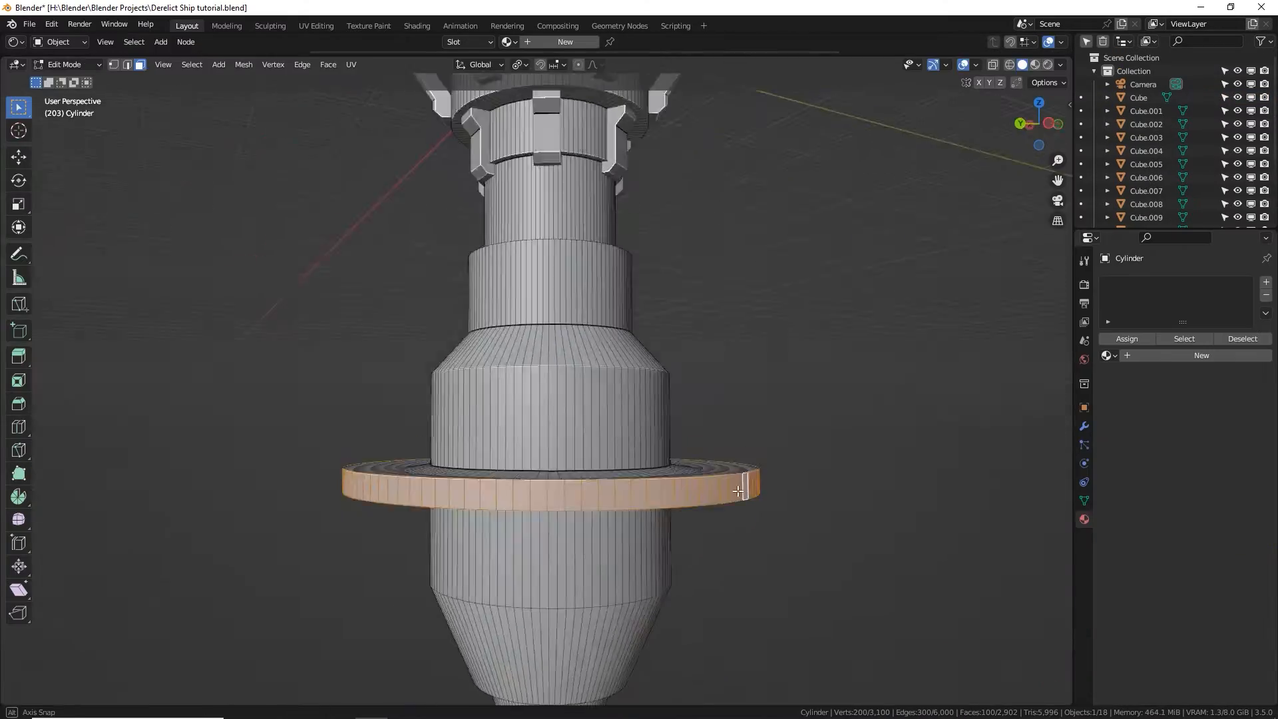
Extrude the selected outer rim faces of the cylinder's wide disc and scale them in the XY plane only.
{"action": "key", "text": "e"}
{"action": "key", "text": "s"}
{"action": "key", "text": "shift+z"}
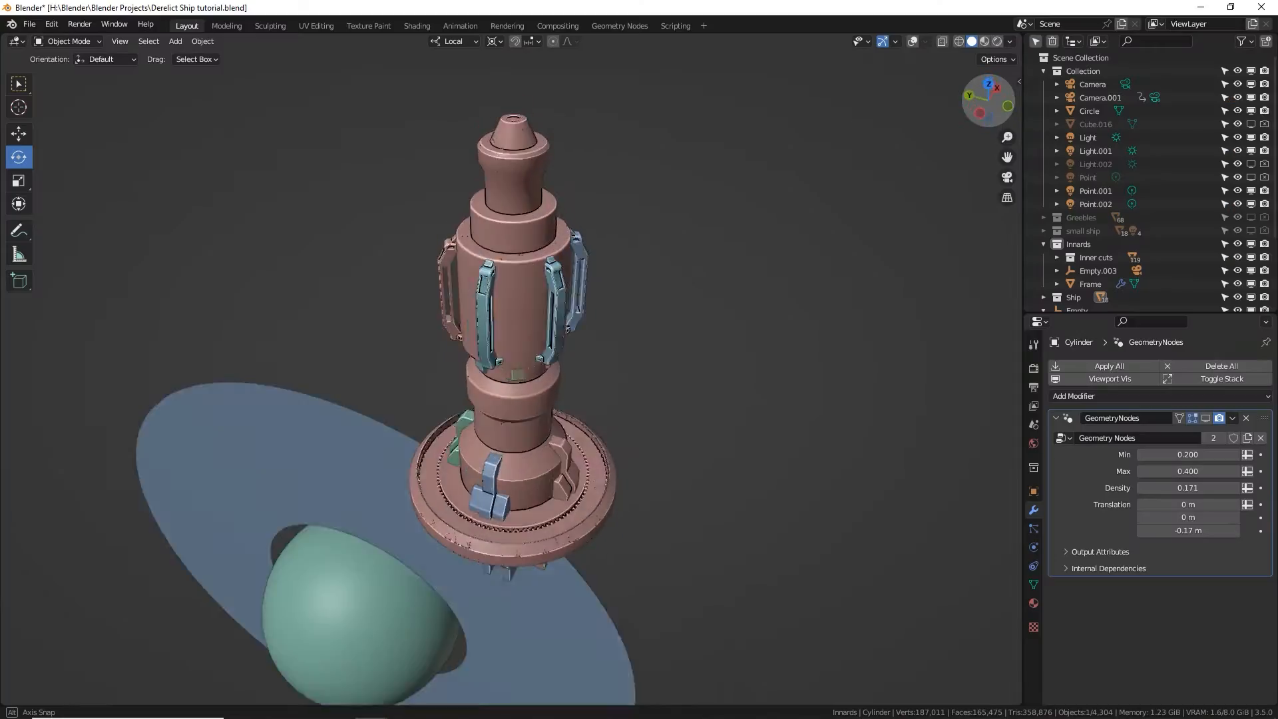
{"action": "mouse_move", "coordinate": [599, 360]}
{"action": "middle_mouse_down"}
{"action": "mouse_move", "coordinate": [600, 280]}
{"action": "mouse_move", "coordinate": [599, 413]}
{"action": "mouse_move", "coordinate": [586, 373]}
{"action": "middle_mouse_up"}
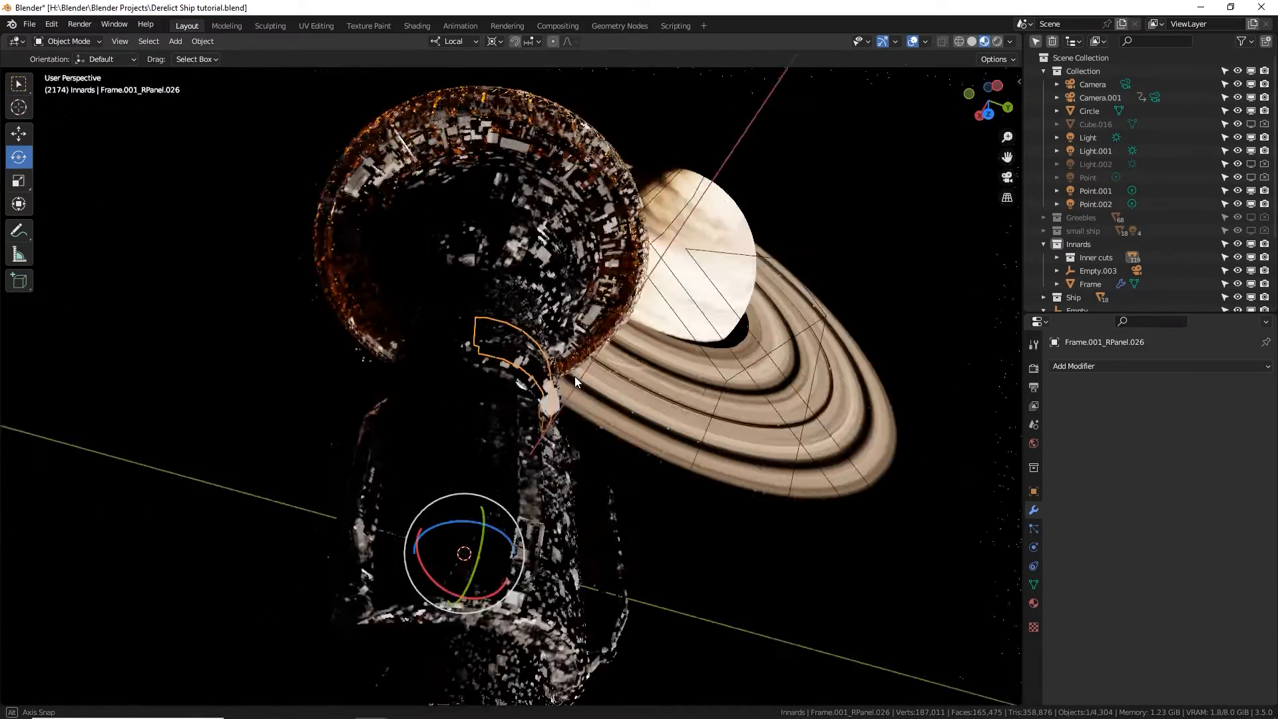
{"action": "middle_click_drag", "start_coordinate": [574, 377], "coordinate": [597, 345]}
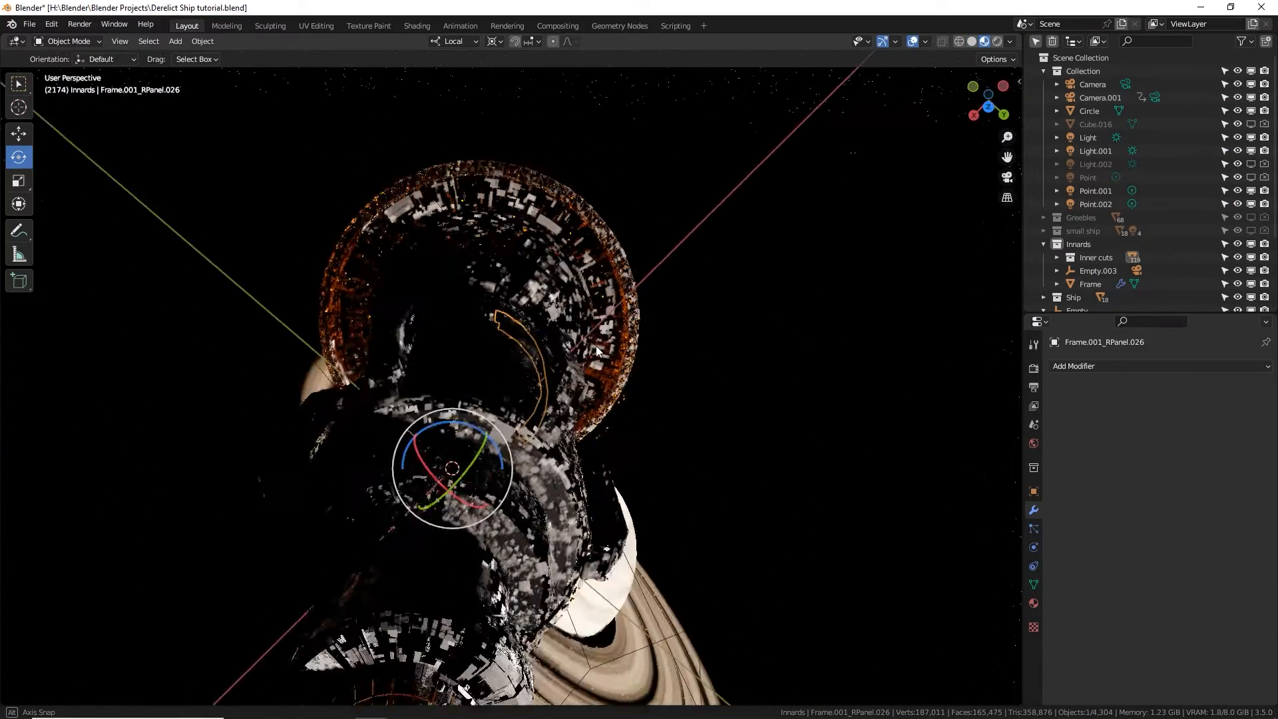
{"action": "scroll", "coordinate": [780, 395], "scroll_direction": "down", "scroll_amount": 8}
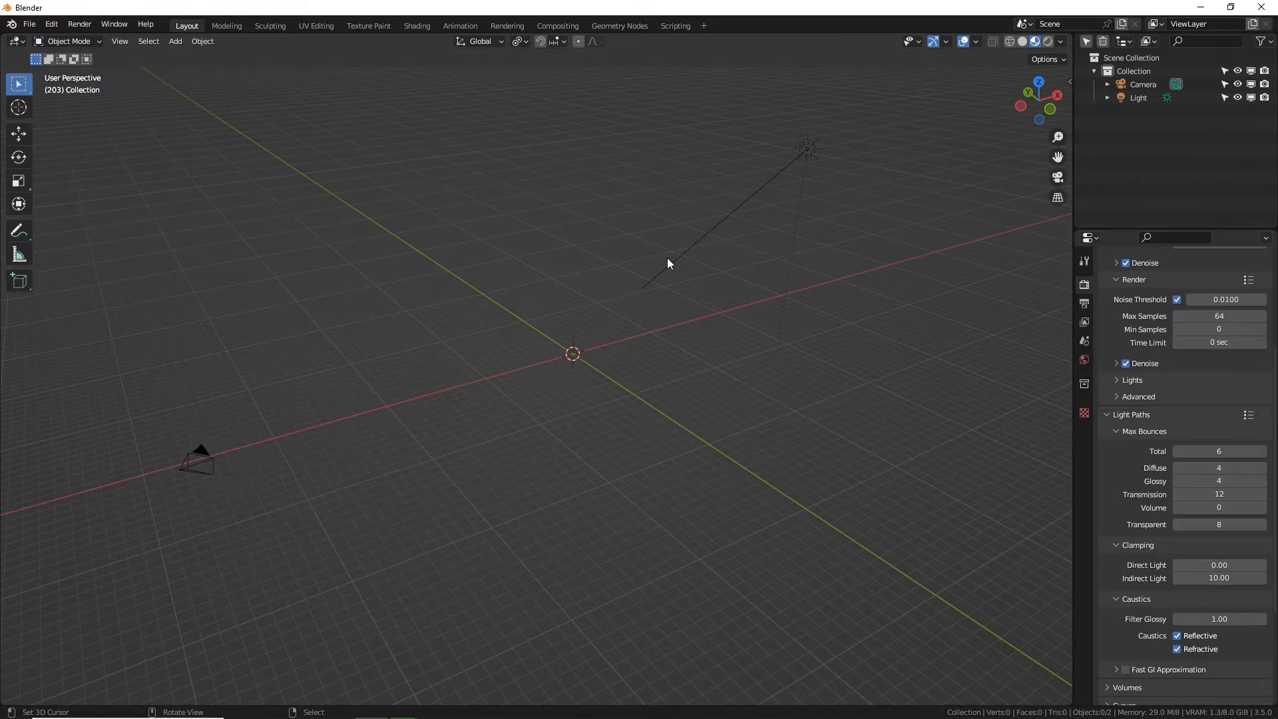
Add a plane mesh at the scene's centre and scale it up to several times its default size.
{"action": "key", "text": "shift+a"}
{"action": "mouse_move", "coordinate": [667, 257]}
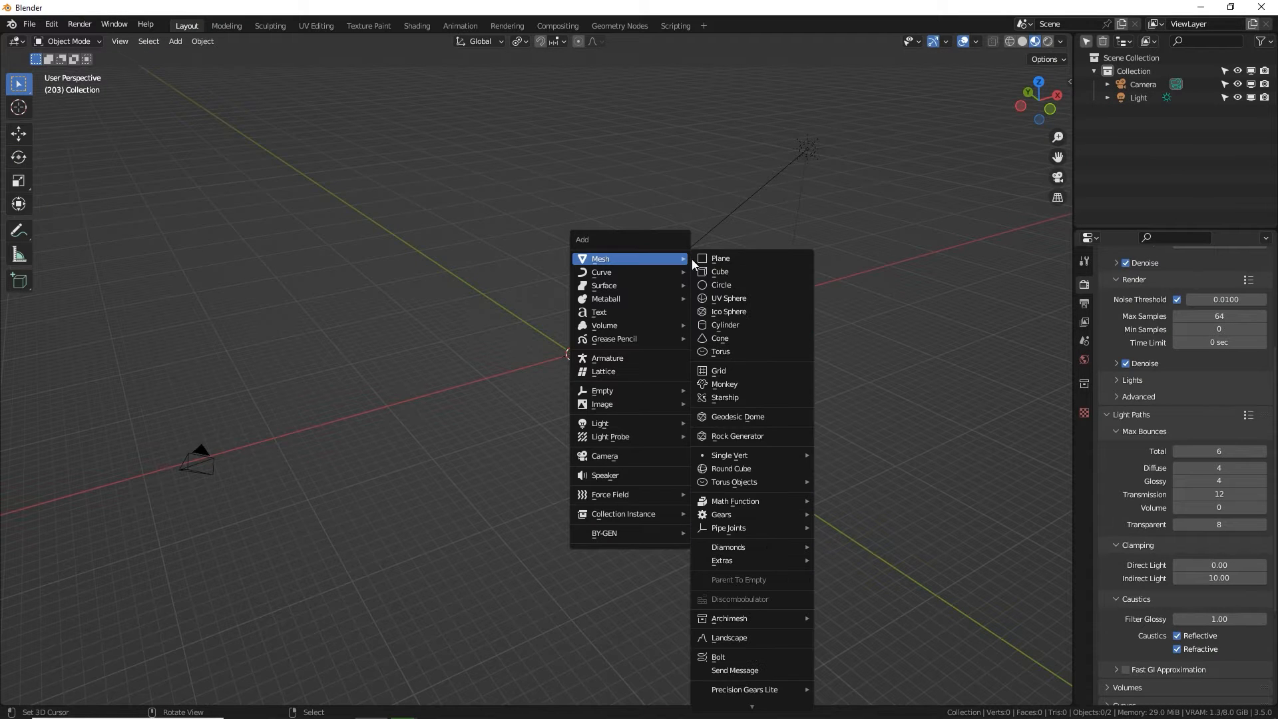
{"action": "key", "text": "Return"}
{"action": "key", "text": "s"}
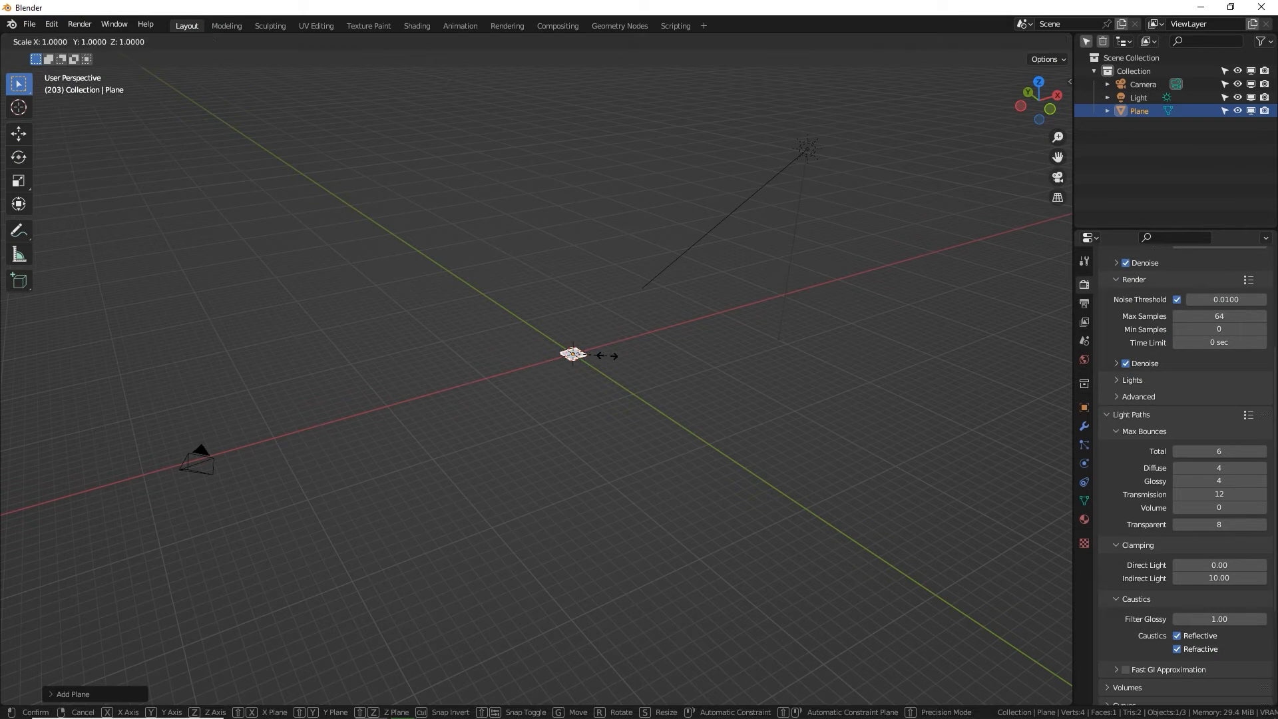
{"action": "left_click", "coordinate": [608, 361]}
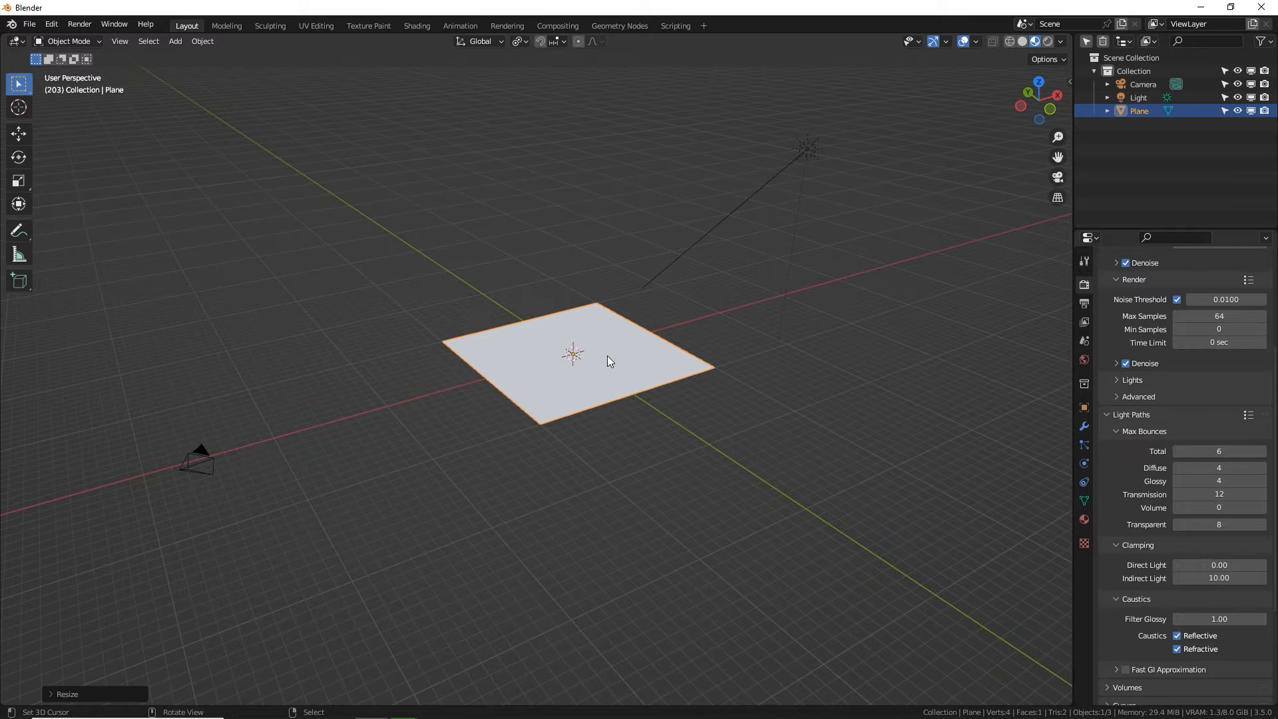
Split the 3D viewport horizontally into two areas and turn the upper one into a Shader Editor.
{"action": "scroll", "coordinate": [607, 360], "scroll_direction": "up", "scroll_amount": 5}
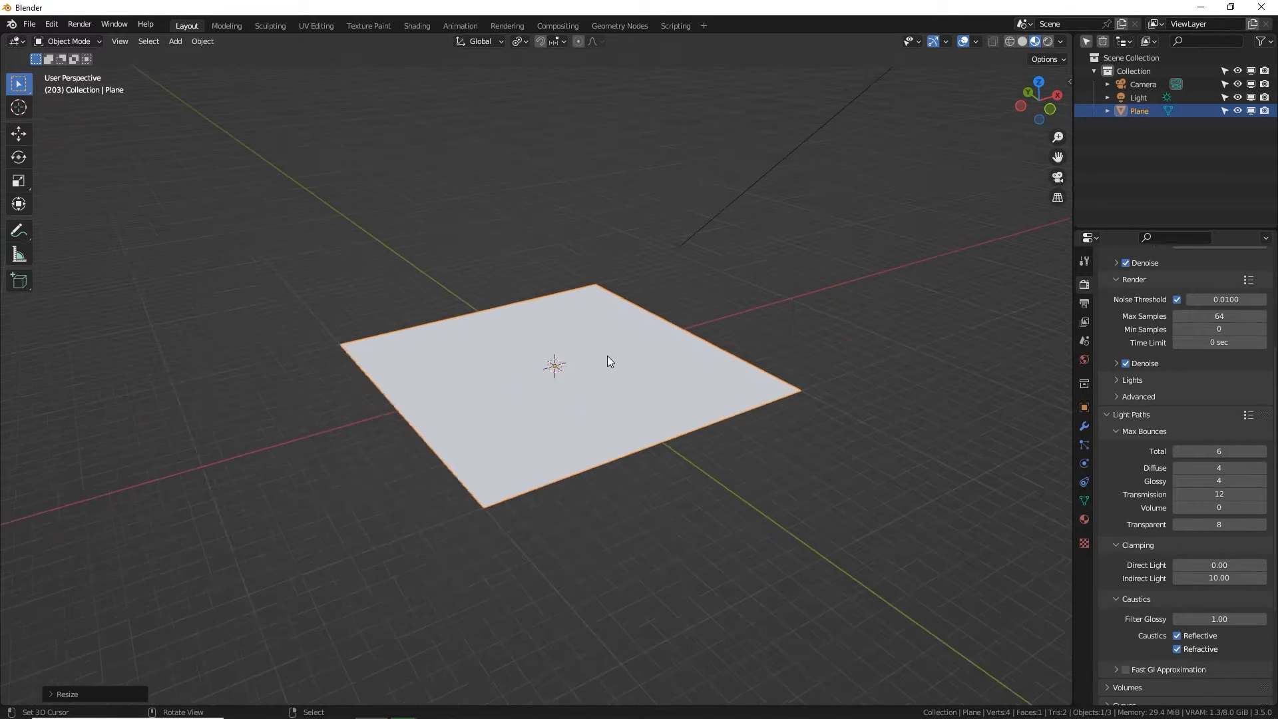
{"action": "middle_click_drag", "start_coordinate": [656, 365], "coordinate": [629, 343]}
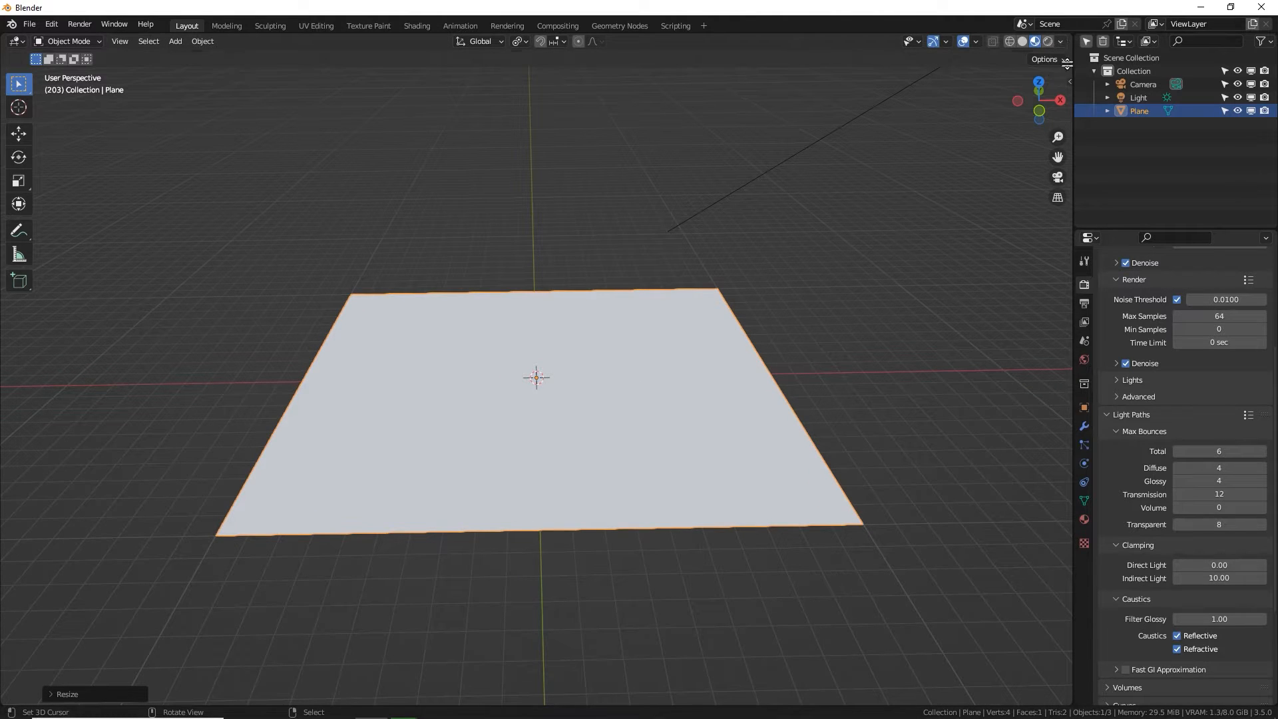
{"action": "left_click_drag", "start_coordinate": [1068, 34], "coordinate": [786, 456]}
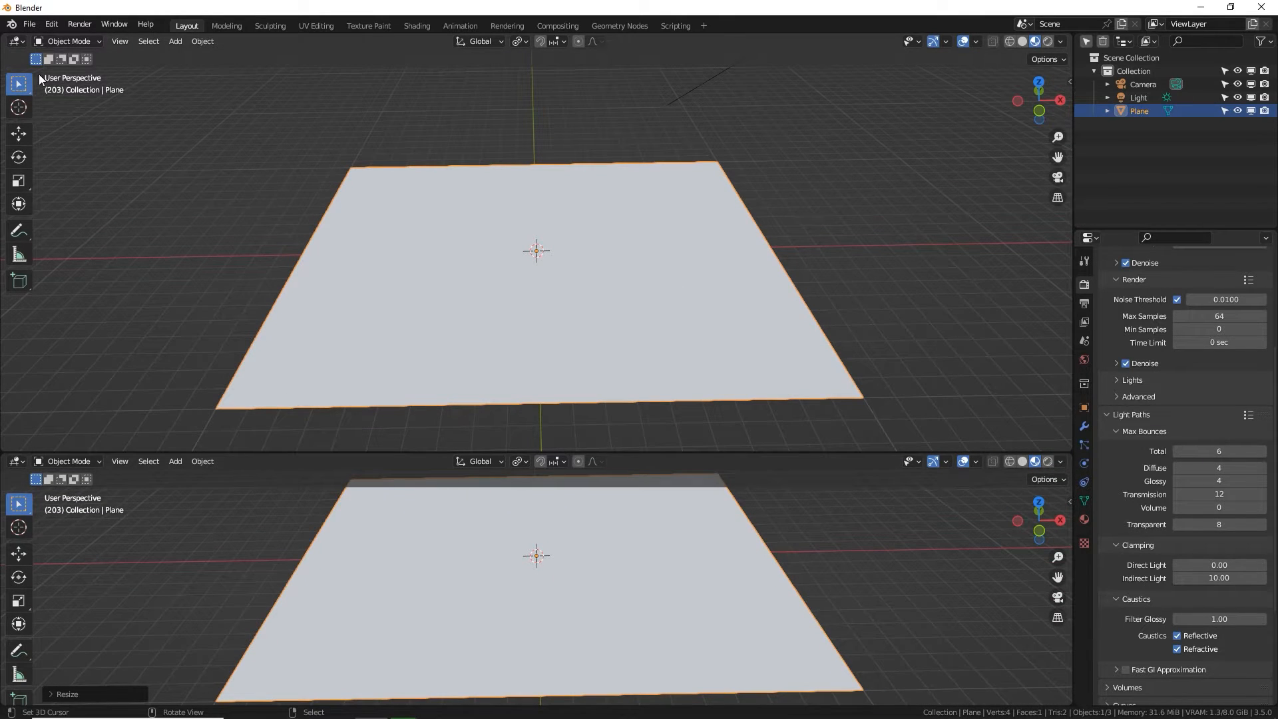
{"action": "left_click", "coordinate": [16, 41]}
{"action": "left_click", "coordinate": [43, 180]}
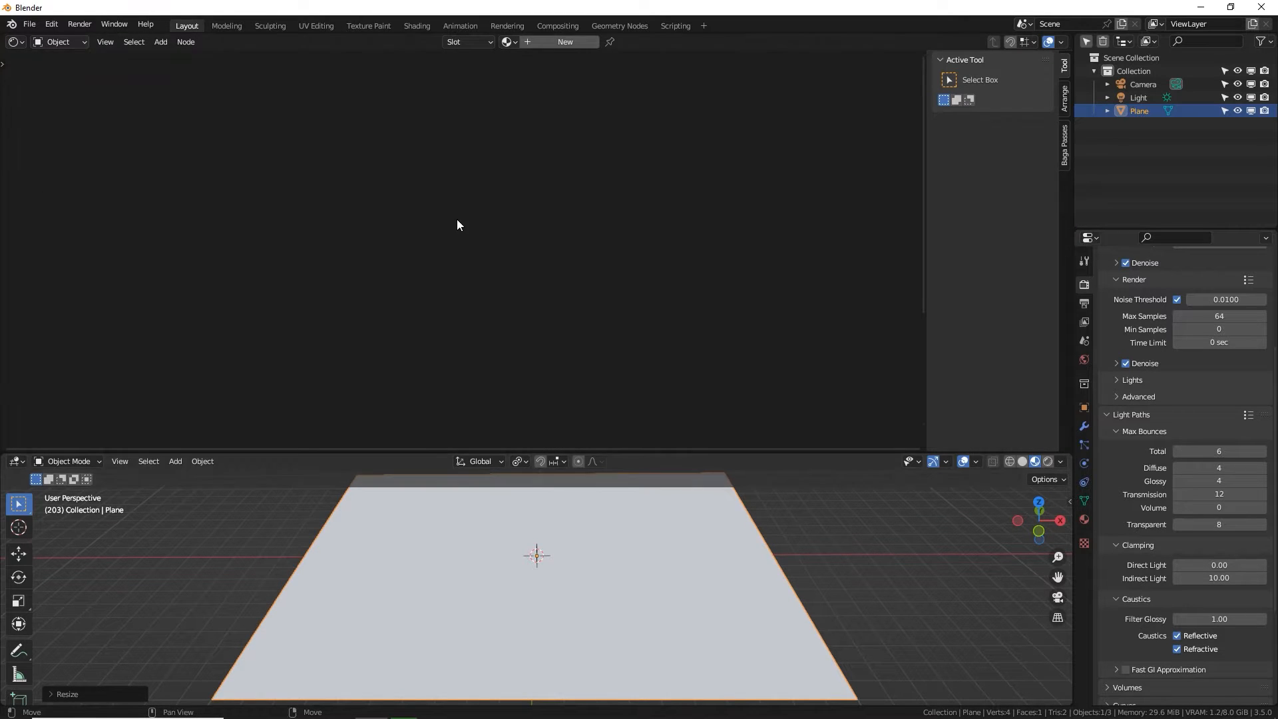
Create a new material for the plane and name it "Scifi hull 1".
{"action": "left_click", "coordinate": [563, 45]}
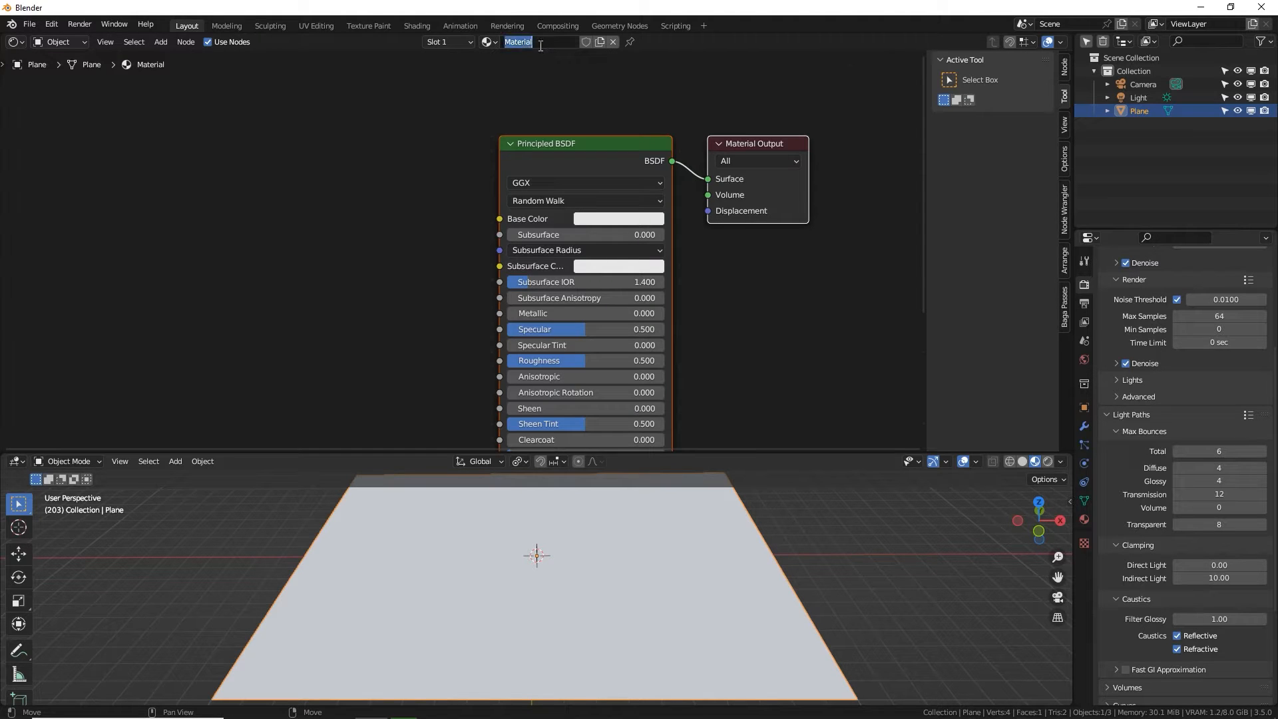
{"action": "type", "text": "Scifi hull 1"}
{"action": "key", "text": "Return"}
Hide the Shader Editor's sidebar and shift the Principled BSDF node slightly closer to the Material Output node.
{"action": "middle_click_drag", "start_coordinate": [453, 234], "coordinate": [436, 168]}
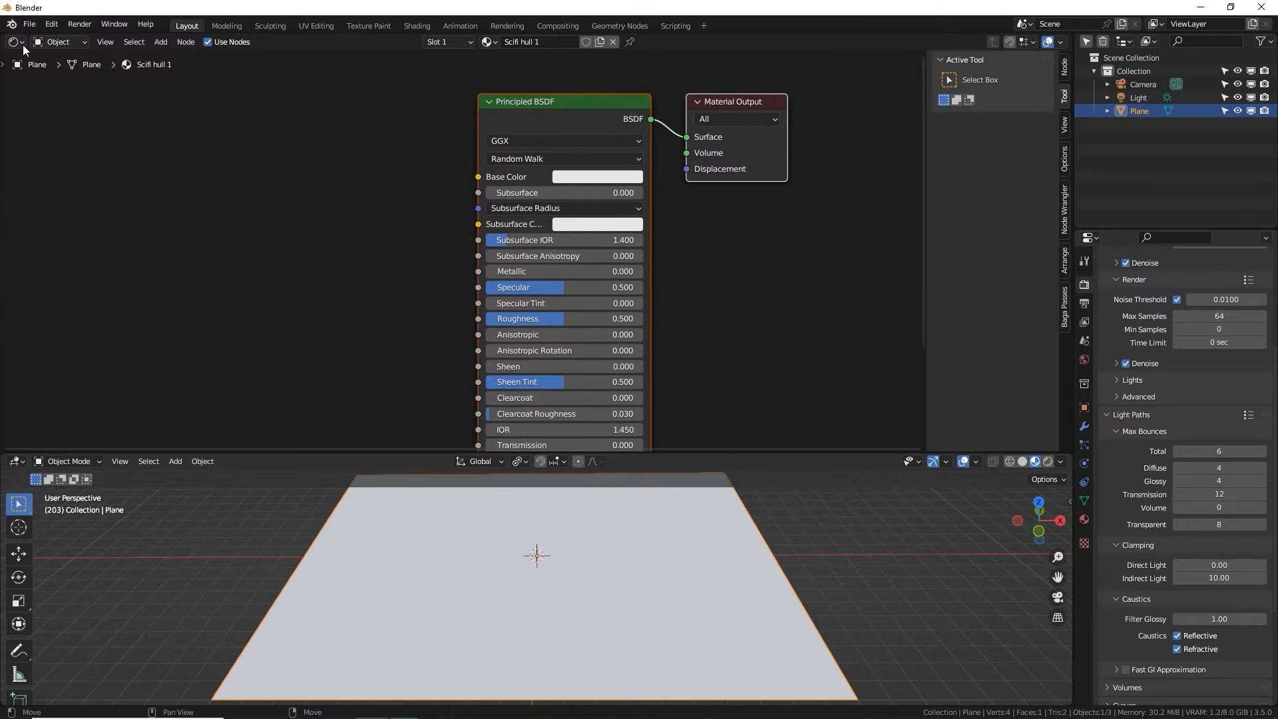
{"action": "left_click", "coordinate": [15, 42]}
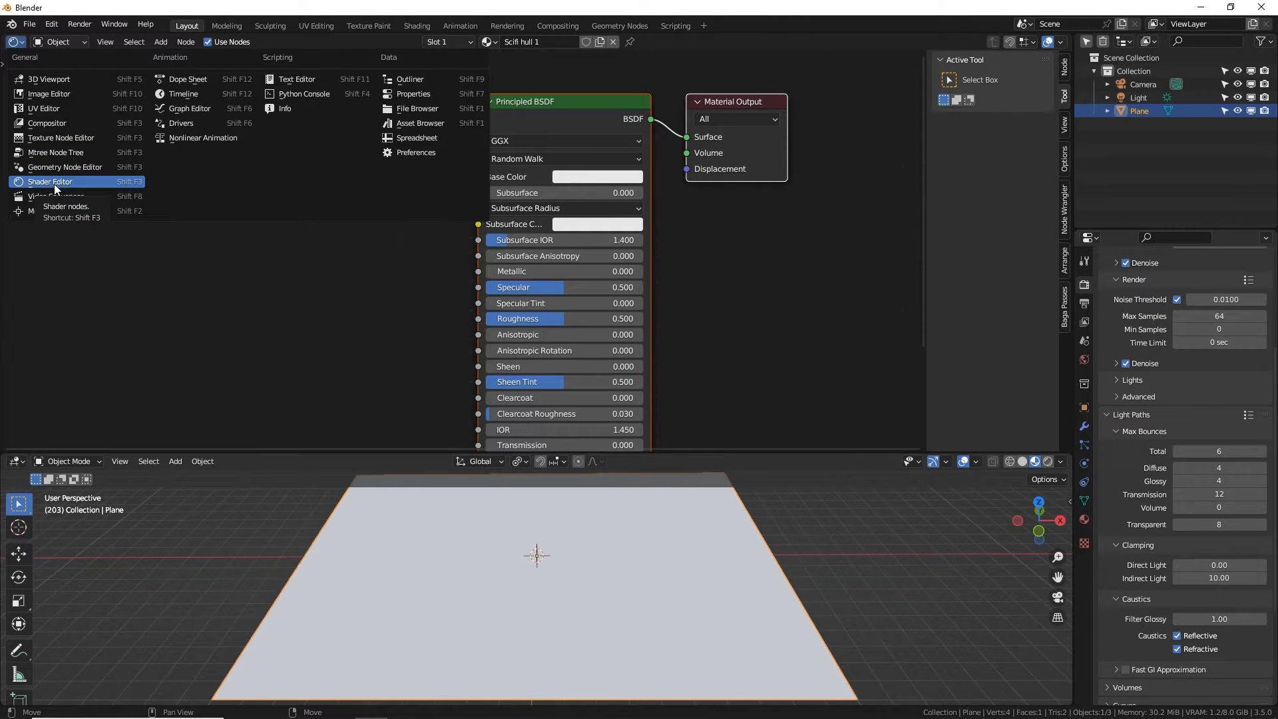
{"action": "left_click", "coordinate": [89, 185]}
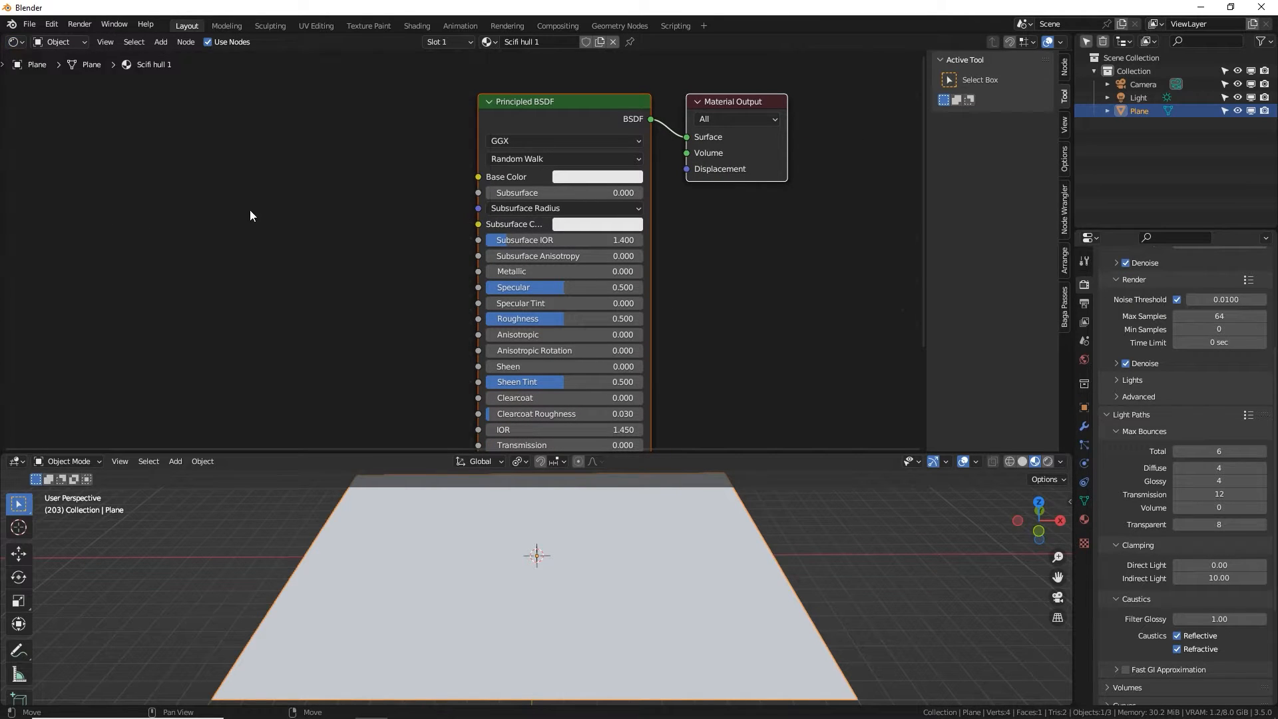
{"action": "key", "text": "n"}
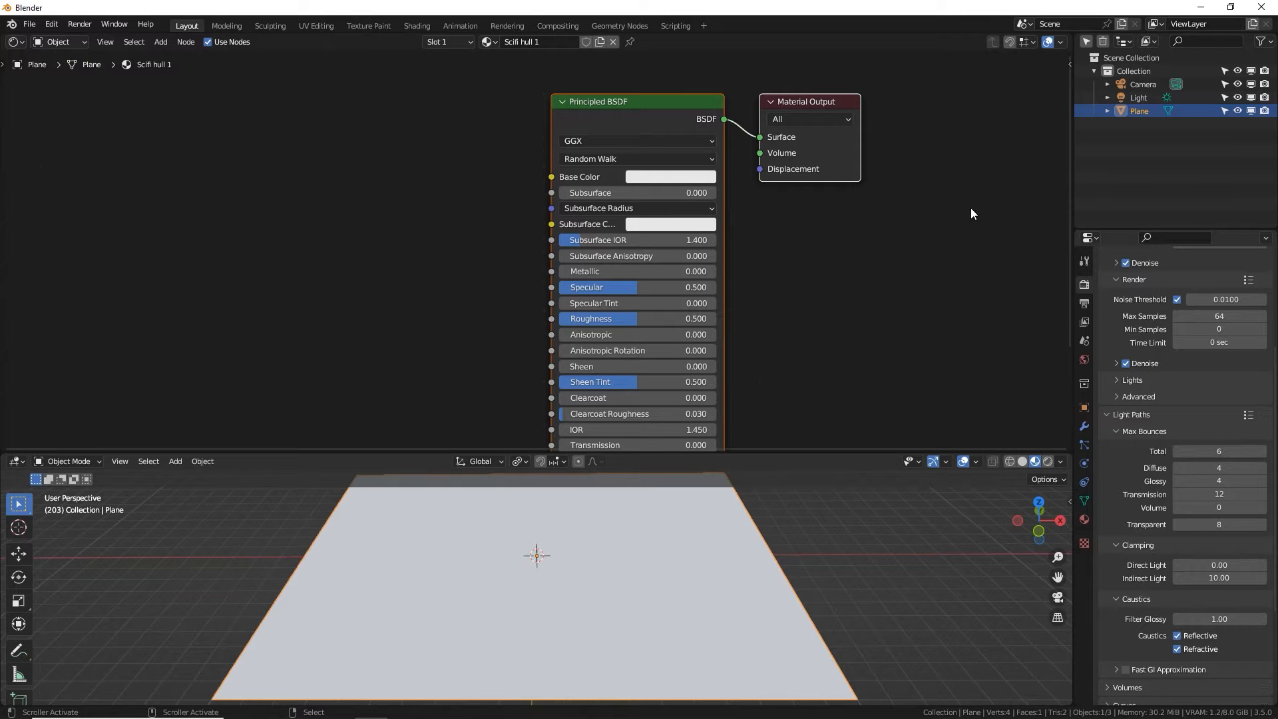
{"action": "scroll", "coordinate": [374, 231], "scroll_direction": "down", "scroll_amount": 3}
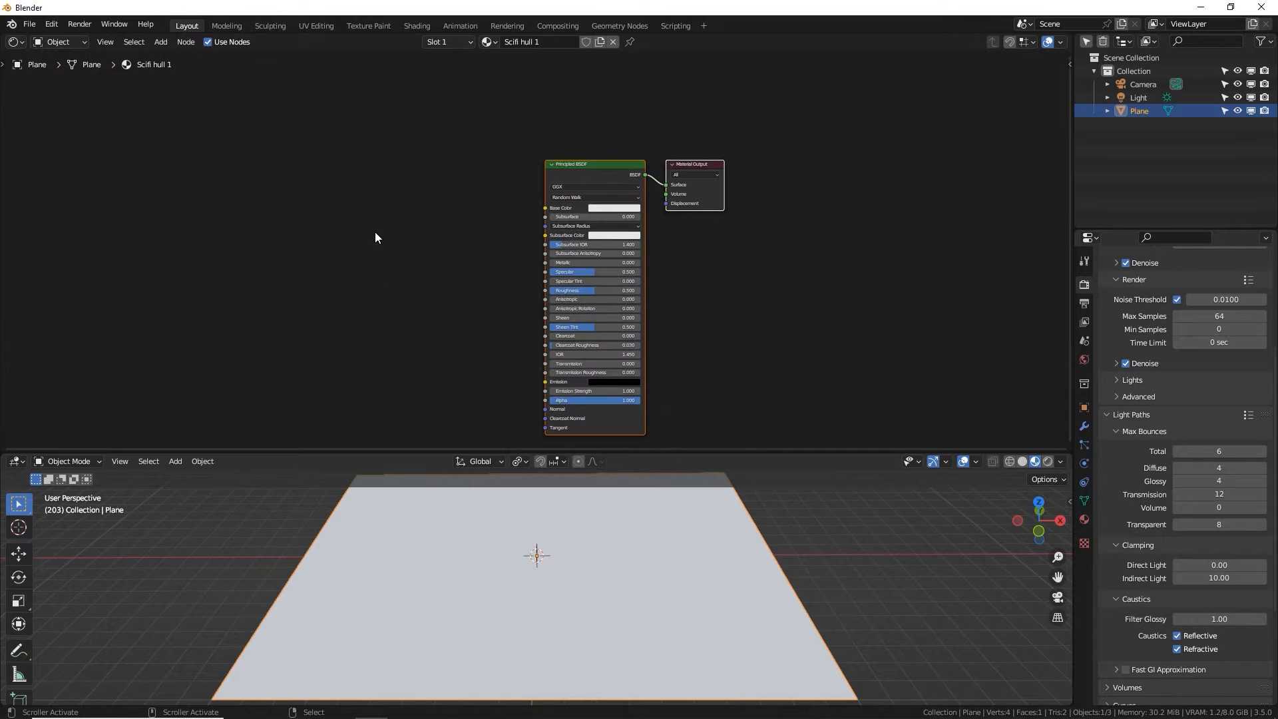
{"action": "middle_click_drag", "start_coordinate": [408, 223], "coordinate": [672, 202]}
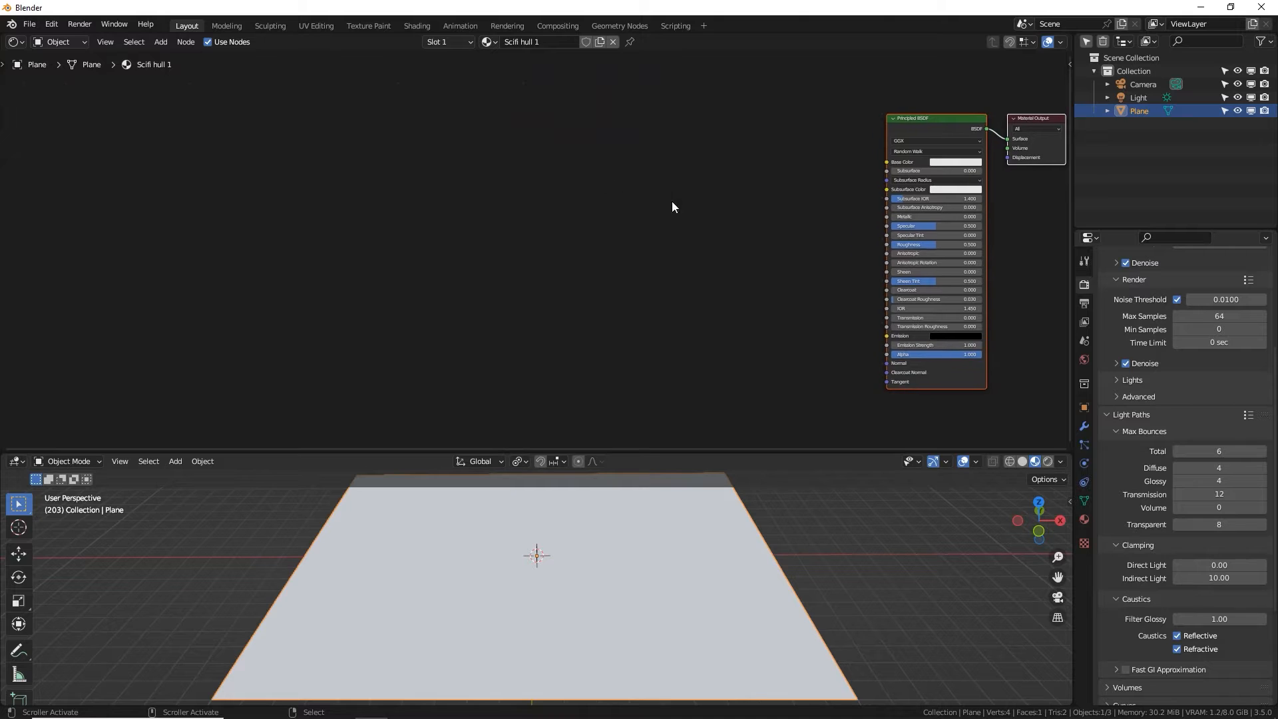
{"action": "middle_click_drag", "start_coordinate": [504, 250], "coordinate": [516, 249]}
{"action": "left_click", "coordinate": [286, 141]}
{"action": "left_click", "coordinate": [930, 118]}
{"action": "mouse_move", "coordinate": [950, 134]}
{"action": "left_mouse_down"}
{"action": "mouse_move", "coordinate": [901, 130]}
{"action": "mouse_move", "coordinate": [965, 124]}
{"action": "left_mouse_up"}
{"action": "left_click_drag", "start_coordinate": [909, 217], "coordinate": [827, 220]}
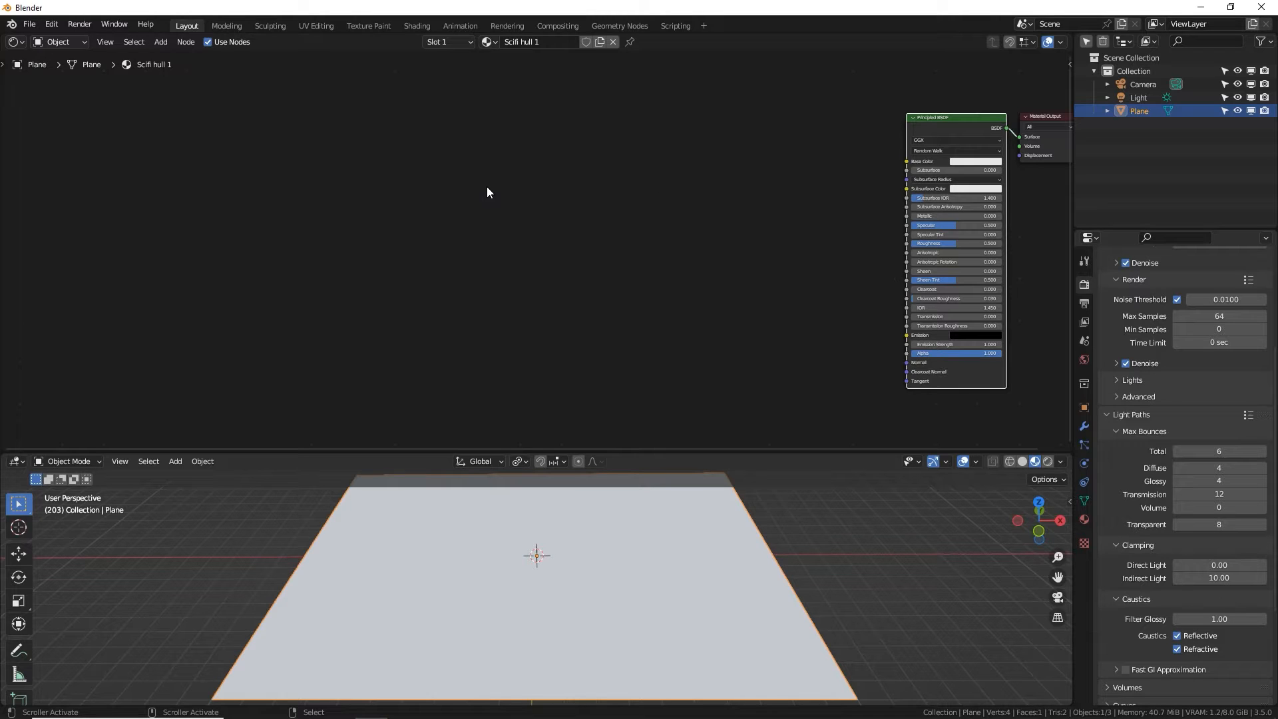
Add a Voronoi Texture node and place it well to the left of the Principled BSDF node.
{"action": "key", "text": "shift+a"}
{"action": "left_click", "coordinate": [337, 172]}
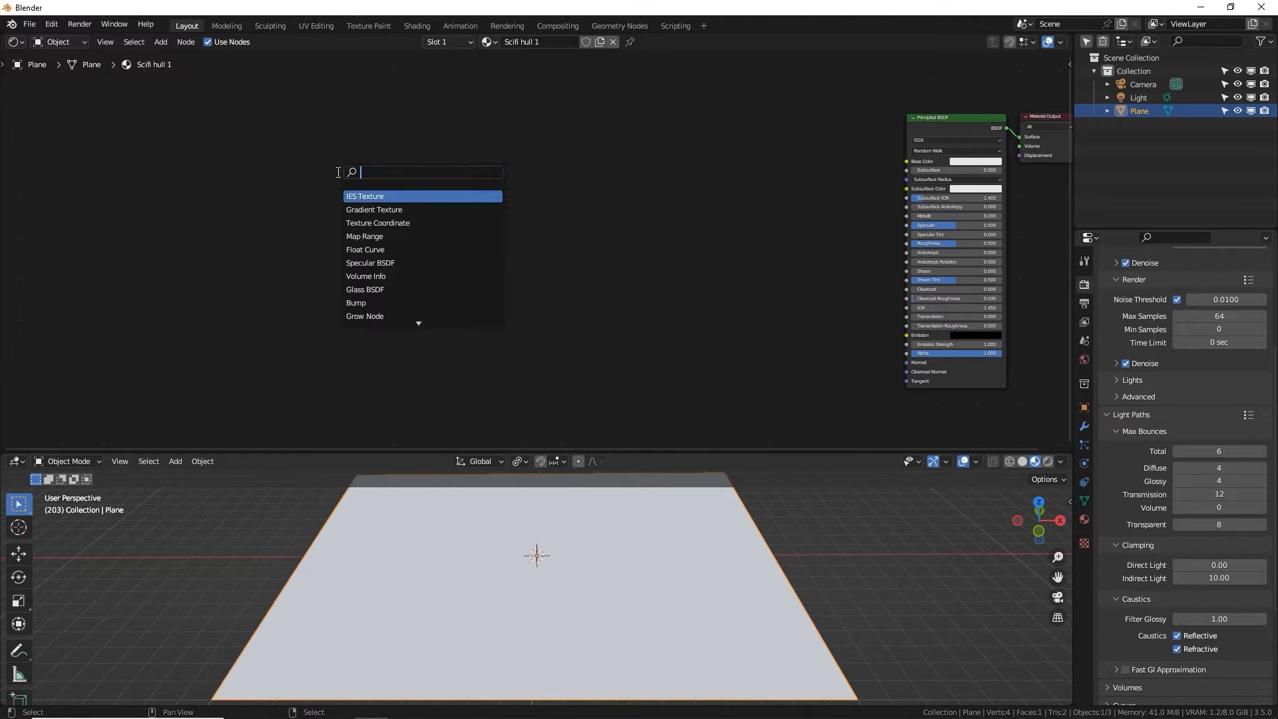
{"action": "type", "text": "vor"}
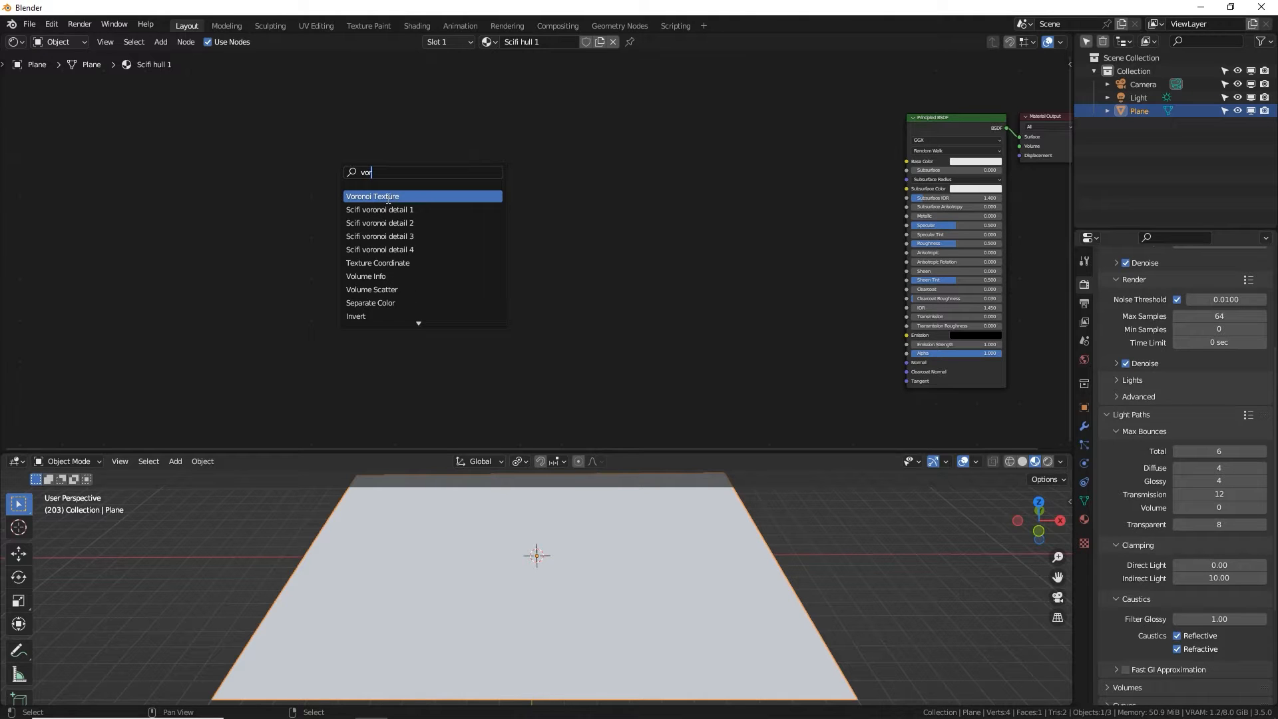
{"action": "left_click", "coordinate": [388, 197]}
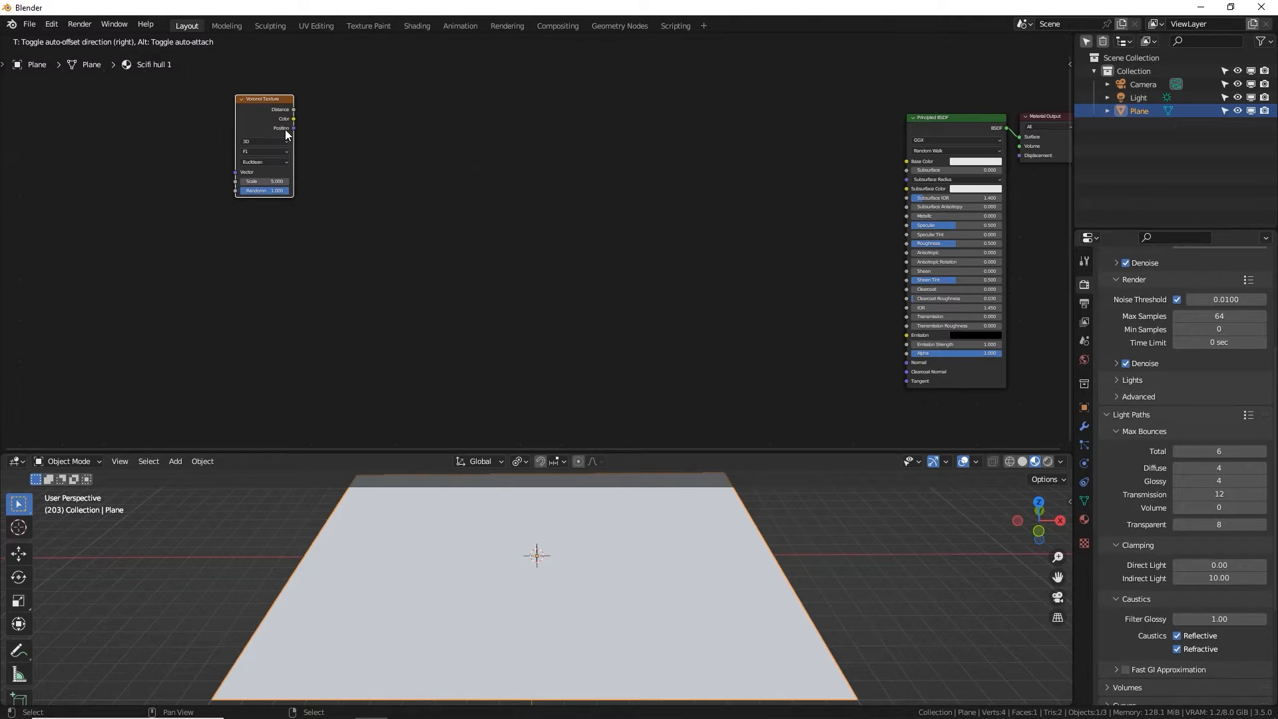
{"action": "left_click", "coordinate": [285, 129]}
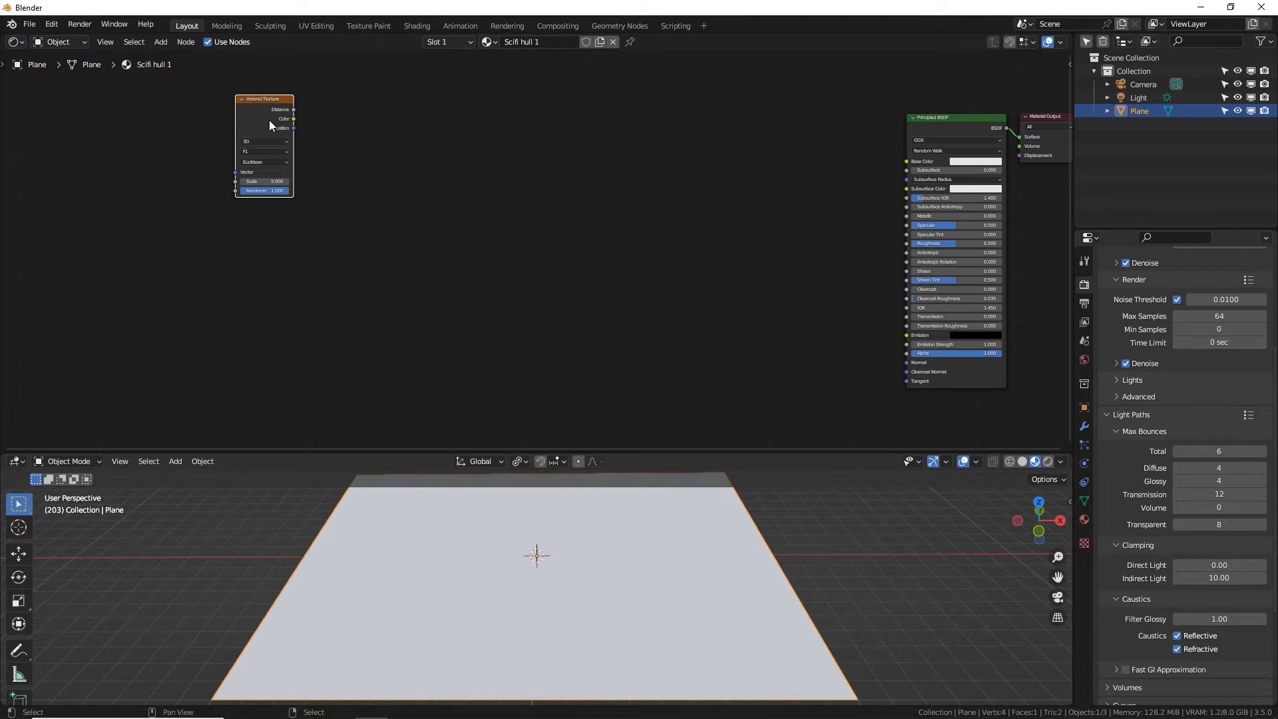
{"action": "left_click_drag", "start_coordinate": [270, 123], "coordinate": [293, 135]}
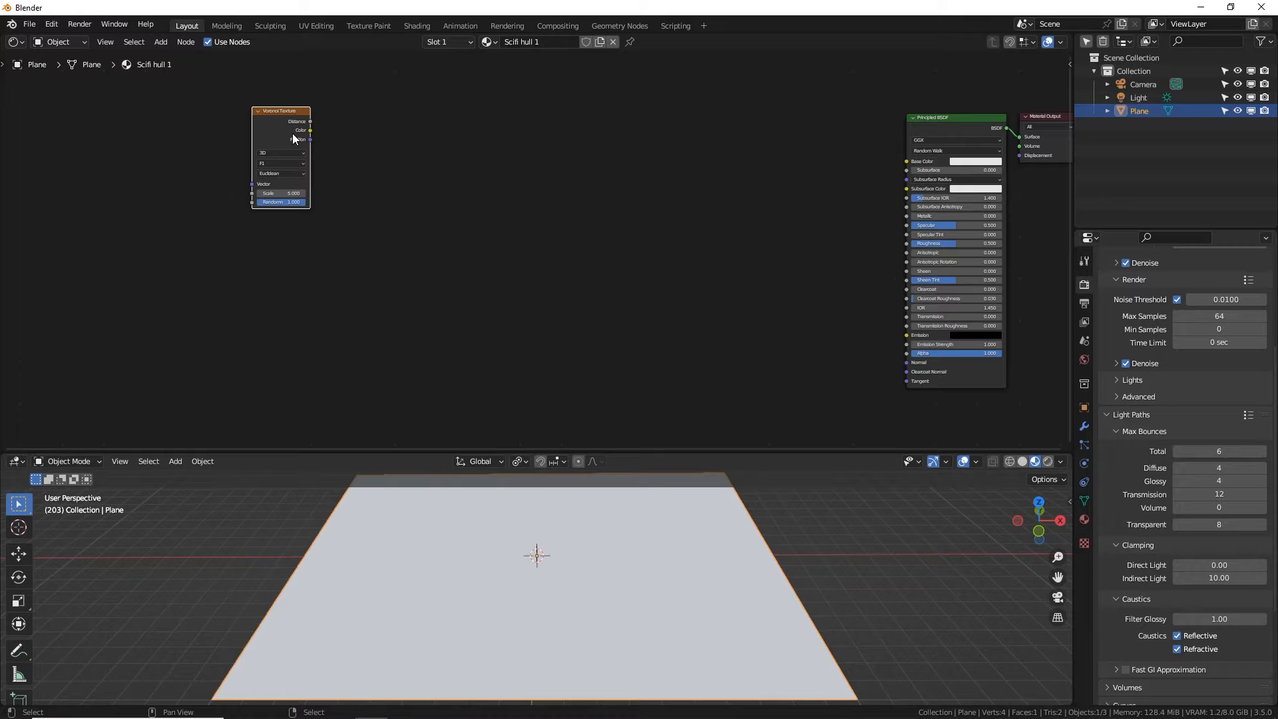
Add a ColorRamp node and place it just to the right of the Voronoi Texture node.
{"action": "scroll", "coordinate": [285, 129], "scroll_direction": "up", "scroll_amount": 4}
{"action": "middle_click_drag", "start_coordinate": [344, 171], "coordinate": [409, 247]}
{"action": "key", "text": "shift+a"}
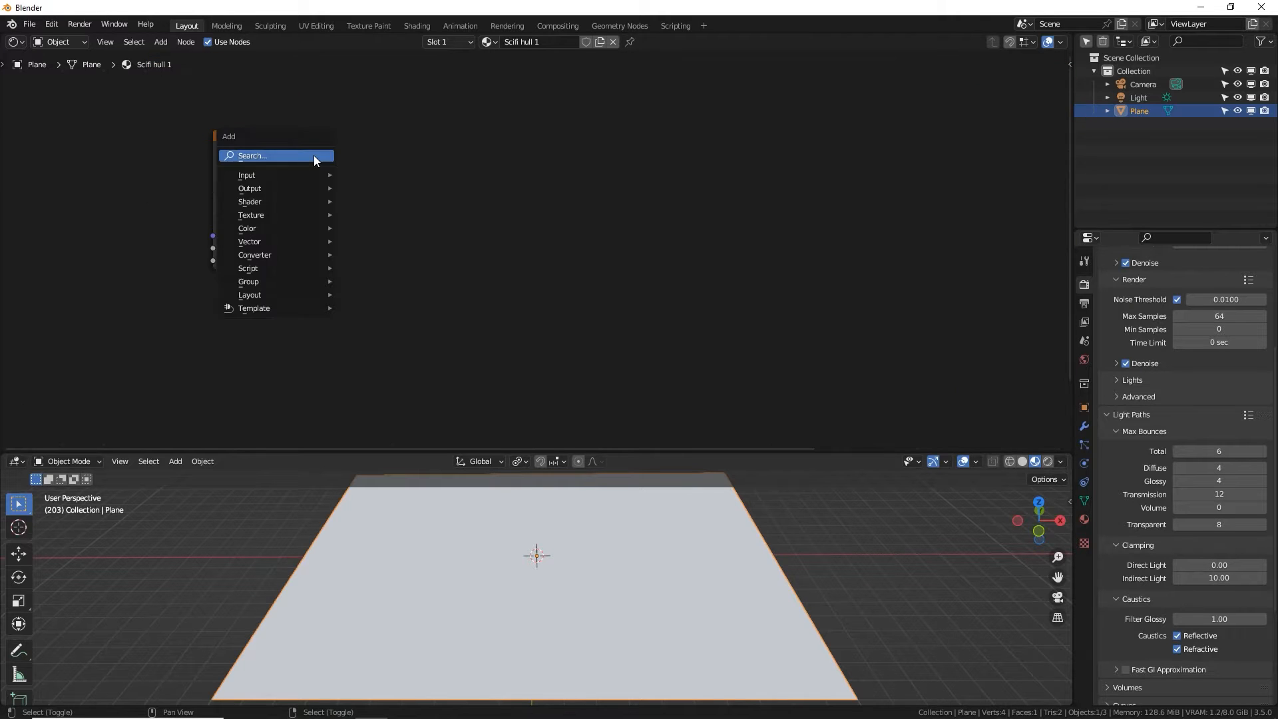
{"action": "left_click", "coordinate": [313, 155]}
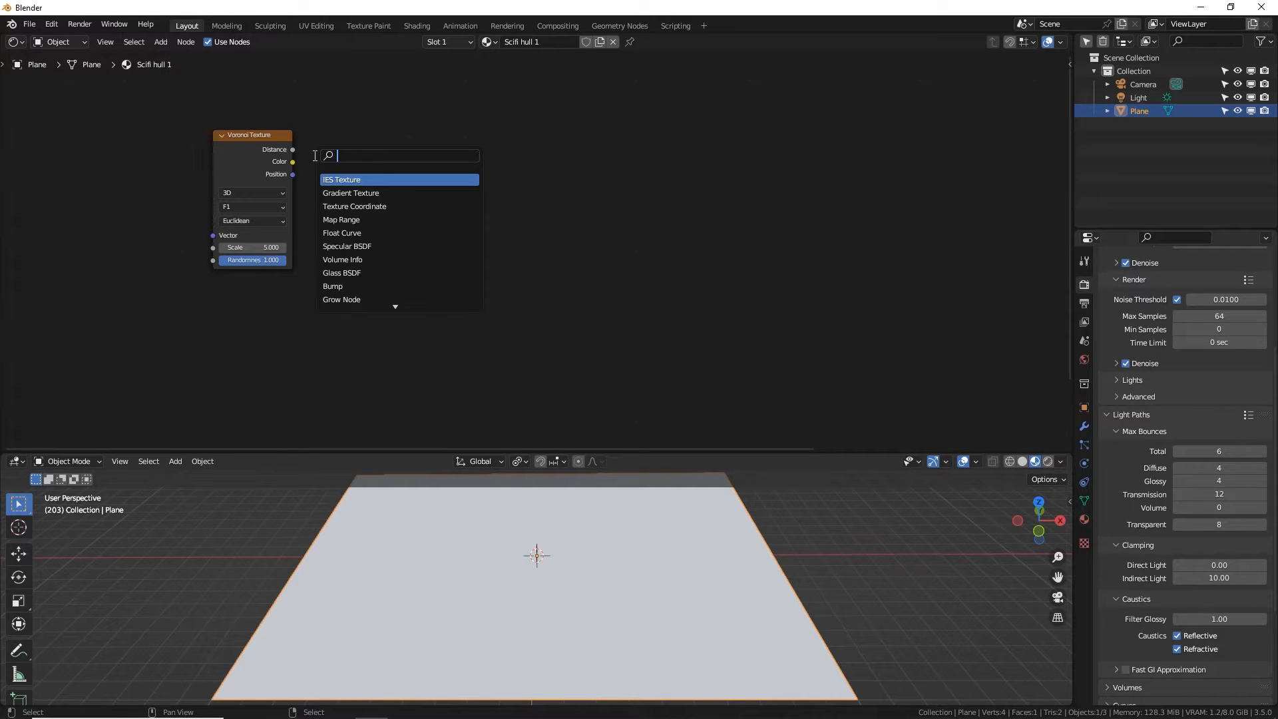
{"action": "type", "text": "ramp"}
{"action": "key", "text": "Return"}
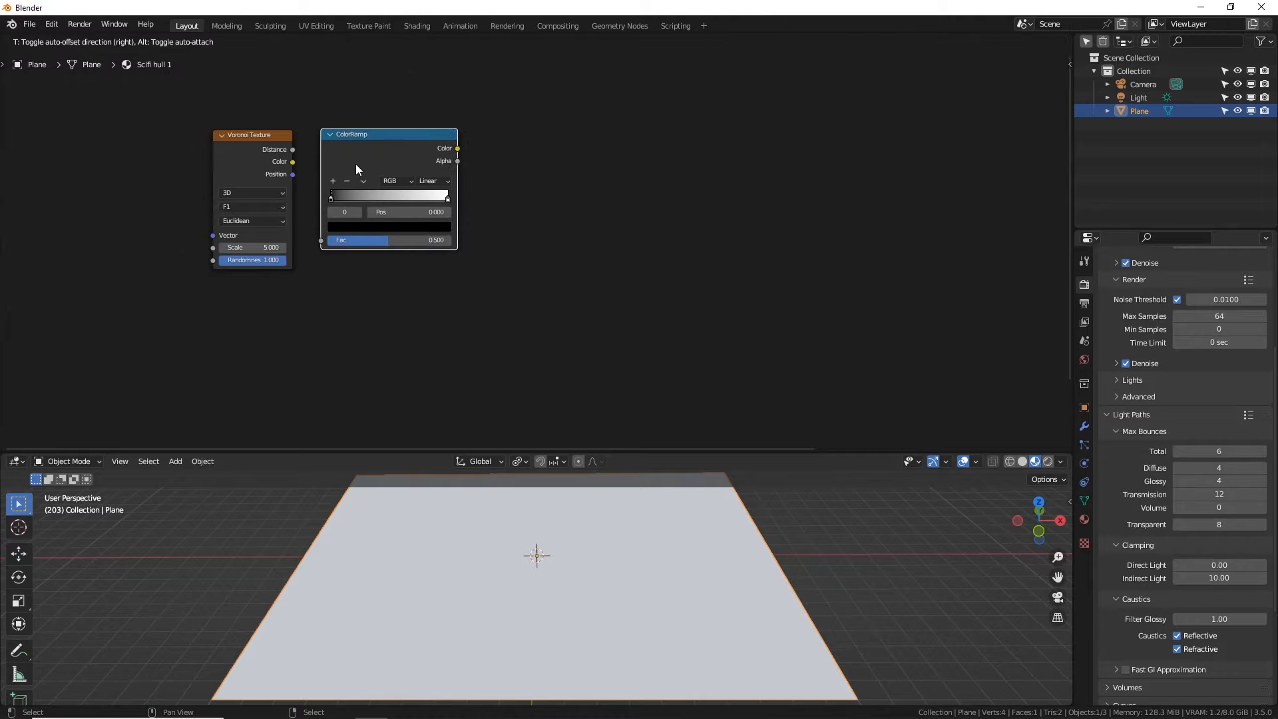
{"action": "left_click", "coordinate": [357, 169]}
Set the ColorRamp interpolation to Constant and its white stop's position to 0.5.
{"action": "left_click", "coordinate": [434, 181]}
{"action": "left_click", "coordinate": [447, 244]}
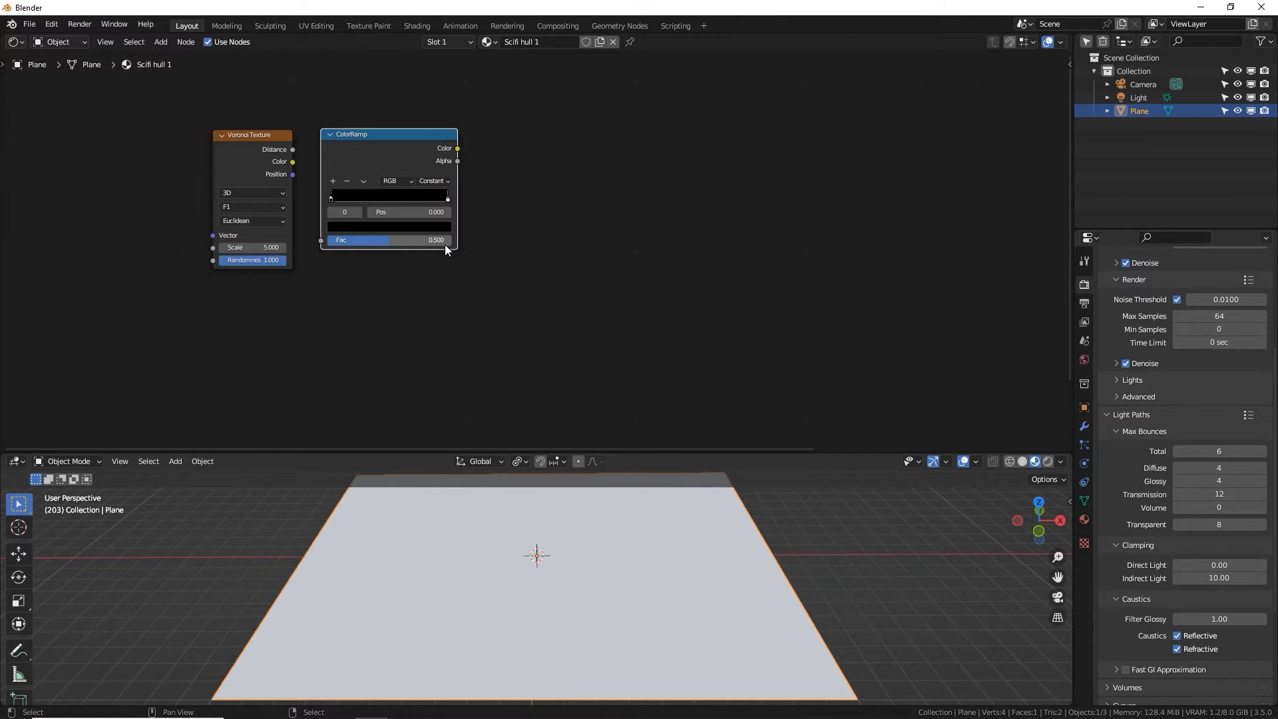
{"action": "left_click", "coordinate": [447, 200]}
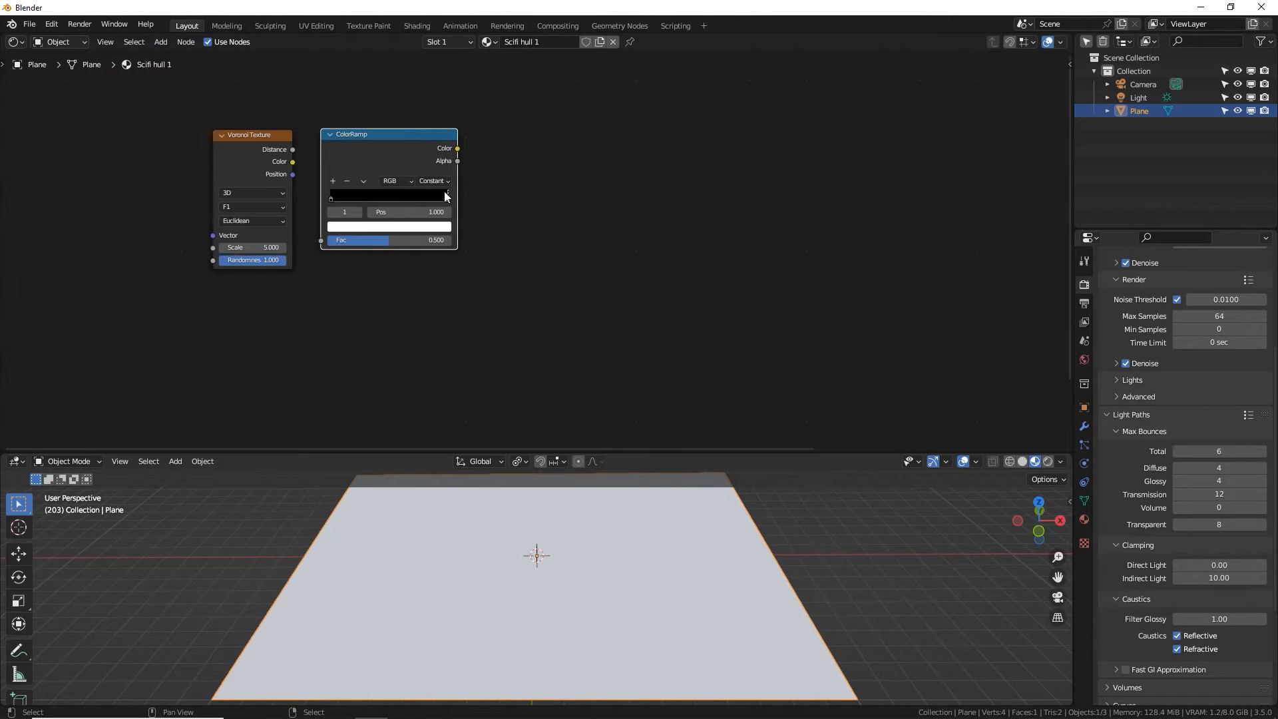
{"action": "left_click_drag", "start_coordinate": [446, 194], "coordinate": [409, 197]}
{"action": "double_click", "coordinate": [433, 211]}
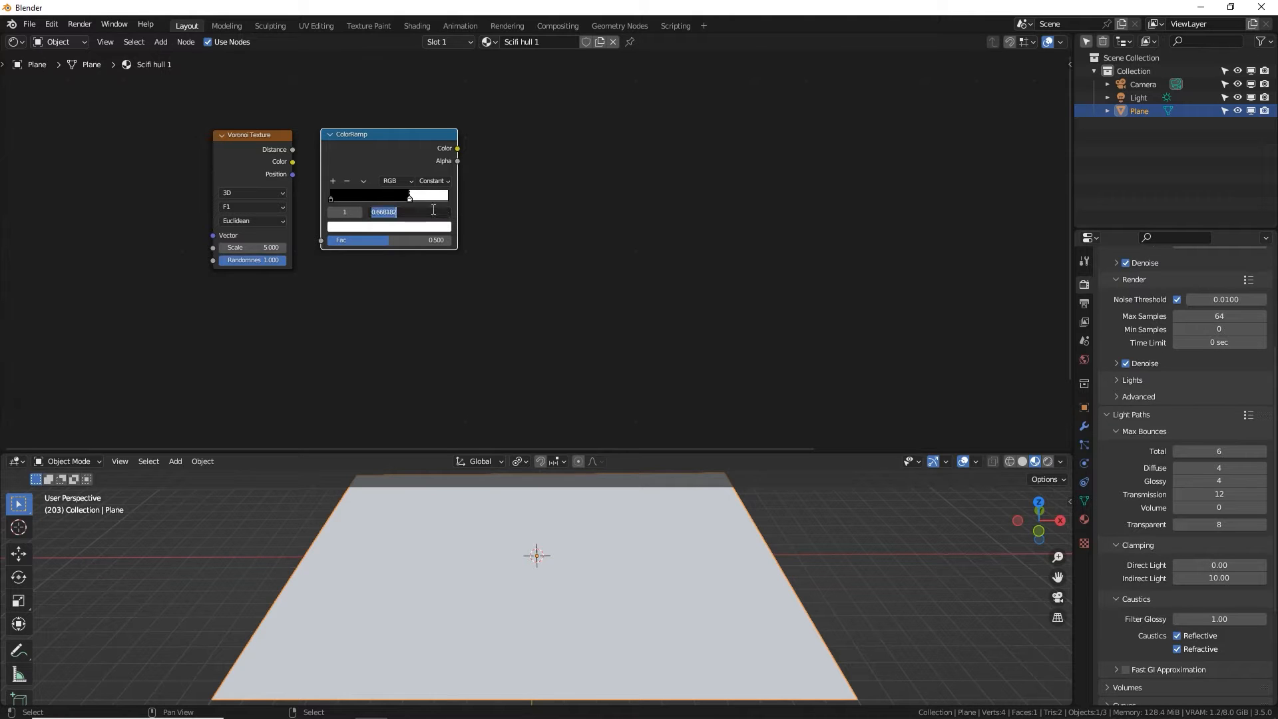
{"action": "type", "text": "0.5"}
{"action": "key", "text": "Return"}
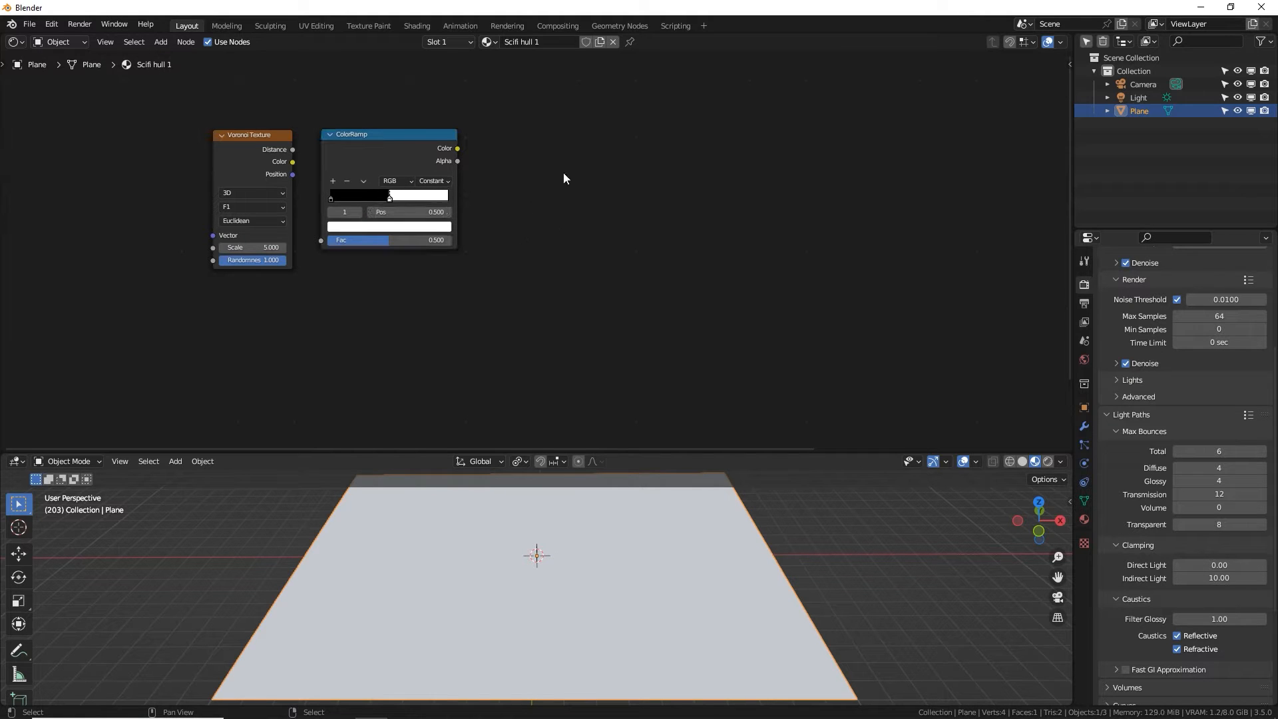
Add a Mix node, set its data type to Color, and place it just to the right of the ColorRamp node.
{"action": "key", "text": "shift+a"}
{"action": "type", "text": "mix"}
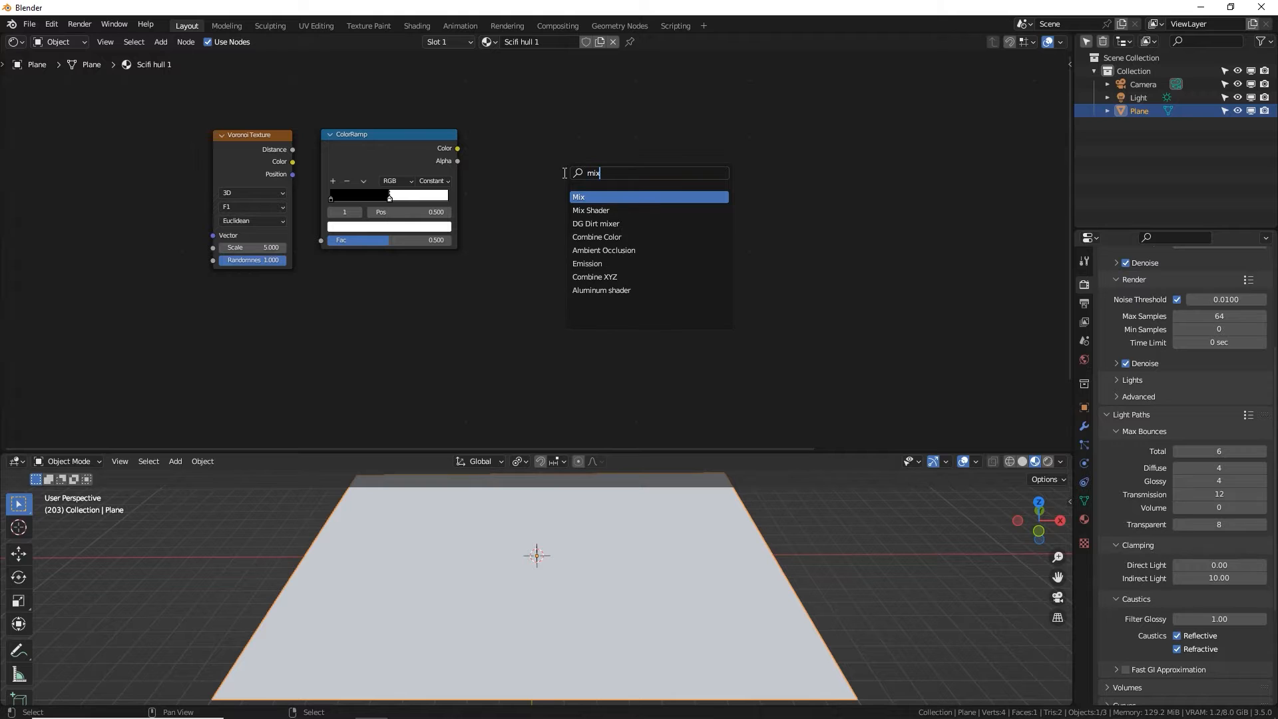
{"action": "left_click", "coordinate": [604, 197]}
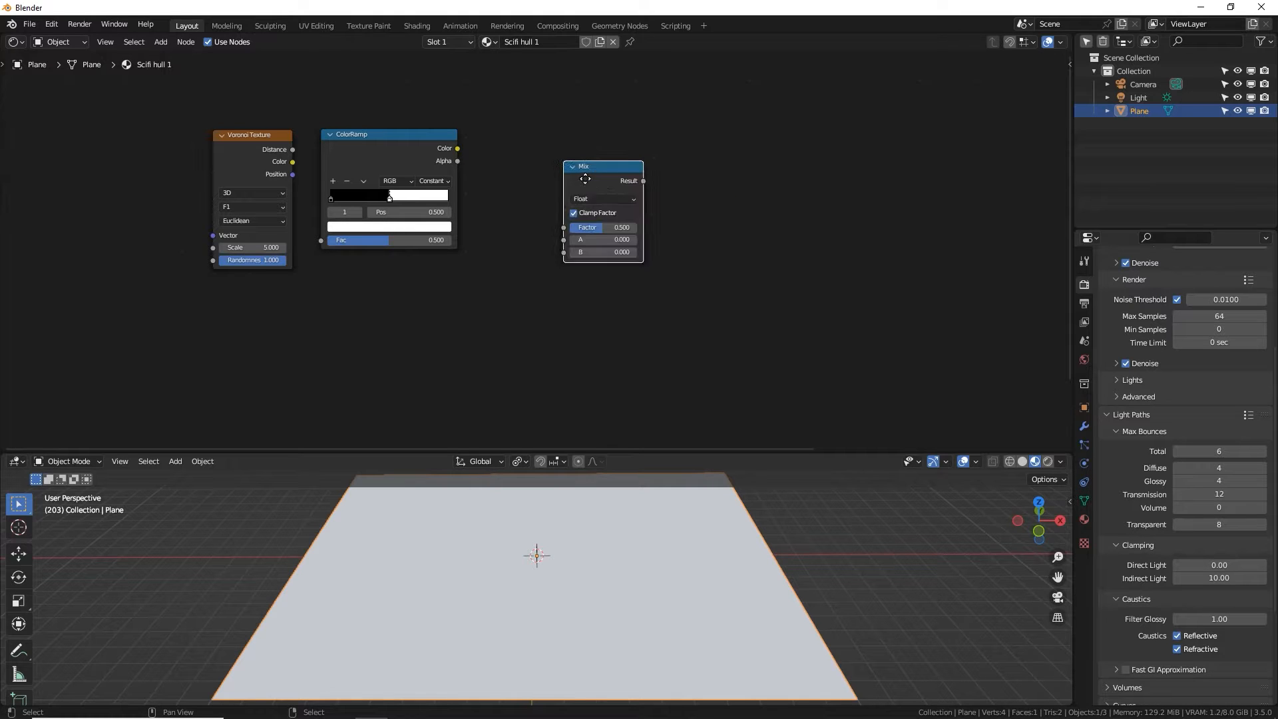
{"action": "left_click", "coordinate": [588, 175]}
{"action": "left_click", "coordinate": [589, 172]}
{"action": "left_click", "coordinate": [583, 211]}
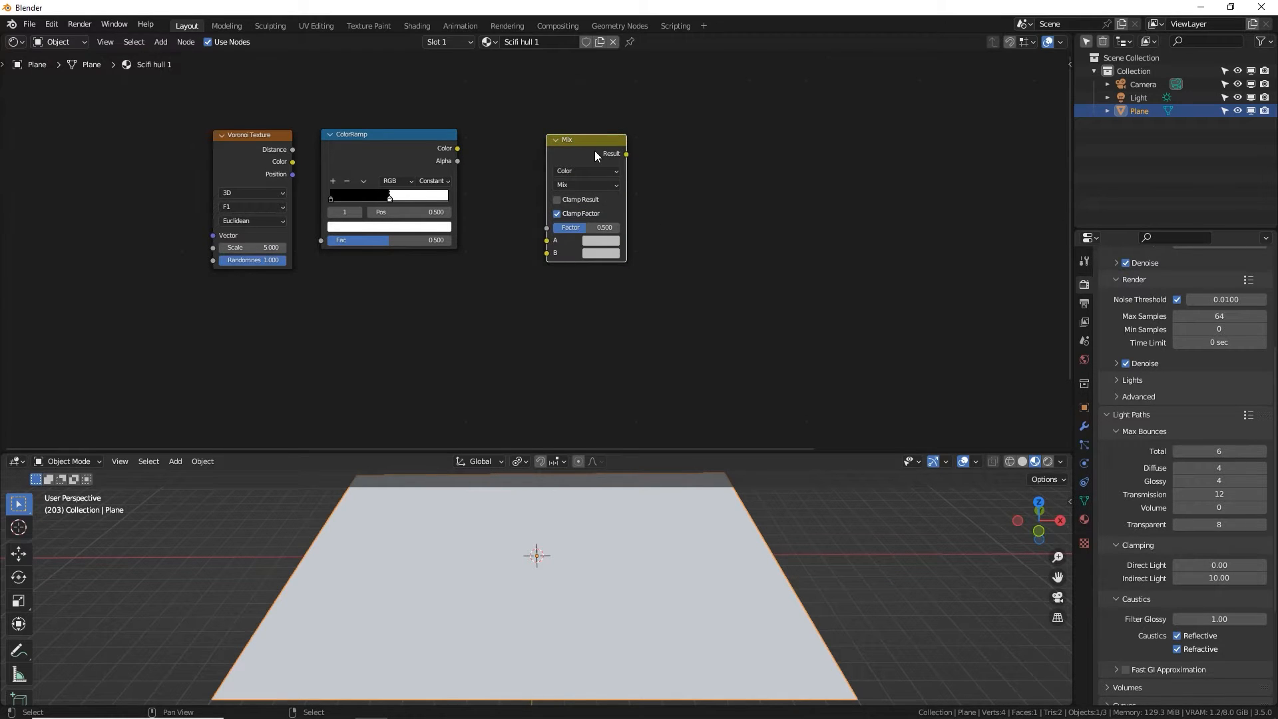
{"action": "left_click_drag", "start_coordinate": [594, 150], "coordinate": [545, 147]}
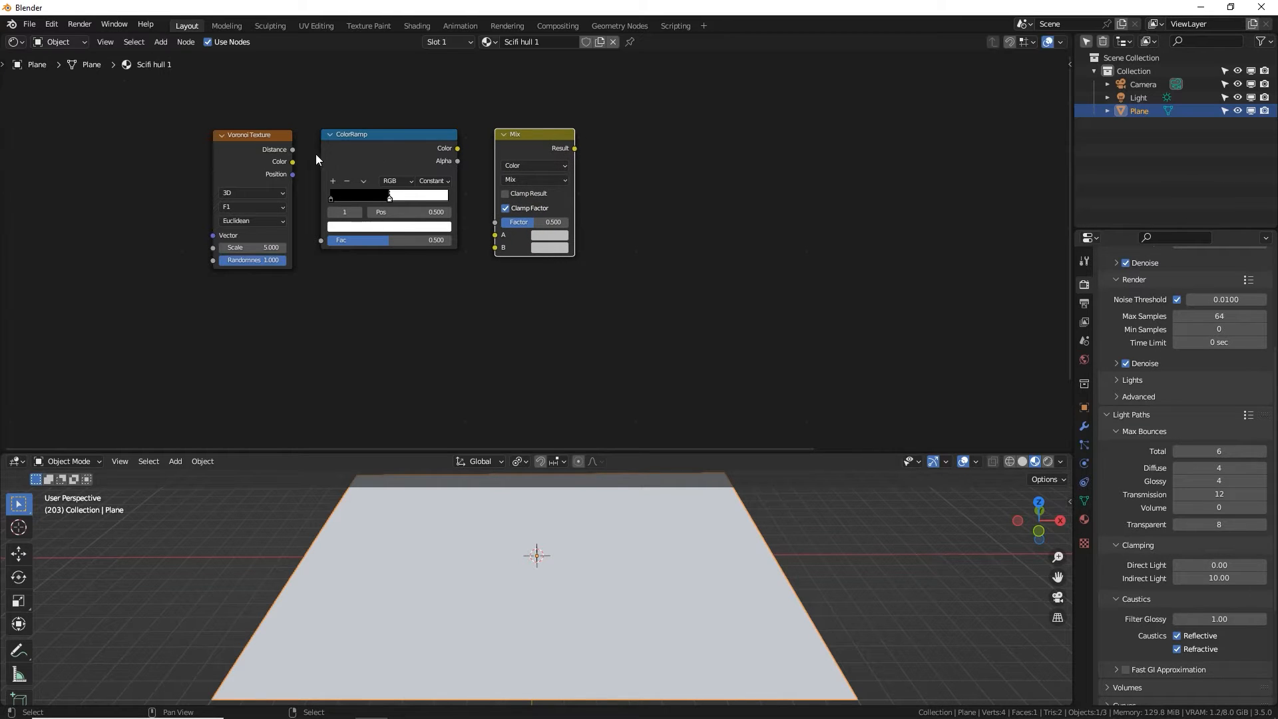
Connect the Voronoi Texture's Distance to the ColorRamp's Fac, and the ColorRamp's Color to the Mix node's A input.
{"action": "left_click_drag", "start_coordinate": [293, 149], "coordinate": [404, 138]}
{"action": "left_click_drag", "start_coordinate": [381, 208], "coordinate": [321, 240]}
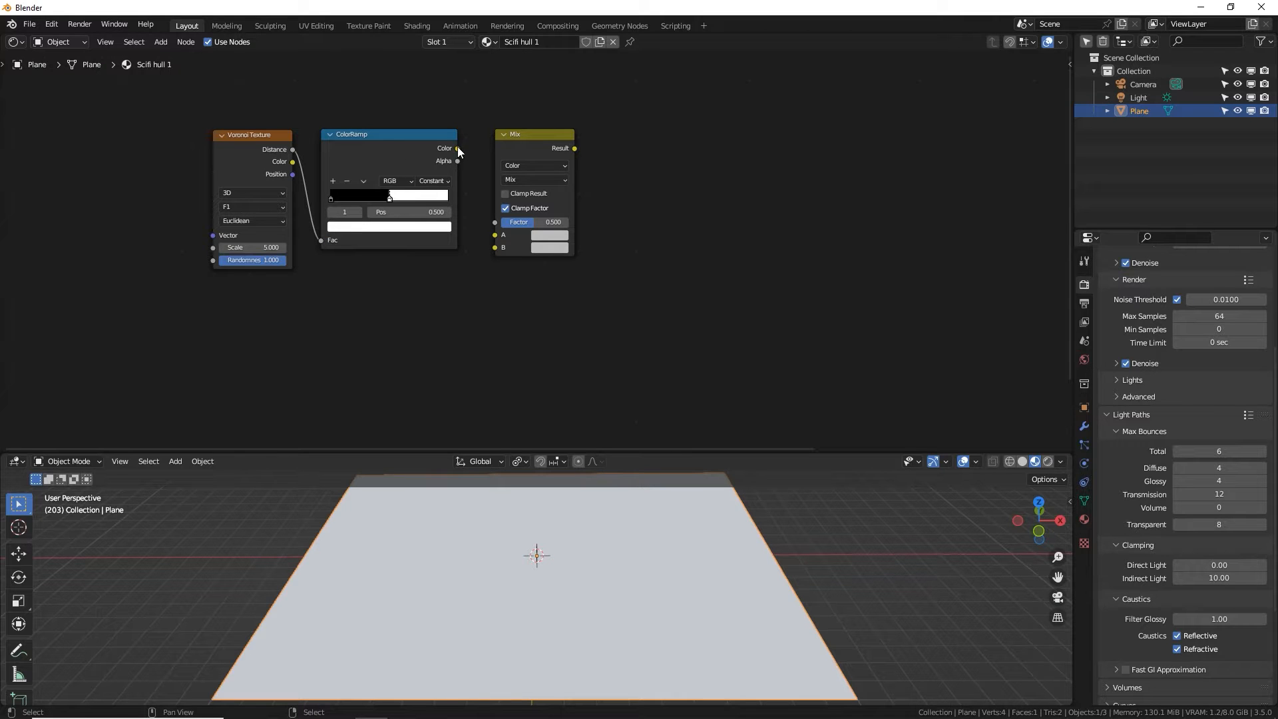
{"action": "left_click_drag", "start_coordinate": [458, 148], "coordinate": [496, 261]}
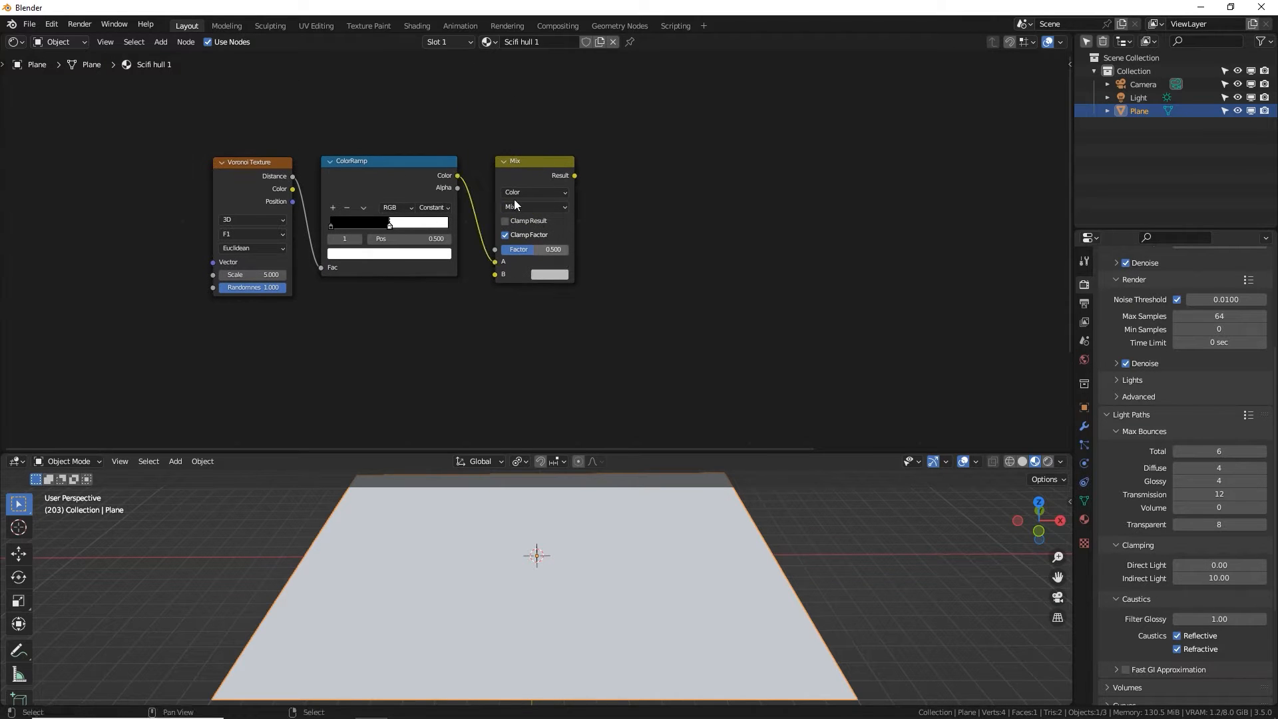
Set the Mix node's Factor to 1.000 and move the node further right and slightly below the ColorRamp.
{"action": "left_click_drag", "start_coordinate": [536, 179], "coordinate": [584, 213]}
{"action": "mouse_move", "coordinate": [602, 285]}
{"action": "left_mouse_down"}
{"action": "mouse_move", "coordinate": [566, 286]}
{"action": "mouse_move", "coordinate": [618, 285]}
{"action": "left_mouse_up"}
{"action": "left_click_drag", "start_coordinate": [584, 209], "coordinate": [599, 239]}
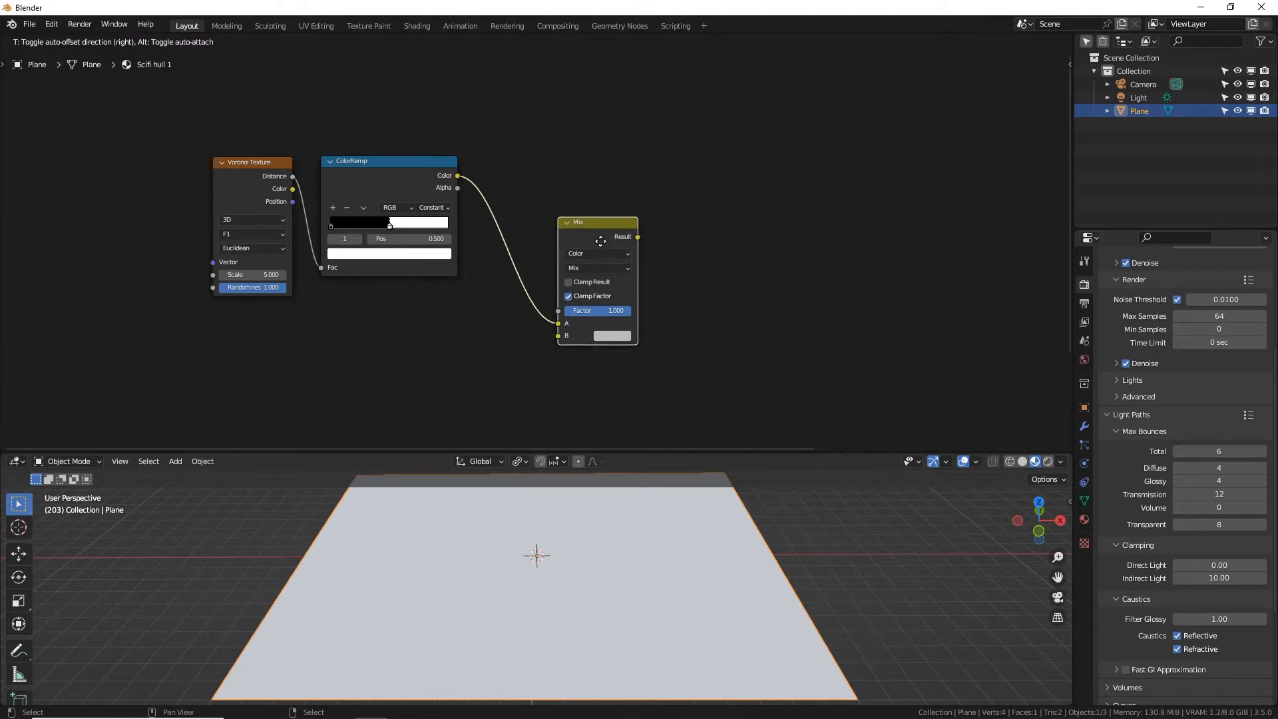
{"action": "left_click_drag", "start_coordinate": [267, 185], "coordinate": [268, 184]}
{"action": "middle_click_drag", "start_coordinate": [469, 288], "coordinate": [450, 264]}
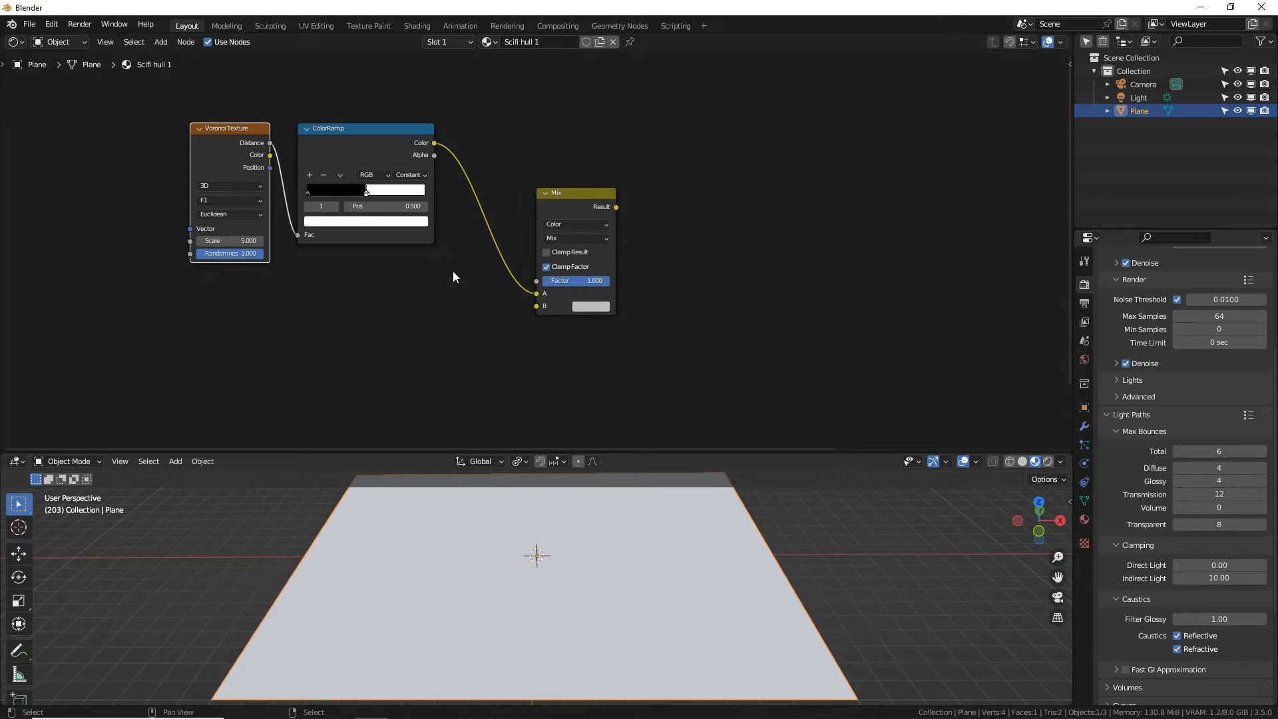
Connect the Mix node's Result to the Principled BSDF's Base Color and make the 3D viewport slightly taller.
{"action": "middle_click_drag", "start_coordinate": [424, 286], "coordinate": [367, 252]}
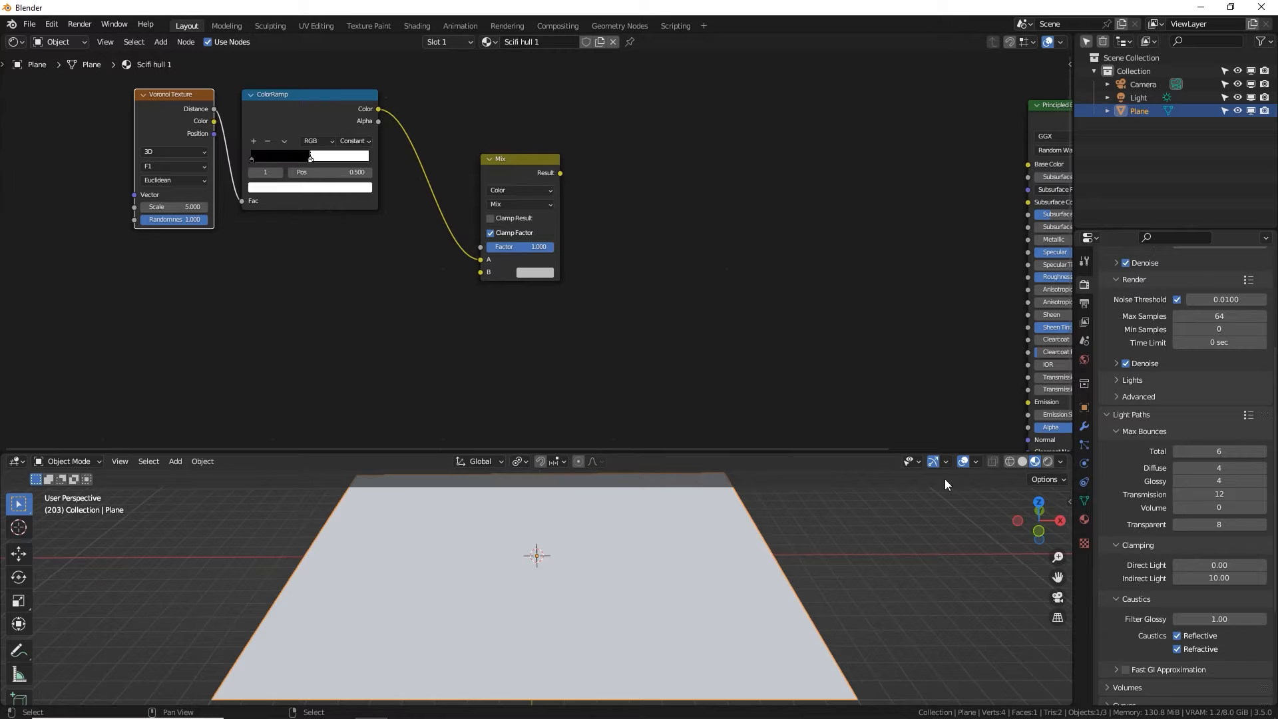
{"action": "middle_click_drag", "start_coordinate": [728, 302], "coordinate": [503, 306]}
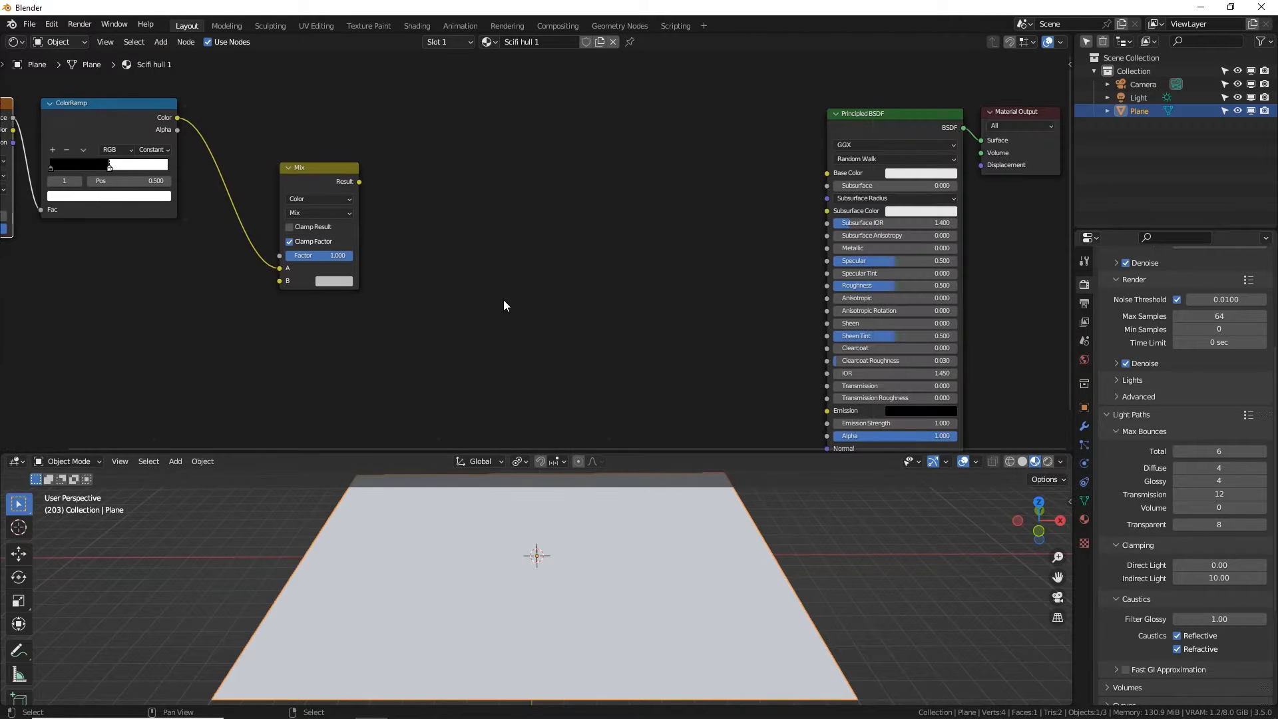
{"action": "scroll", "coordinate": [503, 306], "scroll_direction": "down", "scroll_amount": 3}
{"action": "left_click_drag", "start_coordinate": [396, 196], "coordinate": [781, 135]}
{"action": "left_click_drag", "start_coordinate": [620, 453], "coordinate": [620, 415]}
{"action": "middle_click_drag", "start_coordinate": [245, 291], "coordinate": [391, 316]}
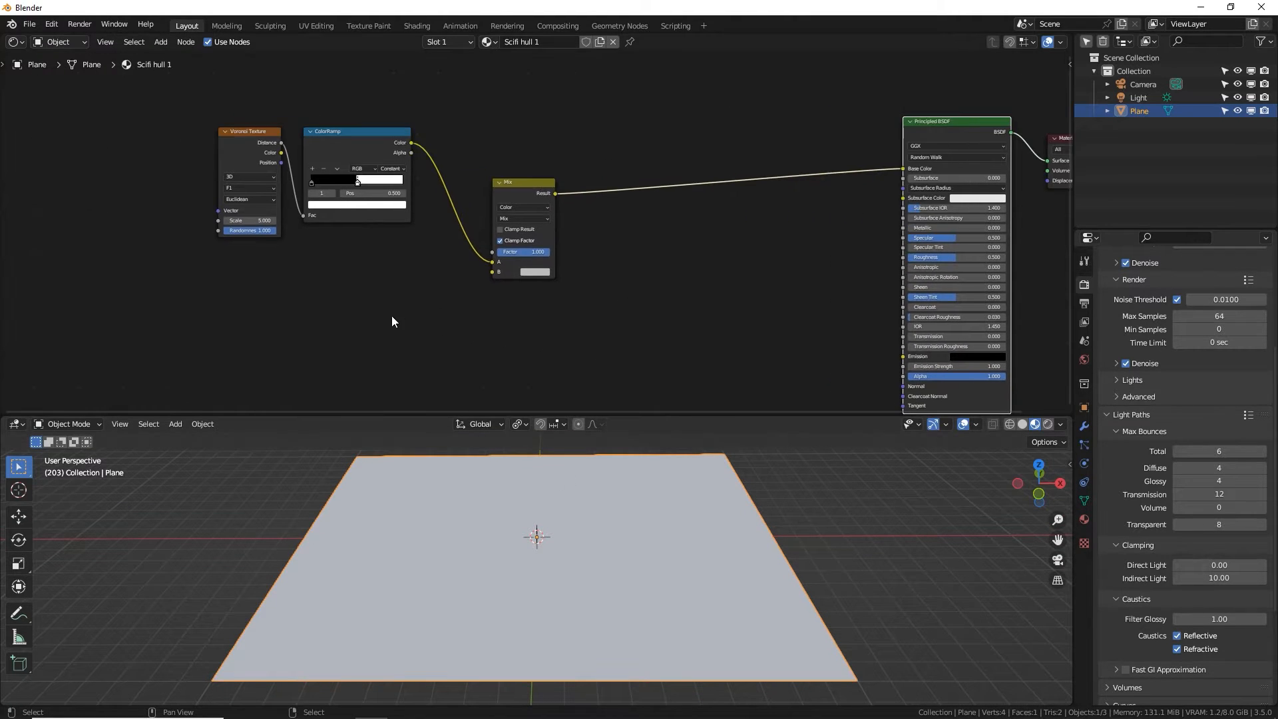
Set the Voronoi Texture's distance metric to Chebychev and the ColorRamp's white stop position to 0.377.
{"action": "scroll", "coordinate": [392, 315], "scroll_direction": "up", "scroll_amount": 4}
{"action": "left_click", "coordinate": [360, 214]}
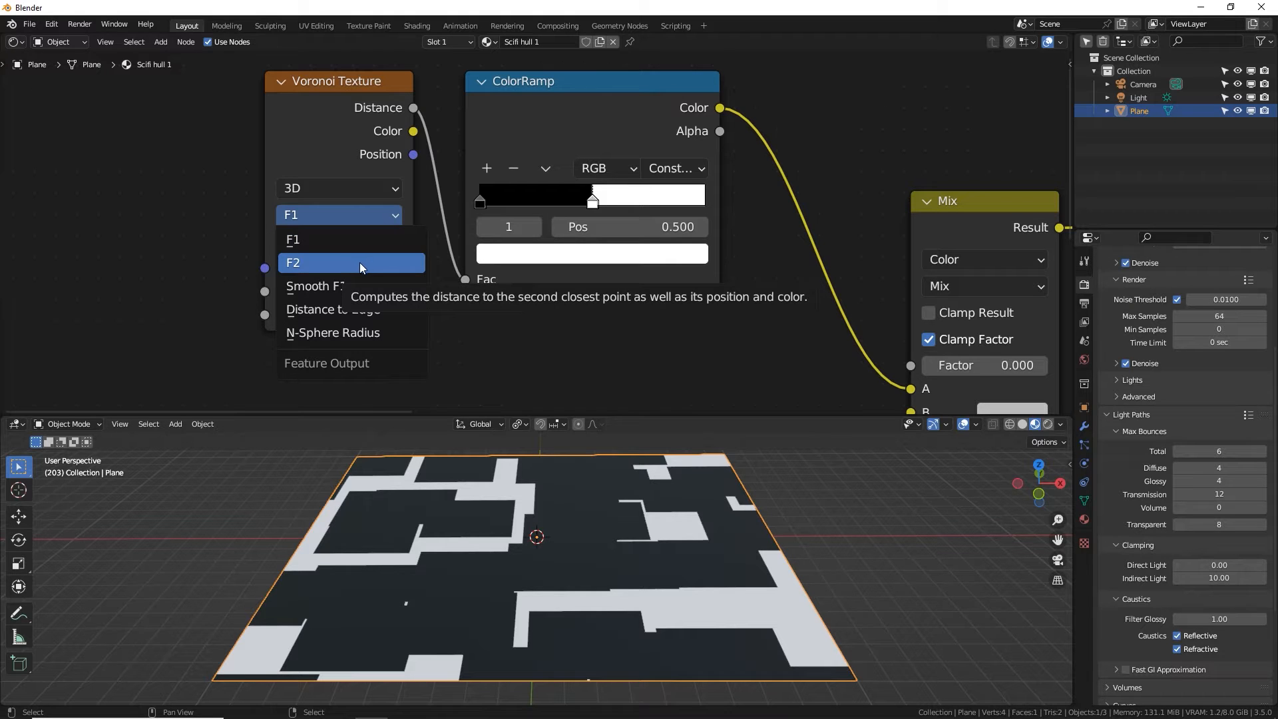
{"action": "left_click", "coordinate": [357, 243]}
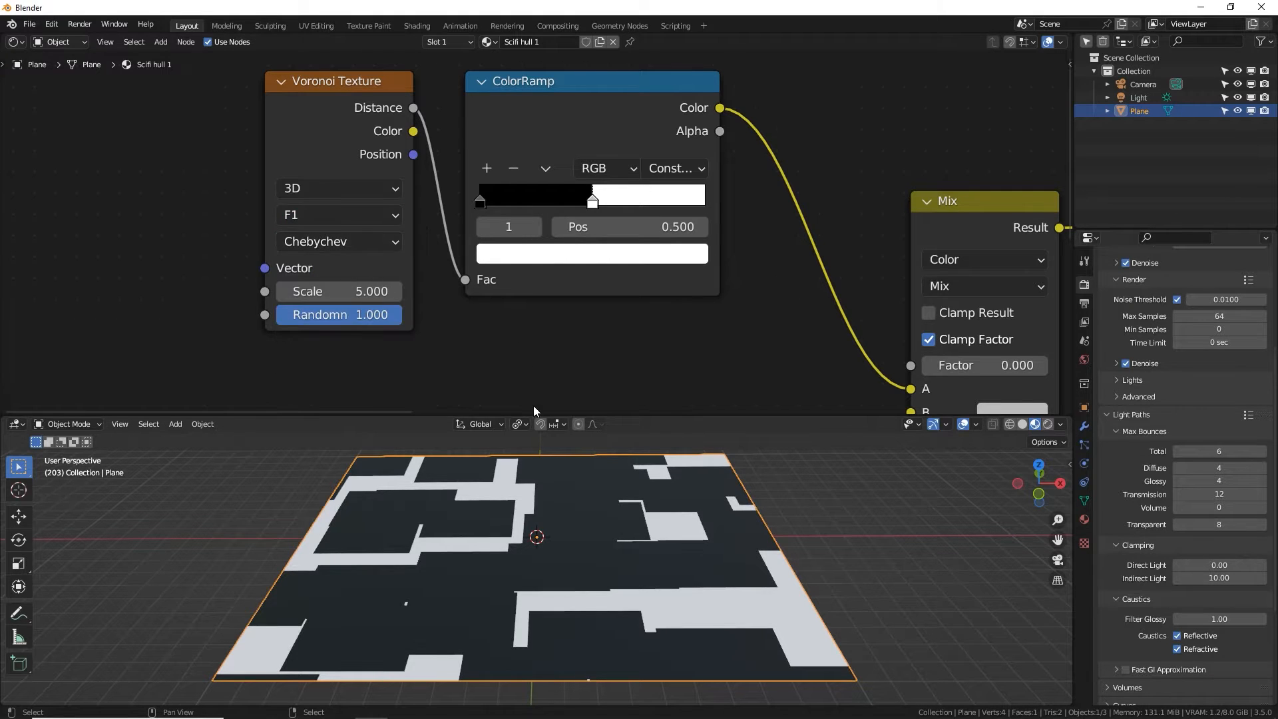
{"action": "mouse_move", "coordinate": [570, 198]}
{"action": "left_mouse_down"}
{"action": "mouse_move", "coordinate": [496, 199]}
{"action": "mouse_move", "coordinate": [663, 199]}
{"action": "mouse_move", "coordinate": [503, 198]}
{"action": "mouse_move", "coordinate": [579, 199]}
{"action": "mouse_move", "coordinate": [566, 198]}
{"action": "left_mouse_up"}
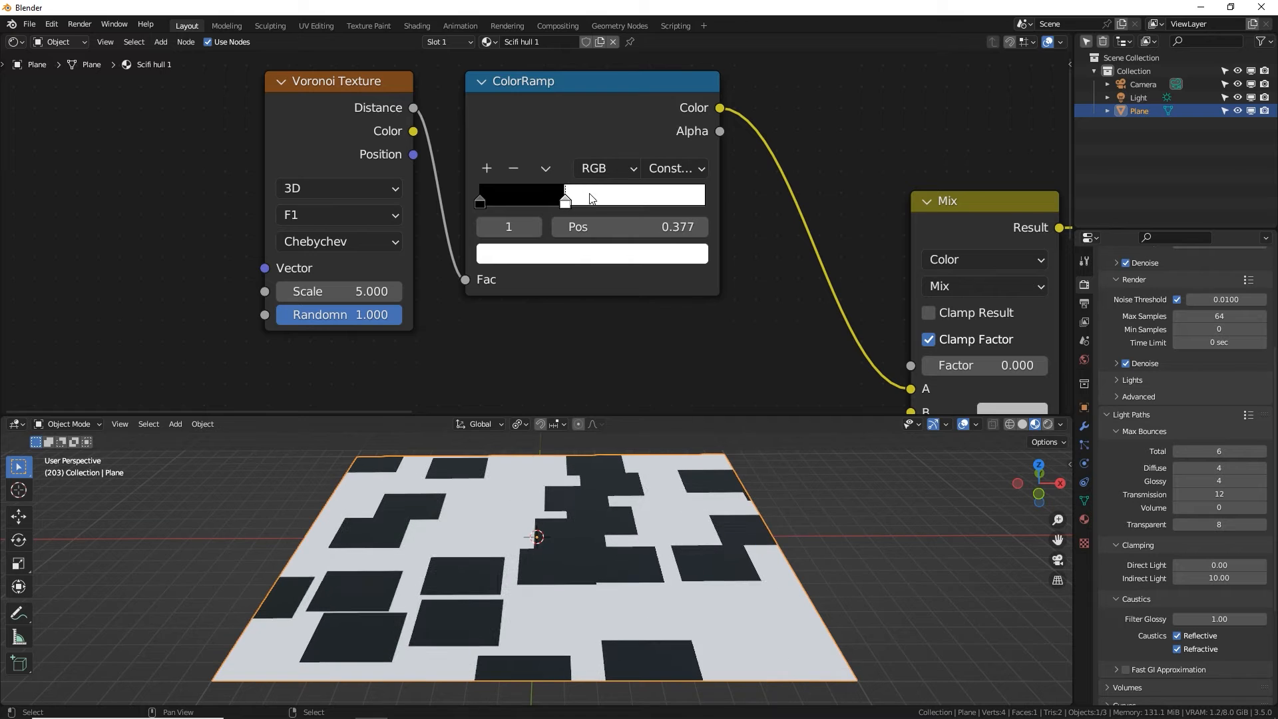
Mute the ColorRamp node, examine the raw Voronoi distance gradient on the plane up close, and unmute the node.
{"action": "left_click", "coordinate": [585, 112]}
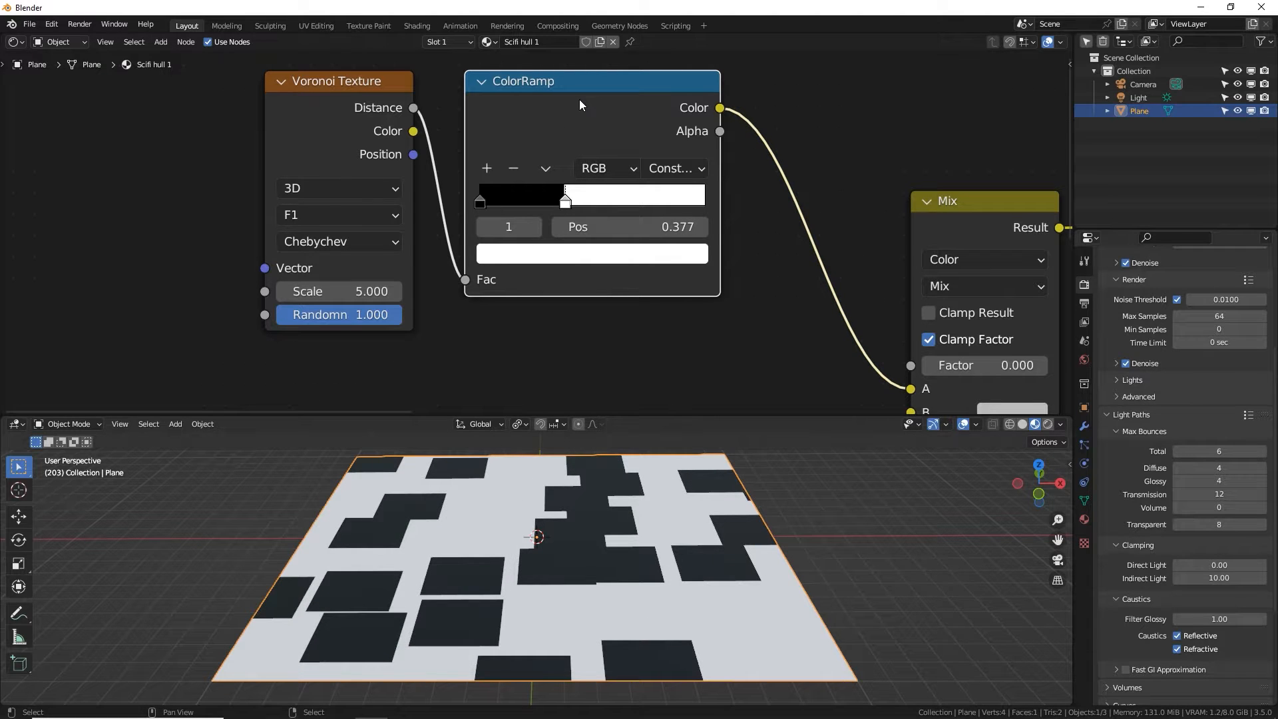
{"action": "key", "text": "m"}
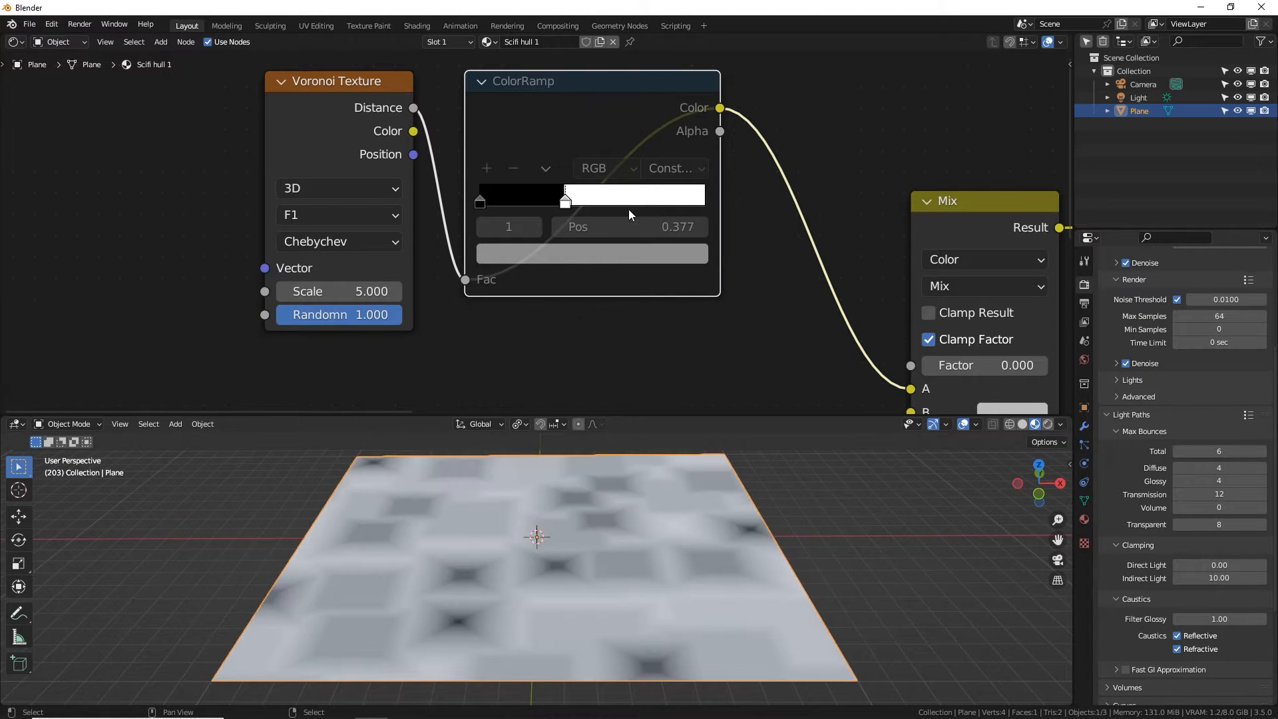
{"action": "middle_click_drag", "start_coordinate": [558, 546], "coordinate": [518, 640]}
{"action": "scroll", "coordinate": [596, 599], "scroll_direction": "up", "scroll_amount": 5}
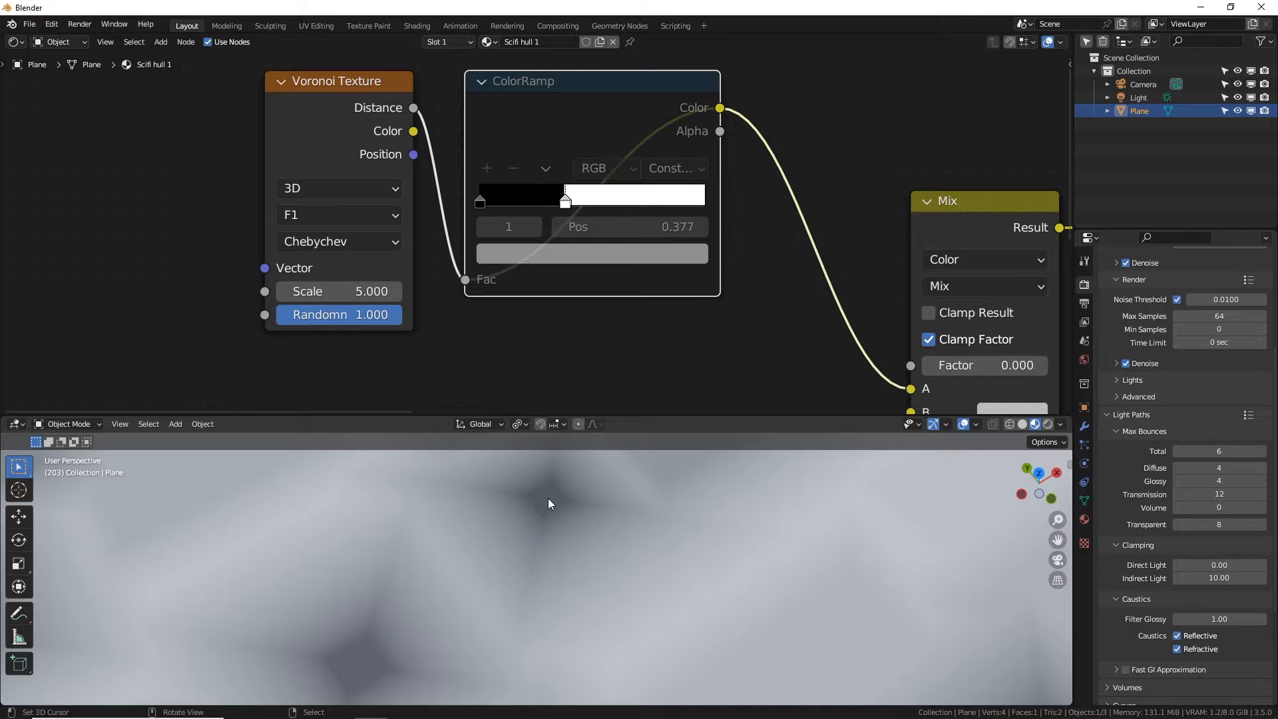
{"action": "middle_click_drag", "start_coordinate": [546, 538], "coordinate": [686, 513]}
{"action": "scroll", "coordinate": [713, 629], "scroll_direction": "down", "scroll_amount": 3}
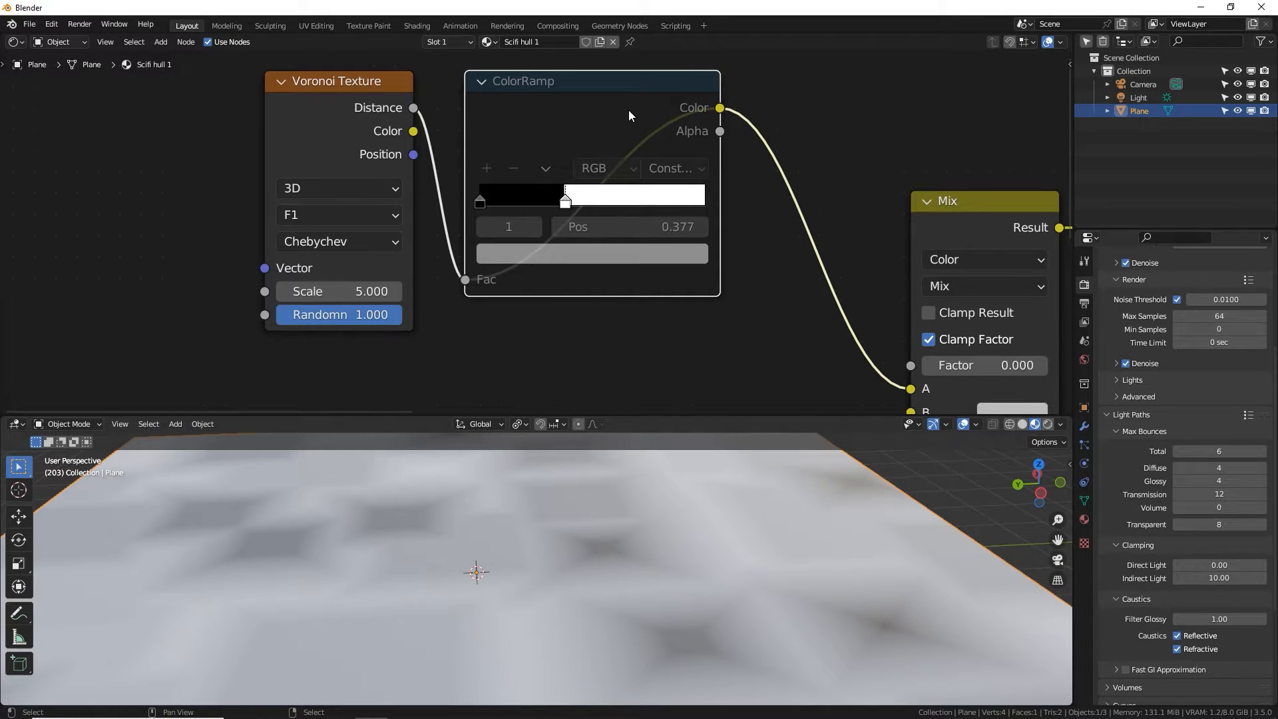
{"action": "key", "text": "m"}
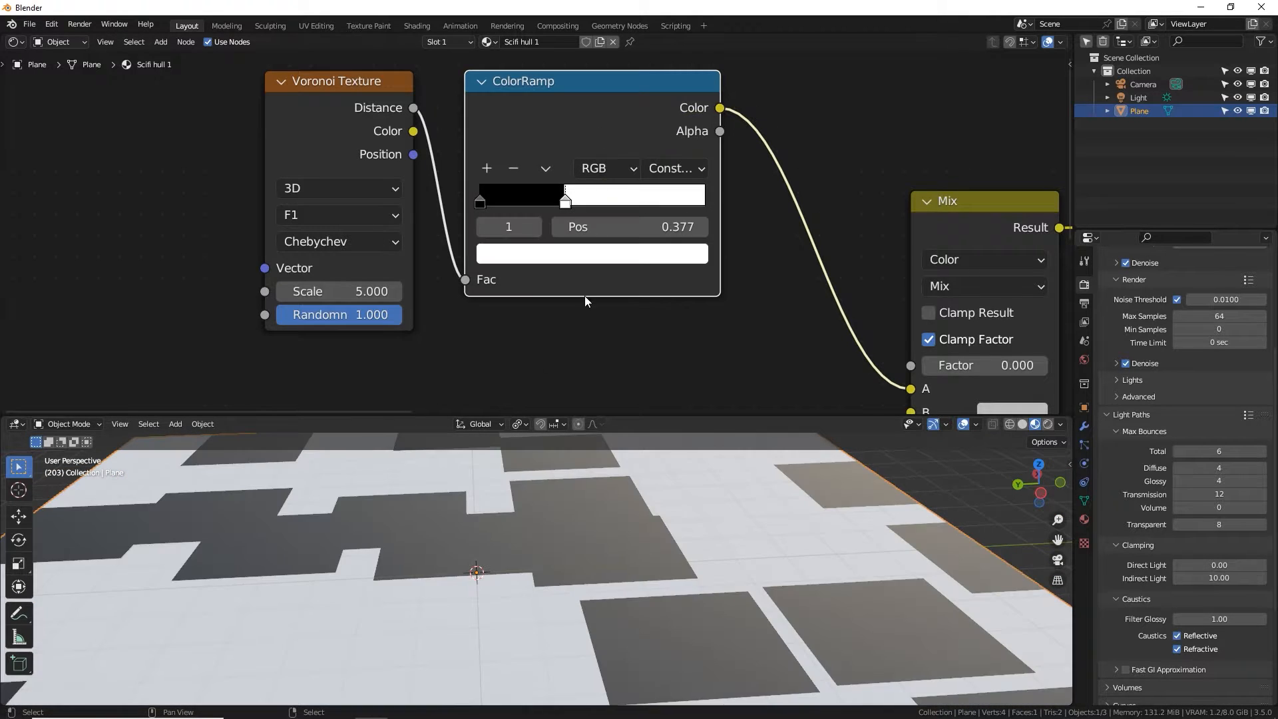
Try the ColorRamp's white stop at 0.659 and at 0.523 to compare the panel patterns on the plane.
{"action": "left_click_drag", "start_coordinate": [565, 202], "coordinate": [633, 203]}
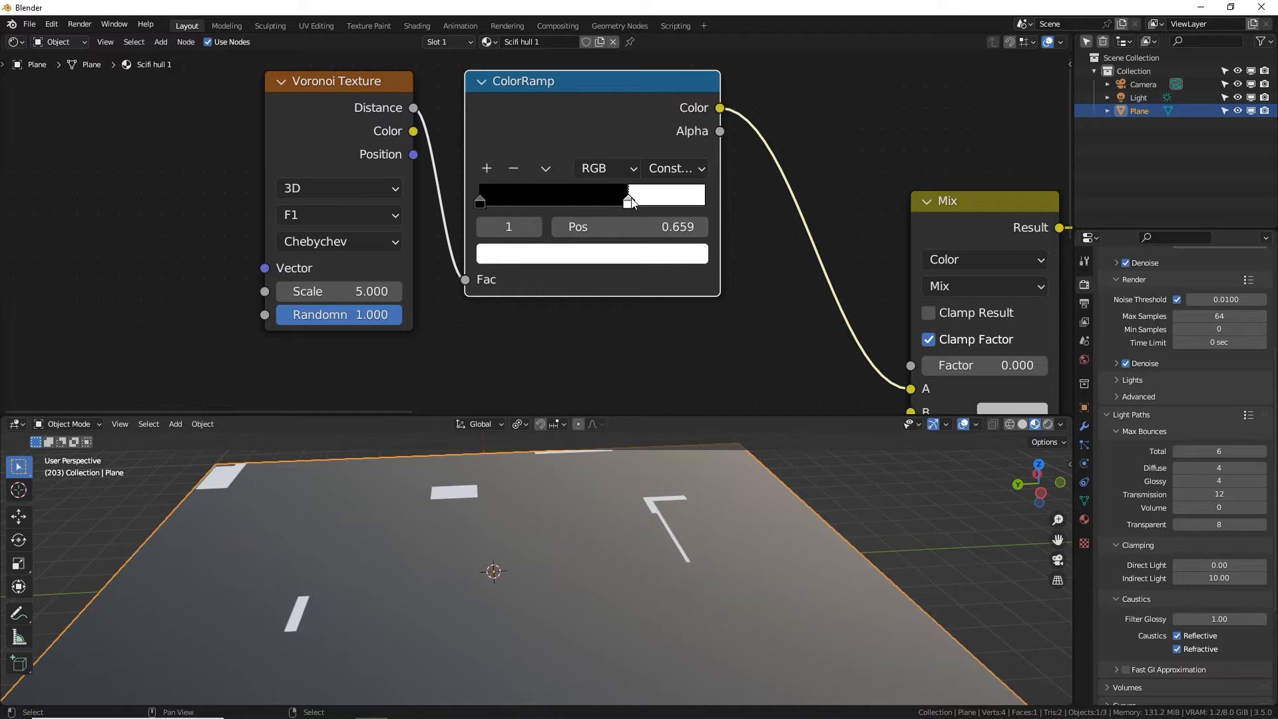
{"action": "middle_click_drag", "start_coordinate": [617, 596], "coordinate": [489, 538]}
{"action": "left_click_drag", "start_coordinate": [628, 202], "coordinate": [598, 203]}
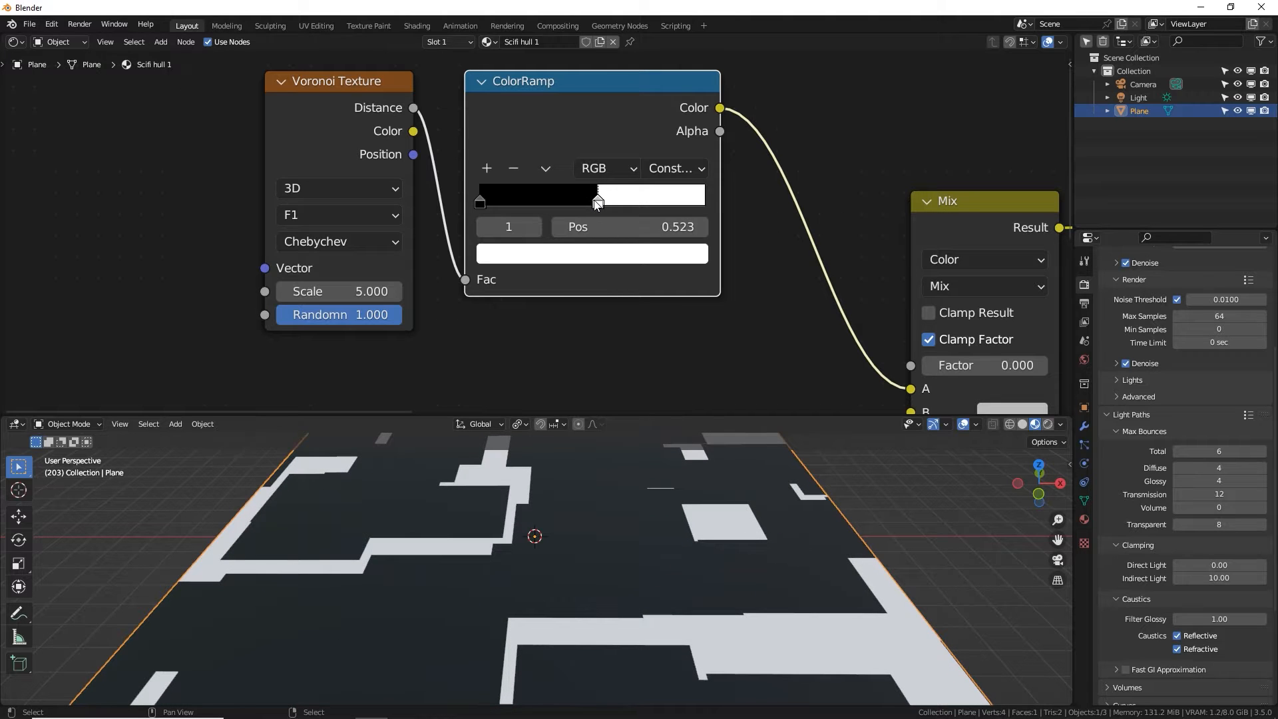
Try the Voronoi Randomness at 0, set the ColorRamp's white stop to 0.441, and restore Randomness to 1.000.
{"action": "left_click_drag", "start_coordinate": [373, 315], "coordinate": [274, 314]}
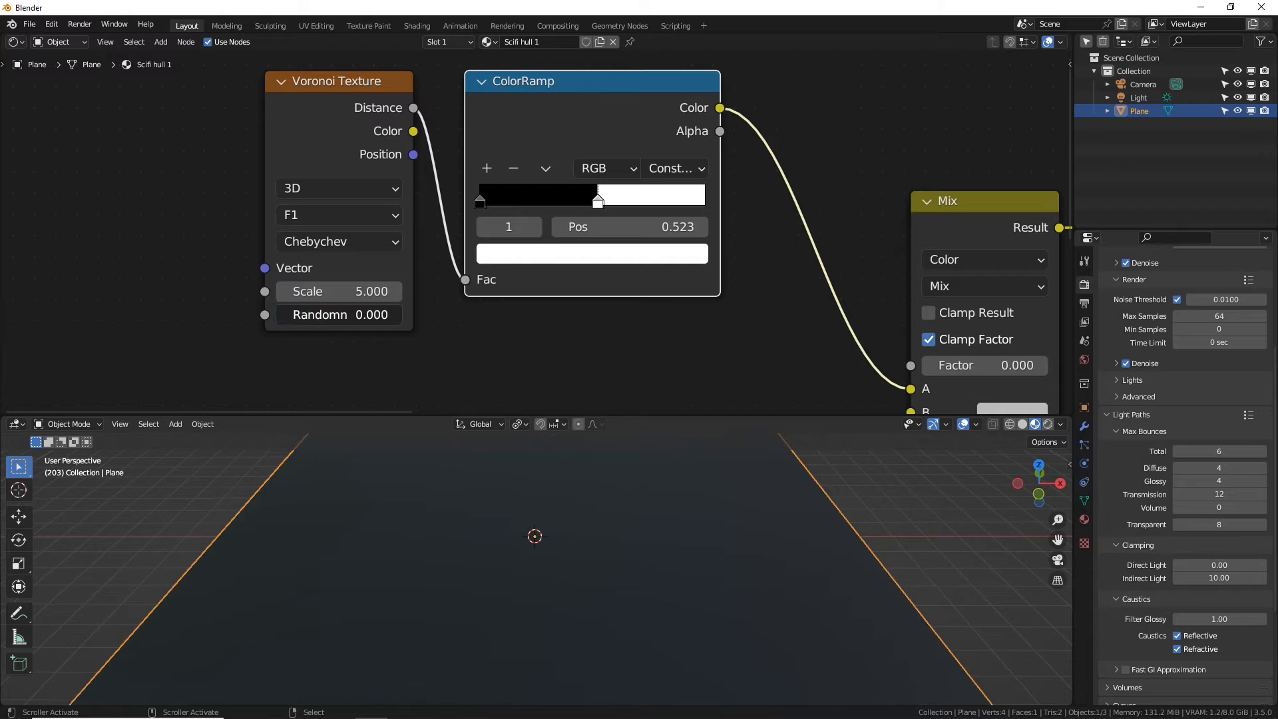
{"action": "mouse_move", "coordinate": [598, 202]}
{"action": "left_mouse_down"}
{"action": "mouse_move", "coordinate": [508, 204]}
{"action": "mouse_move", "coordinate": [622, 206]}
{"action": "mouse_move", "coordinate": [582, 206]}
{"action": "left_mouse_up"}
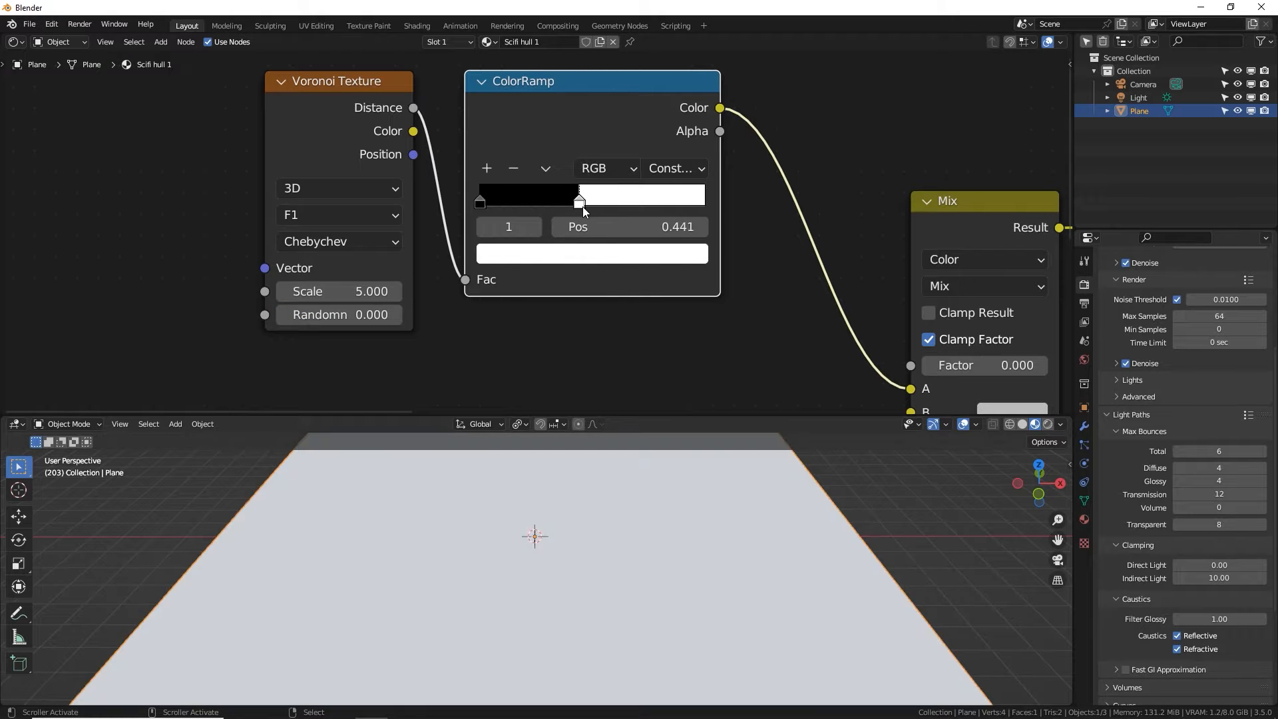
{"action": "left_click_drag", "start_coordinate": [281, 314], "coordinate": [402, 314]}
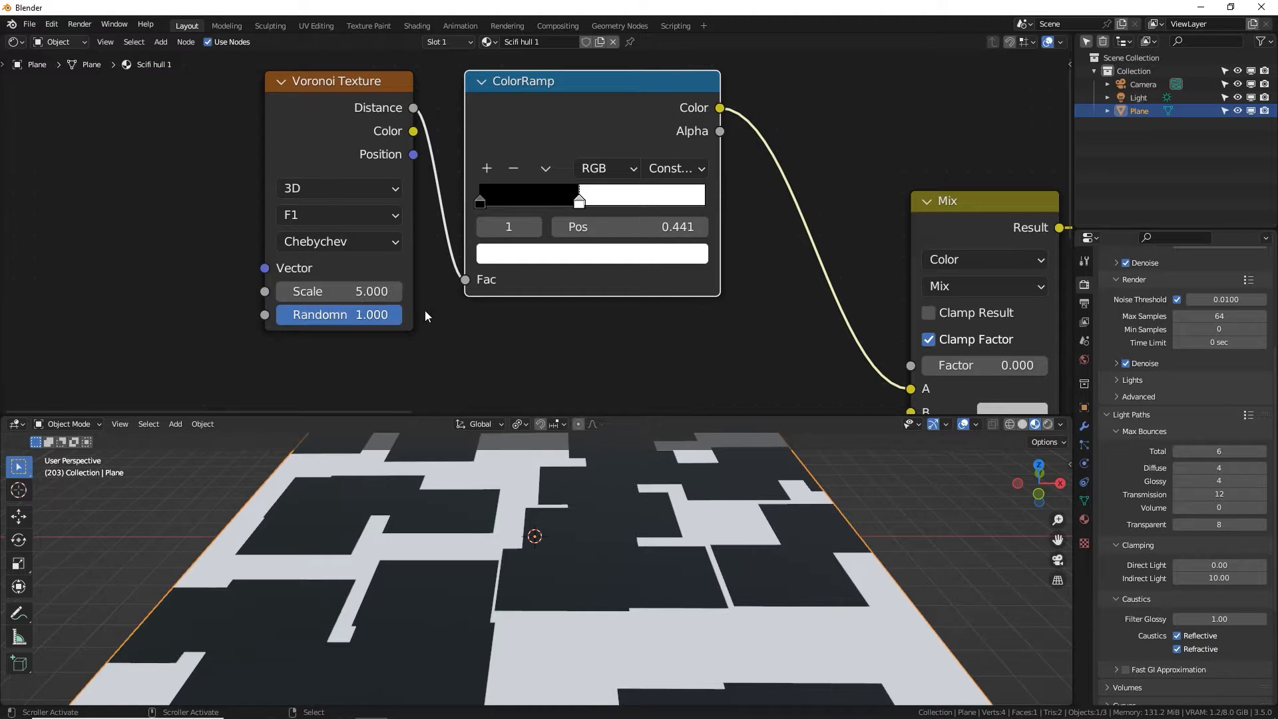
Duplicate the Voronoi Texture and ColorRamp nodes together and place the copies below the originals.
{"action": "scroll", "coordinate": [526, 320], "scroll_direction": "down", "scroll_amount": 3}
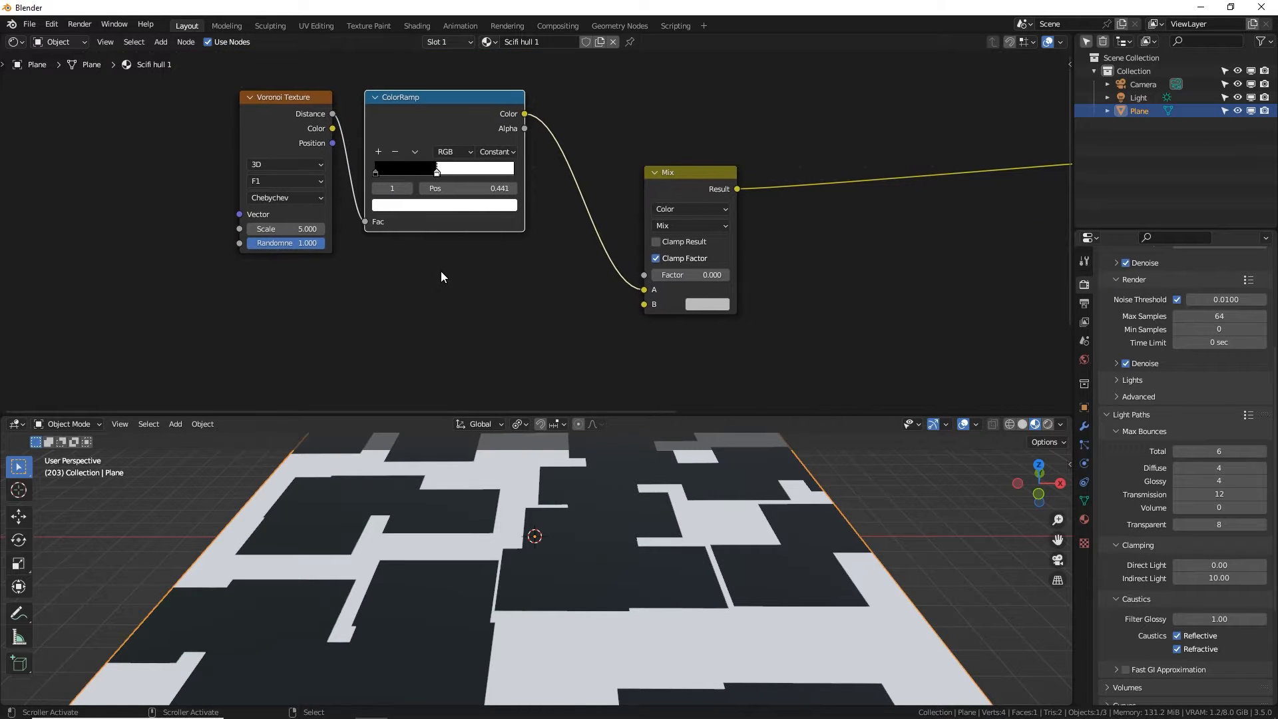
{"action": "left_click_drag", "start_coordinate": [189, 110], "coordinate": [508, 153]}
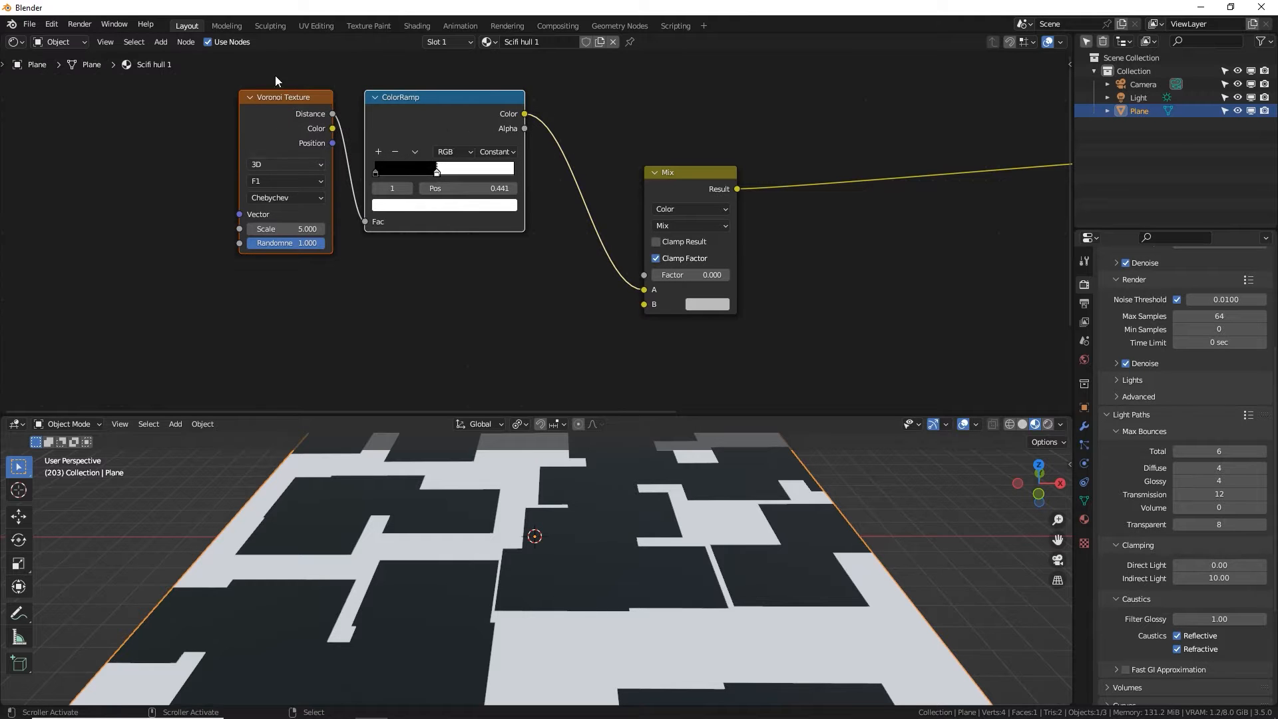
{"action": "left_click_drag", "start_coordinate": [167, 83], "coordinate": [551, 230]}
{"action": "key", "text": "b"}
{"action": "left_click_drag", "start_coordinate": [183, 97], "coordinate": [519, 229]}
{"action": "key", "text": "shift+d"}
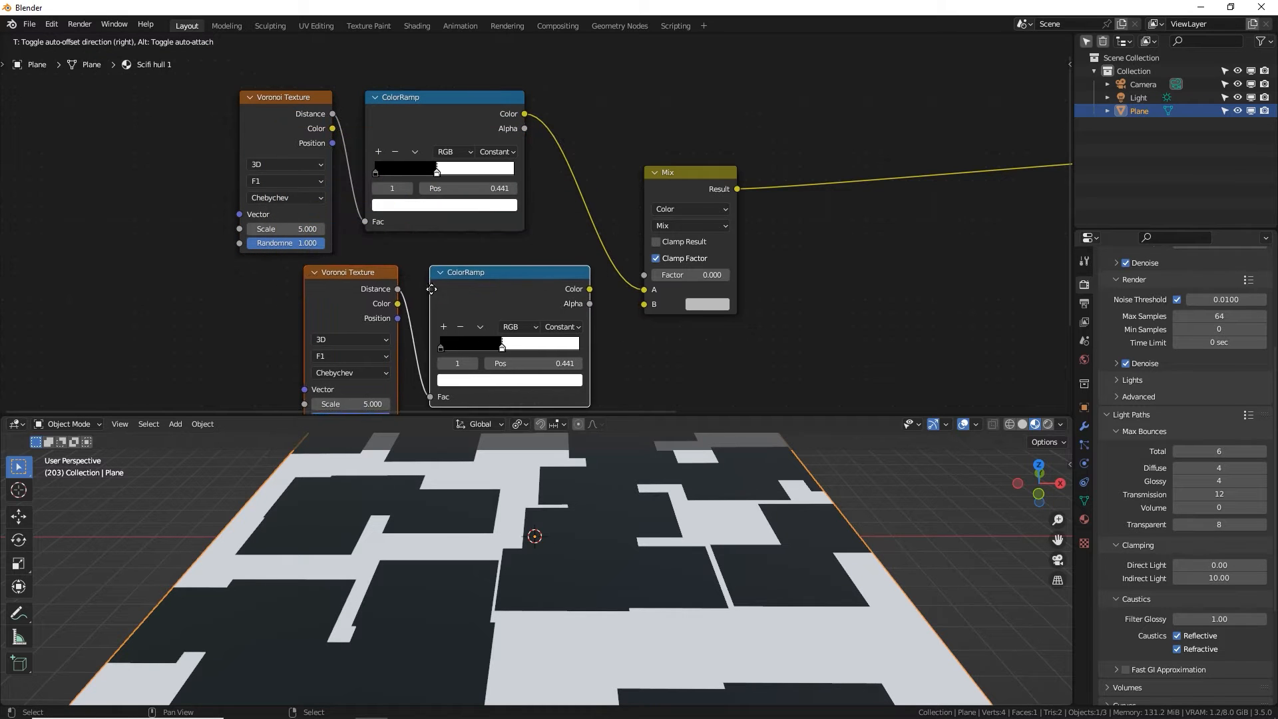
{"action": "left_click", "coordinate": [426, 289]}
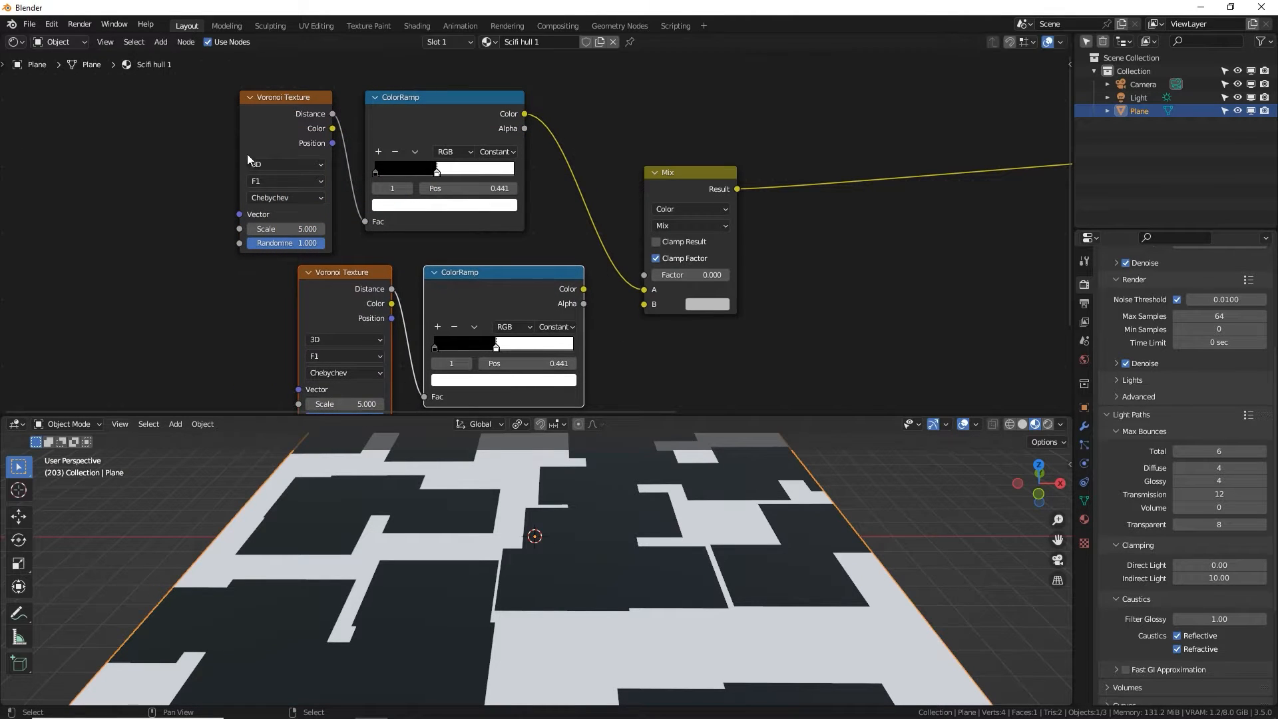
Space out both Voronoi Texture nodes and connect the lower ColorRamp's Color to the Mix node's B input.
{"action": "left_click_drag", "start_coordinate": [258, 112], "coordinate": [234, 94]}
{"action": "left_click_drag", "start_coordinate": [326, 282], "coordinate": [323, 270]}
{"action": "middle_click_drag", "start_coordinate": [378, 317], "coordinate": [276, 288]}
{"action": "middle_click_drag", "start_coordinate": [466, 273], "coordinate": [490, 301]}
{"action": "left_click_drag", "start_coordinate": [505, 289], "coordinate": [555, 215]}
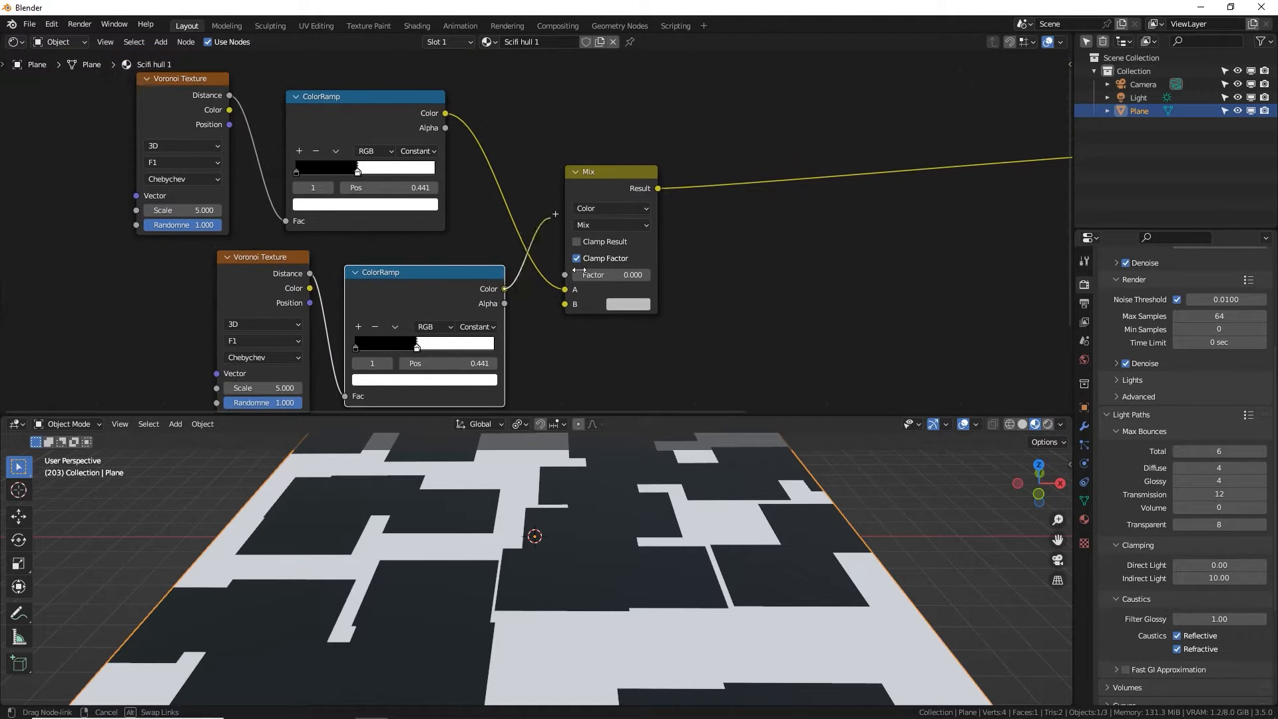
{"action": "left_click_drag", "start_coordinate": [574, 304], "coordinate": [578, 308]}
Set the Mix node's blending mode to Screen and its Factor to 1.000.
{"action": "left_click", "coordinate": [620, 226]}
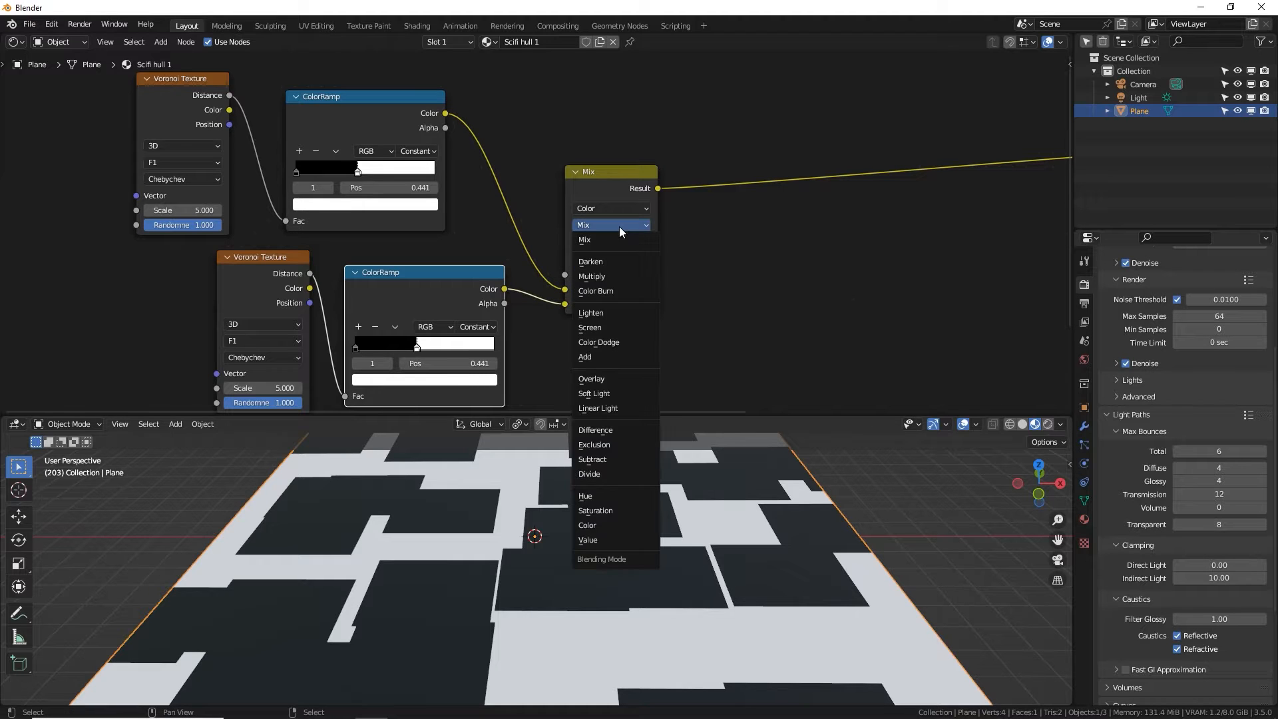
{"action": "left_click", "coordinate": [601, 327]}
{"action": "middle_click_drag", "start_coordinate": [563, 279], "coordinate": [577, 258]}
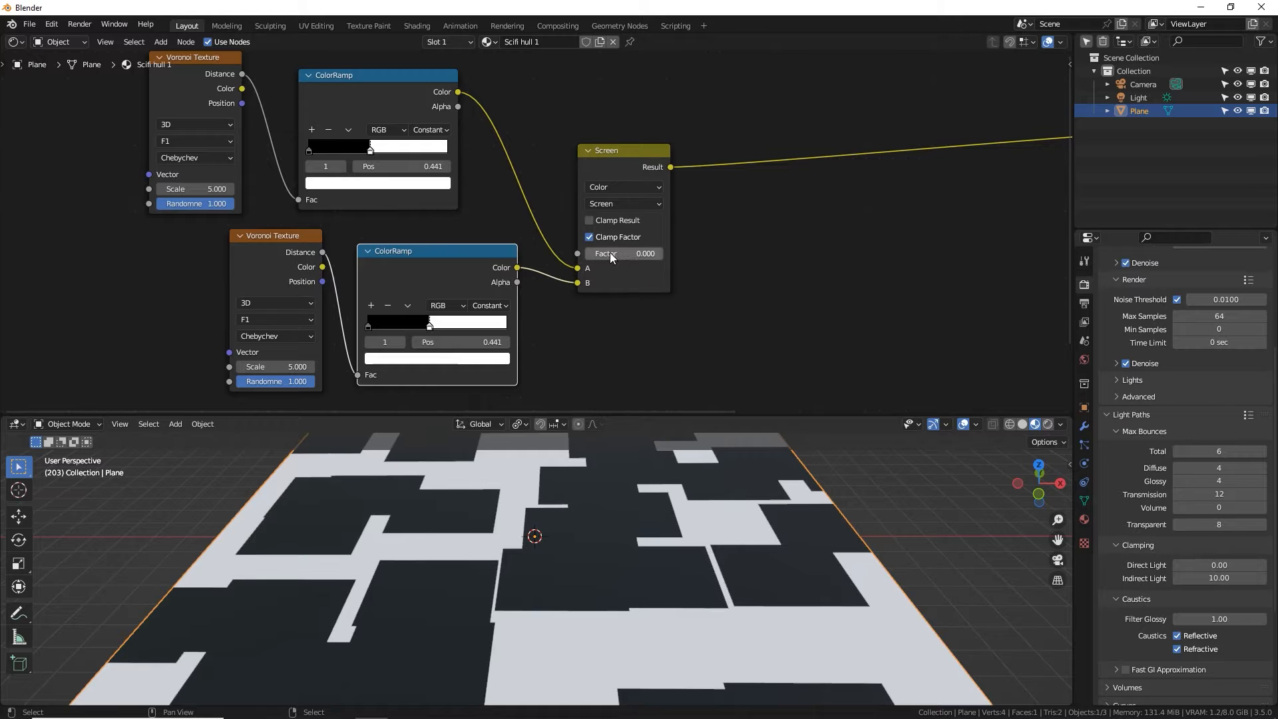
{"action": "left_click_drag", "start_coordinate": [602, 254], "coordinate": [615, 254]}
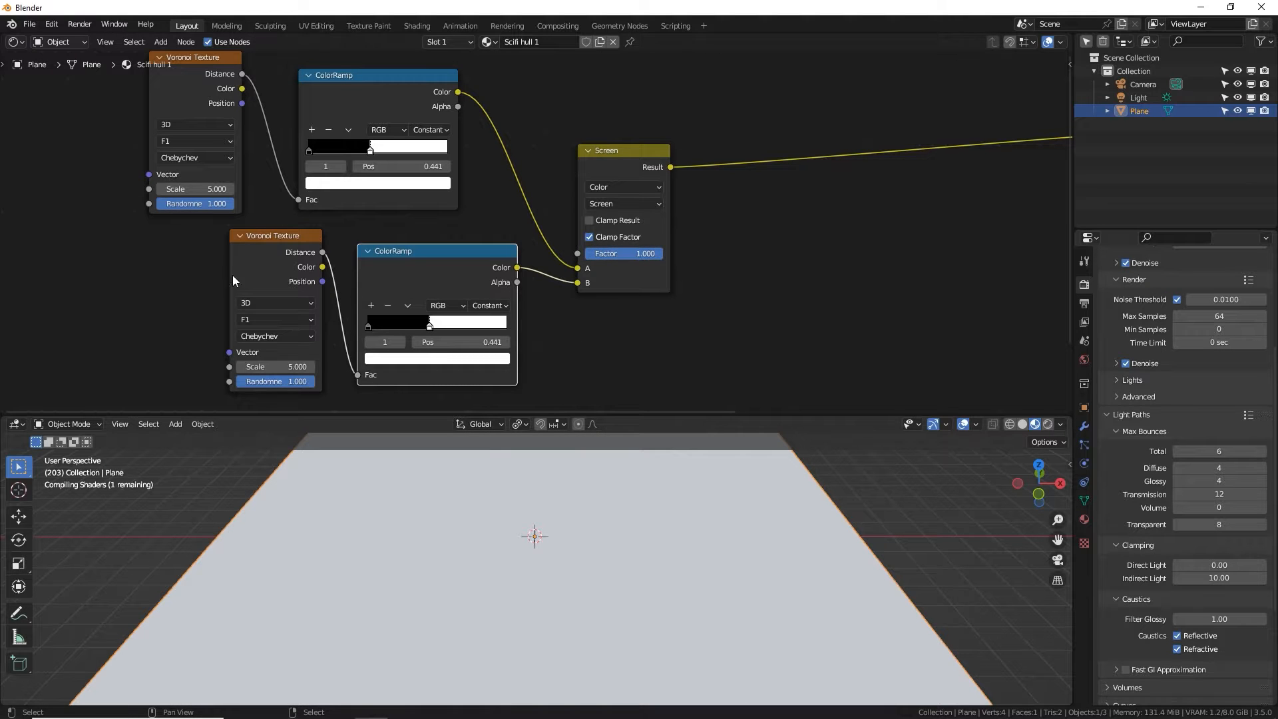
Spread the two Voronoi and ColorRamp pairs apart and move the Screen node up and to the right of them.
{"action": "left_click_drag", "start_coordinate": [215, 279], "coordinate": [466, 346]}
{"action": "mouse_move", "coordinate": [426, 275]}
{"action": "left_mouse_down"}
{"action": "mouse_move", "coordinate": [399, 328]}
{"action": "mouse_move", "coordinate": [394, 307]}
{"action": "mouse_move", "coordinate": [410, 290]}
{"action": "left_mouse_up"}
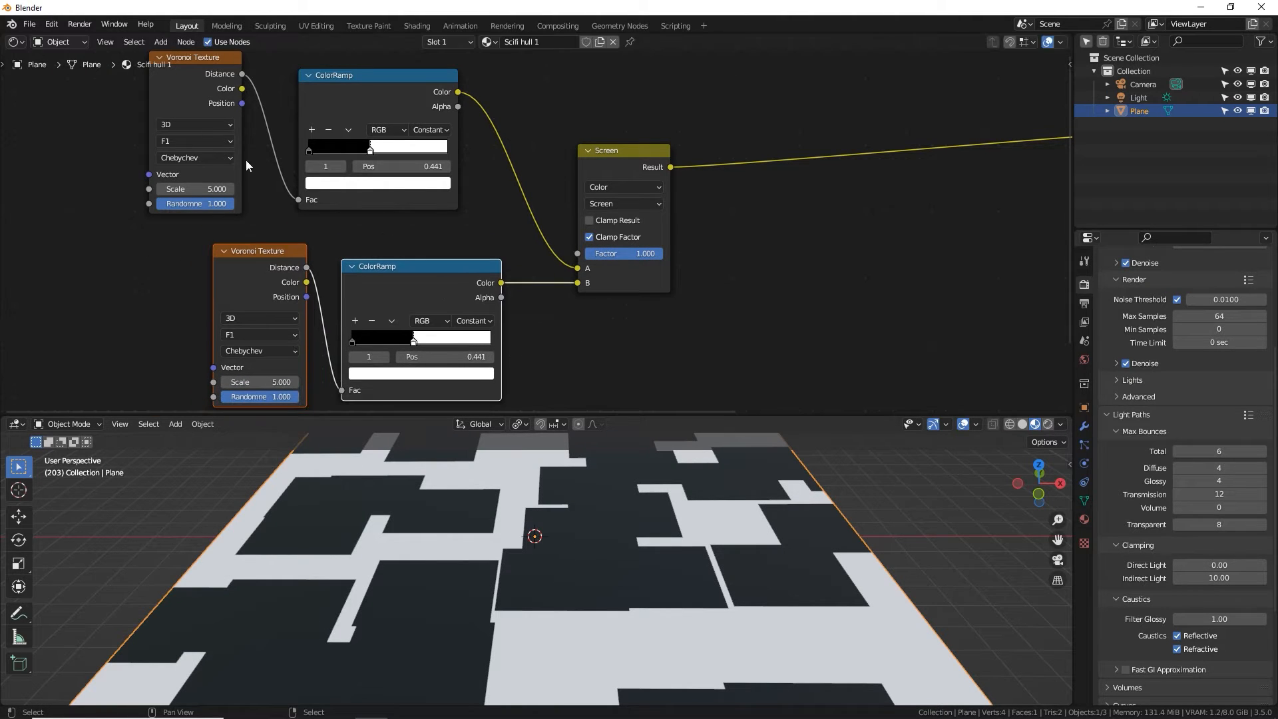
{"action": "left_click_drag", "start_coordinate": [85, 94], "coordinate": [387, 152]}
{"action": "key", "text": "g"}
{"action": "left_click", "coordinate": [464, 188]}
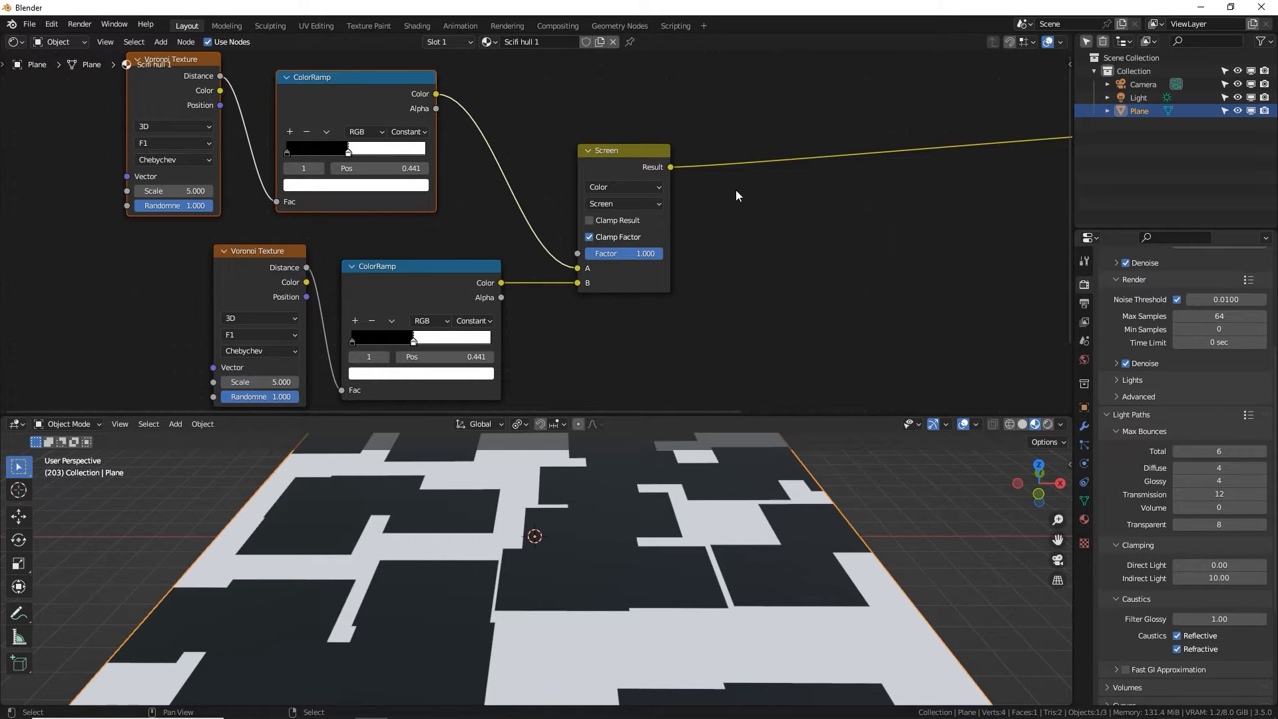
{"action": "left_click_drag", "start_coordinate": [612, 171], "coordinate": [662, 74]}
{"action": "scroll", "coordinate": [638, 232], "scroll_direction": "down", "scroll_amount": 1}
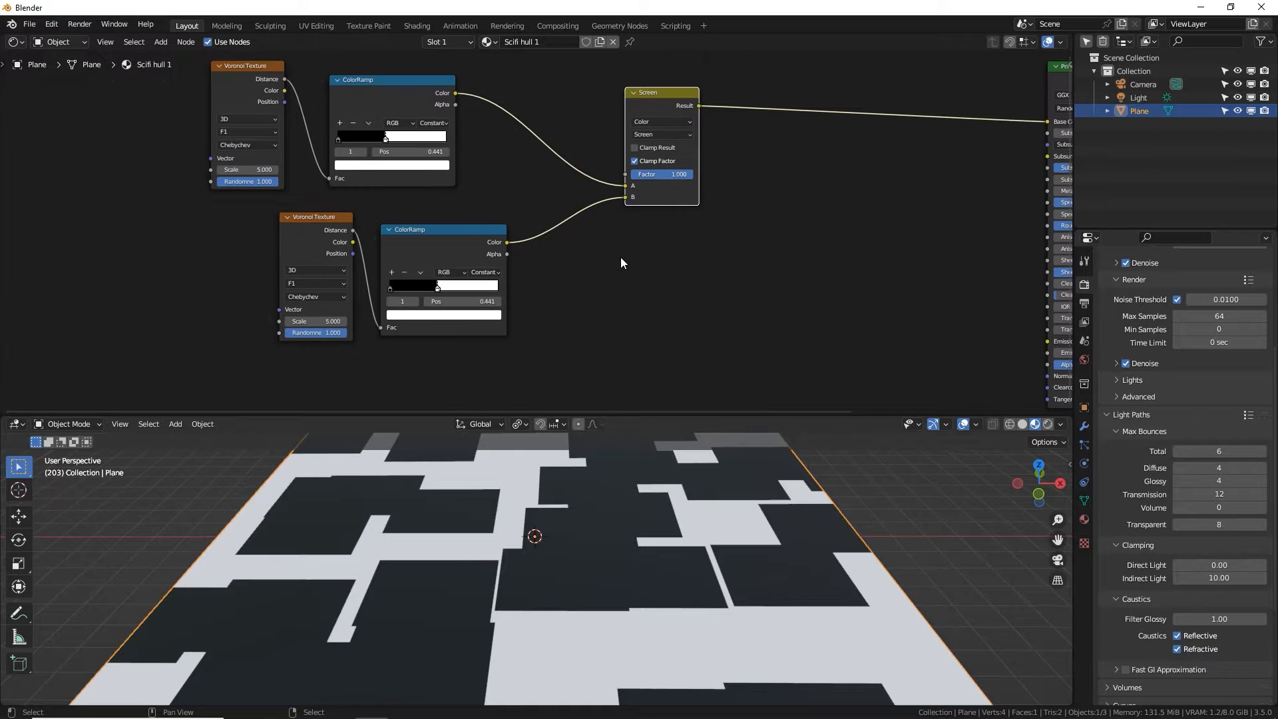
Set the lower ColorRamp's white stop to 0.295 and the lower Voronoi Texture's Scale to 10.
{"action": "mouse_move", "coordinate": [438, 287]}
{"action": "left_mouse_down"}
{"action": "mouse_move", "coordinate": [452, 285]}
{"action": "mouse_move", "coordinate": [422, 288]}
{"action": "left_mouse_up"}
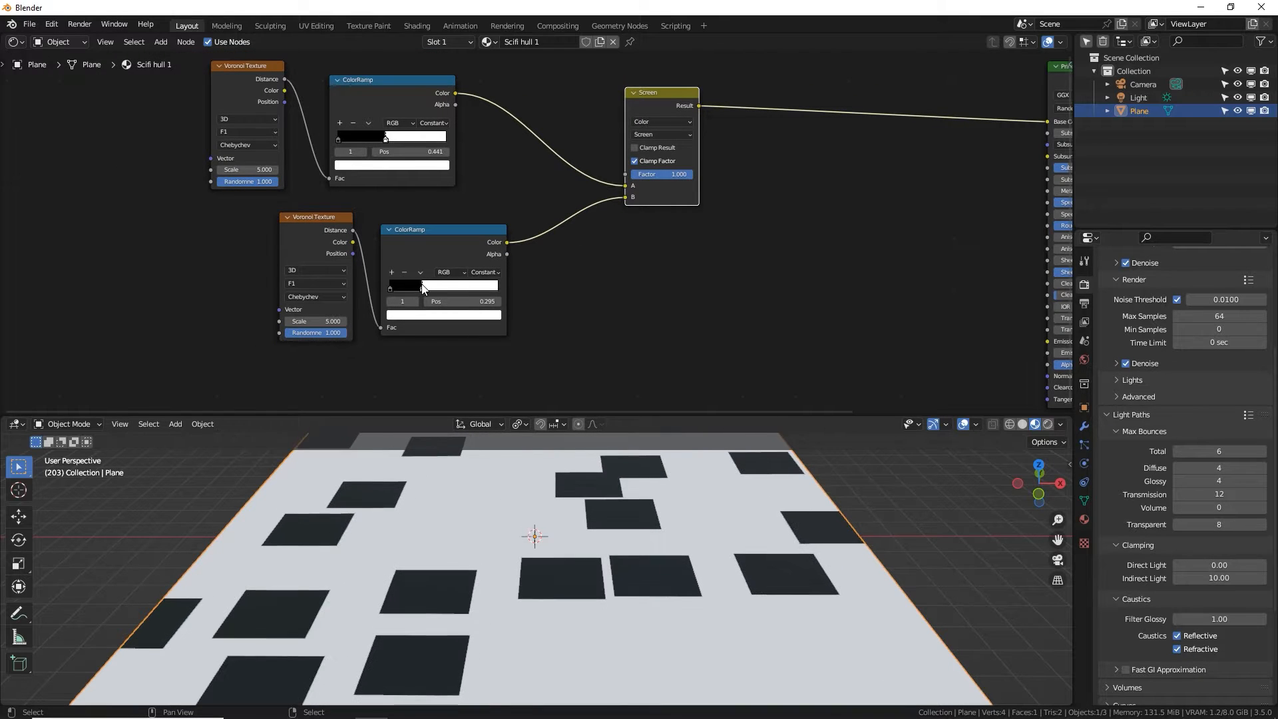
{"action": "left_click", "coordinate": [311, 324]}
{"action": "type", "text": "10"}
{"action": "key", "text": "Return"}
Adjust the white stop positions to 0.477 on the upper ColorRamp and 0.600 on the lower ColorRamp.
{"action": "left_click_drag", "start_coordinate": [428, 289], "coordinate": [475, 303]}
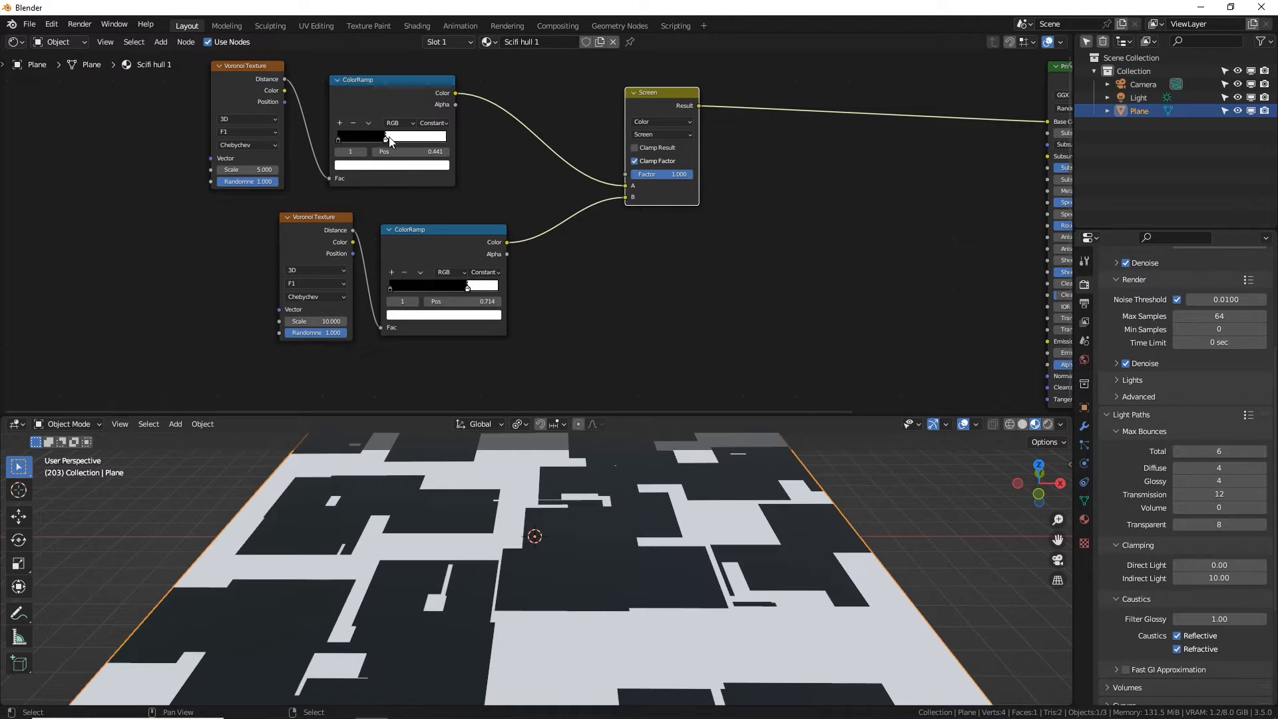
{"action": "left_click_drag", "start_coordinate": [389, 137], "coordinate": [391, 139]}
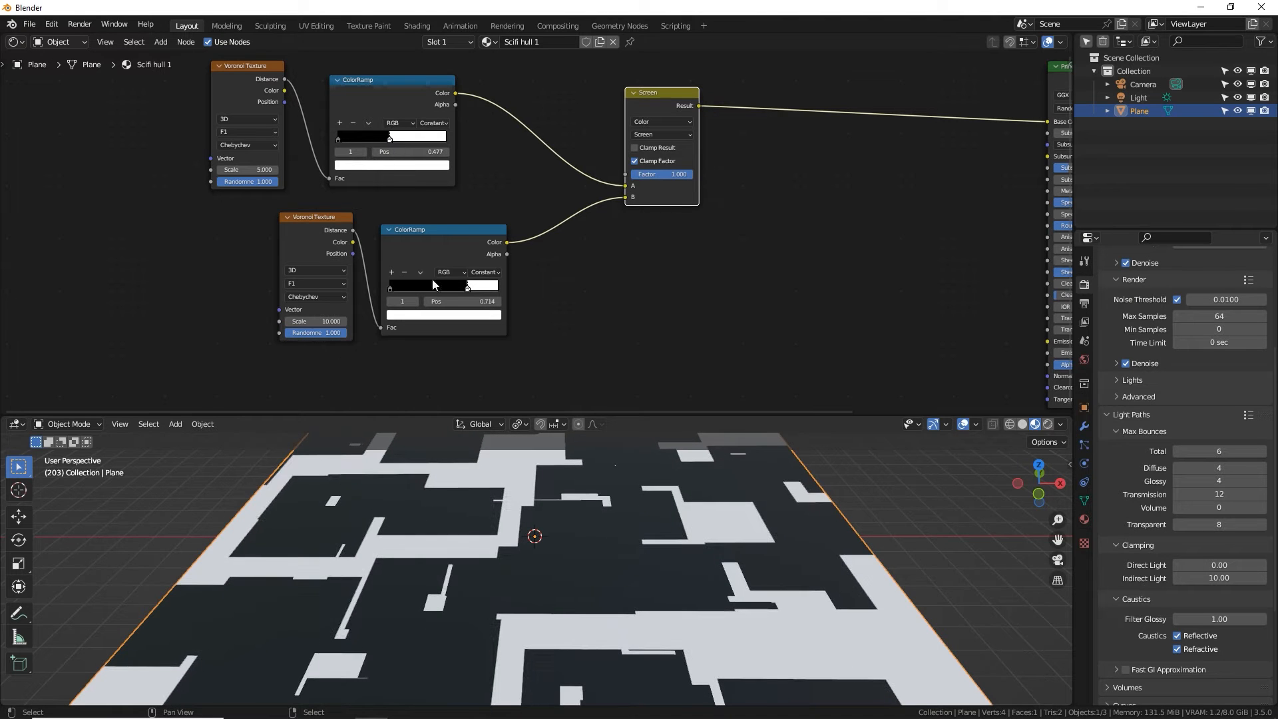
{"action": "mouse_move", "coordinate": [466, 286]}
{"action": "left_mouse_down"}
{"action": "mouse_move", "coordinate": [445, 291]}
{"action": "mouse_move", "coordinate": [458, 291]}
{"action": "left_mouse_up"}
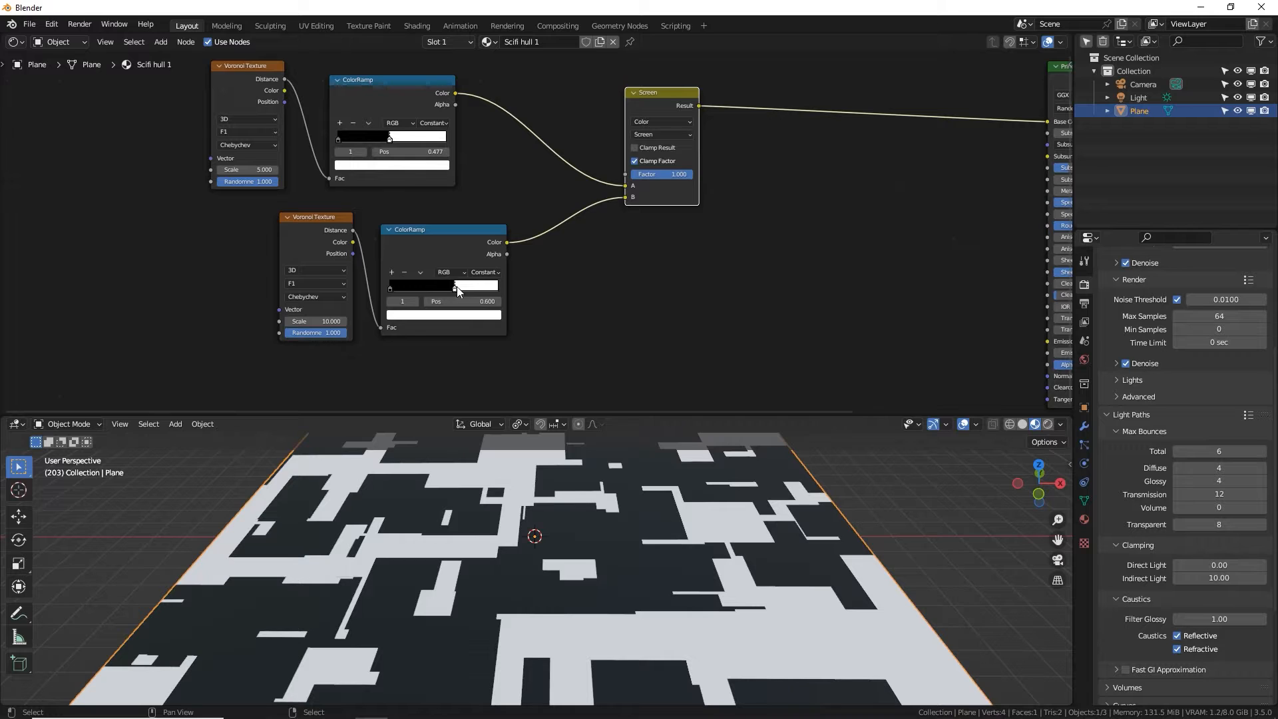
Lower the Screen node's Factor to 0.042.
{"action": "middle_click_drag", "start_coordinate": [514, 254], "coordinate": [462, 227]}
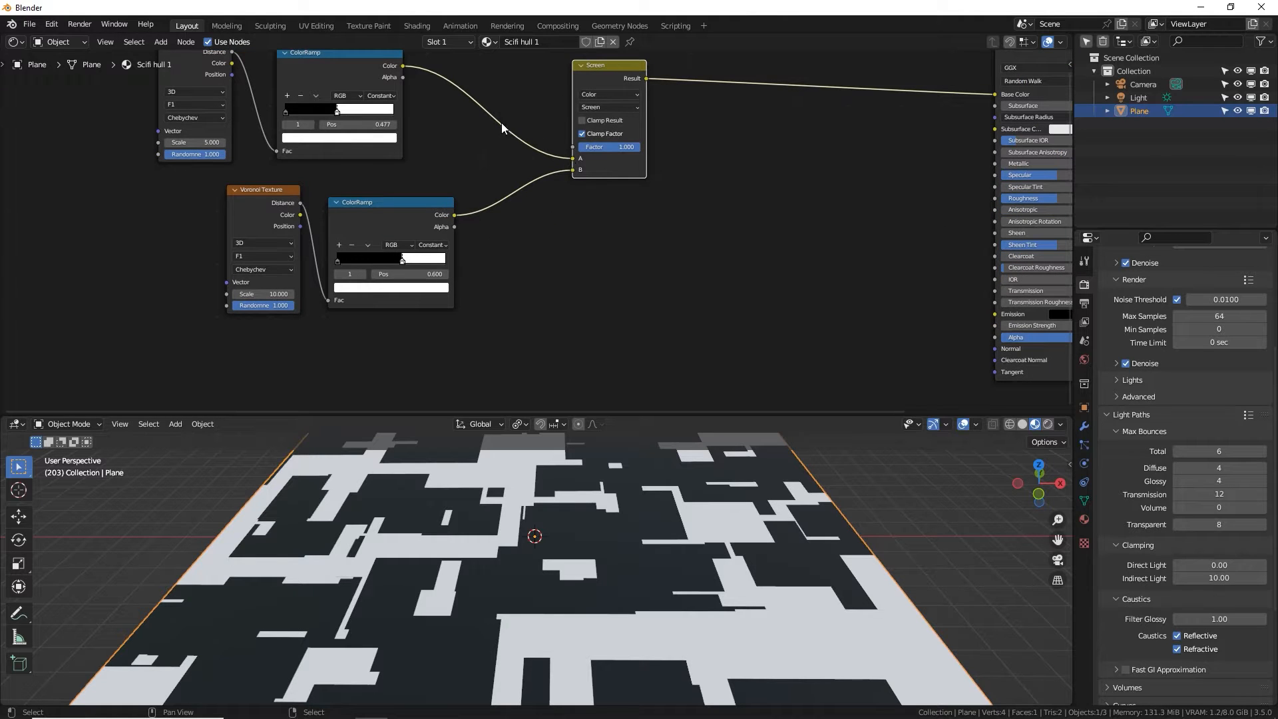
{"action": "left_click_drag", "start_coordinate": [623, 147], "coordinate": [571, 147]}
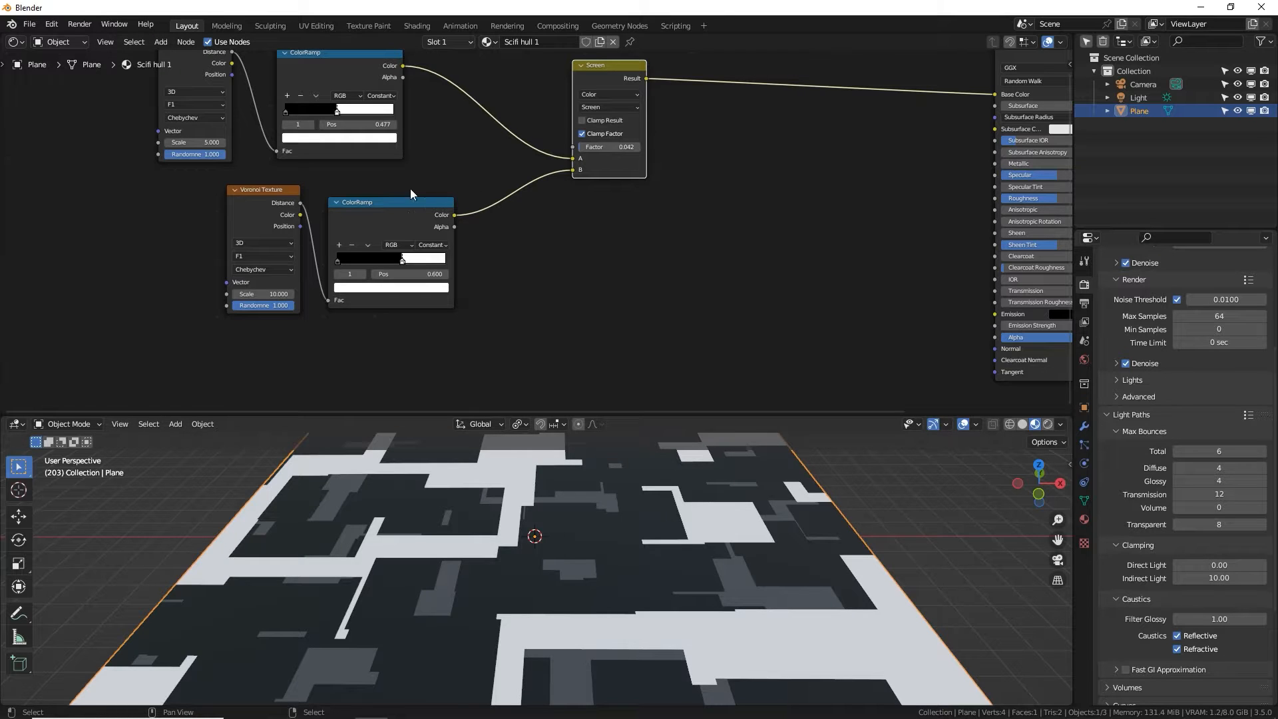
Duplicate the Screen node onto its link to the Base Color and place the copy lower, between the first Screen node and the Principled BSDF.
{"action": "middle_click_drag", "start_coordinate": [595, 95], "coordinate": [558, 123]}
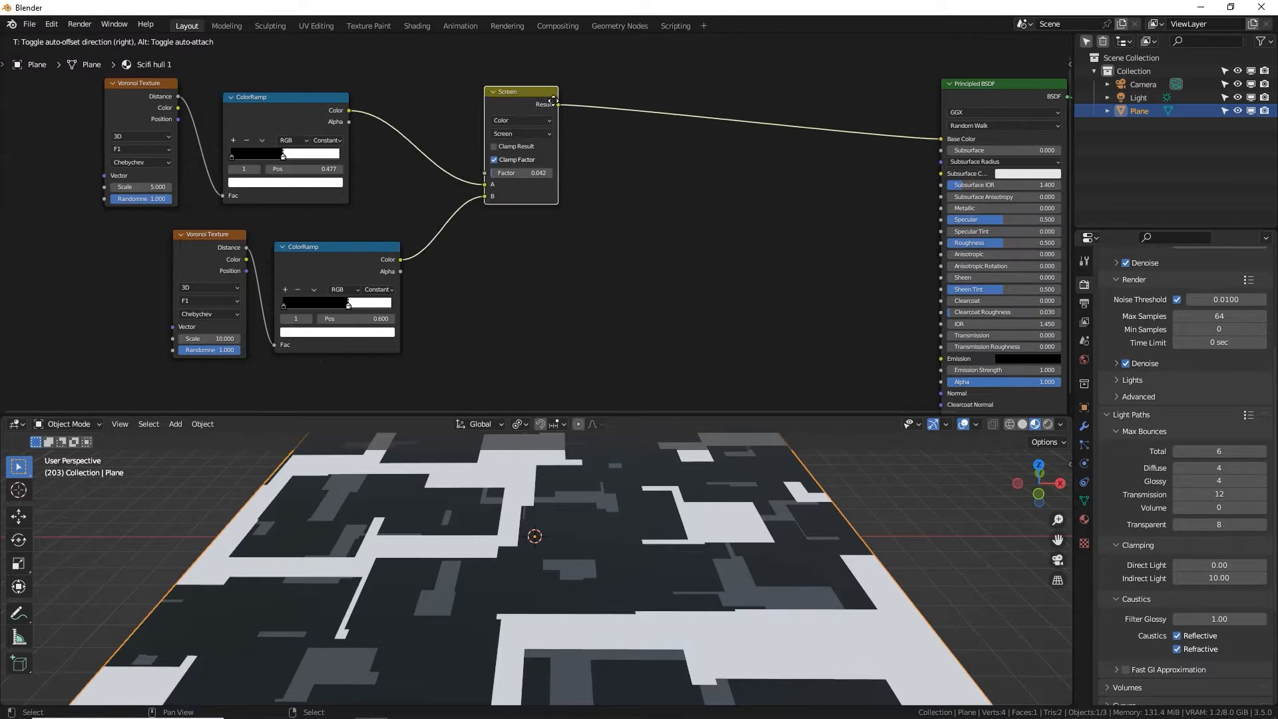
{"action": "key", "text": "shift+d"}
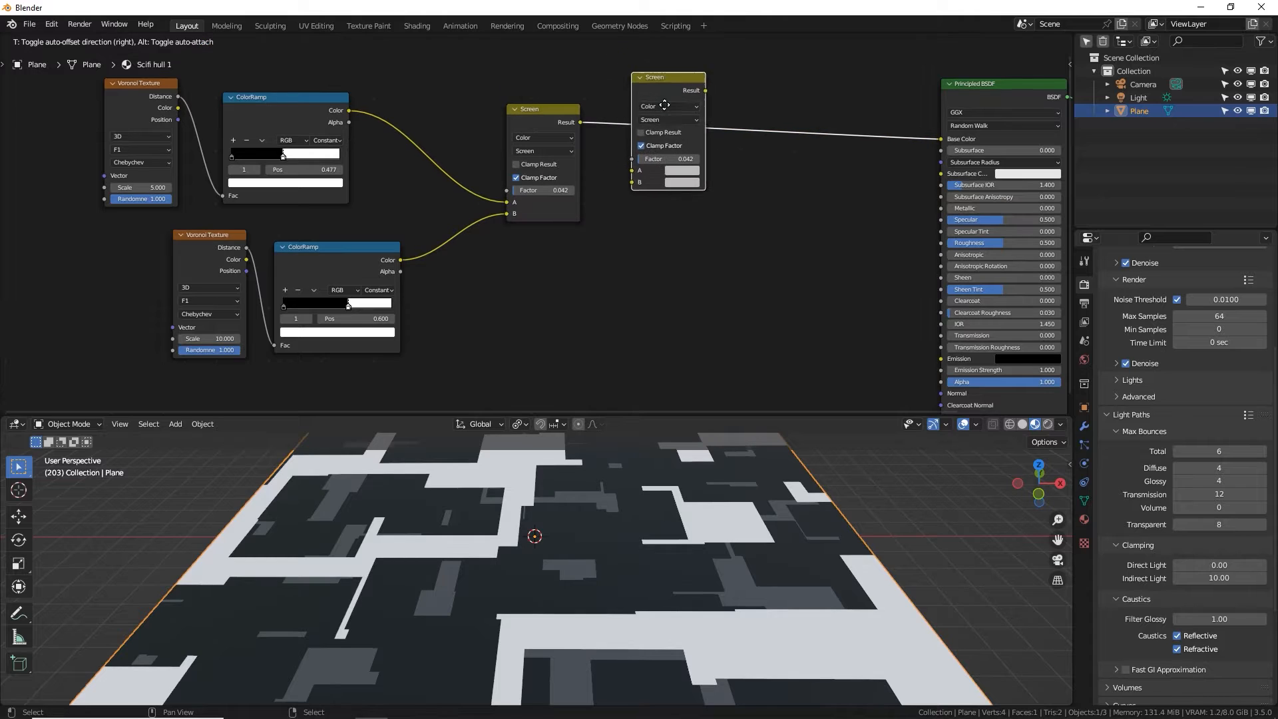
{"action": "left_click", "coordinate": [666, 123]}
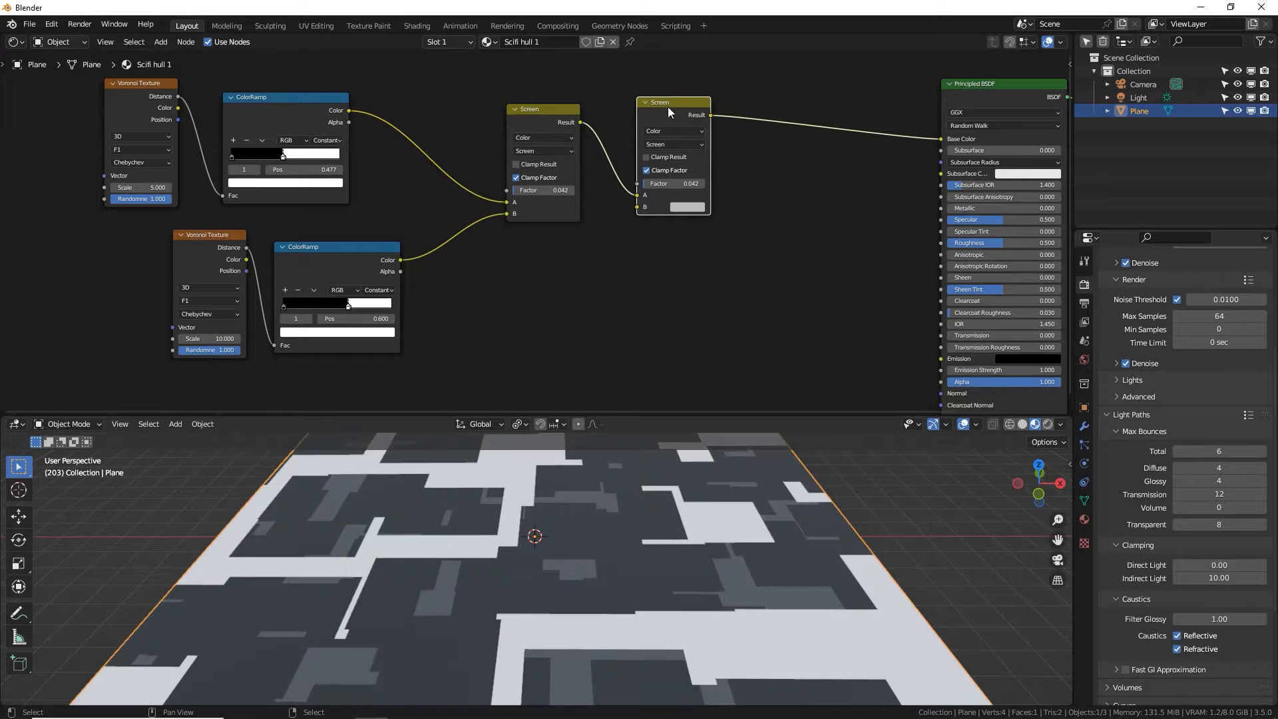
{"action": "key", "text": "g"}
Duplicate the lower Voronoi Texture and ColorRamp pair beneath the original and connect its Color output to the second Screen node's B input.
{"action": "middle_click_drag", "start_coordinate": [347, 281], "coordinate": [371, 217]}
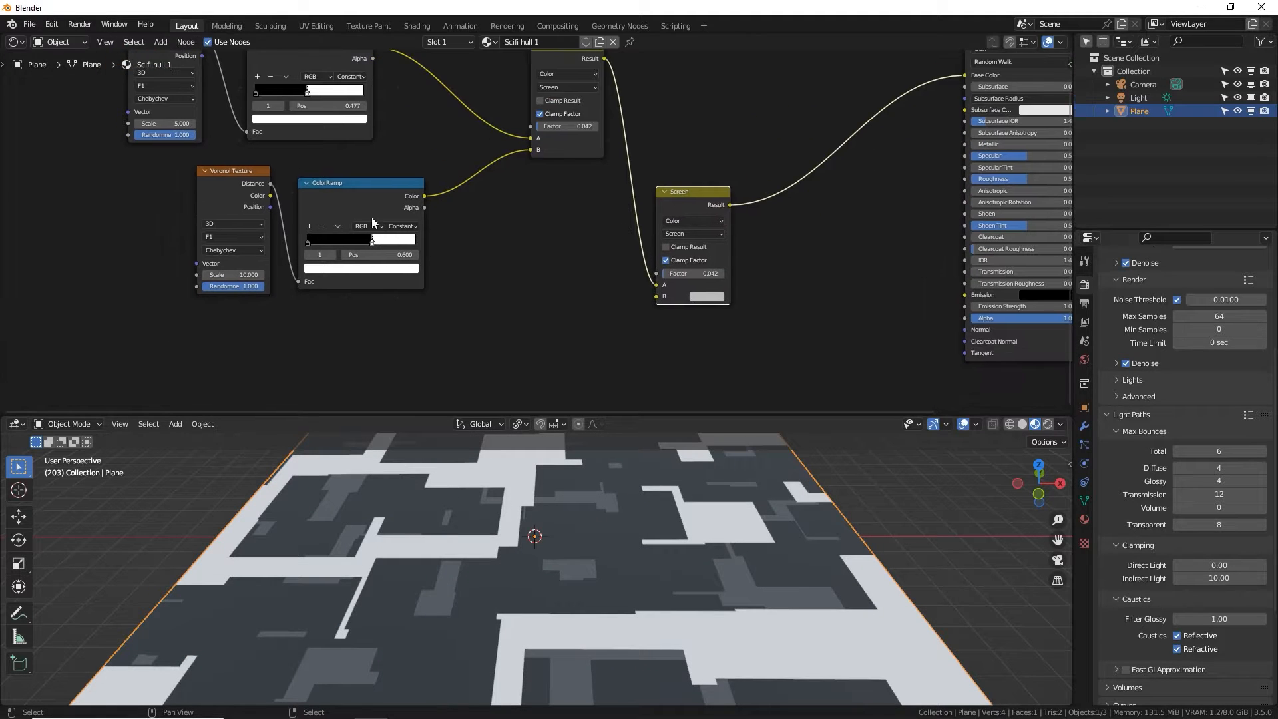
{"action": "left_click_drag", "start_coordinate": [146, 200], "coordinate": [486, 284]}
{"action": "key", "text": "shift+d"}
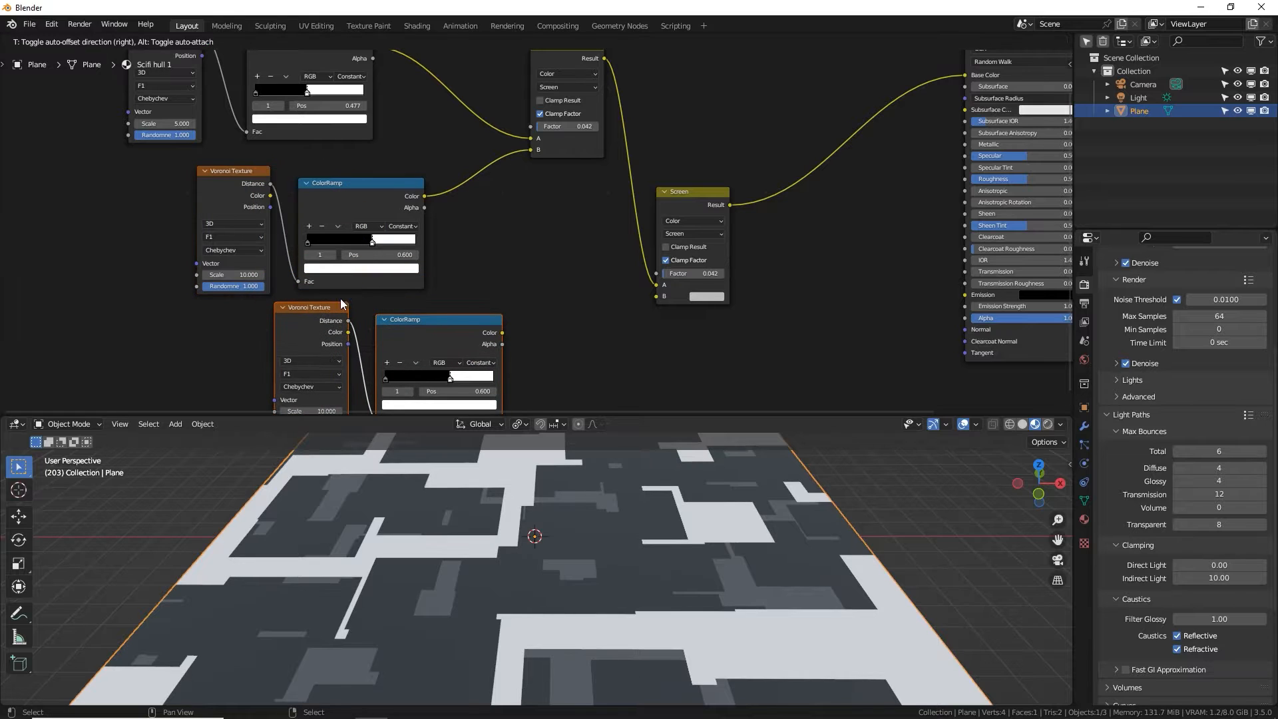
{"action": "left_click", "coordinate": [345, 348]}
{"action": "left_click_drag", "start_coordinate": [502, 332], "coordinate": [656, 296]}
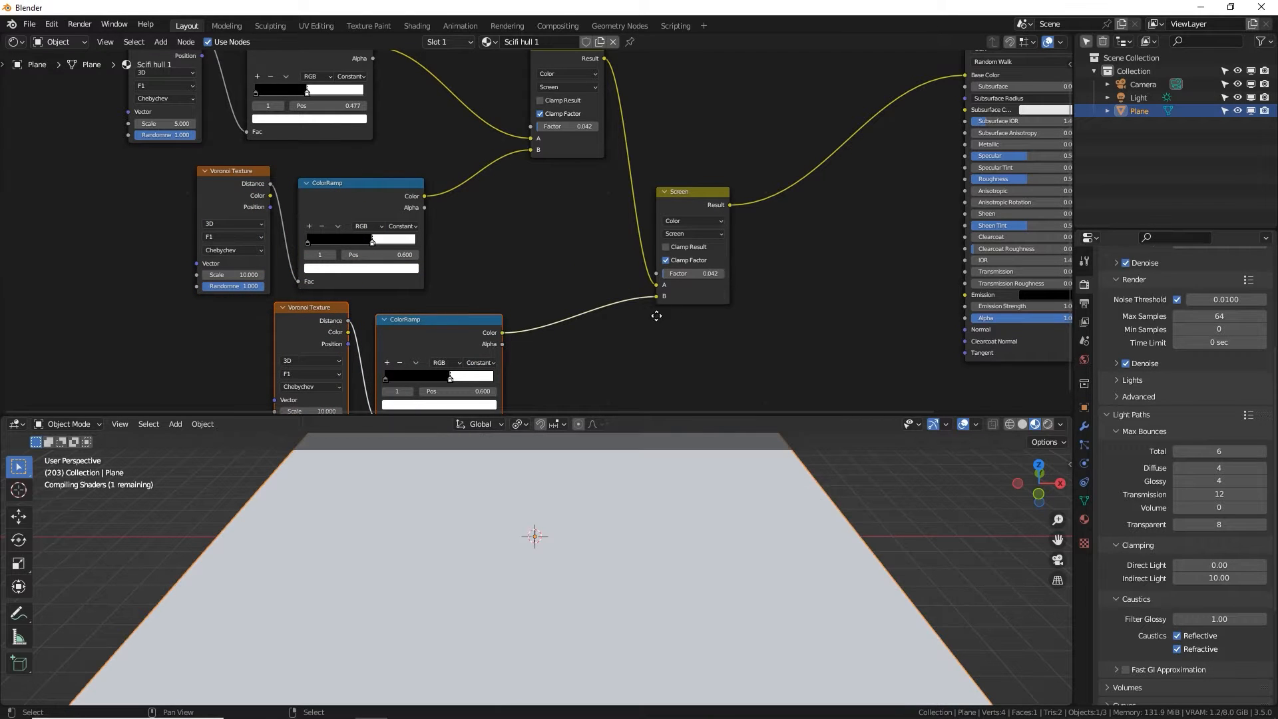
Set the Scale of the newly duplicated Voronoi Texture to 15.
{"action": "middle_click_drag", "start_coordinate": [631, 323], "coordinate": [650, 258]}
{"action": "scroll", "coordinate": [387, 360], "scroll_direction": "up", "scroll_amount": 3}
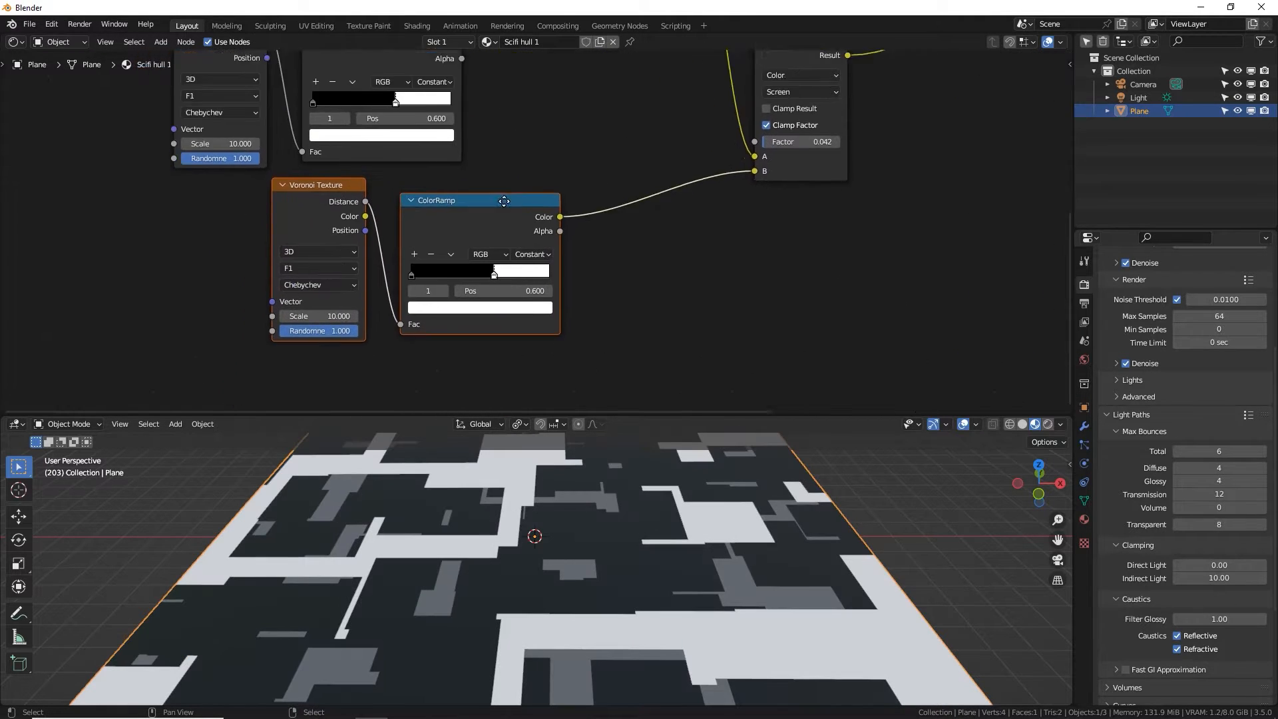
{"action": "left_click", "coordinate": [275, 315]}
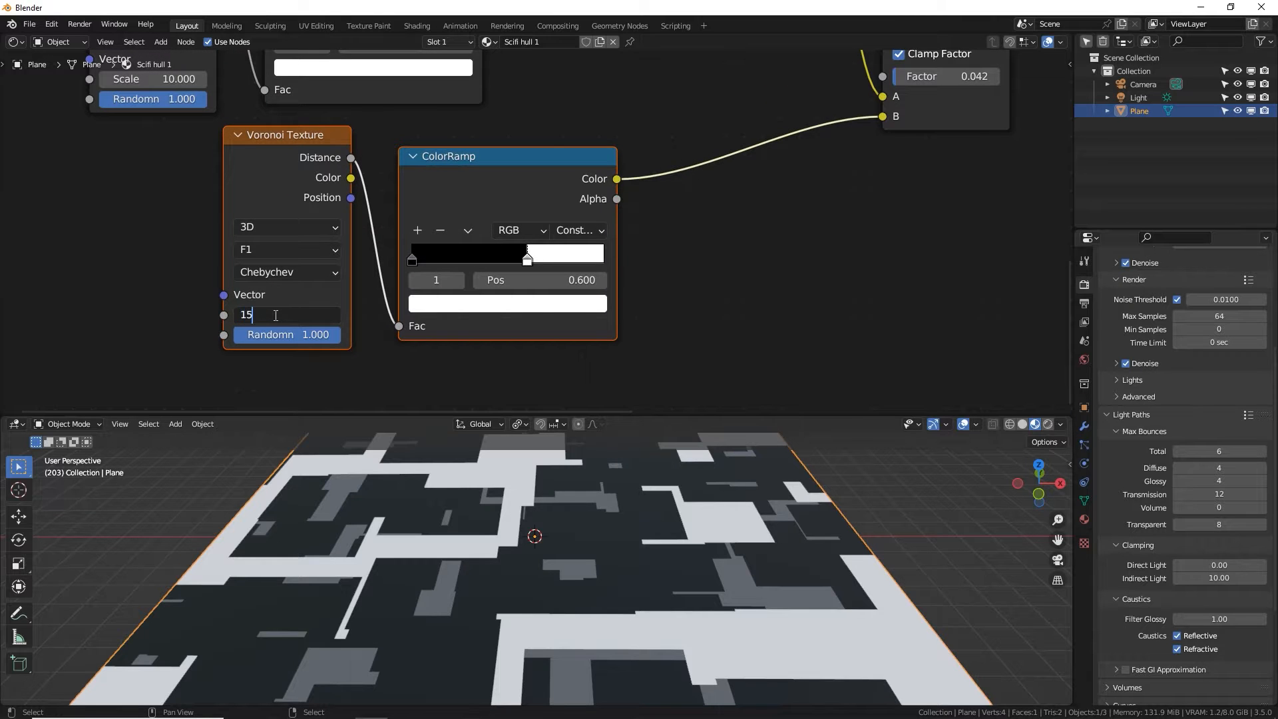
{"action": "type", "text": "15"}
{"action": "key", "text": "Return"}
Reverse the third ColorRamp to run white to black, with the white stop at the start and the black stop at 0.545.
{"action": "mouse_move", "coordinate": [531, 257]}
{"action": "left_mouse_down"}
{"action": "mouse_move", "coordinate": [513, 260]}
{"action": "mouse_move", "coordinate": [550, 262]}
{"action": "mouse_move", "coordinate": [469, 265]}
{"action": "mouse_move", "coordinate": [530, 269]}
{"action": "left_mouse_up"}
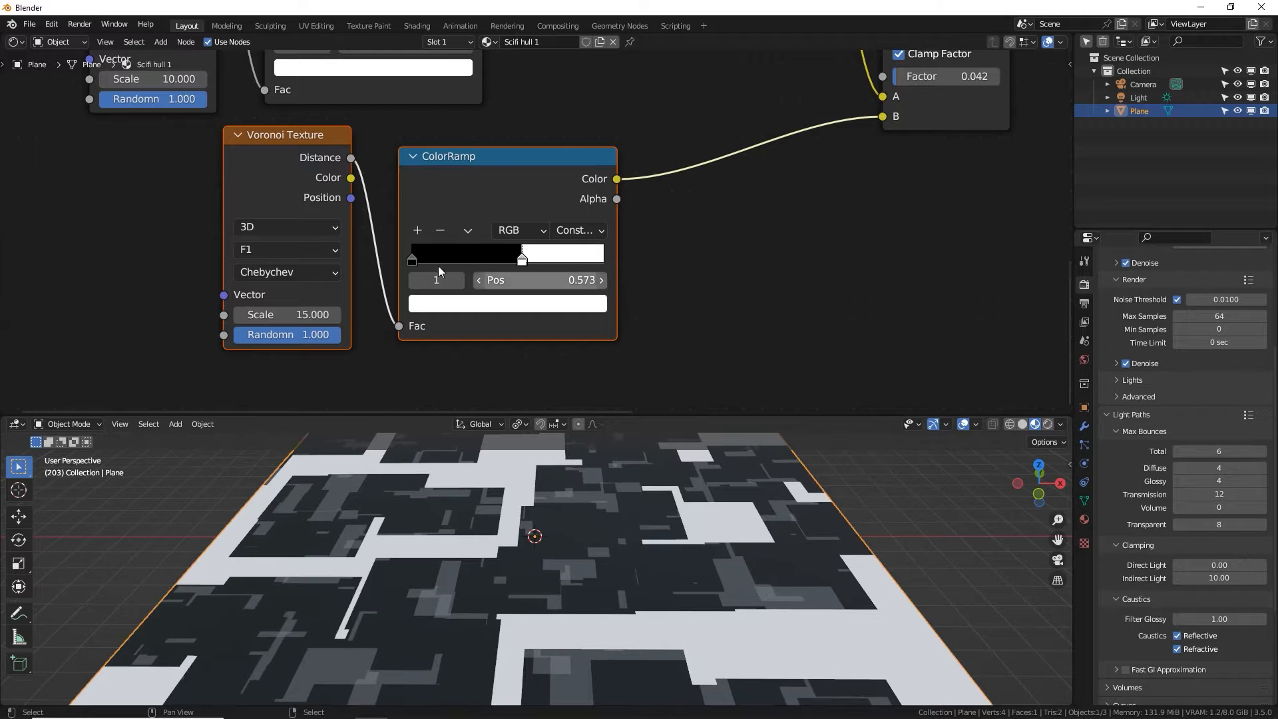
{"action": "mouse_move", "coordinate": [438, 265]}
{"action": "left_mouse_down"}
{"action": "mouse_move", "coordinate": [549, 260]}
{"action": "mouse_move", "coordinate": [420, 260]}
{"action": "left_mouse_up"}
{"action": "mouse_move", "coordinate": [542, 259]}
{"action": "left_mouse_down"}
{"action": "mouse_move", "coordinate": [482, 258]}
{"action": "mouse_move", "coordinate": [518, 263]}
{"action": "left_mouse_up"}
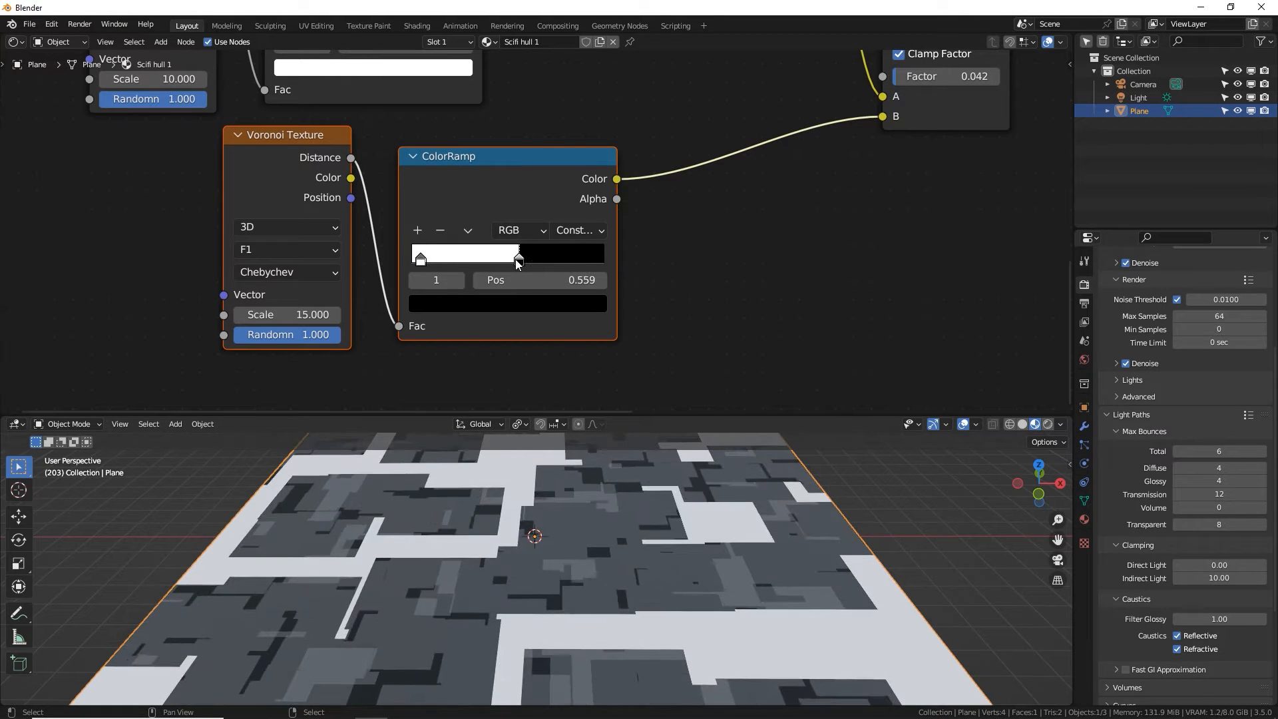
{"action": "left_click_drag", "start_coordinate": [420, 259], "coordinate": [413, 259]}
{"action": "left_click_drag", "start_coordinate": [520, 259], "coordinate": [523, 262]}
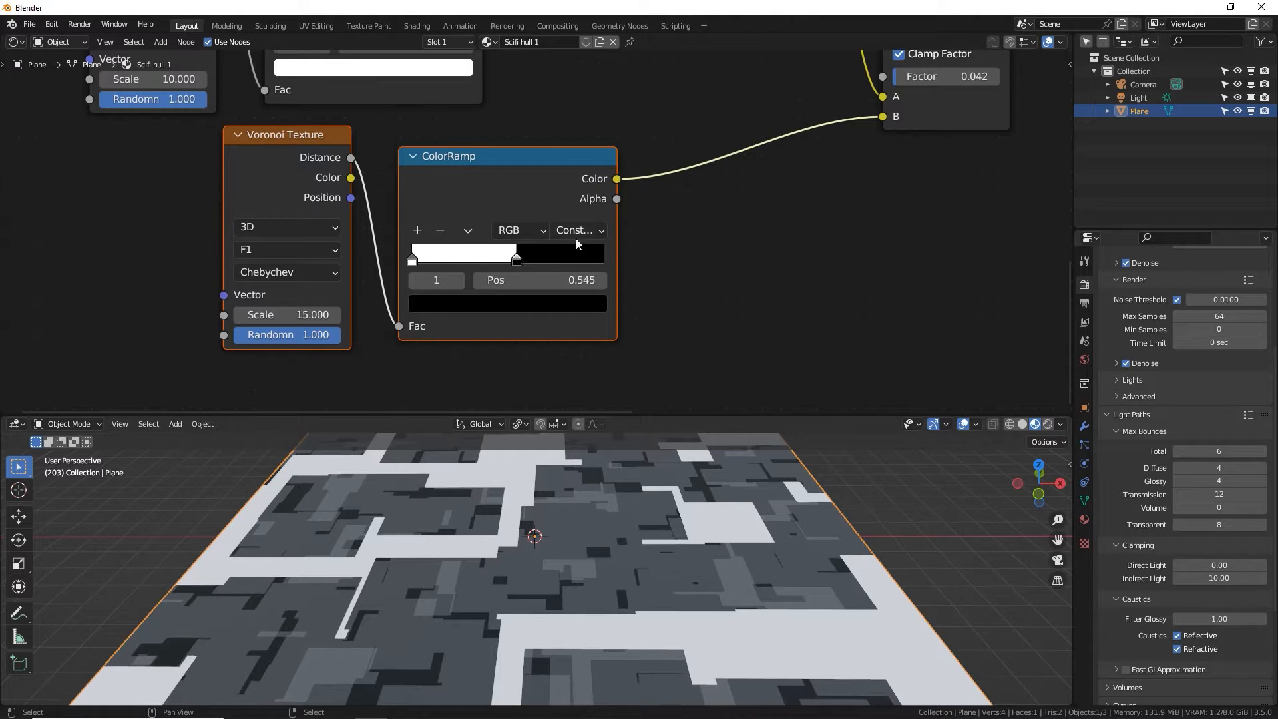
Change the second Screen node's blending mode to Multiply and set its Factor to 0.483.
{"action": "middle_click_drag", "start_coordinate": [577, 244], "coordinate": [300, 356]}
{"action": "left_click", "coordinate": [681, 122]}
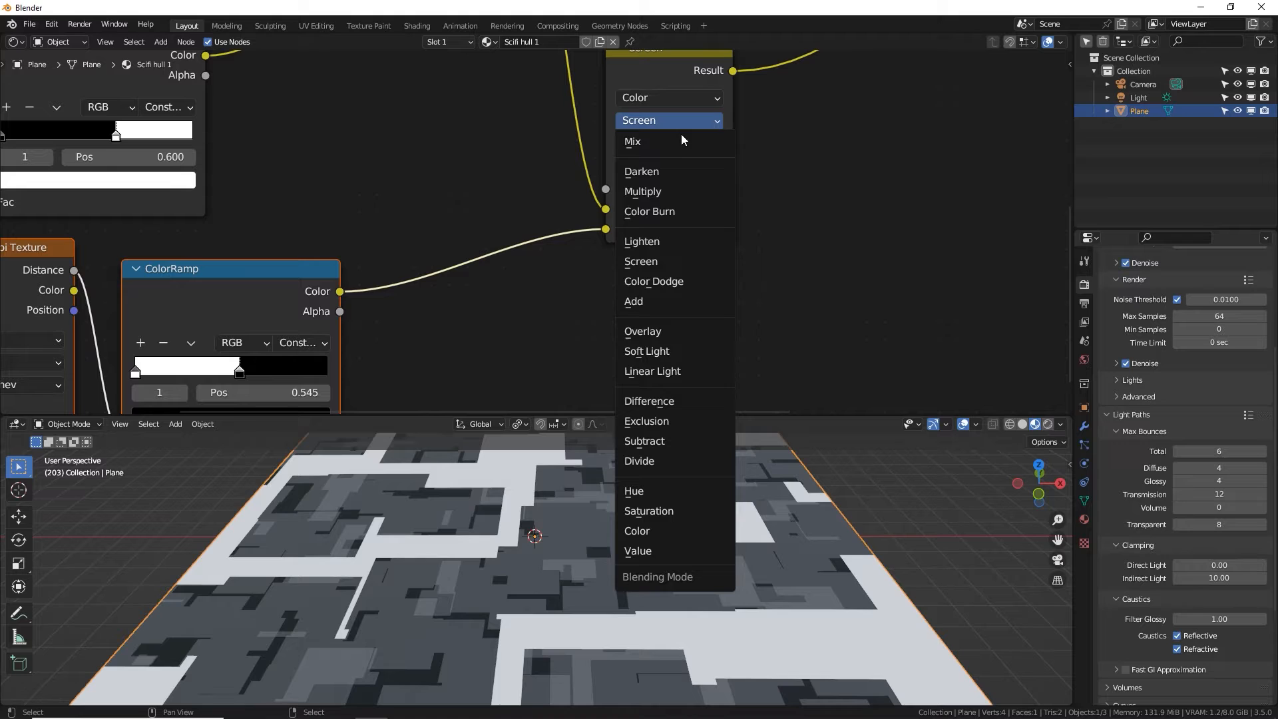
{"action": "left_click", "coordinate": [667, 192]}
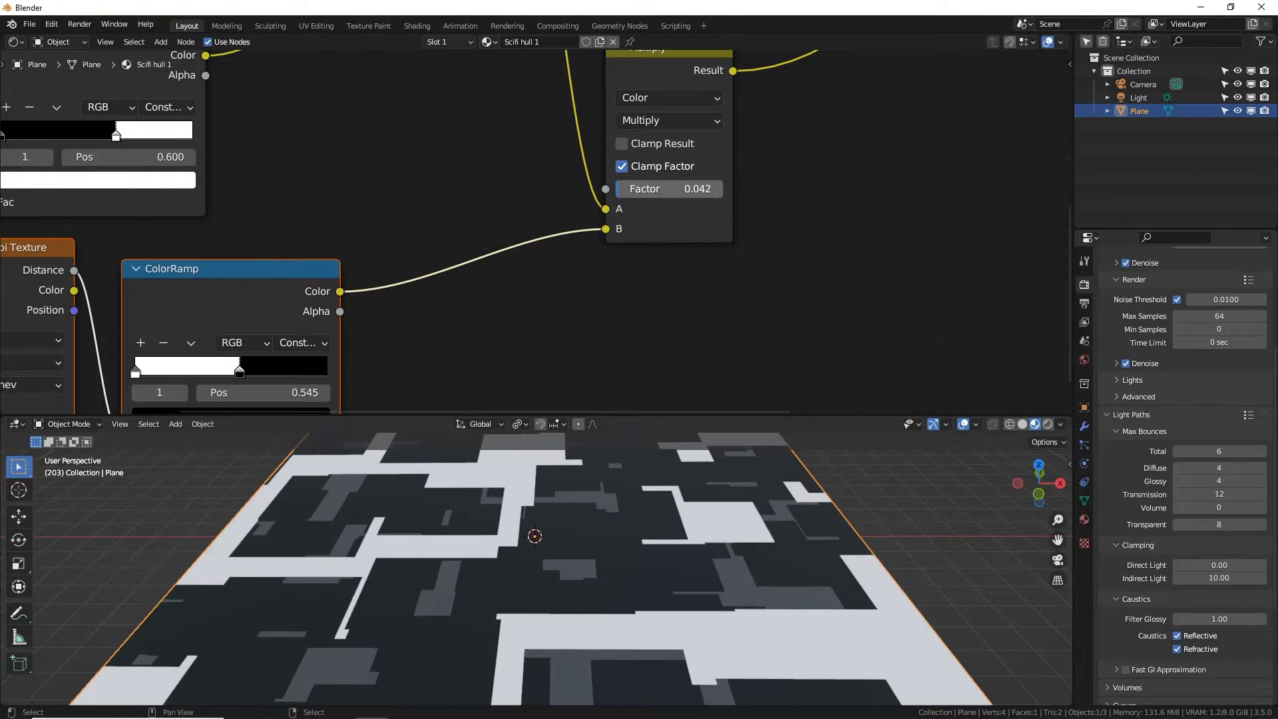
{"action": "left_click_drag", "start_coordinate": [639, 188], "coordinate": [677, 189]}
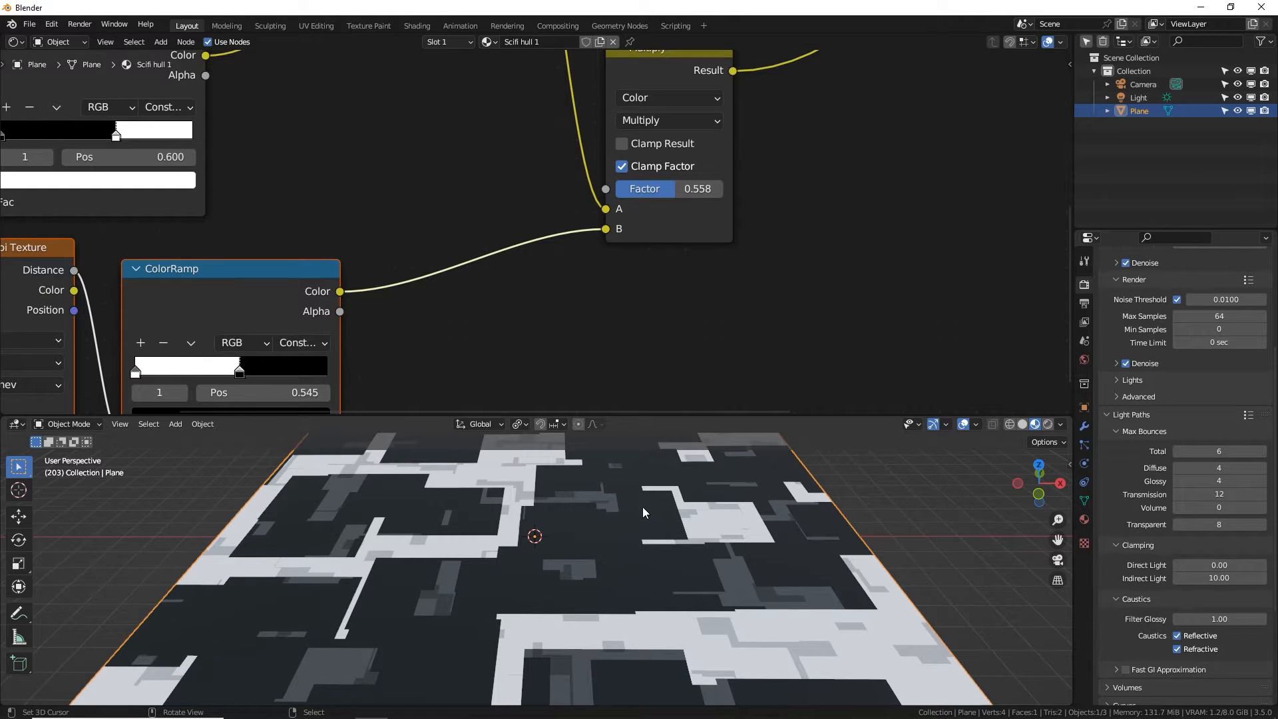
{"action": "scroll", "coordinate": [642, 506], "scroll_direction": "down", "scroll_amount": 1}
{"action": "scroll", "coordinate": [649, 509], "scroll_direction": "down", "scroll_amount": 1}
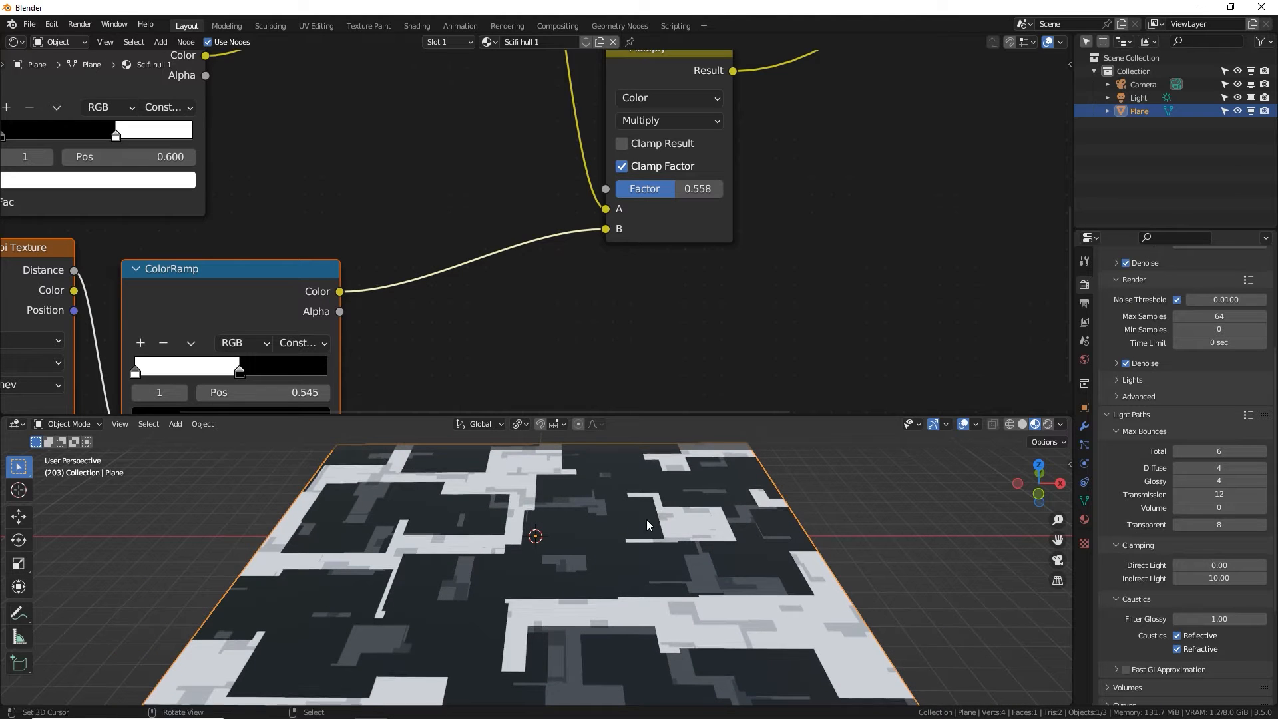
{"action": "scroll", "coordinate": [646, 523], "scroll_direction": "down", "scroll_amount": 1, "text": "shift"}
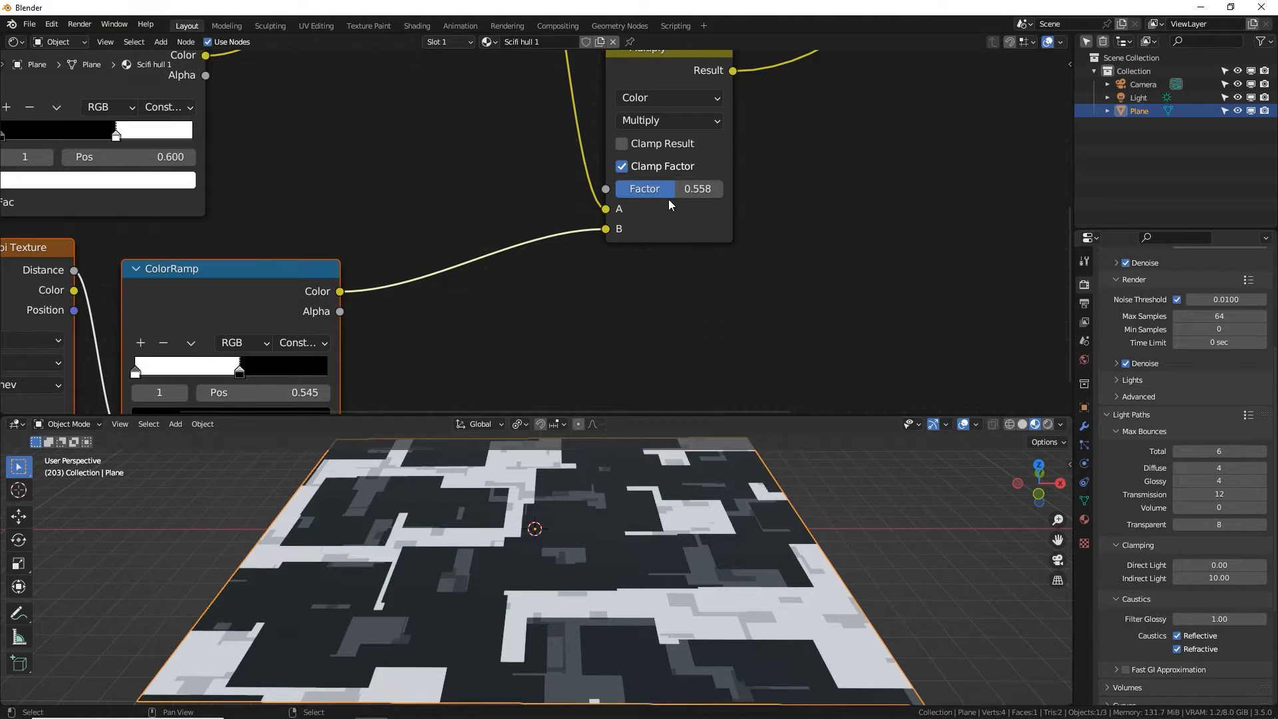
{"action": "left_click_drag", "start_coordinate": [674, 188], "coordinate": [650, 189]}
Move the white stop of the uppermost ColorRamp to position 0.518.
{"action": "middle_click_drag", "start_coordinate": [446, 279], "coordinate": [932, 578]}
{"action": "mouse_move", "coordinate": [484, 176]}
{"action": "left_mouse_down"}
{"action": "mouse_move", "coordinate": [508, 178]}
{"action": "mouse_move", "coordinate": [485, 181]}
{"action": "mouse_move", "coordinate": [497, 186]}
{"action": "left_mouse_up"}
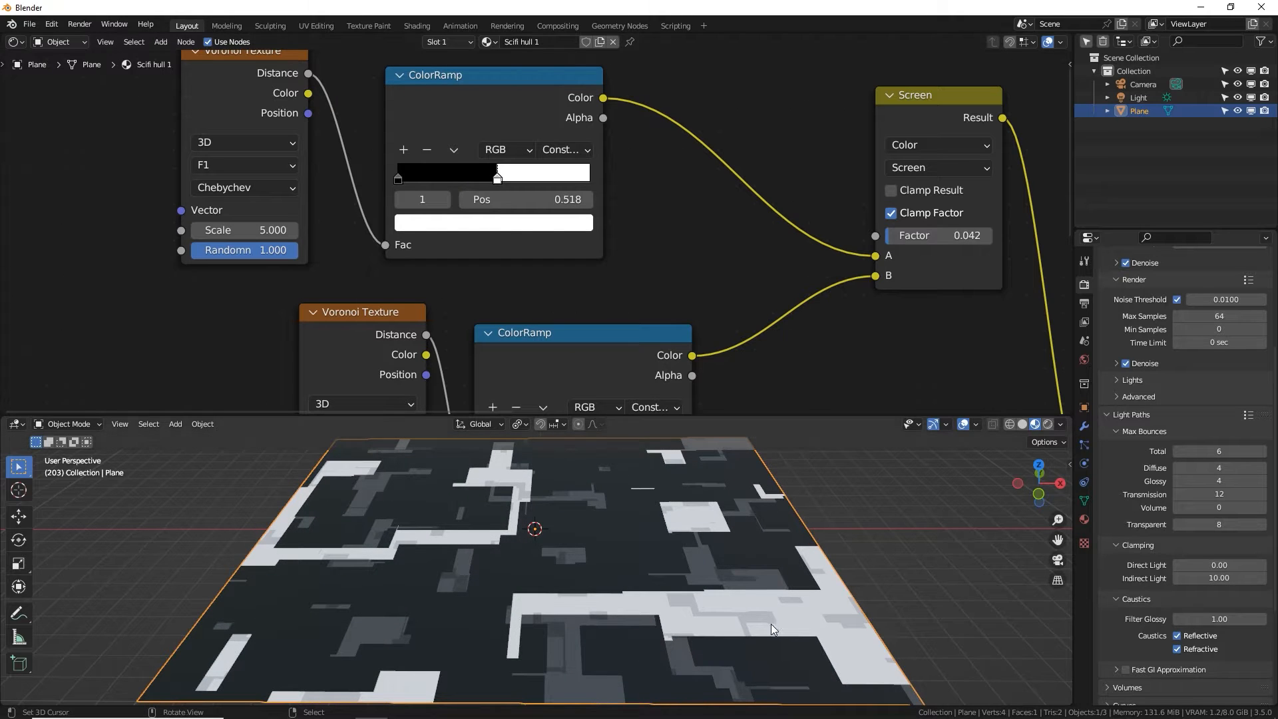
{"action": "scroll", "coordinate": [772, 629], "scroll_direction": "down", "scroll_amount": 2}
{"action": "scroll", "coordinate": [515, 310], "scroll_direction": "down", "scroll_amount": 4}
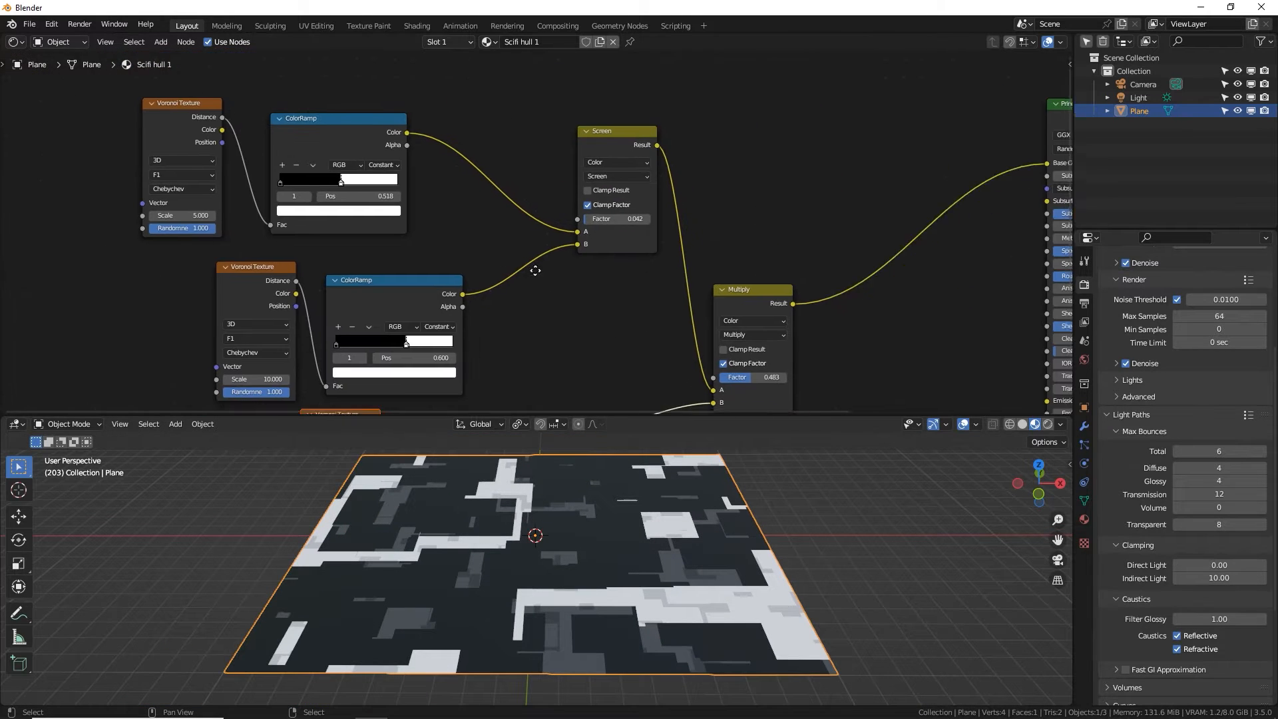
Set the Principled BSDF's Metallic value to 1.000.
{"action": "middle_click_drag", "start_coordinate": [536, 271], "coordinate": [458, 239]}
{"action": "scroll", "coordinate": [457, 238], "scroll_direction": "down", "scroll_amount": 5}
{"action": "left_click_drag", "start_coordinate": [93, 98], "coordinate": [414, 411]}
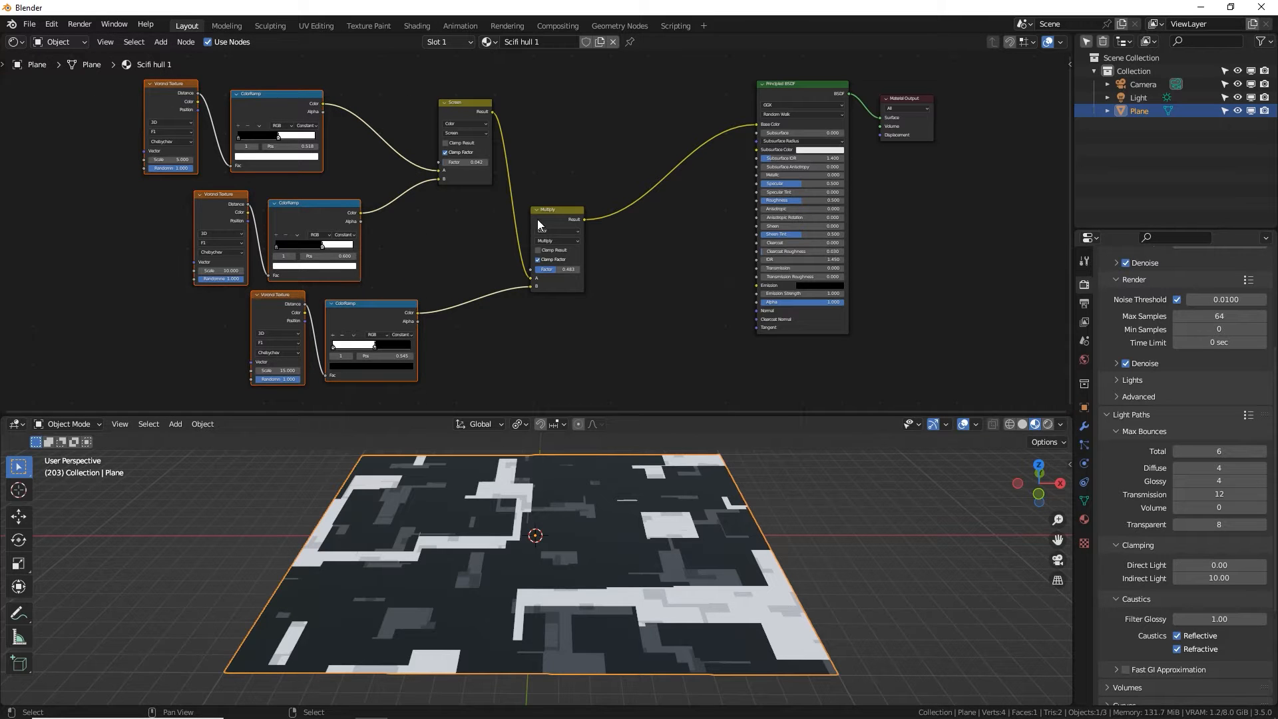
{"action": "left_click_drag", "start_coordinate": [537, 218], "coordinate": [541, 210]}
{"action": "scroll", "coordinate": [588, 182], "scroll_direction": "up", "scroll_amount": 4}
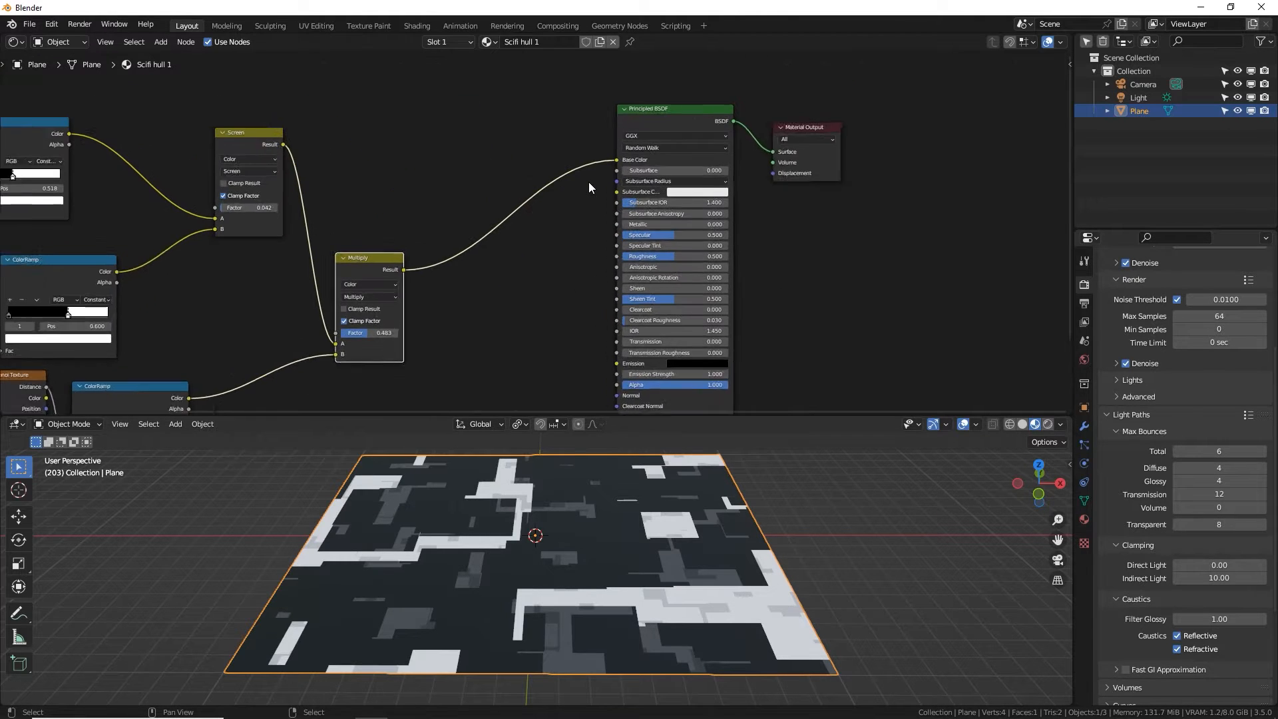
{"action": "middle_click_drag", "start_coordinate": [605, 323], "coordinate": [576, 314]}
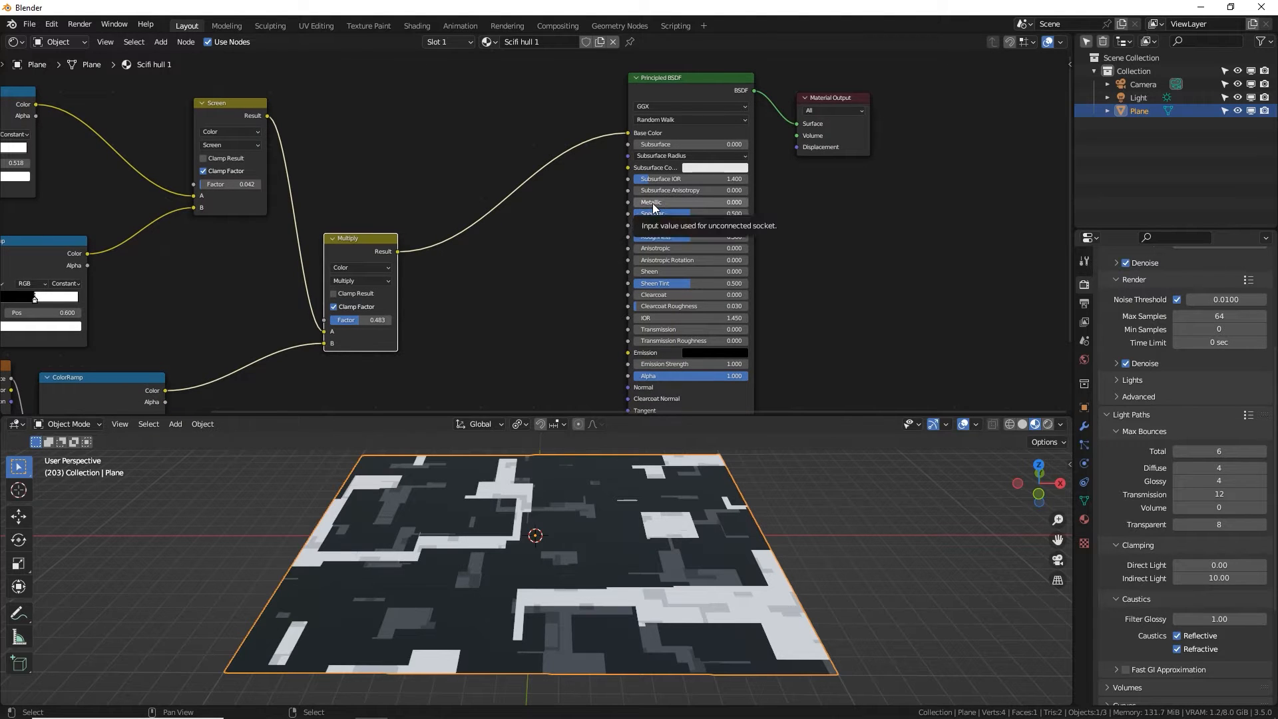
{"action": "scroll", "coordinate": [691, 234], "scroll_direction": "up", "scroll_amount": 3}
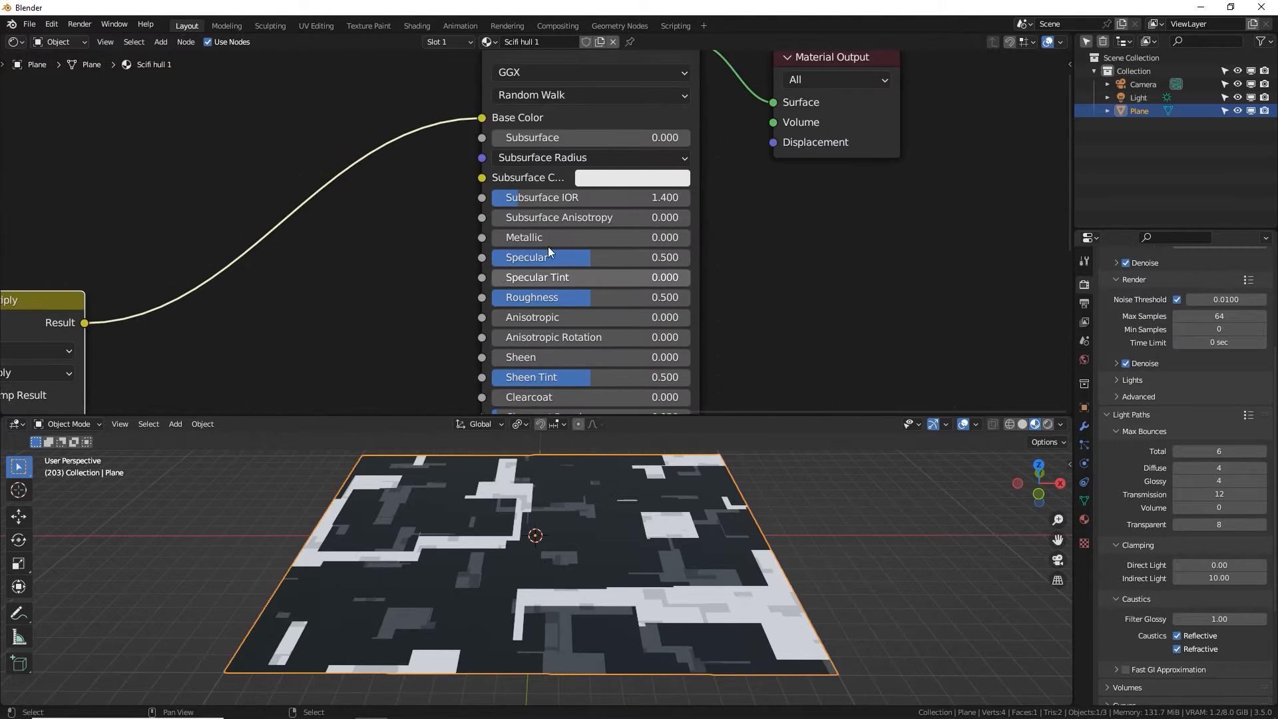
{"action": "left_click_drag", "start_coordinate": [548, 238], "coordinate": [689, 239]}
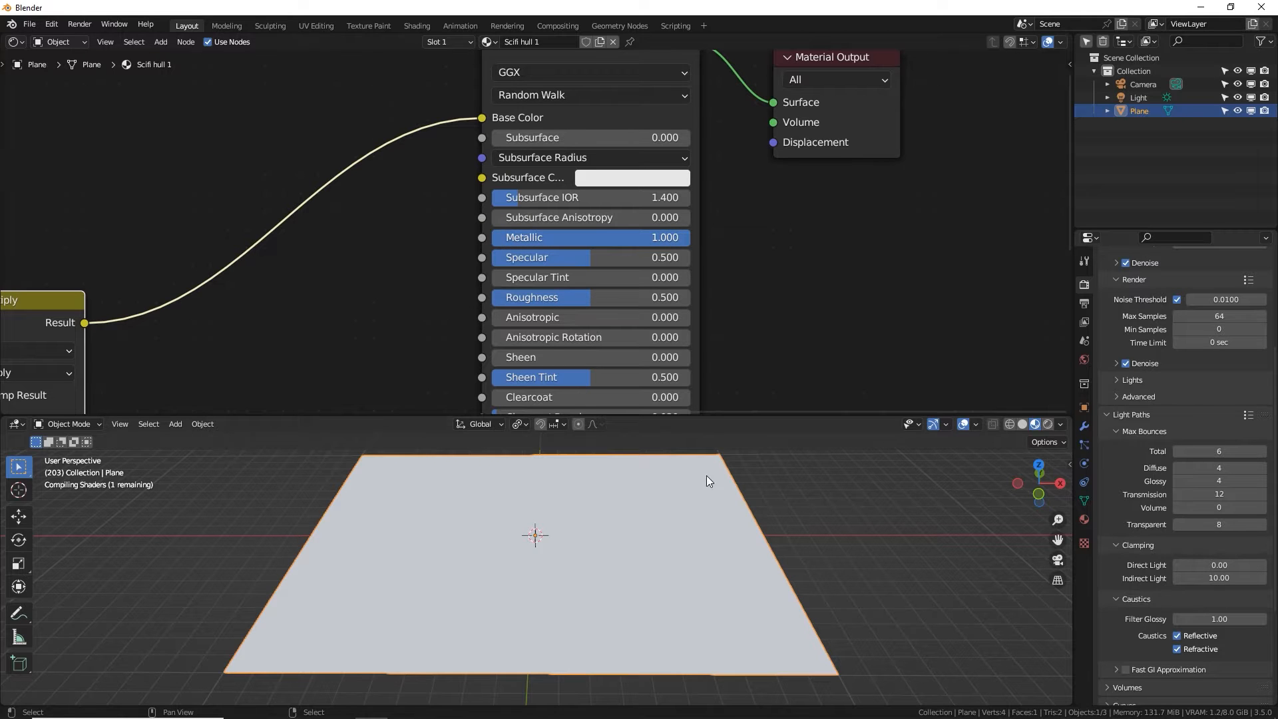
Switch the 3D viewport to Rendered shading to preview the metallic plane.
{"action": "middle_click_drag", "start_coordinate": [585, 573], "coordinate": [799, 526]}
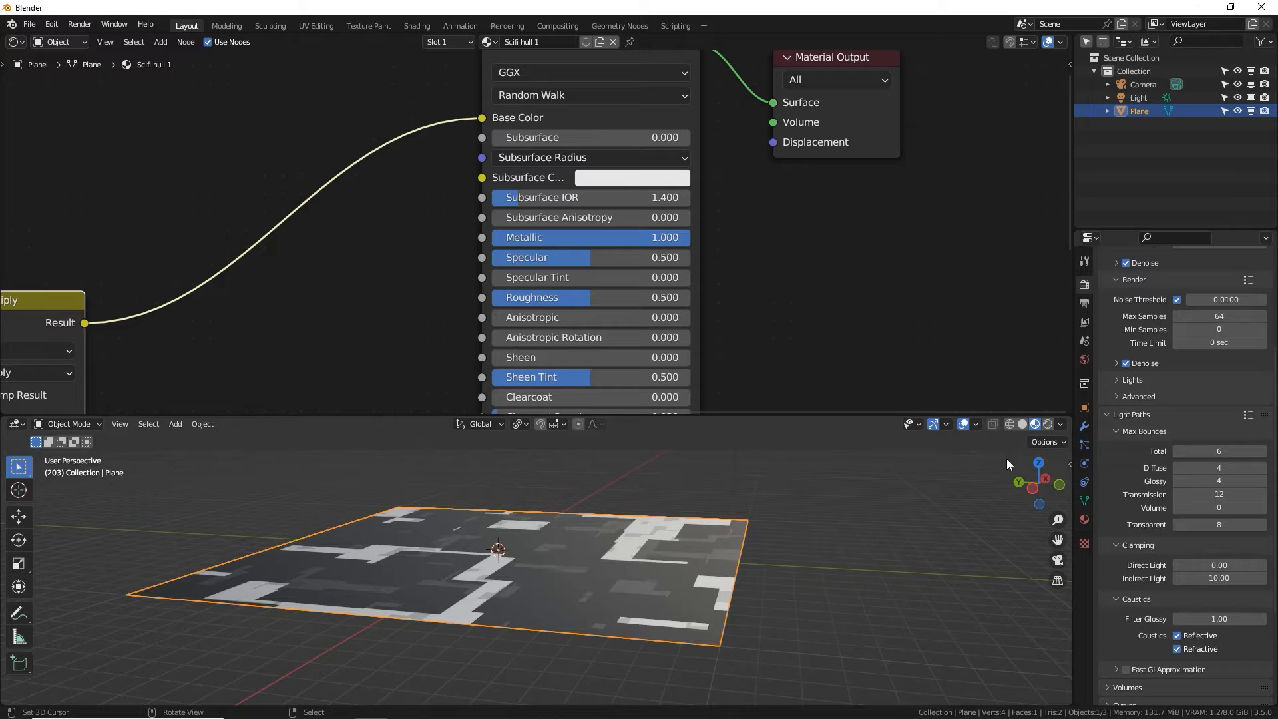
{"action": "left_click", "coordinate": [1049, 424]}
{"action": "mouse_move", "coordinate": [641, 532]}
{"action": "middle_mouse_down"}
{"action": "mouse_move", "coordinate": [700, 538]}
{"action": "mouse_move", "coordinate": [789, 478]}
{"action": "middle_mouse_up"}
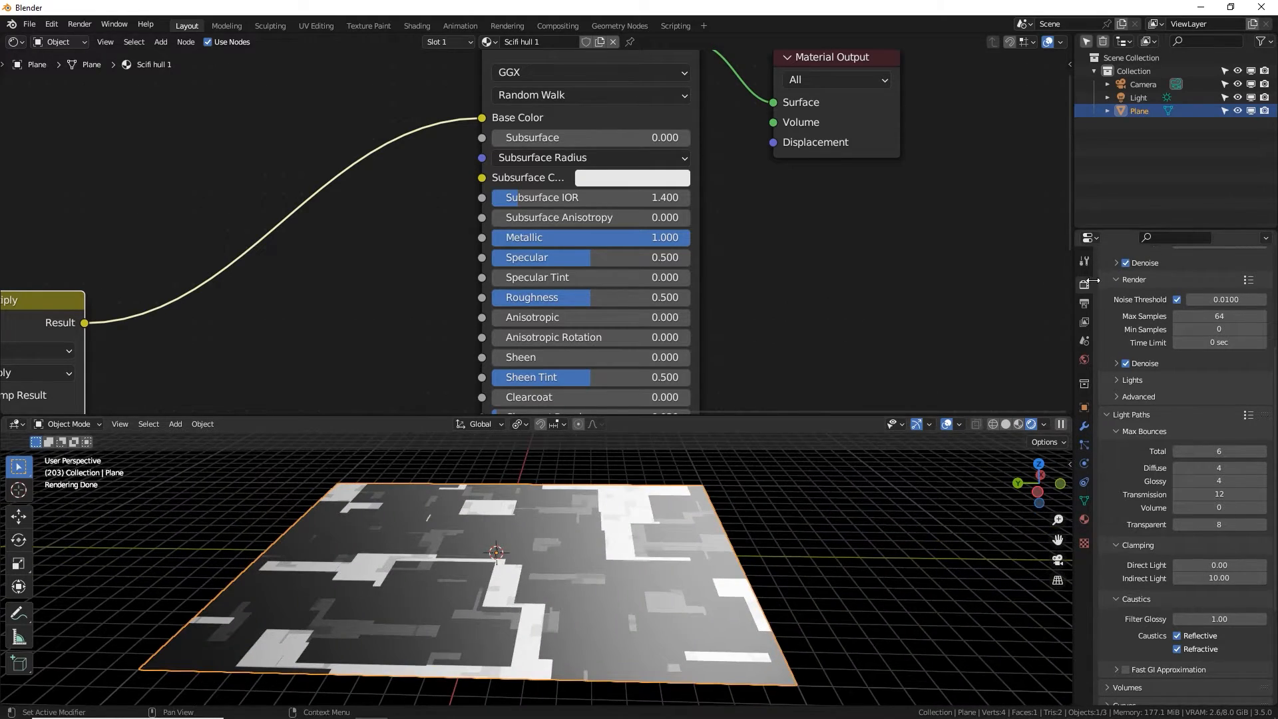
Check the render engine and feature set in the scene's render properties.
{"action": "middle_click_drag", "start_coordinate": [1143, 305], "coordinate": [1159, 541]}
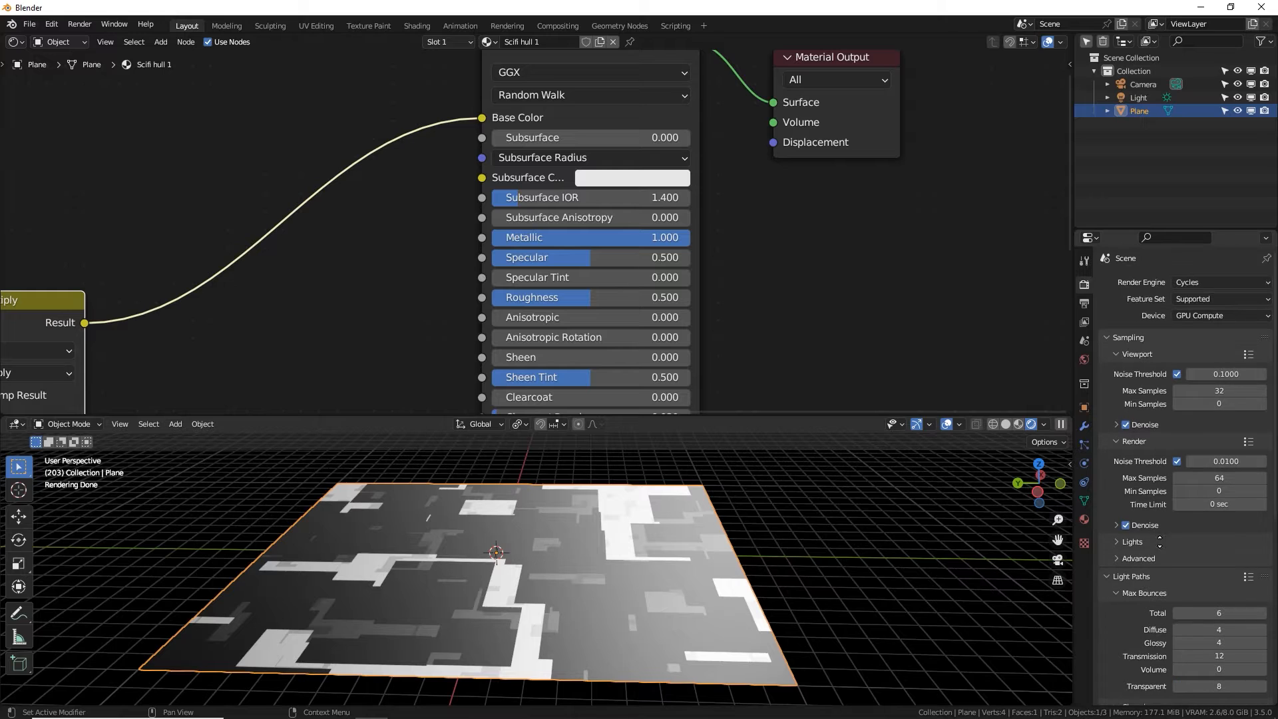
{"action": "left_click", "coordinate": [1193, 298]}
{"action": "left_click", "coordinate": [1193, 285]}
Enlarge the 3D viewport slightly by raising its border with the node editor.
{"action": "left_click_drag", "start_coordinate": [742, 417], "coordinate": [745, 414]}
{"action": "left_click_drag", "start_coordinate": [749, 409], "coordinate": [749, 401]}
{"action": "middle_click_drag", "start_coordinate": [501, 545], "coordinate": [536, 509]}
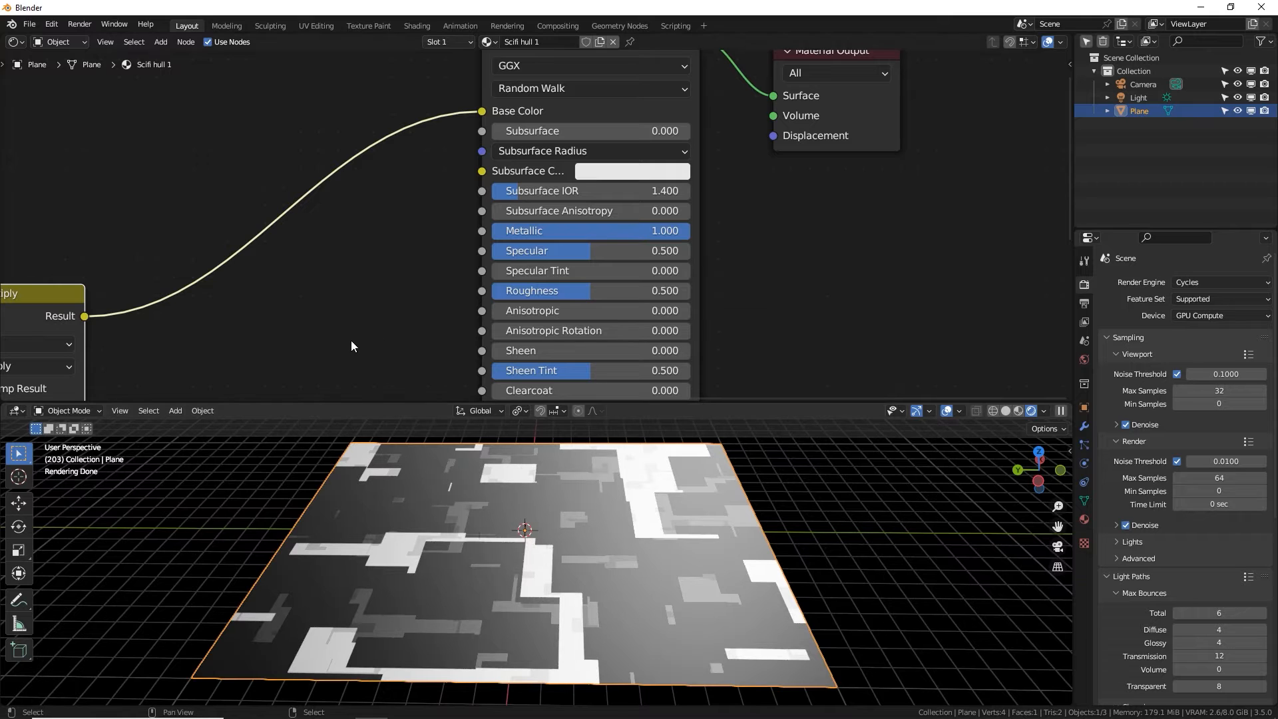
{"action": "middle_click_drag", "start_coordinate": [322, 350], "coordinate": [496, 278]}
{"action": "scroll", "coordinate": [486, 280], "scroll_direction": "down", "scroll_amount": 4}
{"action": "middle_click_drag", "start_coordinate": [415, 299], "coordinate": [544, 249]}
{"action": "scroll", "coordinate": [517, 254], "scroll_direction": "down", "scroll_amount": 3}
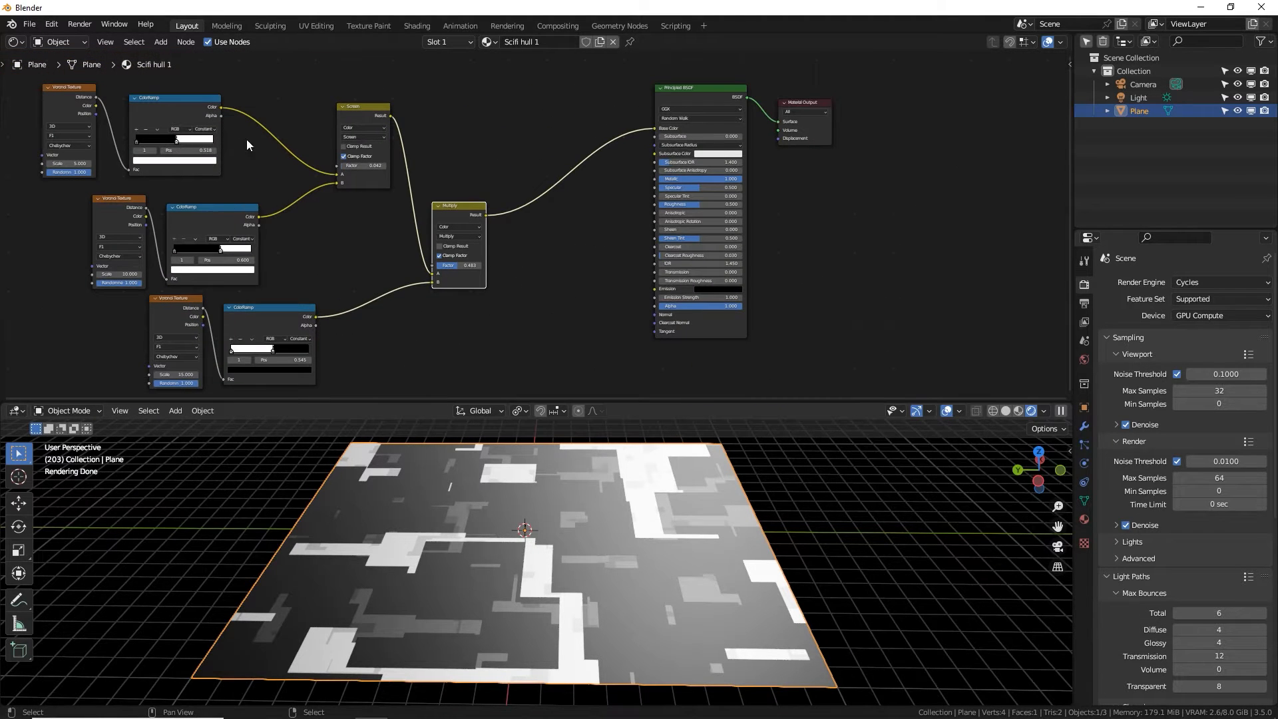
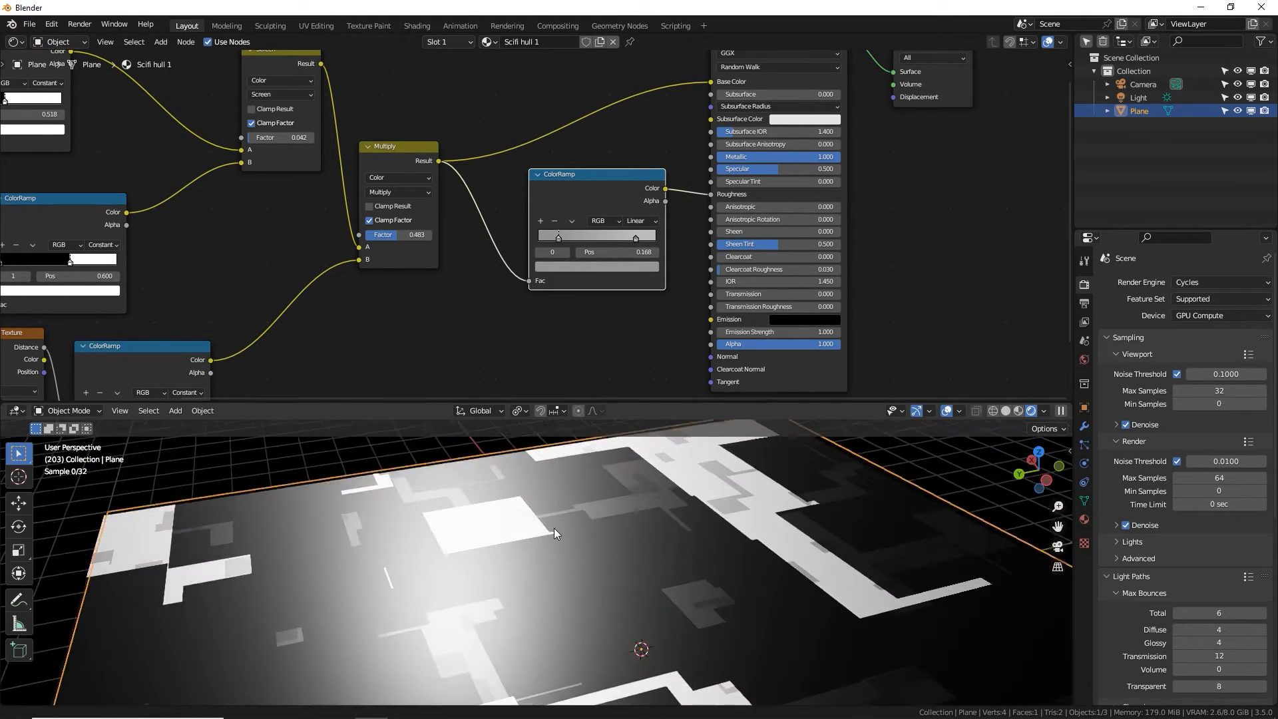
Add a Bump node below the roughness ColorRamp and connect its Normal output to the Principled BSDF's Normal input.
{"action": "middle_click_drag", "start_coordinate": [522, 309], "coordinate": [487, 220]}
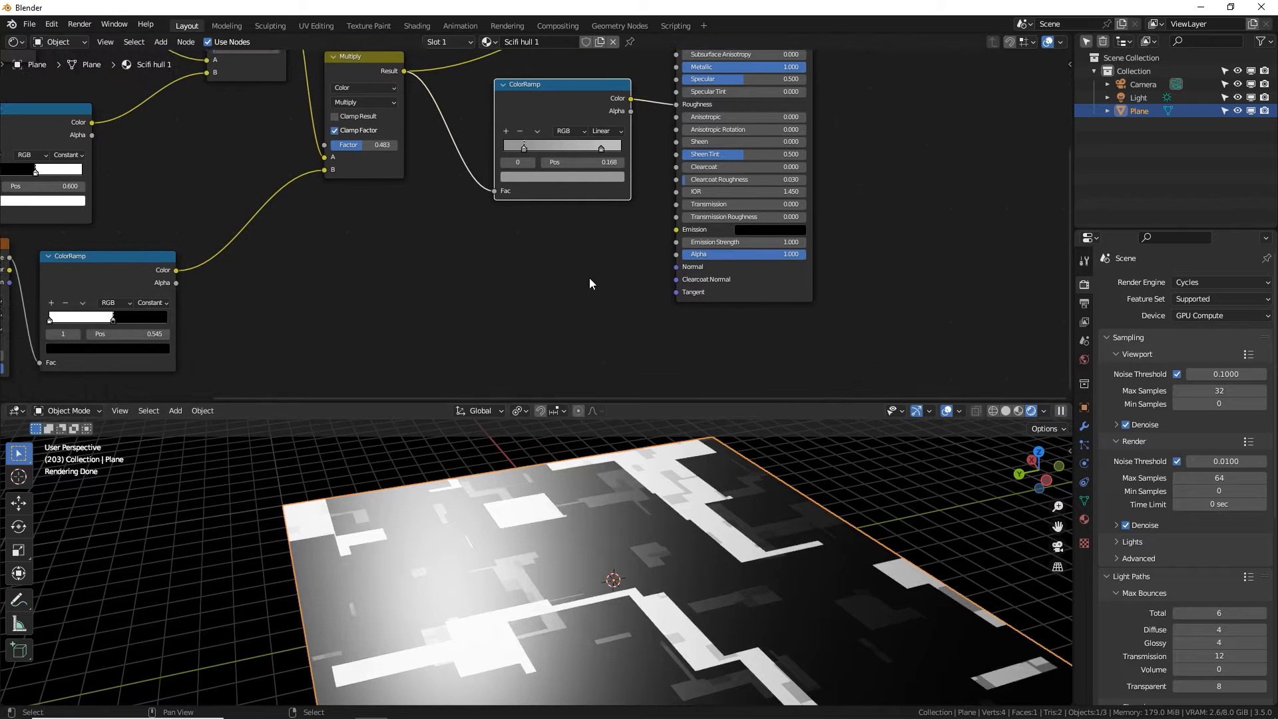
{"action": "key", "text": "shift+a"}
{"action": "left_click", "coordinate": [536, 259]}
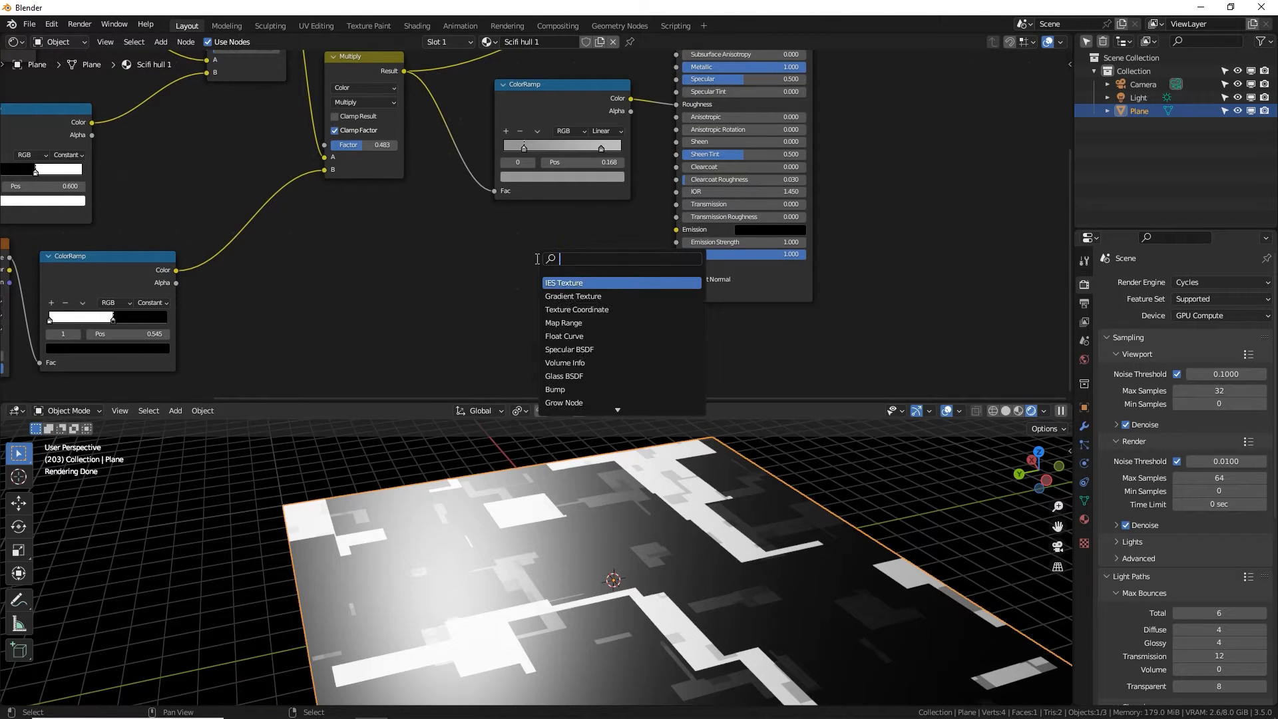
{"action": "type", "text": "bump"}
{"action": "left_click", "coordinate": [555, 283]}
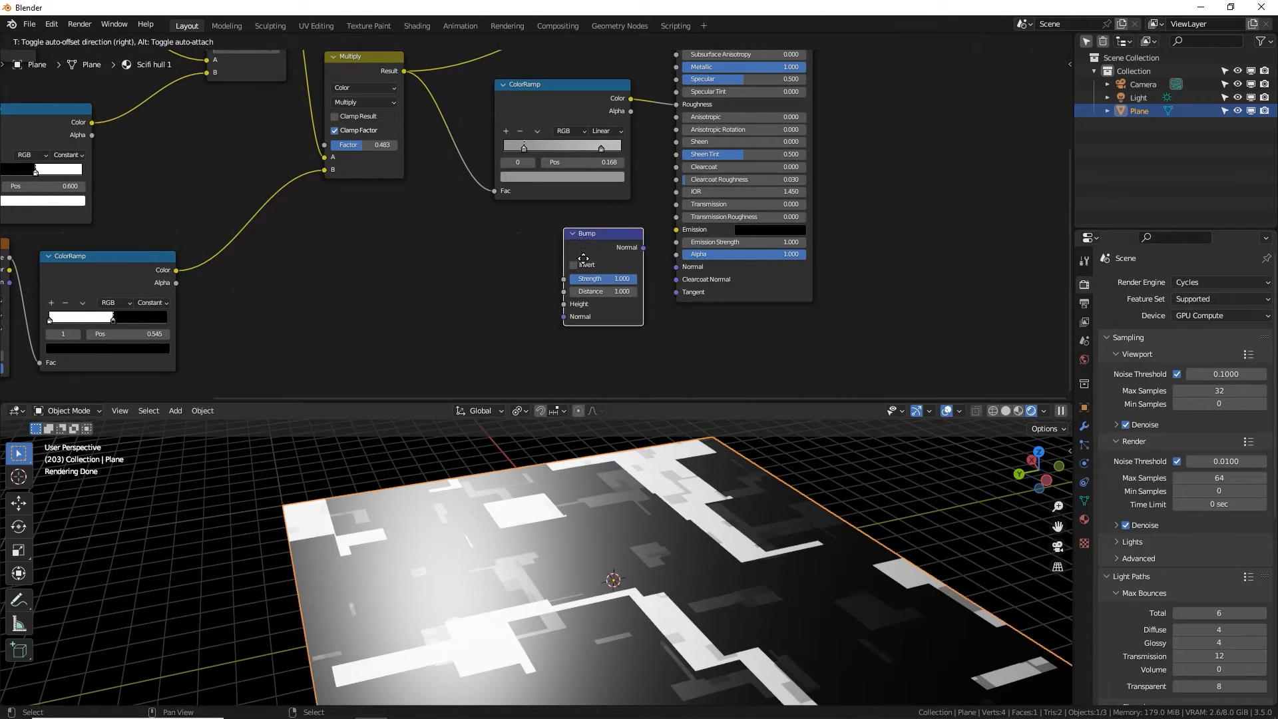
{"action": "left_click", "coordinate": [602, 256]}
{"action": "left_click_drag", "start_coordinate": [647, 242], "coordinate": [671, 269]}
{"action": "scroll", "coordinate": [415, 303], "scroll_direction": "down", "scroll_amount": 3}
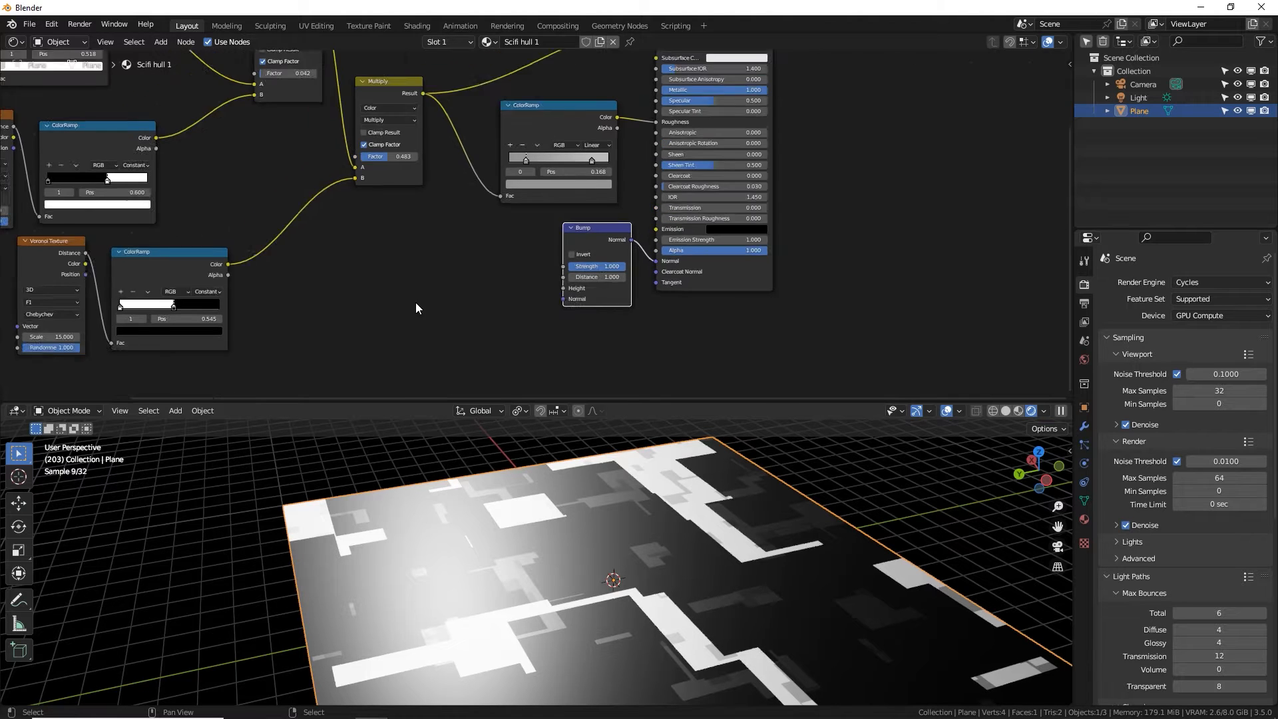
Connect the Multiply node's Result to the Bump node's Height and inspect the bumped surface on the plane.
{"action": "middle_click_drag", "start_coordinate": [388, 244], "coordinate": [563, 281]}
{"action": "middle_click_drag", "start_coordinate": [146, 72], "coordinate": [210, 124]}
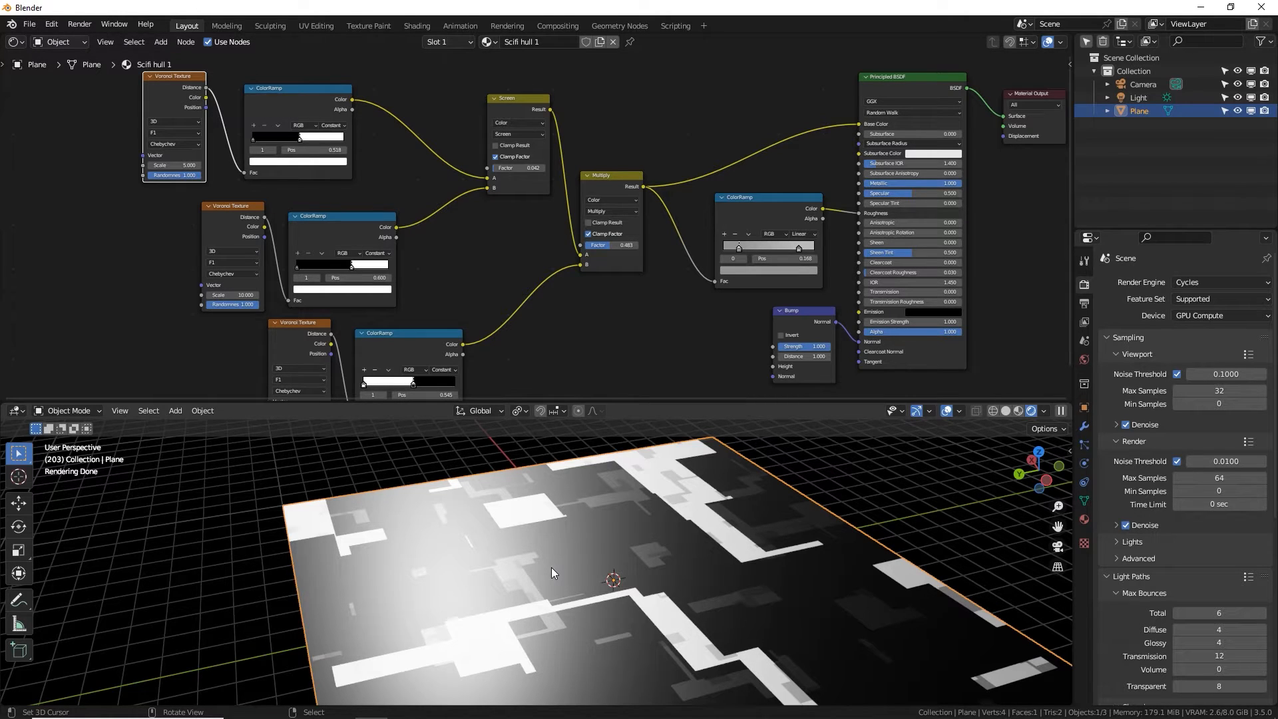
{"action": "middle_click_drag", "start_coordinate": [390, 196], "coordinate": [256, 167]}
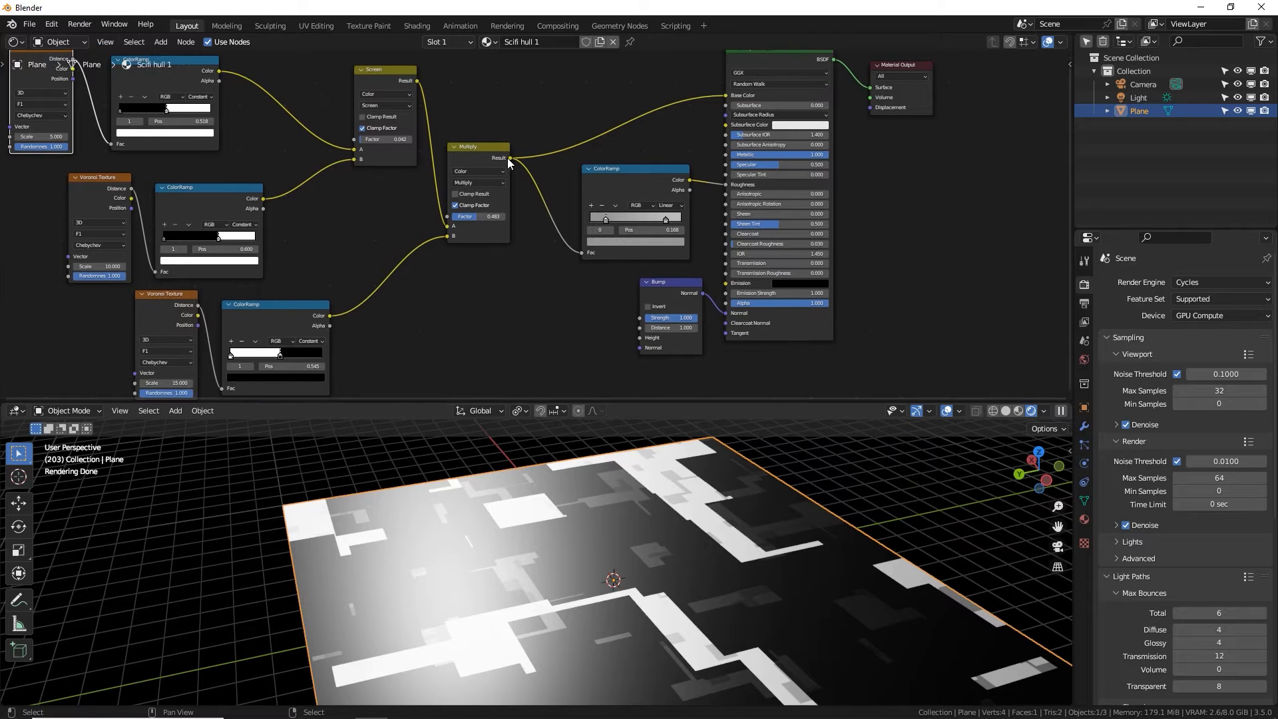
{"action": "left_click_drag", "start_coordinate": [509, 157], "coordinate": [638, 339]}
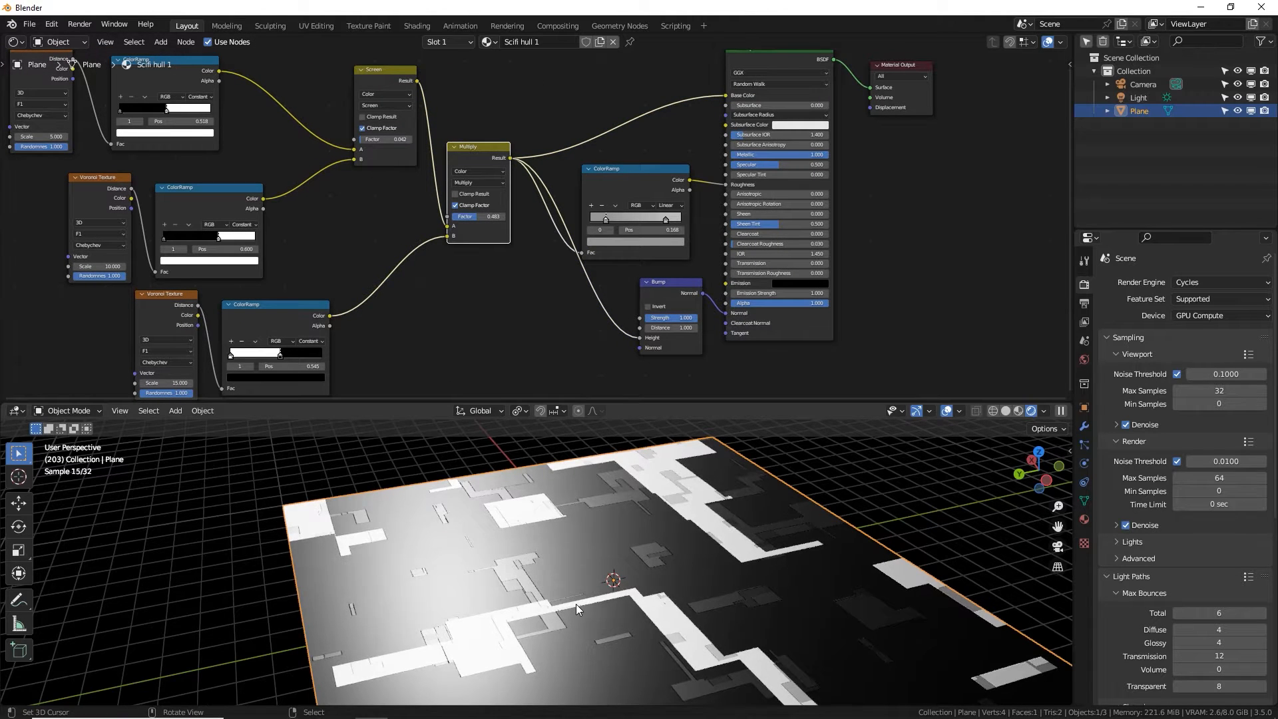
{"action": "middle_click_drag", "start_coordinate": [576, 604], "coordinate": [369, 568]}
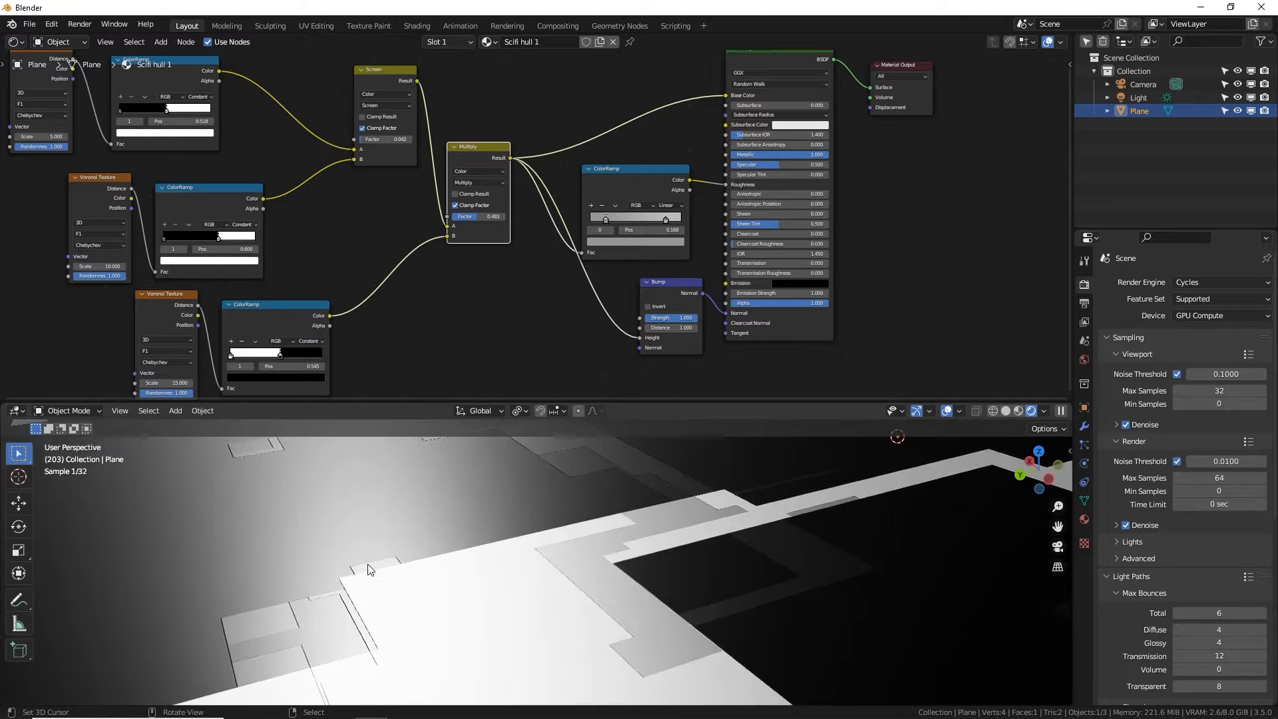
{"action": "scroll", "coordinate": [369, 568], "scroll_direction": "down", "scroll_amount": 4}
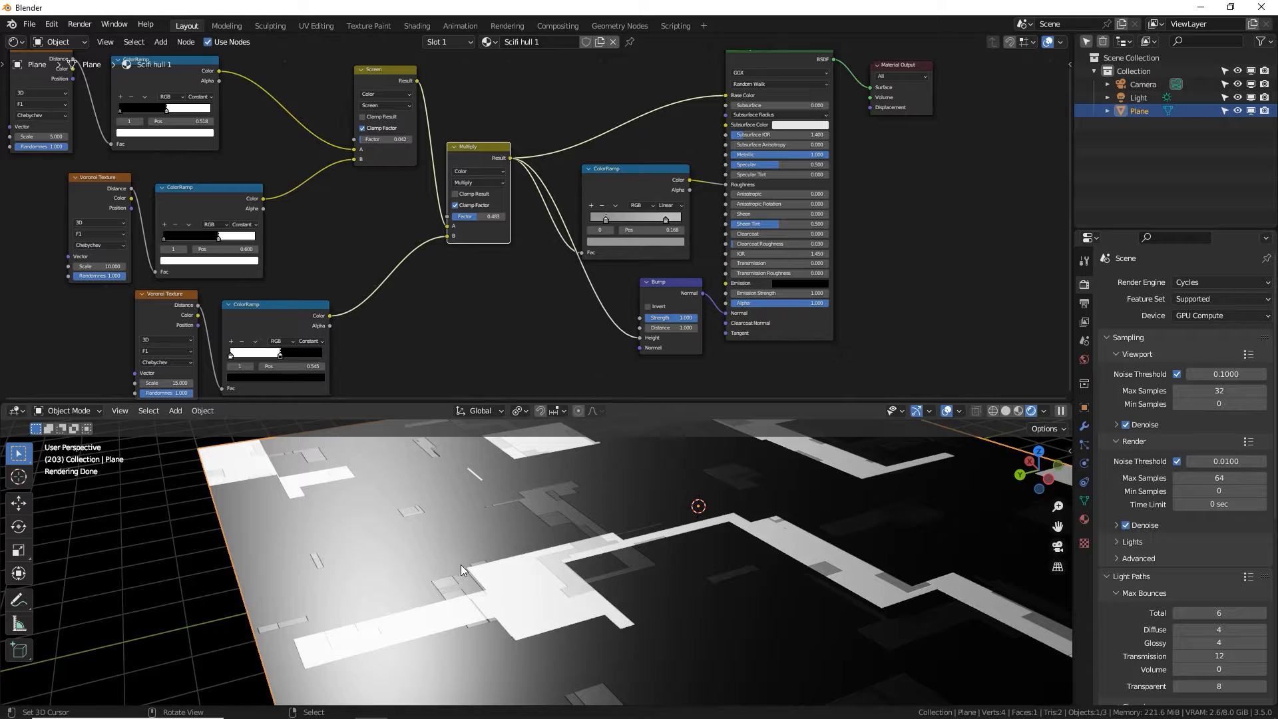
Move the three Voronoi Texture nodes, their ColorRamps and the Screen and Multiply nodes away from the shader nodes.
{"action": "middle_click_drag", "start_coordinate": [479, 339], "coordinate": [461, 305]}
{"action": "key", "text": "Home"}
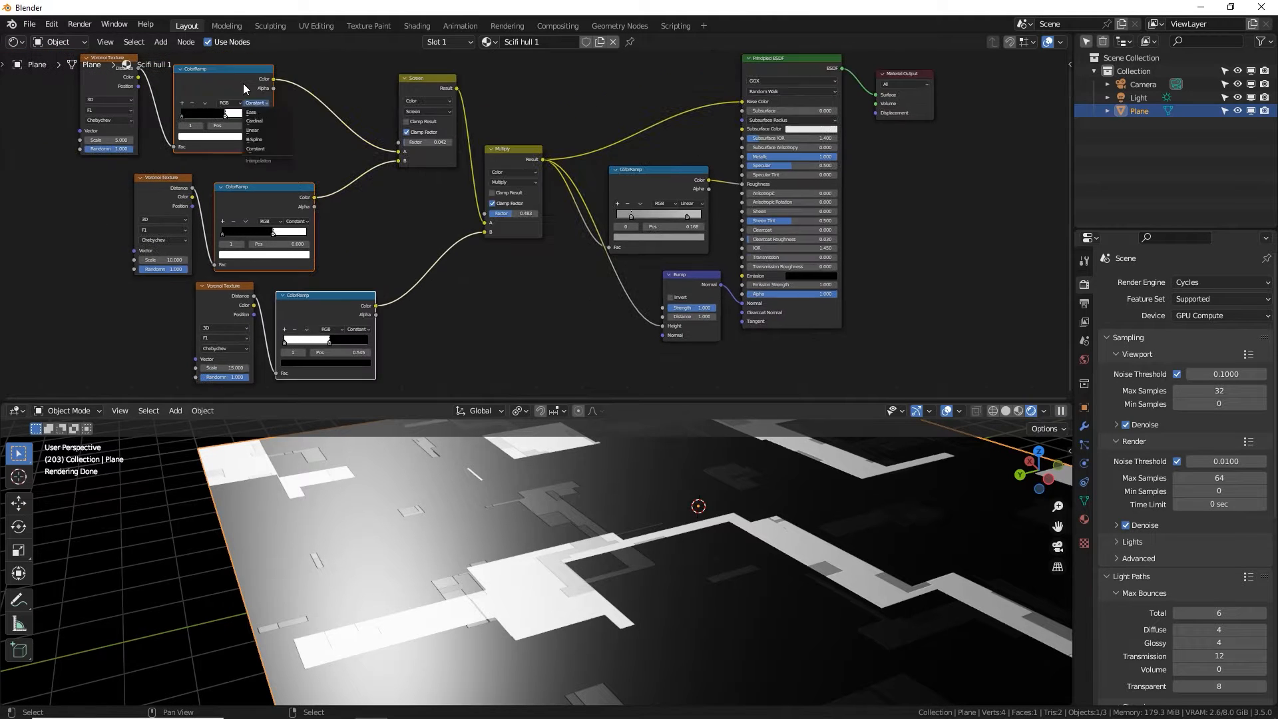
{"action": "left_click", "coordinate": [243, 82]}
{"action": "left_click", "coordinate": [273, 205], "text": "shift"}
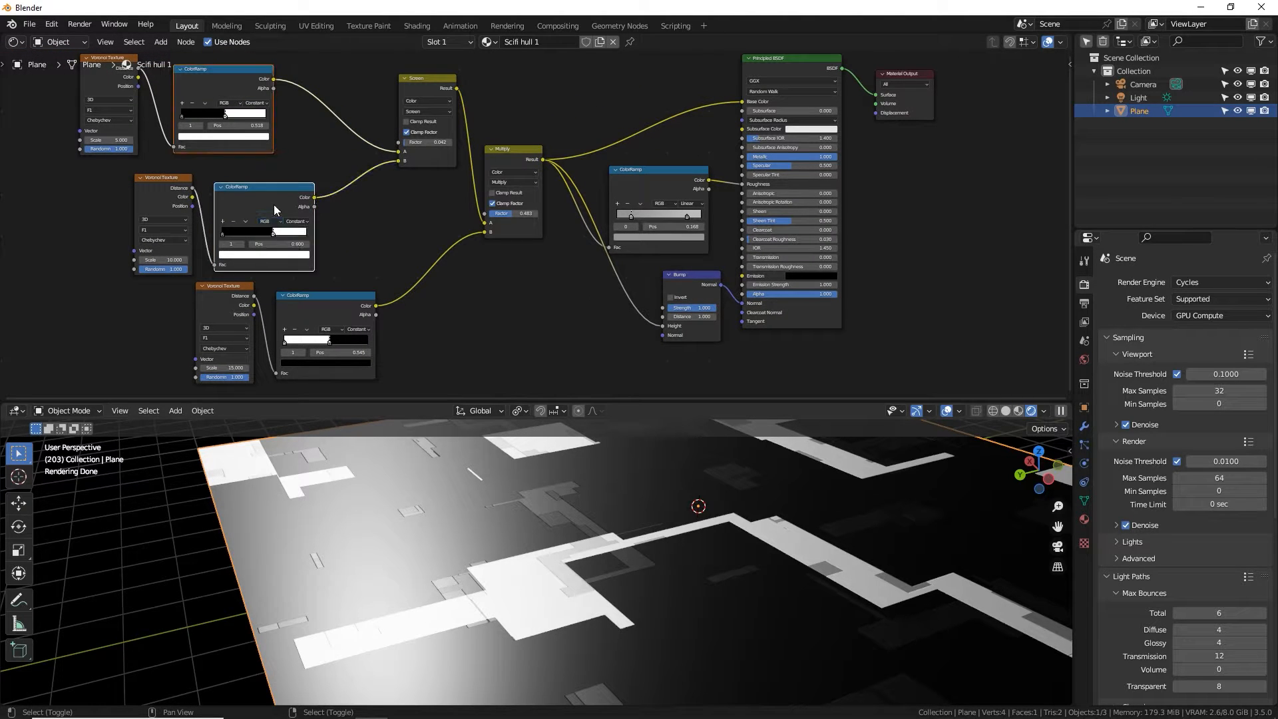
{"action": "left_click", "coordinate": [329, 301], "text": "shift"}
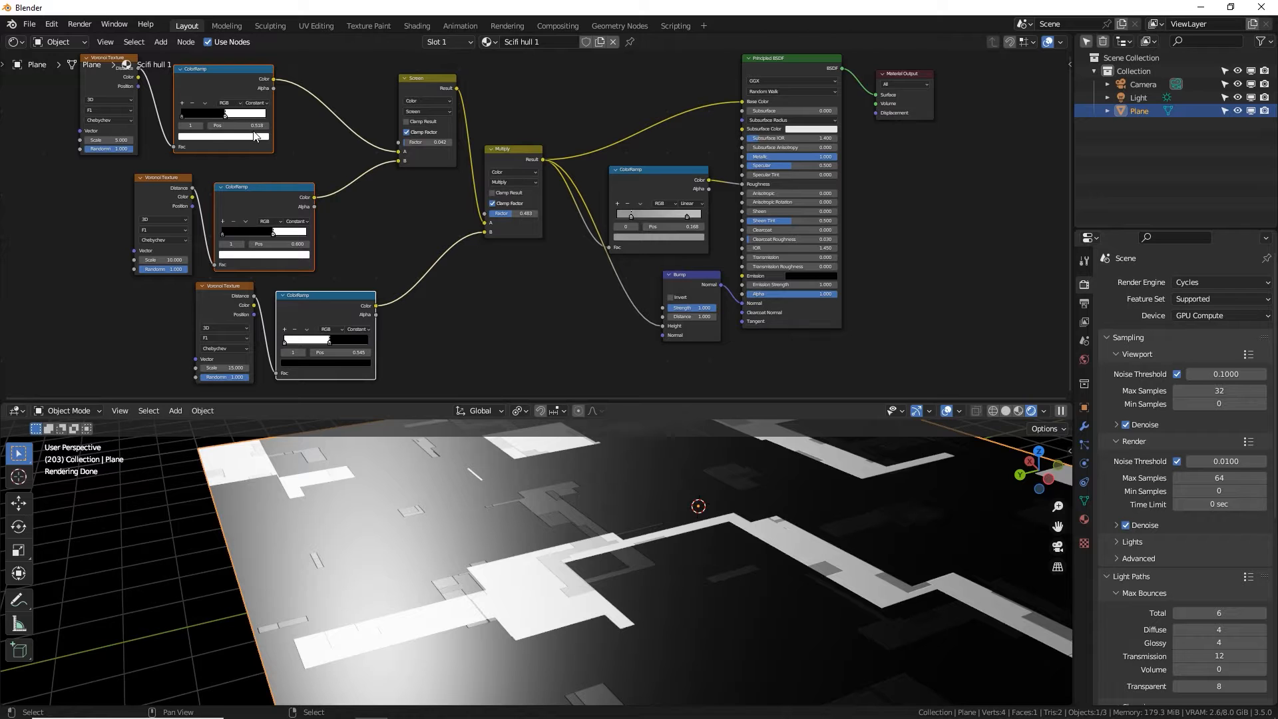
{"action": "middle_click_drag", "start_coordinate": [544, 340], "coordinate": [566, 363]}
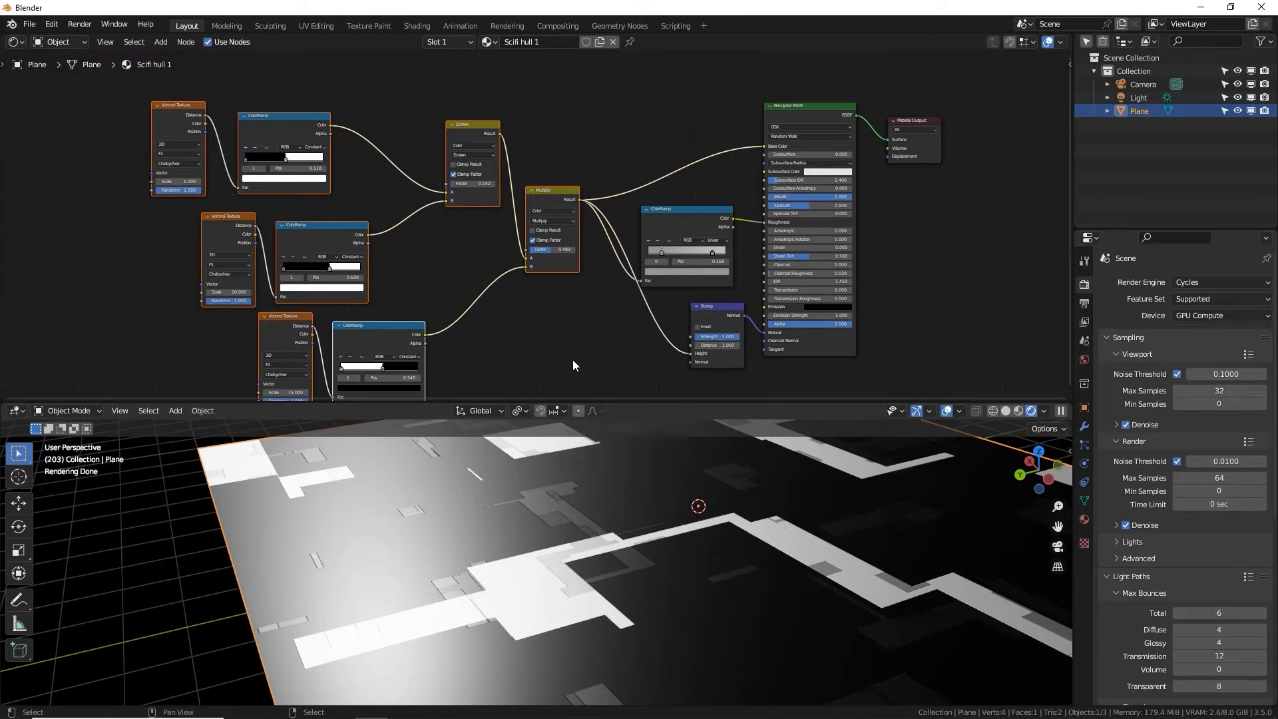
{"action": "key", "text": "g"}
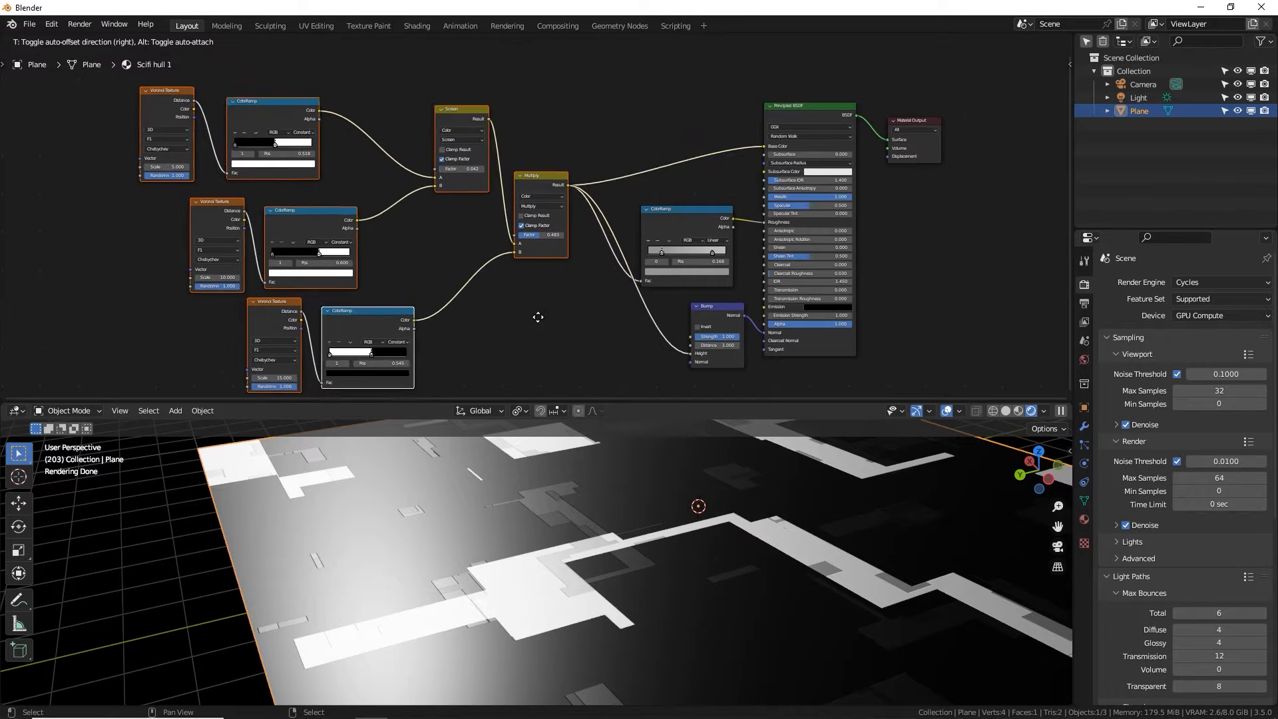
{"action": "left_click", "coordinate": [480, 254]}
{"action": "middle_click_drag", "start_coordinate": [428, 260], "coordinate": [502, 332]}
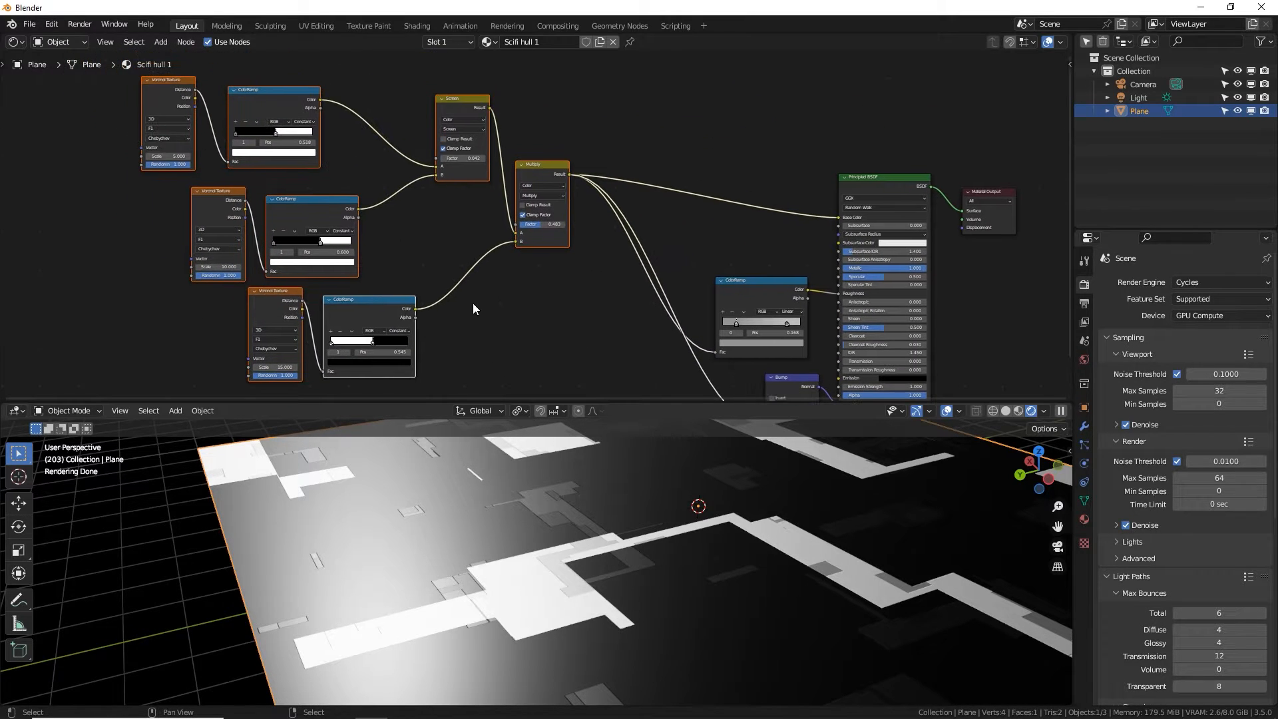
Join the selected pattern nodes in a frame and label it "COLOR PANELS".
{"action": "key", "text": "ctrl+j"}
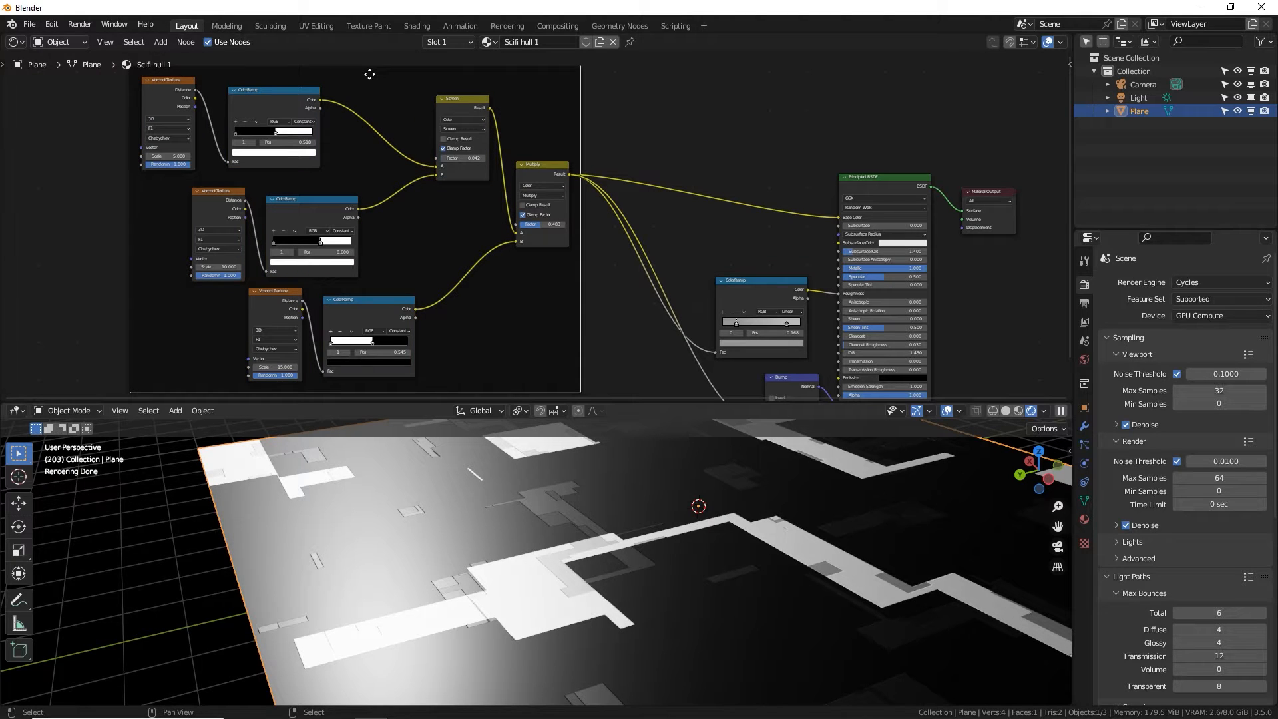
{"action": "key", "text": "n"}
{"action": "left_click", "coordinate": [1065, 67]}
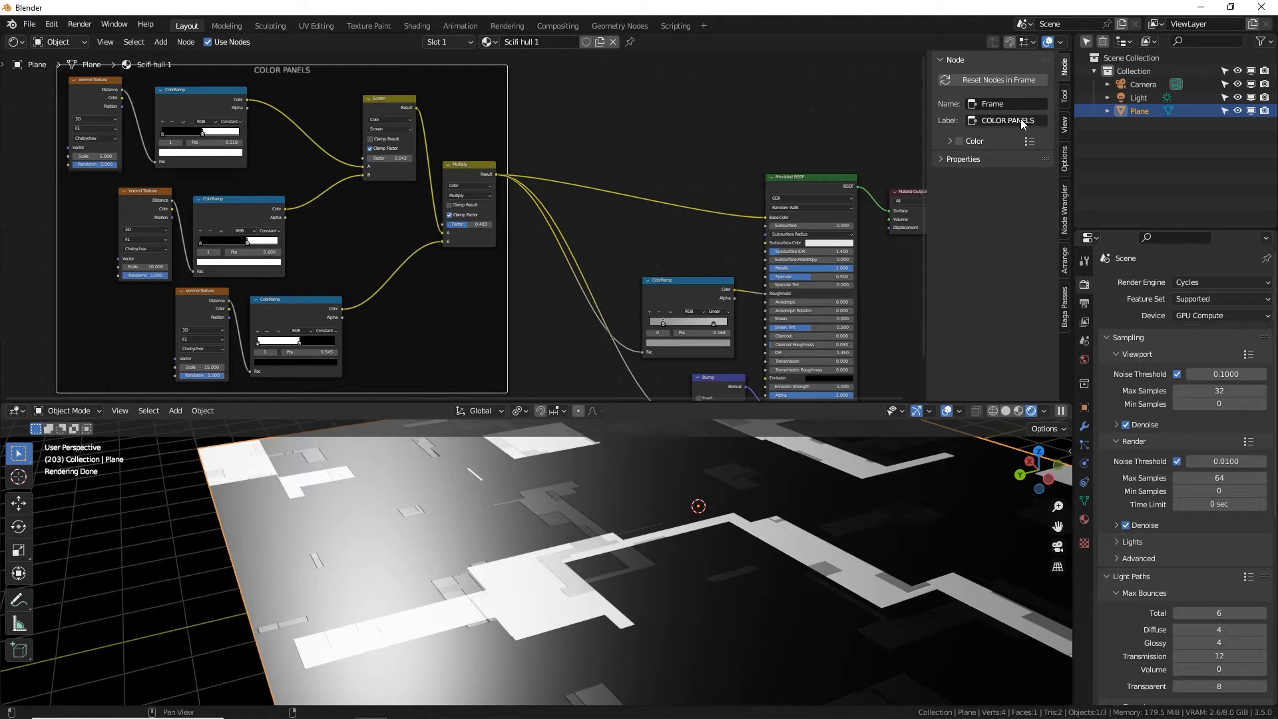
{"action": "scroll", "coordinate": [414, 233], "scroll_direction": "down", "scroll_amount": 2}
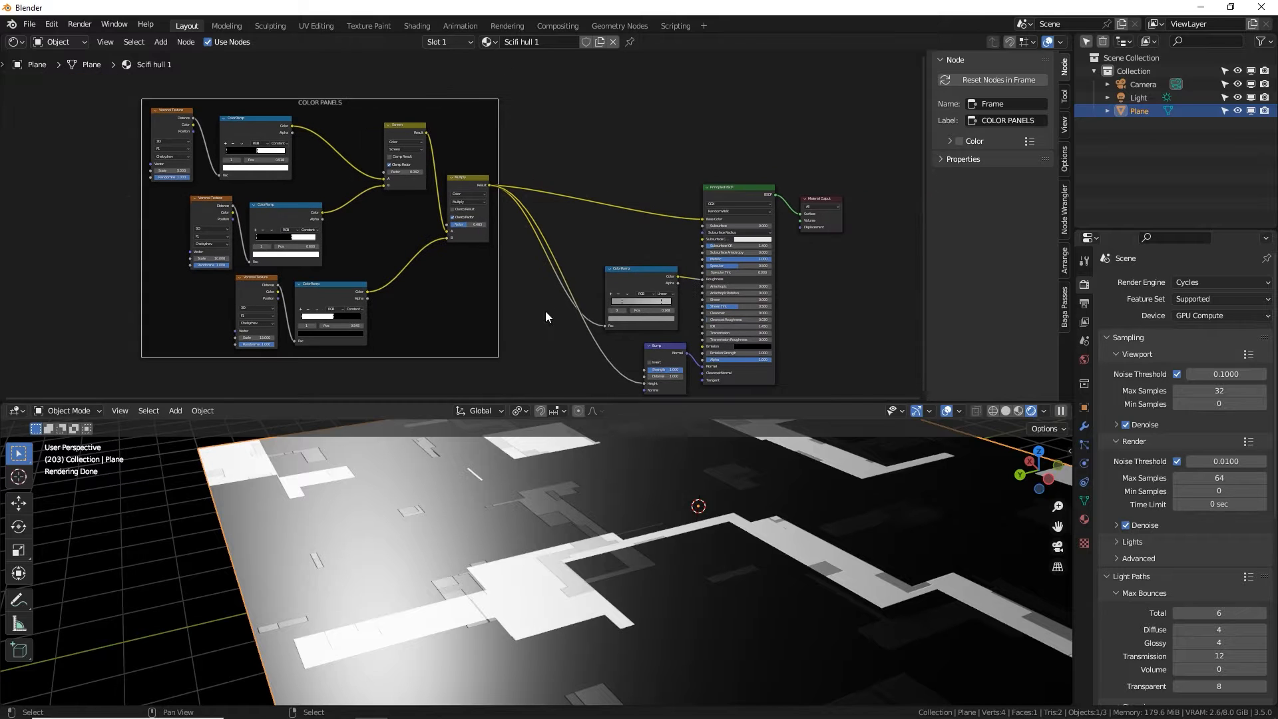
Move the COLOR PANELS frame farther up and away from the shader nodes to clear space beneath it.
{"action": "middle_click_drag", "start_coordinate": [545, 311], "coordinate": [550, 264]}
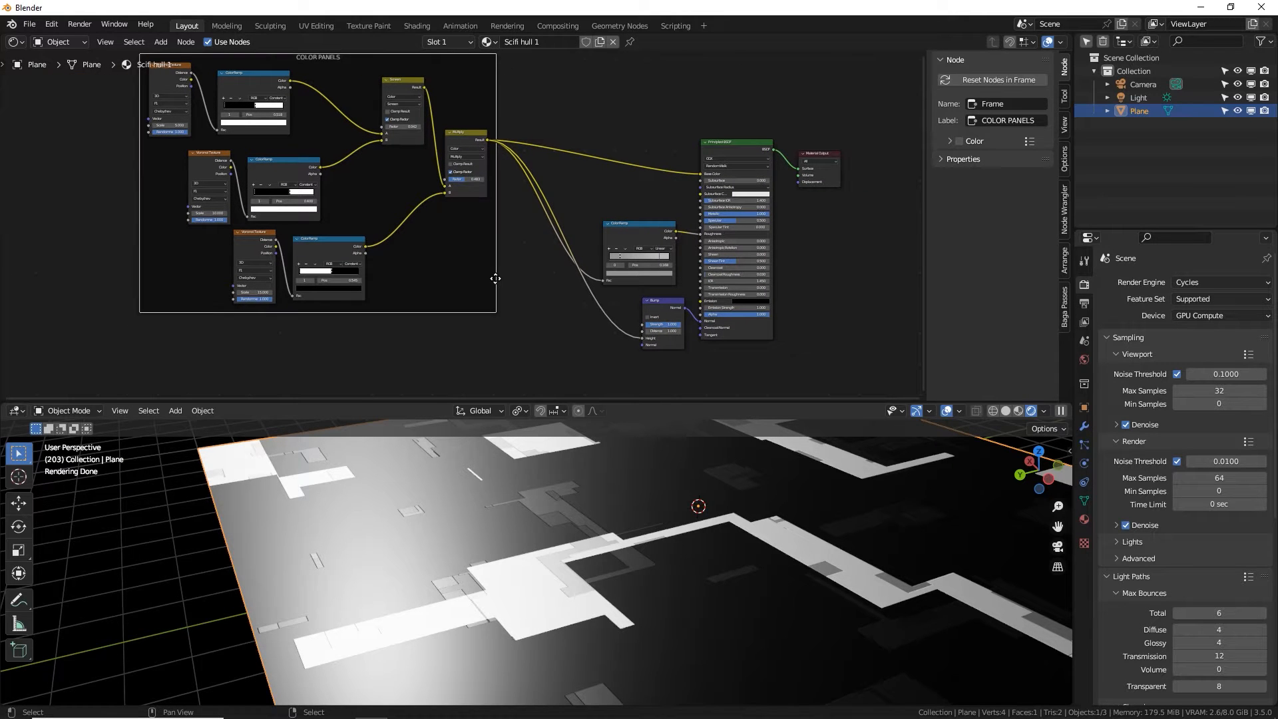
{"action": "left_click_drag", "start_coordinate": [432, 269], "coordinate": [423, 189]}
{"action": "middle_click_drag", "start_coordinate": [466, 205], "coordinate": [488, 264]}
{"action": "left_click_drag", "start_coordinate": [661, 294], "coordinate": [653, 276]}
Add a ColorRamp node directly below the COLOR PANELS frame.
{"action": "middle_click_drag", "start_coordinate": [430, 305], "coordinate": [425, 253]}
{"action": "key", "text": "shift+a"}
{"action": "left_click", "coordinate": [425, 253]}
{"action": "type", "text": "ramp"}
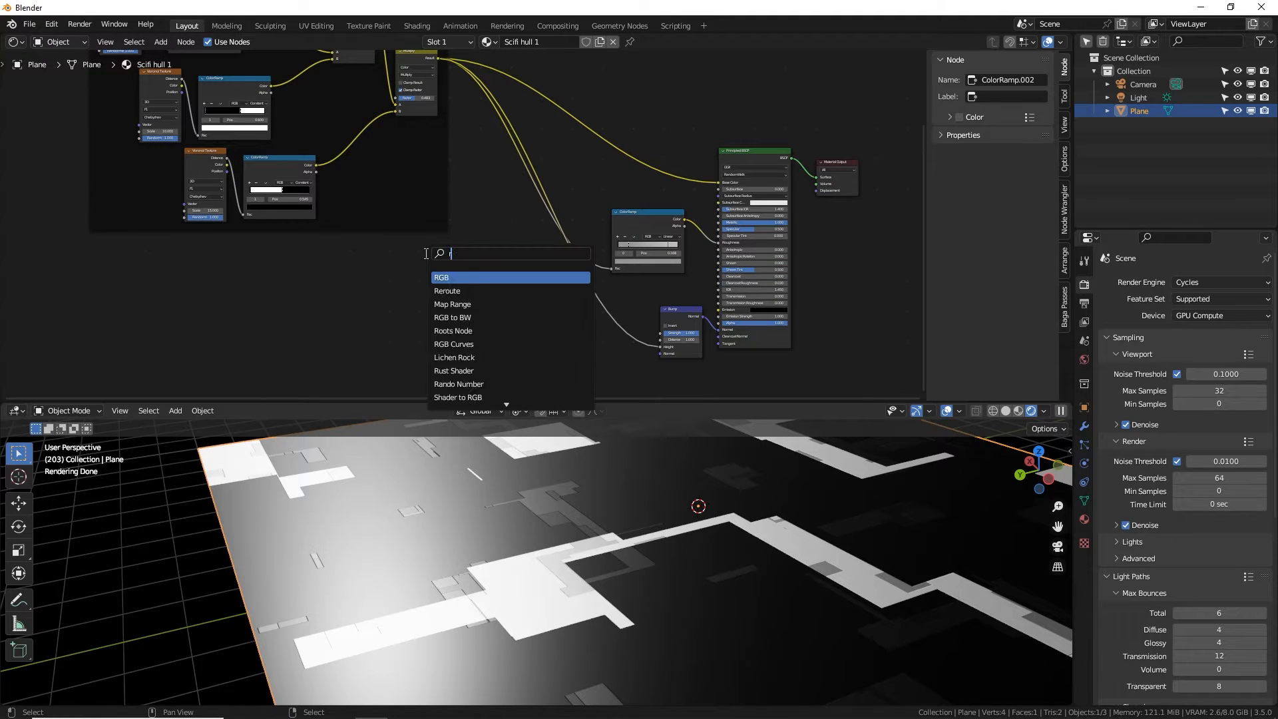
{"action": "key", "text": "Return"}
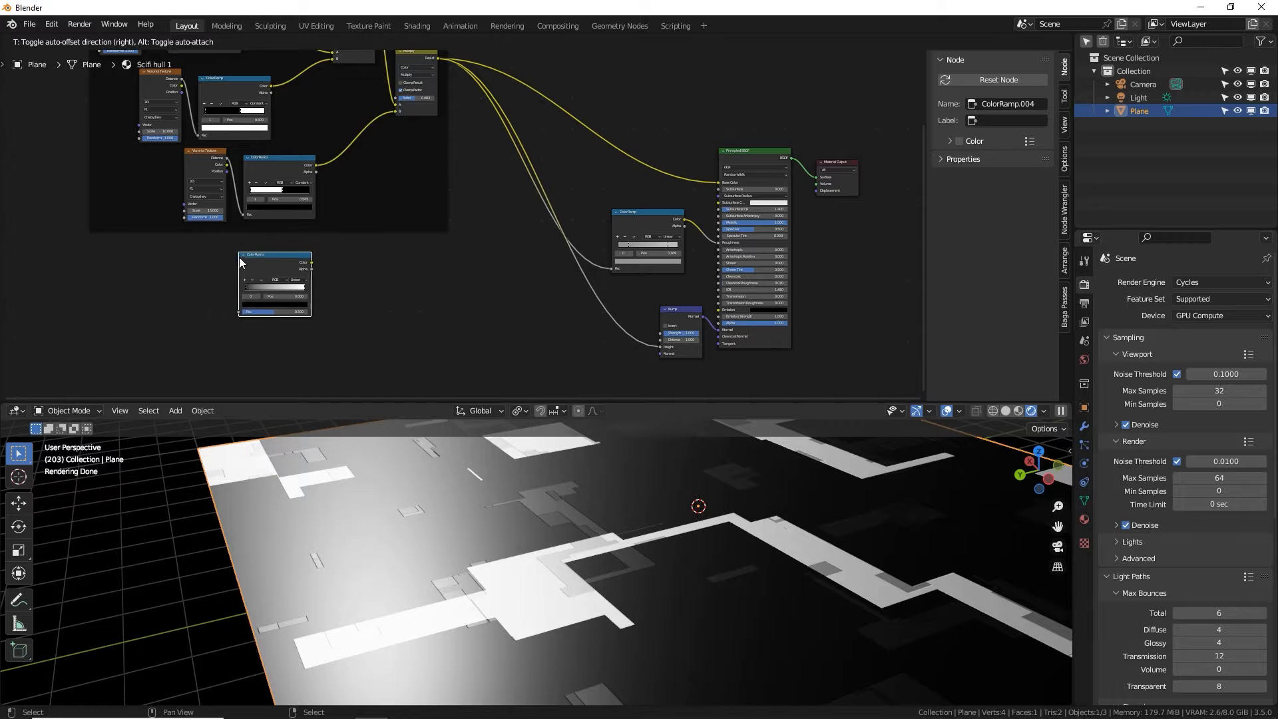
{"action": "left_click", "coordinate": [241, 257]}
Put the new ColorRamp's black stop at the middle of the gradient and set the white stop's position to 0.51.
{"action": "middle_click_drag", "start_coordinate": [274, 258], "coordinate": [278, 233]}
{"action": "key", "text": "KP_Decimal"}
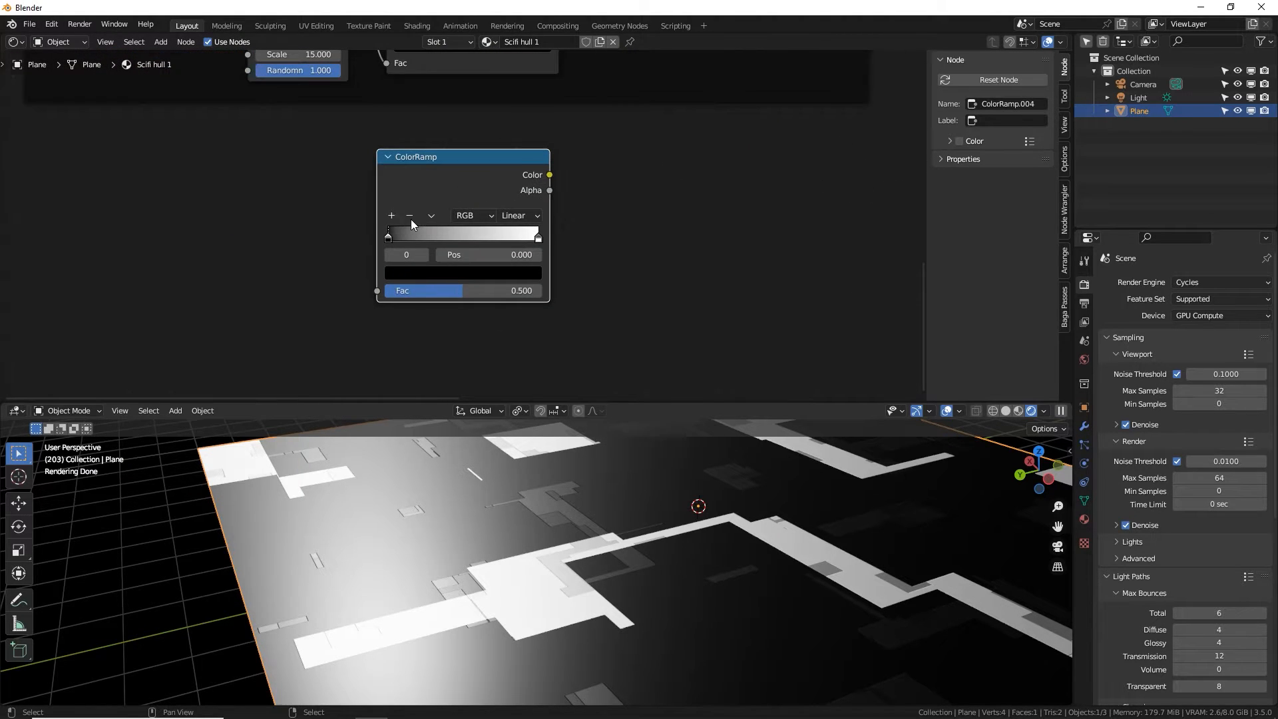
{"action": "scroll", "coordinate": [408, 220], "scroll_direction": "up", "scroll_amount": 2}
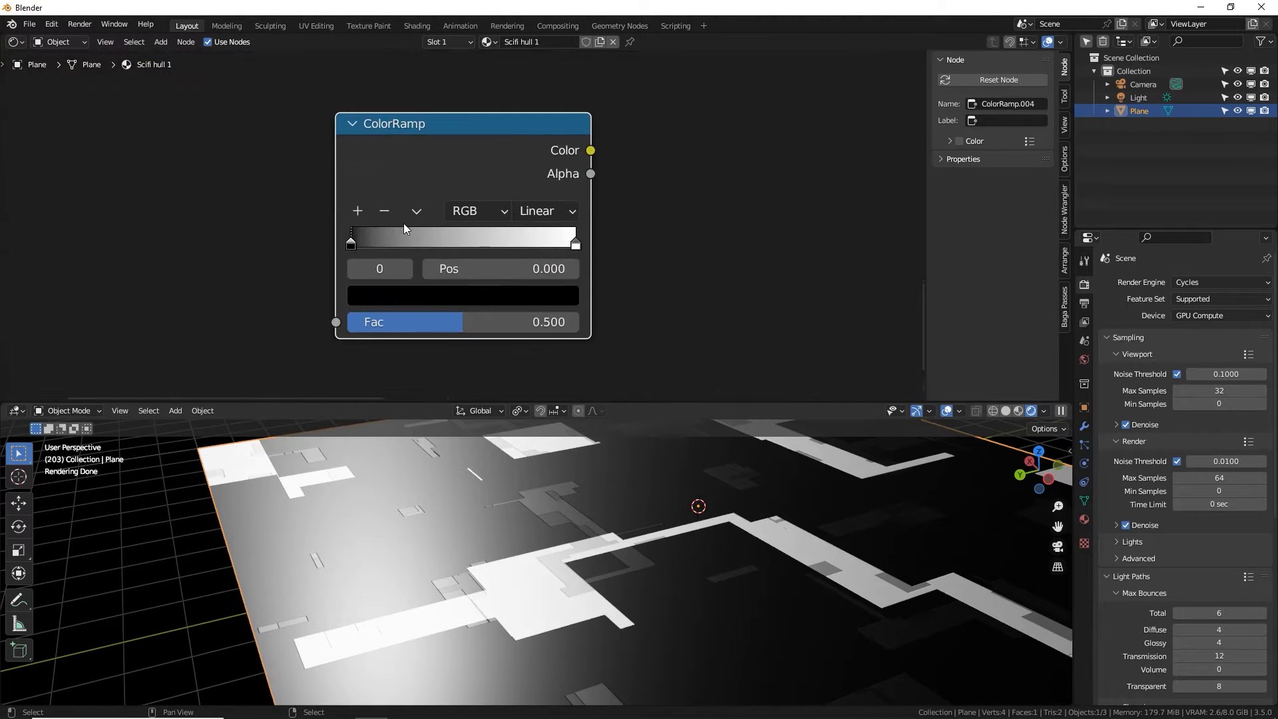
{"action": "key", "text": "Return"}
{"action": "left_click", "coordinate": [577, 243]}
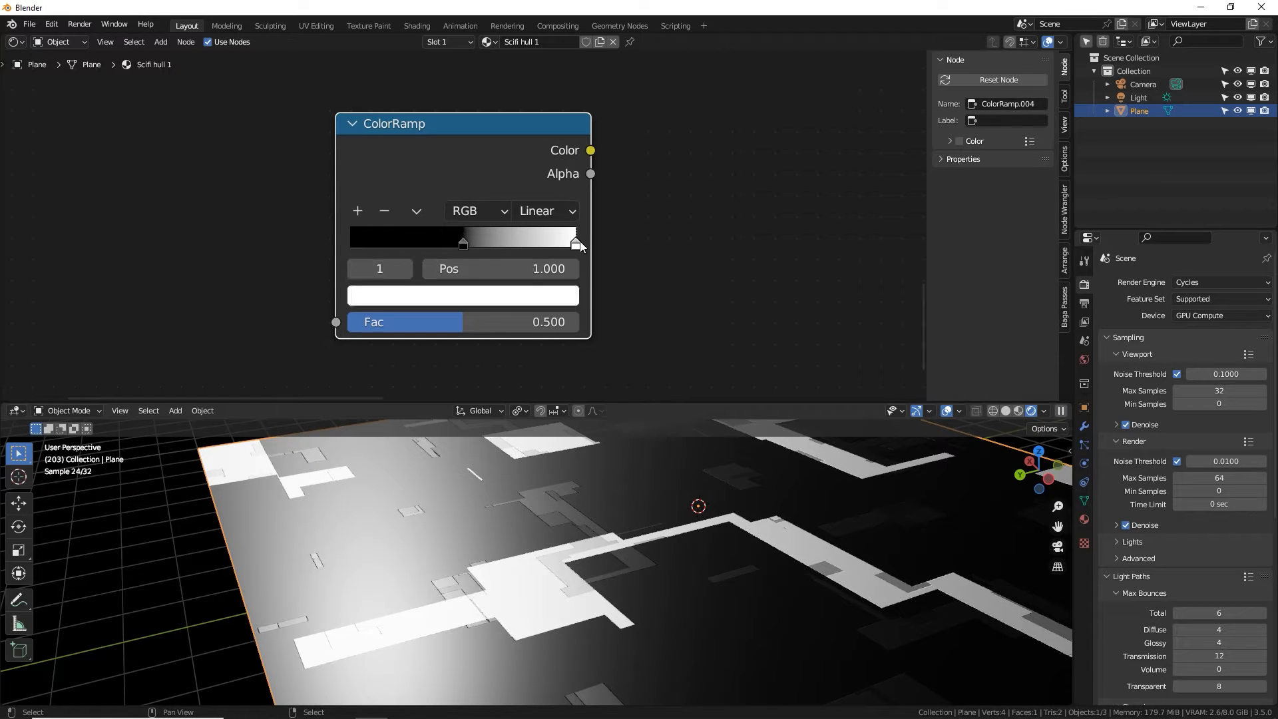
{"action": "left_click", "coordinate": [542, 263]}
{"action": "type", "text": ".51"}
{"action": "key", "text": "Return"}
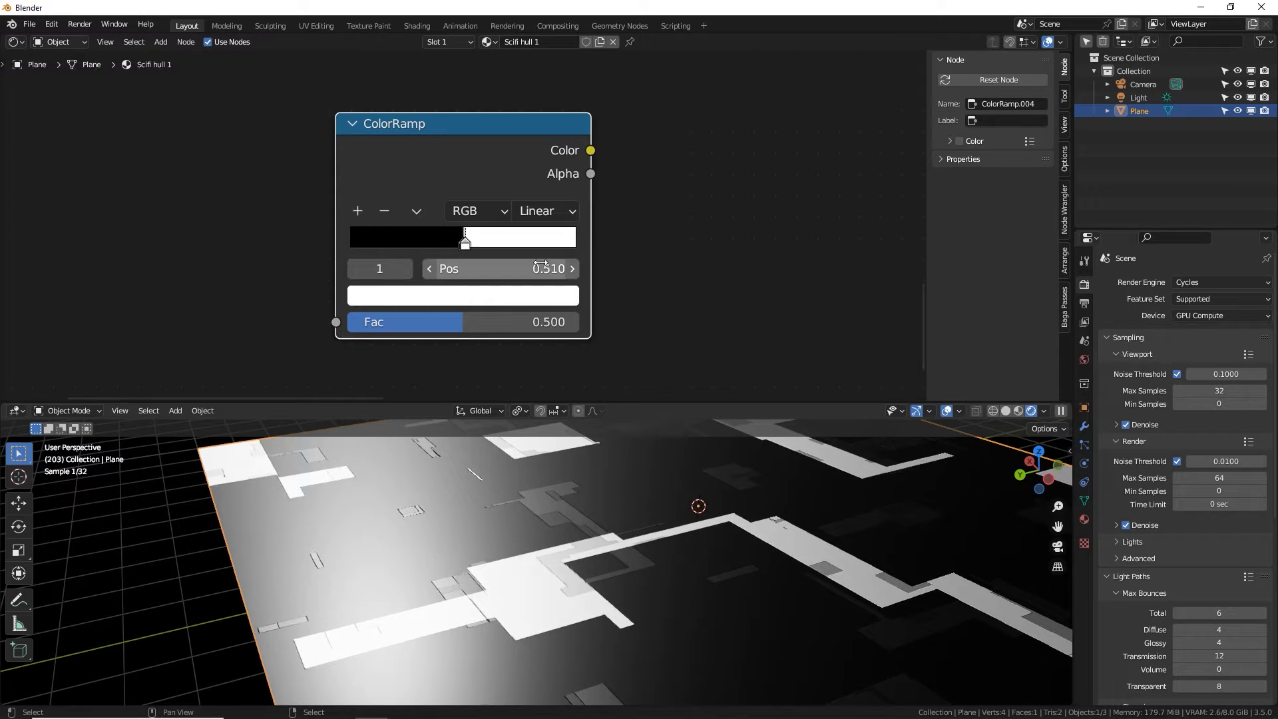
Widen the new ColorRamp's transition by setting its white stop's position to 0.55.
{"action": "double_click", "coordinate": [527, 268]}
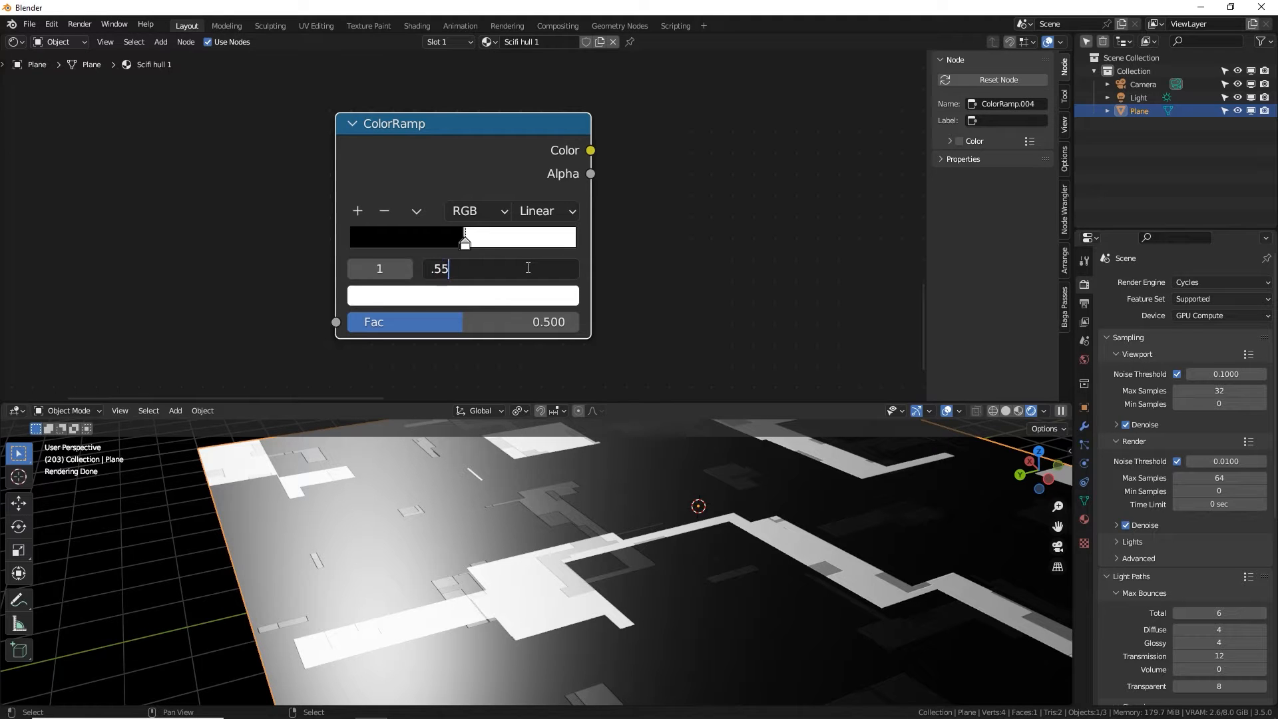
{"action": "type", "text": ".55"}
{"action": "key", "text": "Return"}
{"action": "scroll", "coordinate": [466, 240], "scroll_direction": "up", "scroll_amount": 2}
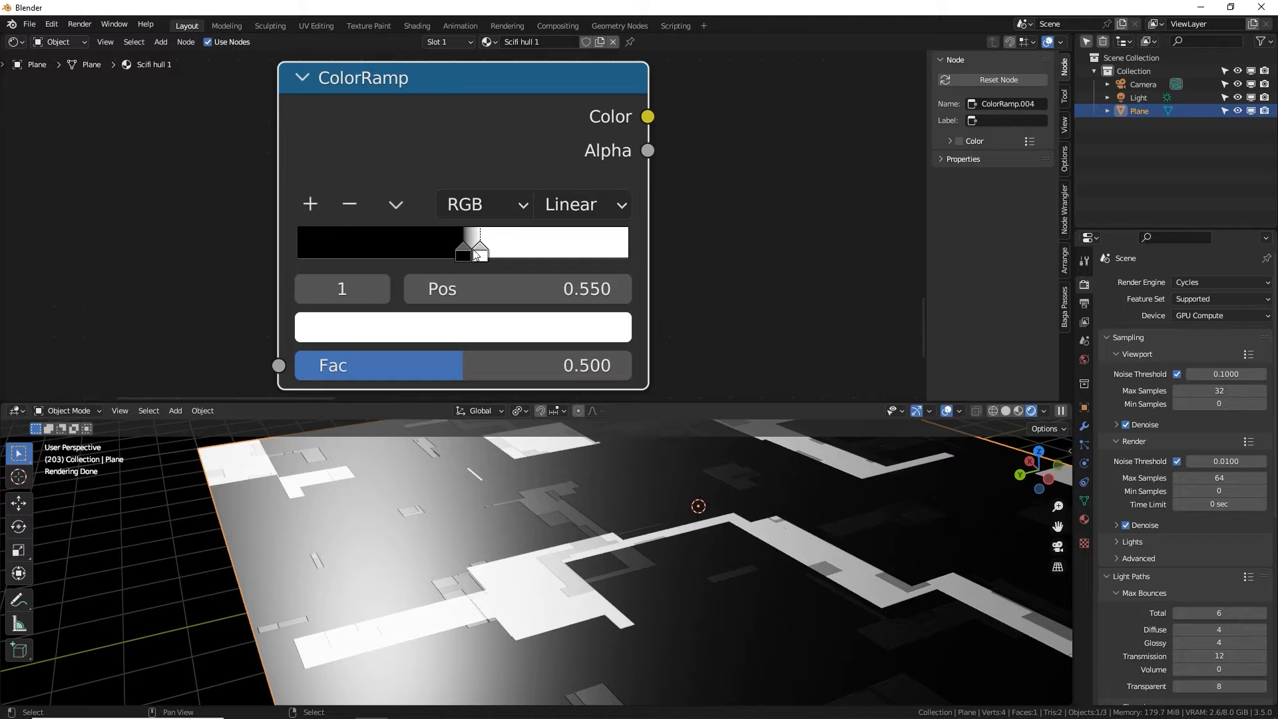
{"action": "scroll", "coordinate": [474, 252], "scroll_direction": "down", "scroll_amount": 17}
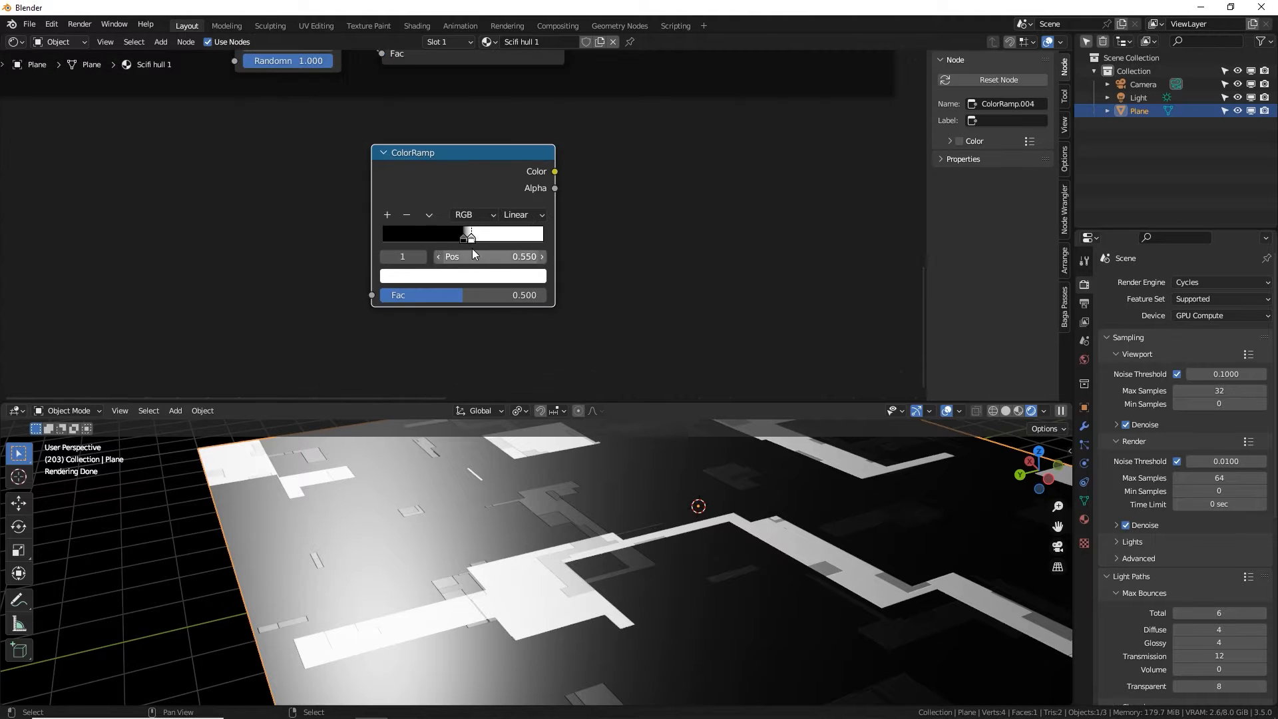
Duplicate the new ColorRamp twice and stagger the copies diagonally below the original.
{"action": "middle_click_drag", "start_coordinate": [529, 210], "coordinate": [393, 202]}
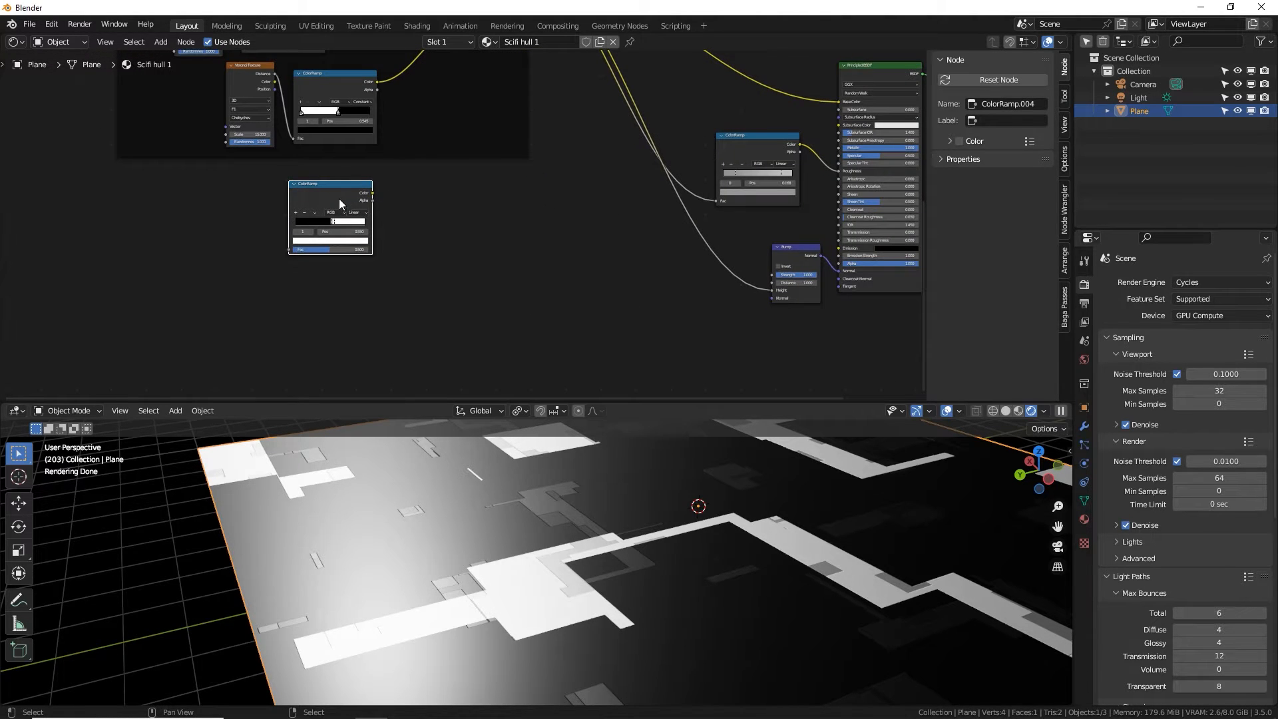
{"action": "key", "text": "shift+d"}
{"action": "left_click", "coordinate": [417, 281]}
{"action": "key", "text": "shift+d"}
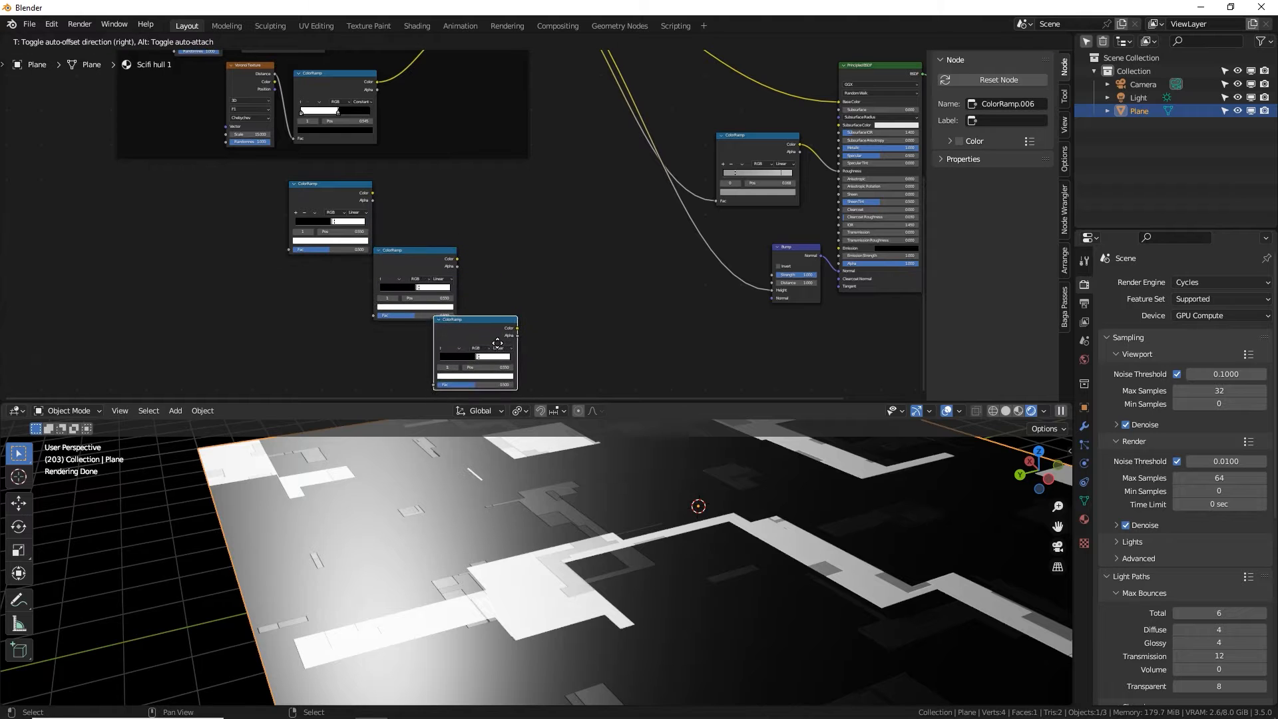
{"action": "left_click", "coordinate": [483, 355]}
Connect the Distance output of each of the three Voronoi Textures to the Fac input of a separate new ColorRamp.
{"action": "middle_click_drag", "start_coordinate": [205, 79], "coordinate": [381, 261]}
{"action": "left_click_drag", "start_coordinate": [353, 64], "coordinate": [464, 318]}
{"action": "middle_click_drag", "start_coordinate": [285, 166], "coordinate": [272, 311]}
{"action": "left_click_drag", "start_coordinate": [317, 110], "coordinate": [265, 123]}
{"action": "left_click_drag", "start_coordinate": [385, 198], "coordinate": [535, 316]}
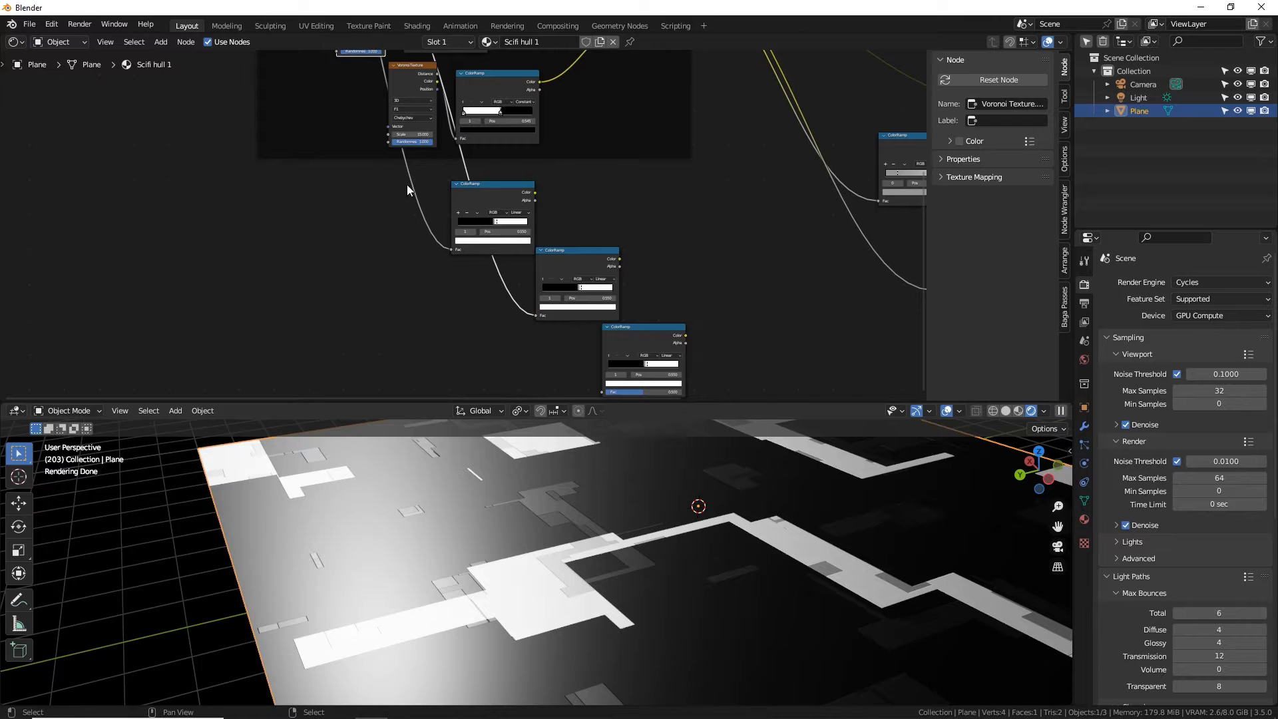
{"action": "middle_click_drag", "start_coordinate": [406, 185], "coordinate": [413, 257]}
{"action": "left_click_drag", "start_coordinate": [413, 257], "coordinate": [574, 333]}
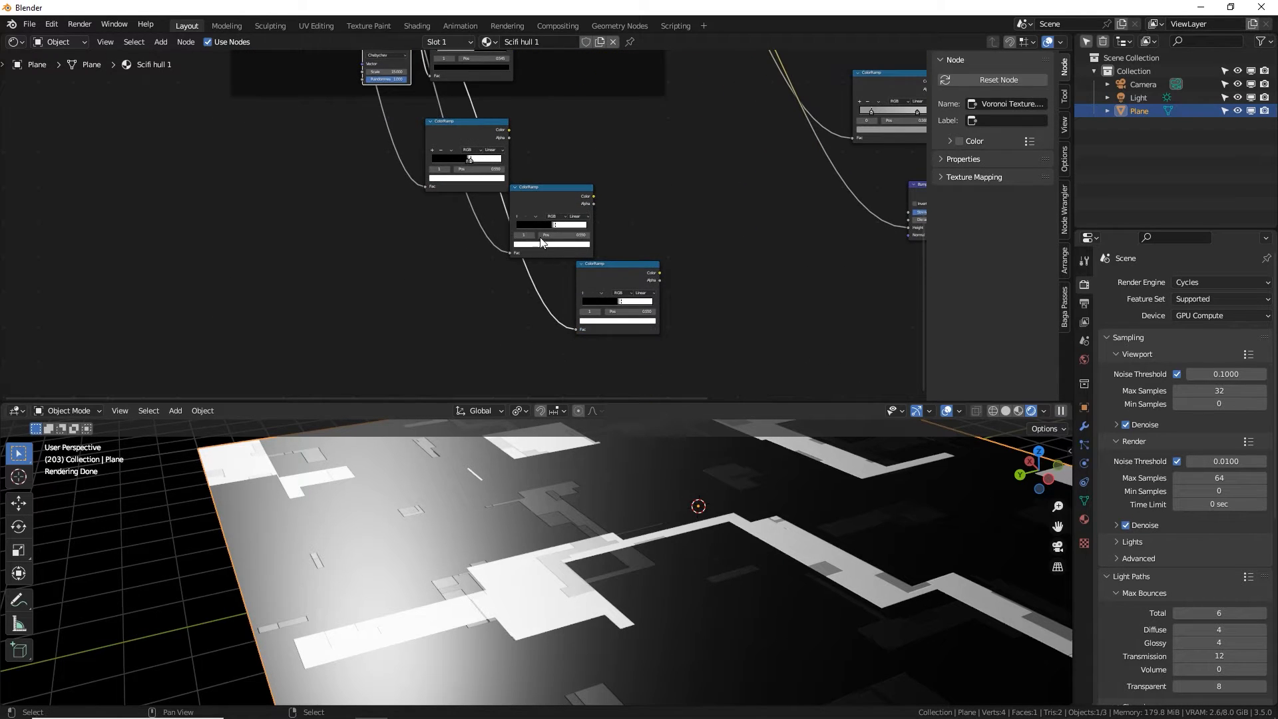
Check the existing Screen and Multiply nodes, and add a Mix node beside the three new ColorRamps.
{"action": "middle_click_drag", "start_coordinate": [541, 239], "coordinate": [474, 394]}
{"action": "left_click", "coordinate": [493, 140]}
{"action": "scroll", "coordinate": [489, 133], "scroll_direction": "up", "scroll_amount": 5}
{"action": "scroll", "coordinate": [596, 180], "scroll_direction": "down", "scroll_amount": 5}
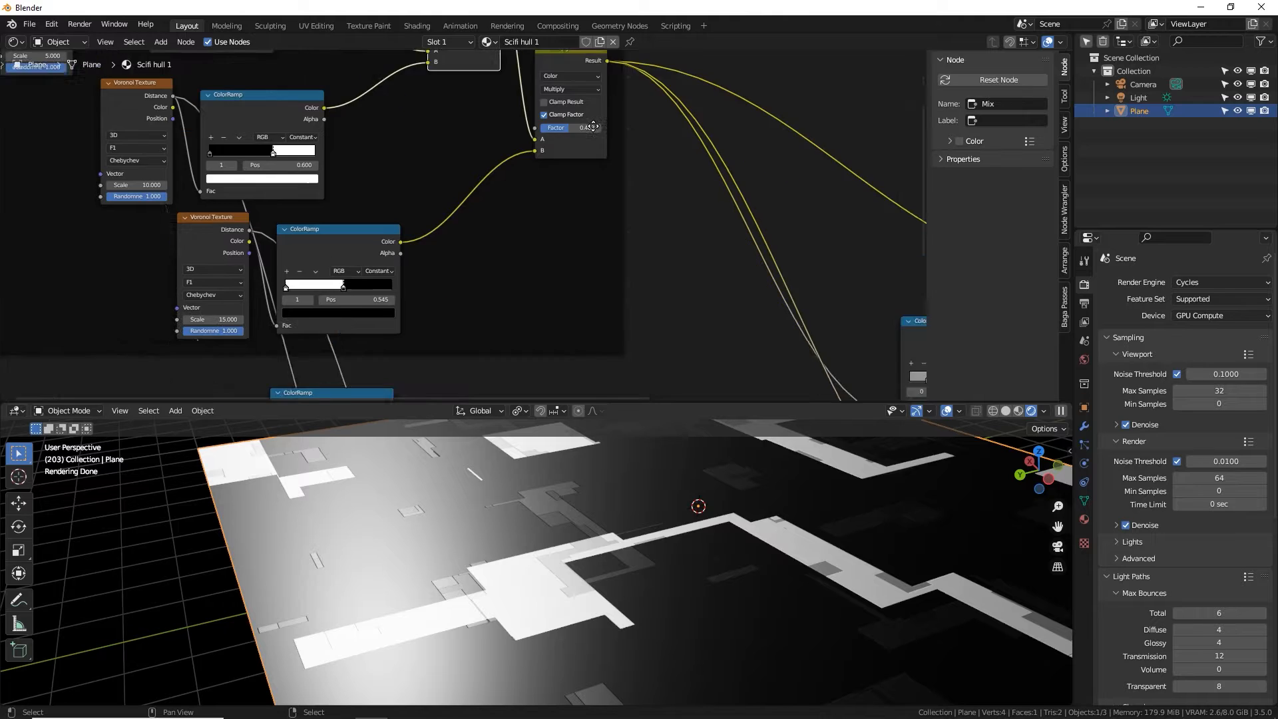
{"action": "middle_click_drag", "start_coordinate": [577, 224], "coordinate": [525, 241]}
{"action": "key", "text": "shift+a"}
{"action": "left_click", "coordinate": [526, 229]}
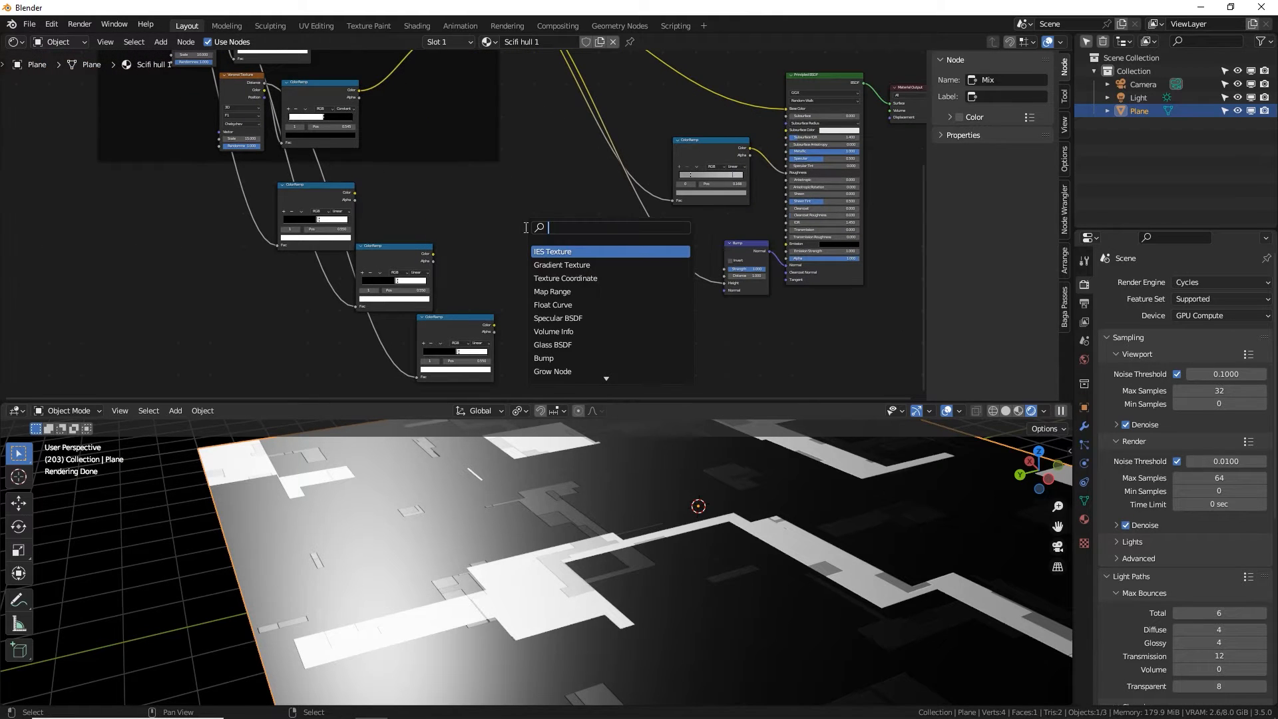
{"action": "type", "text": "mix"}
{"action": "left_click", "coordinate": [562, 252]}
{"action": "left_click", "coordinate": [515, 195]}
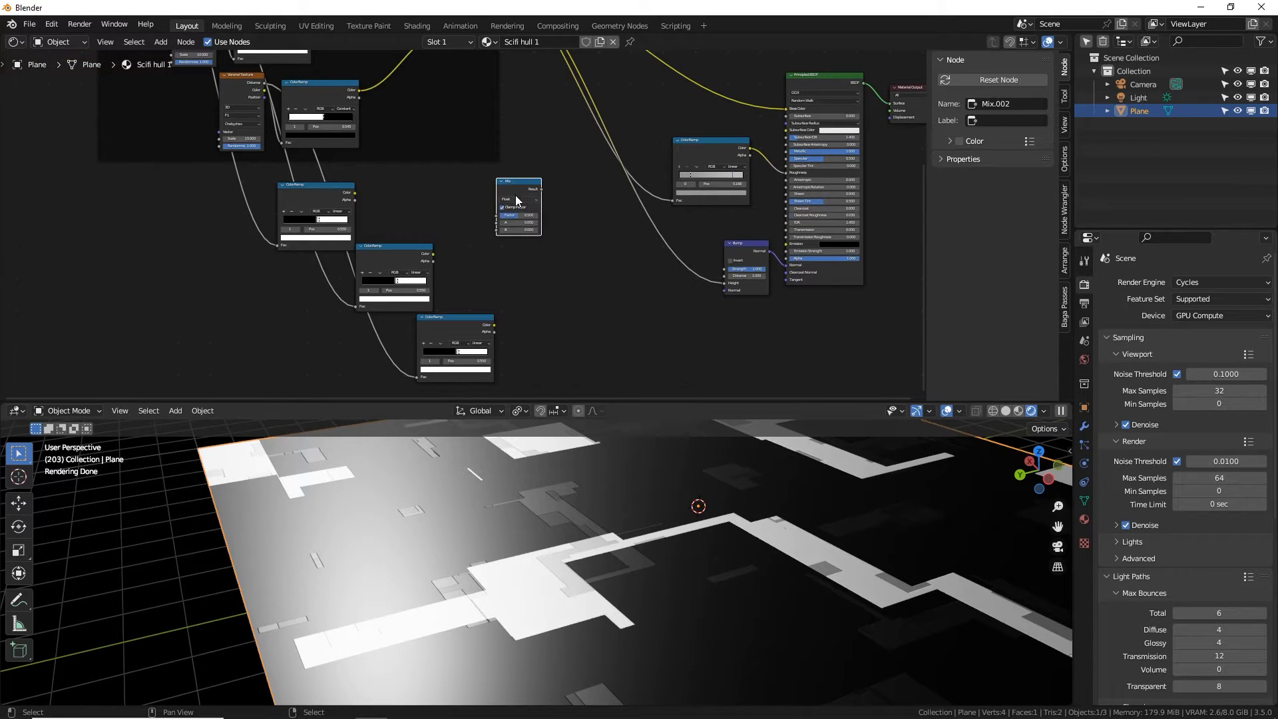
Set the new Mix node's data type to Color and its blending mode to Screen.
{"action": "scroll", "coordinate": [516, 194], "scroll_direction": "up", "scroll_amount": 3}
{"action": "left_click", "coordinate": [570, 188]}
{"action": "left_click", "coordinate": [554, 206]}
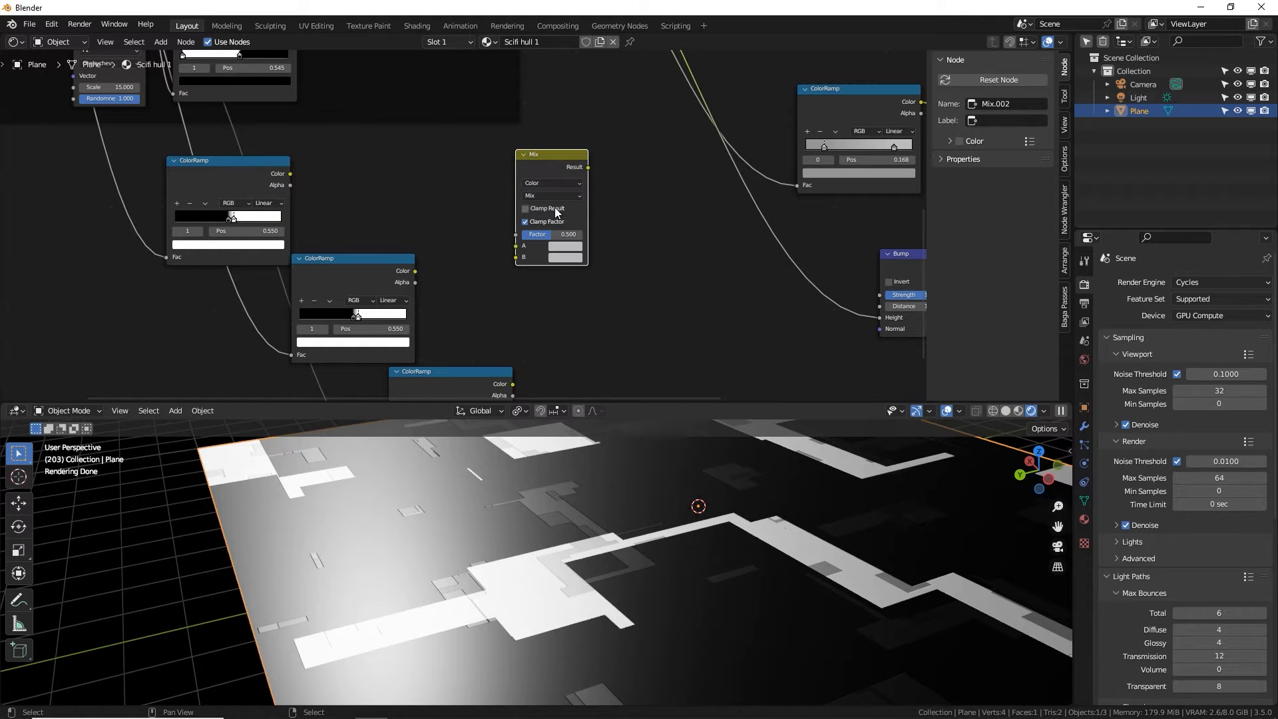
{"action": "left_click", "coordinate": [555, 197]}
{"action": "left_click", "coordinate": [535, 275]}
Duplicate the new Screen node, place the copy diagonally below it and set its blending mode to Multiply.
{"action": "key", "text": "shift+d"}
{"action": "left_click", "coordinate": [635, 298]}
{"action": "left_click", "coordinate": [635, 306]}
{"action": "left_click", "coordinate": [636, 327]}
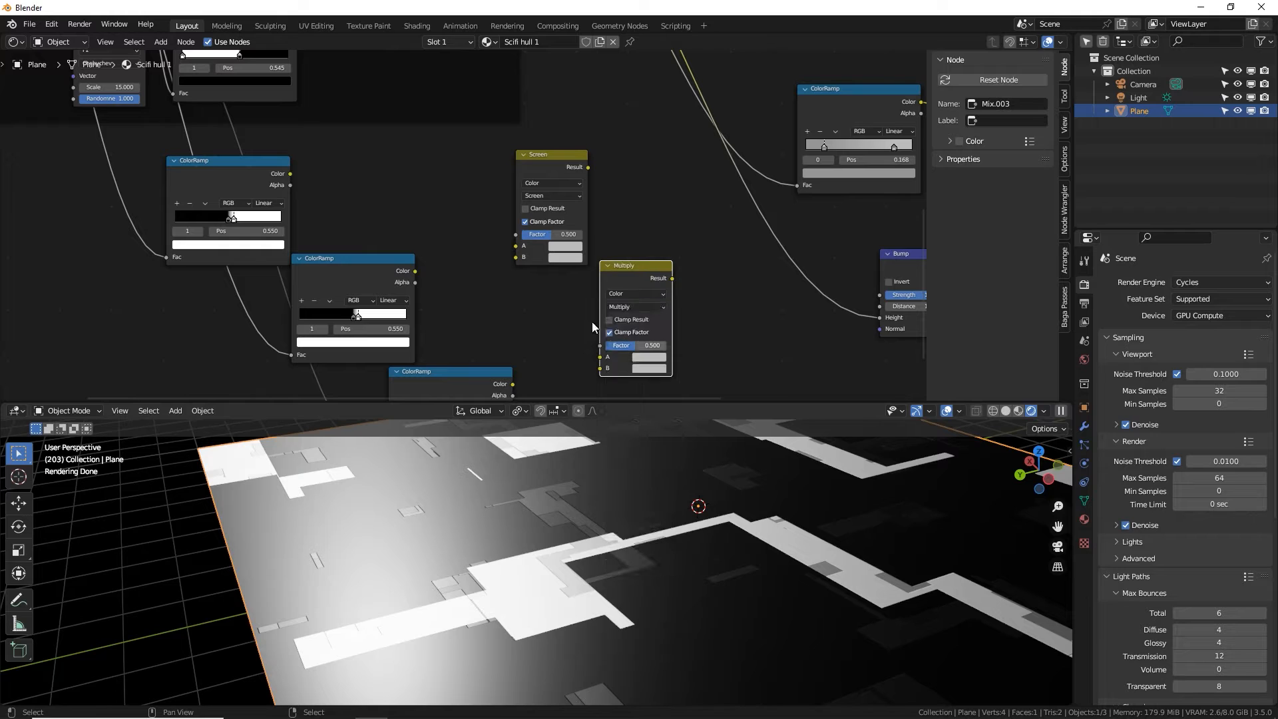
Connect the first two new ColorRamps' Color outputs to the new Screen node's A and B inputs, and shift that node slightly closer.
{"action": "left_click_drag", "start_coordinate": [290, 173], "coordinate": [380, 188]}
{"action": "left_click_drag", "start_coordinate": [504, 241], "coordinate": [507, 245]}
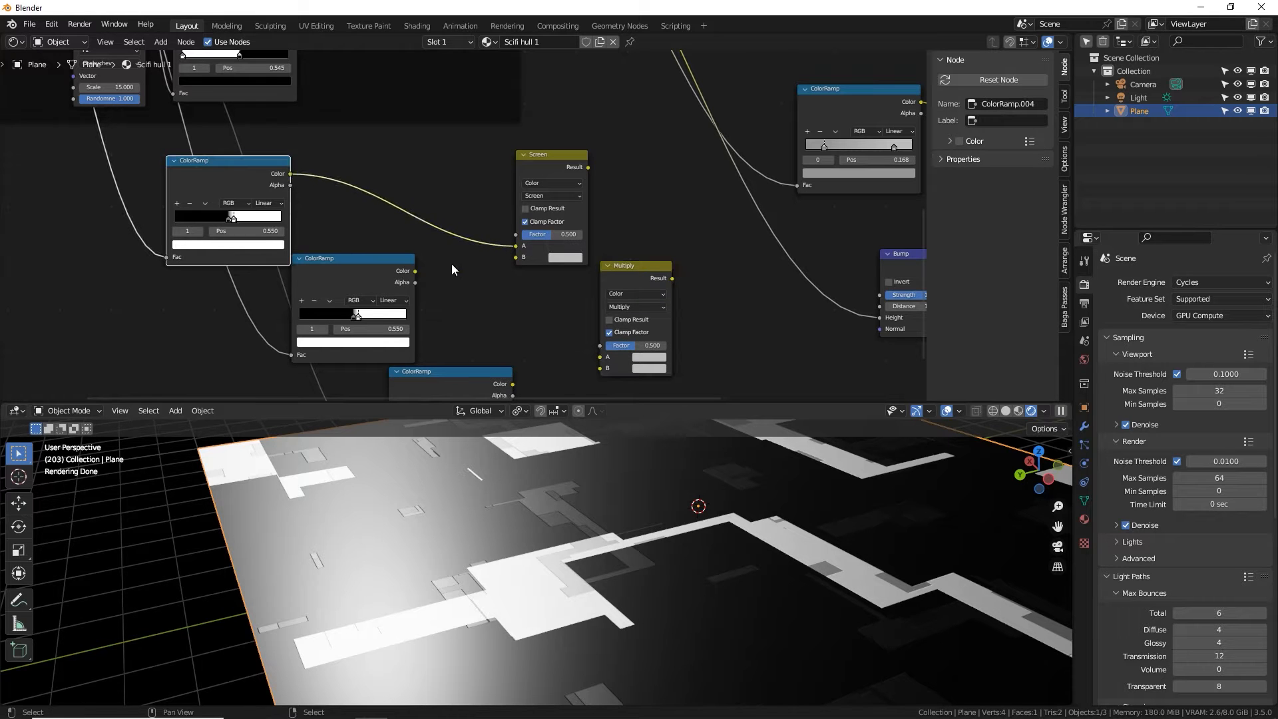
{"action": "left_click_drag", "start_coordinate": [415, 272], "coordinate": [514, 257]}
{"action": "left_click_drag", "start_coordinate": [559, 161], "coordinate": [525, 158]}
Connect the new Screen node's Result to the new Multiply node's A and the third ColorRamp's Color to its B.
{"action": "left_click_drag", "start_coordinate": [553, 164], "coordinate": [577, 104]}
{"action": "left_click_drag", "start_coordinate": [650, 419], "coordinate": [604, 295]}
{"action": "middle_click_drag", "start_coordinate": [526, 283], "coordinate": [435, 257]}
{"action": "left_click_drag", "start_coordinate": [422, 294], "coordinate": [517, 275]}
Connect the new Multiply node's Result to the Bump node's Height and inspect the beveled panels up close.
{"action": "left_click_drag", "start_coordinate": [581, 188], "coordinate": [789, 226]}
{"action": "scroll", "coordinate": [580, 530], "scroll_direction": "up", "scroll_amount": 4}
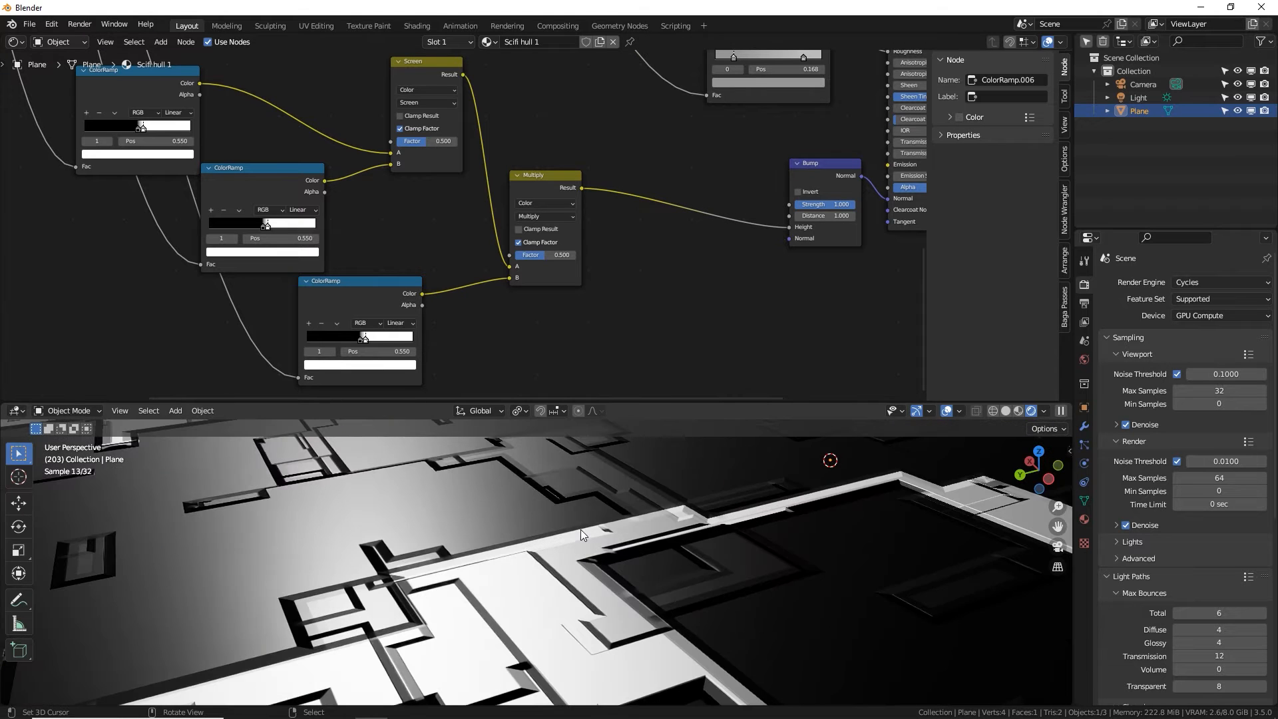
Set the white stop position of the first bump ColorRamp to 0.51.
{"action": "middle_click_drag", "start_coordinate": [581, 529], "coordinate": [530, 528]}
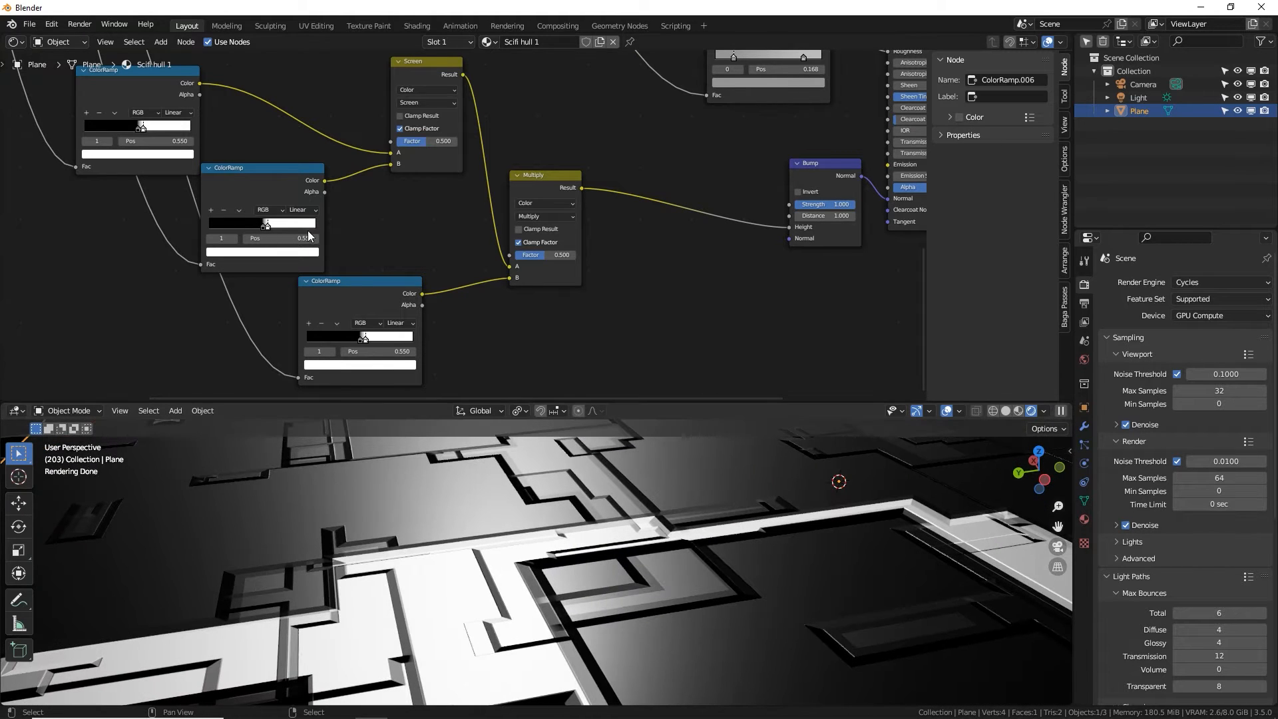
{"action": "scroll", "coordinate": [286, 217], "scroll_direction": "down", "scroll_amount": 2}
{"action": "middle_click_drag", "start_coordinate": [127, 141], "coordinate": [327, 235]}
{"action": "scroll", "coordinate": [327, 235], "scroll_direction": "up", "scroll_amount": 8}
{"action": "scroll", "coordinate": [327, 235], "scroll_direction": "up", "scroll_amount": 2}
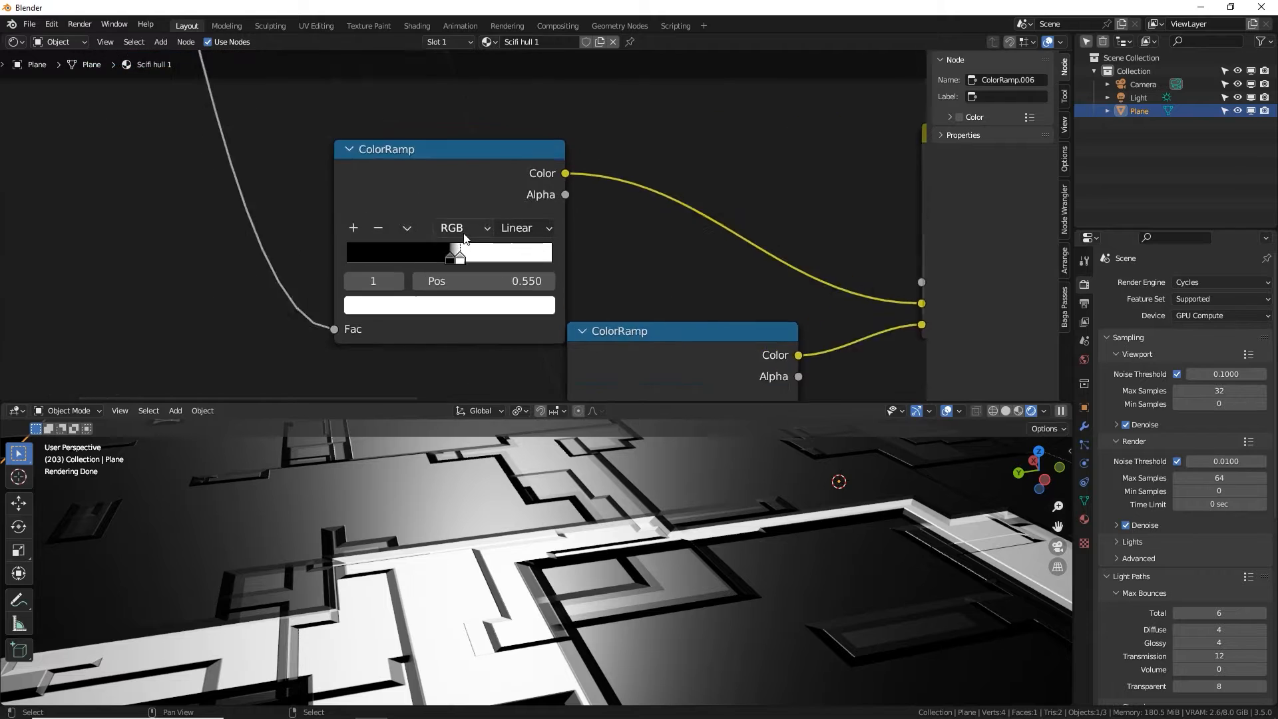
{"action": "double_click", "coordinate": [531, 299]}
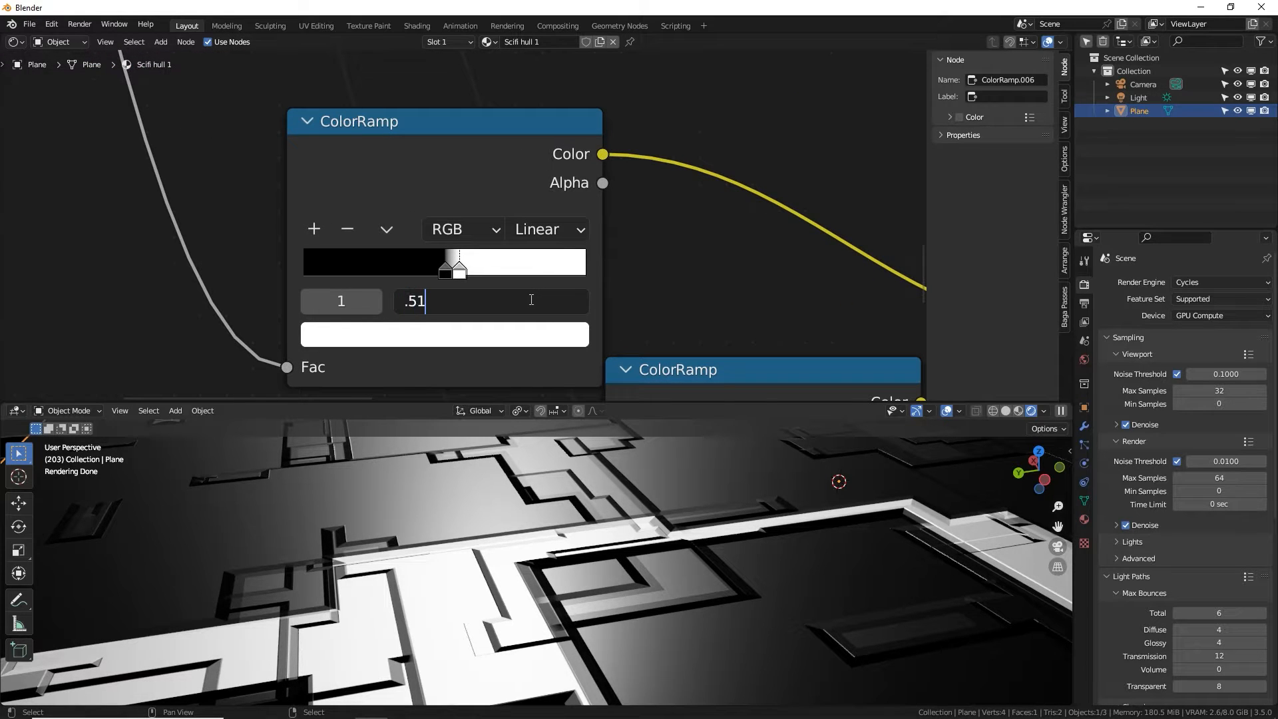
{"action": "key", "text": "Return"}
Set the white stop position of the second bump ColorRamp to 0.52.
{"action": "middle_click_drag", "start_coordinate": [528, 213], "coordinate": [375, 97]}
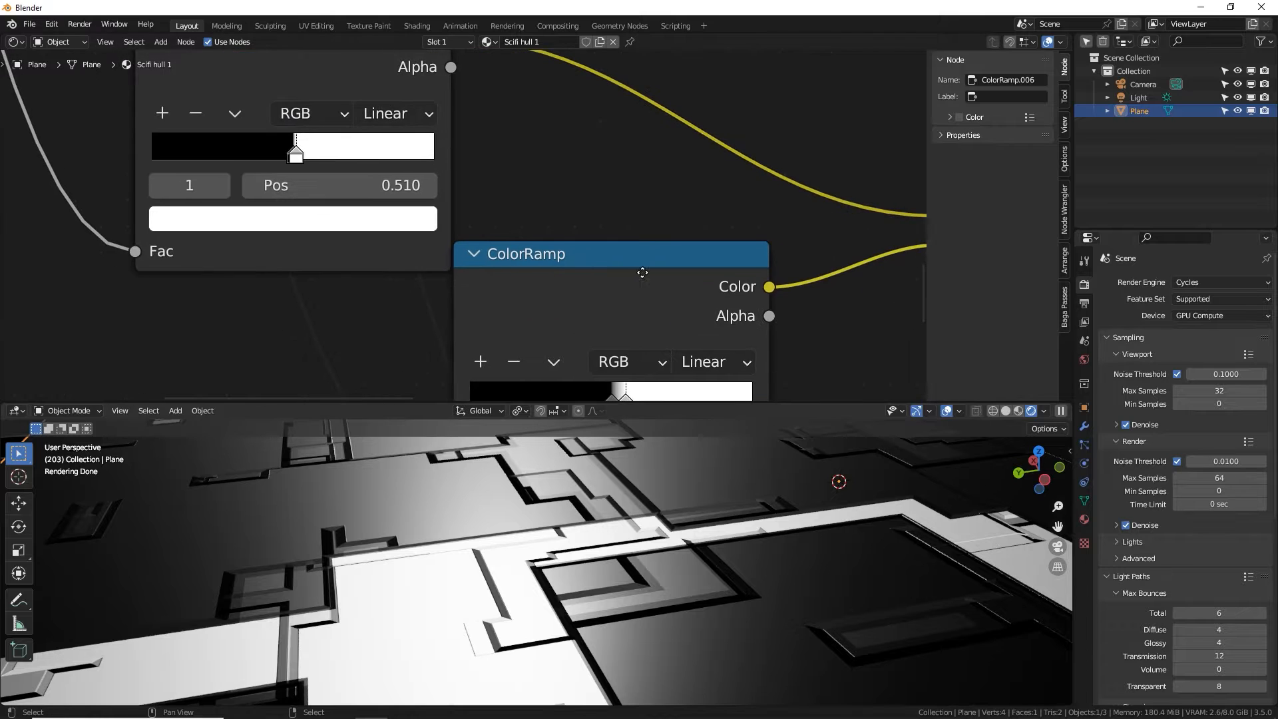
{"action": "middle_click_drag", "start_coordinate": [642, 273], "coordinate": [506, 168]}
{"action": "double_click", "coordinate": [566, 326]}
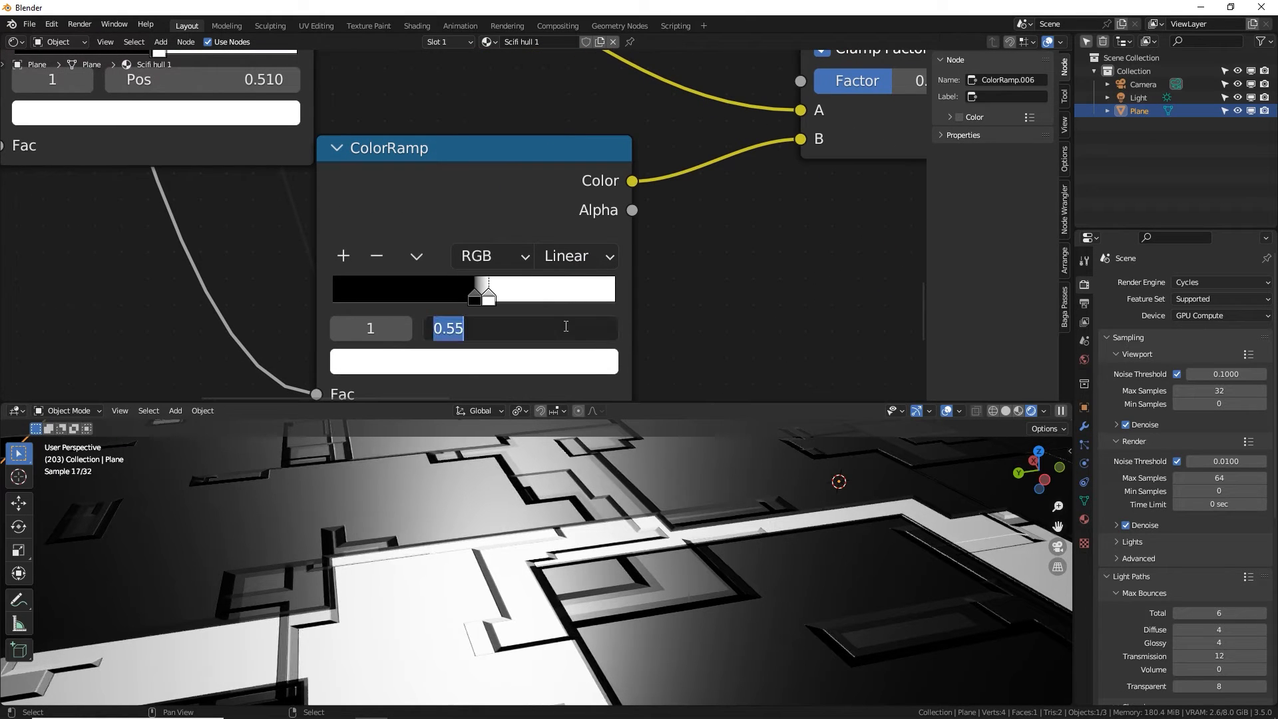
{"action": "type", "text": ".52"}
{"action": "key", "text": "Return"}
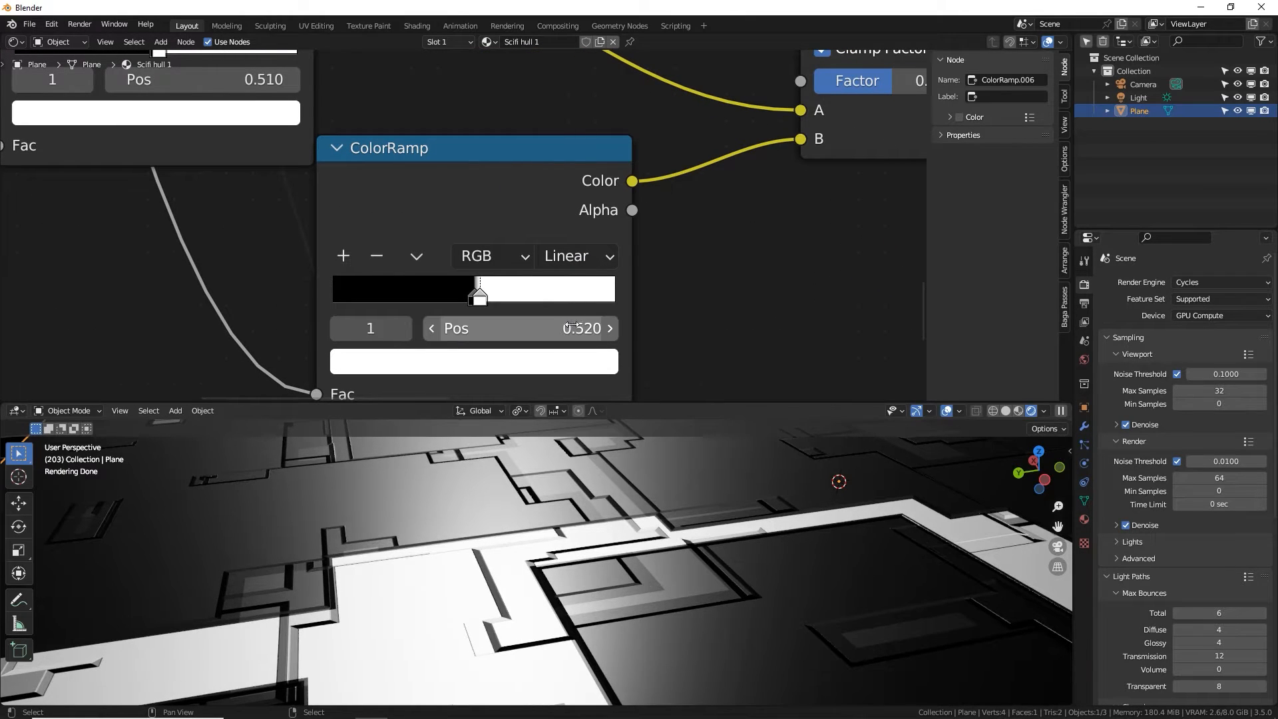
Set the white stop position of the third bump ColorRamp to 0.52.
{"action": "mouse_move", "coordinate": [646, 332]}
{"action": "middle_mouse_down"}
{"action": "mouse_move", "coordinate": [521, 141]}
{"action": "mouse_move", "coordinate": [549, 213]}
{"action": "middle_mouse_up"}
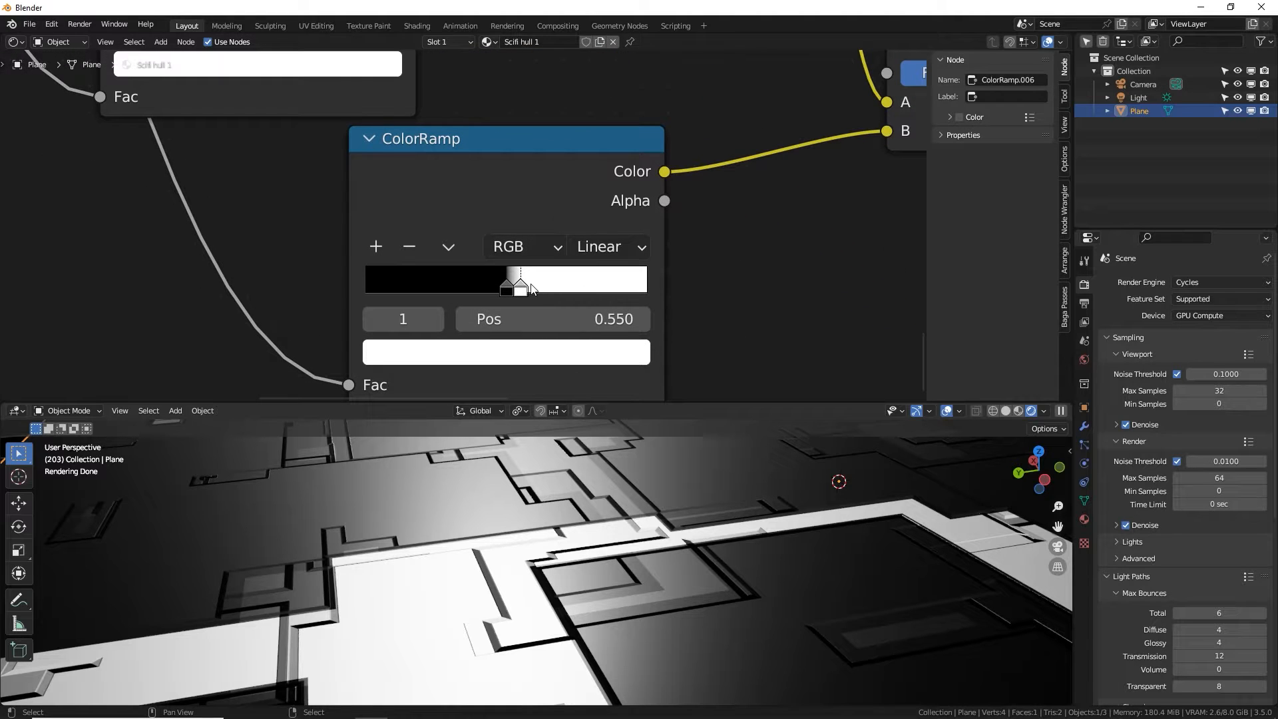
{"action": "double_click", "coordinate": [567, 320]}
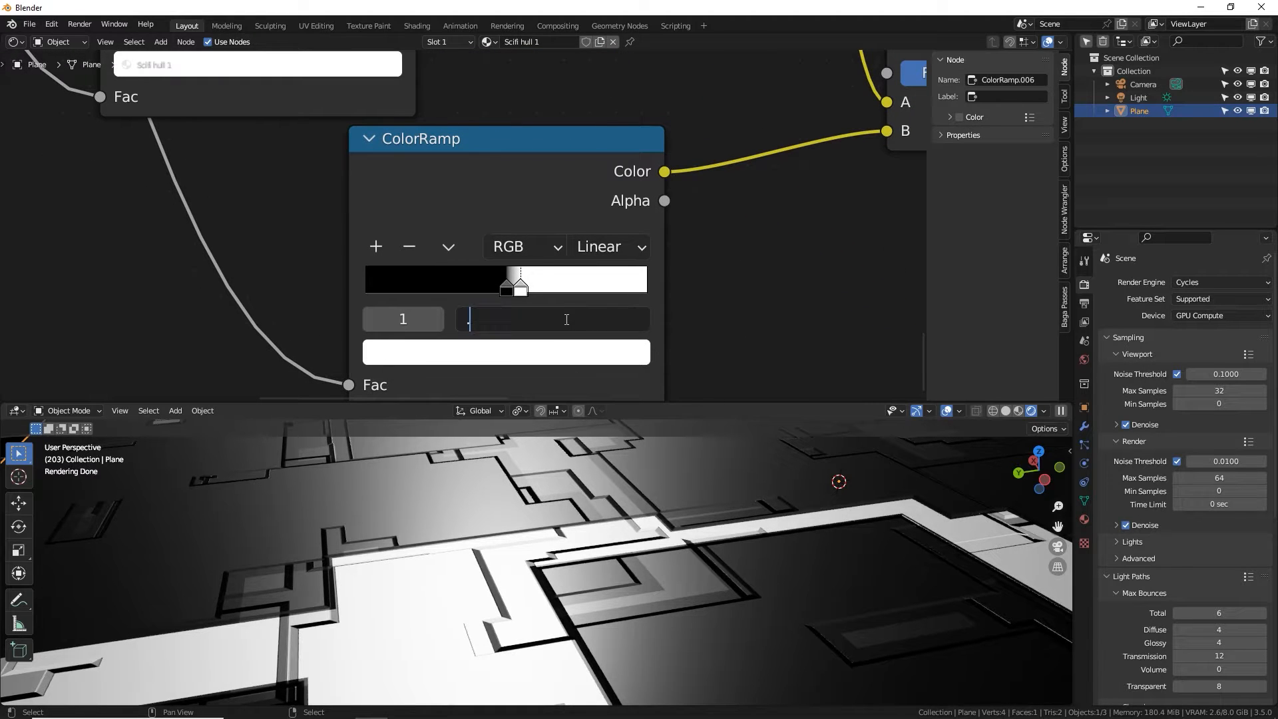
{"action": "type", "text": ".52"}
{"action": "key", "text": "Return"}
Examine the tightened bevels across the whole hull plane from several angles and distances.
{"action": "mouse_move", "coordinate": [586, 492]}
{"action": "middle_mouse_down"}
{"action": "mouse_move", "coordinate": [679, 532]}
{"action": "mouse_move", "coordinate": [513, 498]}
{"action": "mouse_move", "coordinate": [534, 514]}
{"action": "mouse_move", "coordinate": [597, 514]}
{"action": "middle_mouse_up"}
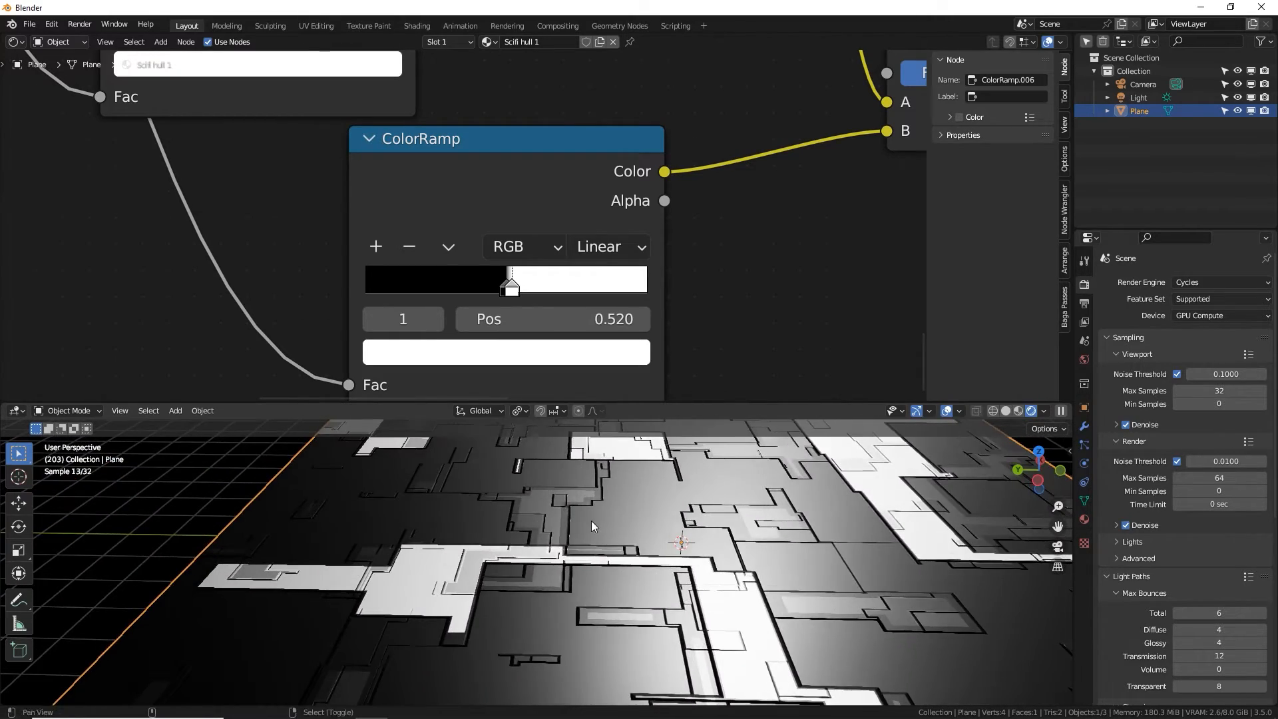
{"action": "mouse_move", "coordinate": [452, 504]}
{"action": "middle_mouse_down"}
{"action": "mouse_move", "coordinate": [481, 498]}
{"action": "mouse_move", "coordinate": [458, 524]}
{"action": "middle_mouse_up"}
{"action": "scroll", "coordinate": [451, 524], "scroll_direction": "down", "scroll_amount": 3}
{"action": "scroll", "coordinate": [459, 527], "scroll_direction": "up", "scroll_amount": 2}
{"action": "scroll", "coordinate": [468, 533], "scroll_direction": "down", "scroll_amount": 3}
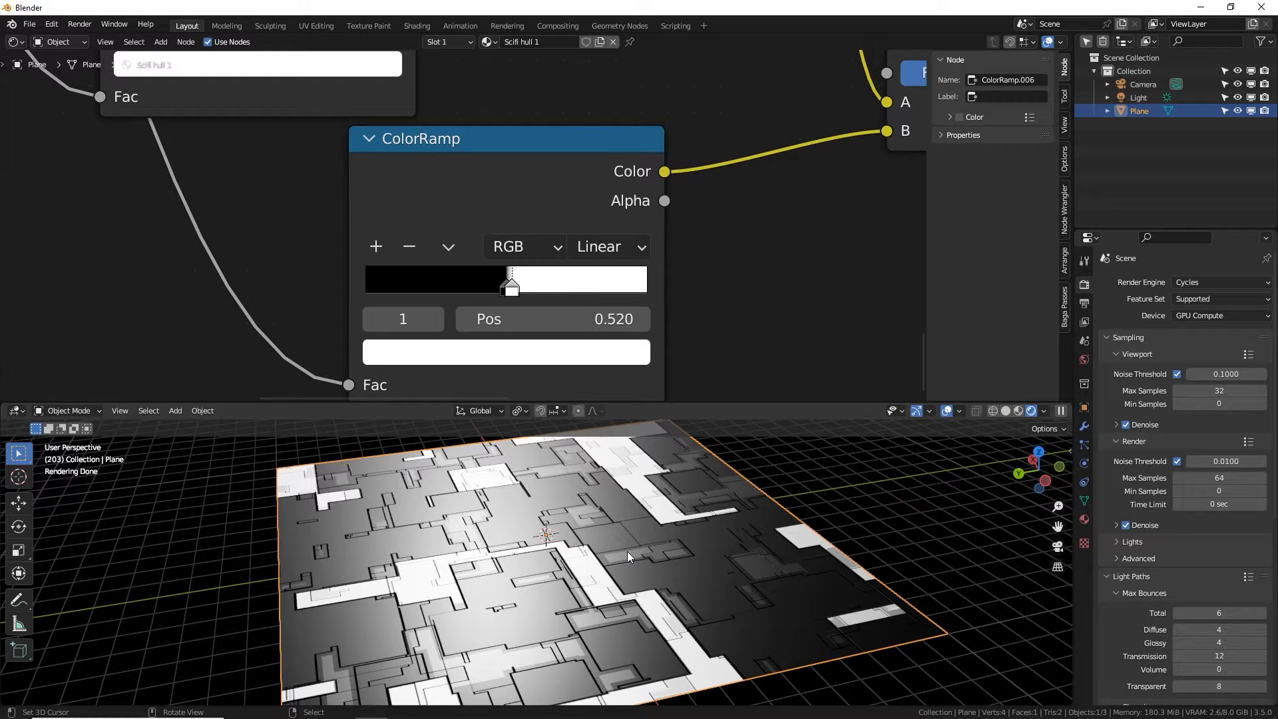
{"action": "middle_click_drag", "start_coordinate": [437, 557], "coordinate": [509, 541]}
{"action": "scroll", "coordinate": [501, 538], "scroll_direction": "up", "scroll_amount": 3}
{"action": "scroll", "coordinate": [508, 540], "scroll_direction": "down", "scroll_amount": 6}
{"action": "middle_click_drag", "start_coordinate": [593, 461], "coordinate": [612, 474]}
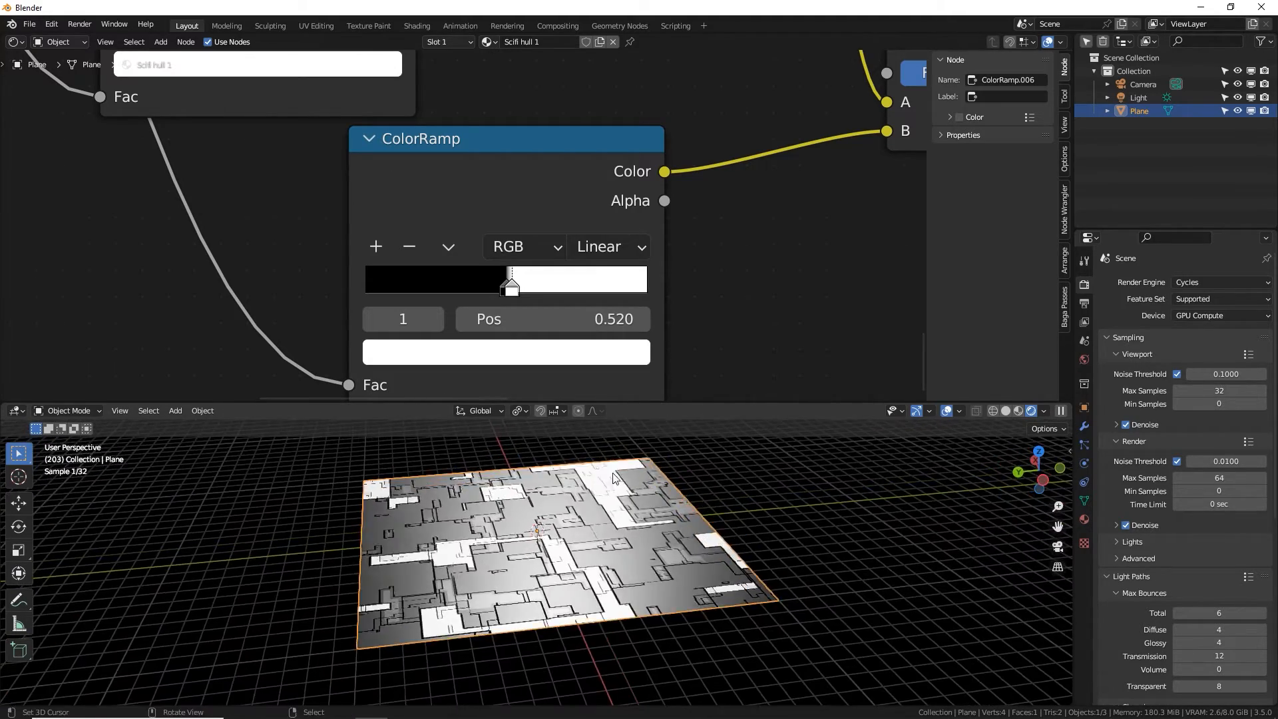
Move the Multiply node in the COLOR PANELS frame slightly closer to its Screen node.
{"action": "middle_click_drag", "start_coordinate": [593, 83], "coordinate": [462, 227]}
{"action": "scroll", "coordinate": [463, 227], "scroll_direction": "down", "scroll_amount": 3}
{"action": "middle_click_drag", "start_coordinate": [558, 53], "coordinate": [424, 252]}
{"action": "scroll", "coordinate": [454, 246], "scroll_direction": "down", "scroll_amount": 7}
{"action": "middle_click_drag", "start_coordinate": [491, 160], "coordinate": [637, 334]}
{"action": "left_click_drag", "start_coordinate": [491, 145], "coordinate": [479, 141]}
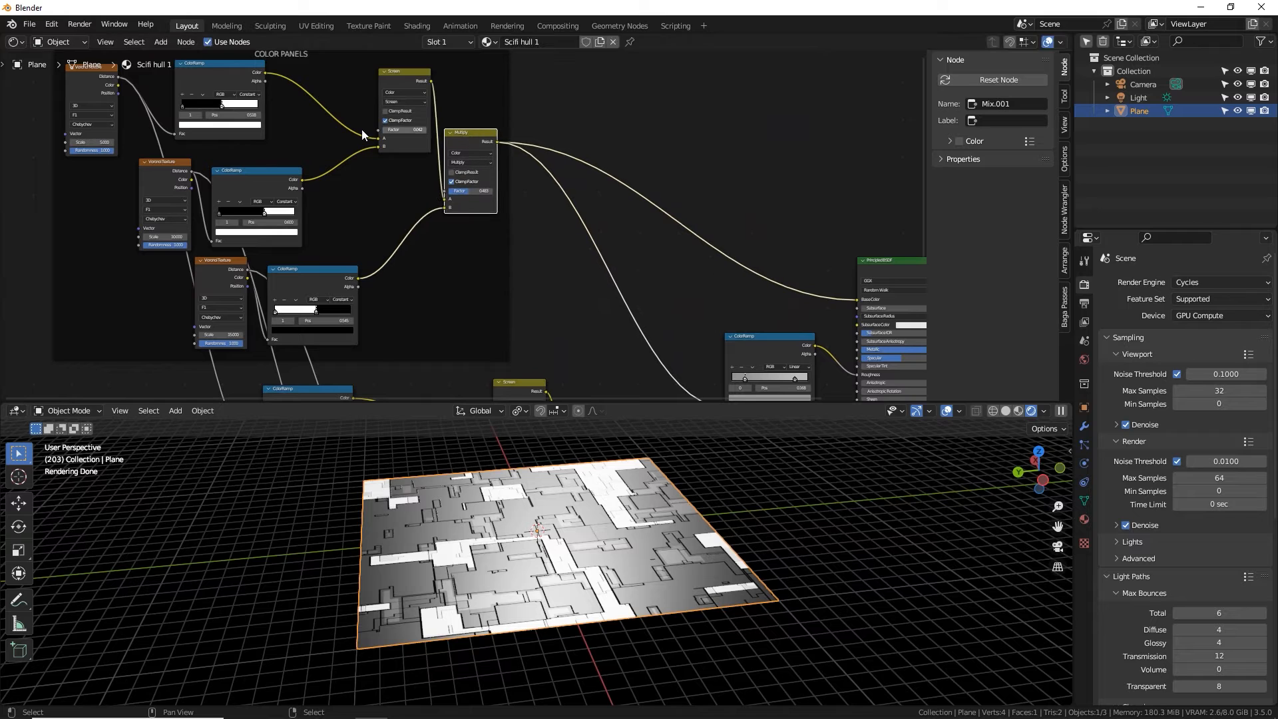
{"action": "middle_click_drag", "start_coordinate": [618, 306], "coordinate": [605, 283]}
Insert a ColorRamp between the color panels' Multiply node and the Principled BSDF's Base Color, and space it out from the Multiply node.
{"action": "key", "text": "shift+a"}
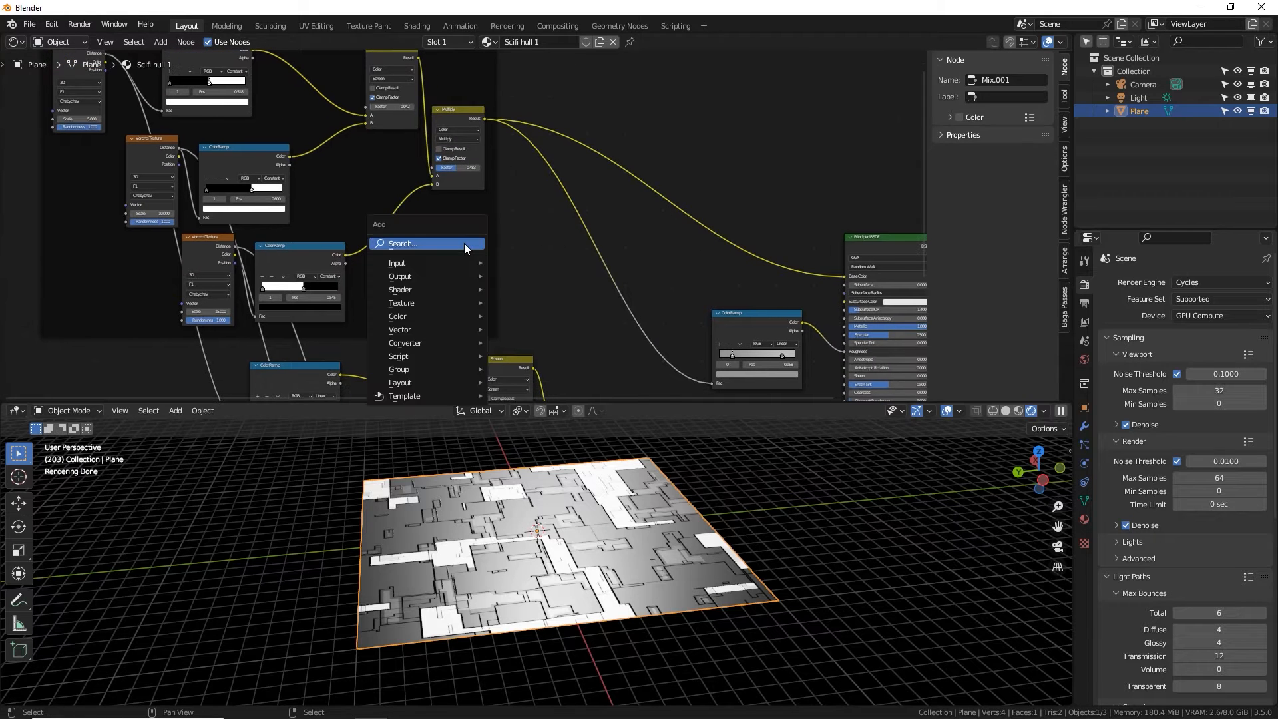
{"action": "left_click", "coordinate": [464, 242]}
{"action": "type", "text": "color ramp"}
{"action": "key", "text": "Return"}
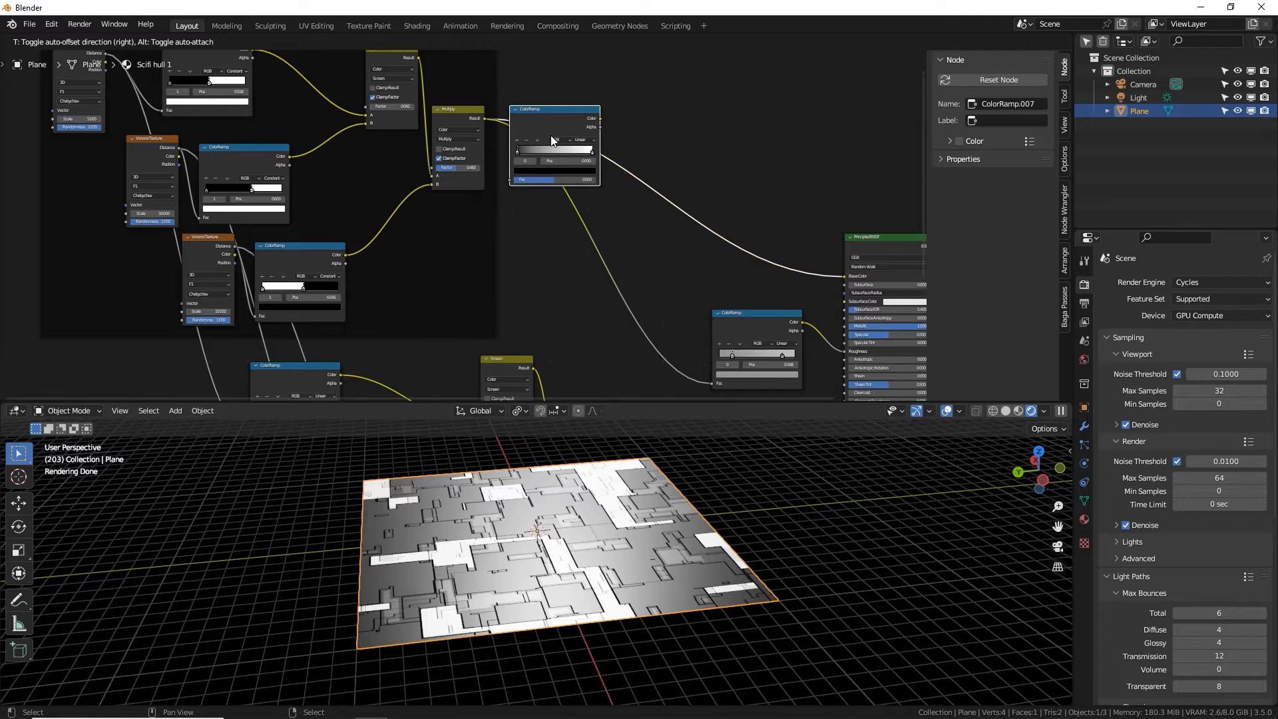
{"action": "left_click", "coordinate": [555, 126]}
{"action": "mouse_move", "coordinate": [573, 126]}
{"action": "left_mouse_down"}
{"action": "mouse_move", "coordinate": [510, 132]}
{"action": "mouse_move", "coordinate": [471, 102]}
{"action": "mouse_move", "coordinate": [576, 107]}
{"action": "left_mouse_up"}
{"action": "middle_click_drag", "start_coordinate": [546, 100], "coordinate": [478, 105]}
{"action": "left_click_drag", "start_coordinate": [494, 130], "coordinate": [559, 126]}
Darken the white stop of the new base color ColorRamp to a gray with value 0.067 and view the plane from above.
{"action": "scroll", "coordinate": [558, 126], "scroll_direction": "up", "scroll_amount": 7}
{"action": "middle_click_drag", "start_coordinate": [560, 126], "coordinate": [449, 226]}
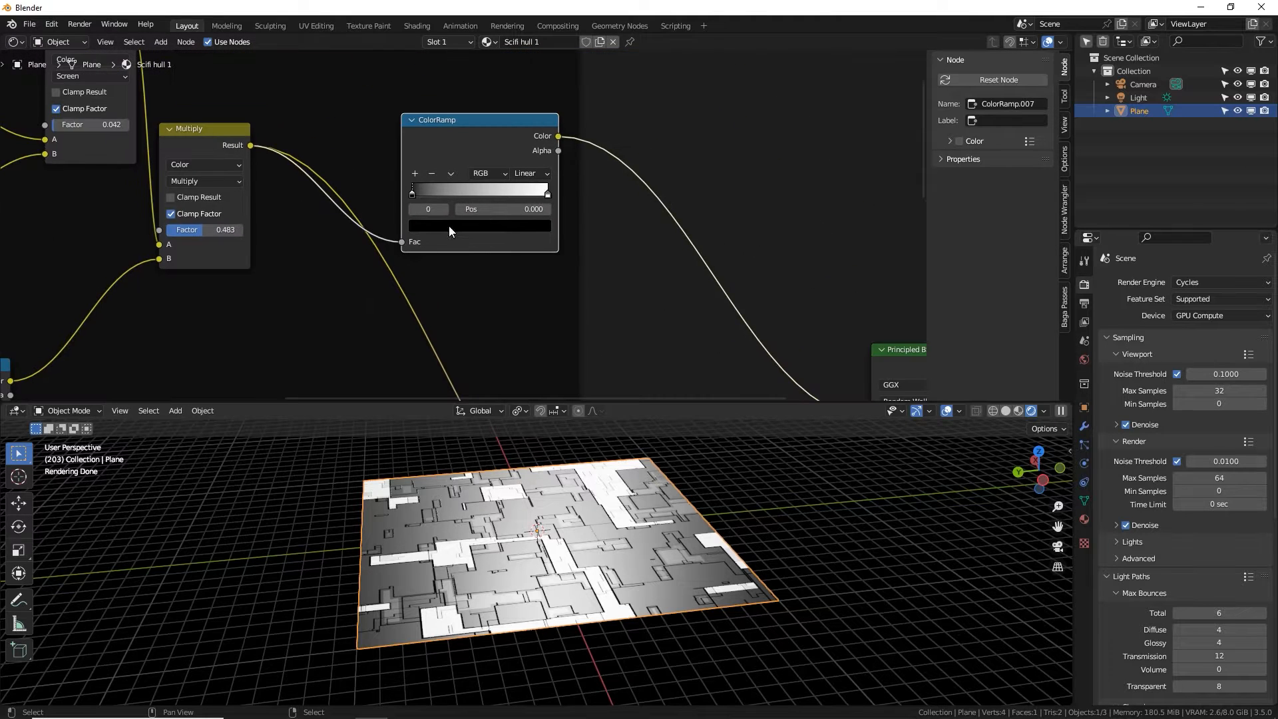
{"action": "scroll", "coordinate": [450, 225], "scroll_direction": "up", "scroll_amount": 2}
{"action": "scroll", "coordinate": [553, 185], "scroll_direction": "up", "scroll_amount": 1}
{"action": "left_click", "coordinate": [571, 178]}
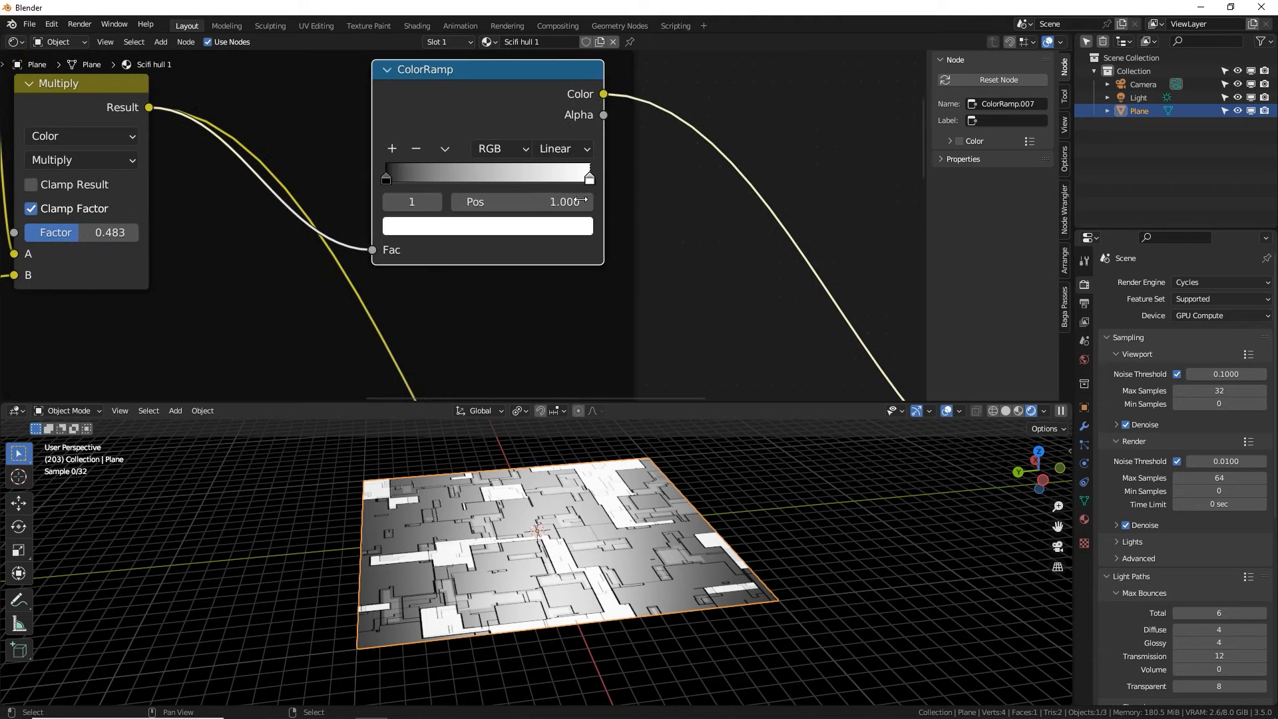
{"action": "double_click", "coordinate": [571, 178]}
{"action": "left_click", "coordinate": [488, 227]}
{"action": "left_click_drag", "start_coordinate": [548, 257], "coordinate": [549, 348]}
{"action": "middle_click_drag", "start_coordinate": [631, 527], "coordinate": [630, 557]}
{"action": "middle_click_drag", "start_coordinate": [668, 570], "coordinate": [693, 582]}
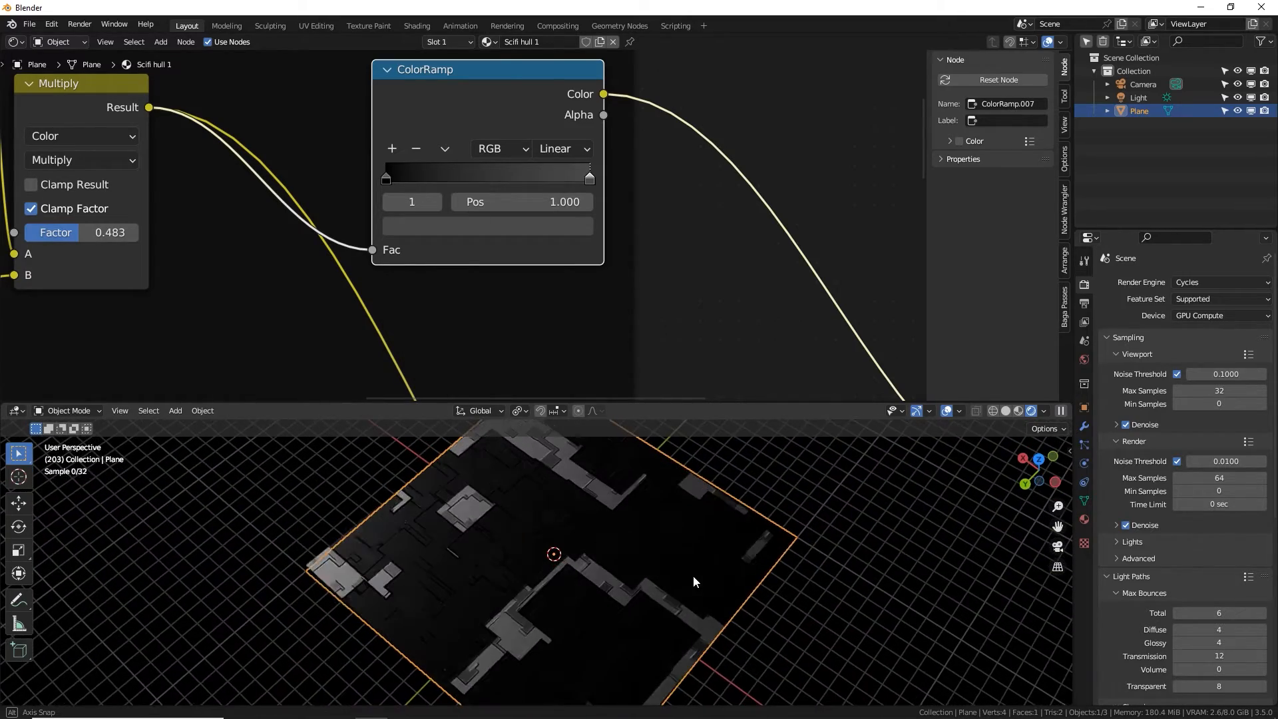
Fine-tune the brightness of the base color ColorRamp's light stop and set its black stop's color value to 0.012.
{"action": "mouse_move", "coordinate": [590, 179]}
{"action": "left_mouse_down"}
{"action": "mouse_move", "coordinate": [485, 180]}
{"action": "mouse_move", "coordinate": [589, 179]}
{"action": "left_mouse_up"}
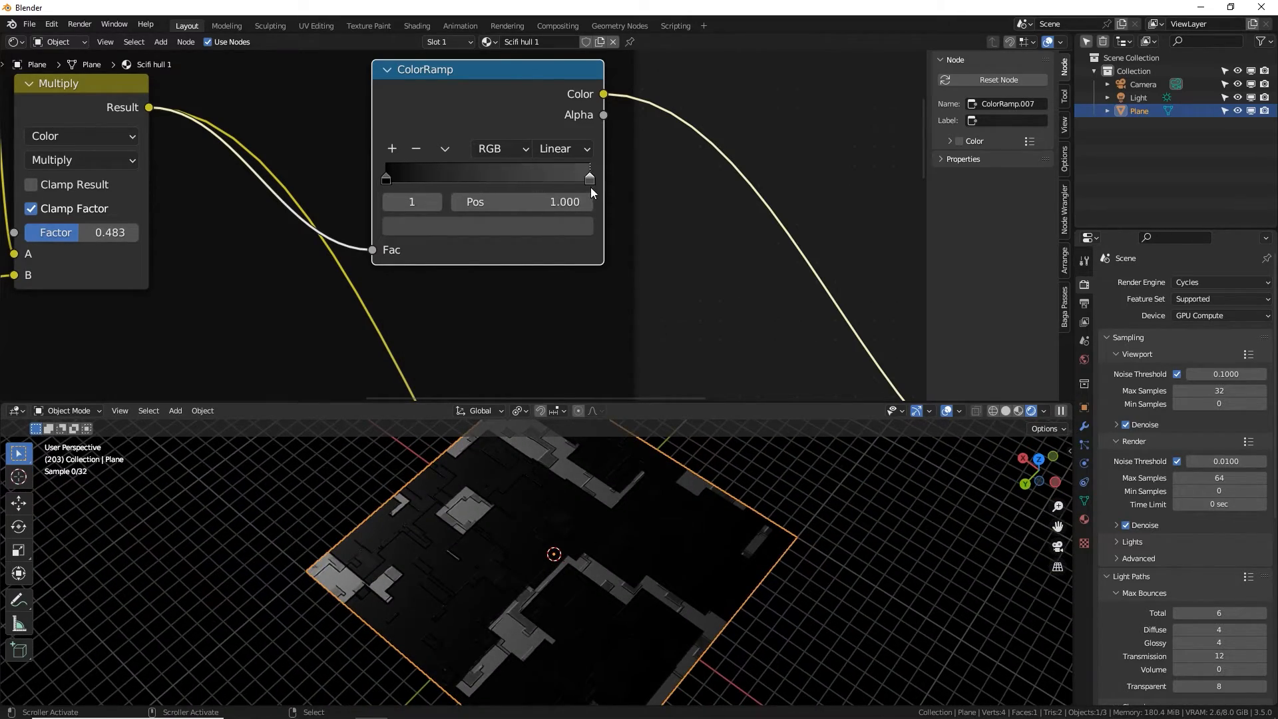
{"action": "left_click", "coordinate": [550, 228]}
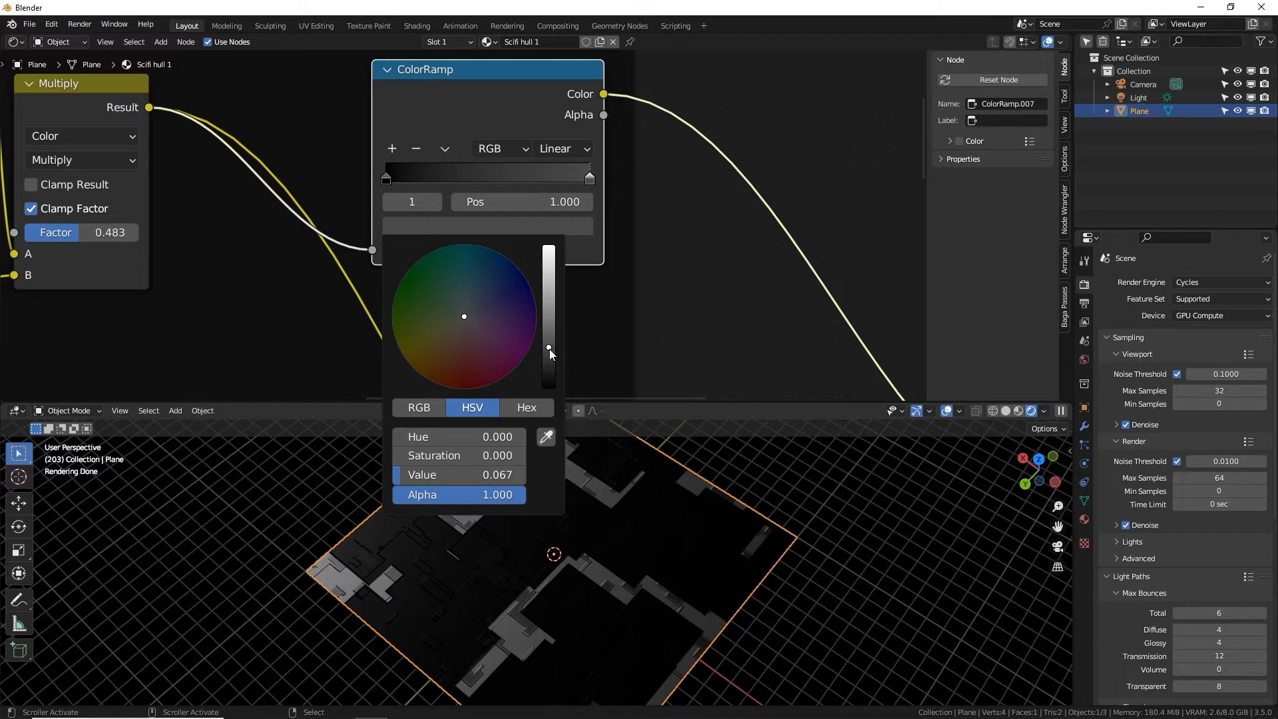
{"action": "left_click_drag", "start_coordinate": [549, 349], "coordinate": [549, 383]}
{"action": "left_click", "coordinate": [386, 175]}
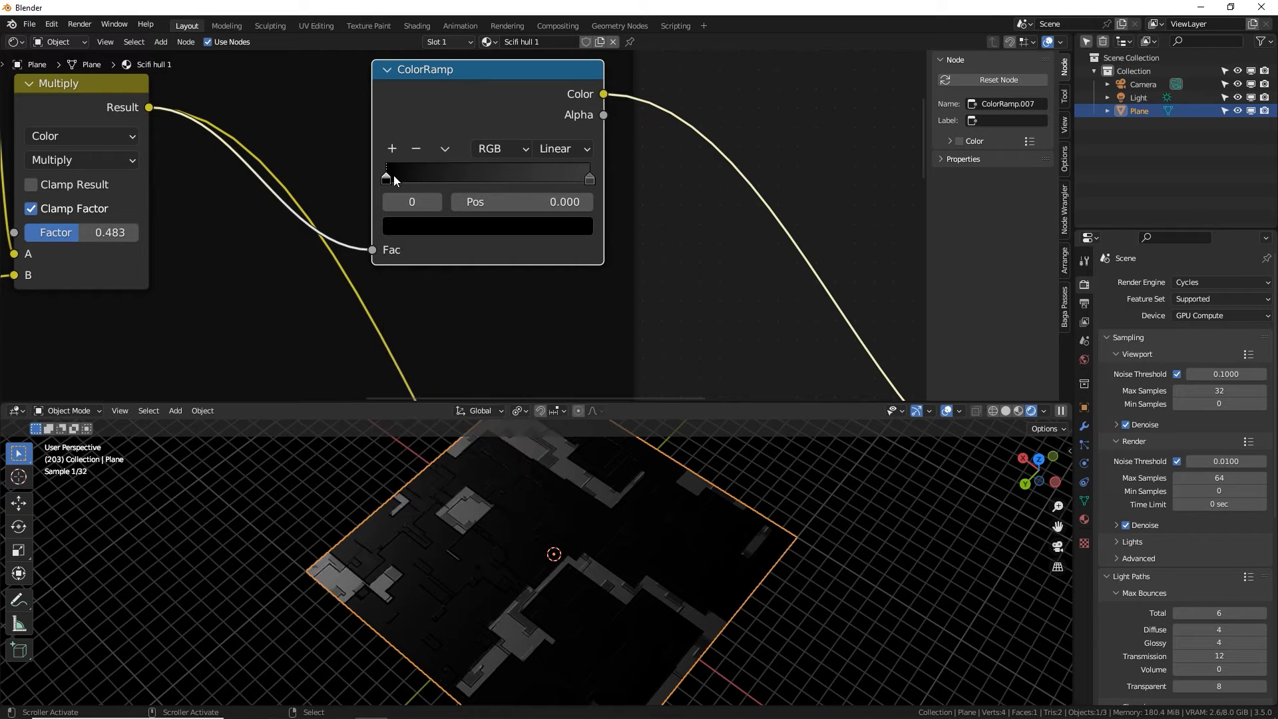
{"action": "left_click", "coordinate": [448, 228]}
{"action": "left_click_drag", "start_coordinate": [548, 354], "coordinate": [548, 372]}
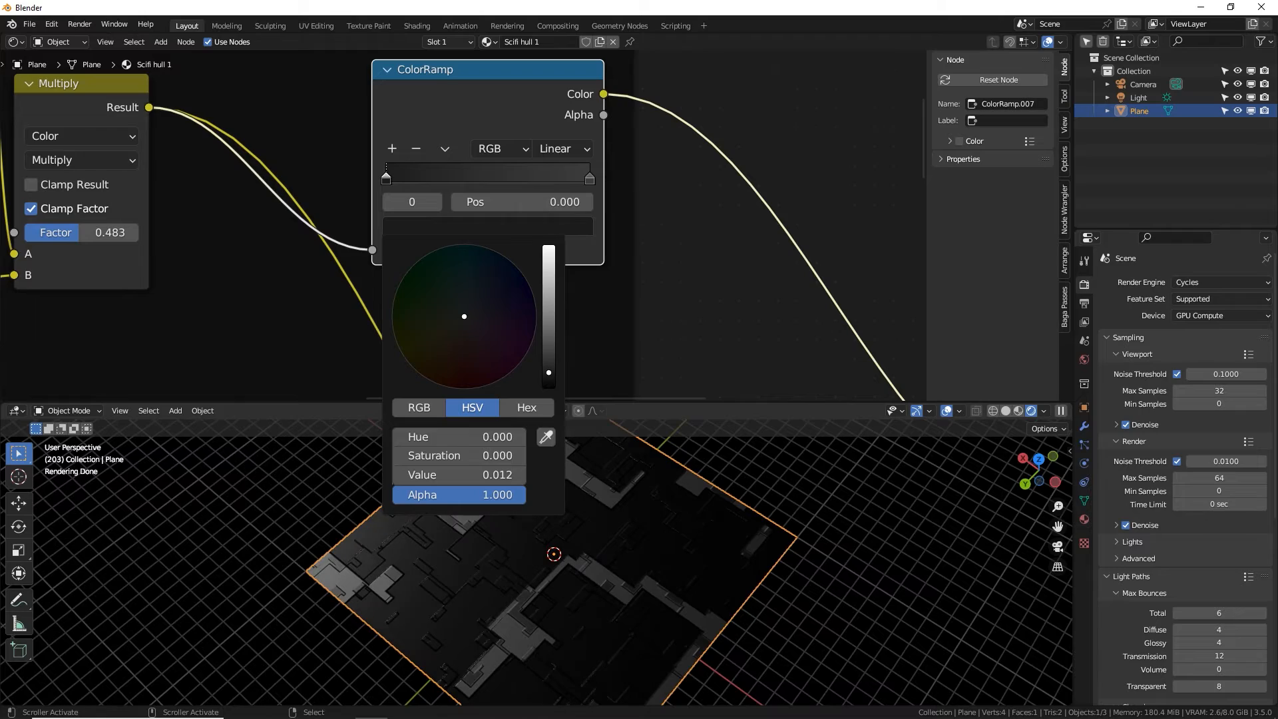
{"action": "middle_click_drag", "start_coordinate": [666, 479], "coordinate": [612, 557]}
Frame the three bump ColorRamps with their Screen and Multiply nodes and label the frame BUMP RAMPS.
{"action": "scroll", "coordinate": [648, 574], "scroll_direction": "down", "scroll_amount": 2}
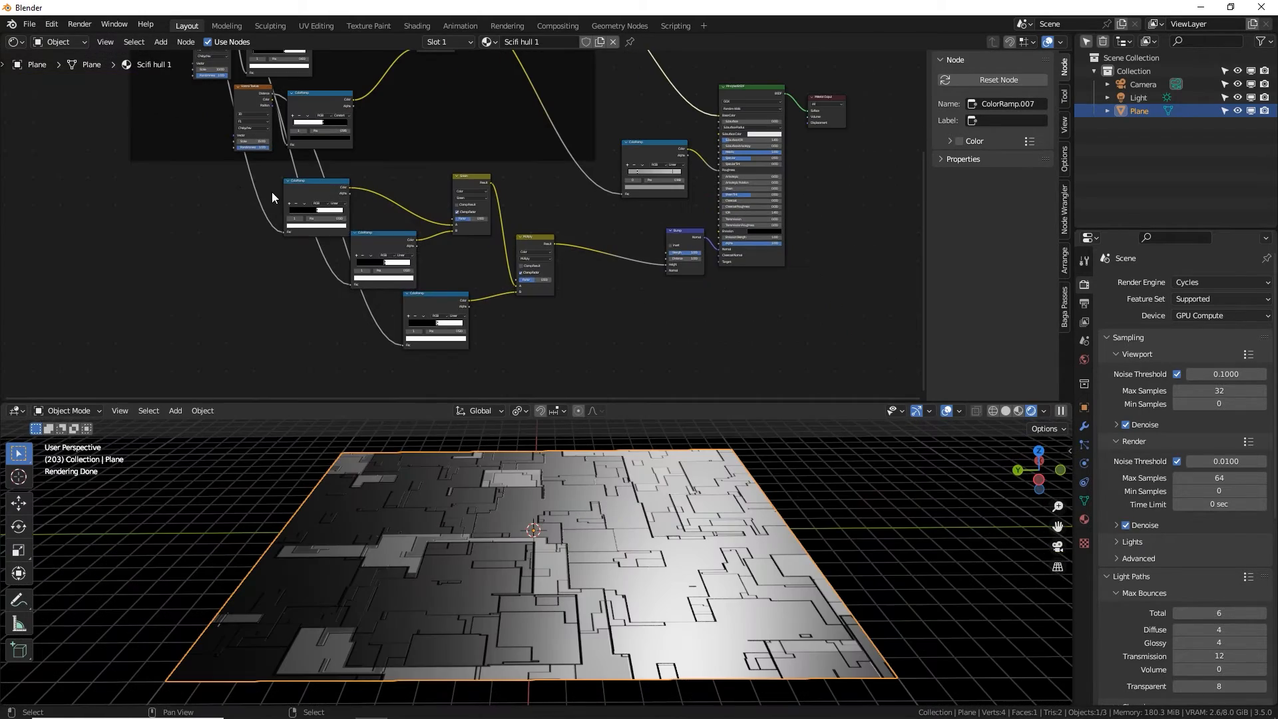
{"action": "left_click_drag", "start_coordinate": [245, 188], "coordinate": [571, 355]}
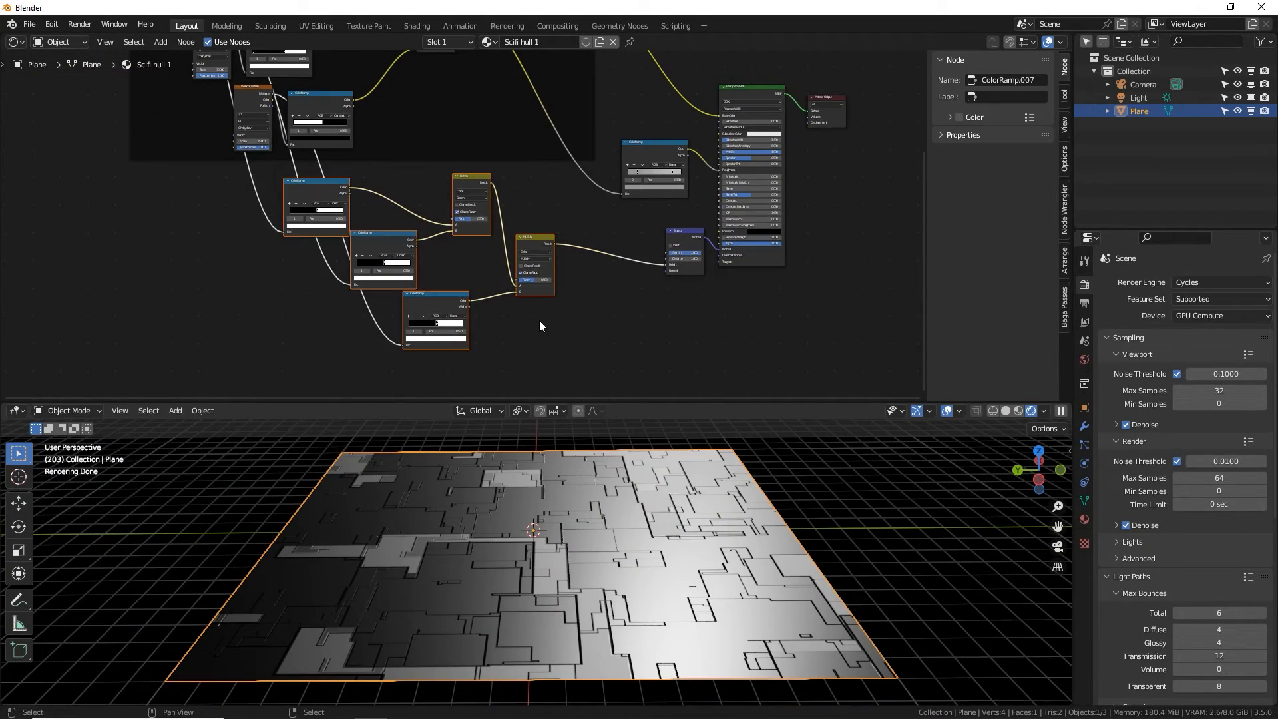
{"action": "key", "text": "ctrl+j"}
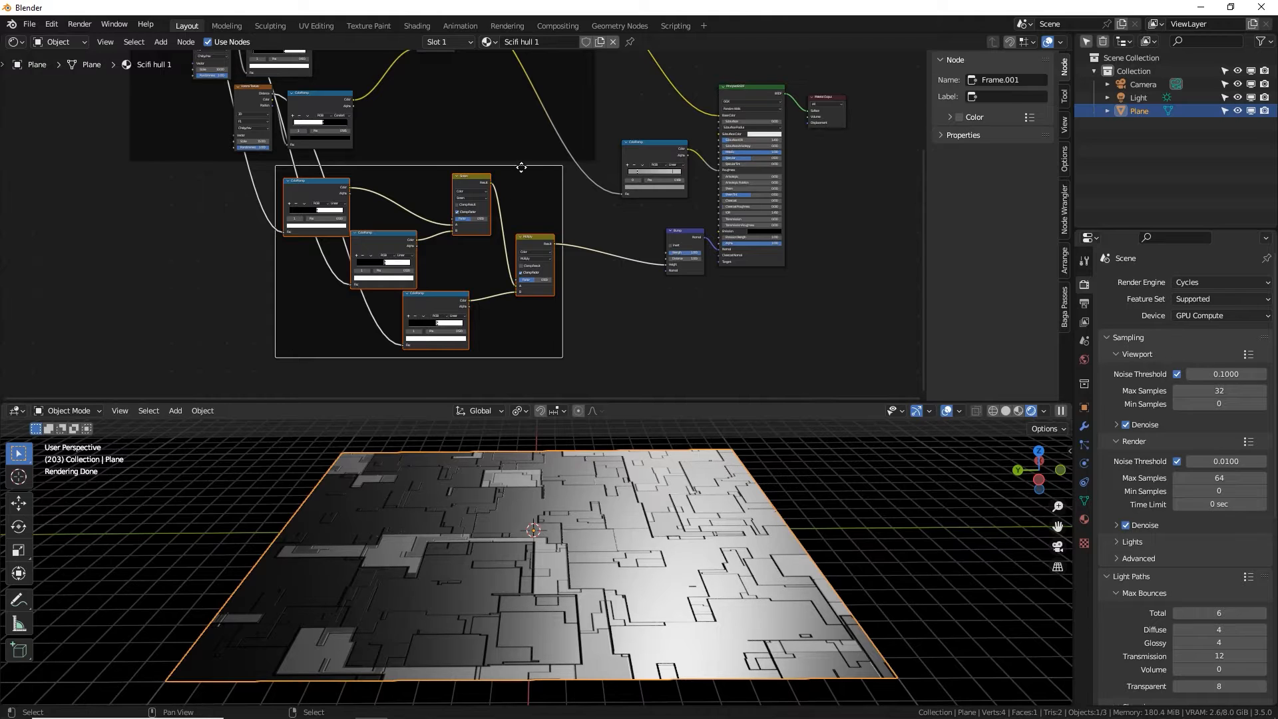
{"action": "left_click", "coordinate": [521, 167]}
{"action": "key", "text": "F2"}
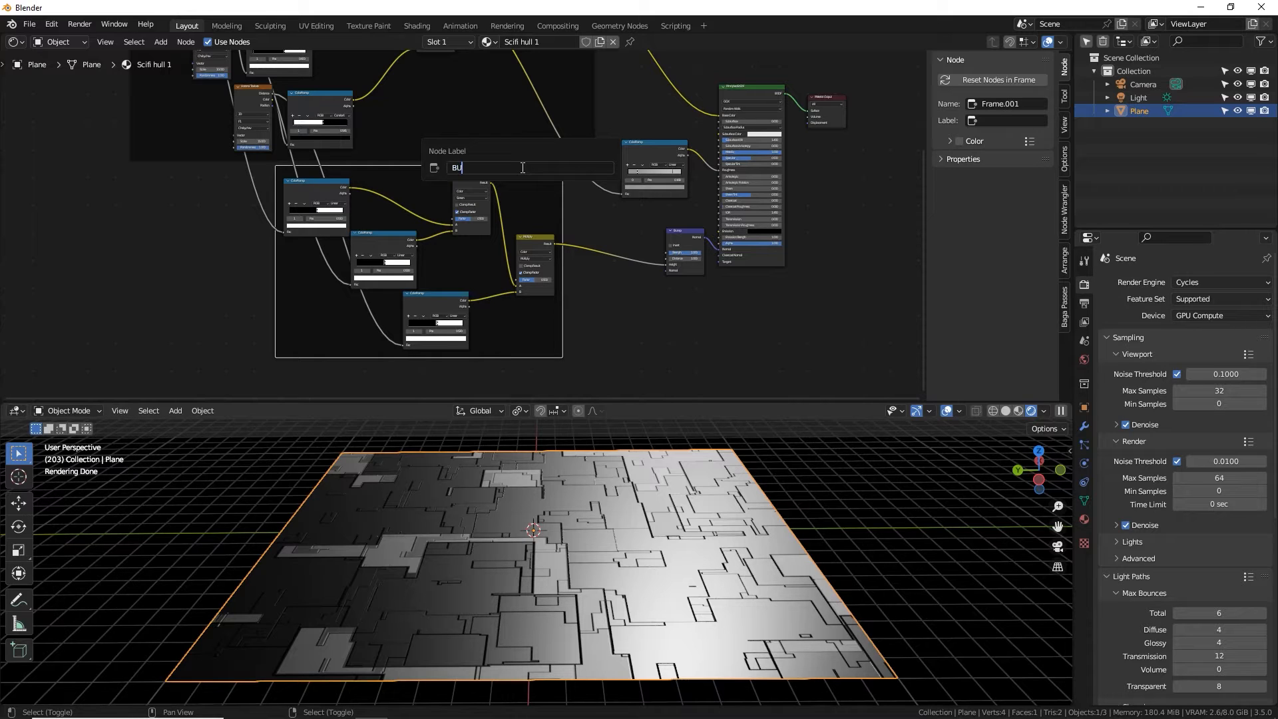
{"action": "type", "text": "BUMP A"}
{"action": "key", "text": "BackSpace"}
{"action": "type", "text": "RAMPS"}
{"action": "key", "text": "Return"}
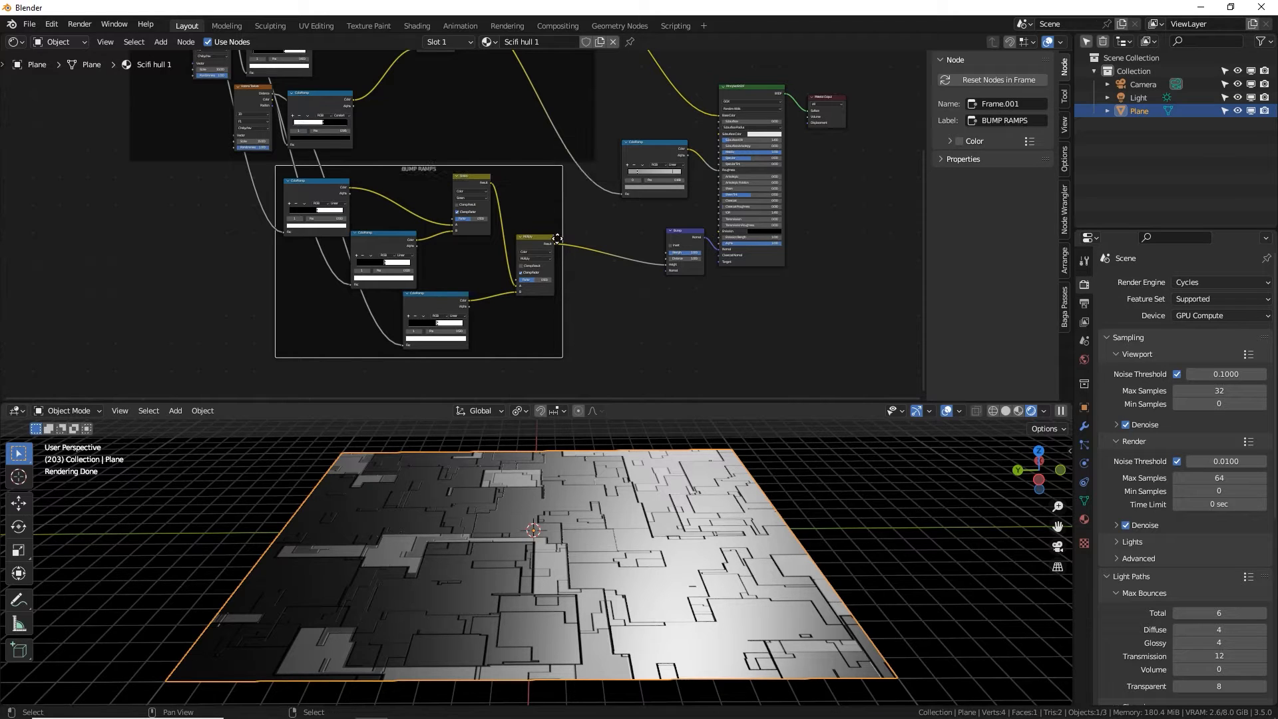
Move the BUMP RAMPS frame left, farther away from the Bump node.
{"action": "left_click", "coordinate": [566, 189]}
{"action": "left_click_drag", "start_coordinate": [553, 172], "coordinate": [414, 183]}
{"action": "middle_click_drag", "start_coordinate": [544, 310], "coordinate": [492, 247]}
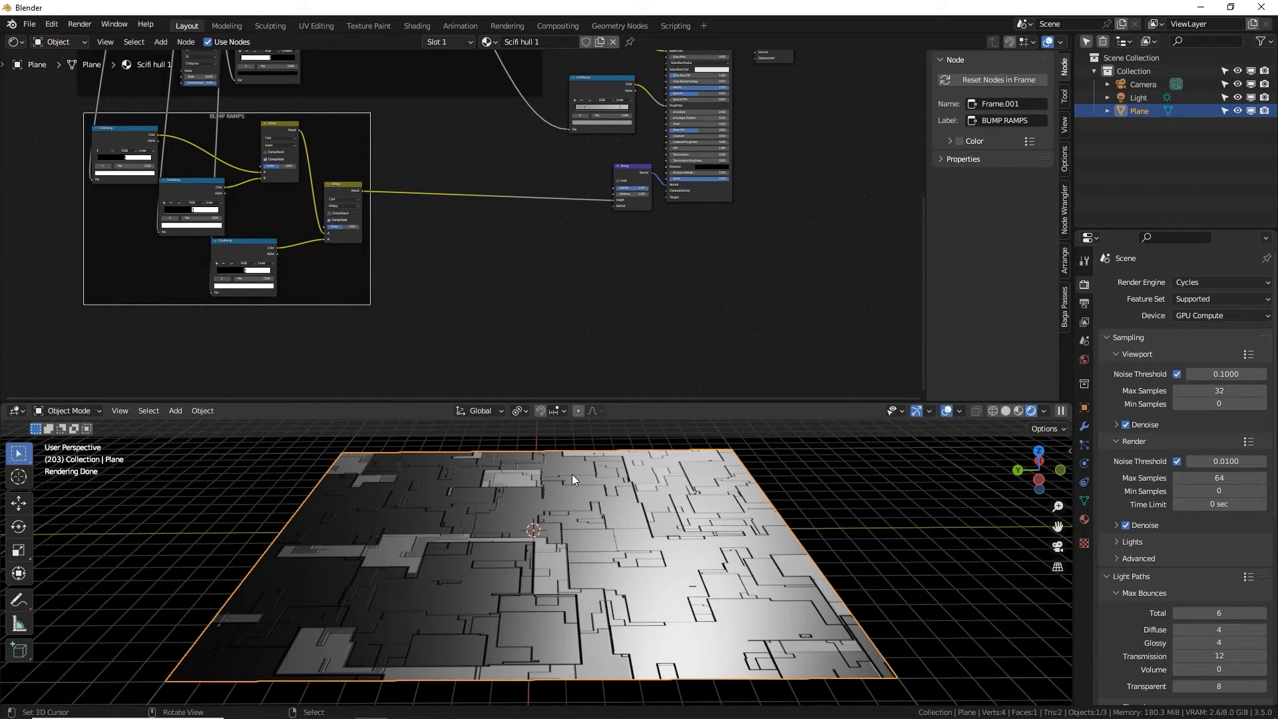
Enlarge the node editor slightly, view the hull plane from a steeper angle and deselect the frame.
{"action": "left_click_drag", "start_coordinate": [622, 403], "coordinate": [636, 414]}
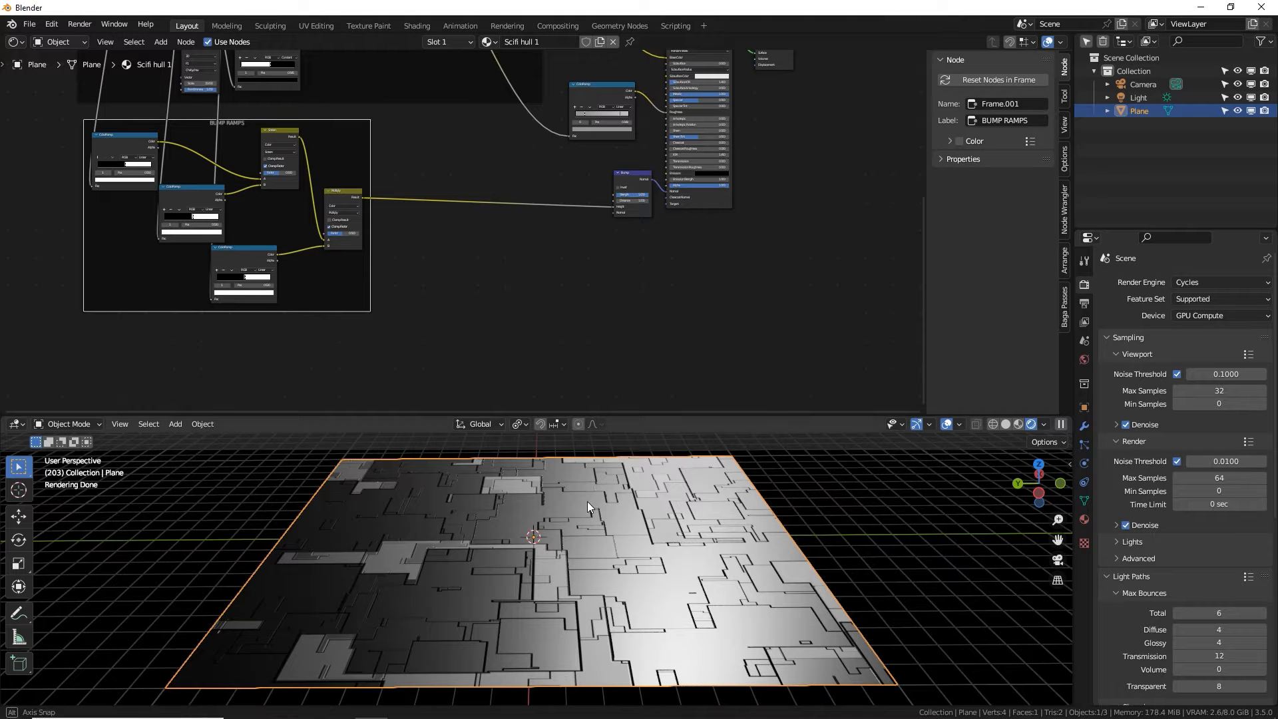
{"action": "middle_click_drag", "start_coordinate": [587, 502], "coordinate": [590, 516]}
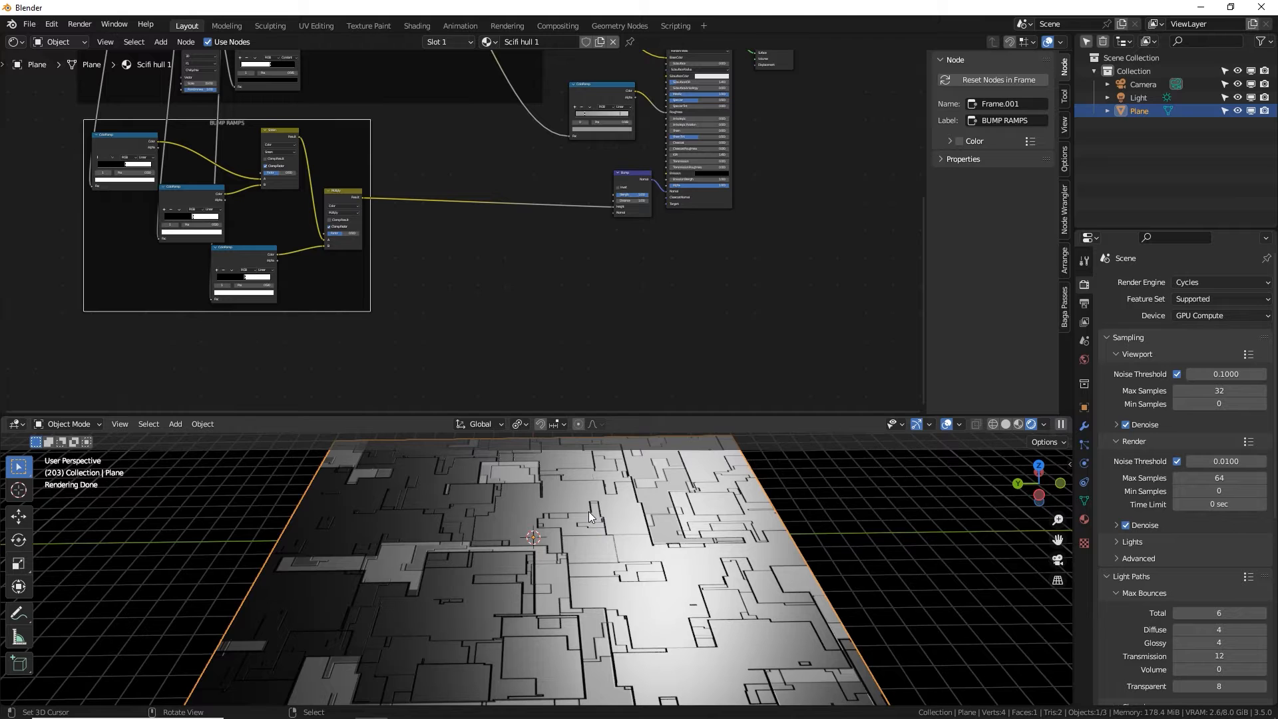
{"action": "middle_click_drag", "start_coordinate": [589, 516], "coordinate": [610, 516]}
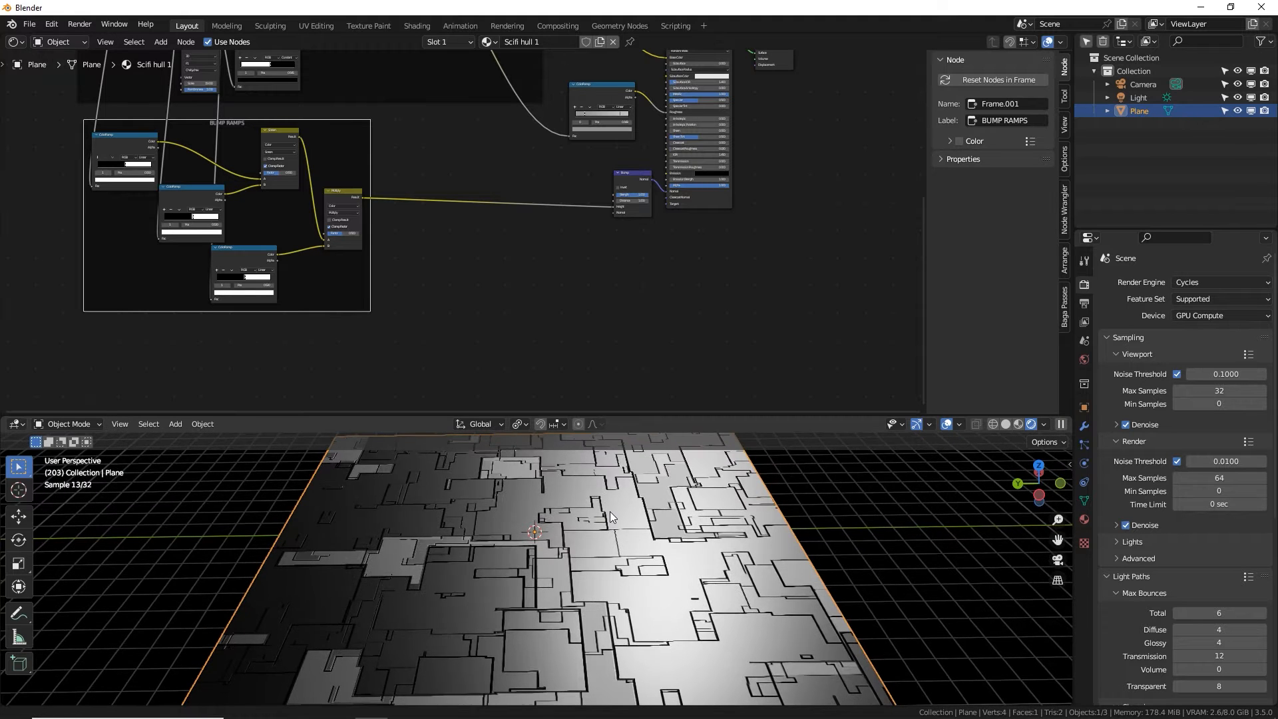
{"action": "left_click", "coordinate": [533, 316]}
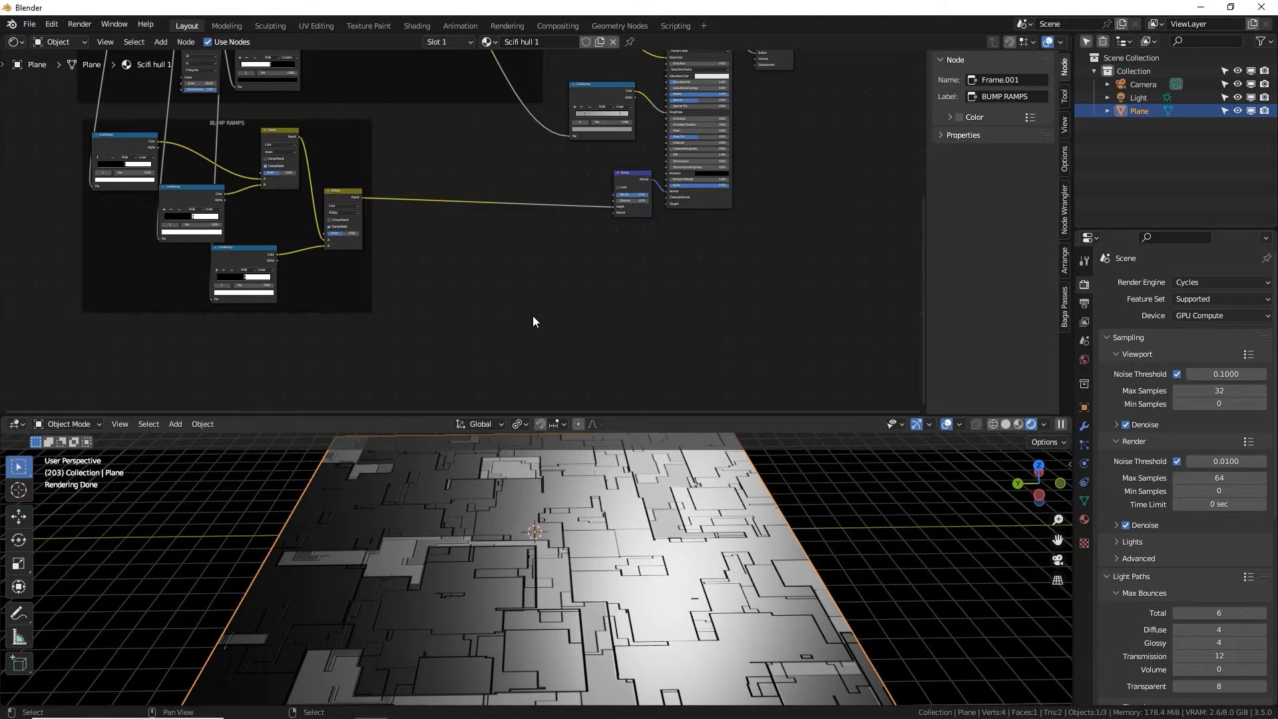
Move the Principled BSDF and Material Output nodes farther right to make room in the node tree.
{"action": "mouse_move", "coordinate": [706, 200]}
{"action": "left_mouse_down"}
{"action": "mouse_move", "coordinate": [745, 203]}
{"action": "mouse_move", "coordinate": [731, 202]}
{"action": "left_mouse_up"}
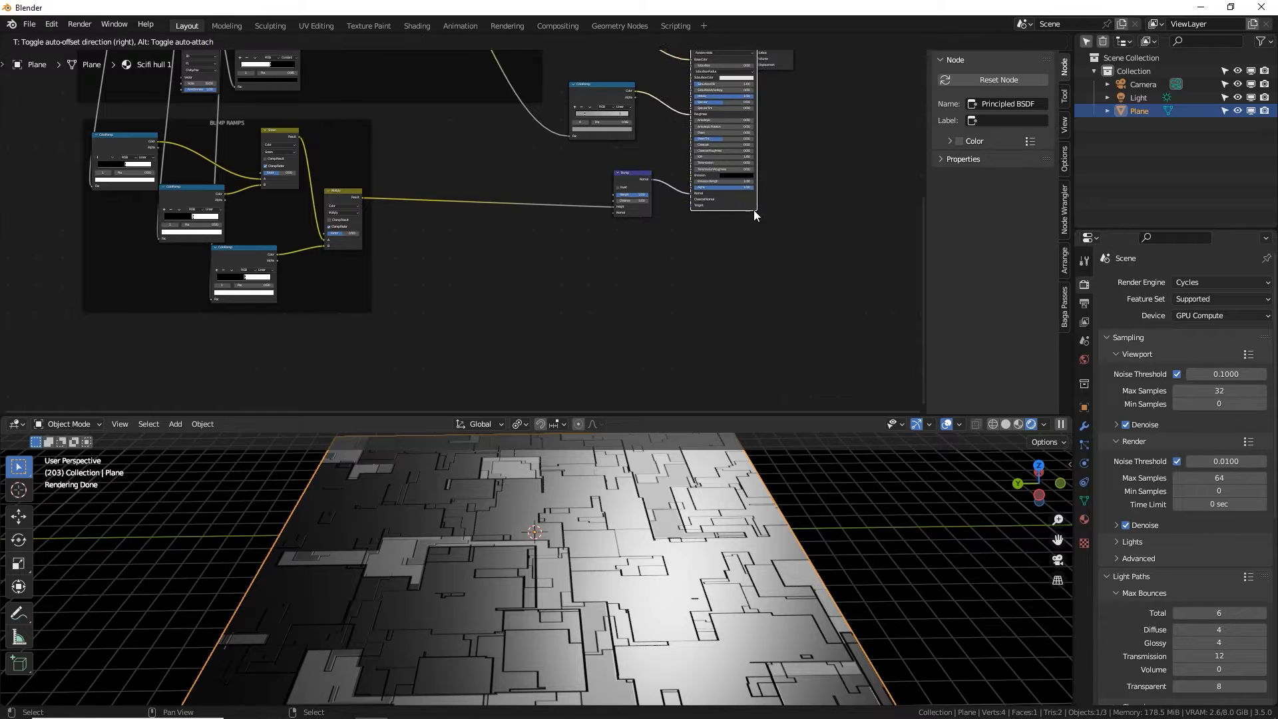
{"action": "middle_click_drag", "start_coordinate": [712, 264], "coordinate": [572, 373]}
{"action": "scroll", "coordinate": [572, 373], "scroll_direction": "up", "scroll_amount": 2}
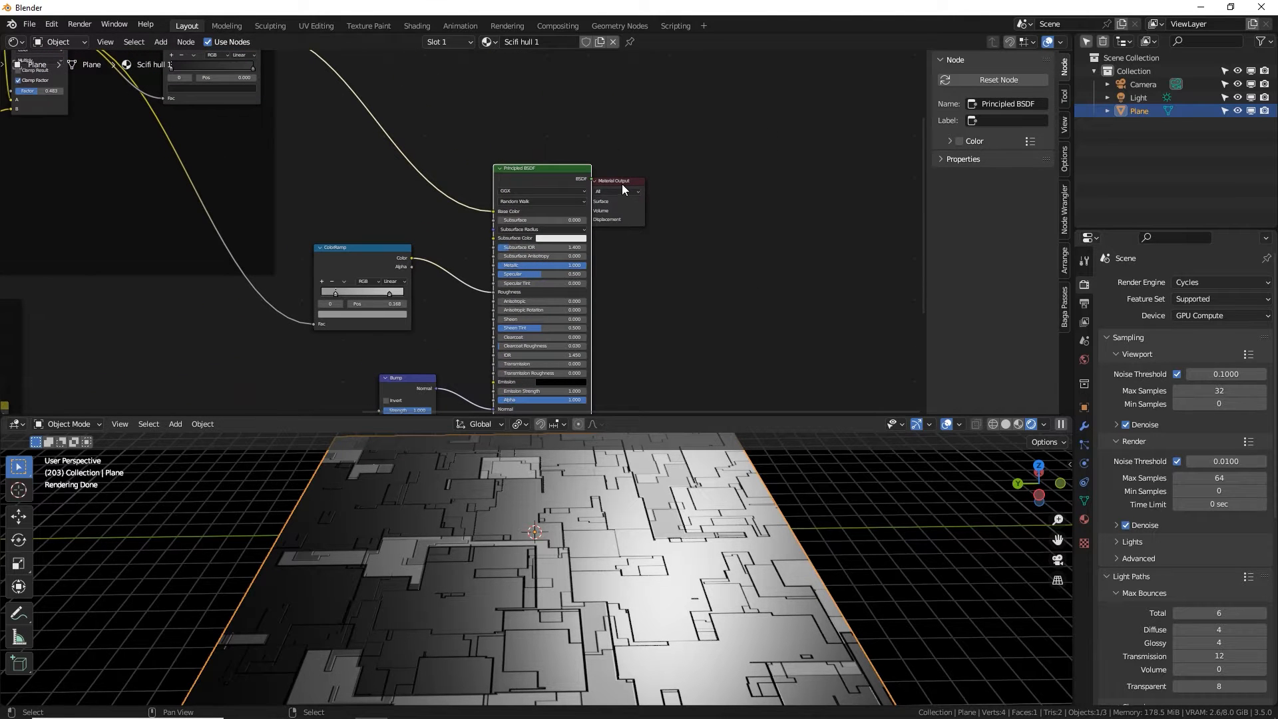
{"action": "left_click_drag", "start_coordinate": [622, 183], "coordinate": [921, 124]}
{"action": "middle_click_drag", "start_coordinate": [595, 237], "coordinate": [631, 190]}
{"action": "left_click_drag", "start_coordinate": [590, 133], "coordinate": [764, 90]}
{"action": "middle_click_drag", "start_coordinate": [618, 290], "coordinate": [662, 183]}
{"action": "middle_click_drag", "start_coordinate": [568, 302], "coordinate": [645, 196]}
{"action": "middle_click_drag", "start_coordinate": [563, 262], "coordinate": [573, 215]}
{"action": "left_click", "coordinate": [557, 242]}
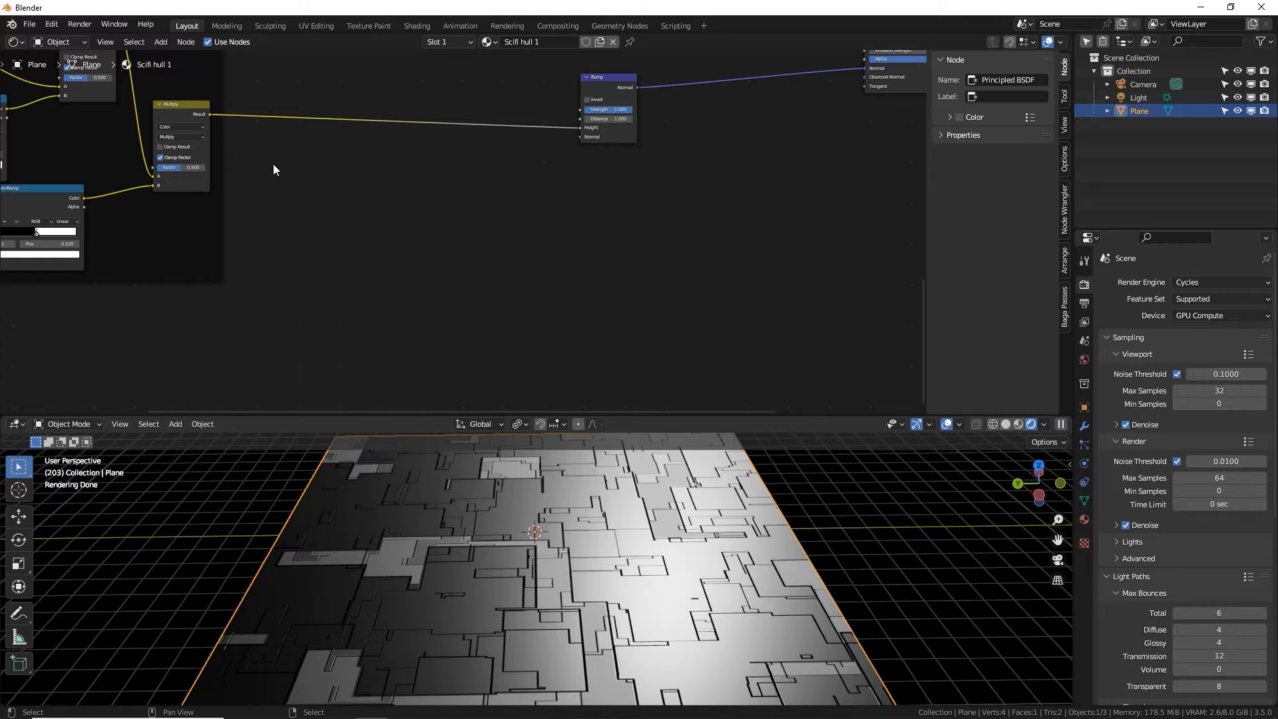
{"action": "middle_click_drag", "start_coordinate": [273, 163], "coordinate": [648, 384]}
{"action": "scroll", "coordinate": [459, 209], "scroll_direction": "down", "scroll_amount": 2}
{"action": "middle_click_drag", "start_coordinate": [347, 120], "coordinate": [374, 228]}
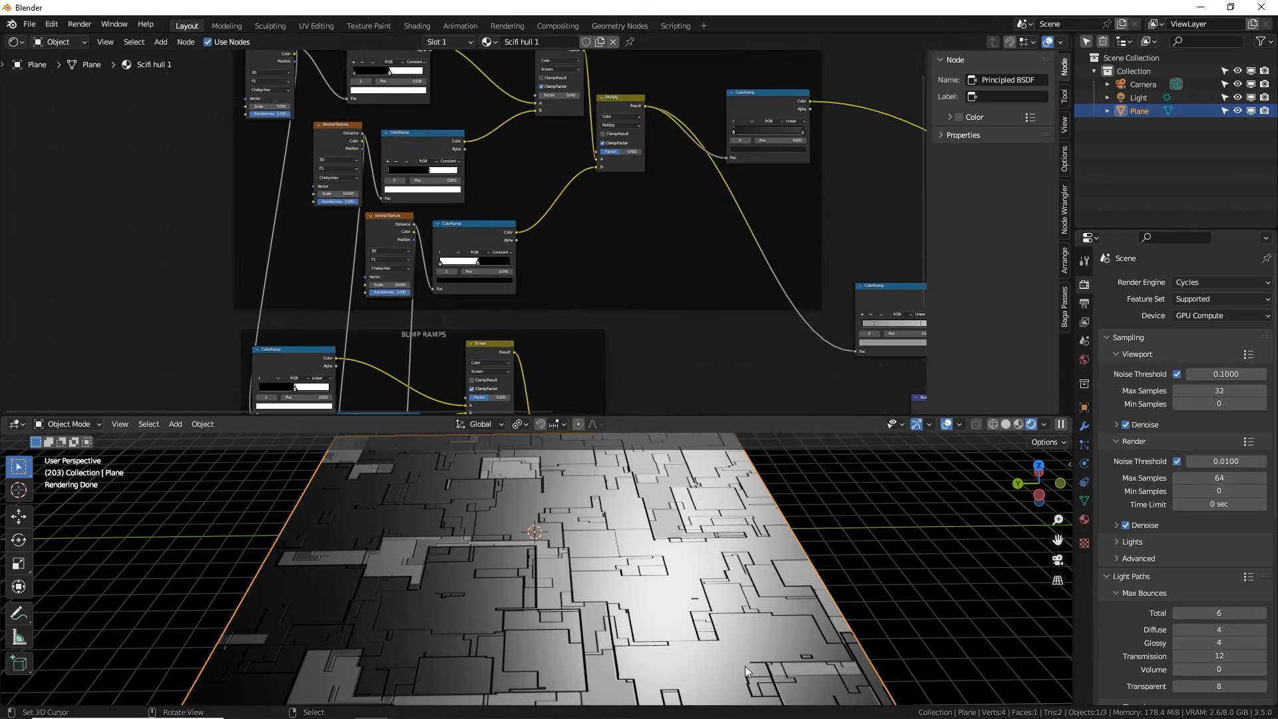
Add a Voronoi Texture node below the BUMP RAMPS setup and set its distance metric to Chebychev.
{"action": "middle_click_drag", "start_coordinate": [745, 666], "coordinate": [605, 497]}
{"action": "middle_click_drag", "start_coordinate": [549, 286], "coordinate": [465, 262]}
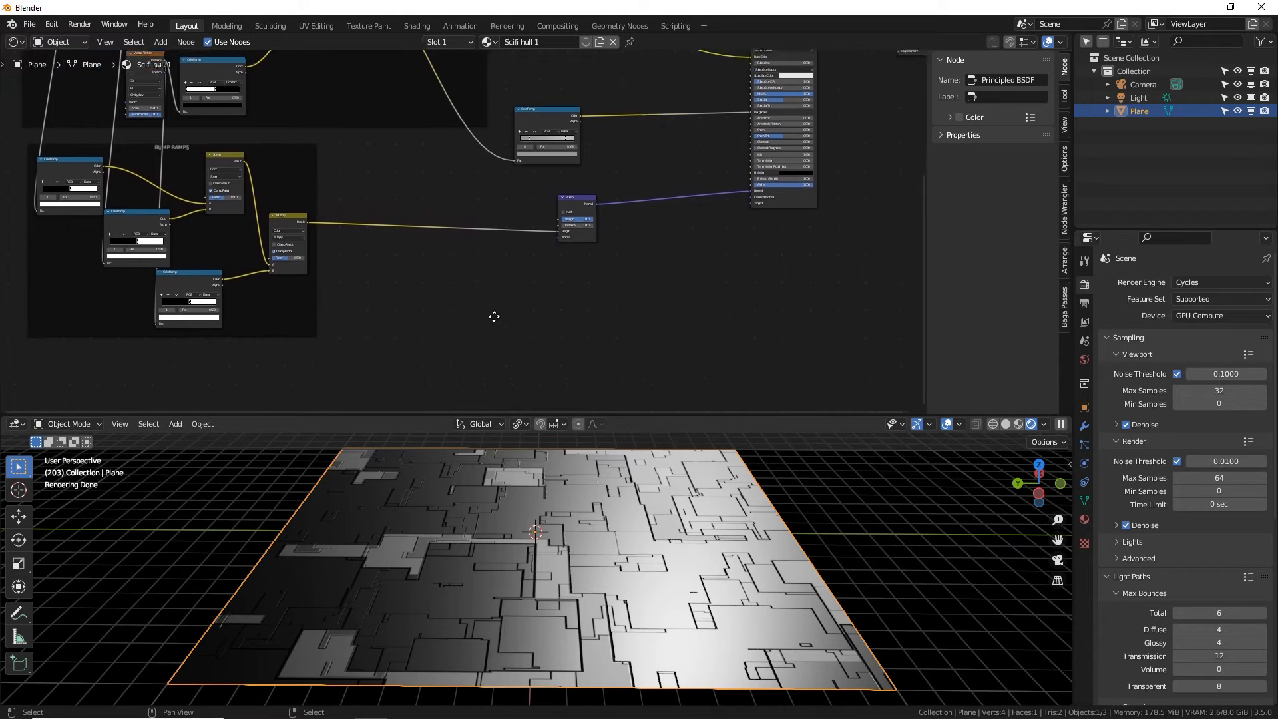
{"action": "key", "text": "shift+a"}
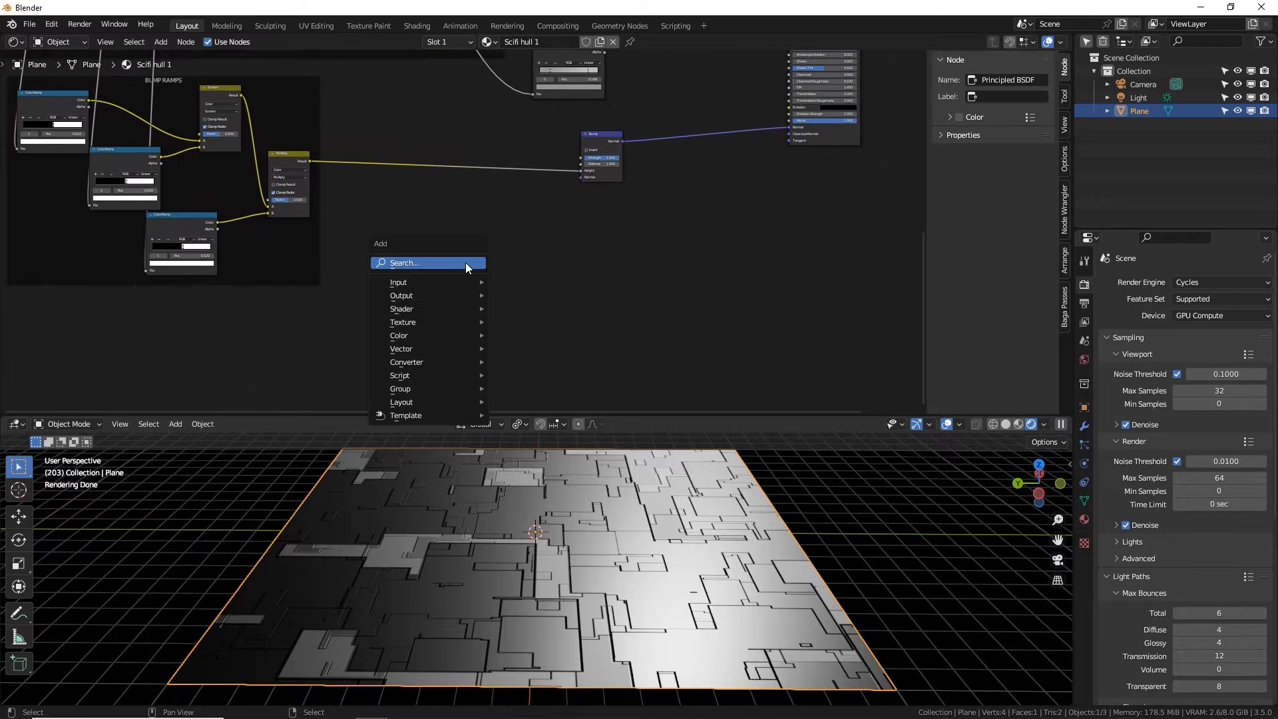
{"action": "left_click", "coordinate": [465, 263]}
{"action": "type", "text": "voronoi"}
{"action": "key", "text": "Return"}
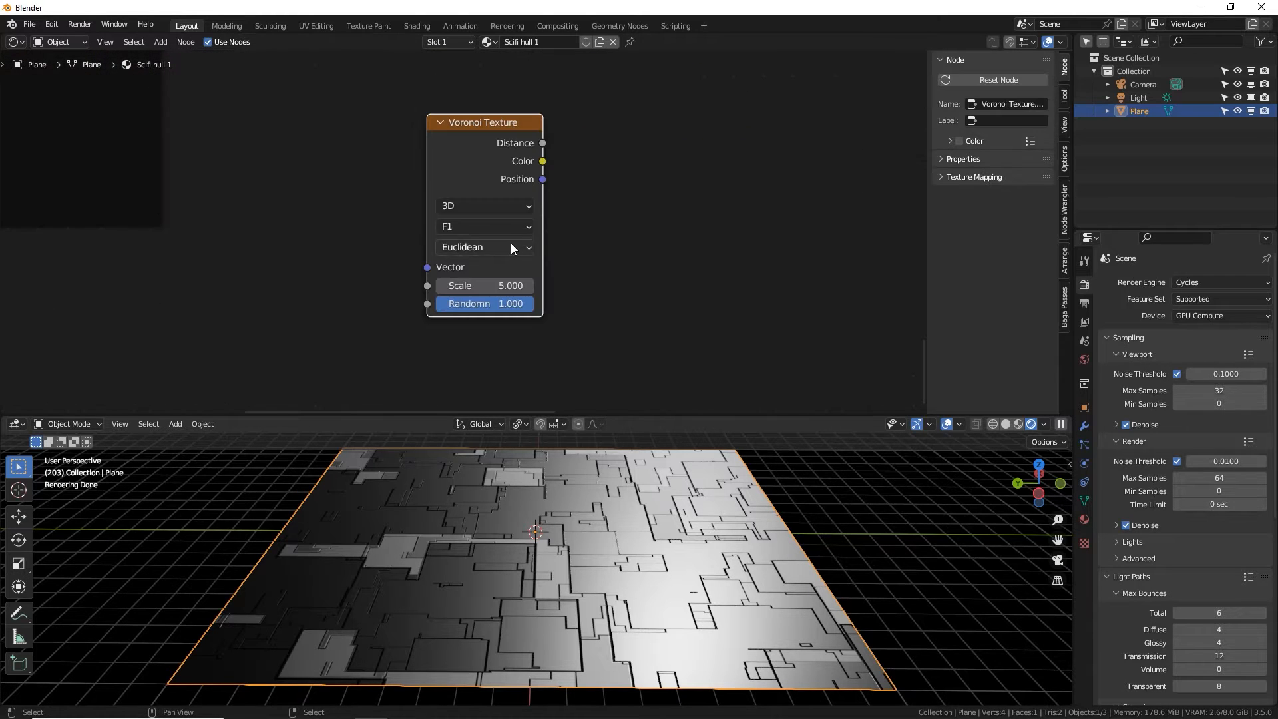
{"action": "left_click", "coordinate": [507, 246]}
{"action": "left_click", "coordinate": [494, 301]}
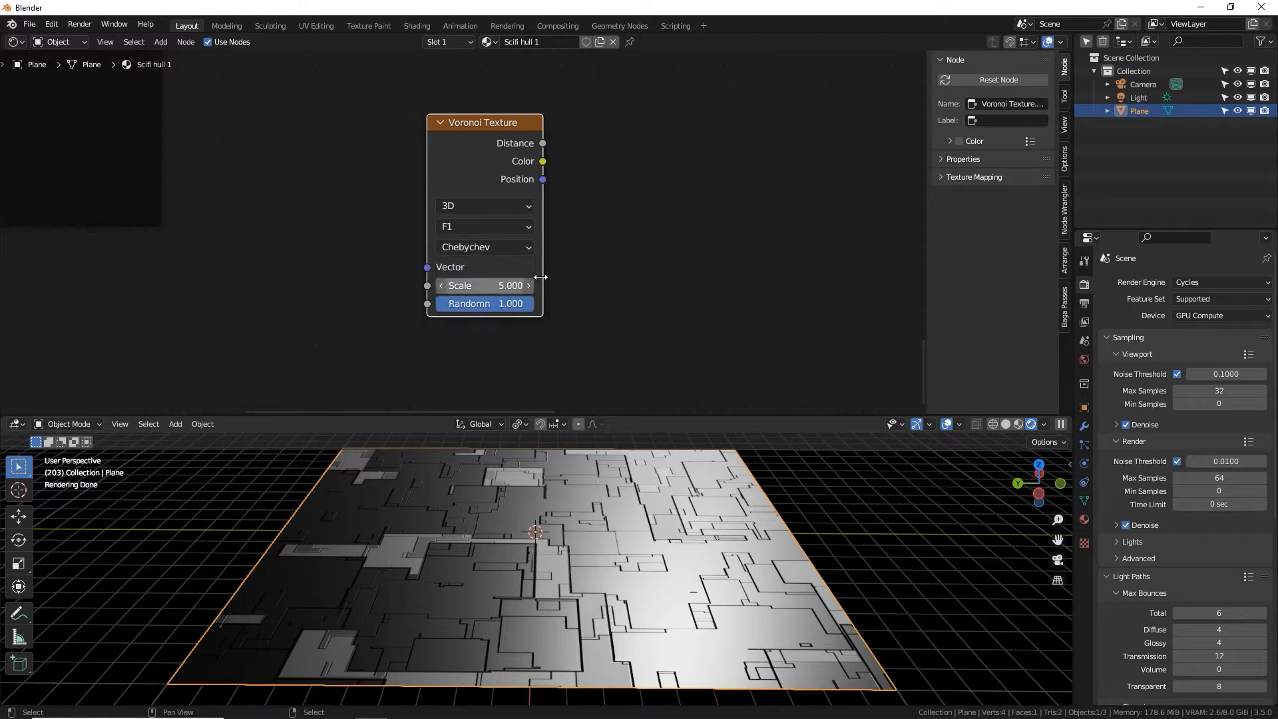
Add a ColorRamp node beside the new Chebychev Voronoi Texture.
{"action": "scroll", "coordinate": [510, 183], "scroll_direction": "down", "scroll_amount": 2}
{"action": "key", "text": "shift+a"}
{"action": "left_click", "coordinate": [511, 183]}
{"action": "type", "text": "color ramp"}
{"action": "key", "text": "Return"}
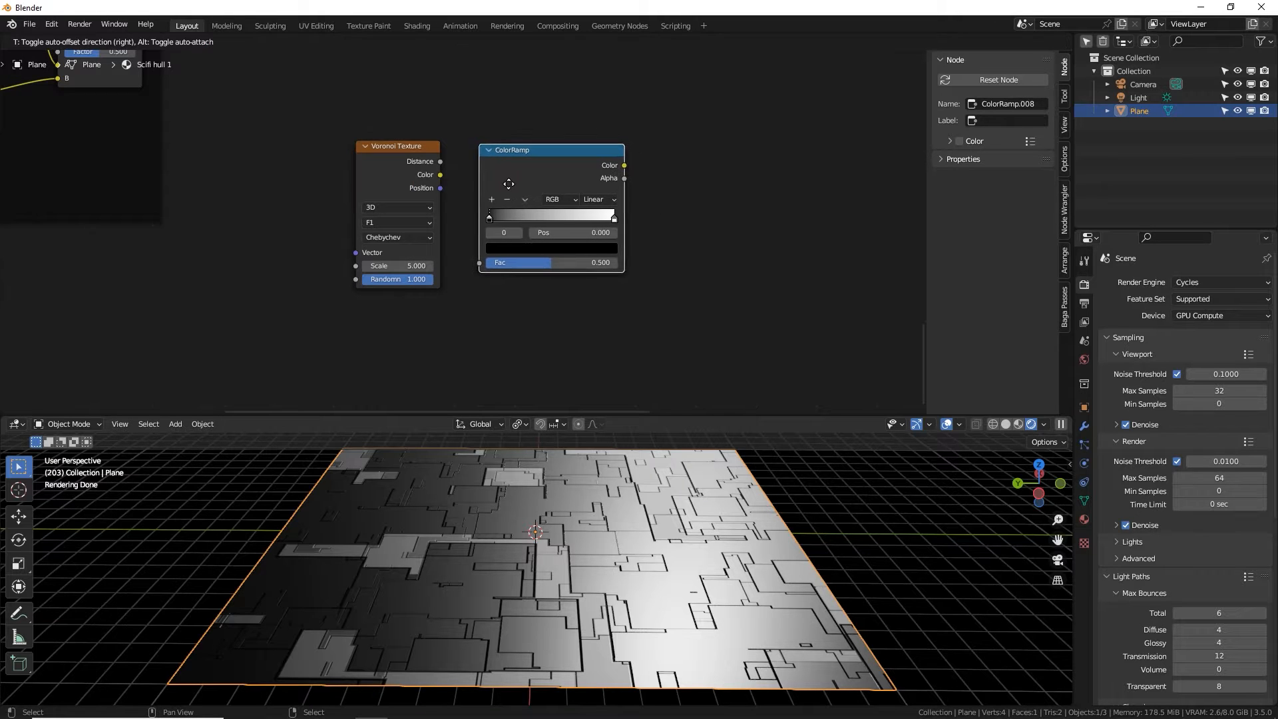
{"action": "left_click", "coordinate": [545, 210]}
Set the new ColorRamp to Constant interpolation with its white stop at about 0.527, and connect the Voronoi Distance output to its Fac.
{"action": "left_click", "coordinate": [595, 202]}
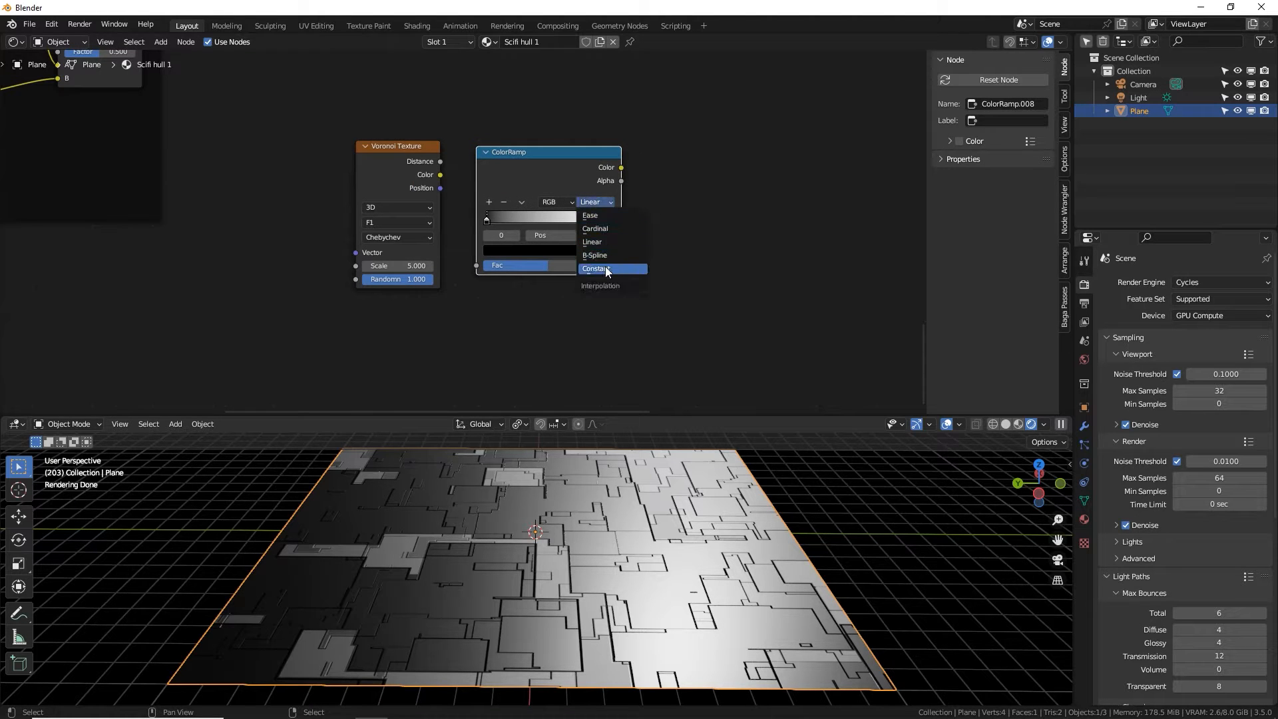
{"action": "left_click", "coordinate": [605, 267]}
{"action": "left_click", "coordinate": [609, 202]}
{"action": "left_click", "coordinate": [610, 269]}
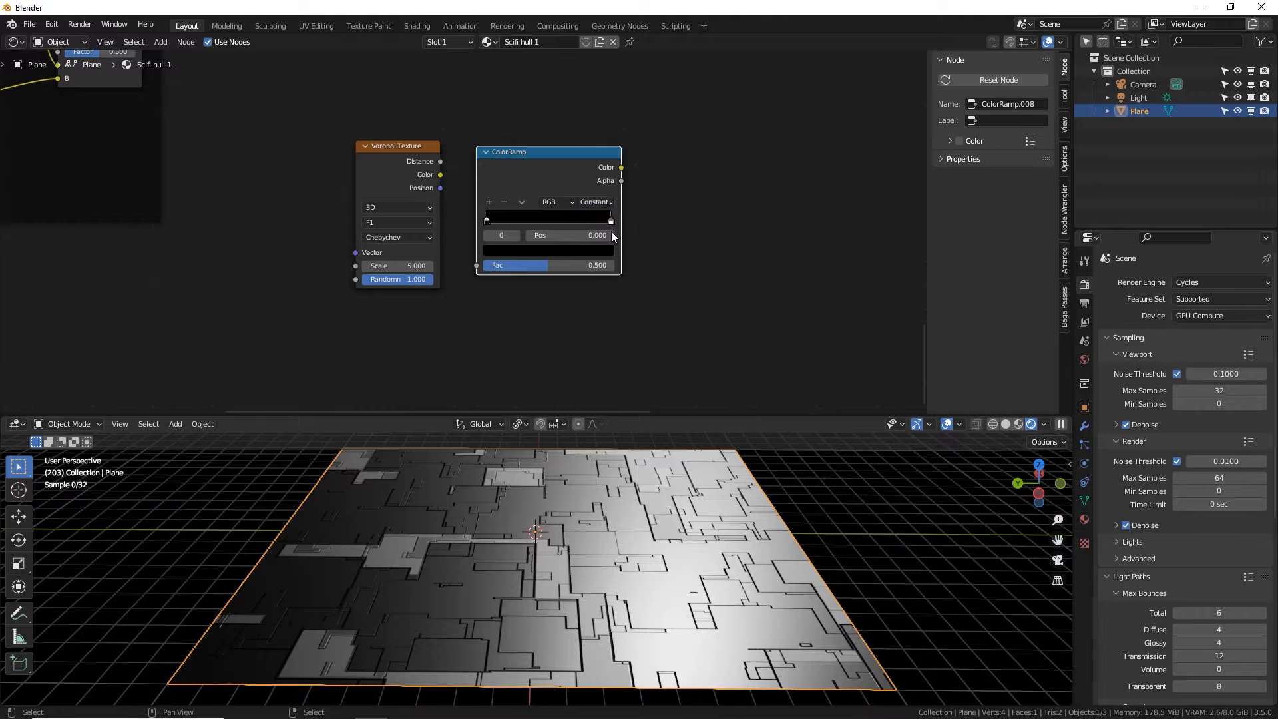
{"action": "left_click_drag", "start_coordinate": [611, 220], "coordinate": [550, 223]}
{"action": "left_click_drag", "start_coordinate": [440, 161], "coordinate": [486, 266]}
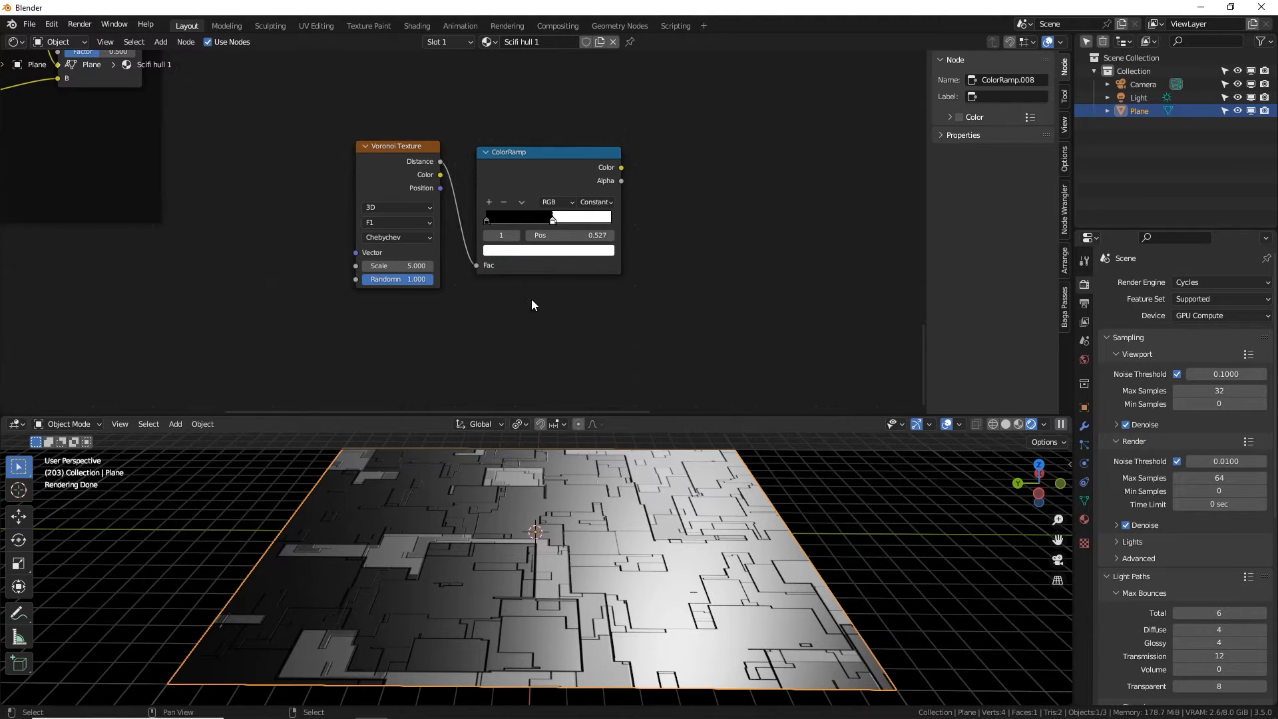
Duplicate the new Voronoi Texture node and place the copy below the original.
{"action": "middle_click_drag", "start_coordinate": [532, 298], "coordinate": [503, 266]}
{"action": "left_click", "coordinate": [390, 136]}
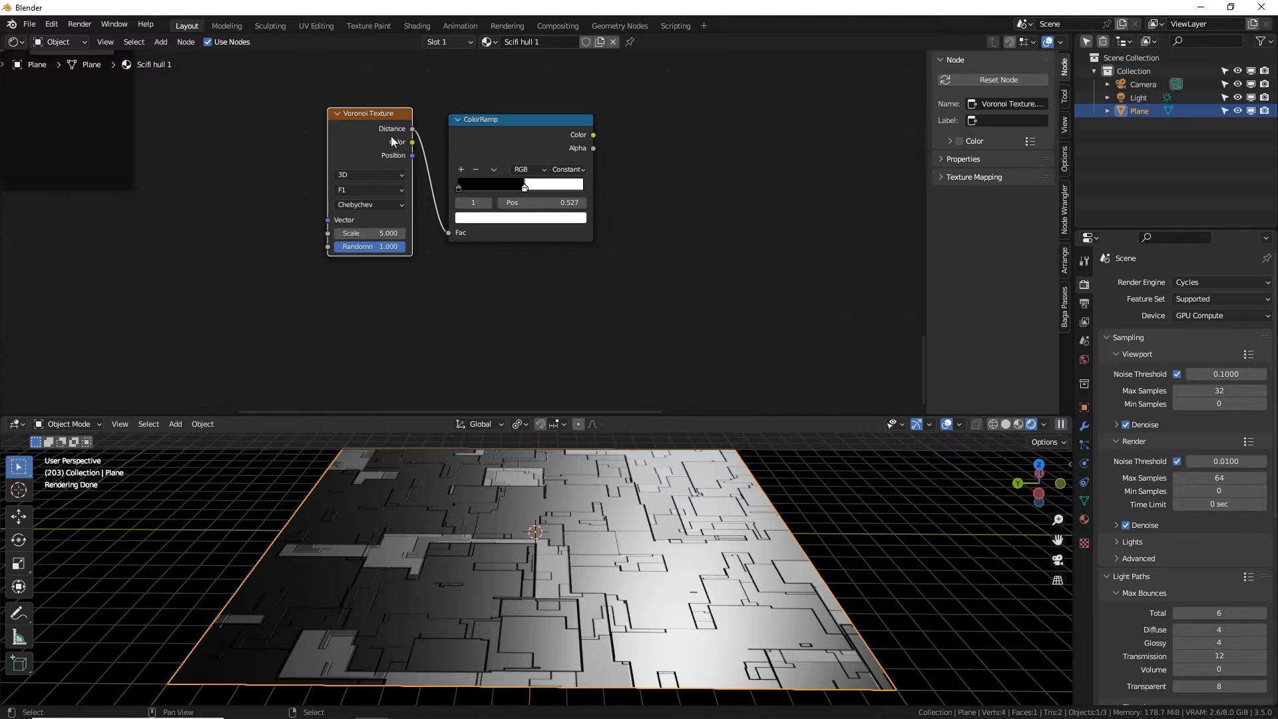
{"action": "key", "text": "shift+d"}
{"action": "left_click", "coordinate": [414, 291]}
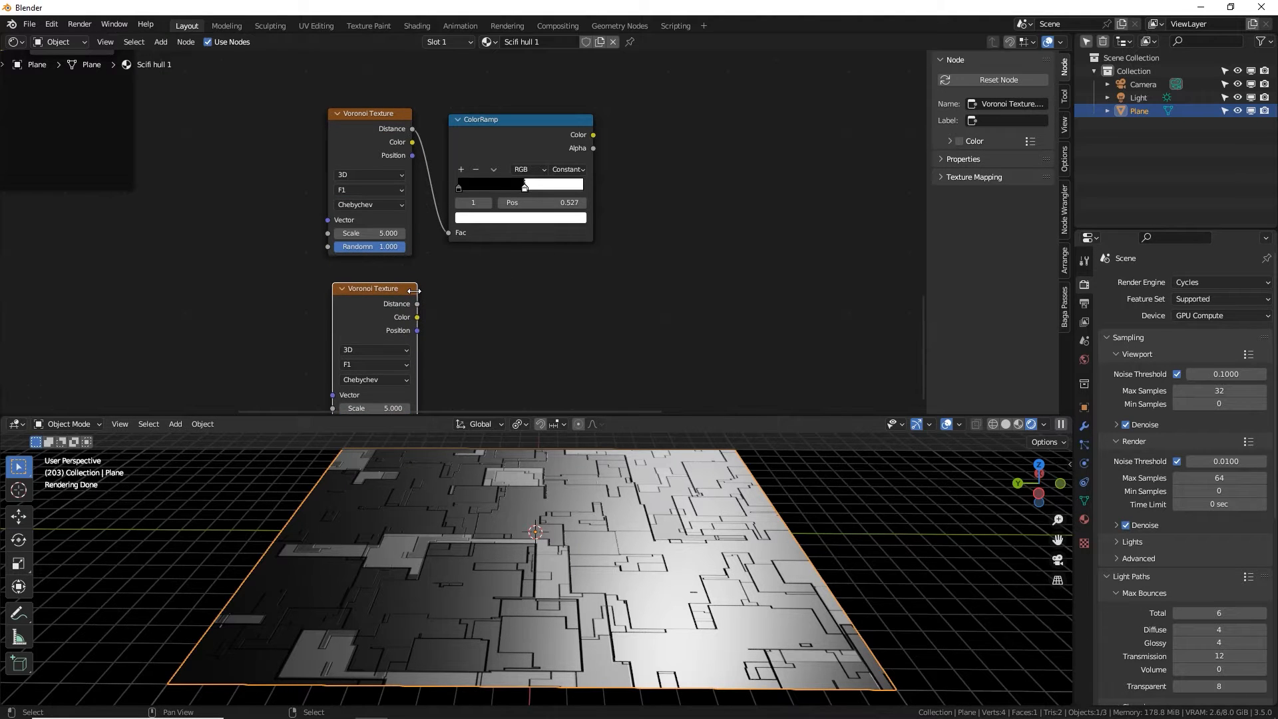
Set the lower Voronoi Texture's scale to 50 and the upper one's scale to 2.
{"action": "middle_click_drag", "start_coordinate": [451, 365], "coordinate": [453, 326]}
{"action": "left_click", "coordinate": [383, 369]}
{"action": "type", "text": "50"}
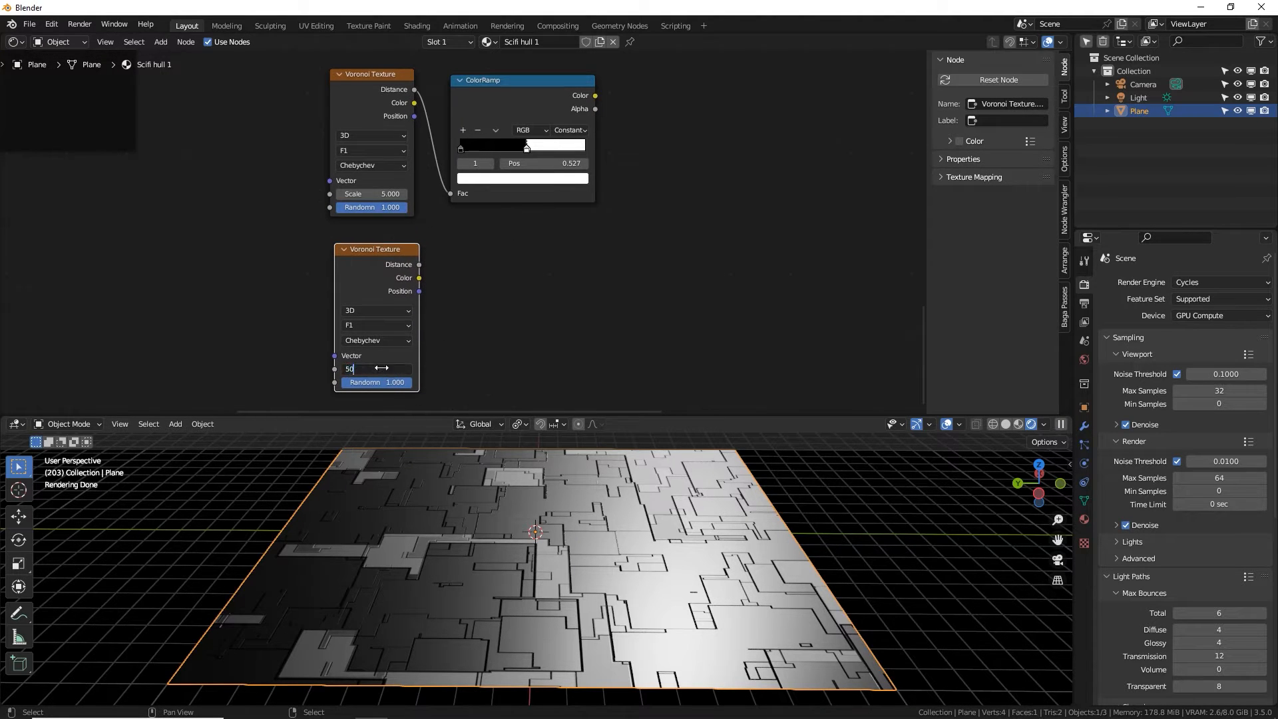
{"action": "key", "text": "Return"}
{"action": "left_click", "coordinate": [384, 194]}
{"action": "type", "text": "2"}
{"action": "key", "text": "Return"}
Align the two new Voronoi Texture nodes in one column and set the lower one's feature output to F2.
{"action": "mouse_move", "coordinate": [362, 107]}
{"action": "left_mouse_down"}
{"action": "mouse_move", "coordinate": [386, 116]}
{"action": "mouse_move", "coordinate": [367, 119]}
{"action": "left_mouse_up"}
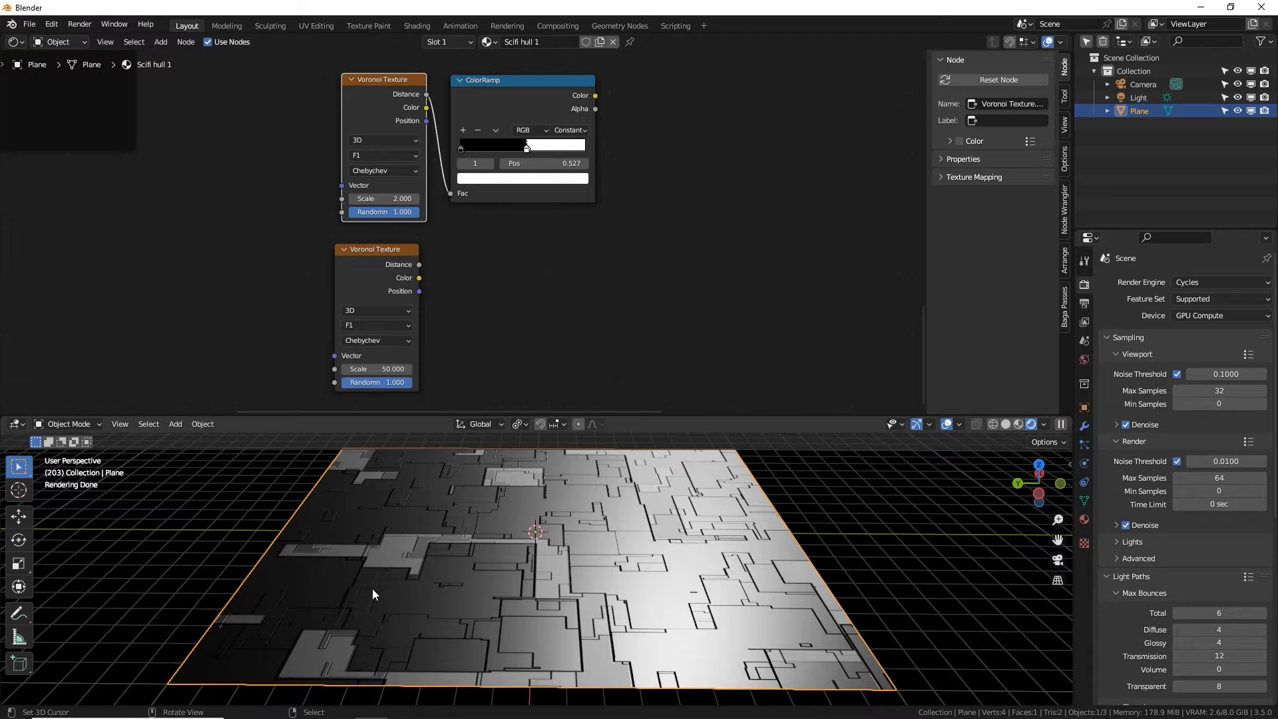
{"action": "left_click_drag", "start_coordinate": [418, 265], "coordinate": [401, 251]}
{"action": "left_click_drag", "start_coordinate": [387, 249], "coordinate": [392, 244]}
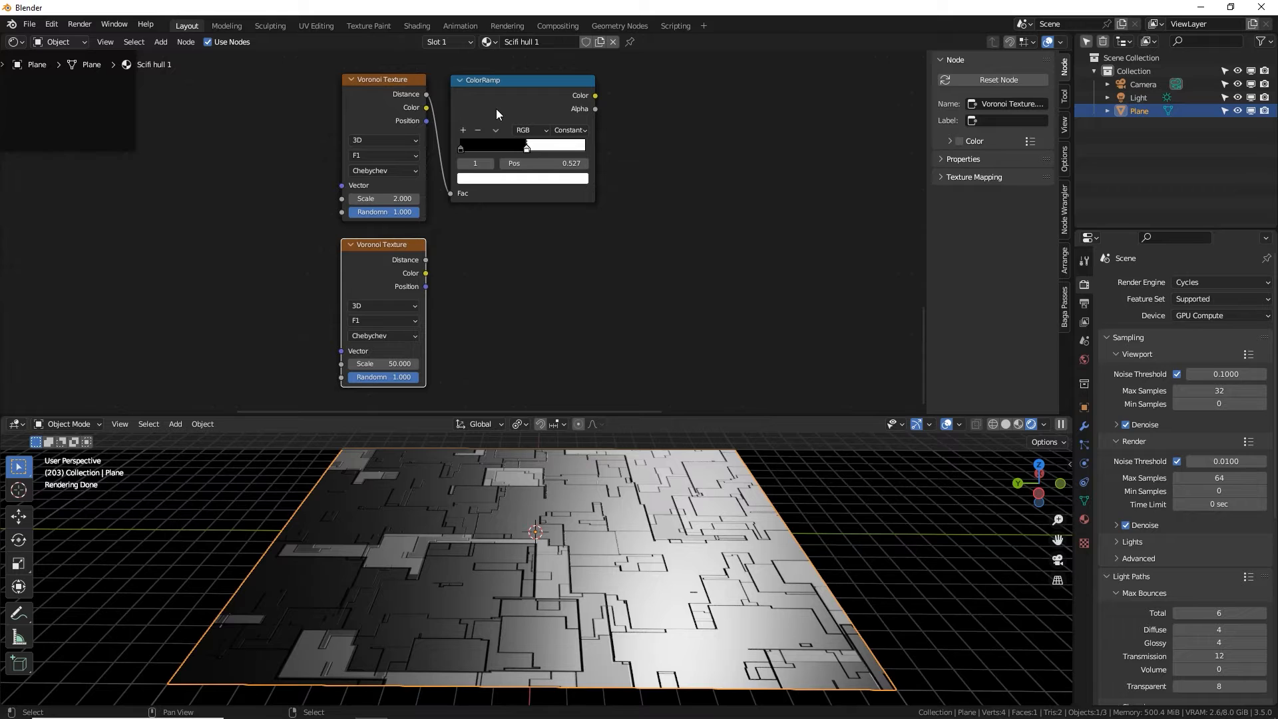
{"action": "left_click", "coordinate": [398, 320]}
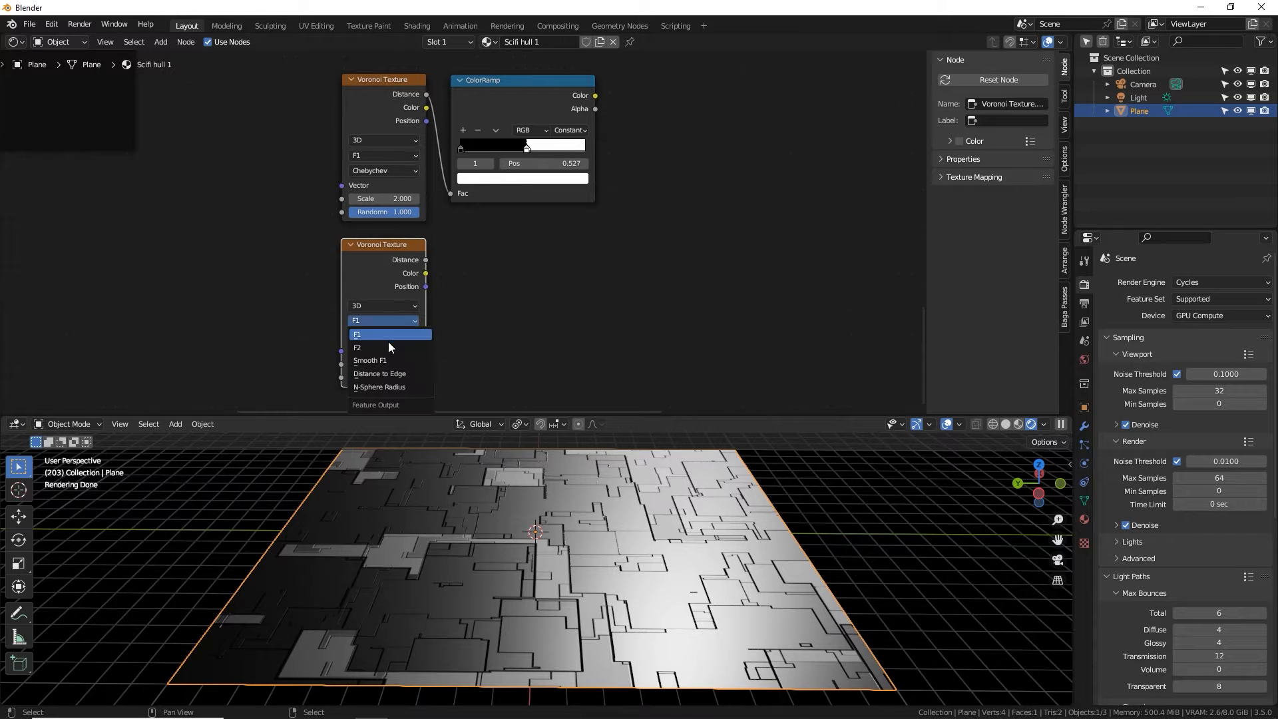
{"action": "left_click", "coordinate": [388, 346]}
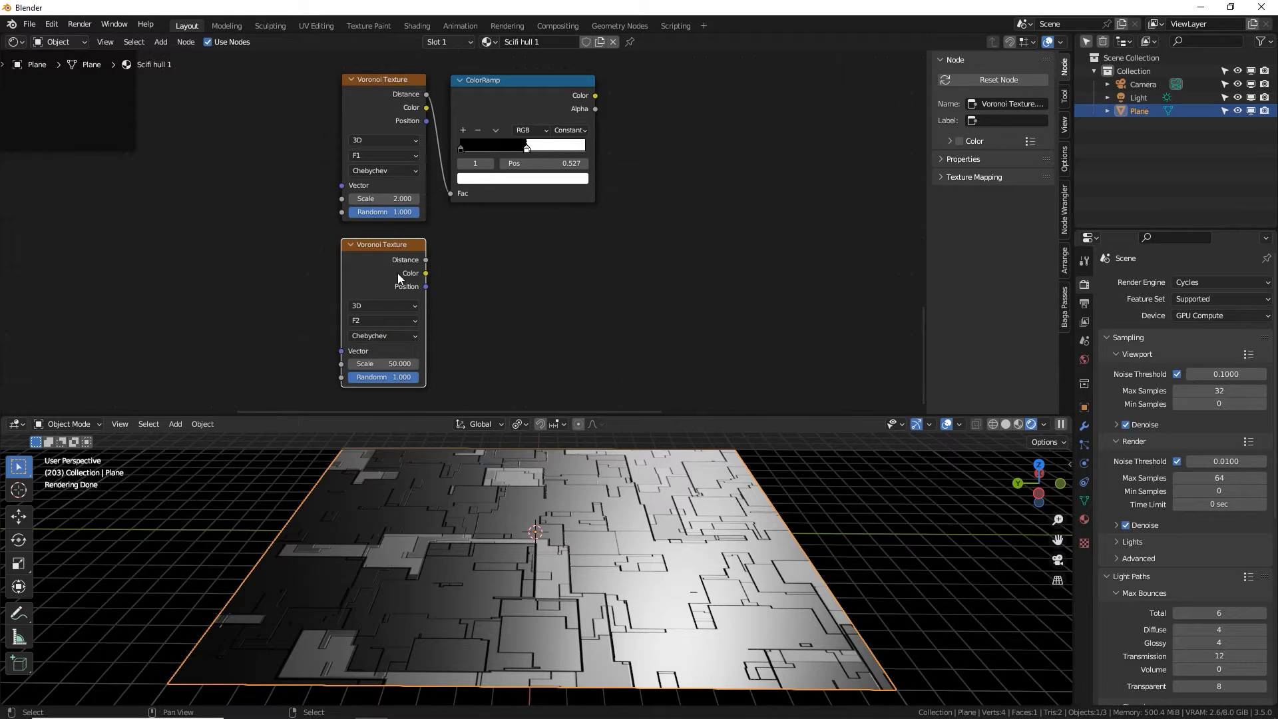
Duplicate the Constant ColorRamp twice and stack the copies below it.
{"action": "left_click", "coordinate": [528, 103]}
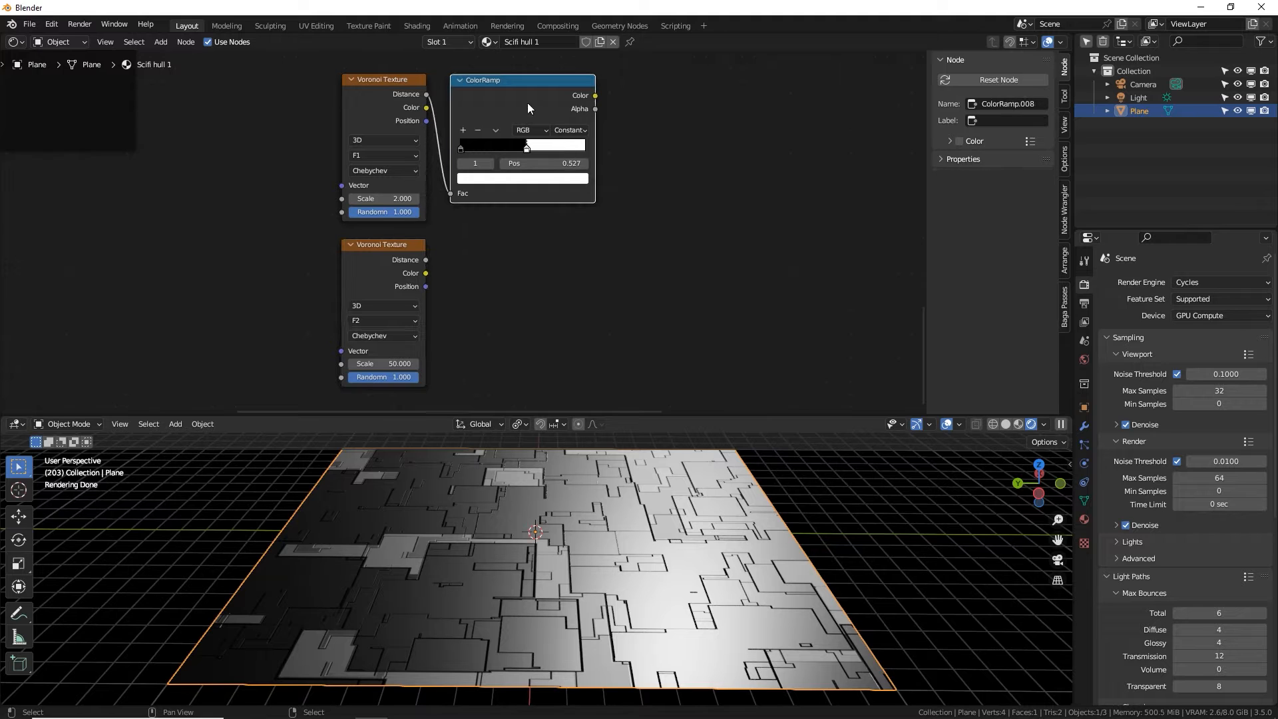
{"action": "key", "text": "shift+d"}
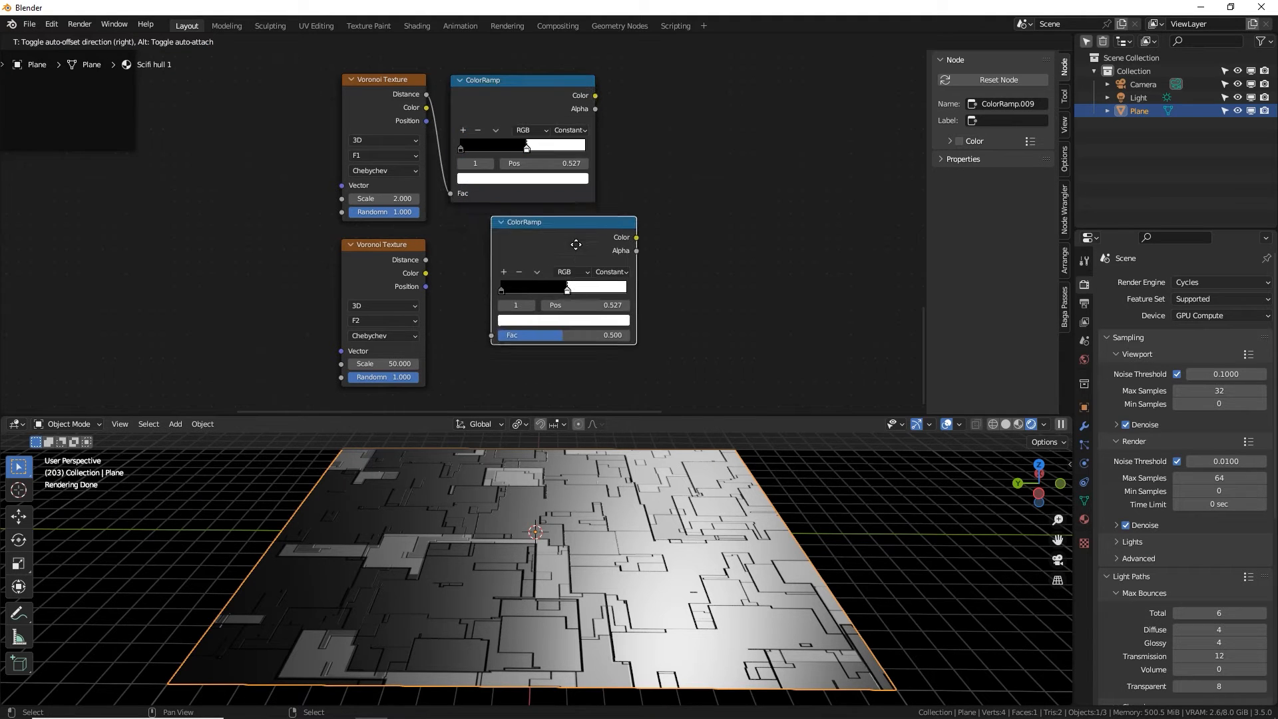
{"action": "left_click", "coordinate": [587, 203]}
{"action": "key", "text": "shift+d"}
{"action": "left_click", "coordinate": [614, 339]}
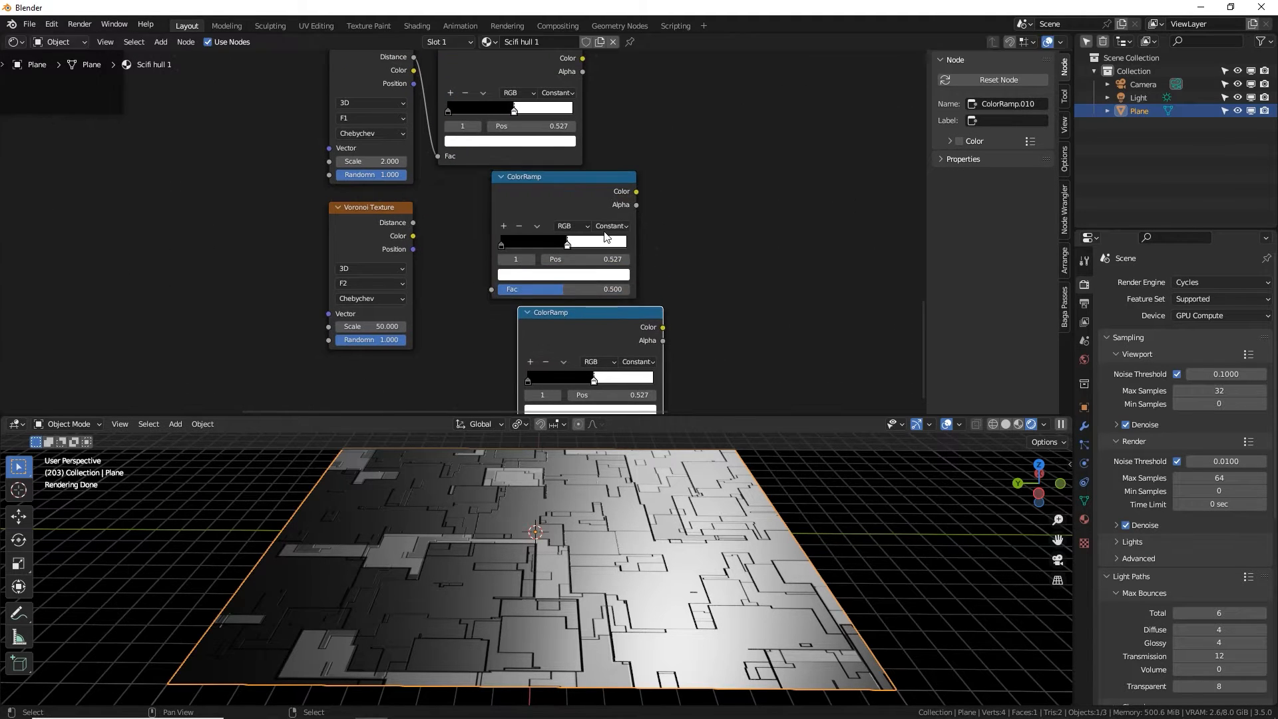
Set the second ColorRamp to Ease with the white stop at about 0.673, and move the third ramp's white stop to about 0.65.
{"action": "left_click", "coordinate": [624, 226]}
{"action": "left_click", "coordinate": [621, 242]}
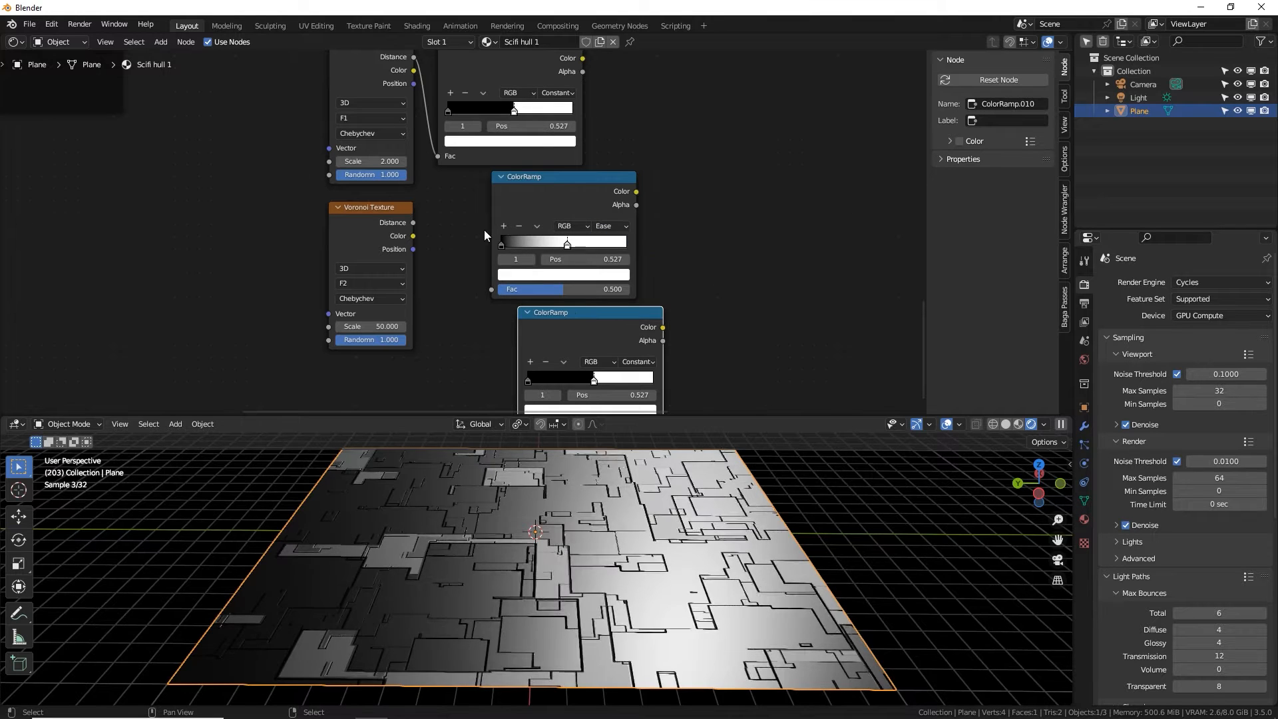
{"action": "left_click_drag", "start_coordinate": [502, 243], "coordinate": [585, 245]}
{"action": "left_click_drag", "start_coordinate": [594, 379], "coordinate": [613, 379]}
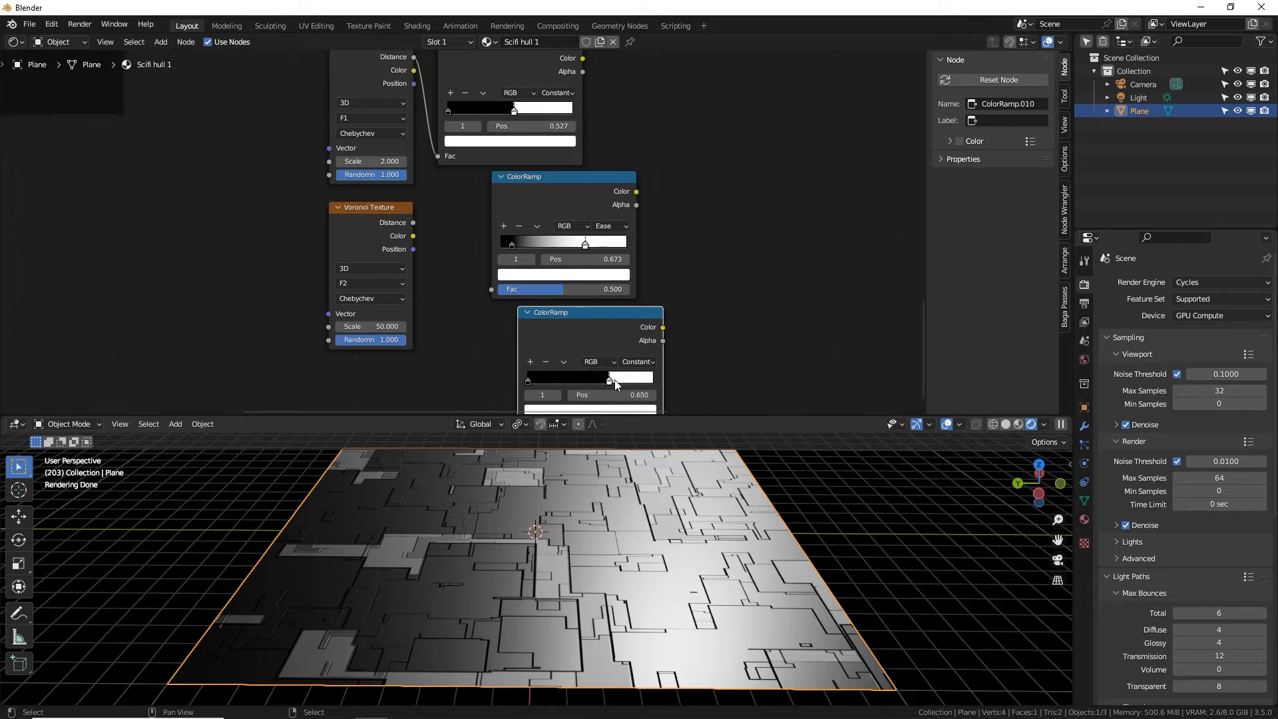
Reverse the first ColorRamp so white starts at 0 and the black stop sits at about 0.336.
{"action": "middle_click_drag", "start_coordinate": [522, 185], "coordinate": [544, 223]}
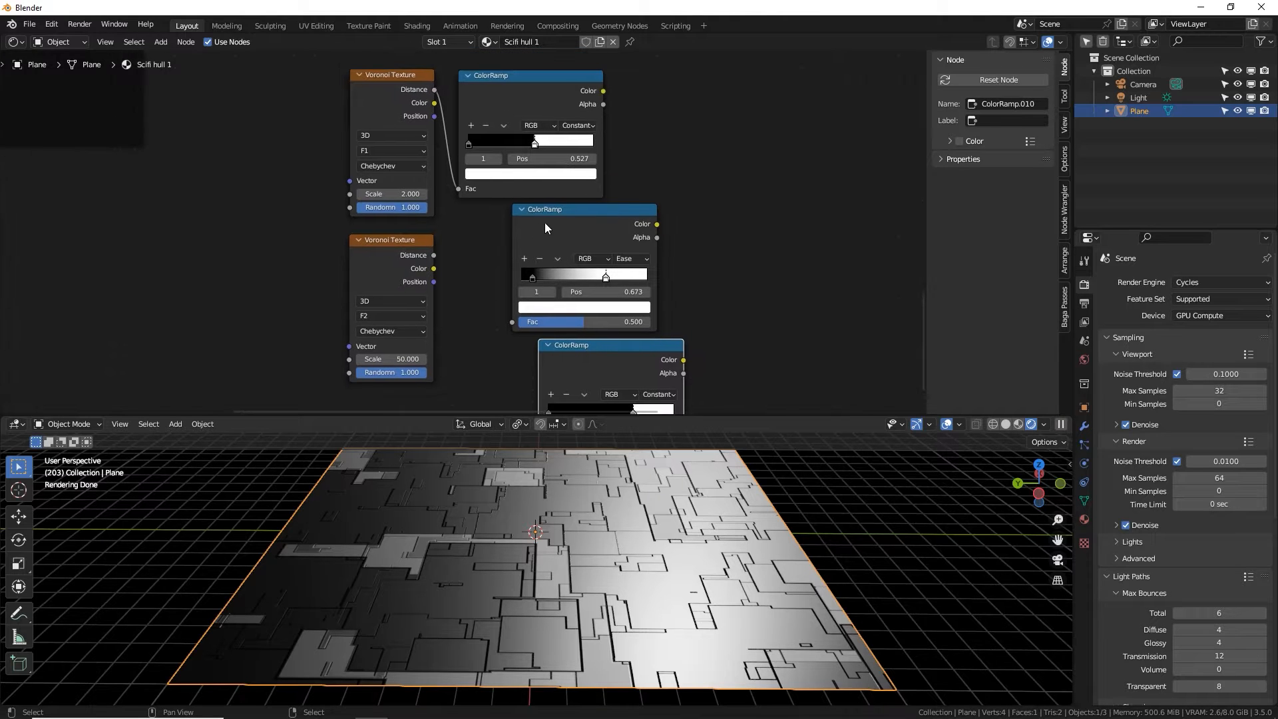
{"action": "mouse_move", "coordinate": [469, 145]}
{"action": "left_mouse_down"}
{"action": "mouse_move", "coordinate": [542, 145]}
{"action": "mouse_move", "coordinate": [462, 143]}
{"action": "left_mouse_up"}
{"action": "left_click_drag", "start_coordinate": [543, 144], "coordinate": [506, 146]}
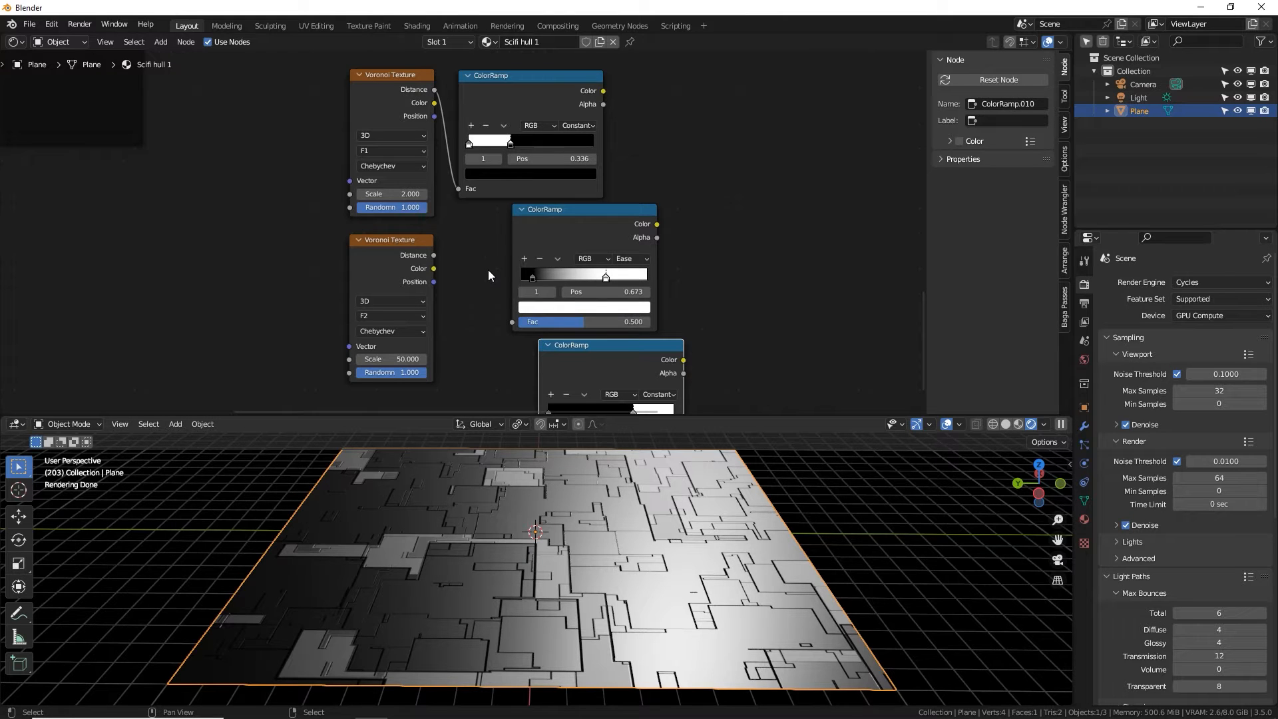
Connect the upper Voronoi's Distance to the second ColorRamp and the lower Voronoi's Distance to the third, spacing the nodes apart.
{"action": "left_click_drag", "start_coordinate": [435, 89], "coordinate": [511, 322]}
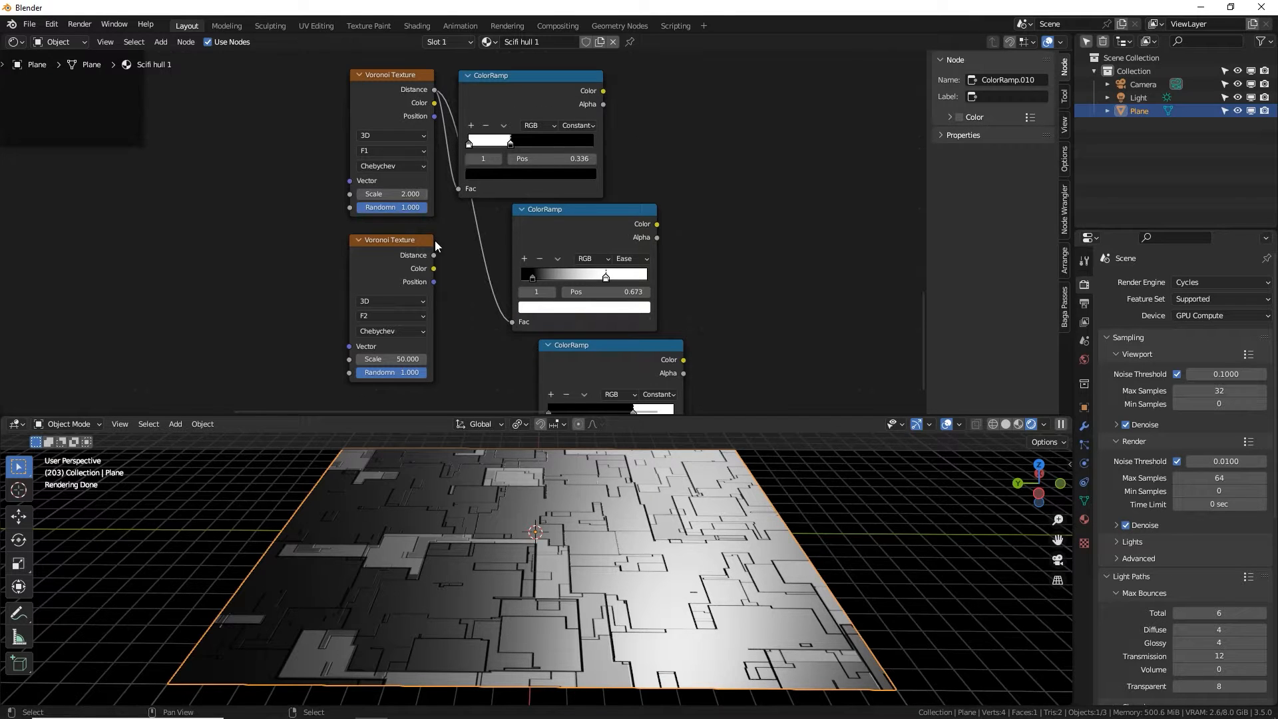
{"action": "left_click_drag", "start_coordinate": [434, 255], "coordinate": [542, 351]}
{"action": "middle_click_drag", "start_coordinate": [435, 194], "coordinate": [419, 252]}
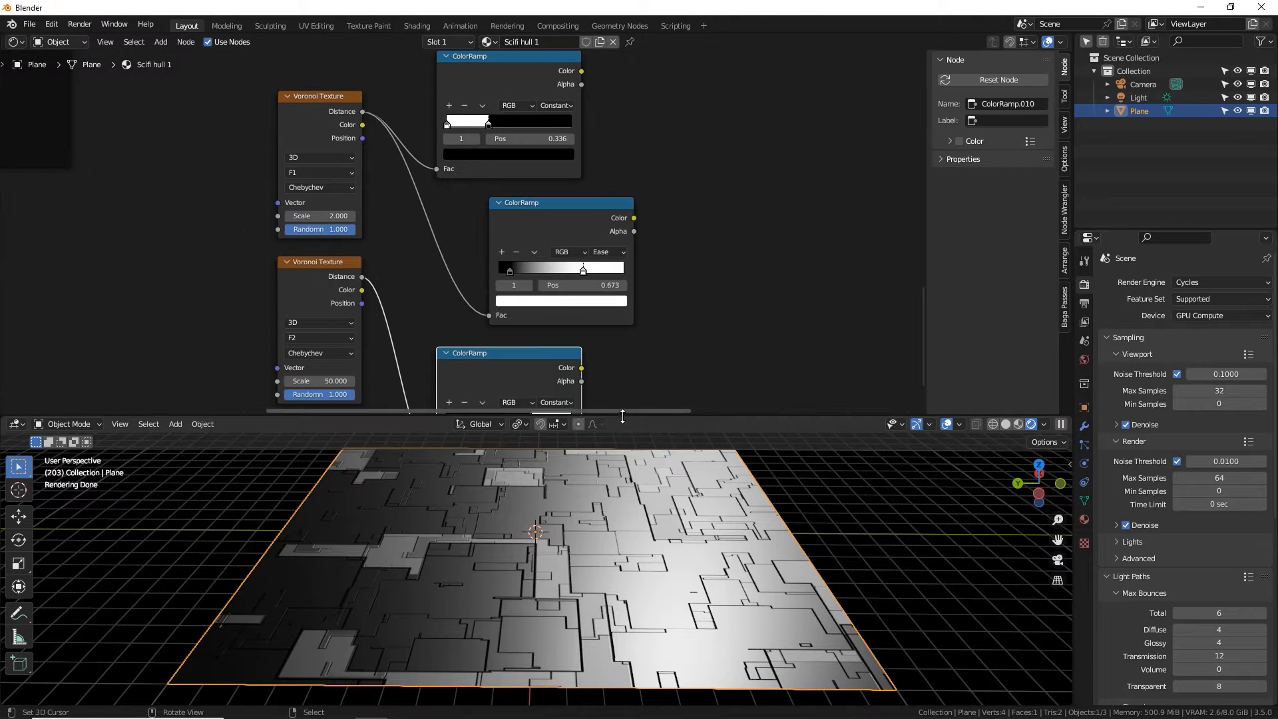
{"action": "left_click_drag", "start_coordinate": [622, 417], "coordinate": [622, 432]}
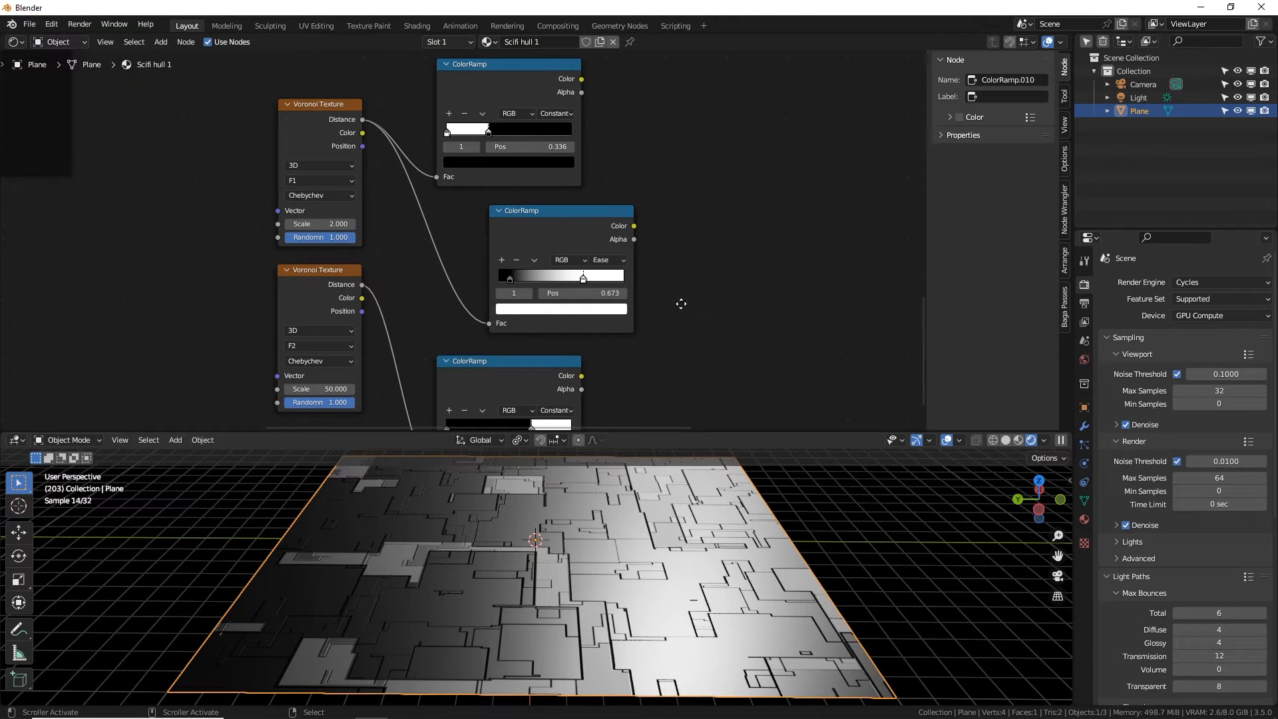
Add a Mix color node beside the second ColorRamp and set its blending mode to Multiply.
{"action": "middle_click_drag", "start_coordinate": [681, 304], "coordinate": [646, 295]}
{"action": "key", "text": "shift+a"}
{"action": "type", "text": "smix"}
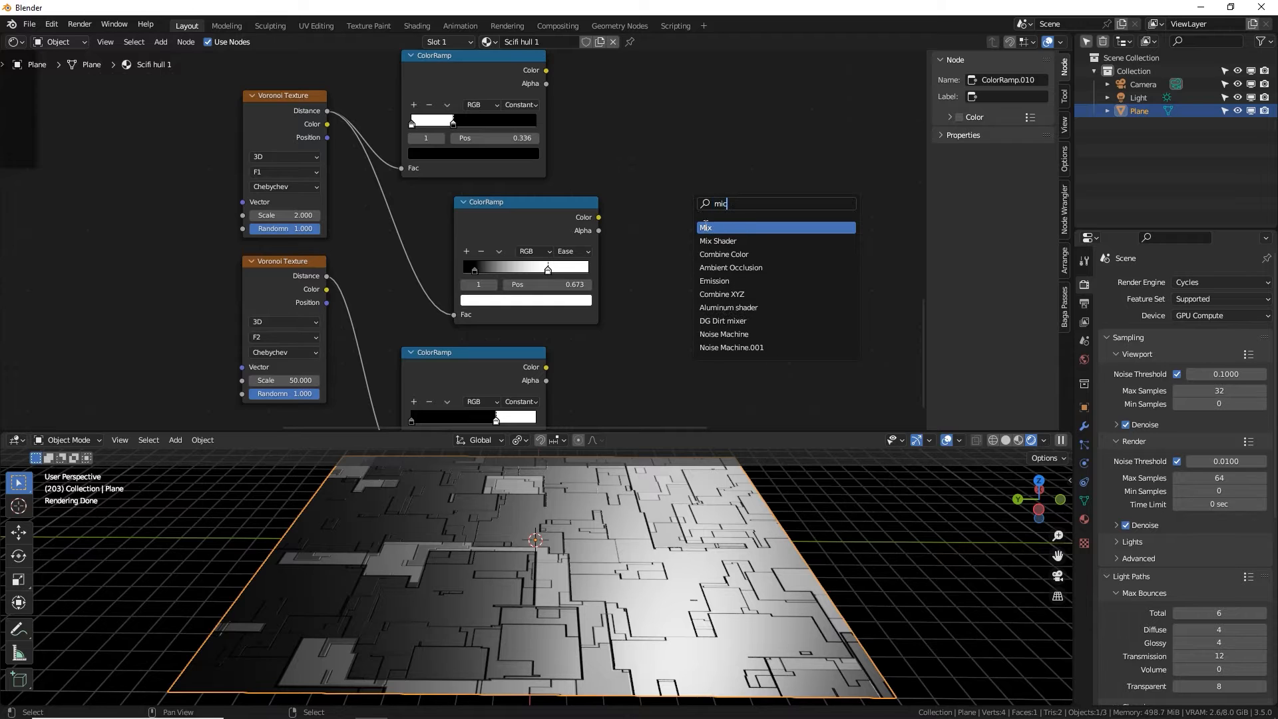
{"action": "key", "text": "Return"}
{"action": "left_click", "coordinate": [727, 259]}
{"action": "left_click", "coordinate": [727, 246]}
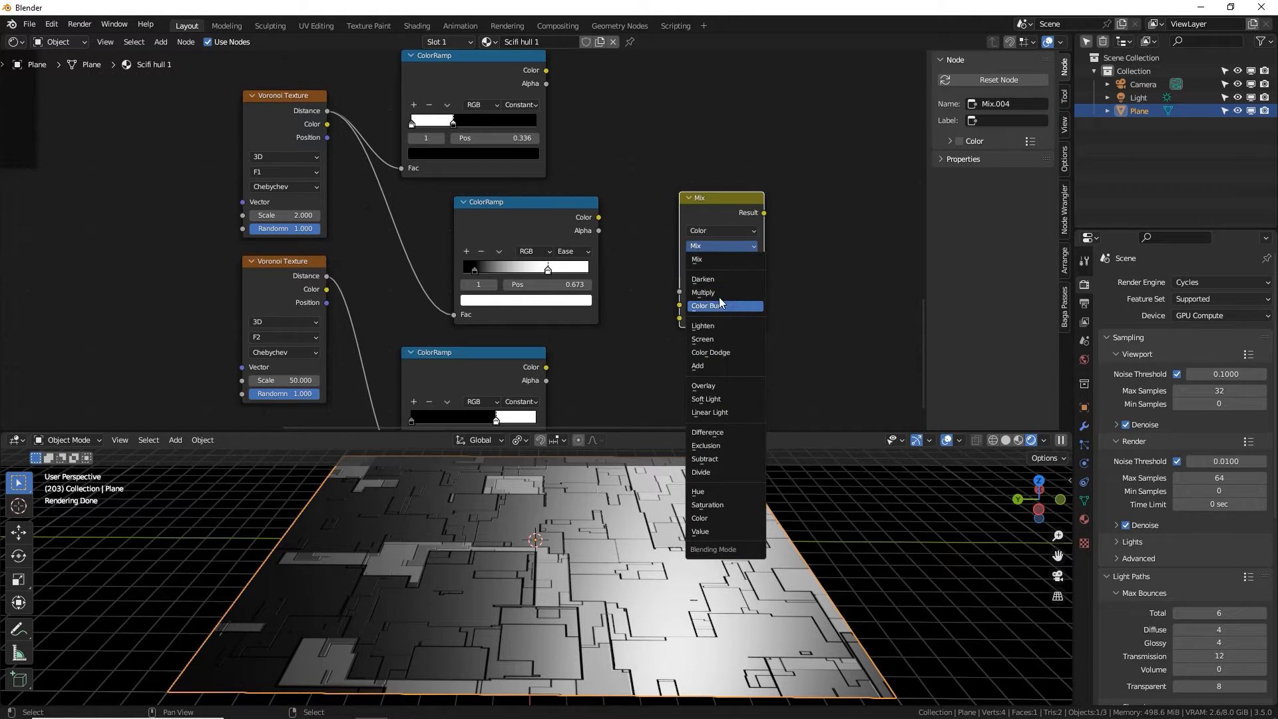
{"action": "left_click", "coordinate": [721, 298]}
{"action": "mouse_move", "coordinate": [716, 220]}
{"action": "left_mouse_down"}
{"action": "mouse_move", "coordinate": [695, 235]}
{"action": "mouse_move", "coordinate": [704, 219]}
{"action": "left_mouse_up"}
Duplicate the Multiply node, place the copy above and beyond it, and set its blending mode to Screen.
{"action": "key", "text": "shift+d"}
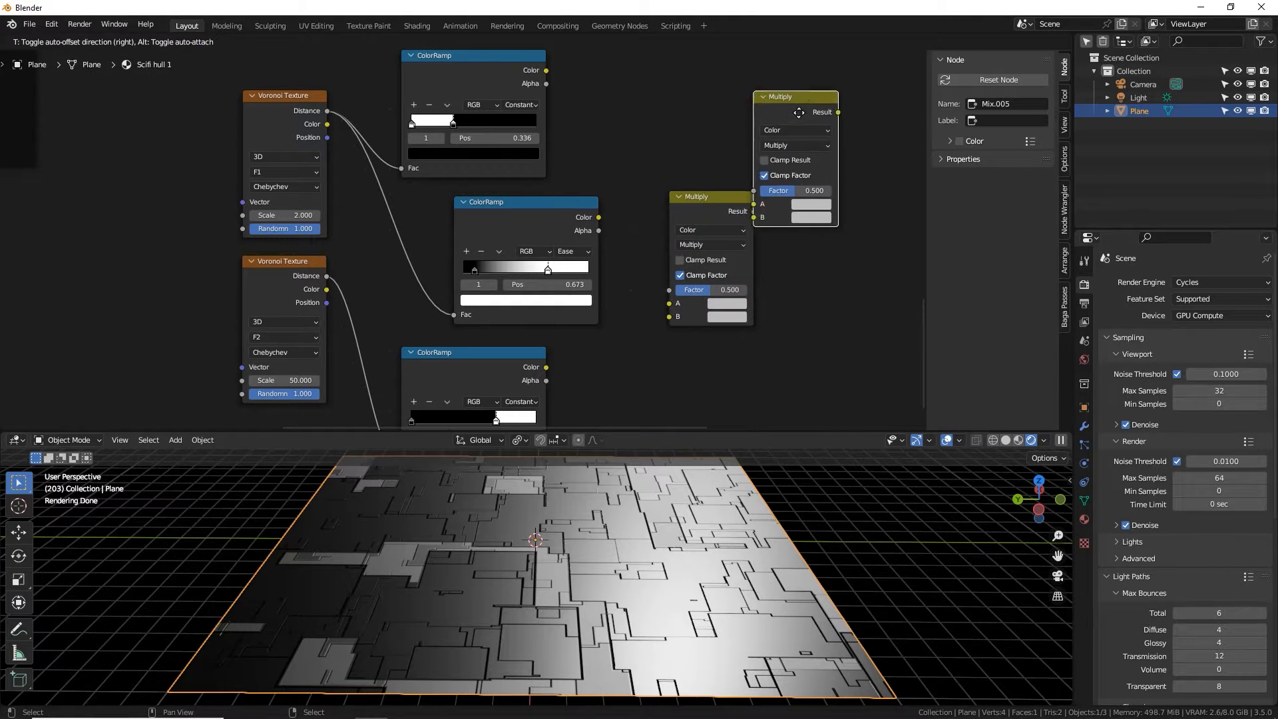
{"action": "left_click", "coordinate": [819, 127]}
{"action": "left_click", "coordinate": [814, 136]}
{"action": "left_click", "coordinate": [805, 229]}
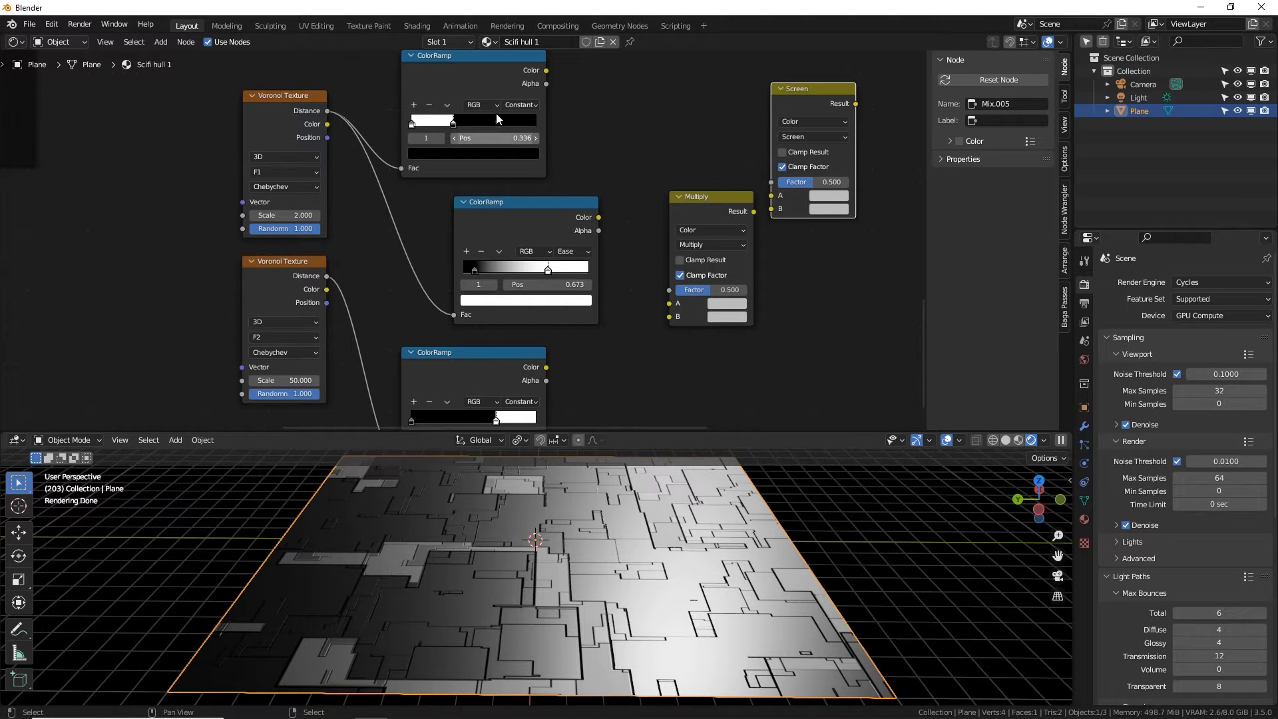
Connect the third and second ColorRamps to Multiply's A and B, and the first ramp and Multiply result to Screen's A and B.
{"action": "left_click_drag", "start_coordinate": [546, 70], "coordinate": [771, 209]}
{"action": "left_click_drag", "start_coordinate": [598, 217], "coordinate": [649, 328]}
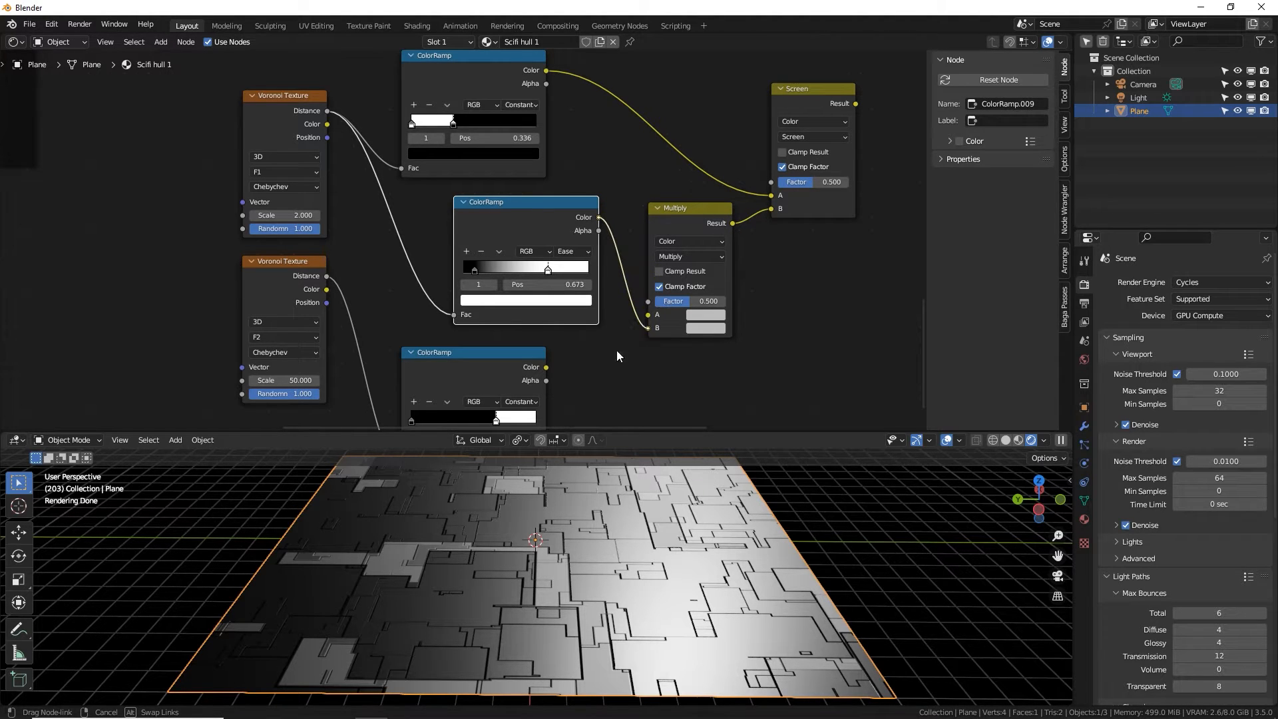
{"action": "left_click_drag", "start_coordinate": [546, 367], "coordinate": [652, 328]}
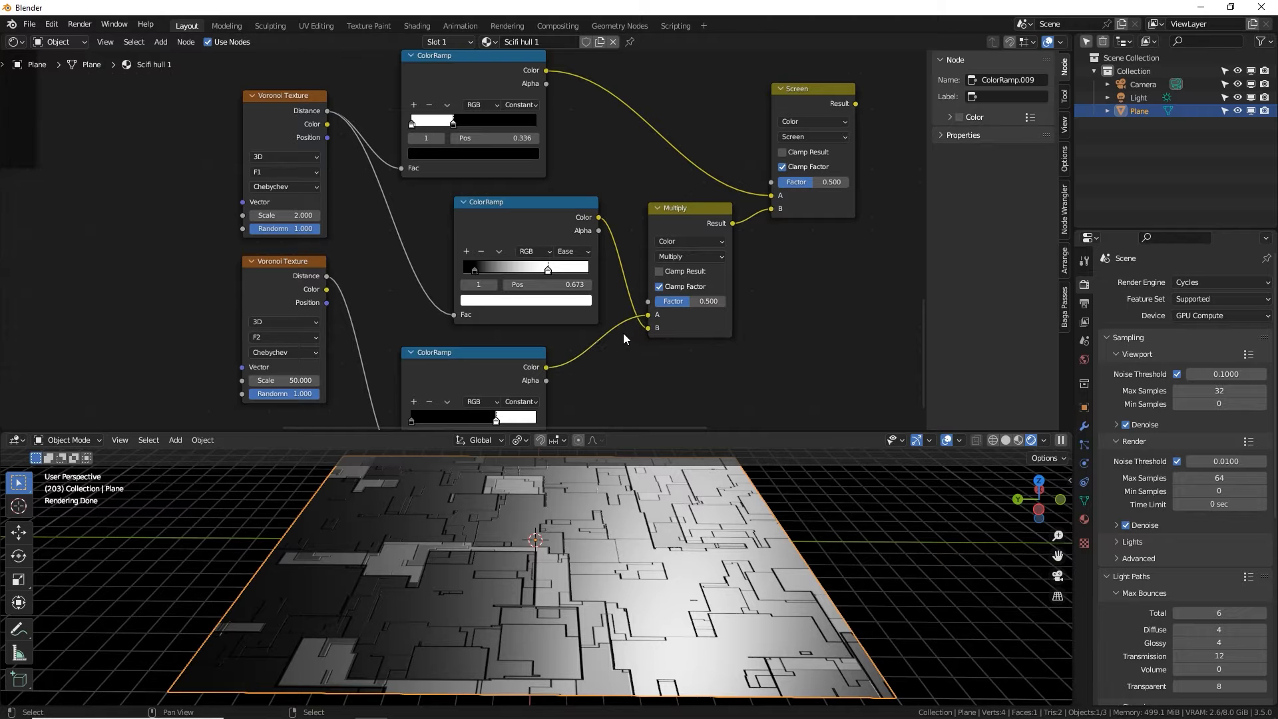
Preview the new Screen node's output on the hull plane, then reconnect the Principled BSDF to the Material Output.
{"action": "middle_click_drag", "start_coordinate": [624, 333], "coordinate": [611, 290]}
{"action": "middle_click_drag", "start_coordinate": [687, 141], "coordinate": [557, 238]}
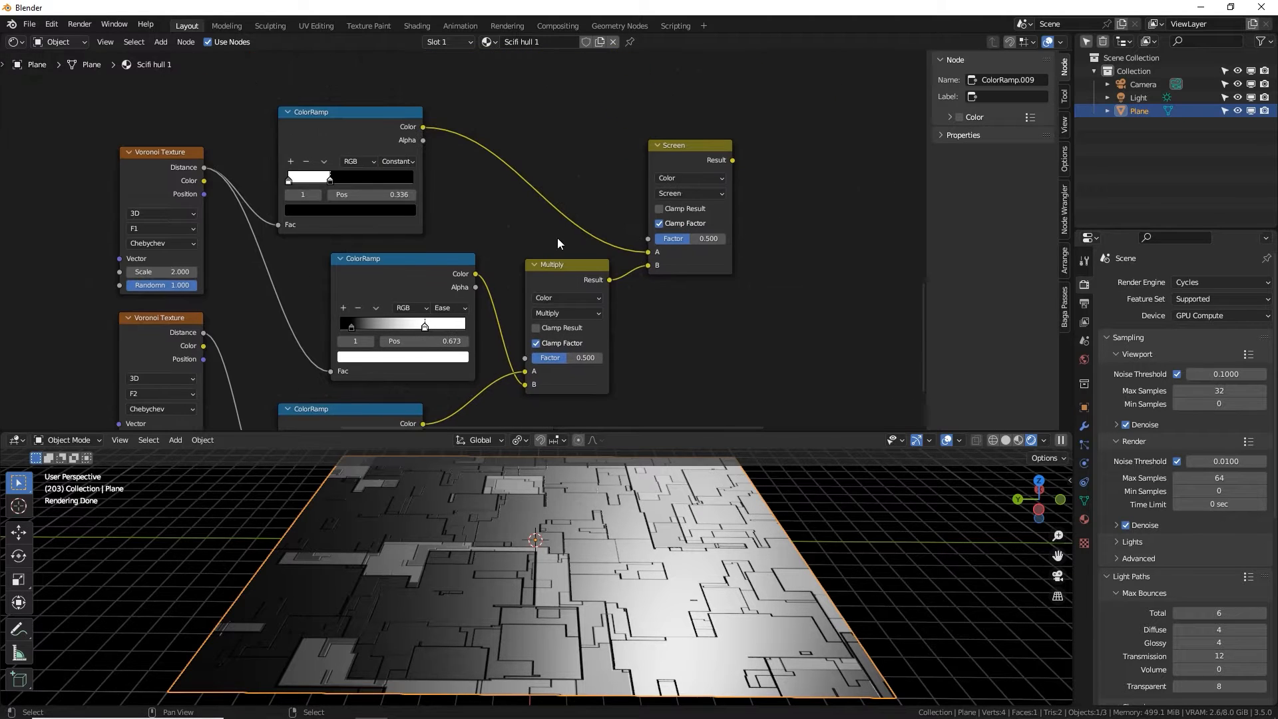
{"action": "left_click", "coordinate": [676, 155], "text": "ctrl+shift"}
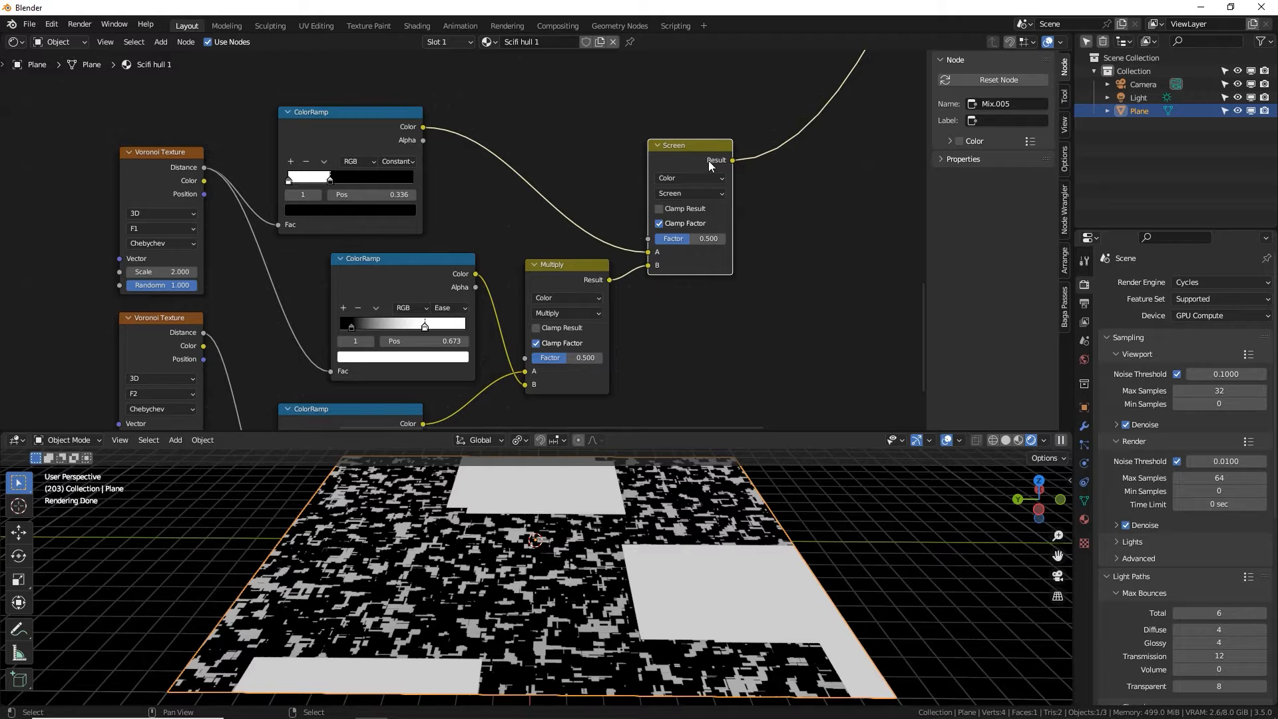
{"action": "scroll", "coordinate": [713, 163], "scroll_direction": "down", "scroll_amount": 3}
{"action": "middle_click_drag", "start_coordinate": [618, 180], "coordinate": [350, 117]}
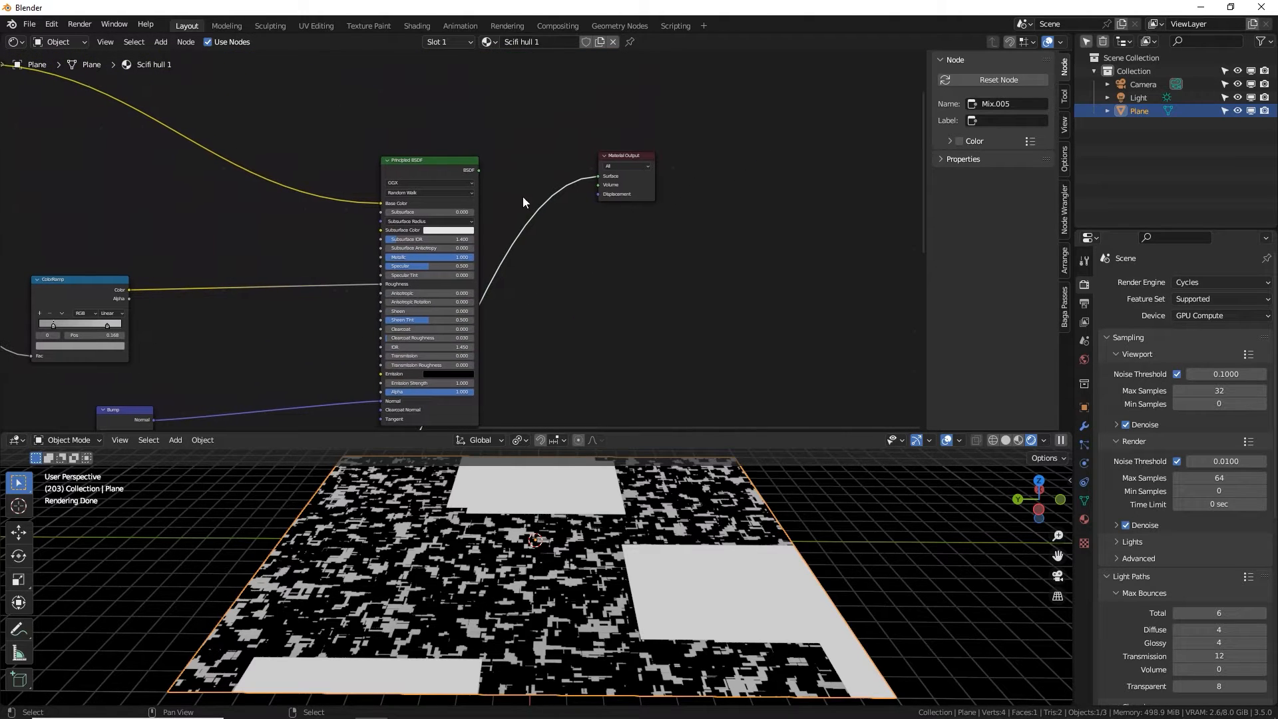
{"action": "left_click", "coordinate": [448, 167], "text": "ctrl+shift"}
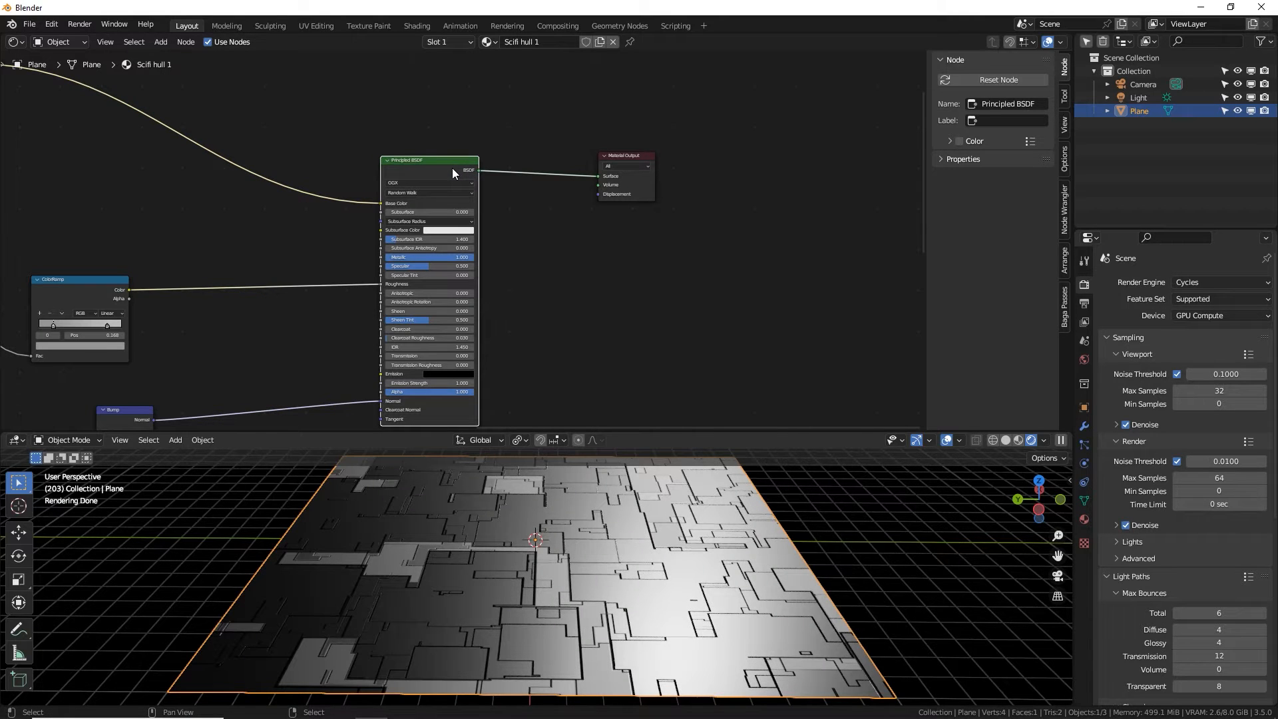
Preview the Screen node's combined detail mask on the hull plane.
{"action": "middle_click_drag", "start_coordinate": [508, 322], "coordinate": [712, 76]}
{"action": "middle_click_drag", "start_coordinate": [497, 327], "coordinate": [573, 242]}
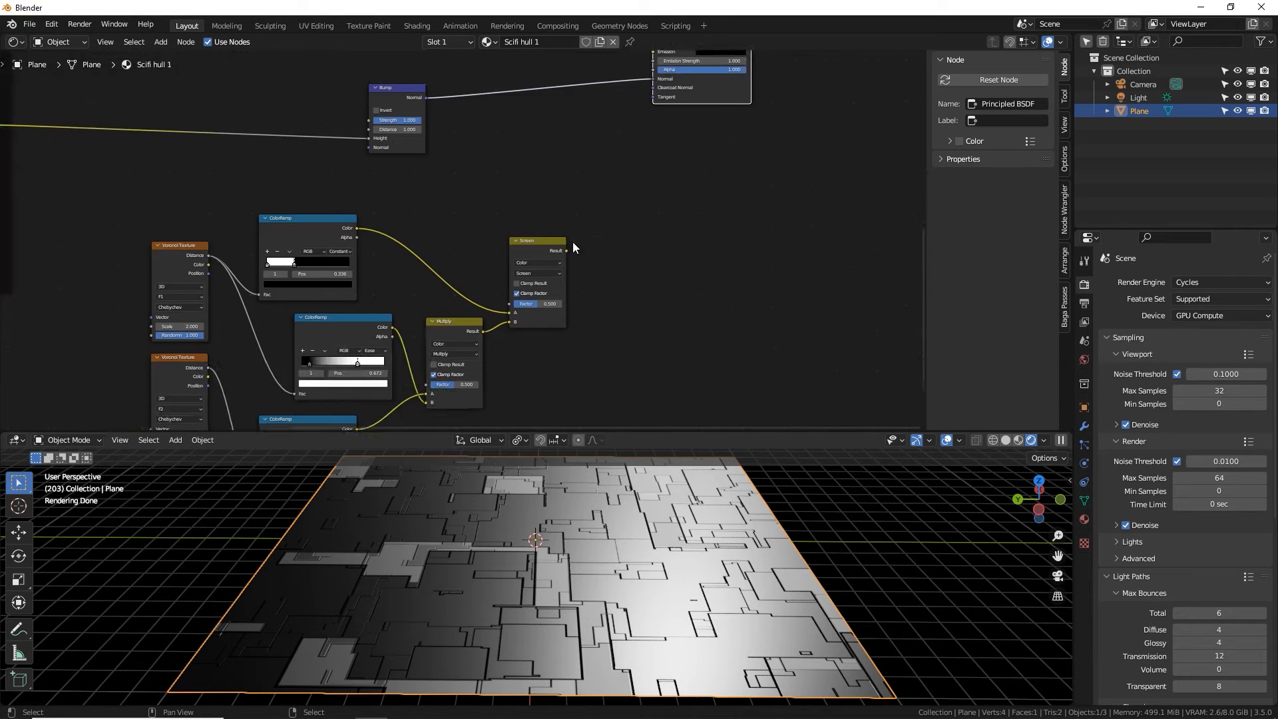
{"action": "scroll", "coordinate": [574, 243], "scroll_direction": "up", "scroll_amount": 2}
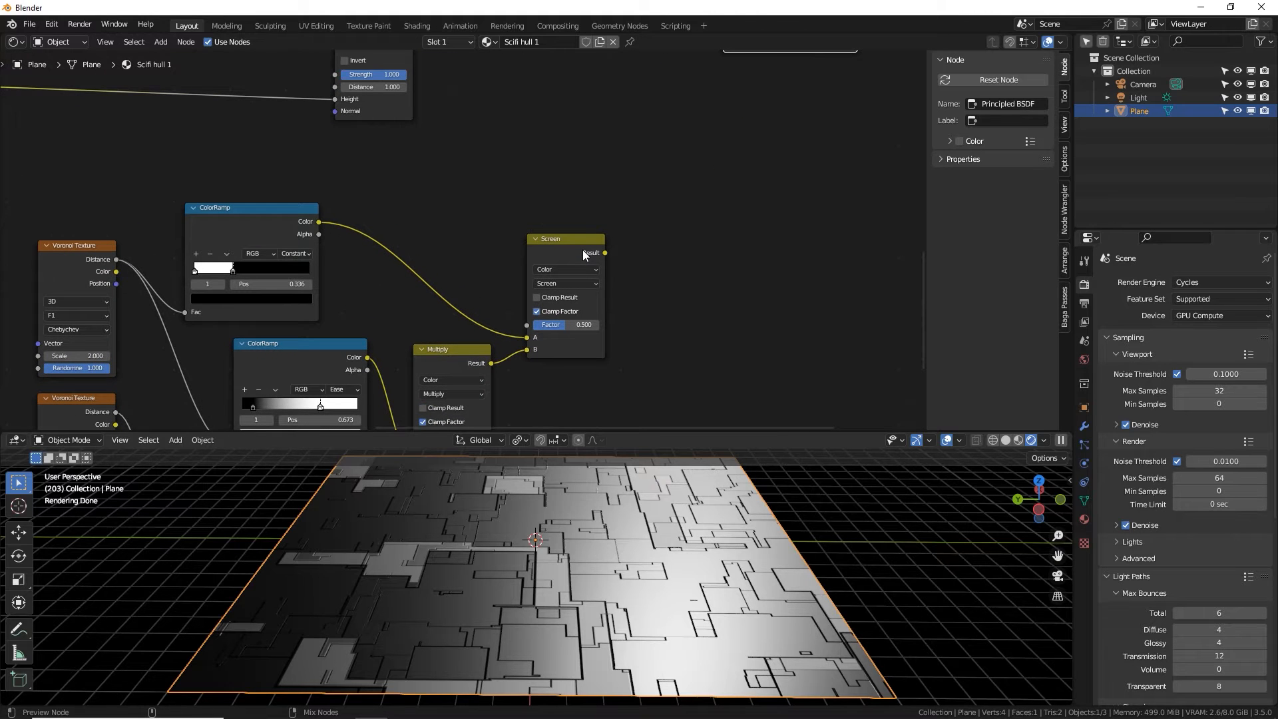
{"action": "left_click", "coordinate": [583, 255], "text": "ctrl+shift"}
{"action": "middle_click_drag", "start_coordinate": [585, 257], "coordinate": [657, 181]}
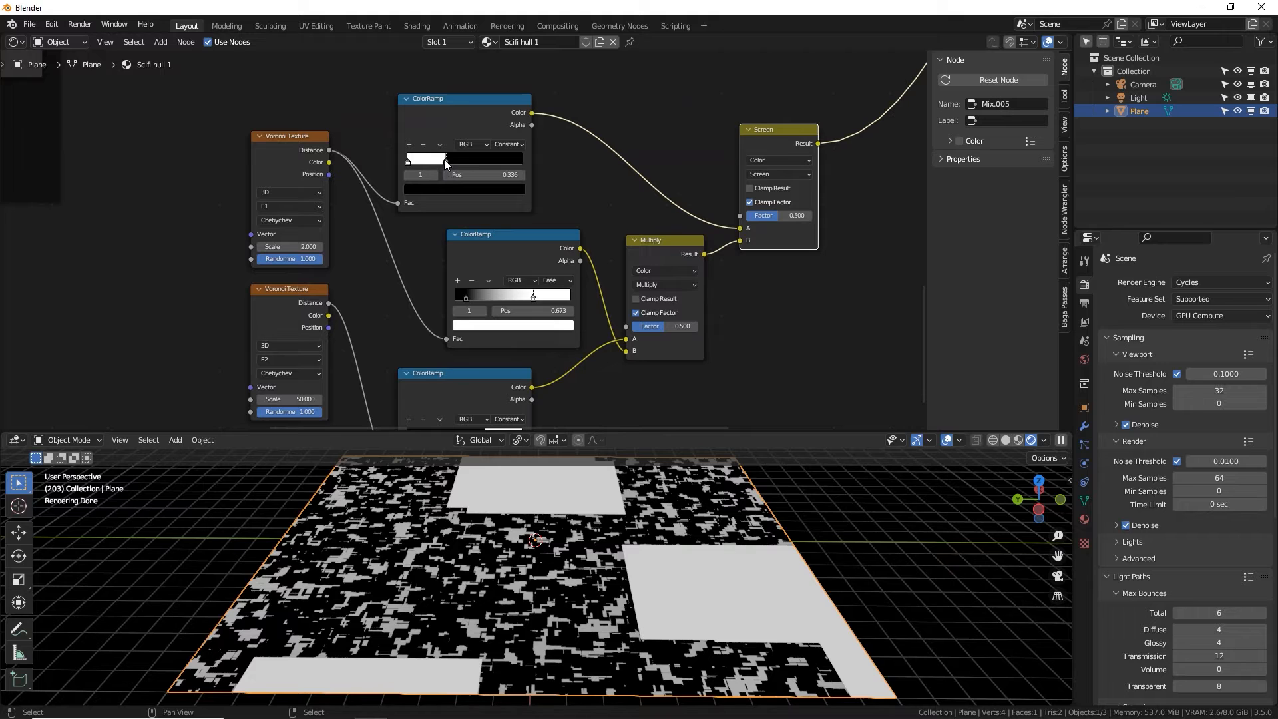
Swap the first ColorRamp's black and white with the white stop at about 0.232, and set the upper Voronoi Texture's scale to 3.300.
{"action": "mouse_move", "coordinate": [445, 160]}
{"action": "left_mouse_down"}
{"action": "mouse_move", "coordinate": [458, 160]}
{"action": "mouse_move", "coordinate": [433, 164]}
{"action": "left_mouse_up"}
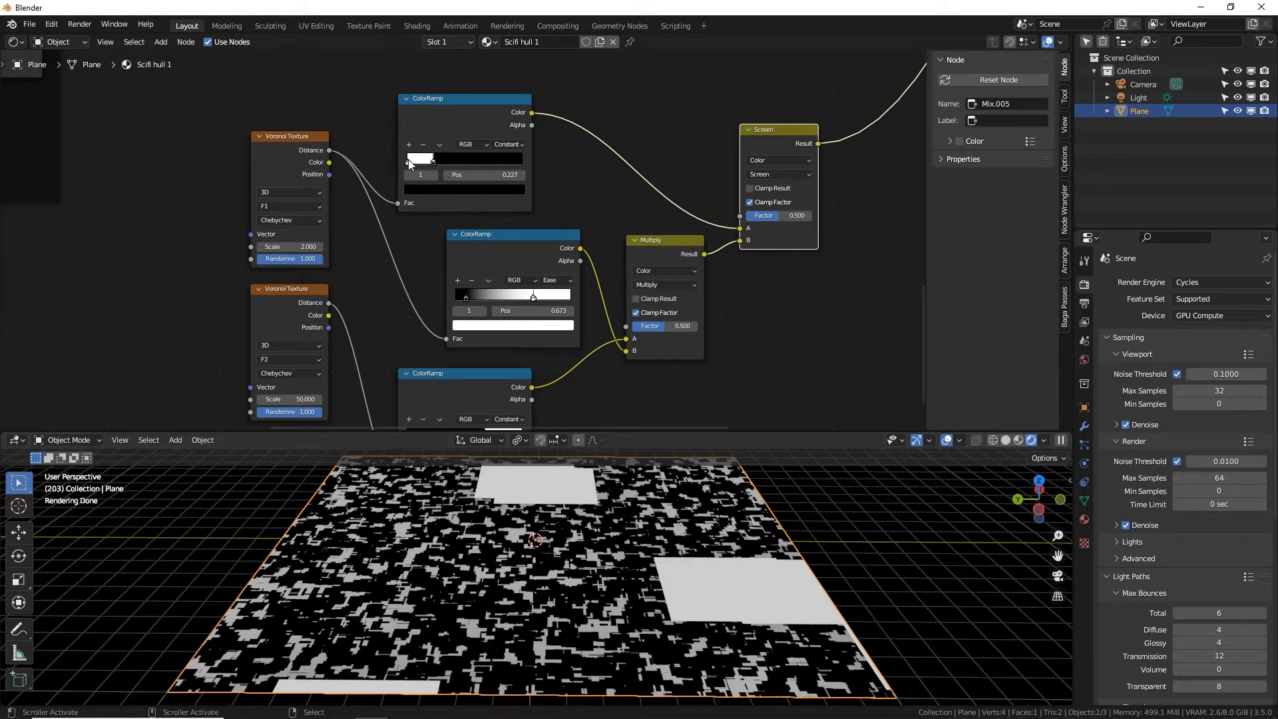
{"action": "left_click_drag", "start_coordinate": [409, 161], "coordinate": [445, 164]}
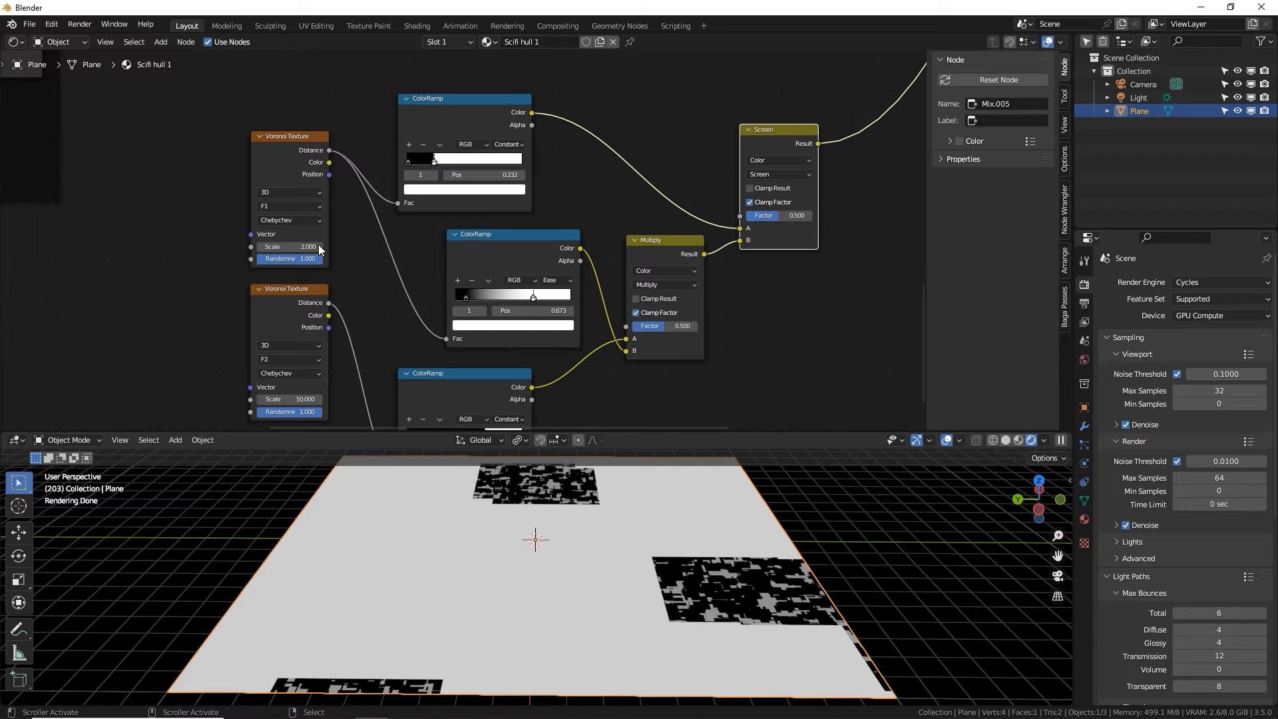
{"action": "mouse_move", "coordinate": [321, 247]}
{"action": "left_mouse_down"}
{"action": "mouse_move", "coordinate": [350, 247]}
{"action": "mouse_move", "coordinate": [326, 247]}
{"action": "left_mouse_up"}
{"action": "left_click_drag", "start_coordinate": [435, 167], "coordinate": [434, 169]}
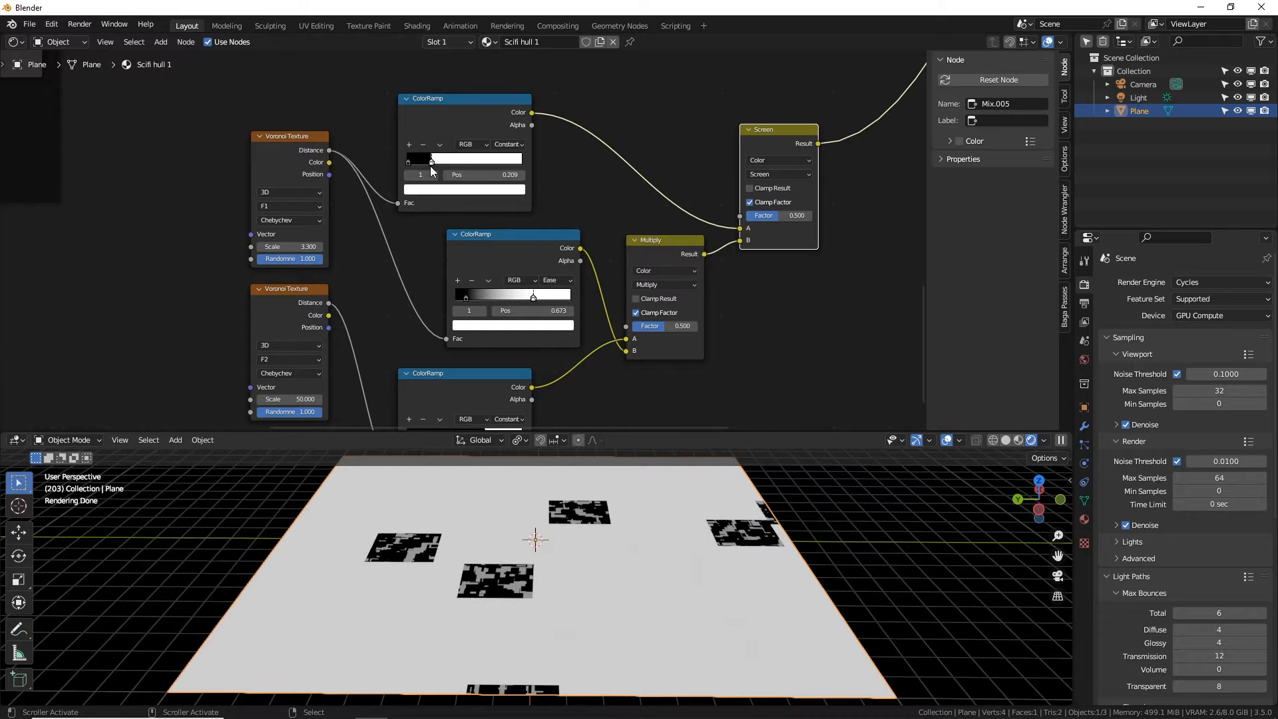
Align the second ColorRamp under the first, preview it, and tighten its gradient by moving the black stop inward and the white stop to 0.627.
{"action": "middle_click_drag", "start_coordinate": [462, 241], "coordinate": [460, 217]}
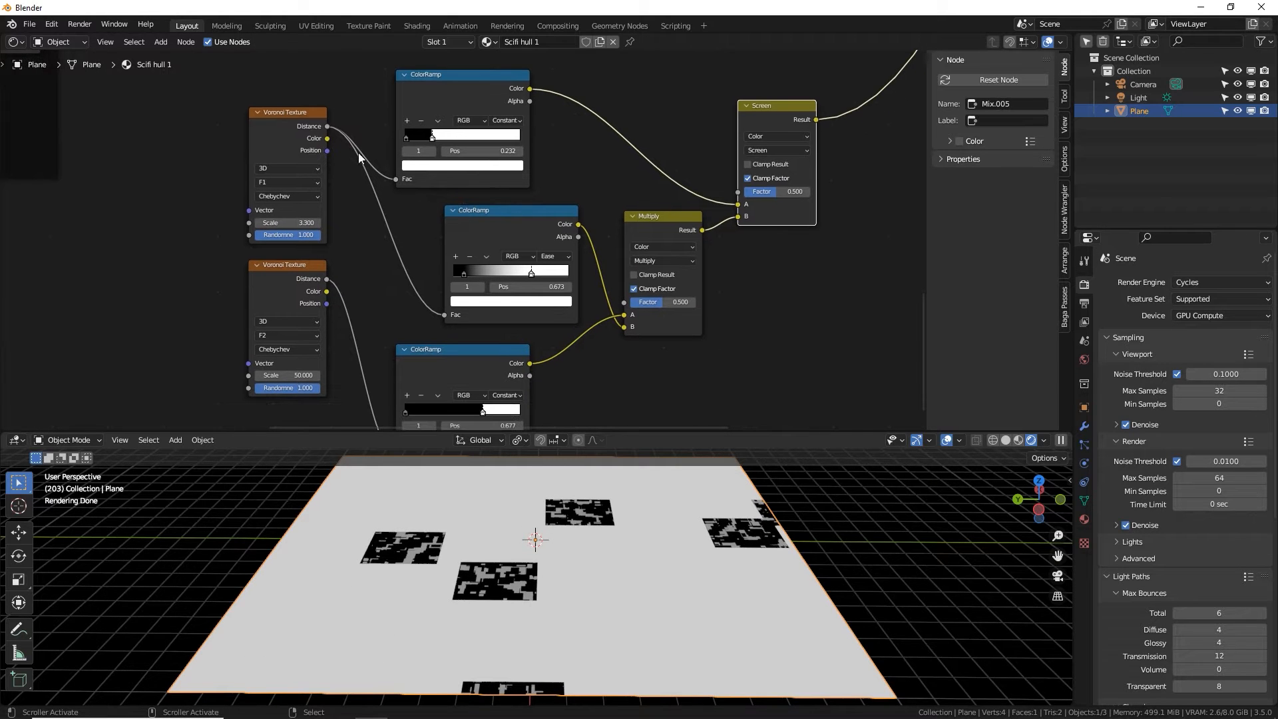
{"action": "left_click", "coordinate": [460, 211]}
{"action": "left_click_drag", "start_coordinate": [460, 212], "coordinate": [420, 208]}
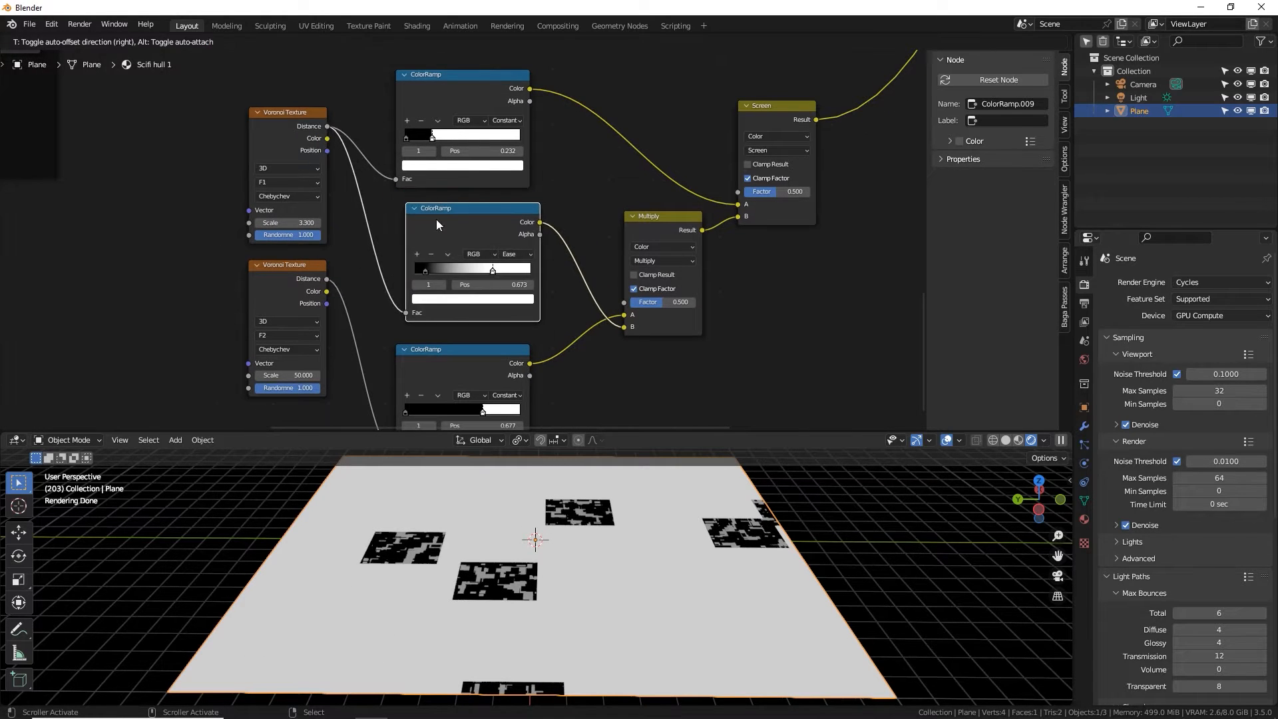
{"action": "left_click", "coordinate": [453, 221], "text": "ctrl+shift"}
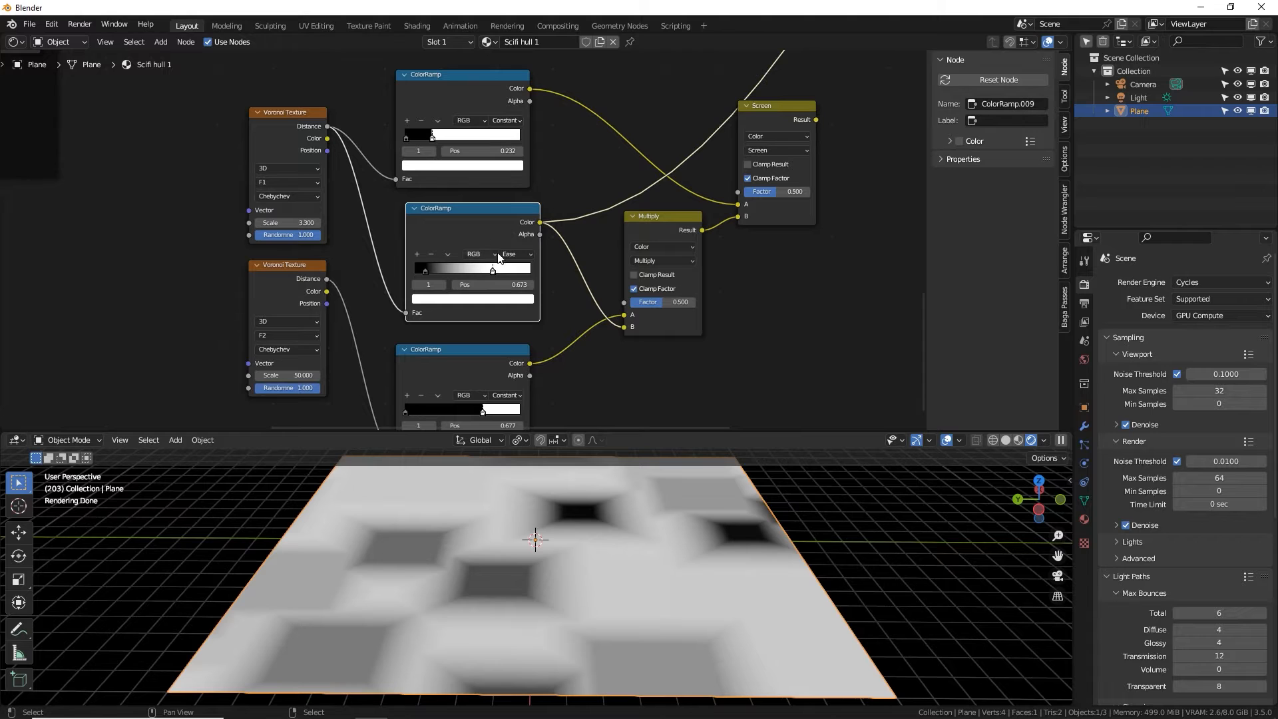
{"action": "middle_click_drag", "start_coordinate": [509, 310], "coordinate": [514, 276]}
{"action": "mouse_move", "coordinate": [487, 194]}
{"action": "left_mouse_down"}
{"action": "mouse_move", "coordinate": [472, 205]}
{"action": "mouse_move", "coordinate": [484, 194]}
{"action": "left_mouse_up"}
{"action": "left_click_drag", "start_coordinate": [434, 238], "coordinate": [490, 236]}
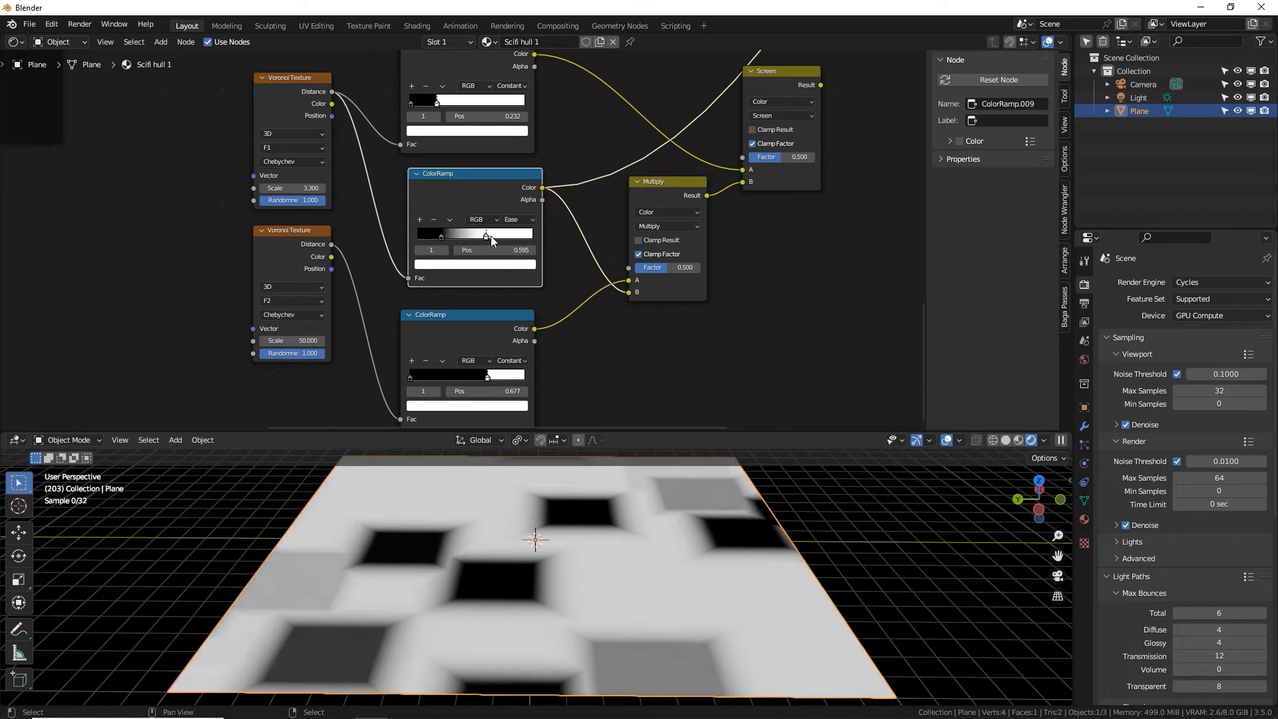
Preview the Multiply node, move the third ColorRamp's white stop to 0.736, and set the Multiply factor to 1.000.
{"action": "left_click", "coordinate": [666, 192], "text": "ctrl+shift"}
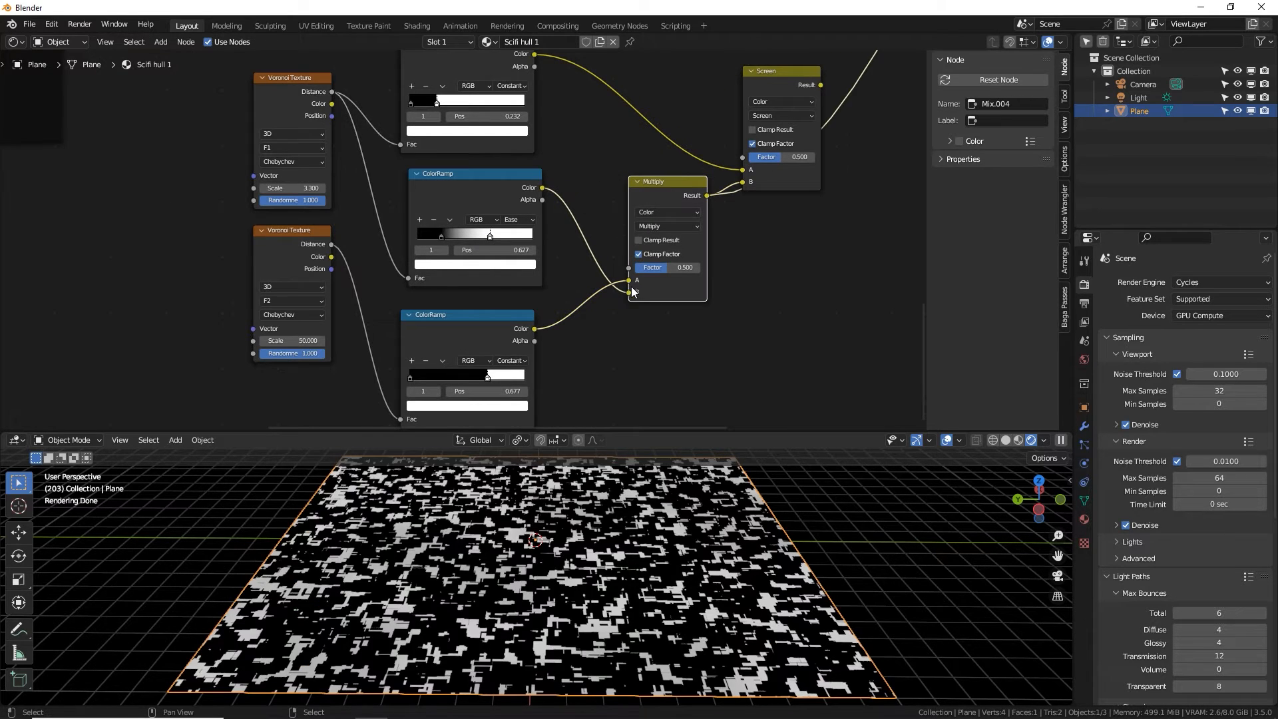
{"action": "left_click_drag", "start_coordinate": [537, 347], "coordinate": [497, 371]}
{"action": "left_click_drag", "start_coordinate": [666, 267], "coordinate": [695, 267]}
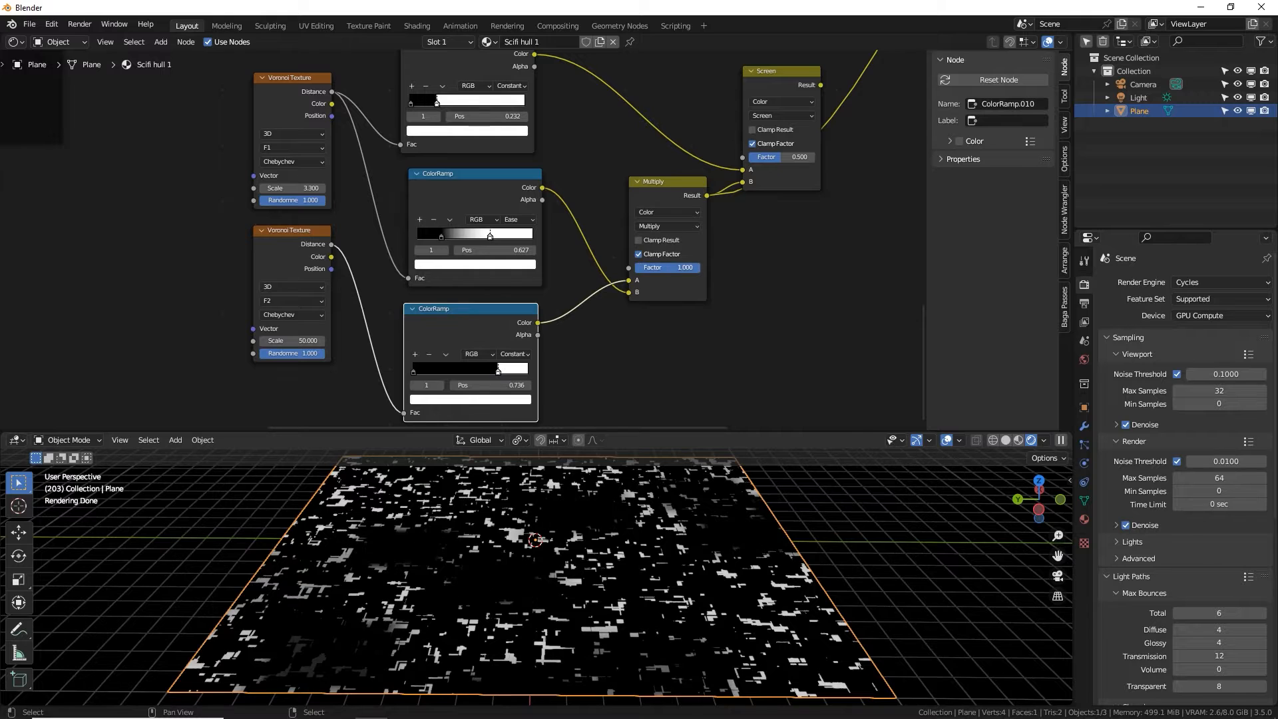
{"action": "middle_click_drag", "start_coordinate": [770, 91], "coordinate": [685, 129]}
{"action": "mouse_move", "coordinate": [685, 129]}
{"action": "left_mouse_down"}
{"action": "mouse_move", "coordinate": [656, 105]}
{"action": "mouse_move", "coordinate": [692, 110]}
{"action": "left_mouse_up"}
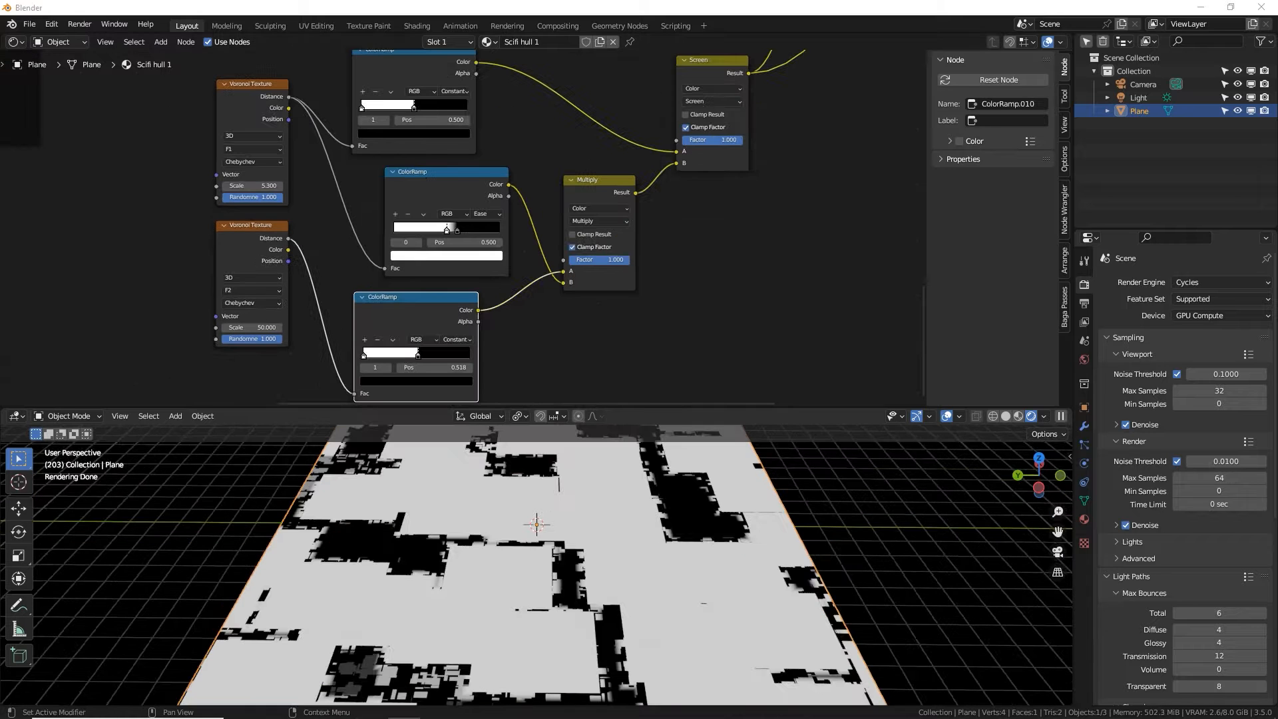
Hide the node editor's sidebar and examine the detail mask's edges up close on the hull plane.
{"action": "left_click", "coordinate": [794, 293]}
{"action": "key", "text": "n"}
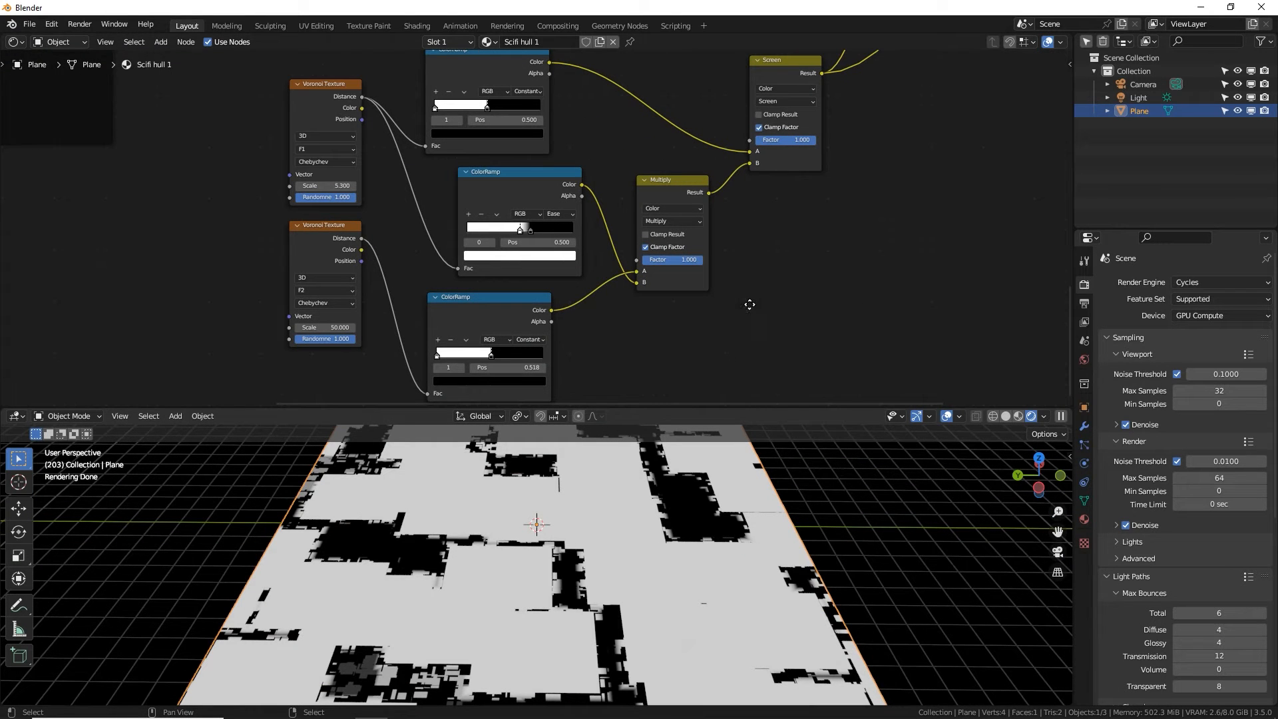
{"action": "middle_click_drag", "start_coordinate": [750, 304], "coordinate": [748, 312]}
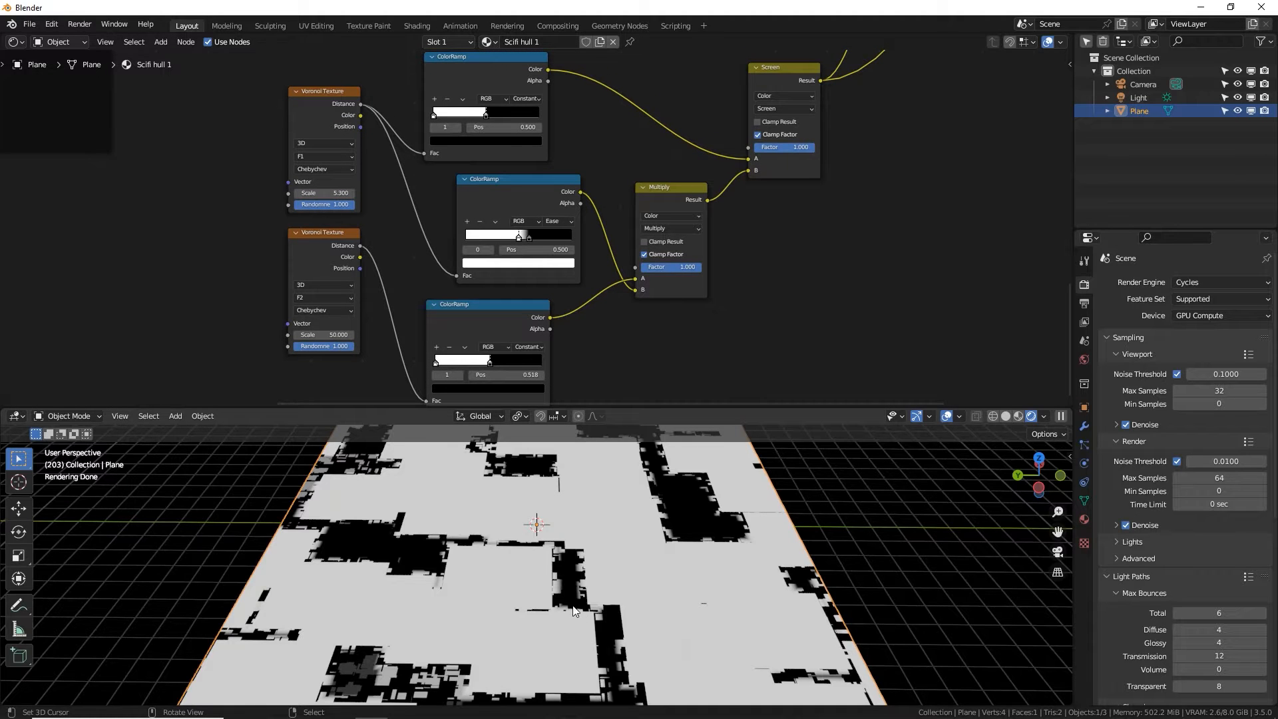
{"action": "scroll", "coordinate": [574, 610], "scroll_direction": "up", "scroll_amount": 6}
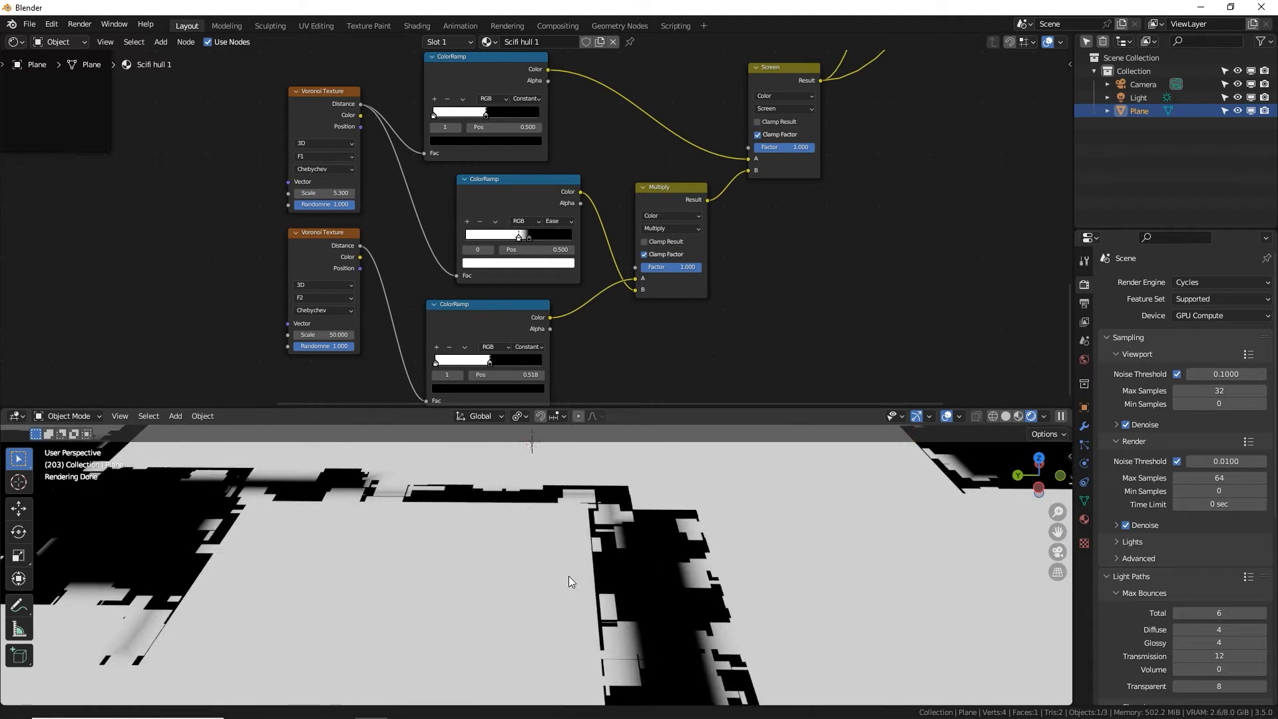
{"action": "middle_click_drag", "start_coordinate": [569, 576], "coordinate": [429, 579], "text": "shift"}
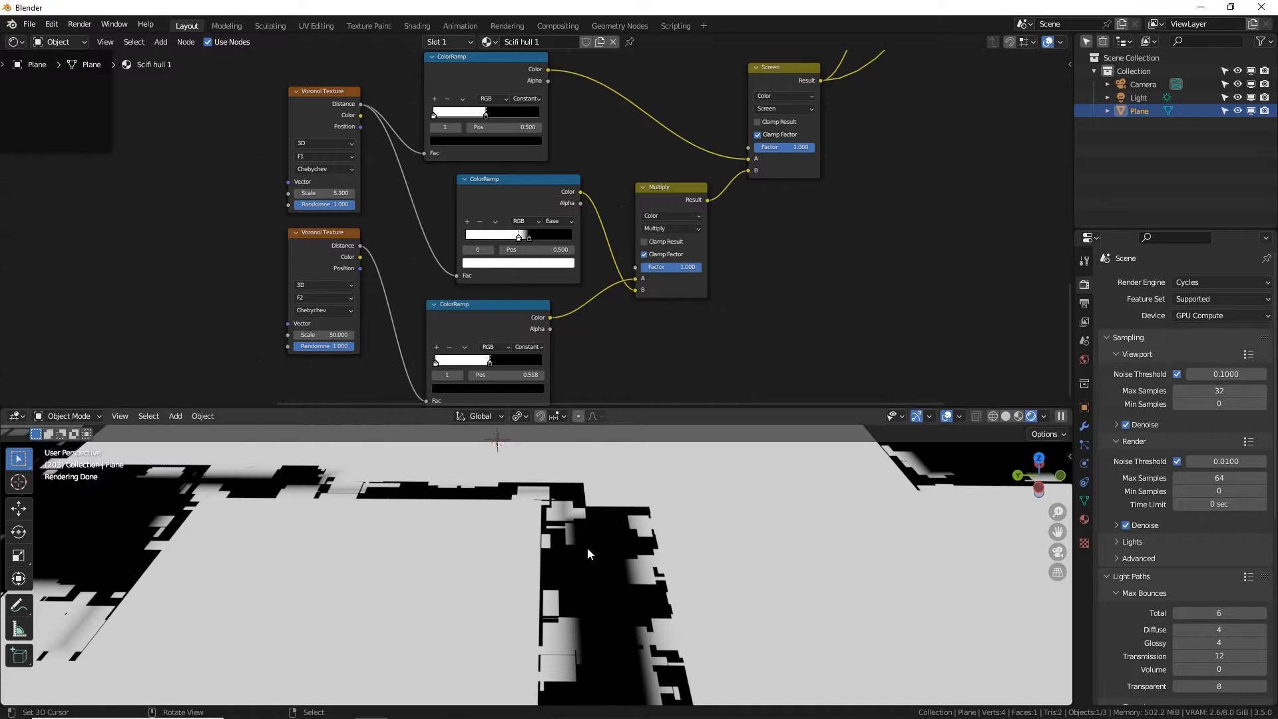
{"action": "scroll", "coordinate": [497, 586], "scroll_direction": "down", "scroll_amount": 3}
{"action": "left_click_drag", "start_coordinate": [494, 116], "coordinate": [493, 118]}
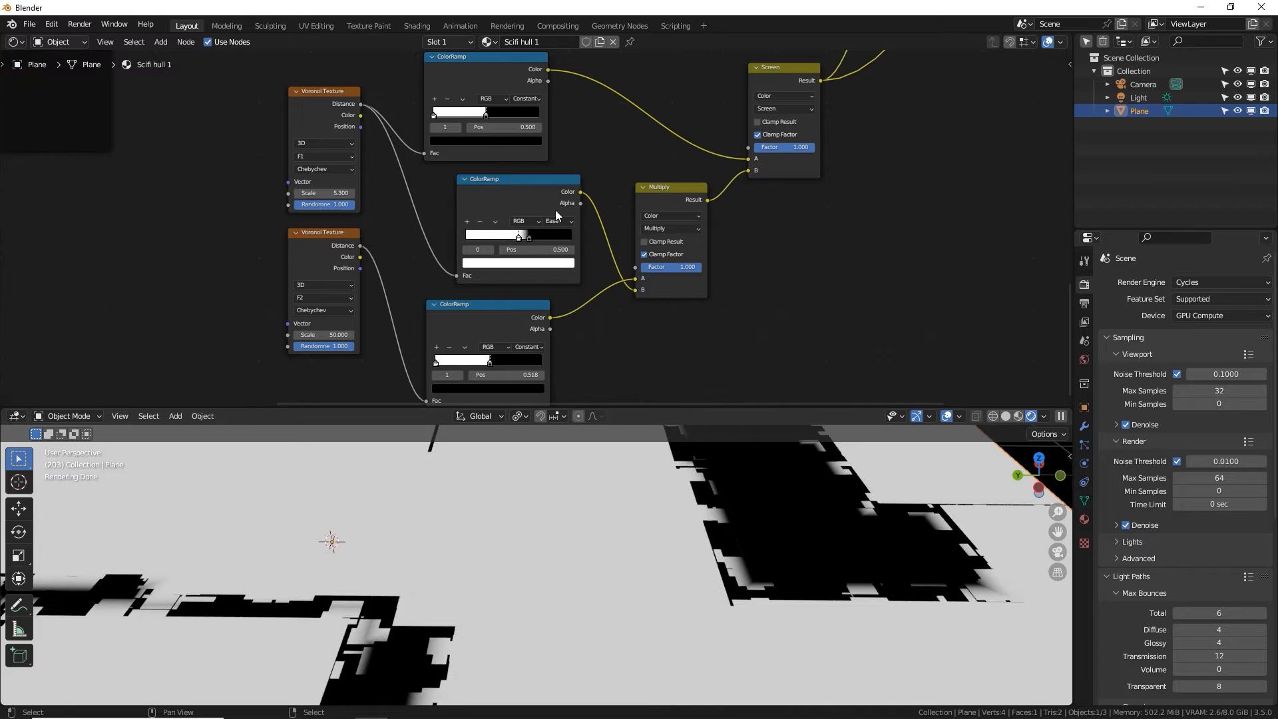
{"action": "middle_click_drag", "start_coordinate": [481, 650], "coordinate": [599, 541]}
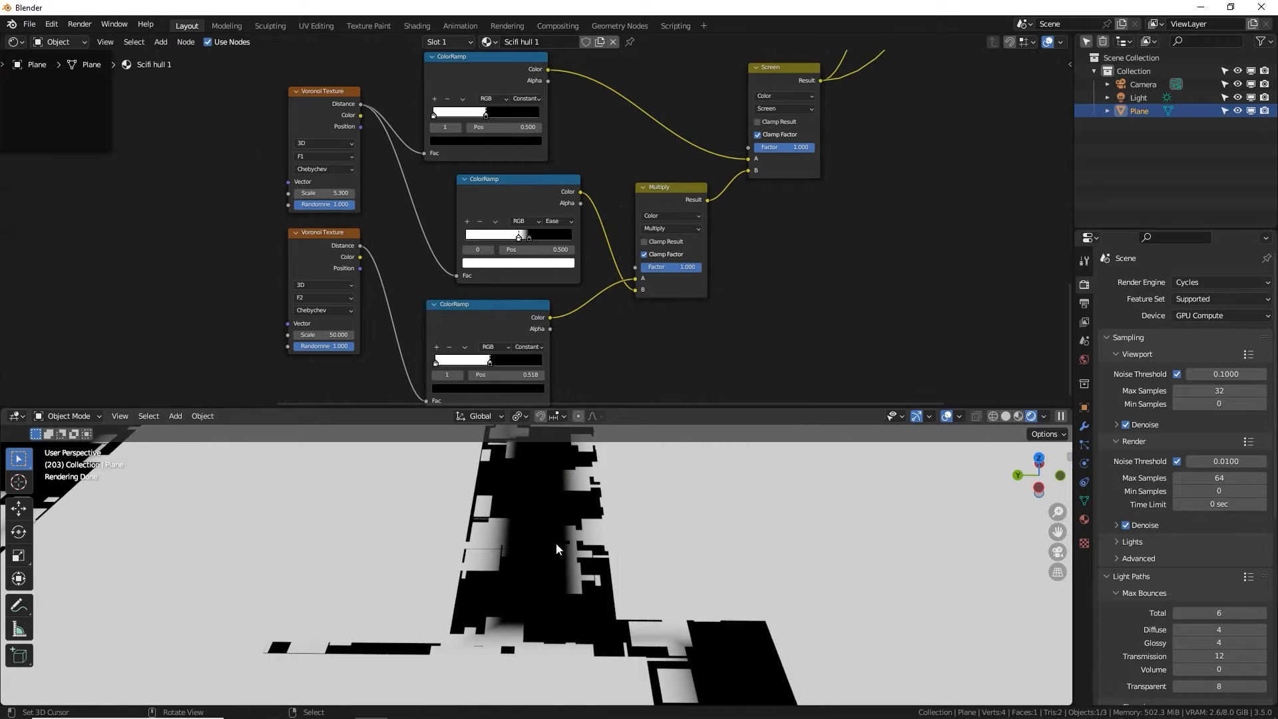
{"action": "scroll", "coordinate": [560, 324], "scroll_direction": "up", "scroll_amount": 4}
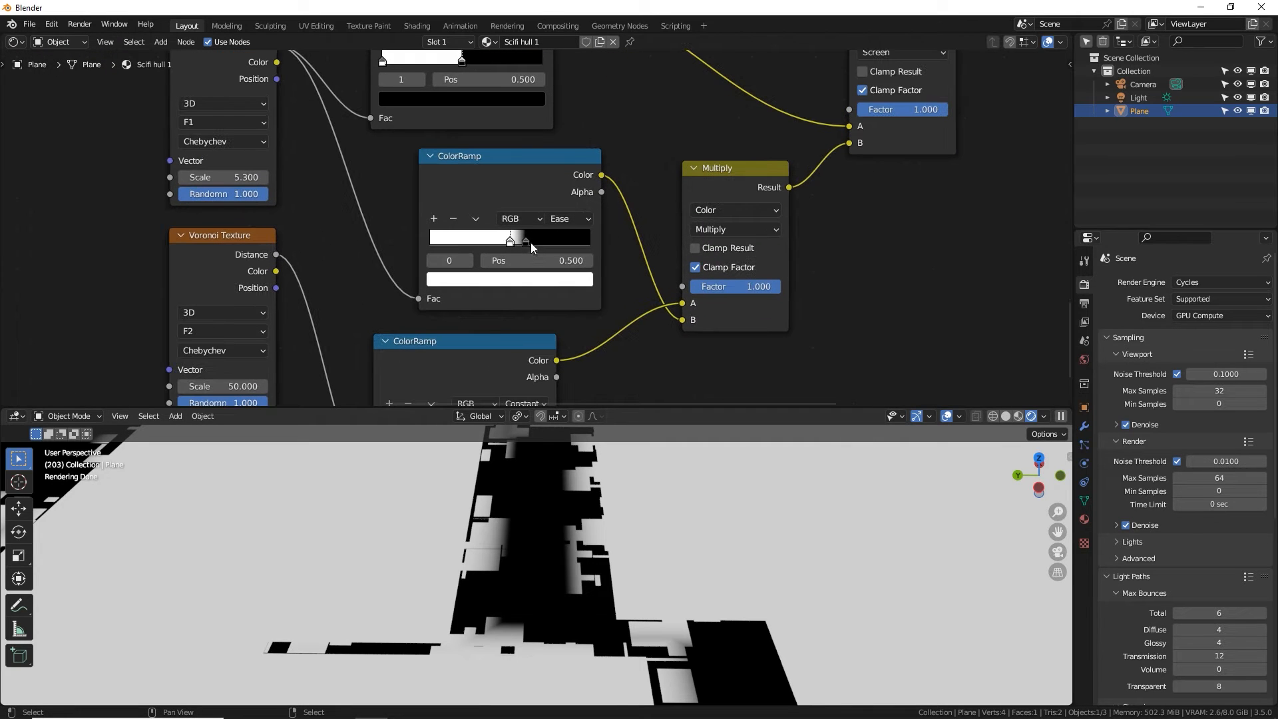
Sharpen the second ColorRamp's falloff by placing the white stop at 0.486 and the black stop at about 0.55.
{"action": "left_click_drag", "start_coordinate": [531, 244], "coordinate": [533, 244]}
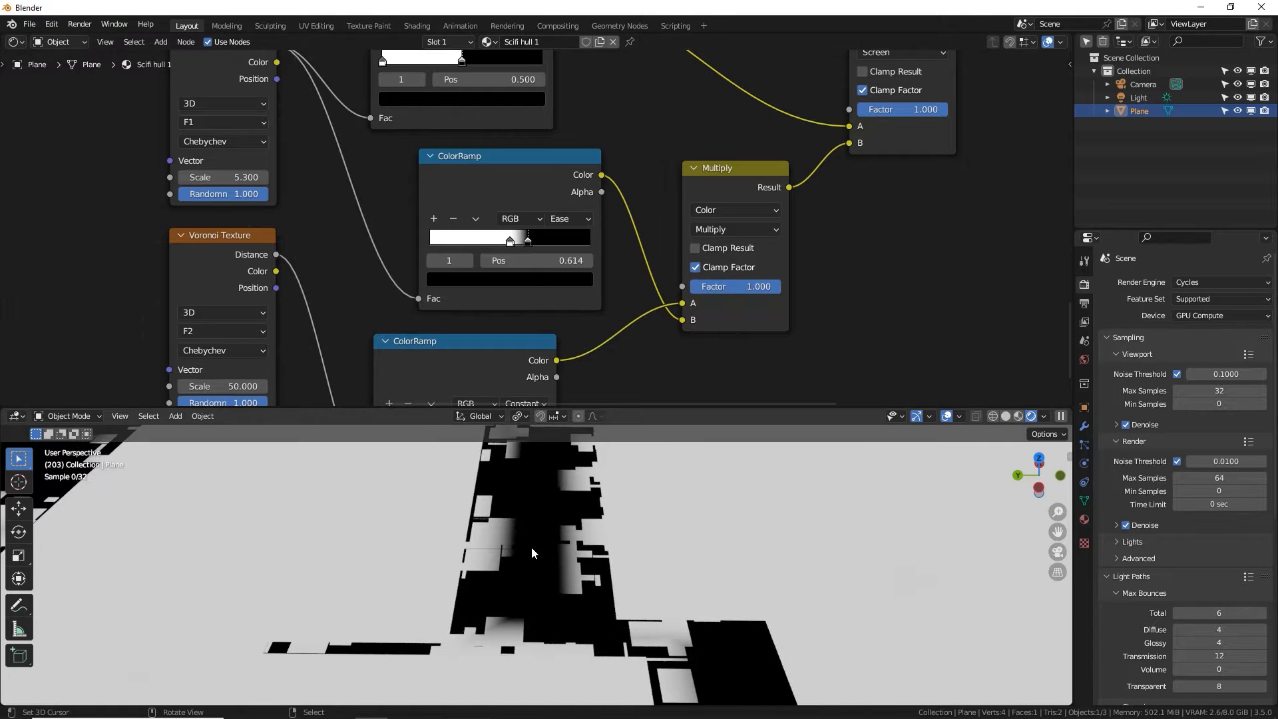
{"action": "mouse_move", "coordinate": [510, 241]}
{"action": "left_mouse_down"}
{"action": "mouse_move", "coordinate": [497, 242]}
{"action": "mouse_move", "coordinate": [527, 241]}
{"action": "left_mouse_up"}
{"action": "middle_click_drag", "start_coordinate": [576, 629], "coordinate": [566, 579]}
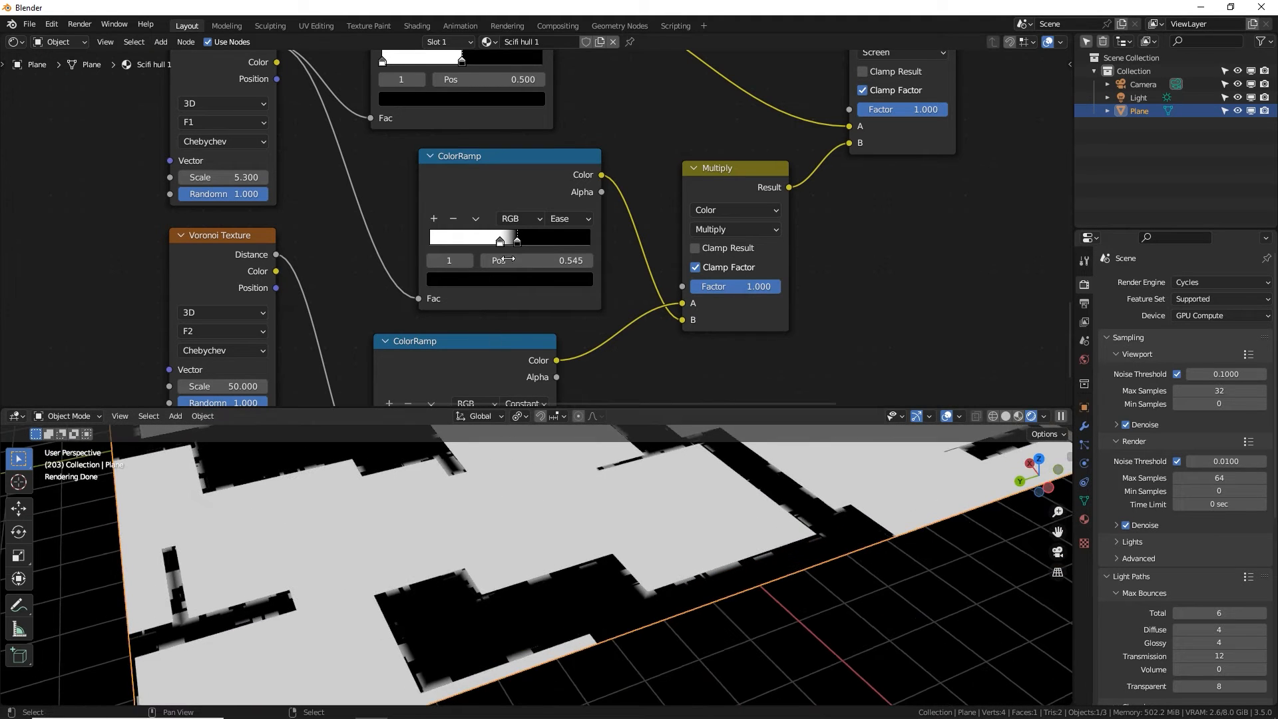
{"action": "left_click_drag", "start_coordinate": [517, 241], "coordinate": [510, 241]}
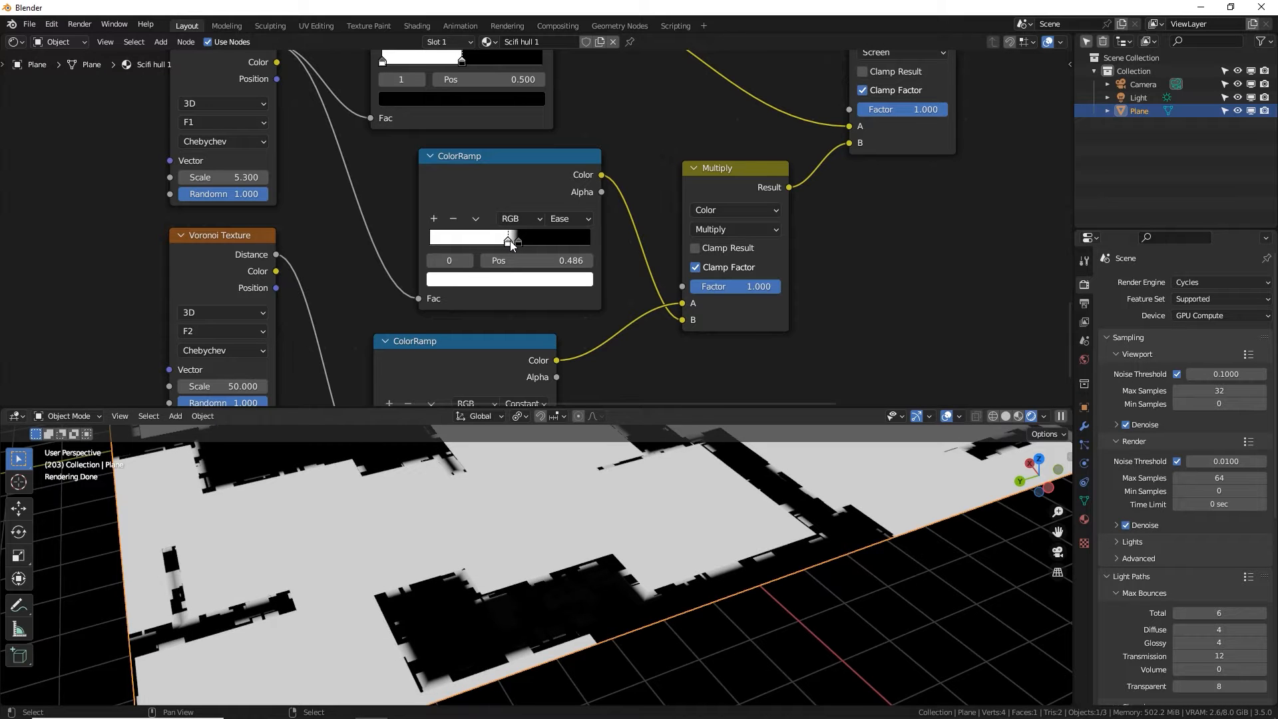
{"action": "middle_click_drag", "start_coordinate": [603, 656], "coordinate": [604, 548]}
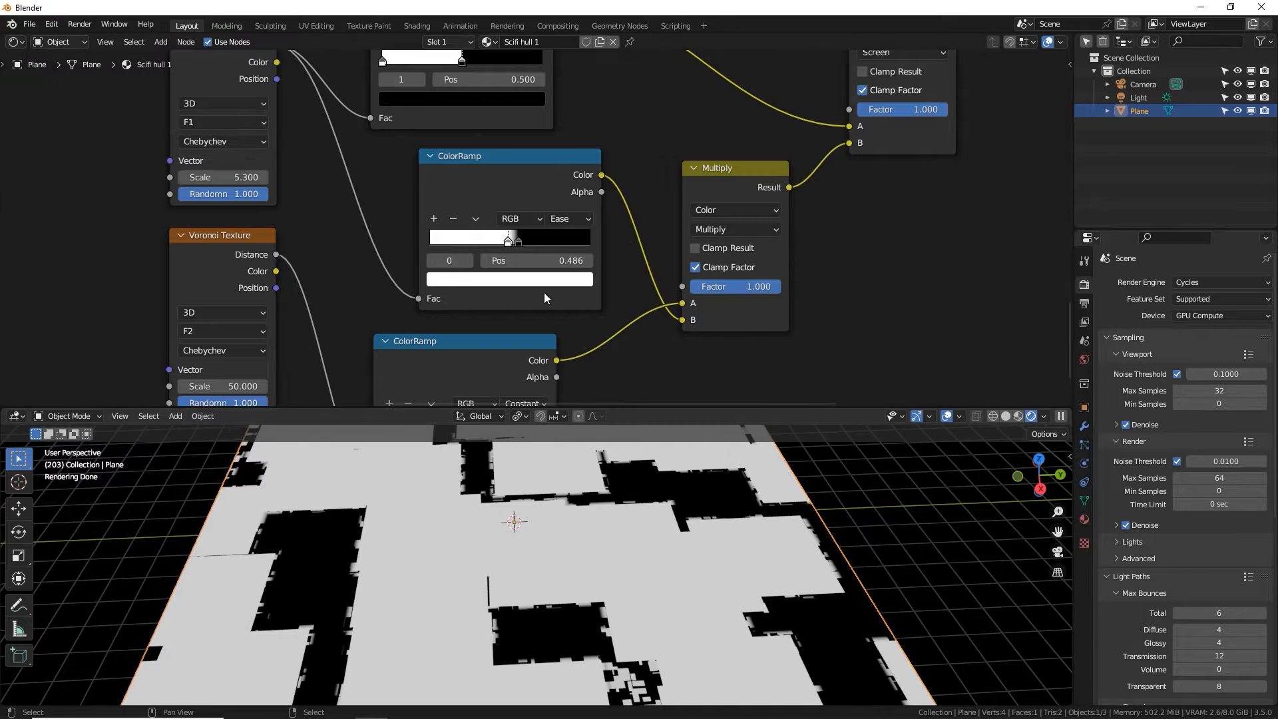
Review the detail mask's node chain and preview the first ColorRamp's output on the plane.
{"action": "scroll", "coordinate": [545, 293], "scroll_direction": "down", "scroll_amount": 2}
{"action": "middle_click_drag", "start_coordinate": [573, 369], "coordinate": [592, 312]}
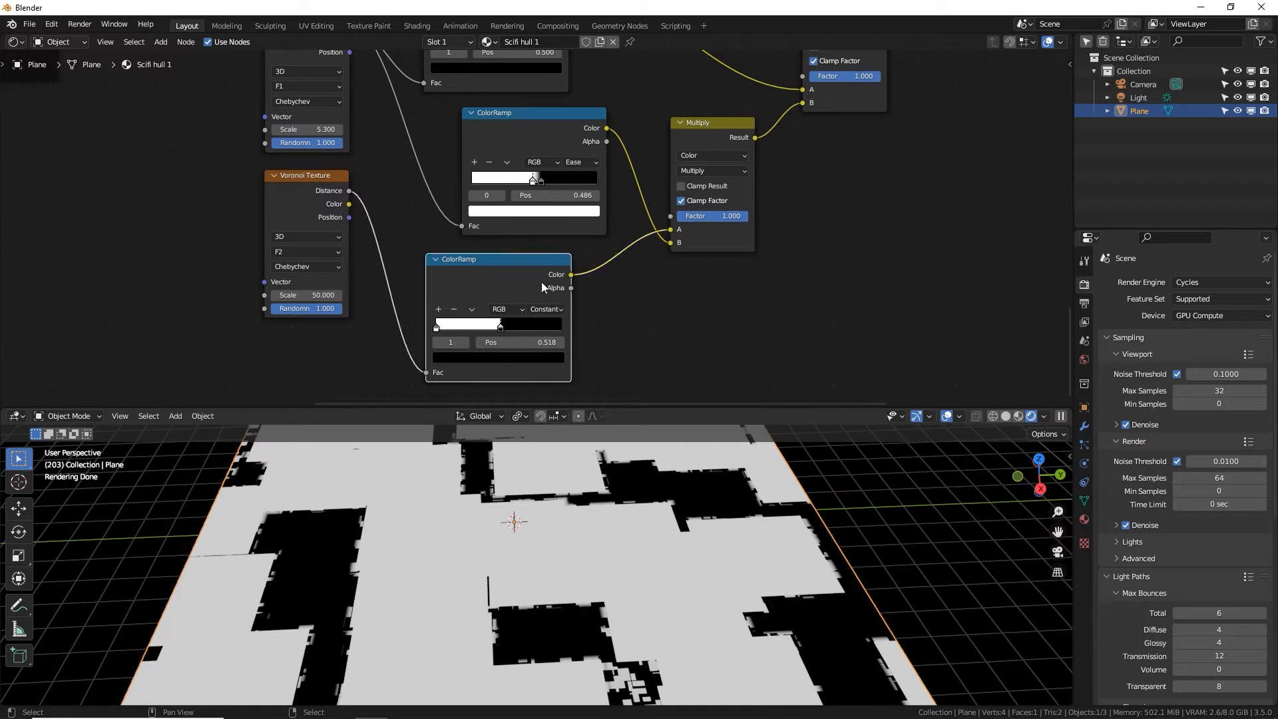
{"action": "scroll", "coordinate": [550, 285], "scroll_direction": "up", "scroll_amount": 2}
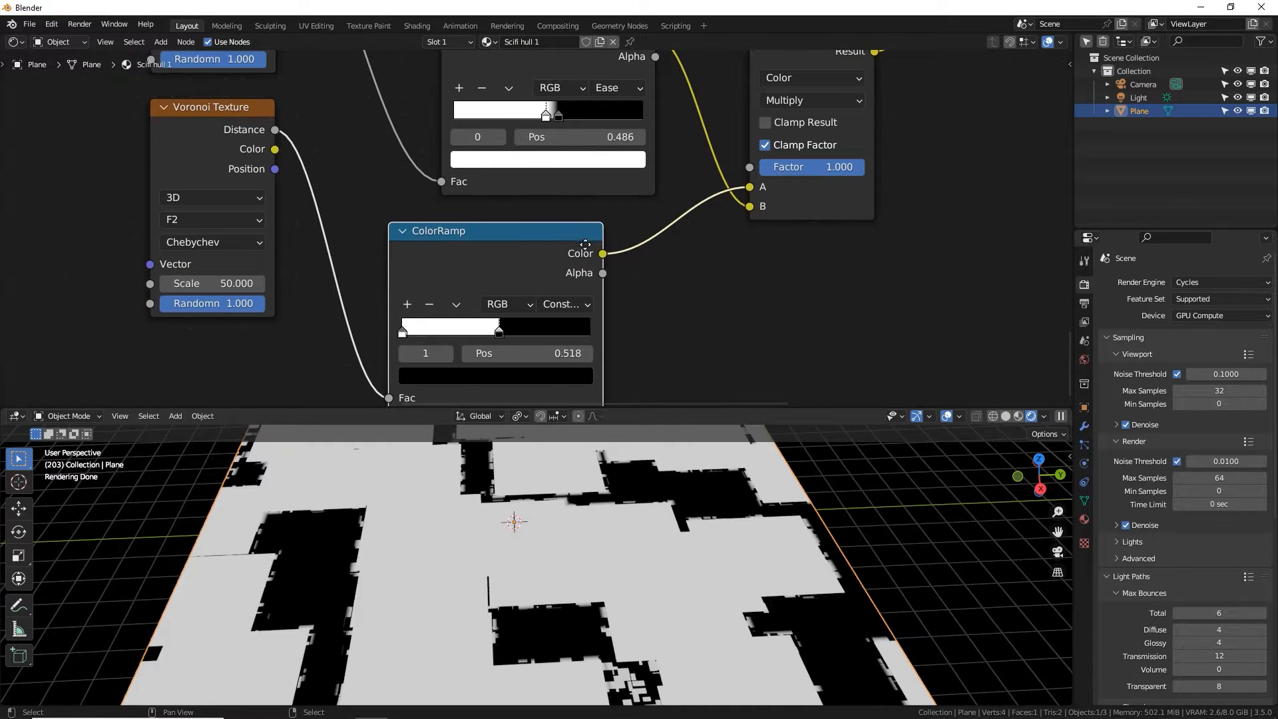
{"action": "middle_click_drag", "start_coordinate": [587, 241], "coordinate": [540, 345]}
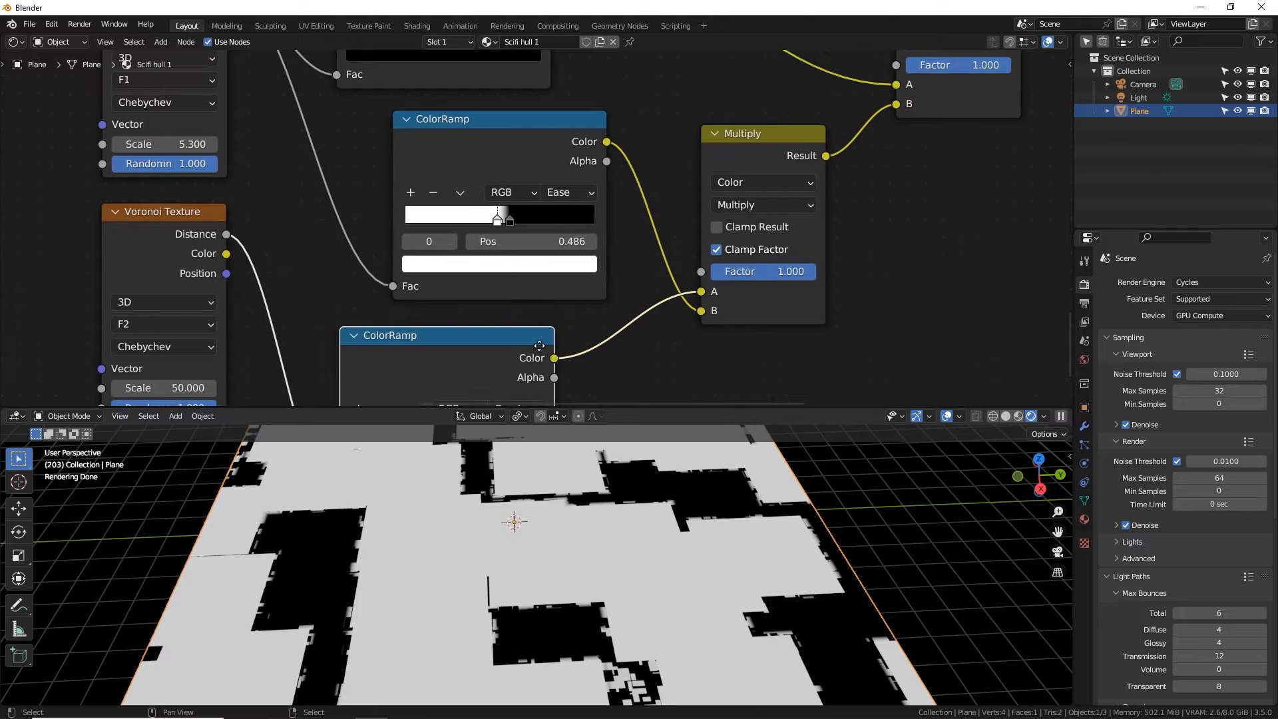
{"action": "scroll", "coordinate": [539, 345], "scroll_direction": "down", "scroll_amount": 2}
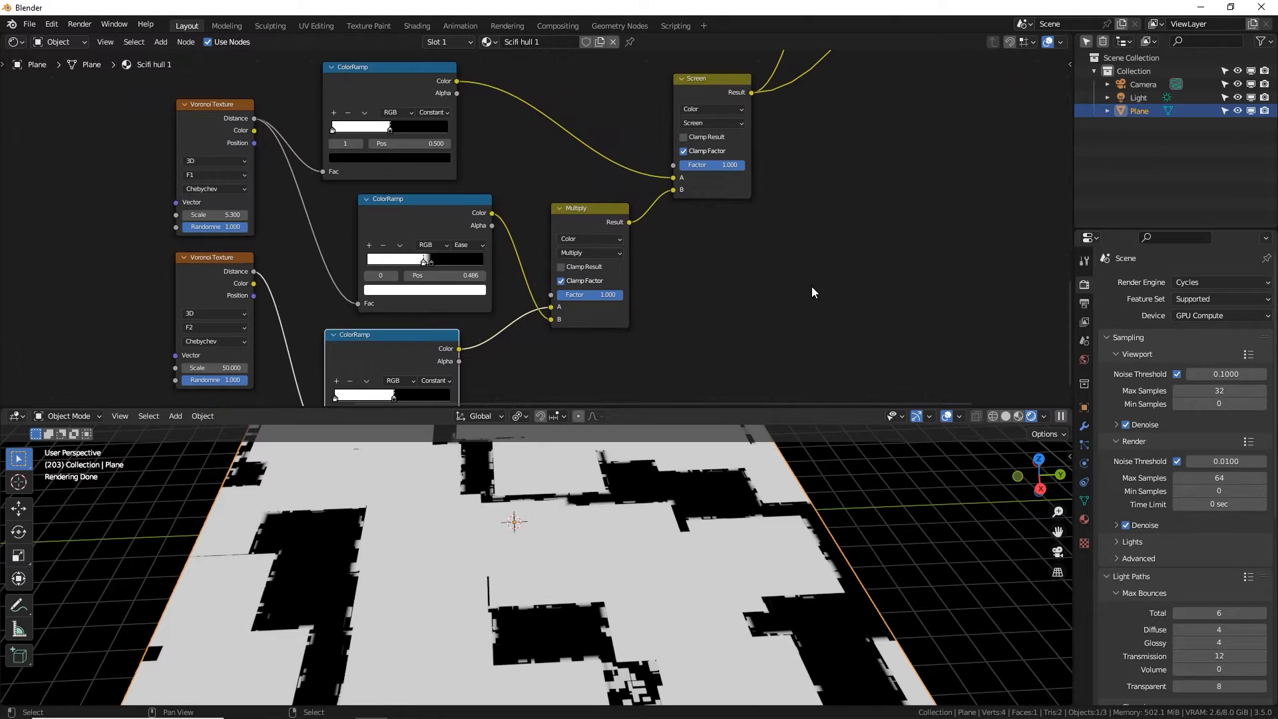
{"action": "left_click", "coordinate": [398, 91], "text": "ctrl+shift"}
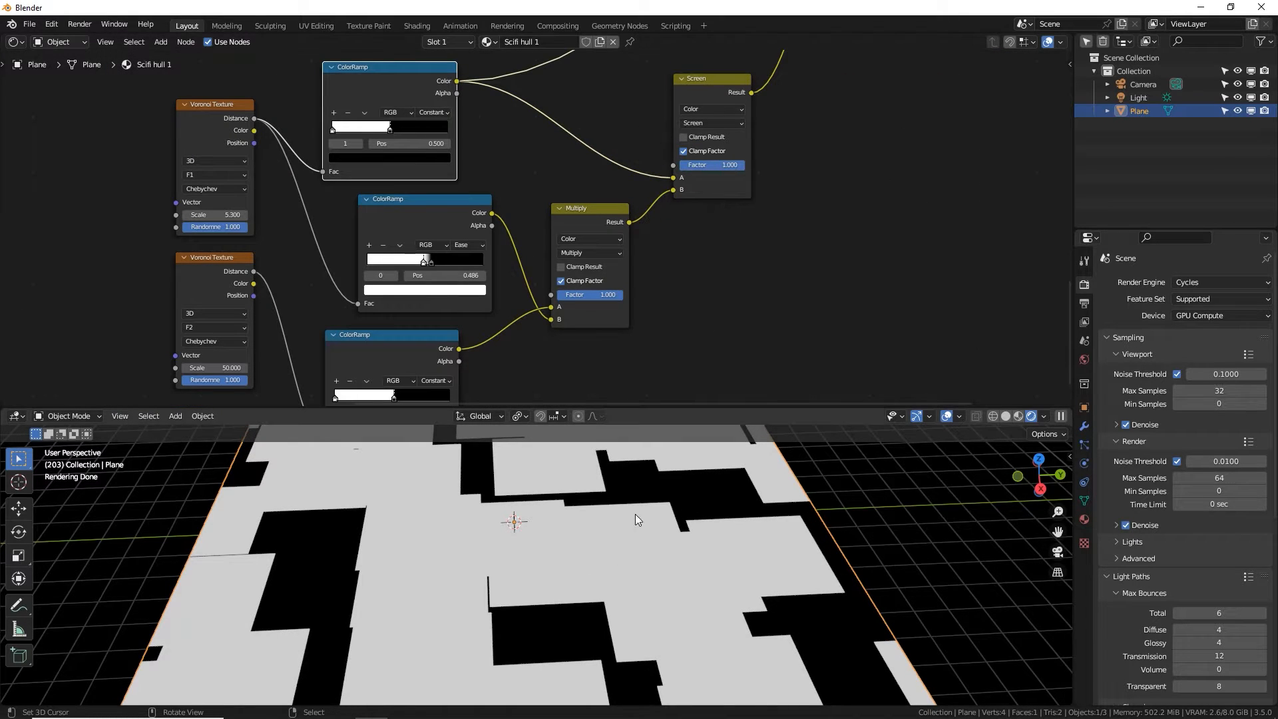
Reconnect the Principled BSDF to the Material Output to show the full hull material.
{"action": "scroll", "coordinate": [537, 222], "scroll_direction": "down", "scroll_amount": 5}
{"action": "middle_click_drag", "start_coordinate": [615, 173], "coordinate": [522, 294]}
{"action": "middle_click_drag", "start_coordinate": [685, 149], "coordinate": [661, 219]}
{"action": "left_click", "coordinate": [711, 189], "text": "ctrl+shift"}
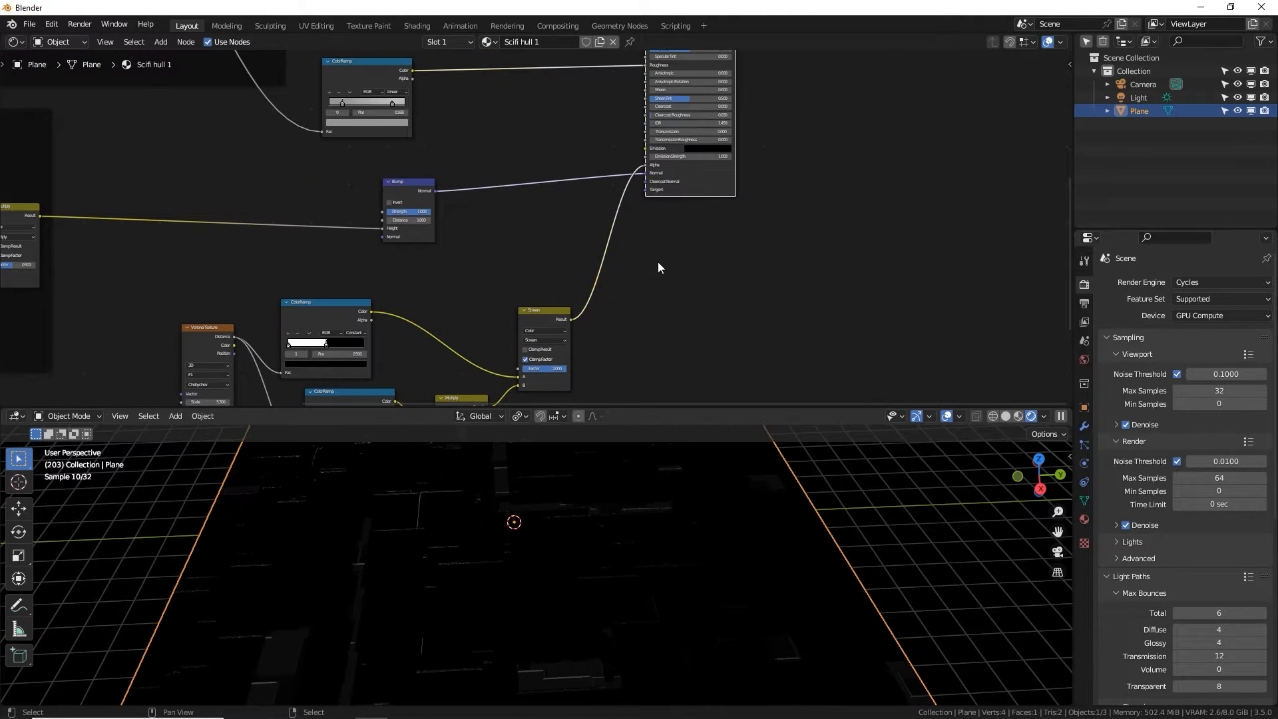
Move the Screen node slightly farther from its input ColorRamp, keeping its result linked to the Principled BSDF's Alpha.
{"action": "middle_click_drag", "start_coordinate": [658, 268], "coordinate": [648, 188]}
{"action": "scroll", "coordinate": [573, 237], "scroll_direction": "up", "scroll_amount": 3}
{"action": "mouse_move", "coordinate": [579, 239]}
{"action": "left_mouse_down"}
{"action": "mouse_move", "coordinate": [577, 181]}
{"action": "mouse_move", "coordinate": [580, 237]}
{"action": "left_mouse_up"}
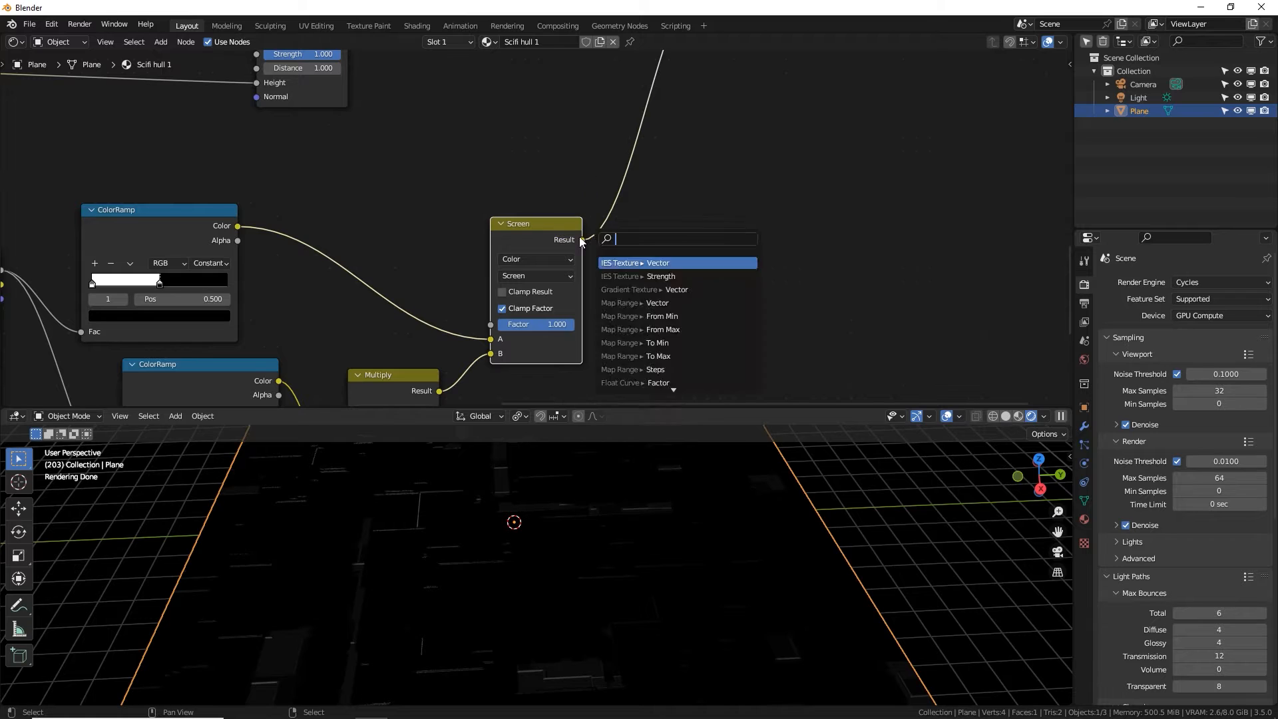
{"action": "key", "text": "g"}
{"action": "left_click", "coordinate": [634, 195]}
{"action": "middle_click_drag", "start_coordinate": [630, 253], "coordinate": [664, 190]}
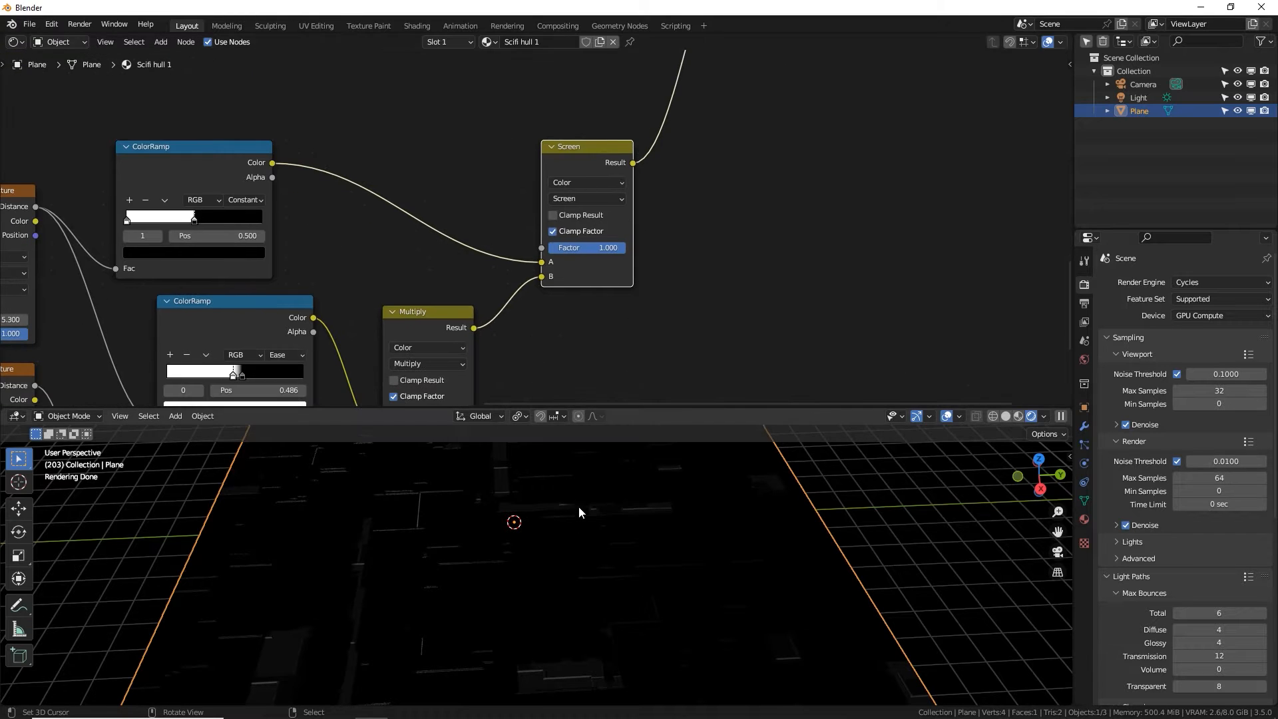
Add a cube at the plane's center and scale it up until it covers much of the plane.
{"action": "middle_click_drag", "start_coordinate": [742, 142], "coordinate": [539, 360]}
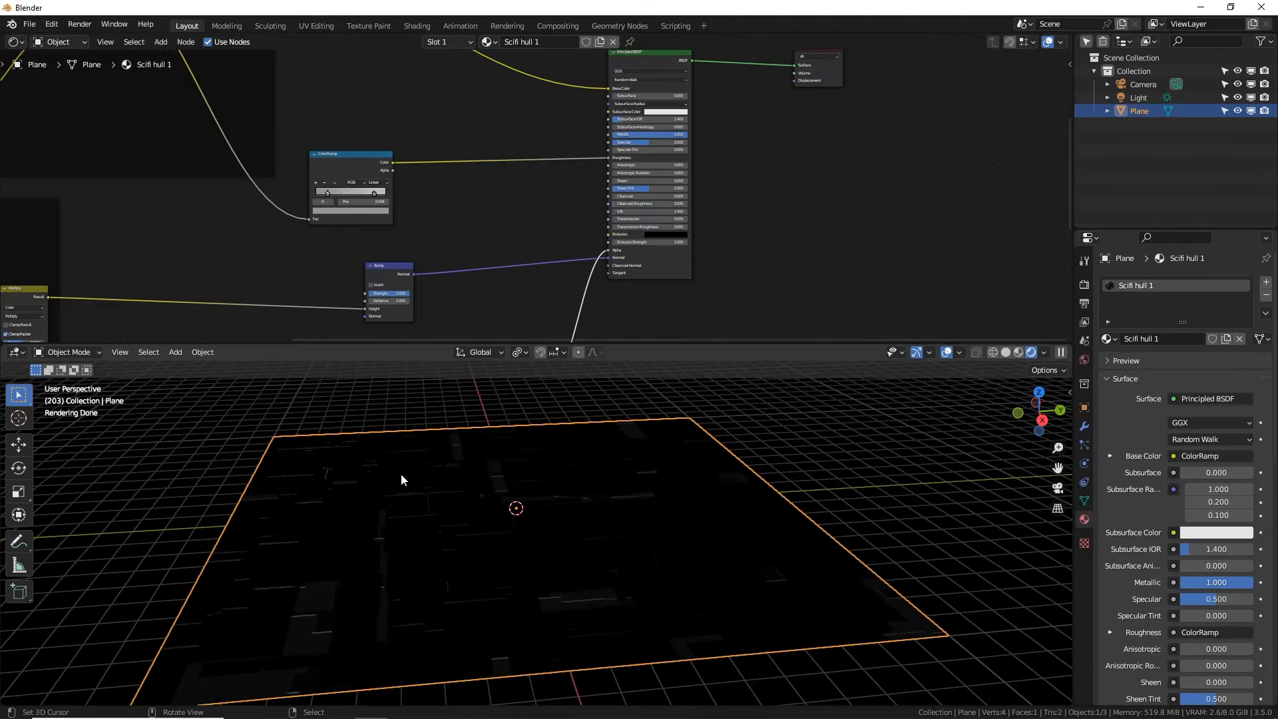
{"action": "middle_click_drag", "start_coordinate": [401, 474], "coordinate": [694, 494]}
{"action": "mouse_move", "coordinate": [631, 469]}
{"action": "middle_mouse_down"}
{"action": "mouse_move", "coordinate": [701, 453]}
{"action": "mouse_move", "coordinate": [631, 474]}
{"action": "middle_mouse_up"}
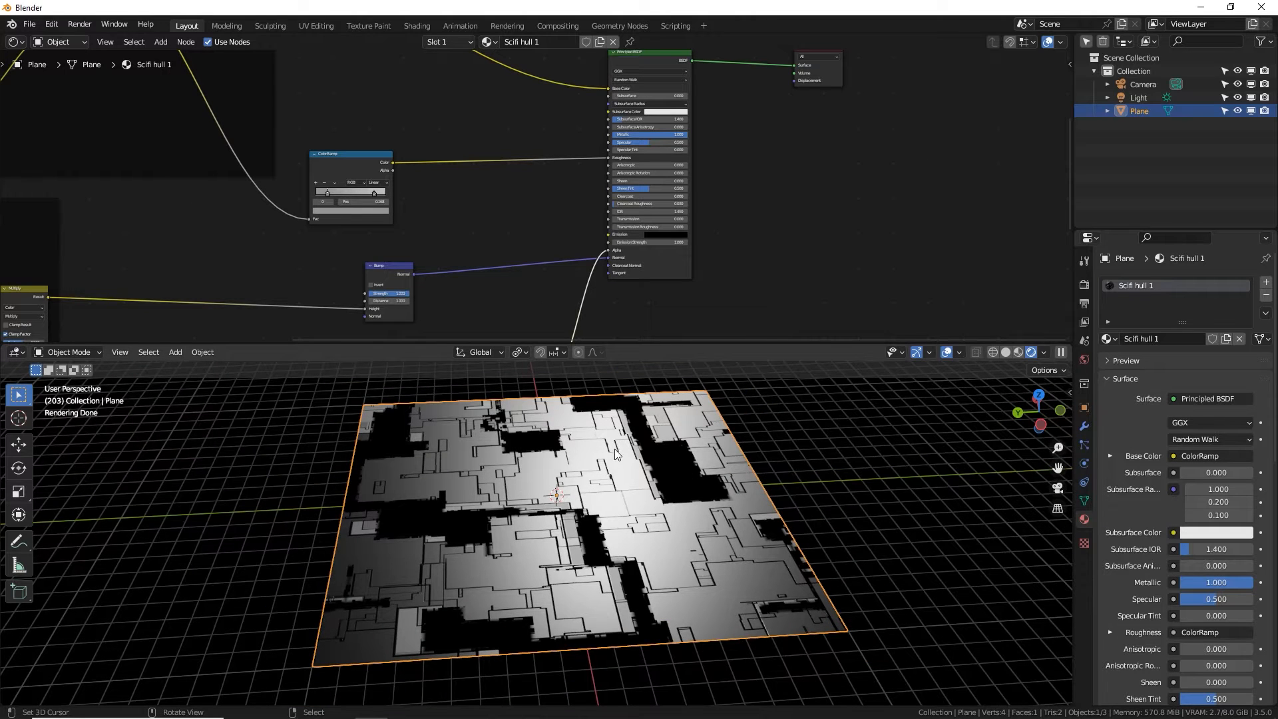
{"action": "key", "text": "shift+a"}
{"action": "mouse_move", "coordinate": [609, 423]}
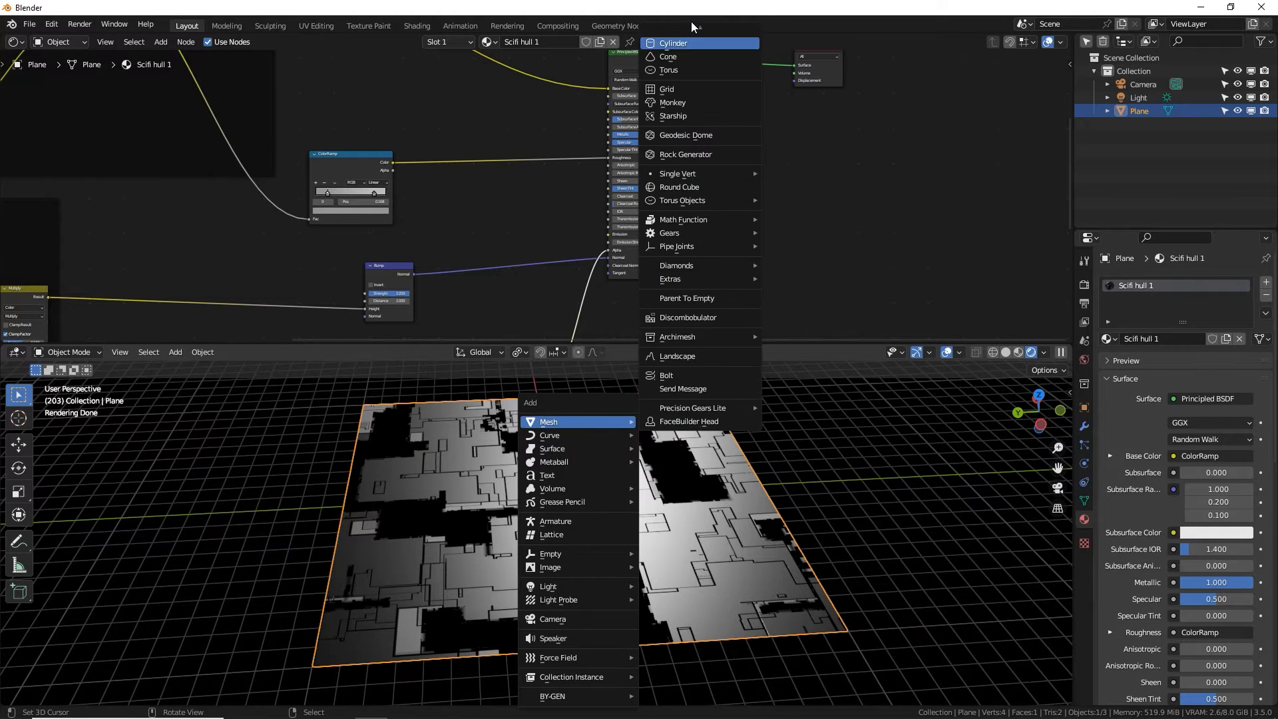
{"action": "mouse_move", "coordinate": [691, 22]}
{"action": "left_click", "coordinate": [681, 43]}
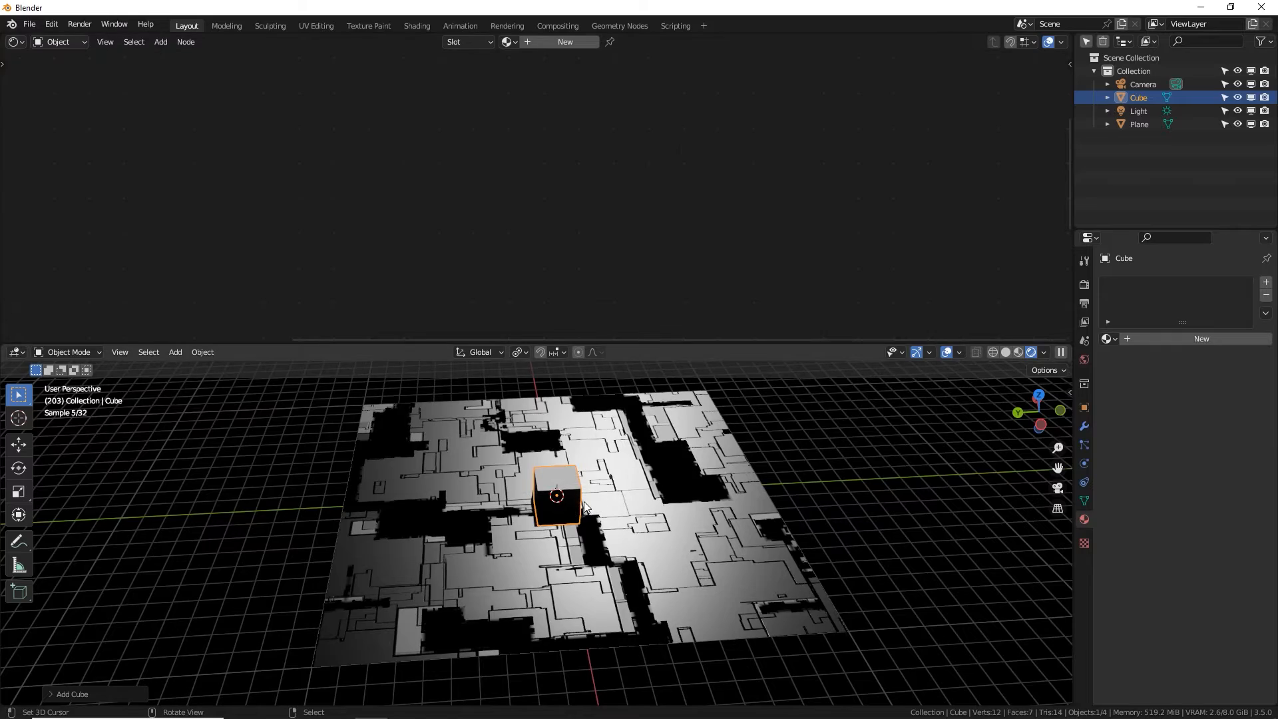
{"action": "key", "text": "s"}
{"action": "left_click", "coordinate": [676, 518]}
Assign the existing "Scifi hull 1" material to the cube.
{"action": "middle_click_drag", "start_coordinate": [676, 518], "coordinate": [548, 494]}
{"action": "left_click", "coordinate": [1107, 339]}
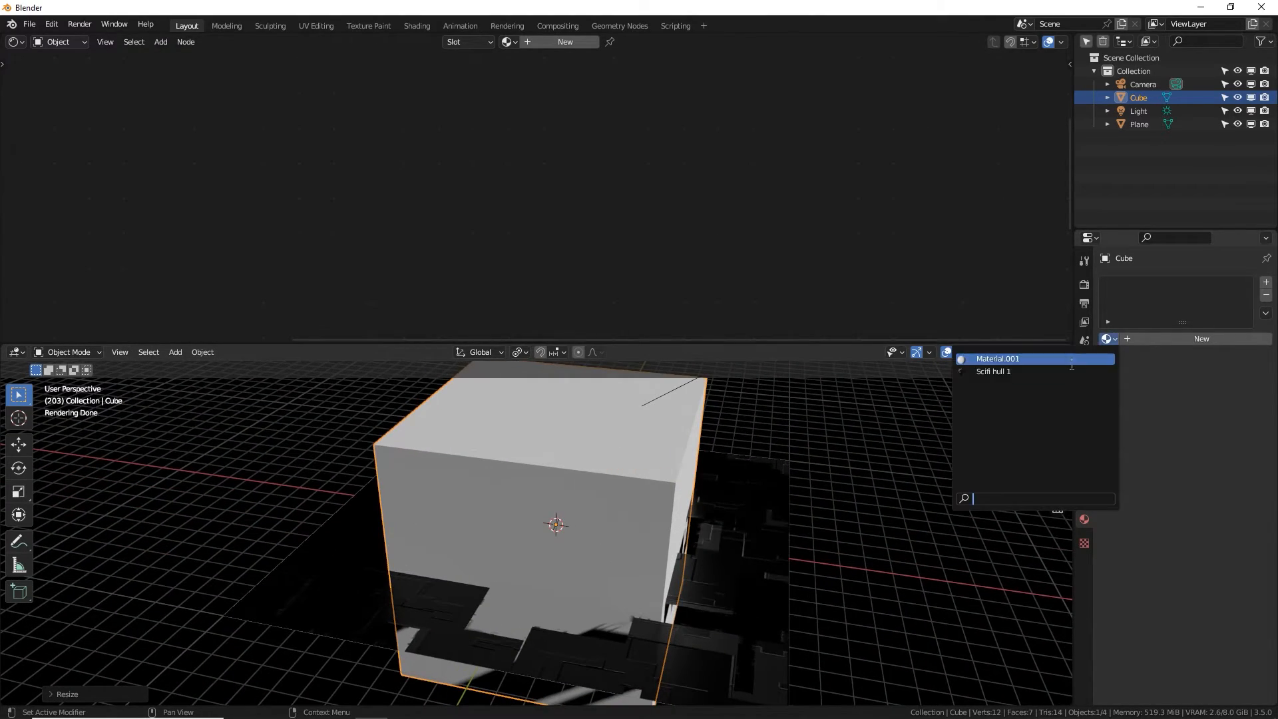
{"action": "left_click", "coordinate": [1068, 372]}
{"action": "middle_click_drag", "start_coordinate": [808, 474], "coordinate": [758, 506]}
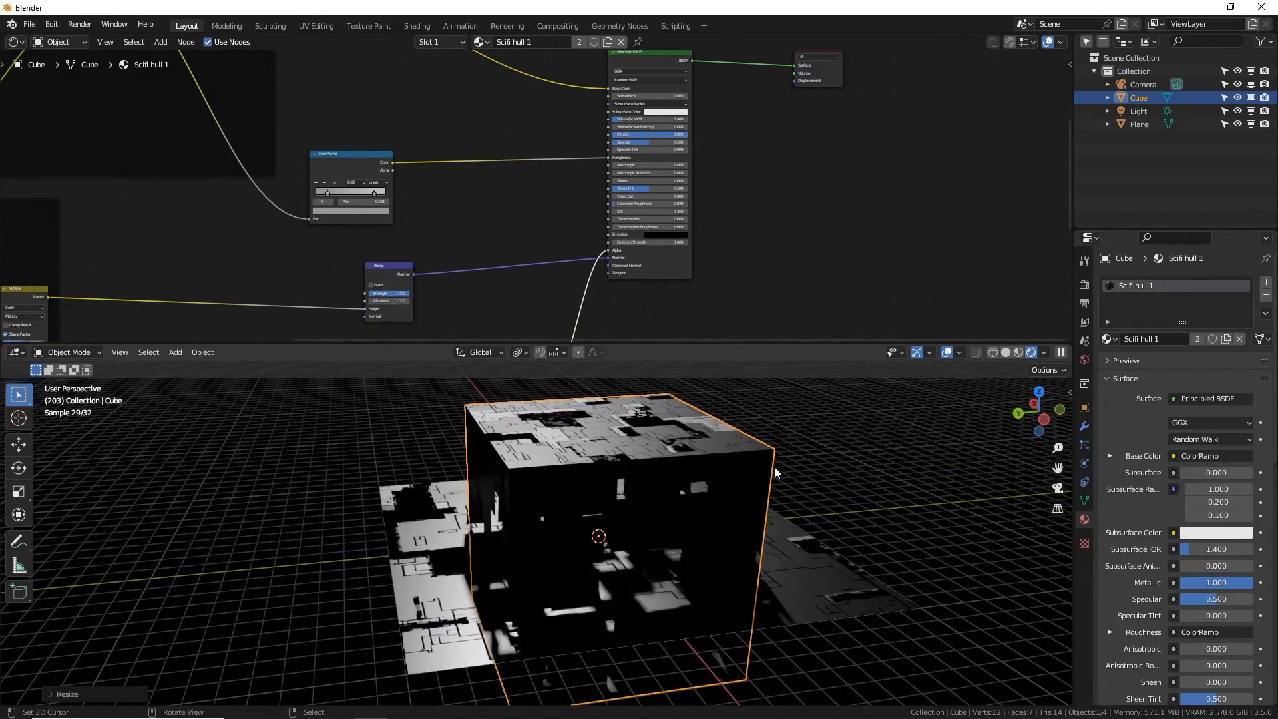
Soften the sun light's shadows by setting its angle to 32°.
{"action": "left_click", "coordinate": [1139, 110]}
{"action": "scroll", "coordinate": [774, 458], "scroll_direction": "down", "scroll_amount": 3}
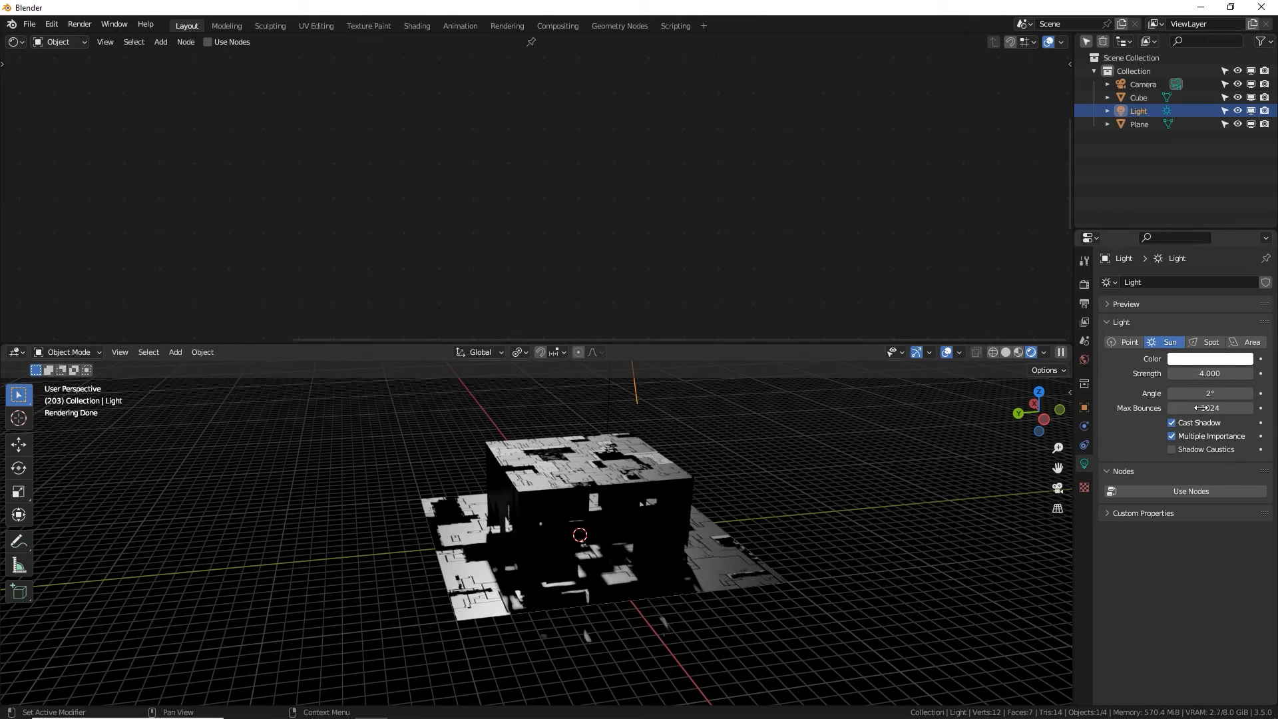
{"action": "mouse_move", "coordinate": [1201, 394]}
{"action": "left_mouse_down"}
{"action": "mouse_move", "coordinate": [1245, 393]}
{"action": "mouse_move", "coordinate": [1216, 393]}
{"action": "left_mouse_up"}
{"action": "scroll", "coordinate": [727, 517], "scroll_direction": "up", "scroll_amount": 3}
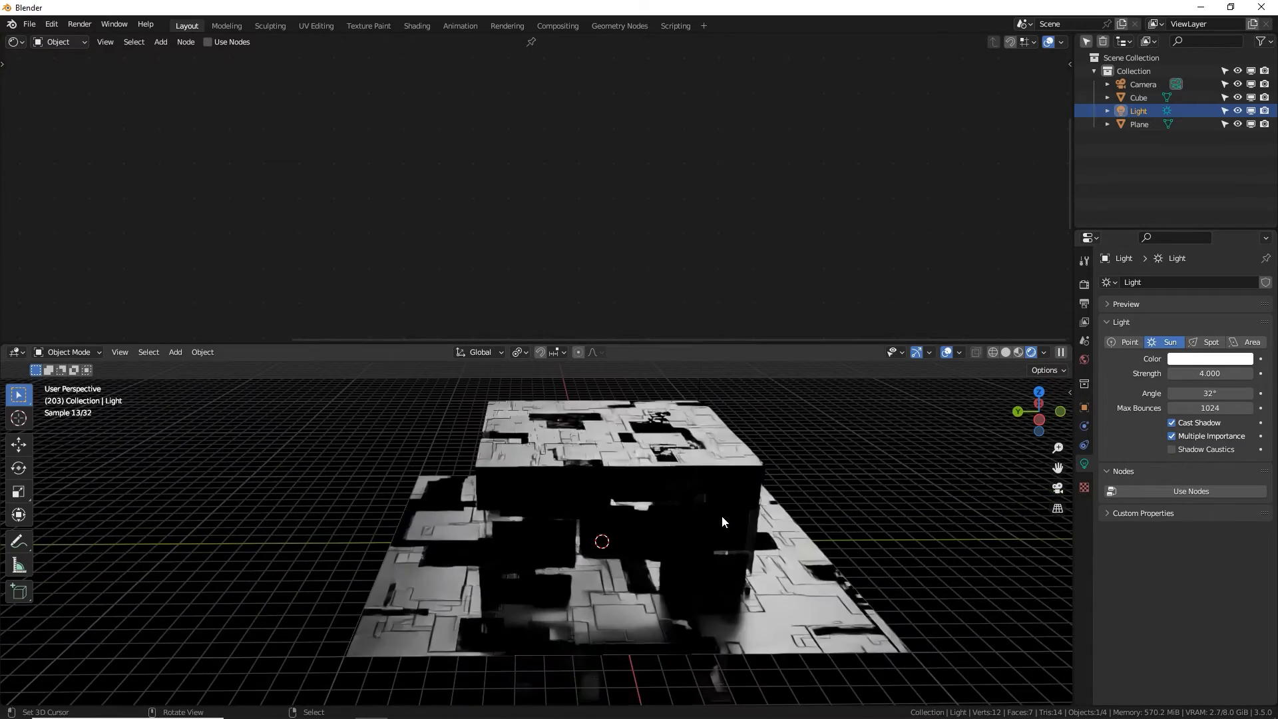
{"action": "middle_click_drag", "start_coordinate": [722, 517], "coordinate": [698, 524]}
Show the scene from directly above and enlarge the 3D viewport over the node editor.
{"action": "scroll", "coordinate": [706, 513], "scroll_direction": "down", "scroll_amount": 4}
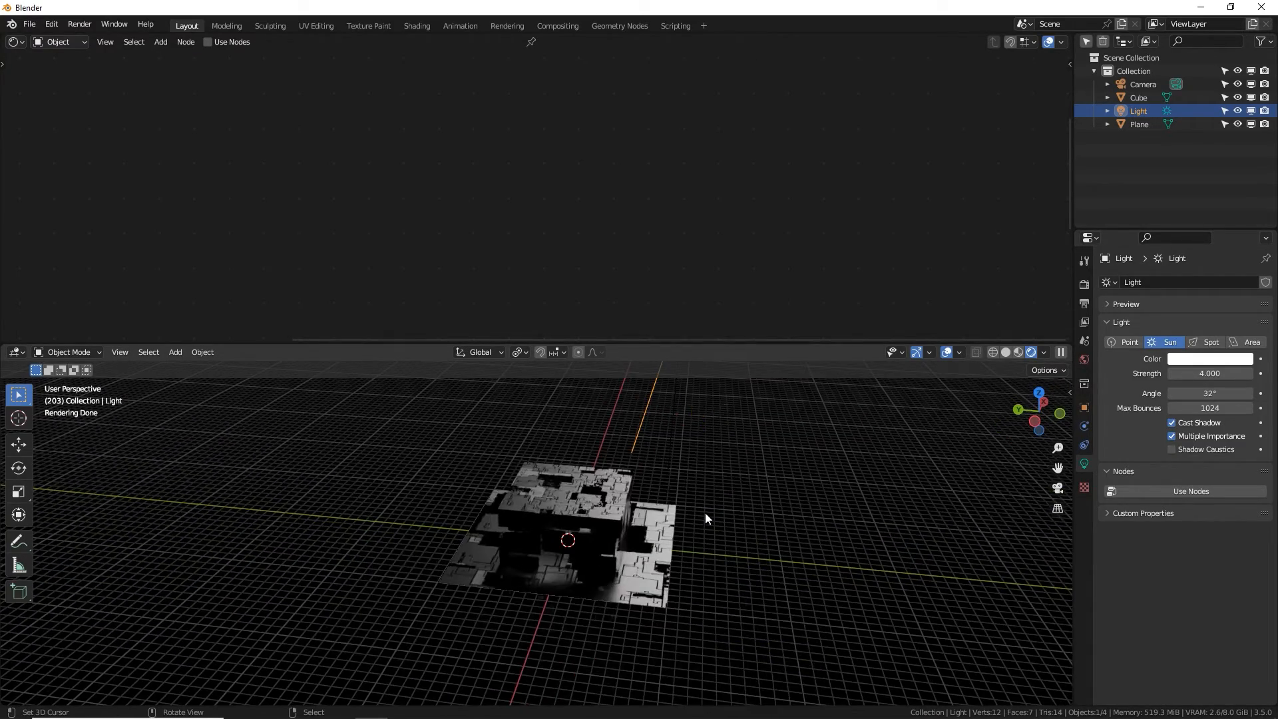
{"action": "scroll", "coordinate": [696, 505], "scroll_direction": "down", "scroll_amount": 3}
{"action": "middle_click_drag", "start_coordinate": [623, 462], "coordinate": [538, 504]}
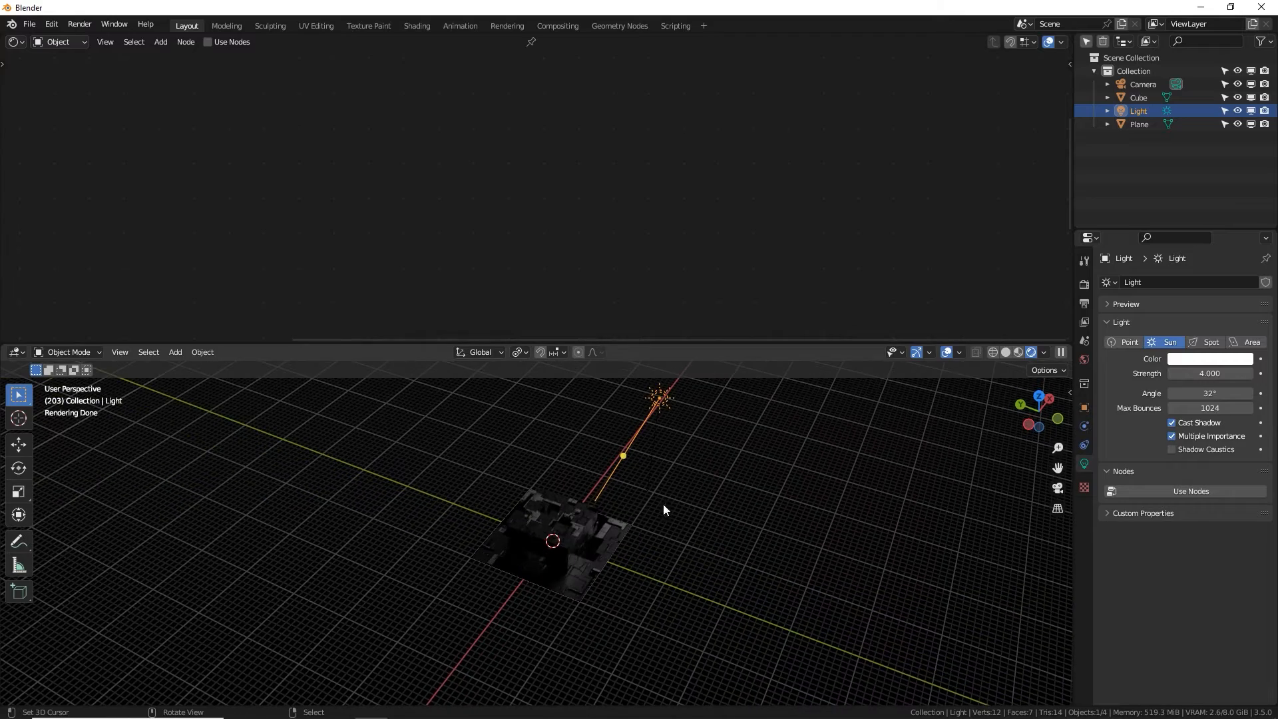
{"action": "middle_click_drag", "start_coordinate": [664, 504], "coordinate": [654, 522]}
{"action": "key", "text": "KP_7"}
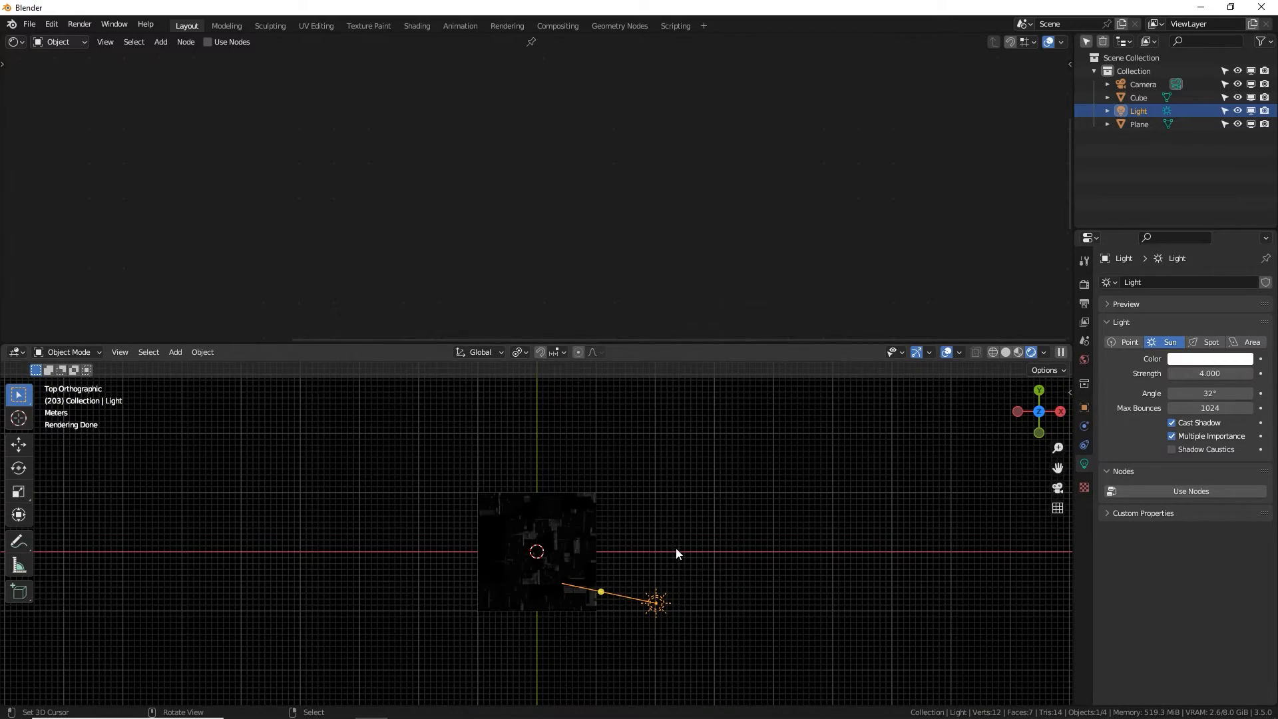
{"action": "left_click_drag", "start_coordinate": [631, 341], "coordinate": [633, 138]}
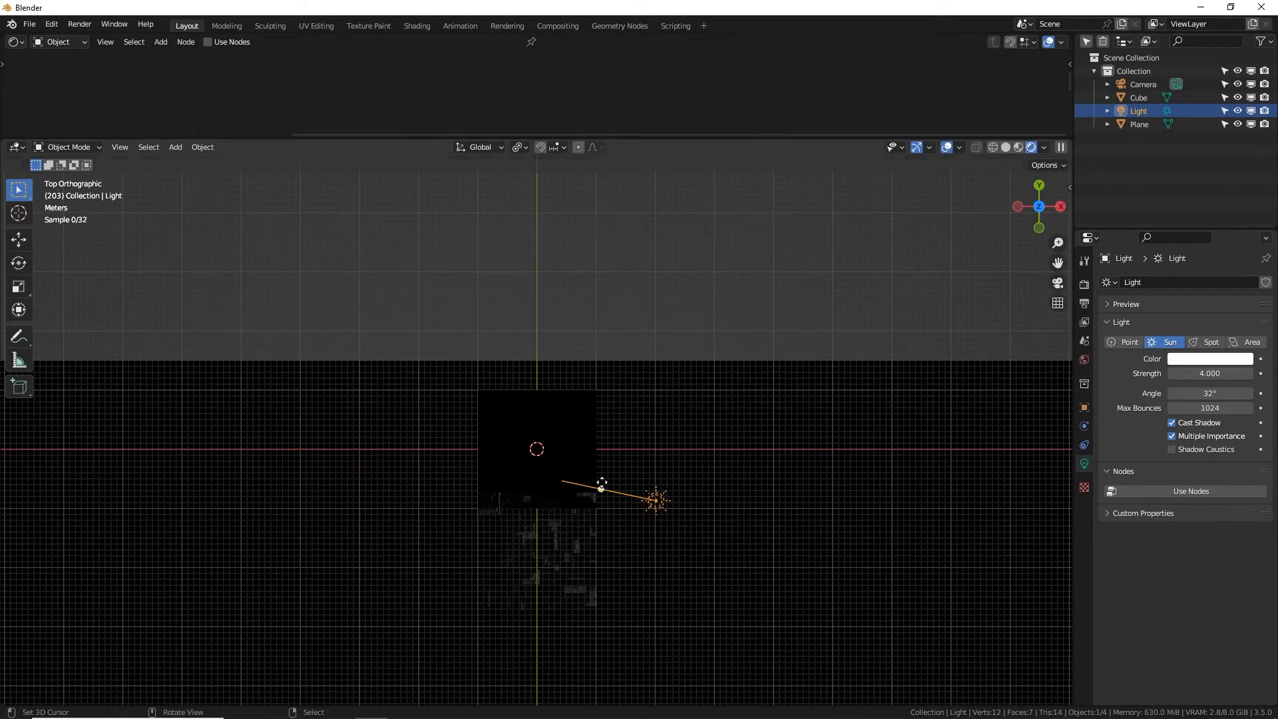
Shift the sun light slightly and rotate it to aim diagonally at the cube.
{"action": "left_click_drag", "start_coordinate": [653, 518], "coordinate": [659, 504]}
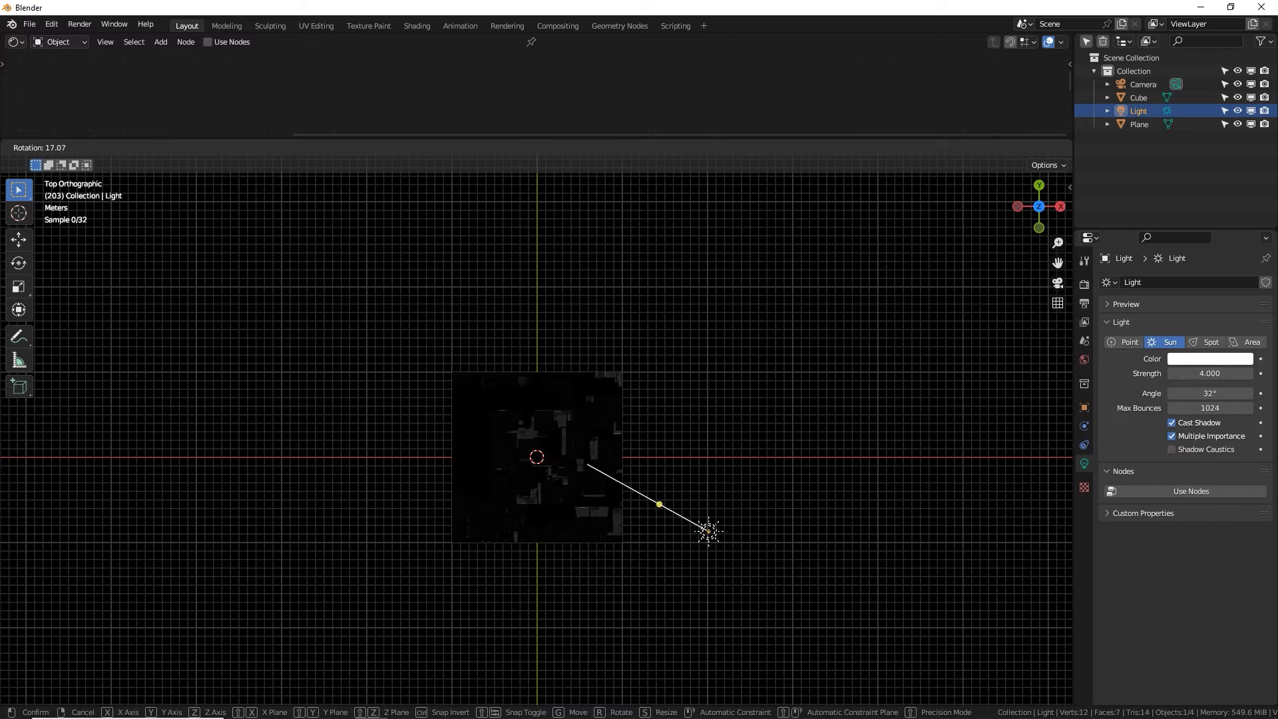
{"action": "left_click", "coordinate": [760, 464]}
{"action": "key", "text": "g"}
{"action": "left_click", "coordinate": [740, 473]}
{"action": "key", "text": "r"}
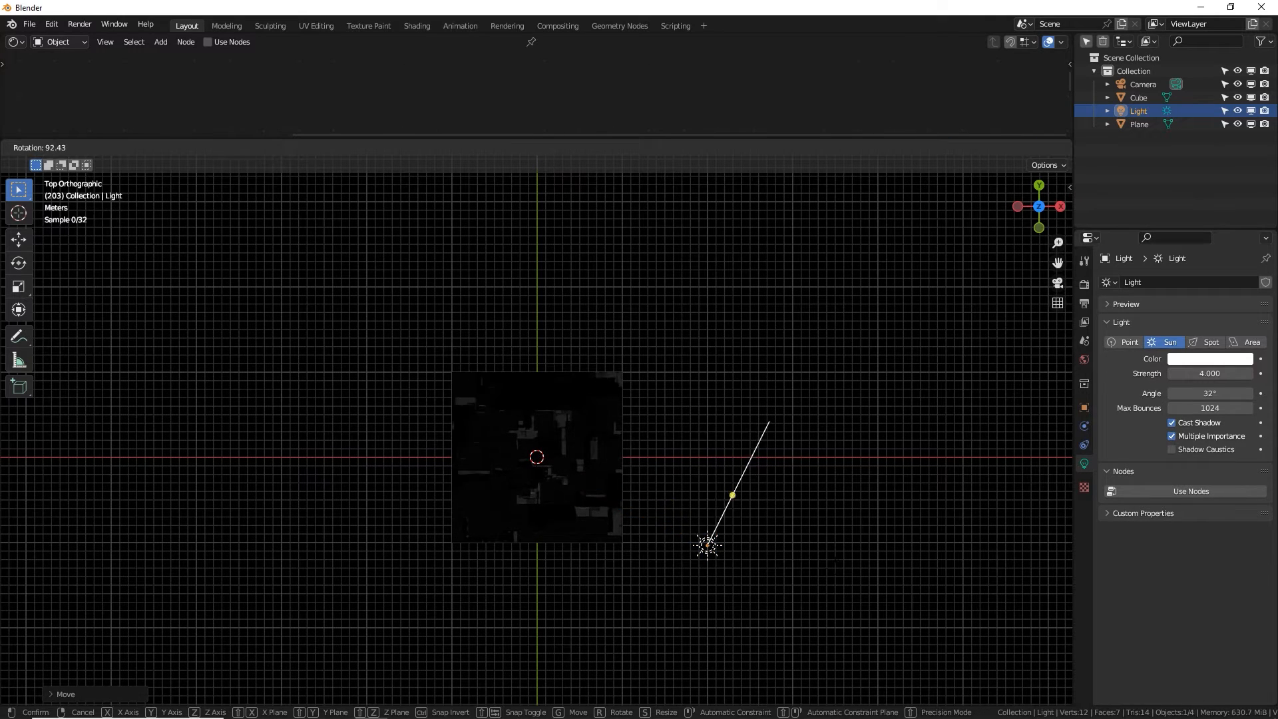
{"action": "left_click", "coordinate": [776, 553]}
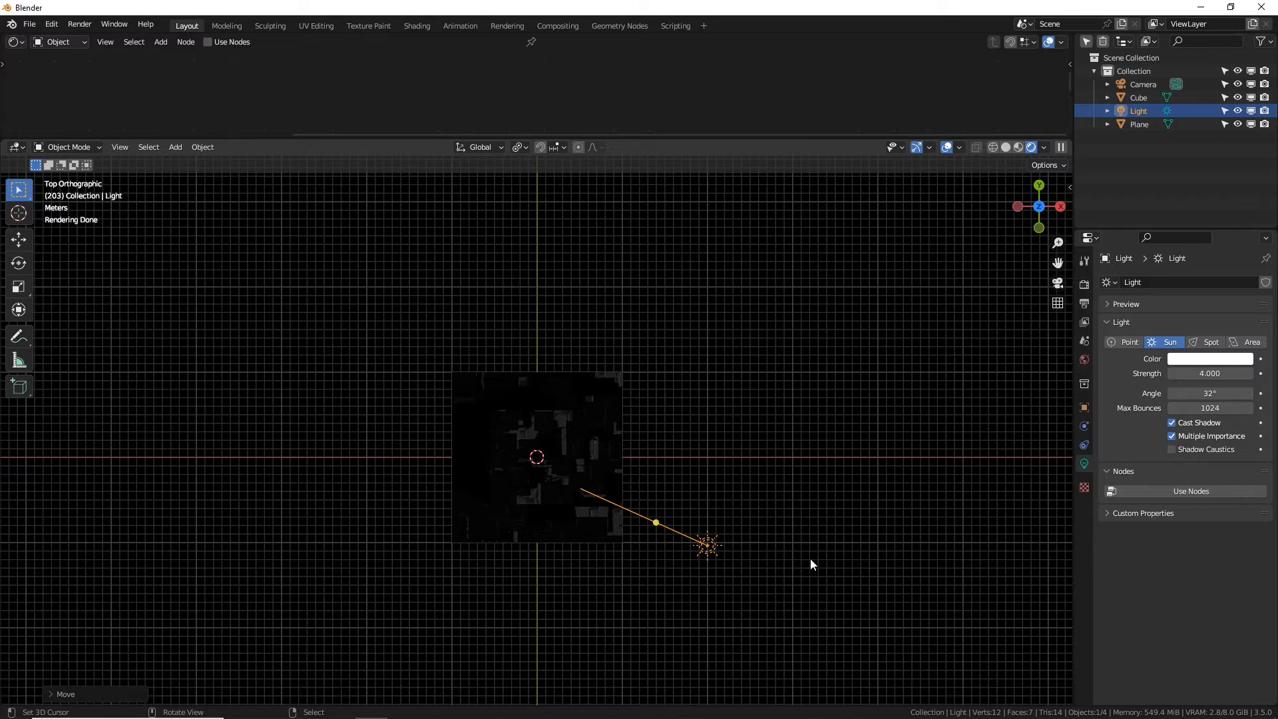
Duplicate the sun light to the opposite corner of the cube and rotate it about -168° to face the cube.
{"action": "key", "text": "shift+d"}
{"action": "left_click", "coordinate": [485, 369]}
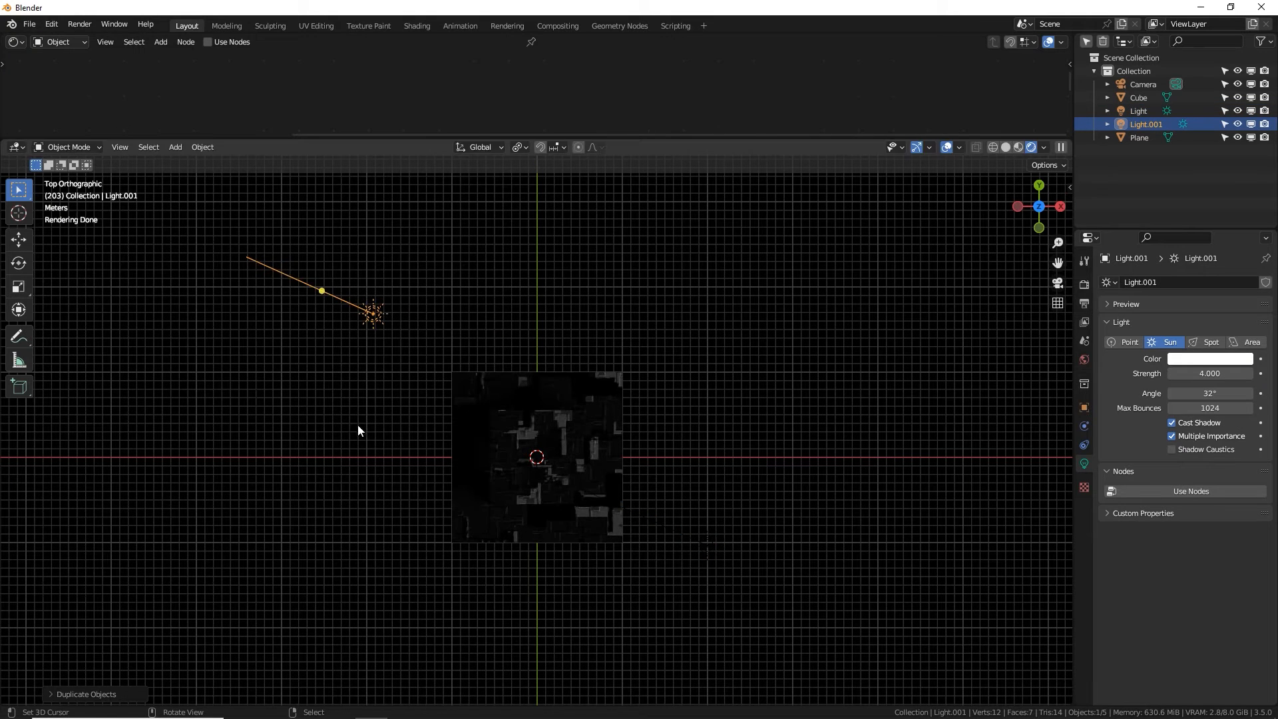
{"action": "key", "text": "r"}
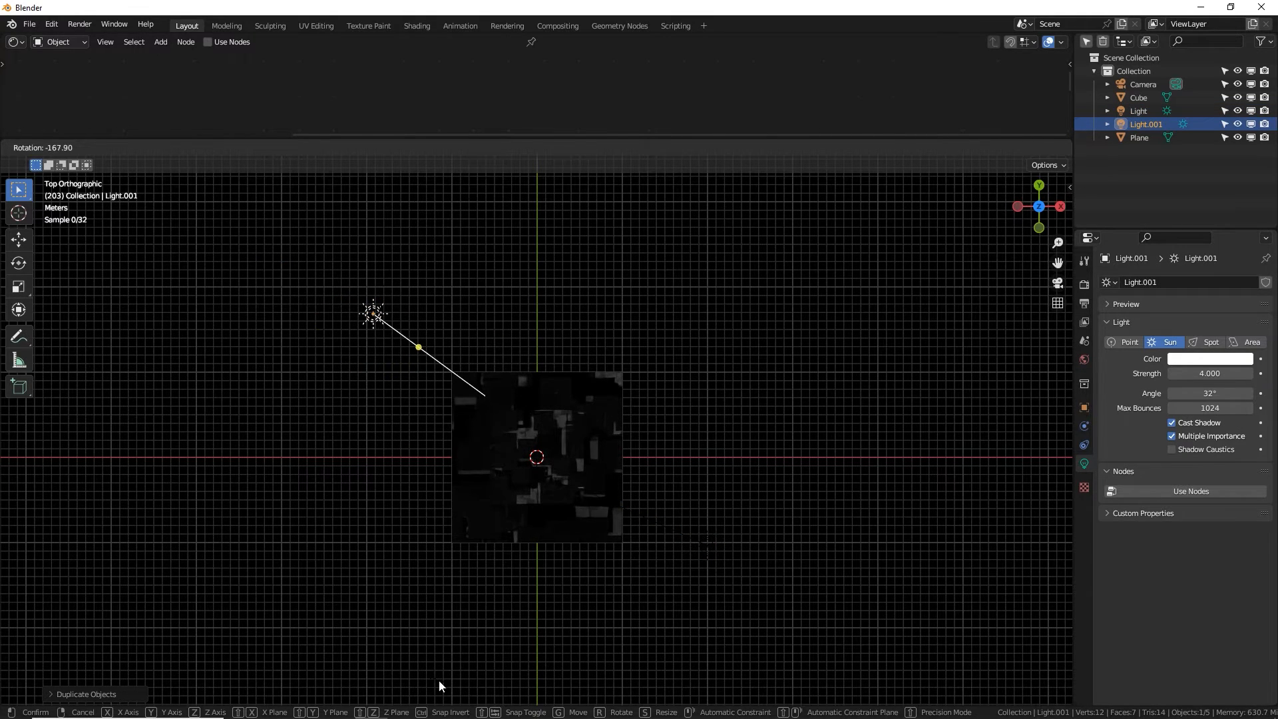
{"action": "left_click", "coordinate": [438, 686]}
Give the duplicated sun light a light blue color with hue 0.574 and saturation 0.616, and set its strength to 8.
{"action": "middle_click_drag", "start_coordinate": [472, 625], "coordinate": [477, 459]}
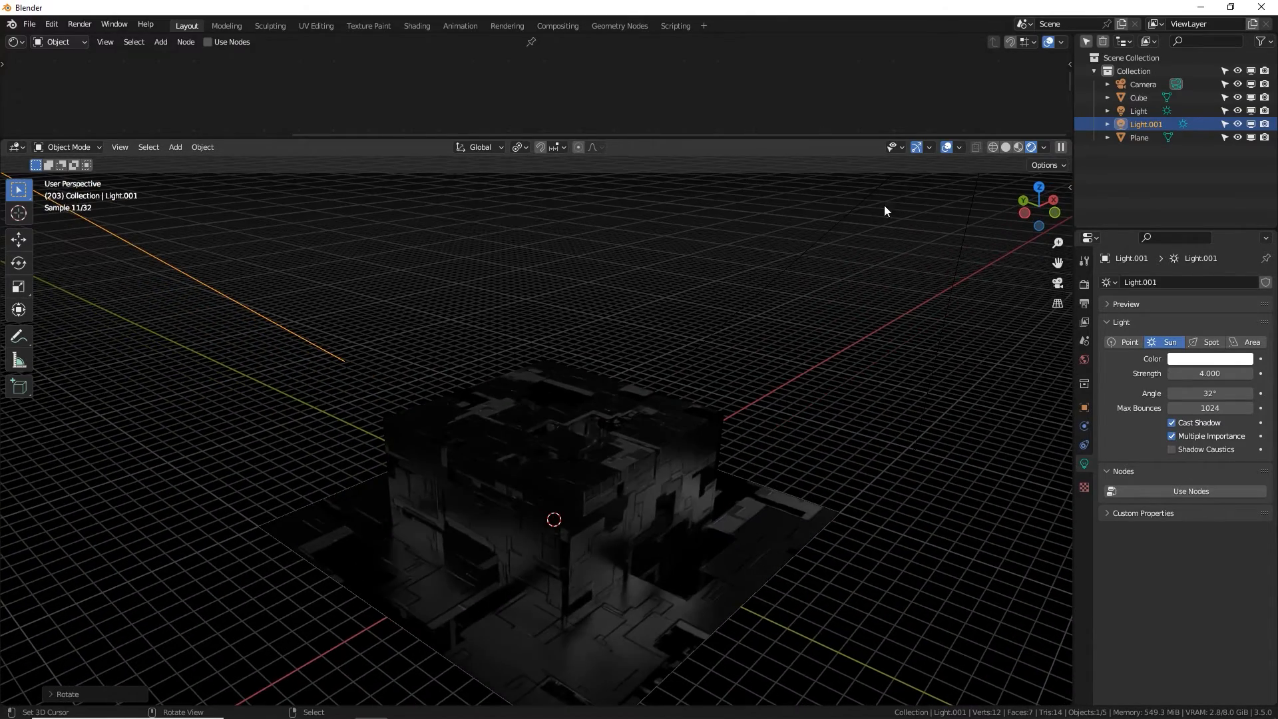
{"action": "middle_click_drag", "start_coordinate": [591, 450], "coordinate": [711, 285]}
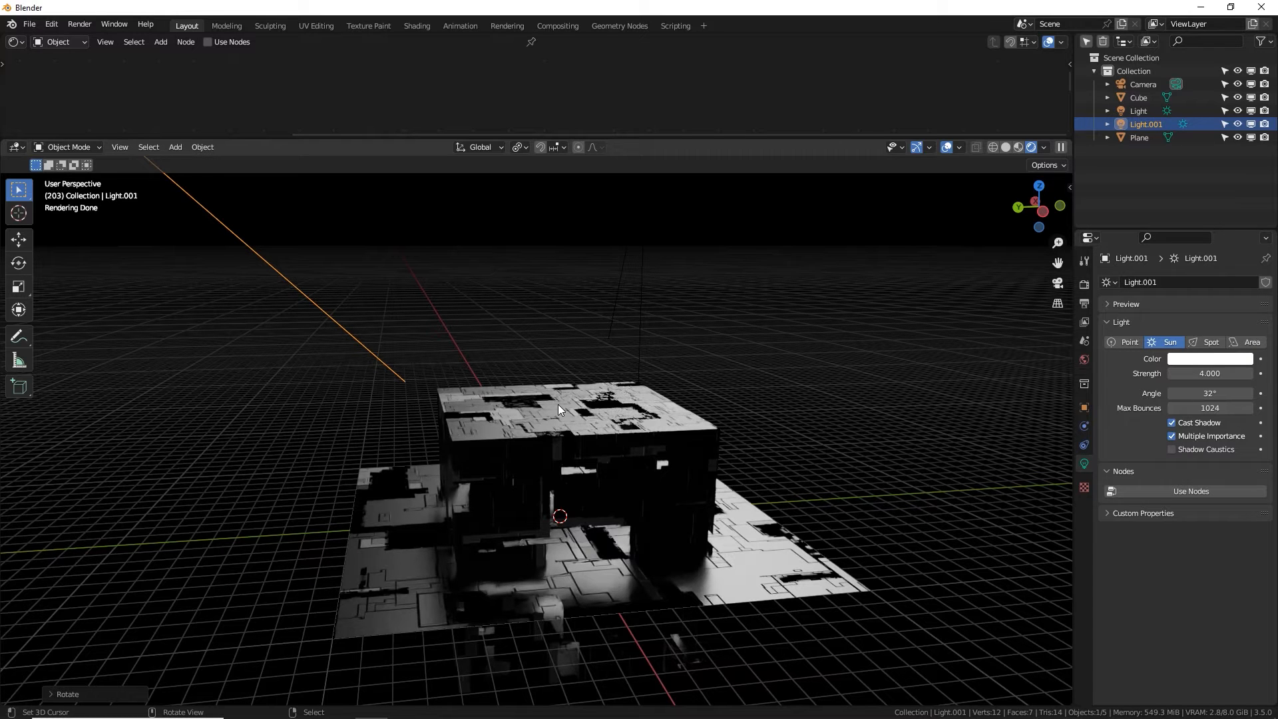
{"action": "middle_click_drag", "start_coordinate": [648, 398], "coordinate": [761, 364]}
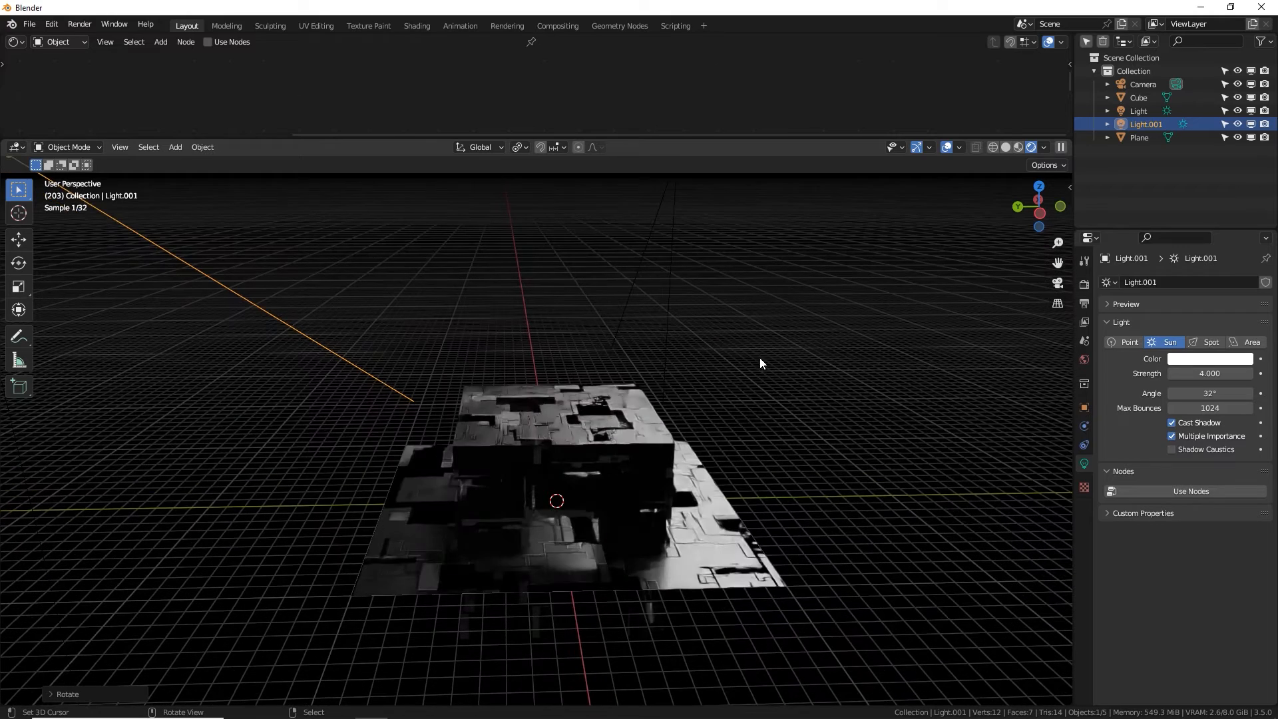
{"action": "left_click", "coordinate": [1188, 360]}
{"action": "left_click_drag", "start_coordinate": [1188, 227], "coordinate": [1193, 213]}
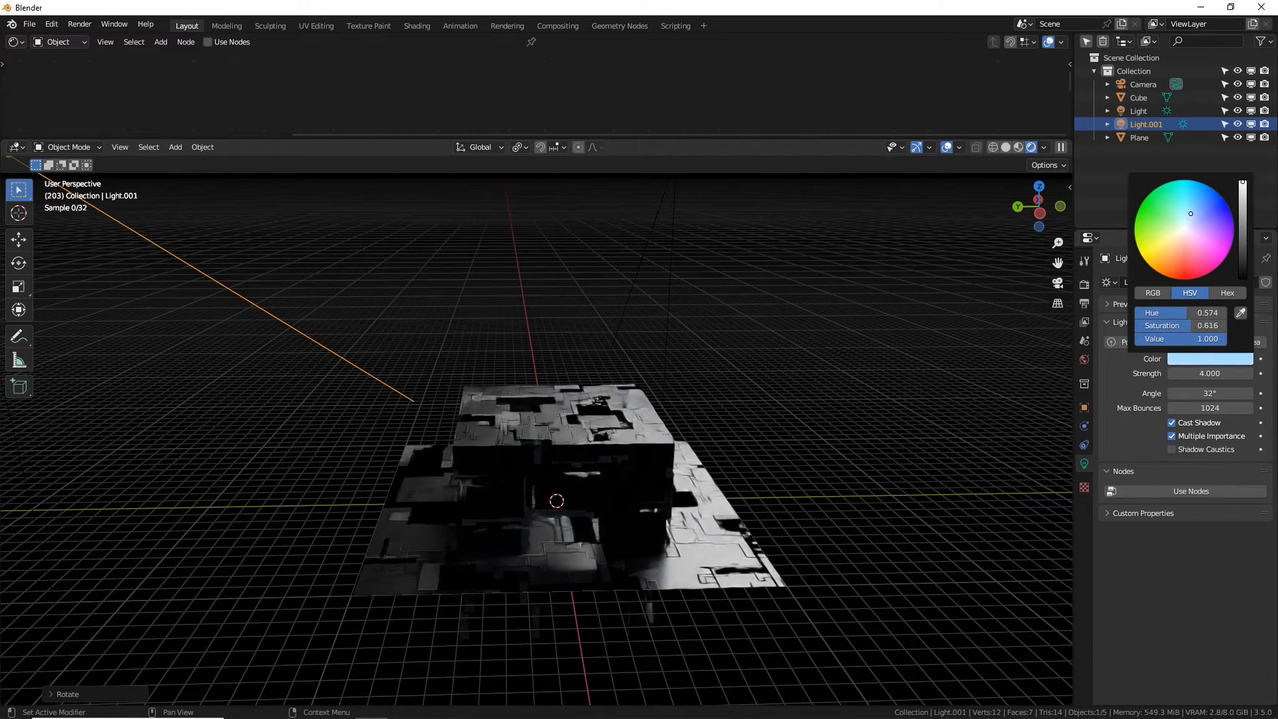
{"action": "left_click", "coordinate": [1194, 377]}
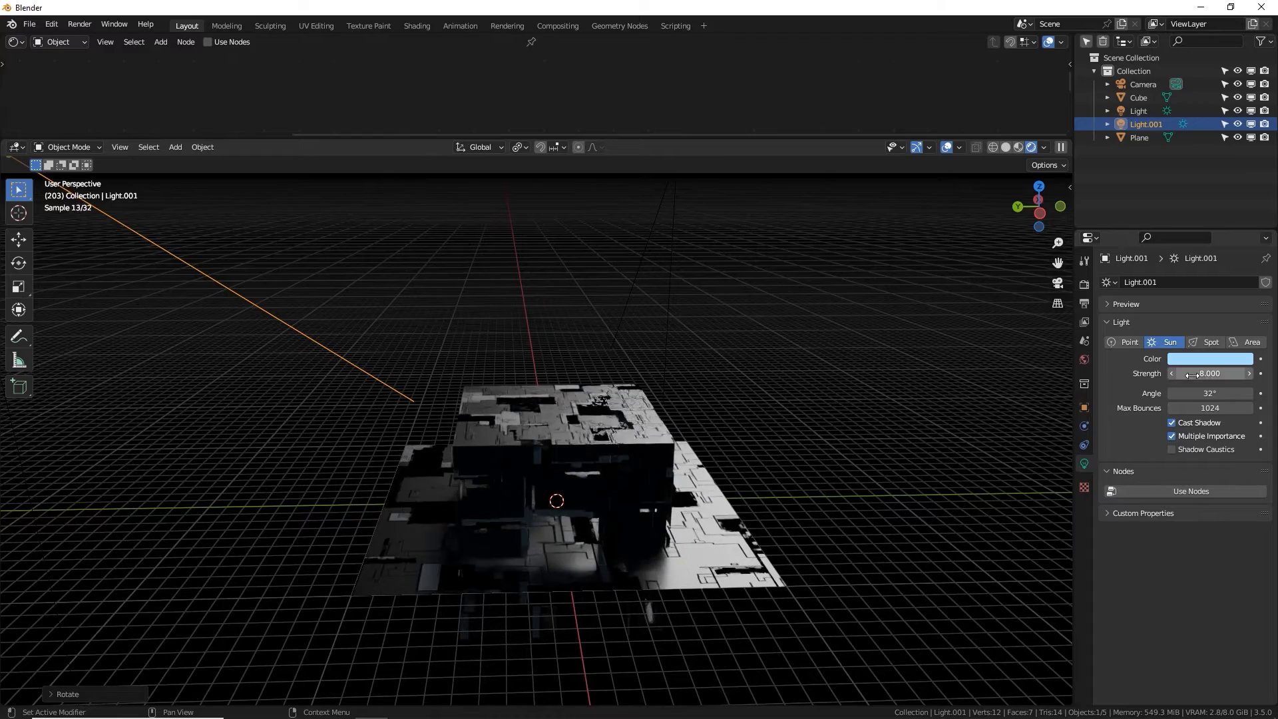
Set the original white sun light's strength to 8.
{"action": "left_click", "coordinate": [622, 321]}
{"action": "mouse_move", "coordinate": [1206, 374]}
{"action": "left_mouse_down"}
{"action": "mouse_move", "coordinate": [1218, 373]}
{"action": "mouse_move", "coordinate": [1206, 374]}
{"action": "left_mouse_up"}
{"action": "middle_click_drag", "start_coordinate": [625, 472], "coordinate": [564, 399]}
{"action": "middle_click_drag", "start_coordinate": [709, 552], "coordinate": [701, 514]}
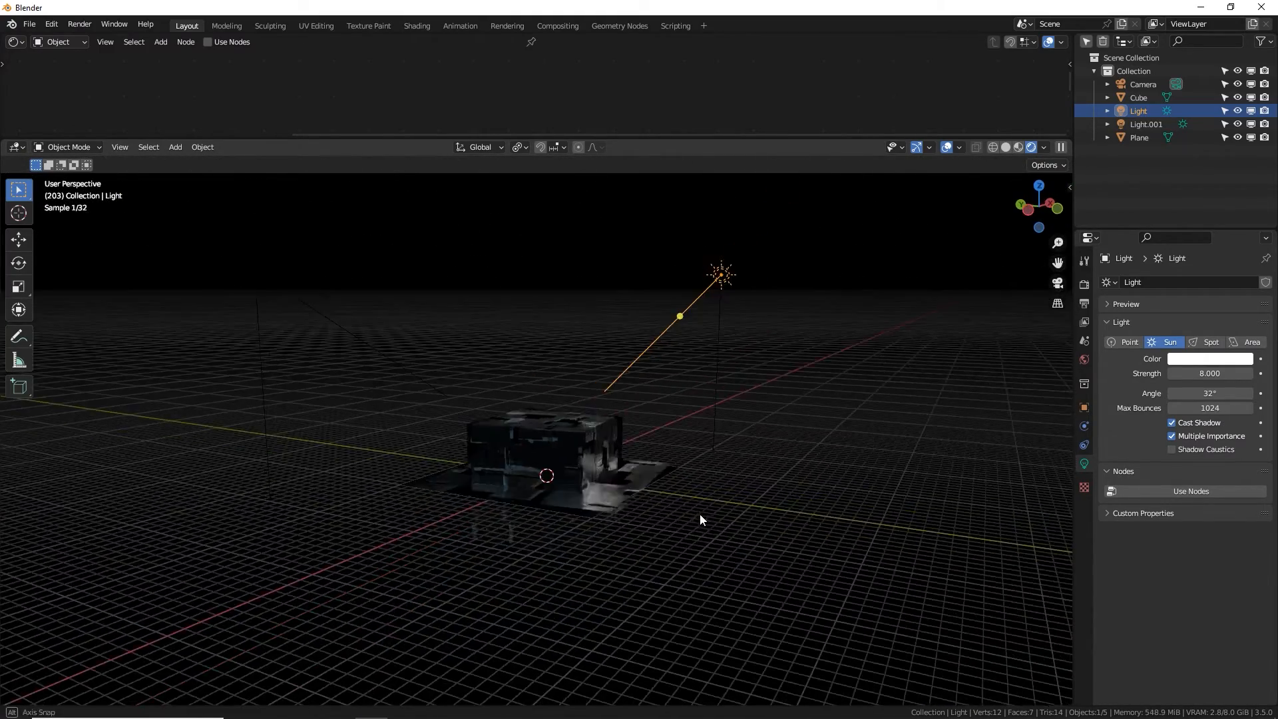
Duplicate the white sun light below the plane and rotate it about 94° to point up at the cube.
{"action": "key", "text": "shift+d"}
{"action": "left_click", "coordinate": [729, 666]}
{"action": "middle_click_drag", "start_coordinate": [700, 566], "coordinate": [694, 489]}
{"action": "key", "text": "g"}
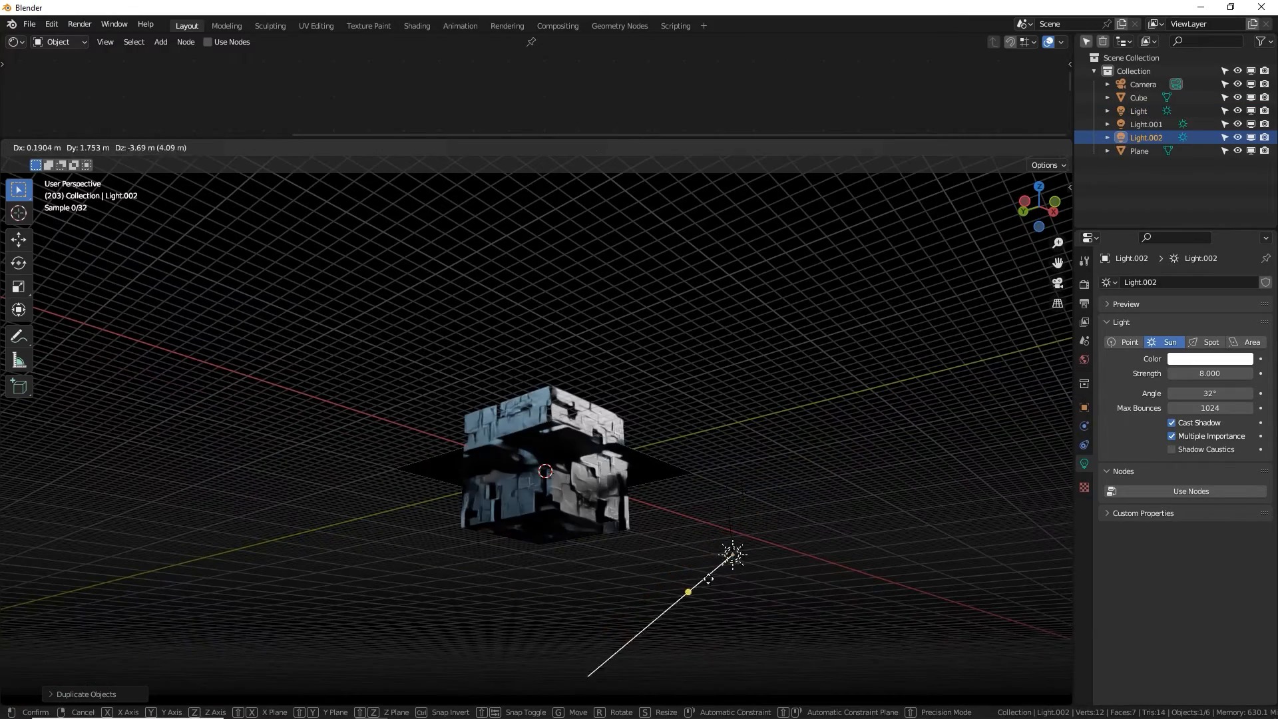
{"action": "left_click", "coordinate": [666, 578]}
{"action": "key", "text": "r"}
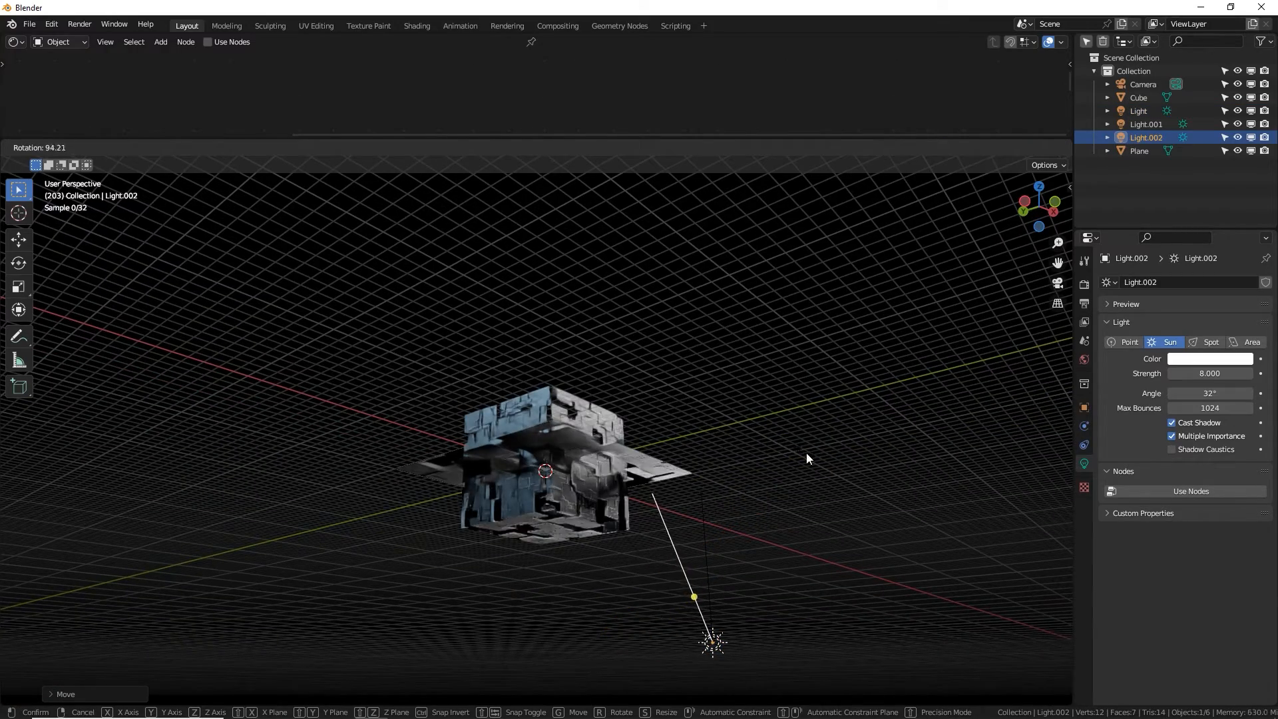
{"action": "left_click", "coordinate": [806, 452]}
Select the cube, inspect its lit hull surface up close, and enlarge the node editor to show its material nodes.
{"action": "middle_click_drag", "start_coordinate": [805, 453], "coordinate": [558, 415]}
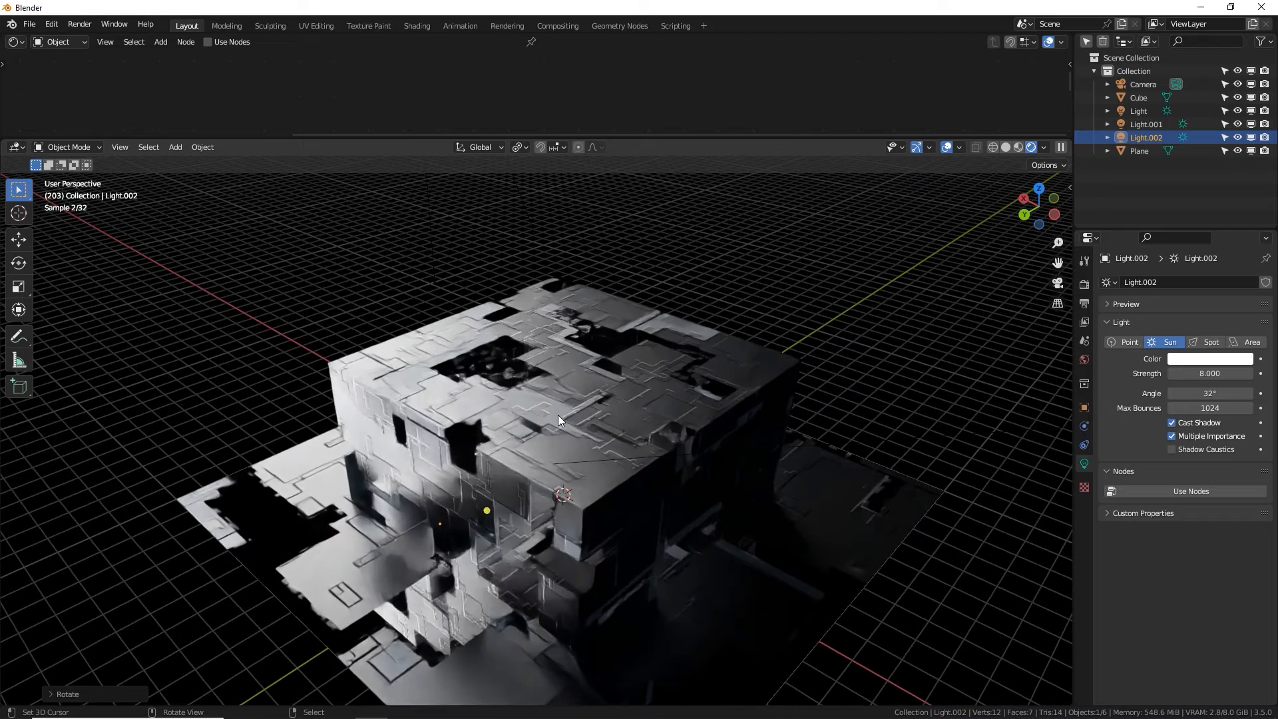
{"action": "left_click", "coordinate": [557, 414]}
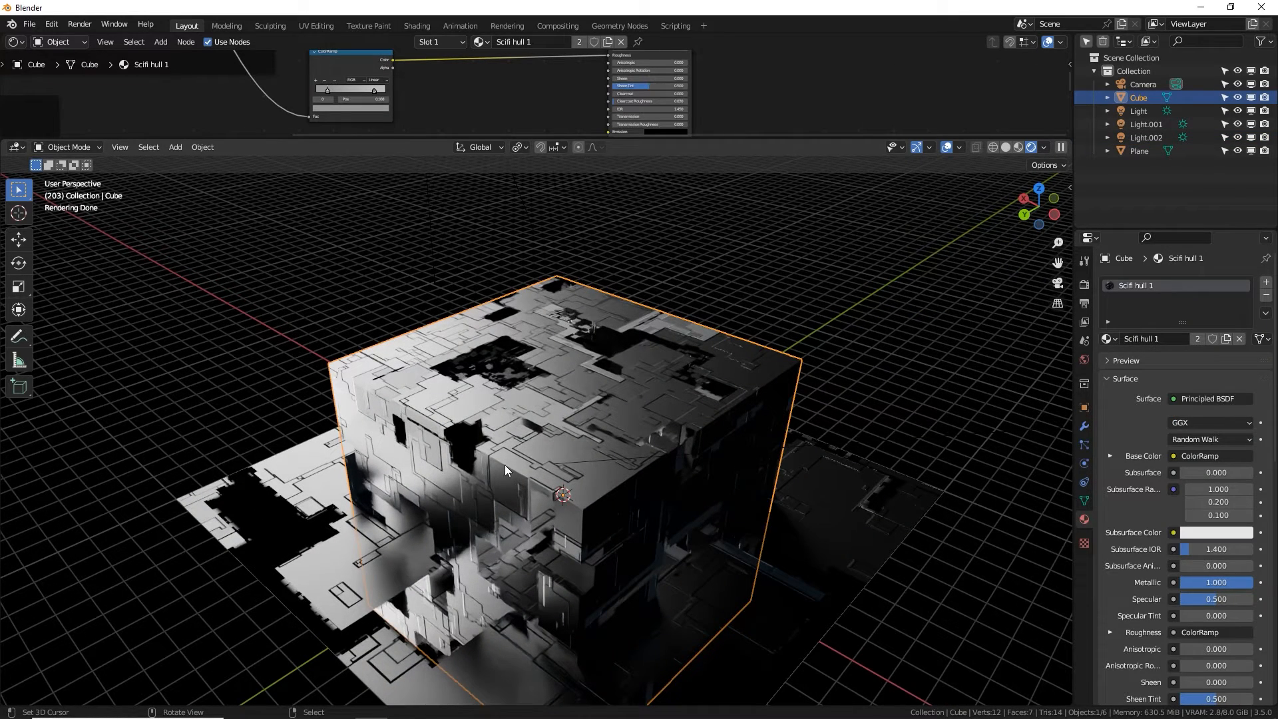
{"action": "middle_click_drag", "start_coordinate": [502, 464], "coordinate": [540, 437]}
{"action": "scroll", "coordinate": [540, 441], "scroll_direction": "up", "scroll_amount": 4}
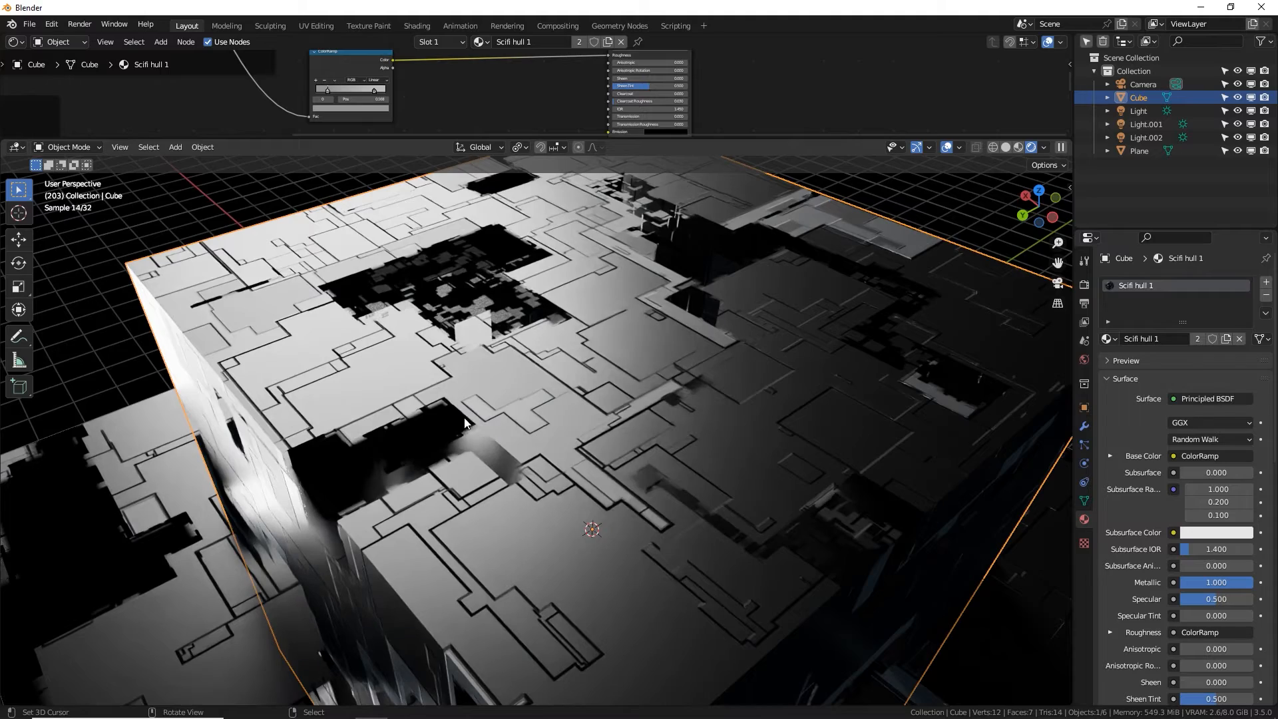
{"action": "middle_click_drag", "start_coordinate": [468, 424], "coordinate": [473, 353]}
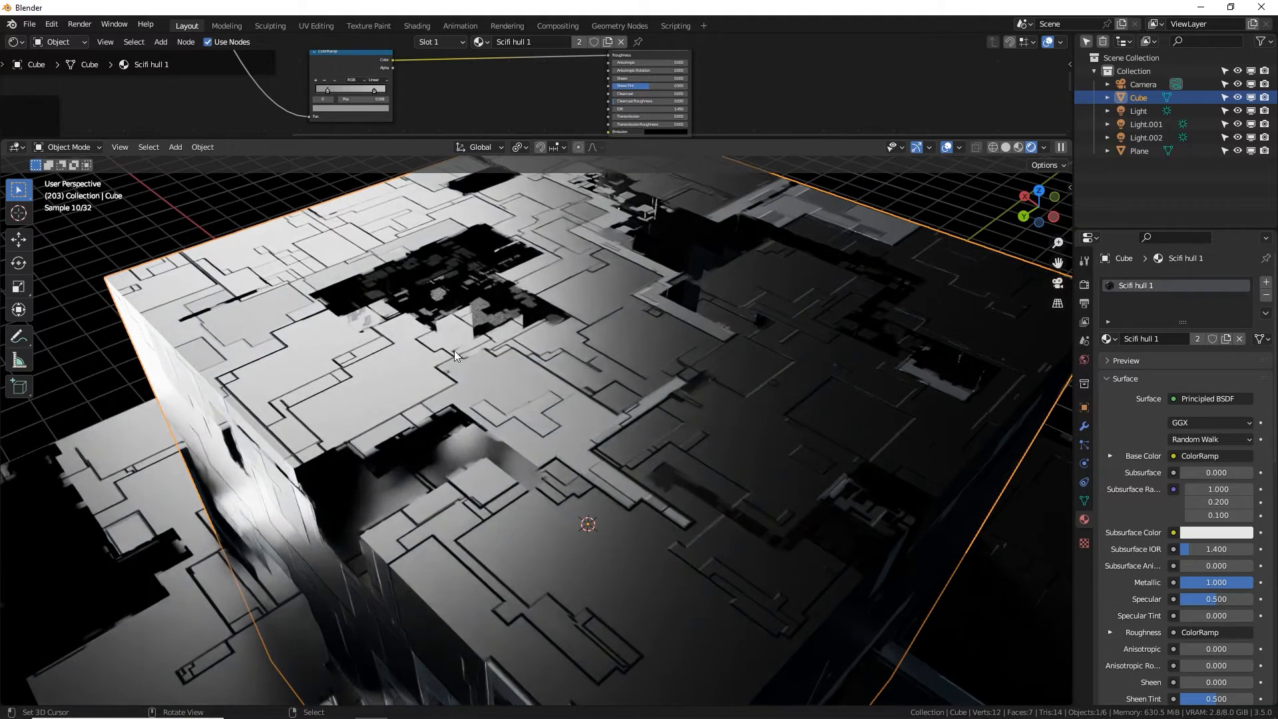
{"action": "left_click_drag", "start_coordinate": [439, 137], "coordinate": [441, 429]}
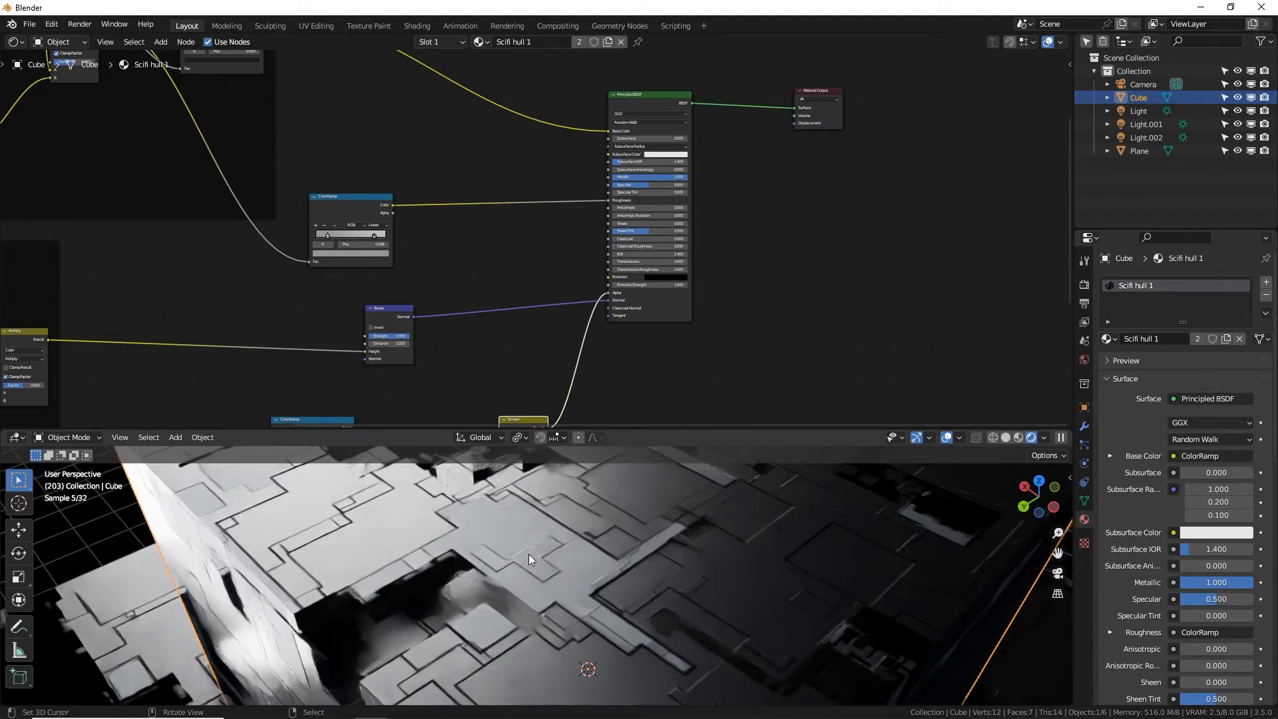
{"action": "scroll", "coordinate": [506, 532], "scroll_direction": "down", "scroll_amount": 5}
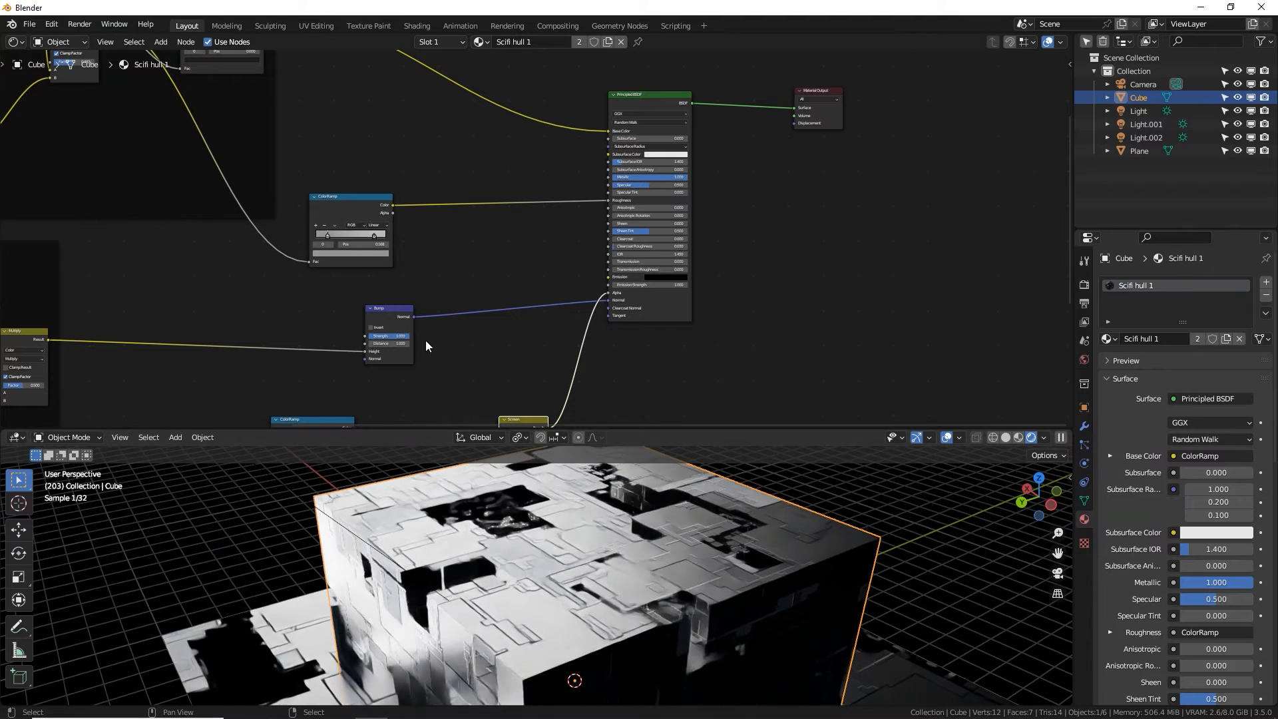
Enclose the alpha cutout chain of two Voronoi Textures, three ColorRamps, Multiply and Screen nodes in a frame.
{"action": "scroll", "coordinate": [373, 319], "scroll_direction": "down", "scroll_amount": 2}
{"action": "scroll", "coordinate": [351, 310], "scroll_direction": "down", "scroll_amount": 1}
{"action": "middle_click_drag", "start_coordinate": [276, 304], "coordinate": [374, 371]}
{"action": "middle_click_drag", "start_coordinate": [442, 225], "coordinate": [445, 278]}
{"action": "scroll", "coordinate": [582, 248], "scroll_direction": "up", "scroll_amount": 4}
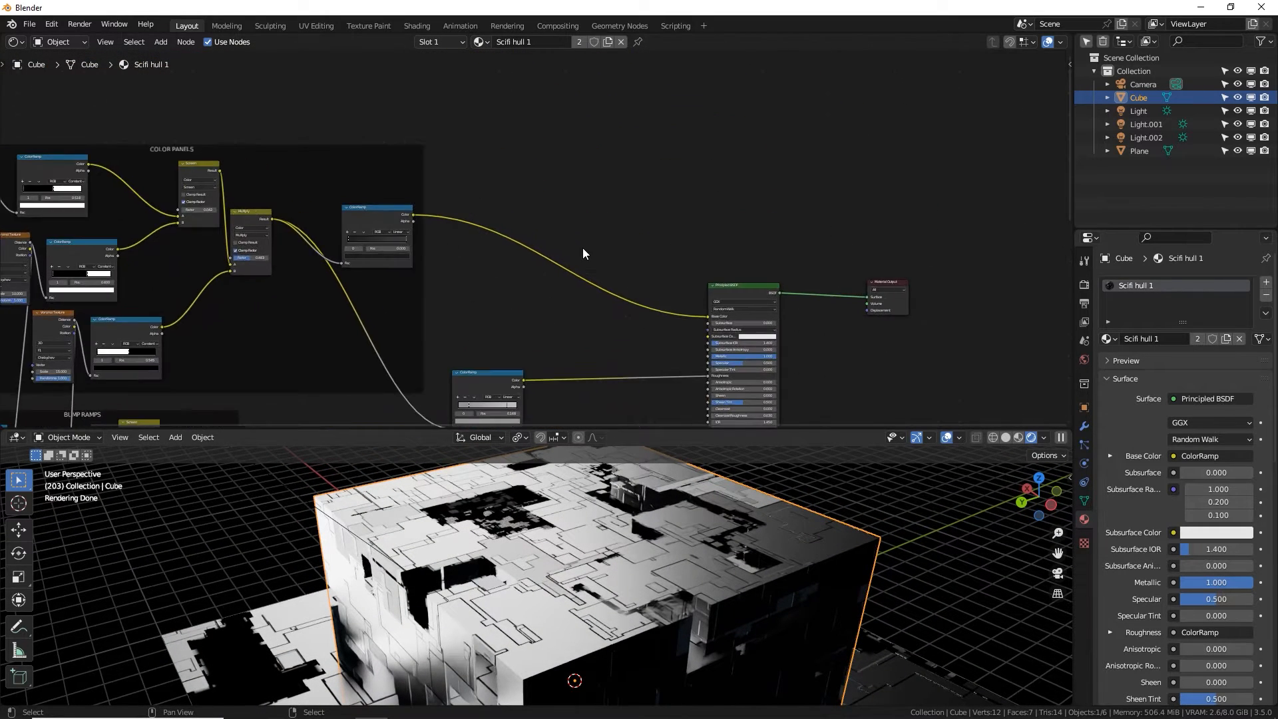
{"action": "middle_click_drag", "start_coordinate": [509, 227], "coordinate": [508, 296]}
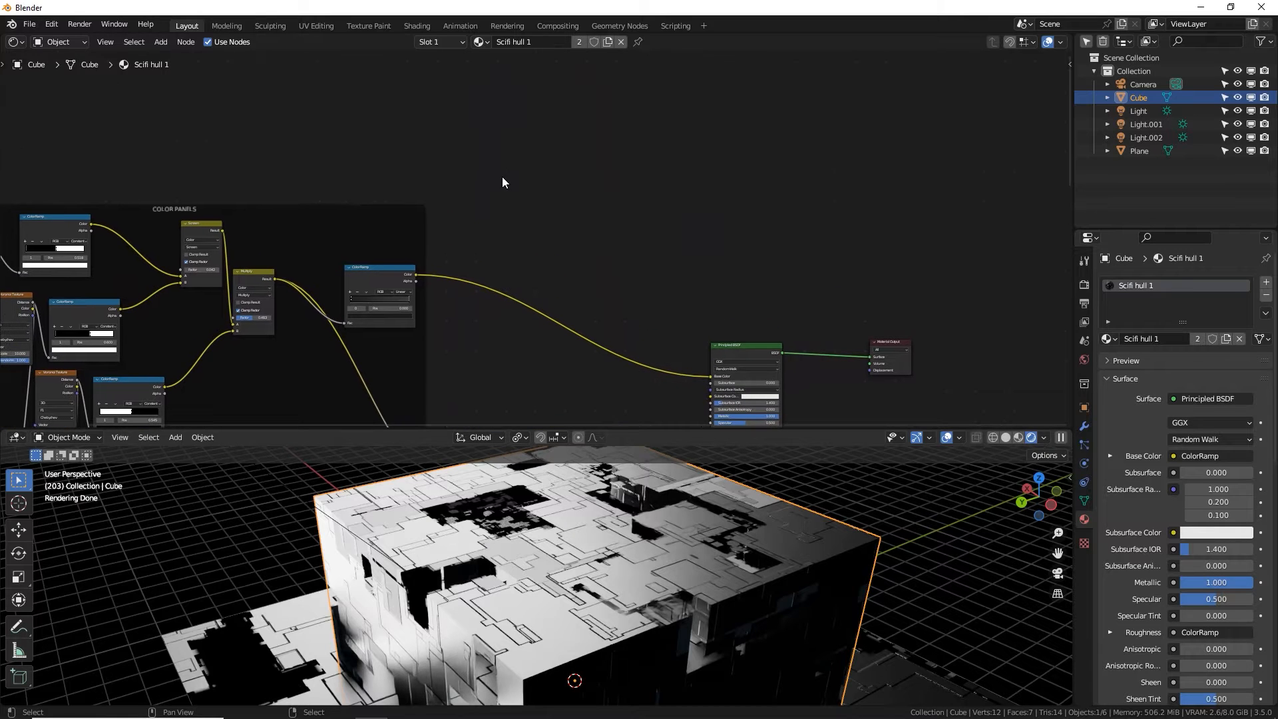
{"action": "middle_click_drag", "start_coordinate": [485, 251], "coordinate": [577, 137]}
{"action": "left_click_drag", "start_coordinate": [409, 136], "coordinate": [761, 373]}
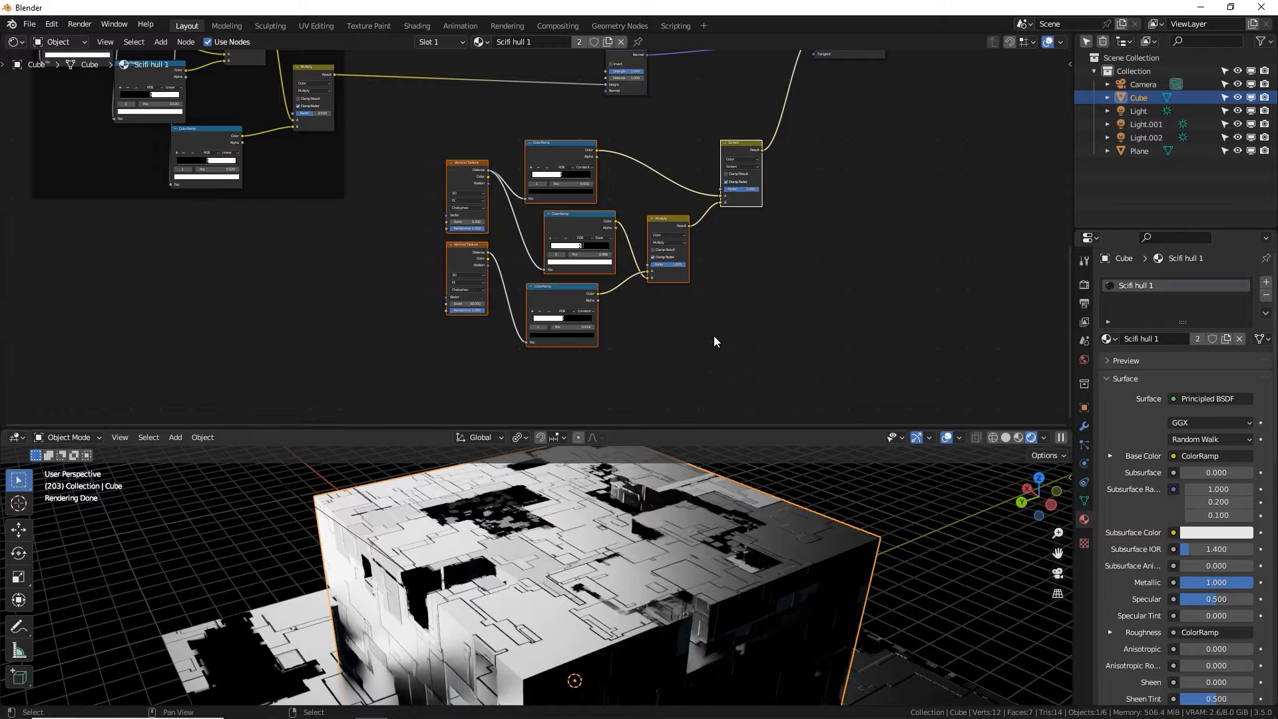
{"action": "key", "text": "ctrl+j"}
{"action": "left_click", "coordinate": [614, 134]}
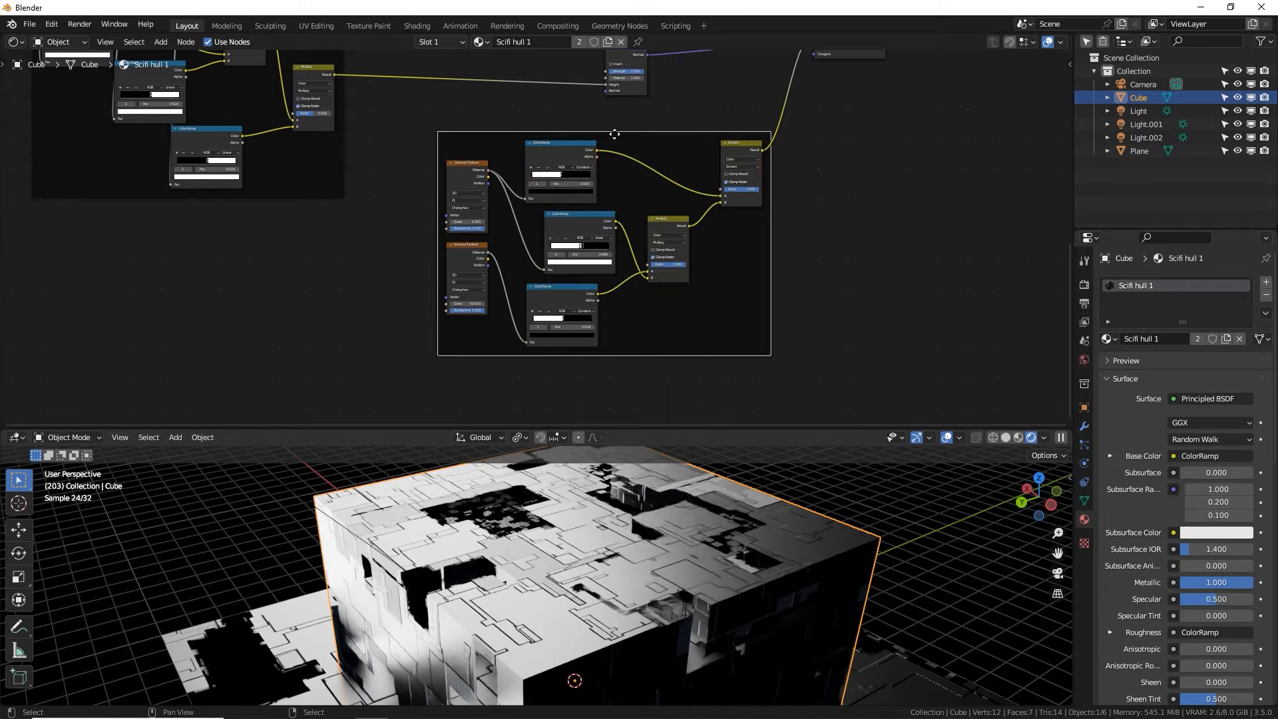
Label the new frame around the alpha cutout nodes.
{"action": "key", "text": "F2"}
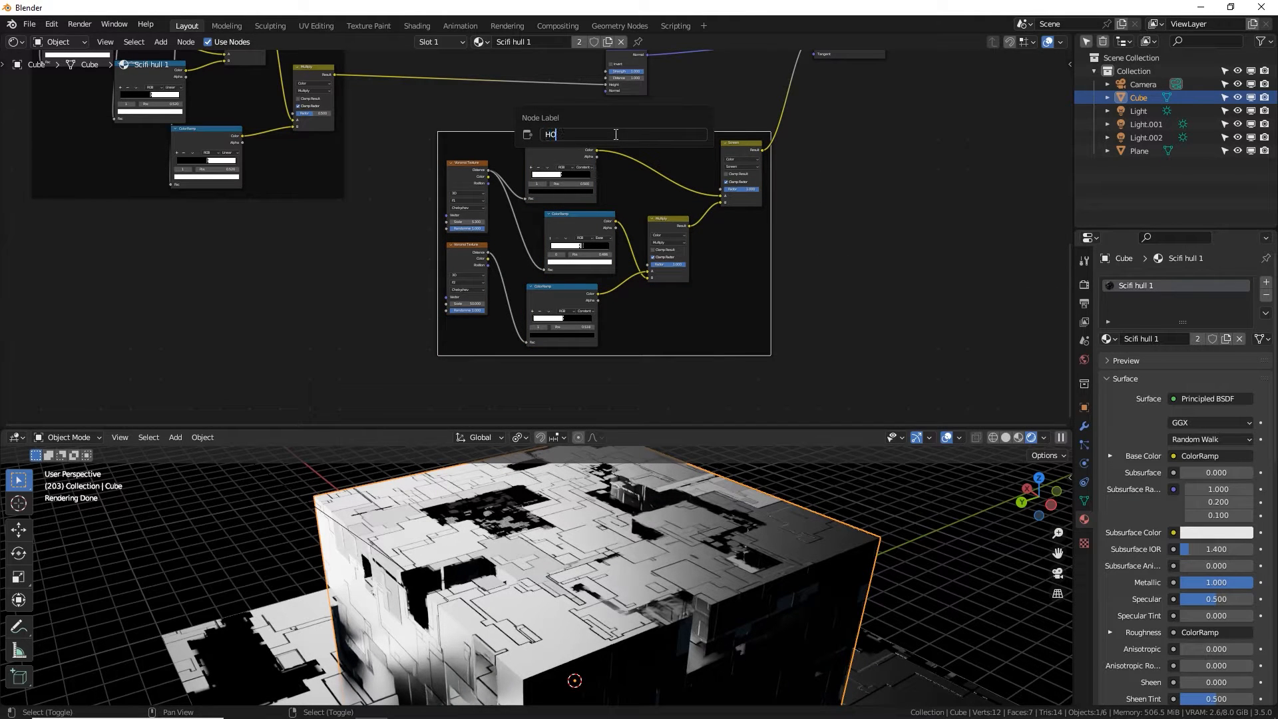
{"action": "key", "text": "Return"}
Add a Musgrave Texture and a ColorRamp beside it, above the COLOR PANELS frame.
{"action": "middle_click_drag", "start_coordinate": [608, 128], "coordinate": [597, 165]}
{"action": "scroll", "coordinate": [598, 165], "scroll_direction": "up", "scroll_amount": 1}
{"action": "key", "text": "shift+a"}
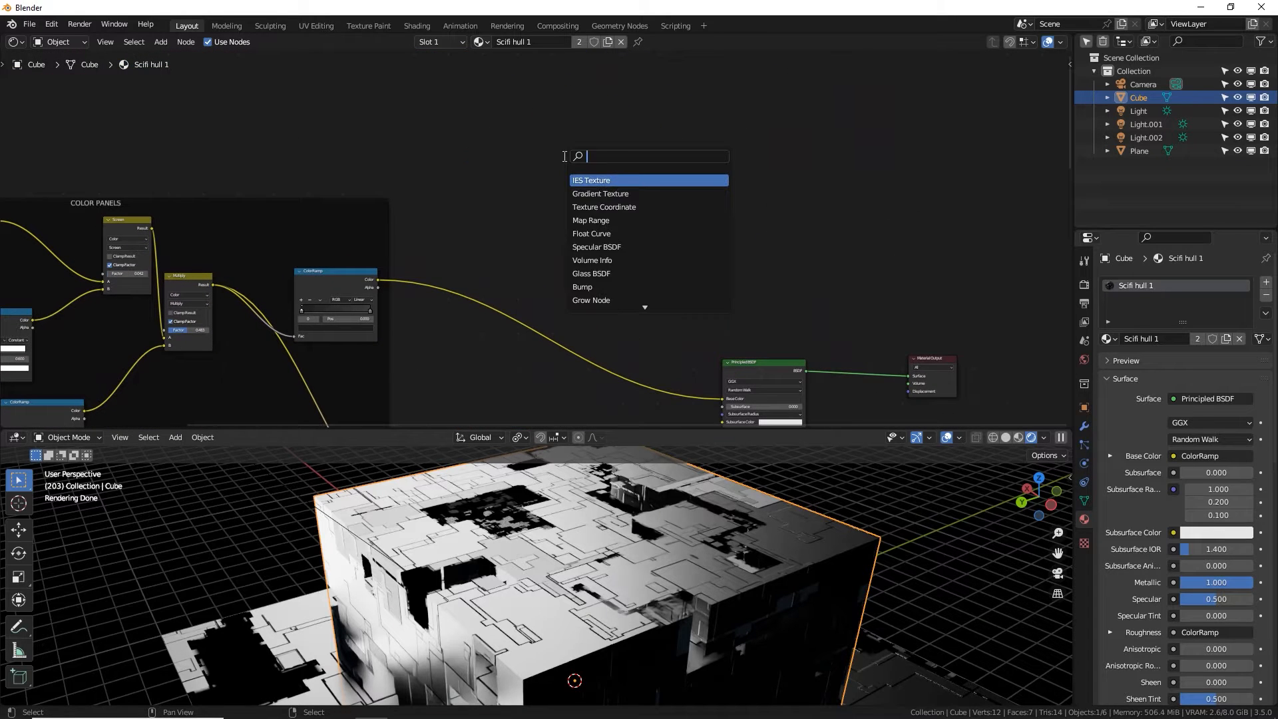
{"action": "type", "text": "mus"}
{"action": "left_click", "coordinate": [613, 181]}
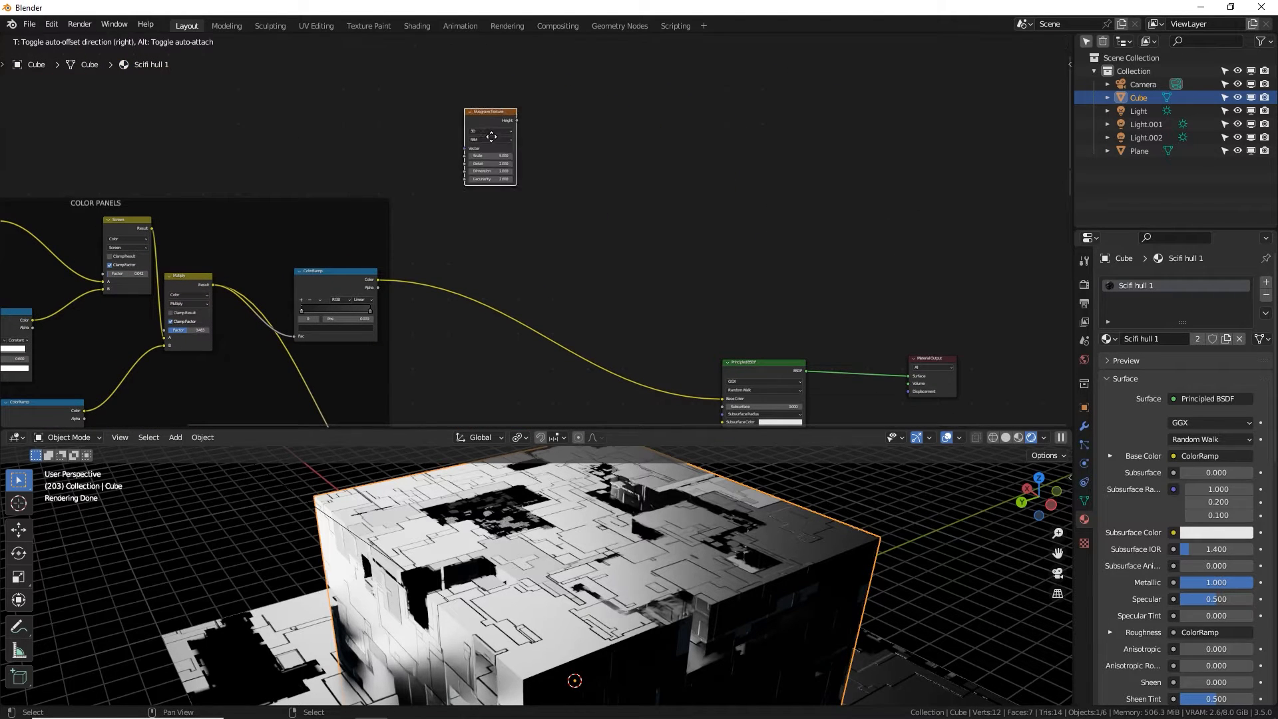
{"action": "left_click", "coordinate": [546, 141]}
{"action": "key", "text": "shift+a"}
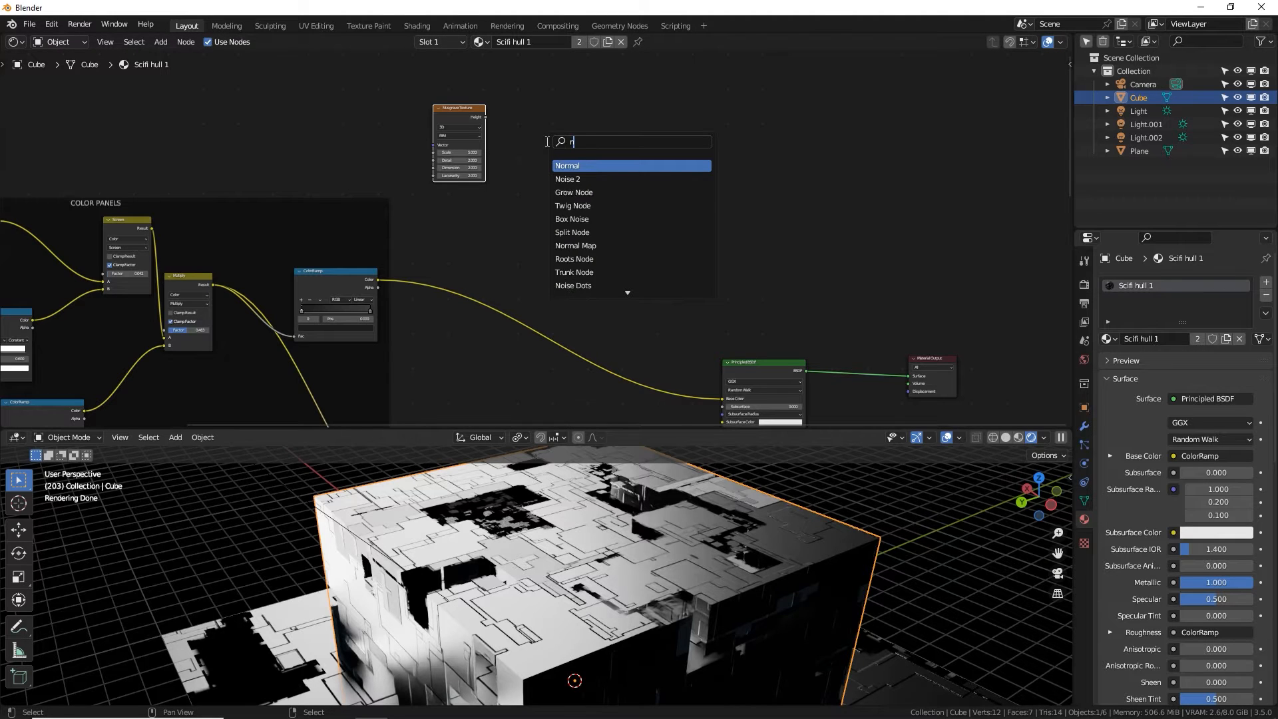
{"action": "key", "text": "Return"}
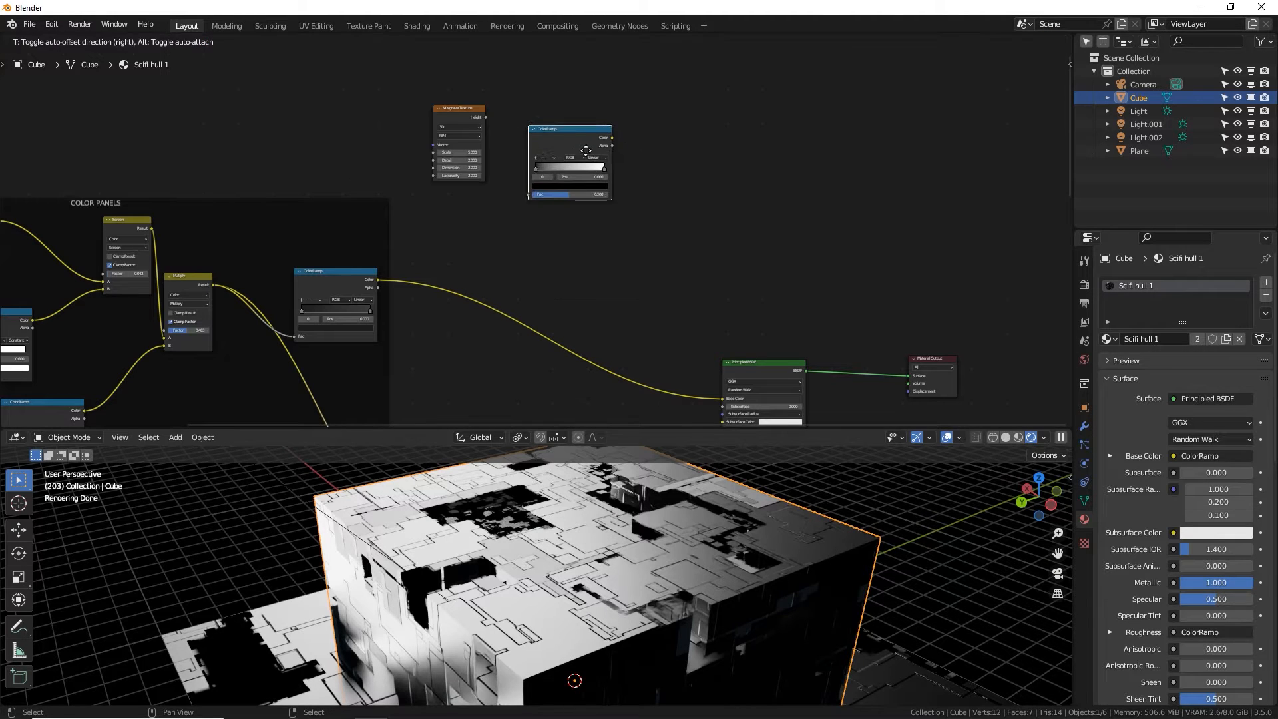
{"action": "left_click", "coordinate": [556, 167]}
{"action": "middle_click_drag", "start_coordinate": [537, 224], "coordinate": [535, 197]}
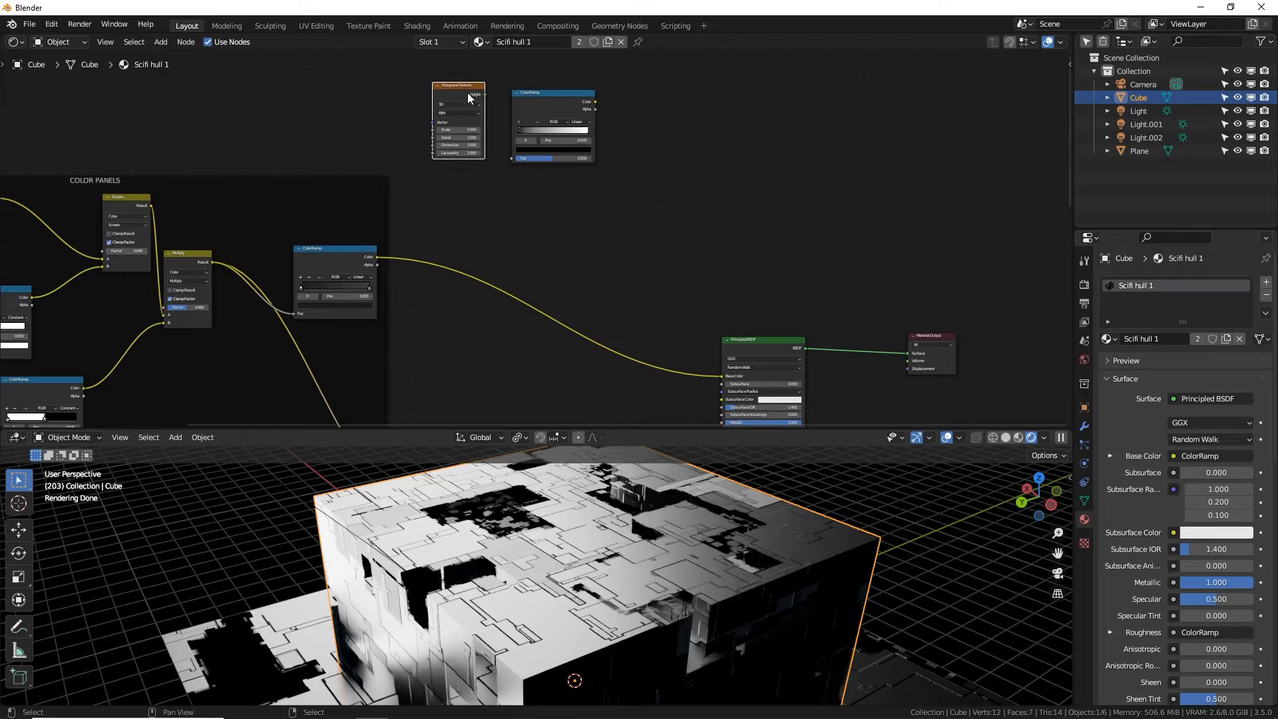
{"action": "left_click_drag", "start_coordinate": [470, 98], "coordinate": [465, 103]}
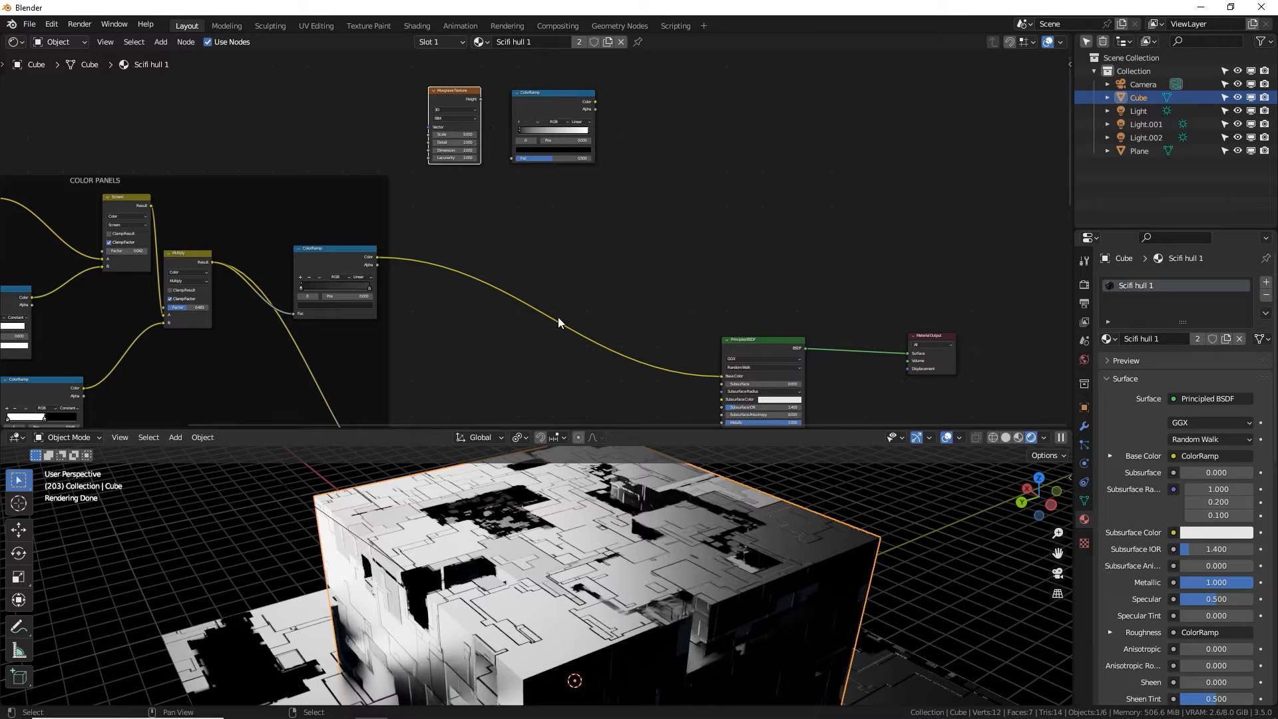
Set the Musgrave Texture's Detail to 15 and Dimension to 0.2, and connect its Height to the new ColorRamp's Fac.
{"action": "middle_click_drag", "start_coordinate": [558, 317], "coordinate": [537, 166]}
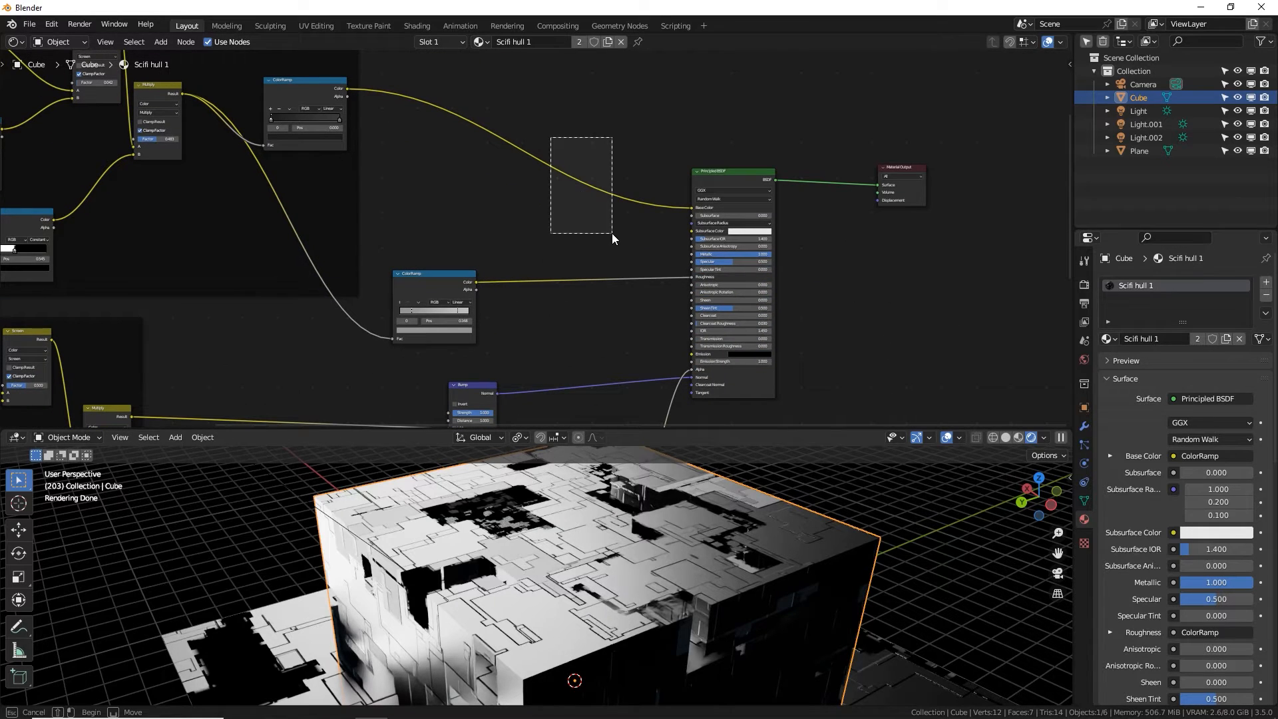
{"action": "left_click_drag", "start_coordinate": [613, 233], "coordinate": [613, 233]}
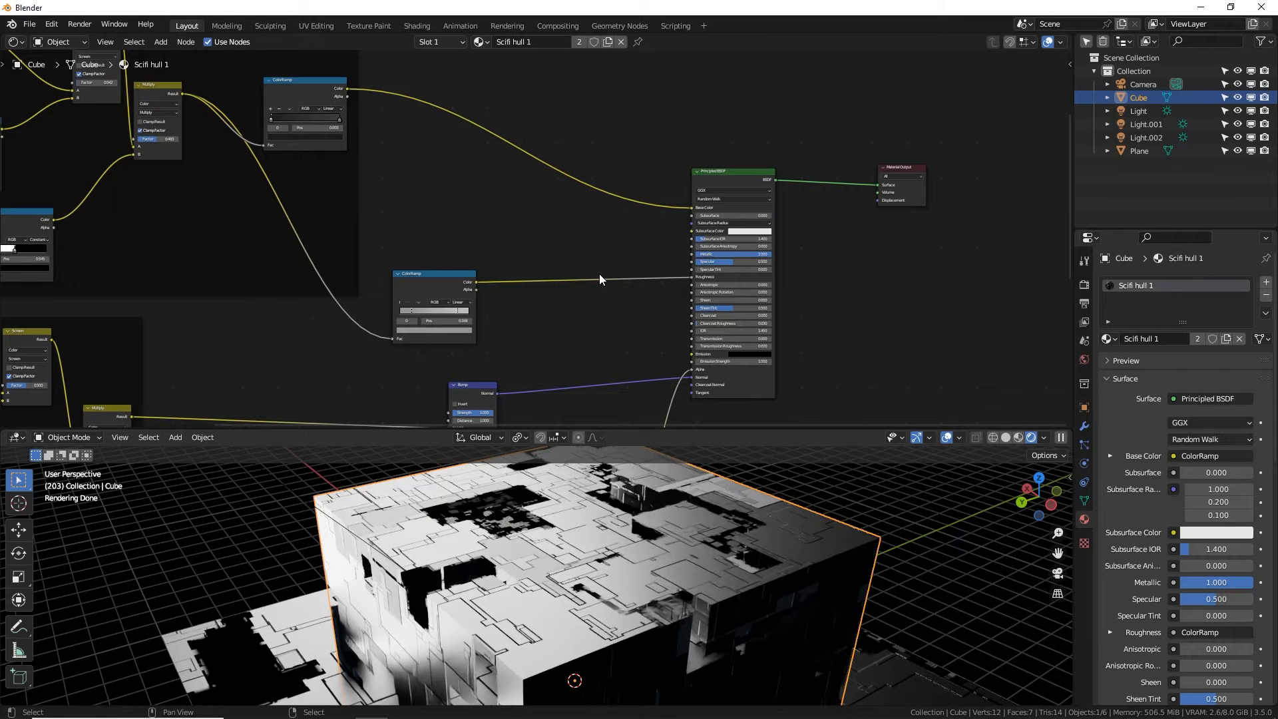
{"action": "middle_click_drag", "start_coordinate": [527, 219], "coordinate": [527, 341]}
{"action": "scroll", "coordinate": [485, 237], "scroll_direction": "up", "scroll_amount": 1}
{"action": "scroll", "coordinate": [473, 241], "scroll_direction": "up", "scroll_amount": 2}
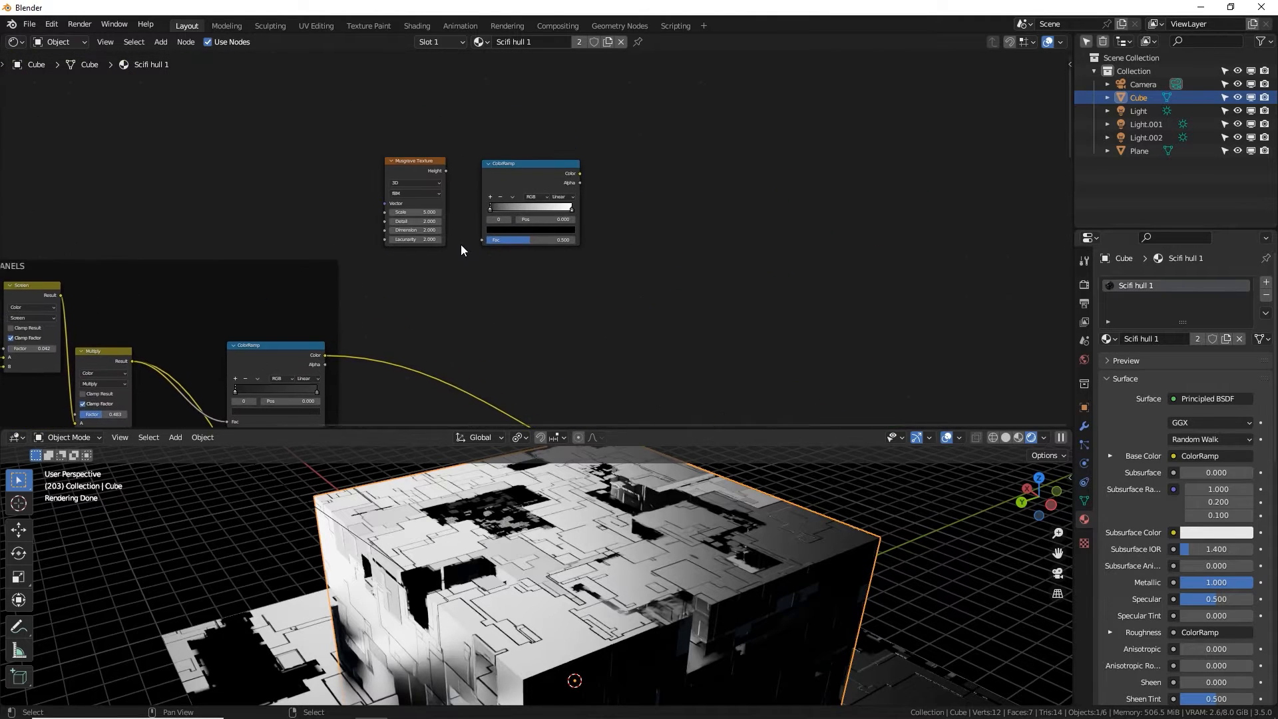
{"action": "scroll", "coordinate": [399, 210], "scroll_direction": "up", "scroll_amount": 3}
{"action": "middle_click_drag", "start_coordinate": [388, 204], "coordinate": [534, 226]}
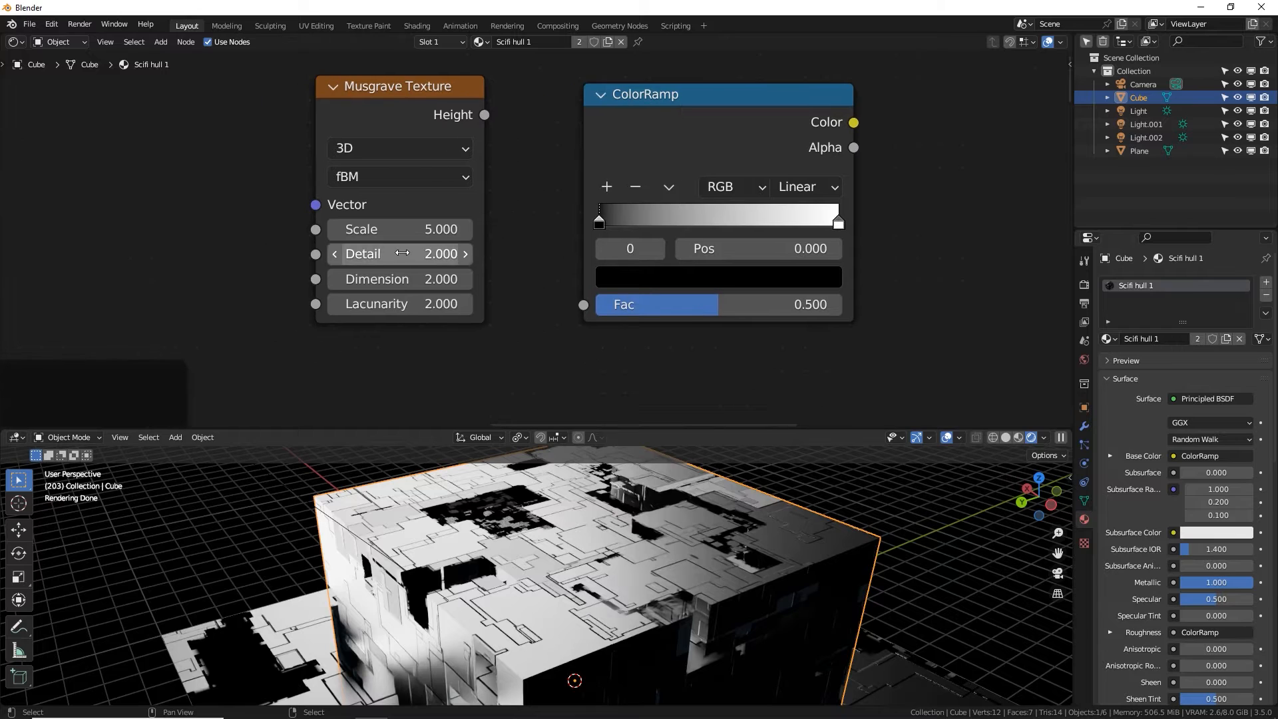
{"action": "left_click_drag", "start_coordinate": [375, 254], "coordinate": [426, 254]}
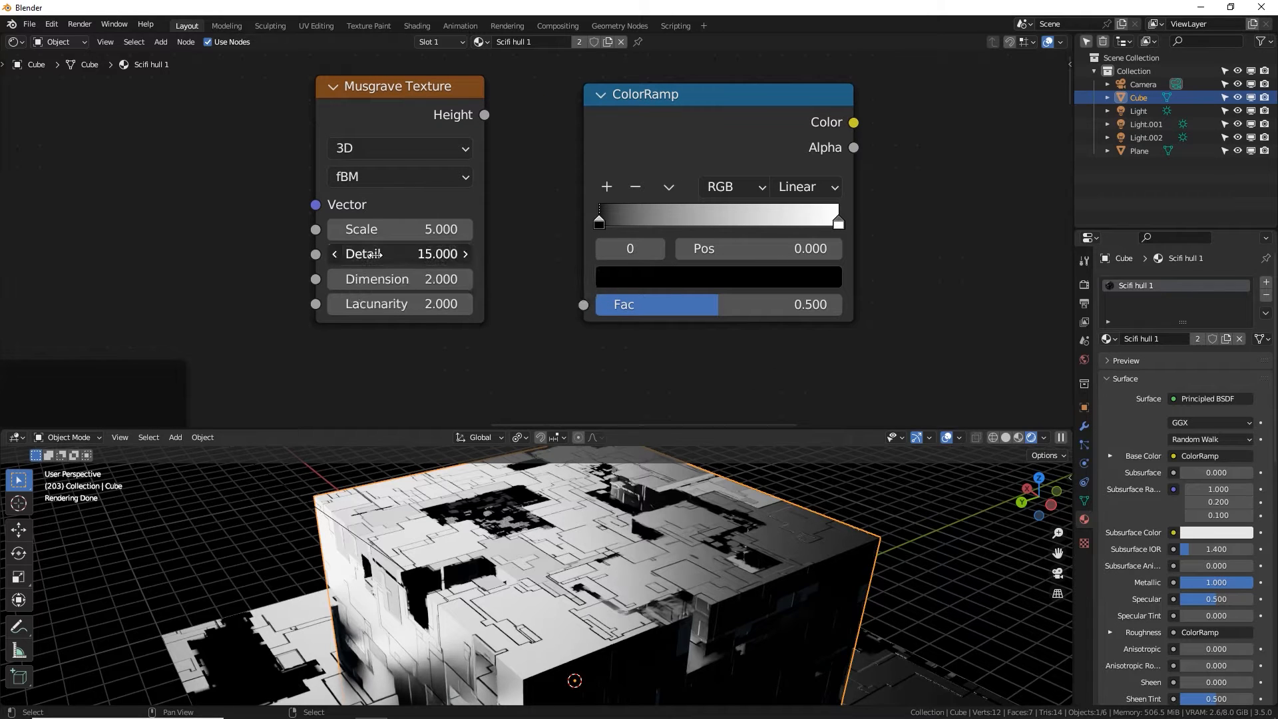
{"action": "left_click", "coordinate": [406, 279]}
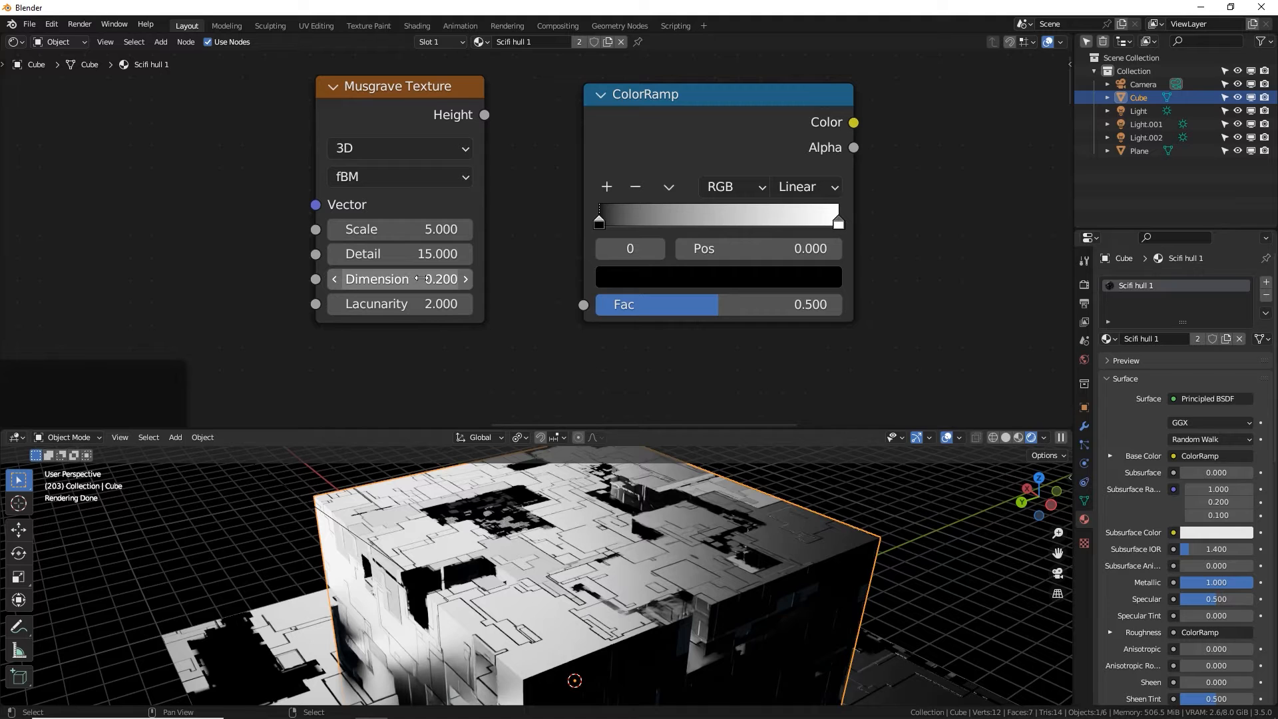
{"action": "middle_click_drag", "start_coordinate": [485, 119], "coordinate": [403, 127]}
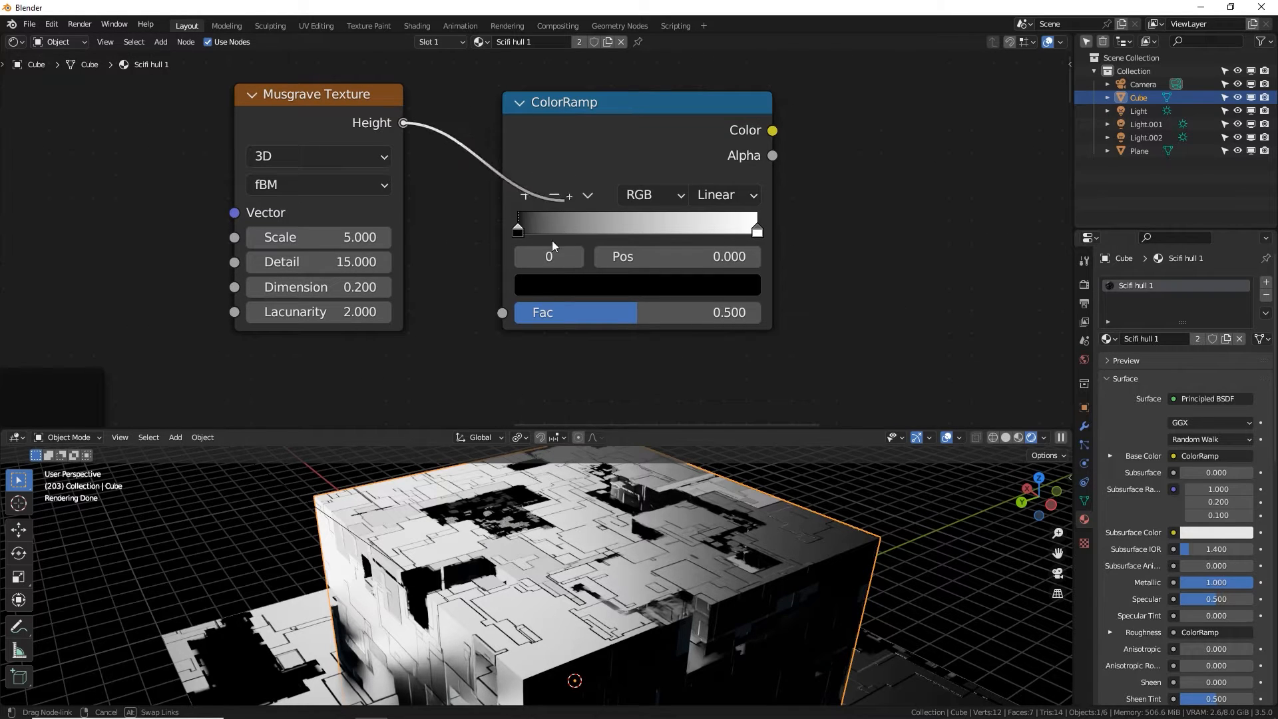
{"action": "left_click_drag", "start_coordinate": [552, 245], "coordinate": [504, 312]}
Add a Mix node set to Color and insert it between the color panels ColorRamp and the Principled BSDF's Base Color.
{"action": "scroll", "coordinate": [596, 295], "scroll_direction": "down", "scroll_amount": 4}
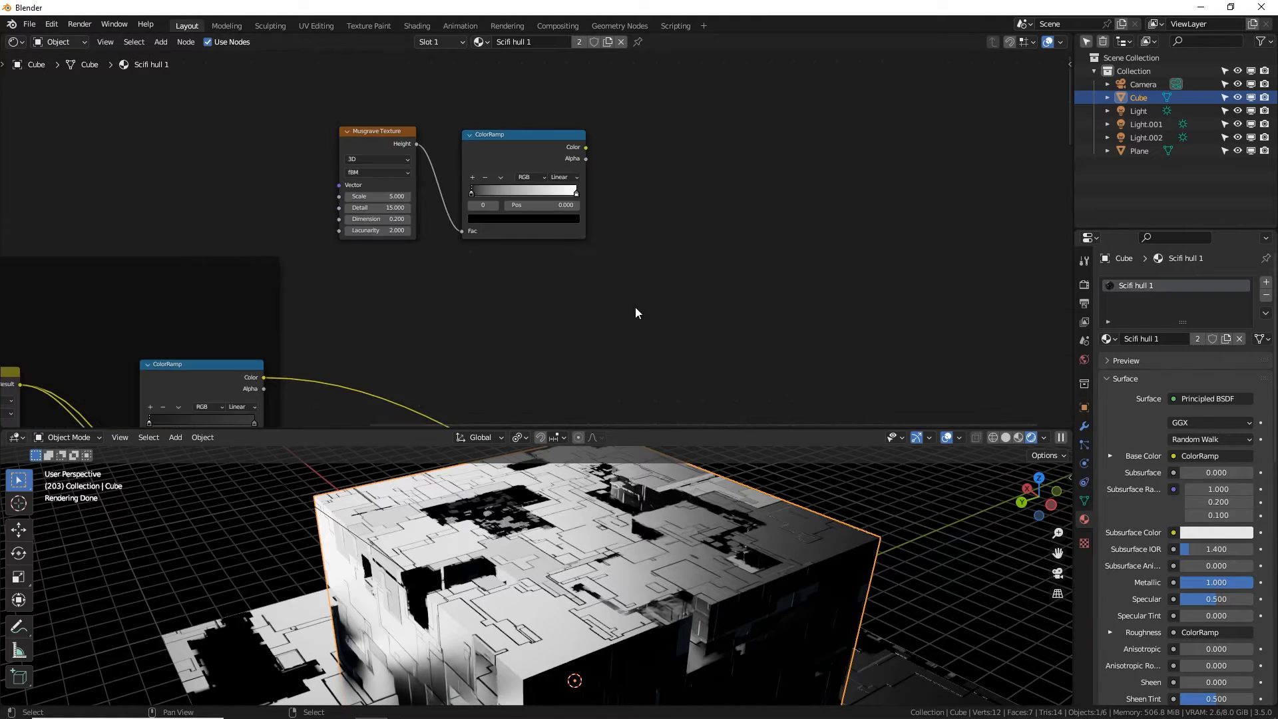
{"action": "middle_click_drag", "start_coordinate": [635, 307], "coordinate": [645, 153]}
{"action": "middle_click_drag", "start_coordinate": [718, 275], "coordinate": [579, 209]}
{"action": "scroll", "coordinate": [580, 209], "scroll_direction": "down", "scroll_amount": 1}
{"action": "middle_click_drag", "start_coordinate": [648, 237], "coordinate": [687, 227]}
{"action": "key", "text": "shift+a"}
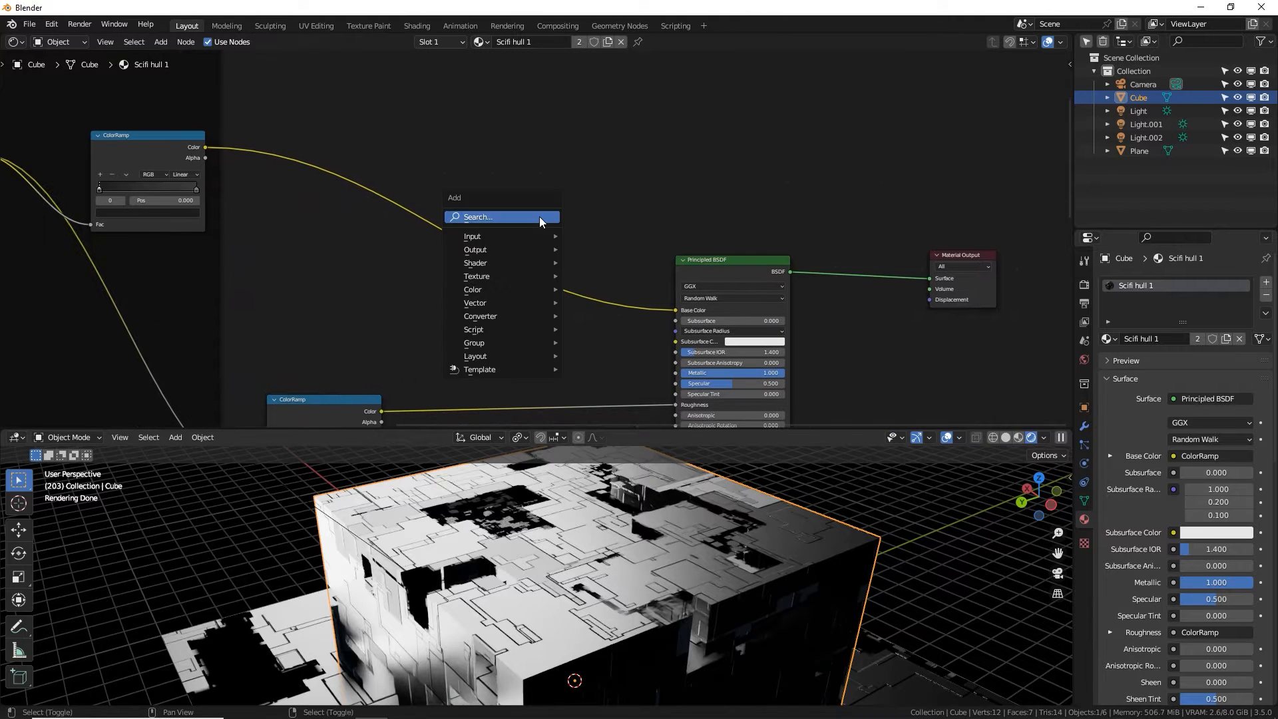
{"action": "type", "text": "mix"}
{"action": "key", "text": "Return"}
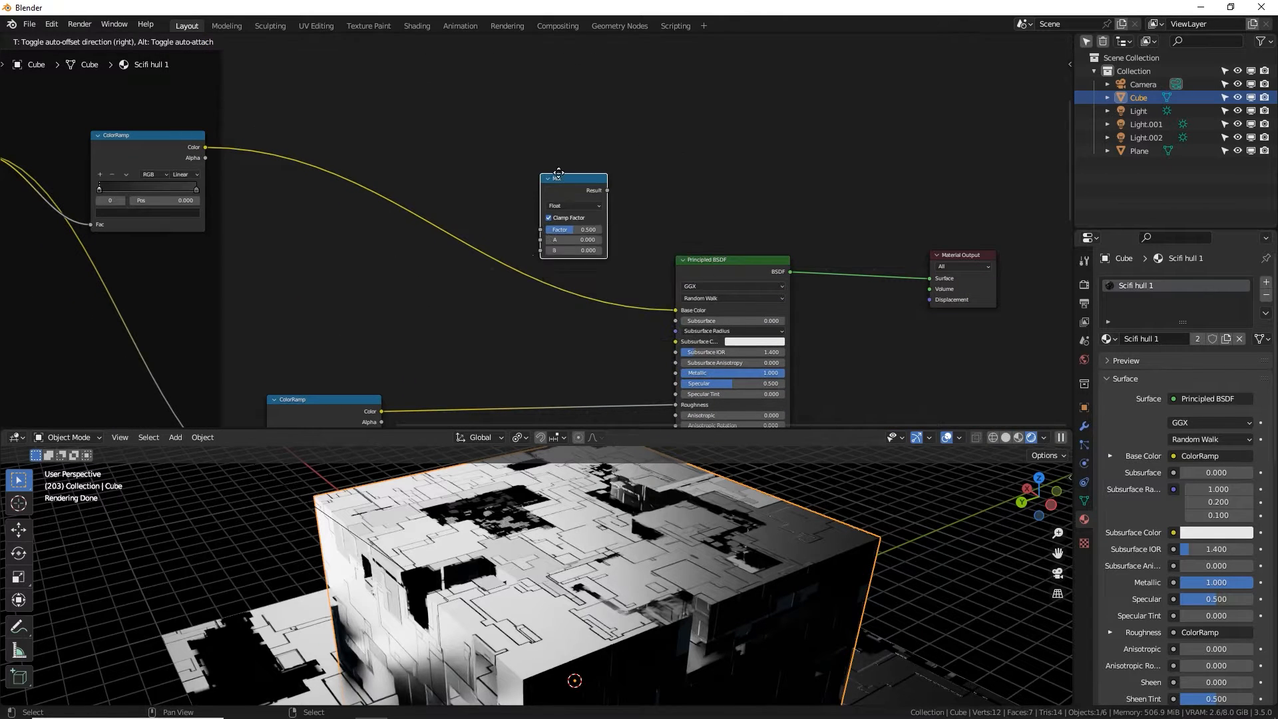
{"action": "left_click", "coordinate": [568, 162]}
{"action": "left_click", "coordinate": [566, 190]}
{"action": "left_click_drag", "start_coordinate": [564, 139], "coordinate": [614, 225]}
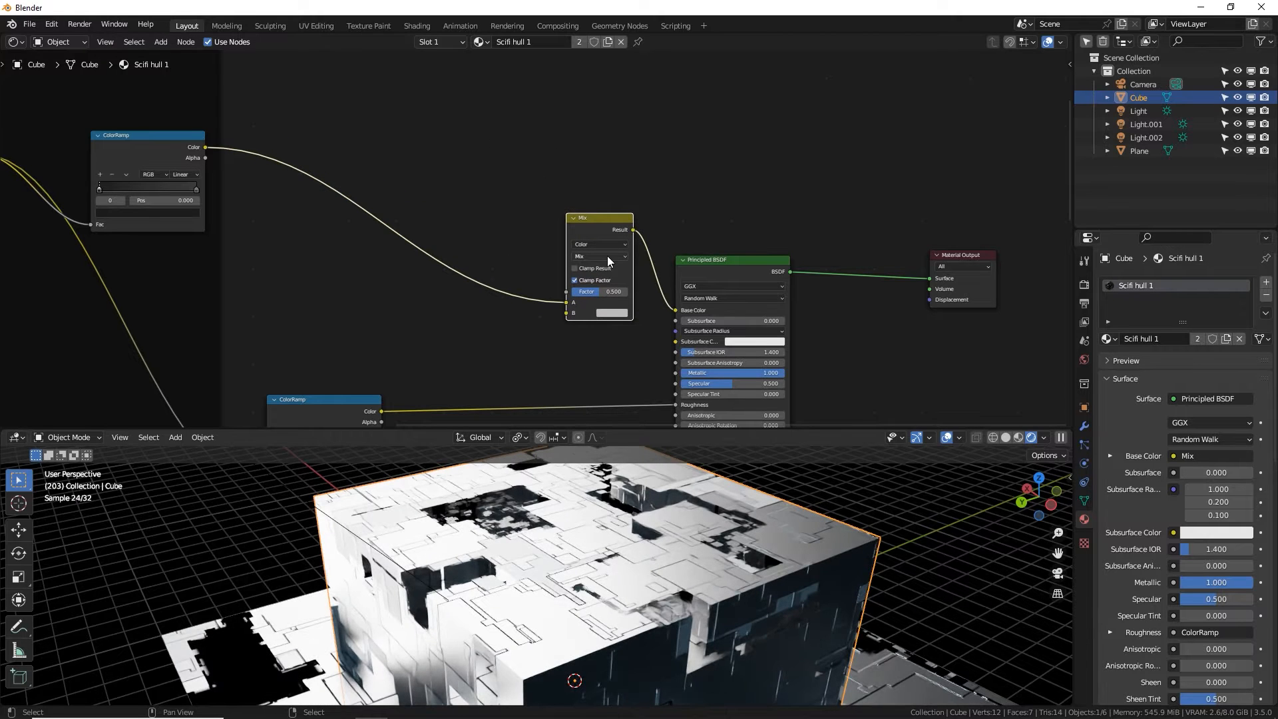
Set the Mix node's blending mode to Multiply.
{"action": "left_click", "coordinate": [608, 256]}
{"action": "left_click", "coordinate": [597, 282]}
{"action": "left_click", "coordinate": [593, 256]}
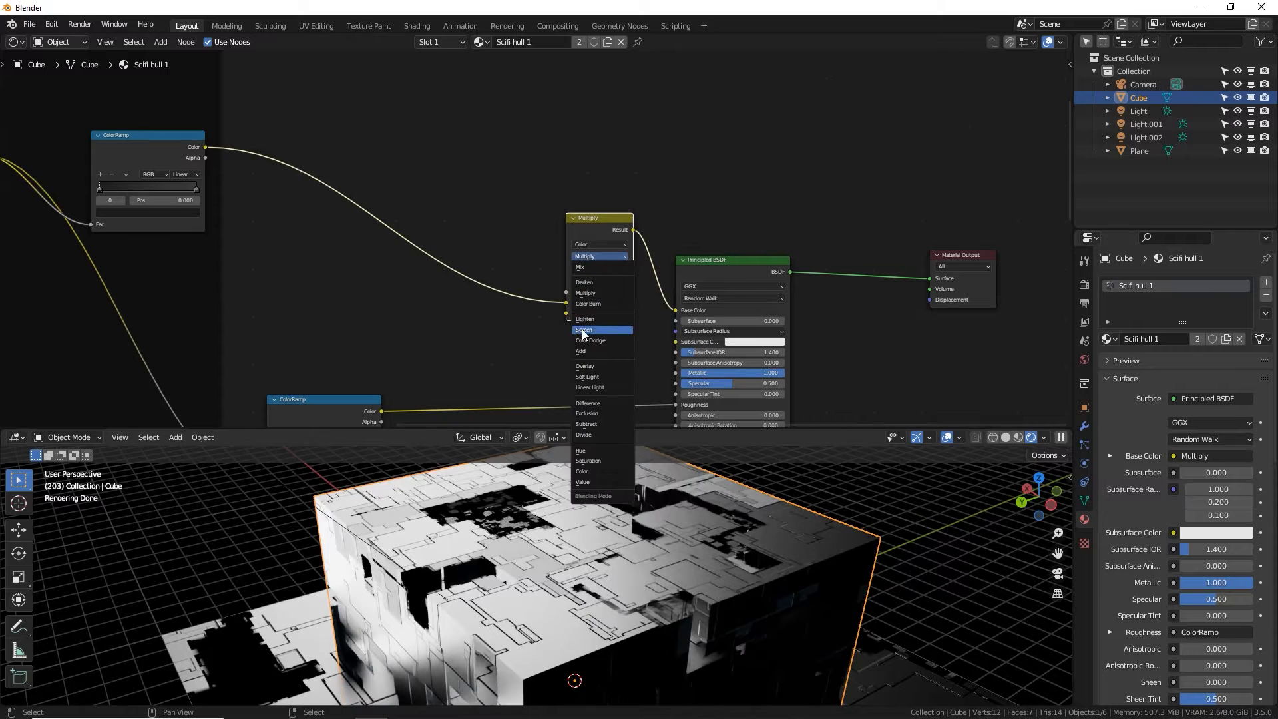
{"action": "left_click", "coordinate": [556, 271]}
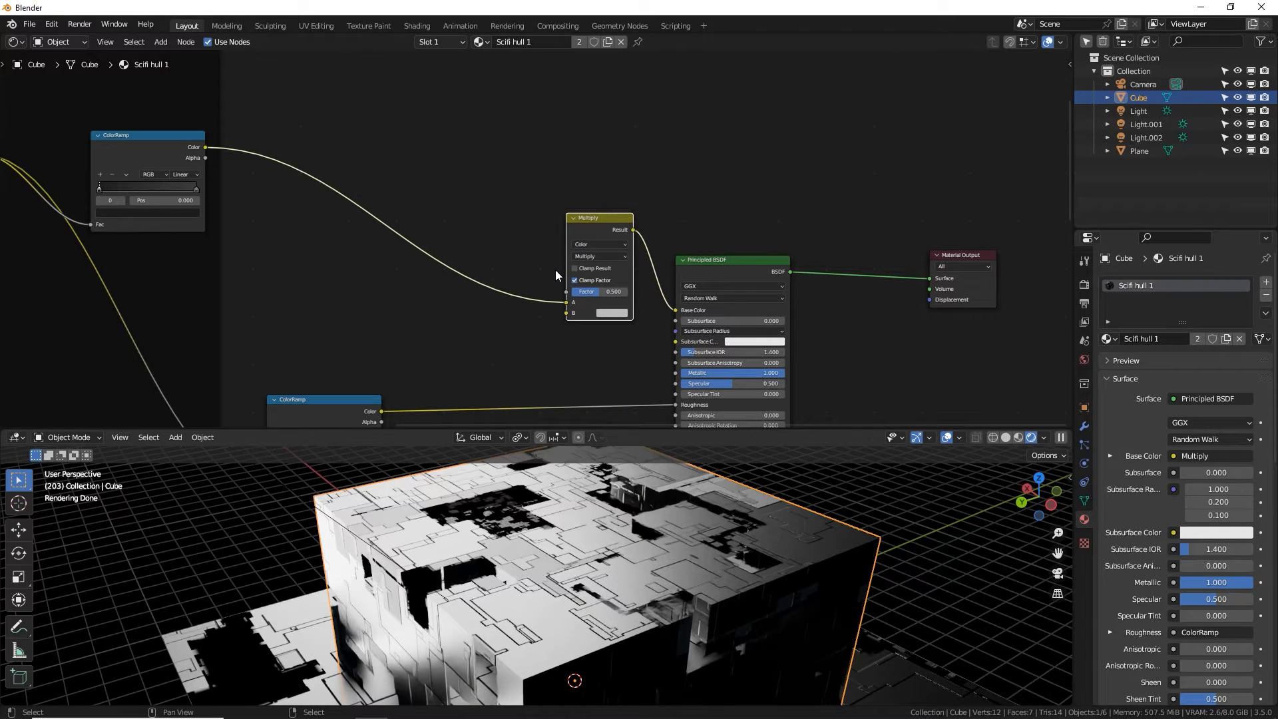
Connect the Musgrave ColorRamp's Color to the Multiply node's B input with its Factor at 1, and inspect the cube's surface.
{"action": "middle_click_drag", "start_coordinate": [534, 252], "coordinate": [588, 494]}
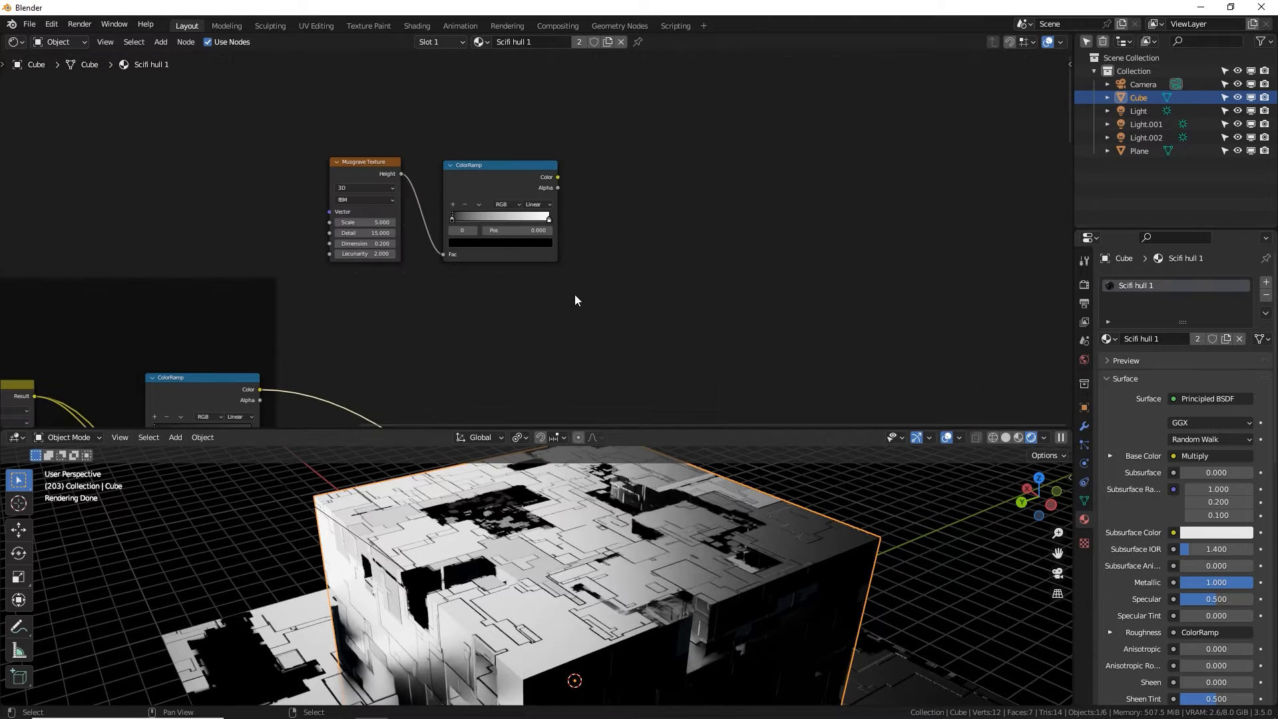
{"action": "left_click_drag", "start_coordinate": [707, 550], "coordinate": [739, 299]}
{"action": "scroll", "coordinate": [626, 304], "scroll_direction": "up", "scroll_amount": 5}
{"action": "middle_click_drag", "start_coordinate": [586, 503], "coordinate": [579, 516]}
{"action": "middle_click_drag", "start_coordinate": [476, 213], "coordinate": [515, 401]}
{"action": "scroll", "coordinate": [462, 173], "scroll_direction": "up", "scroll_amount": 1}
{"action": "middle_click_drag", "start_coordinate": [462, 173], "coordinate": [504, 381]}
{"action": "scroll", "coordinate": [566, 579], "scroll_direction": "up", "scroll_amount": 4}
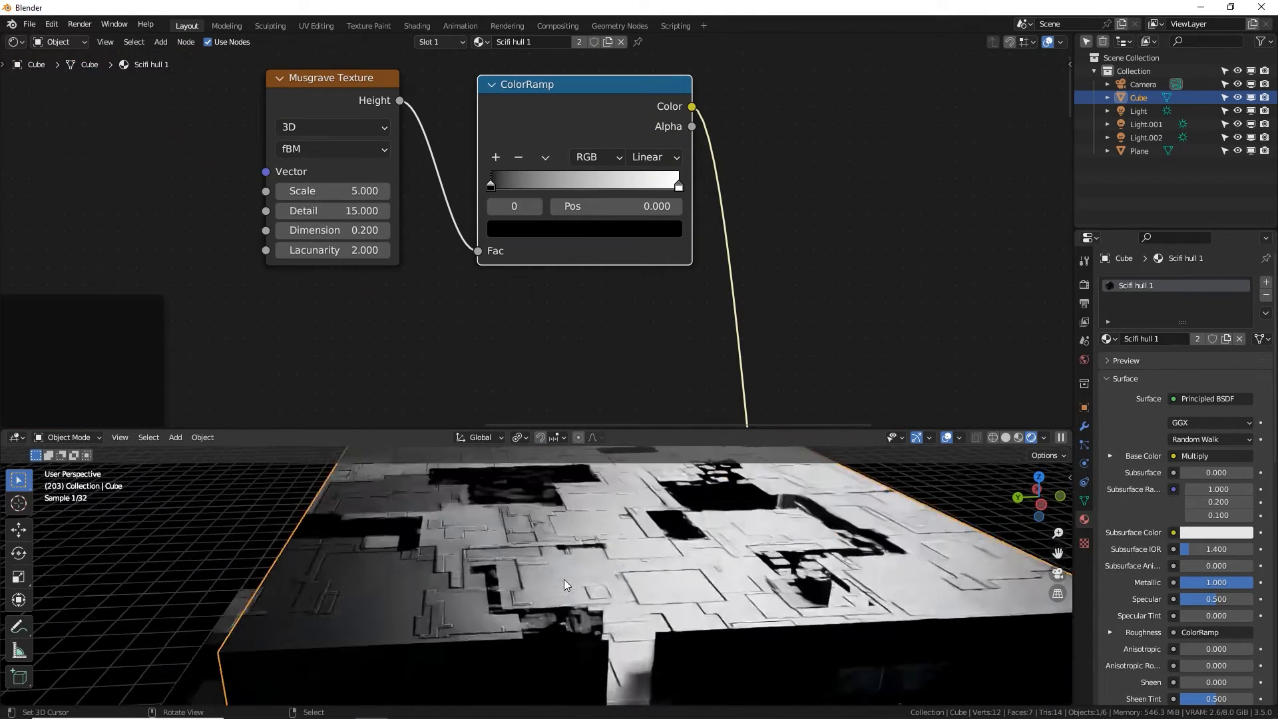
{"action": "middle_click_drag", "start_coordinate": [565, 580], "coordinate": [506, 560]}
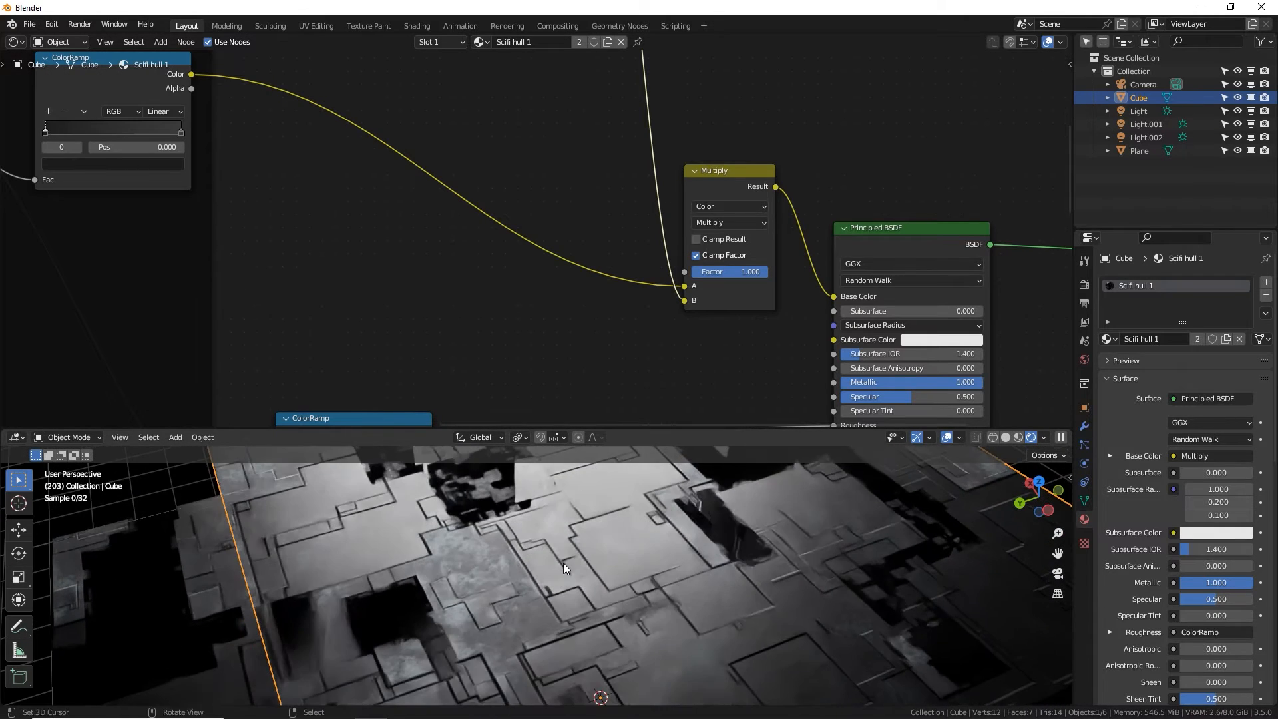
{"action": "middle_click_drag", "start_coordinate": [564, 562], "coordinate": [566, 550]}
Reduce the Principled BSDF's Metallic to 0.473 and check the hull surface from other angles.
{"action": "middle_click_drag", "start_coordinate": [744, 352], "coordinate": [688, 303]}
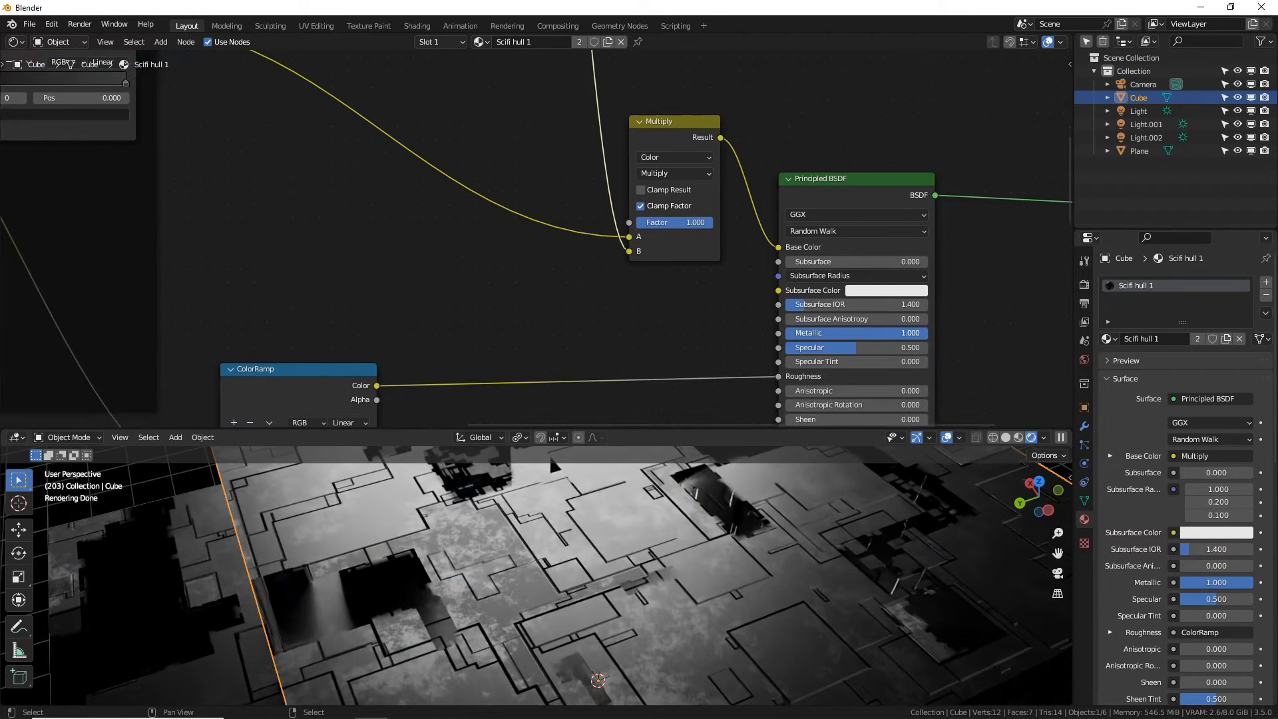
{"action": "left_click_drag", "start_coordinate": [859, 333], "coordinate": [853, 333]}
{"action": "middle_click_drag", "start_coordinate": [668, 601], "coordinate": [705, 593]}
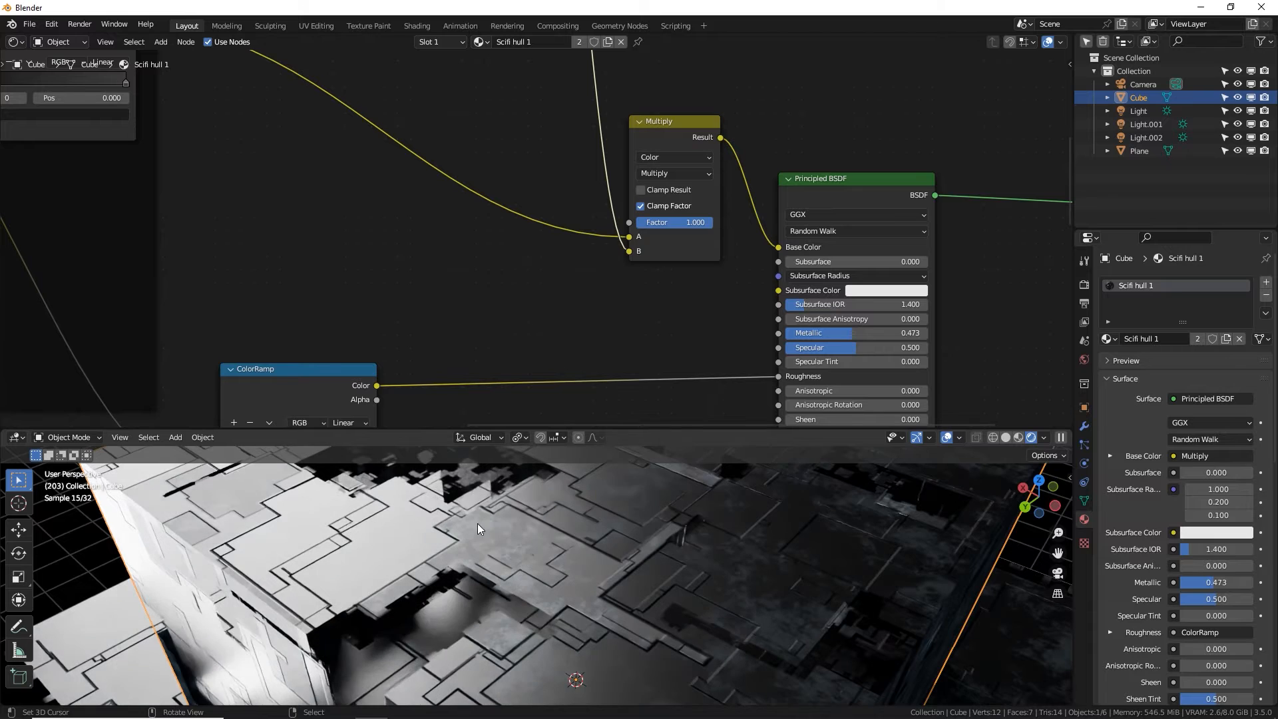
{"action": "middle_click_drag", "start_coordinate": [477, 523], "coordinate": [488, 577], "text": "shift"}
{"action": "middle_click_drag", "start_coordinate": [333, 556], "coordinate": [316, 565]}
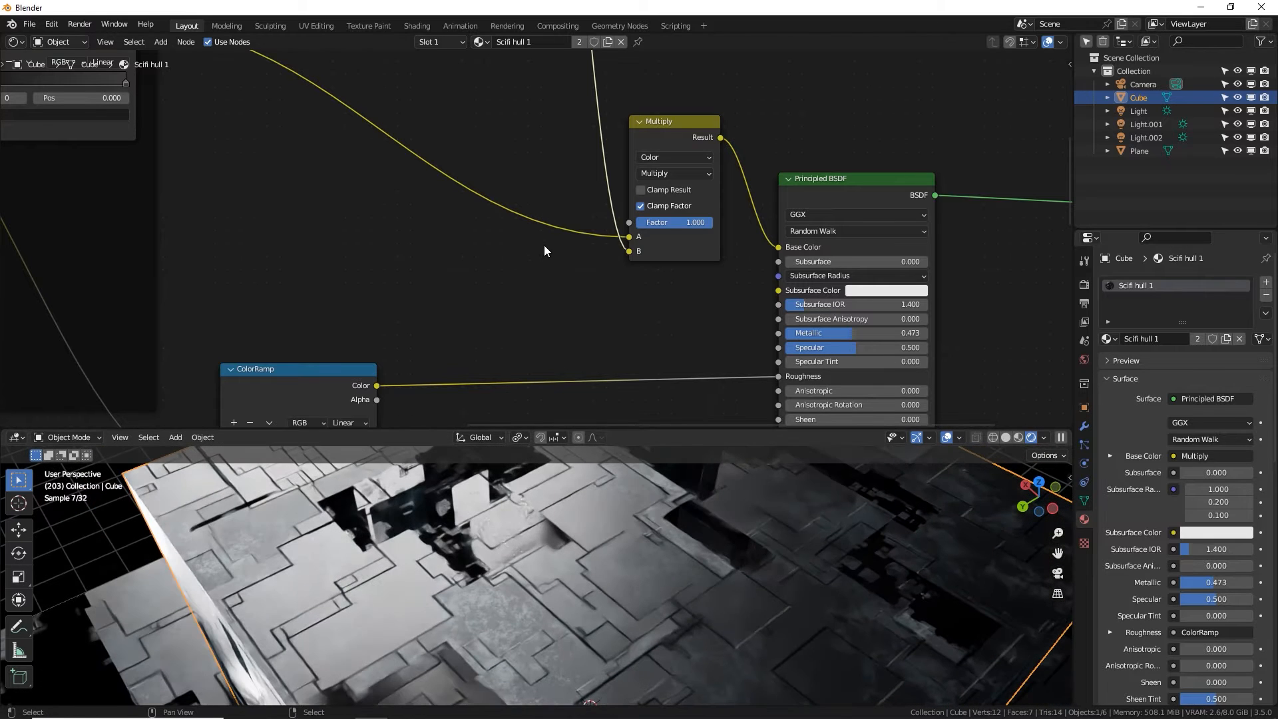
Duplicate the Multiply node and insert the copy between the lower ColorRamp and the Principled BSDF's Roughness.
{"action": "scroll", "coordinate": [545, 246], "scroll_direction": "down", "scroll_amount": 3}
{"action": "middle_click_drag", "start_coordinate": [560, 303], "coordinate": [557, 270]}
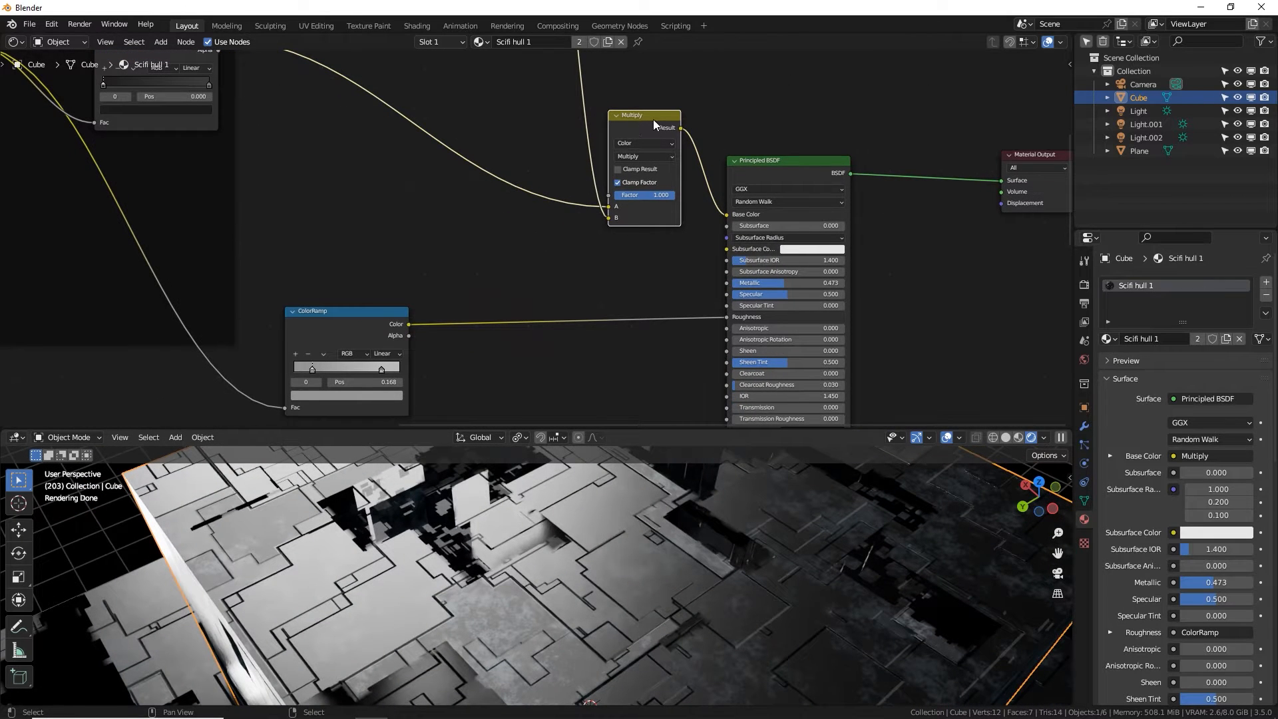
{"action": "left_click_drag", "start_coordinate": [653, 119], "coordinate": [615, 105]}
{"action": "key", "text": "shift+d"}
{"action": "left_click", "coordinate": [612, 262]}
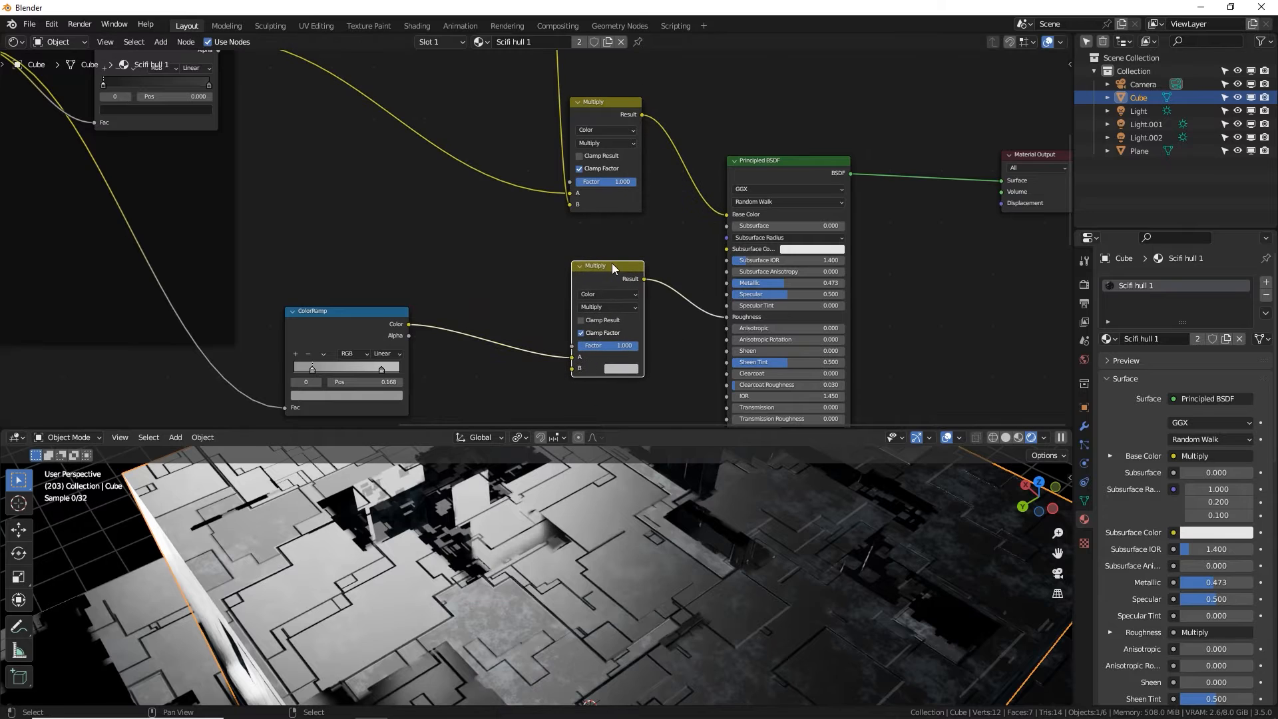
Connect the Musgrave ColorRamp's Color to the roughness Multiply node's B input and set that node's Factor to 0.233.
{"action": "middle_click_drag", "start_coordinate": [481, 174], "coordinate": [579, 391]}
{"action": "middle_click_drag", "start_coordinate": [645, 51], "coordinate": [646, 97]}
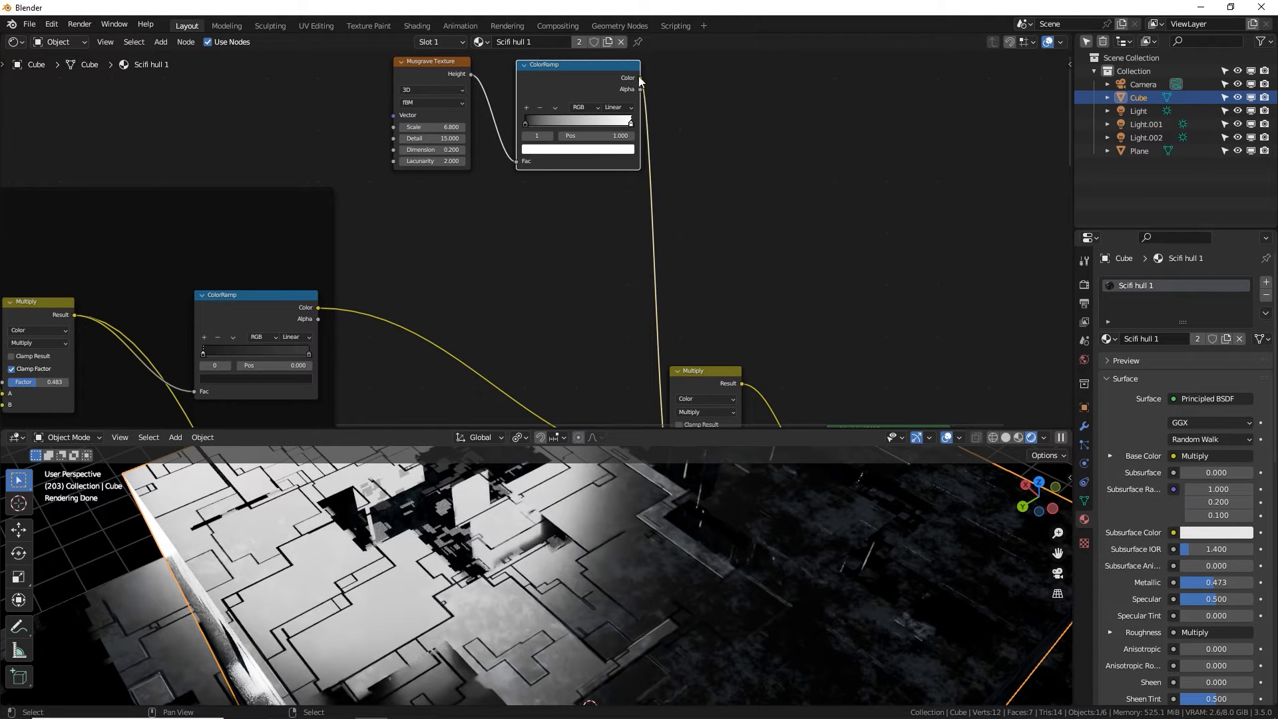
{"action": "left_click_drag", "start_coordinate": [700, 470], "coordinate": [680, 361]}
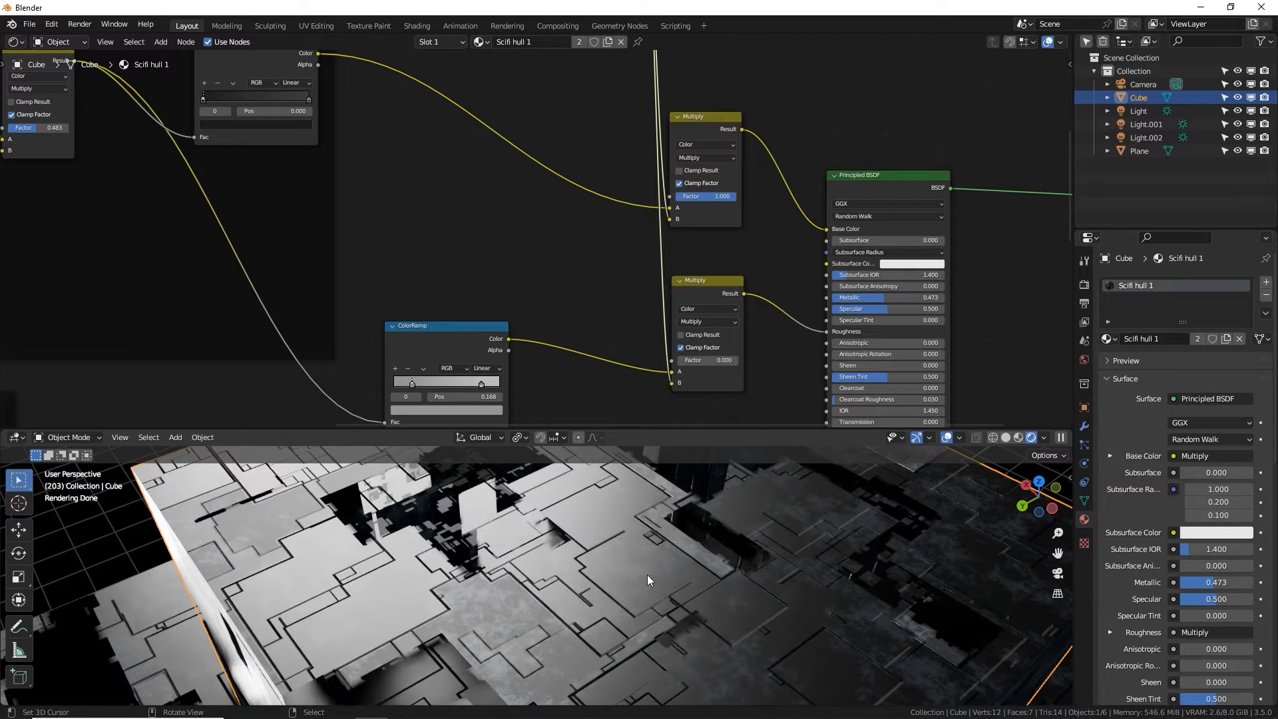
{"action": "left_click_drag", "start_coordinate": [687, 360], "coordinate": [701, 360]}
{"action": "mouse_move", "coordinate": [597, 559]}
{"action": "middle_mouse_down"}
{"action": "mouse_move", "coordinate": [626, 558]}
{"action": "mouse_move", "coordinate": [618, 569]}
{"action": "middle_mouse_up"}
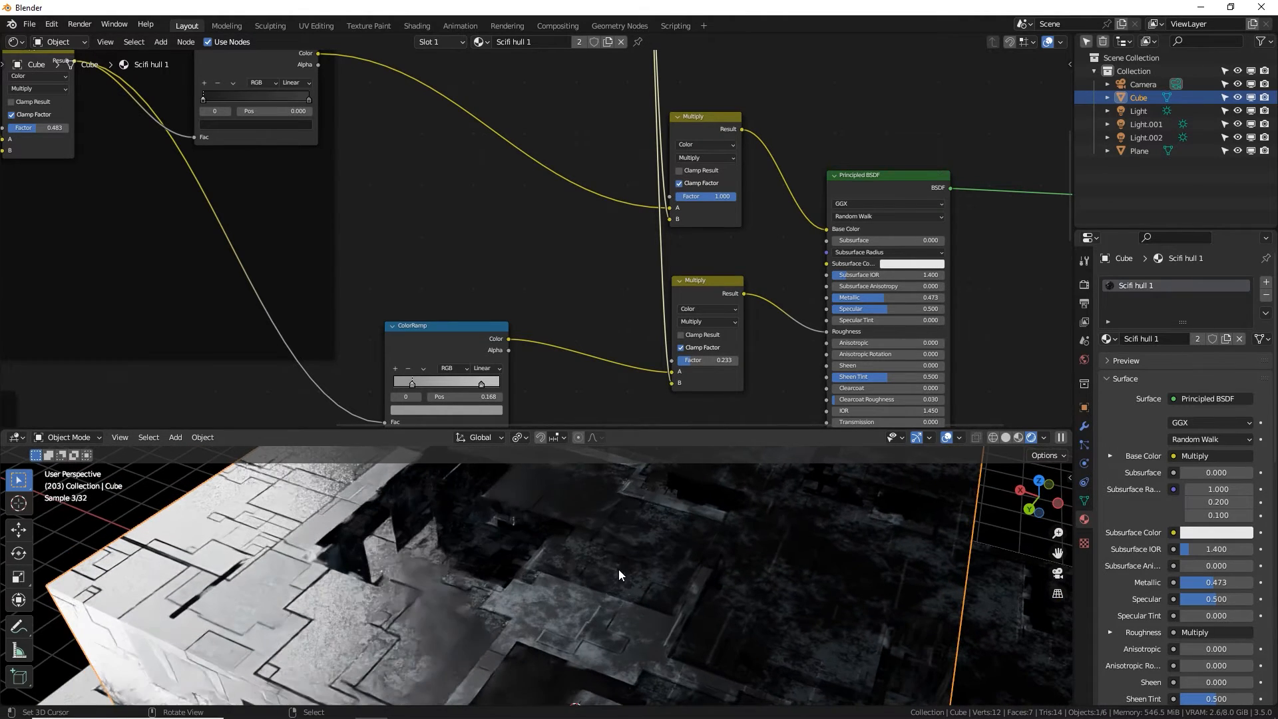
Enlarge the 3D viewport for a wider view of the hull and set the Musgrave Texture's Dimension to 0.1.
{"action": "left_click_drag", "start_coordinate": [667, 430], "coordinate": [667, 223]}
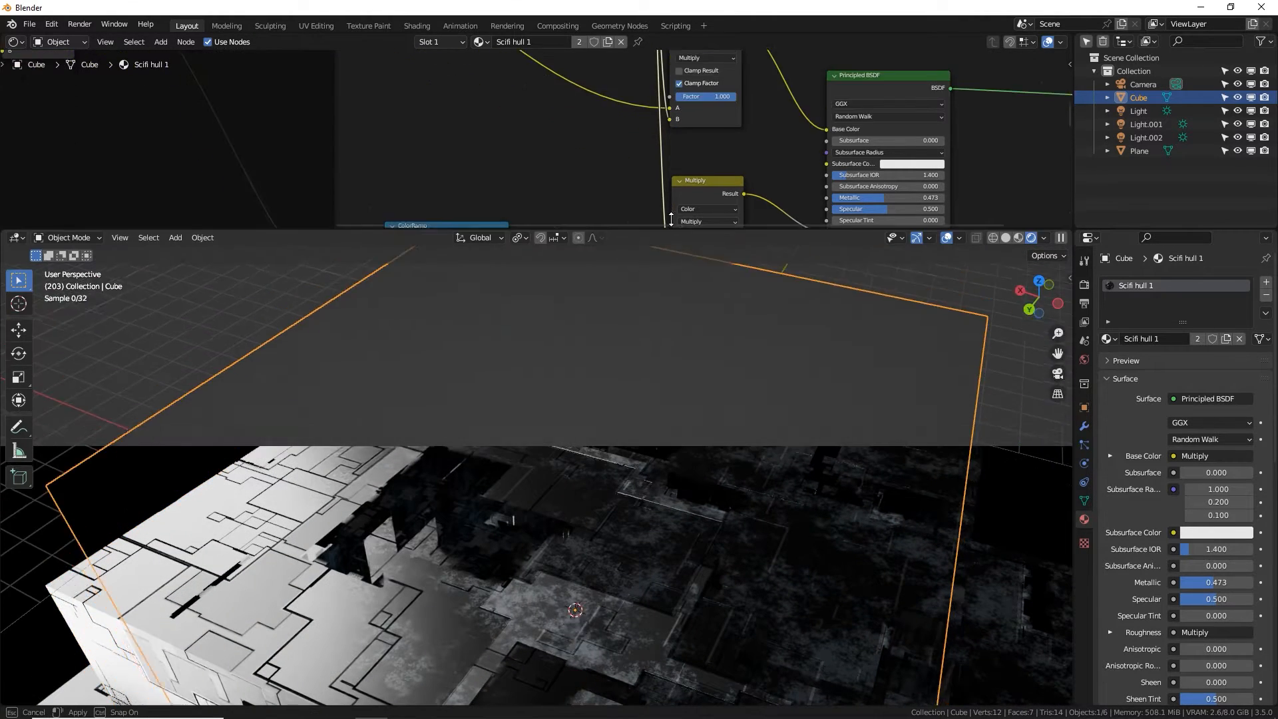
{"action": "middle_click_drag", "start_coordinate": [668, 373], "coordinate": [580, 478]}
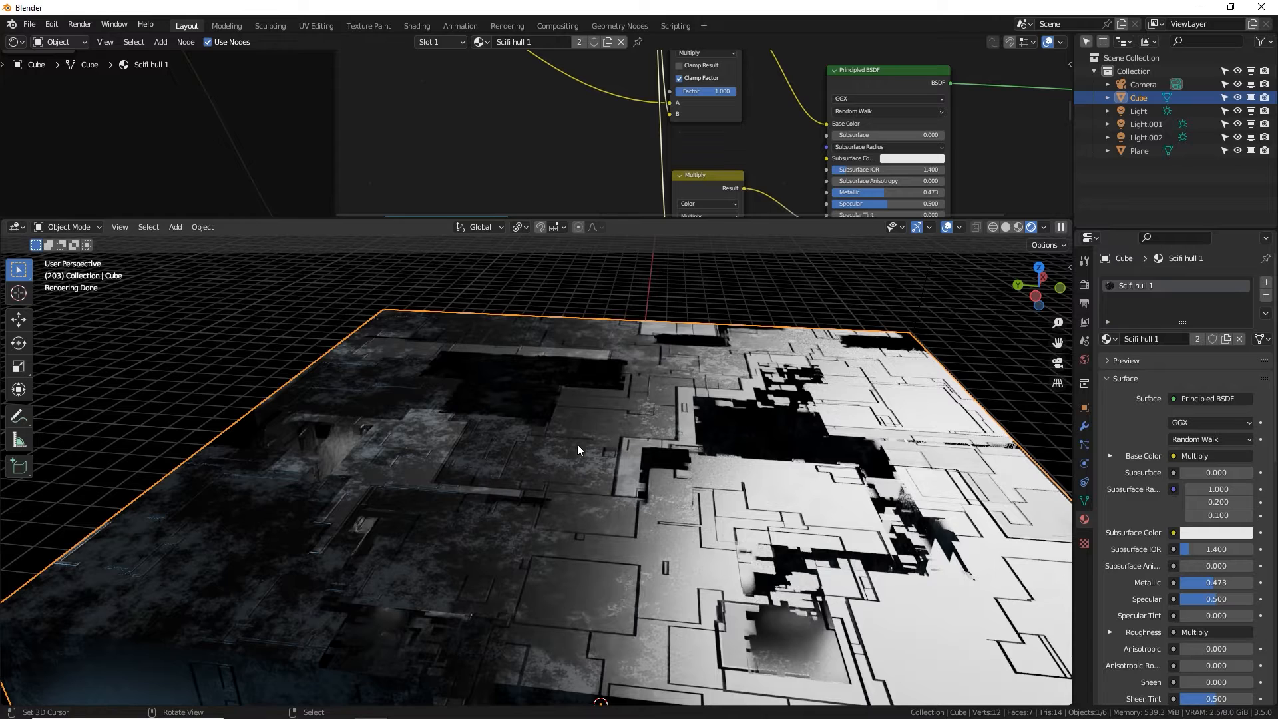
{"action": "middle_click_drag", "start_coordinate": [479, 119], "coordinate": [562, 167]}
{"action": "scroll", "coordinate": [561, 167], "scroll_direction": "up", "scroll_amount": 2}
{"action": "scroll", "coordinate": [526, 173], "scroll_direction": "up", "scroll_amount": 3}
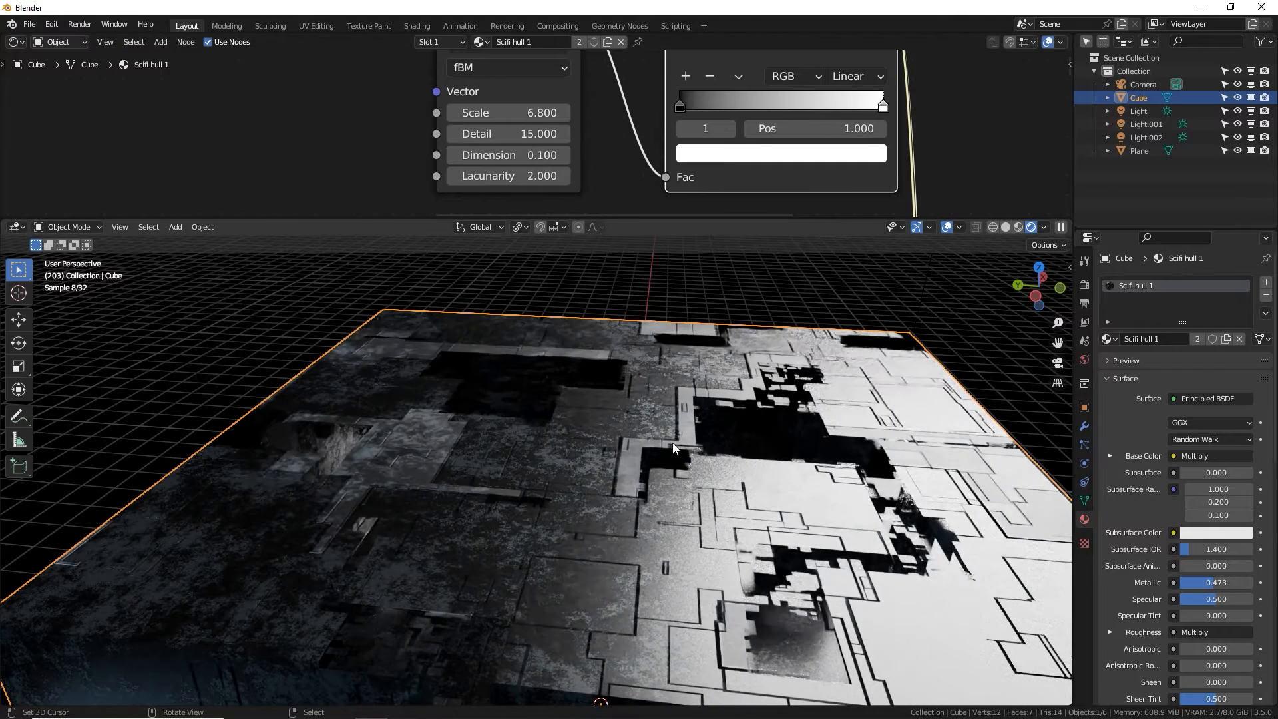
{"action": "middle_click_drag", "start_coordinate": [713, 114], "coordinate": [685, 123]}
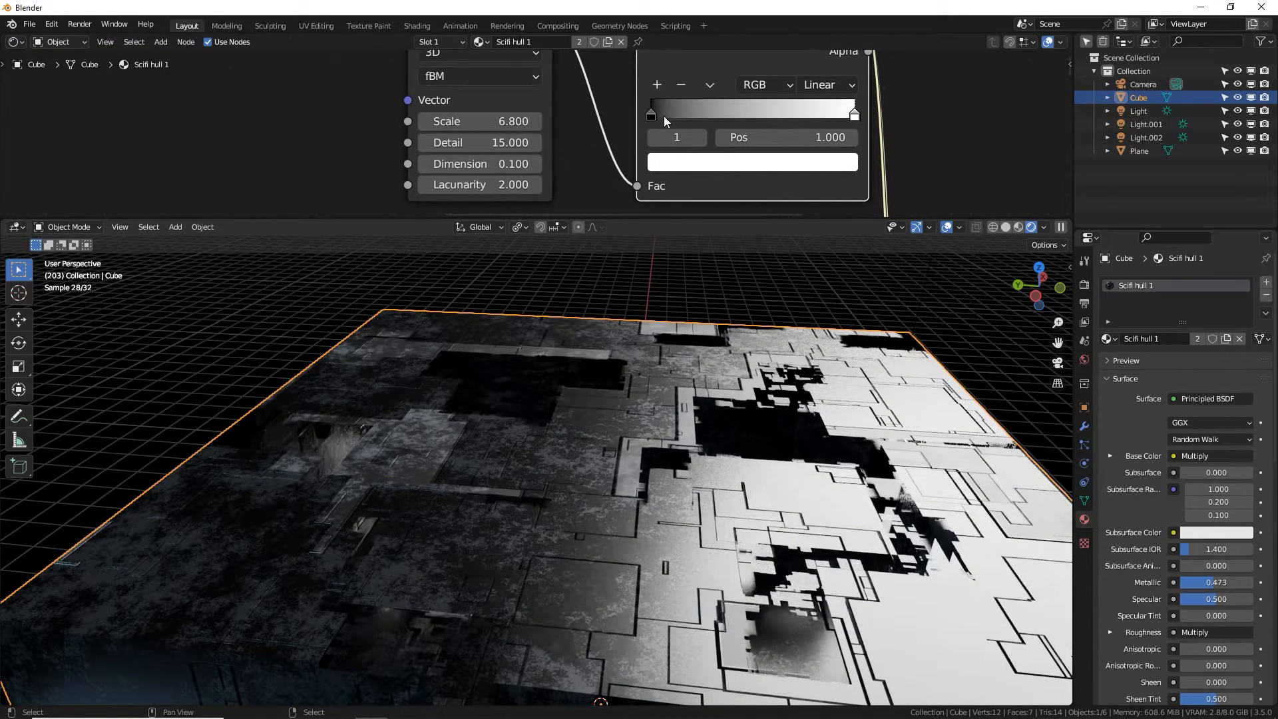
Invert the Musgrave ColorRamp's gradient by placing the white stop at position 0 and the black stop at position 1.
{"action": "mouse_move", "coordinate": [653, 115]}
{"action": "left_mouse_down"}
{"action": "mouse_move", "coordinate": [745, 108]}
{"action": "mouse_move", "coordinate": [633, 125]}
{"action": "left_mouse_up"}
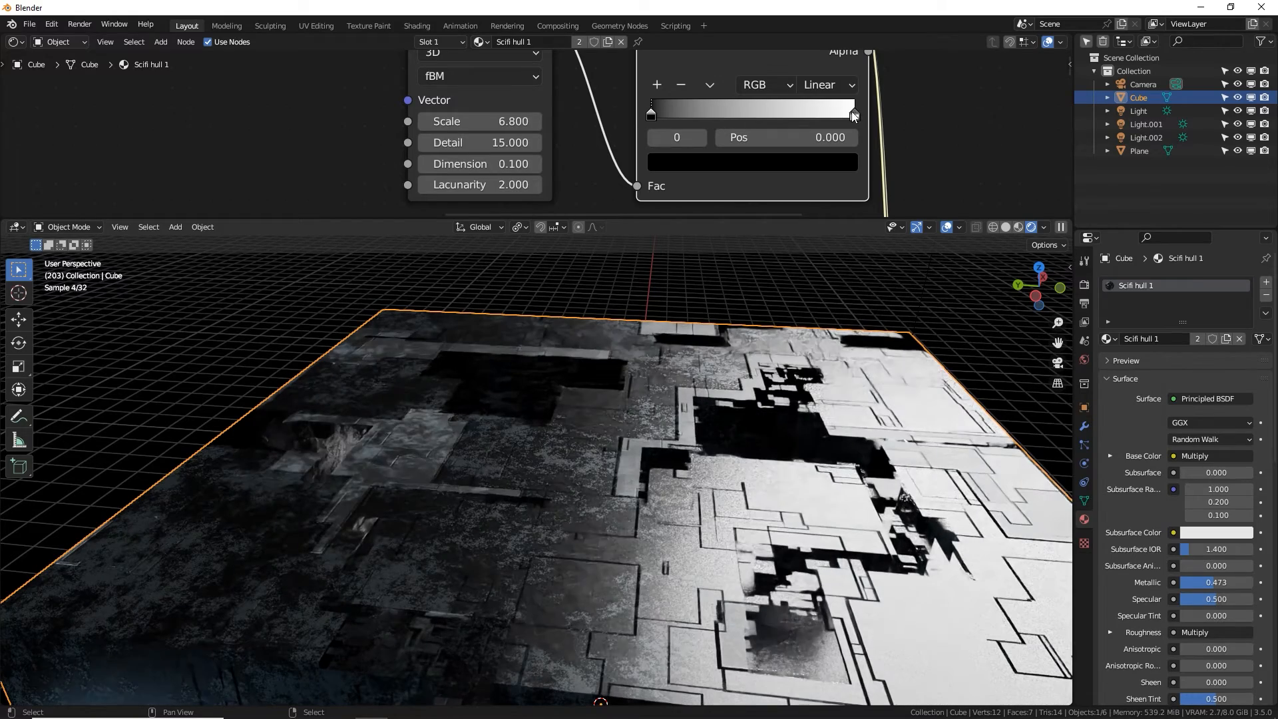
{"action": "left_click_drag", "start_coordinate": [855, 113], "coordinate": [753, 114]}
{"action": "left_click_drag", "start_coordinate": [652, 115], "coordinate": [834, 109]}
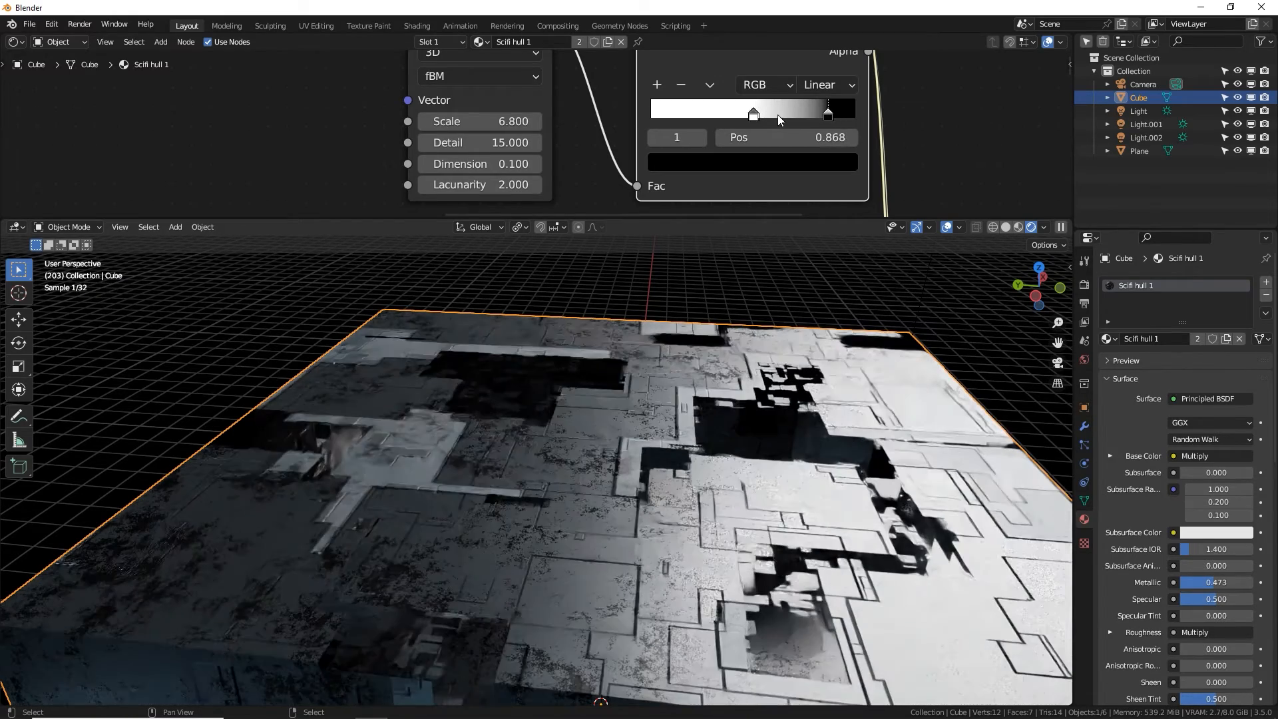
{"action": "left_click_drag", "start_coordinate": [753, 115], "coordinate": [650, 113]}
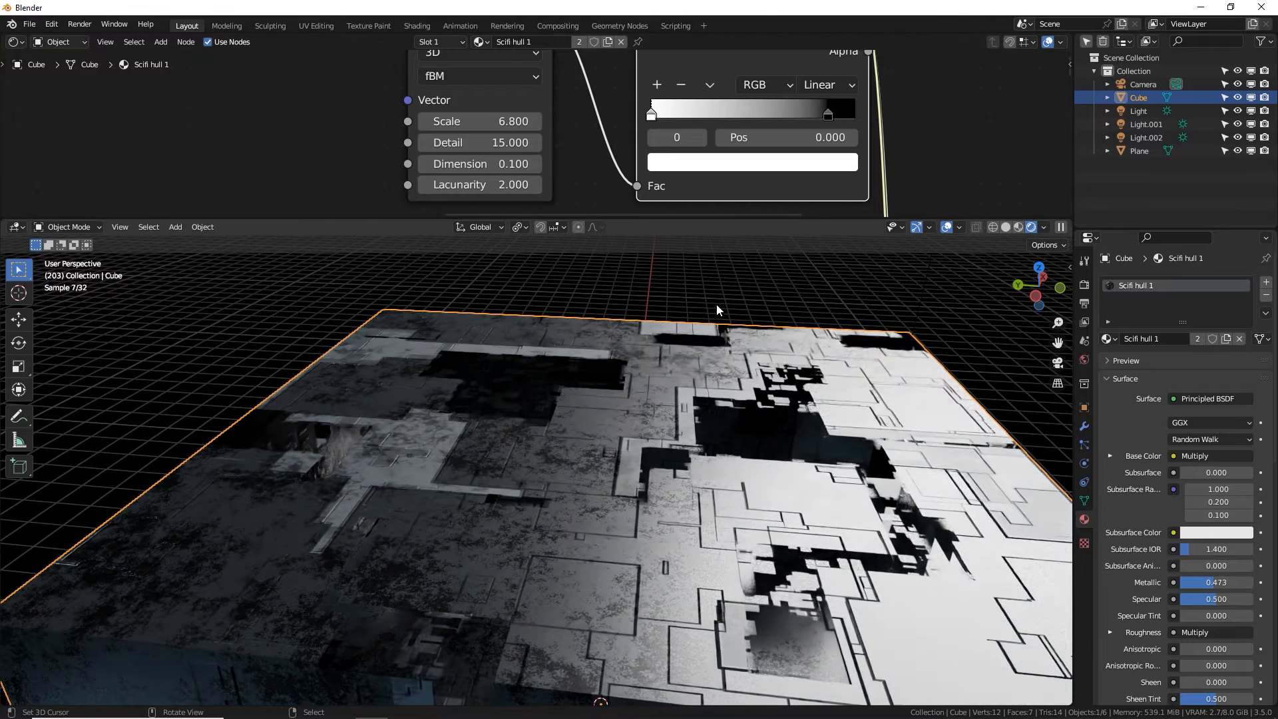
{"action": "left_click_drag", "start_coordinate": [828, 113], "coordinate": [856, 121]}
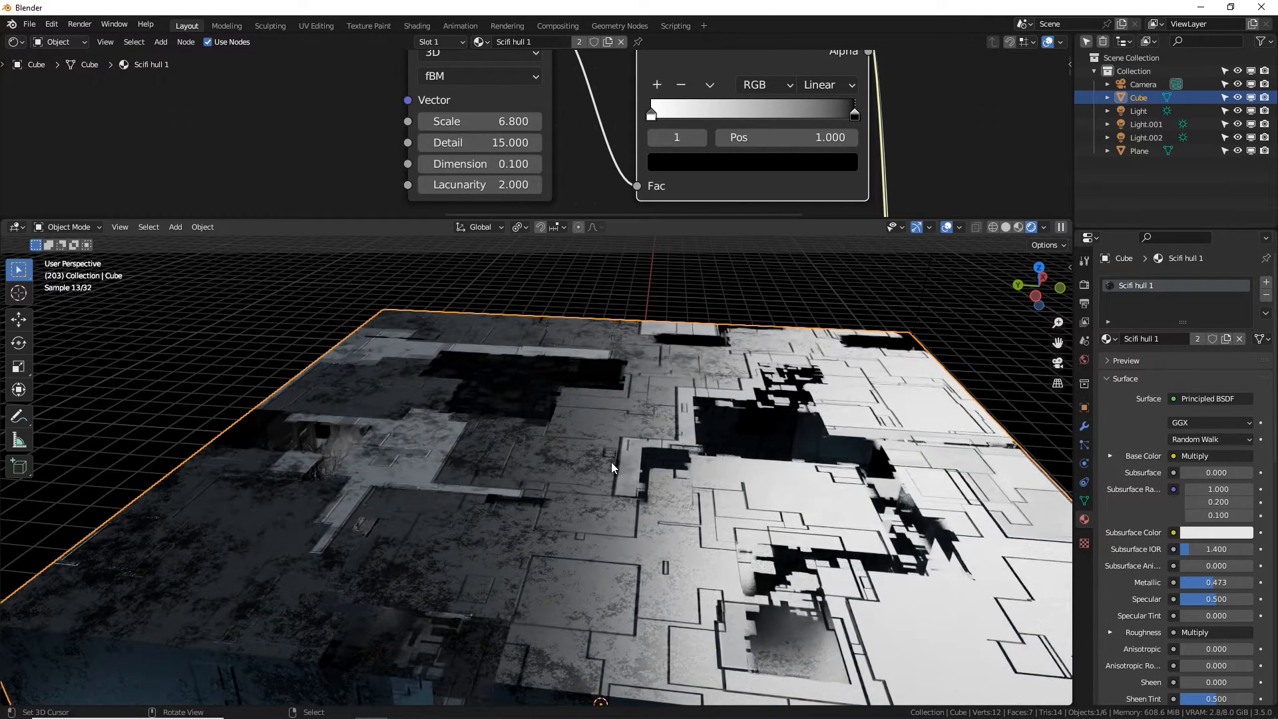
{"action": "middle_click_drag", "start_coordinate": [621, 512], "coordinate": [622, 510]}
{"action": "scroll", "coordinate": [618, 174], "scroll_direction": "down", "scroll_amount": 4}
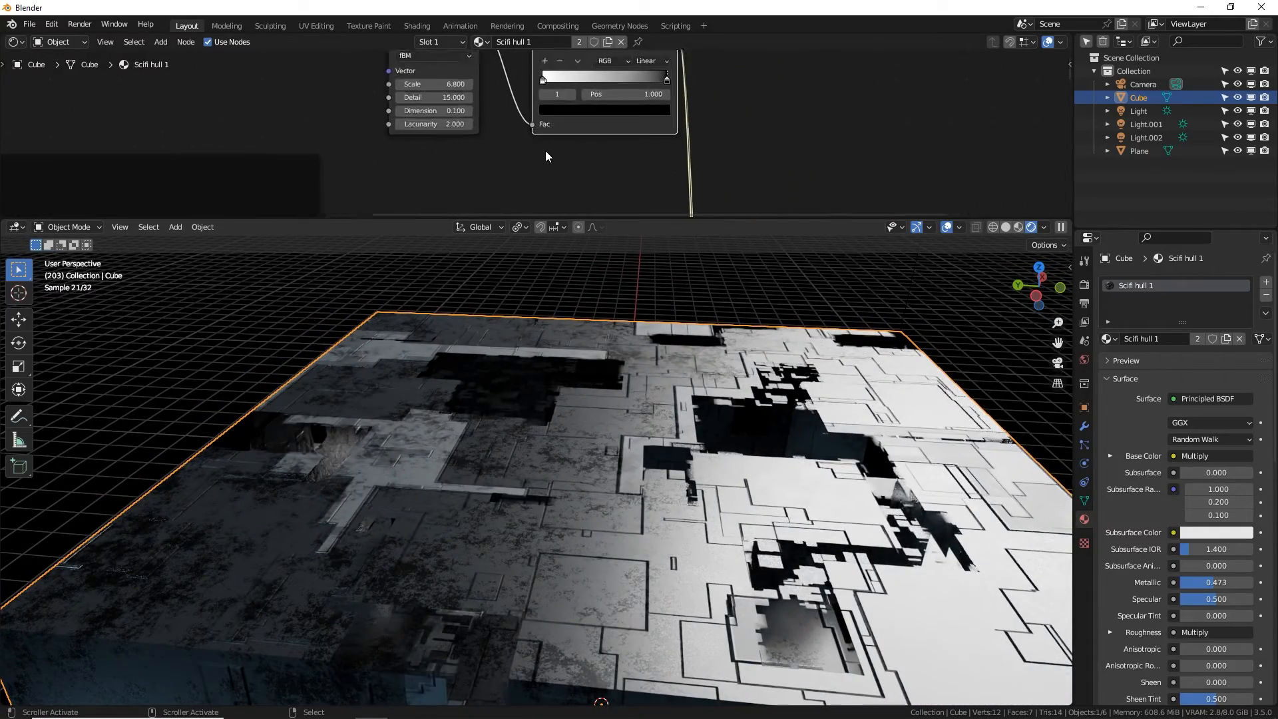
Enlarge the node editor and set the roughness Multiply node's Factor to 0.2.
{"action": "left_click_drag", "start_coordinate": [646, 215], "coordinate": [632, 328]}
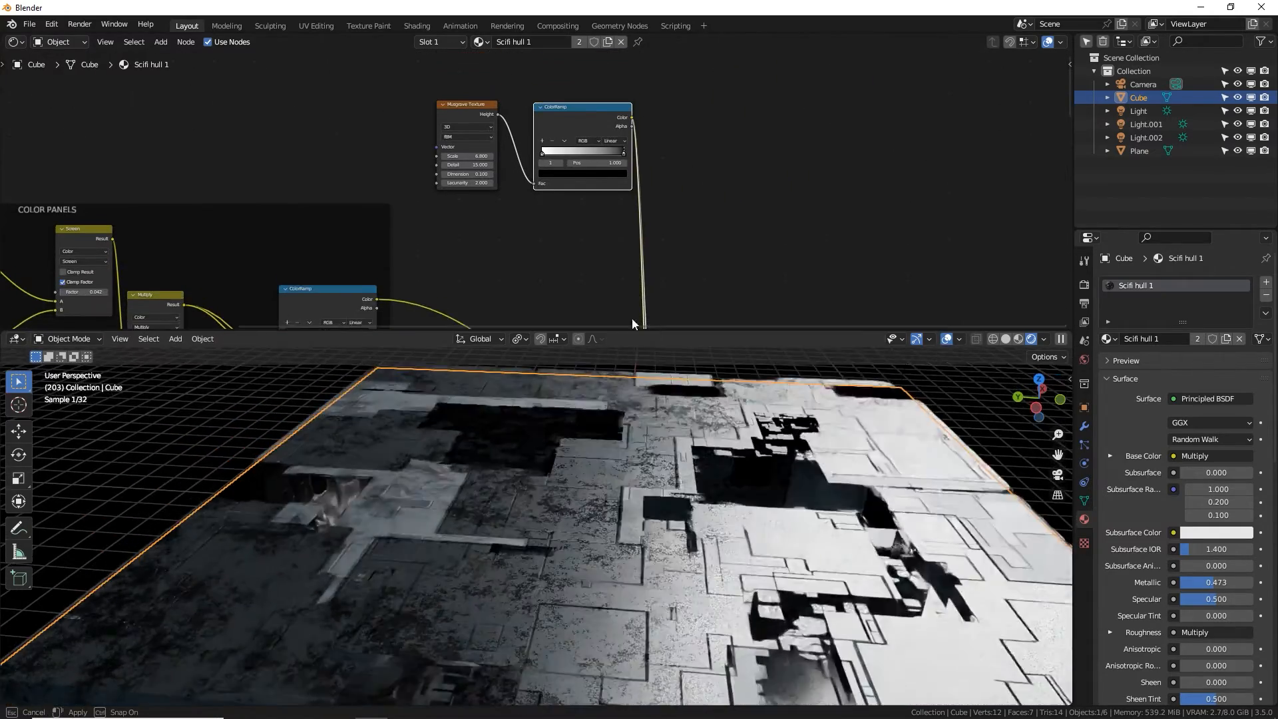
{"action": "middle_click_drag", "start_coordinate": [583, 240], "coordinate": [609, 114]}
{"action": "scroll", "coordinate": [602, 203], "scroll_direction": "down", "scroll_amount": 2}
{"action": "scroll", "coordinate": [676, 210], "scroll_direction": "up", "scroll_amount": 6}
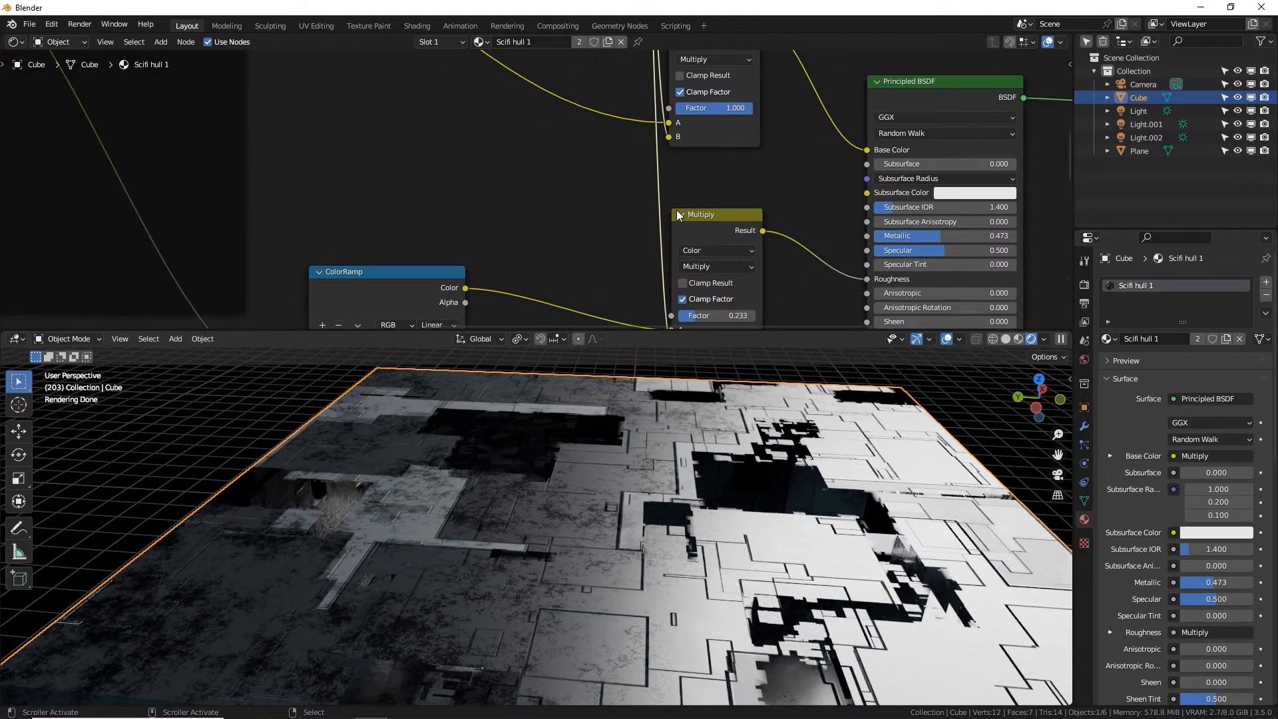
{"action": "middle_click_drag", "start_coordinate": [677, 211], "coordinate": [585, 139]}
{"action": "scroll", "coordinate": [673, 261], "scroll_direction": "up", "scroll_amount": 2}
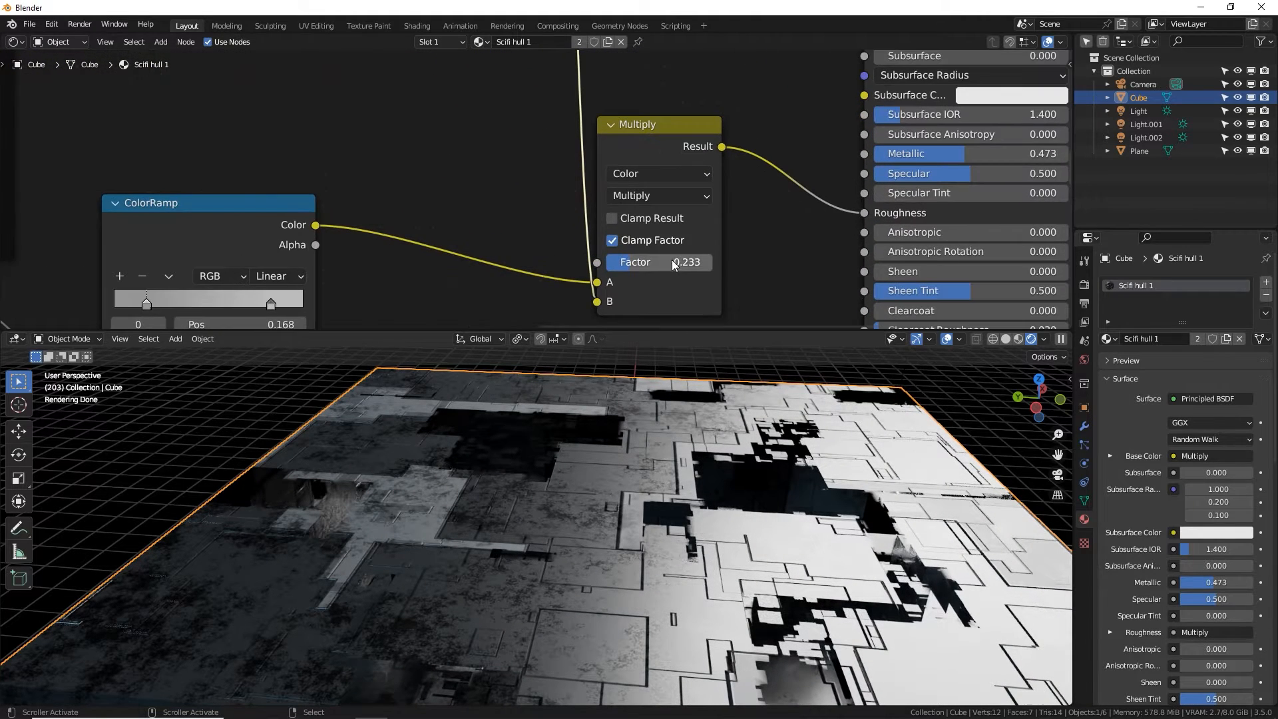
{"action": "left_click_drag", "start_coordinate": [660, 140], "coordinate": [667, 121]}
{"action": "left_click", "coordinate": [691, 242]}
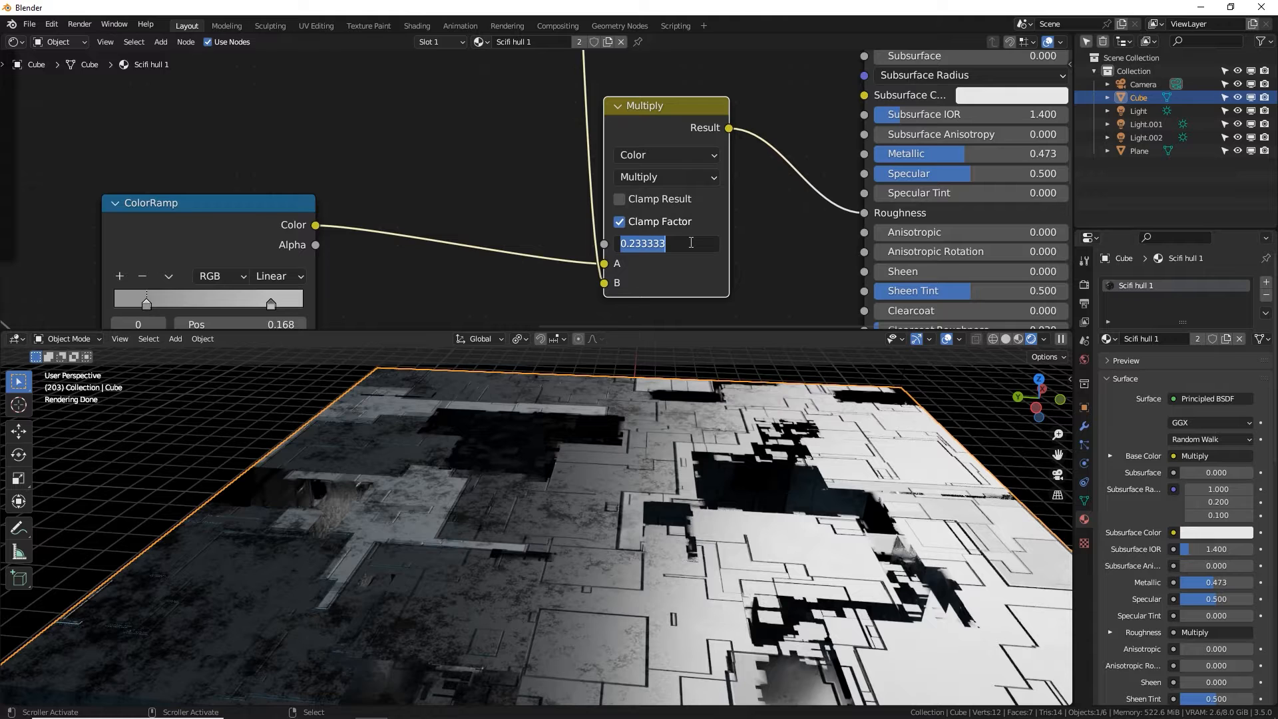
{"action": "type", "text": "1"}
{"action": "key", "text": "Return"}
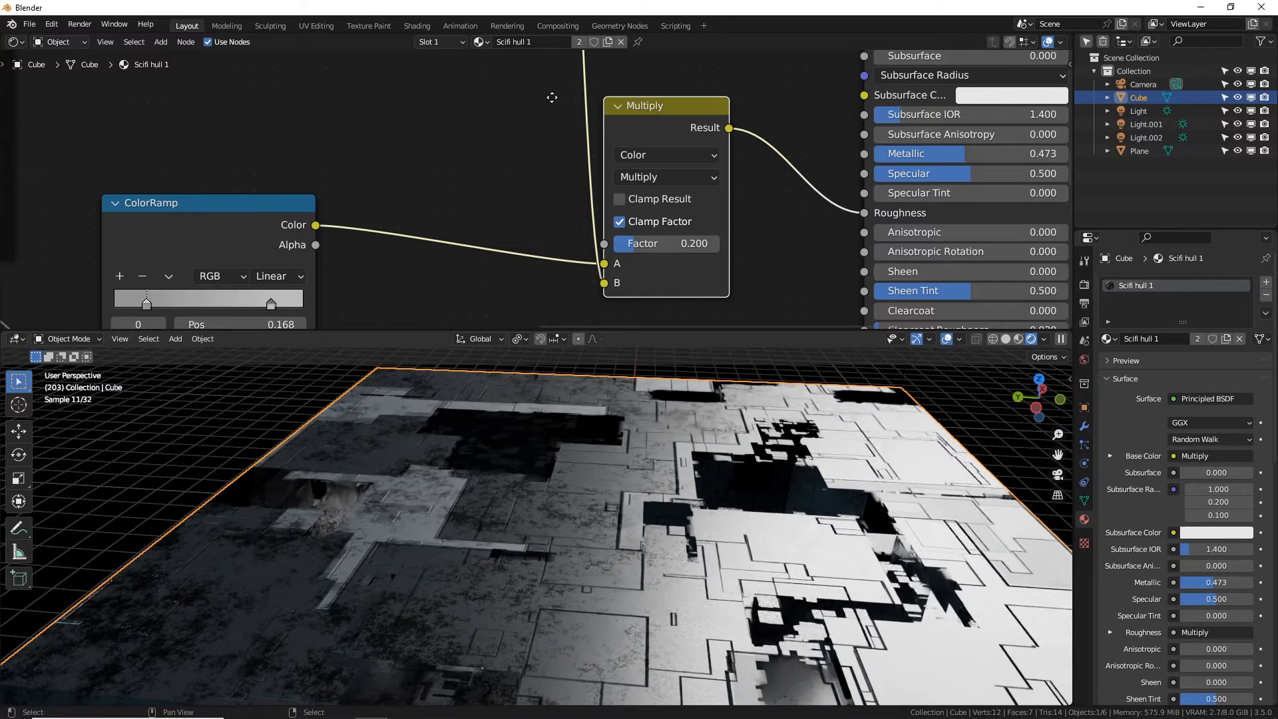
Set the Factor of the Multiply node feeding the Principled BSDF's Base Color to 0.5.
{"action": "scroll", "coordinate": [657, 79], "scroll_direction": "up", "scroll_amount": 6, "text": "shift"}
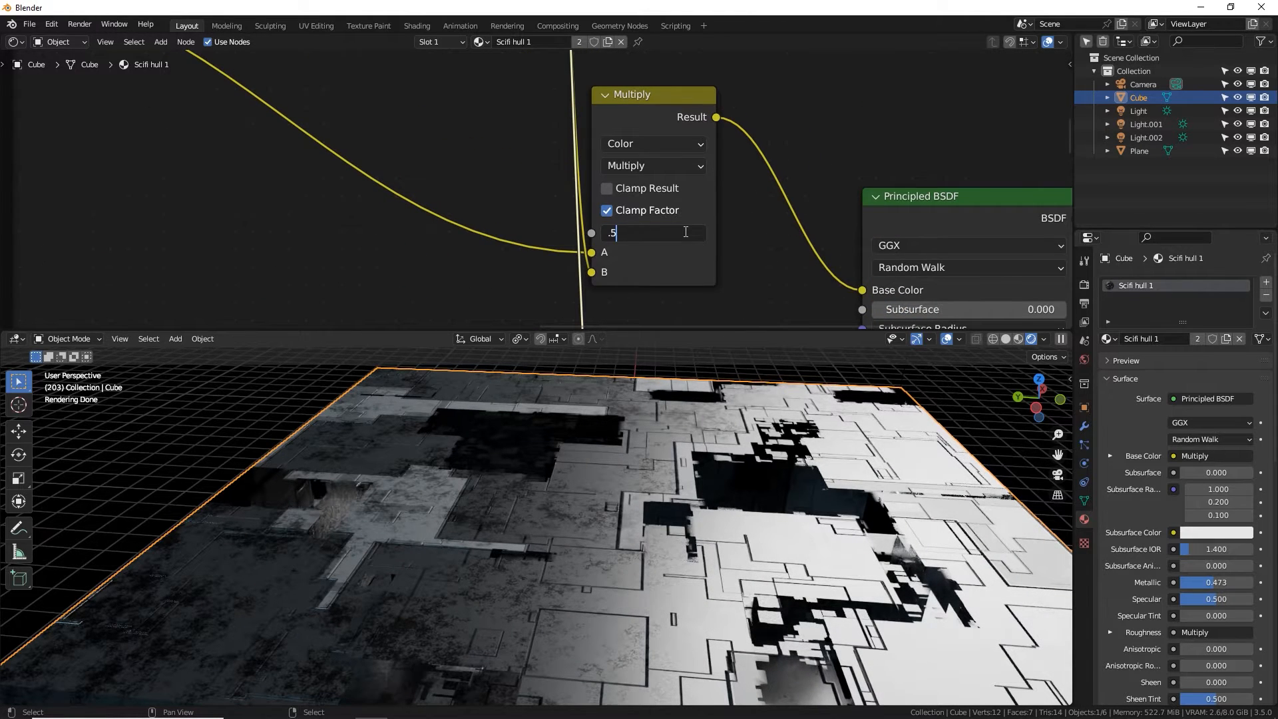
{"action": "key", "text": "Return"}
{"action": "scroll", "coordinate": [642, 462], "scroll_direction": "down", "scroll_amount": 5}
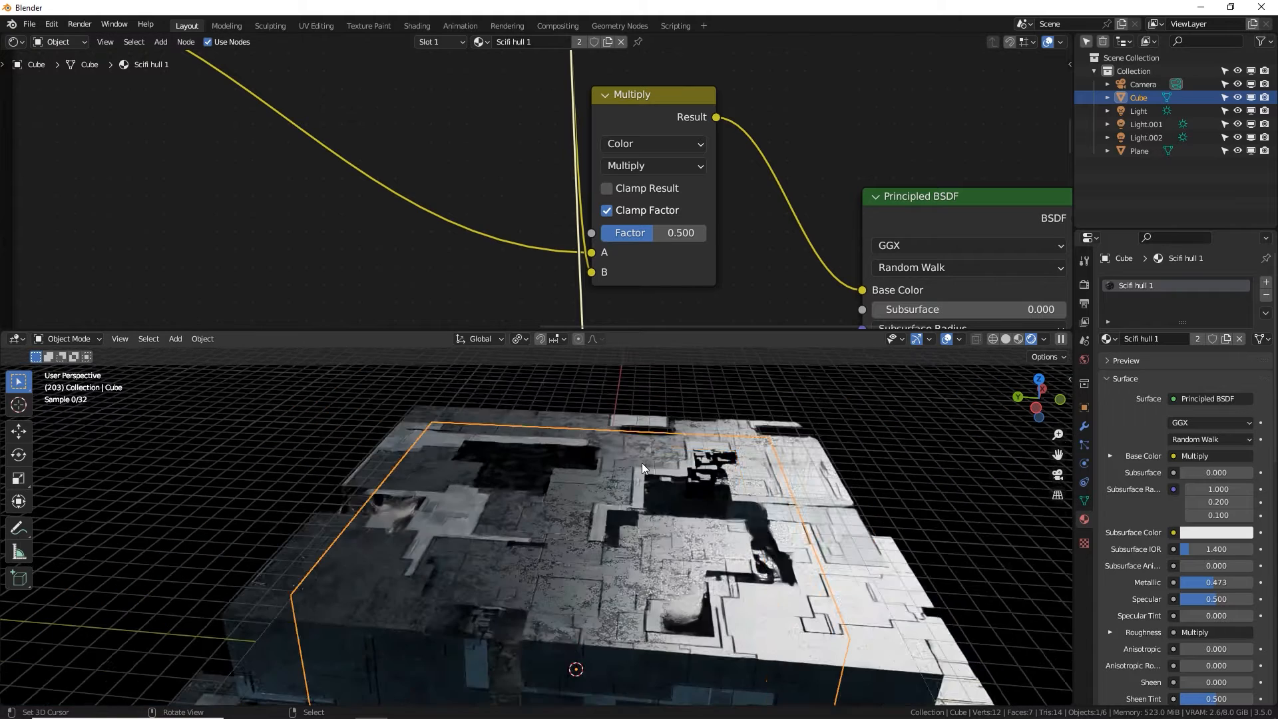
{"action": "scroll", "coordinate": [686, 171], "scroll_direction": "down", "scroll_amount": 4}
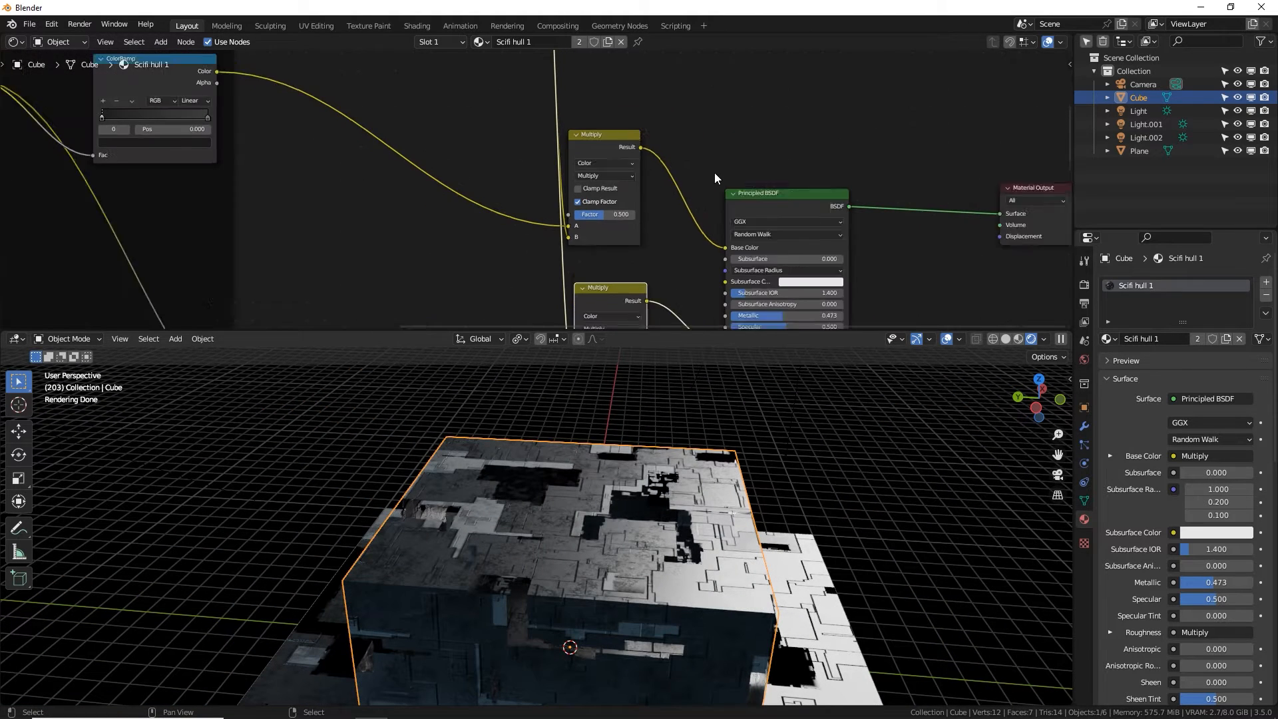
Move the Multiply, Principled BSDF and Material Output nodes away from the ColorRamps and widen the gap before the Principled BSDF.
{"action": "scroll", "coordinate": [634, 145], "scroll_direction": "down", "scroll_amount": 3}
{"action": "left_click_drag", "start_coordinate": [521, 138], "coordinate": [829, 301]}
{"action": "left_click_drag", "start_coordinate": [650, 198], "coordinate": [830, 184]}
{"action": "left_click", "coordinate": [763, 165]}
{"action": "middle_click_drag", "start_coordinate": [688, 148], "coordinate": [549, 154]}
{"action": "left_click_drag", "start_coordinate": [657, 143], "coordinate": [915, 223]}
{"action": "left_click_drag", "start_coordinate": [688, 195], "coordinate": [811, 193]}
{"action": "left_click", "coordinate": [689, 166]}
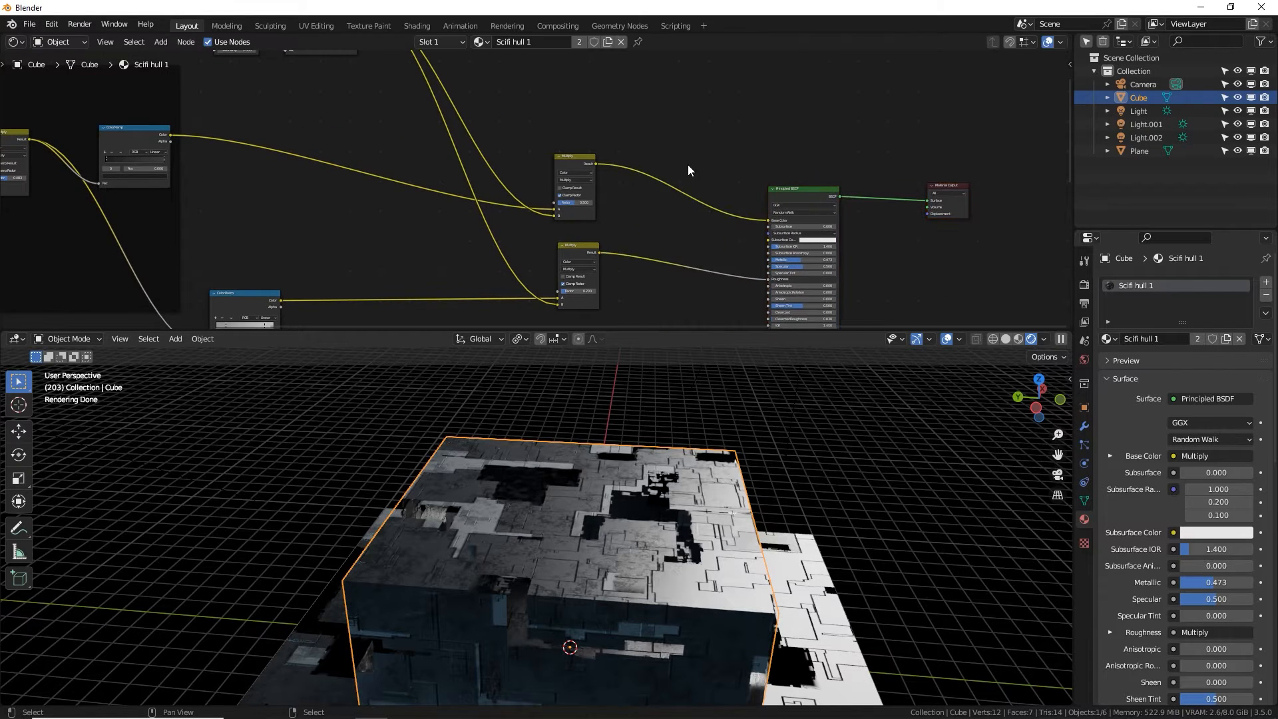
Examine the grunge on the hull surface up close where the cube meets the plane.
{"action": "middle_click_drag", "start_coordinate": [688, 165], "coordinate": [652, 181]}
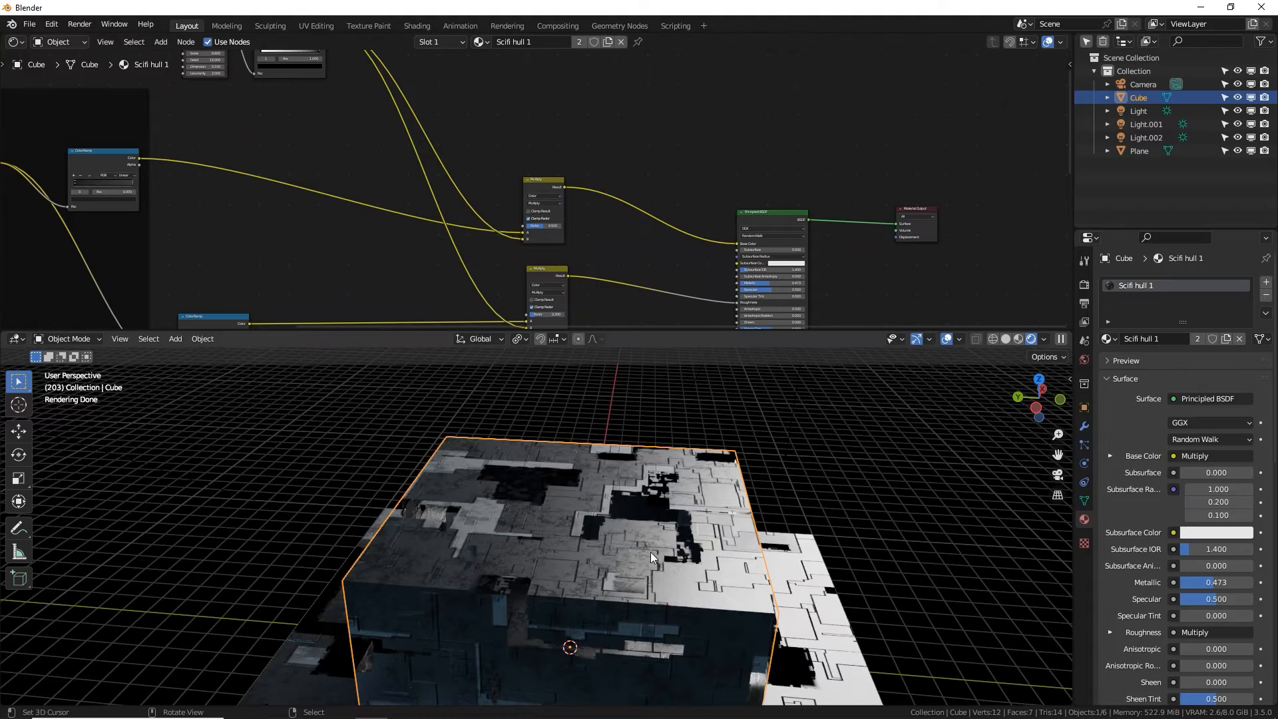
{"action": "middle_click_drag", "start_coordinate": [650, 553], "coordinate": [593, 513]}
{"action": "scroll", "coordinate": [638, 505], "scroll_direction": "up", "scroll_amount": 1}
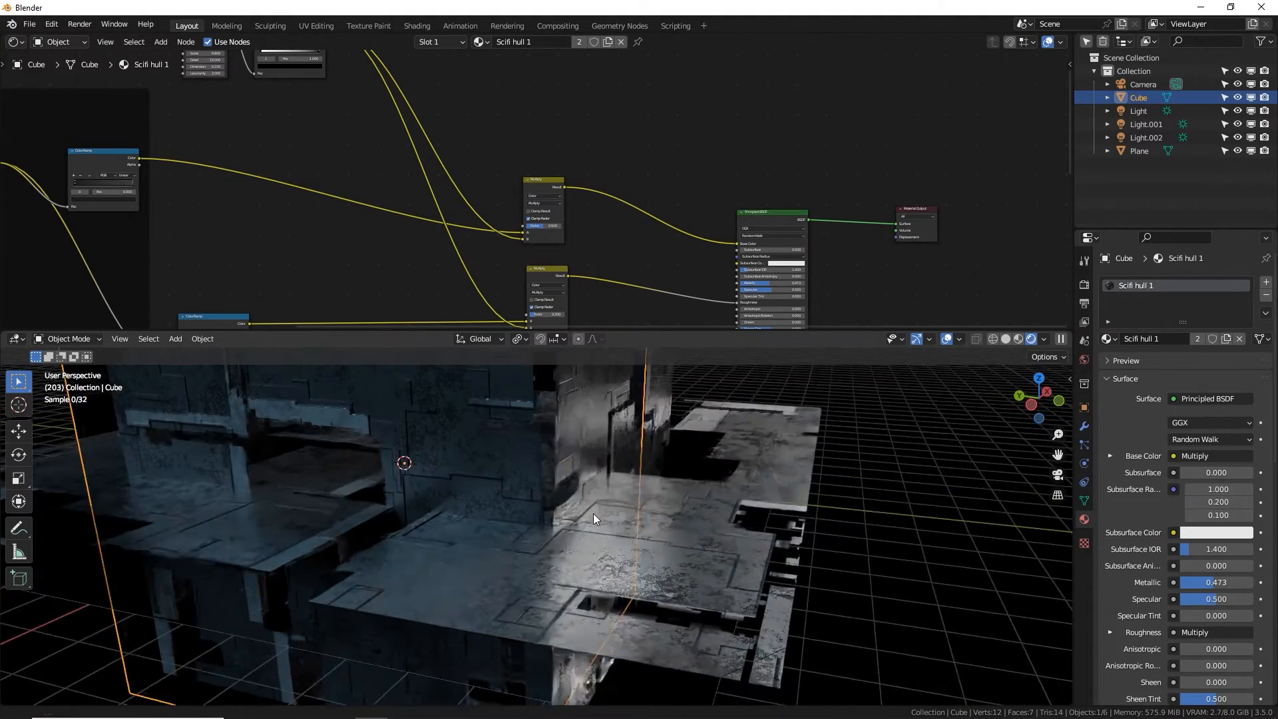
{"action": "scroll", "coordinate": [594, 514], "scroll_direction": "up", "scroll_amount": 3}
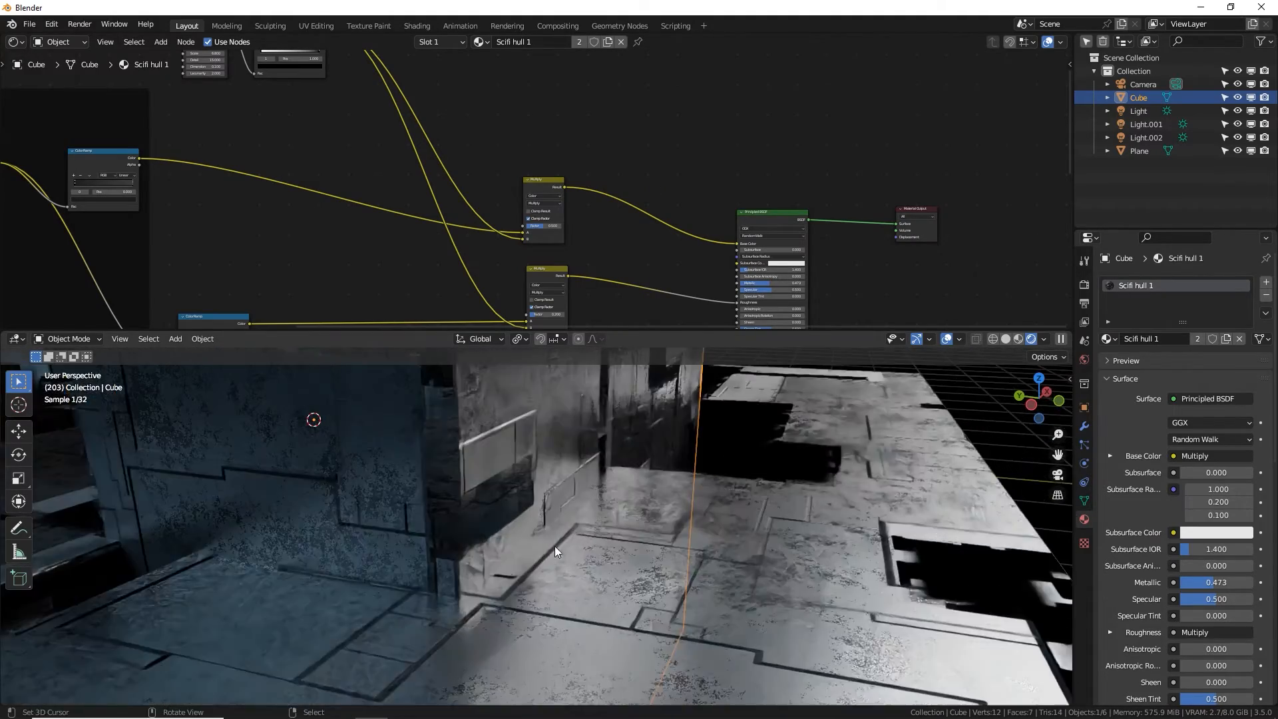
{"action": "right_click", "coordinate": [800, 565]}
{"action": "right_click", "coordinate": [485, 498]}
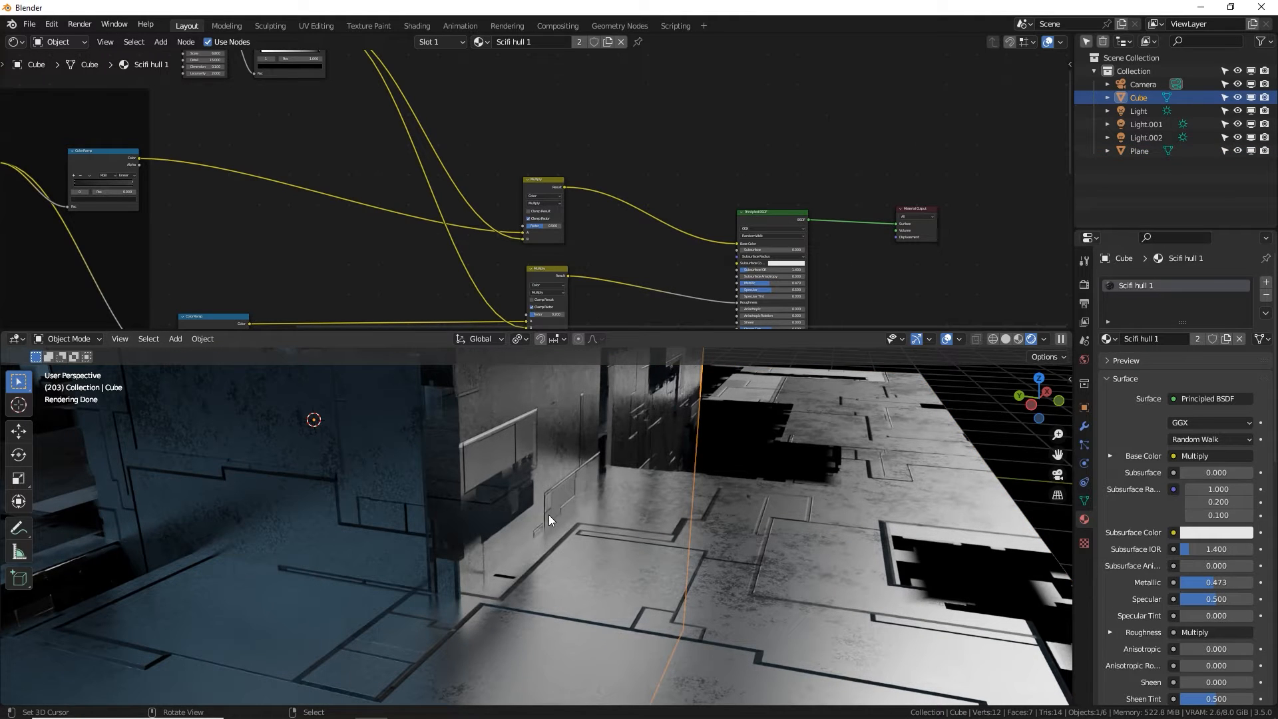
{"action": "mouse_move", "coordinate": [562, 541]}
{"action": "middle_mouse_down"}
{"action": "mouse_move", "coordinate": [570, 533]}
{"action": "mouse_move", "coordinate": [554, 542]}
{"action": "middle_mouse_up"}
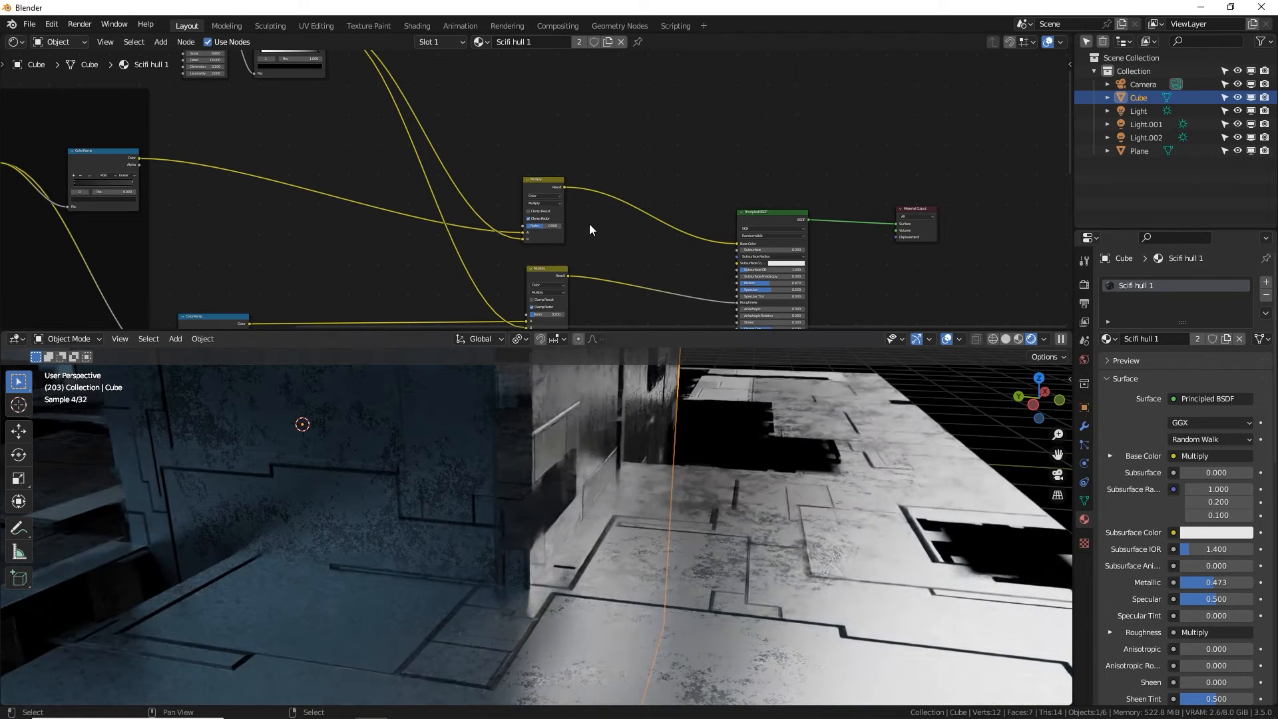
Duplicate the color Multiply node and insert the copy between the original and the Principled BSDF's Base Color.
{"action": "left_click", "coordinate": [558, 182]}
{"action": "scroll", "coordinate": [589, 207], "scroll_direction": "up", "scroll_amount": 3}
{"action": "key", "text": "shift+d"}
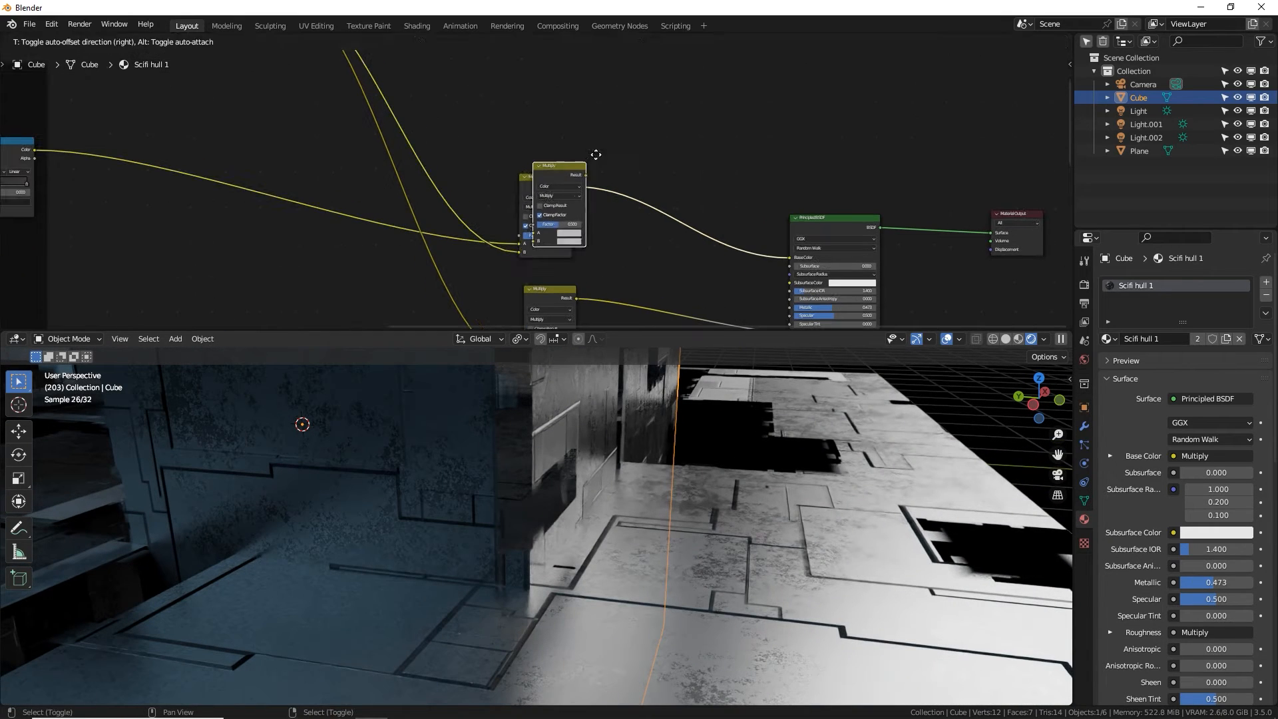
{"action": "left_click", "coordinate": [680, 187]}
{"action": "middle_click_drag", "start_coordinate": [691, 199], "coordinate": [606, 201]}
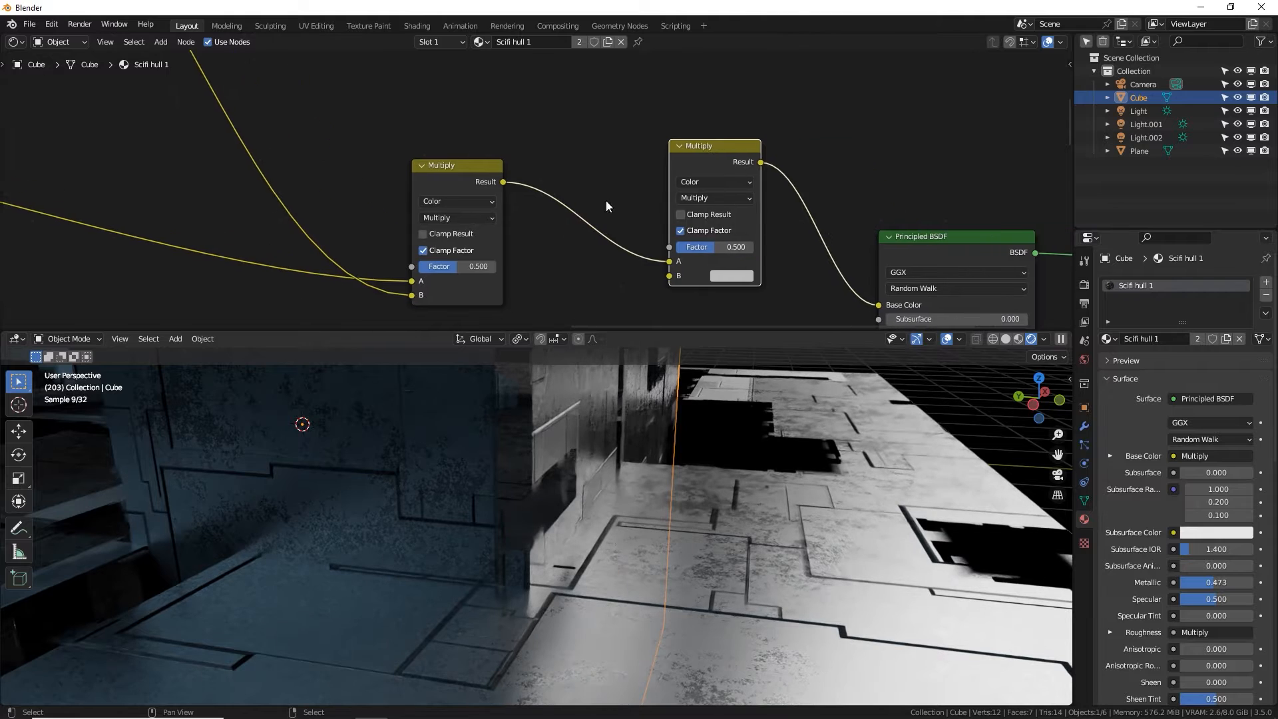
{"action": "left_click", "coordinate": [724, 194]}
Add an Ambient Occlusion node, connect its Color to the new Multiply node's B input, and set that node's Factor to 1.
{"action": "scroll", "coordinate": [619, 197], "scroll_direction": "down", "scroll_amount": 2}
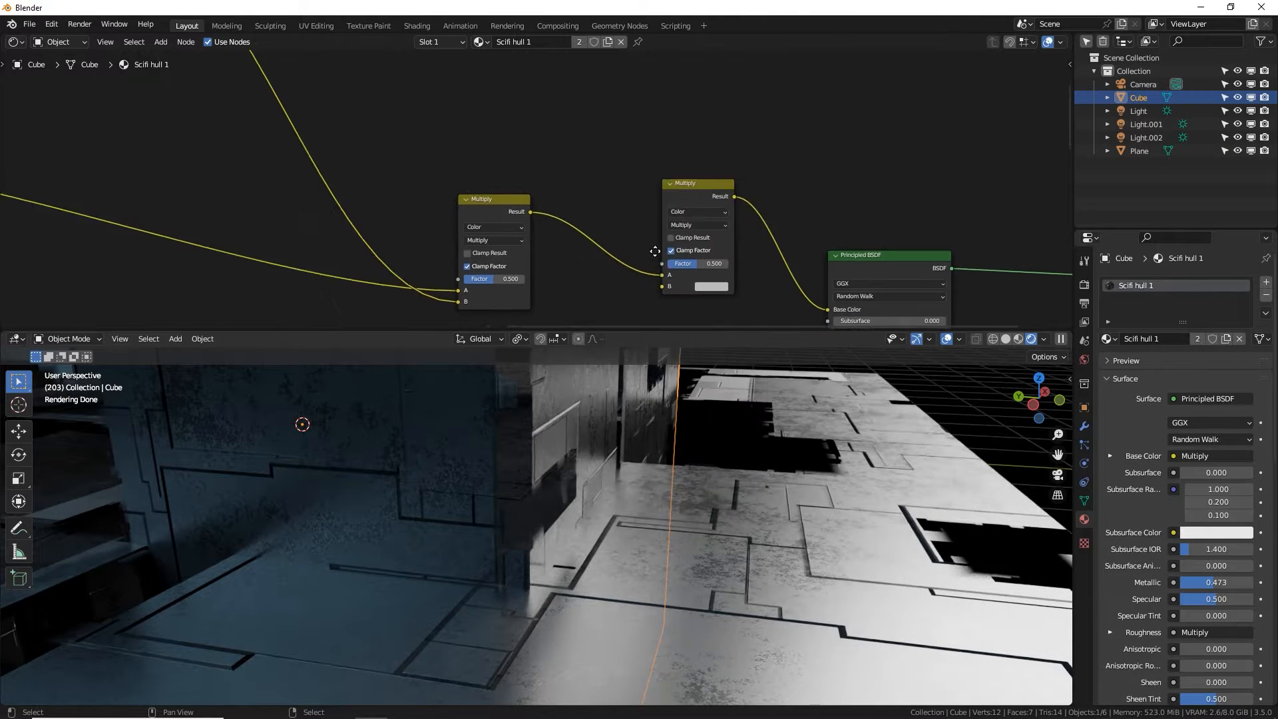
{"action": "key", "text": "shift+a"}
{"action": "type", "text": "amb"}
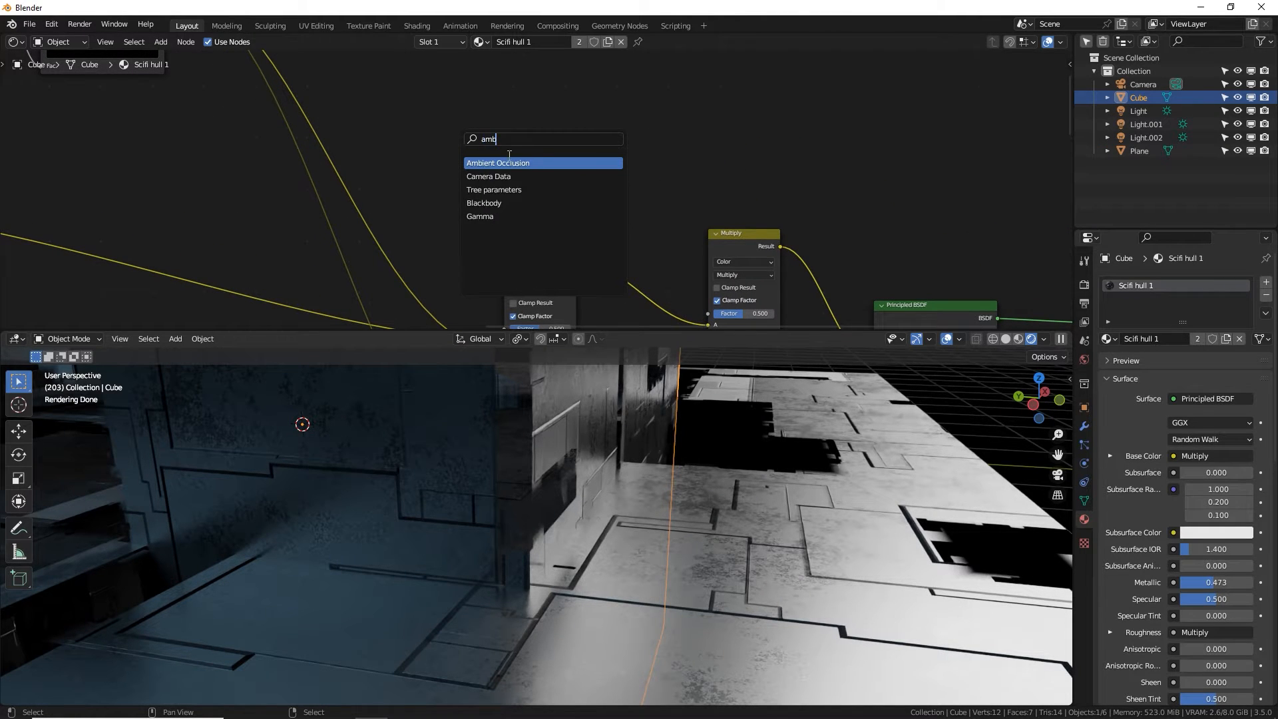
{"action": "left_click", "coordinate": [511, 162]}
{"action": "left_click", "coordinate": [502, 109]}
{"action": "left_click_drag", "start_coordinate": [503, 107], "coordinate": [775, 274]}
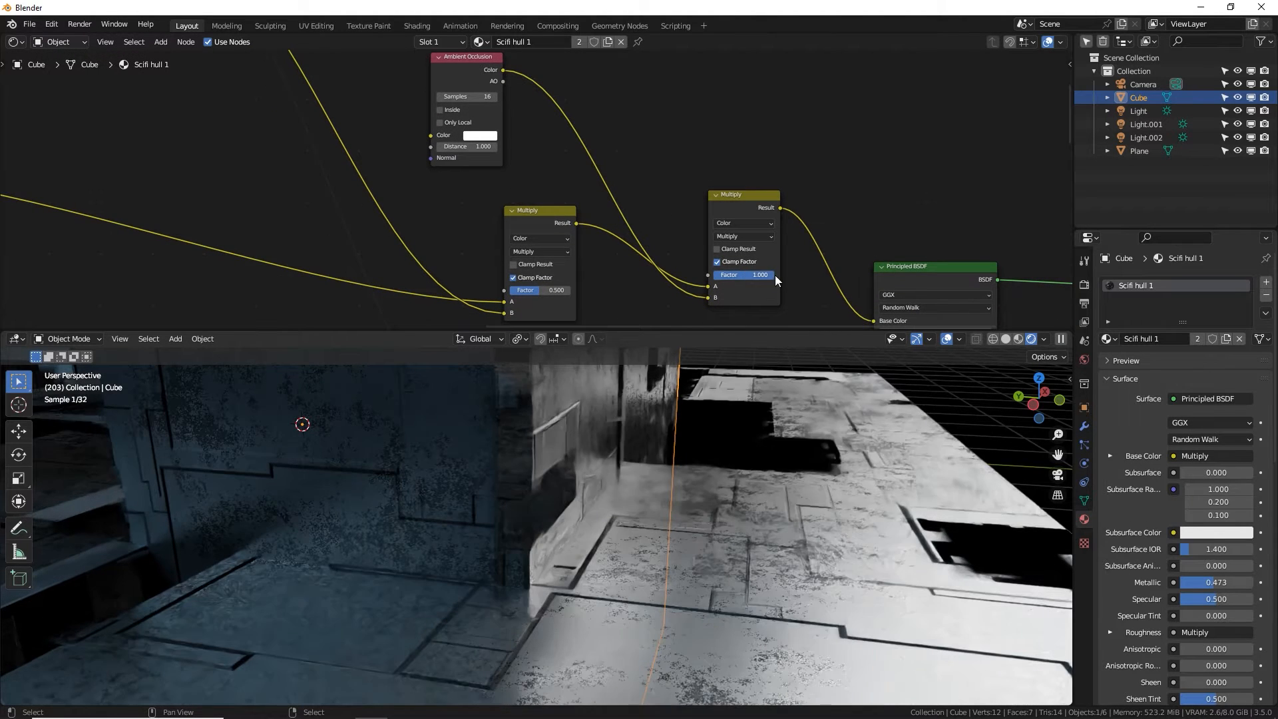
Insert a ColorRamp between the Ambient Occlusion and Multiply nodes and move its black stop to position 0.677.
{"action": "key", "text": "shift+a"}
{"action": "type", "text": "ramp"}
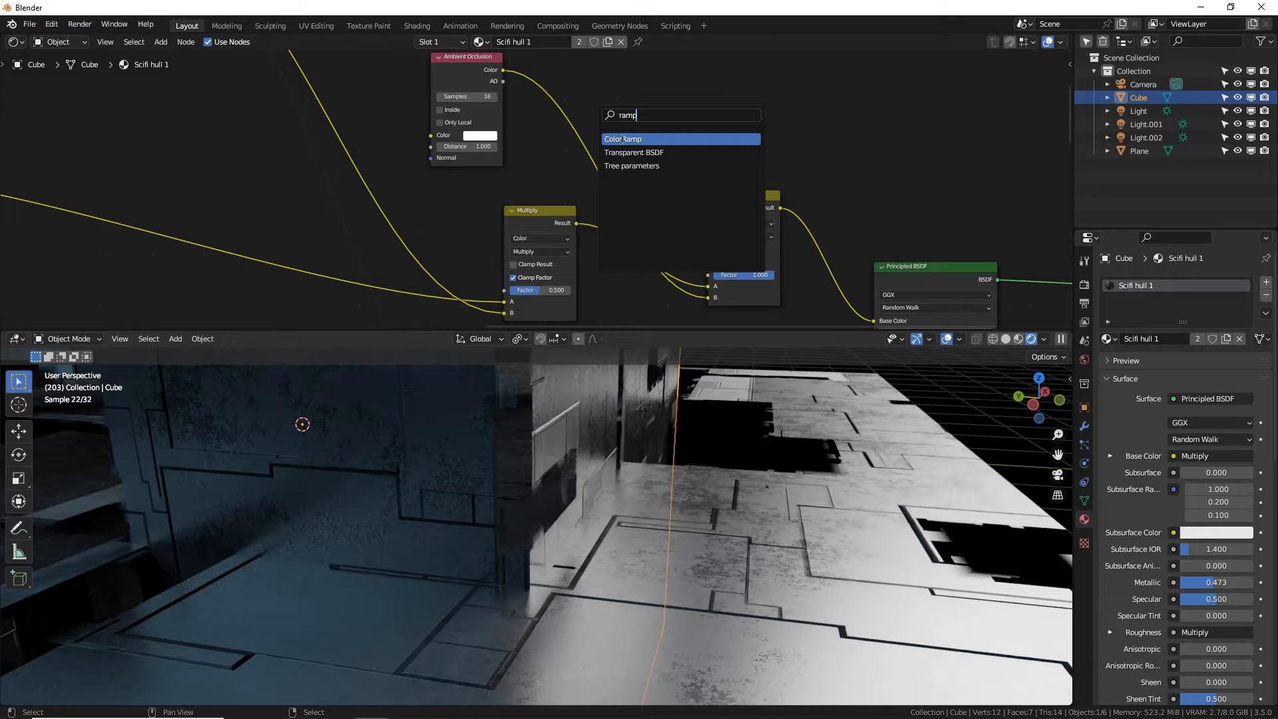
{"action": "left_click", "coordinate": [623, 140]}
{"action": "left_click", "coordinate": [557, 112]}
{"action": "left_click_drag", "start_coordinate": [557, 112], "coordinate": [633, 117]}
Set the Ambient Occlusion node's Distance to 2 and test the second Multiply node's Factor, leaving it at 1.
{"action": "left_click", "coordinate": [473, 147]}
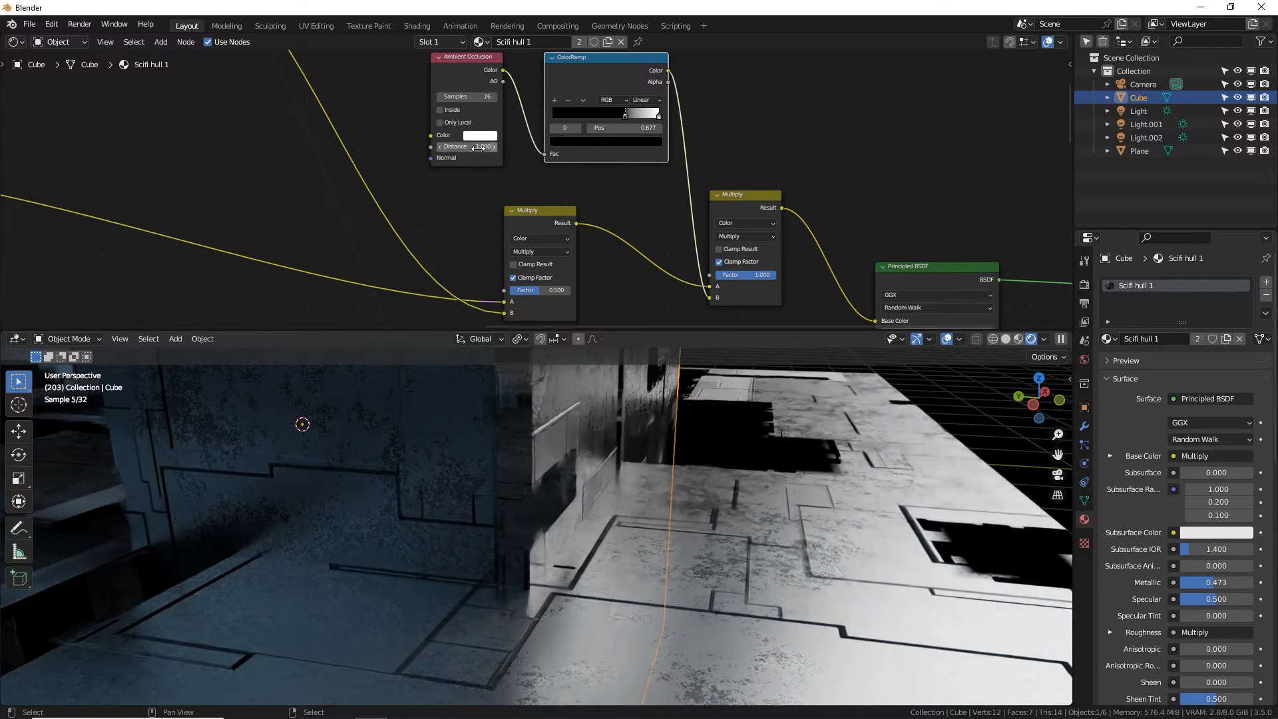
{"action": "type", "text": "2"}
{"action": "key", "text": "Return"}
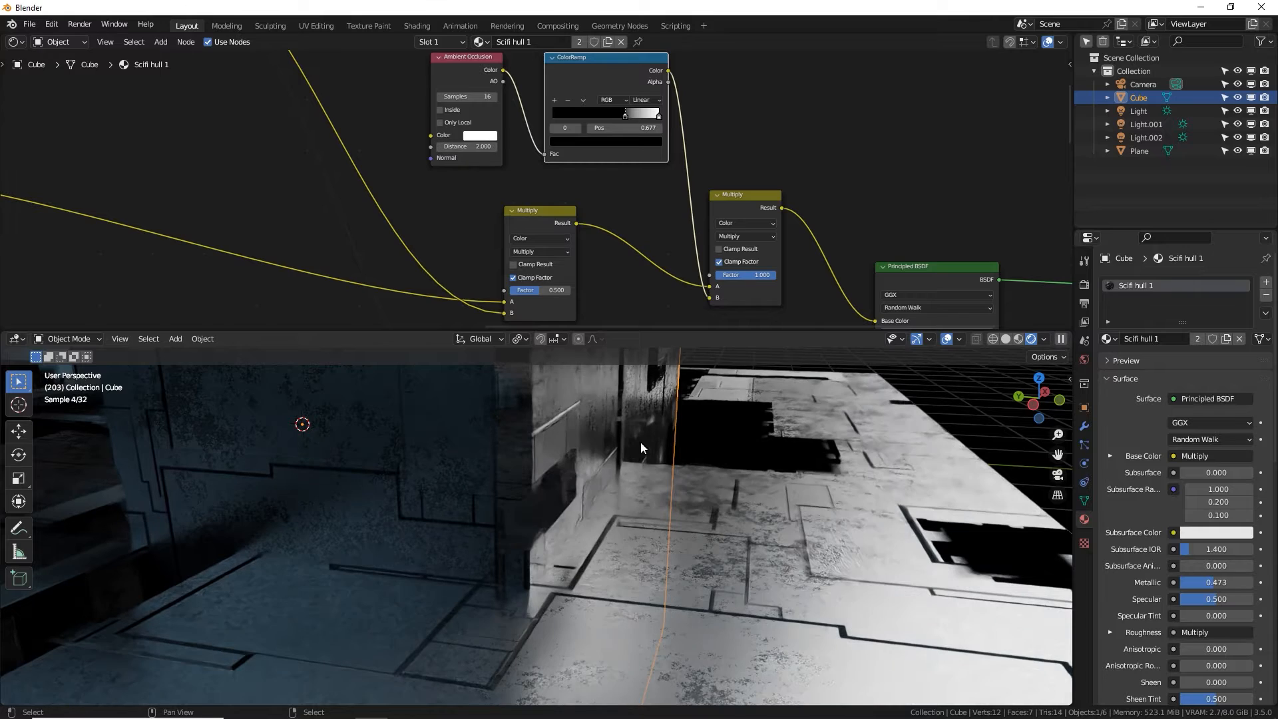
{"action": "mouse_move", "coordinate": [755, 275]}
{"action": "left_mouse_down"}
{"action": "mouse_move", "coordinate": [692, 275]}
{"action": "mouse_move", "coordinate": [754, 275]}
{"action": "left_mouse_up"}
{"action": "scroll", "coordinate": [569, 457], "scroll_direction": "down", "scroll_amount": 2}
{"action": "scroll", "coordinate": [531, 525], "scroll_direction": "down", "scroll_amount": 4}
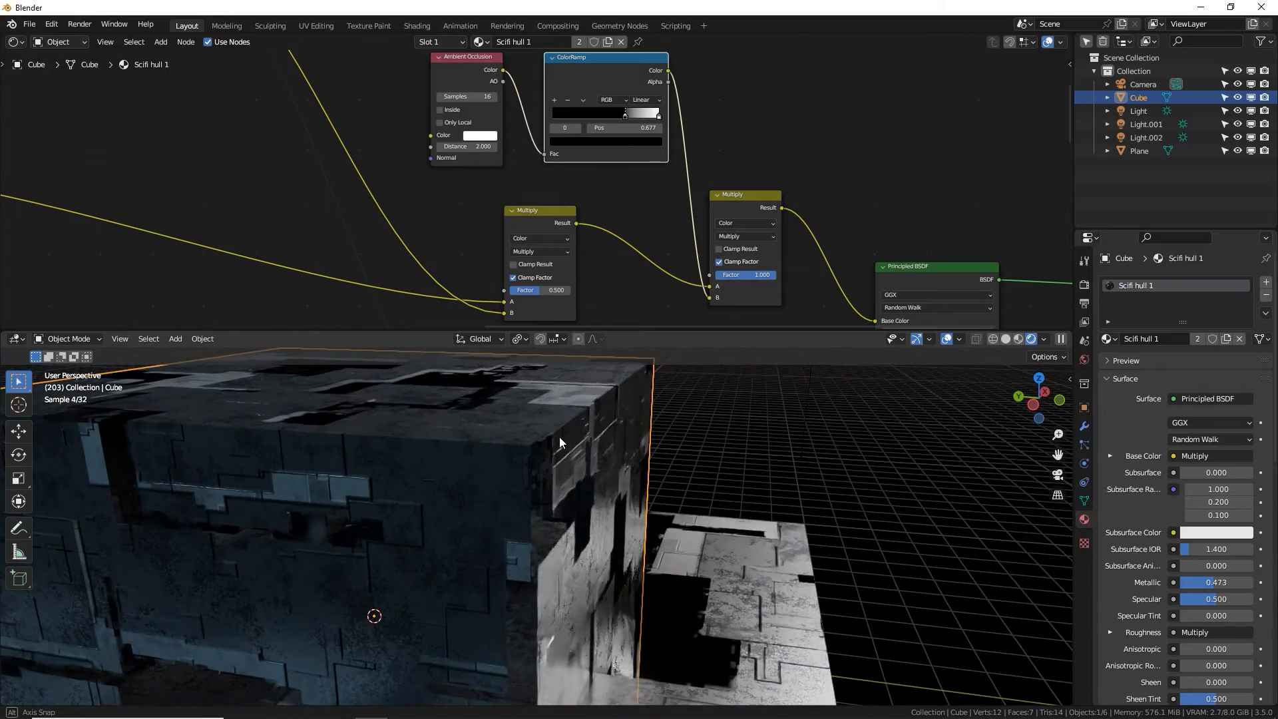
Inset the cube's top face by about 0.3 m, extrude it upward about 2.2 m, and check the shading in the new corners.
{"action": "middle_click_drag", "start_coordinate": [459, 434], "coordinate": [624, 510]}
{"action": "key", "text": "Tab"}
{"action": "key", "text": "3"}
{"action": "left_click", "coordinate": [624, 510]}
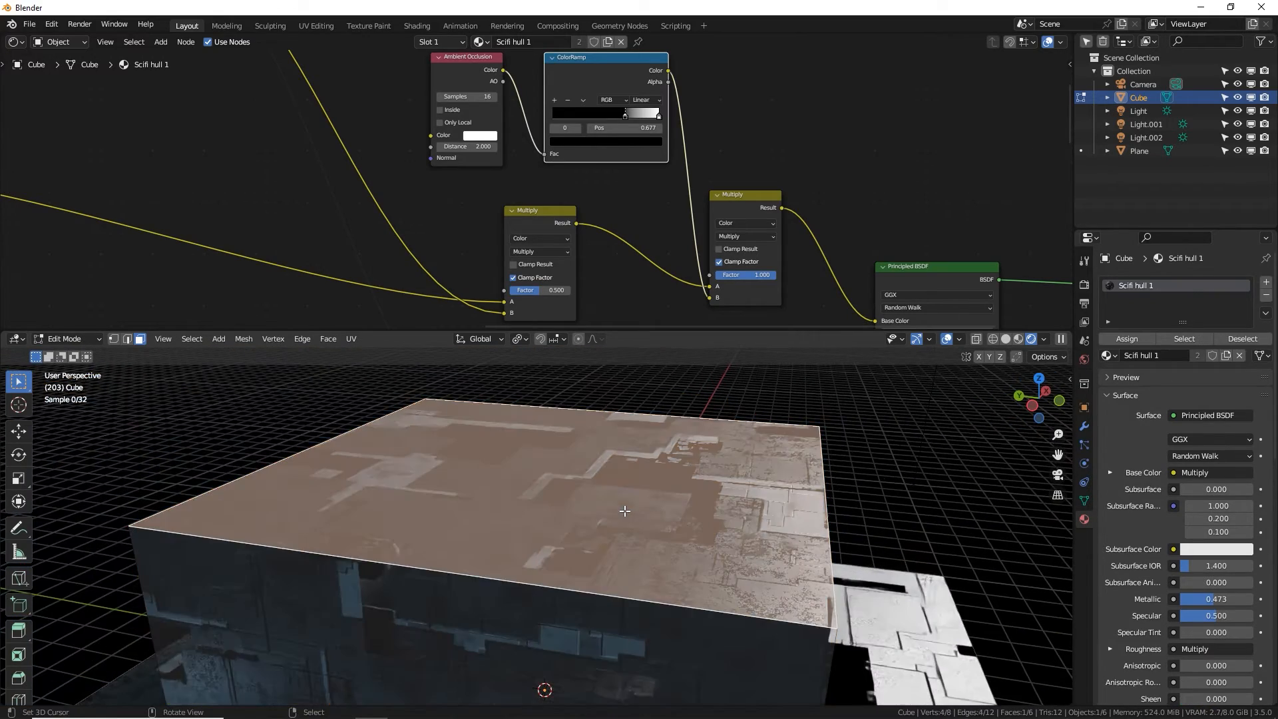
{"action": "middle_click_drag", "start_coordinate": [703, 490], "coordinate": [806, 510]}
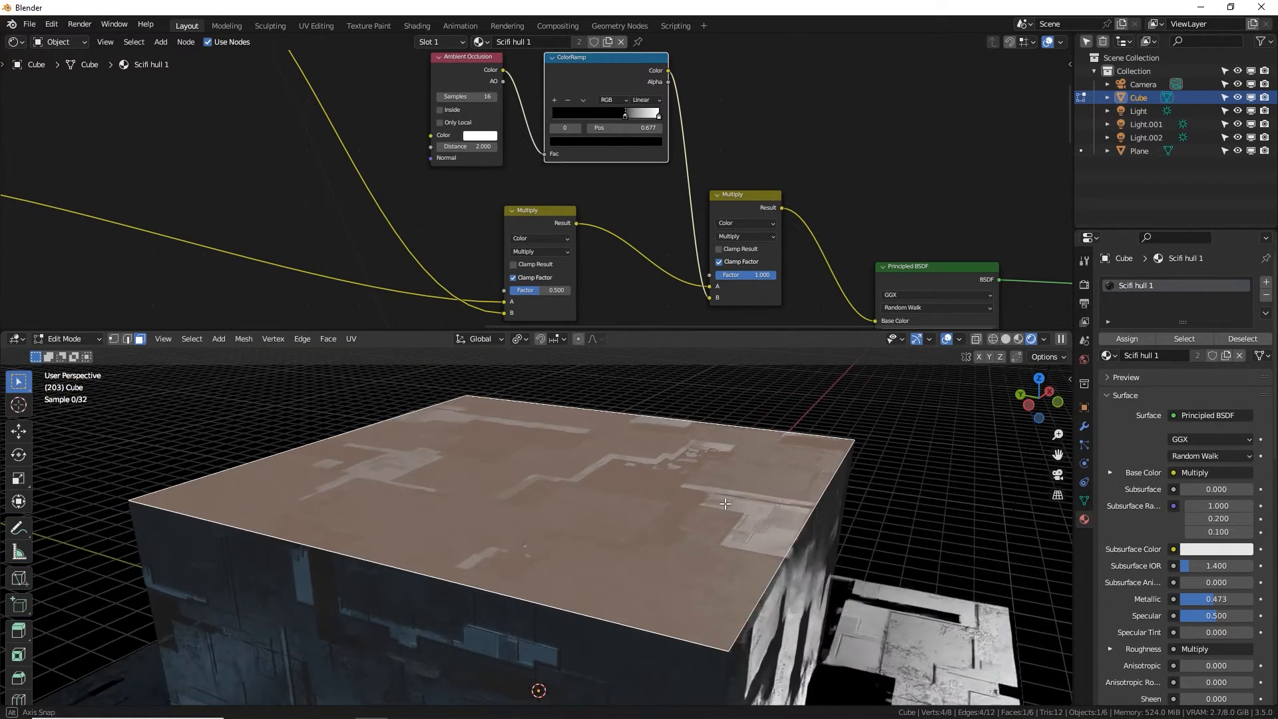
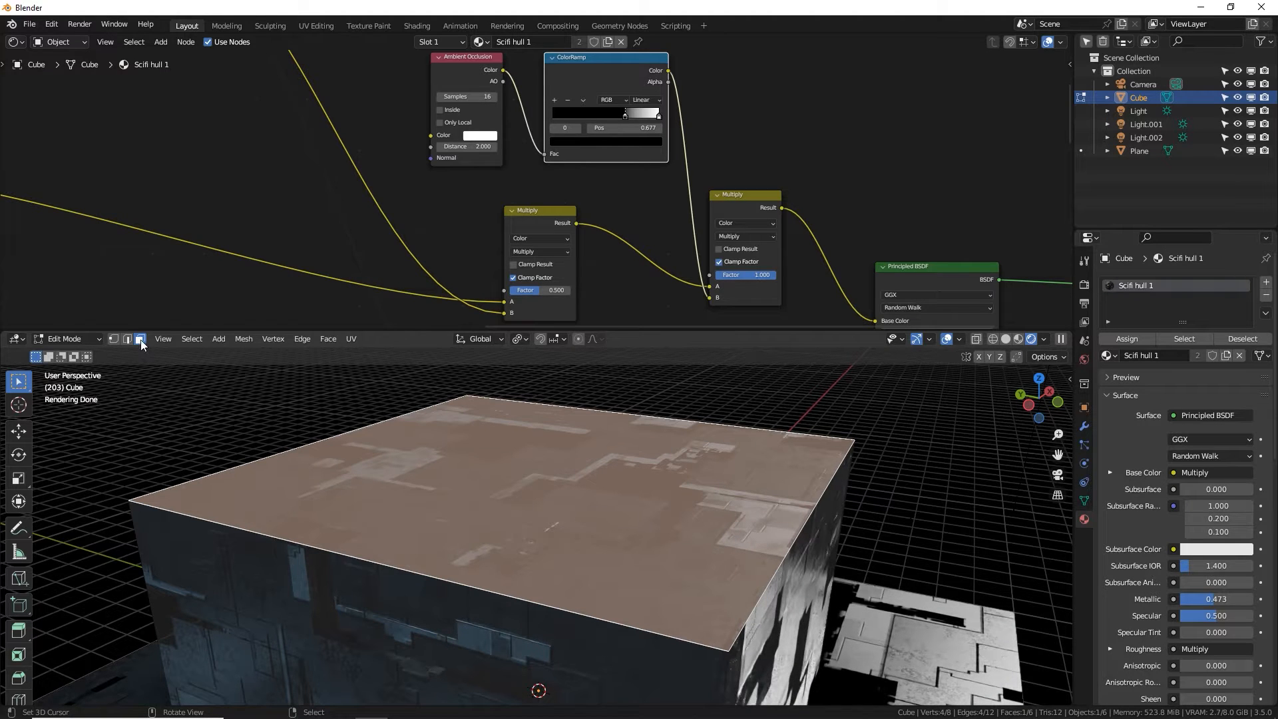
{"action": "key", "text": "i"}
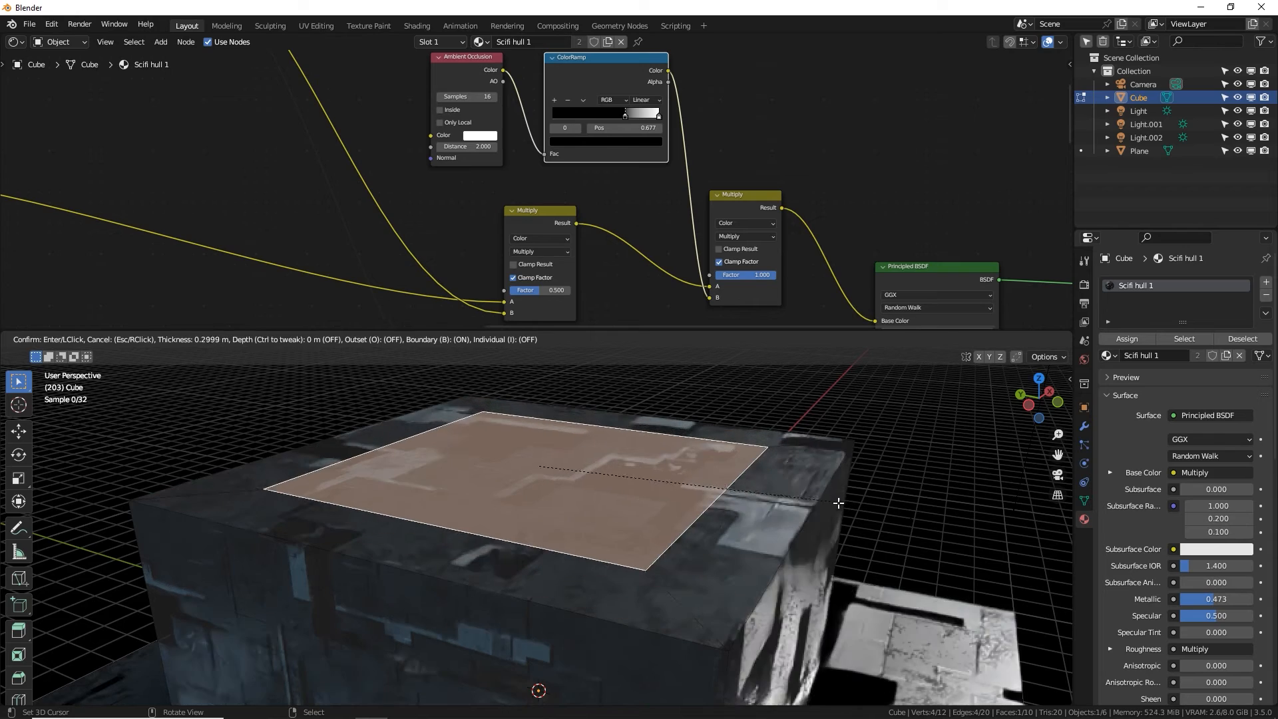
{"action": "left_click", "coordinate": [836, 523]}
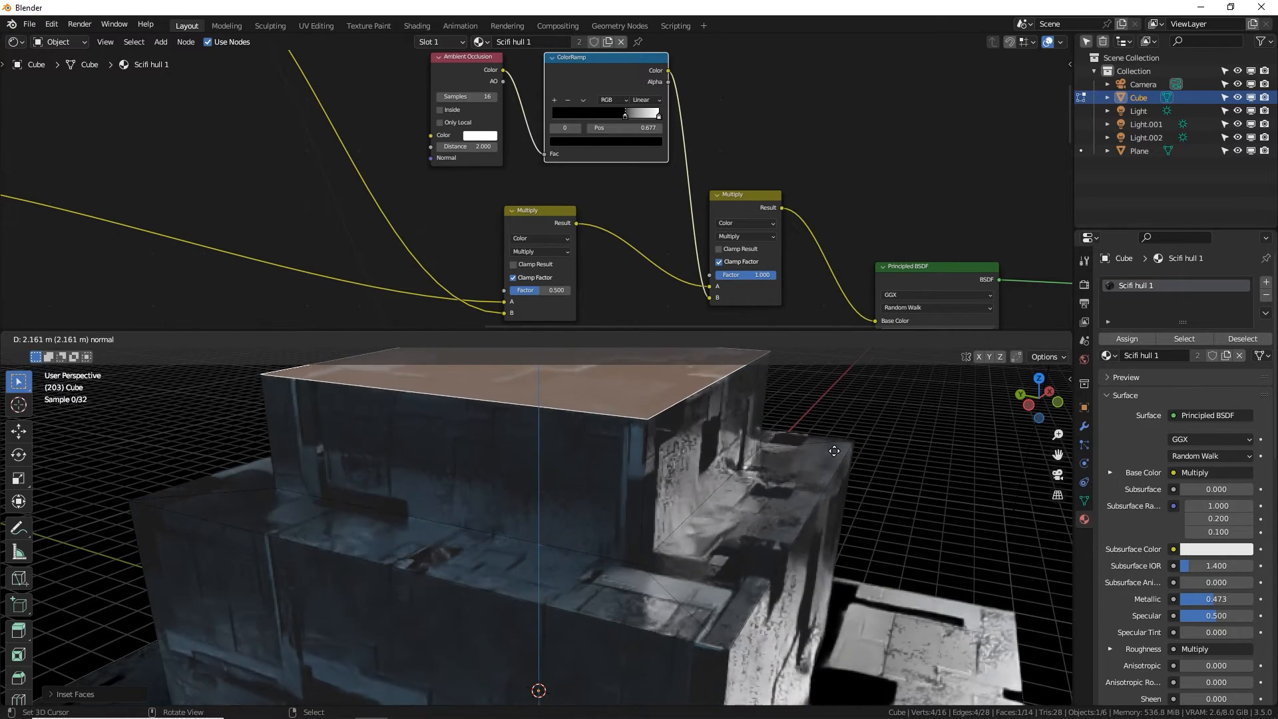
{"action": "key", "text": "Tab"}
{"action": "middle_click_drag", "start_coordinate": [760, 477], "coordinate": [695, 514]}
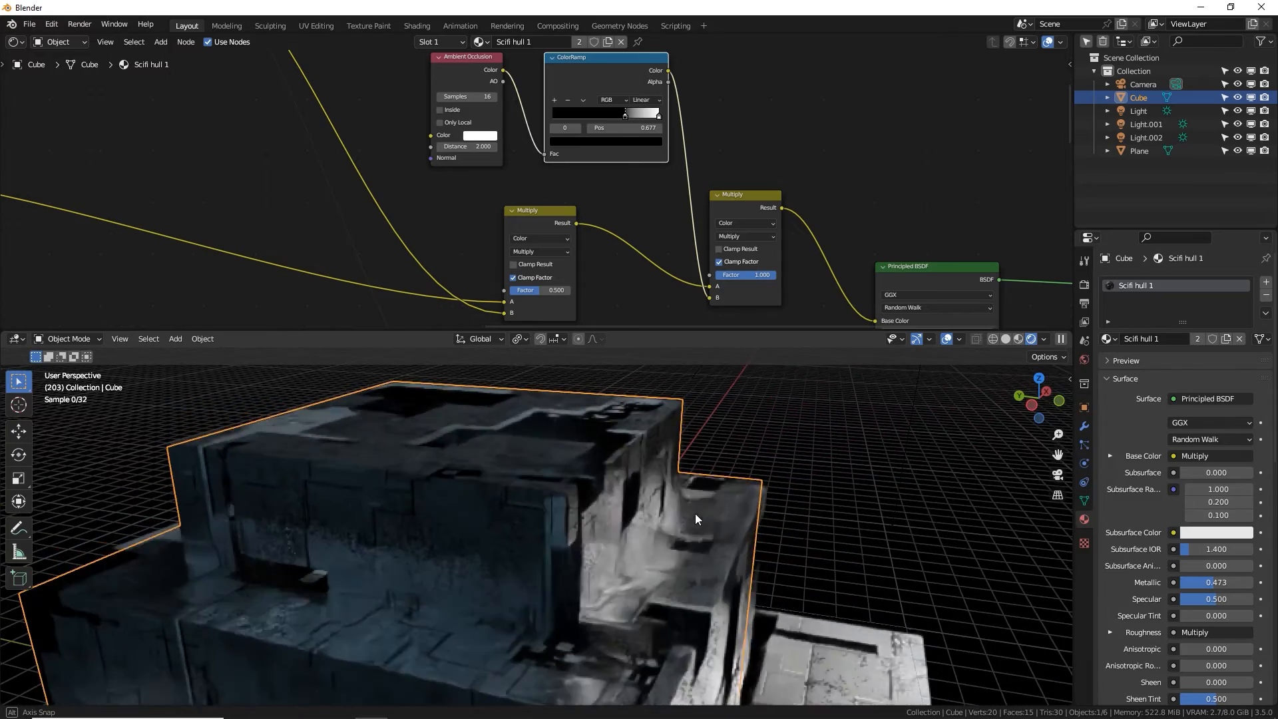
{"action": "scroll", "coordinate": [696, 530], "scroll_direction": "up", "scroll_amount": 5}
{"action": "scroll", "coordinate": [666, 492], "scroll_direction": "down", "scroll_amount": 3}
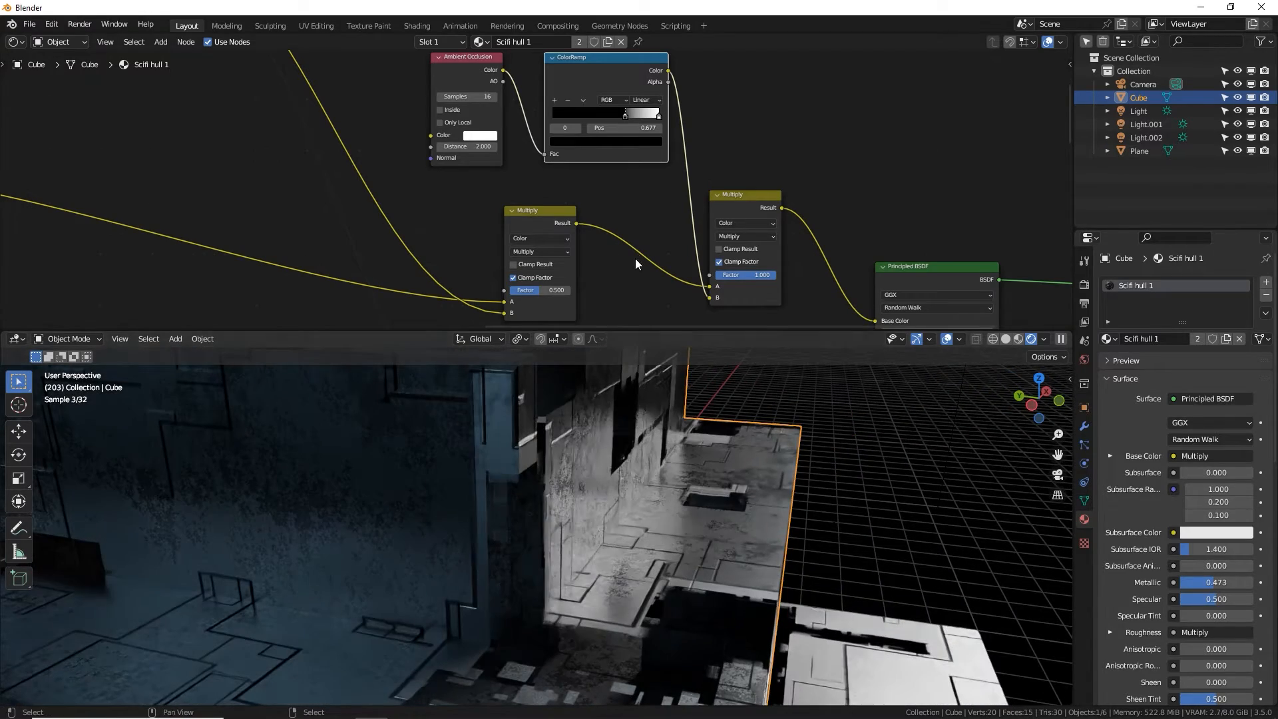
Insert a Bright/Contrast node between the lower Multiply node and the Roughness input of the Principled BSDF.
{"action": "middle_click_drag", "start_coordinate": [635, 259], "coordinate": [566, 175]}
{"action": "mouse_move", "coordinate": [647, 196]}
{"action": "left_mouse_down"}
{"action": "mouse_move", "coordinate": [583, 196]}
{"action": "mouse_move", "coordinate": [649, 195]}
{"action": "left_mouse_up"}
{"action": "middle_click_drag", "start_coordinate": [536, 161], "coordinate": [542, 53]}
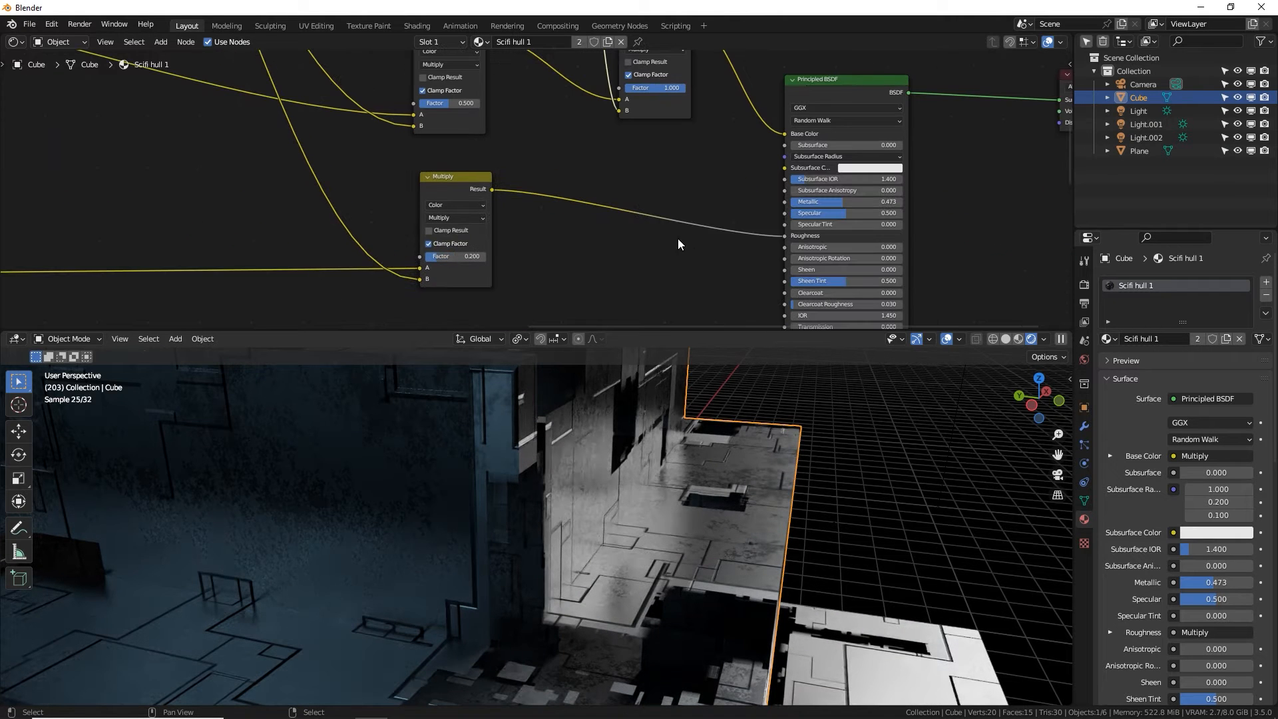
{"action": "middle_click_drag", "start_coordinate": [724, 526], "coordinate": [713, 525]}
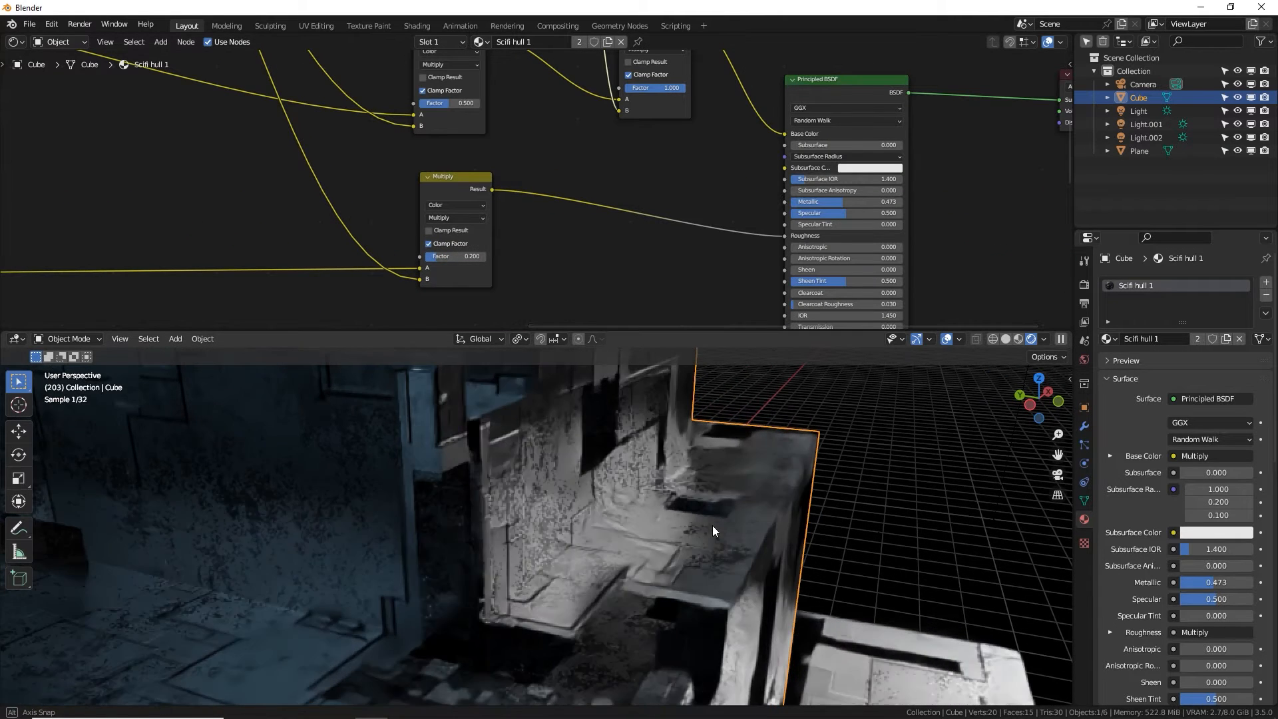
{"action": "key", "text": "shift+a"}
{"action": "left_click", "coordinate": [607, 217]}
{"action": "type", "text": "br"}
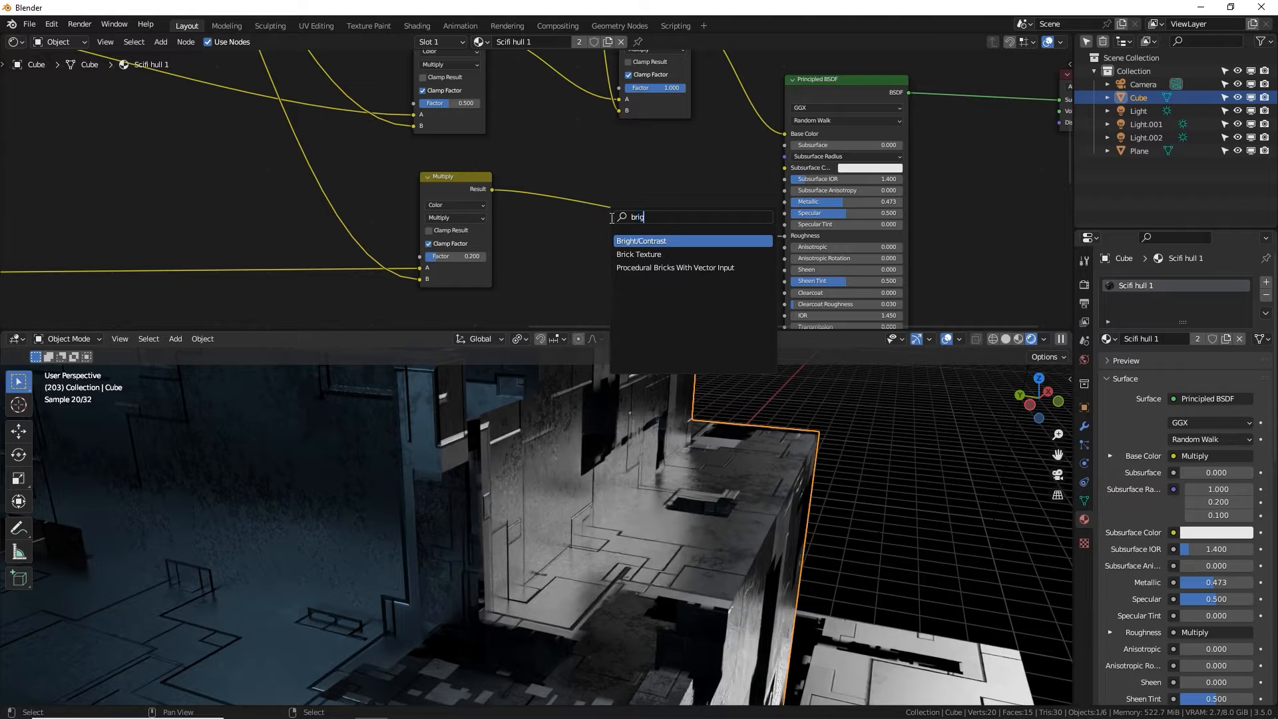
{"action": "type", "text": "ig"}
{"action": "left_click", "coordinate": [649, 241]}
{"action": "left_click", "coordinate": [646, 247]}
Set the Bright value of the Bright/Contrast node to 0.100.
{"action": "scroll", "coordinate": [645, 247], "scroll_direction": "up", "scroll_amount": 3}
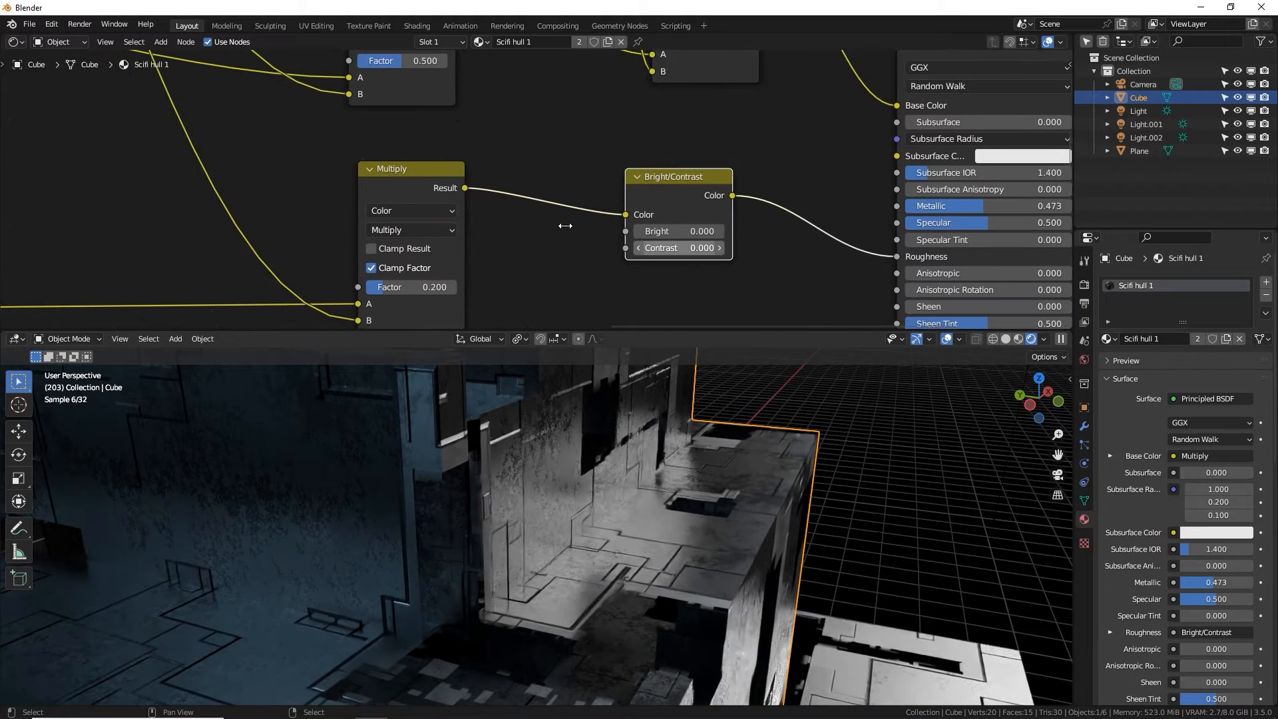
{"action": "scroll", "coordinate": [538, 220], "scroll_direction": "up", "scroll_amount": 1}
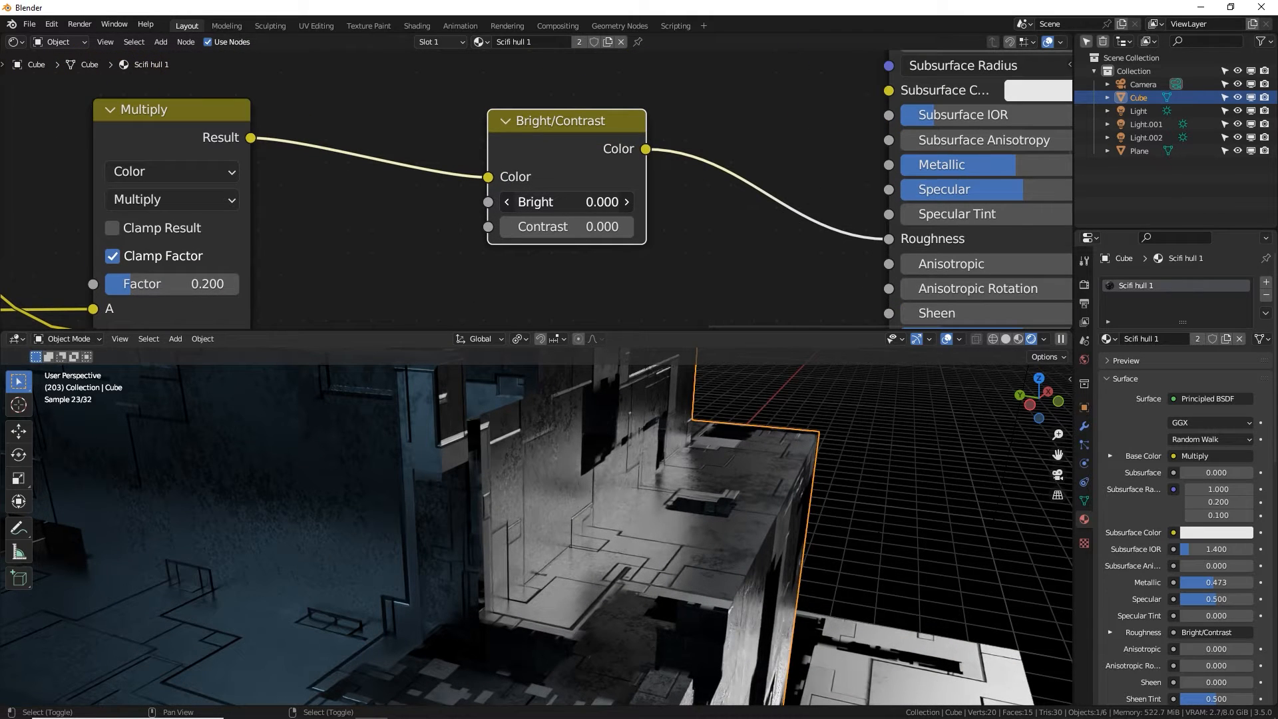
{"action": "mouse_move", "coordinate": [566, 202]}
{"action": "left_mouse_down"}
{"action": "mouse_move", "coordinate": [613, 202]}
{"action": "mouse_move", "coordinate": [571, 212]}
{"action": "left_mouse_up"}
Inspect the hull material on the cube from several angles and distances in an enlarged viewport.
{"action": "middle_click_drag", "start_coordinate": [682, 566], "coordinate": [572, 542]}
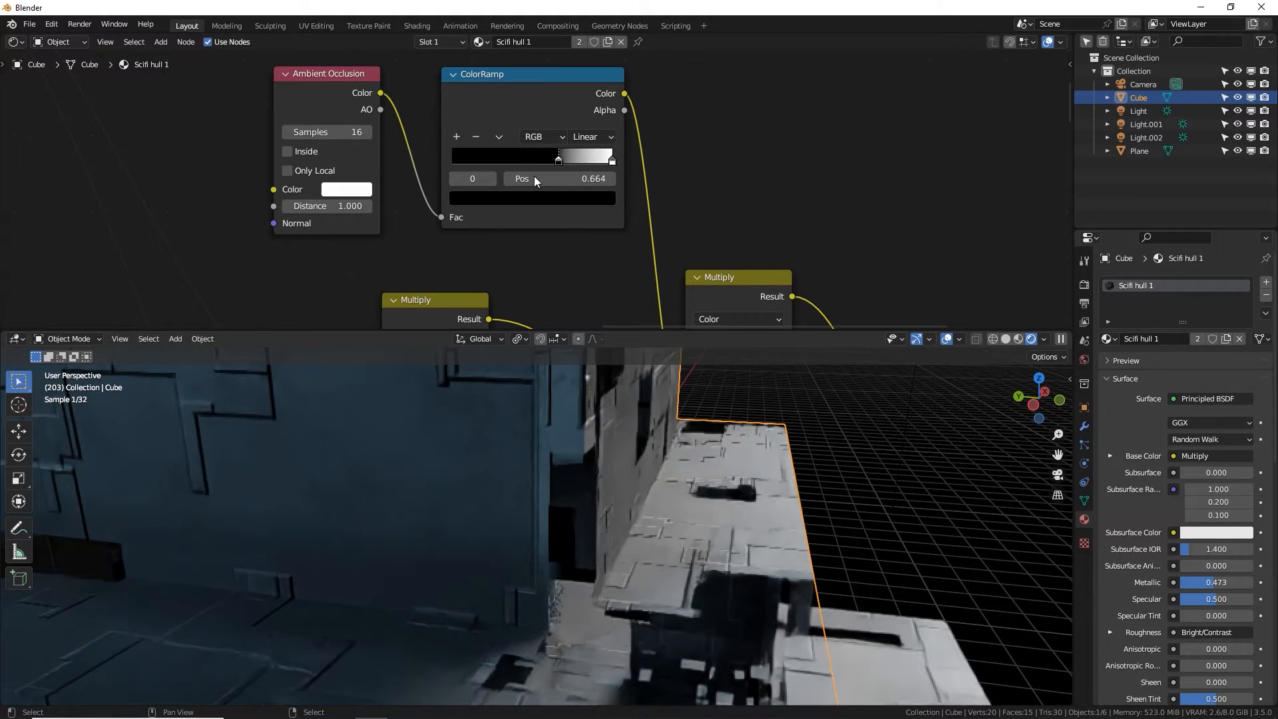
{"action": "middle_click_drag", "start_coordinate": [512, 565], "coordinate": [497, 513]}
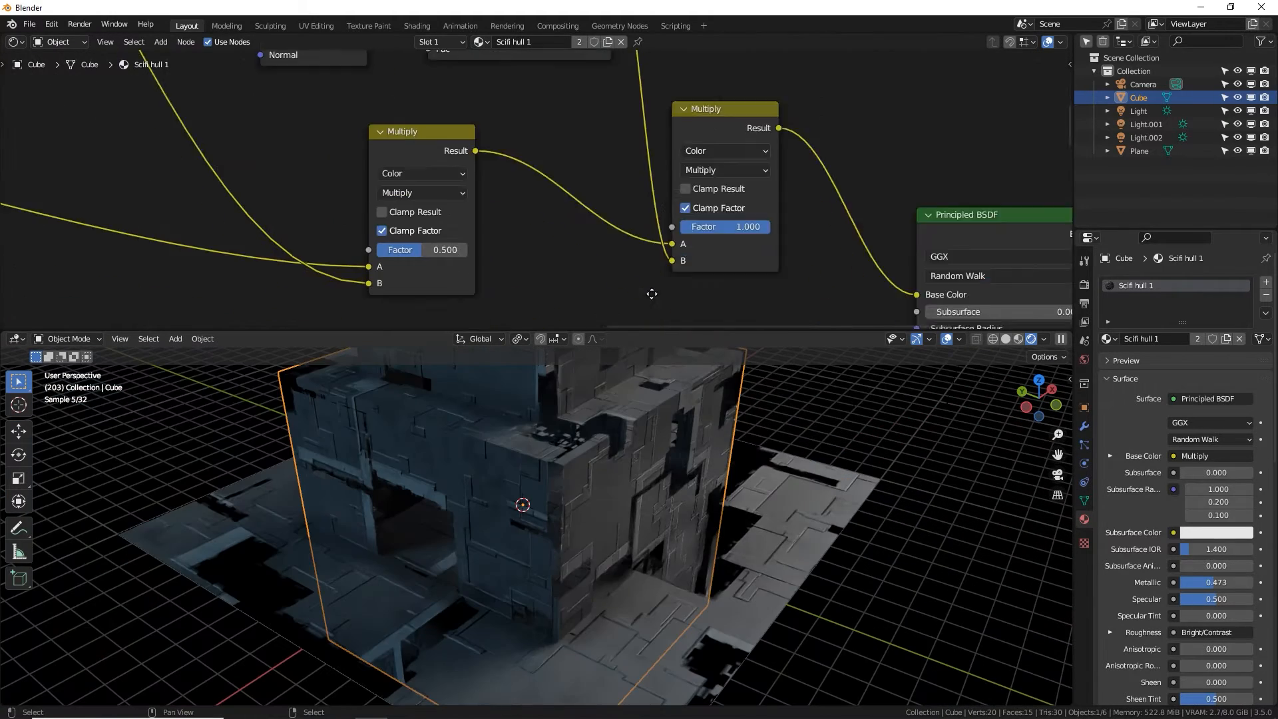
{"action": "middle_click_drag", "start_coordinate": [699, 233], "coordinate": [653, 171]}
{"action": "left_click_drag", "start_coordinate": [657, 227], "coordinate": [537, 227], "text": "shift"}
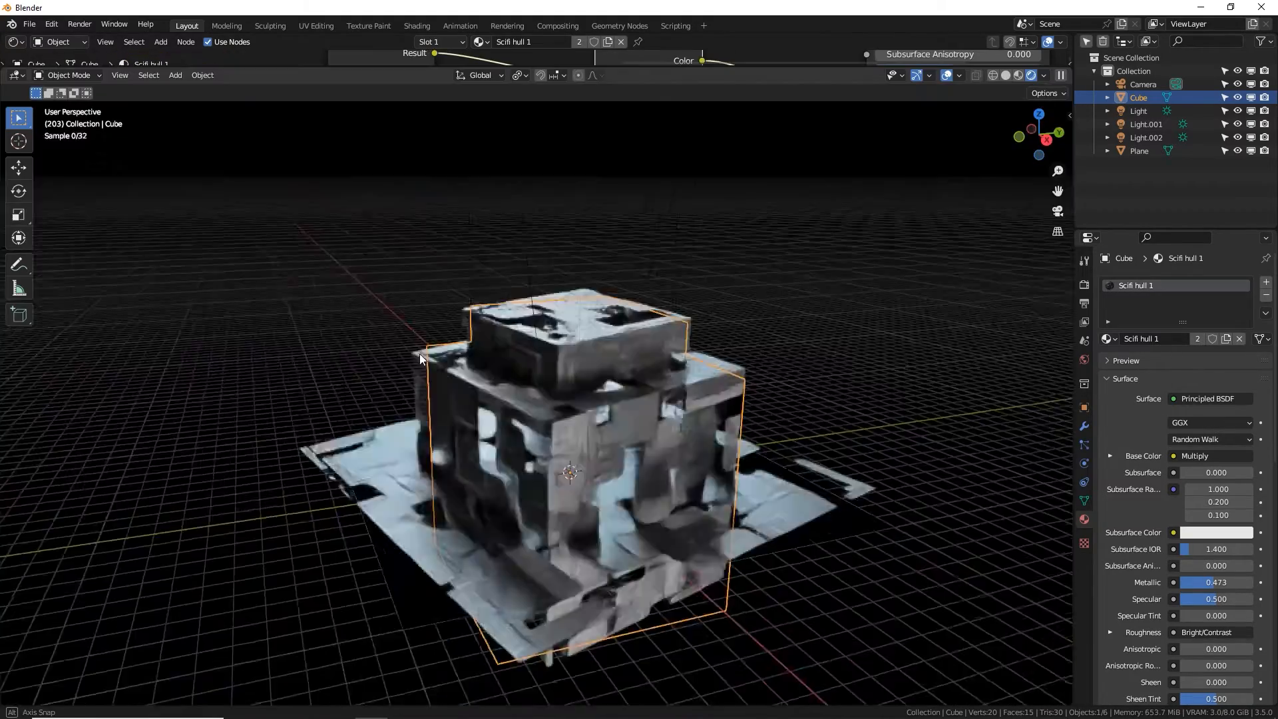
{"action": "scroll", "coordinate": [419, 358], "scroll_direction": "up", "scroll_amount": 5}
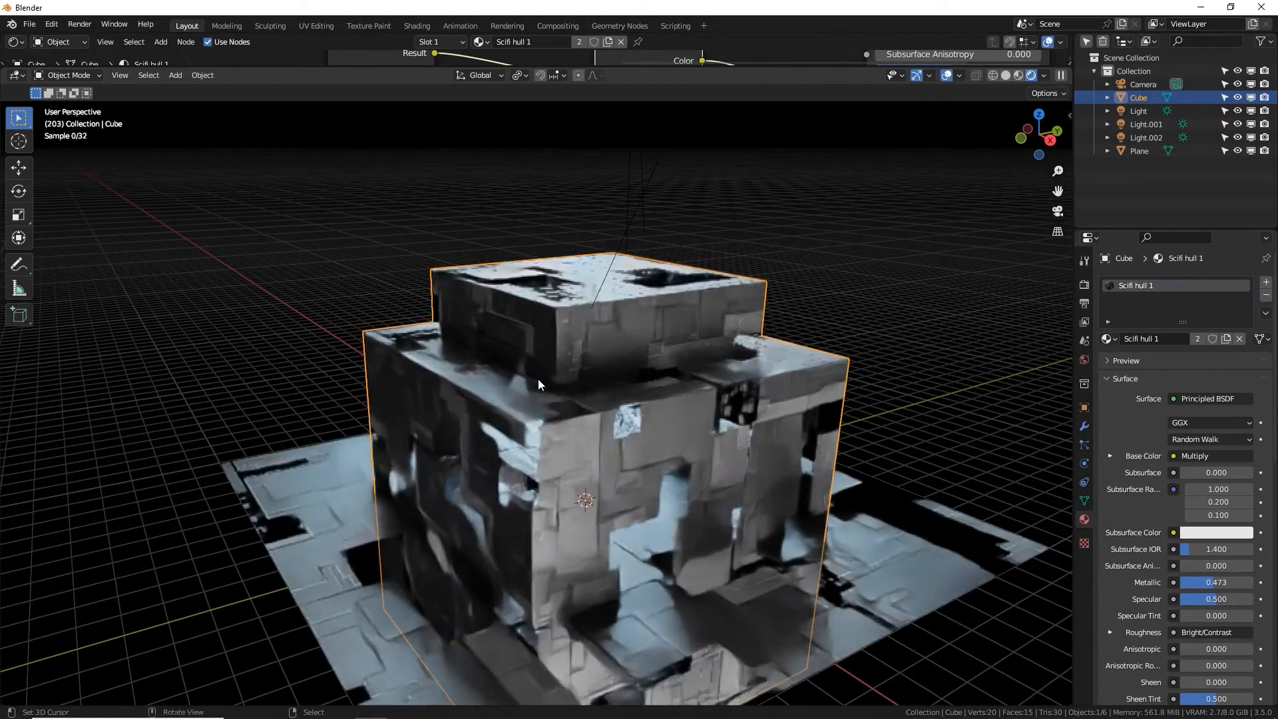
{"action": "middle_click_drag", "start_coordinate": [553, 360], "coordinate": [554, 359]}
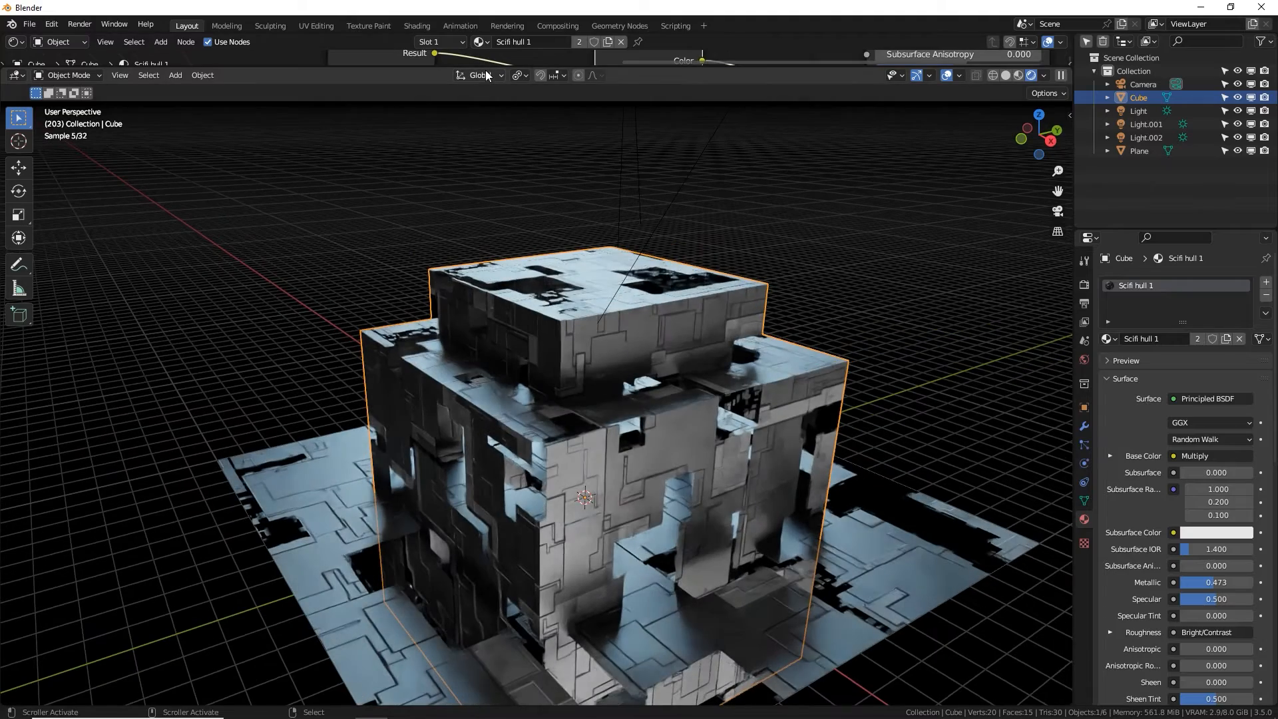
In the HOLES frame, set the F1 Voronoi Texture's Scale to 12.400 and the black stop of the Constant ColorRamp it feeds to 0.582.
{"action": "left_click_drag", "start_coordinate": [485, 68], "coordinate": [494, 274]}
{"action": "scroll", "coordinate": [502, 210], "scroll_direction": "down", "scroll_amount": 7}
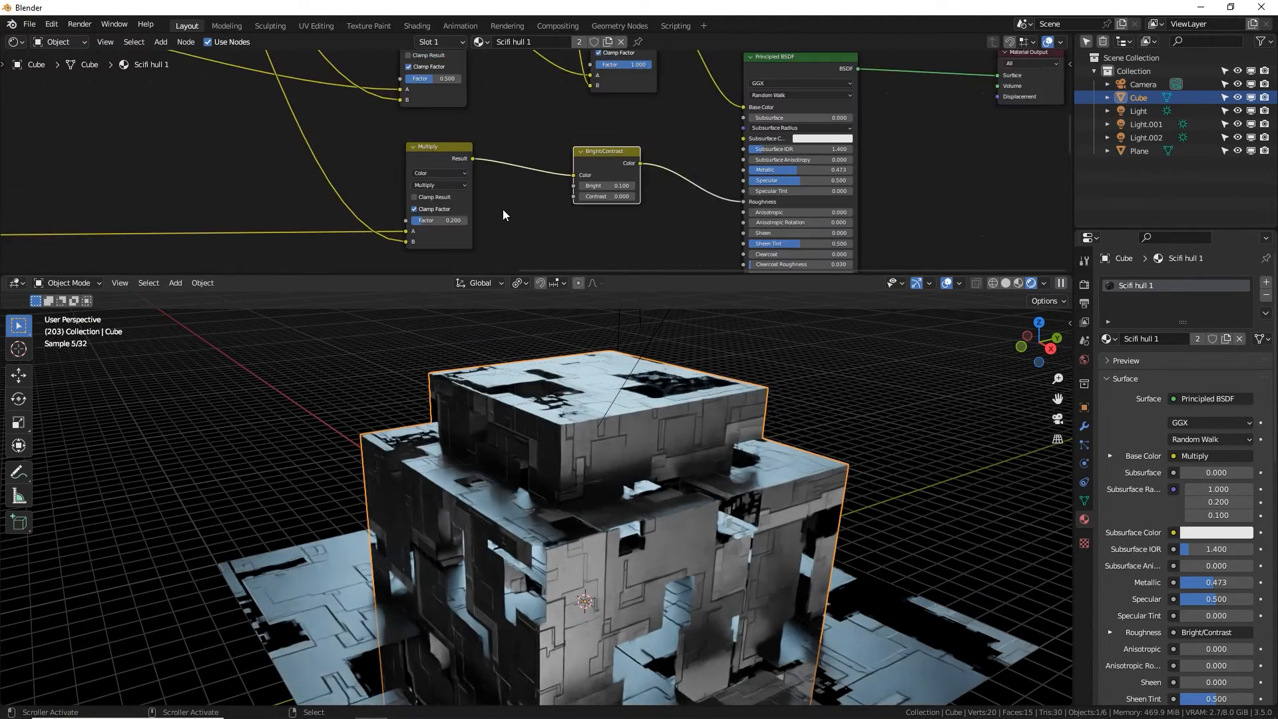
{"action": "middle_click_drag", "start_coordinate": [500, 220], "coordinate": [996, 255]}
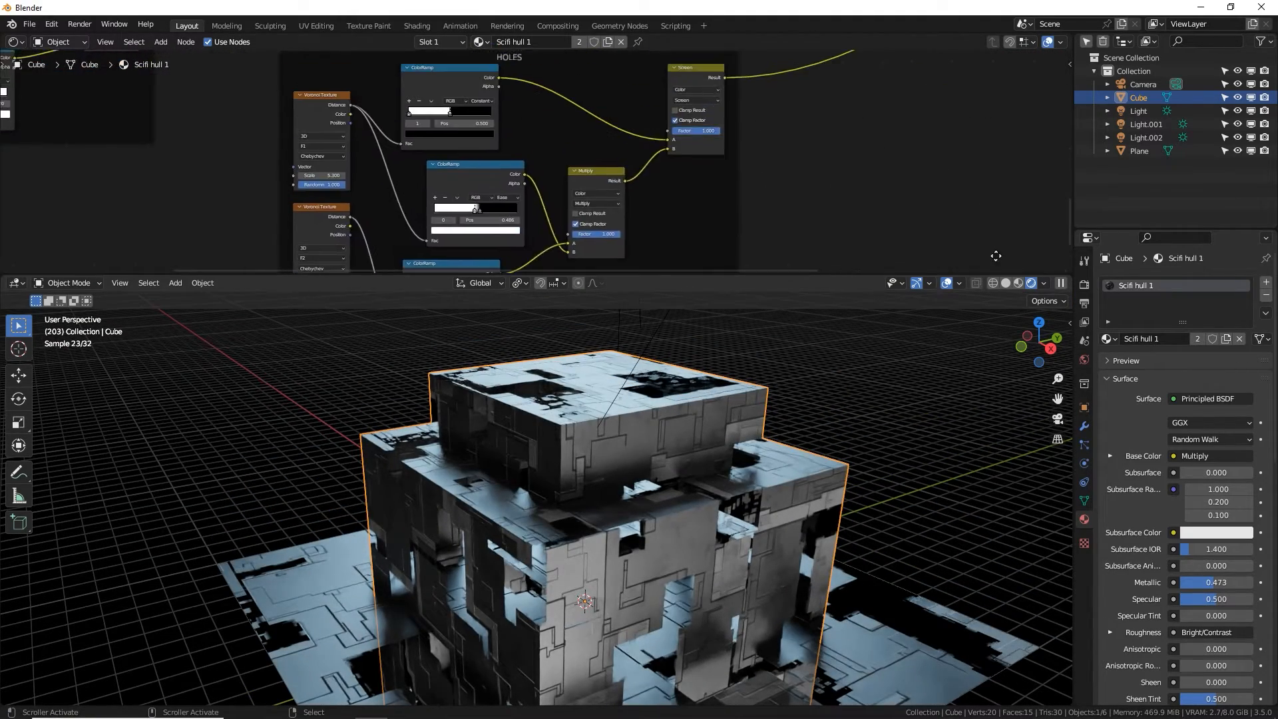
{"action": "middle_click_drag", "start_coordinate": [499, 188], "coordinate": [521, 174]}
{"action": "scroll", "coordinate": [520, 175], "scroll_direction": "up", "scroll_amount": 4}
{"action": "middle_click_drag", "start_coordinate": [509, 118], "coordinate": [580, 162]}
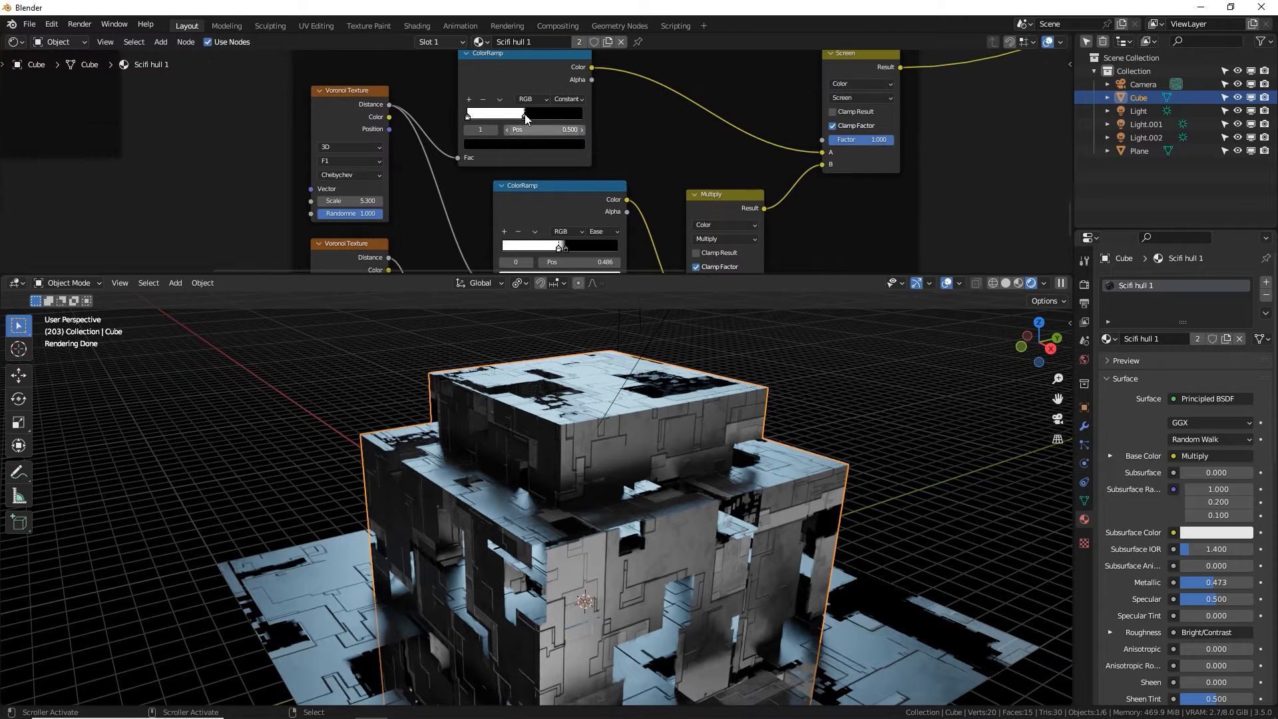
{"action": "left_click_drag", "start_coordinate": [349, 200], "coordinate": [403, 201]}
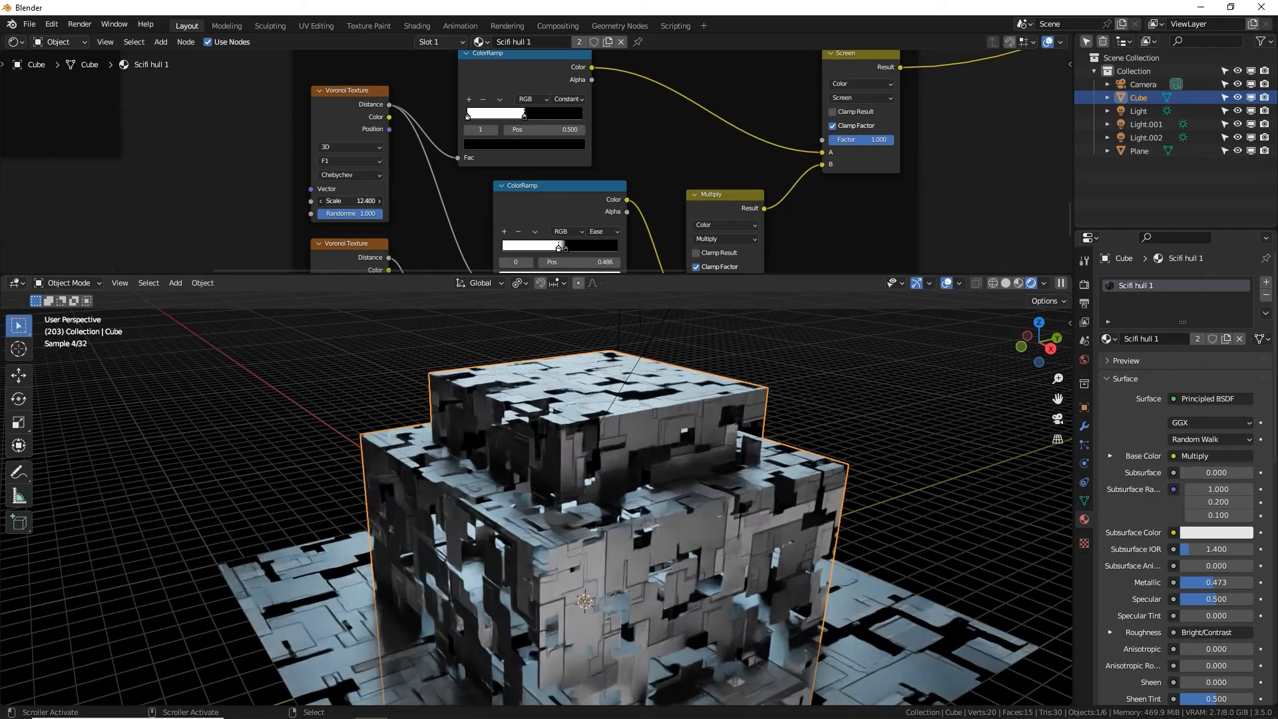
{"action": "mouse_move", "coordinate": [526, 118]}
{"action": "left_mouse_down"}
{"action": "mouse_move", "coordinate": [499, 118]}
{"action": "mouse_move", "coordinate": [538, 124]}
{"action": "left_mouse_up"}
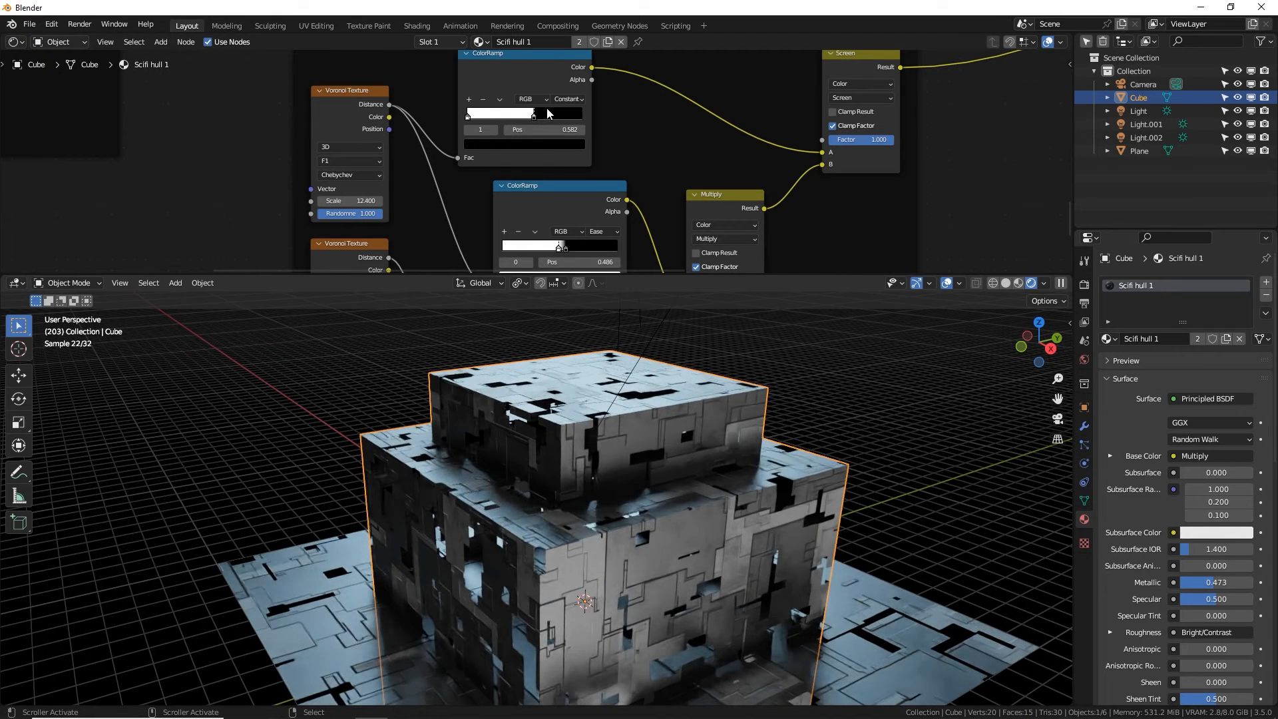
Widen the gradient of the Ease ColorRamp in the HOLES frame, moving its black stop to 0.850 and its white stop slightly outward.
{"action": "middle_click_drag", "start_coordinate": [628, 181], "coordinate": [582, 111]}
{"action": "scroll", "coordinate": [566, 159], "scroll_direction": "up", "scroll_amount": 7}
{"action": "left_click_drag", "start_coordinate": [582, 110], "coordinate": [591, 106]}
{"action": "scroll", "coordinate": [593, 377], "scroll_direction": "up", "scroll_amount": 4}
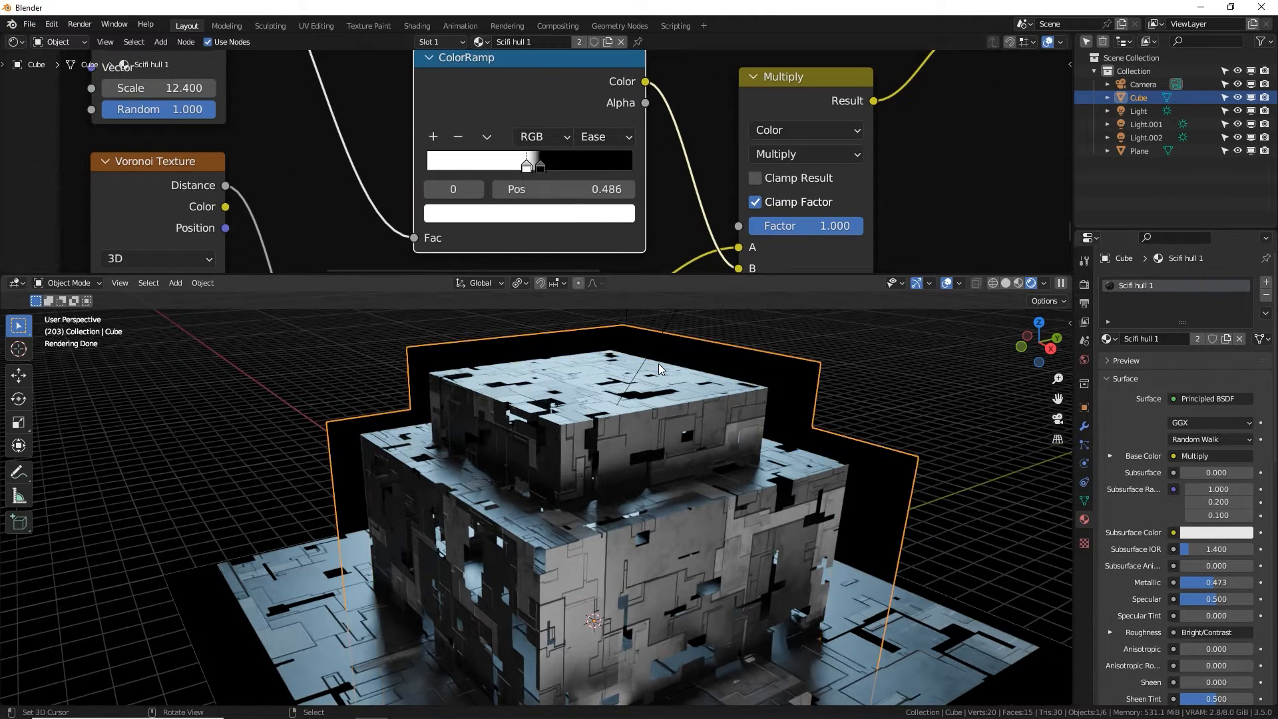
{"action": "middle_click_drag", "start_coordinate": [594, 378], "coordinate": [594, 385]}
{"action": "scroll", "coordinate": [583, 370], "scroll_direction": "down", "scroll_amount": 2}
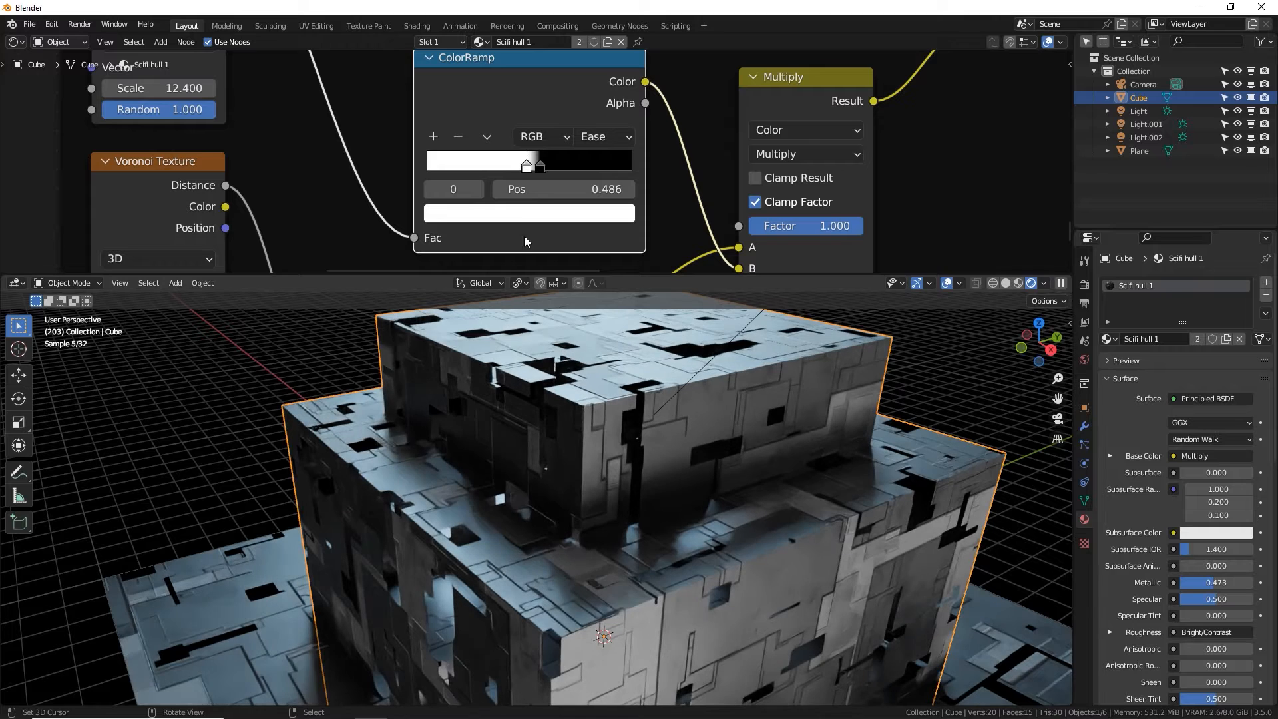
{"action": "left_click_drag", "start_coordinate": [526, 168], "coordinate": [603, 181]}
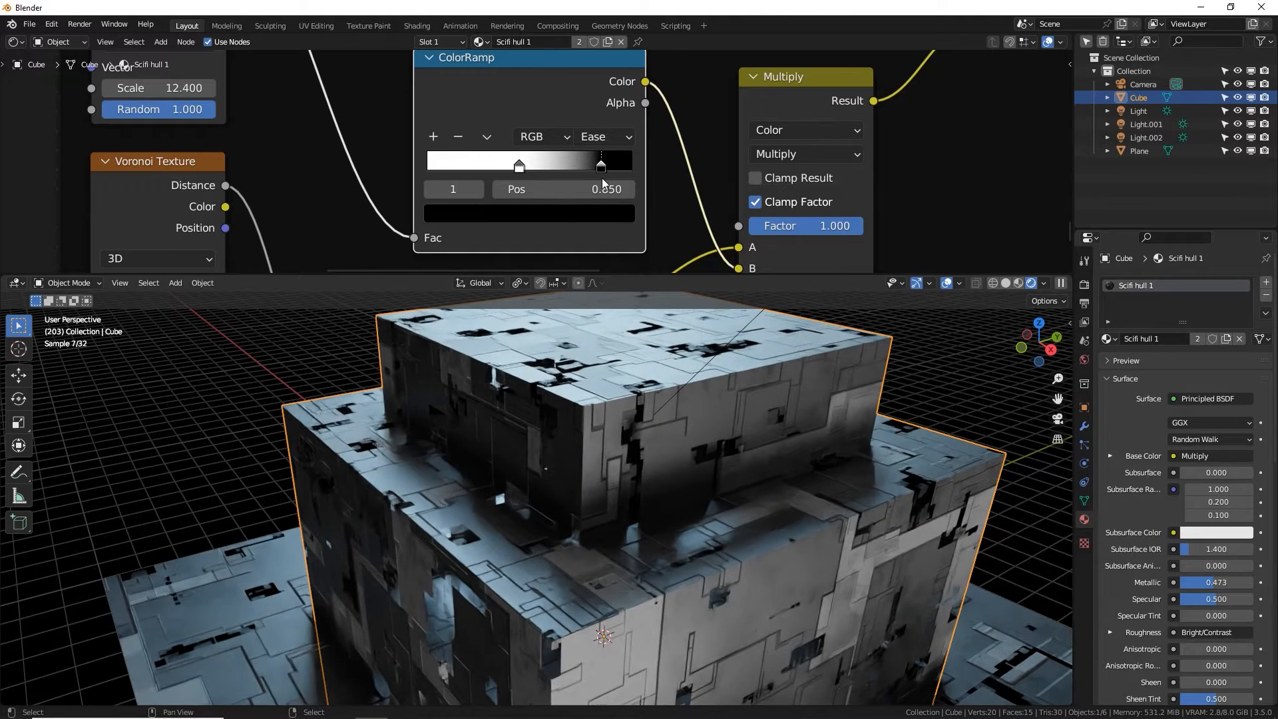
{"action": "middle_click_drag", "start_coordinate": [625, 380], "coordinate": [573, 415]}
Set the F2 Voronoi Texture's Scale to 100.000 and the black stop of its Constant ColorRamp to 0.559.
{"action": "middle_click_drag", "start_coordinate": [516, 263], "coordinate": [628, 109]}
{"action": "left_click_drag", "start_coordinate": [311, 81], "coordinate": [304, 133]}
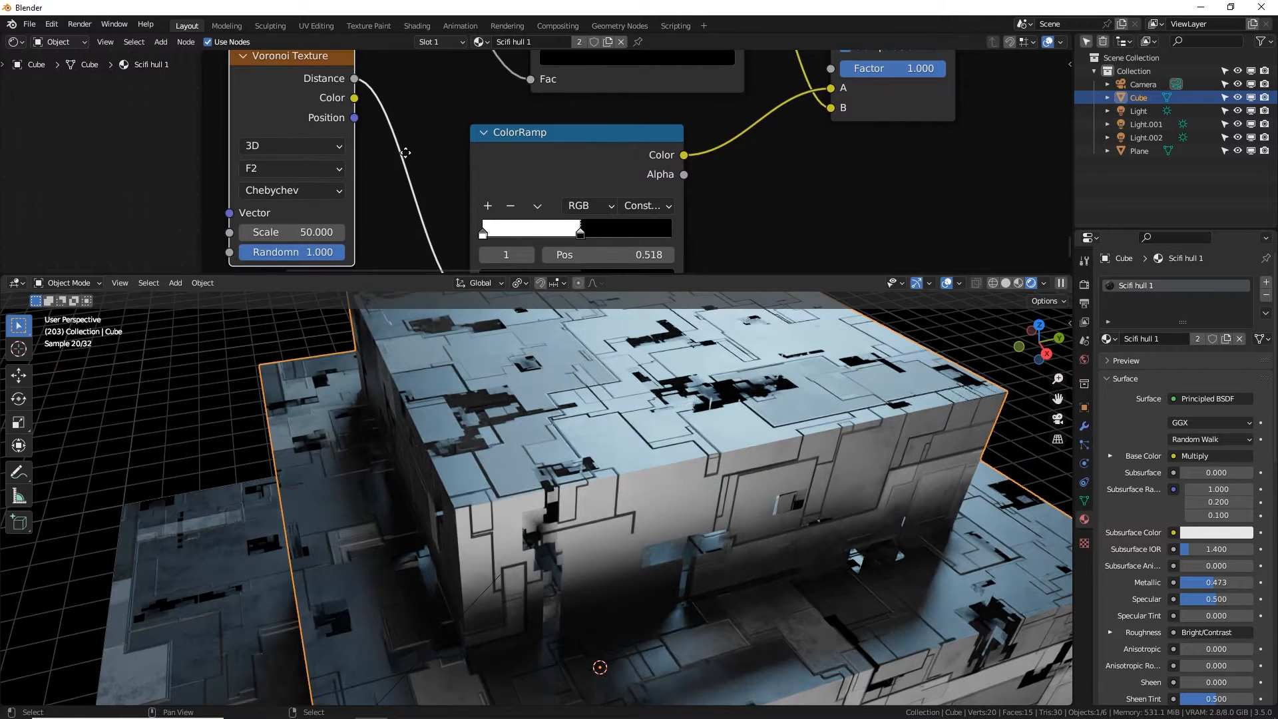
{"action": "middle_click_drag", "start_coordinate": [405, 151], "coordinate": [408, 141]}
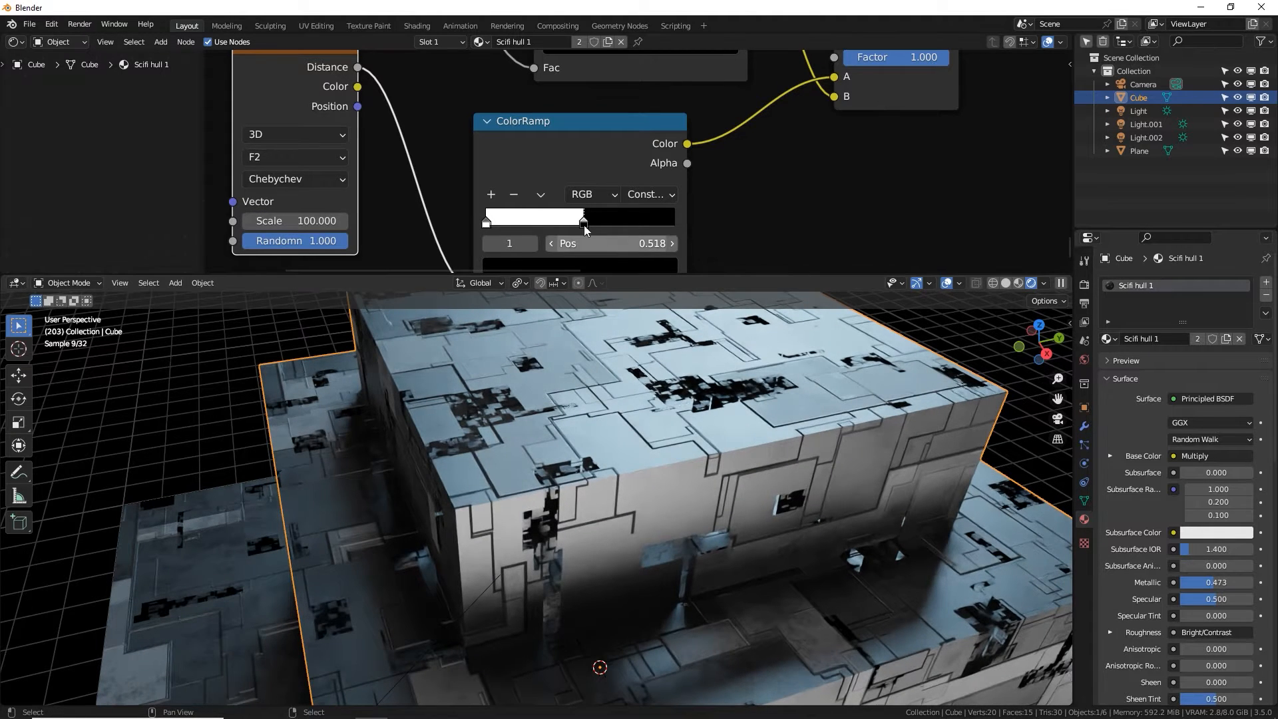
{"action": "mouse_move", "coordinate": [578, 223]}
{"action": "left_mouse_down"}
{"action": "mouse_move", "coordinate": [658, 225]}
{"action": "mouse_move", "coordinate": [547, 227]}
{"action": "mouse_move", "coordinate": [606, 231]}
{"action": "mouse_move", "coordinate": [591, 227]}
{"action": "left_mouse_up"}
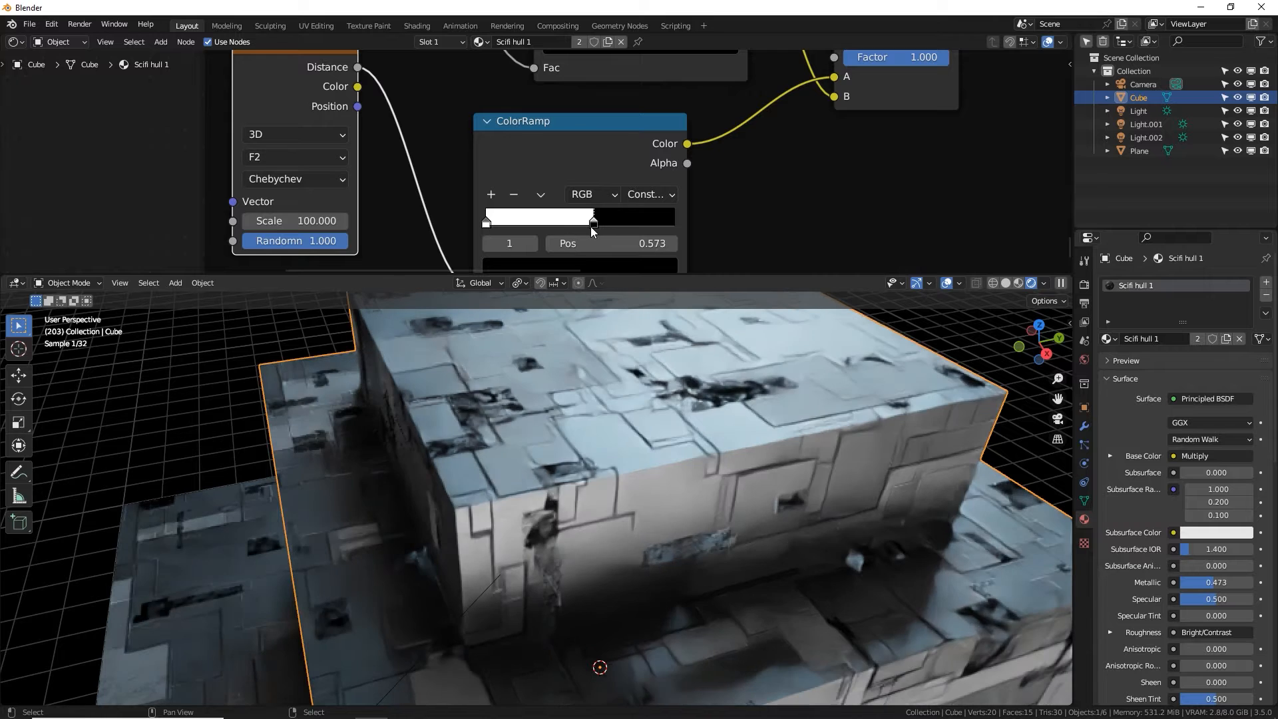
{"action": "right_click", "coordinate": [611, 241]}
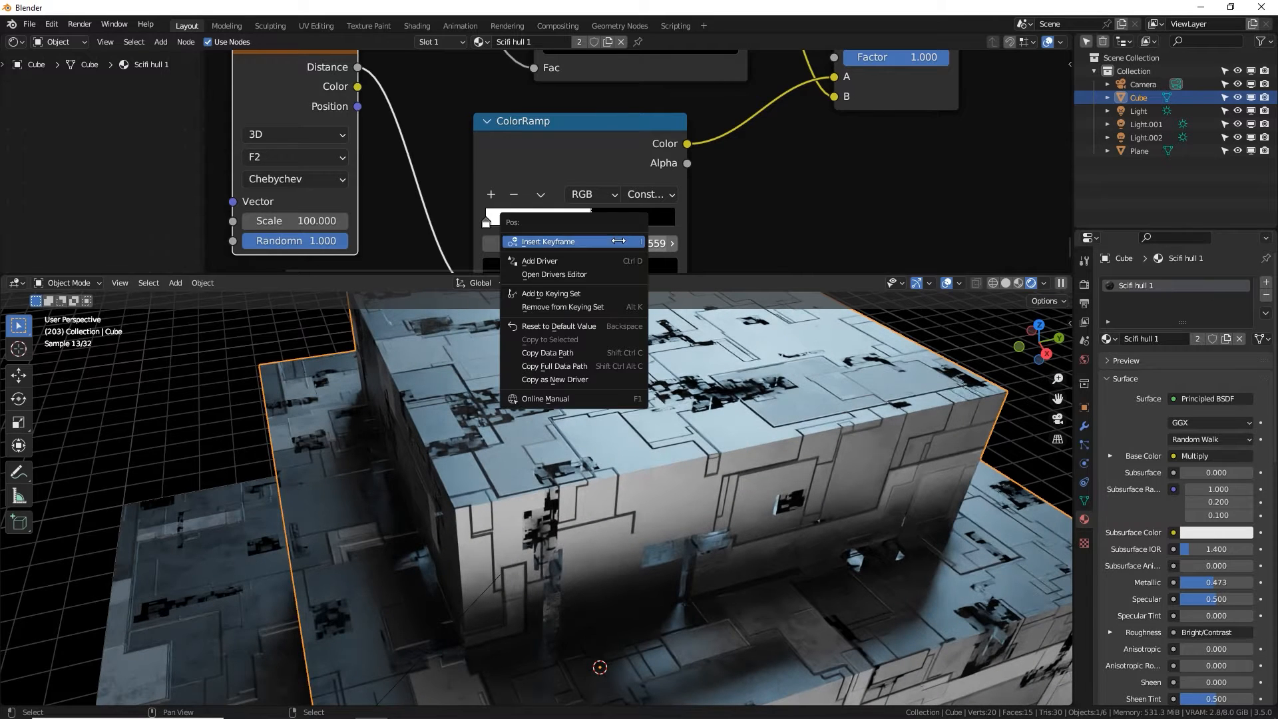
{"action": "left_click", "coordinate": [617, 175]}
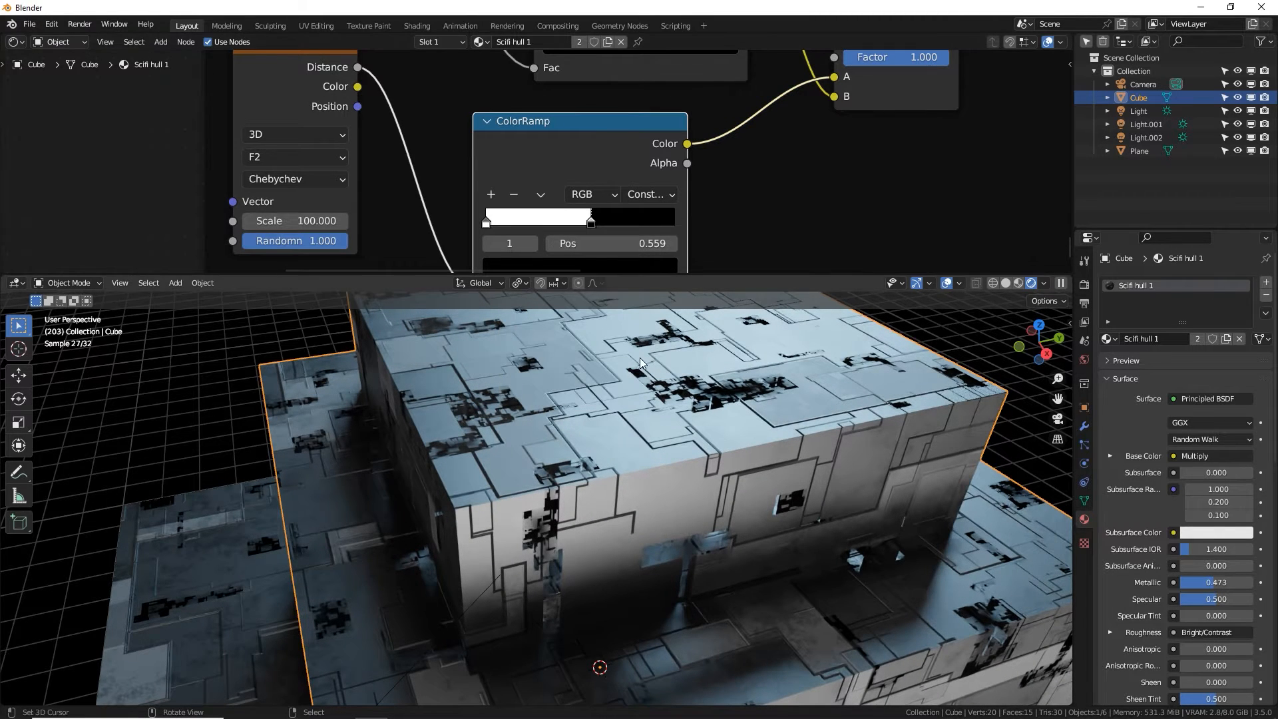
{"action": "middle_click_drag", "start_coordinate": [640, 358], "coordinate": [649, 360]}
Tighten the Ease ColorRamp's gradient by moving the black stop to 0.664 and the white stop close beside it.
{"action": "middle_click_drag", "start_coordinate": [590, 136], "coordinate": [585, 260]}
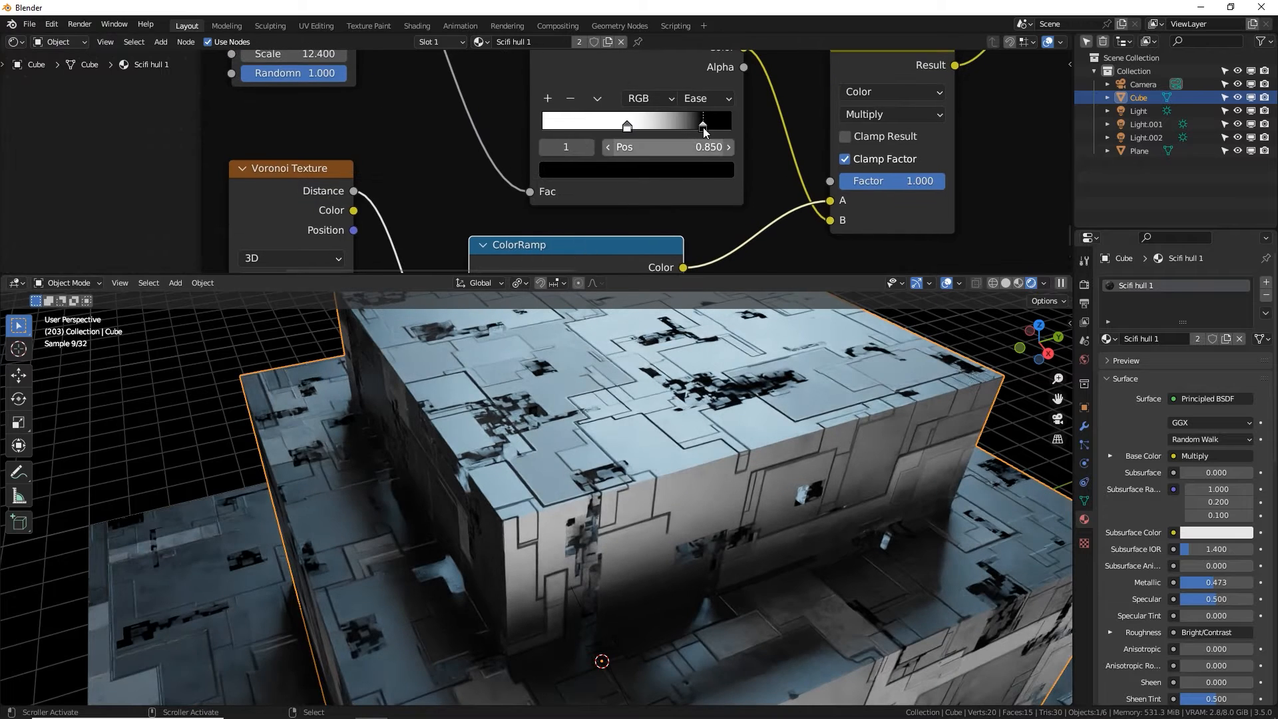
{"action": "left_click_drag", "start_coordinate": [704, 127], "coordinate": [654, 118]}
{"action": "scroll", "coordinate": [652, 118], "scroll_direction": "up", "scroll_amount": 2}
{"action": "left_click_drag", "start_coordinate": [592, 179], "coordinate": [607, 174]}
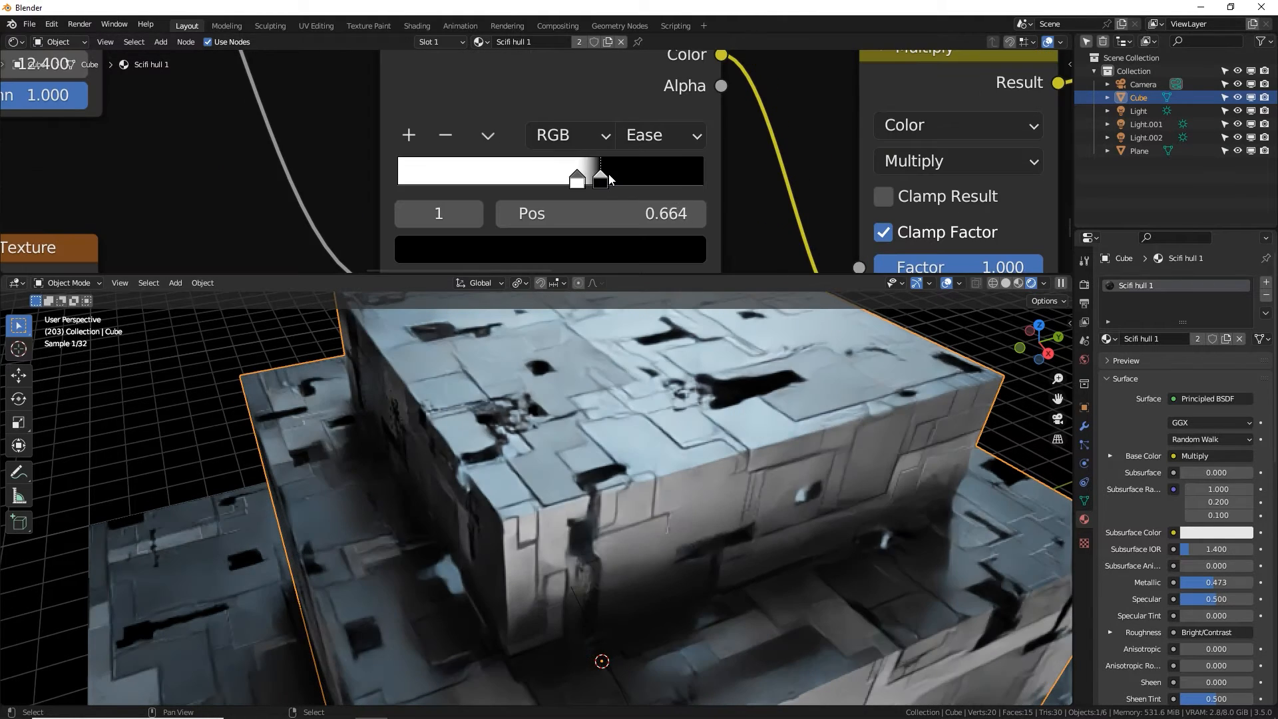
{"action": "middle_click_drag", "start_coordinate": [653, 399], "coordinate": [681, 414]}
{"action": "scroll", "coordinate": [680, 414], "scroll_direction": "down", "scroll_amount": 1}
{"action": "middle_click_drag", "start_coordinate": [694, 458], "coordinate": [677, 430], "text": "shift"}
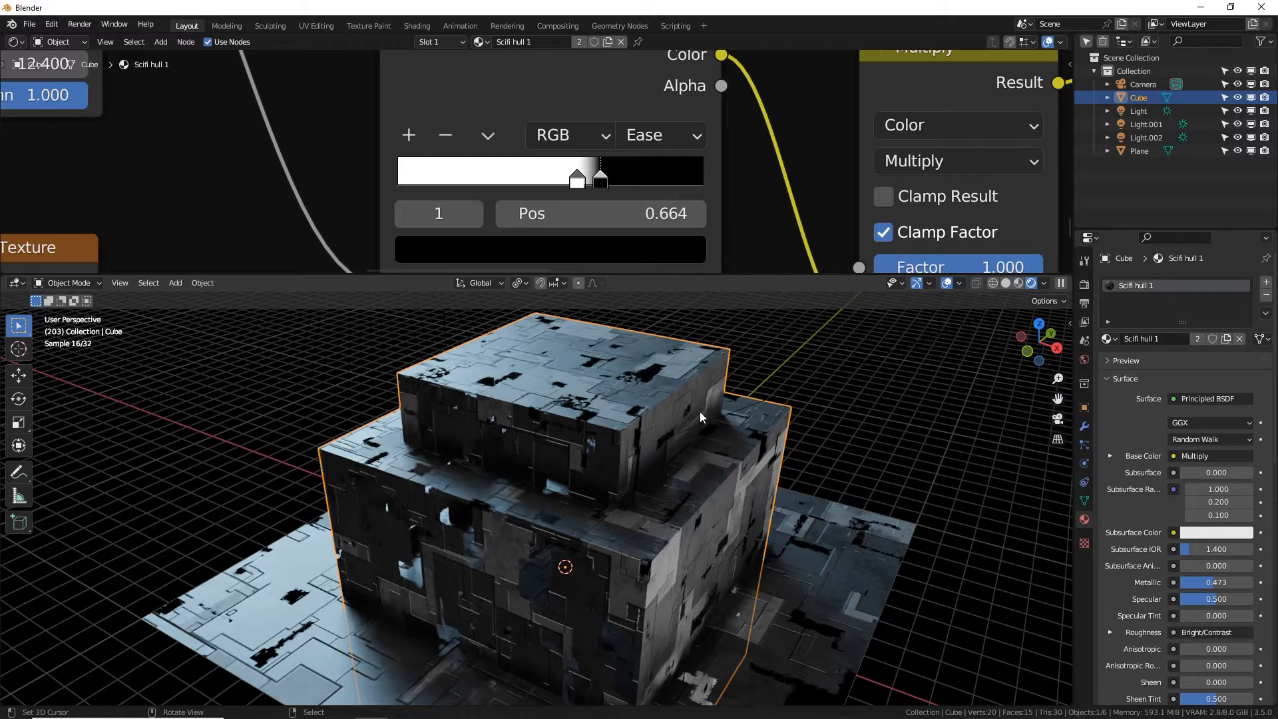
Add a point light at the 3D cursor with an orange color and a power of 10000 W.
{"action": "key", "text": "shift+a"}
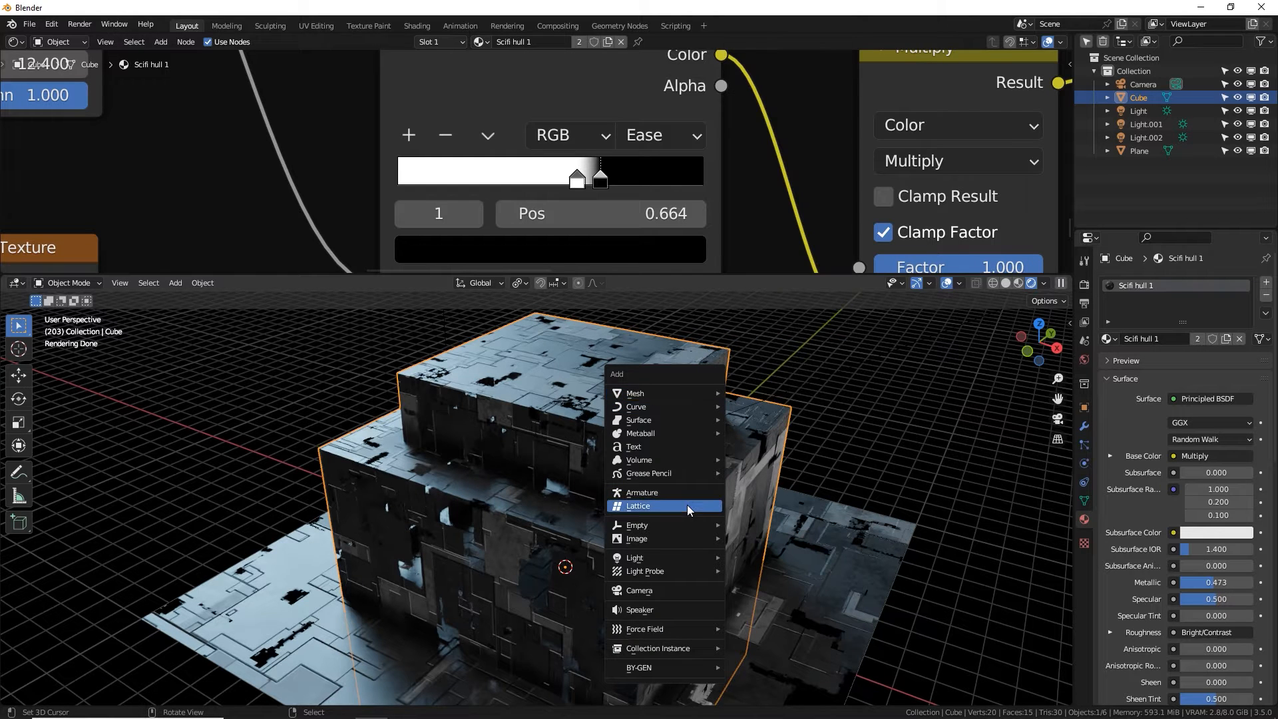
{"action": "left_click", "coordinate": [749, 562]}
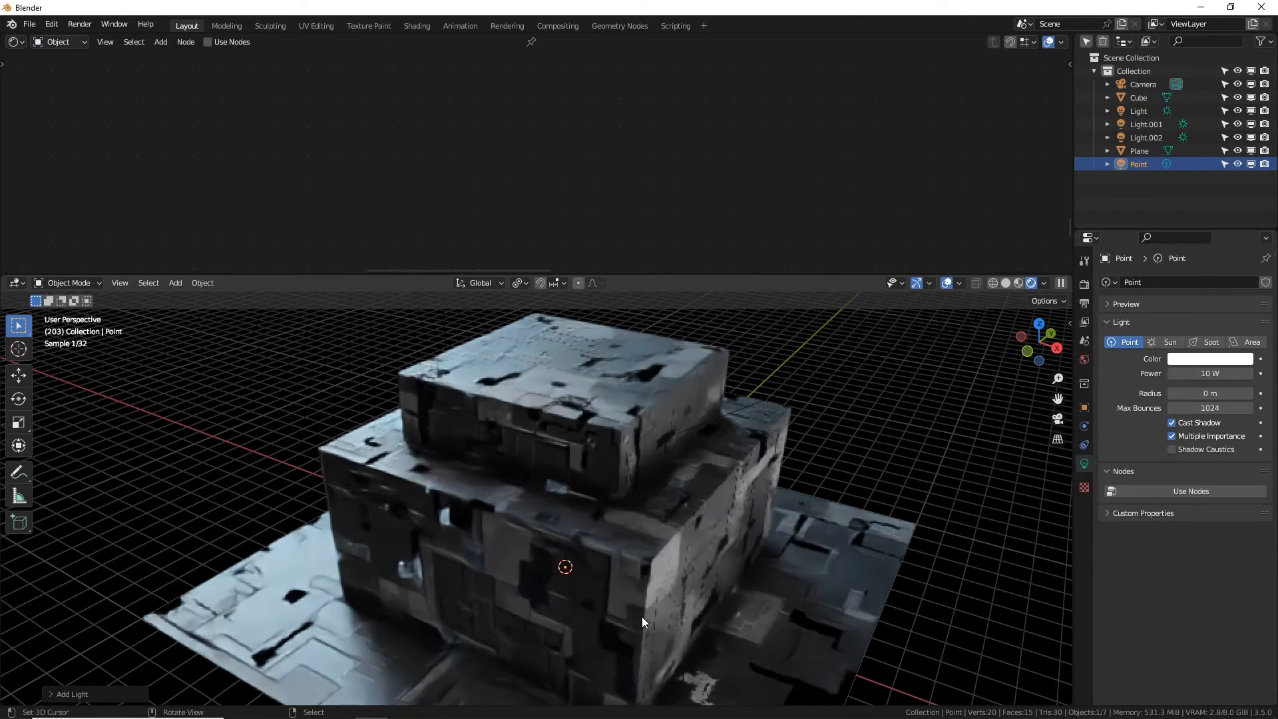
{"action": "left_click", "coordinate": [1184, 359]}
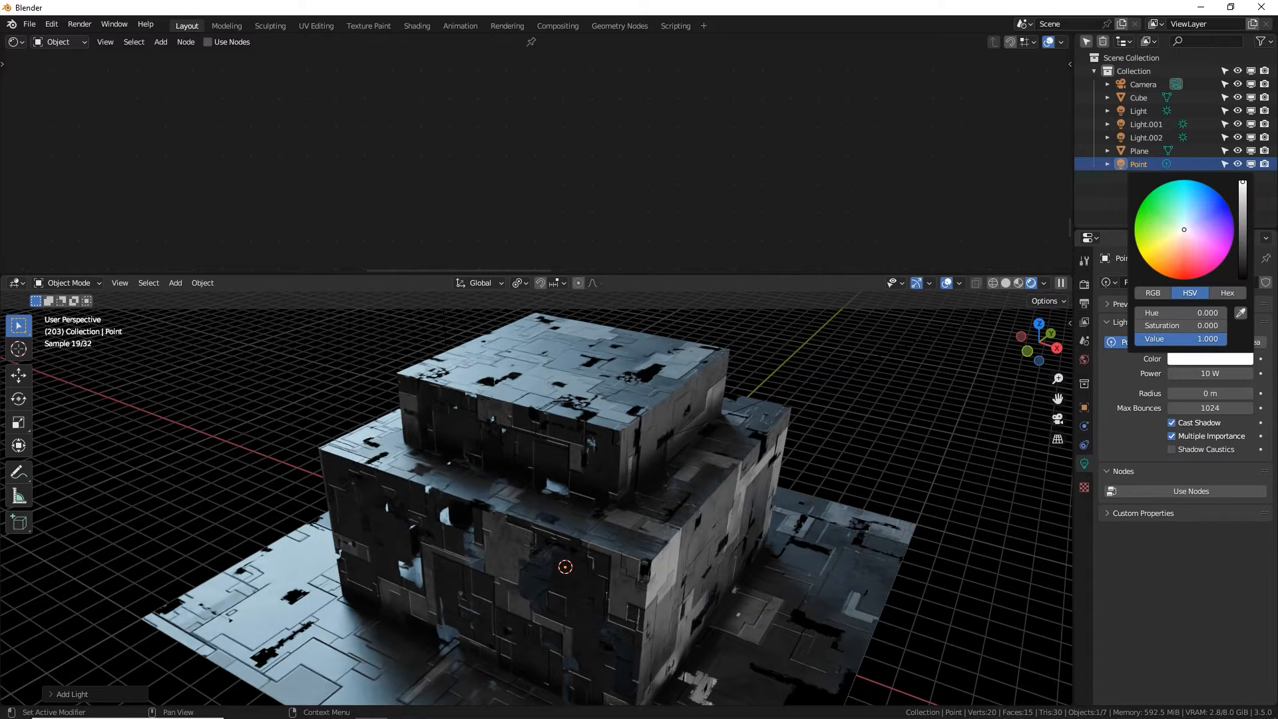
{"action": "left_click", "coordinate": [1175, 278]}
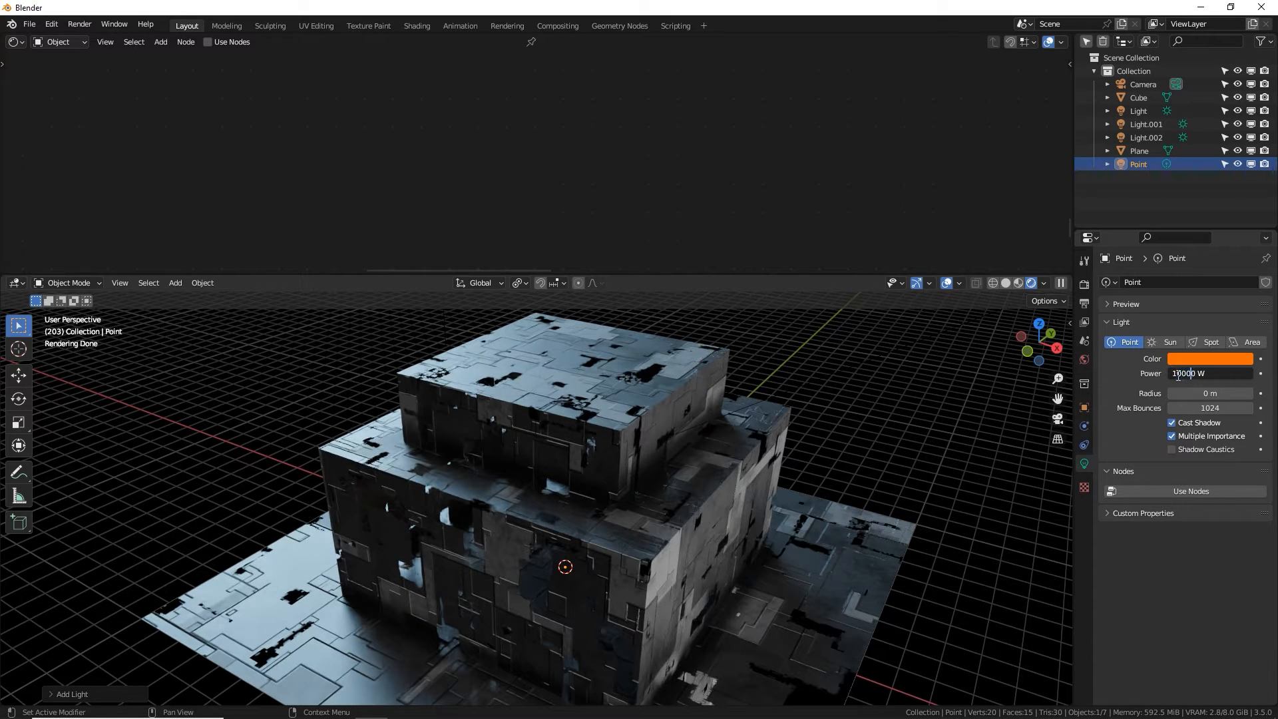
{"action": "key", "text": "Return"}
Raise the point light along the Z axis inside the cube and check the glow through the holes.
{"action": "middle_click_drag", "start_coordinate": [634, 544], "coordinate": [647, 542]}
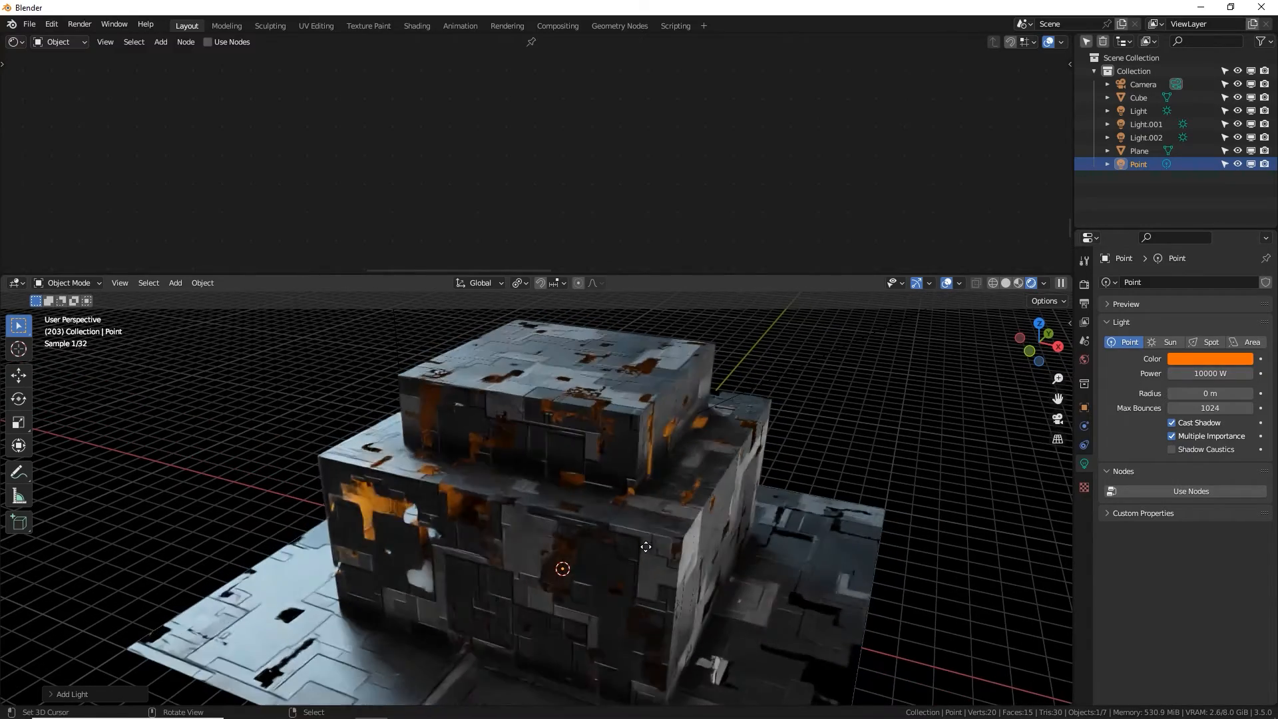
{"action": "key", "text": "g"}
{"action": "key", "text": "z"}
{"action": "left_click", "coordinate": [647, 465]}
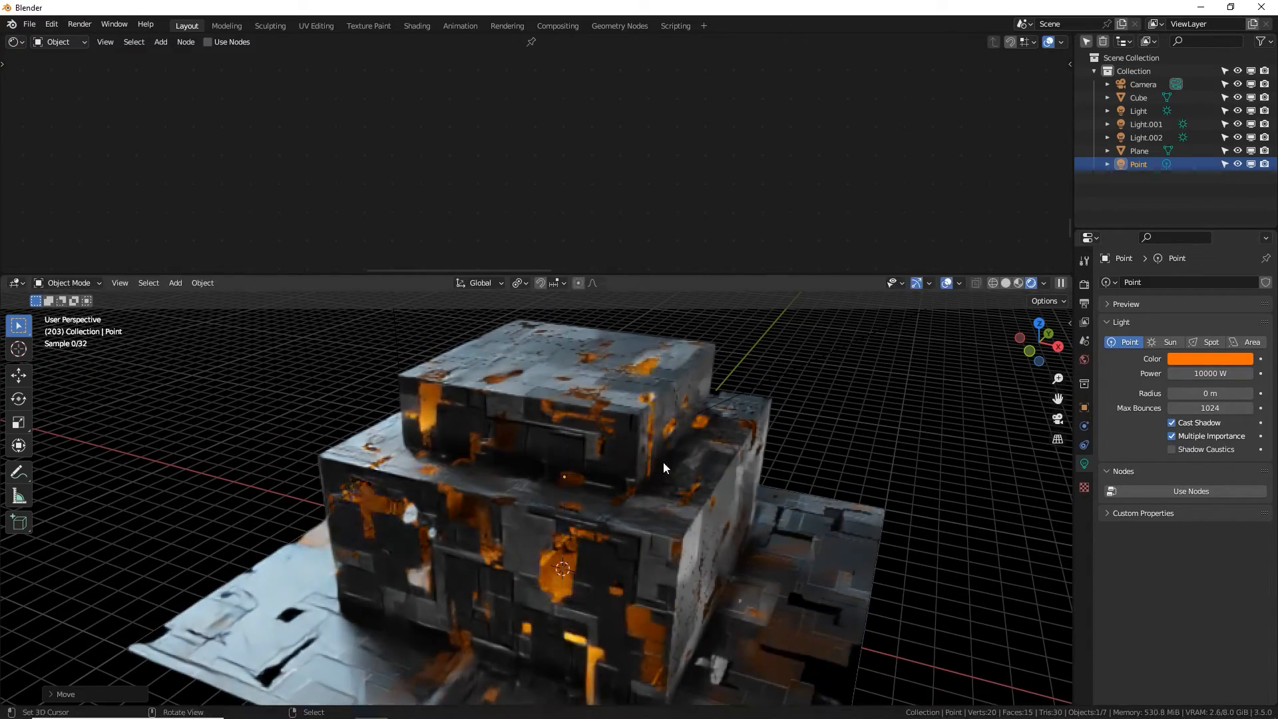
{"action": "middle_click_drag", "start_coordinate": [663, 461], "coordinate": [519, 466]}
{"action": "scroll", "coordinate": [549, 506], "scroll_direction": "up", "scroll_amount": 4}
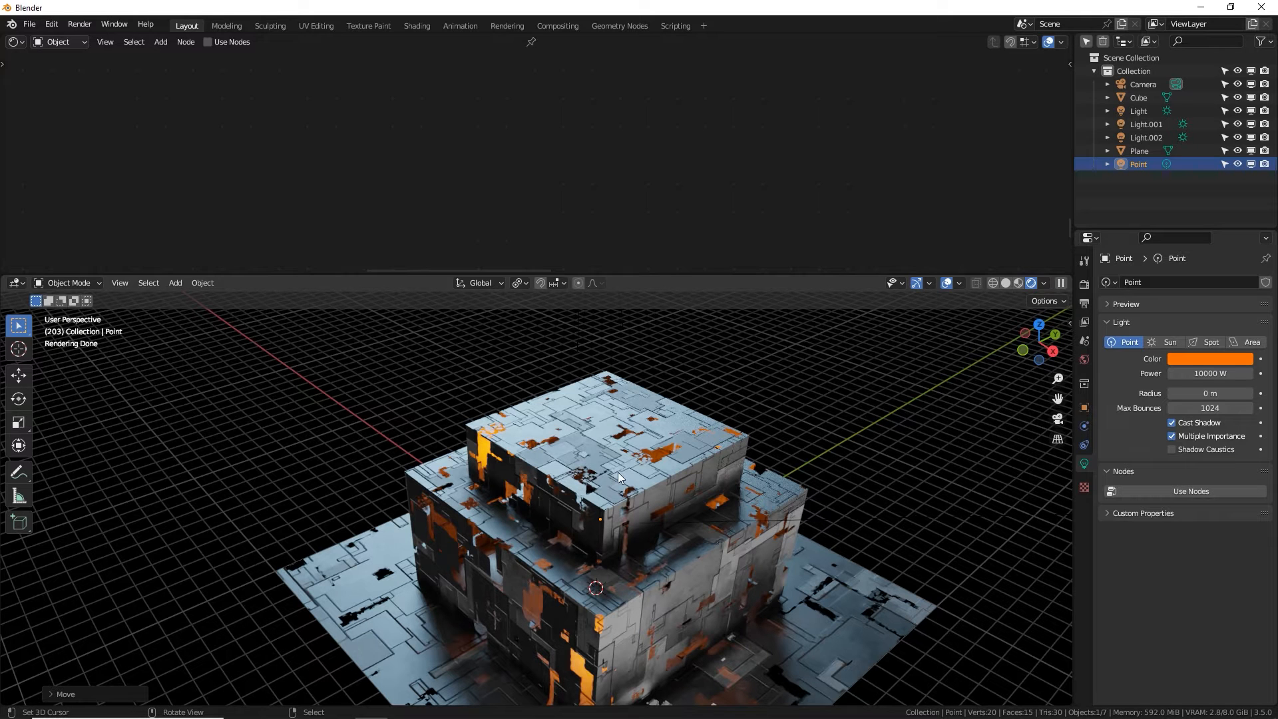
Select the cube, enlarge the node editor area and bring its whole Scifi hull 1 node tree into view.
{"action": "left_click", "coordinate": [605, 437]}
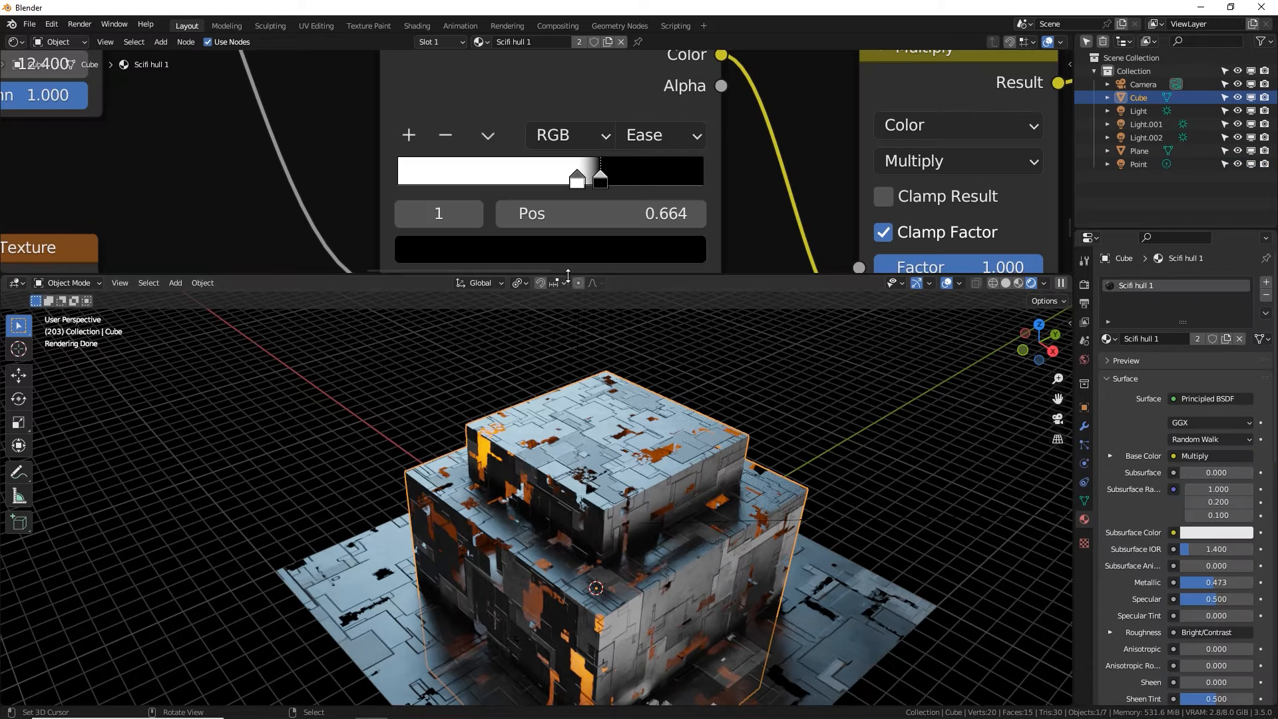
{"action": "left_click_drag", "start_coordinate": [568, 275], "coordinate": [536, 438]}
{"action": "scroll", "coordinate": [526, 339], "scroll_direction": "down", "scroll_amount": 4}
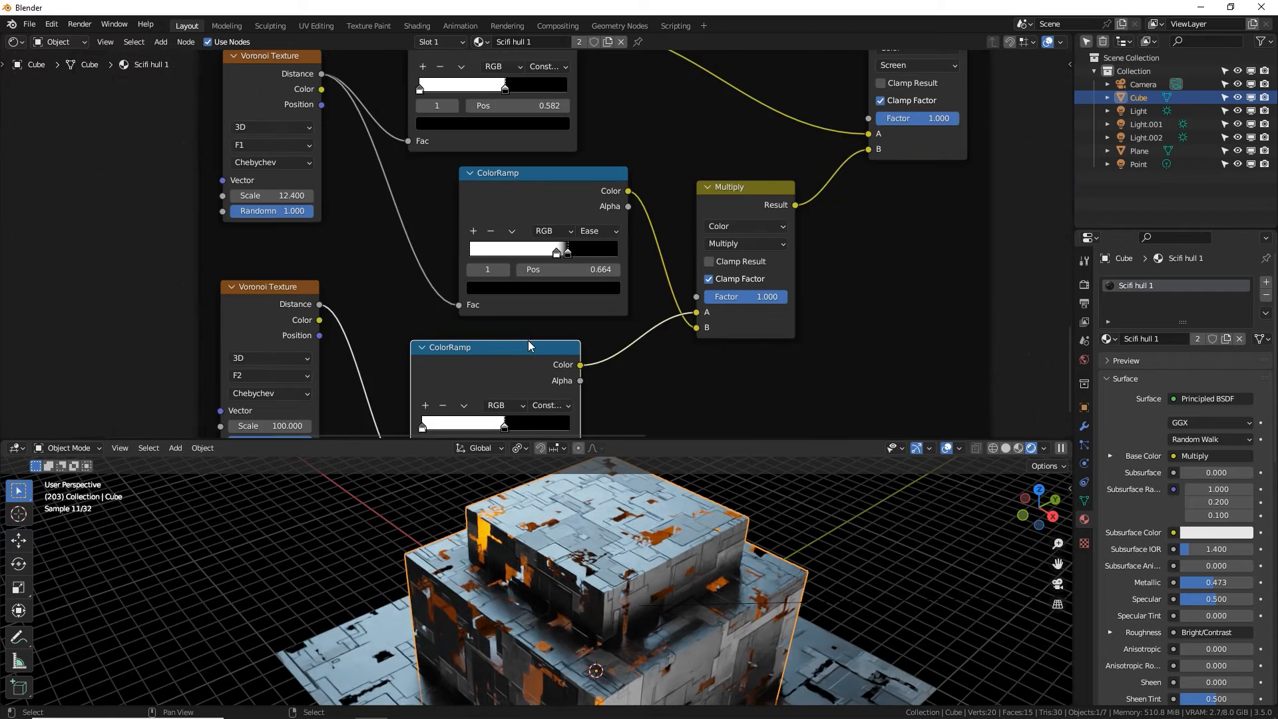
{"action": "scroll", "coordinate": [529, 341], "scroll_direction": "down", "scroll_amount": 6}
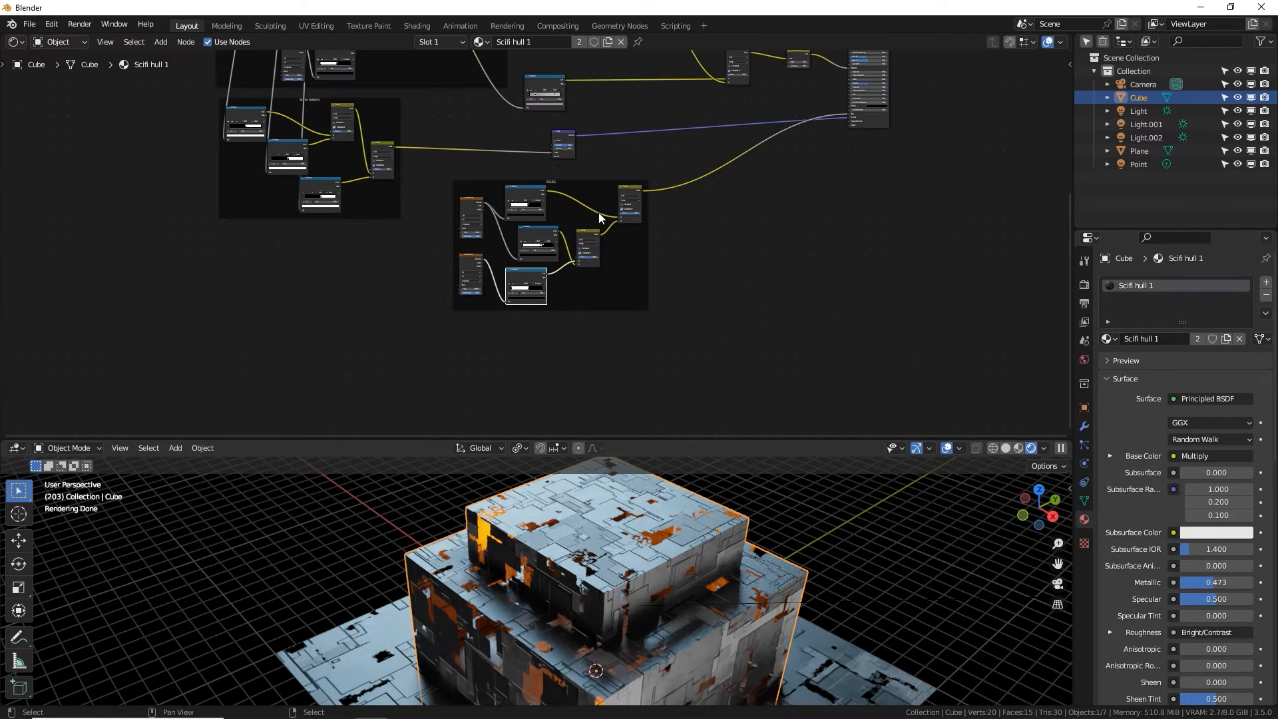
{"action": "middle_click_drag", "start_coordinate": [616, 164], "coordinate": [584, 240]}
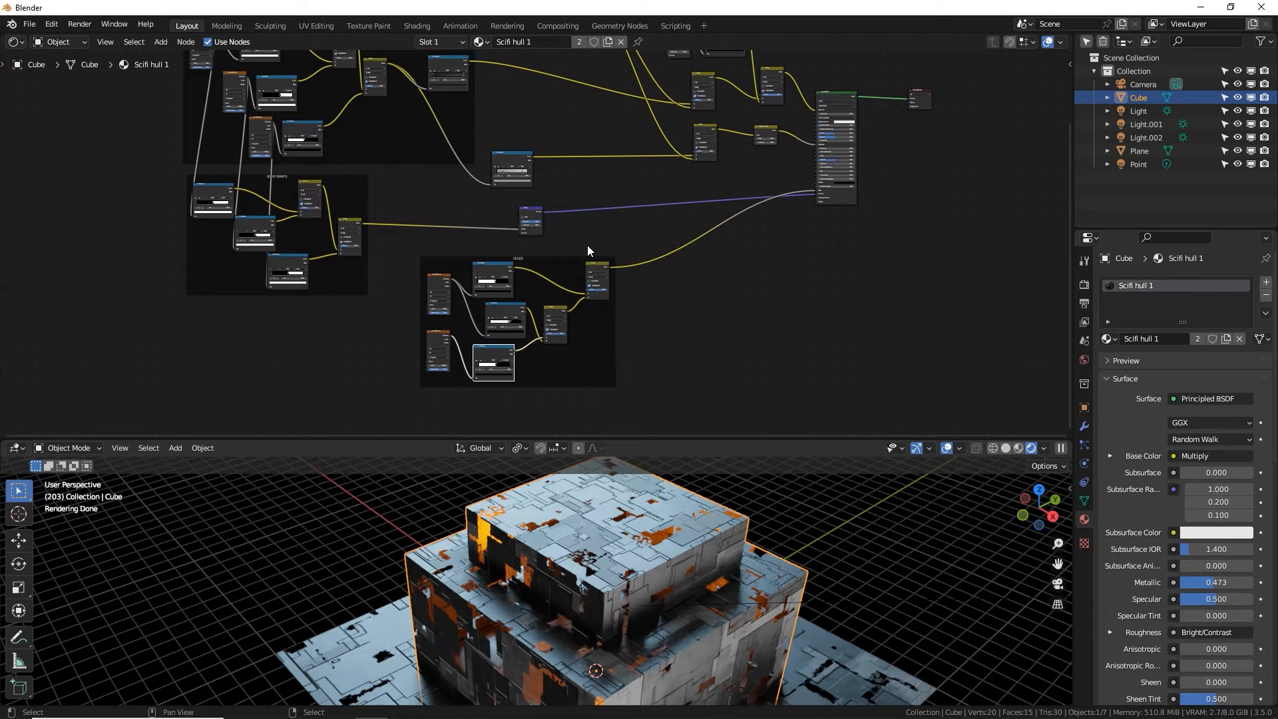
{"action": "middle_click_drag", "start_coordinate": [507, 200], "coordinate": [536, 282]}
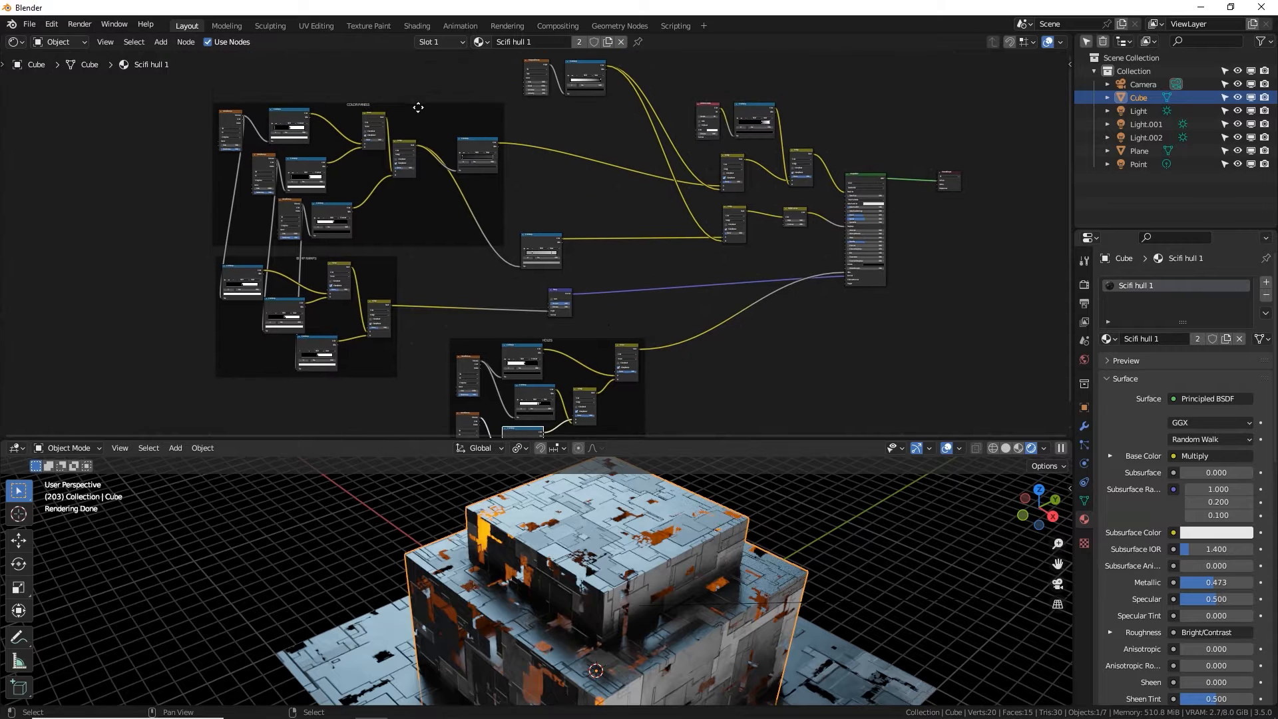
Space out the node tree by moving the upper color frame upward and the bump ramps frame to the right.
{"action": "left_click_drag", "start_coordinate": [419, 108], "coordinate": [383, 54]}
{"action": "middle_click_drag", "start_coordinate": [403, 299], "coordinate": [485, 206]}
{"action": "scroll", "coordinate": [485, 210], "scroll_direction": "up", "scroll_amount": 3}
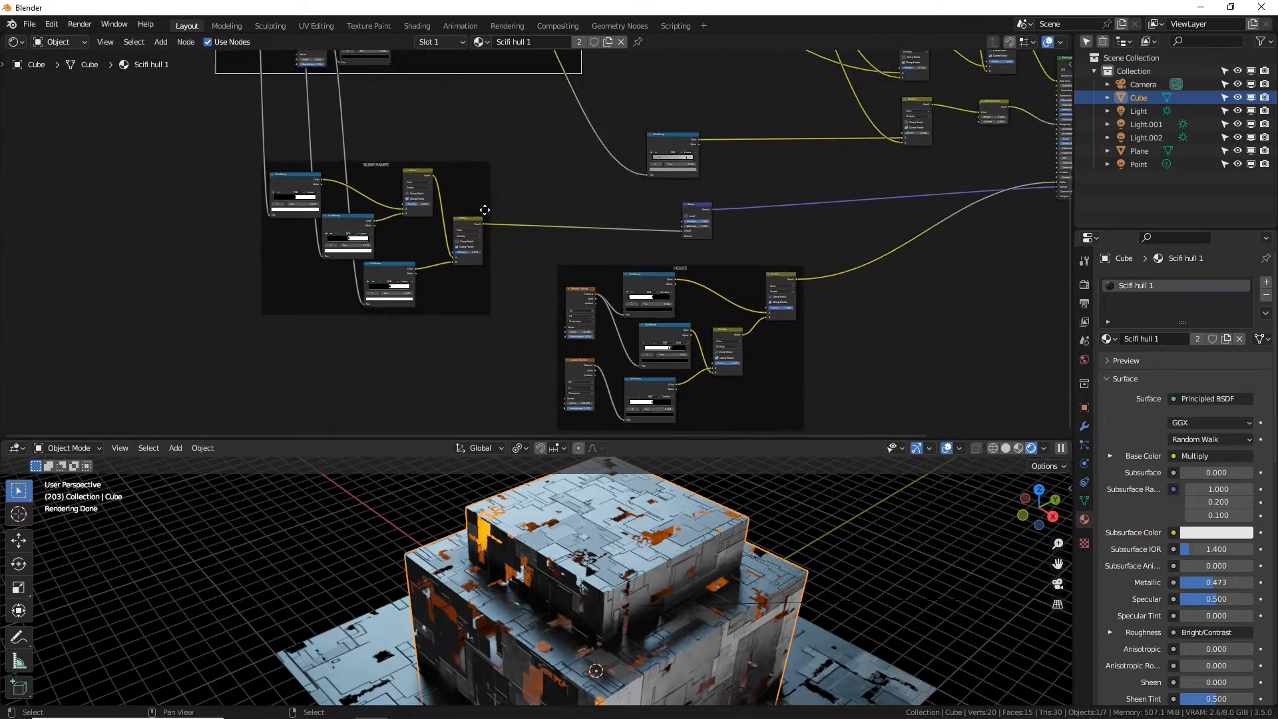
{"action": "scroll", "coordinate": [466, 194], "scroll_direction": "up", "scroll_amount": 3}
{"action": "left_click_drag", "start_coordinate": [405, 142], "coordinate": [471, 142]}
{"action": "scroll", "coordinate": [549, 226], "scroll_direction": "down", "scroll_amount": 4}
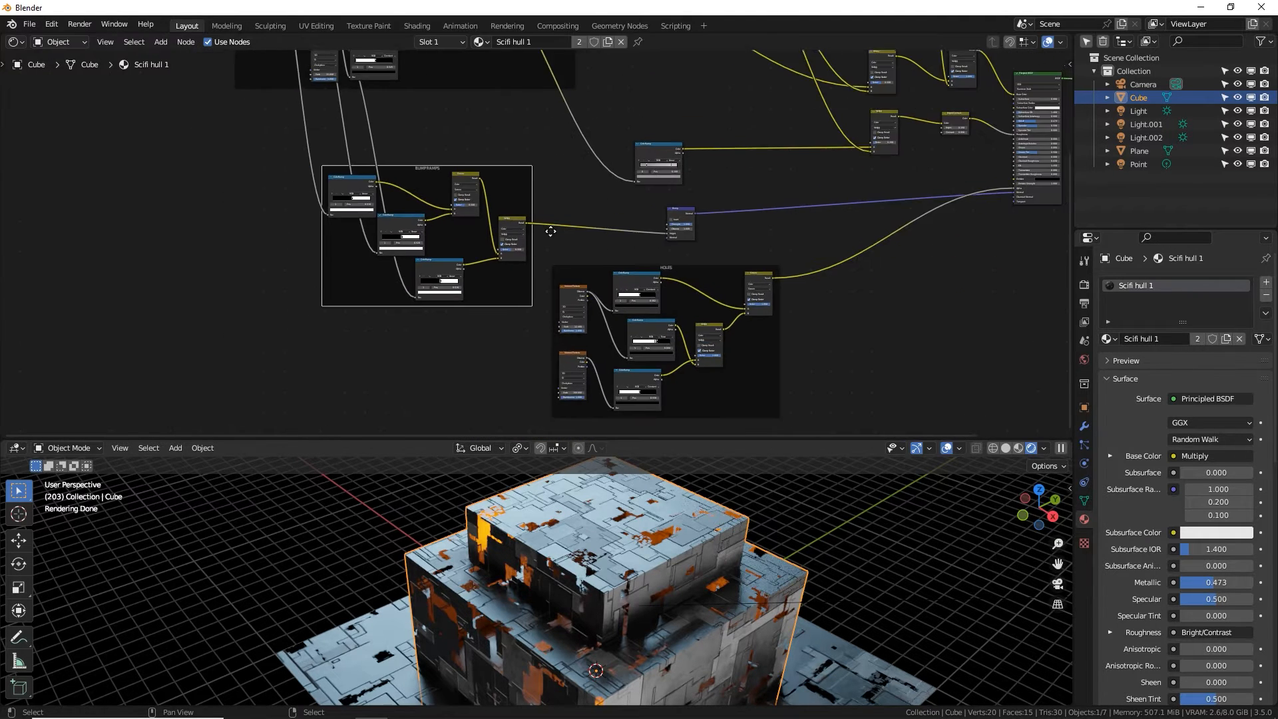
{"action": "middle_click_drag", "start_coordinate": [551, 231], "coordinate": [422, 377]}
{"action": "middle_click_drag", "start_coordinate": [720, 383], "coordinate": [703, 376]}
{"action": "scroll", "coordinate": [434, 297], "scroll_direction": "up", "scroll_amount": 3}
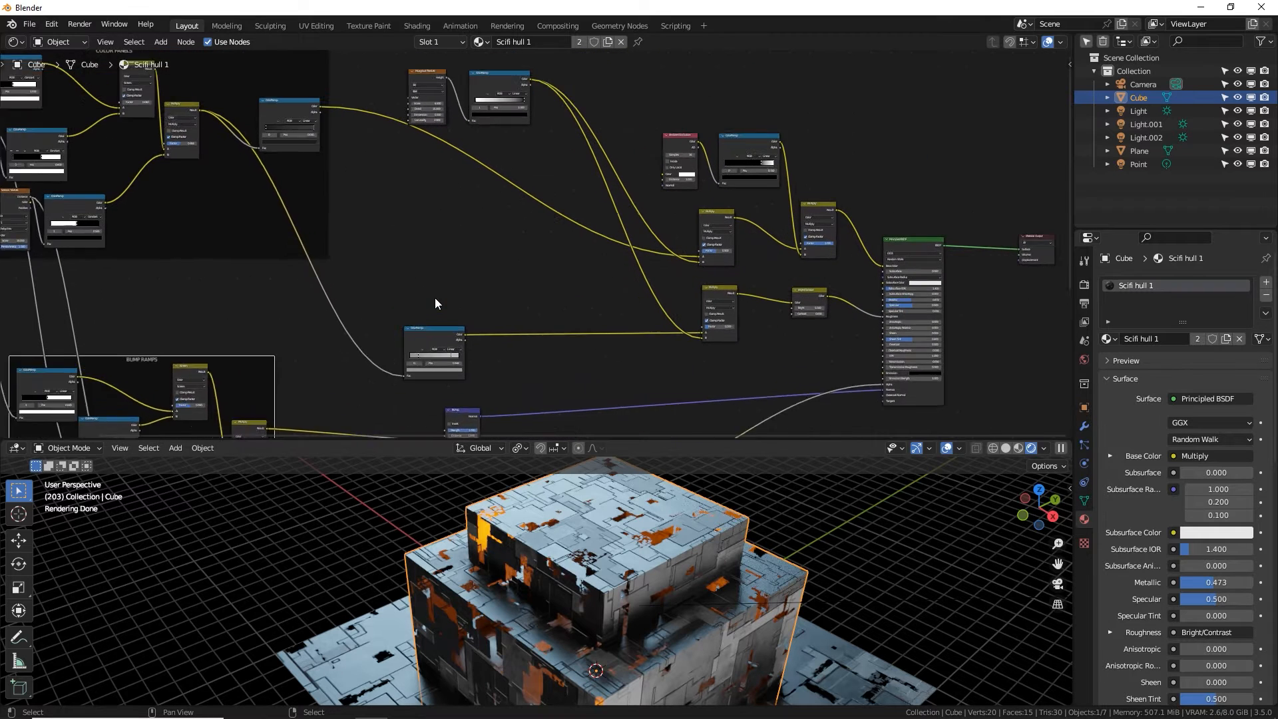
{"action": "scroll", "coordinate": [434, 298], "scroll_direction": "up", "scroll_amount": 1}
{"action": "middle_click_drag", "start_coordinate": [442, 287], "coordinate": [442, 271]}
{"action": "mouse_move", "coordinate": [293, 235]}
{"action": "left_mouse_down"}
{"action": "mouse_move", "coordinate": [362, 294]}
{"action": "mouse_move", "coordinate": [301, 241]}
{"action": "left_mouse_up"}
Duplicate the F1 Chebychev Voronoi Texture with Scale 15.000 in the color frame and place the copy below the existing nodes.
{"action": "middle_click_drag", "start_coordinate": [471, 277], "coordinate": [759, 333]}
{"action": "scroll", "coordinate": [400, 263], "scroll_direction": "up", "scroll_amount": 3}
{"action": "middle_click_drag", "start_coordinate": [401, 266], "coordinate": [538, 265]}
{"action": "left_click", "coordinate": [538, 265]}
{"action": "scroll", "coordinate": [534, 269], "scroll_direction": "up", "scroll_amount": 8}
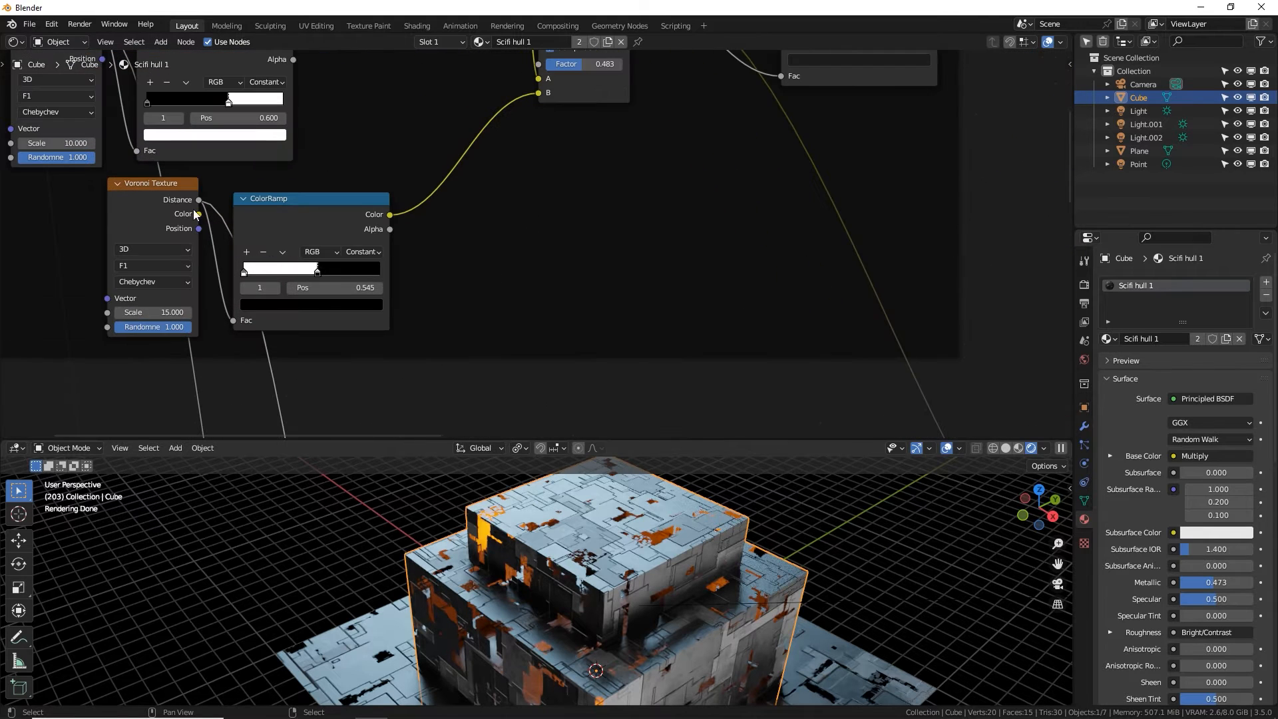
{"action": "middle_click_drag", "start_coordinate": [214, 219], "coordinate": [321, 204]}
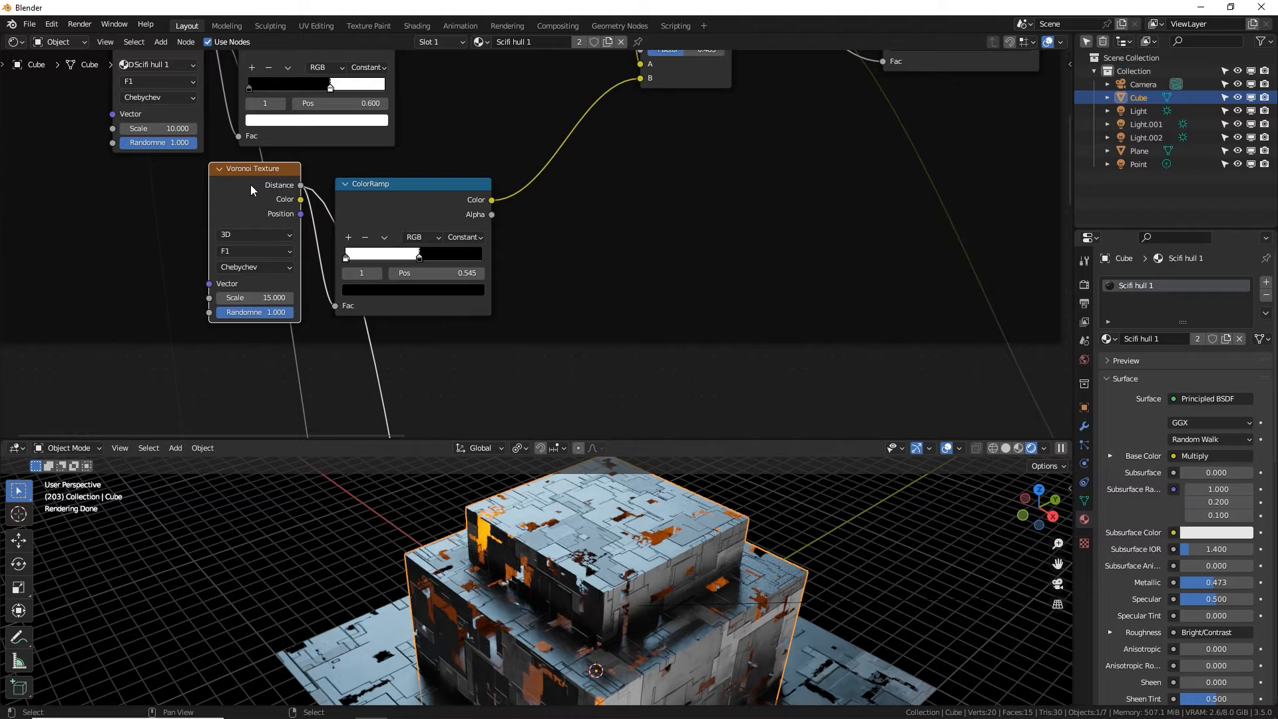
{"action": "key", "text": "shift+d"}
{"action": "left_click_drag", "start_coordinate": [588, 243], "coordinate": [468, 238]}
{"action": "left_click", "coordinate": [468, 239]}
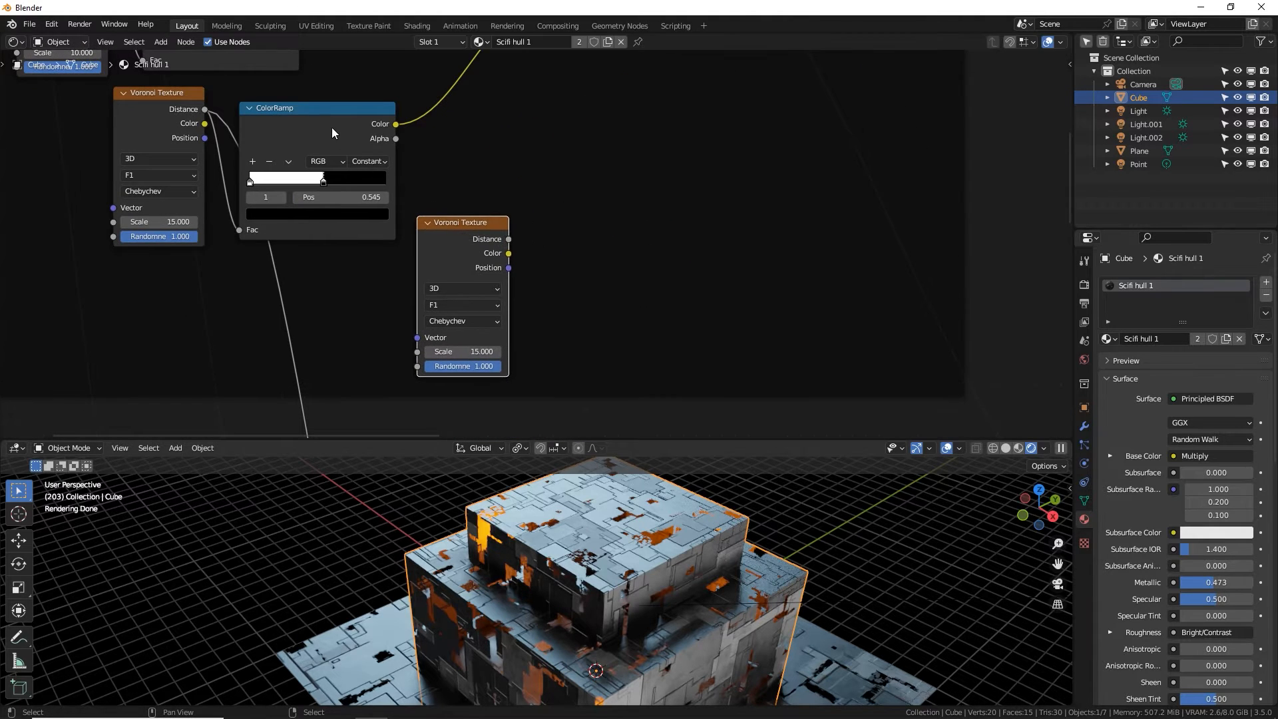
Duplicate the neighbouring Constant ColorRamp beside the new Voronoi Texture and connect the texture's Distance to its Fac.
{"action": "left_click", "coordinate": [357, 134]}
{"action": "key", "text": "shift+d"}
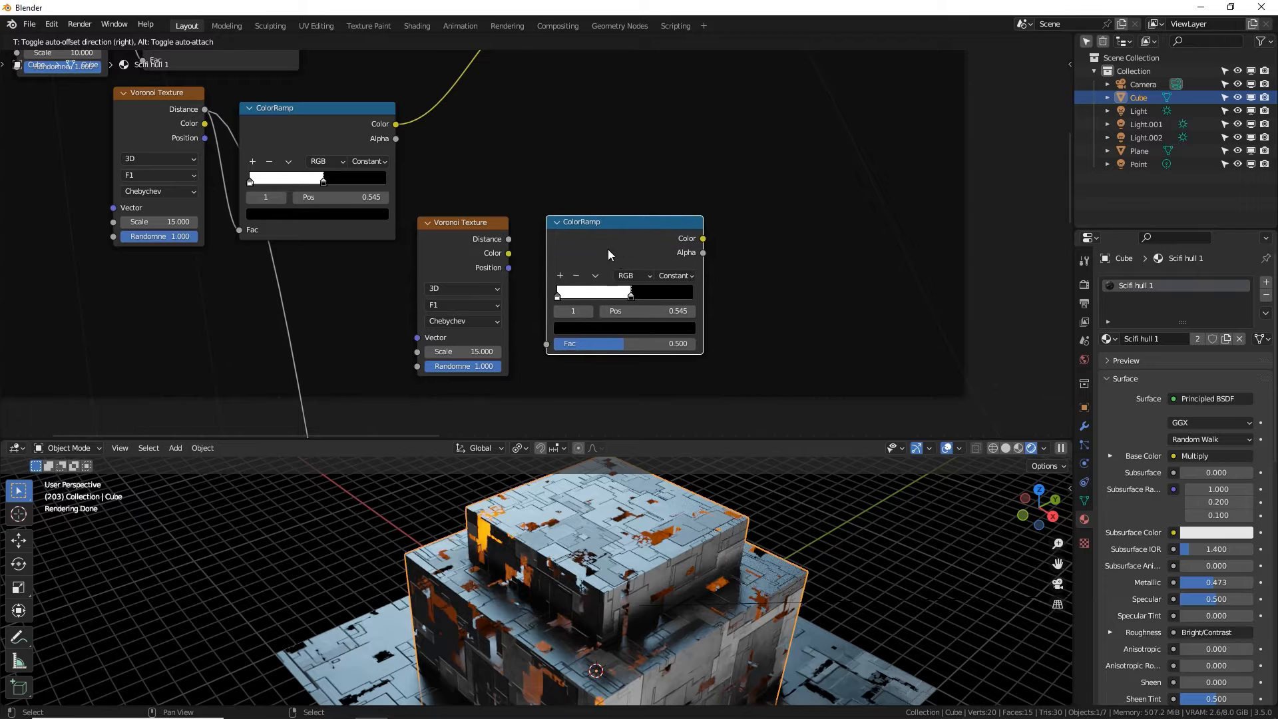
{"action": "left_click", "coordinate": [622, 262]}
{"action": "left_click_drag", "start_coordinate": [509, 238], "coordinate": [587, 231]}
{"action": "left_click_drag", "start_coordinate": [555, 346], "coordinate": [554, 345]}
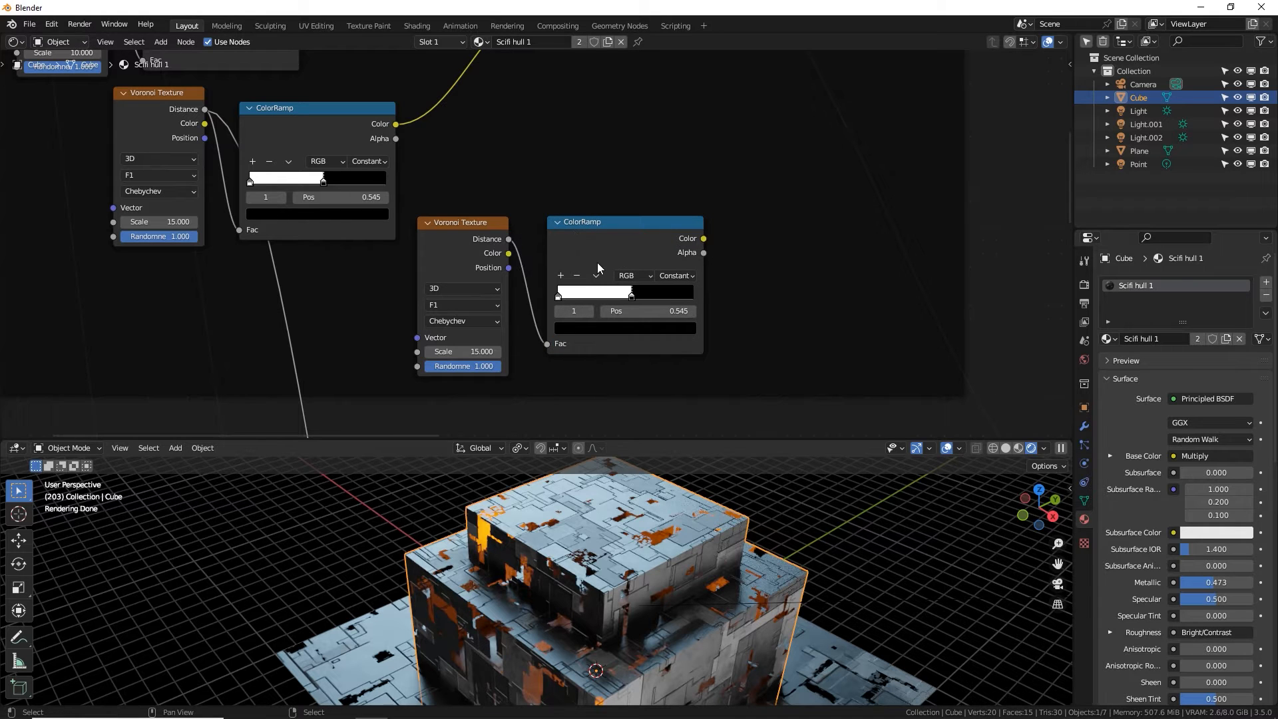
Preview the new ColorRamp on the cube and set the new Voronoi Texture's distance metric to Euclidean.
{"action": "left_click", "coordinate": [608, 242], "text": "ctrl+shift"}
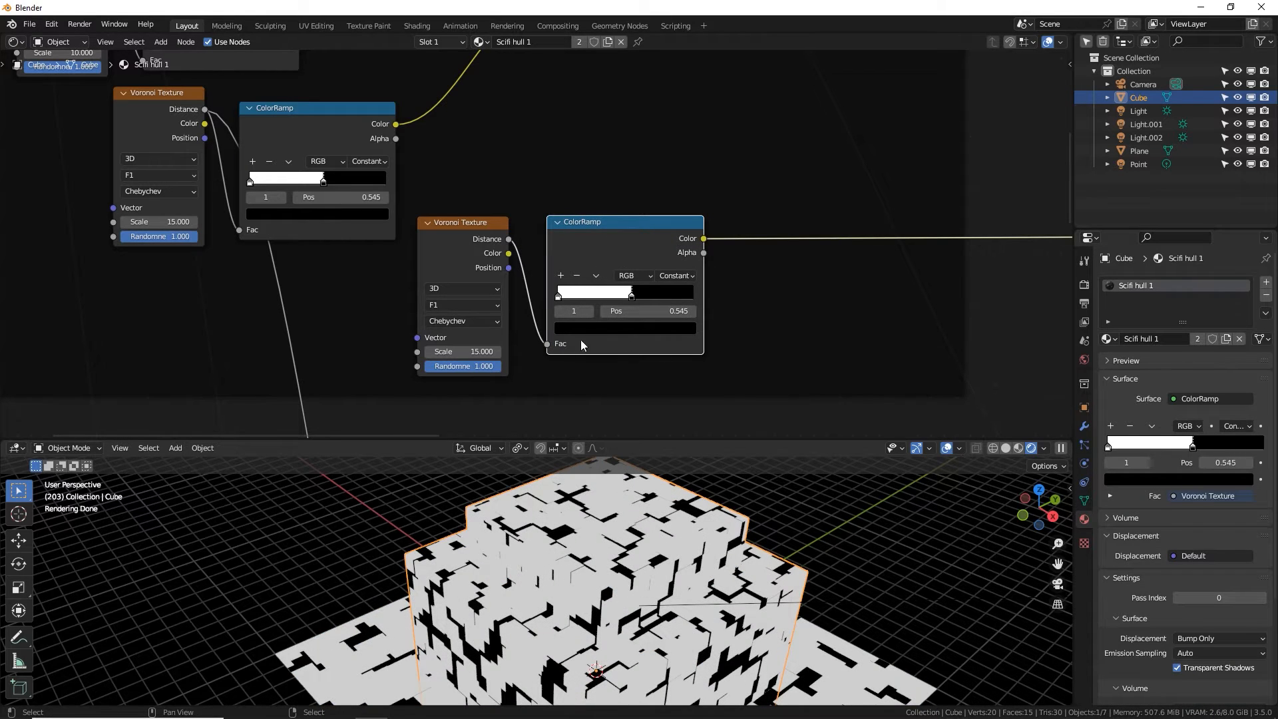
{"action": "left_click", "coordinate": [470, 325]}
{"action": "left_click", "coordinate": [468, 337]}
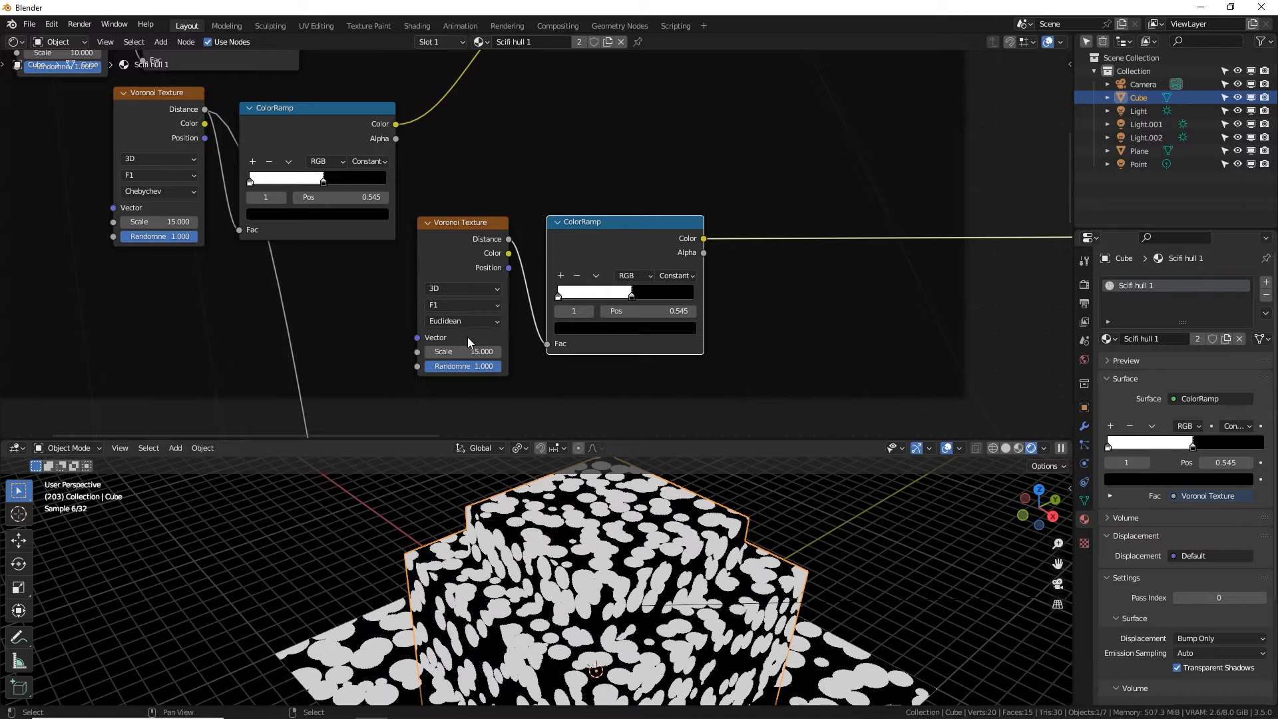
Shrink the dots by setting the new ColorRamp's black stop to 0.086 and the Voronoi Texture's Randomness to 0.408.
{"action": "left_click_drag", "start_coordinate": [632, 297], "coordinate": [590, 300]}
{"action": "mouse_move", "coordinate": [604, 571]}
{"action": "middle_mouse_down"}
{"action": "mouse_move", "coordinate": [615, 564]}
{"action": "mouse_move", "coordinate": [595, 586]}
{"action": "middle_mouse_up"}
{"action": "scroll", "coordinate": [594, 581], "scroll_direction": "up", "scroll_amount": 2}
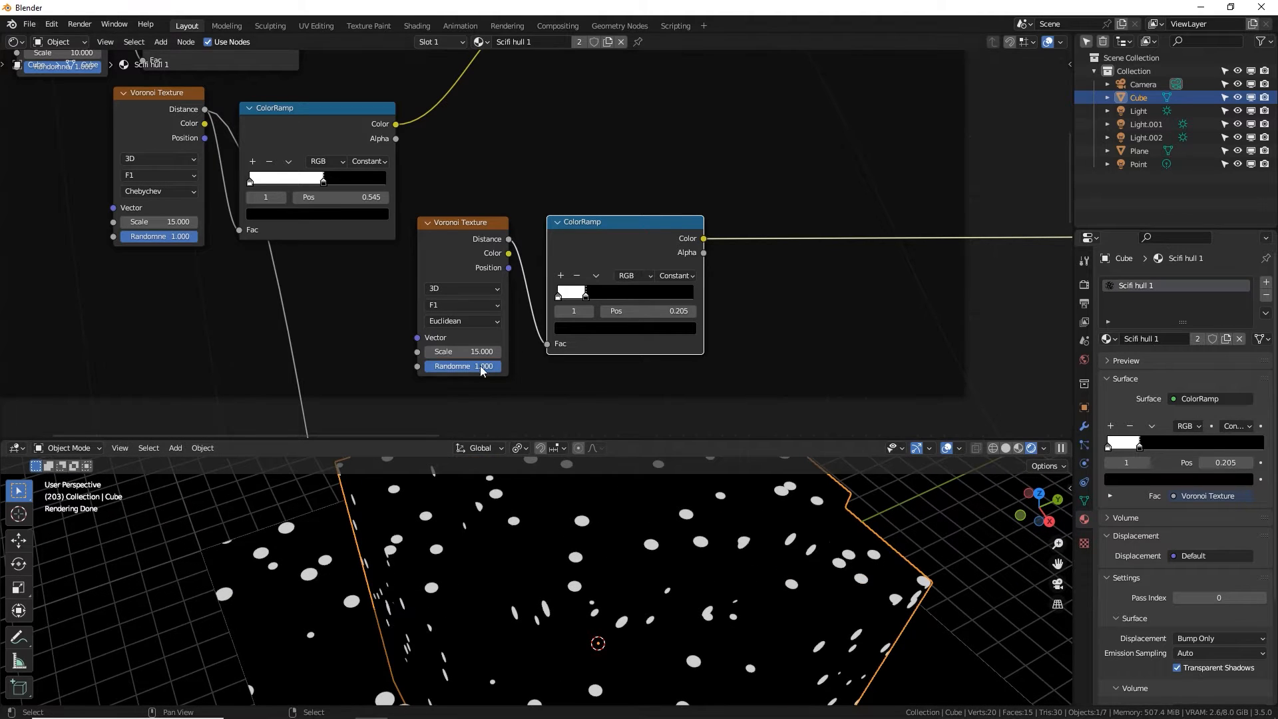
{"action": "left_click_drag", "start_coordinate": [498, 366], "coordinate": [456, 366]}
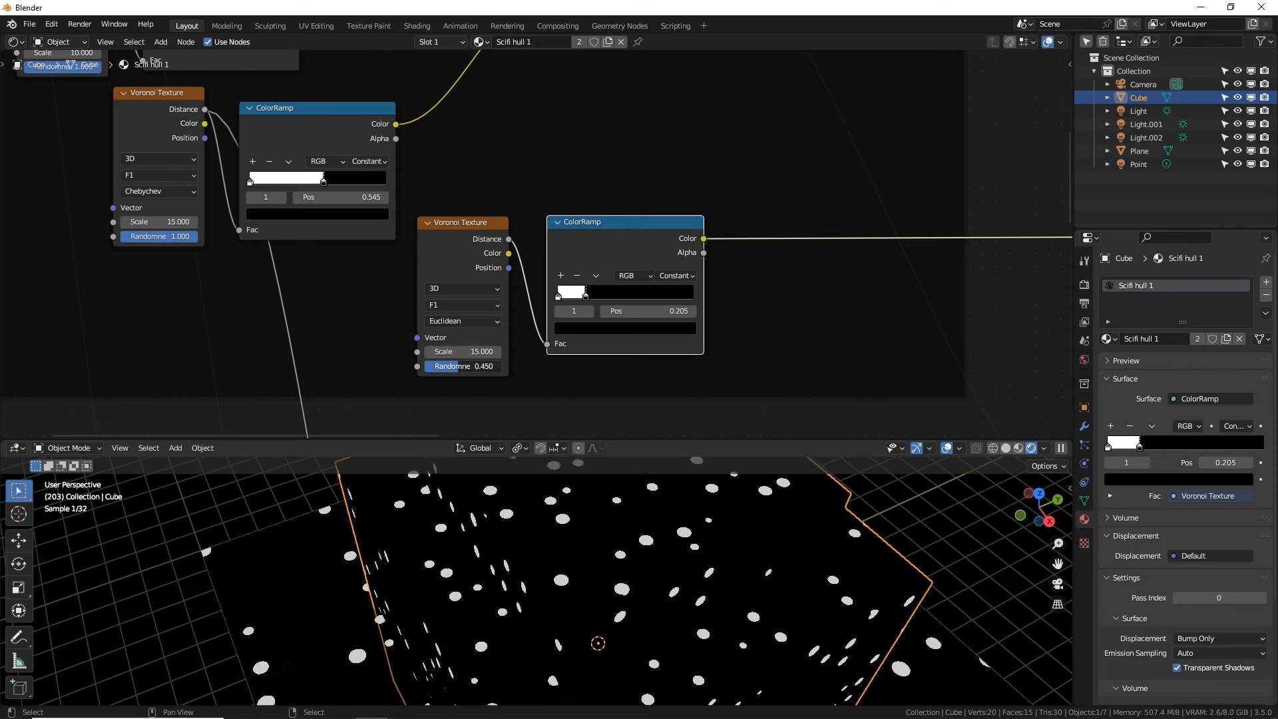
{"action": "left_click_drag", "start_coordinate": [581, 296], "coordinate": [576, 297]}
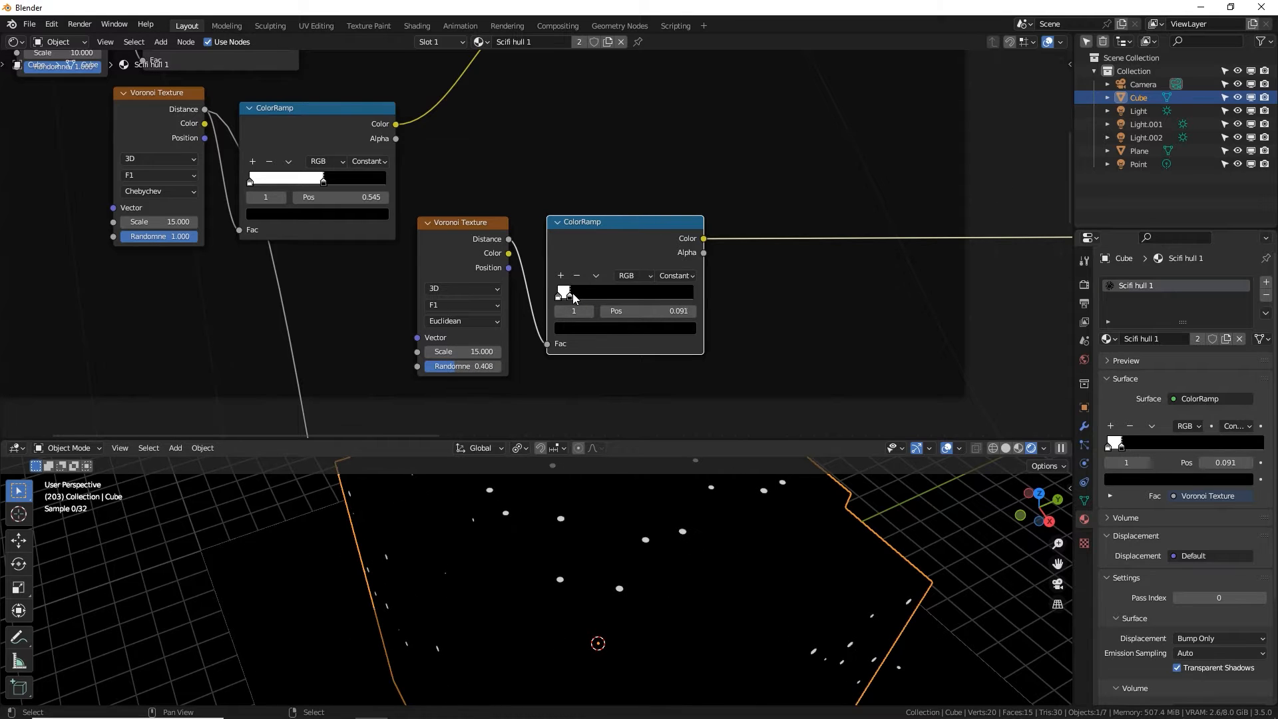
Try a Scale of 2 on the new Voronoi Texture, and settle on 5.
{"action": "left_click_drag", "start_coordinate": [490, 347], "coordinate": [466, 347]}
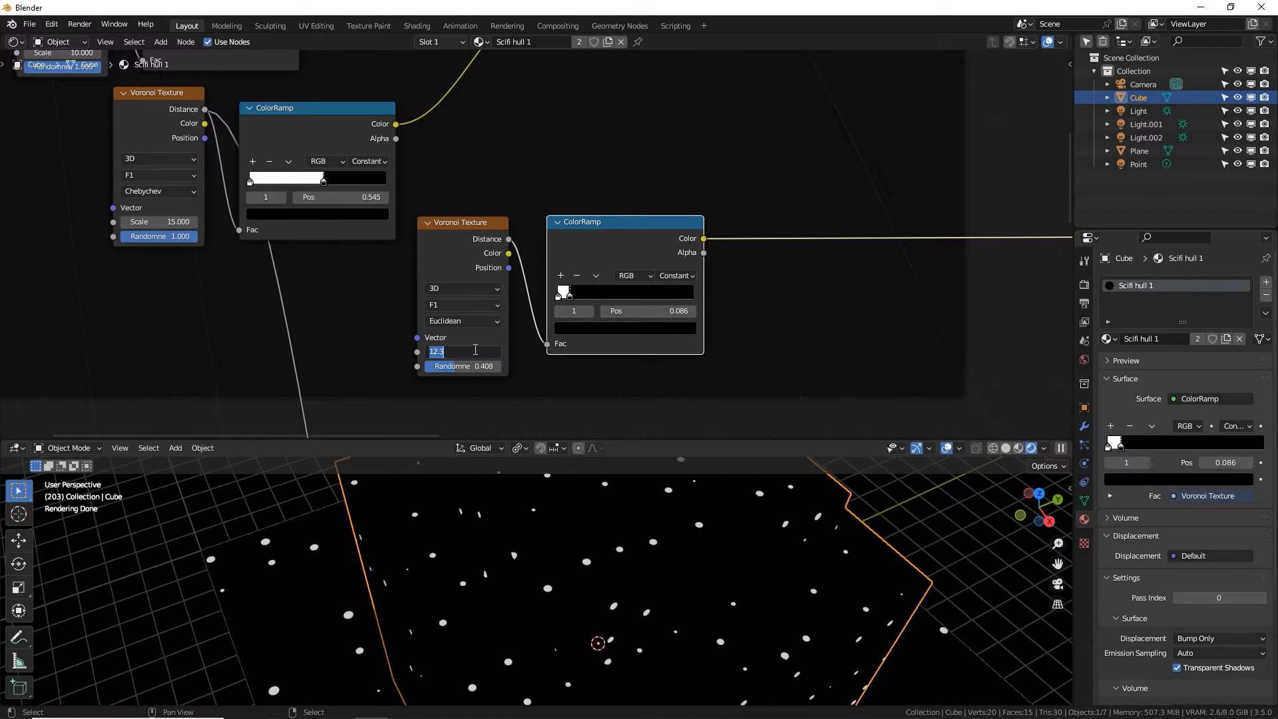
{"action": "type", "text": "2"}
{"action": "key", "text": "Return"}
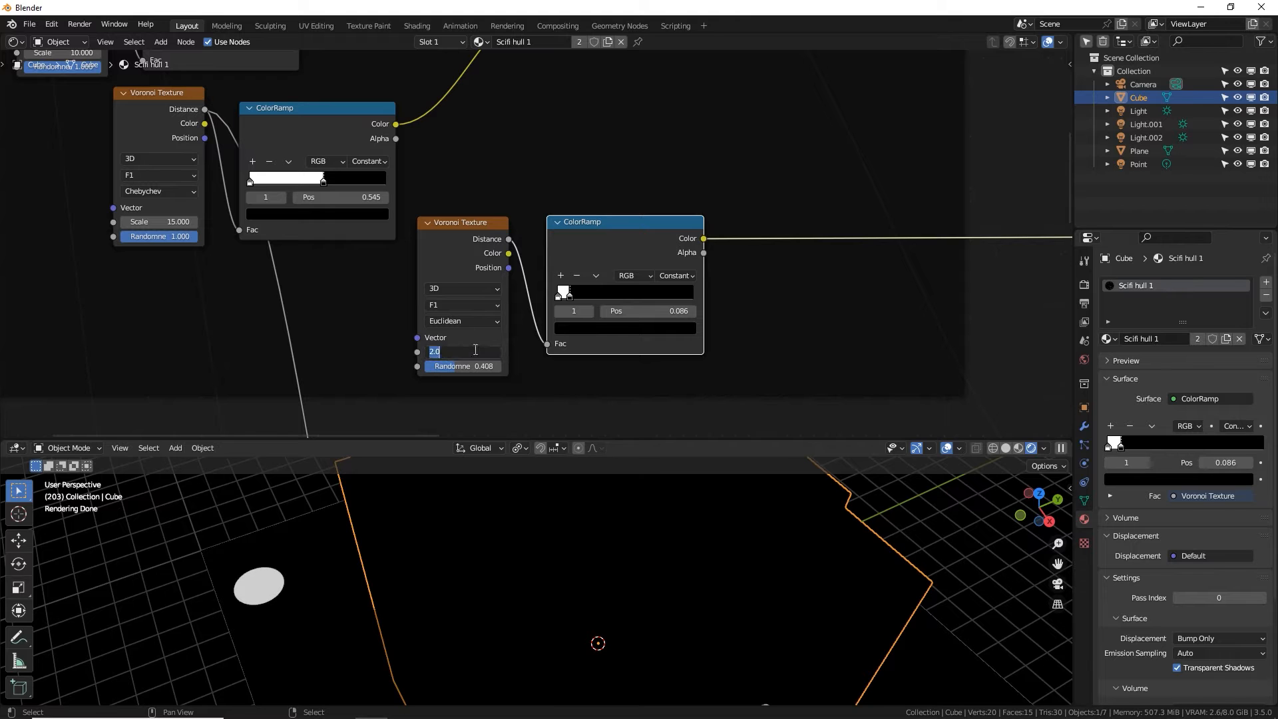
{"action": "type", "text": "5"}
{"action": "key", "text": "Return"}
Resize the dots by moving the new ColorRamp's black stop to 0.109, checking them from several sides of the cube.
{"action": "middle_click_drag", "start_coordinate": [646, 583], "coordinate": [466, 506]}
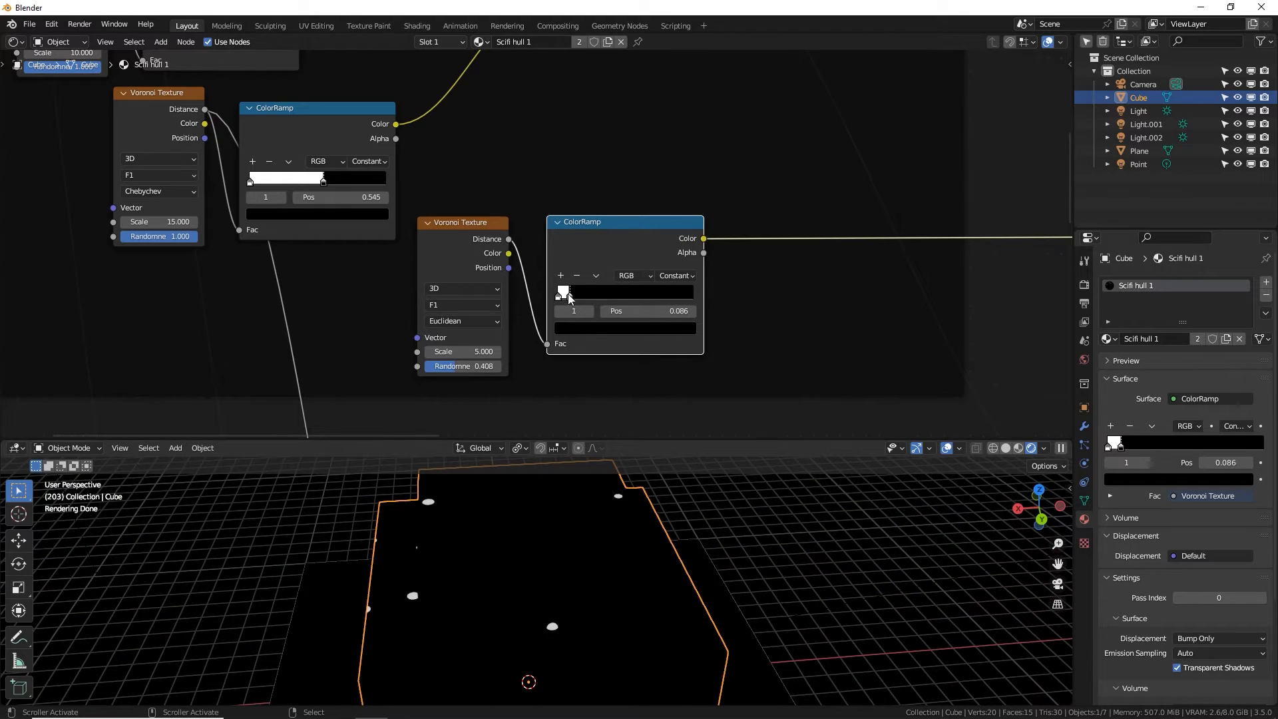
{"action": "left_click_drag", "start_coordinate": [566, 293], "coordinate": [585, 293]}
{"action": "middle_click_drag", "start_coordinate": [599, 506], "coordinate": [636, 430]}
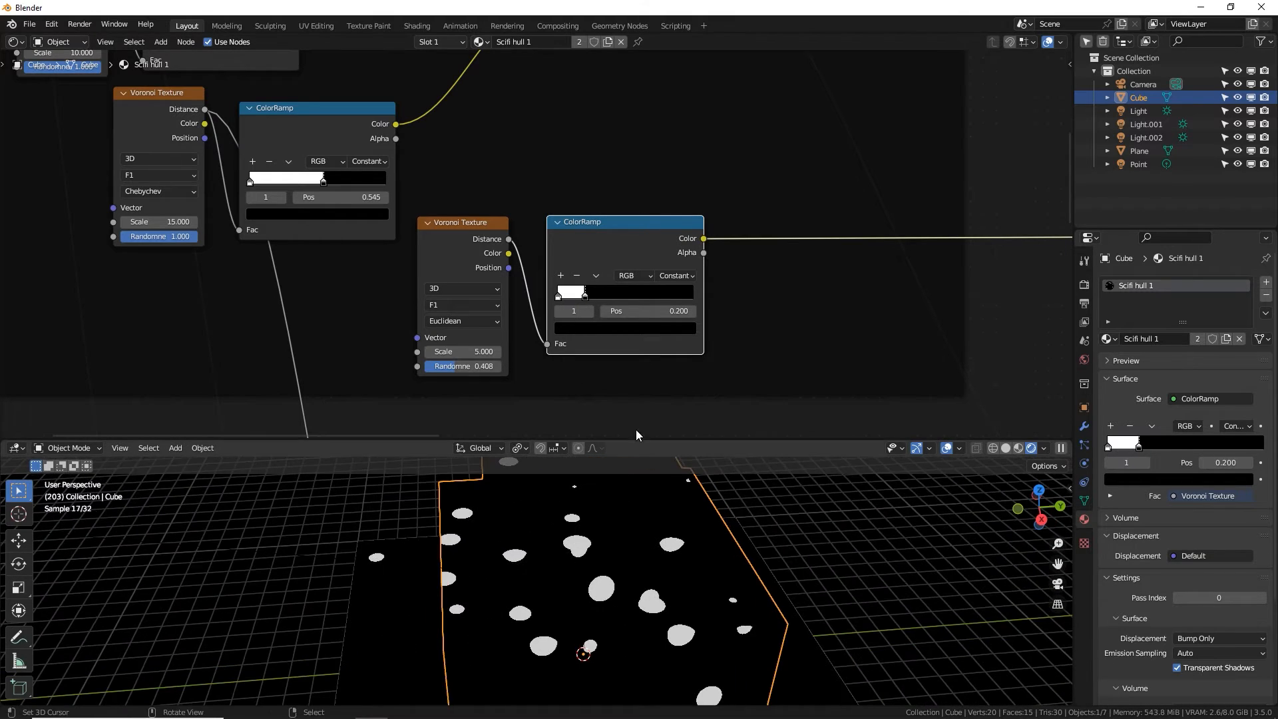
{"action": "left_click_drag", "start_coordinate": [595, 298], "coordinate": [581, 297]}
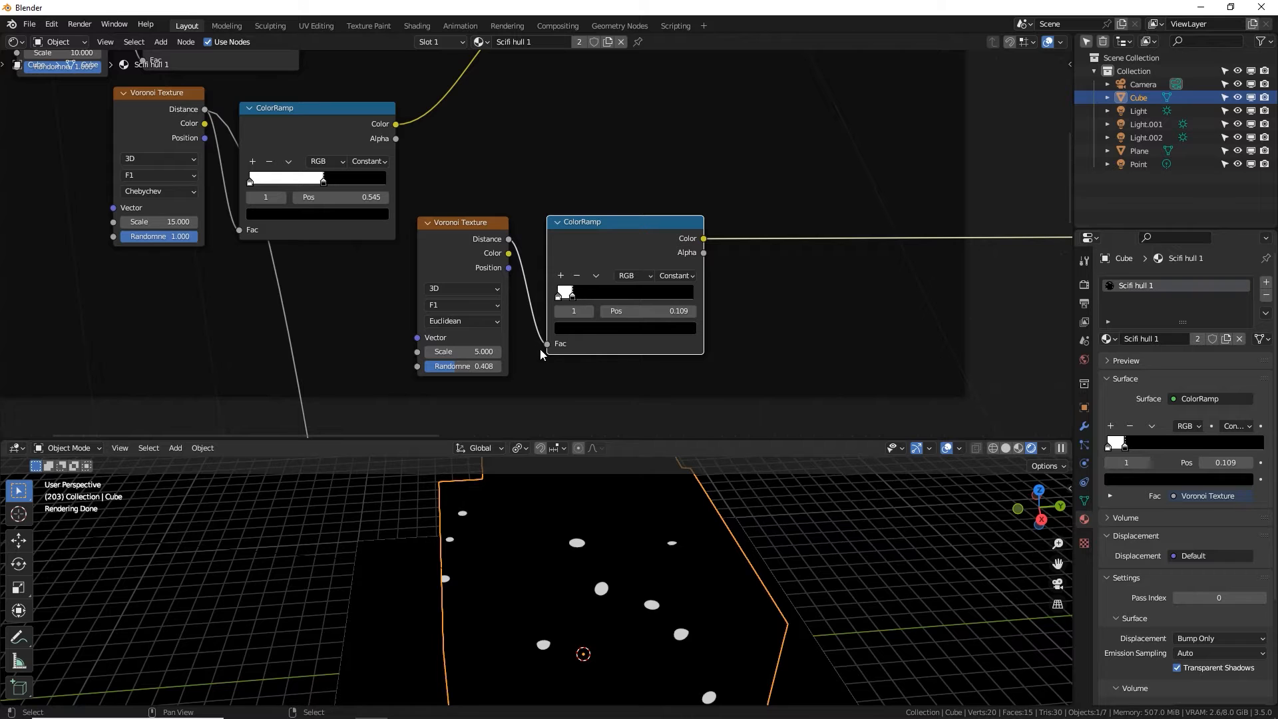
Enlarge the 3D viewport area and switch the new Voronoi Texture to 4D with W at 2.600.
{"action": "left_click_drag", "start_coordinate": [601, 441], "coordinate": [522, 337]}
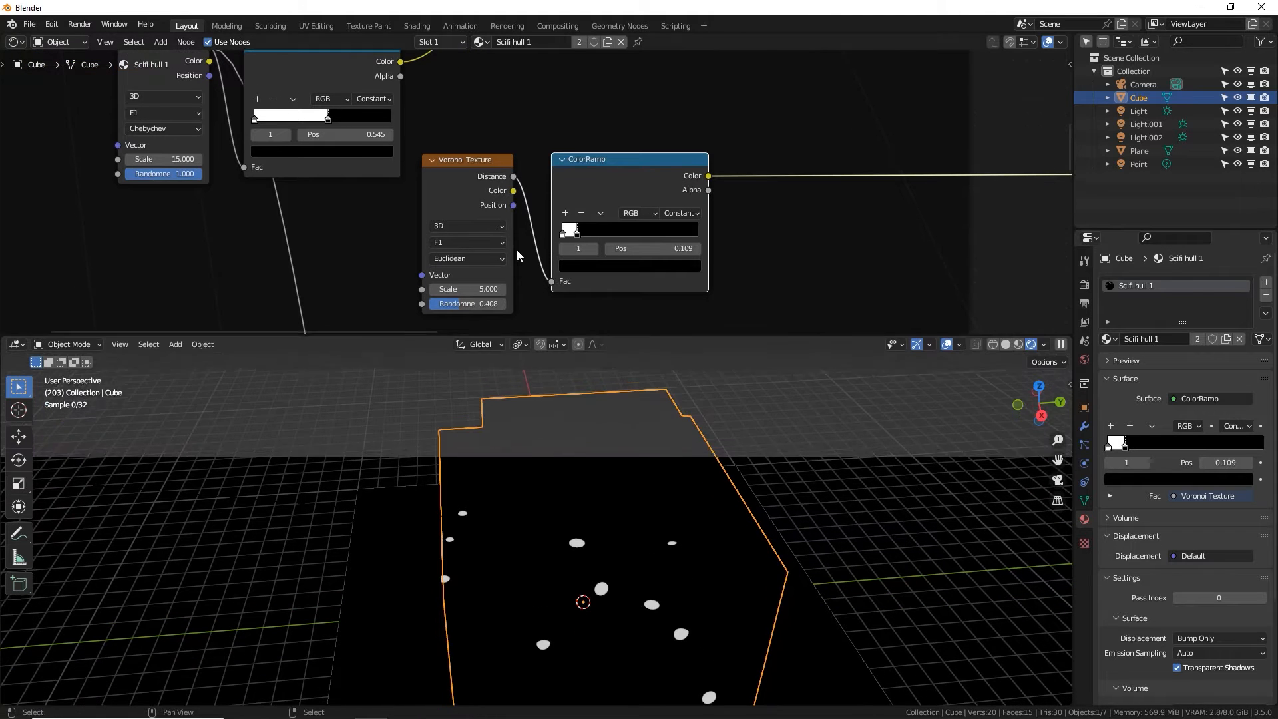
{"action": "scroll", "coordinate": [483, 246], "scroll_direction": "up", "scroll_amount": 2}
{"action": "left_click", "coordinate": [476, 239]}
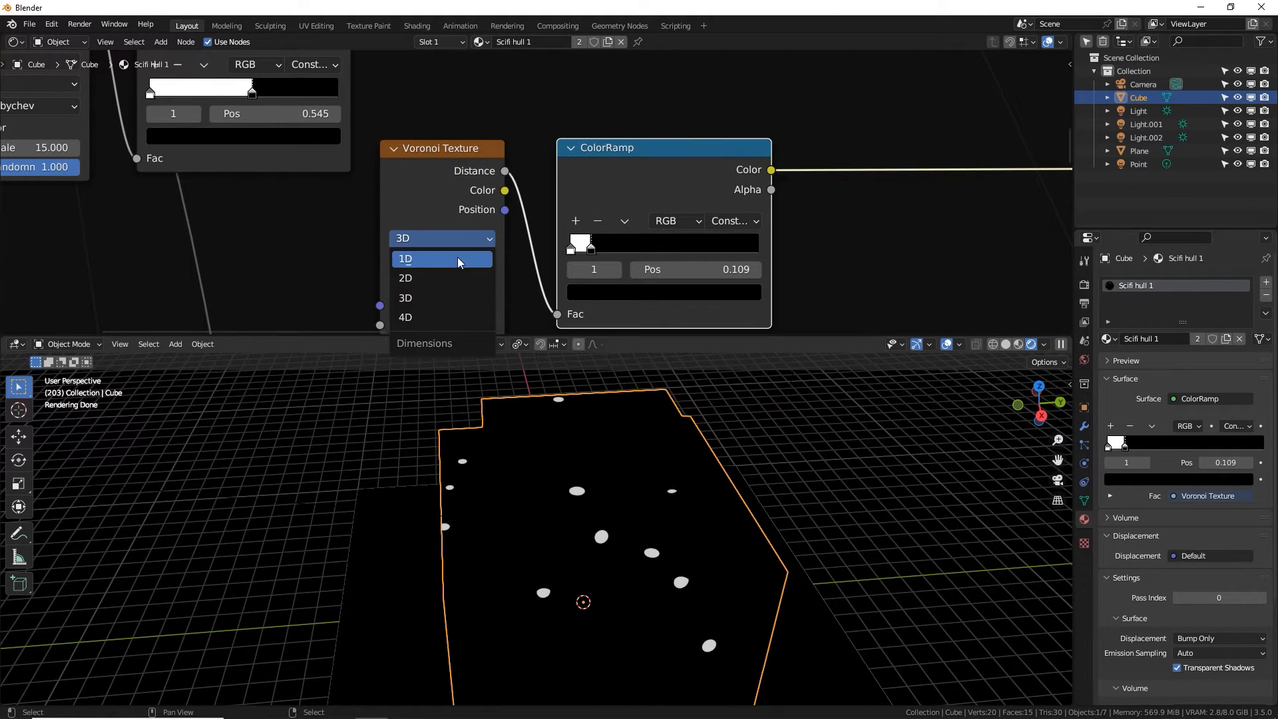
{"action": "left_click", "coordinate": [424, 318]}
{"action": "middle_click_drag", "start_coordinate": [486, 306], "coordinate": [470, 159]}
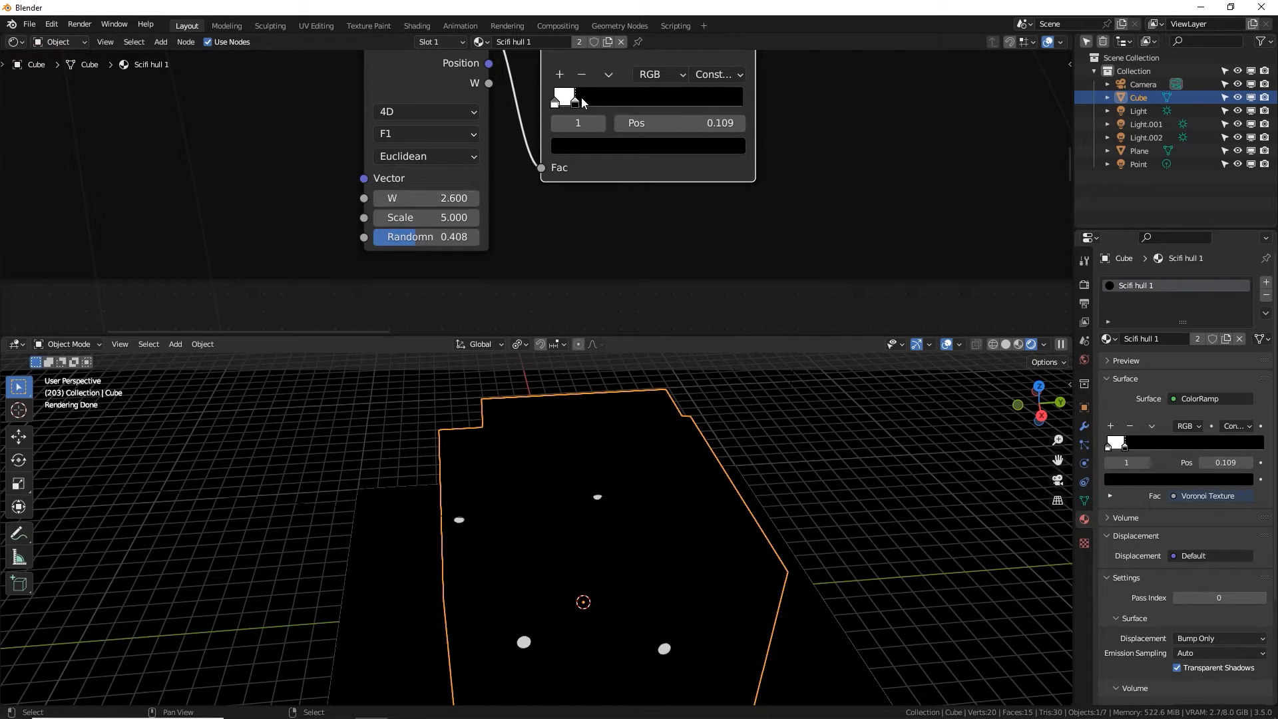
Move the new ColorRamp's black stop to 0.209 and set the 4D Voronoi Texture's W to 3.200.
{"action": "left_click_drag", "start_coordinate": [581, 99], "coordinate": [592, 101]}
{"action": "left_click_drag", "start_coordinate": [426, 198], "coordinate": [442, 198]}
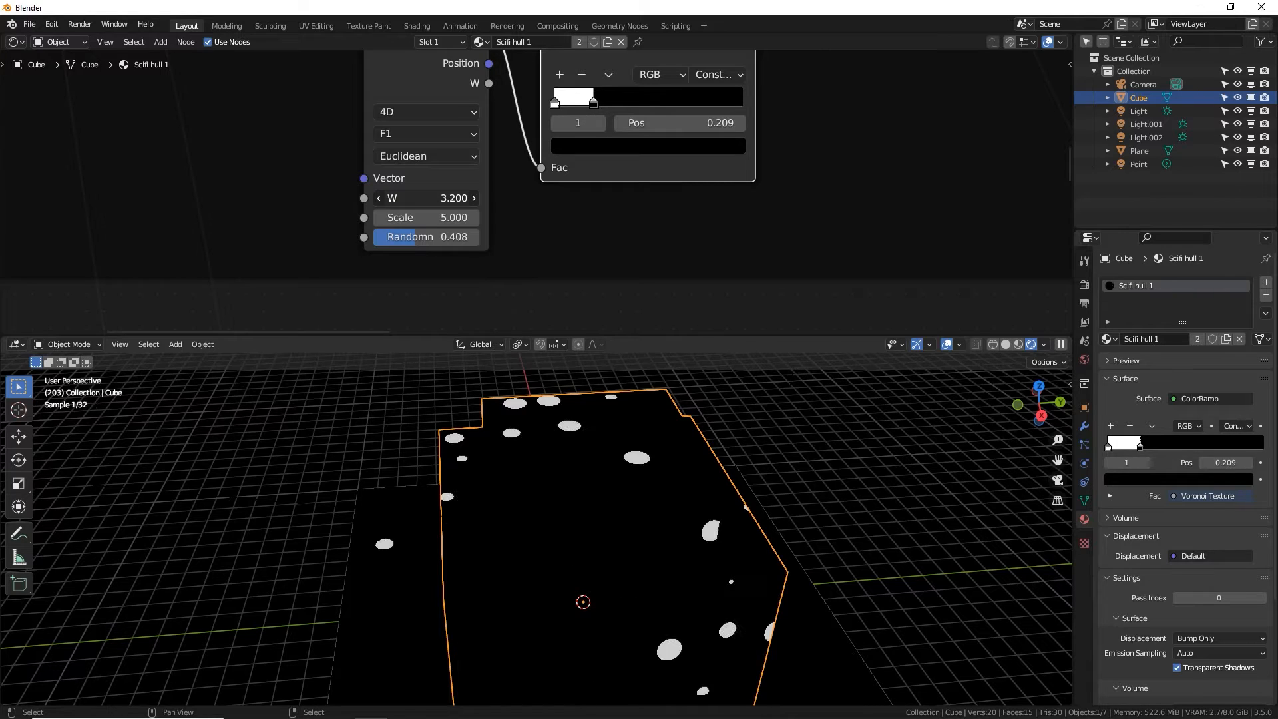
{"action": "middle_click_drag", "start_coordinate": [631, 554], "coordinate": [441, 541]}
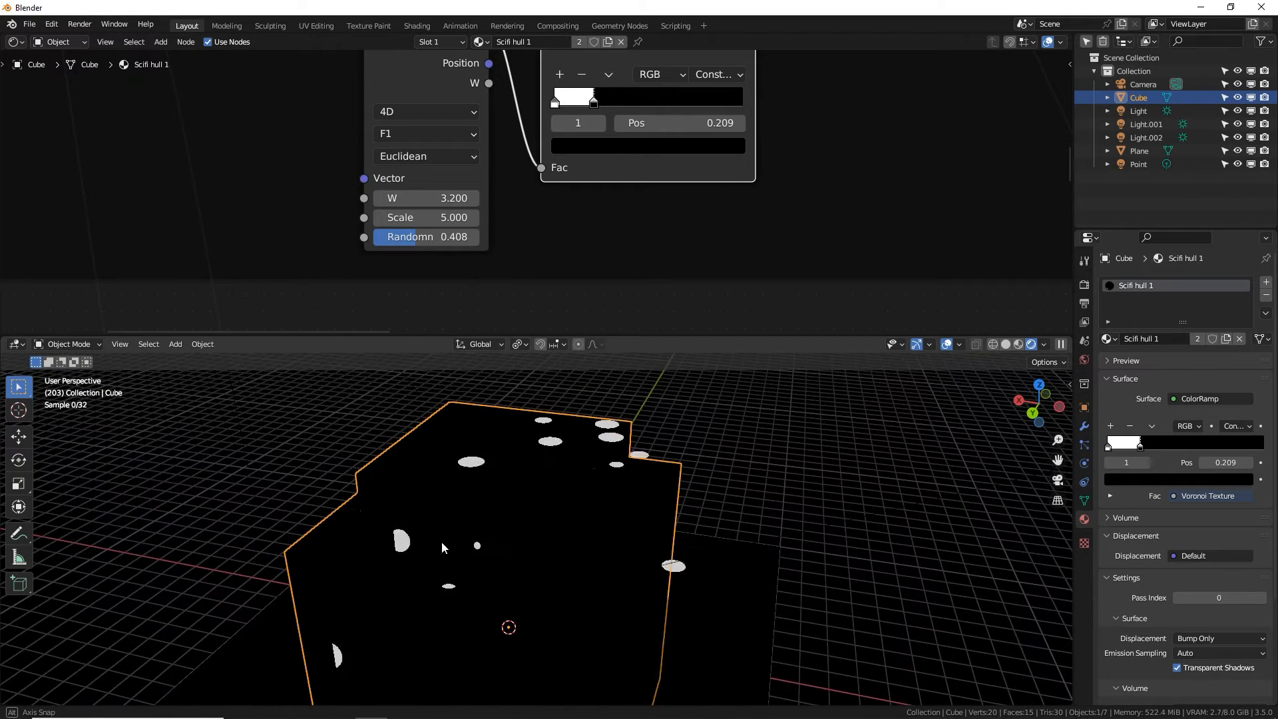
Reduce the new ColorRamp's black stop to 0.173 and set the 4D Voronoi Texture's Randomness to 0.692.
{"action": "left_click_drag", "start_coordinate": [583, 105], "coordinate": [577, 105]}
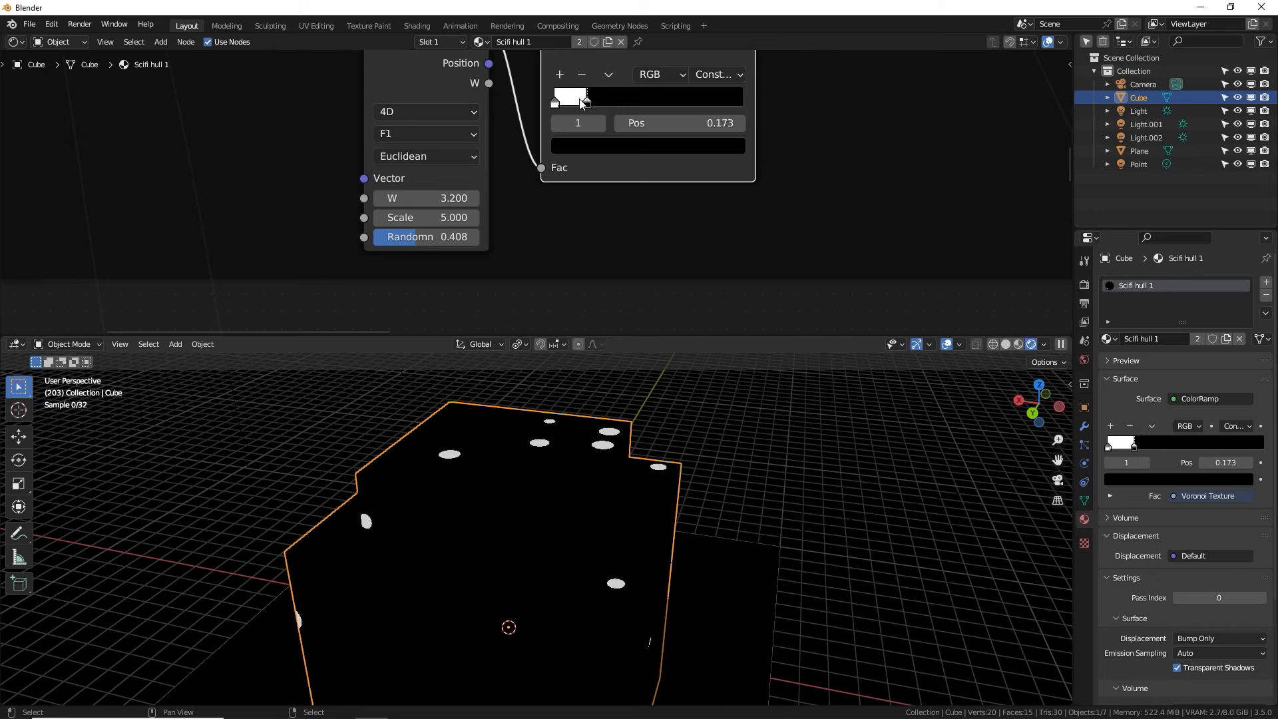
{"action": "left_click_drag", "start_coordinate": [465, 236], "coordinate": [473, 236]}
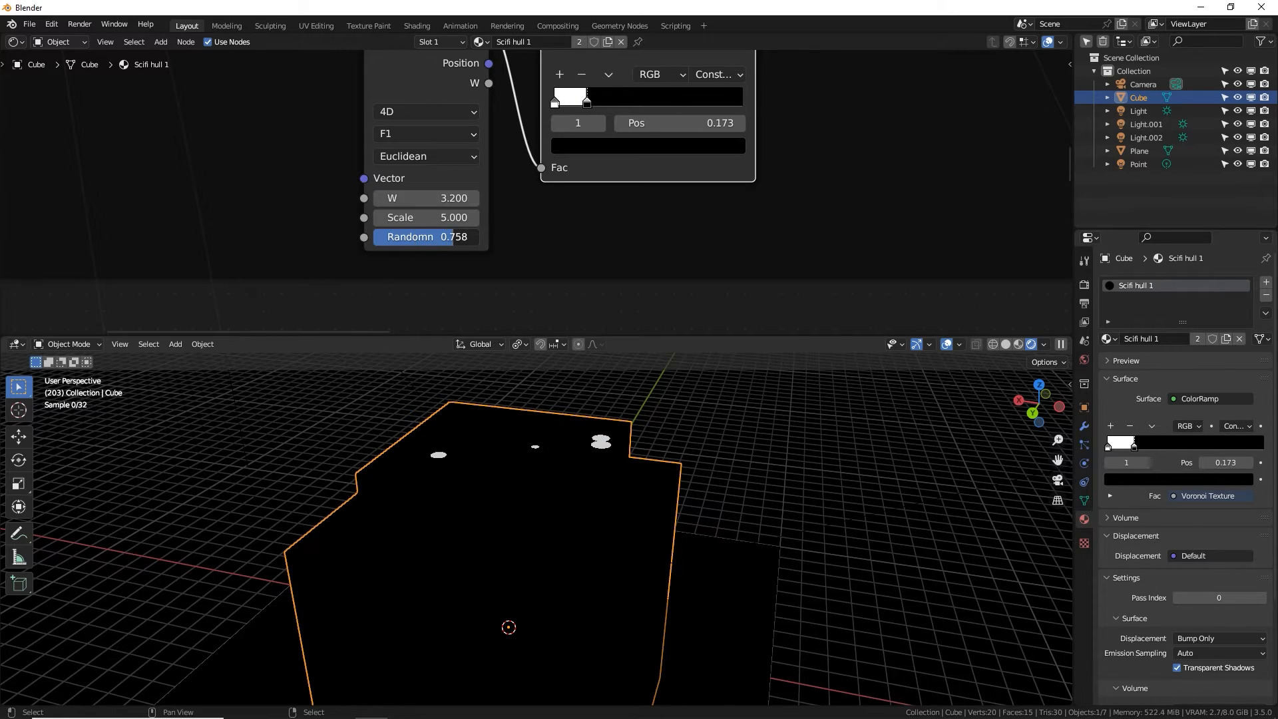
{"action": "middle_click_drag", "start_coordinate": [492, 506], "coordinate": [732, 520]}
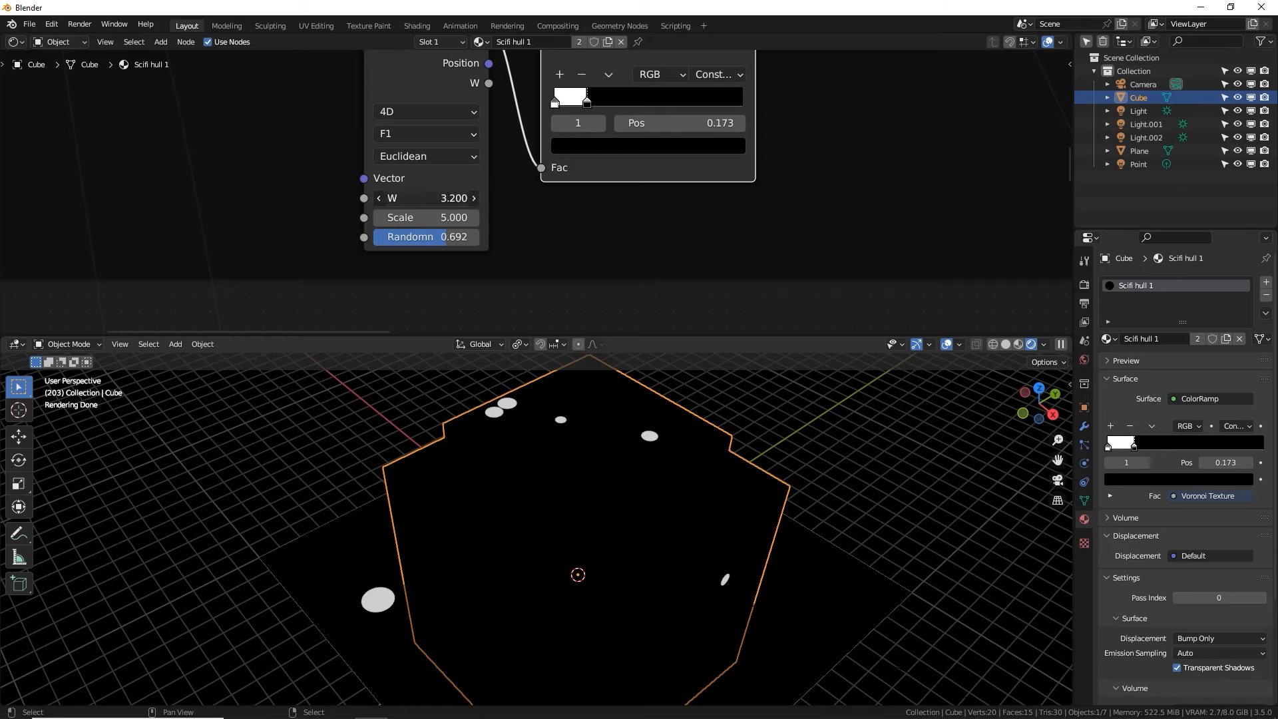
Redistribute and enlarge the dots by setting the Voronoi Texture's W to 3.800 and the ColorRamp's black stop to 0.268.
{"action": "left_click_drag", "start_coordinate": [427, 198], "coordinate": [466, 197]}
{"action": "middle_click_drag", "start_coordinate": [541, 433], "coordinate": [473, 257]}
{"action": "left_click_drag", "start_coordinate": [426, 198], "coordinate": [444, 198]}
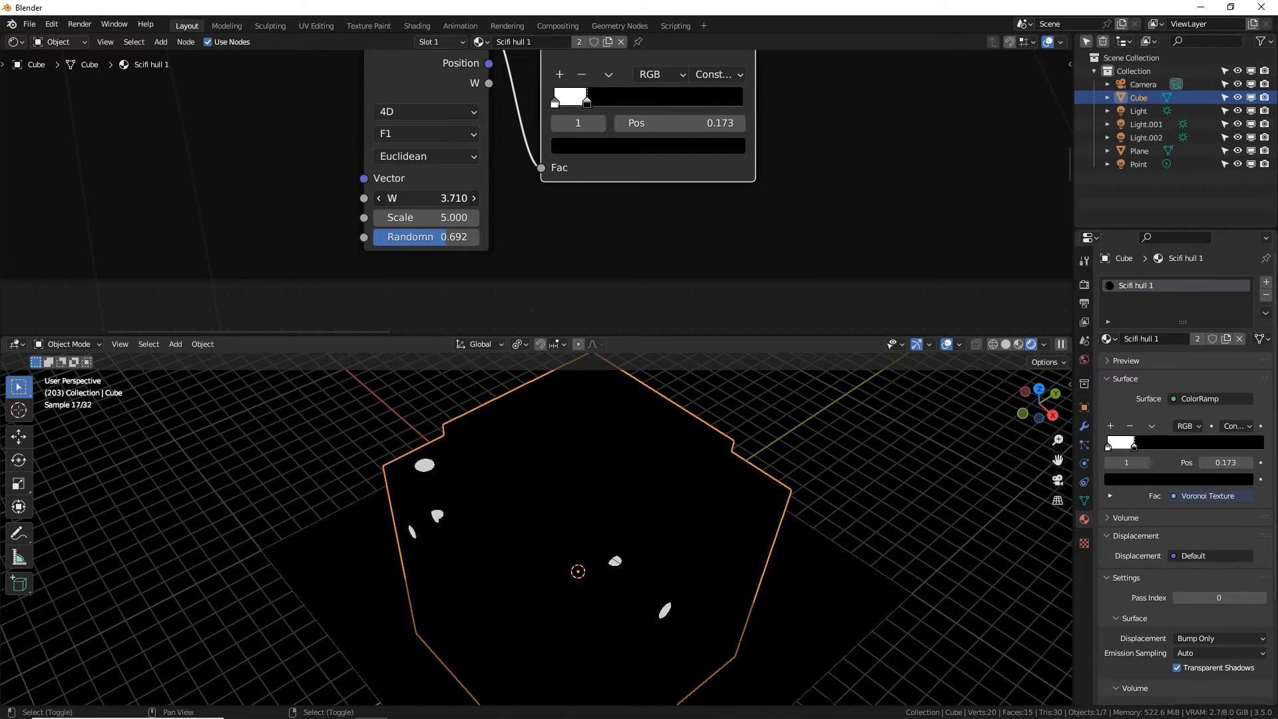
{"action": "left_click_drag", "start_coordinate": [597, 97], "coordinate": [609, 101]}
{"action": "left_click_drag", "start_coordinate": [426, 197], "coordinate": [441, 198]}
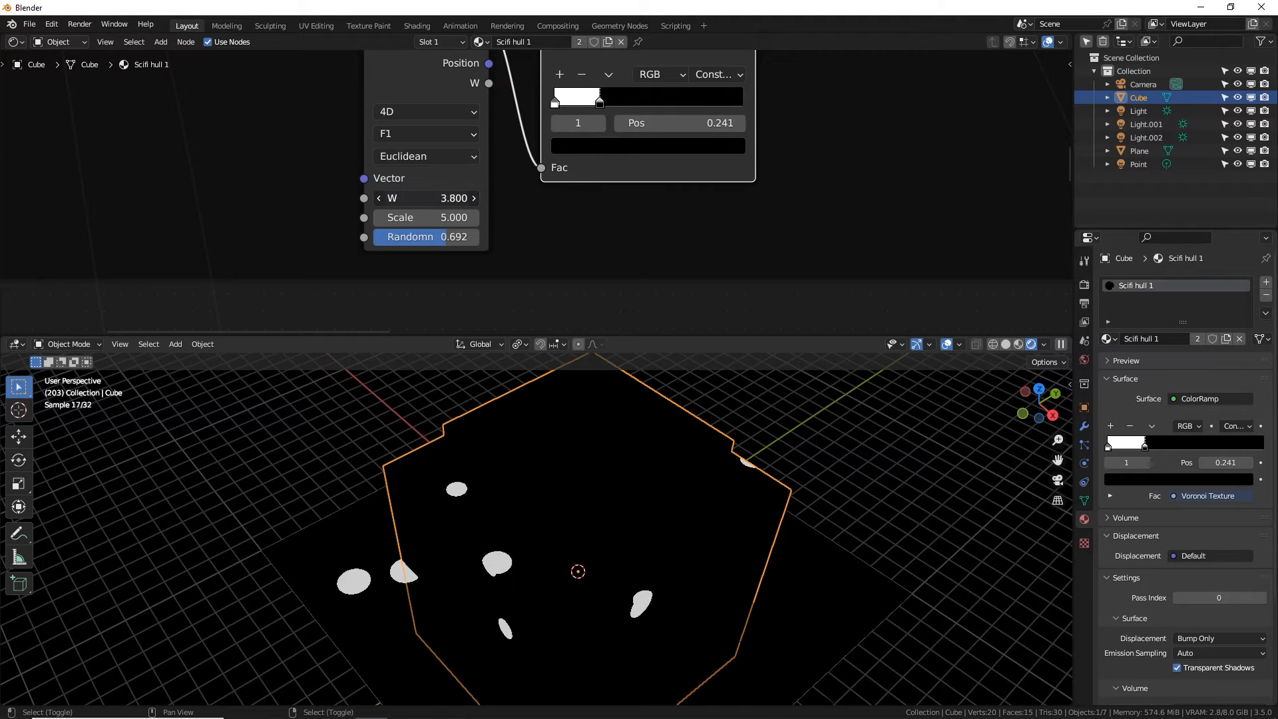
{"action": "middle_click_drag", "start_coordinate": [542, 526], "coordinate": [514, 222]}
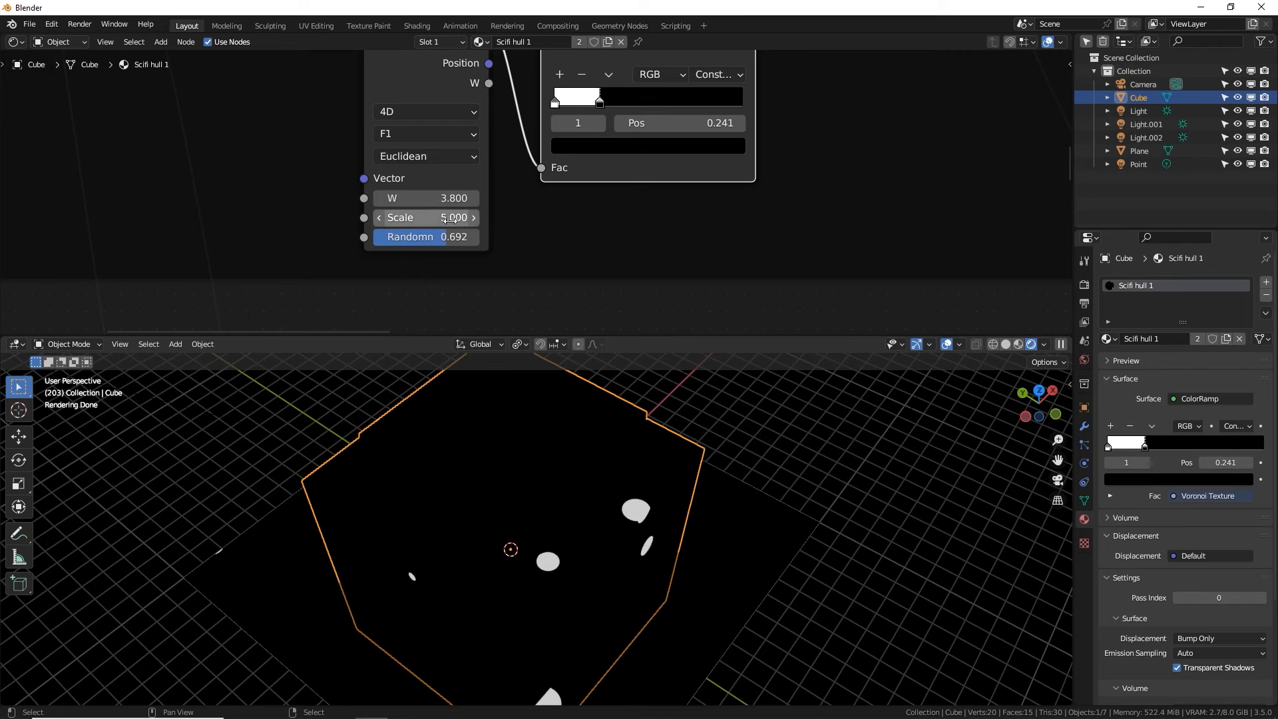
{"action": "left_click_drag", "start_coordinate": [600, 100], "coordinate": [607, 105]}
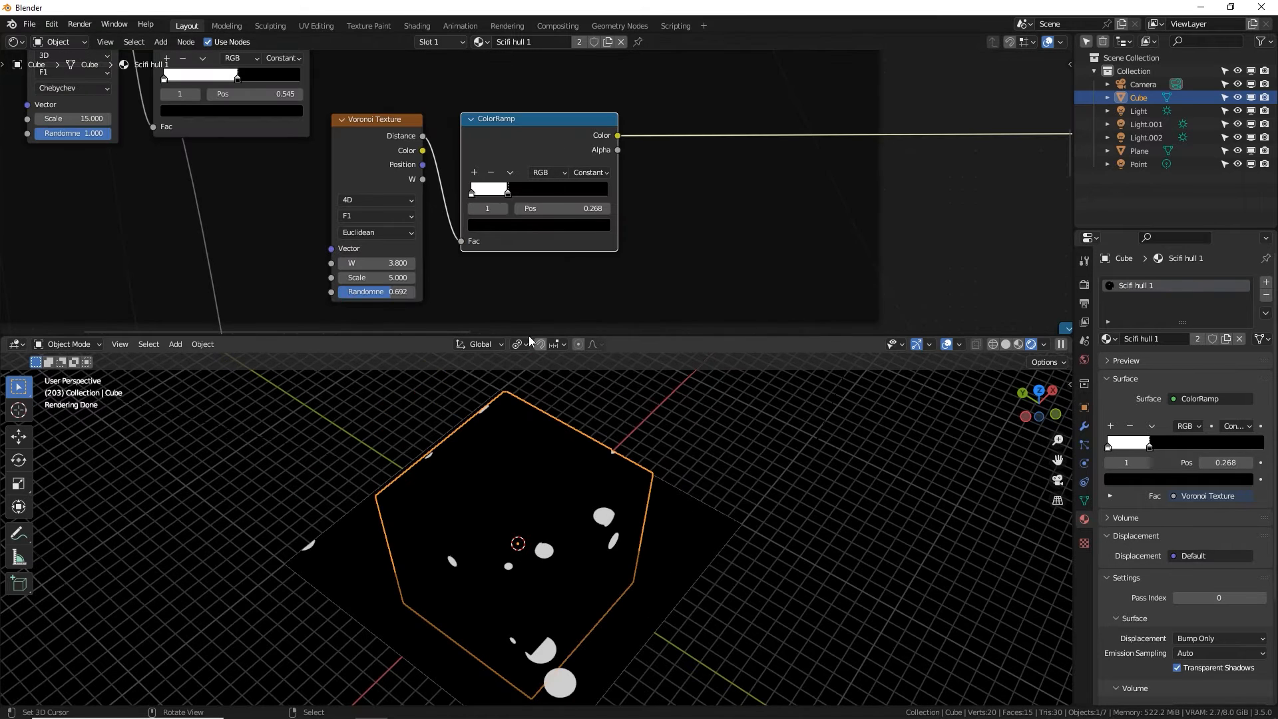
Duplicate the Multiply node with factor 0.483, insert the copy before the upper ColorRamp, and feed its result into the 0.168 ColorRamp too.
{"action": "middle_click_drag", "start_coordinate": [516, 160], "coordinate": [558, 191]}
{"action": "scroll", "coordinate": [558, 191], "scroll_direction": "down", "scroll_amount": 4}
{"action": "middle_click_drag", "start_coordinate": [536, 68], "coordinate": [520, 244]}
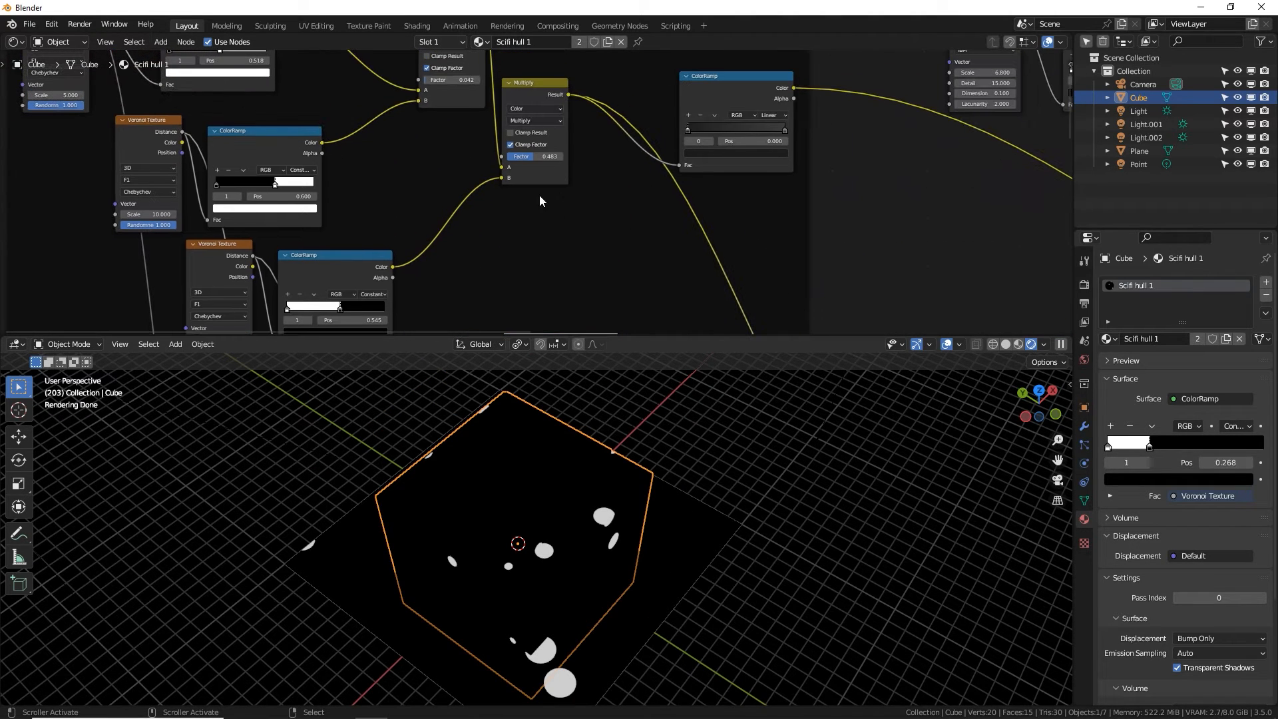
{"action": "left_click_drag", "start_coordinate": [526, 104], "coordinate": [521, 119]}
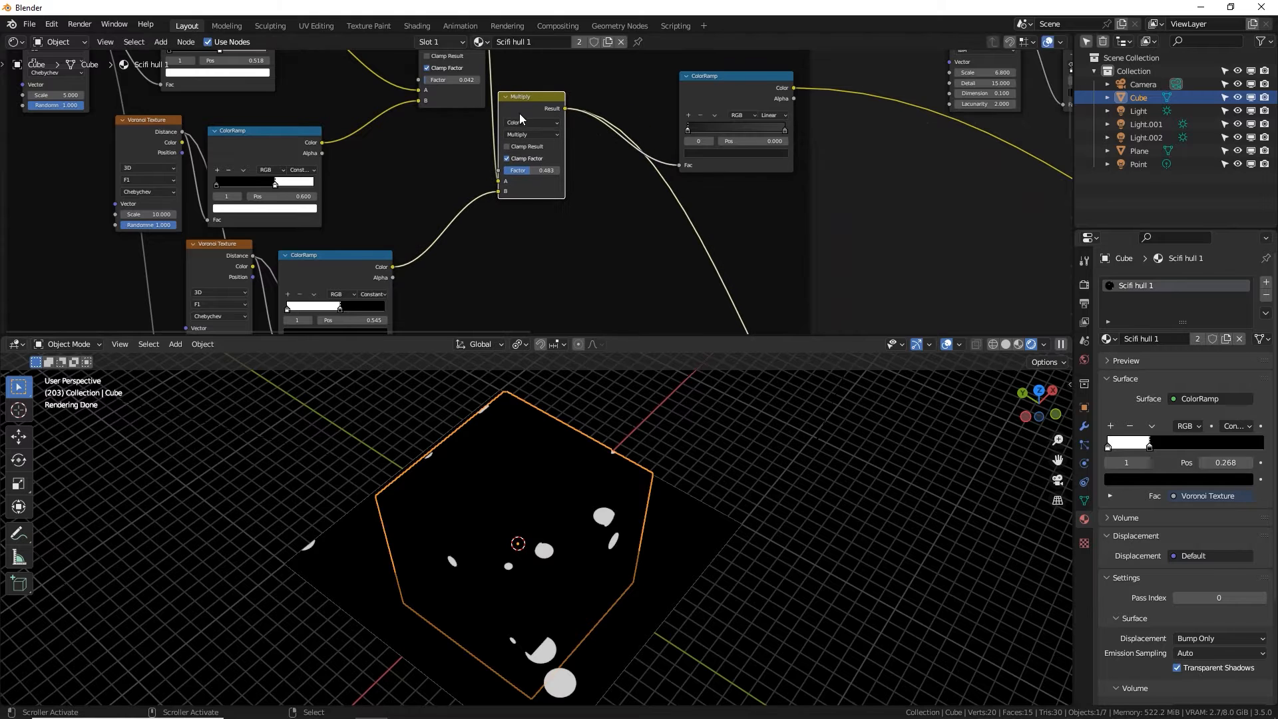
{"action": "key", "text": "shift+d"}
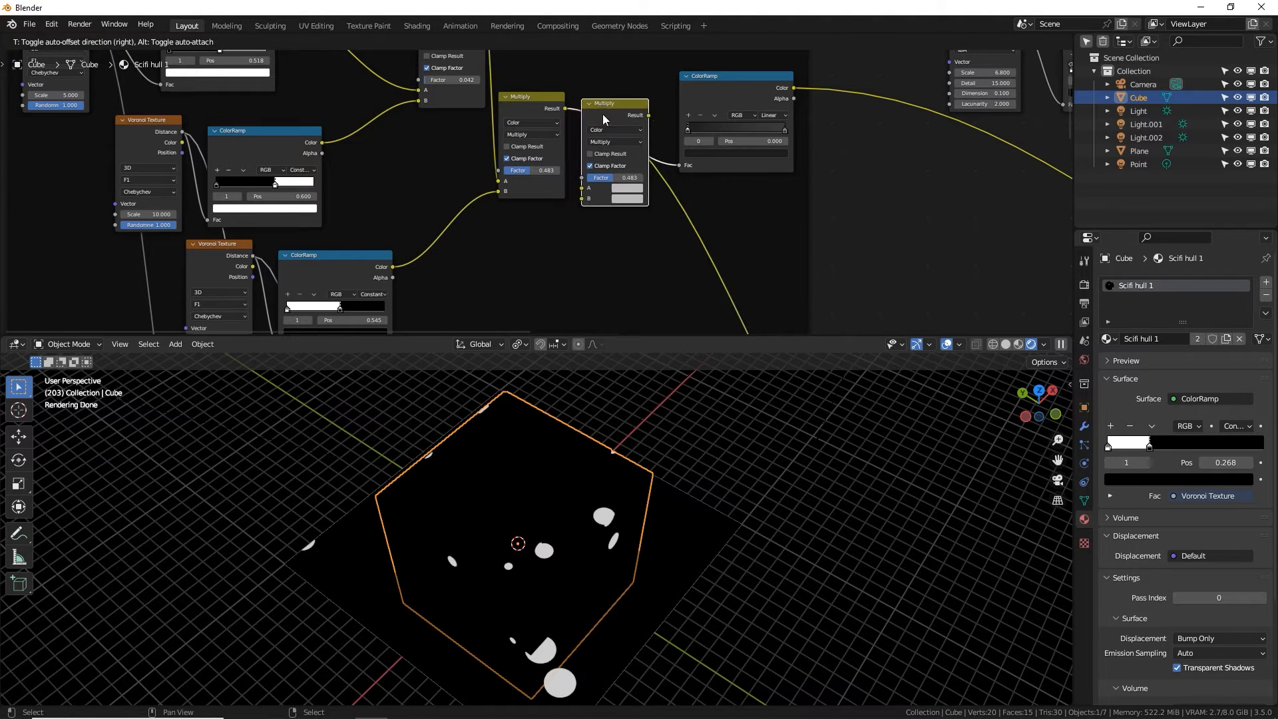
{"action": "left_click", "coordinate": [604, 118]}
{"action": "middle_click_drag", "start_coordinate": [680, 225], "coordinate": [574, 184]}
{"action": "left_click_drag", "start_coordinate": [564, 74], "coordinate": [836, 229]}
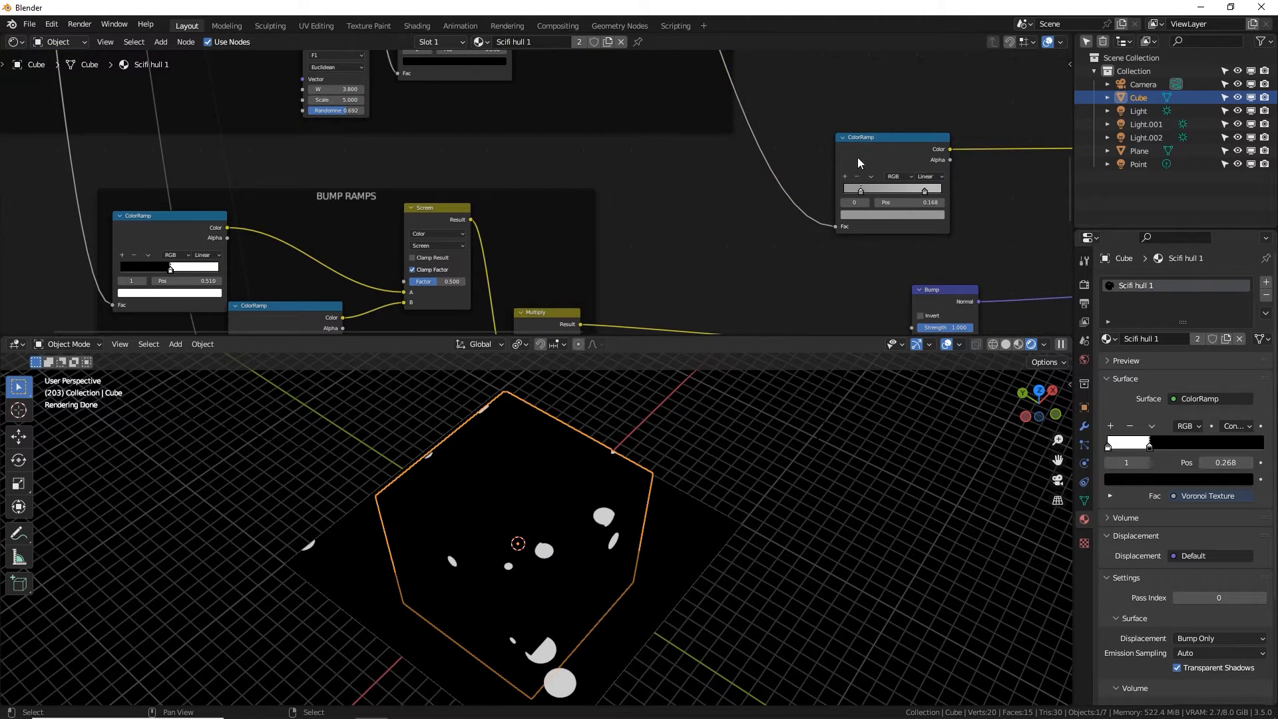
{"action": "left_click_drag", "start_coordinate": [872, 157], "coordinate": [883, 152]}
Connect the dot ColorRamp's Color output to the B input of the duplicated Multiply node.
{"action": "middle_click_drag", "start_coordinate": [801, 135], "coordinate": [960, 281]}
{"action": "scroll", "coordinate": [535, 218], "scroll_direction": "up", "scroll_amount": 6}
{"action": "left_click", "coordinate": [558, 132]}
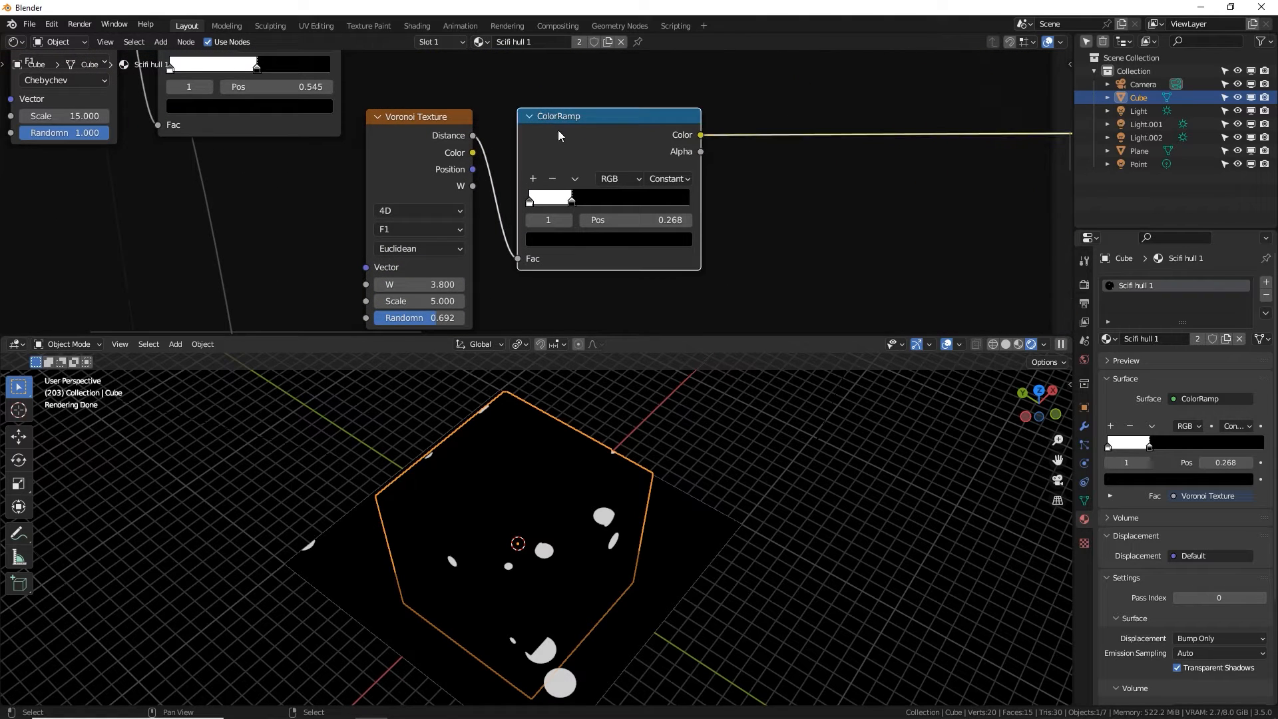
{"action": "scroll", "coordinate": [634, 161], "scroll_direction": "down", "scroll_amount": 5}
{"action": "middle_click_drag", "start_coordinate": [514, 130], "coordinate": [512, 236]}
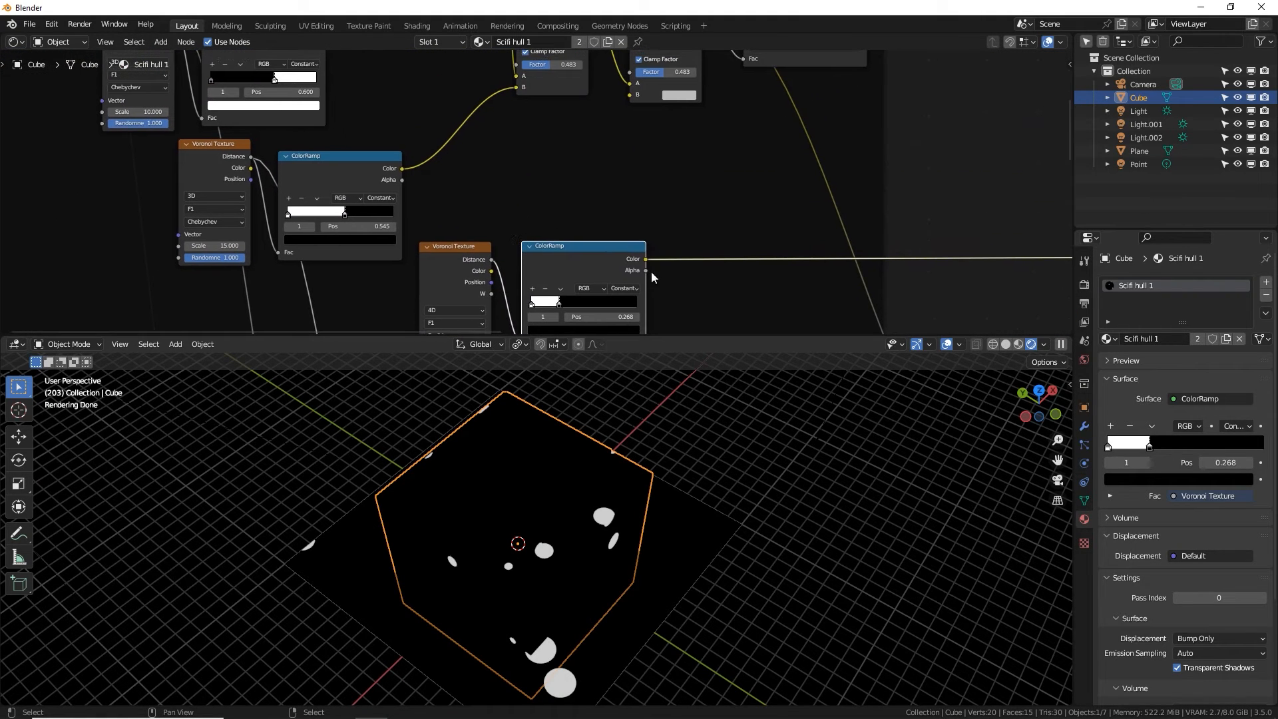
{"action": "left_click_drag", "start_coordinate": [646, 258], "coordinate": [636, 97]}
{"action": "left_click_drag", "start_coordinate": [649, 100], "coordinate": [663, 170]}
{"action": "middle_click_drag", "start_coordinate": [701, 182], "coordinate": [649, 290]}
{"action": "middle_click_drag", "start_coordinate": [649, 180], "coordinate": [666, 128]}
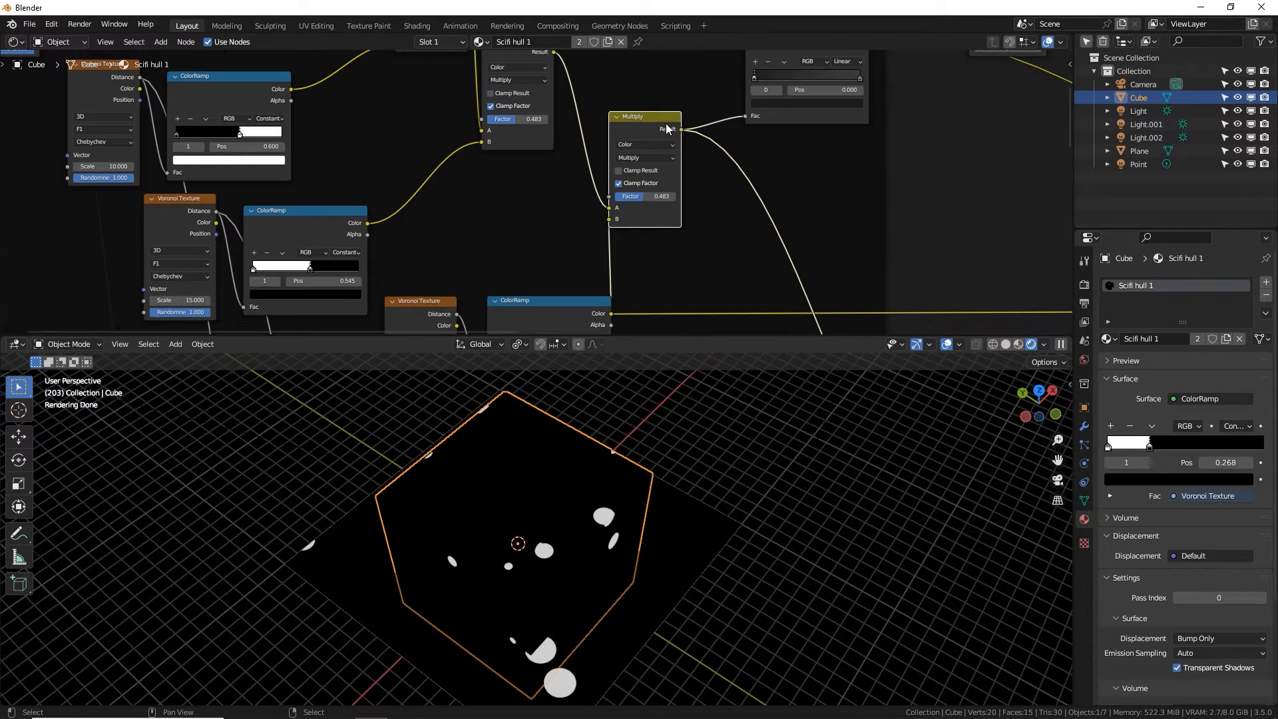
Label the duplicated Multiply node "Polka Dots" and switch its blending mode to Screen.
{"action": "key", "text": "F2"}
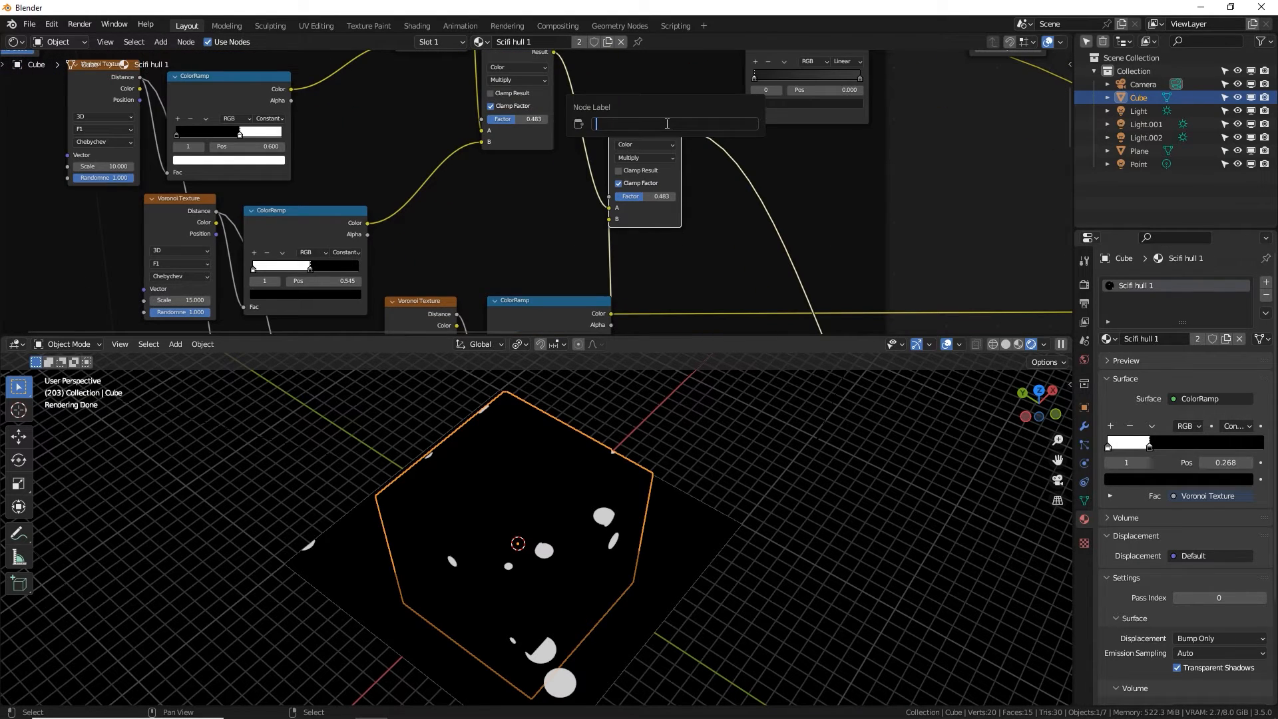
{"action": "type", "text": "Polka Dots"}
{"action": "key", "text": "Return"}
{"action": "left_click_drag", "start_coordinate": [649, 197], "coordinate": [666, 196]}
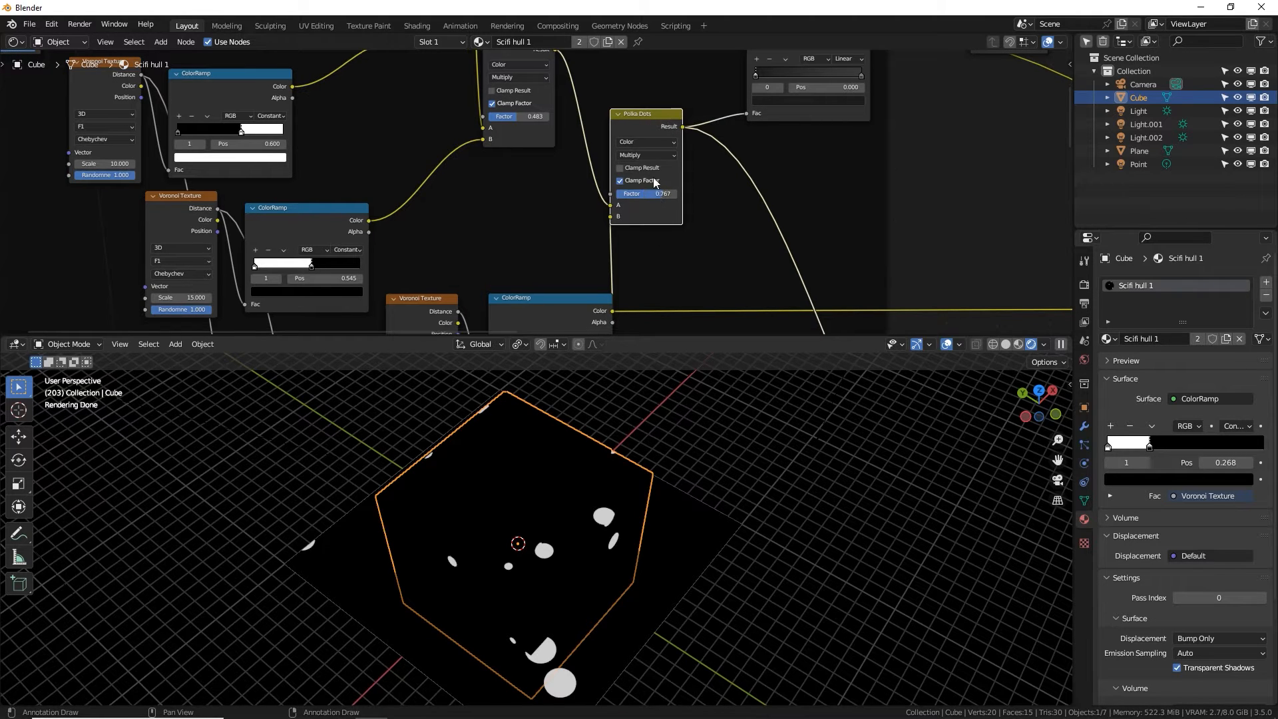
{"action": "left_click_drag", "start_coordinate": [651, 129], "coordinate": [680, 140]}
{"action": "middle_click_drag", "start_coordinate": [682, 177], "coordinate": [683, 165]}
{"action": "left_click", "coordinate": [676, 156]}
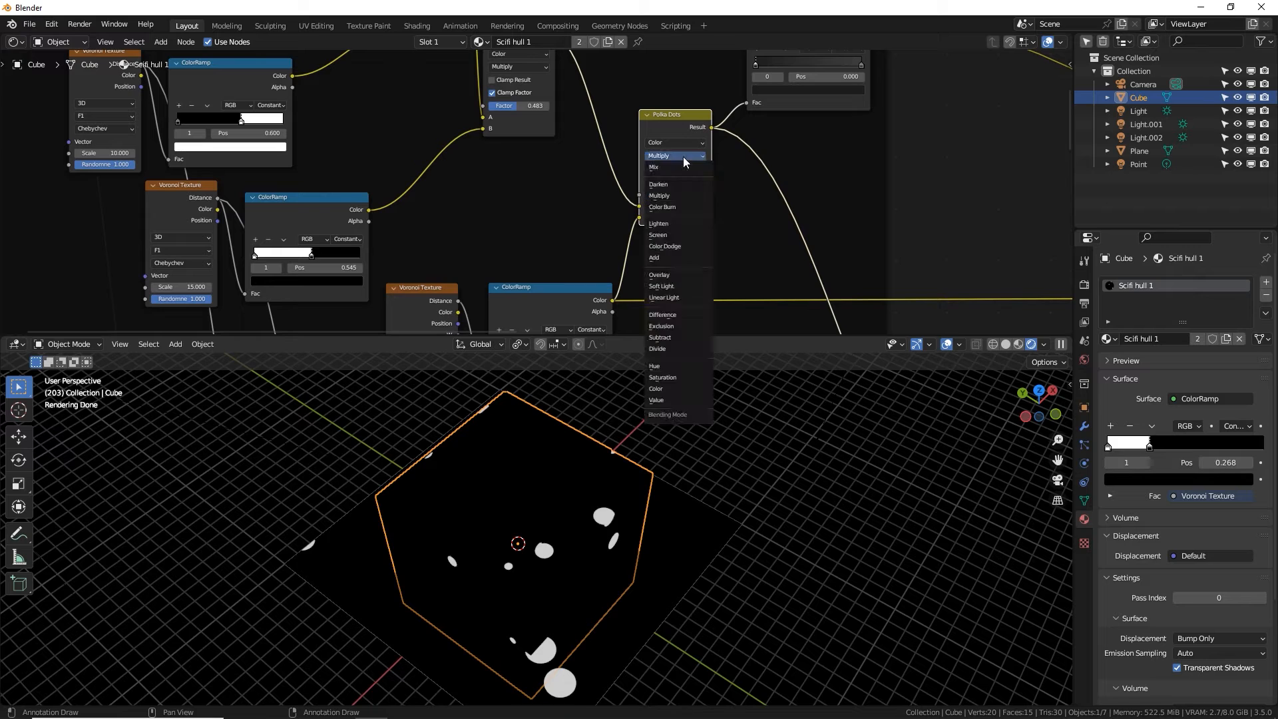
{"action": "left_click", "coordinate": [671, 235]}
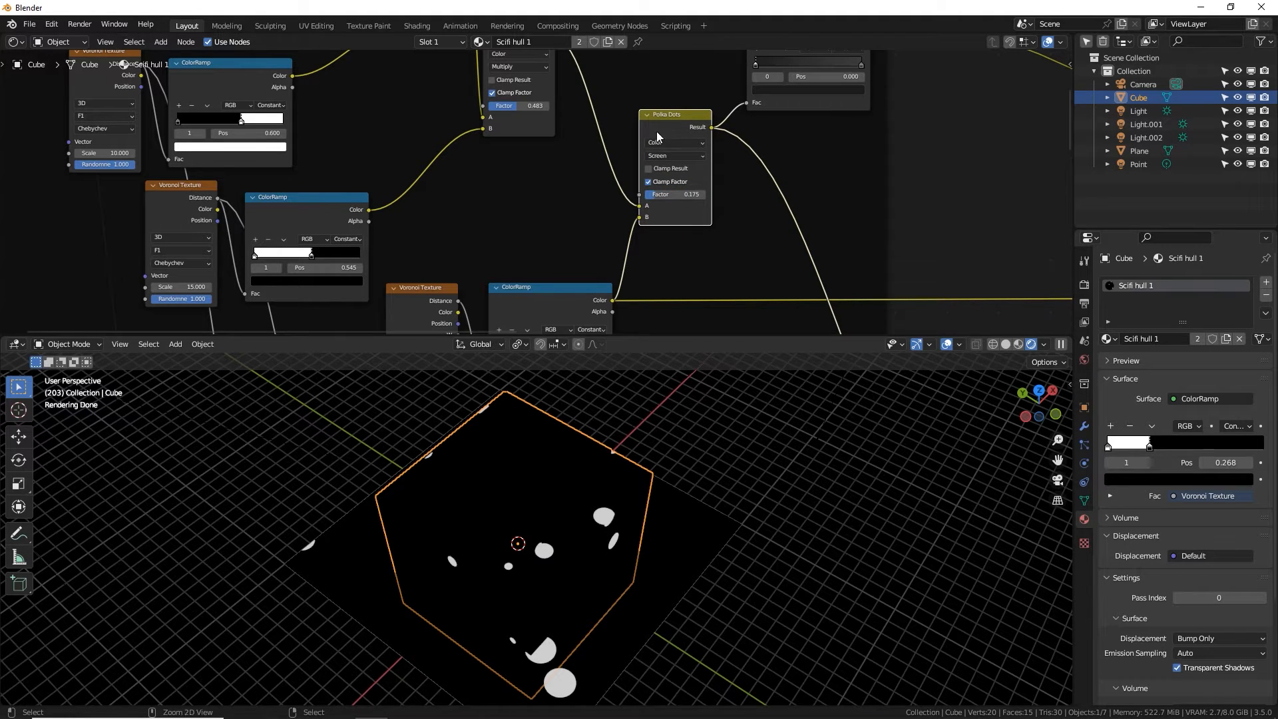
Preview the Polka Dots node's output on the cube and set its Factor to 1.000.
{"action": "left_click", "coordinate": [683, 123], "text": "ctrl+shift"}
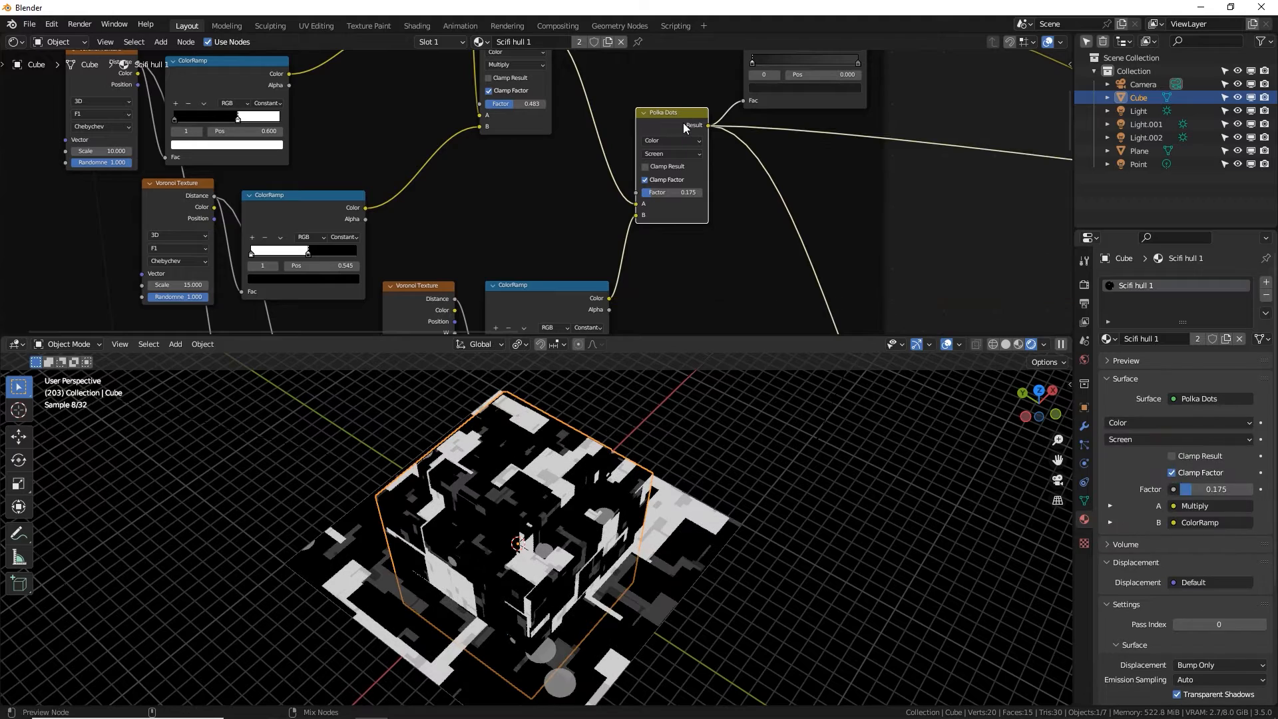
{"action": "scroll", "coordinate": [545, 508], "scroll_direction": "up", "scroll_amount": 4}
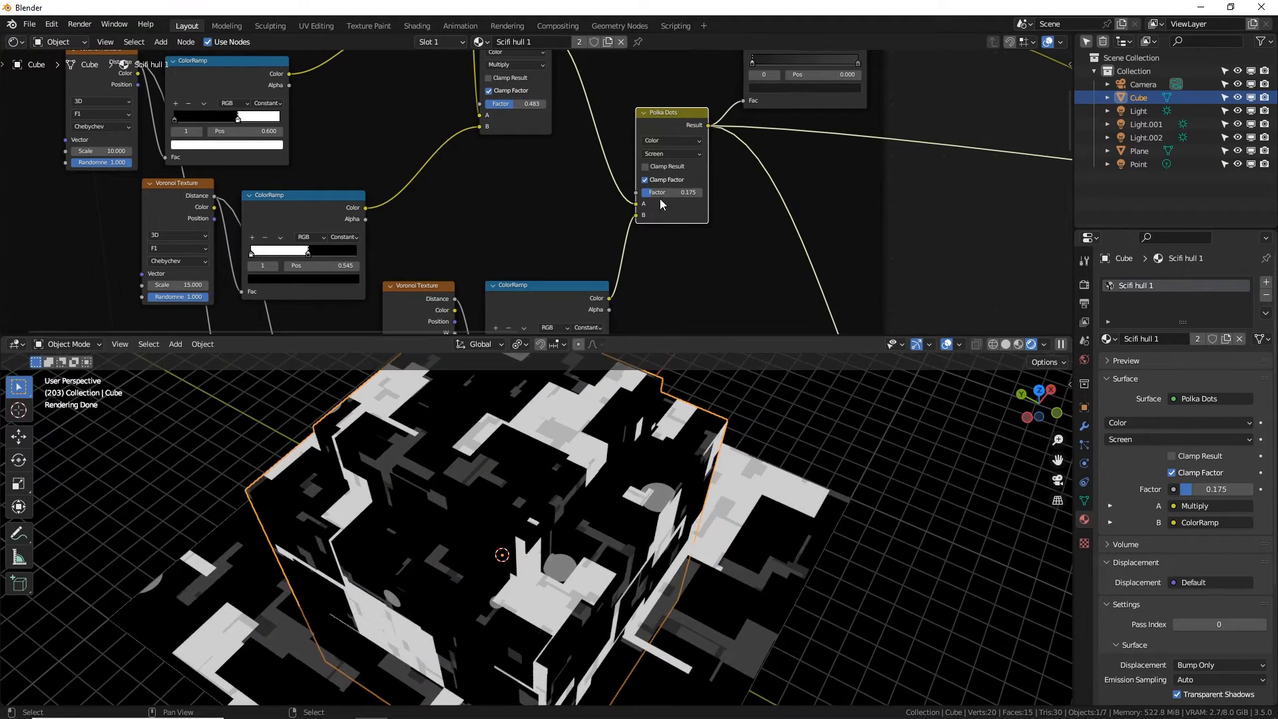
{"action": "left_click_drag", "start_coordinate": [661, 193], "coordinate": [726, 193]}
{"action": "middle_click_drag", "start_coordinate": [609, 521], "coordinate": [629, 453]}
Set the 4D Voronoi Texture's Scale to 20 and lower its ColorRamp's black stop to 0.168.
{"action": "middle_click_drag", "start_coordinate": [492, 326], "coordinate": [536, 228]}
{"action": "scroll", "coordinate": [536, 228], "scroll_direction": "up", "scroll_amount": 2}
{"action": "left_click", "coordinate": [480, 253]}
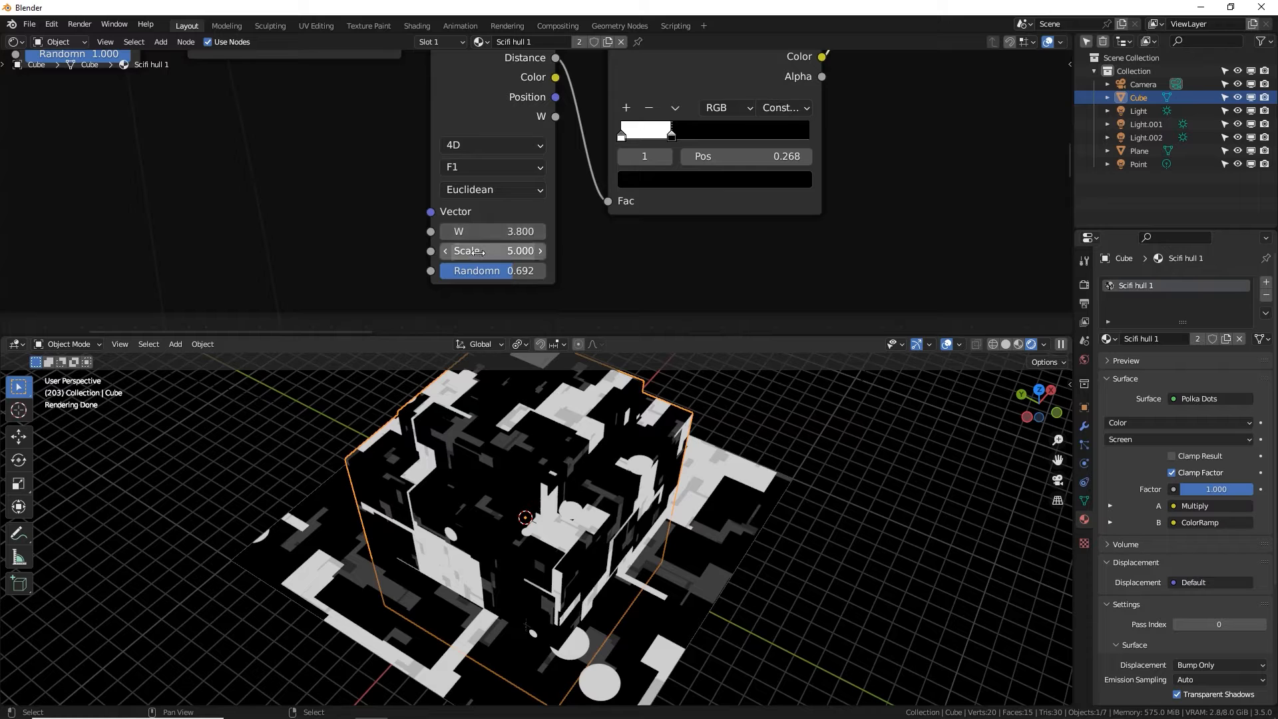
{"action": "type", "text": "20"}
{"action": "key", "text": "Return"}
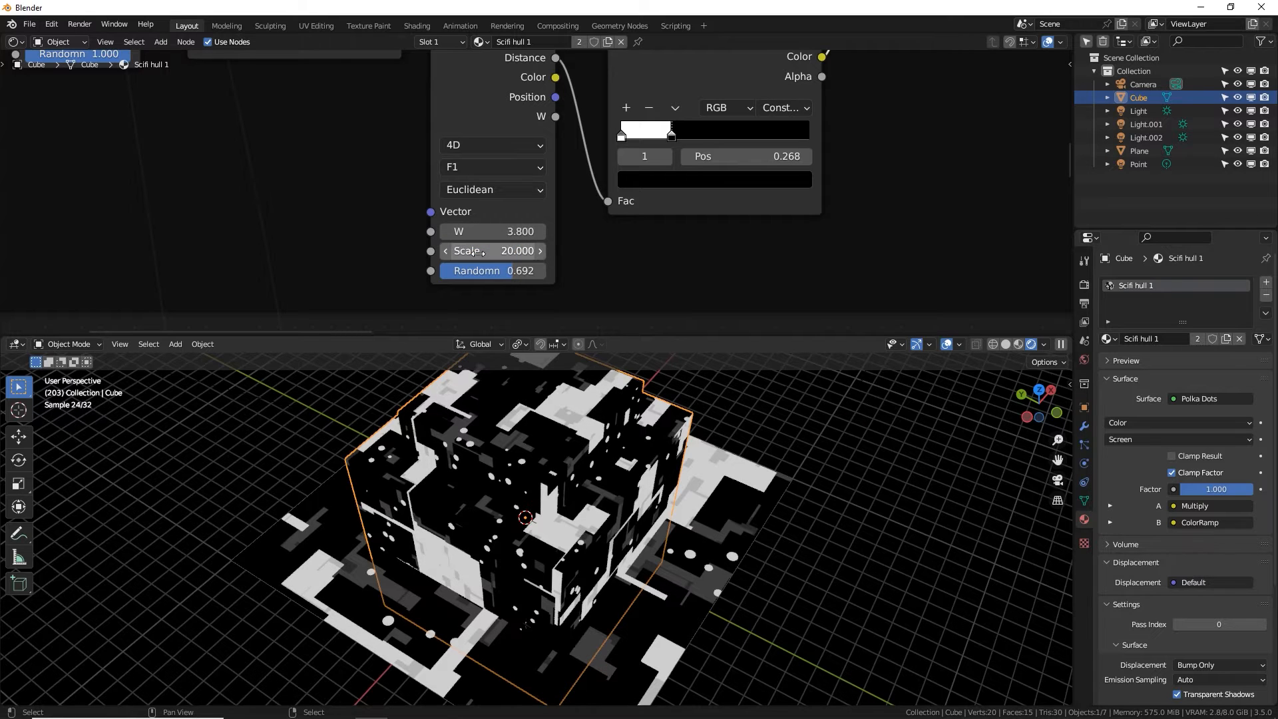
{"action": "left_click_drag", "start_coordinate": [666, 133], "coordinate": [657, 135]}
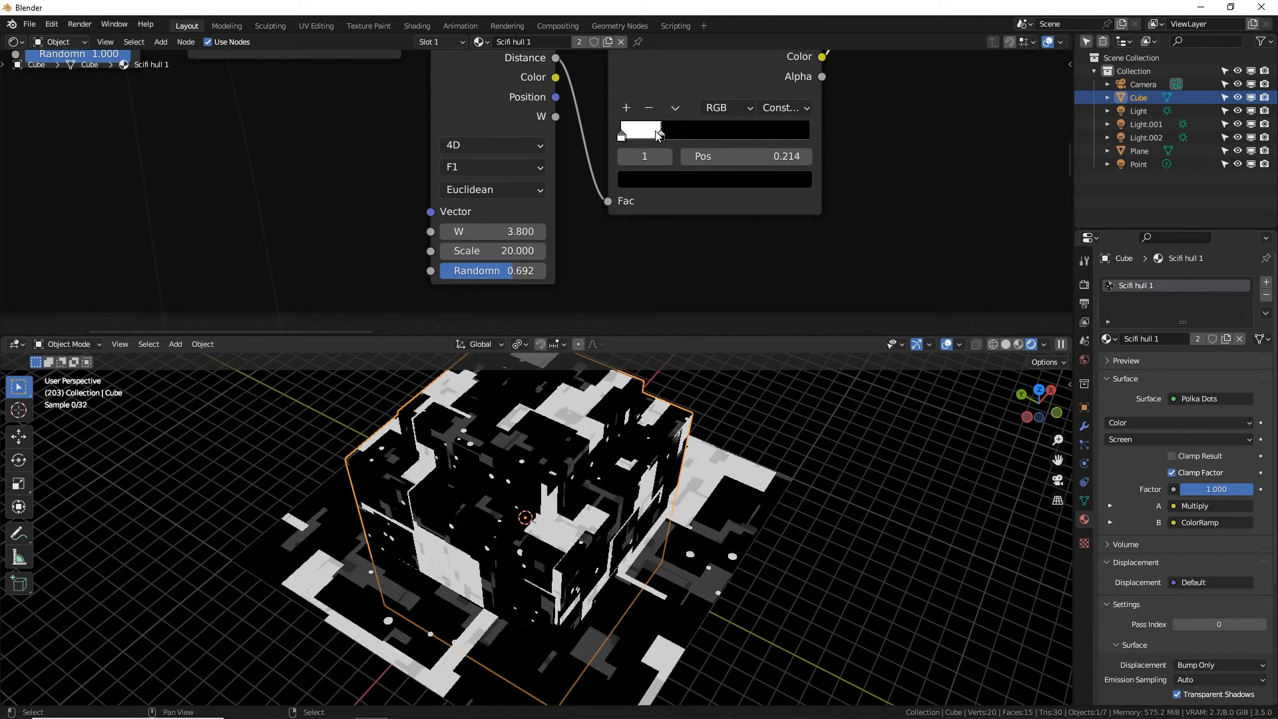
Set the 4D Voronoi Texture's Scale to 10 and its ColorRamp's black stop to 0.214.
{"action": "left_click", "coordinate": [512, 251]}
{"action": "type", "text": "10"}
{"action": "key", "text": "Return"}
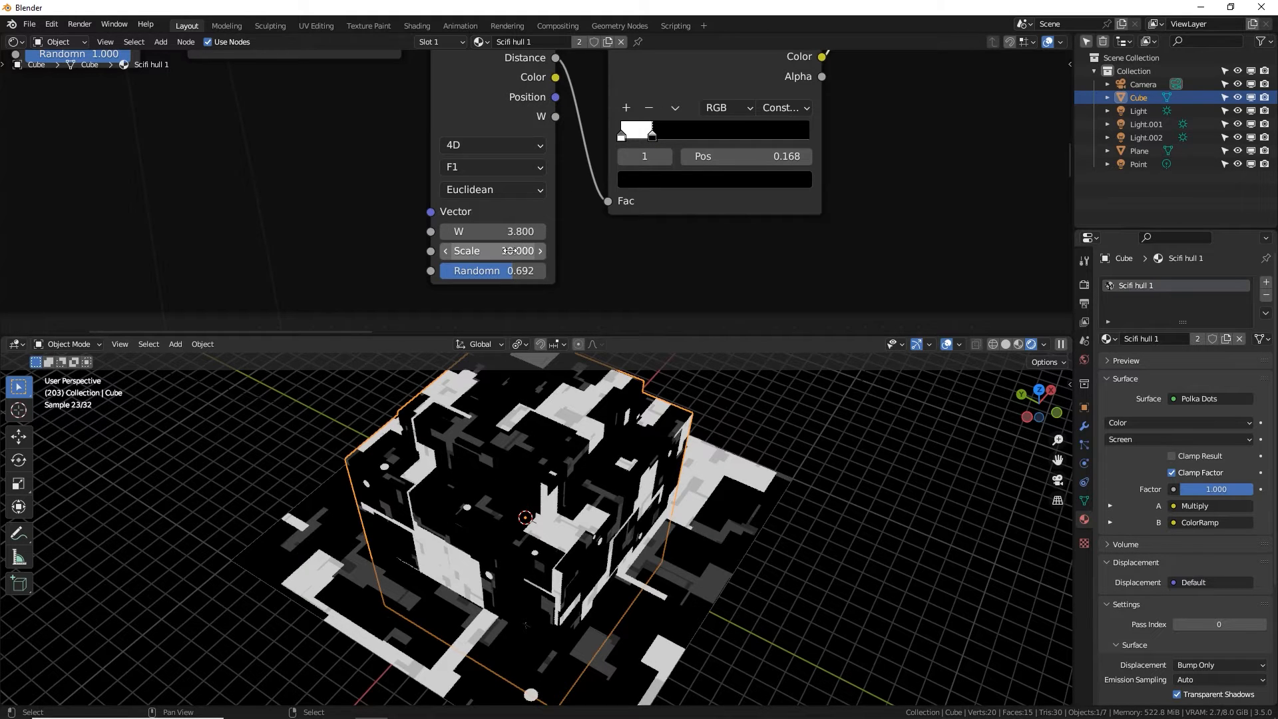
{"action": "left_click_drag", "start_coordinate": [657, 133], "coordinate": [664, 134]}
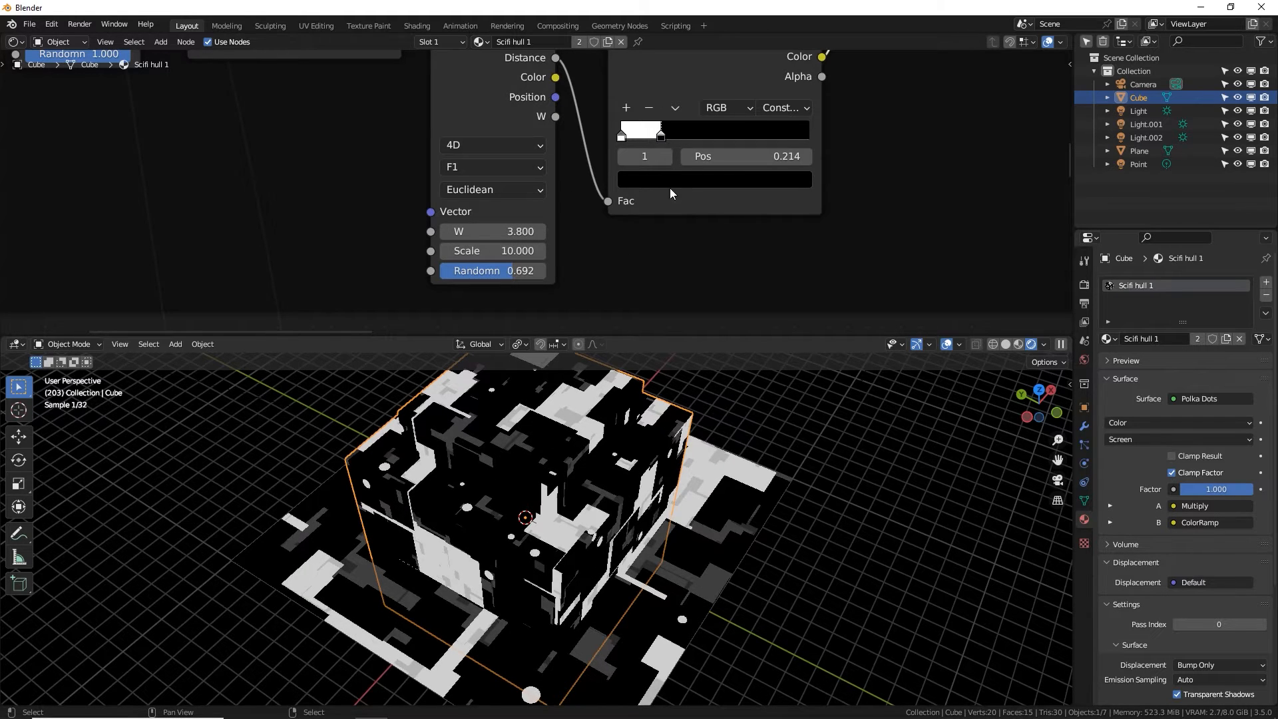
{"action": "scroll", "coordinate": [752, 197], "scroll_direction": "down", "scroll_amount": 1}
{"action": "middle_click_drag", "start_coordinate": [729, 170], "coordinate": [682, 190]}
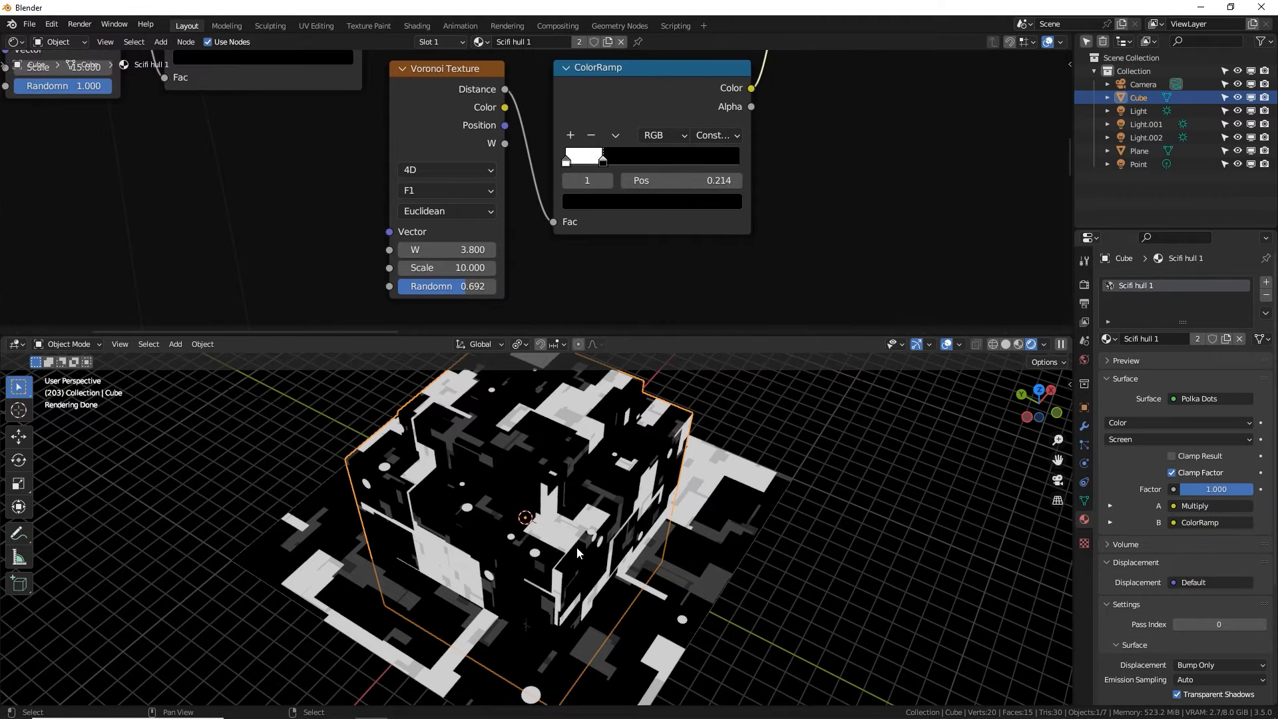
Soften the dot edges by switching their ColorRamp to Ease and placing the white stop just before the black stop at 0.232.
{"action": "scroll", "coordinate": [509, 558], "scroll_direction": "up", "scroll_amount": 6}
{"action": "scroll", "coordinate": [473, 514], "scroll_direction": "up", "scroll_amount": 5}
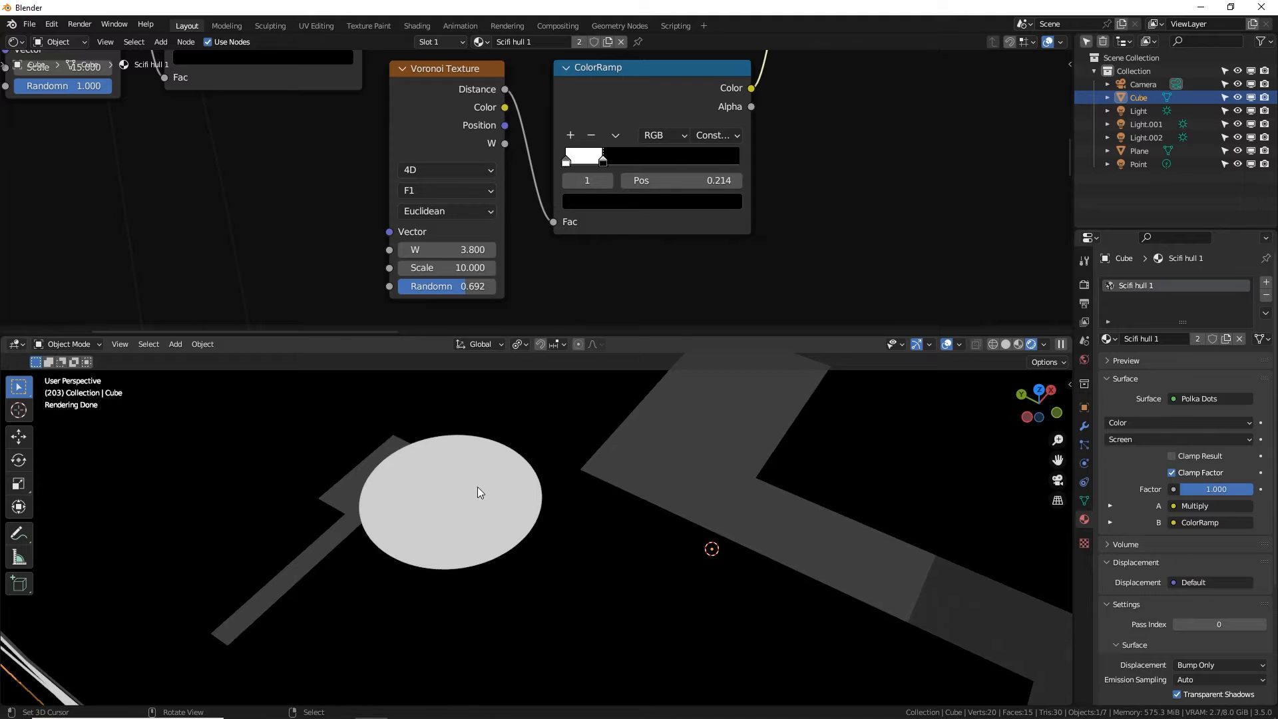
{"action": "left_click", "coordinate": [735, 136]}
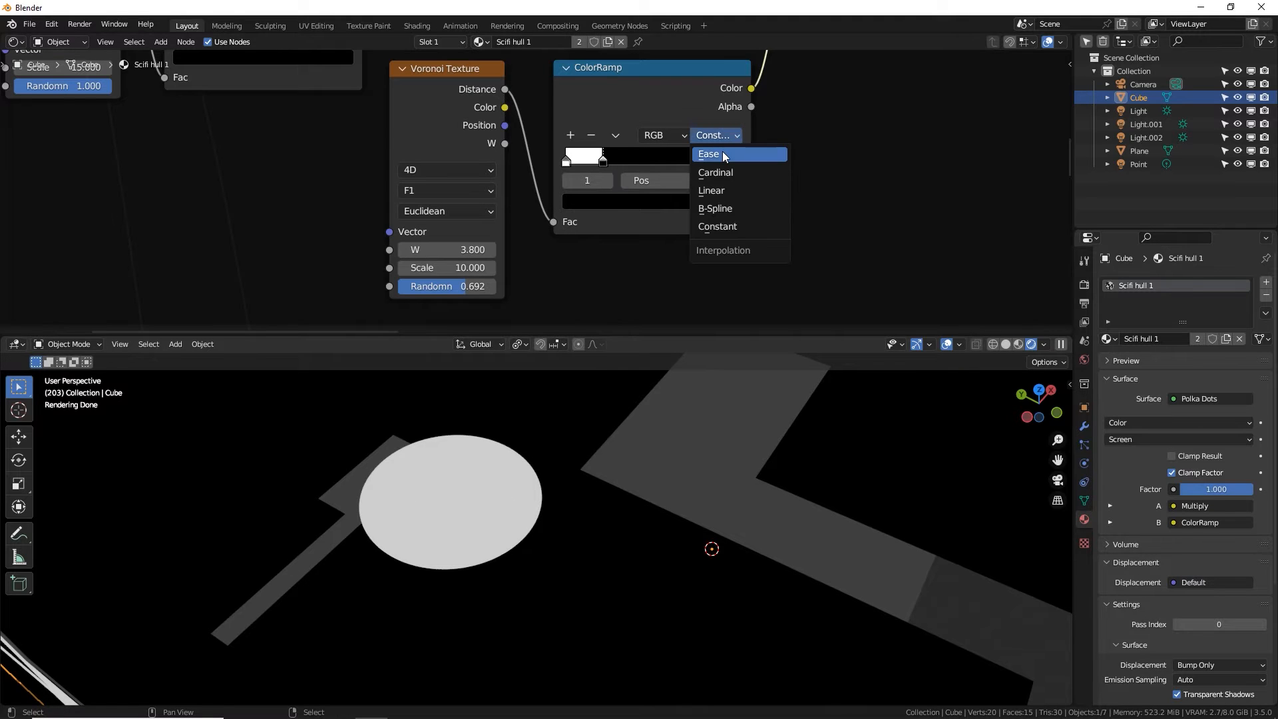
{"action": "left_click", "coordinate": [722, 151]}
{"action": "left_click", "coordinate": [570, 161]}
{"action": "left_click_drag", "start_coordinate": [576, 163], "coordinate": [605, 161]}
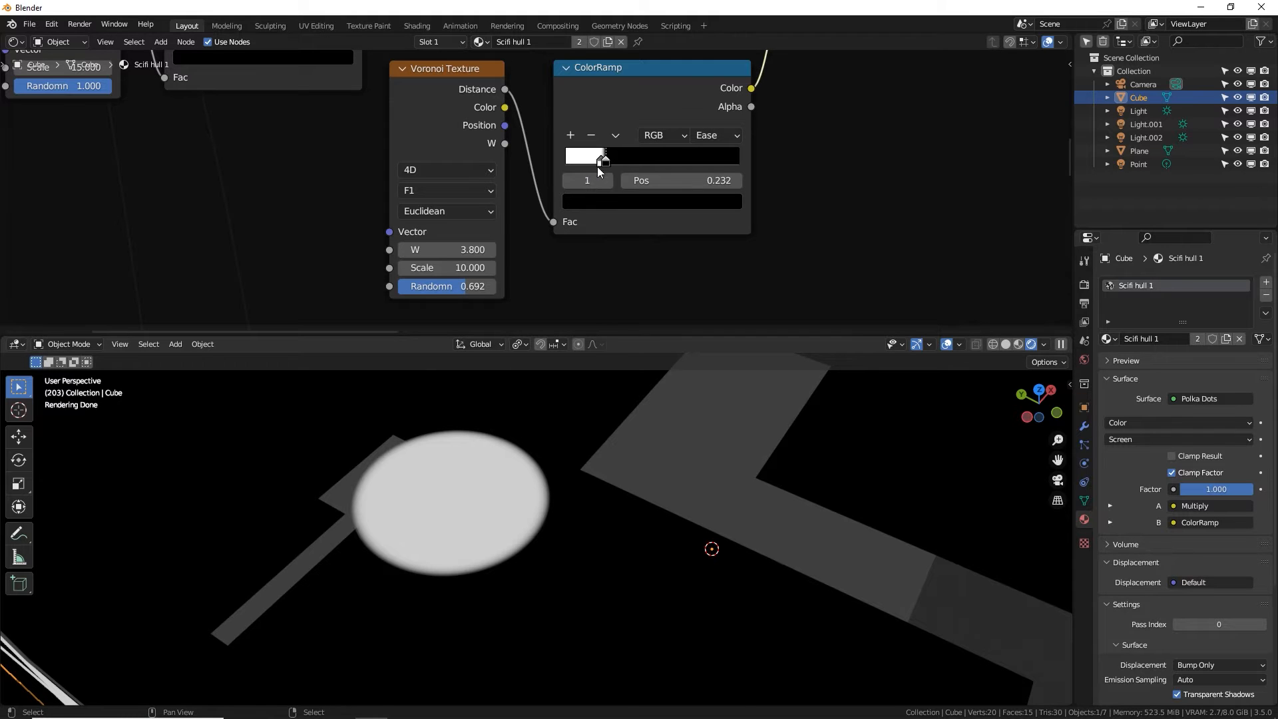
{"action": "scroll", "coordinate": [586, 448], "scroll_direction": "down", "scroll_amount": 5}
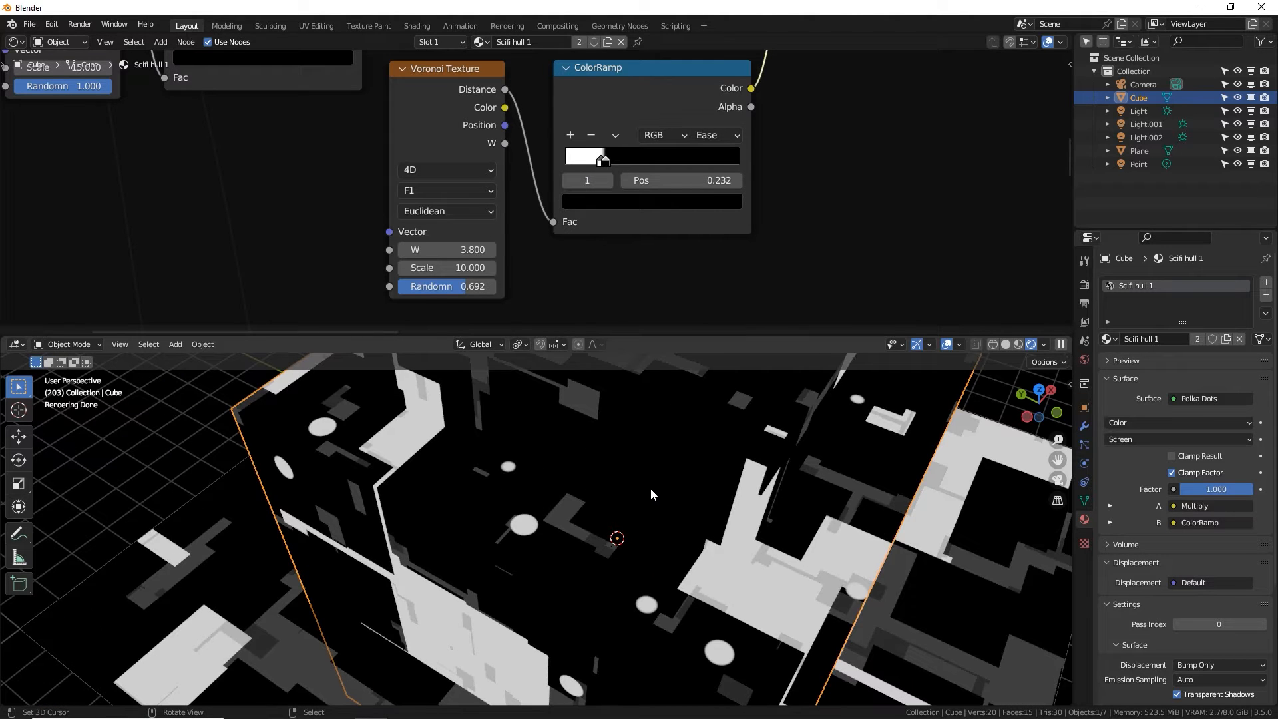
Duplicate the last ColorRamp and Multiply nodes in the BUMP RAMPS frame and move the frame clear of the HOLES frame.
{"action": "scroll", "coordinate": [677, 208], "scroll_direction": "down", "scroll_amount": 6}
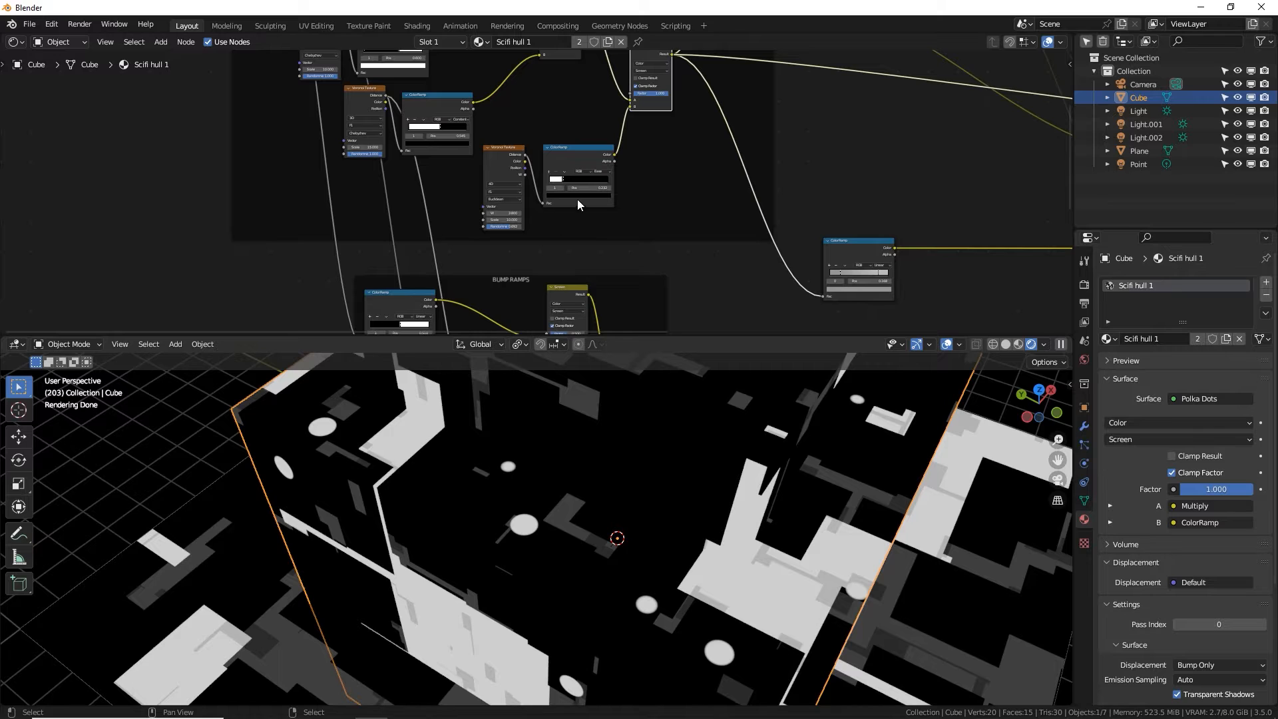
{"action": "middle_click_drag", "start_coordinate": [639, 208], "coordinate": [599, 177]}
{"action": "middle_click_drag", "start_coordinate": [681, 263], "coordinate": [615, 60]}
{"action": "scroll", "coordinate": [500, 147], "scroll_direction": "up", "scroll_amount": 1}
{"action": "left_click", "coordinate": [441, 180]}
{"action": "key", "text": "shift+d"}
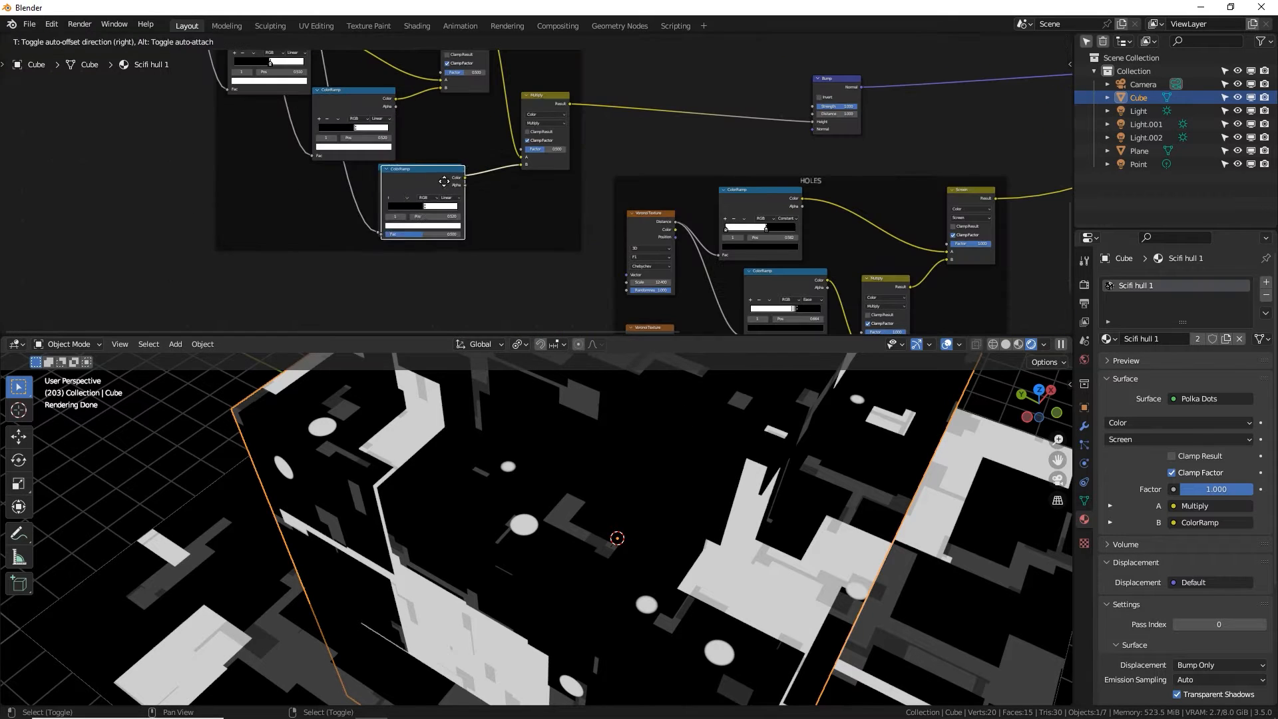
{"action": "left_click", "coordinate": [506, 264]}
{"action": "left_click", "coordinate": [533, 110]}
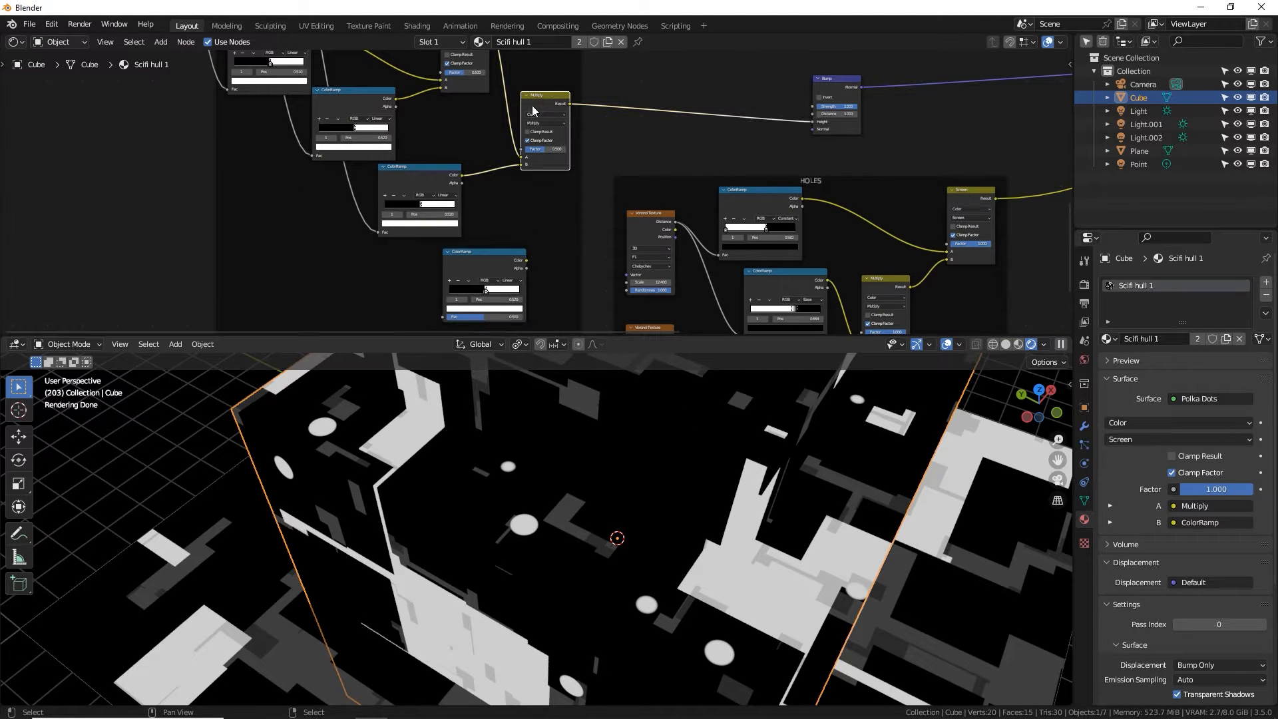
{"action": "key", "text": "shift+d"}
{"action": "left_click", "coordinate": [590, 178]}
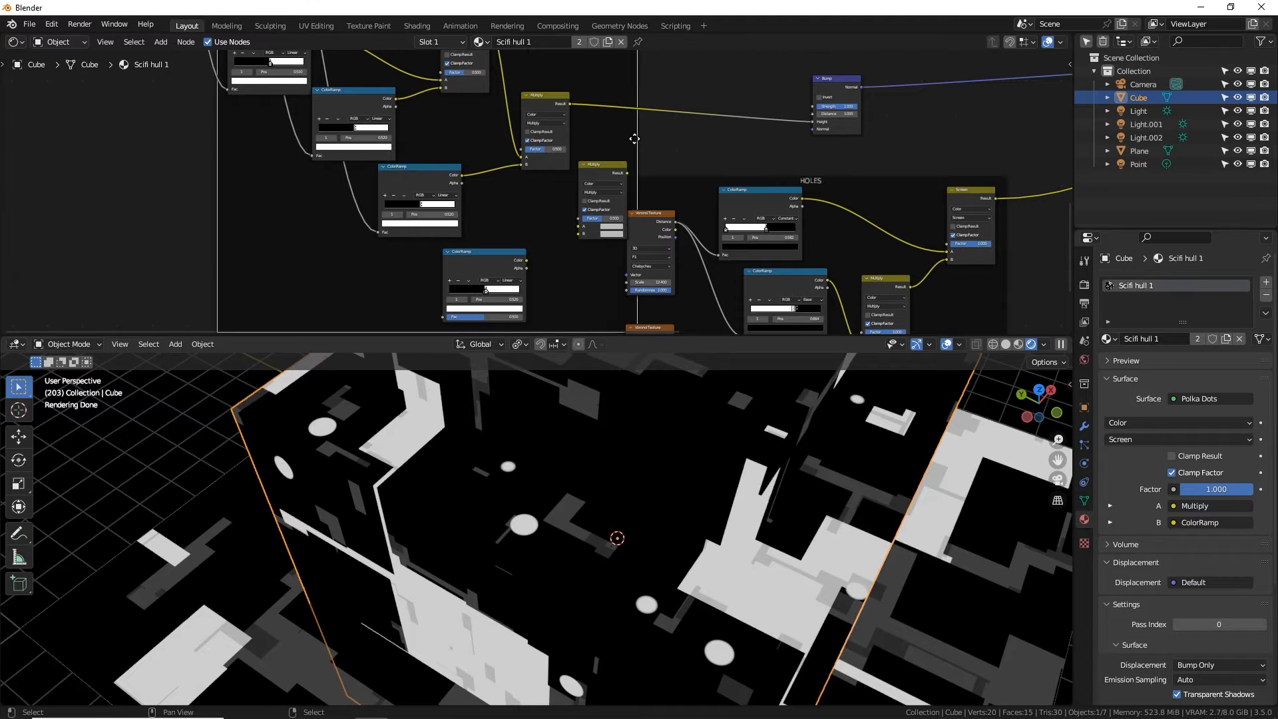
{"action": "left_click_drag", "start_coordinate": [634, 139], "coordinate": [511, 185]}
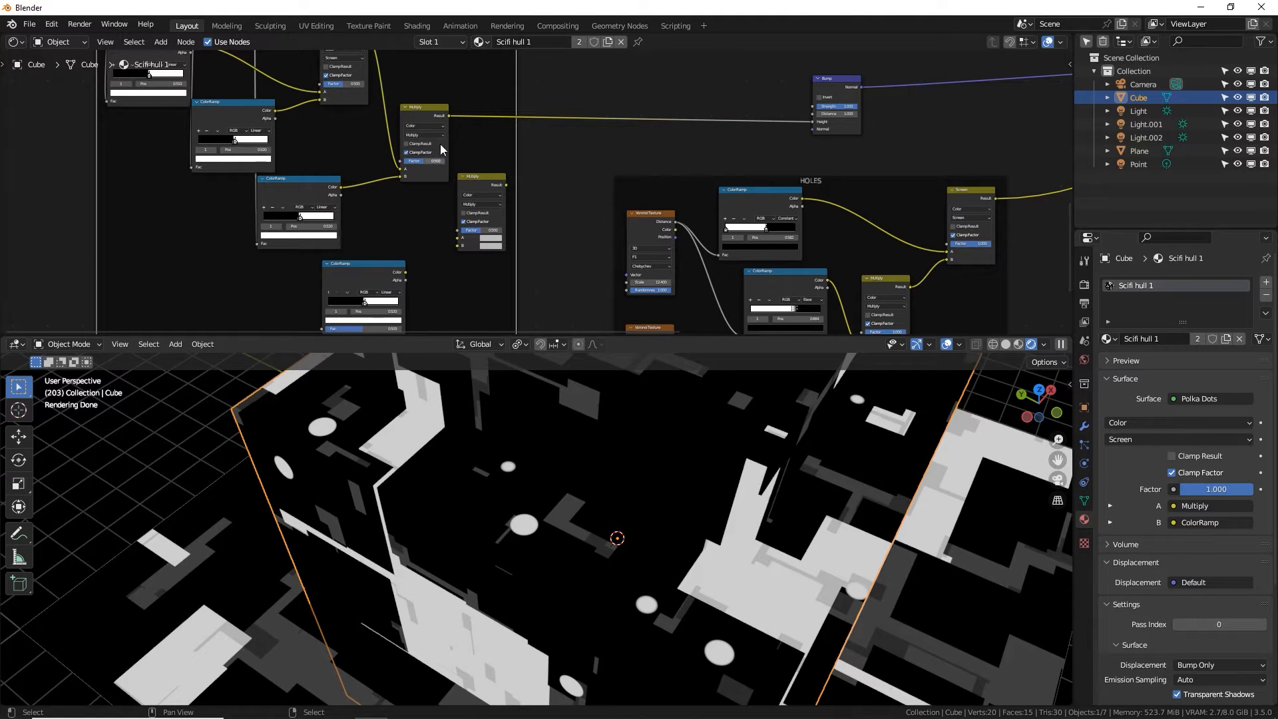
{"action": "scroll", "coordinate": [455, 143], "scroll_direction": "up", "scroll_amount": 1}
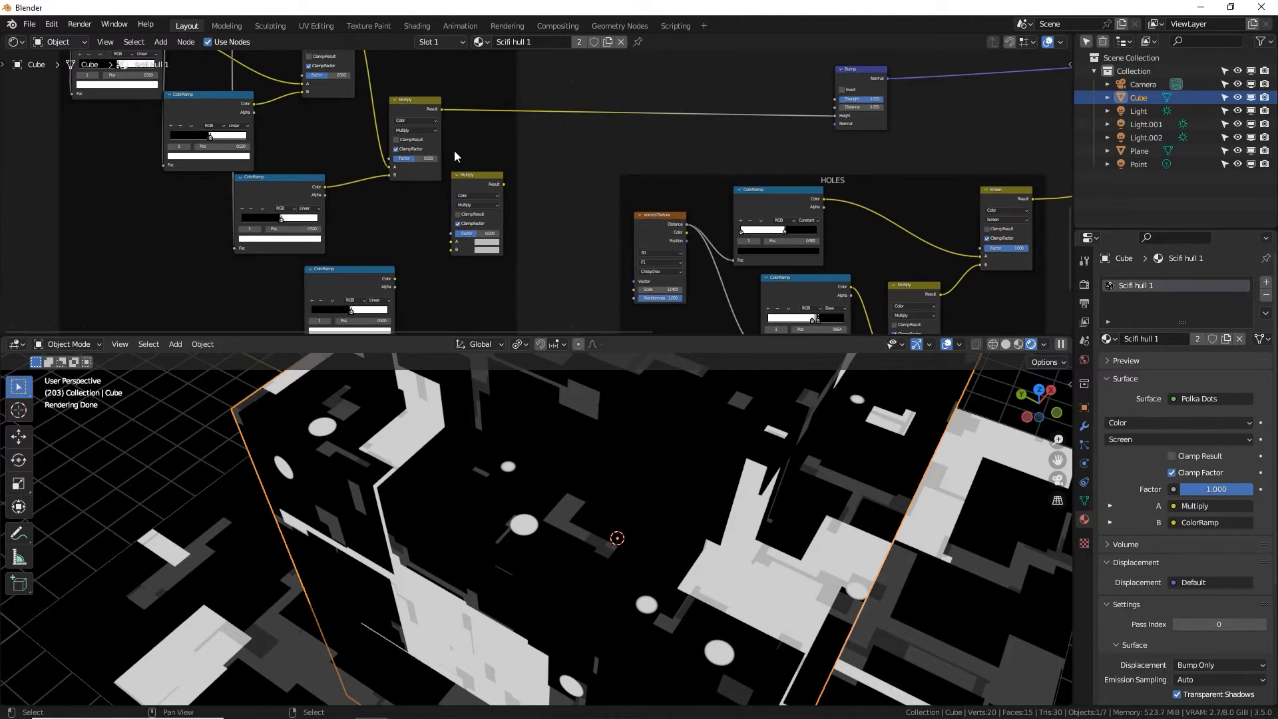
Combine the previous Multiply and the duplicated ColorRamp in the new Multiply node, and connect its result to the Bump node's Height.
{"action": "middle_click_drag", "start_coordinate": [454, 150], "coordinate": [524, 157]}
{"action": "scroll", "coordinate": [524, 157], "scroll_direction": "up", "scroll_amount": 1}
{"action": "left_click_drag", "start_coordinate": [498, 96], "coordinate": [509, 249]}
{"action": "left_click_drag", "start_coordinate": [530, 187], "coordinate": [547, 182]}
{"action": "left_click_drag", "start_coordinate": [443, 294], "coordinate": [525, 255]}
{"action": "left_click_drag", "start_coordinate": [586, 177], "coordinate": [954, 105]}
{"action": "middle_click_drag", "start_coordinate": [839, 155], "coordinate": [562, 258]}
{"action": "left_click_drag", "start_coordinate": [711, 165], "coordinate": [704, 153]}
{"action": "middle_click_drag", "start_coordinate": [384, 247], "coordinate": [653, 122]}
{"action": "middle_click_drag", "start_coordinate": [452, 262], "coordinate": [492, 227]}
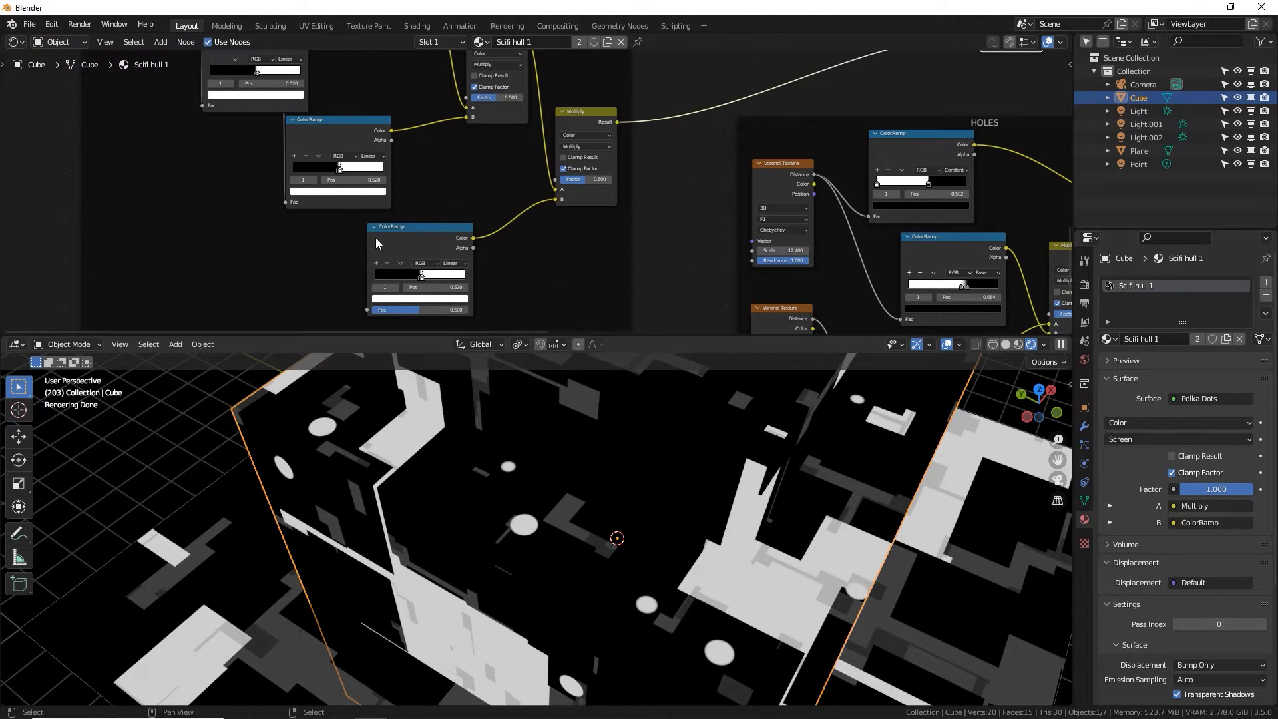
Connect the 4D Voronoi Texture's Distance output to the Fac input of the duplicated bump ColorRamp.
{"action": "middle_click_drag", "start_coordinate": [337, 155], "coordinate": [383, 210]}
{"action": "scroll", "coordinate": [426, 253], "scroll_direction": "down", "scroll_amount": 2}
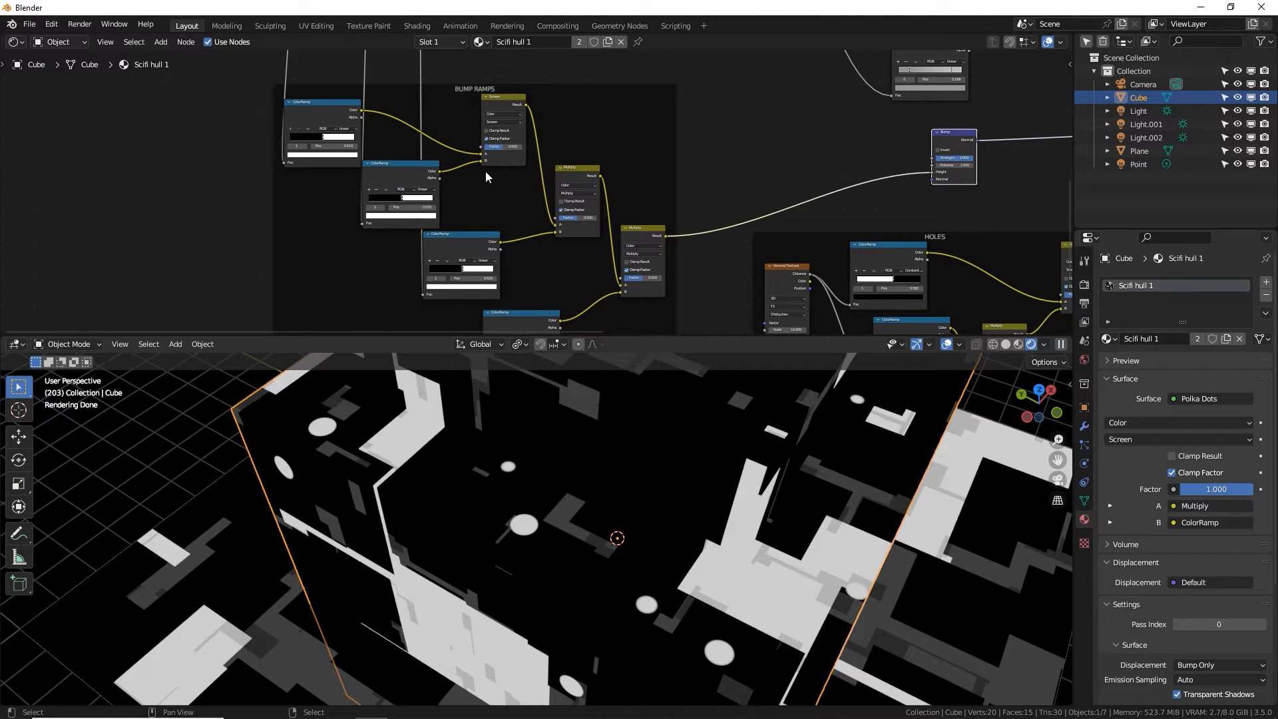
{"action": "scroll", "coordinate": [488, 178], "scroll_direction": "down", "scroll_amount": 2}
{"action": "middle_click_drag", "start_coordinate": [479, 197], "coordinate": [445, 333]}
{"action": "scroll", "coordinate": [548, 205], "scroll_direction": "up", "scroll_amount": 3}
{"action": "middle_click_drag", "start_coordinate": [494, 243], "coordinate": [472, 329]}
{"action": "scroll", "coordinate": [498, 196], "scroll_direction": "up", "scroll_amount": 3}
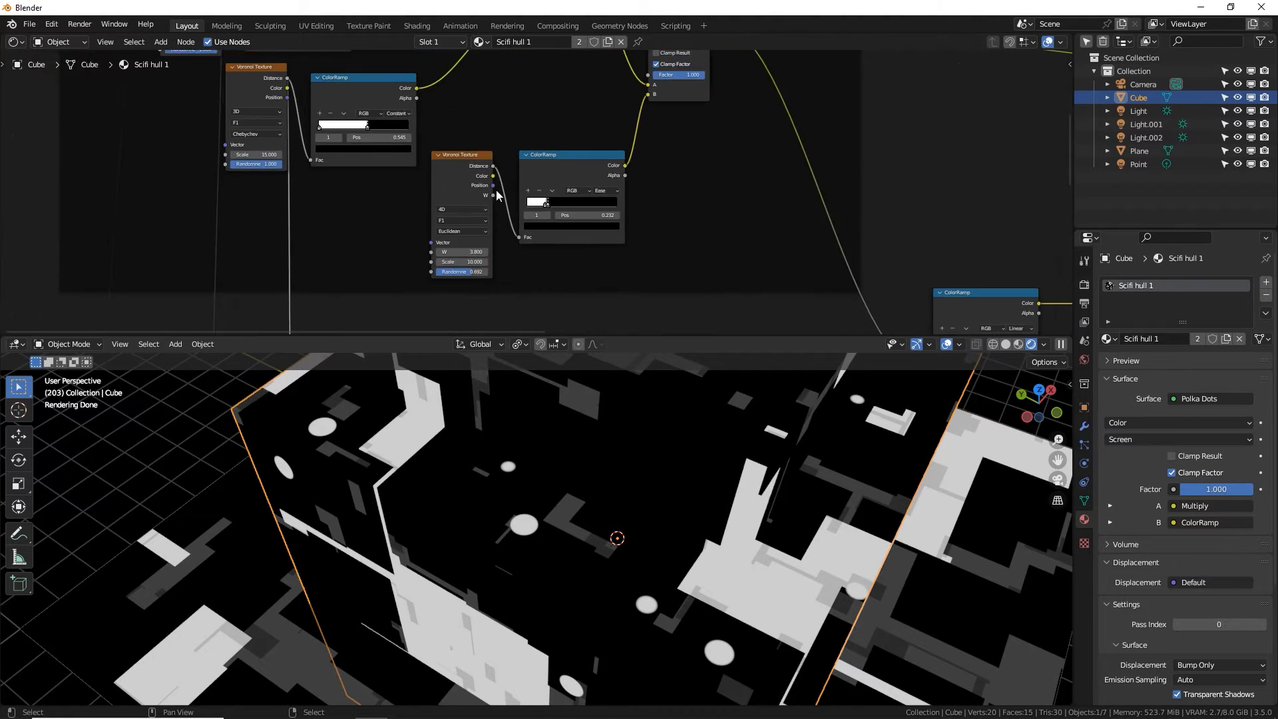
{"action": "left_click_drag", "start_coordinate": [493, 166], "coordinate": [374, 267]}
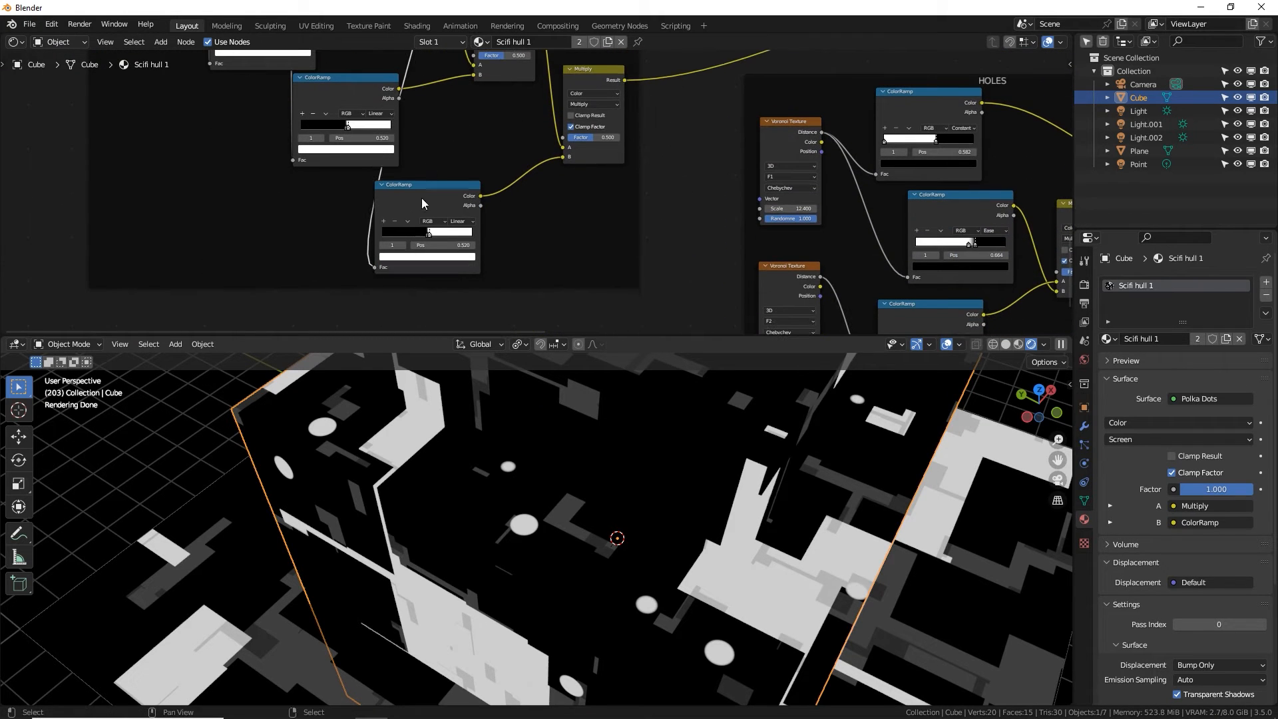
Preview the Principled BSDF output so the cube shows the full hull material instead of the isolated polka-dot mask.
{"action": "middle_click_drag", "start_coordinate": [558, 199], "coordinate": [503, 262]}
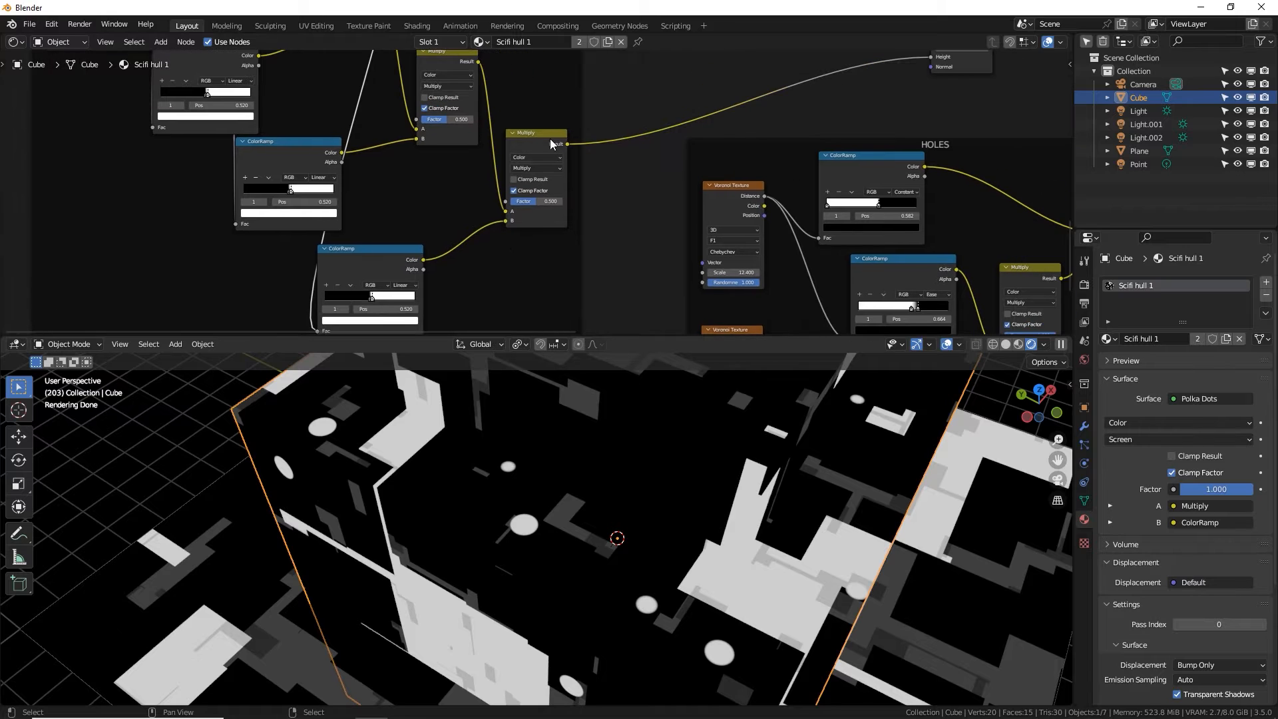
{"action": "middle_click_drag", "start_coordinate": [670, 146], "coordinate": [381, 261]}
{"action": "middle_click_drag", "start_coordinate": [950, 180], "coordinate": [499, 237]}
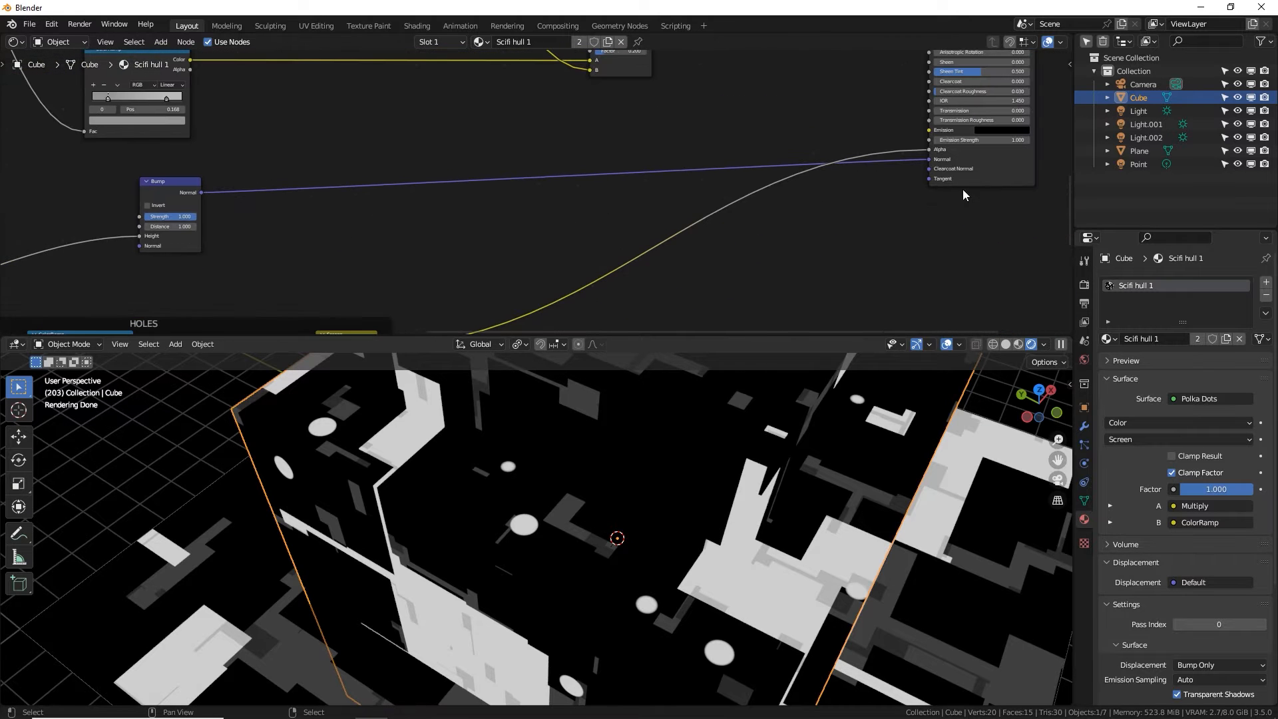
{"action": "middle_click_drag", "start_coordinate": [1004, 178], "coordinate": [736, 240]}
{"action": "left_click", "coordinate": [754, 244], "text": "ctrl+shift"}
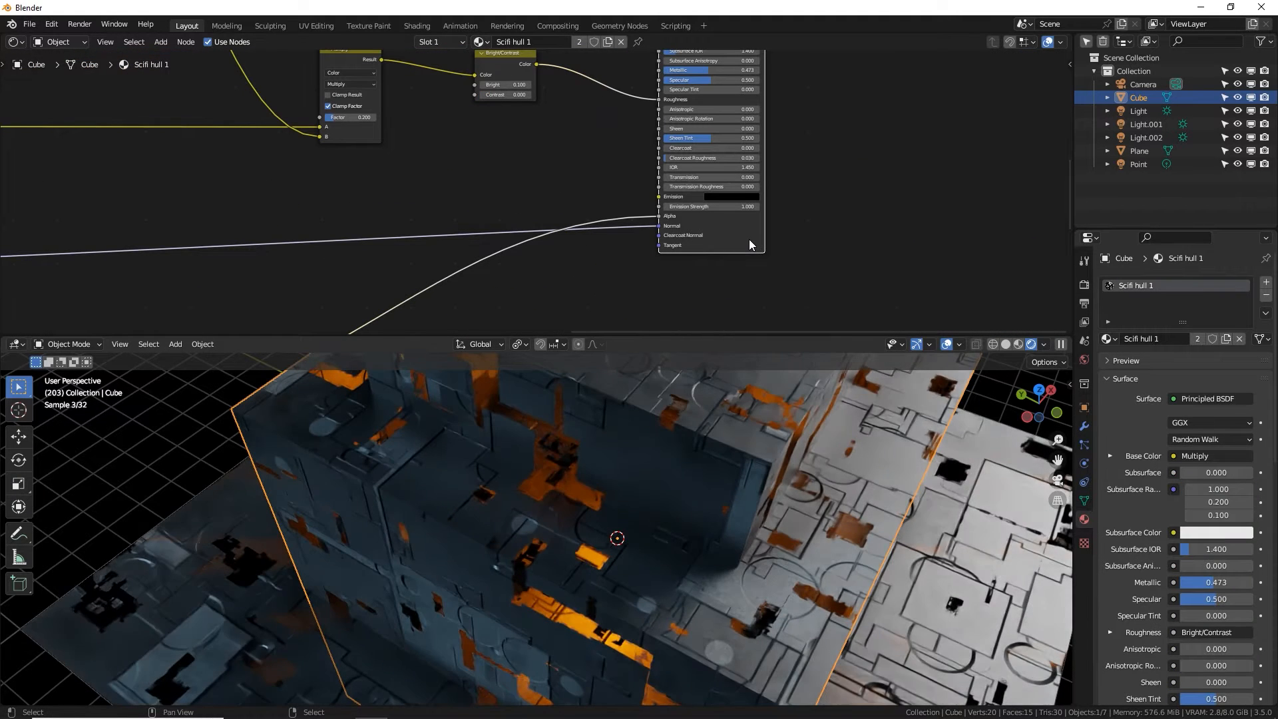
Label the ColorRamp feeding the last Multiply node of the bump chain as DOTS.
{"action": "middle_click_drag", "start_coordinate": [242, 249], "coordinate": [770, 128]}
{"action": "middle_click_drag", "start_coordinate": [431, 177], "coordinate": [1024, 80]}
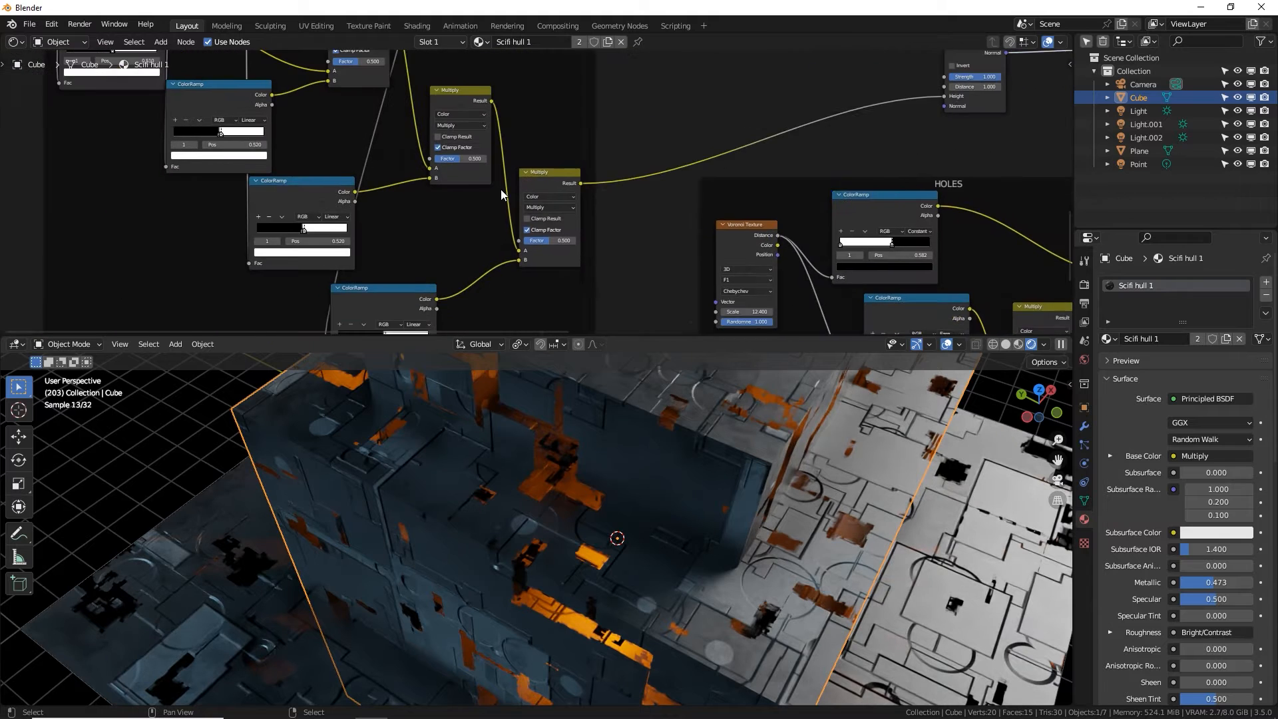
{"action": "middle_click_drag", "start_coordinate": [424, 204], "coordinate": [666, 99]}
{"action": "scroll", "coordinate": [666, 99], "scroll_direction": "up", "scroll_amount": 5}
{"action": "left_click", "coordinate": [697, 182]}
{"action": "key", "text": "F2"}
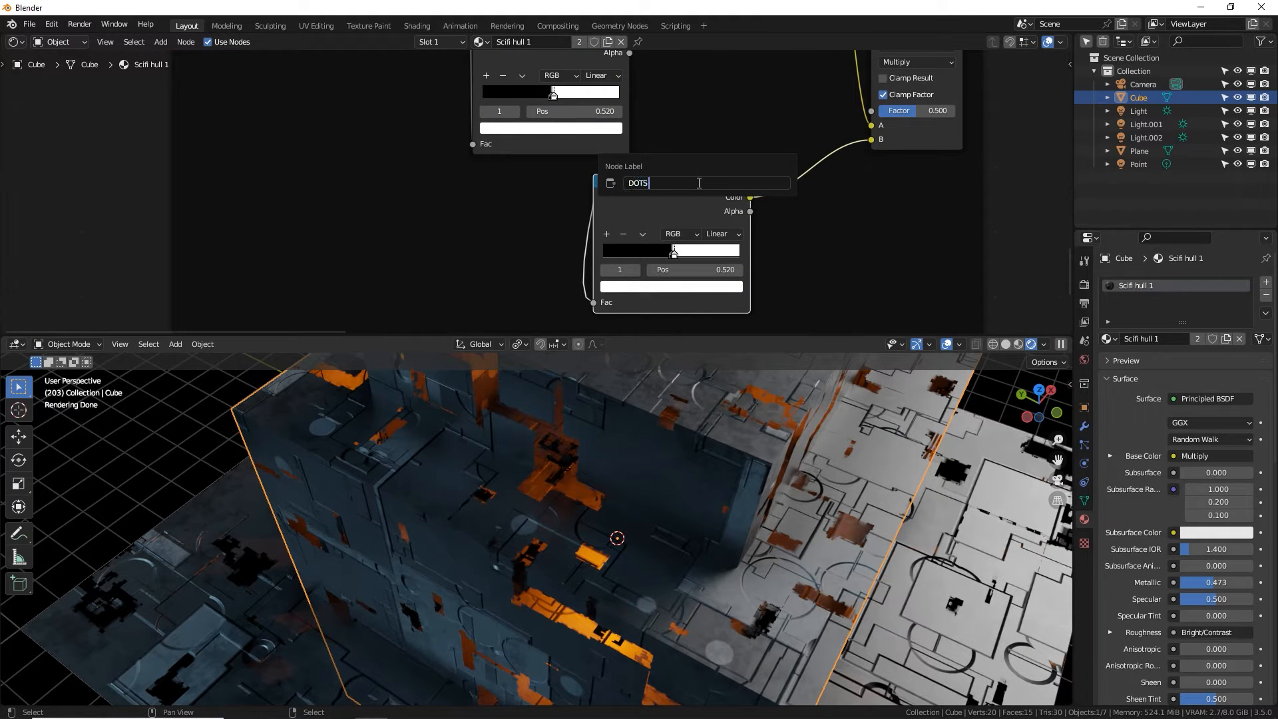
{"action": "type", "text": "DOTS"}
{"action": "key", "text": "Return"}
Enlarge the polka dots in the COLOR PANELS ColorRamp by moving the black stop to 0.327 and the white stop to 0.291.
{"action": "middle_click_drag", "start_coordinate": [763, 492], "coordinate": [678, 557]}
{"action": "middle_click_drag", "start_coordinate": [630, 525], "coordinate": [613, 517]}
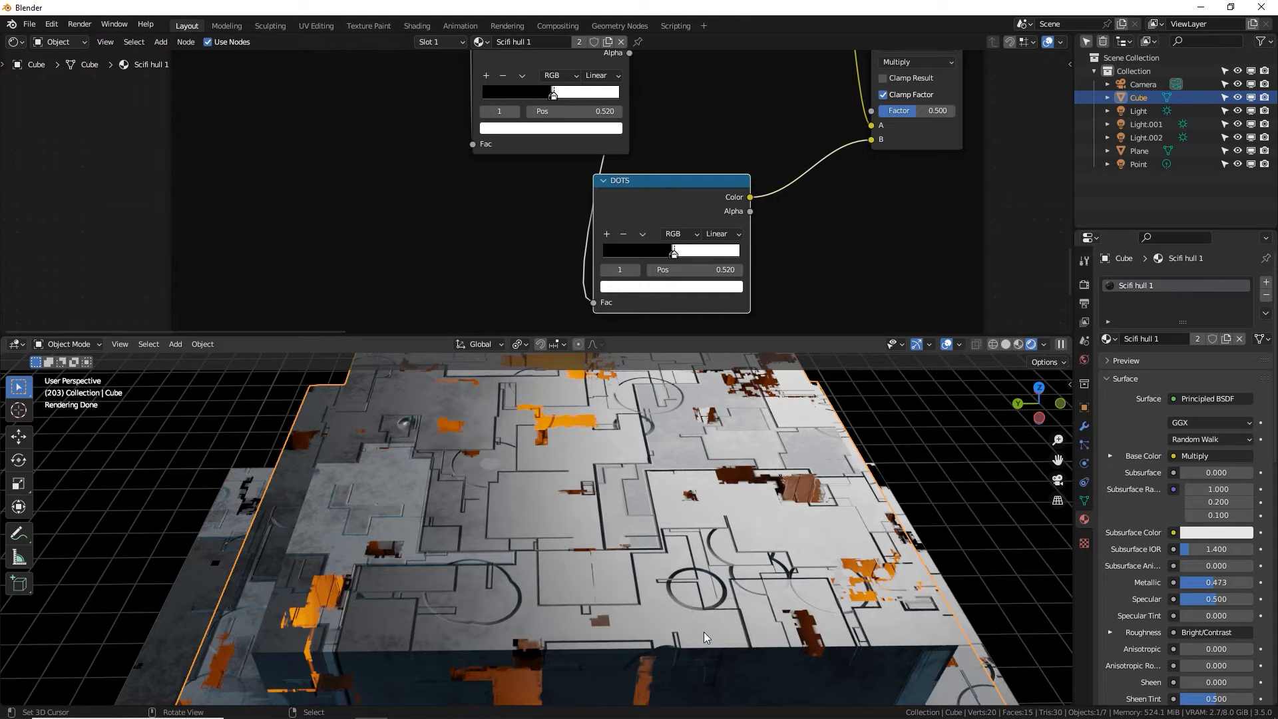
{"action": "middle_click_drag", "start_coordinate": [562, 237], "coordinate": [237, 285]}
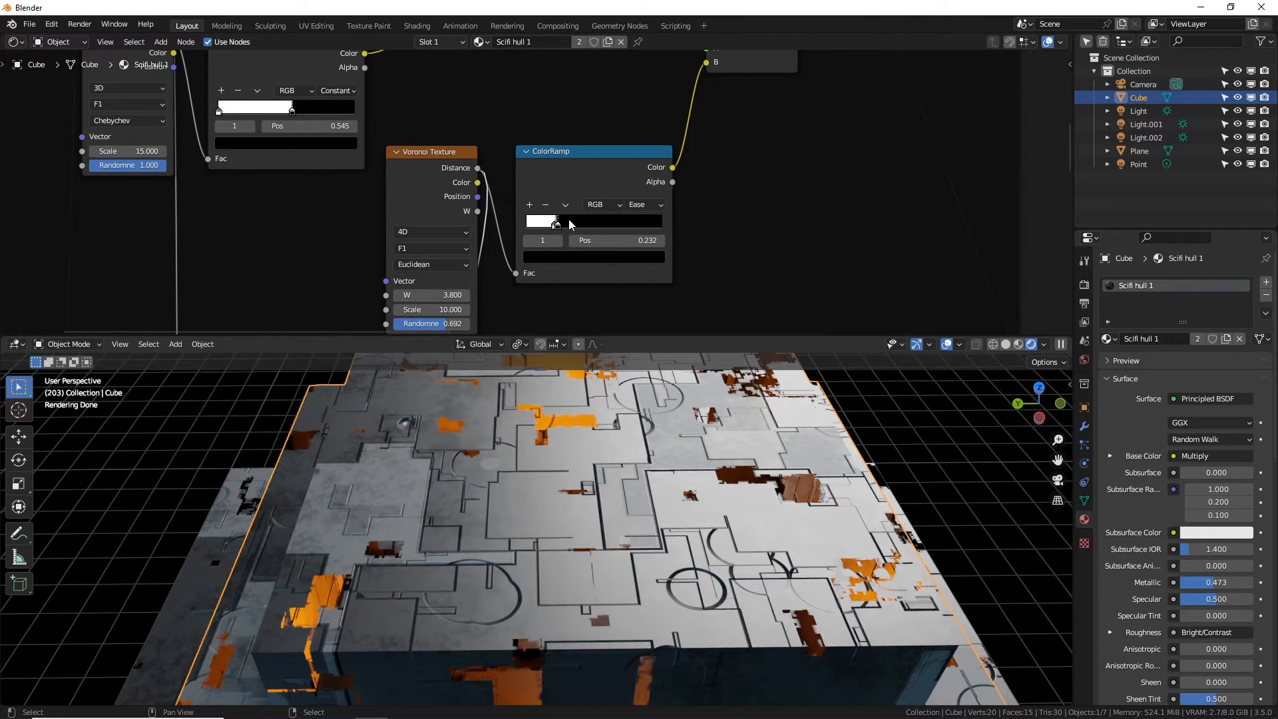
{"action": "left_click_drag", "start_coordinate": [562, 226], "coordinate": [578, 226]}
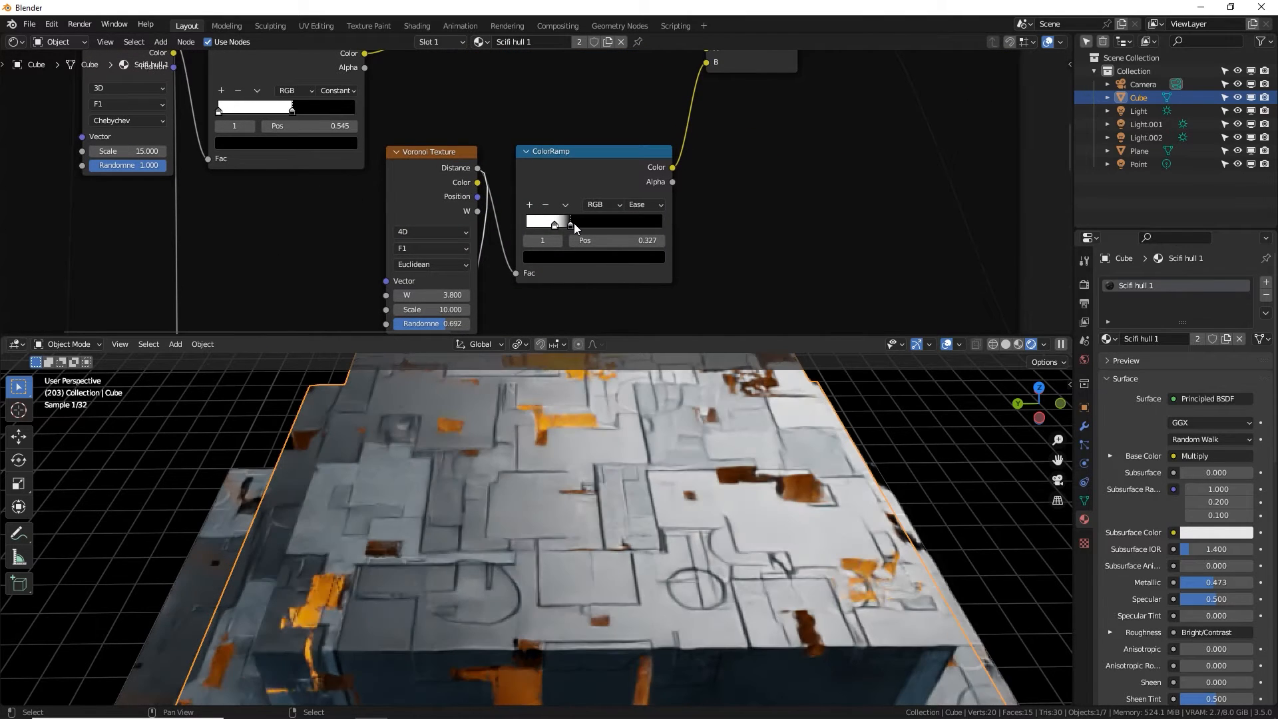
{"action": "scroll", "coordinate": [486, 412], "scroll_direction": "up", "scroll_amount": 5}
{"action": "middle_click_drag", "start_coordinate": [486, 411], "coordinate": [438, 493]}
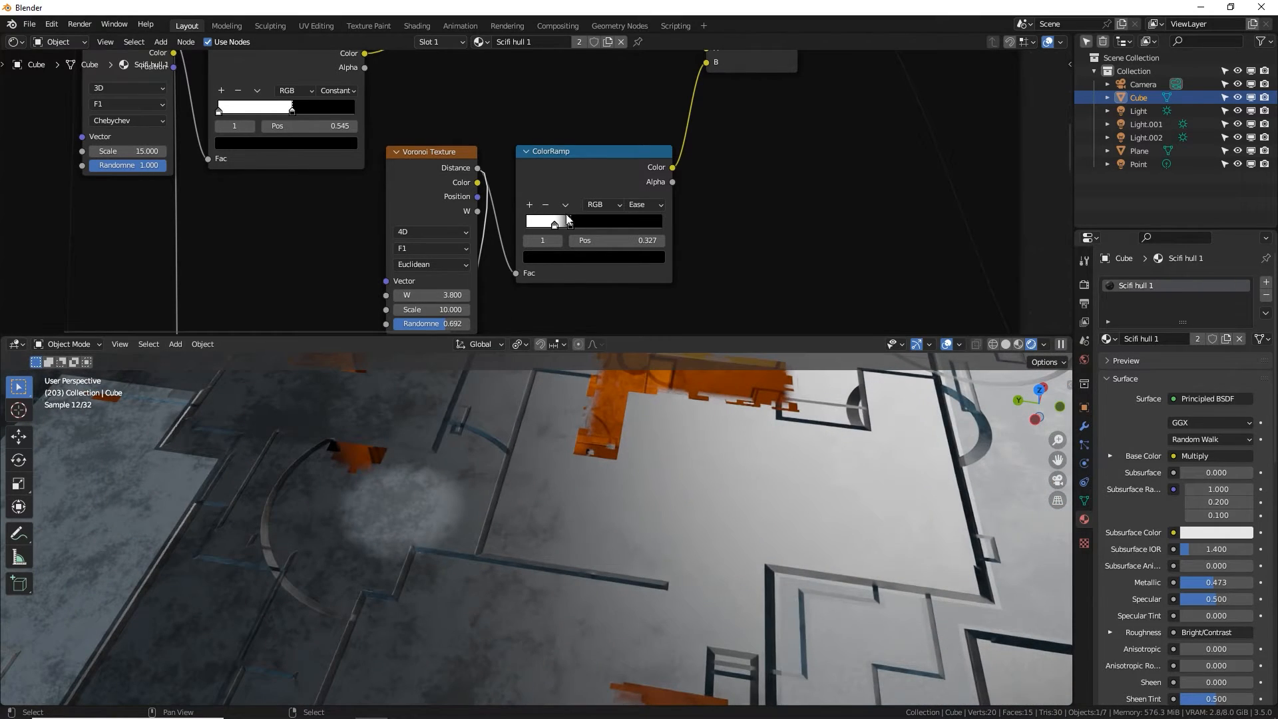
{"action": "left_click_drag", "start_coordinate": [556, 225], "coordinate": [564, 226]}
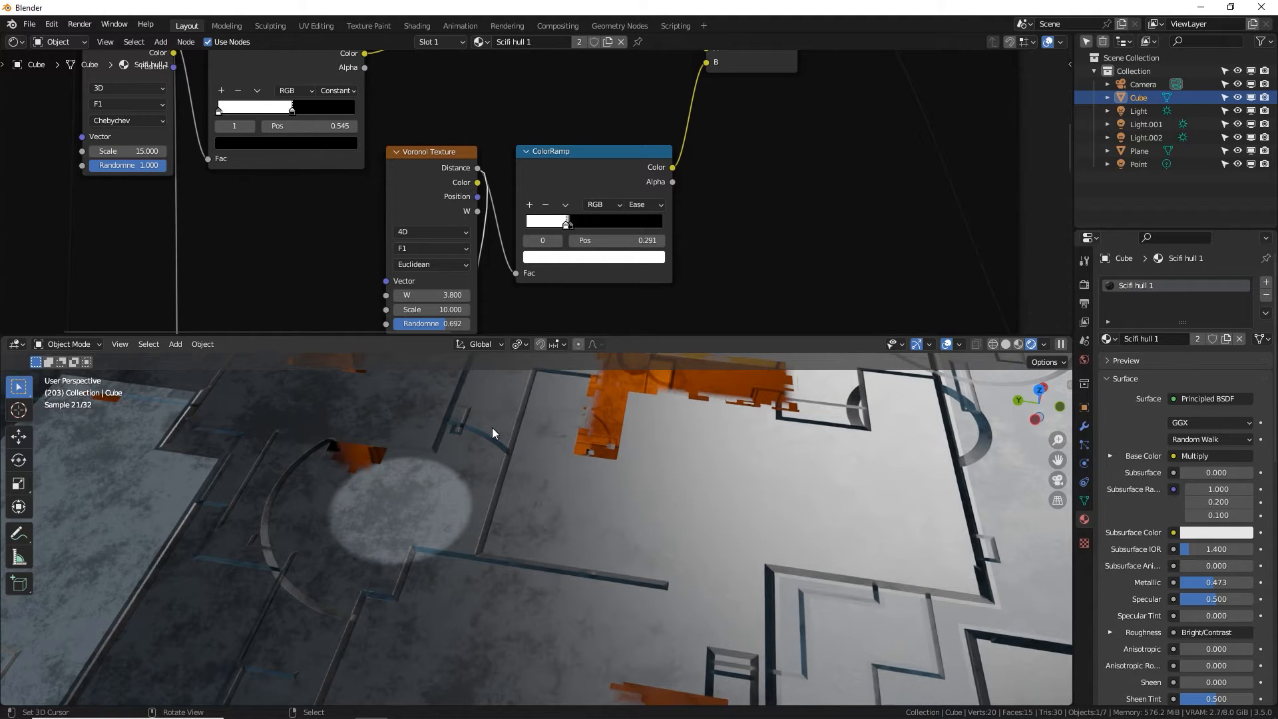
Tighten the DOTS ramp into a thin bump edge with the black stop at 0.314 and the white stop at 0.329.
{"action": "middle_click_drag", "start_coordinate": [606, 195], "coordinate": [690, 315]}
{"action": "left_click_drag", "start_coordinate": [481, 195], "coordinate": [445, 202]}
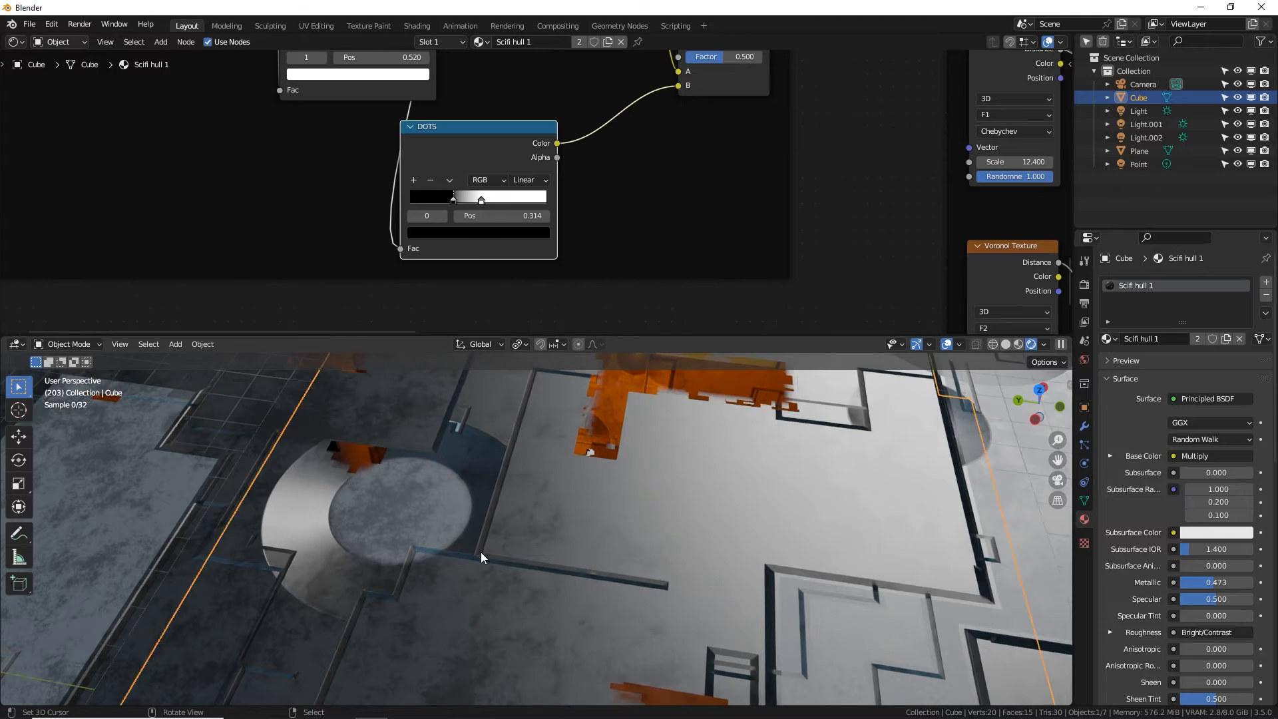
{"action": "middle_click_drag", "start_coordinate": [480, 553], "coordinate": [561, 574]}
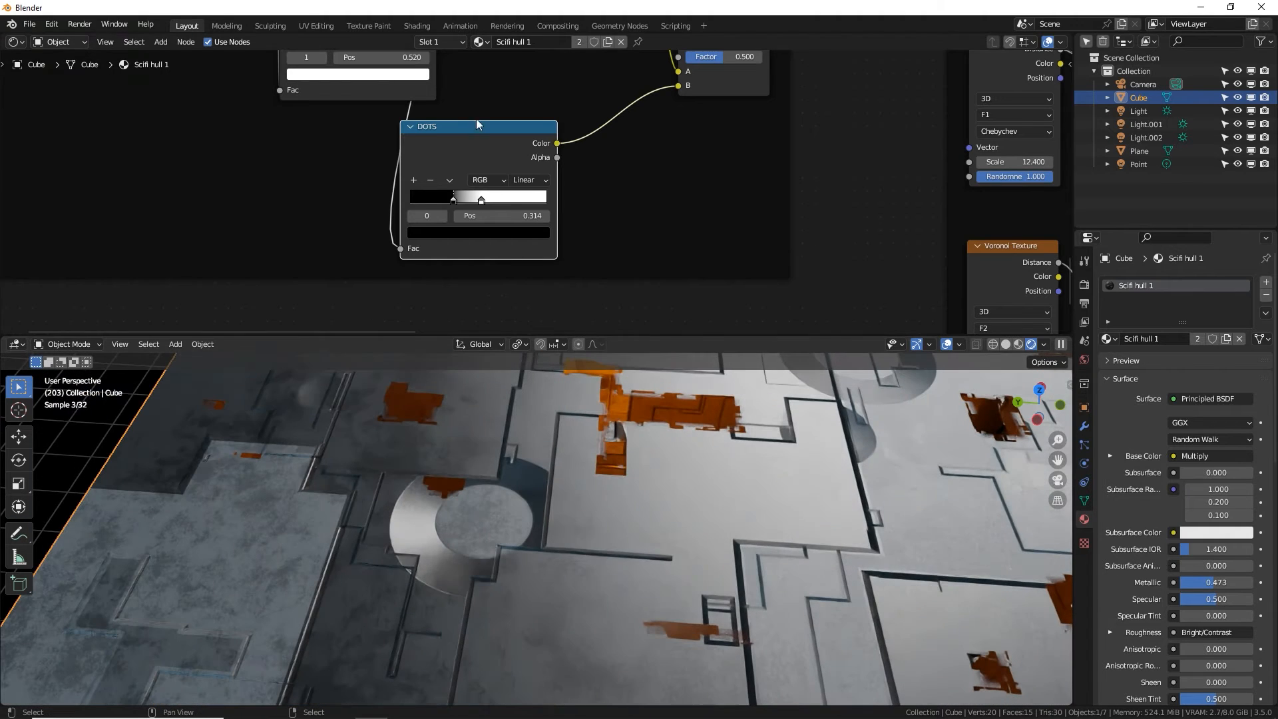
{"action": "left_click_drag", "start_coordinate": [485, 193], "coordinate": [458, 199]}
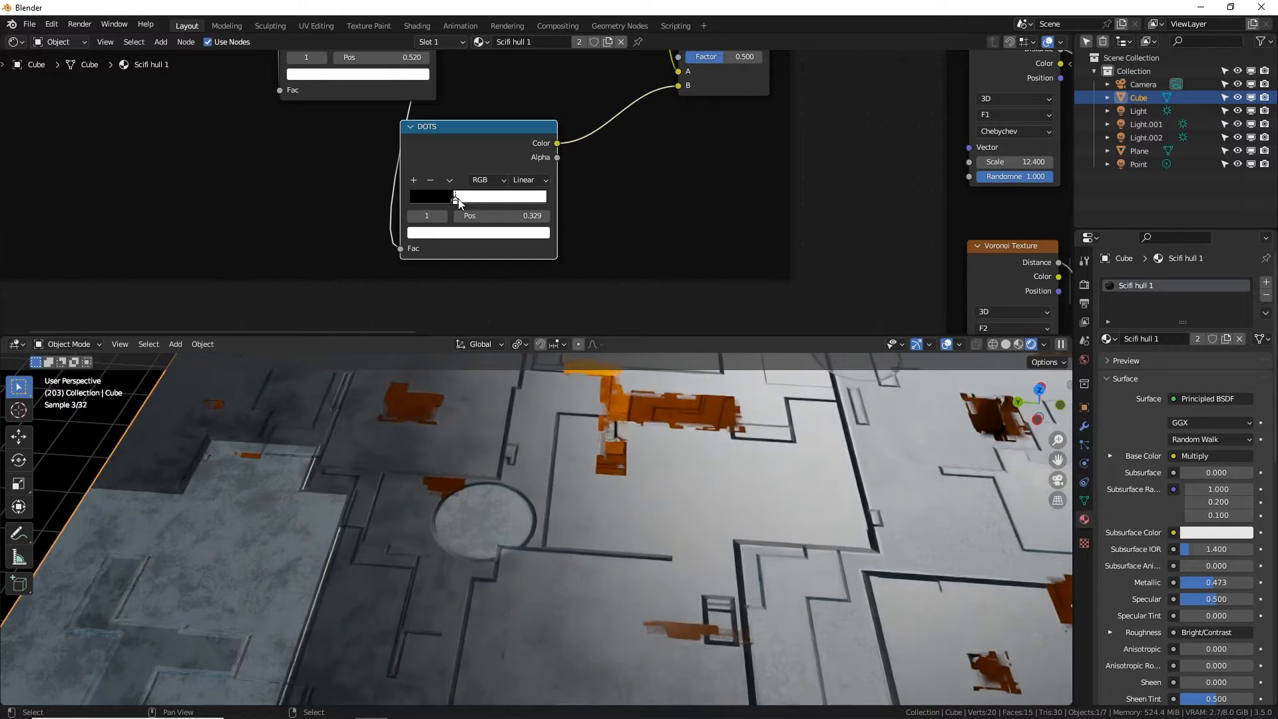
{"action": "middle_click_drag", "start_coordinate": [520, 513], "coordinate": [554, 429]}
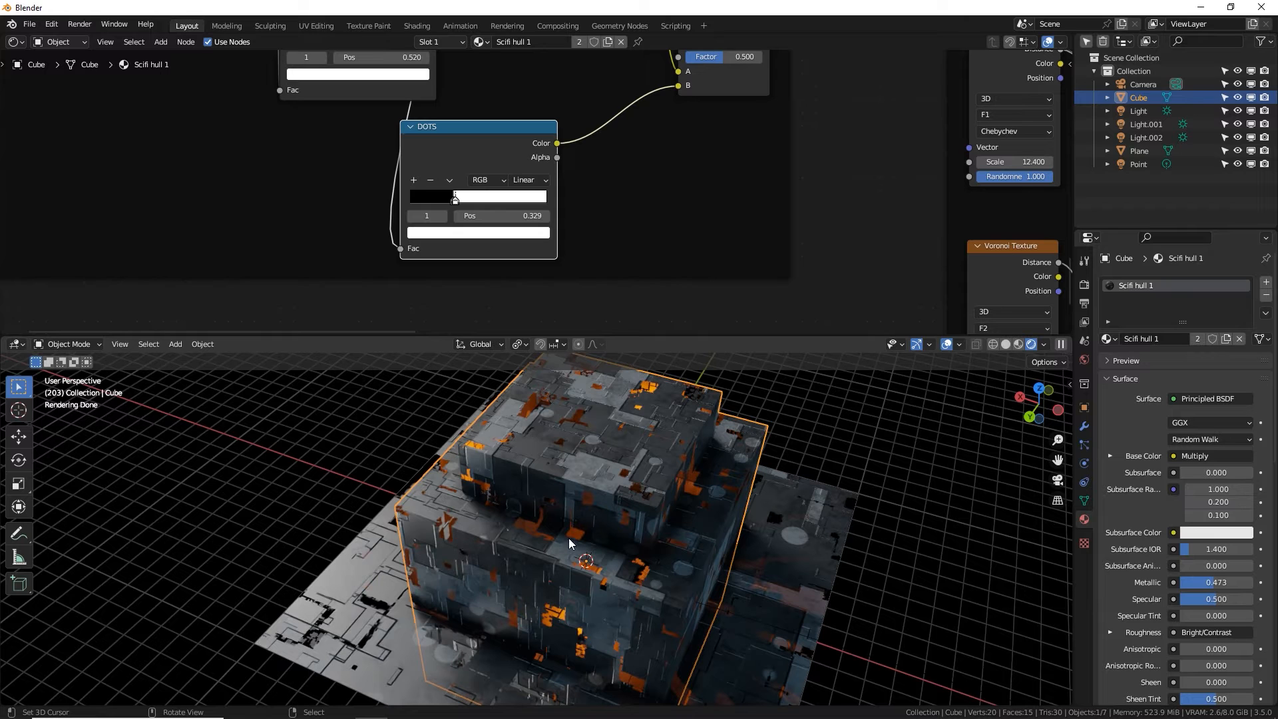
Set the Factor of the Multiply node that combines the DOTS ramp into the bump chain to 1.000.
{"action": "middle_click_drag", "start_coordinate": [551, 497], "coordinate": [632, 501]}
{"action": "middle_click_drag", "start_coordinate": [499, 154], "coordinate": [532, 322]}
{"action": "scroll", "coordinate": [512, 283], "scroll_direction": "down", "scroll_amount": 3}
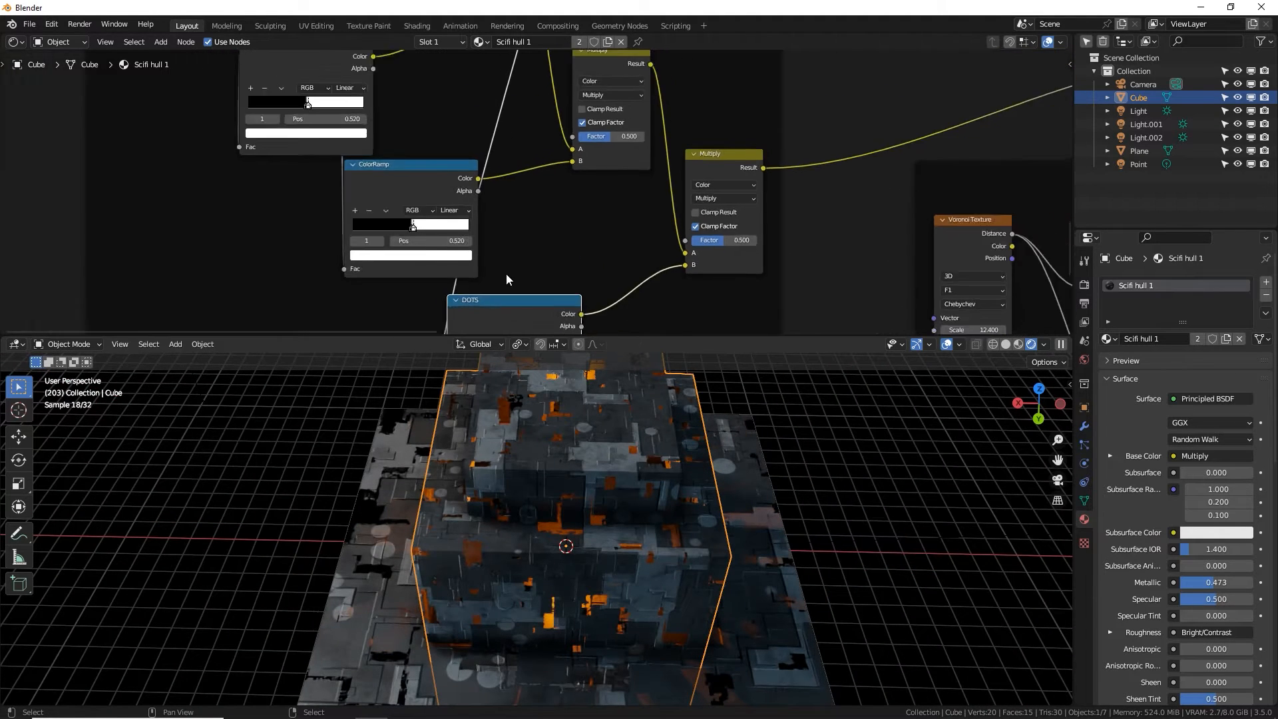
{"action": "left_click_drag", "start_coordinate": [712, 237], "coordinate": [743, 237]}
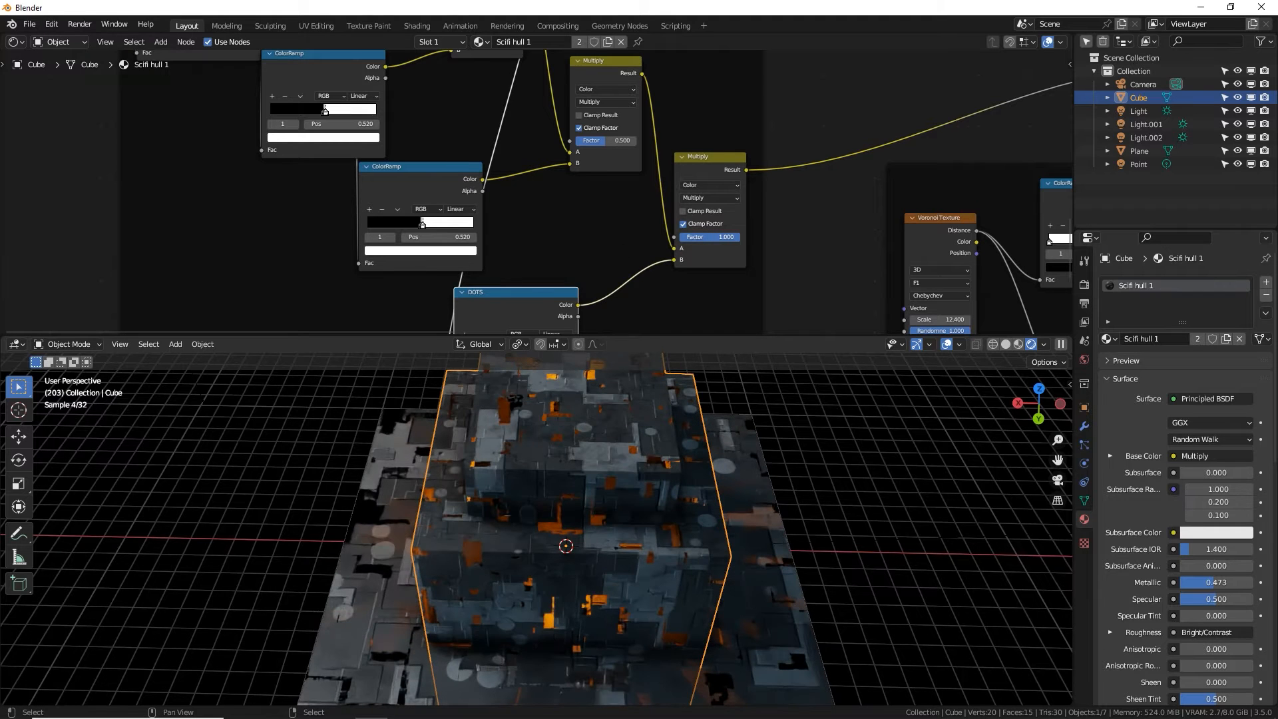
Move both DOTS ramp stops lower, placing the white stop at 0.211 with the black stop just before it.
{"action": "middle_click_drag", "start_coordinate": [610, 245], "coordinate": [629, 293]}
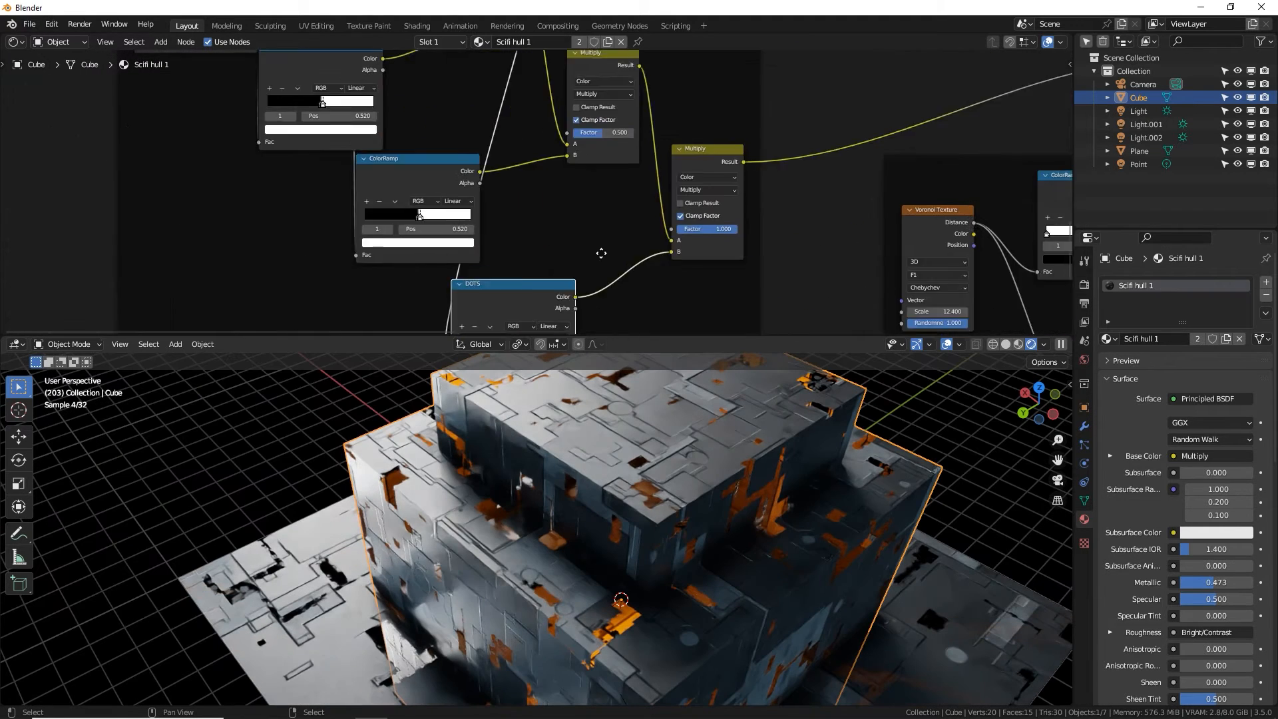
{"action": "middle_click_drag", "start_coordinate": [489, 329], "coordinate": [521, 172]}
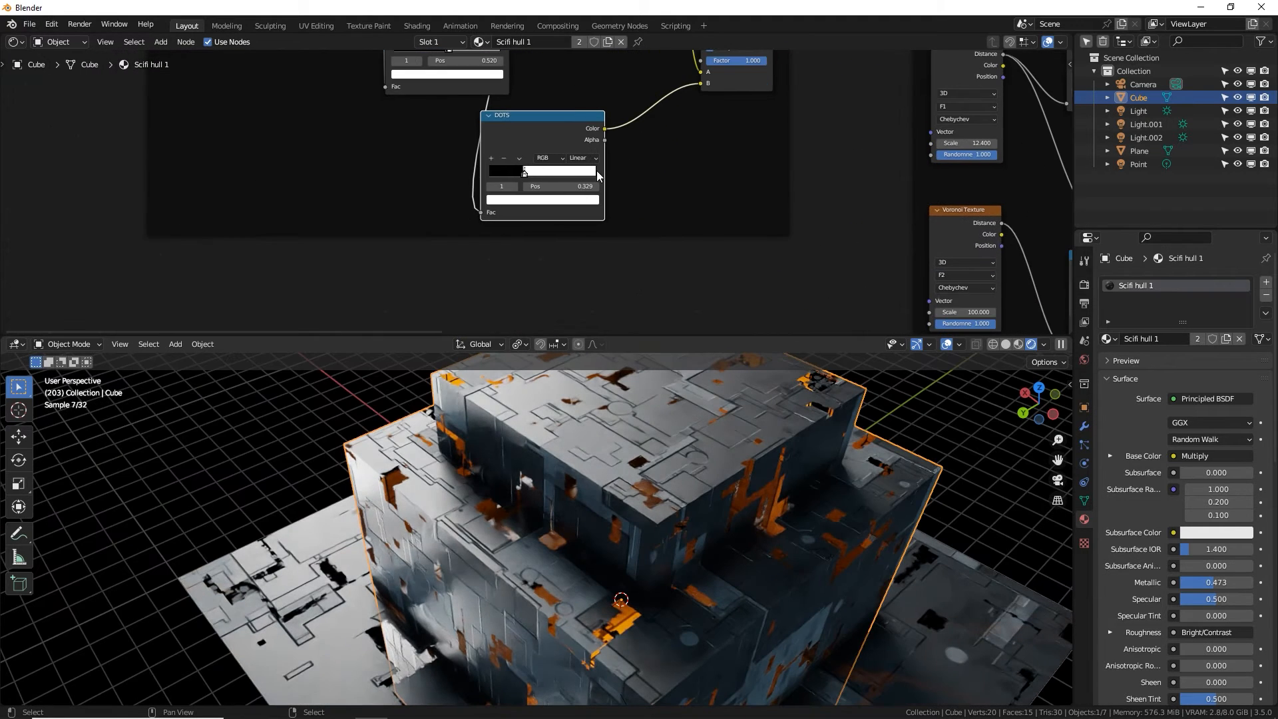
{"action": "left_click", "coordinate": [521, 172]}
{"action": "left_click_drag", "start_coordinate": [521, 172], "coordinate": [512, 172]}
{"action": "middle_click_drag", "start_coordinate": [516, 426], "coordinate": [505, 525]}
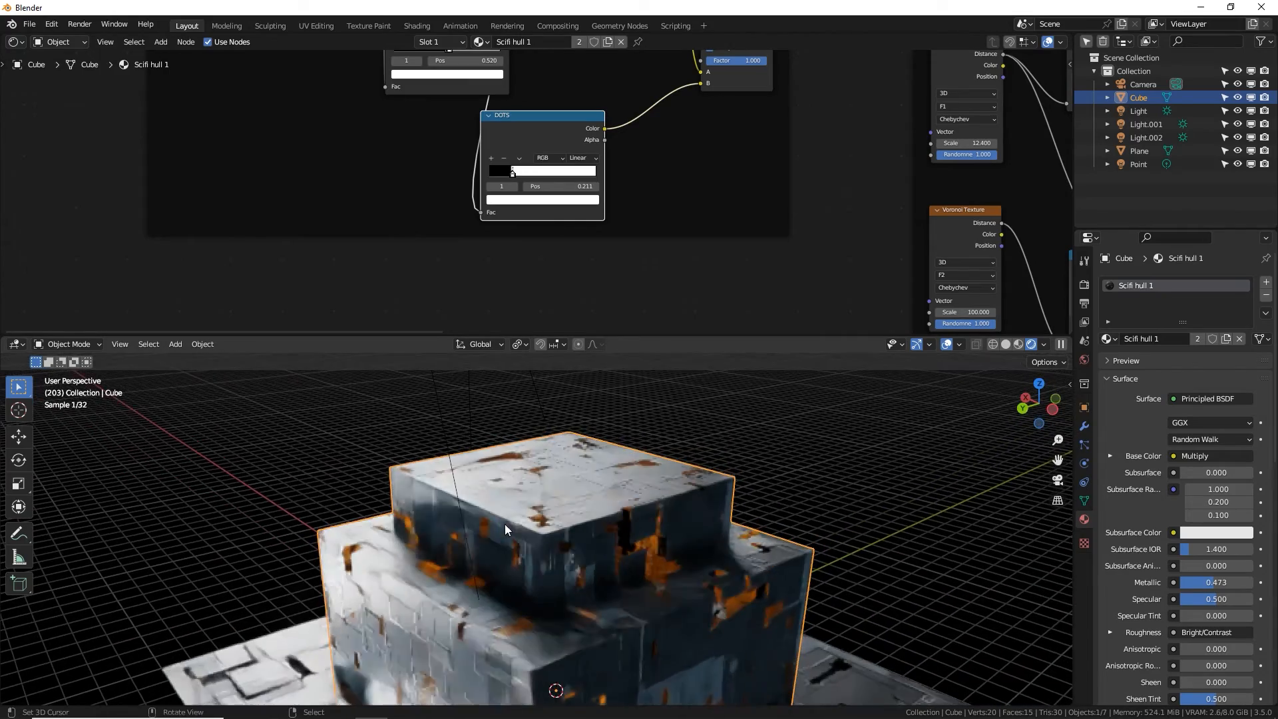
Enlarge the 3D viewport and switch the Multiply node feeding the Bright/Contrast node to Overlay blending.
{"action": "left_click_drag", "start_coordinate": [576, 335], "coordinate": [576, 215]}
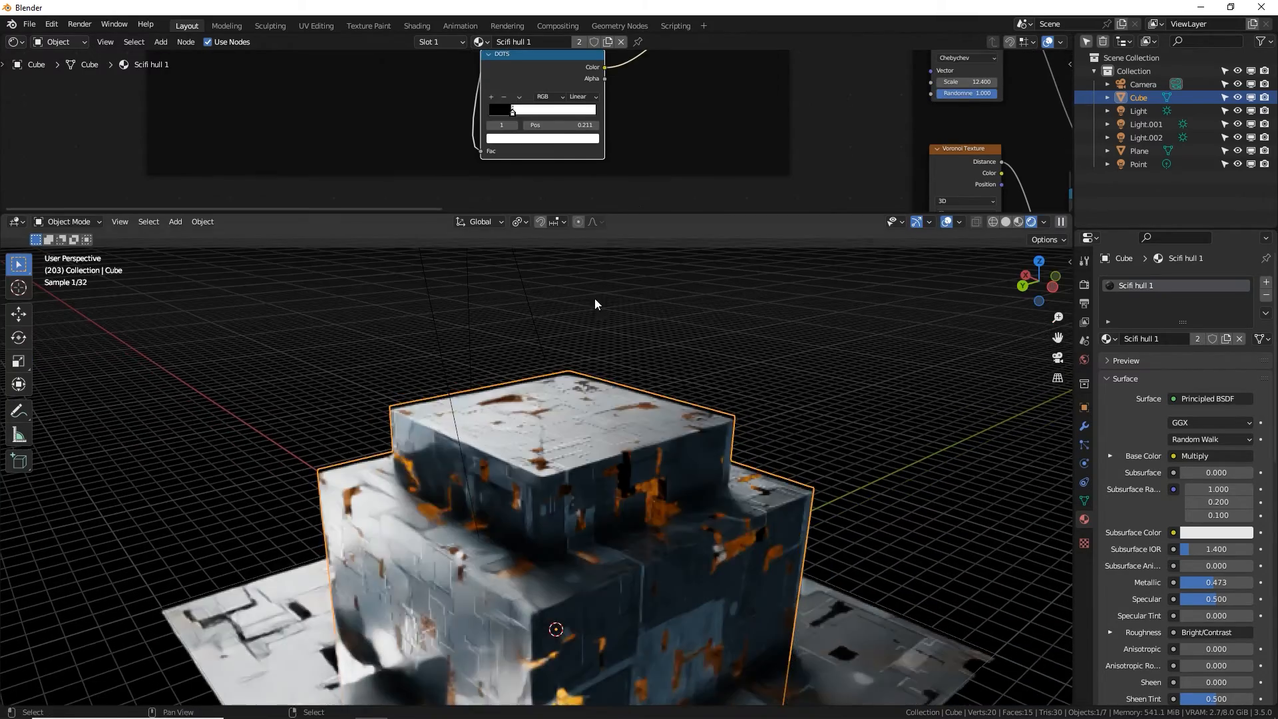
{"action": "middle_click_drag", "start_coordinate": [578, 372], "coordinate": [554, 409]}
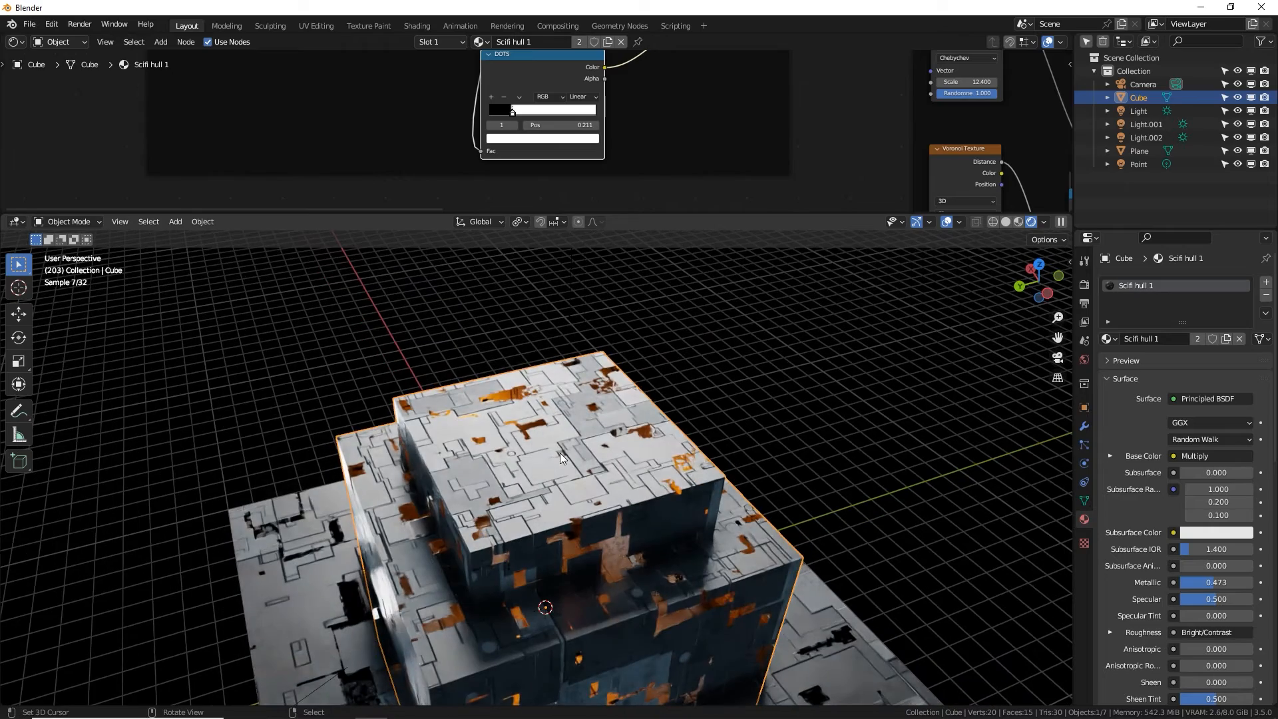
{"action": "scroll", "coordinate": [554, 409], "scroll_direction": "down", "scroll_amount": 4}
{"action": "scroll", "coordinate": [667, 129], "scroll_direction": "down", "scroll_amount": 3}
{"action": "middle_click_drag", "start_coordinate": [634, 77], "coordinate": [327, 120]}
{"action": "scroll", "coordinate": [426, 149], "scroll_direction": "down", "scroll_amount": 6}
{"action": "middle_click_drag", "start_coordinate": [675, 78], "coordinate": [317, 192]}
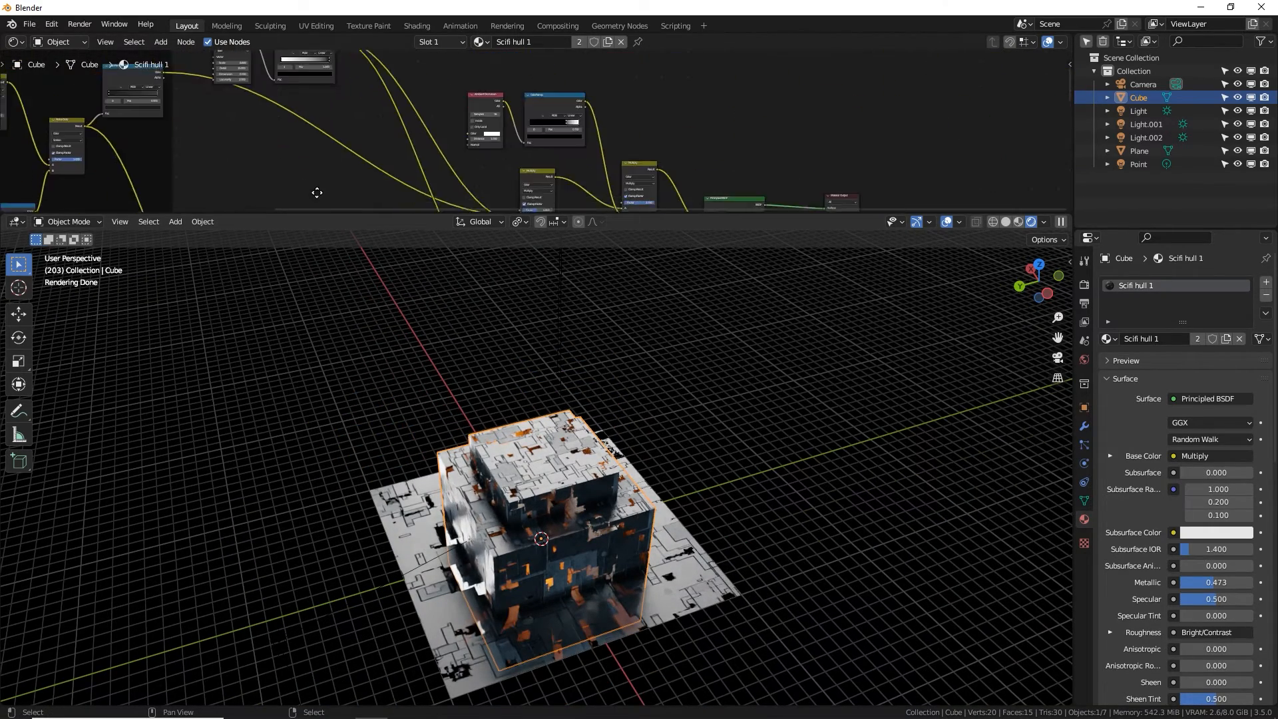
{"action": "scroll", "coordinate": [468, 159], "scroll_direction": "up", "scroll_amount": 1}
{"action": "middle_click_drag", "start_coordinate": [656, 174], "coordinate": [639, 132]}
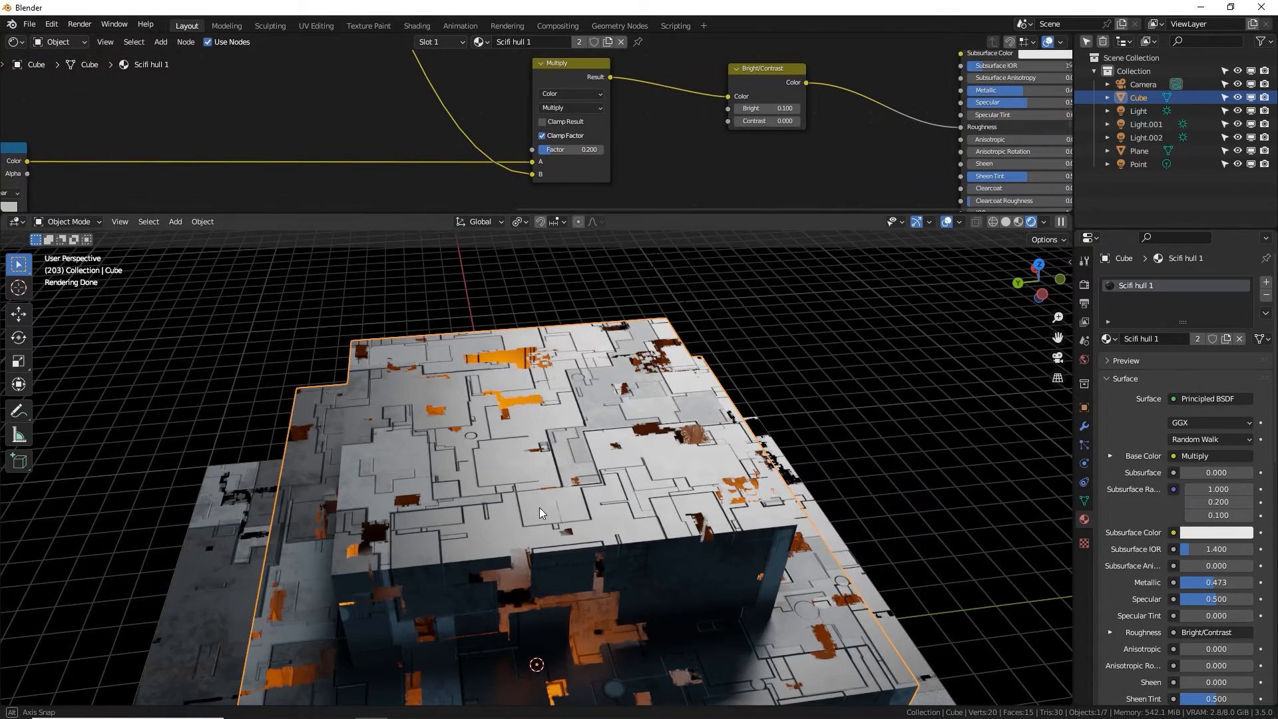
{"action": "middle_click_drag", "start_coordinate": [539, 507], "coordinate": [517, 483]}
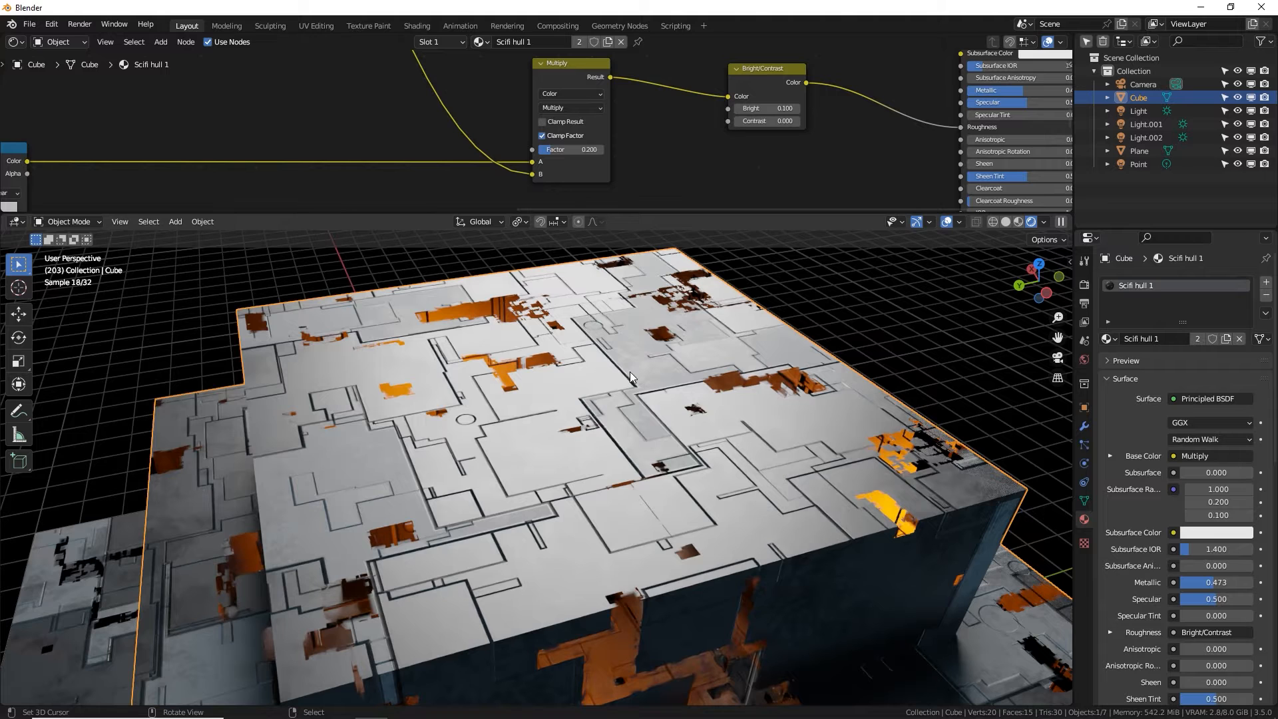
{"action": "left_click", "coordinate": [584, 109]}
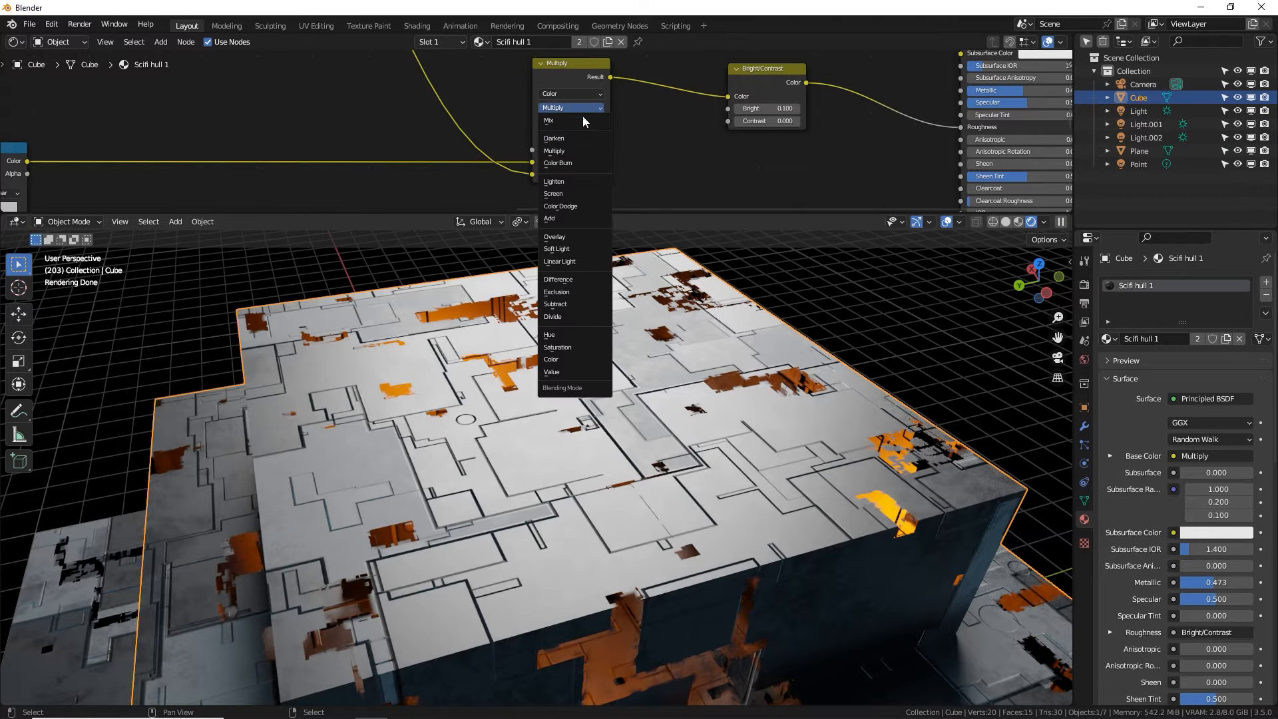
{"action": "left_click", "coordinate": [577, 237]}
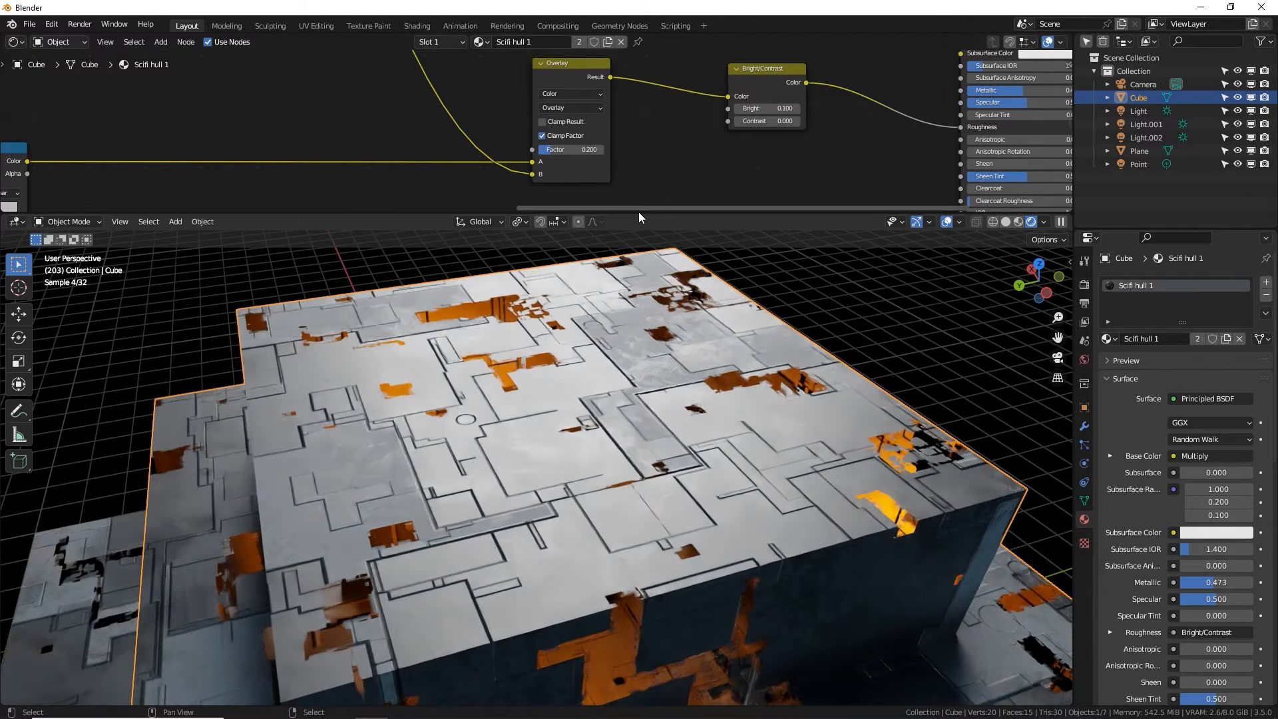
Enlarge the node editor, move the Musgrave Texture and its ColorRamp up into free space, and align the Overlay node beneath the Multiply node.
{"action": "left_click_drag", "start_coordinate": [642, 217], "coordinate": [641, 669]}
{"action": "scroll", "coordinate": [541, 466], "scroll_direction": "down", "scroll_amount": 4}
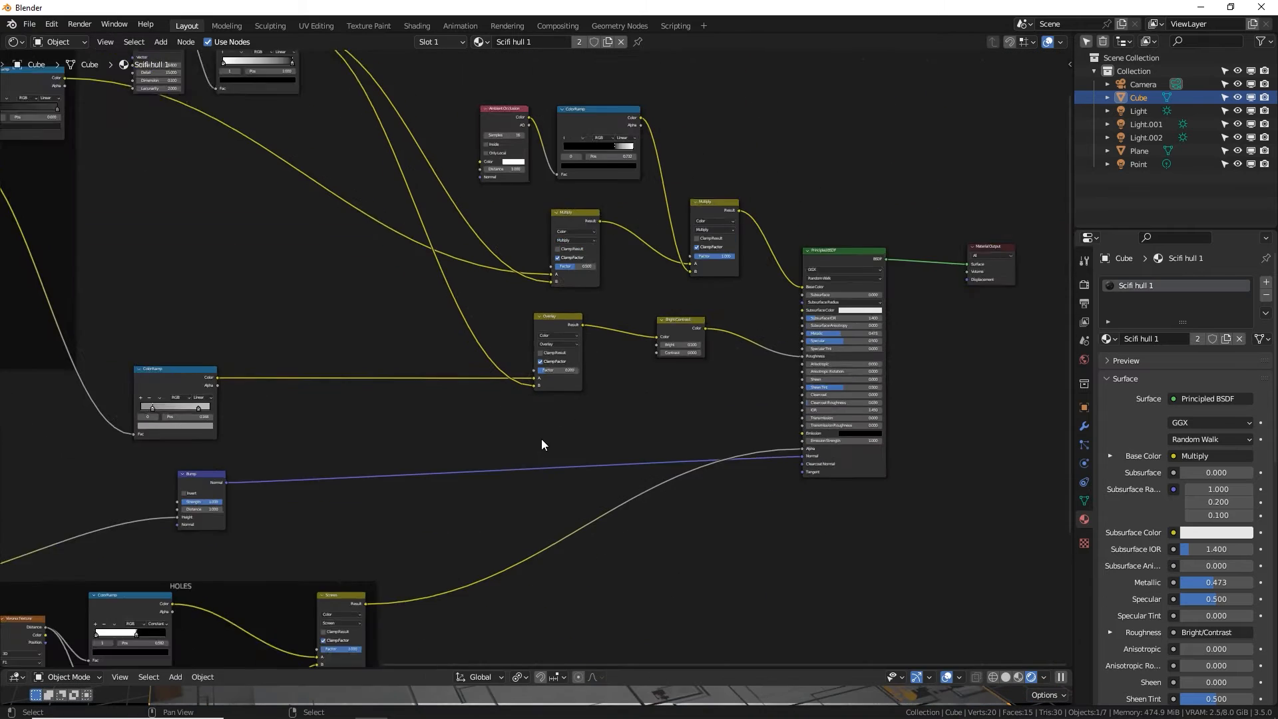
{"action": "middle_click_drag", "start_coordinate": [568, 390], "coordinate": [808, 546]}
{"action": "left_click_drag", "start_coordinate": [403, 172], "coordinate": [555, 236]}
{"action": "key", "text": "g"}
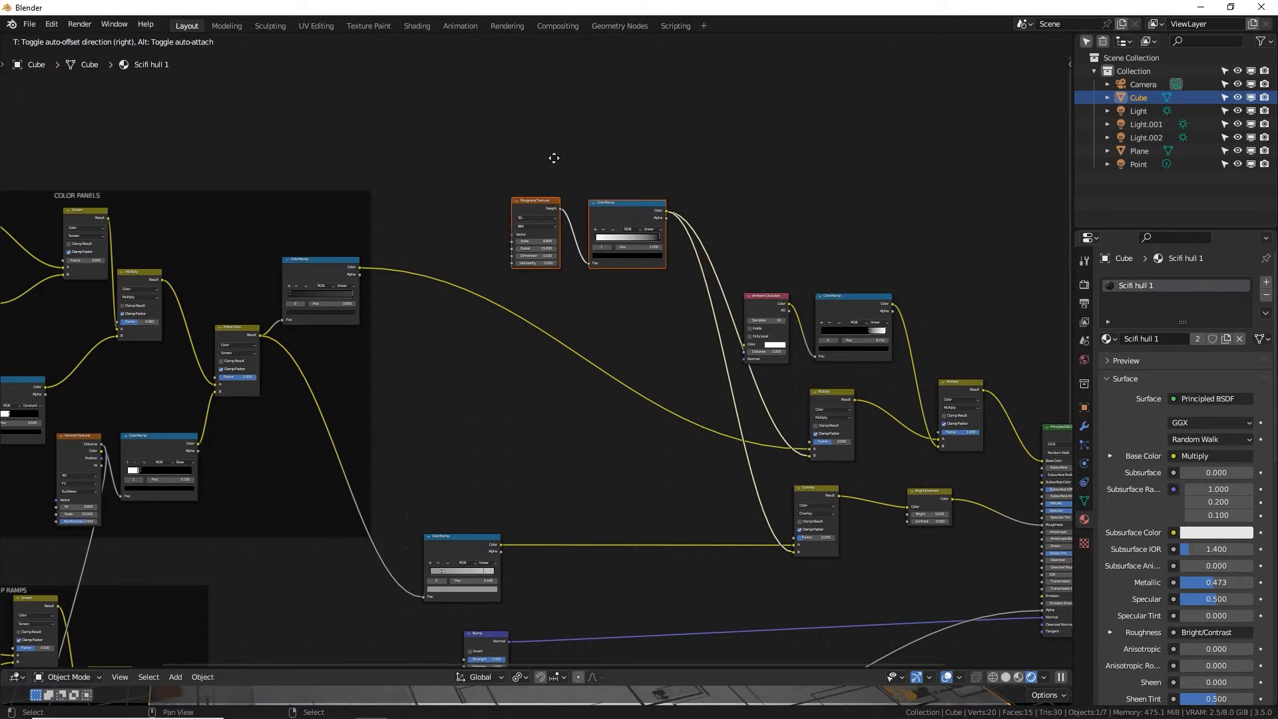
{"action": "left_click", "coordinate": [575, 150]}
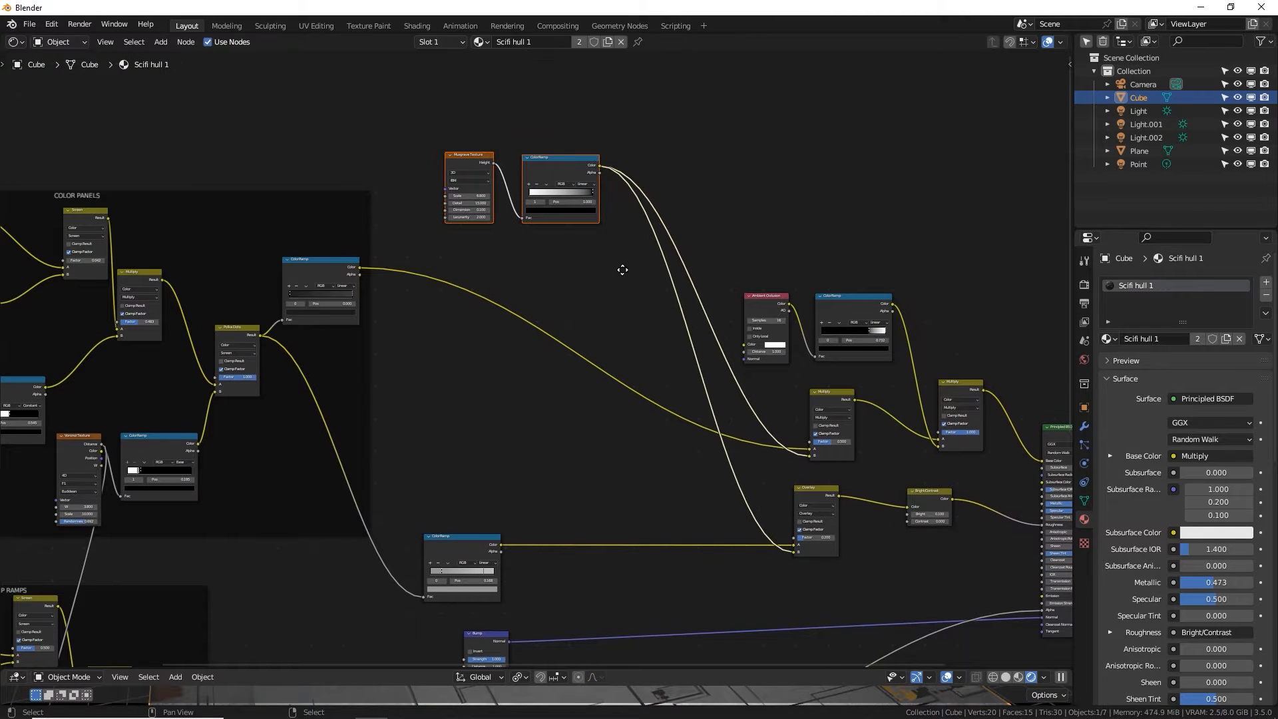
{"action": "middle_click_drag", "start_coordinate": [834, 464], "coordinate": [644, 330]}
{"action": "scroll", "coordinate": [643, 333], "scroll_direction": "up", "scroll_amount": 2}
{"action": "left_click_drag", "start_coordinate": [671, 373], "coordinate": [700, 365]}
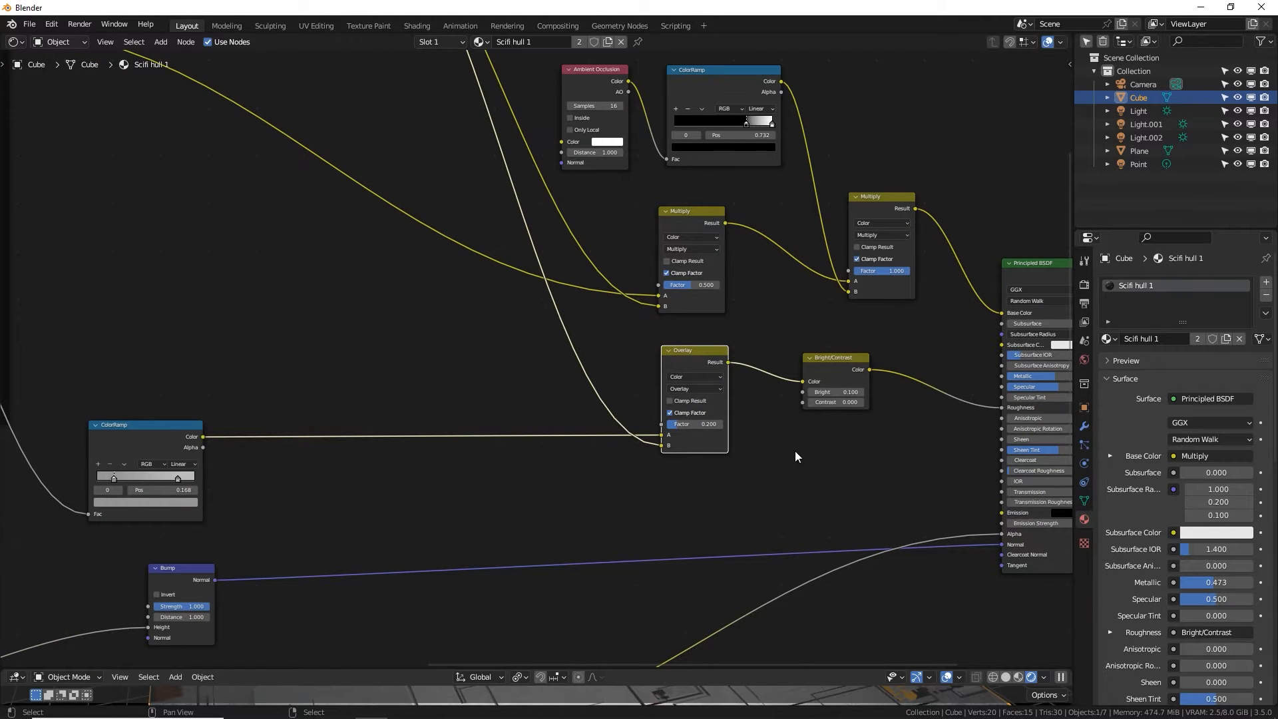
Restore a larger 3D viewport and raise the Overlay node's Factor to strengthen the Musgrave grunge in the roughness.
{"action": "left_click_drag", "start_coordinate": [684, 668], "coordinate": [711, 278]}
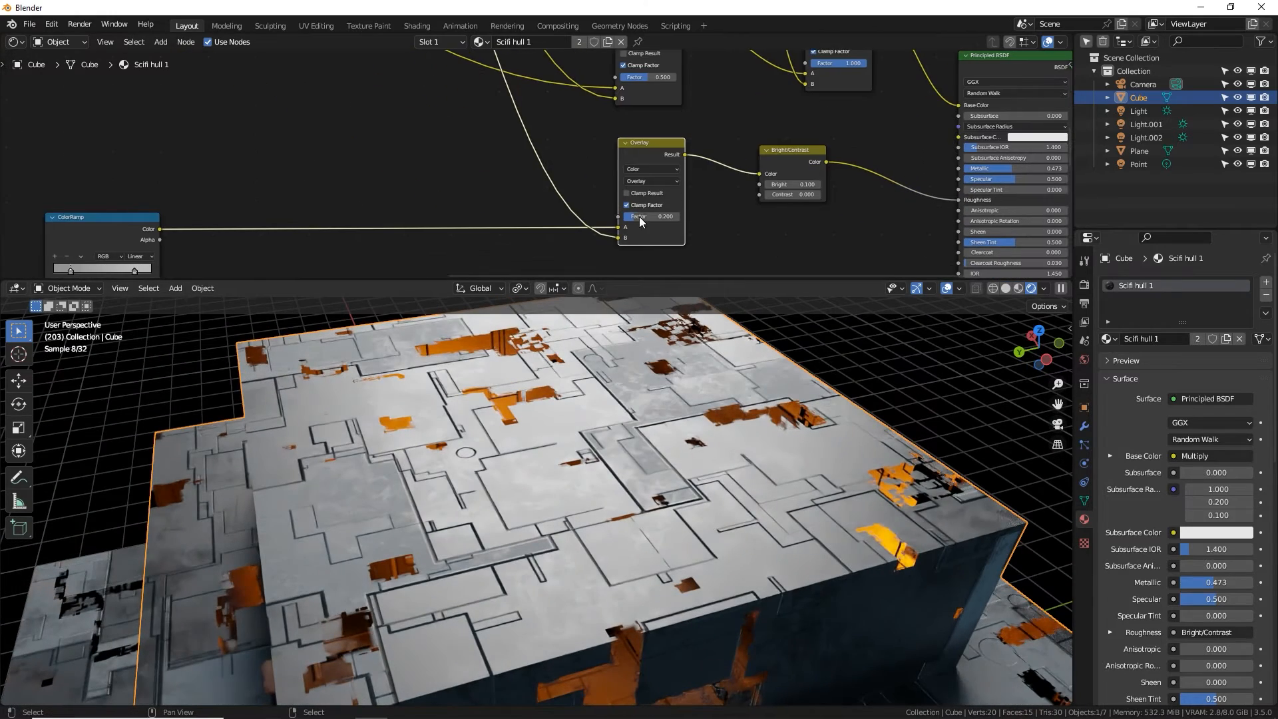
{"action": "left_click_drag", "start_coordinate": [641, 222], "coordinate": [659, 221]}
{"action": "middle_click_drag", "start_coordinate": [534, 478], "coordinate": [585, 466]}
{"action": "middle_click_drag", "start_coordinate": [666, 253], "coordinate": [751, 126]}
{"action": "left_click_drag", "start_coordinate": [373, 96], "coordinate": [446, 135]}
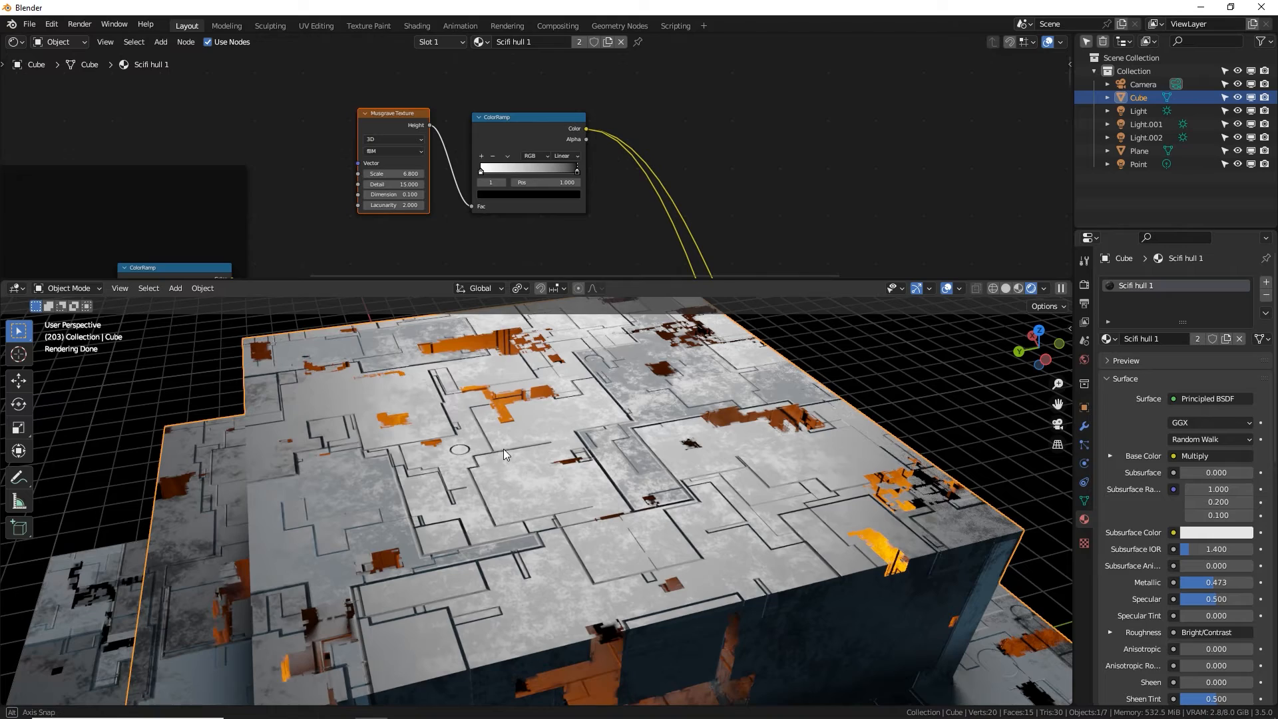
{"action": "middle_click_drag", "start_coordinate": [503, 449], "coordinate": [561, 440]}
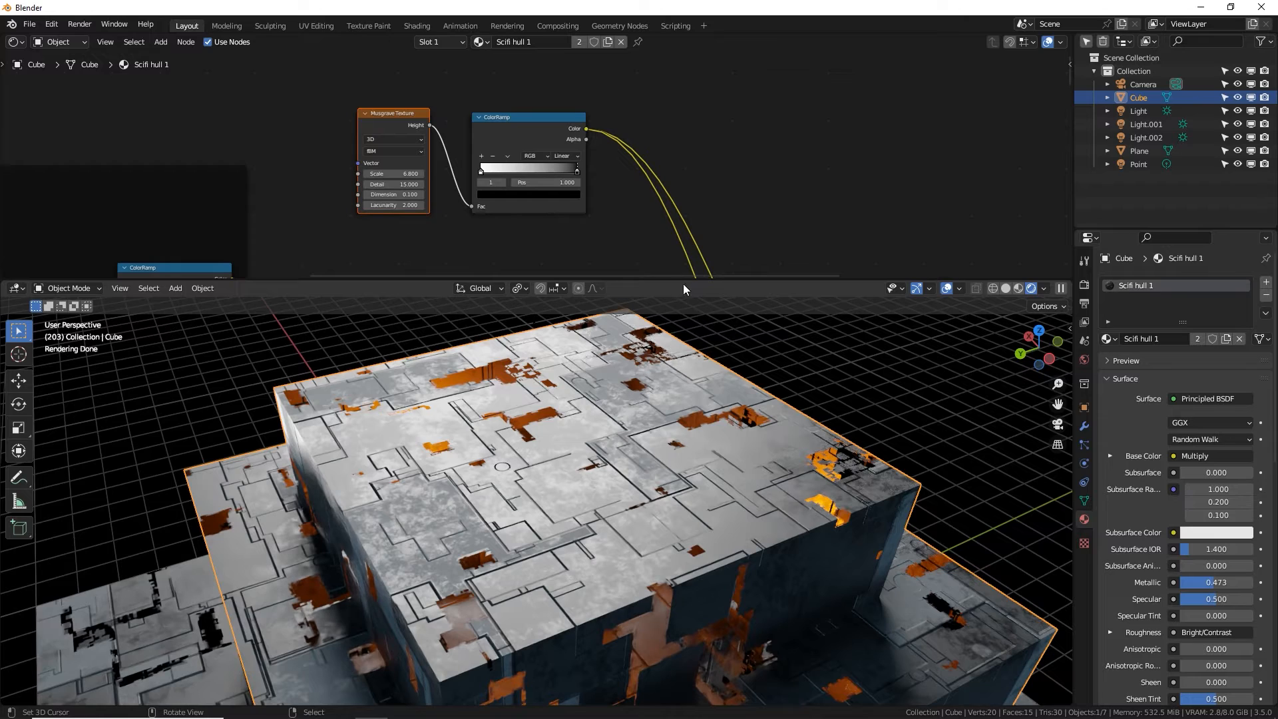
{"action": "left_click_drag", "start_coordinate": [686, 280], "coordinate": [686, 326]}
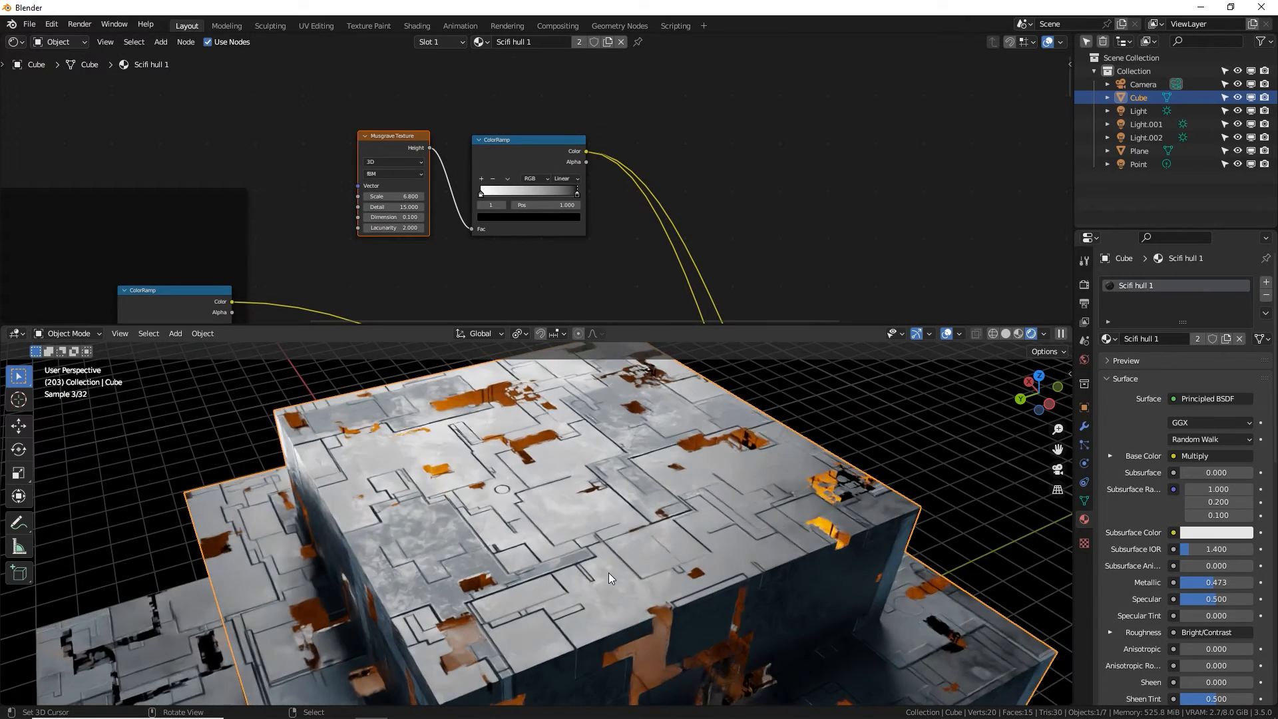
{"action": "scroll", "coordinate": [609, 573], "scroll_direction": "down", "scroll_amount": 3}
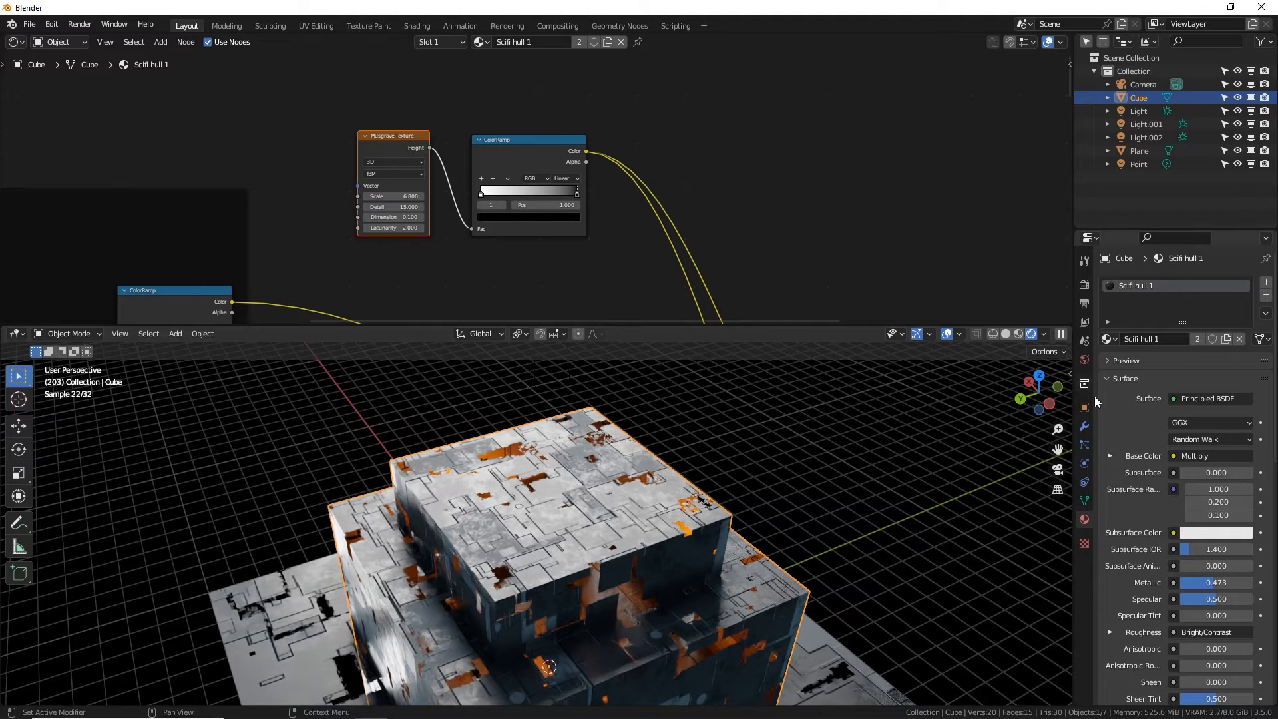
Give the Scifi hull 1 material a fake user and delete the cube and plane from the scene.
{"action": "left_click", "coordinate": [1212, 338]}
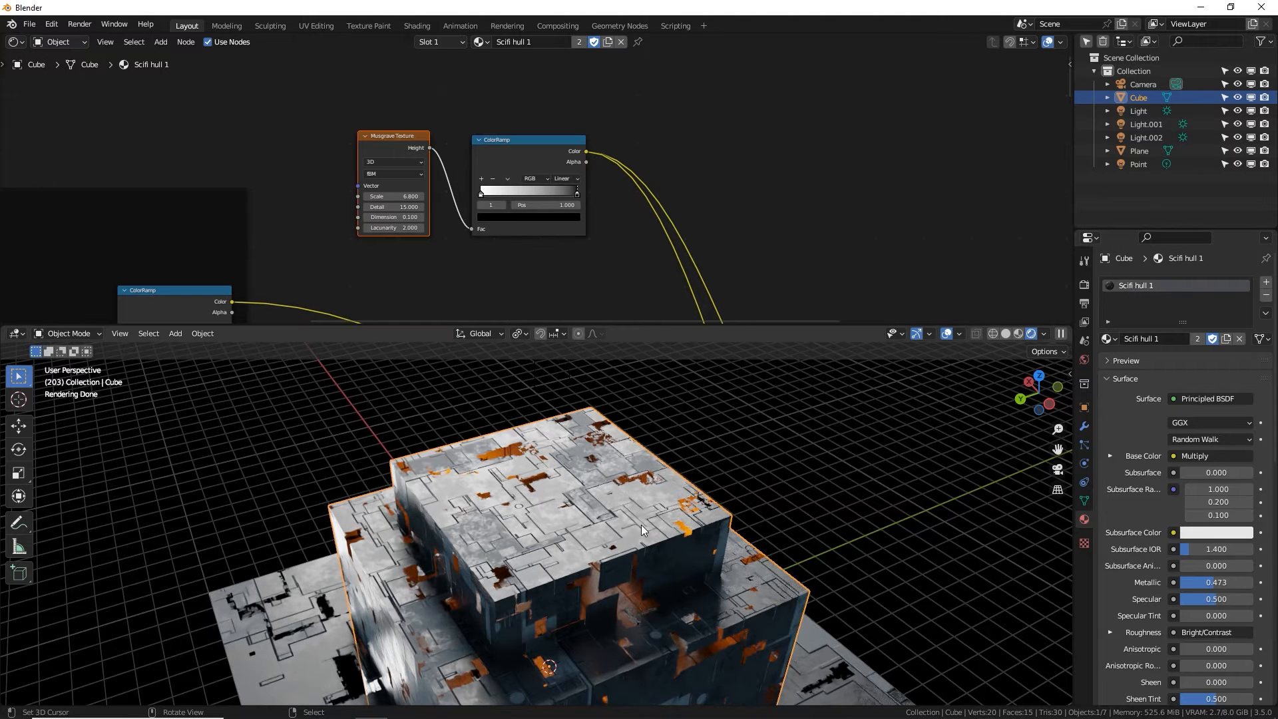
{"action": "key", "text": "Delete"}
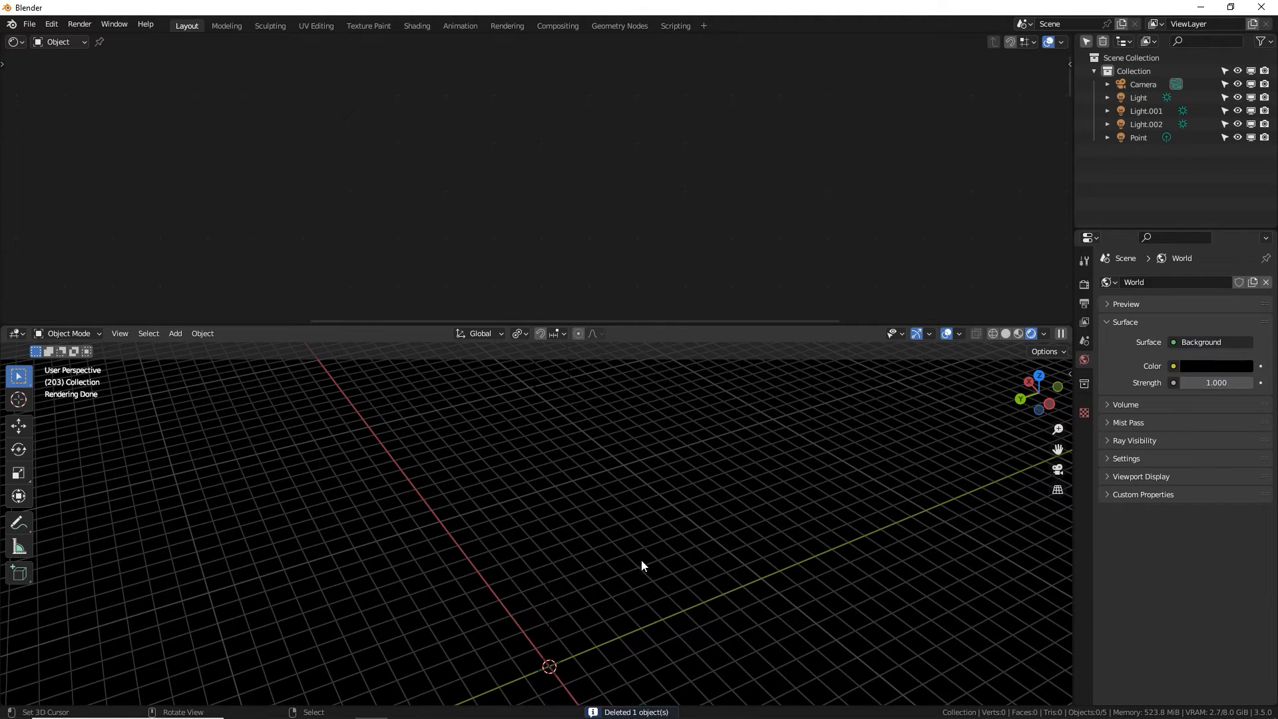
{"action": "middle_click_drag", "start_coordinate": [641, 561], "coordinate": [613, 469], "text": "shift"}
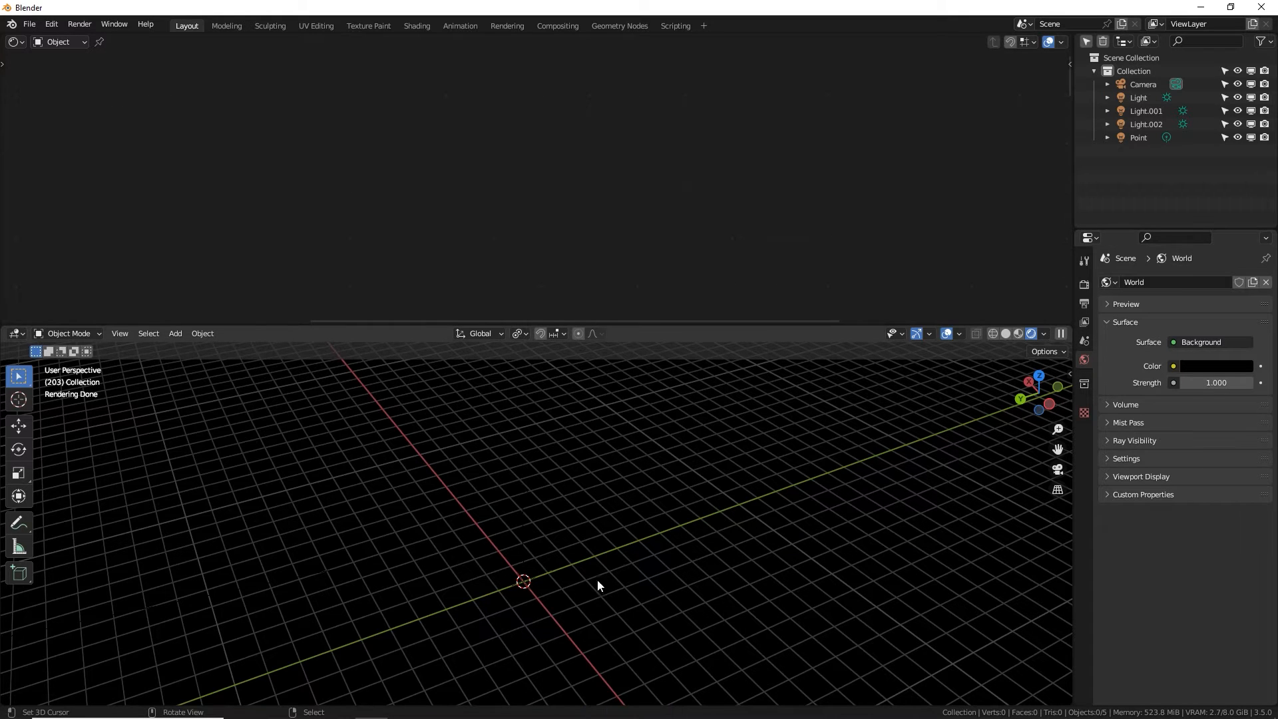
Enlarge the 3D viewport over the node editor and save the file as "Derelict Ship tutorial" in the Blender Projects folder.
{"action": "left_click_drag", "start_coordinate": [722, 324], "coordinate": [784, 56]}
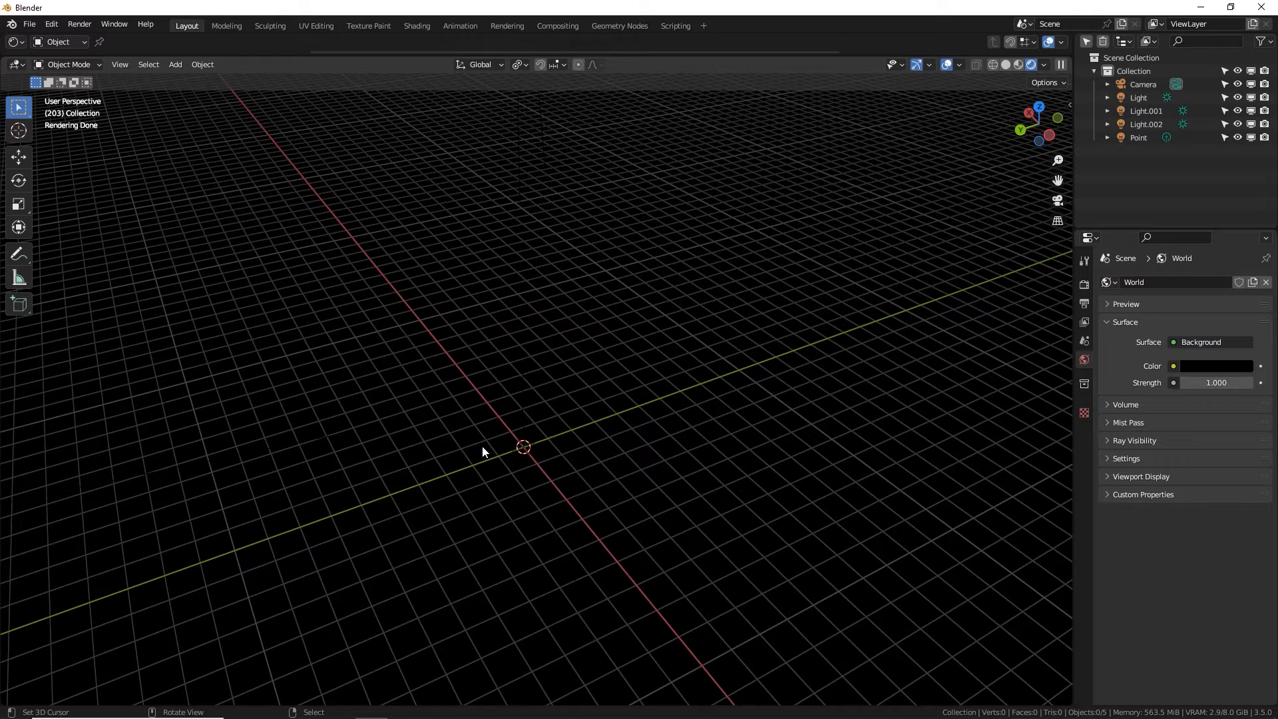
{"action": "key", "text": "ctrl+s"}
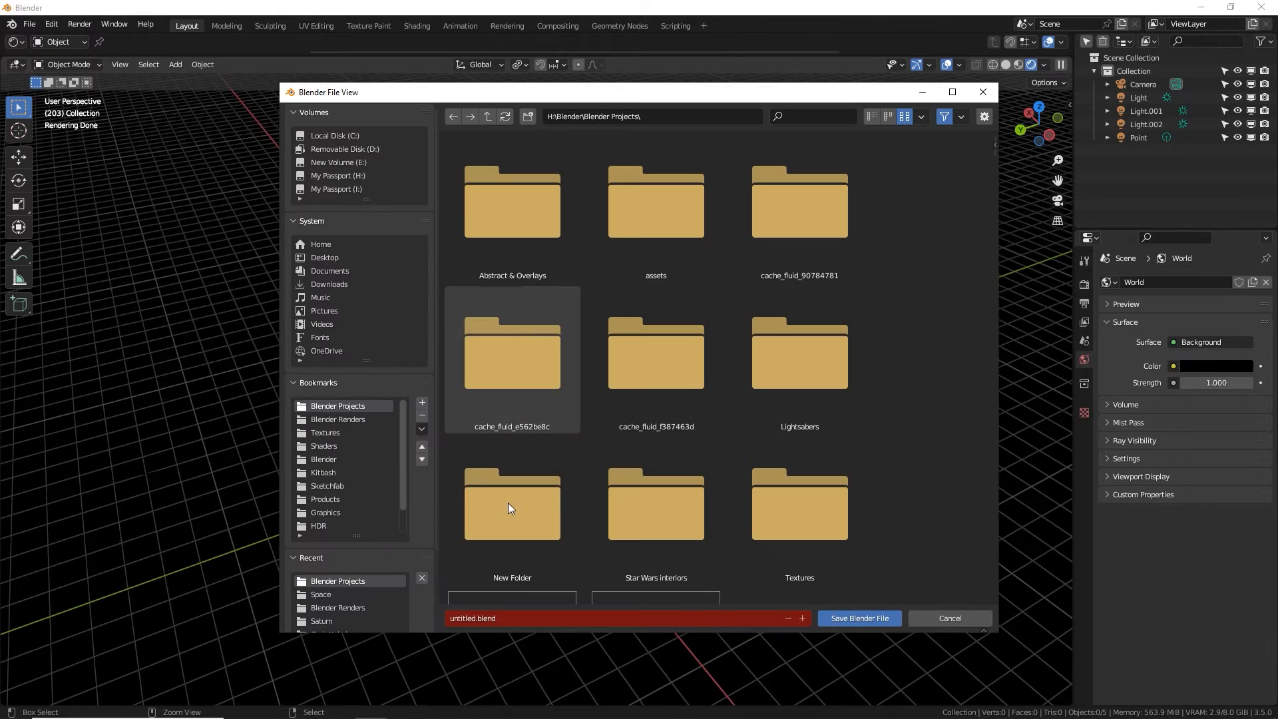
{"action": "left_click", "coordinate": [498, 624]}
{"action": "type", "text": "Derelict Ship tutorial"}
{"action": "left_click", "coordinate": [876, 617]}
Add a cylinder mesh with 100 vertices at the world origin.
{"action": "key", "text": "shift+a"}
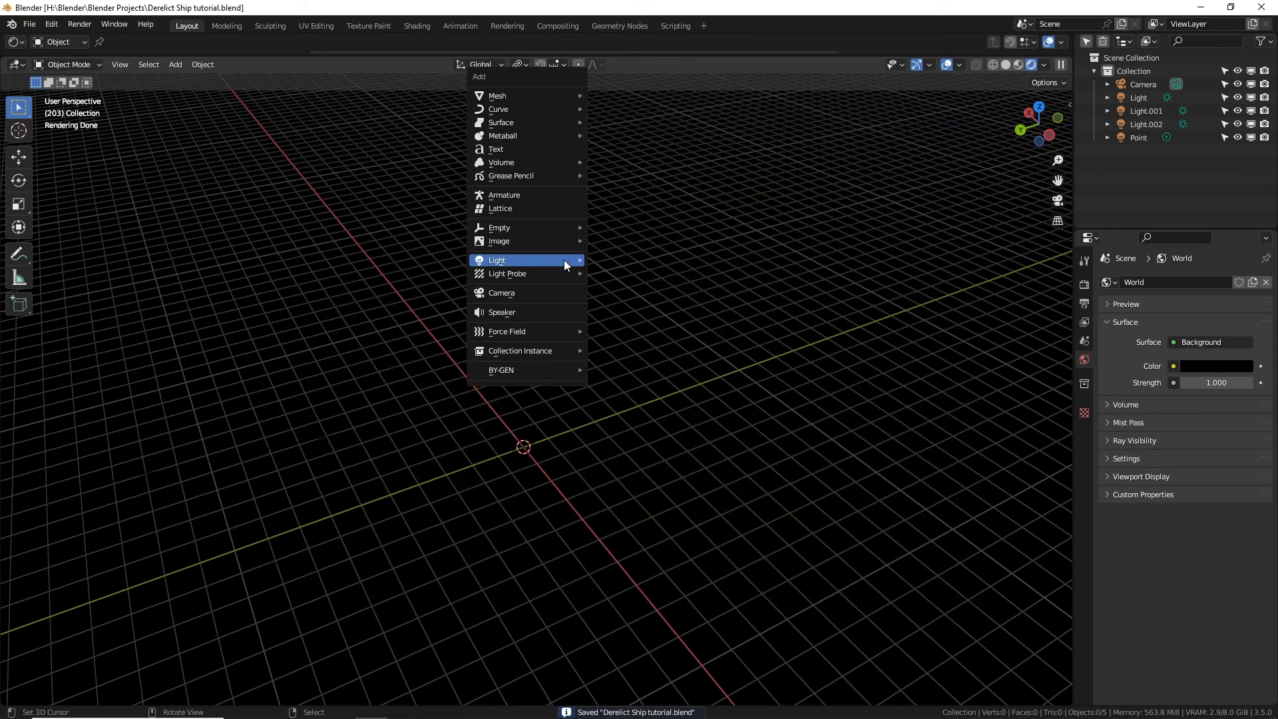
{"action": "mouse_move", "coordinate": [568, 97]}
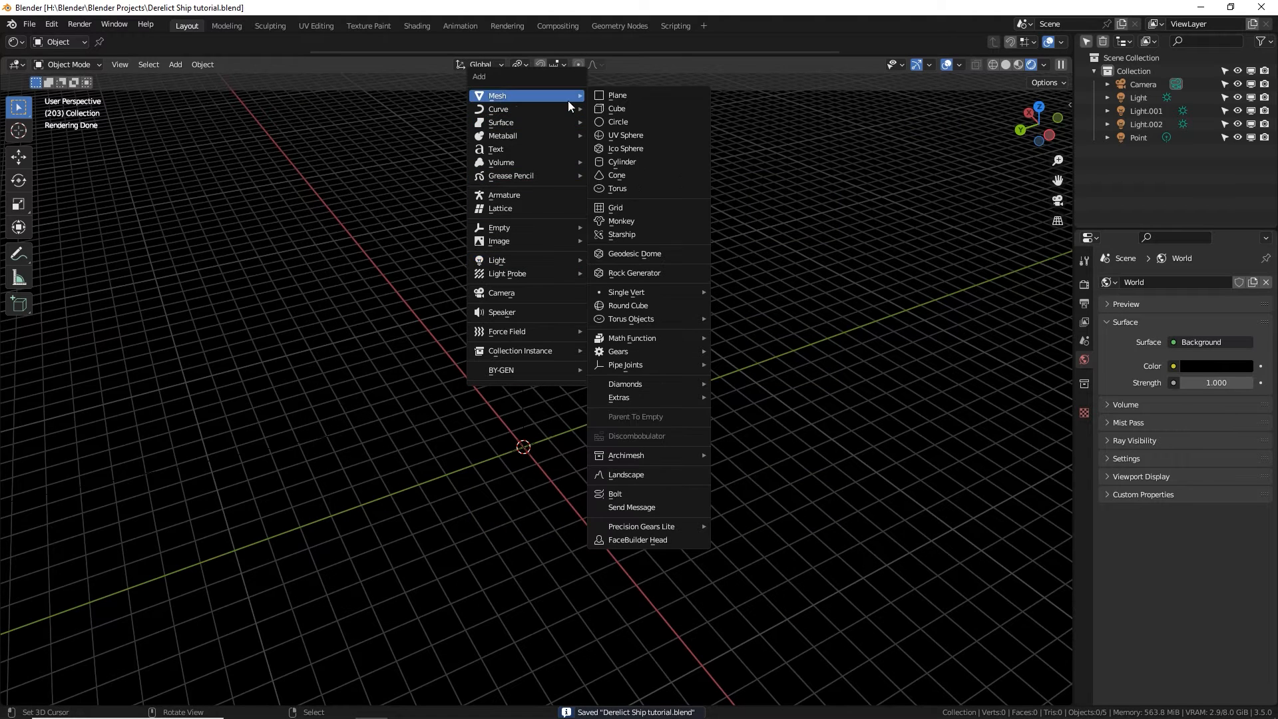
{"action": "left_click", "coordinate": [638, 162]}
{"action": "left_click", "coordinate": [75, 696]}
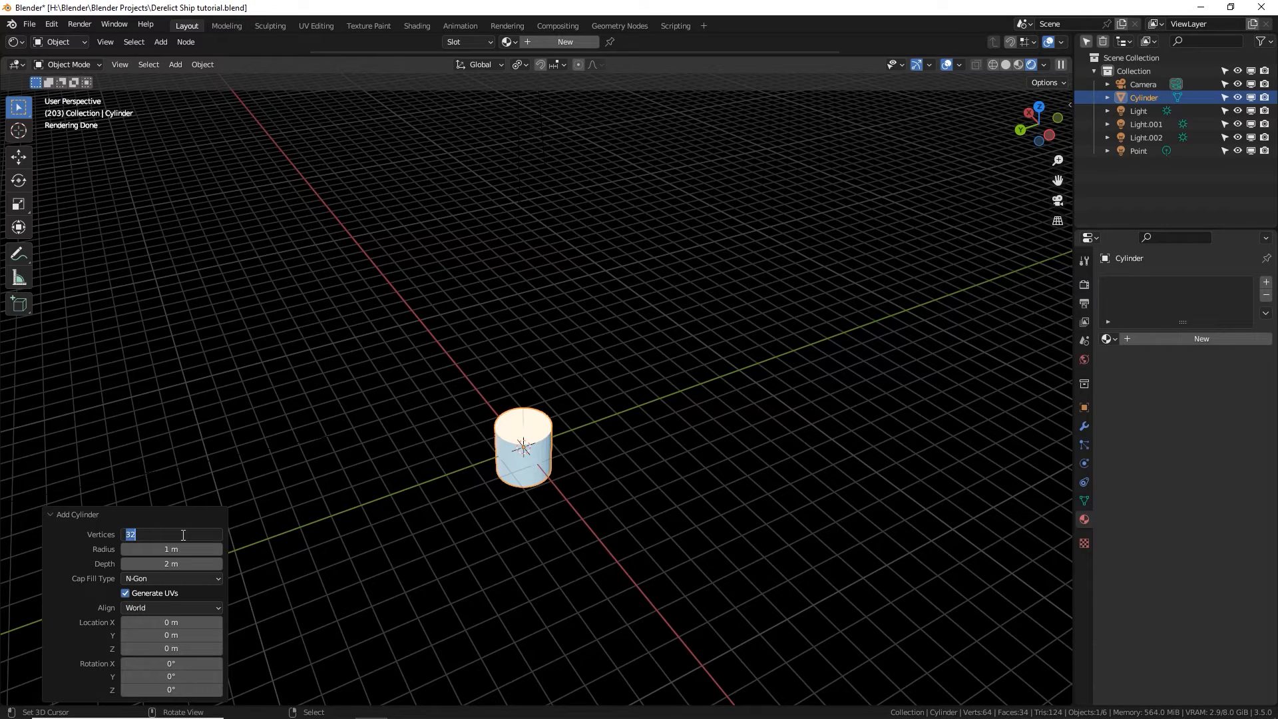
{"action": "key", "text": "Return"}
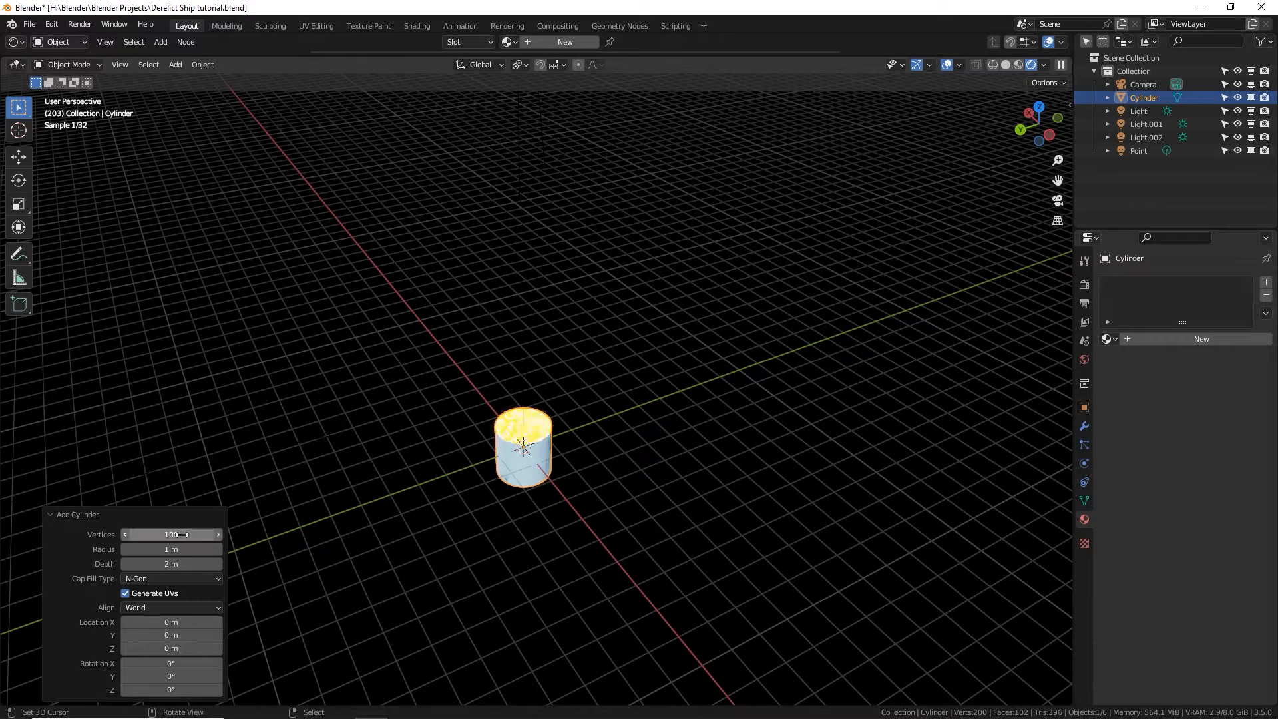
Switch the viewport to solid shading and check its cavity ridge and valley settings.
{"action": "left_click", "coordinate": [1006, 64]}
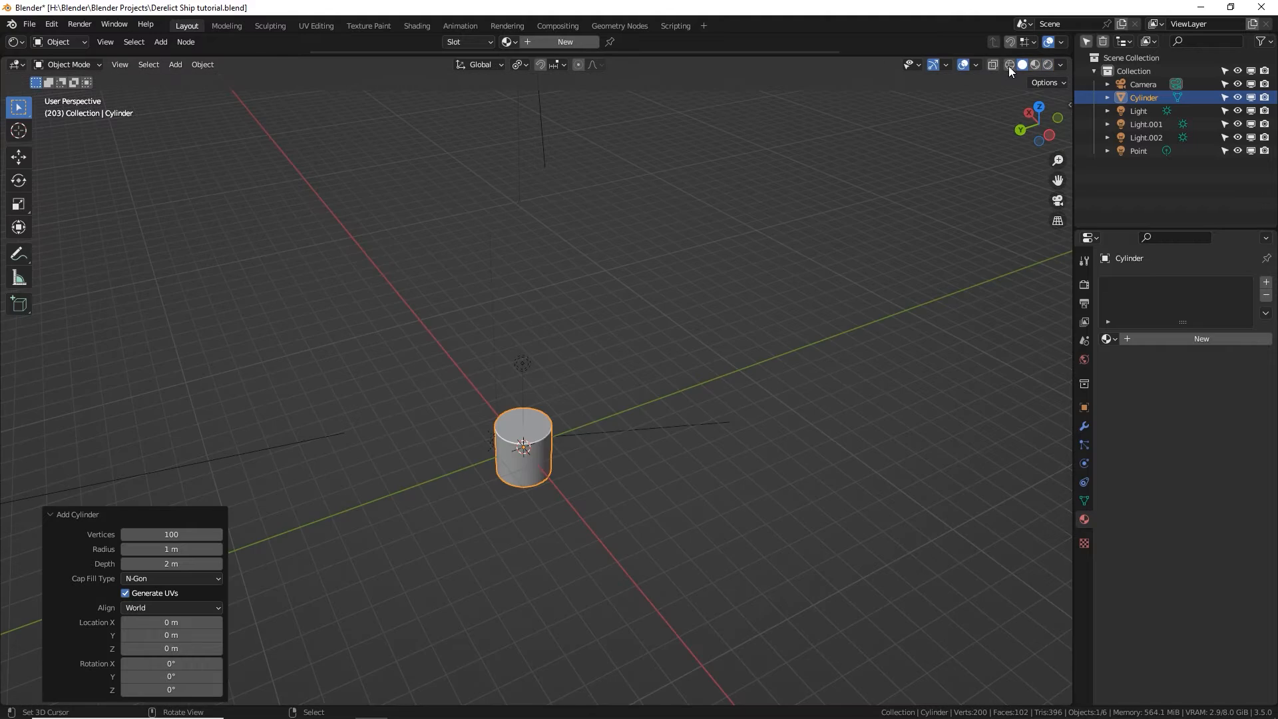
{"action": "mouse_move", "coordinate": [688, 418]}
{"action": "middle_mouse_down"}
{"action": "mouse_move", "coordinate": [569, 458]}
{"action": "mouse_move", "coordinate": [437, 450]}
{"action": "mouse_move", "coordinate": [520, 469]}
{"action": "middle_mouse_up"}
{"action": "left_click", "coordinate": [1062, 64]}
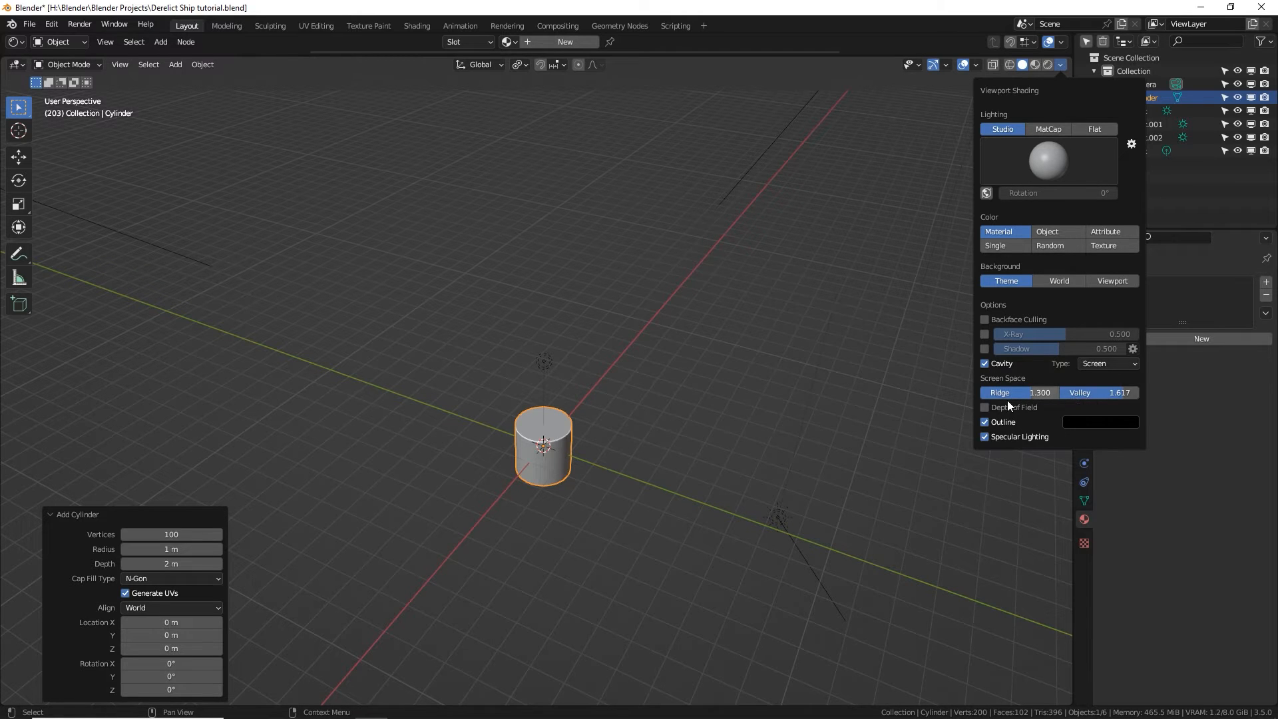
{"action": "scroll", "coordinate": [554, 444], "scroll_direction": "up", "scroll_amount": 4}
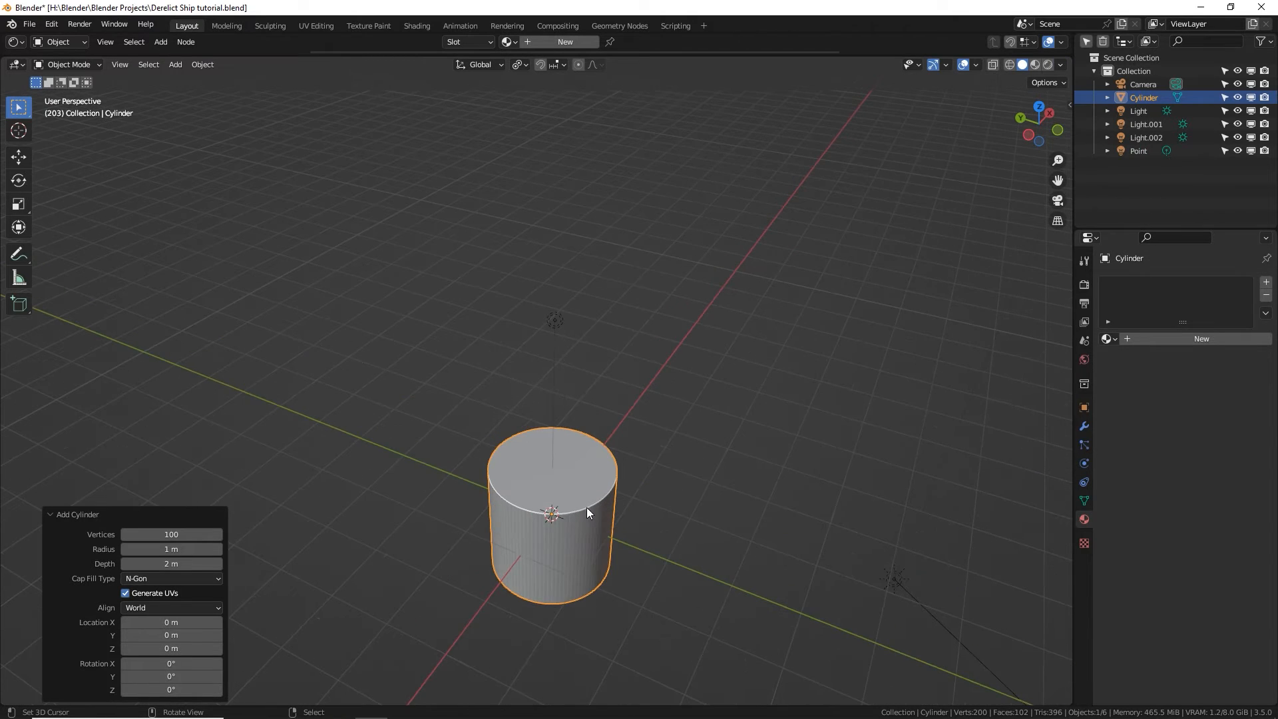
{"action": "scroll", "coordinate": [585, 507], "scroll_direction": "down", "scroll_amount": 1}
{"action": "scroll", "coordinate": [638, 474], "scroll_direction": "down", "scroll_amount": 3}
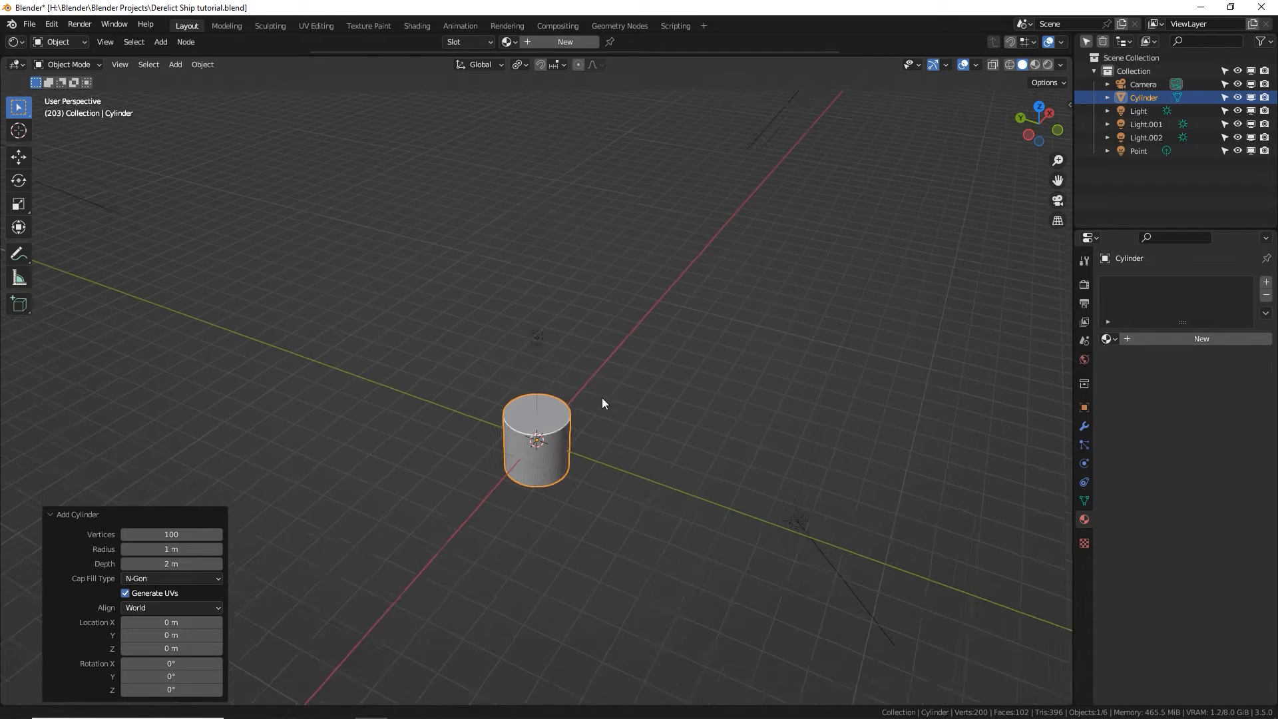
Apply Shade Auto Smooth to the cylinder with a 30° angle.
{"action": "right_click", "coordinate": [645, 328]}
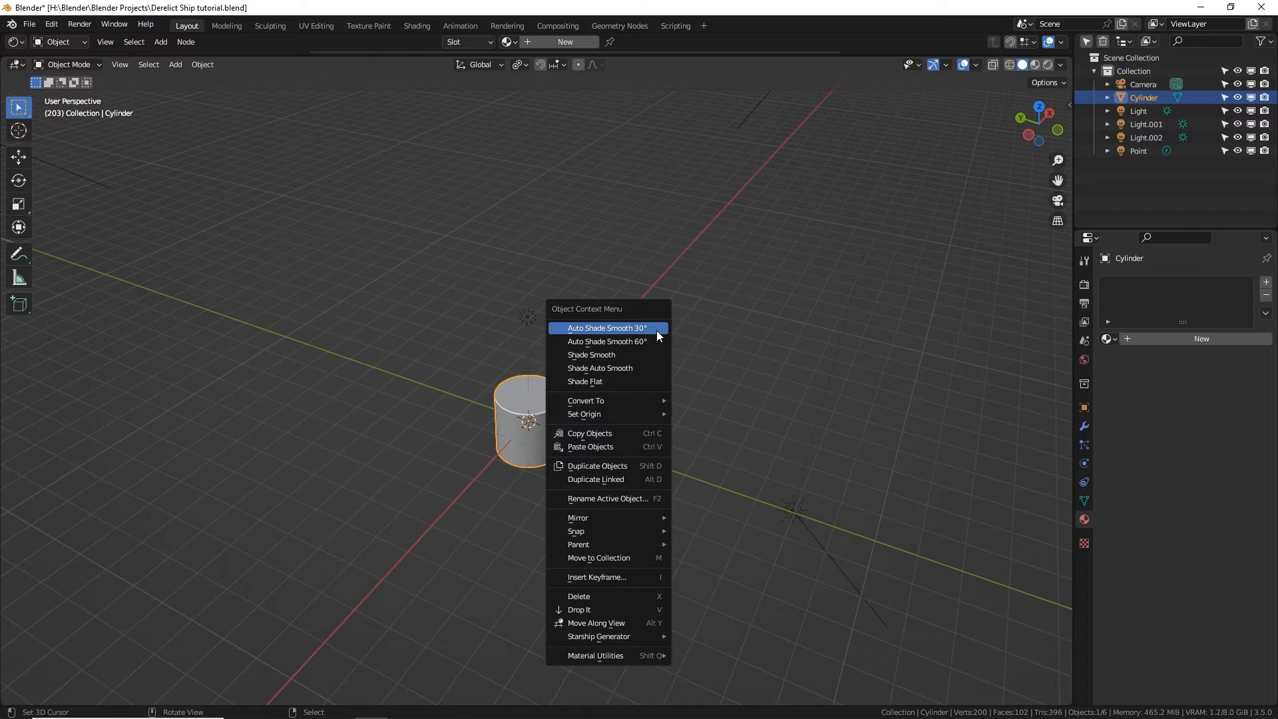
{"action": "left_click", "coordinate": [657, 331]}
{"action": "key", "text": "F3"}
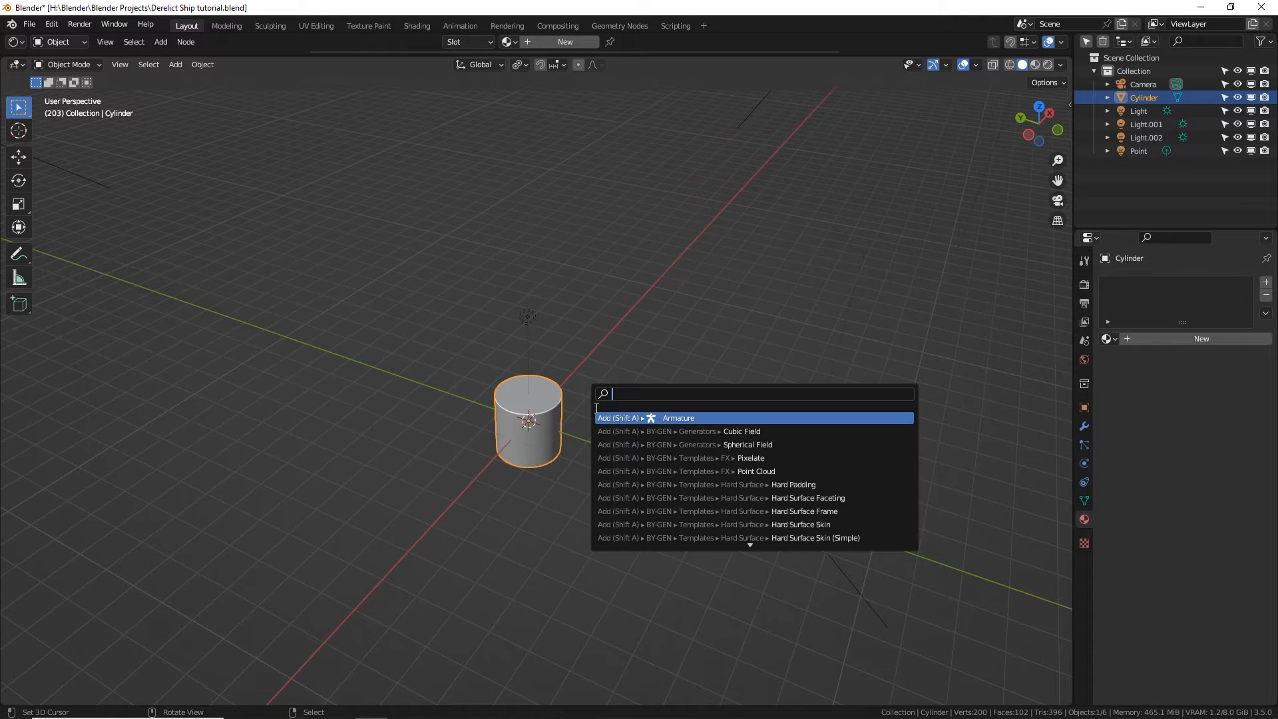
{"action": "type", "text": "auto shade"}
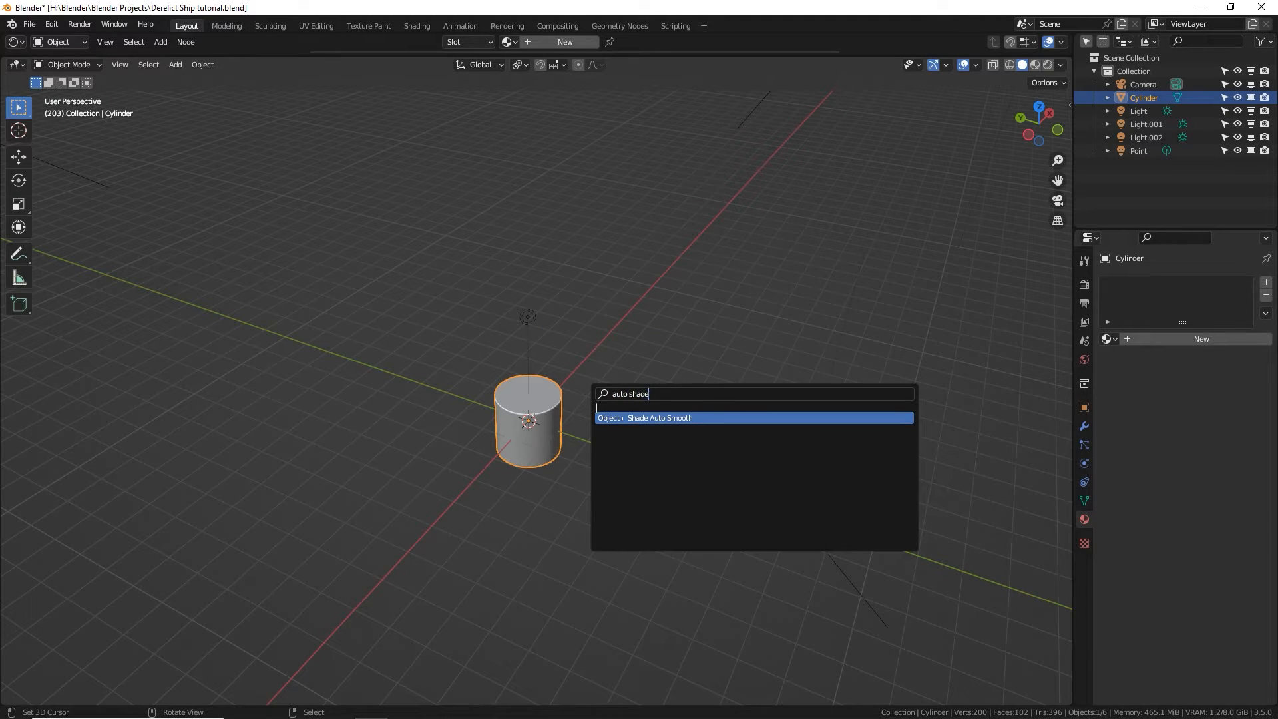
{"action": "key", "text": "Return"}
{"action": "scroll", "coordinate": [532, 417], "scroll_direction": "up", "scroll_amount": 5}
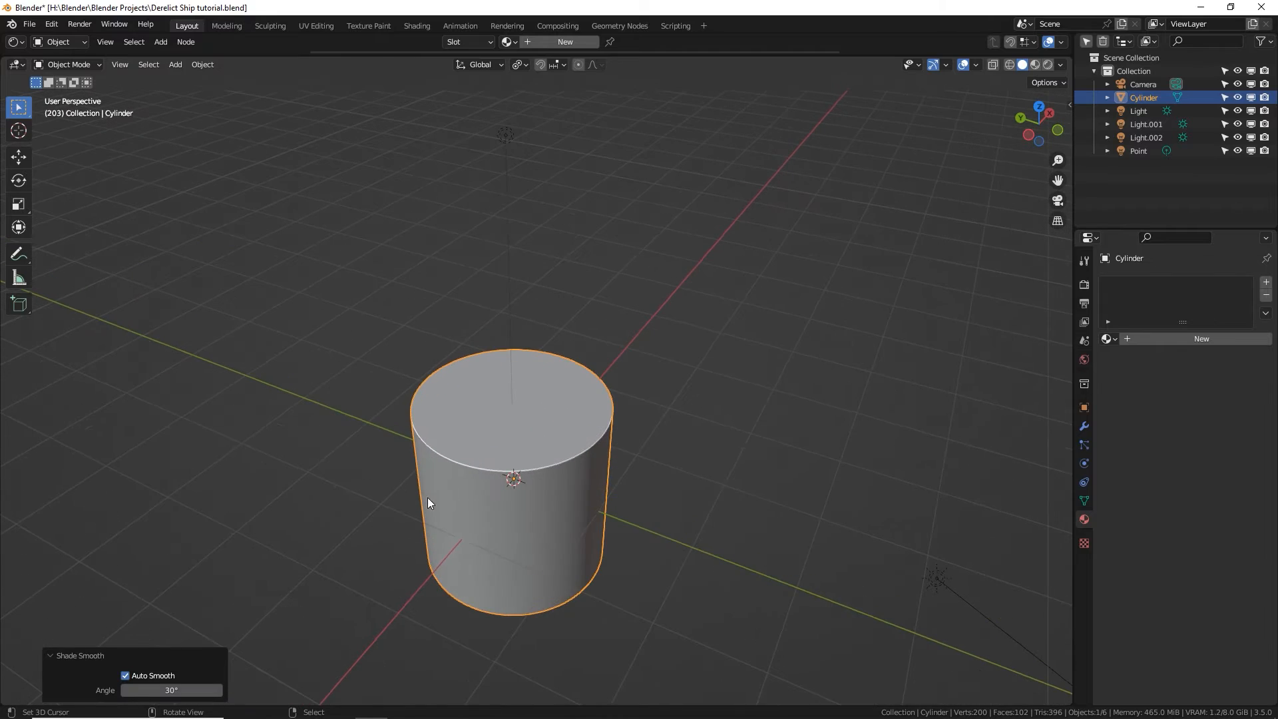
{"action": "mouse_move", "coordinate": [538, 549]}
{"action": "middle_mouse_down"}
{"action": "mouse_move", "coordinate": [468, 533]}
{"action": "mouse_move", "coordinate": [540, 562]}
{"action": "middle_mouse_up"}
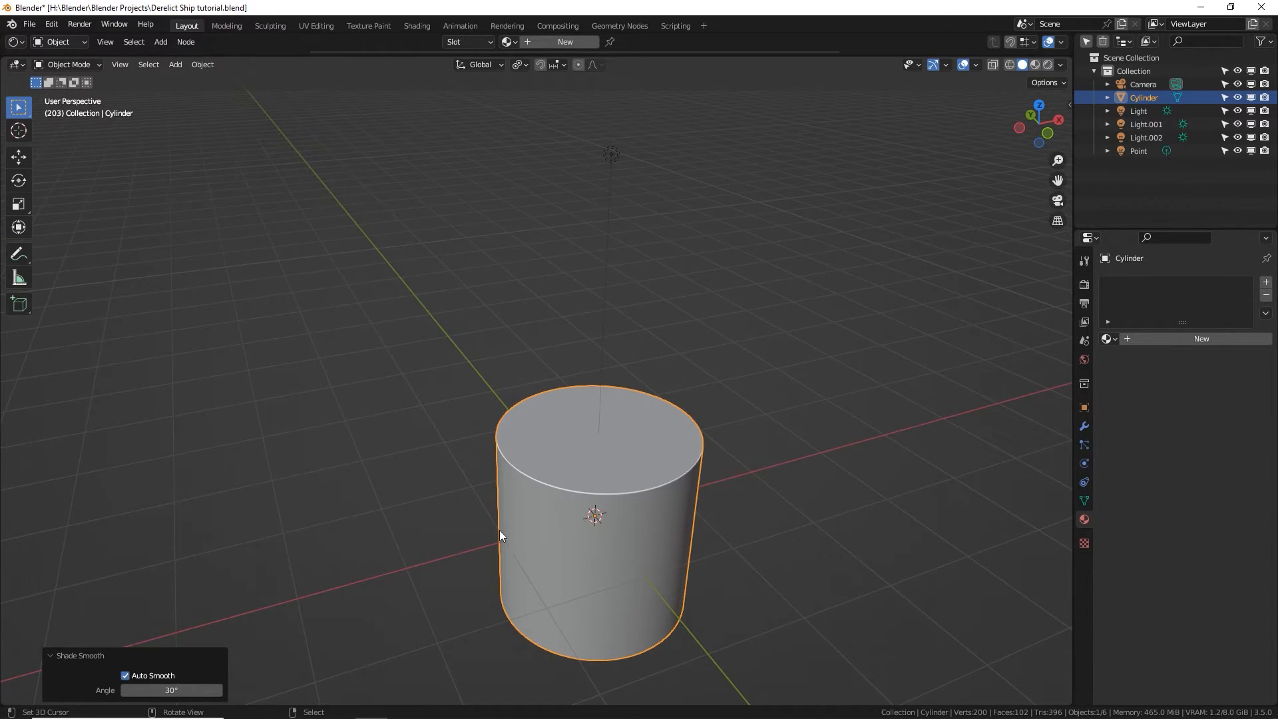
Scale the cylinder's whole mesh by 8 in Edit Mode.
{"action": "scroll", "coordinate": [499, 530], "scroll_direction": "down", "scroll_amount": 12}
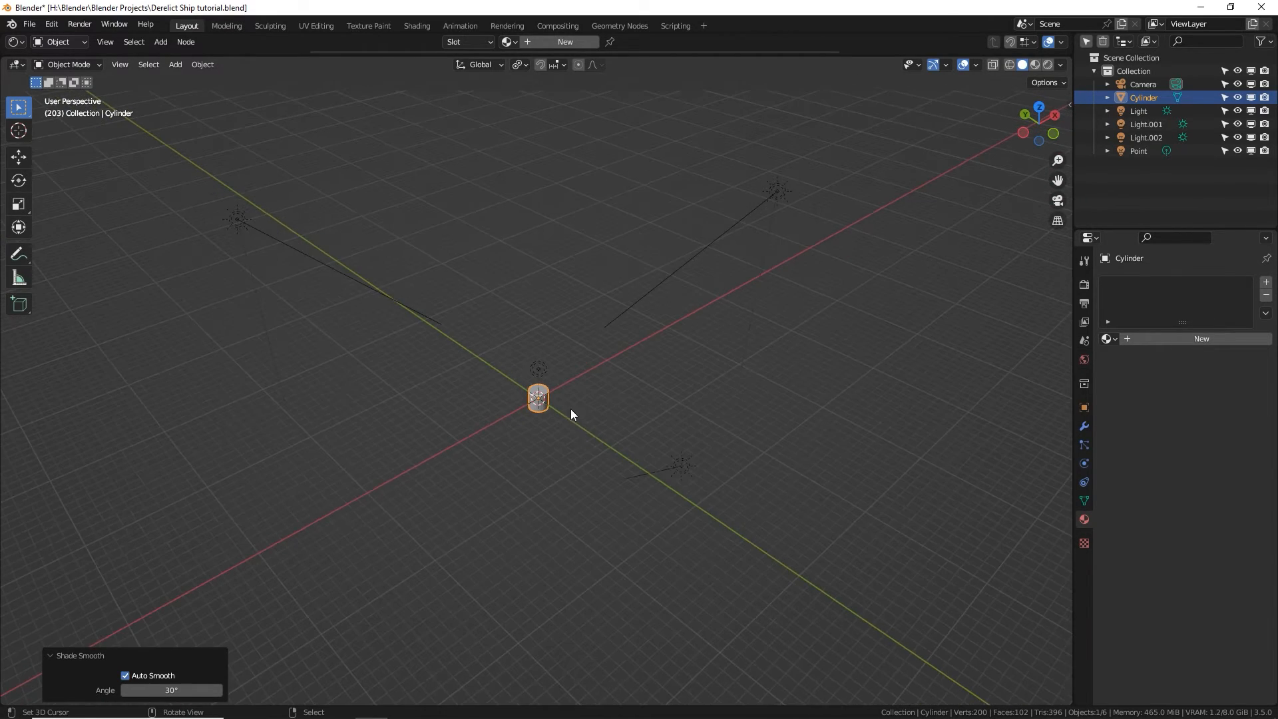
{"action": "scroll", "coordinate": [570, 409], "scroll_direction": "up", "scroll_amount": 3}
{"action": "middle_click_drag", "start_coordinate": [572, 394], "coordinate": [612, 384], "text": "shift"}
{"action": "scroll", "coordinate": [582, 403], "scroll_direction": "up", "scroll_amount": 1}
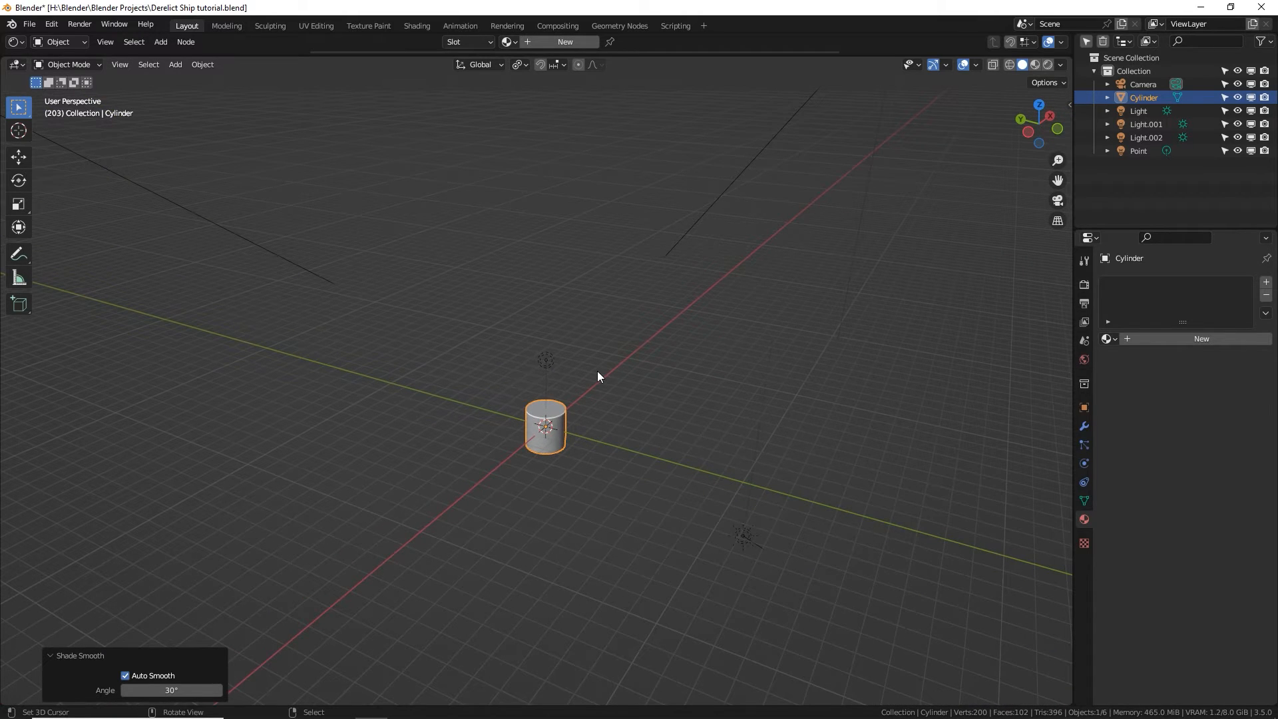
{"action": "key", "text": "Tab"}
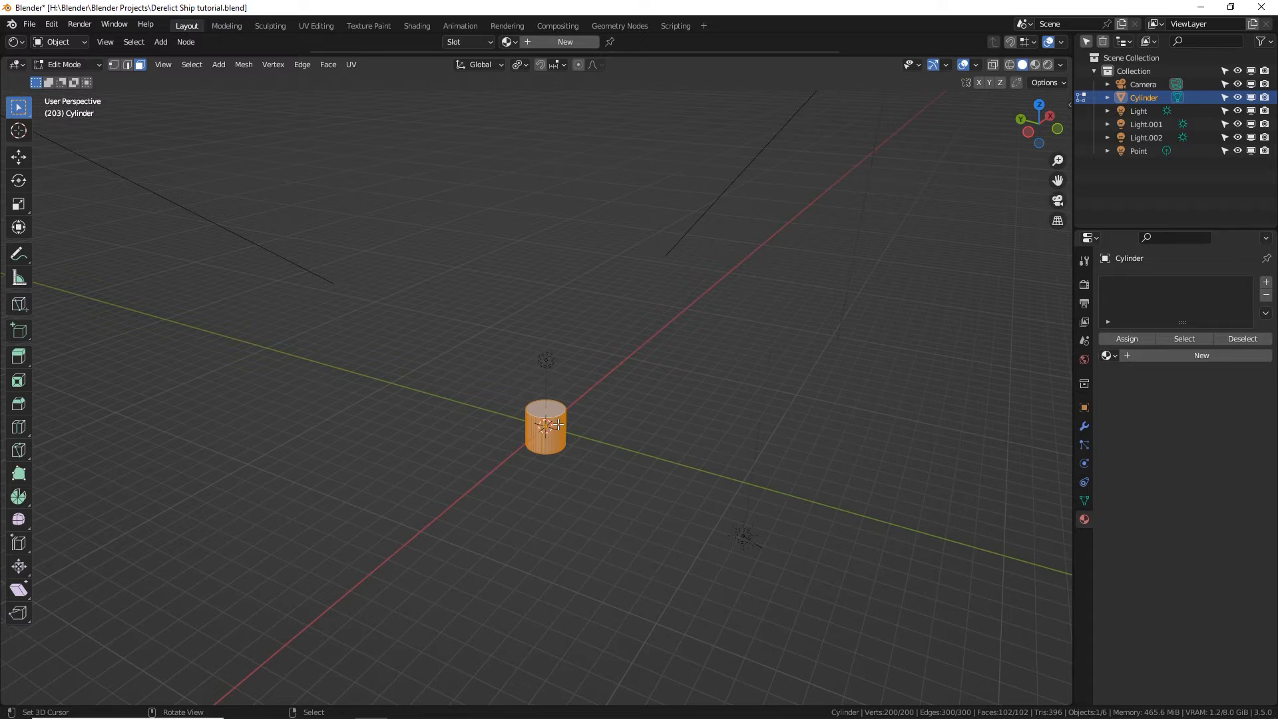
{"action": "key", "text": "s"}
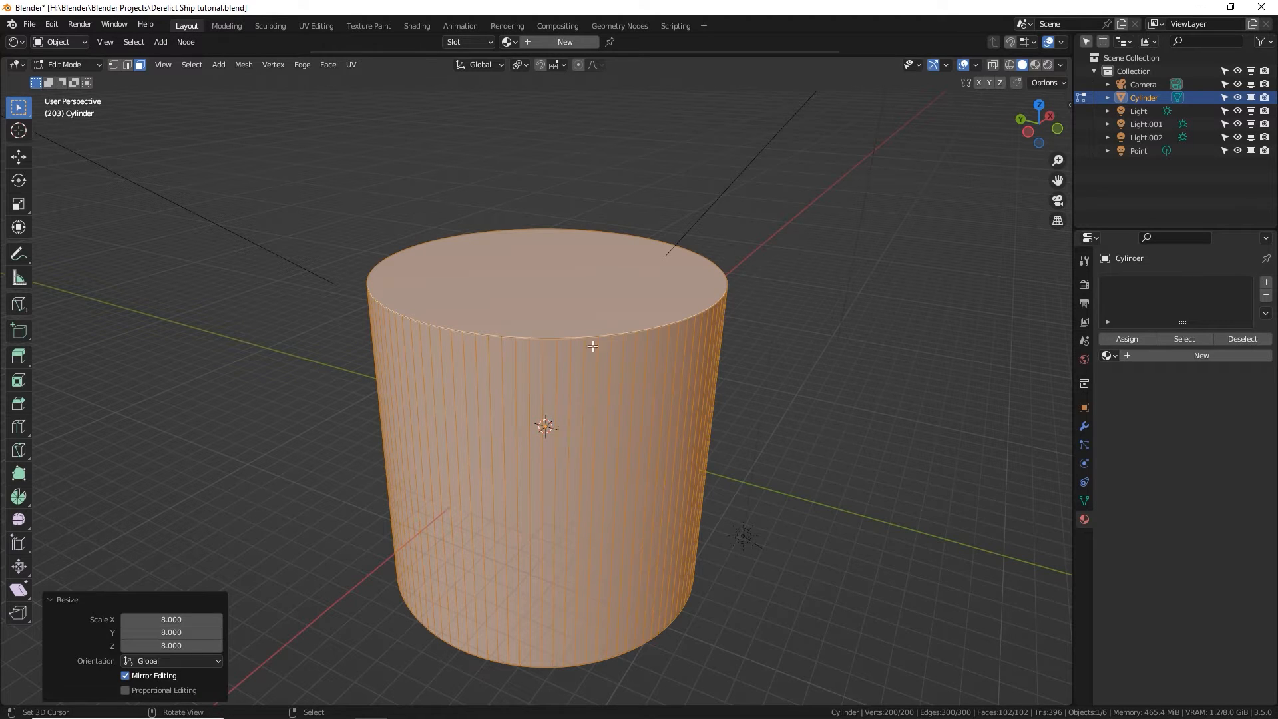
Inset the cylinder's top and bottom caps by about 2.36 m and delete the inner faces to open both ends.
{"action": "left_click", "coordinate": [586, 275]}
{"action": "middle_click_drag", "start_coordinate": [640, 416], "coordinate": [626, 440]}
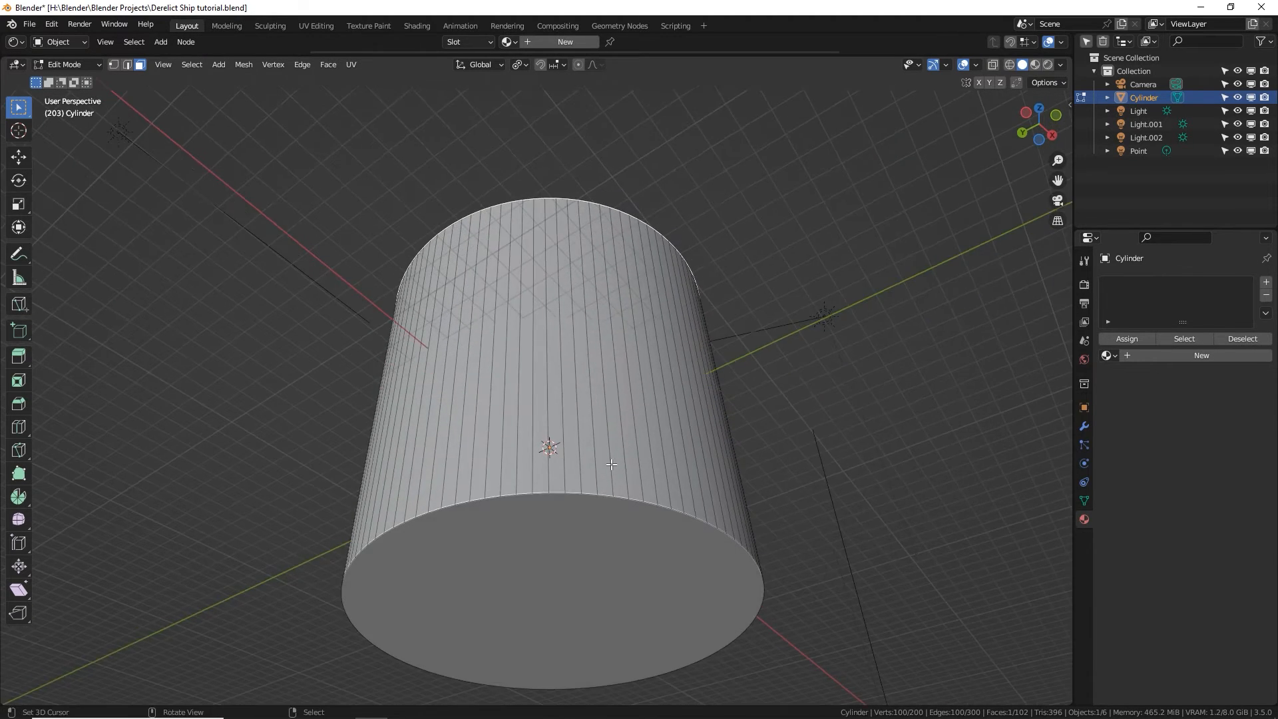
{"action": "left_click", "coordinate": [619, 586], "text": "shift"}
{"action": "middle_click_drag", "start_coordinate": [619, 586], "coordinate": [505, 308]}
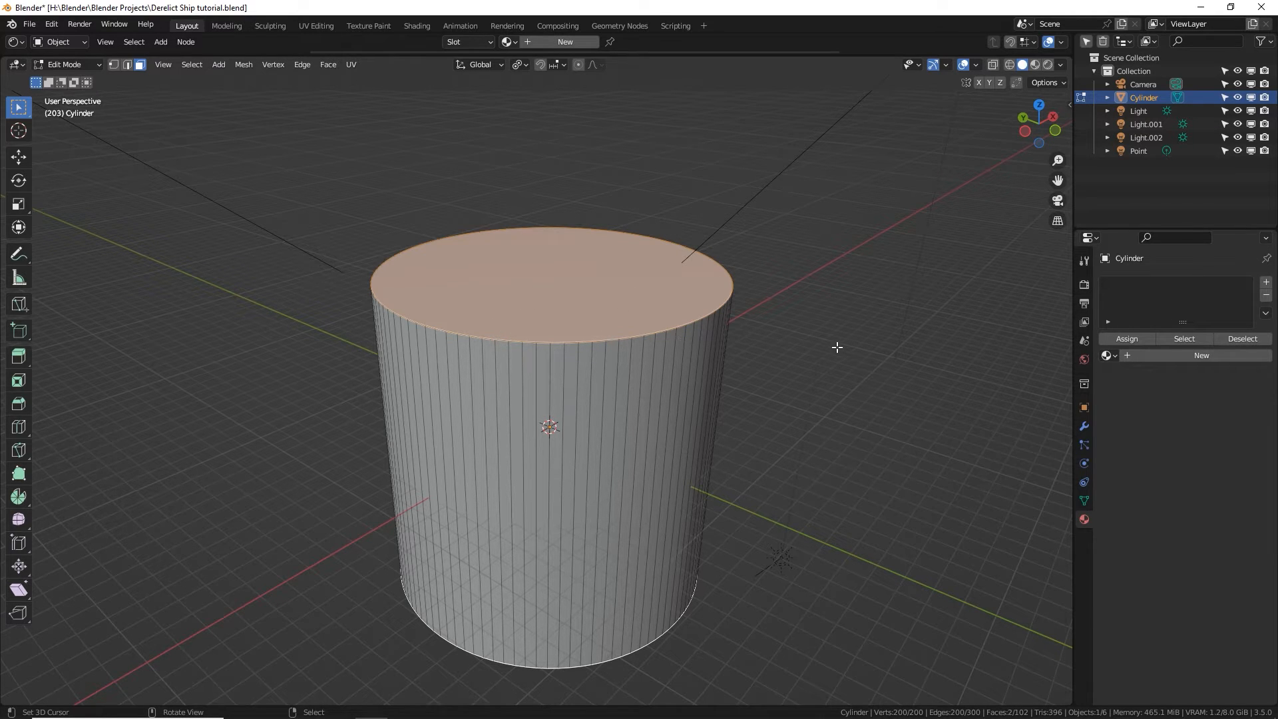
{"action": "key", "text": "i"}
{"action": "left_click", "coordinate": [809, 340]}
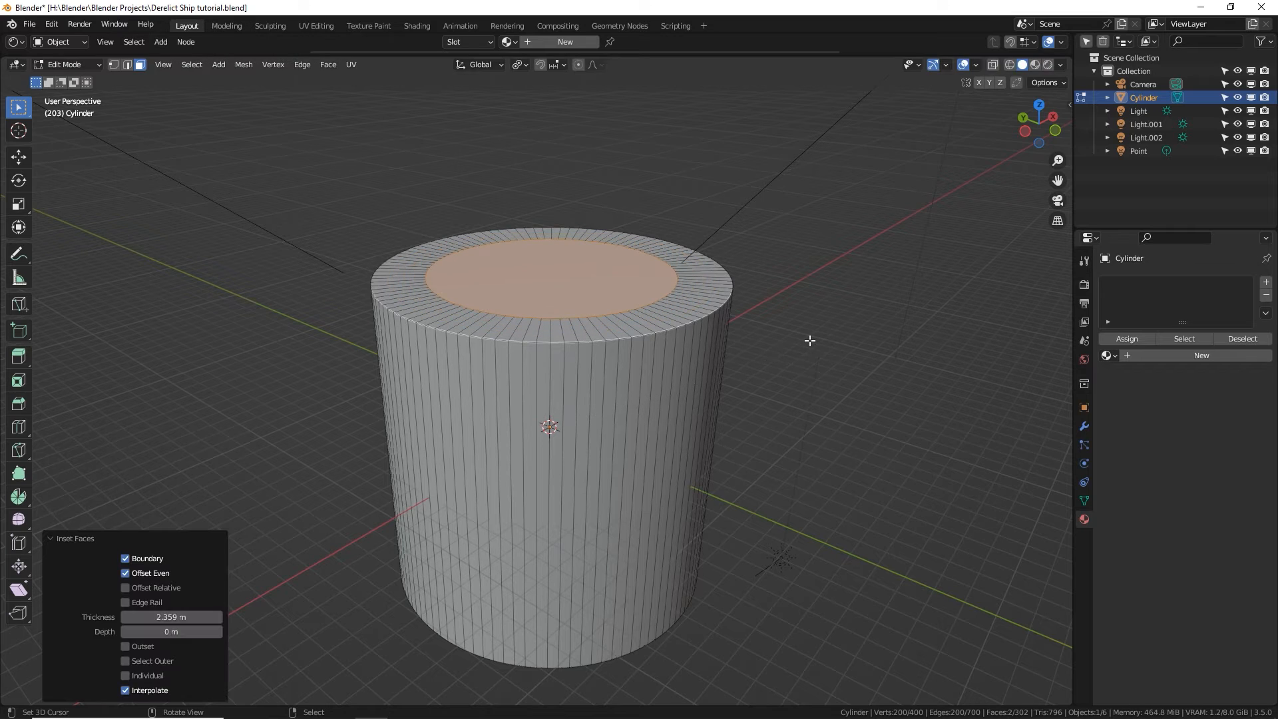
{"action": "key", "text": "x"}
{"action": "left_click", "coordinate": [787, 368]}
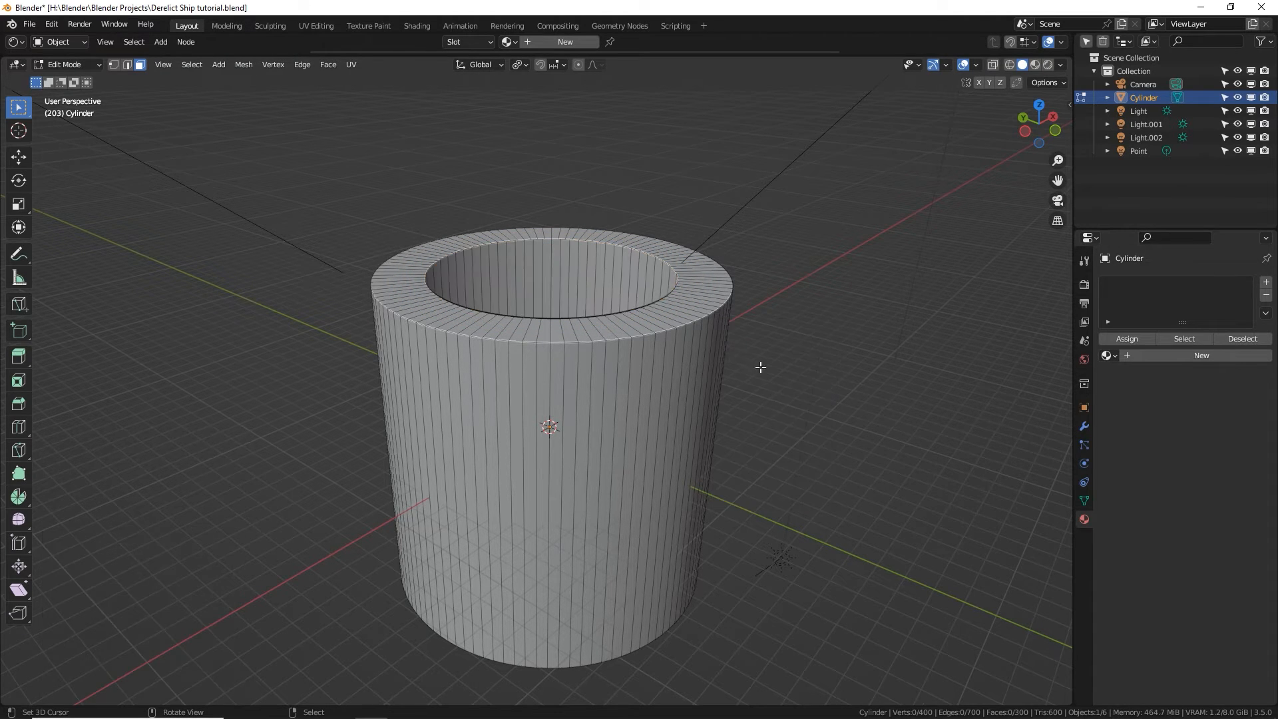
Select the full loop of faces around the cylinder's outer wall and duplicate it in place.
{"action": "middle_click_drag", "start_coordinate": [759, 366], "coordinate": [548, 286]}
{"action": "left_click", "coordinate": [572, 347], "text": "alt"}
{"action": "scroll", "coordinate": [593, 359], "scroll_direction": "down", "scroll_amount": 3}
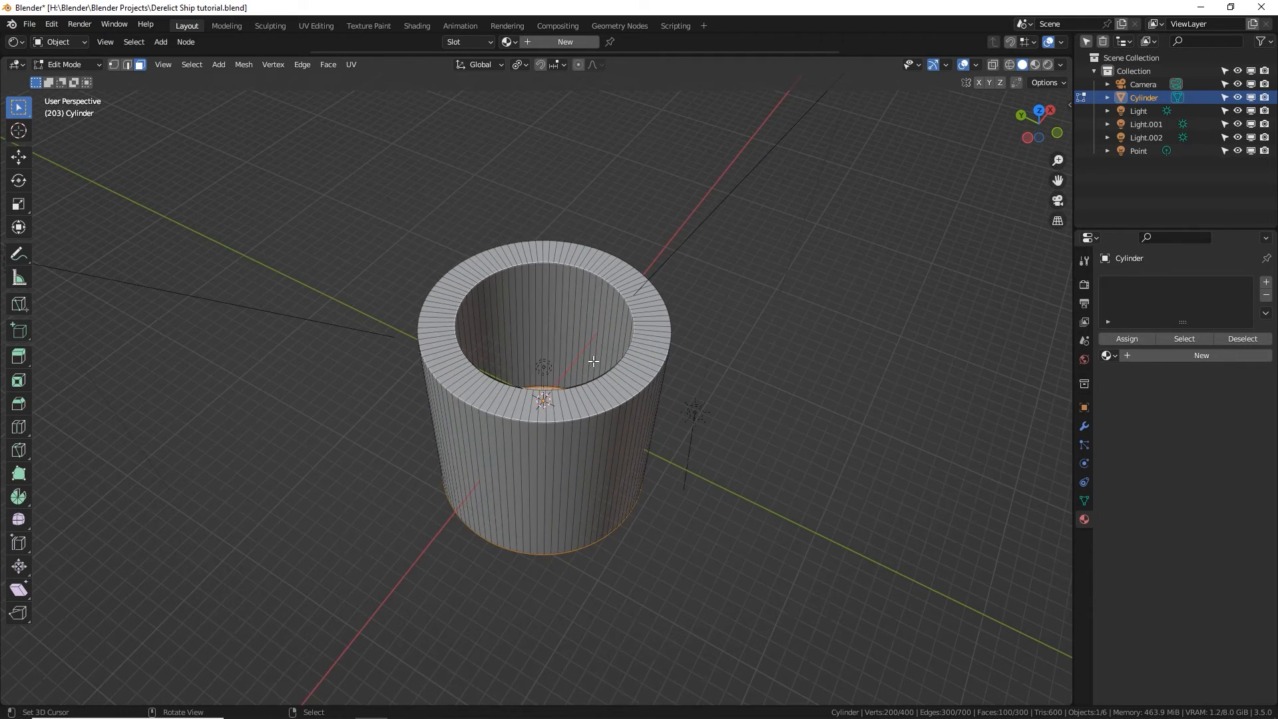
{"action": "middle_click_drag", "start_coordinate": [593, 360], "coordinate": [624, 393]}
{"action": "left_click", "coordinate": [623, 394], "text": "alt"}
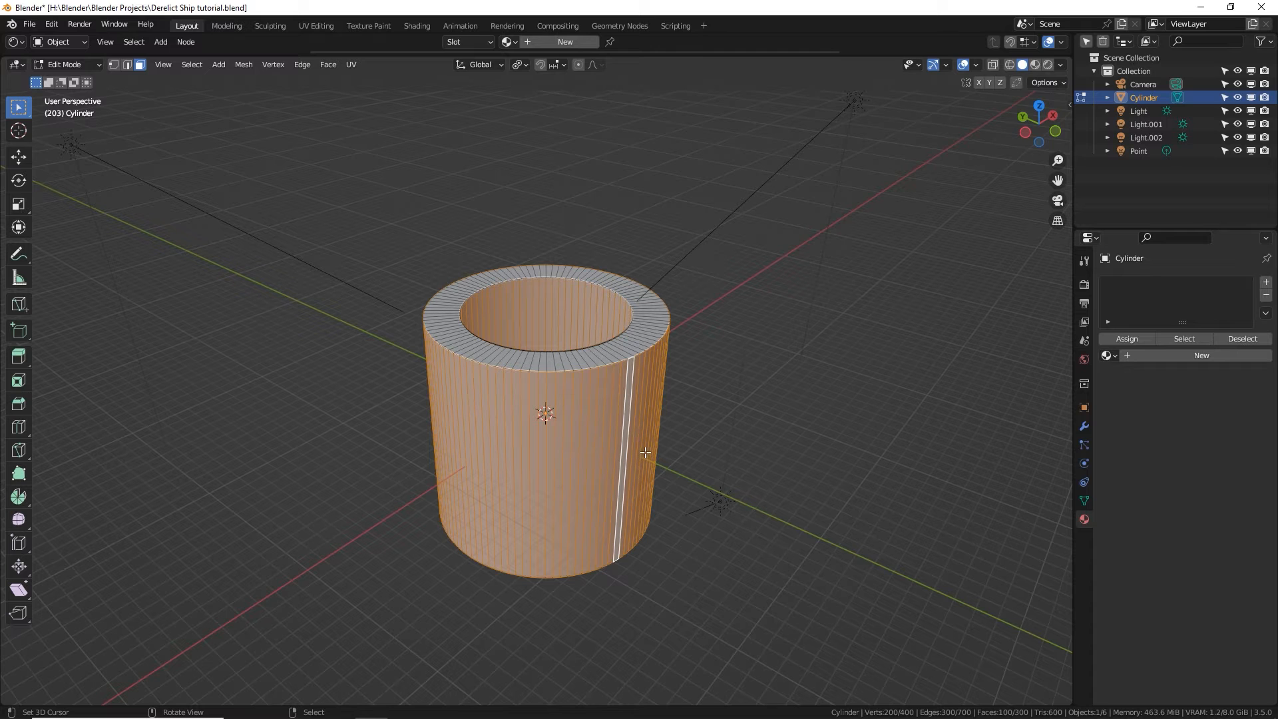
{"action": "left_click", "coordinate": [474, 468], "text": "alt"}
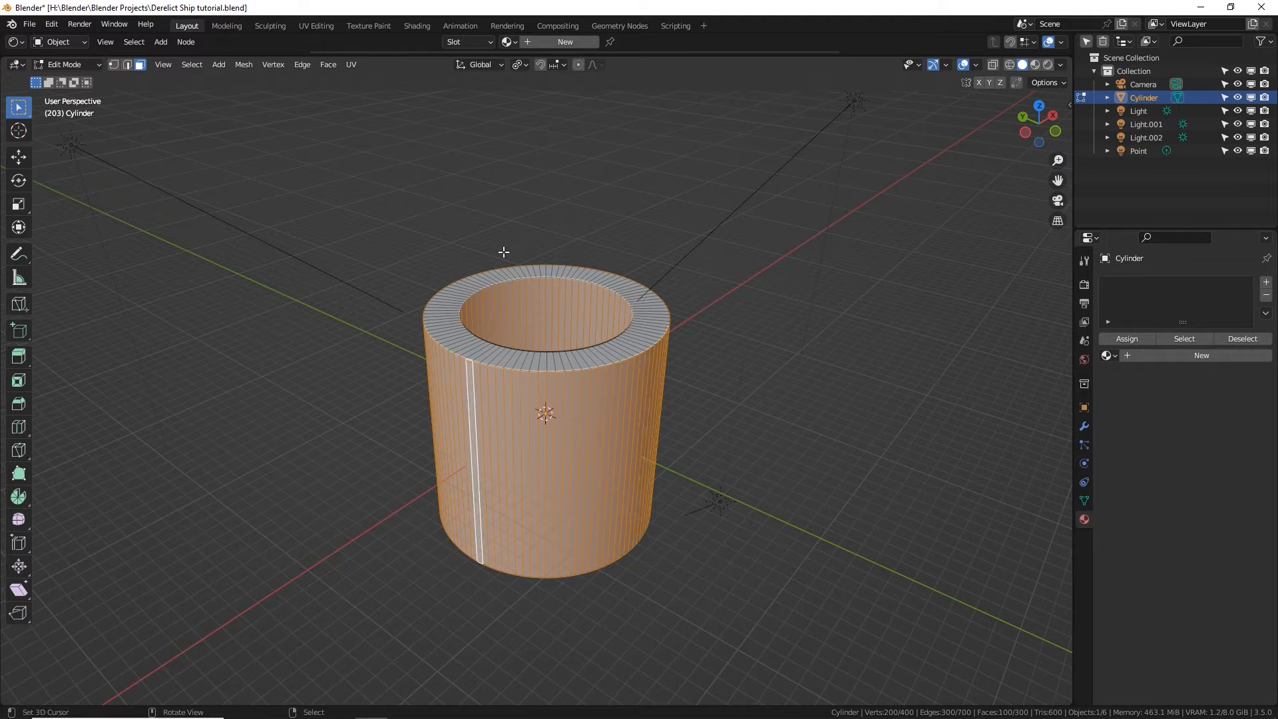
{"action": "middle_click_drag", "start_coordinate": [668, 451], "coordinate": [774, 433]}
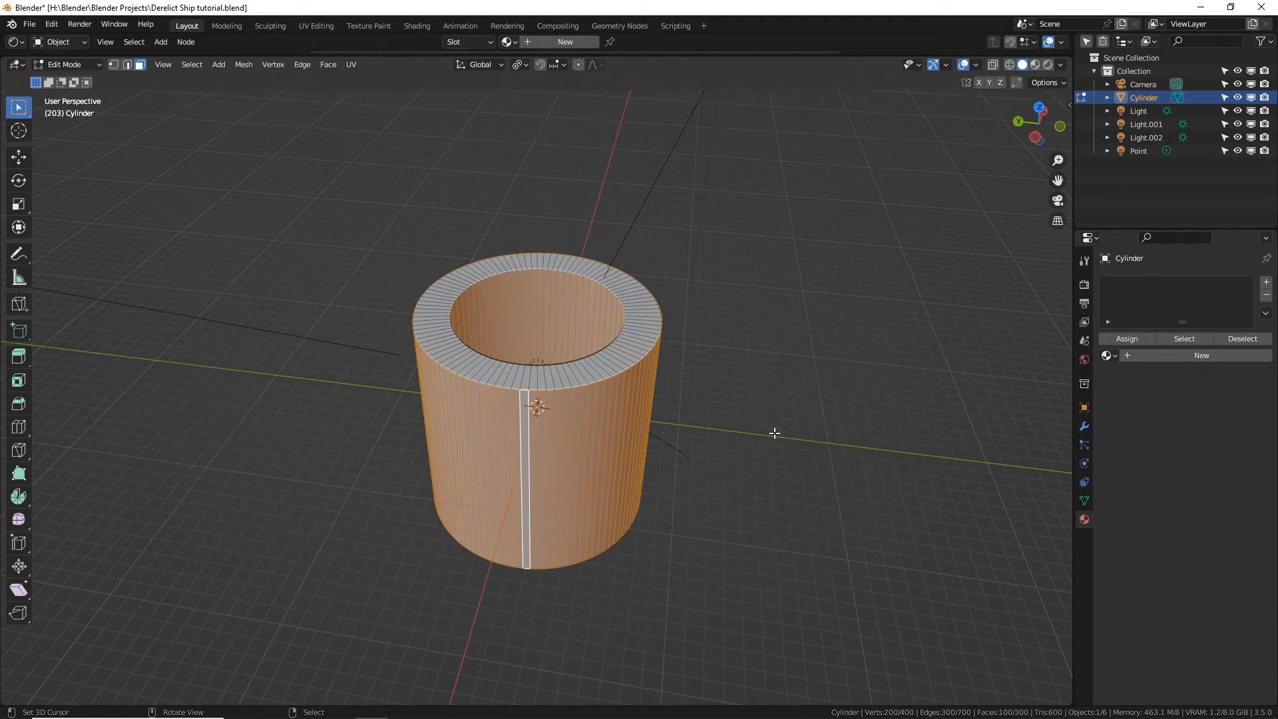
{"action": "key", "text": "shift+d"}
{"action": "right_click", "coordinate": [787, 434]}
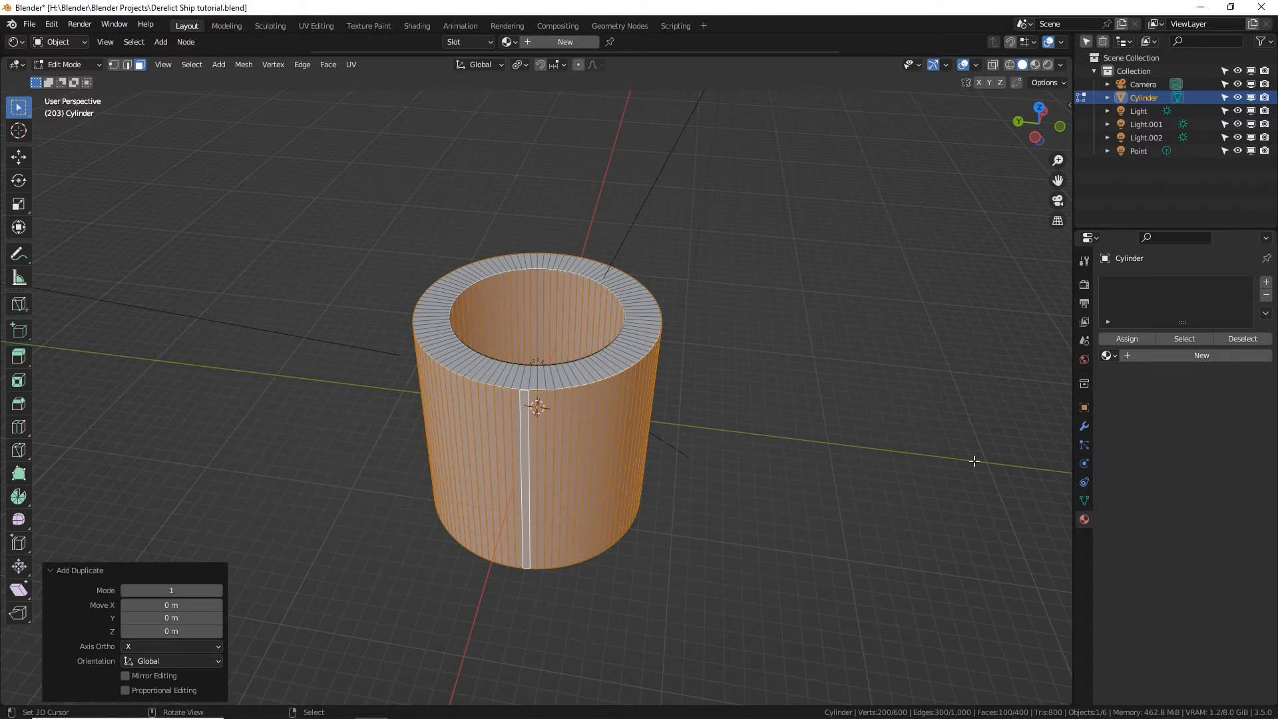
Scale the duplicated wall uniformly to about 0.734, then stretch it along Z by about 2.05.
{"action": "key", "text": "s"}
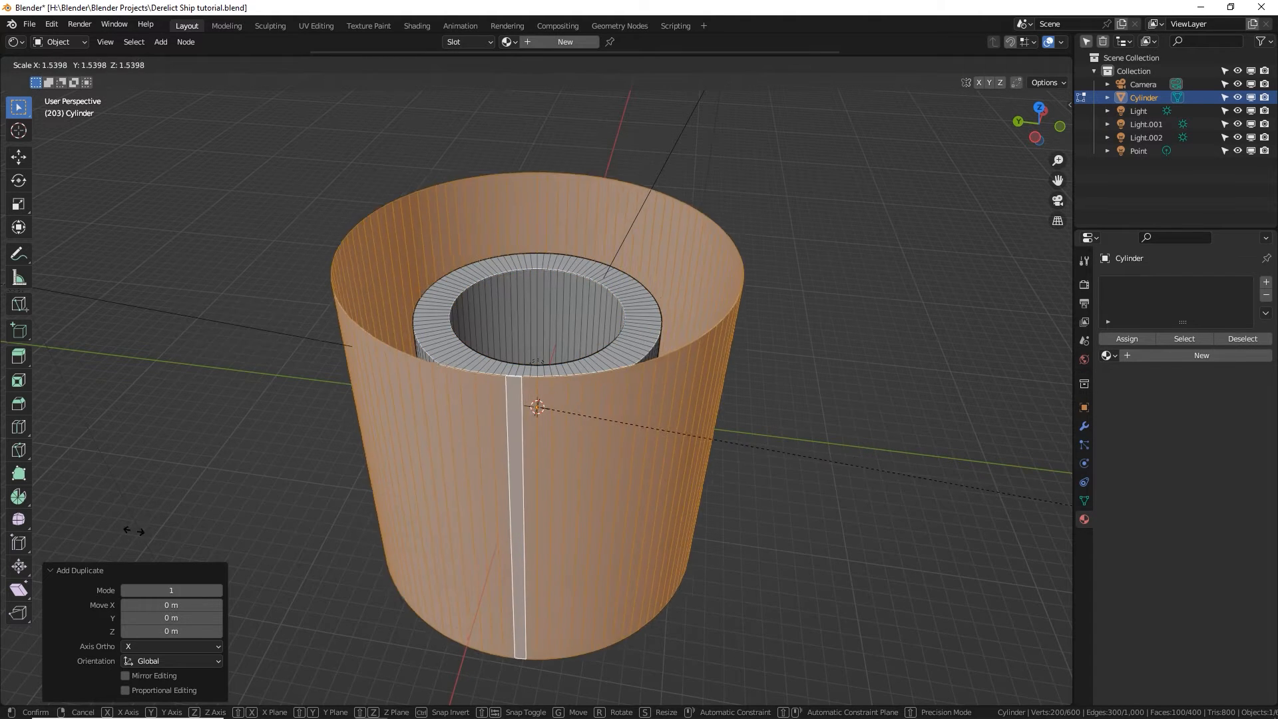
{"action": "left_click", "coordinate": [646, 417]}
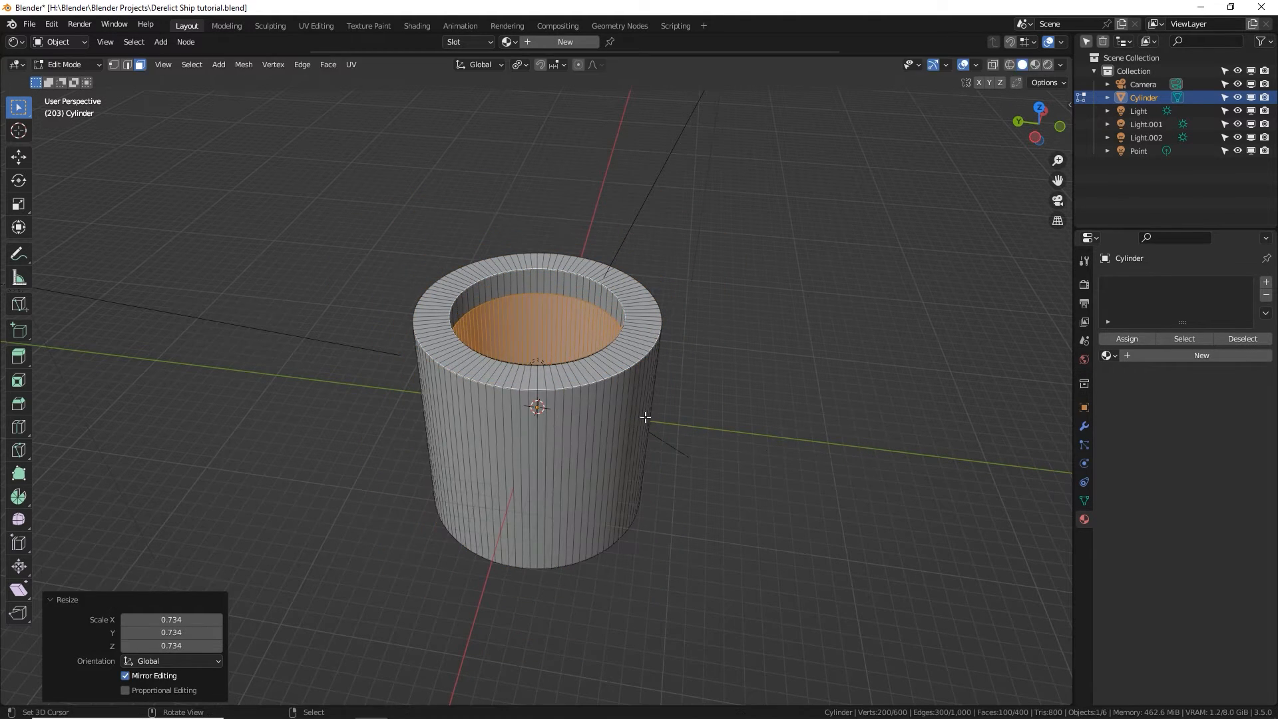
{"action": "key", "text": "s"}
{"action": "key", "text": "z"}
{"action": "left_click", "coordinate": [713, 456]}
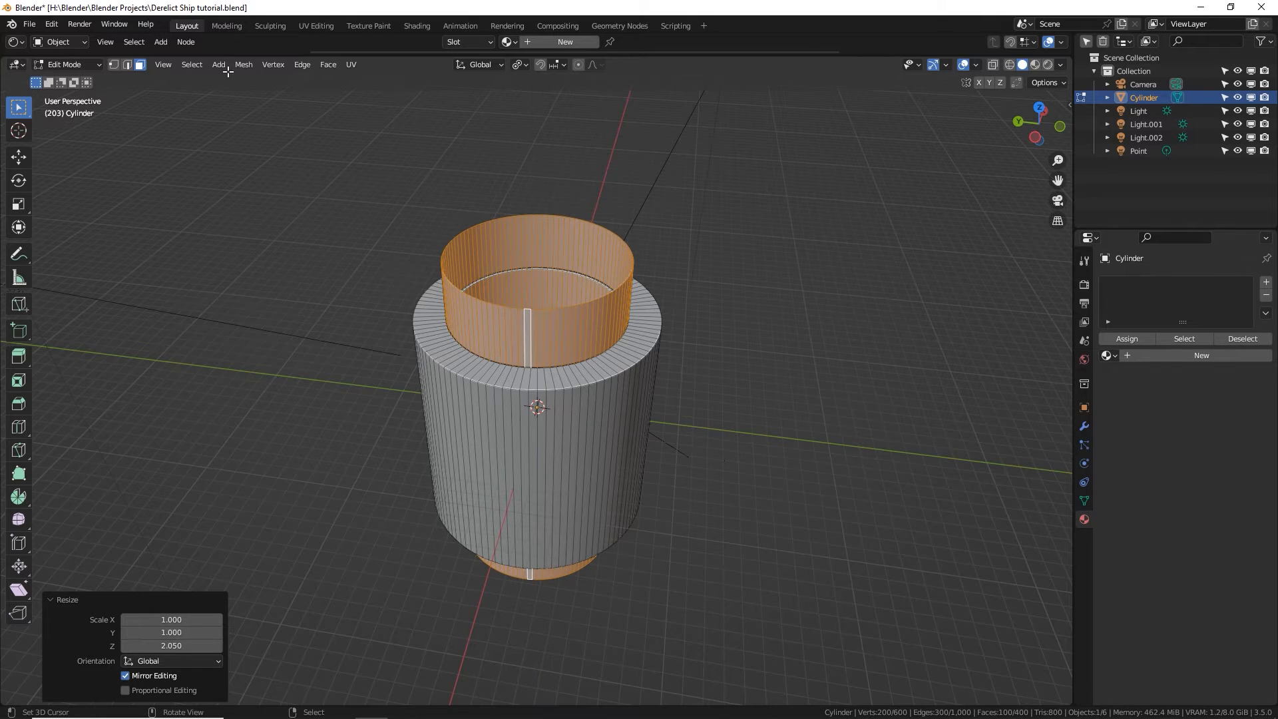
Select the inner tube's open top edge loop and fill it with a face.
{"action": "left_click", "coordinate": [126, 65]}
{"action": "scroll", "coordinate": [466, 179], "scroll_direction": "up", "scroll_amount": 4}
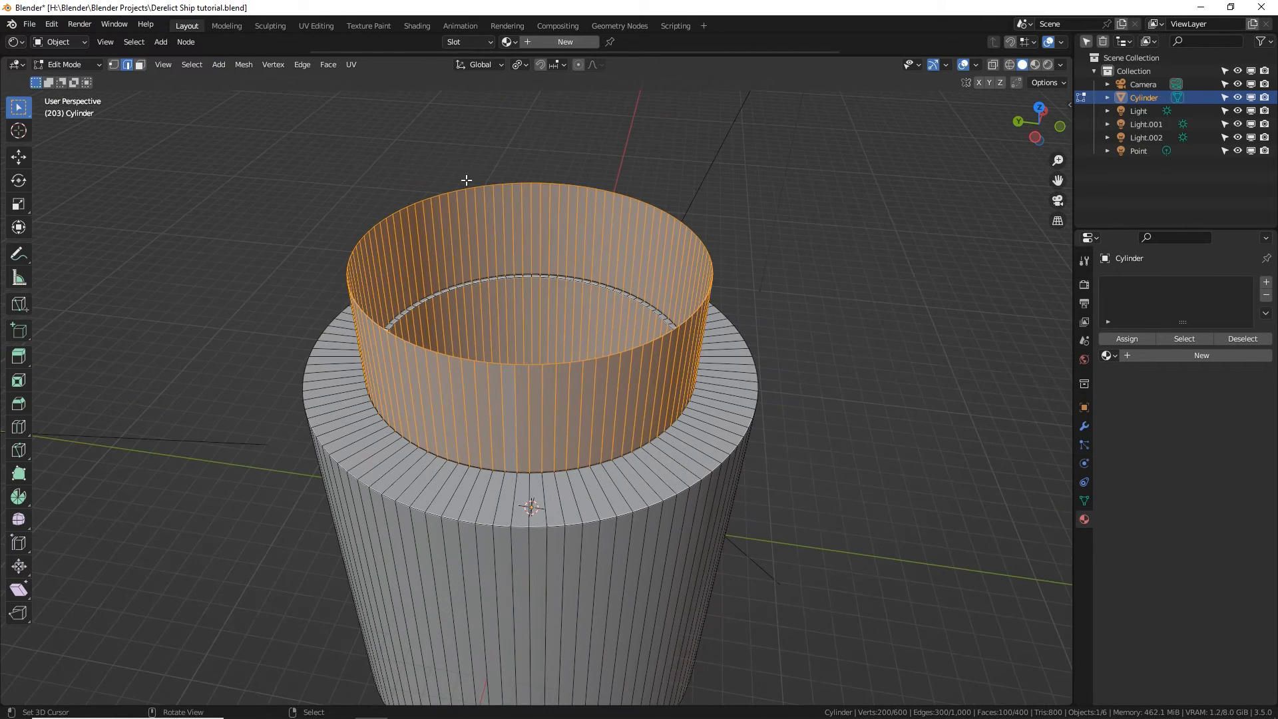
{"action": "left_click", "coordinate": [506, 169], "text": "alt"}
{"action": "middle_click_drag", "start_coordinate": [608, 211], "coordinate": [486, 173]}
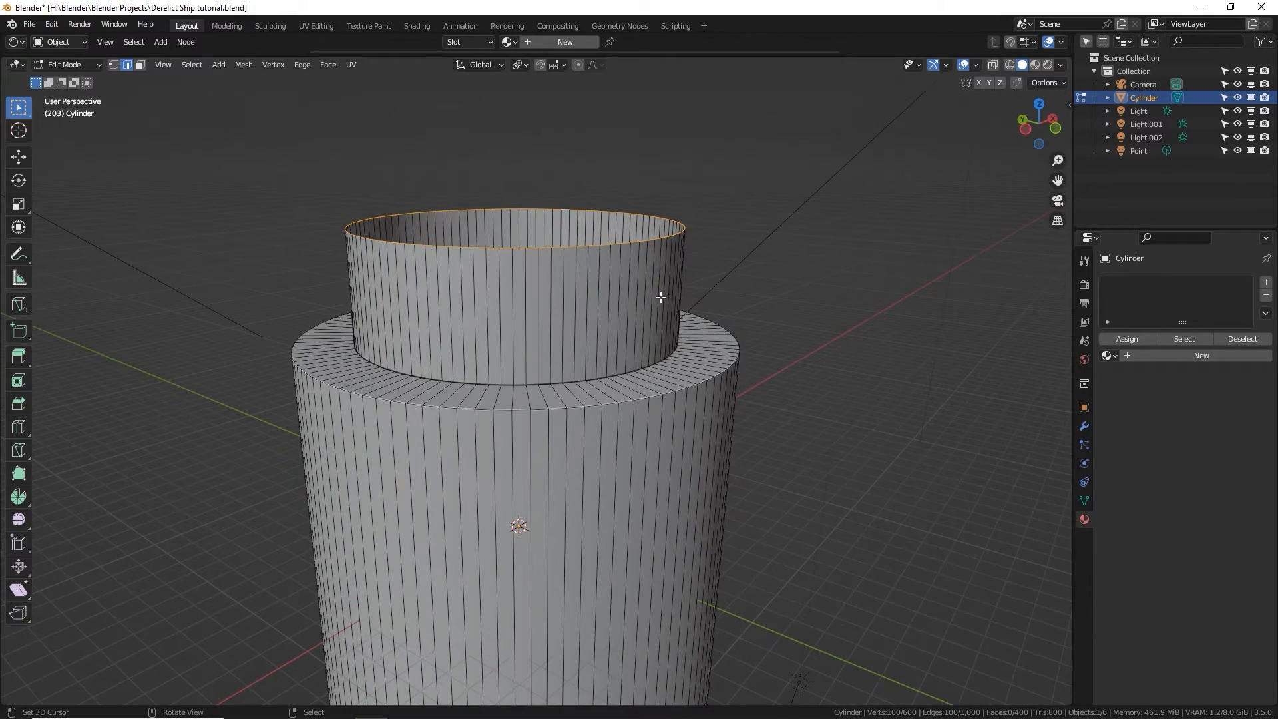
{"action": "middle_click_drag", "start_coordinate": [645, 325], "coordinate": [810, 313]}
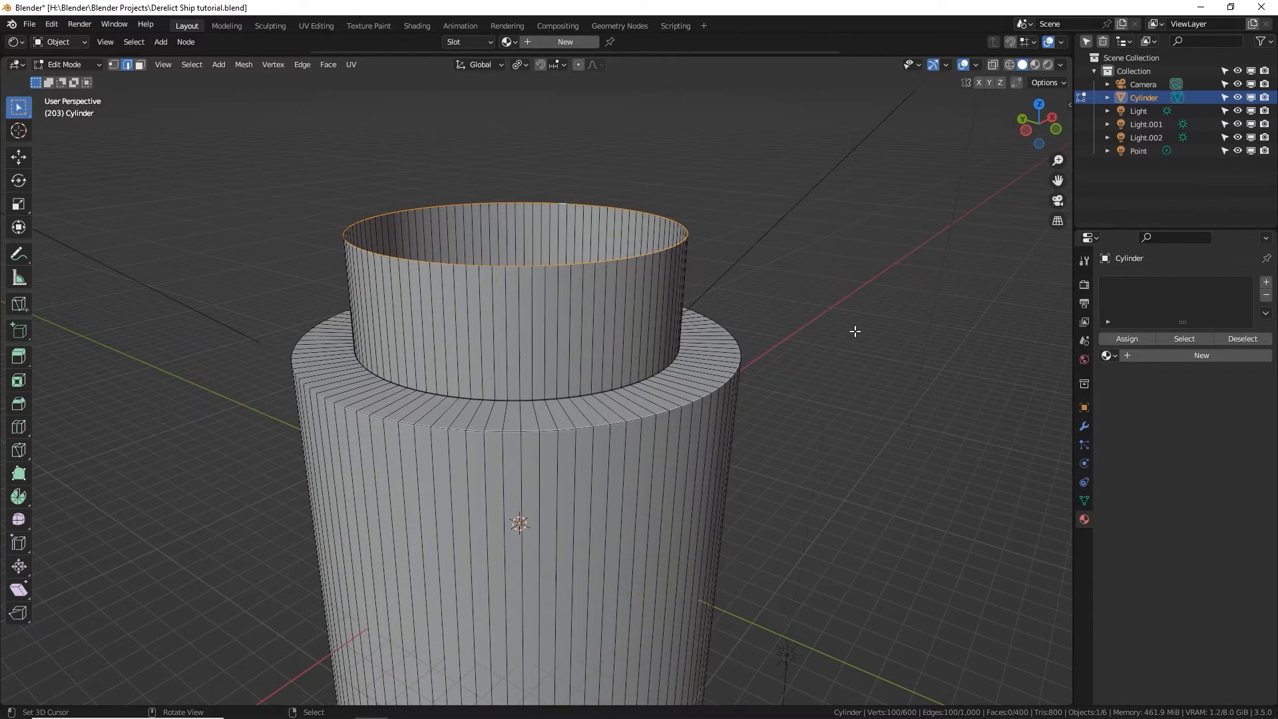
{"action": "key", "text": "f"}
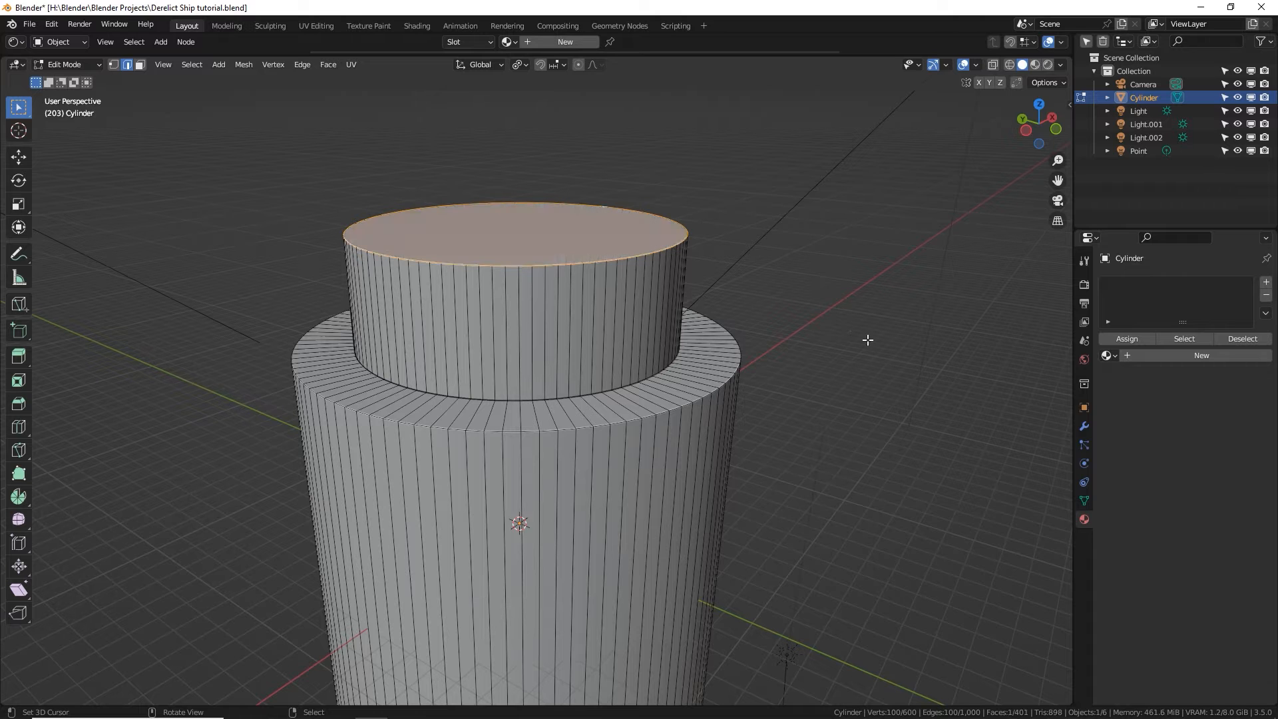
Inset the inner tube's top cap by about 2.06 m and extrude it about 3.87 m upward.
{"action": "key", "text": "i"}
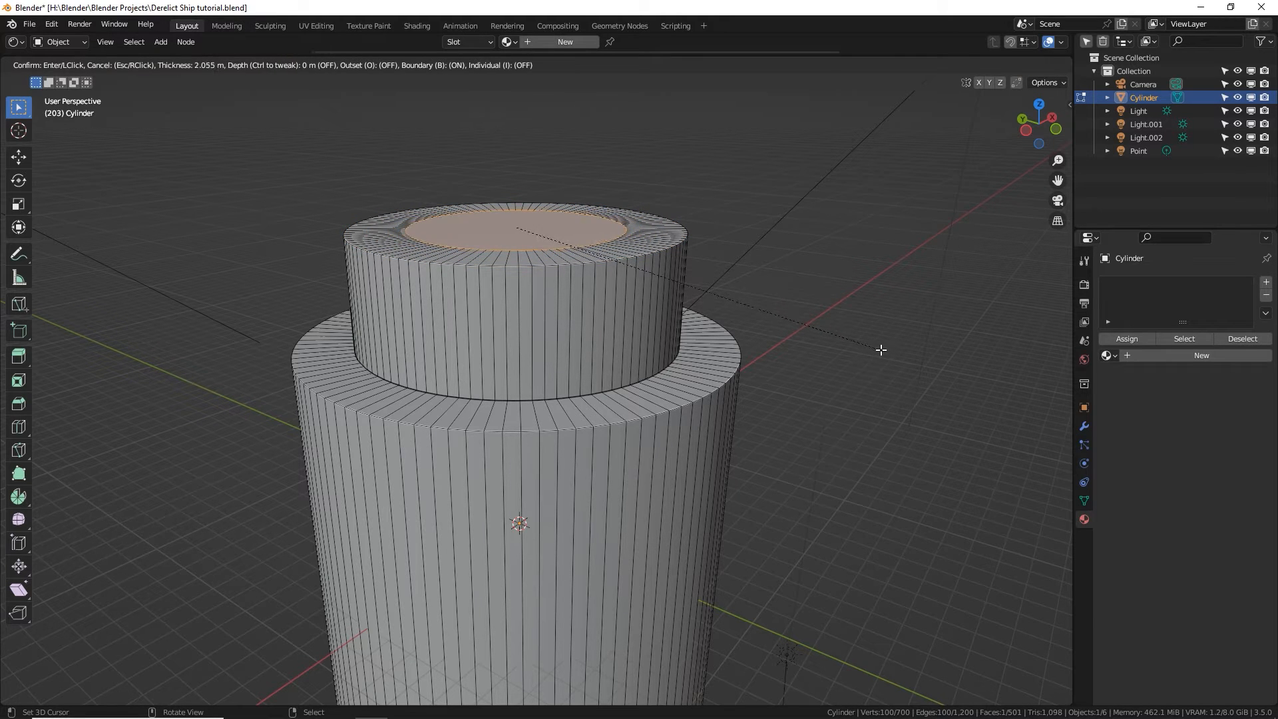
{"action": "left_click", "coordinate": [880, 350]}
{"action": "key", "text": "e"}
{"action": "left_click", "coordinate": [811, 283]}
{"action": "scroll", "coordinate": [761, 379], "scroll_direction": "down", "scroll_amount": 3}
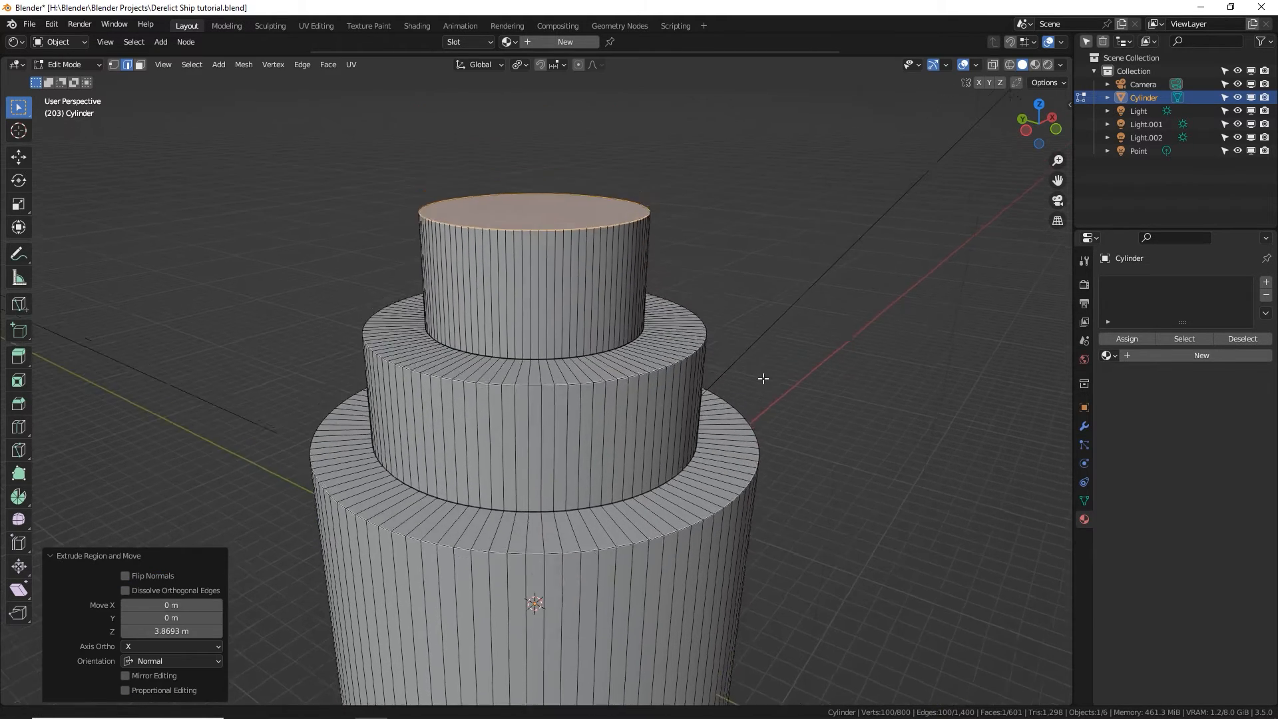
Flare the top section outward with an extrusion of about 1.45 m scaled to about 1.22, and extrude a straight collar about 2.08 m above it.
{"action": "key", "text": "e"}
{"action": "left_click", "coordinate": [750, 391]}
{"action": "key", "text": "s"}
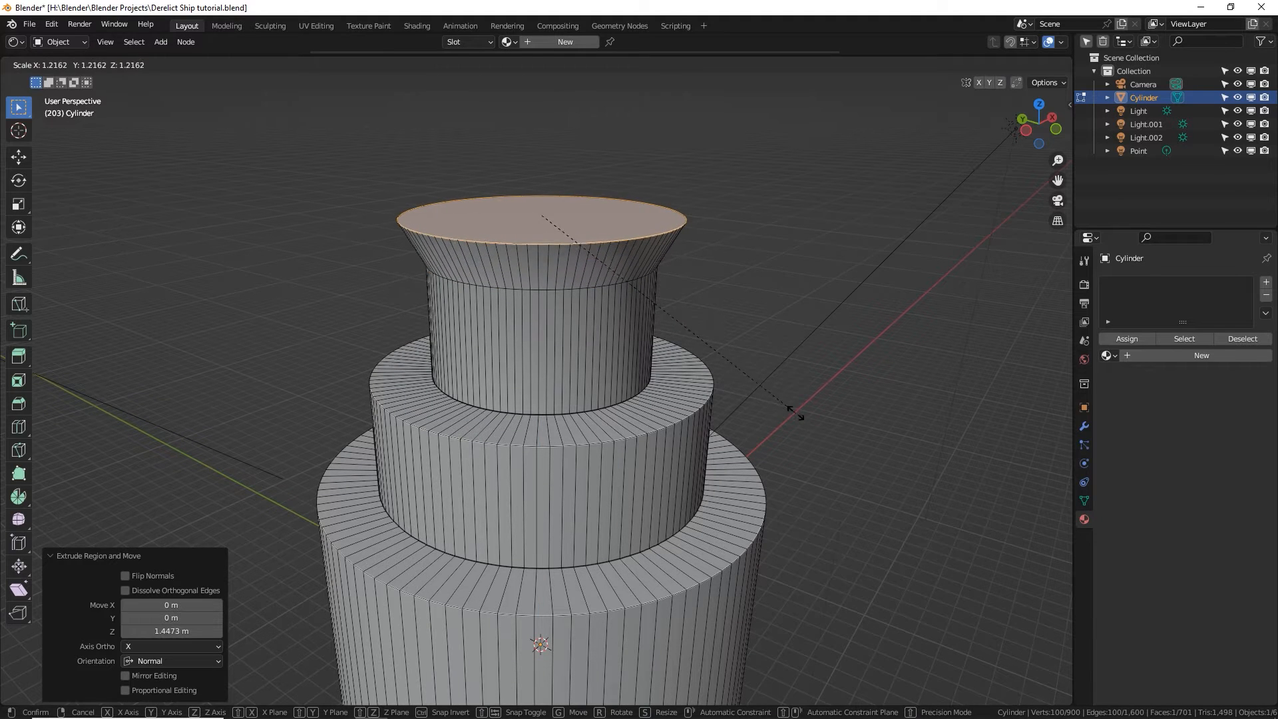
{"action": "left_click", "coordinate": [793, 419]}
{"action": "key", "text": "e"}
{"action": "left_click", "coordinate": [793, 359]}
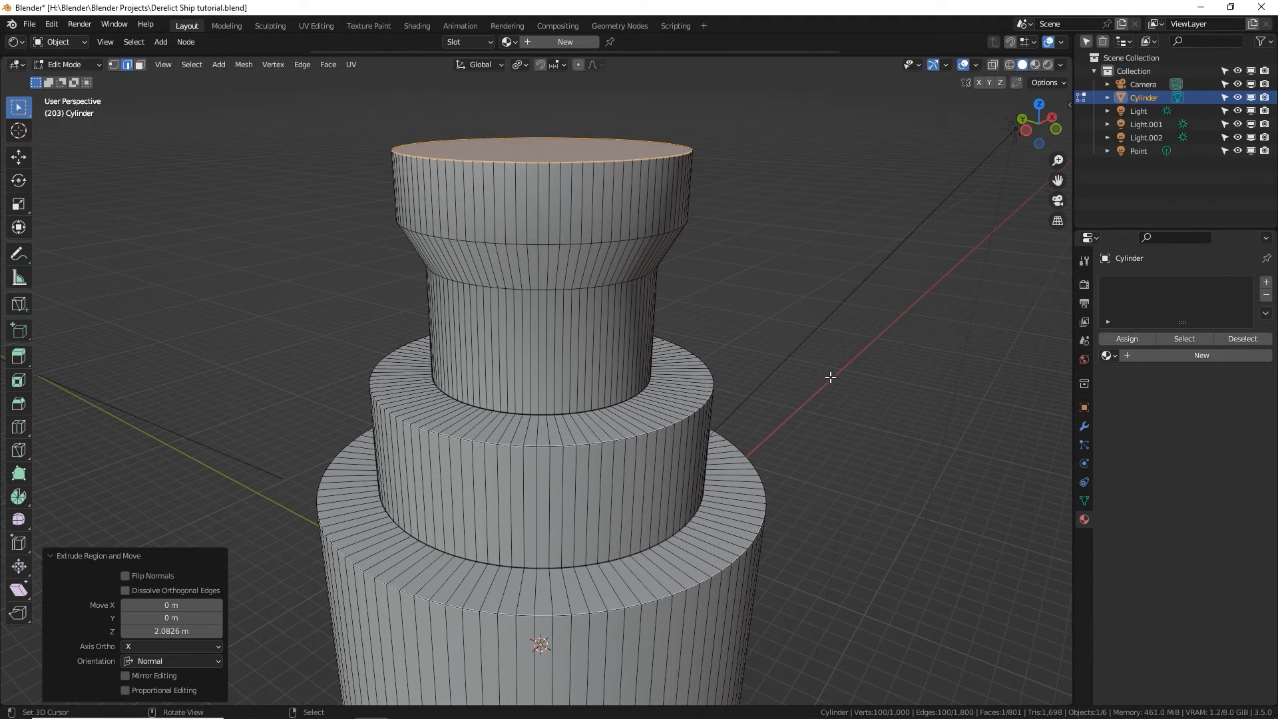
Inset the collar's top face by about 0.65 m, extrude it about 3.16 m, and scale it to 0.55 for a tapered nose.
{"action": "key", "text": "i"}
{"action": "left_click", "coordinate": [808, 366]}
{"action": "key", "text": "e"}
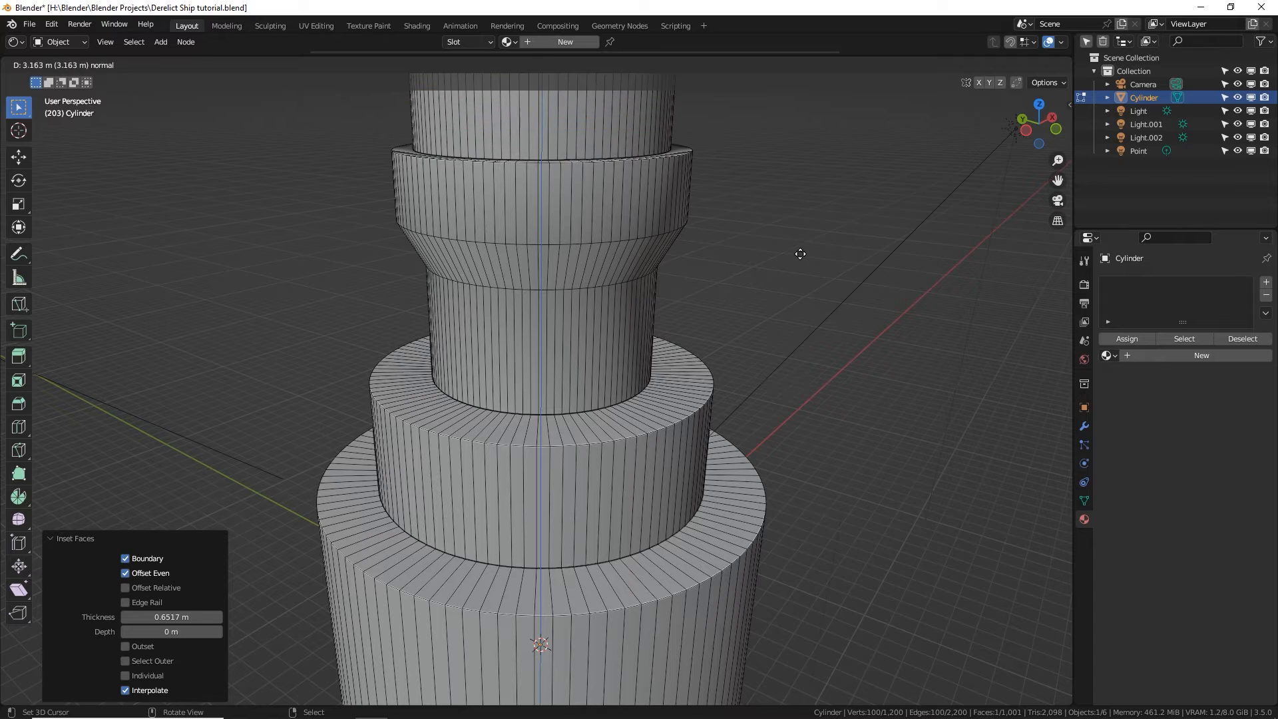
{"action": "left_click", "coordinate": [801, 254]}
{"action": "key", "text": "s"}
{"action": "left_click", "coordinate": [710, 190]}
{"action": "middle_click_drag", "start_coordinate": [712, 186], "coordinate": [740, 314], "text": "shift"}
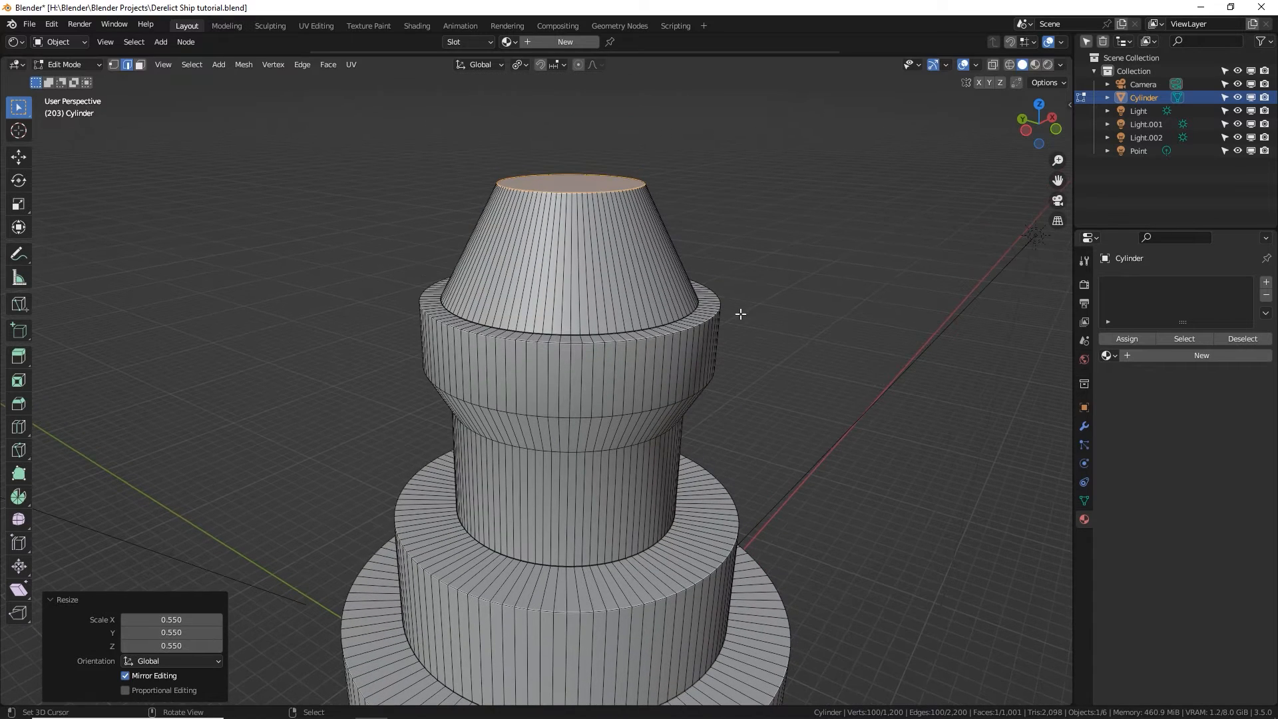
Inset the nose's top face by about 1.04 m and extrude it slightly inward to form a recess.
{"action": "key", "text": "i"}
{"action": "left_click", "coordinate": [739, 279]}
{"action": "key", "text": "e"}
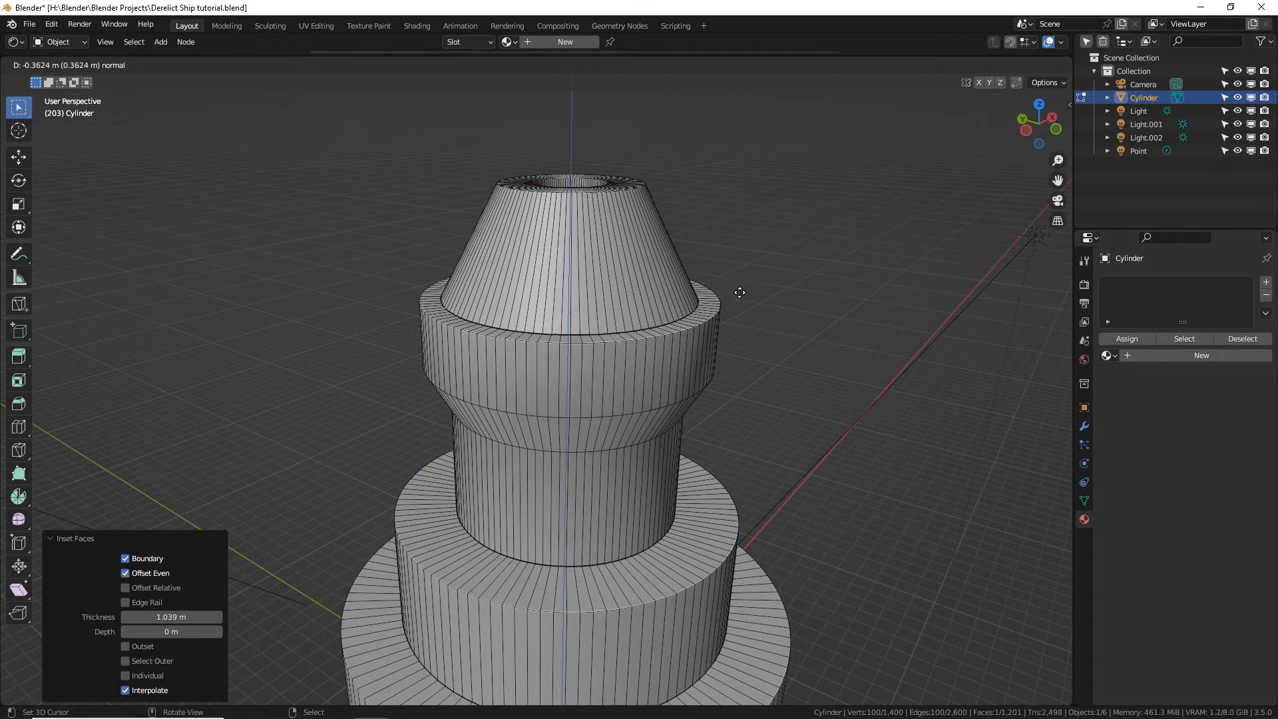
{"action": "left_click", "coordinate": [740, 298]}
Select the inner tube's open bottom edge loop and fill it with a face.
{"action": "scroll", "coordinate": [721, 359], "scroll_direction": "down", "scroll_amount": 6}
{"action": "middle_click_drag", "start_coordinate": [710, 538], "coordinate": [680, 366], "text": "shift"}
{"action": "left_click", "coordinate": [621, 426], "text": "alt"}
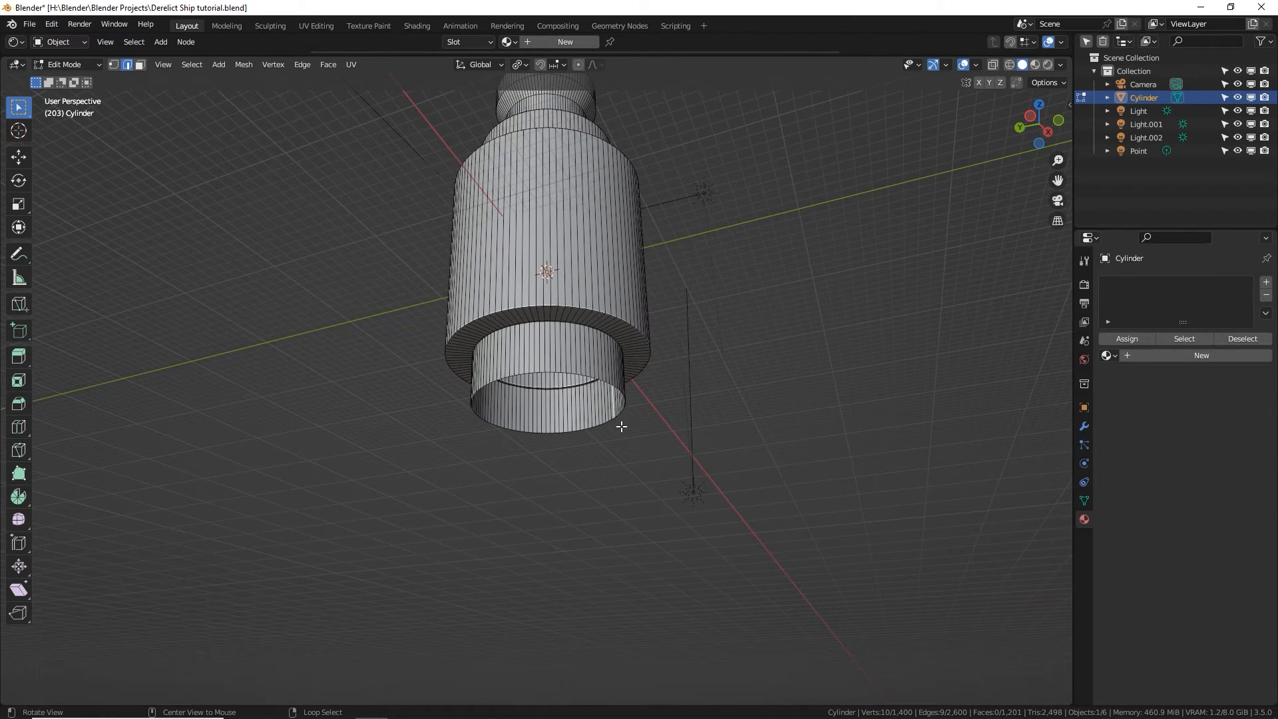
{"action": "left_click", "coordinate": [611, 433], "text": "alt"}
{"action": "scroll", "coordinate": [707, 386], "scroll_direction": "up", "scroll_amount": 2}
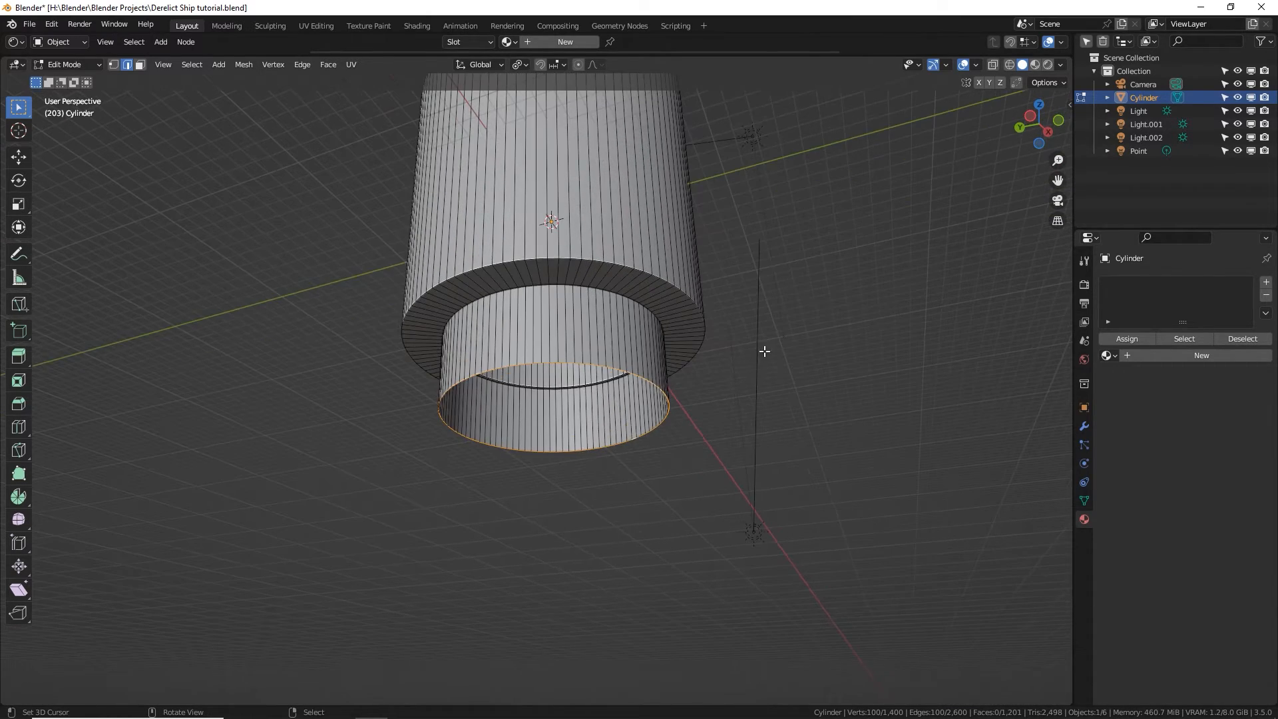
{"action": "key", "text": "f"}
Inset the tube's bottom cap by about 0.43 m and extrude it about 6.7 m downward.
{"action": "key", "text": "i"}
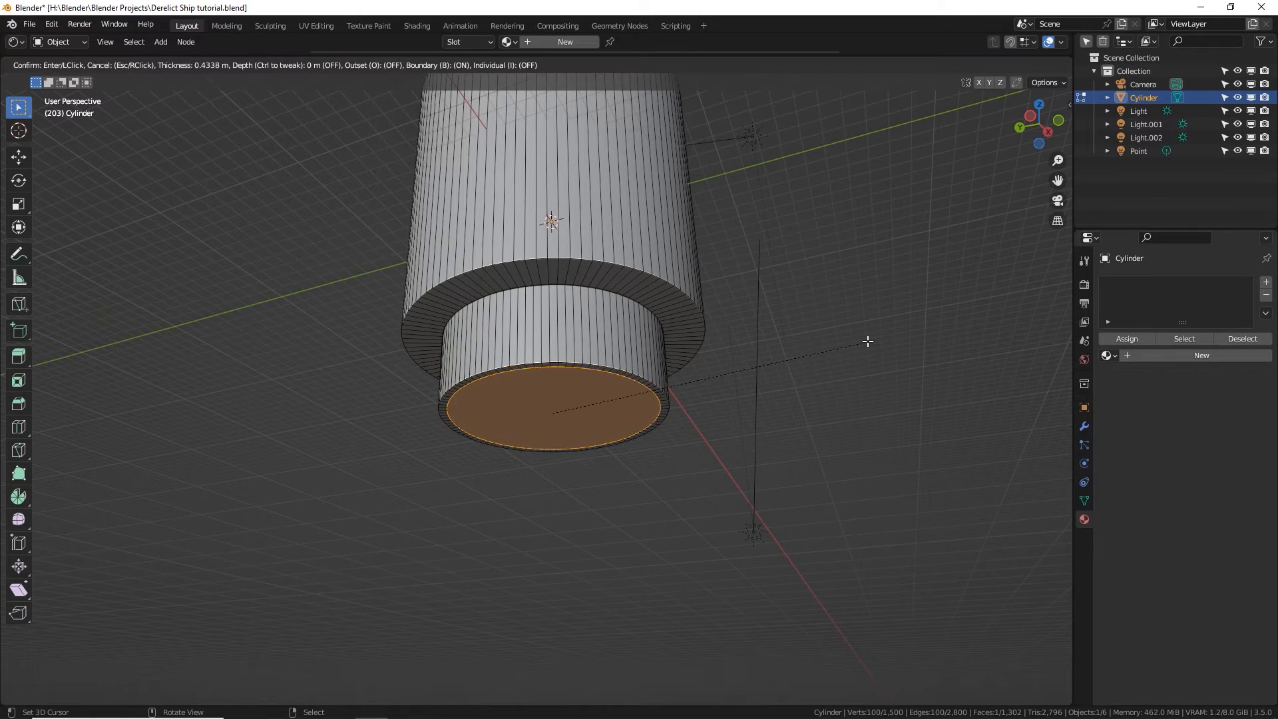
{"action": "left_click", "coordinate": [869, 341]}
{"action": "key", "text": "e"}
{"action": "left_click", "coordinate": [751, 392]}
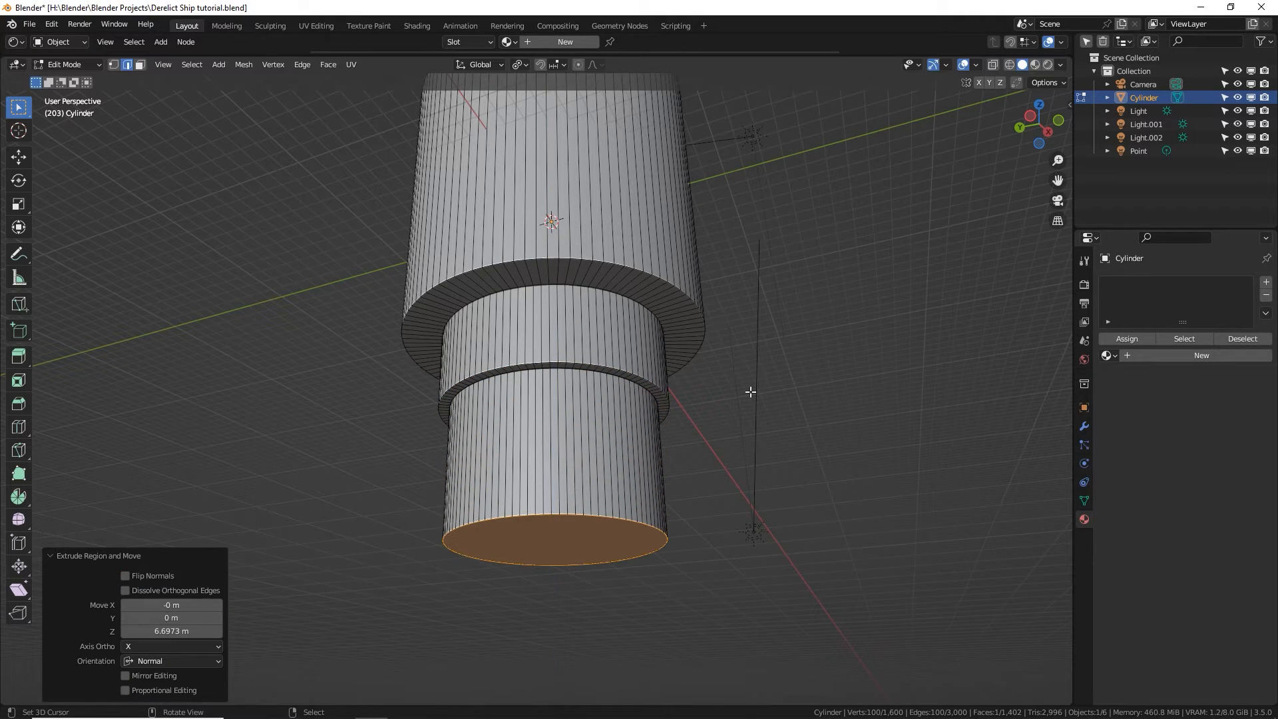
Extrude the bottom face in place, widen it to 1.24, and extrude this wider section about 6.18 m downward.
{"action": "key", "text": "e"}
{"action": "right_click", "coordinate": [671, 453]}
{"action": "key", "text": "g"}
{"action": "right_click", "coordinate": [580, 560]}
{"action": "key", "text": "s"}
{"action": "left_click", "coordinate": [672, 527]}
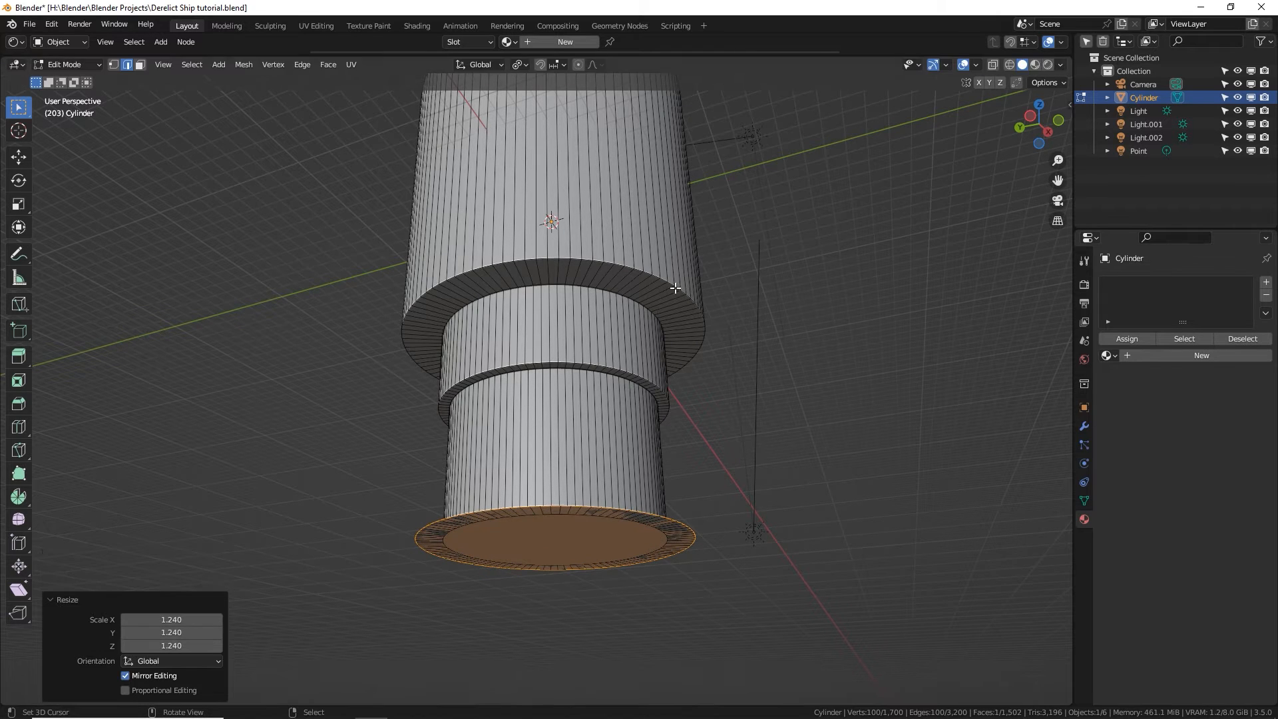
{"action": "key", "text": "e"}
{"action": "left_click", "coordinate": [682, 394]}
{"action": "middle_click_drag", "start_coordinate": [689, 410], "coordinate": [685, 328], "text": "shift"}
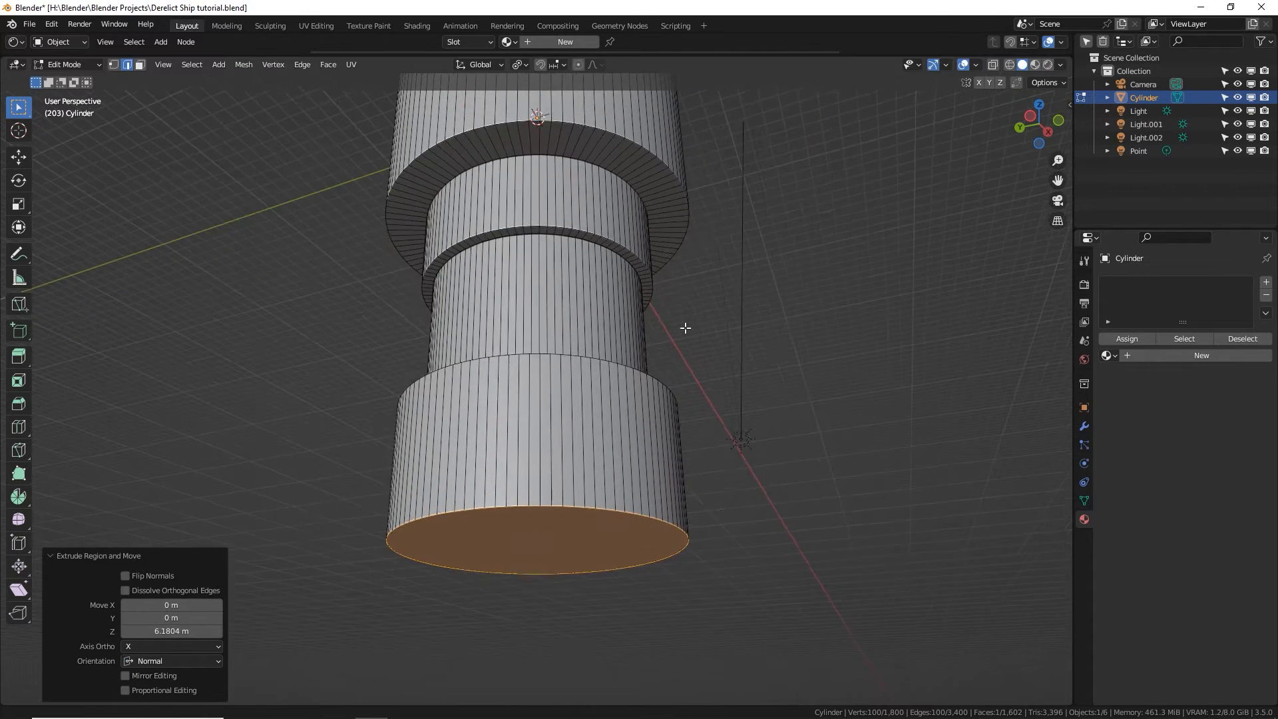
Extrude the bottom face a short way down and scale it to about 1.44 to form a flared skirt.
{"action": "key", "text": "e"}
{"action": "left_click", "coordinate": [668, 333]}
{"action": "key", "text": "s"}
{"action": "left_click", "coordinate": [775, 353]}
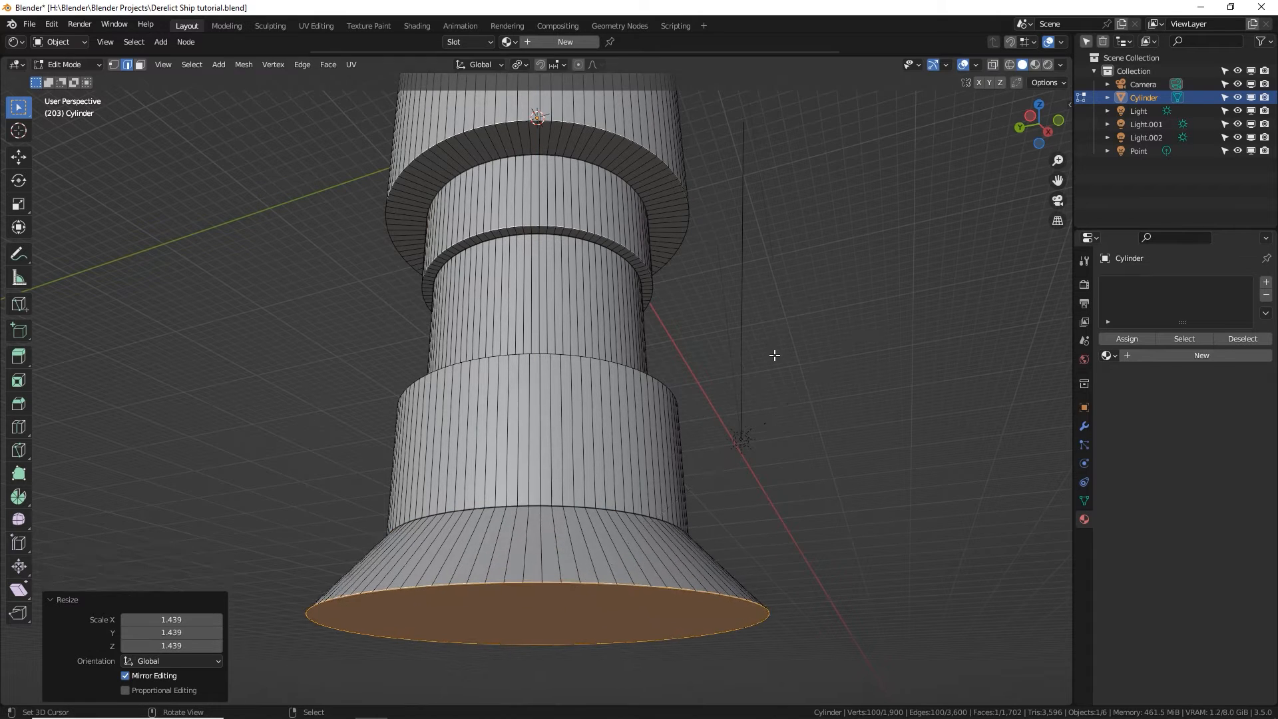
Extrude the skirt's bottom face about 16.26 m into a long hull section, and extrude a tapered section narrowing below it.
{"action": "scroll", "coordinate": [772, 354], "scroll_direction": "down", "scroll_amount": 5}
{"action": "key", "text": "e"}
{"action": "left_click", "coordinate": [735, 400]}
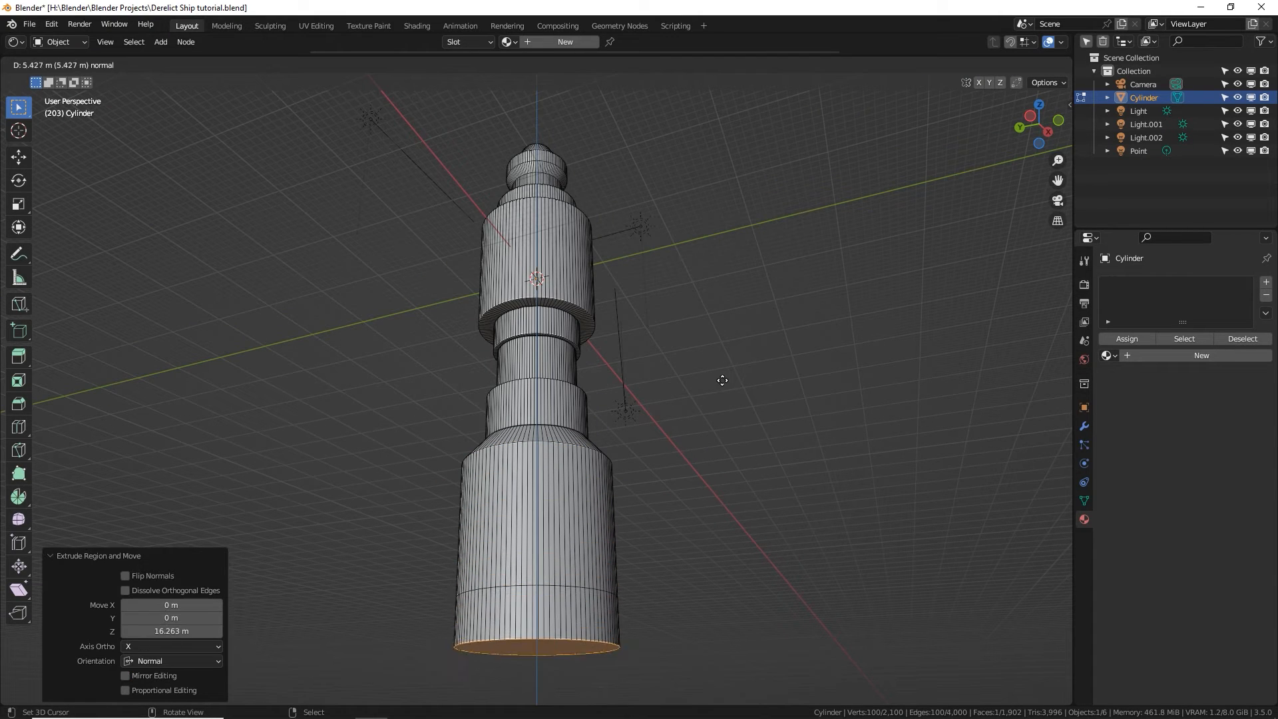
{"action": "key", "text": "s"}
{"action": "left_click", "coordinate": [626, 472]}
{"action": "middle_click_drag", "start_coordinate": [626, 473], "coordinate": [697, 316], "text": "shift"}
Inset the tapered section's bottom face by about 1.1 m, extrude it slightly downward, and scale it to about 0.87.
{"action": "key", "text": "e"}
{"action": "left_click", "coordinate": [677, 322]}
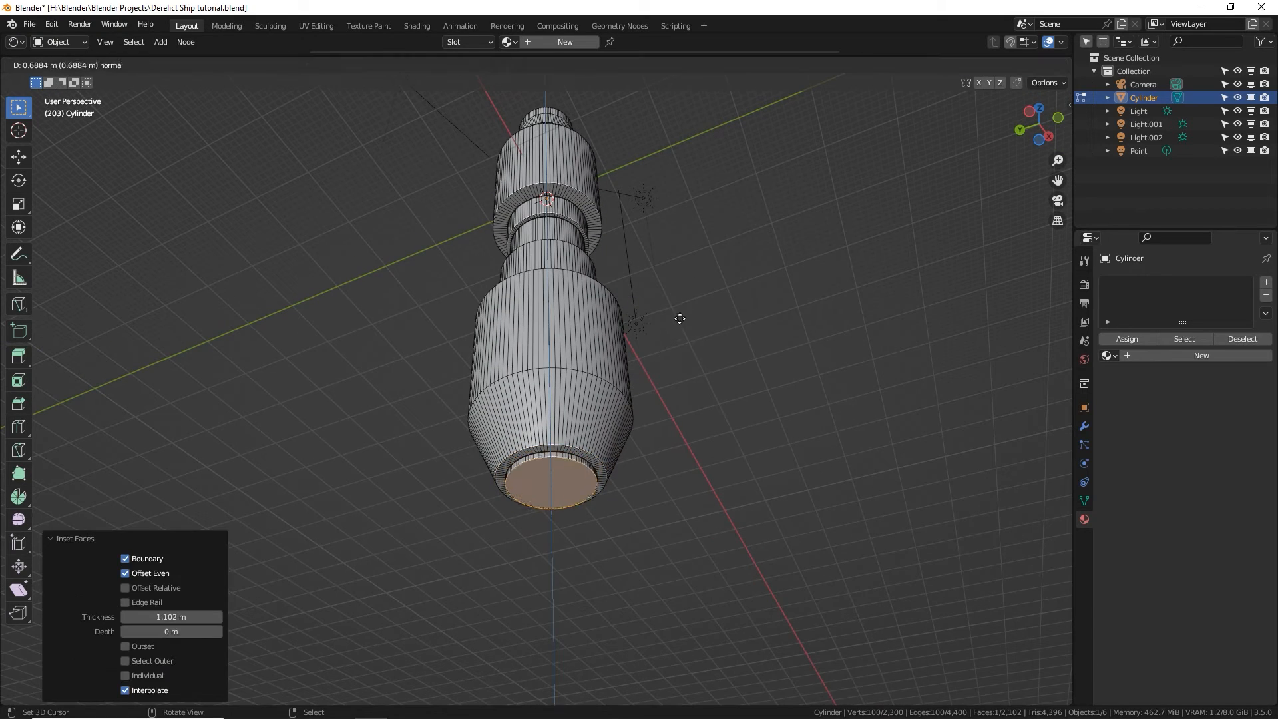
{"action": "key", "text": "s"}
{"action": "left_click", "coordinate": [648, 338]}
Inset the bottom face by about 0.89 m and extrude it downward into a narrowing tail tip.
{"action": "key", "text": "i"}
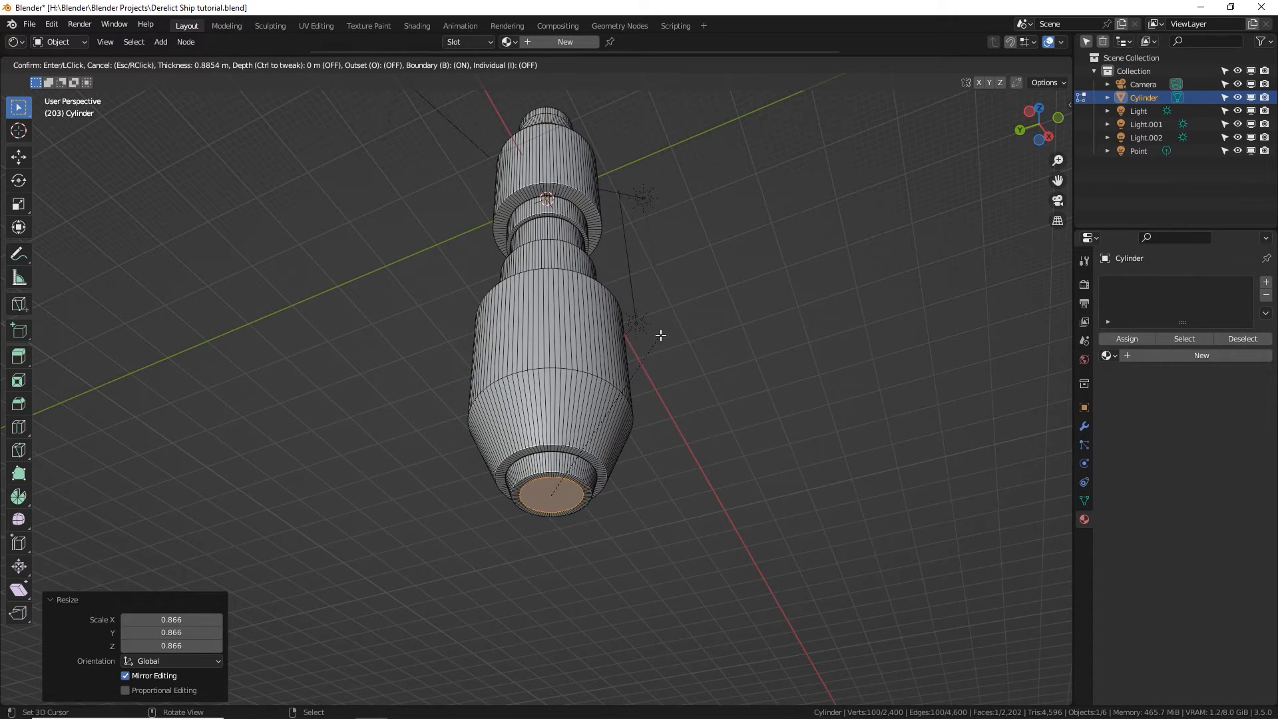
{"action": "left_click", "coordinate": [659, 336]}
{"action": "key", "text": "e"}
{"action": "left_click", "coordinate": [656, 397]}
{"action": "key", "text": "s"}
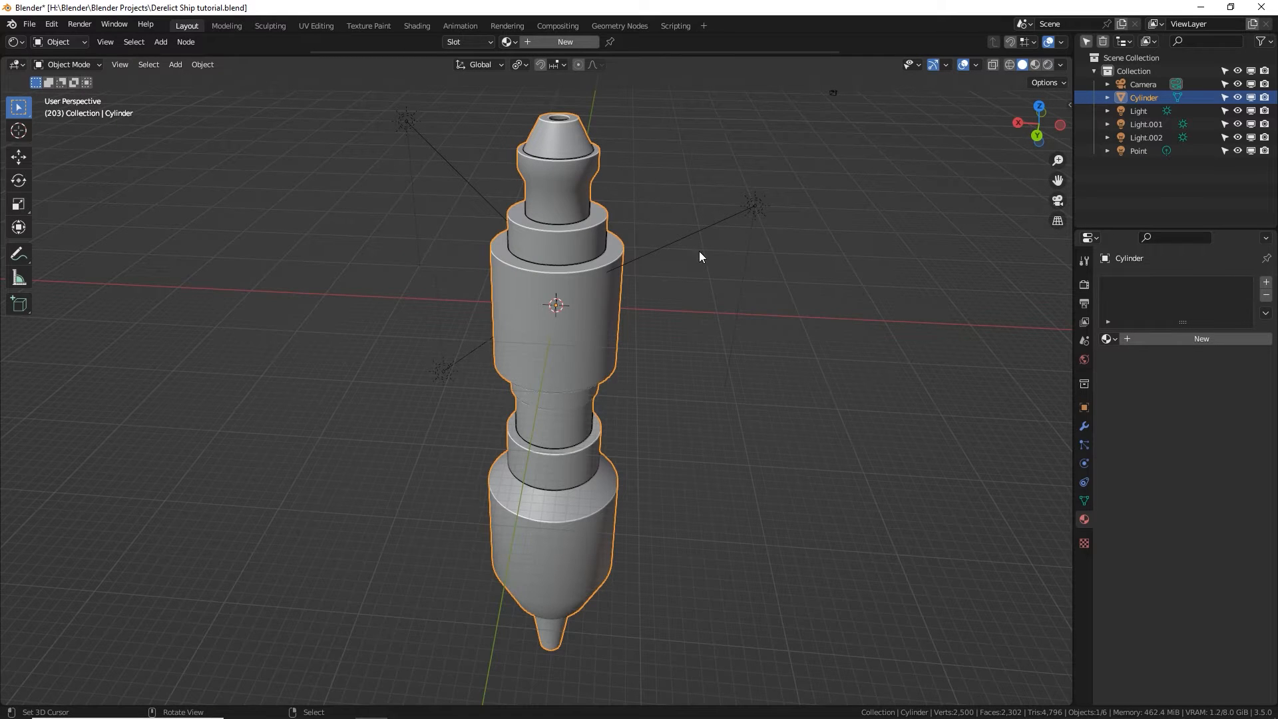
Add a 2 m cube in Object Mode and move it about -8.74 m along X, beside the main hull cylinder.
{"action": "key", "text": "shift+a"}
{"action": "left_click", "coordinate": [773, 261]}
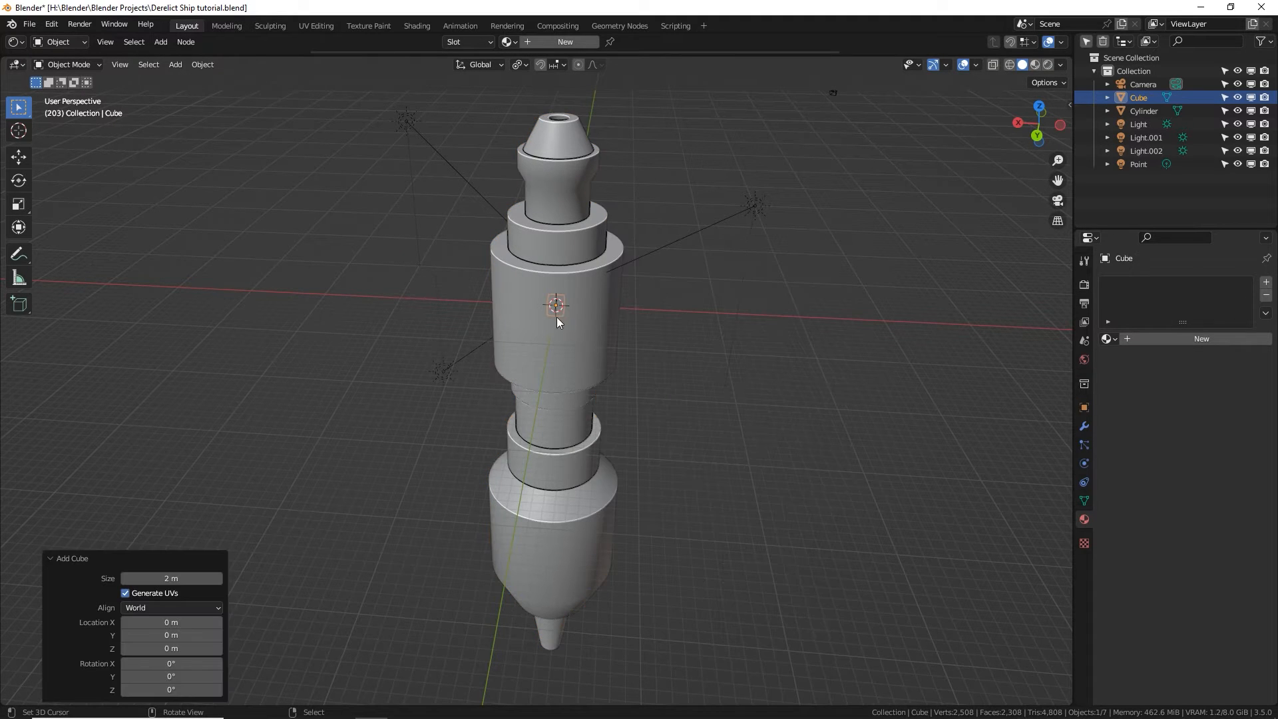
{"action": "middle_click_drag", "start_coordinate": [556, 323], "coordinate": [482, 310]}
{"action": "key", "text": "g"}
{"action": "key", "text": "x"}
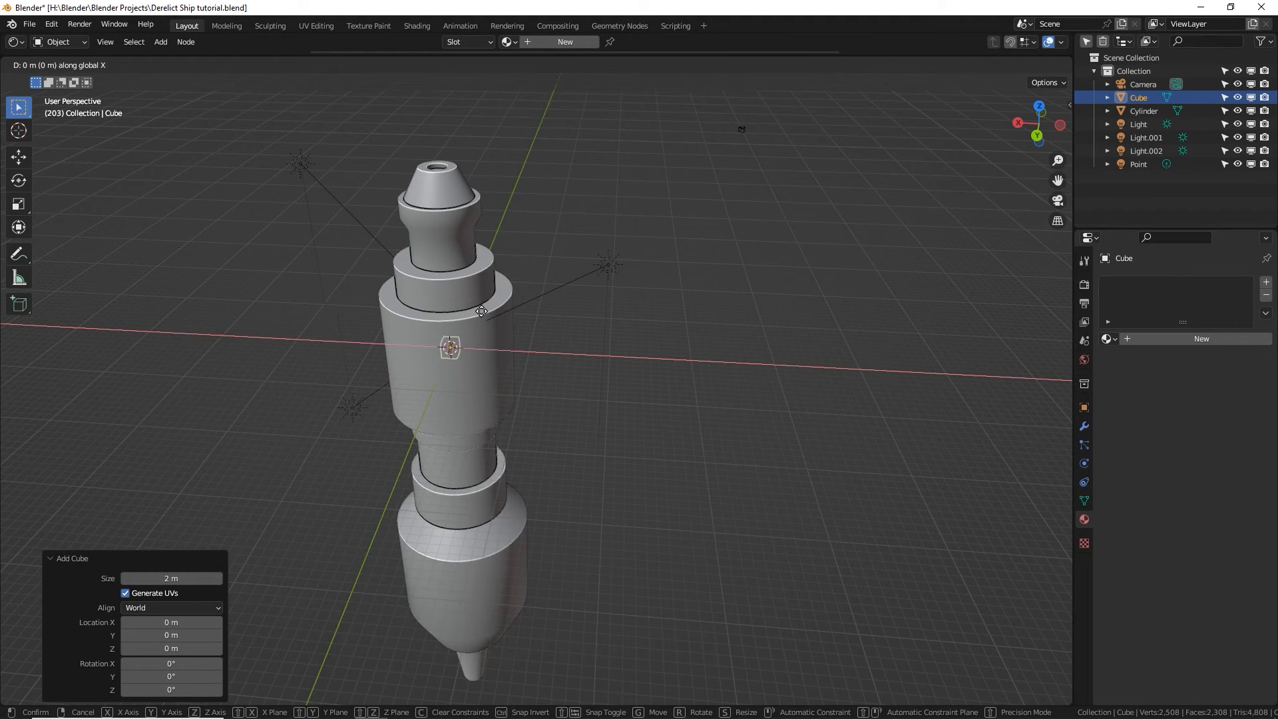
{"action": "left_click", "coordinate": [549, 331]}
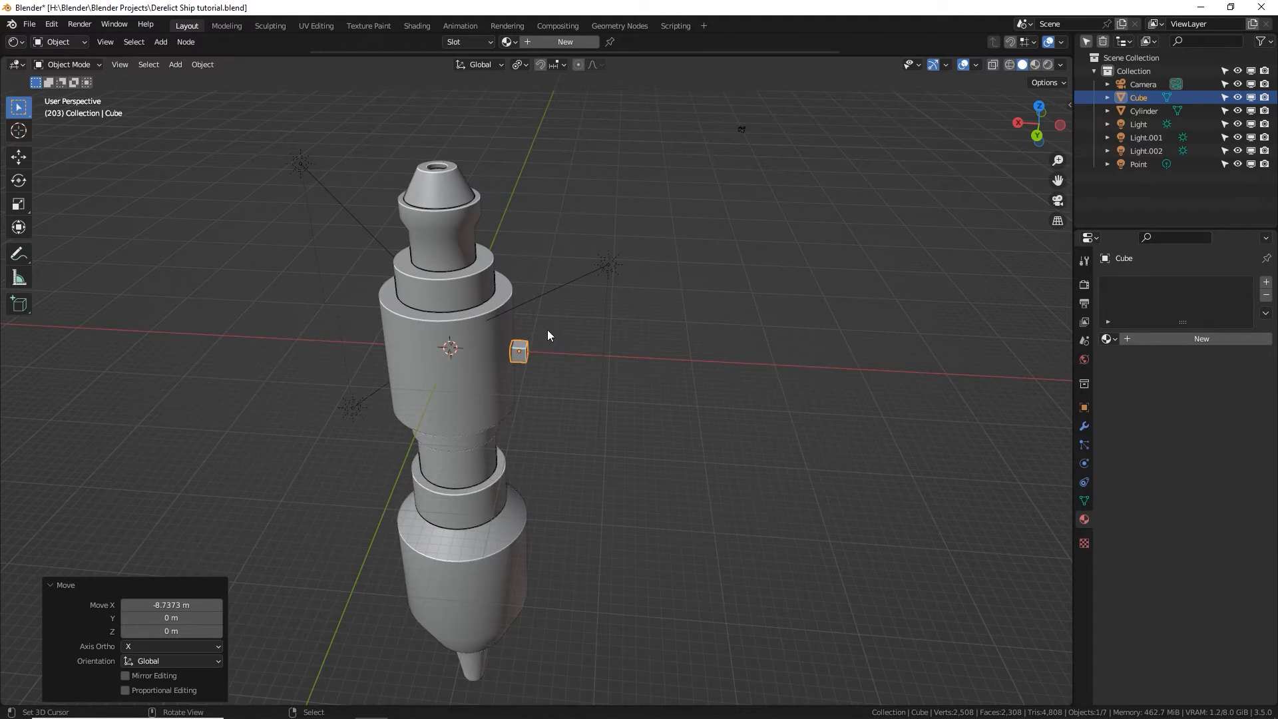
Raise the cube's whole mesh along Z in Edit Mode to near the upper rim of the widest hull section.
{"action": "scroll", "coordinate": [525, 319], "scroll_direction": "up", "scroll_amount": 6}
{"action": "key", "text": "Tab"}
{"action": "middle_click_drag", "start_coordinate": [522, 268], "coordinate": [600, 345]}
{"action": "left_click", "coordinate": [141, 63]}
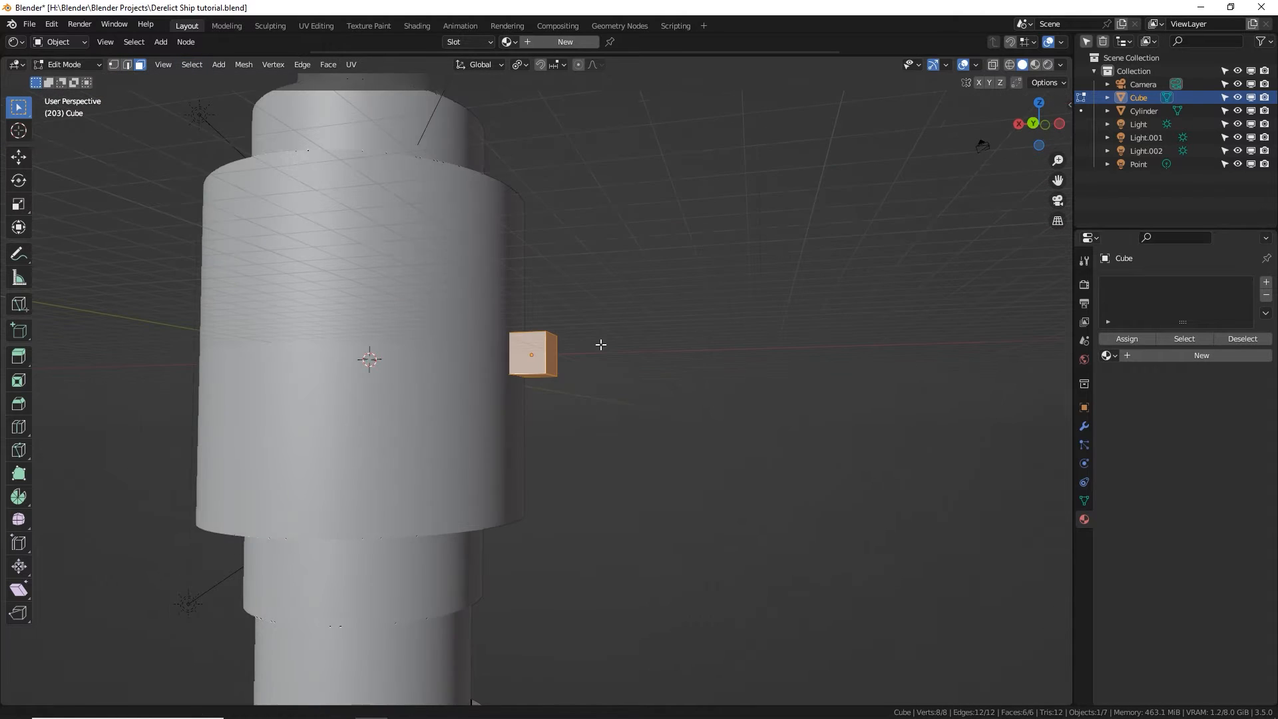
{"action": "key", "text": "g"}
{"action": "key", "text": "z"}
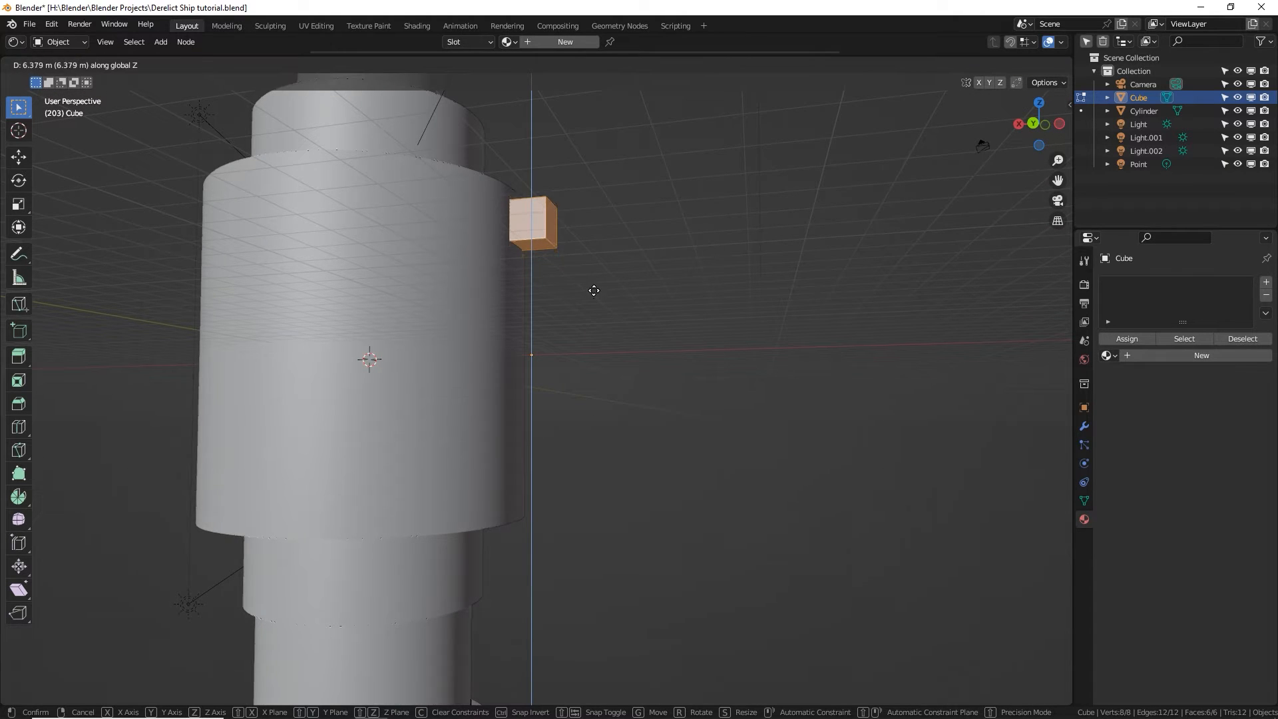
{"action": "left_click", "coordinate": [592, 286]}
Select the cube's bottom face and extrude it about 3.42 m downward in front view.
{"action": "left_click", "coordinate": [532, 244]}
{"action": "middle_click_drag", "start_coordinate": [532, 246], "coordinate": [512, 223]}
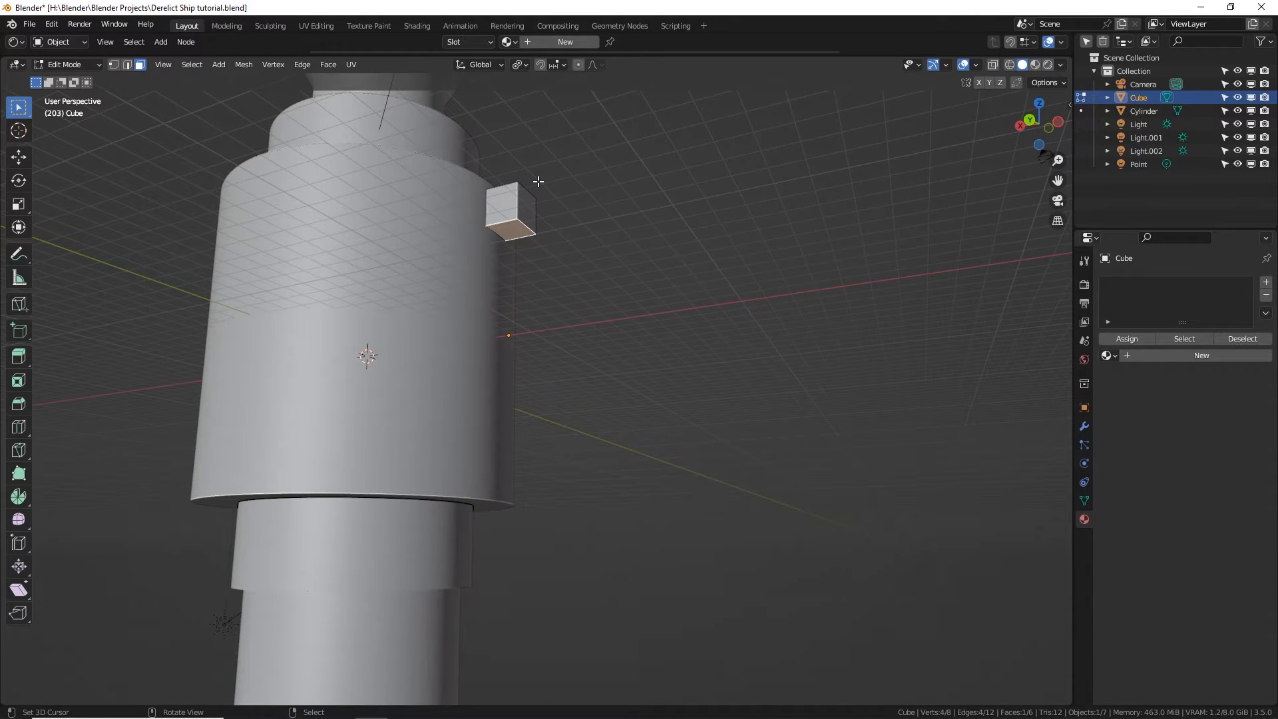
{"action": "key", "text": "KP_1"}
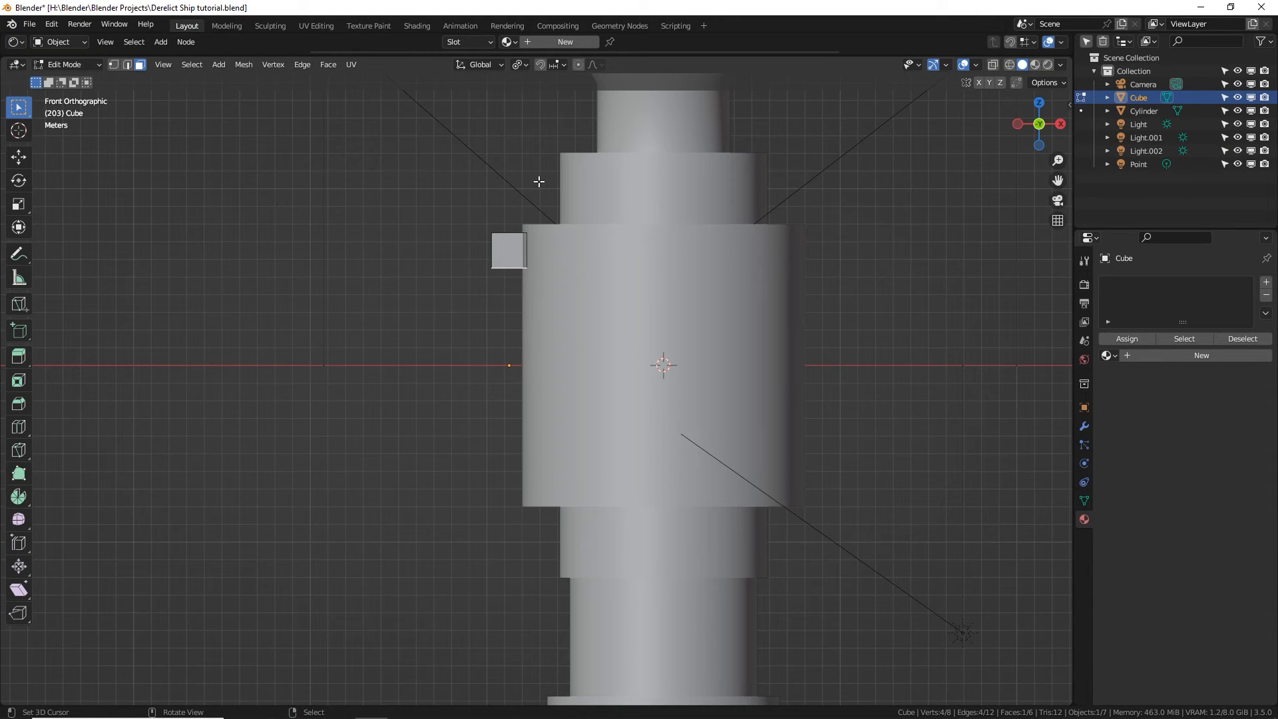
{"action": "scroll", "coordinate": [544, 198], "scroll_direction": "up", "scroll_amount": 1}
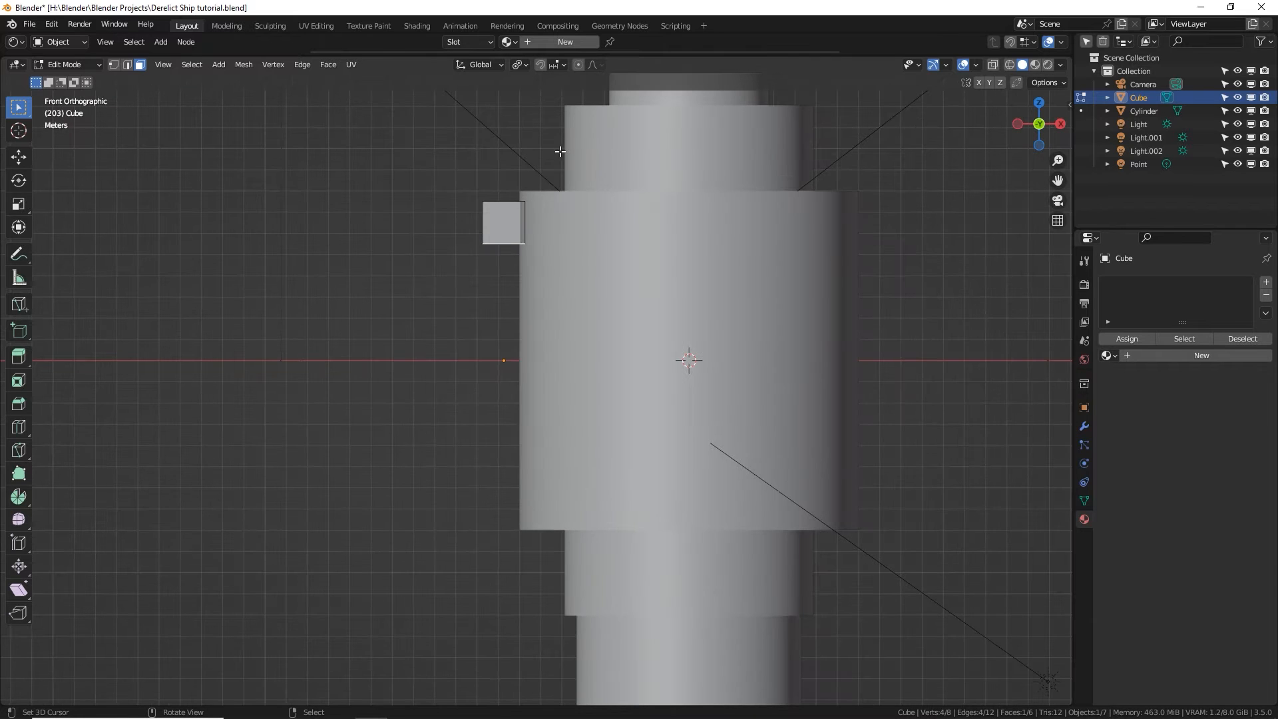
{"action": "key", "text": "e"}
{"action": "left_click", "coordinate": [562, 221]}
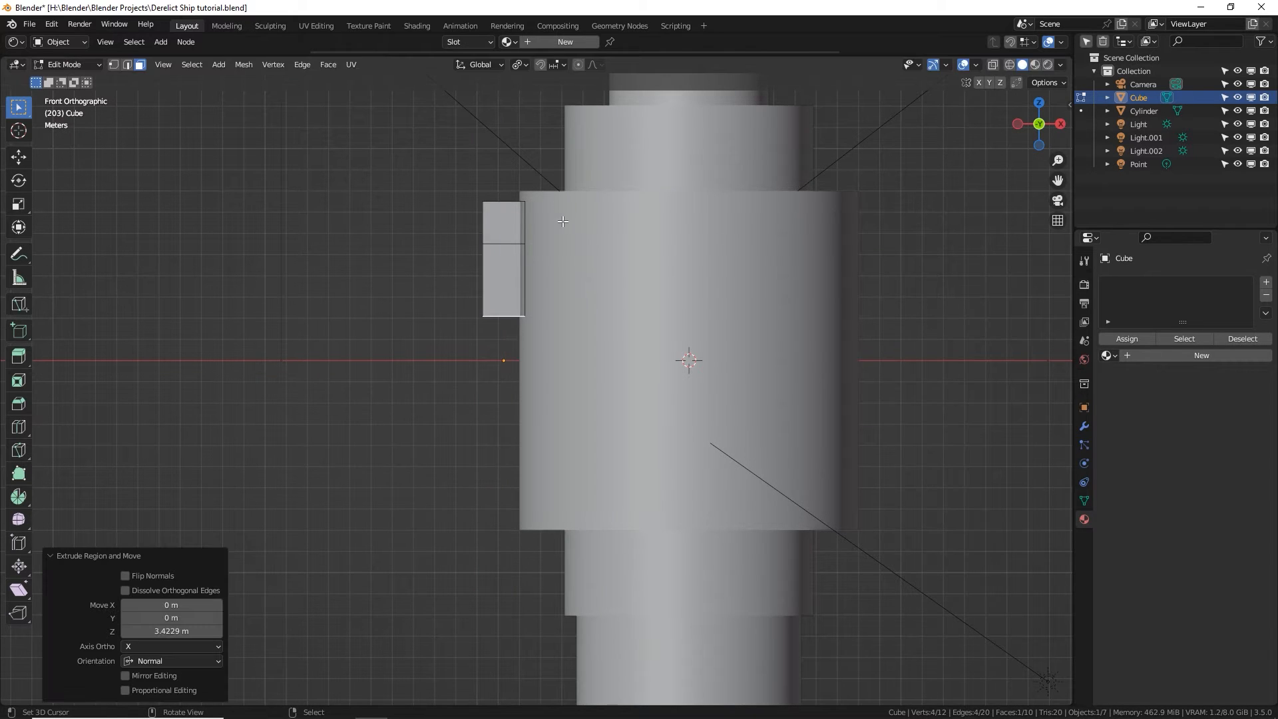
Shift the extruded end face about -2.73 m along X away from the hull and extrude it about 5.18 m straight down.
{"action": "key", "text": "g"}
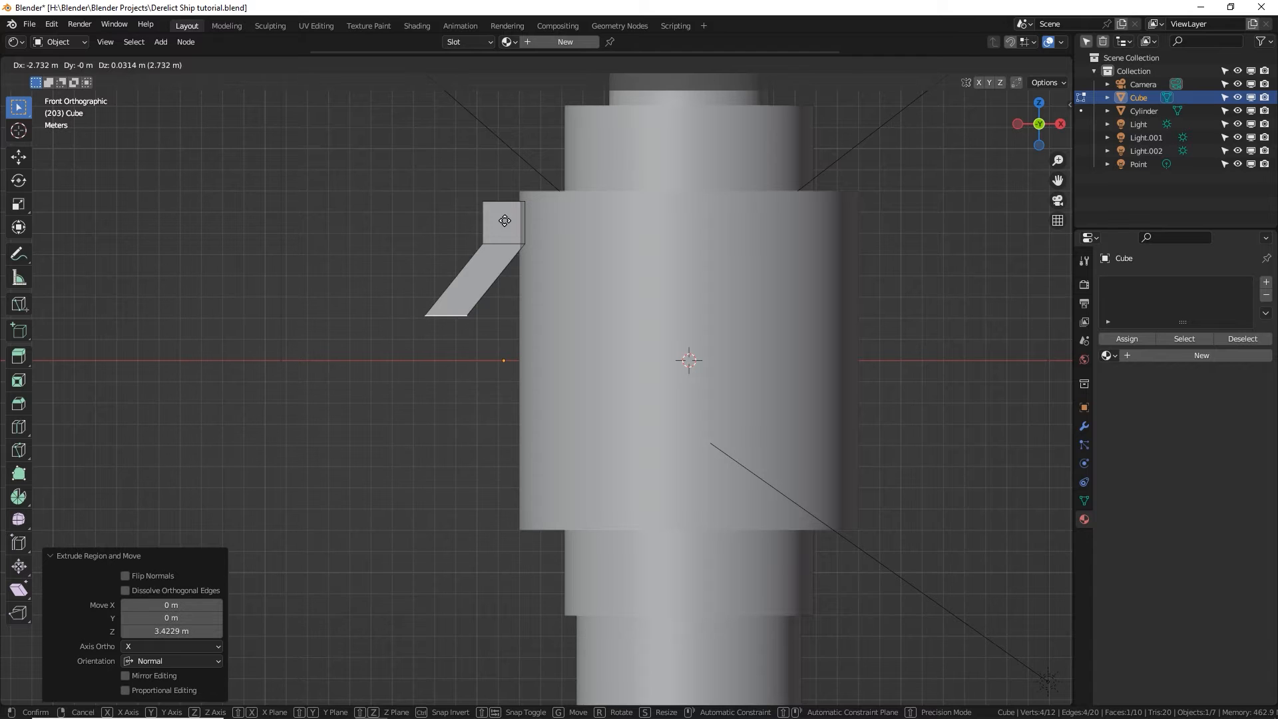
{"action": "left_click", "coordinate": [504, 221]}
{"action": "key", "text": "e"}
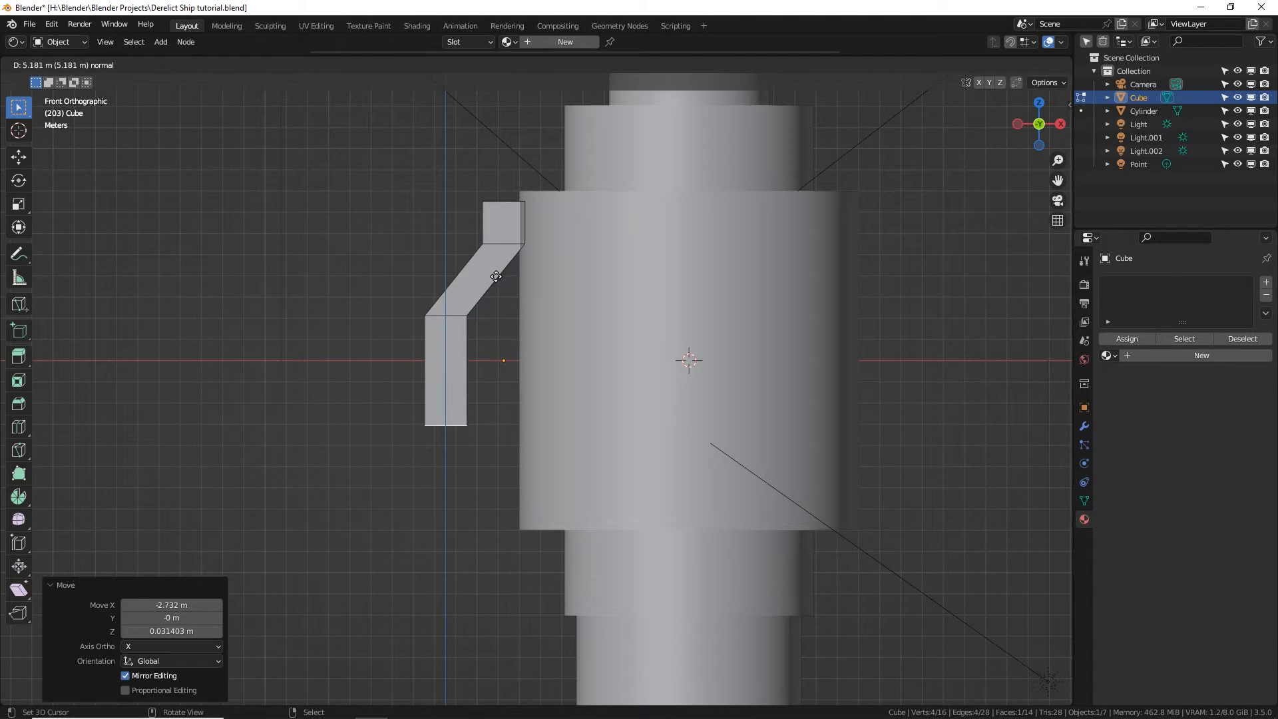
{"action": "left_click", "coordinate": [496, 276]}
Extrude the strut's lower end face about 4.24 m downward and shift it about 2.61 m along X back toward the hull.
{"action": "key", "text": "e"}
{"action": "left_click", "coordinate": [503, 372]}
{"action": "key", "text": "g"}
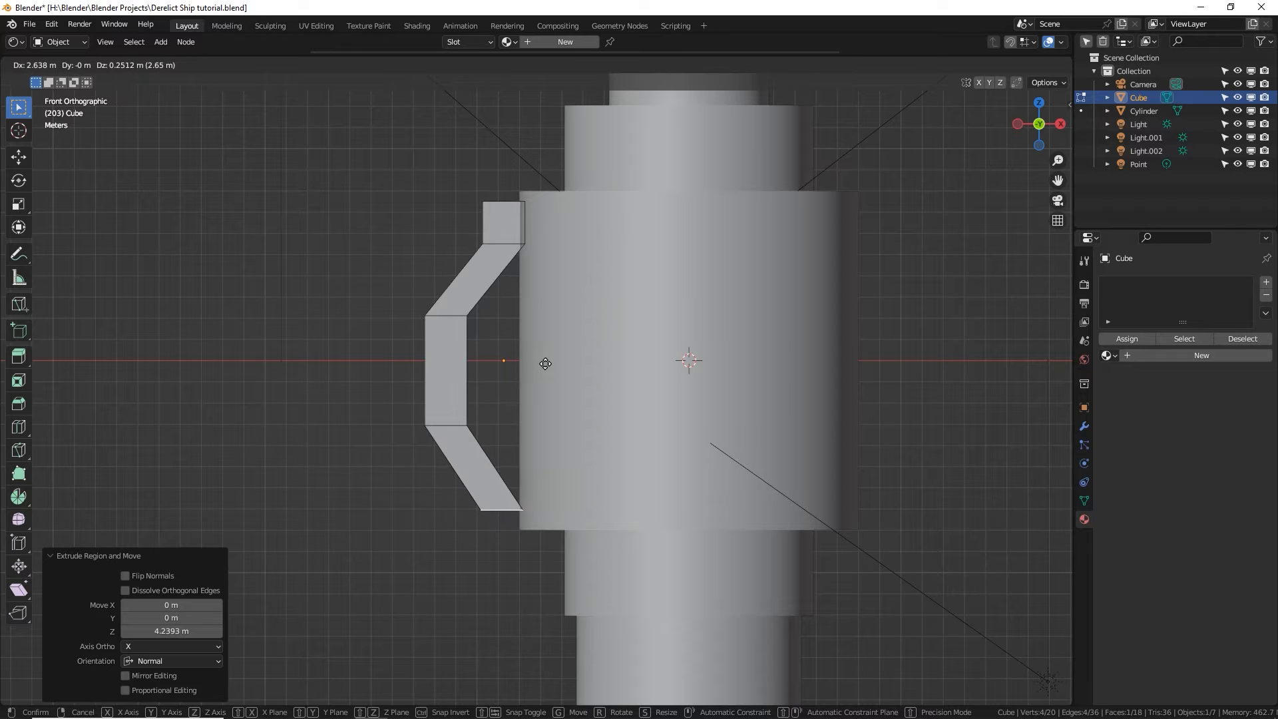
{"action": "left_click", "coordinate": [539, 339]}
Extrude the strut's end face straight down into a short foot beside the hull and return to Object Mode.
{"action": "key", "text": "e"}
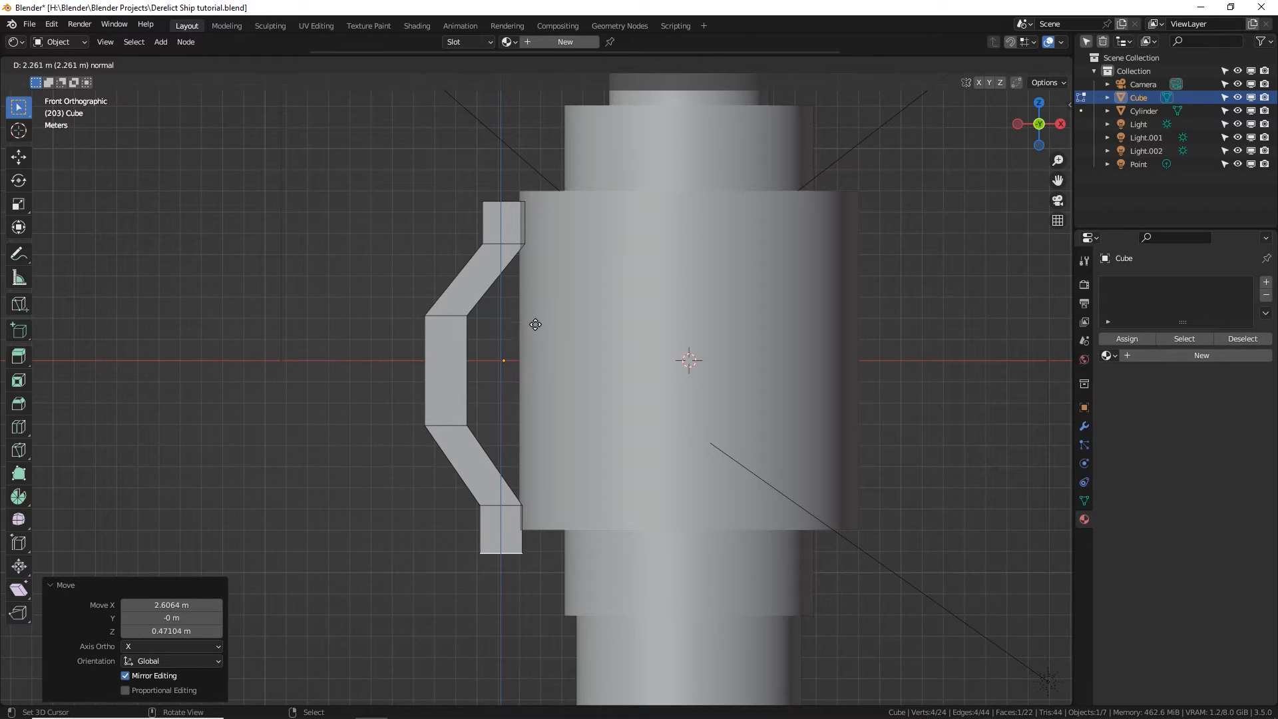
{"action": "left_click", "coordinate": [535, 316]}
{"action": "key", "text": "Tab"}
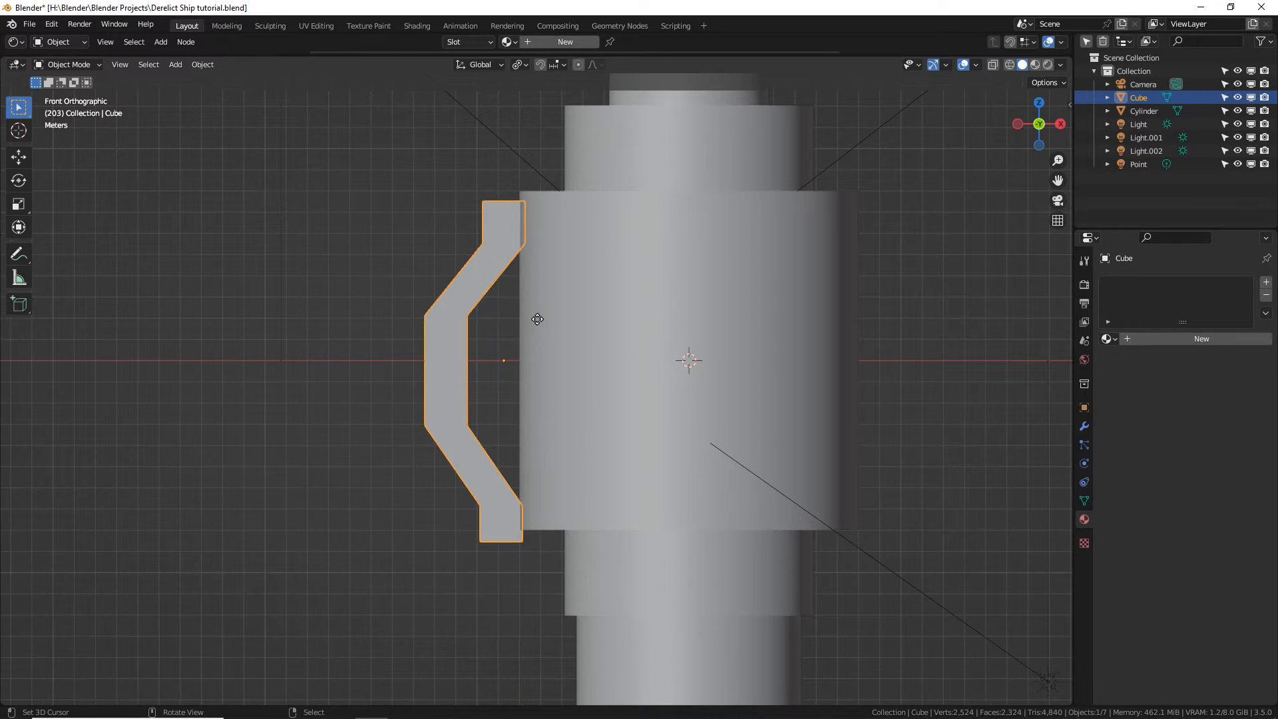
Scale the strut uniformly to about 0.89 and reposition it against the side of the widest hull section.
{"action": "key", "text": "g"}
{"action": "left_click", "coordinate": [536, 309]}
{"action": "key", "text": "s"}
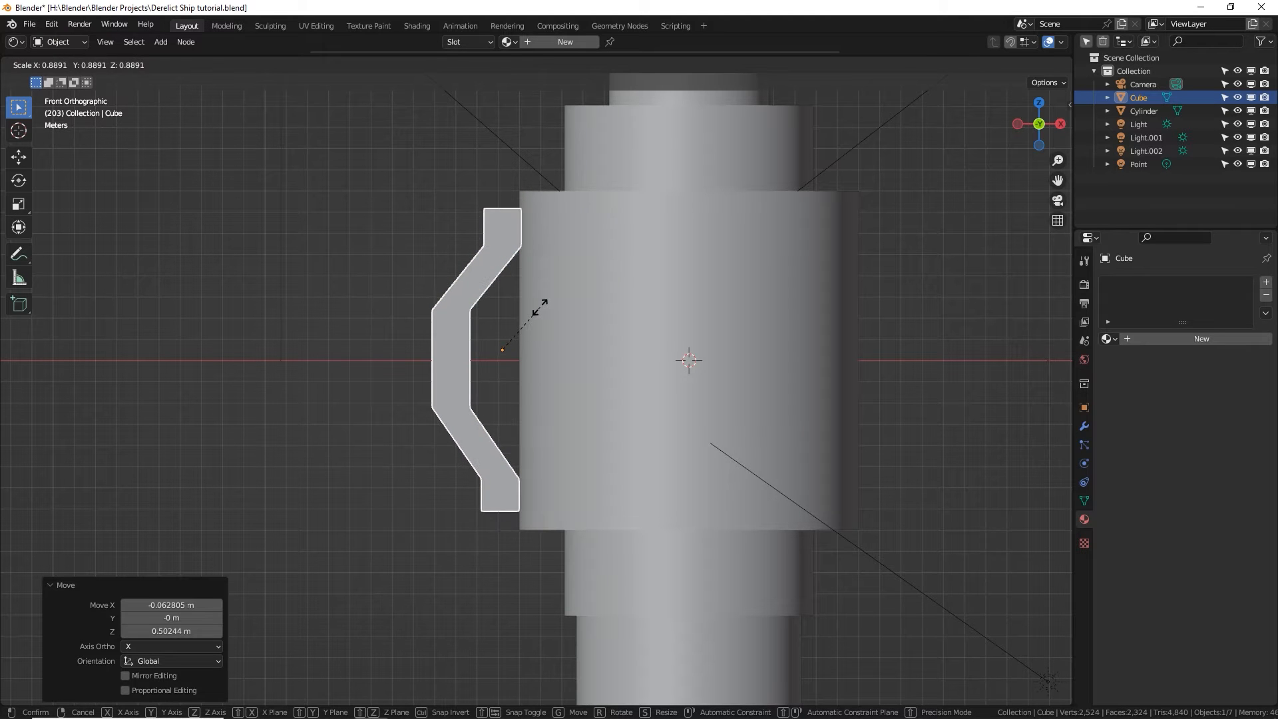
{"action": "left_click", "coordinate": [540, 306]}
{"action": "key", "text": "g"}
{"action": "left_click", "coordinate": [545, 309]}
{"action": "middle_click_drag", "start_coordinate": [545, 309], "coordinate": [677, 321]}
Bevel the outer edges at the strut's upper and lower ends in Edit Mode.
{"action": "key", "text": "Tab"}
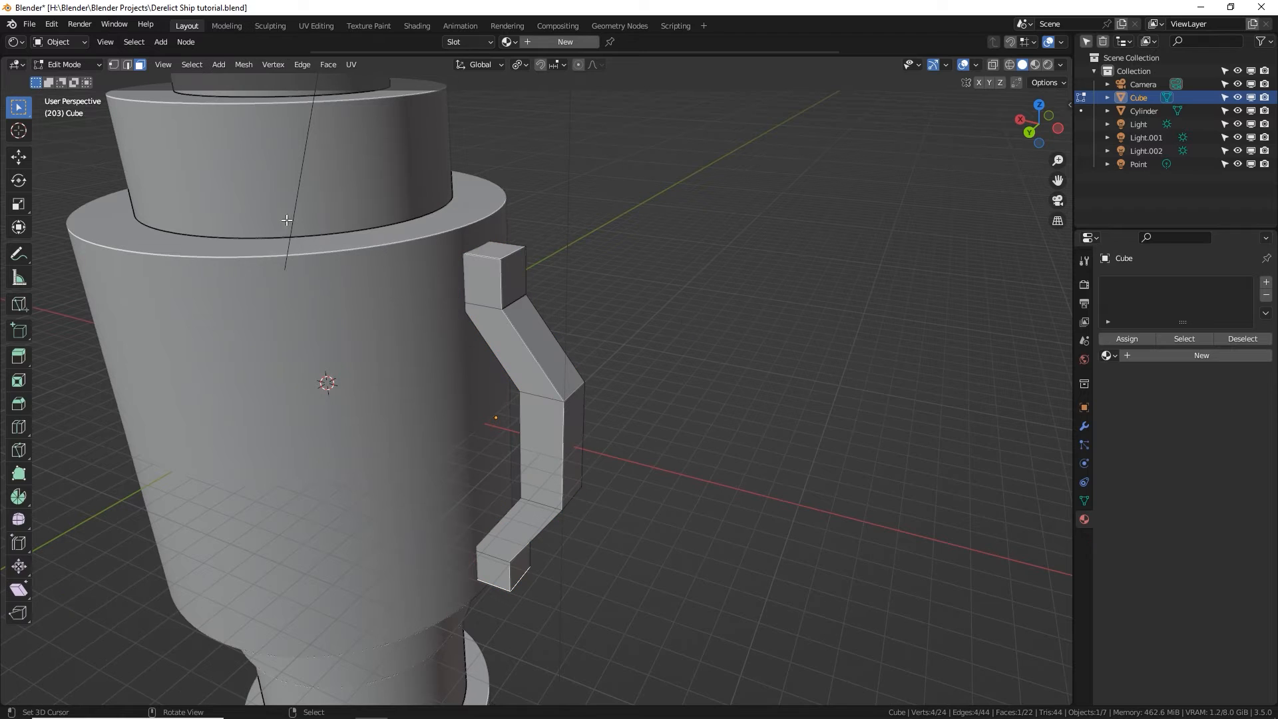
{"action": "left_click", "coordinate": [128, 65]}
{"action": "middle_click_drag", "start_coordinate": [611, 449], "coordinate": [572, 414]}
{"action": "key", "text": "ctrl+b"}
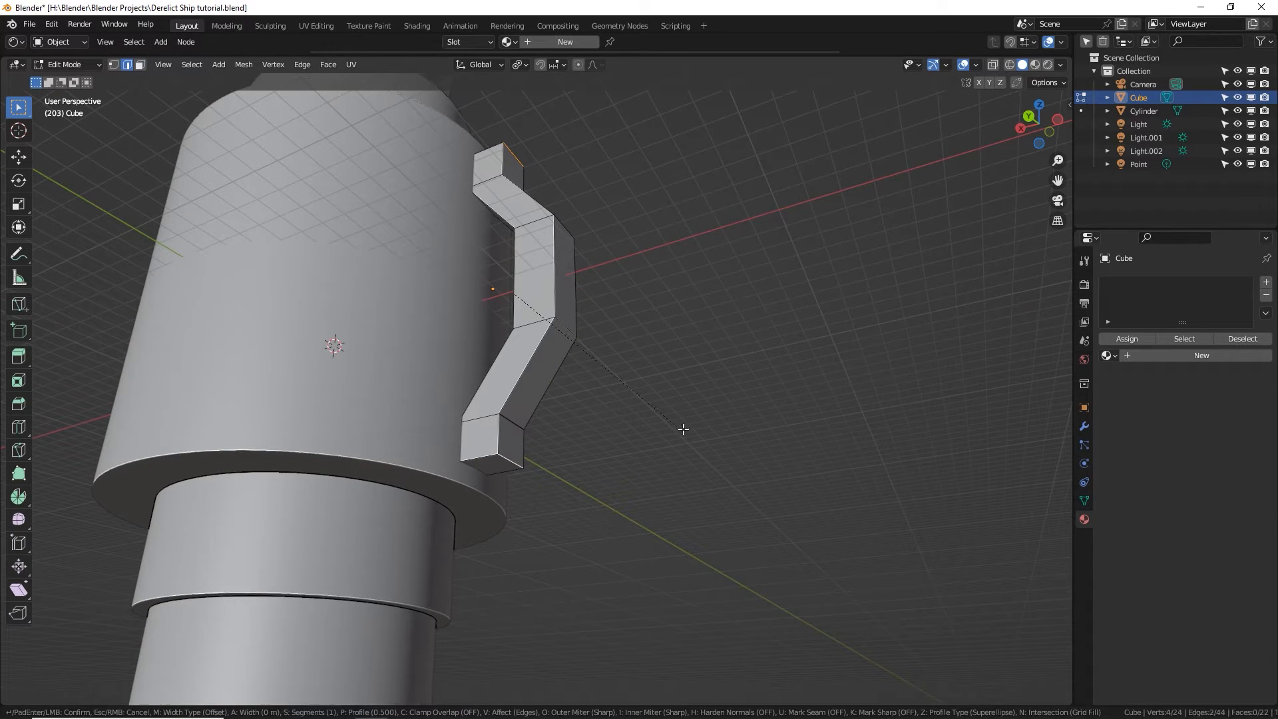
{"action": "left_click", "coordinate": [710, 431]}
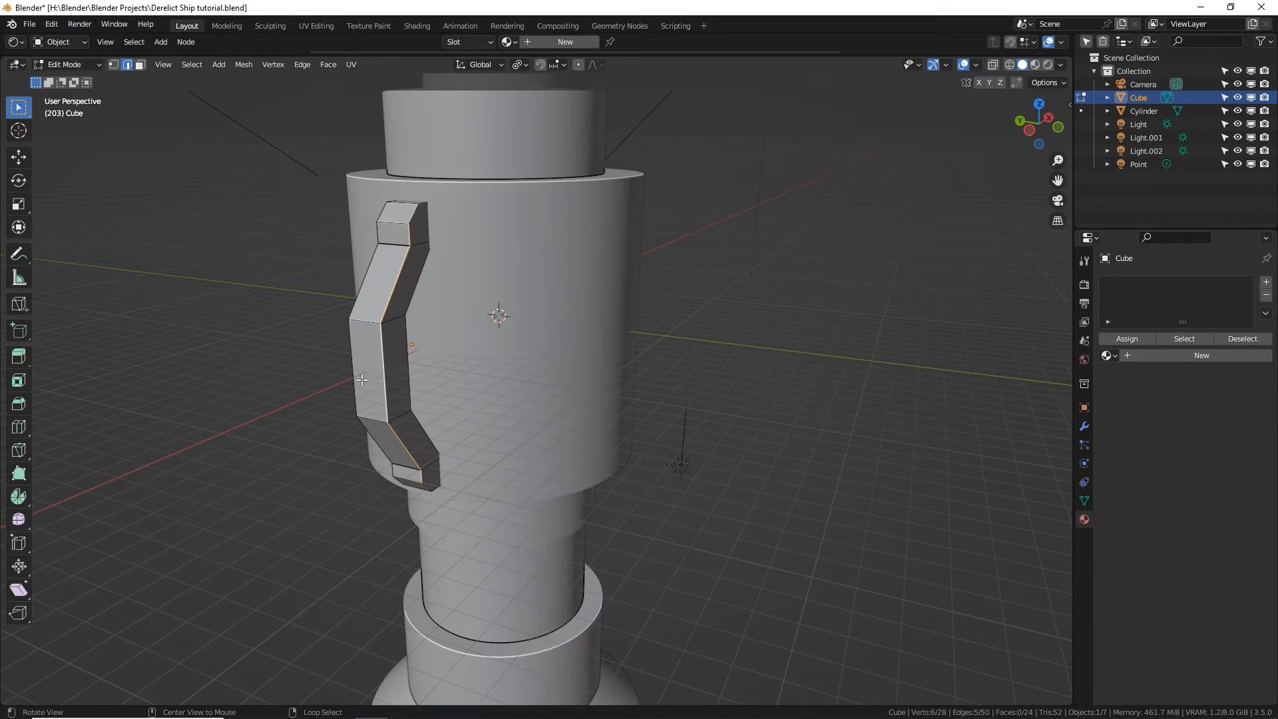
Bevel the long outer edges running down both sides of the strut and return to Object Mode.
{"action": "middle_click_drag", "start_coordinate": [359, 381], "coordinate": [544, 420]}
{"action": "key", "text": "ctrl+b"}
{"action": "left_click", "coordinate": [728, 386]}
{"action": "scroll", "coordinate": [719, 344], "scroll_direction": "down", "scroll_amount": 3}
{"action": "key", "text": "Tab"}
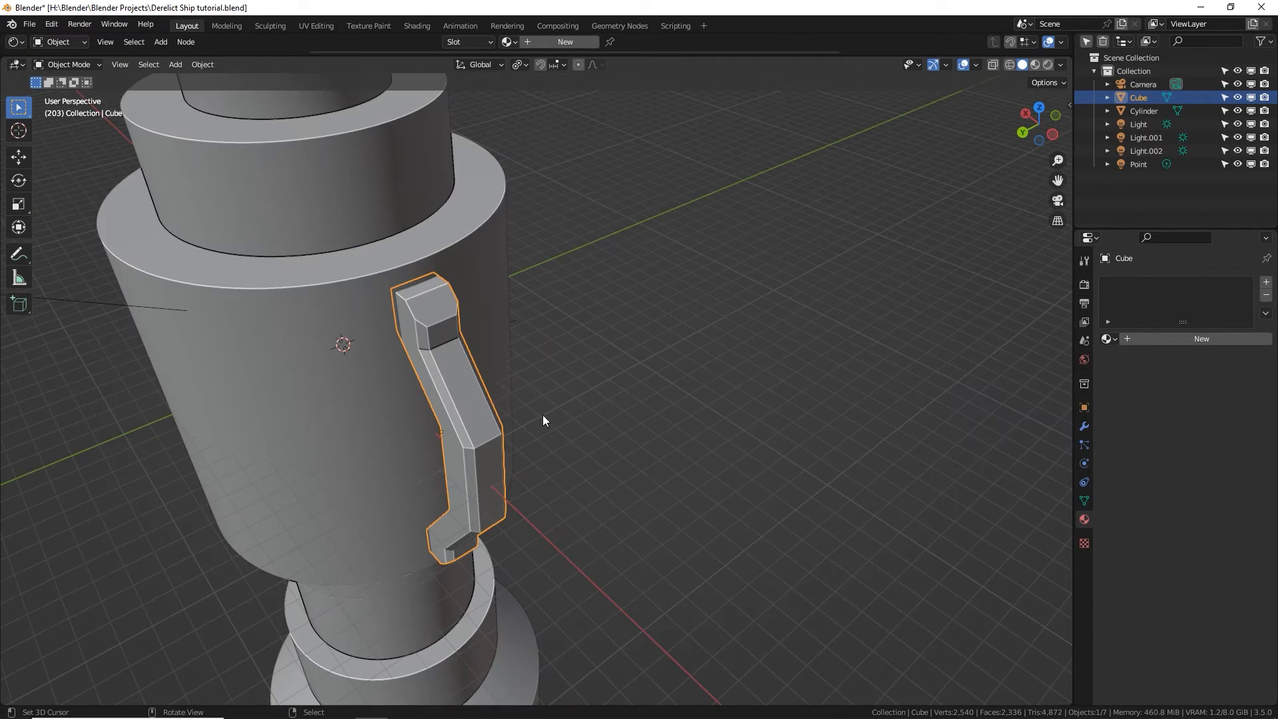
Examine the bevelled strut's fit against the widest hull section from several angles.
{"action": "middle_click_drag", "start_coordinate": [475, 317], "coordinate": [604, 383], "text": "shift"}
{"action": "scroll", "coordinate": [603, 383], "scroll_direction": "down", "scroll_amount": 3}
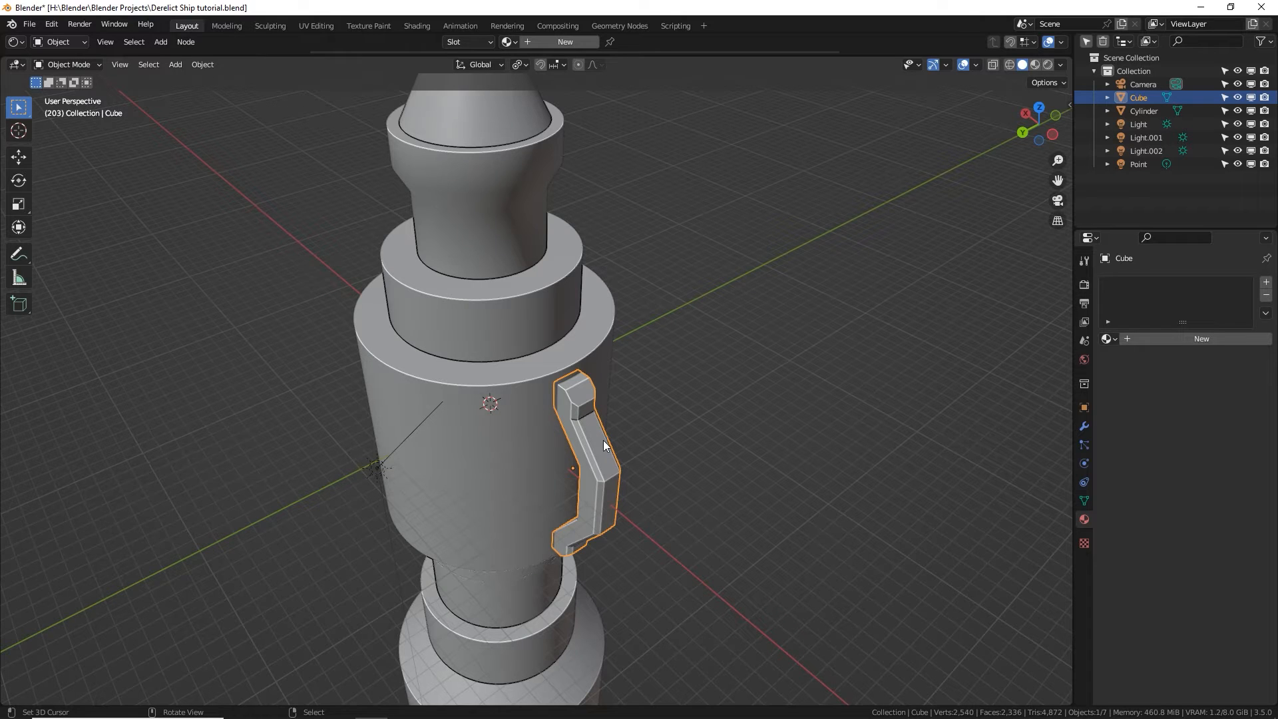
{"action": "key", "text": "Tab"}
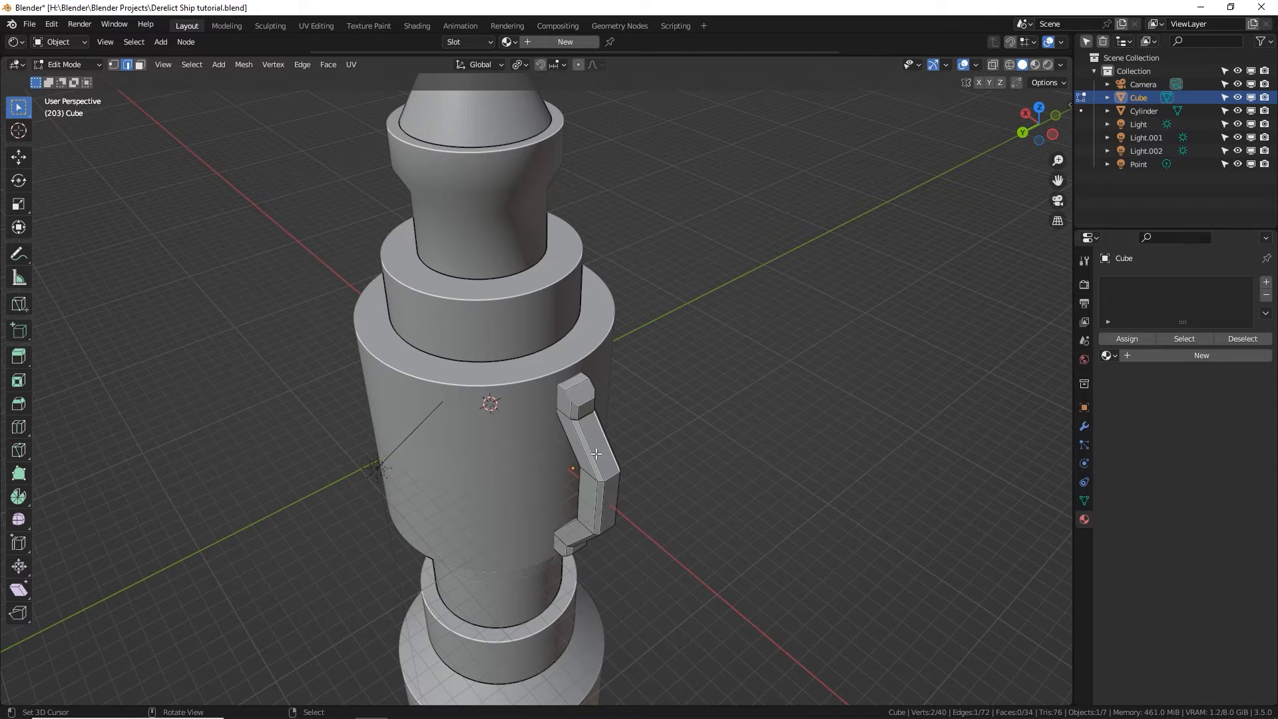
{"action": "key", "text": "Tab"}
{"action": "middle_click_drag", "start_coordinate": [582, 428], "coordinate": [638, 425]}
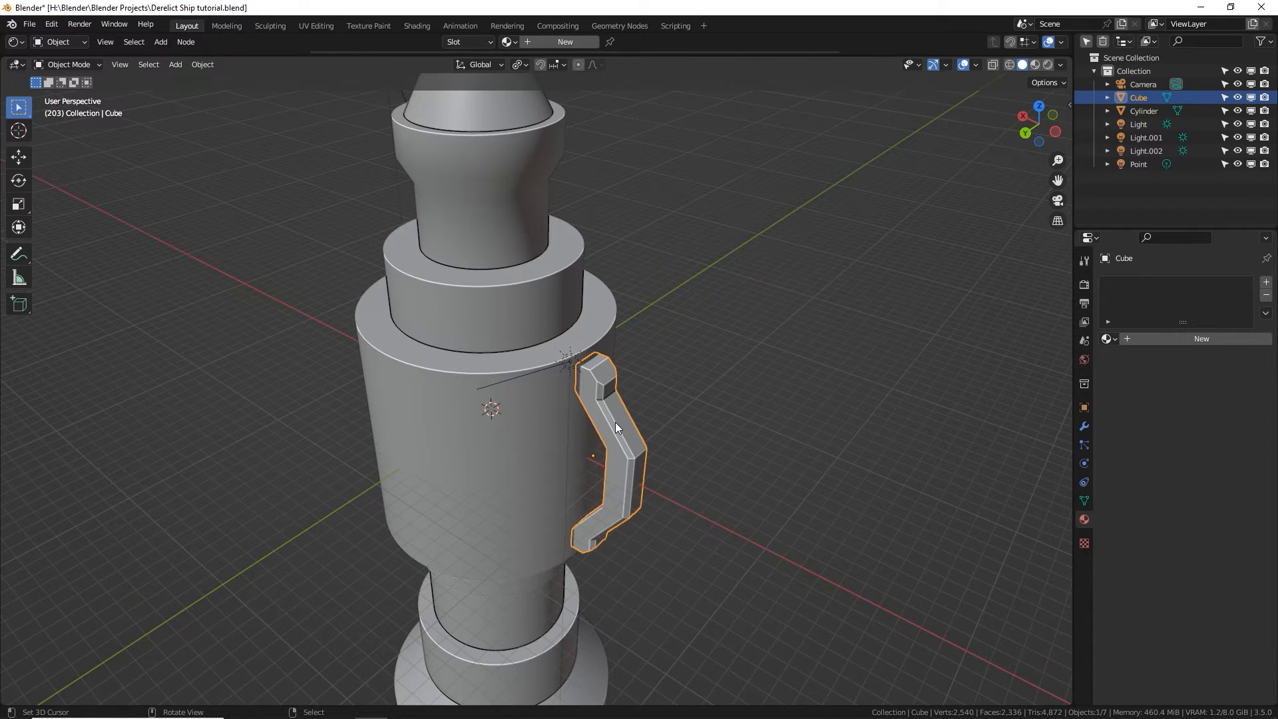
{"action": "middle_click_drag", "start_coordinate": [485, 422], "coordinate": [466, 431]}
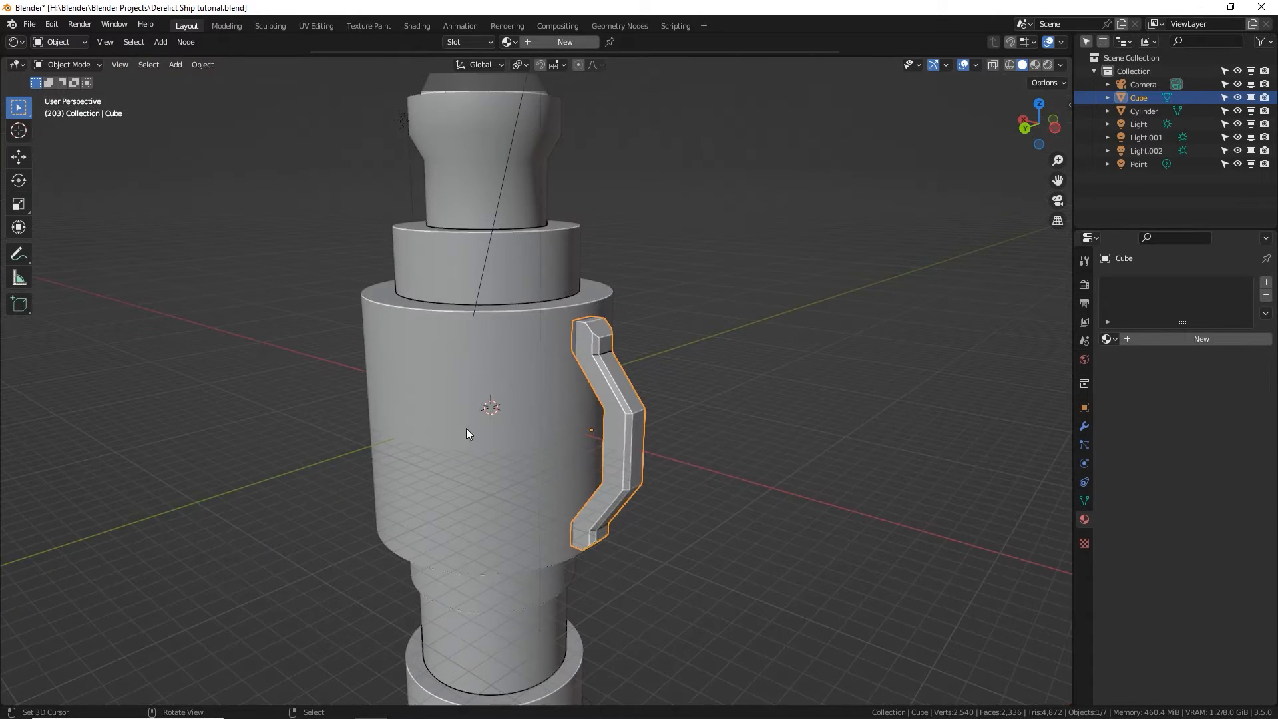
{"action": "scroll", "coordinate": [491, 390], "scroll_direction": "down", "scroll_amount": 8}
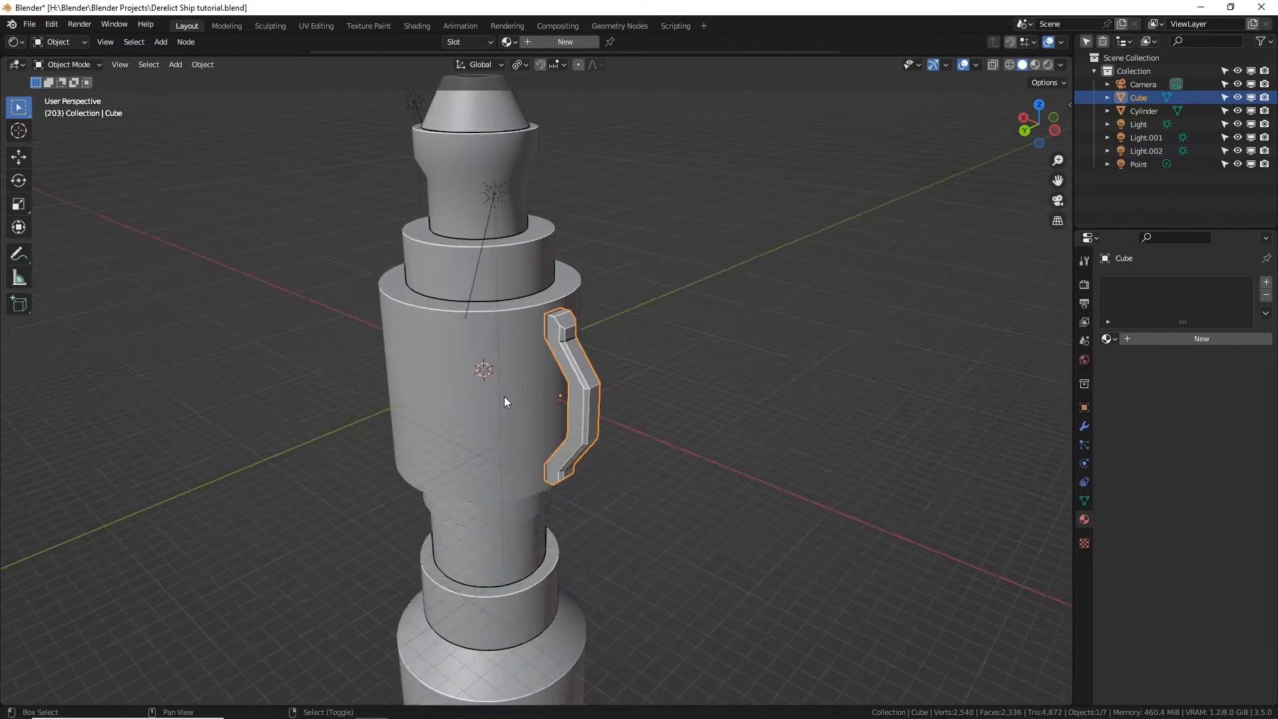
{"action": "middle_click_drag", "start_coordinate": [472, 318], "coordinate": [587, 448], "text": "shift"}
{"action": "scroll", "coordinate": [587, 446], "scroll_direction": "up", "scroll_amount": 4}
{"action": "middle_click_drag", "start_coordinate": [666, 452], "coordinate": [543, 399], "text": "shift"}
Set the pivot point to 3D Cursor and make a linked duplicate of the strut rotated 60° about Z.
{"action": "left_click", "coordinate": [512, 64]}
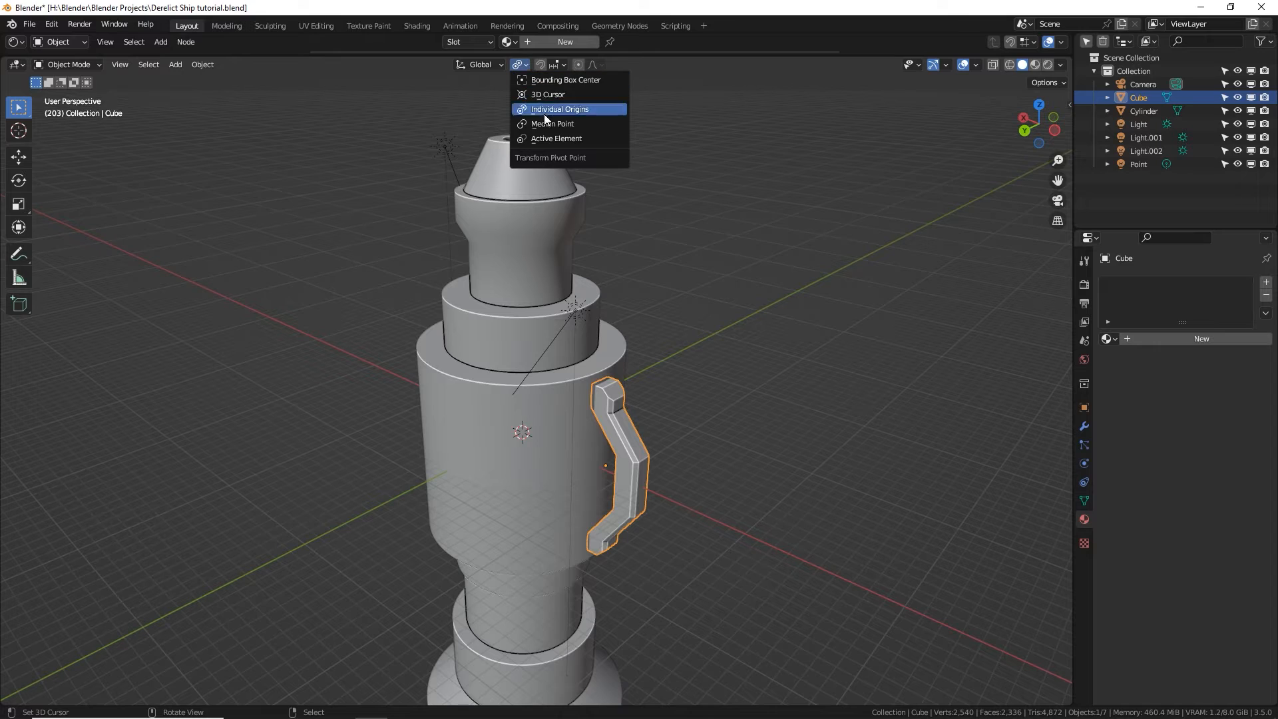
{"action": "left_click", "coordinate": [547, 96]}
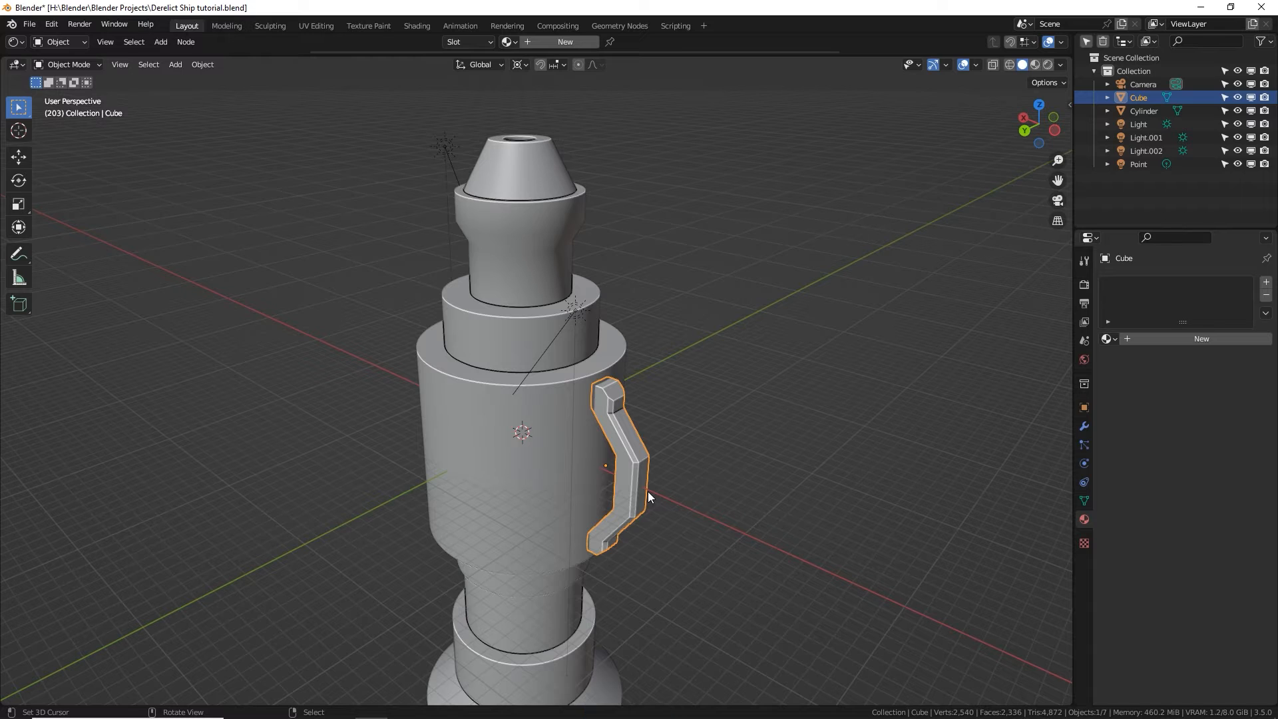
{"action": "key", "text": "shift+d"}
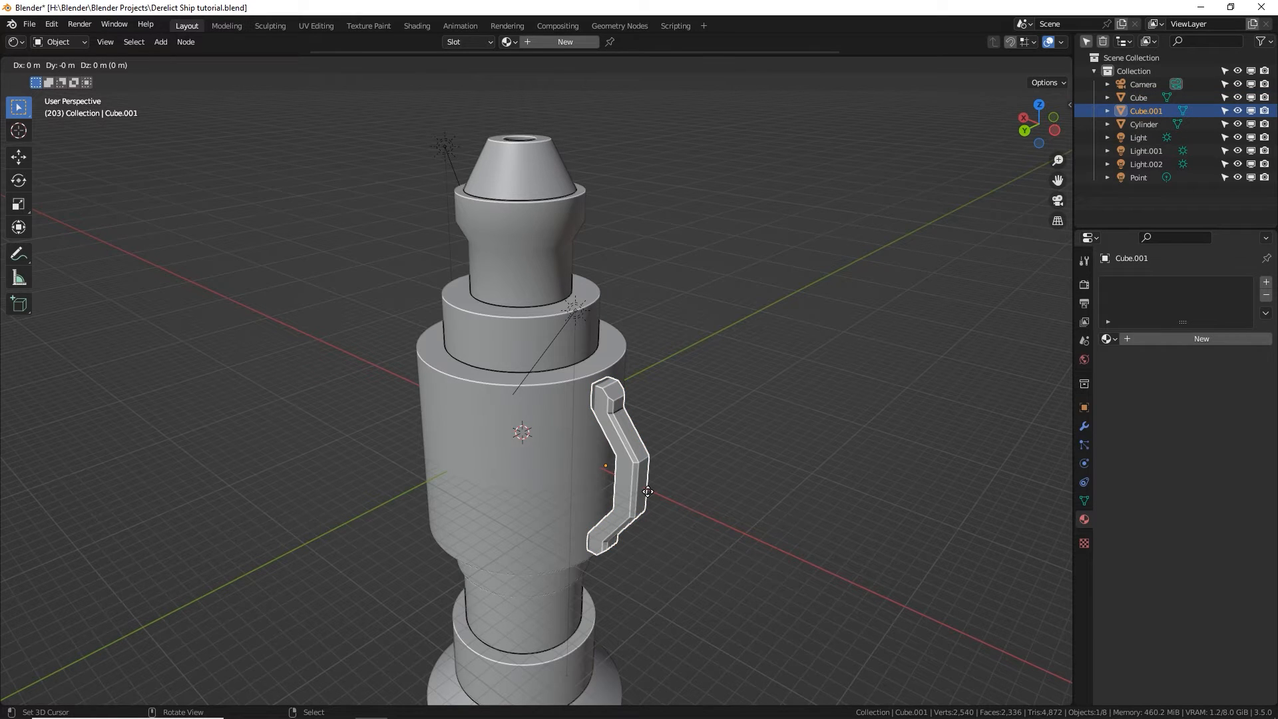
{"action": "type", "text": "r"}
{"action": "type", "text": "60"}
{"action": "key", "text": "Return"}
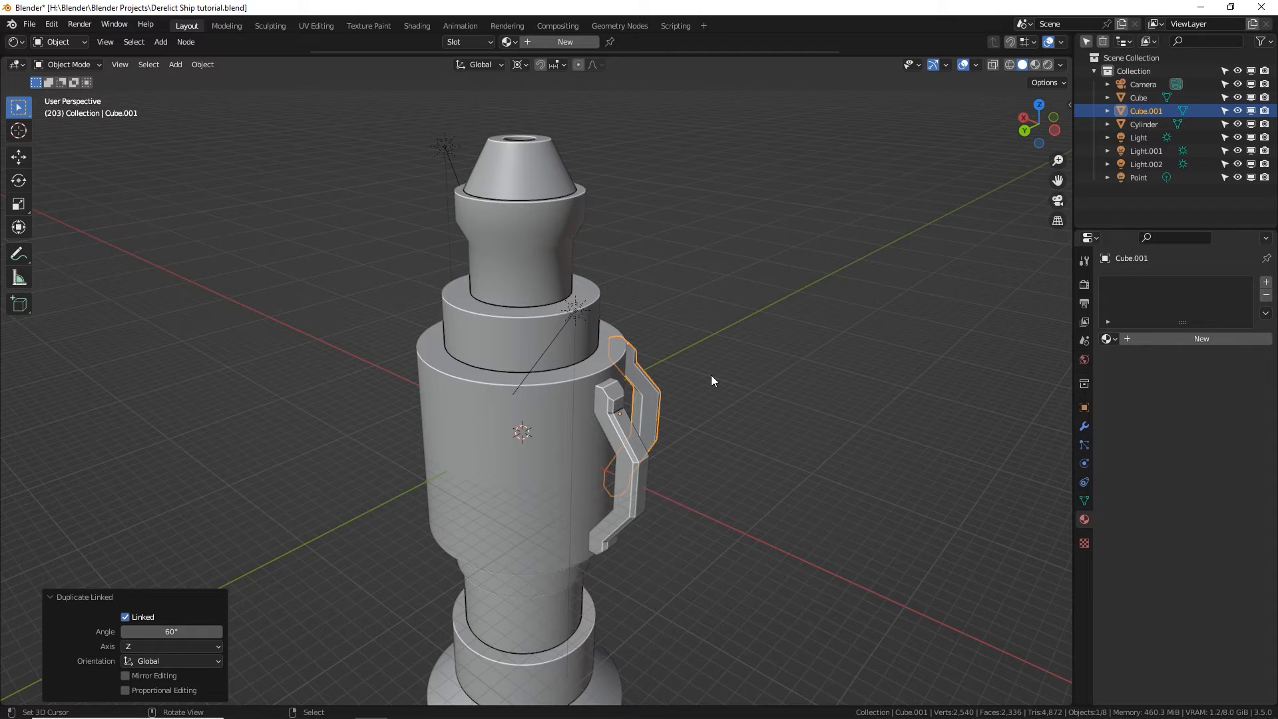
Repeat the 60° linked duplication four more times so six struts are spaced evenly around the hull.
{"action": "key", "text": "shift+r"}
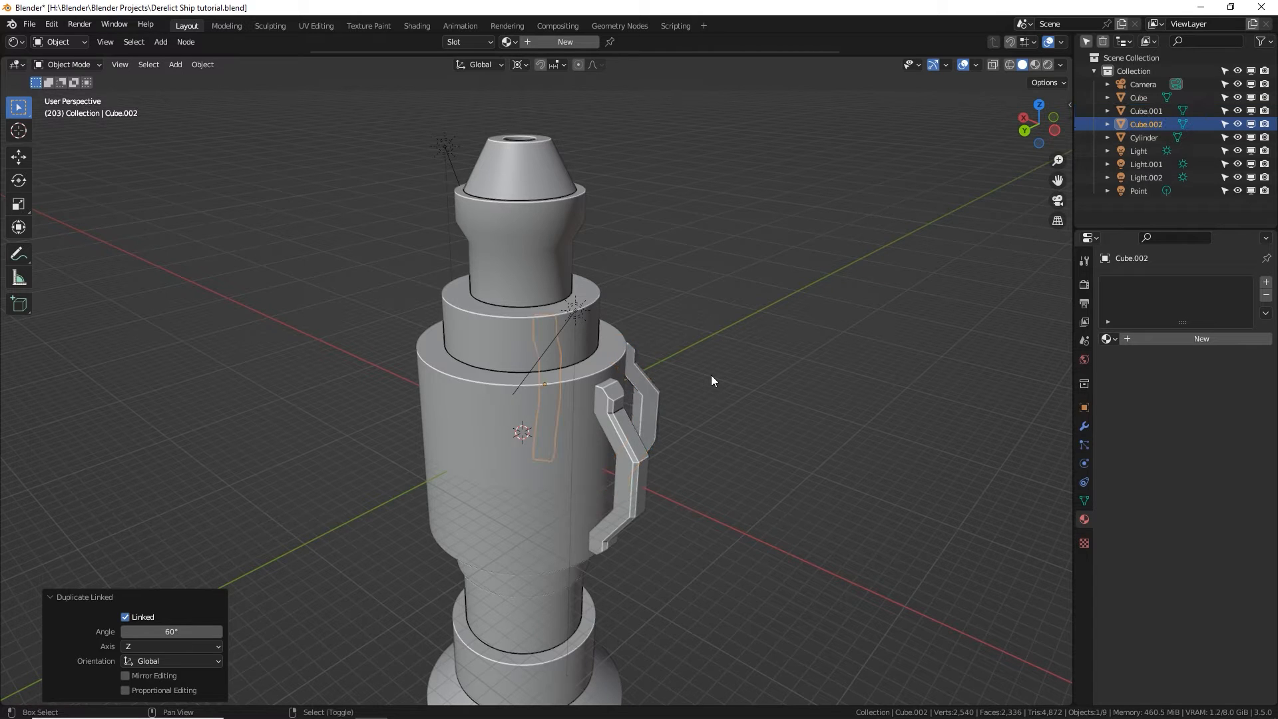
{"action": "key", "text": "shift+r"}
{"action": "key", "text": "shift+r"}
{"action": "key", "text": "shift+r"}
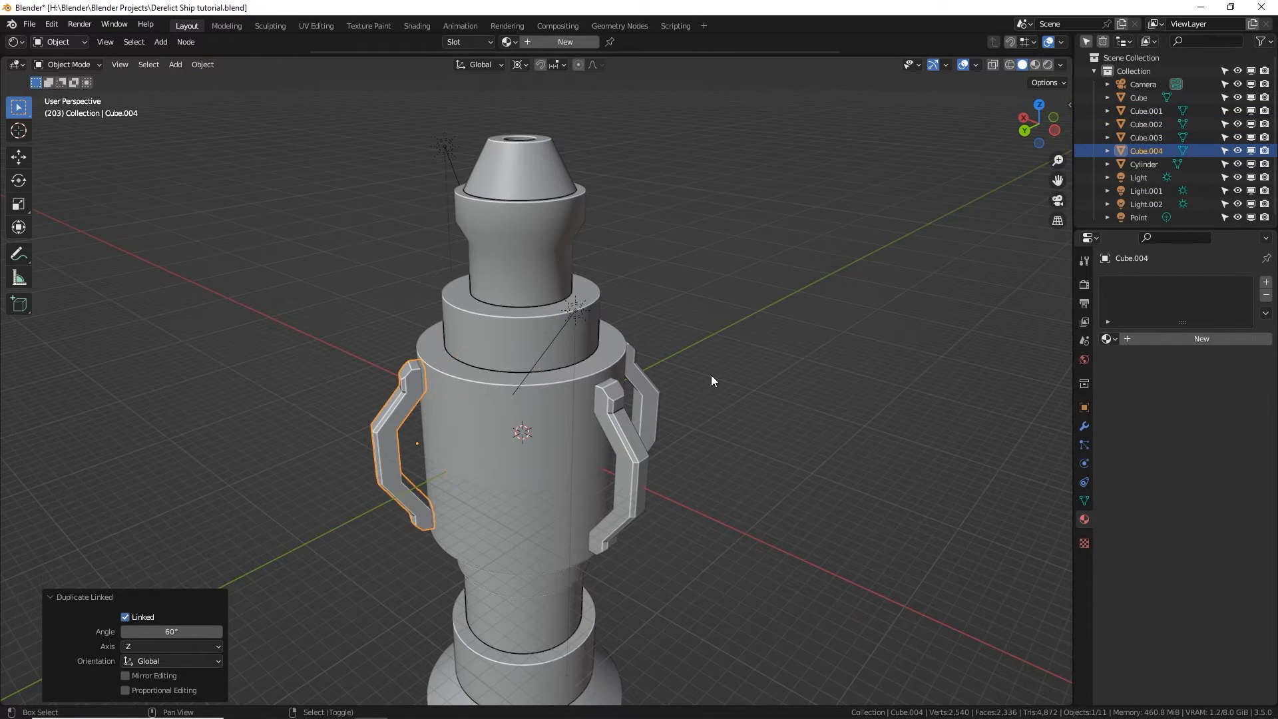
{"action": "middle_click_drag", "start_coordinate": [709, 388], "coordinate": [598, 494]}
Try extruding the original strut's outer face away from the hull to test the linked duplicates.
{"action": "left_click", "coordinate": [606, 402]}
{"action": "left_click", "coordinate": [570, 491]}
{"action": "key", "text": "Tab"}
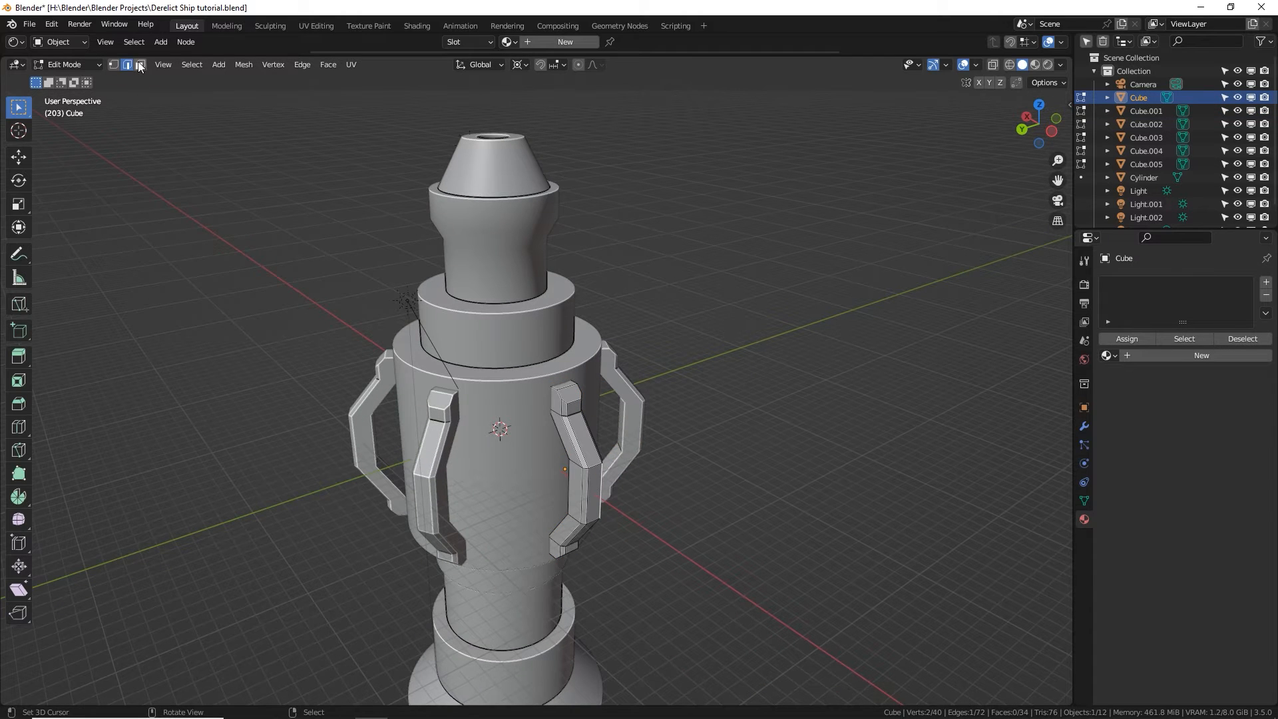
{"action": "left_click", "coordinate": [140, 65]}
{"action": "left_click", "coordinate": [593, 492]}
{"action": "key", "text": "e"}
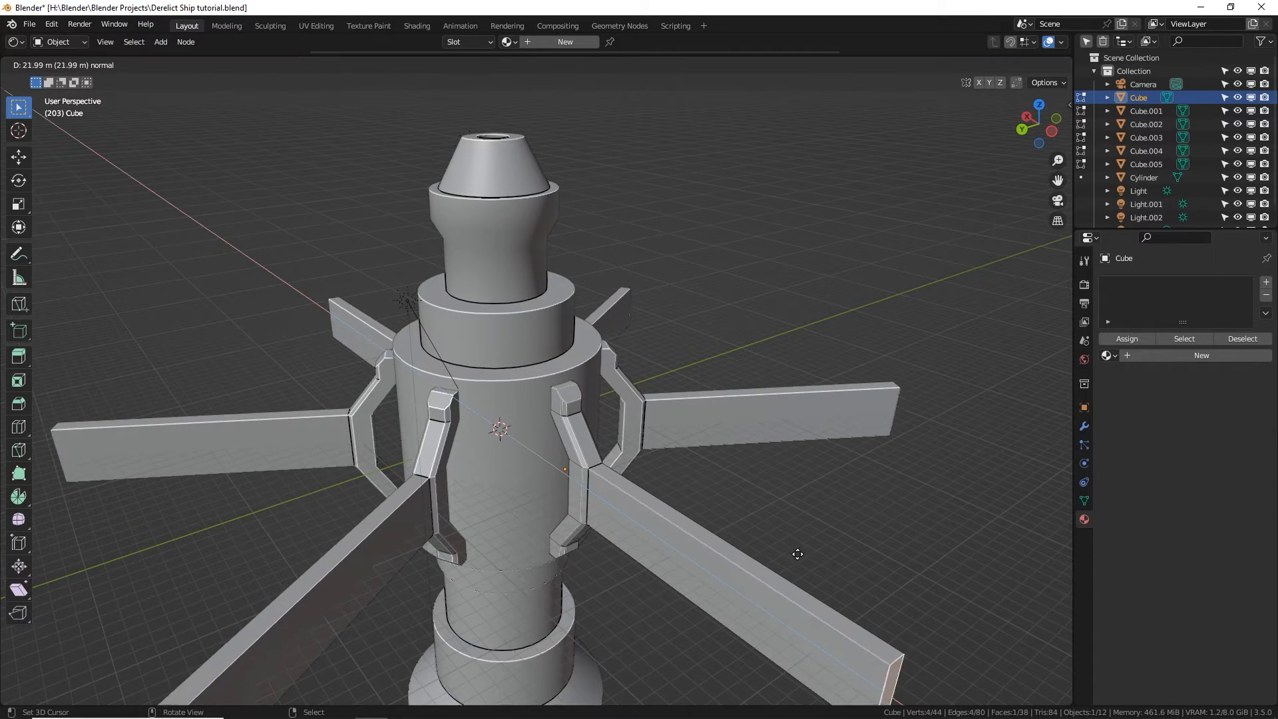
{"action": "key", "text": "Escape"}
Try the same outer-face extrusion on another of the linked struts in Edit Mode.
{"action": "right_click", "coordinate": [565, 456]}
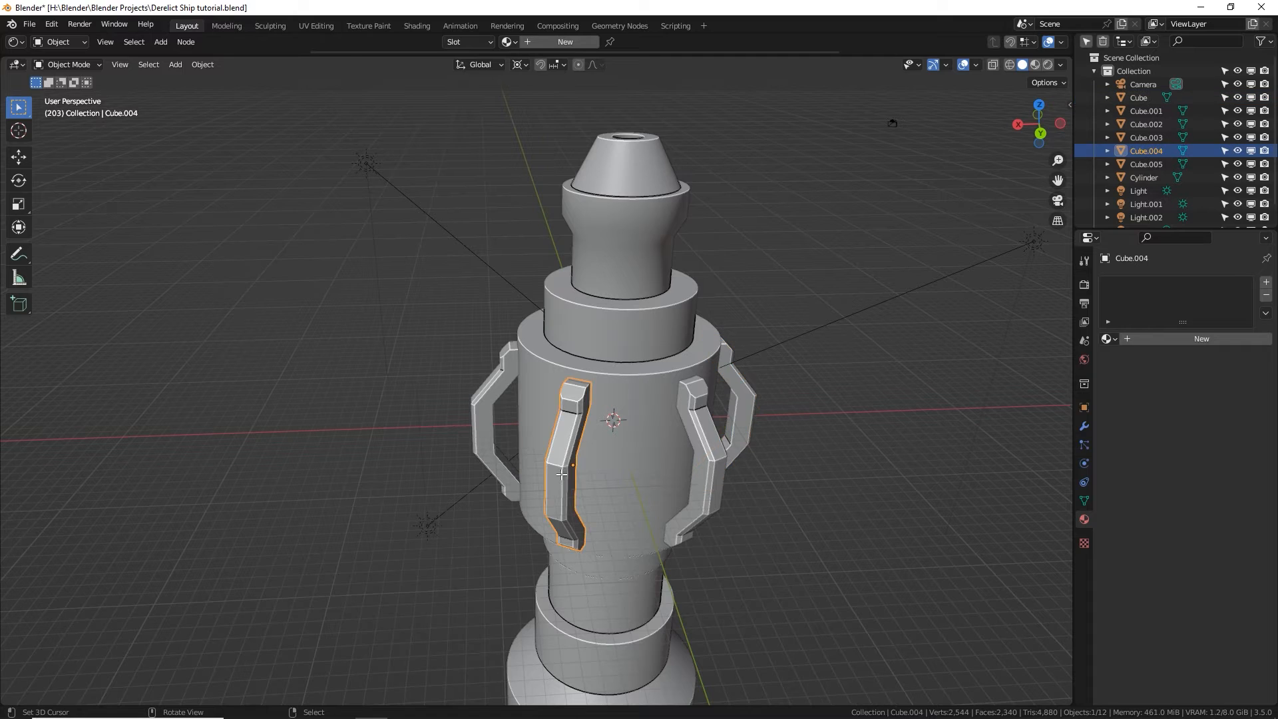
{"action": "key", "text": "Tab"}
{"action": "right_click", "coordinate": [571, 450]}
{"action": "key", "text": "e"}
{"action": "right_click", "coordinate": [492, 372]}
{"action": "key", "text": "Tab"}
Add a cube and move it about -8.43 m along Z to just below the widest hull section.
{"action": "middle_click_drag", "start_coordinate": [750, 485], "coordinate": [641, 401]}
{"action": "scroll", "coordinate": [637, 405], "scroll_direction": "up", "scroll_amount": 2}
{"action": "middle_click_drag", "start_coordinate": [651, 357], "coordinate": [629, 335]}
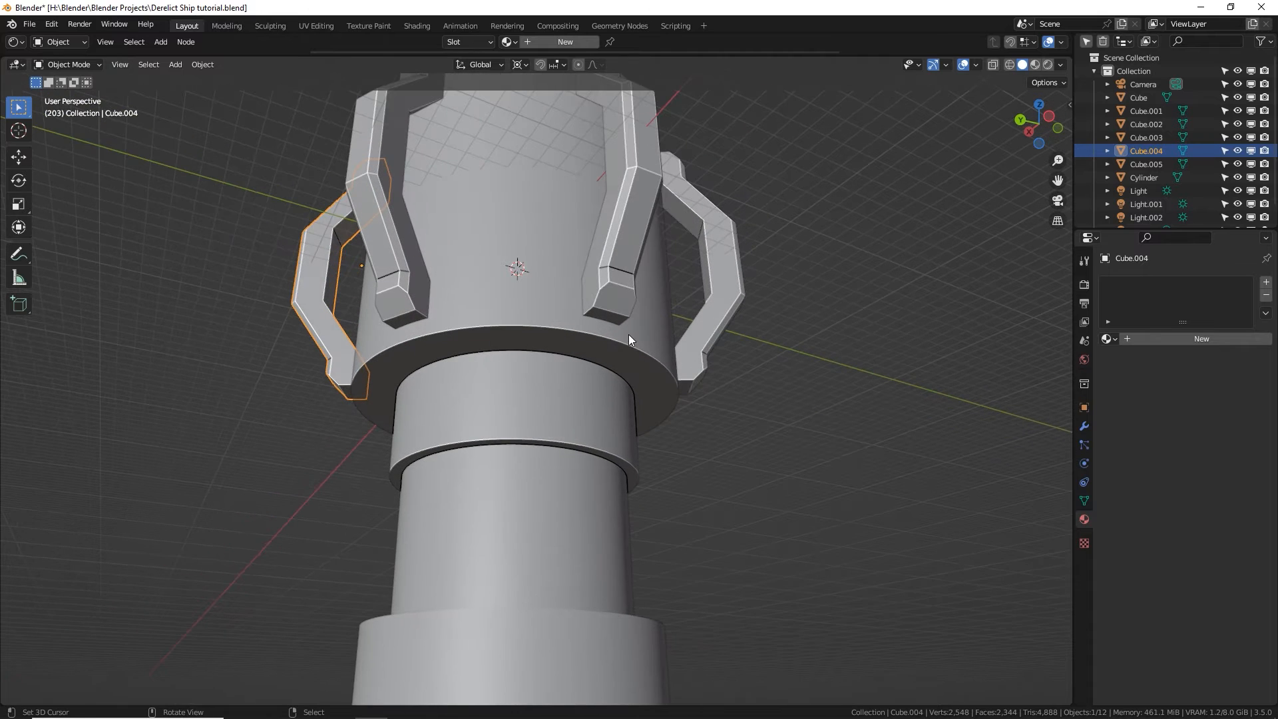
{"action": "key", "text": "shift+a"}
{"action": "mouse_move", "coordinate": [678, 267]}
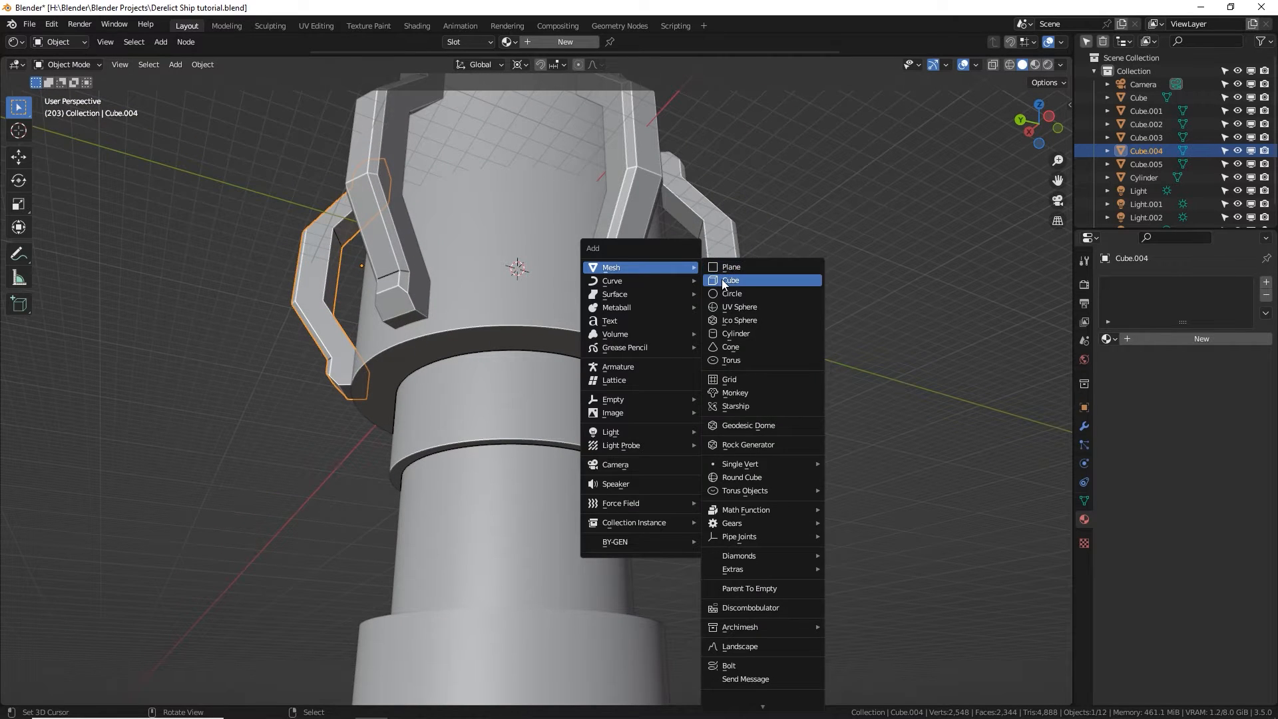
{"action": "left_click", "coordinate": [765, 281]}
{"action": "key", "text": "g"}
{"action": "key", "text": "z"}
{"action": "left_click", "coordinate": [636, 377]}
{"action": "middle_click_drag", "start_coordinate": [635, 379], "coordinate": [619, 401]}
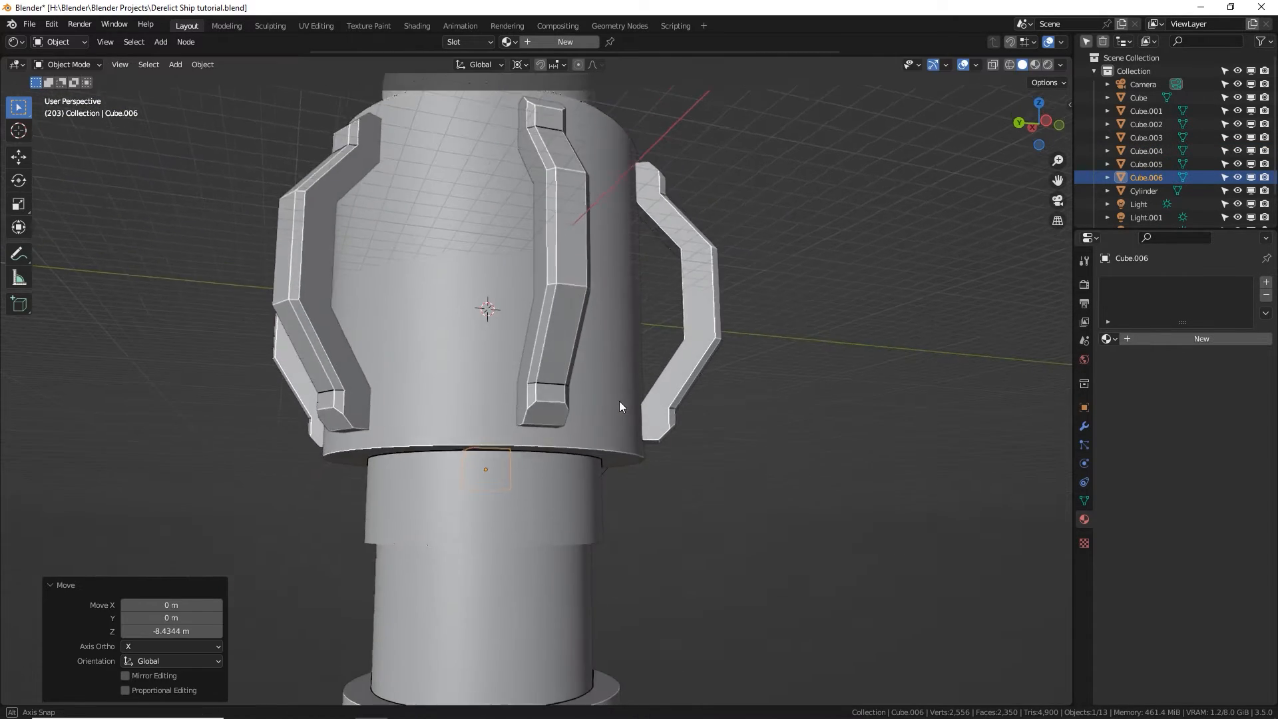
Move the new cube about -6.32 m along Y to the outside of the narrower hull section.
{"action": "key", "text": "g"}
{"action": "key", "text": "x"}
{"action": "key", "text": "y"}
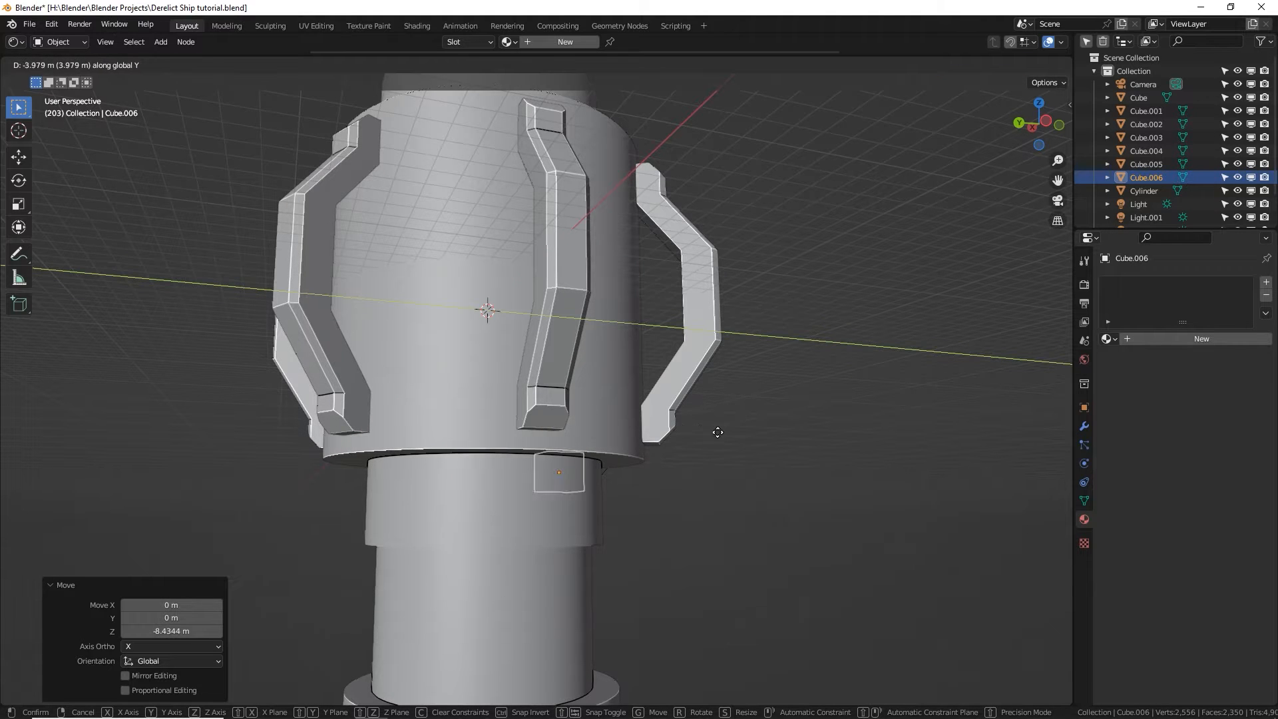
{"action": "left_click", "coordinate": [609, 433]}
Bevel the cube's lower outer edge in Edit Mode to form a sloped corner facing away from the hull.
{"action": "middle_click_drag", "start_coordinate": [610, 433], "coordinate": [620, 421]}
{"action": "scroll", "coordinate": [597, 422], "scroll_direction": "up", "scroll_amount": 4}
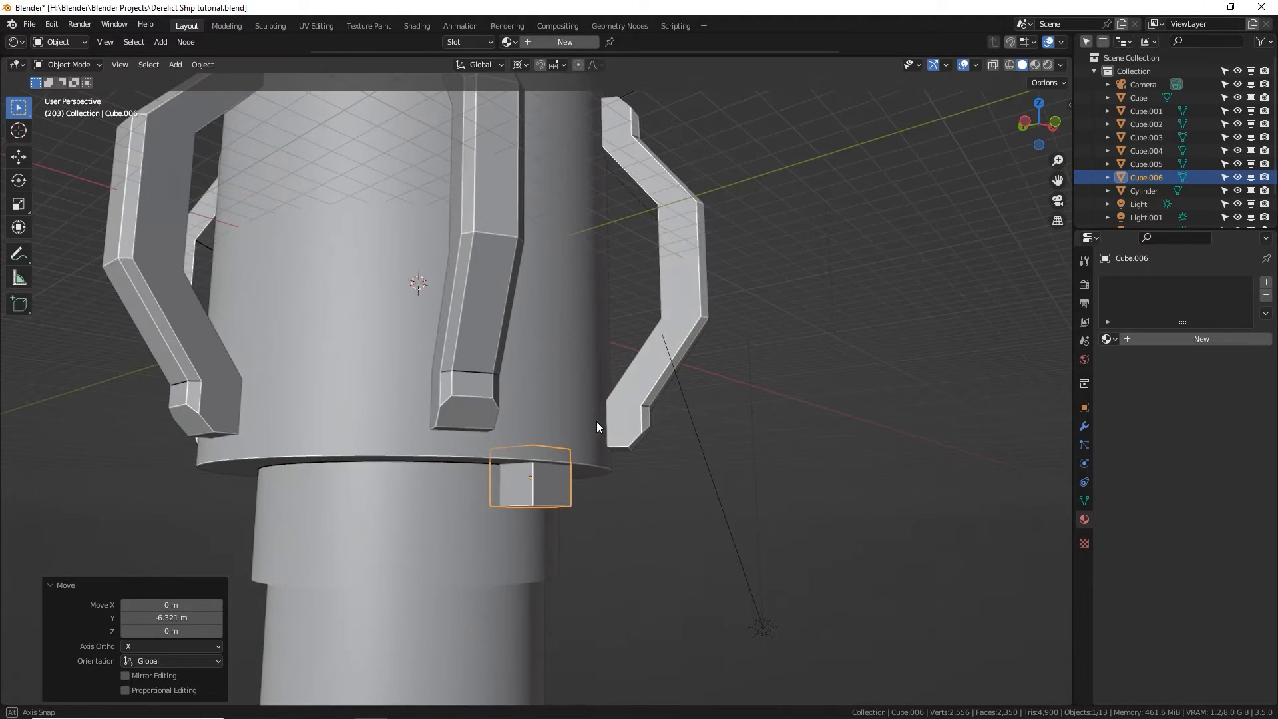
{"action": "key", "text": "Tab"}
{"action": "key", "text": "2"}
{"action": "left_click", "coordinate": [576, 463]}
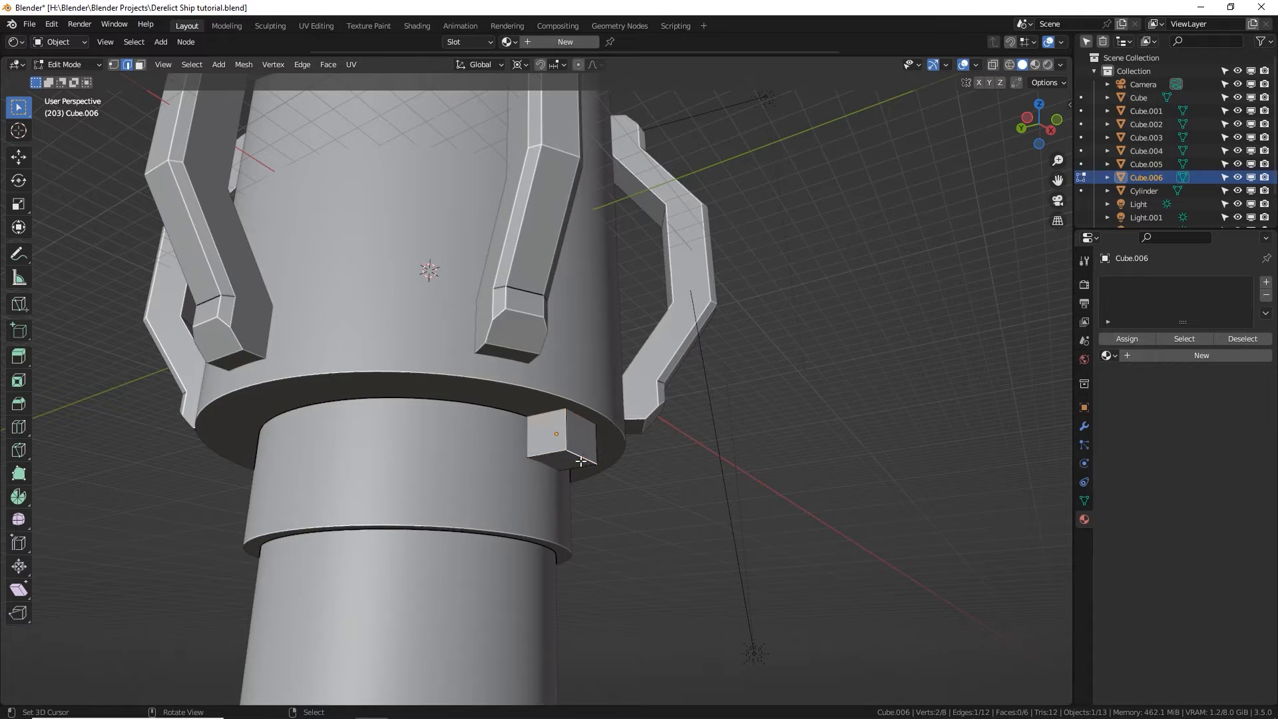
{"action": "key", "text": "ctrl+v"}
{"action": "key", "text": "ctrl+b"}
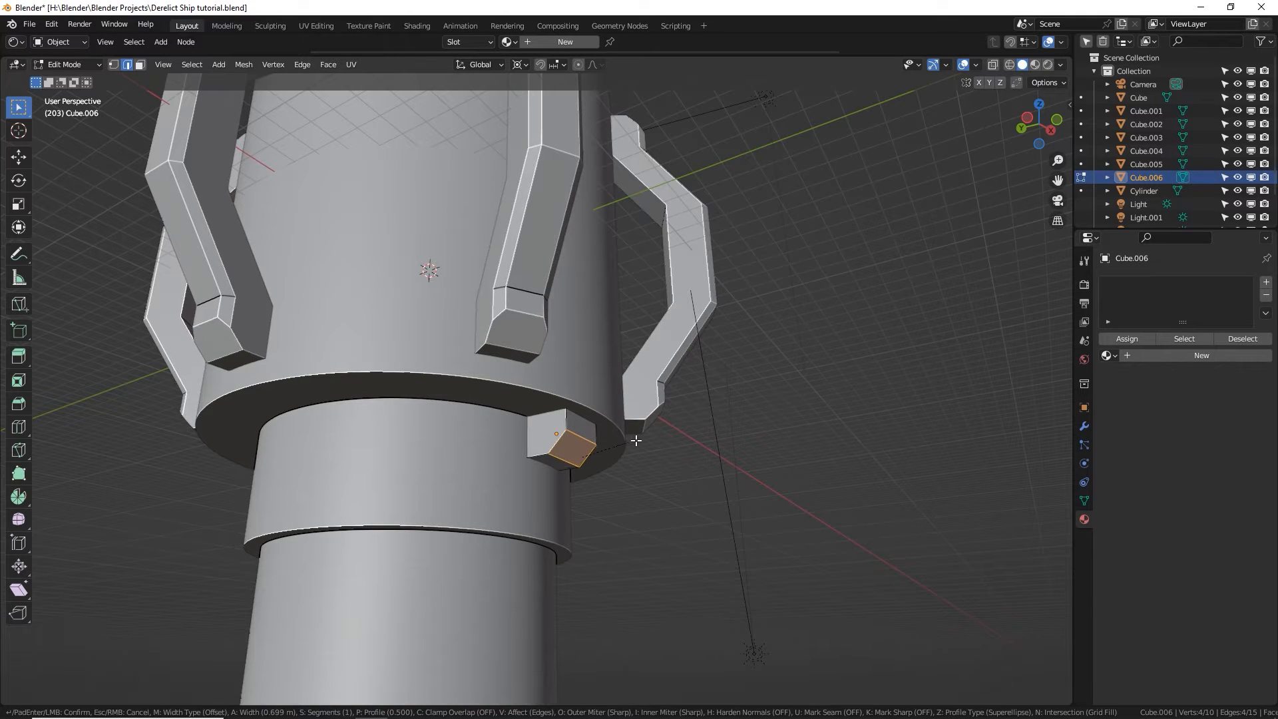
{"action": "left_click", "coordinate": [281, 240]}
Extrude the cube's remaining bottom face about 3.45 m downward along the narrower hull section.
{"action": "middle_click_drag", "start_coordinate": [573, 426], "coordinate": [581, 400]}
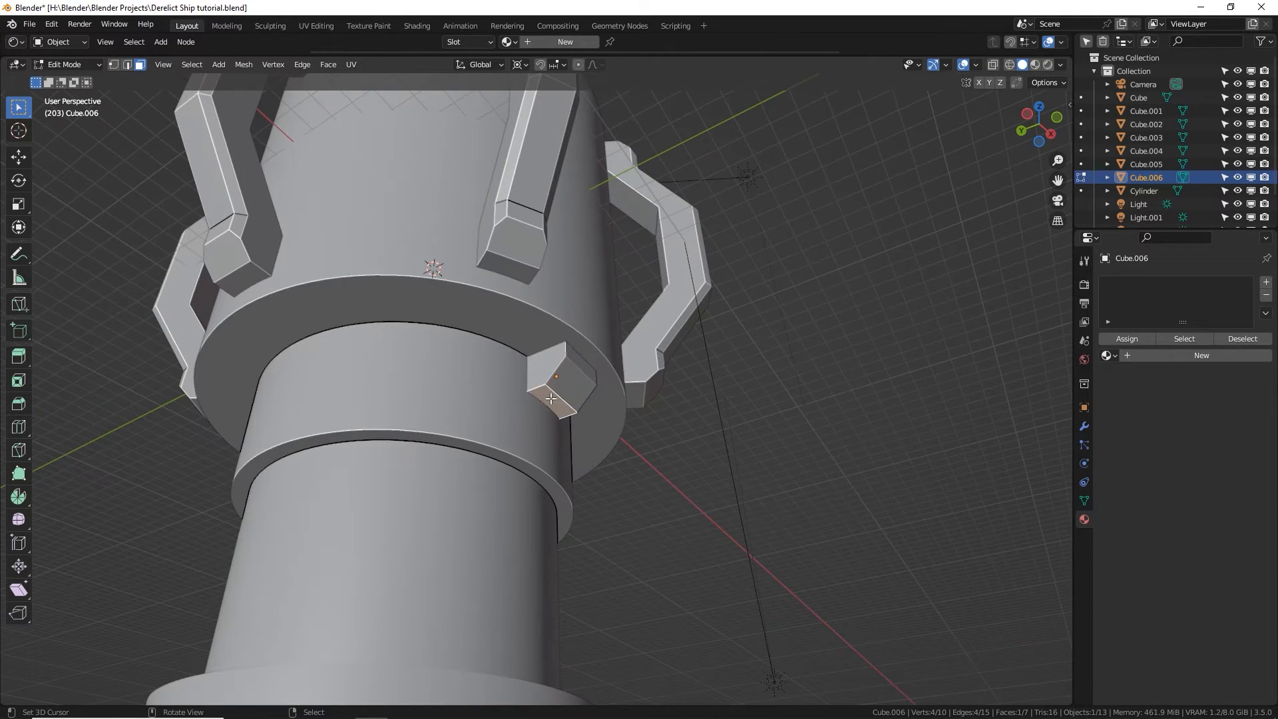
{"action": "key", "text": "e"}
{"action": "left_click", "coordinate": [581, 390]}
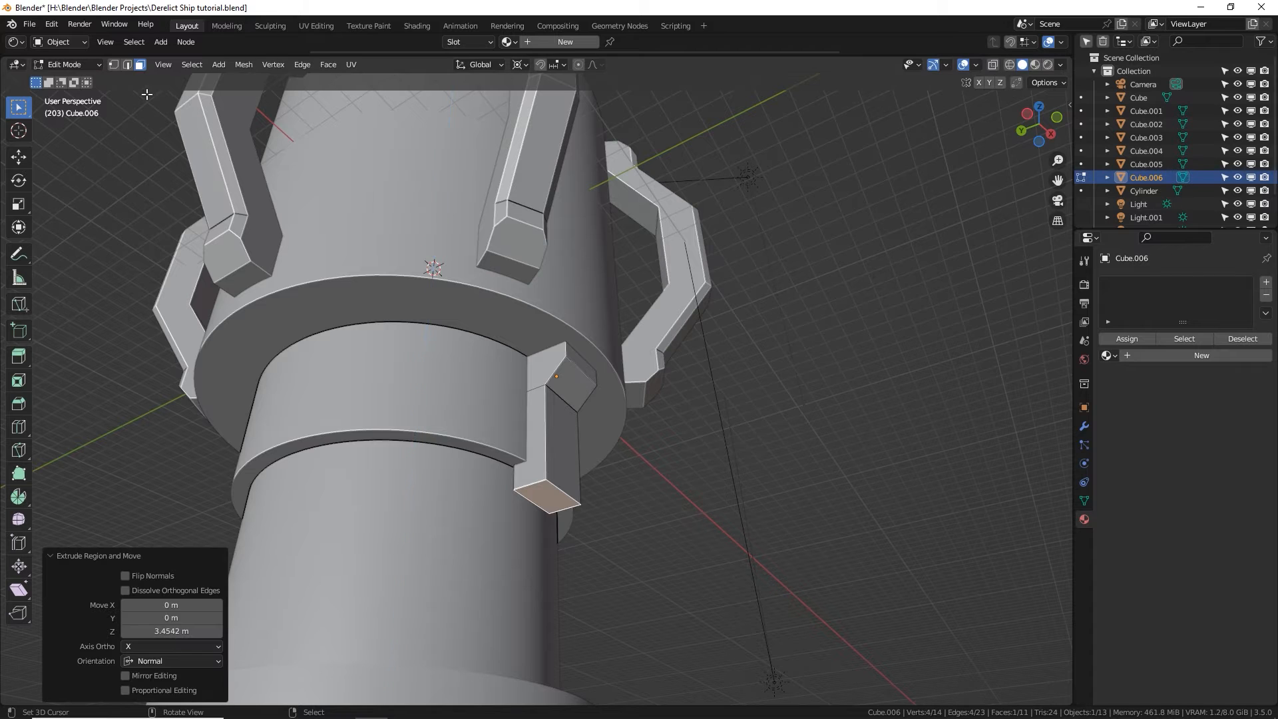
Bevel the outer edge of the extruded lower end by about 0.36 m and return to Object Mode.
{"action": "key", "text": "2"}
{"action": "key", "text": "ctrl+b"}
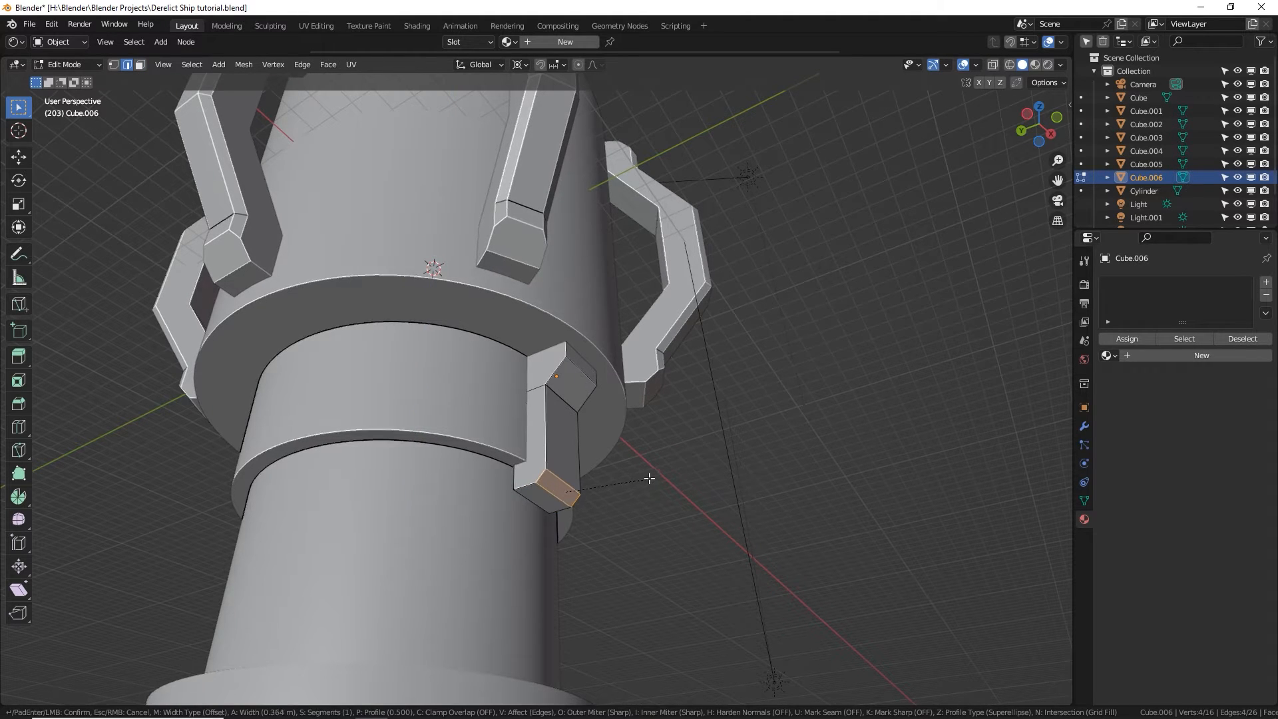
{"action": "left_click", "coordinate": [652, 476]}
{"action": "key", "text": "Tab"}
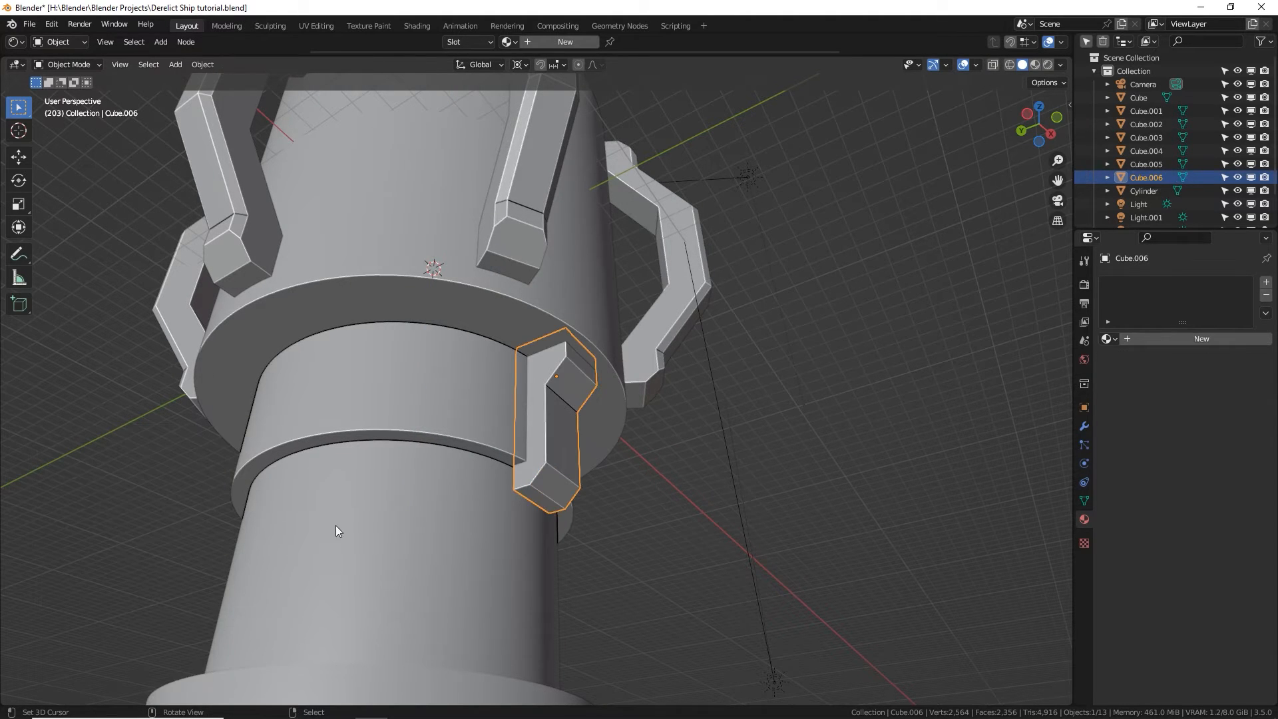
Set the pivot to the 3D Cursor and make a linked duplicate of the small bracket rotated 60° about Z.
{"action": "middle_click_drag", "start_coordinate": [335, 526], "coordinate": [482, 453]}
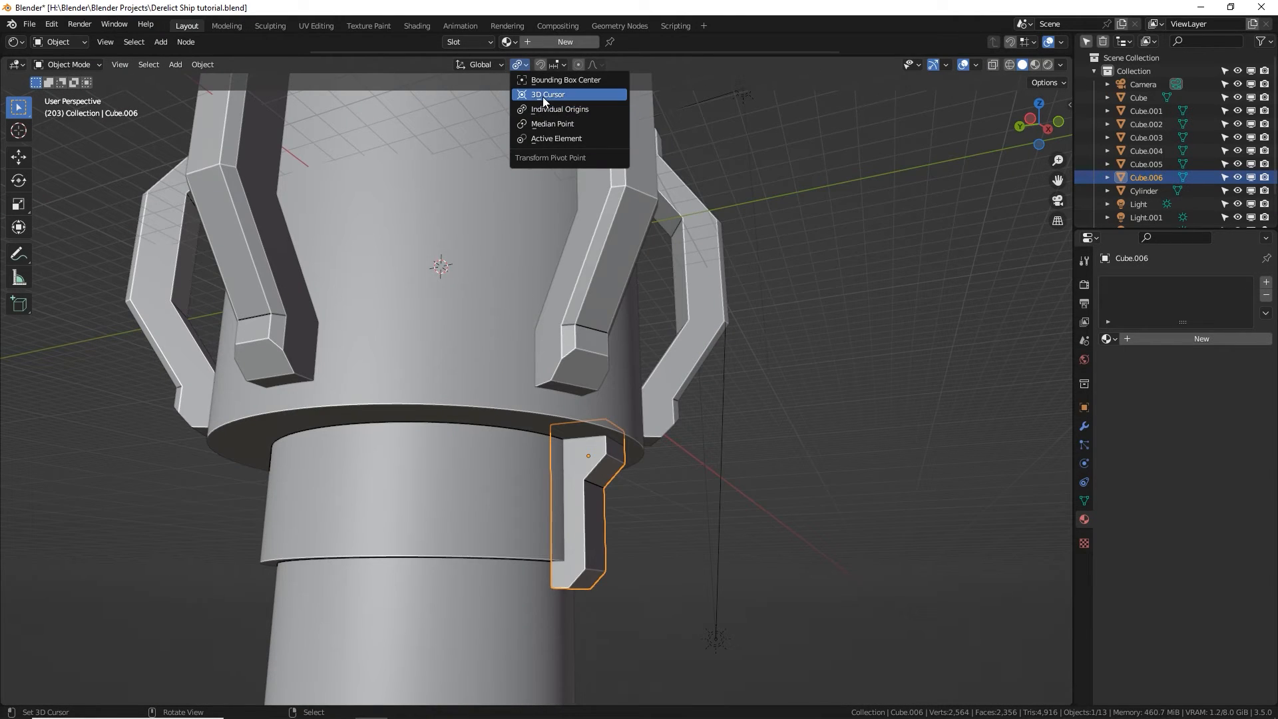
{"action": "left_click", "coordinate": [542, 97]}
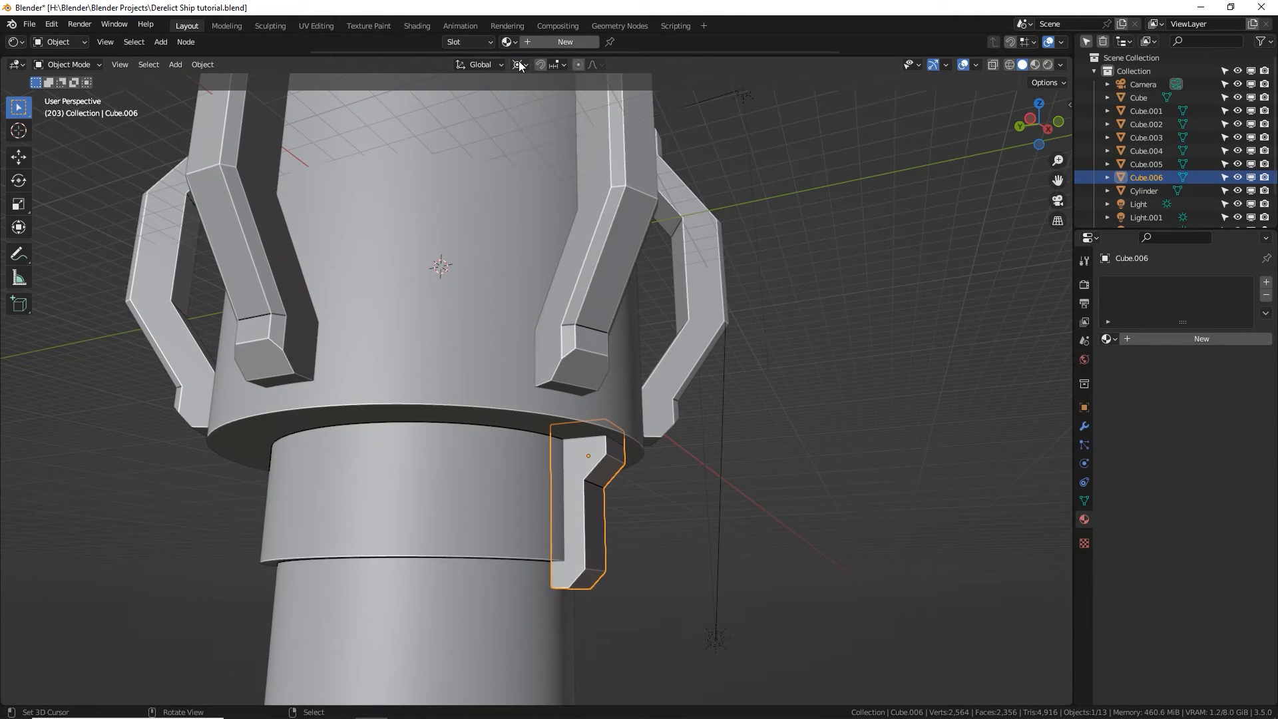
{"action": "middle_click_drag", "start_coordinate": [658, 486], "coordinate": [550, 388]}
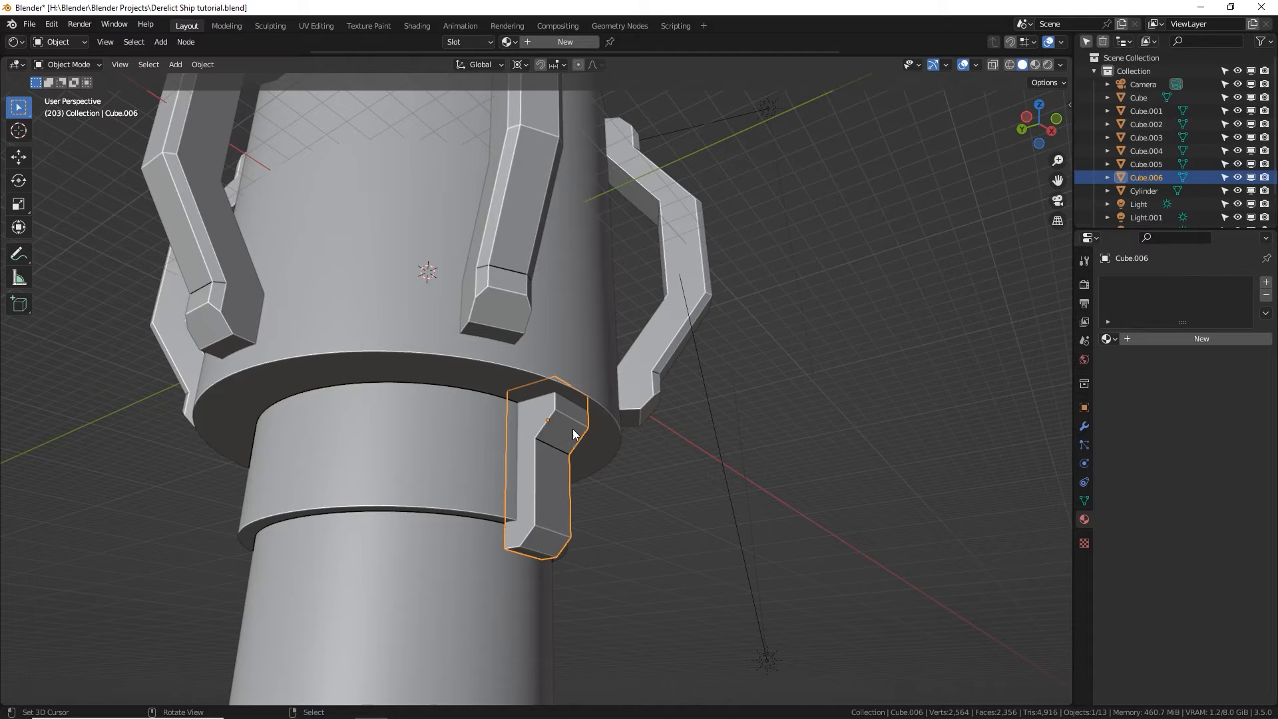
{"action": "key", "text": "shift+d"}
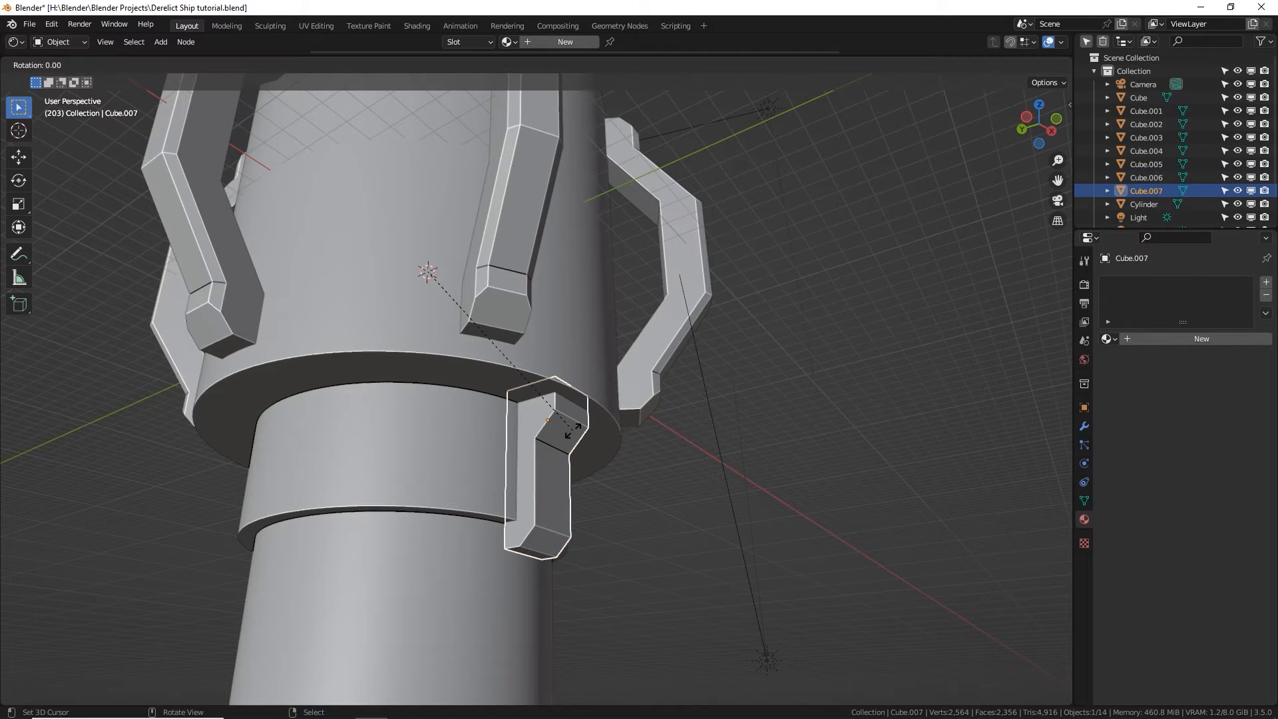
{"action": "type", "text": "z60"}
{"action": "key", "text": "Return"}
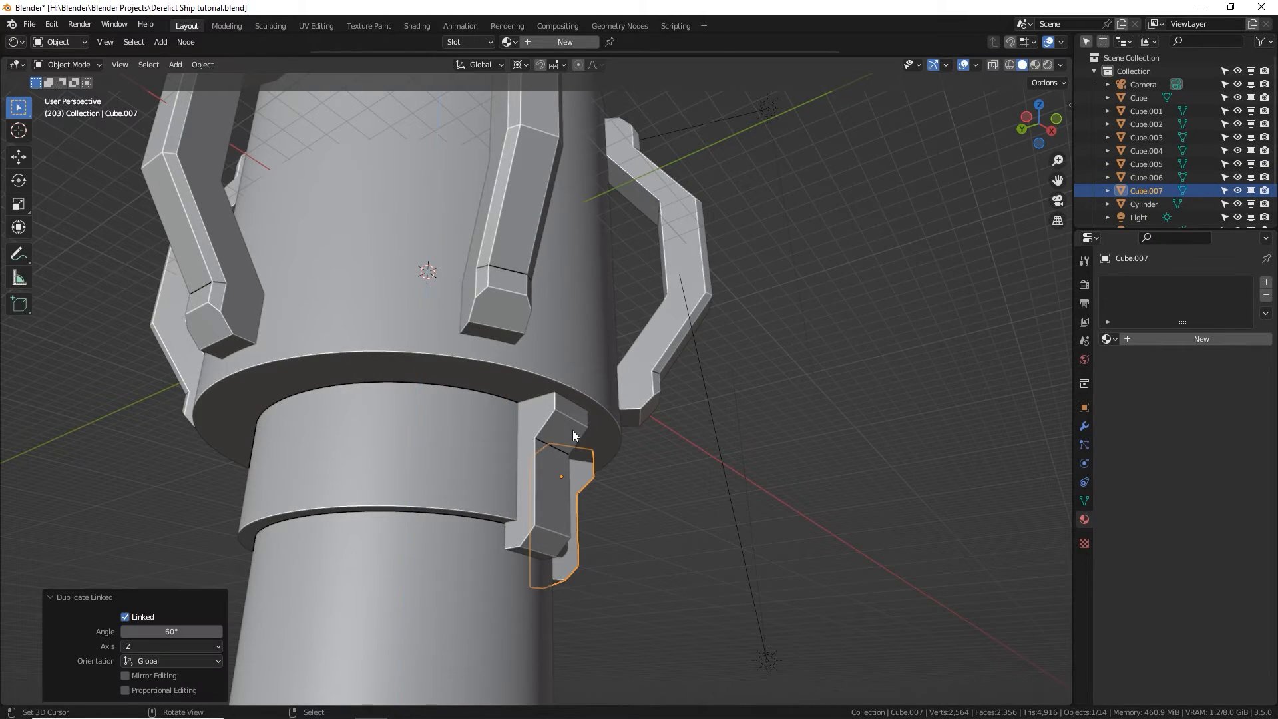
Repeat the 60° linked duplication until six small brackets ring the narrower hull section, leaving nothing selected.
{"action": "key", "text": "shift+r"}
{"action": "key", "text": "shift+r"}
{"action": "key", "text": "shift+r"}
{"action": "key", "text": "shift+r"}
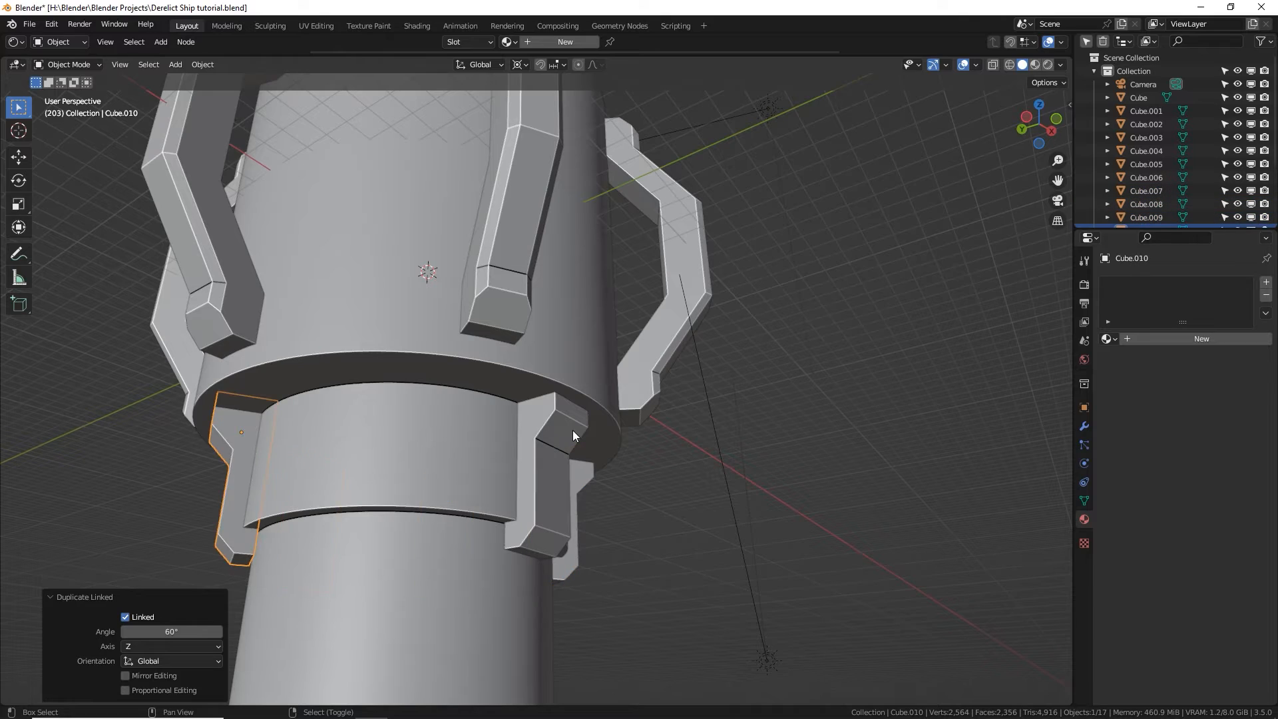
{"action": "scroll", "coordinate": [573, 430], "scroll_direction": "down", "scroll_amount": 5}
{"action": "middle_click_drag", "start_coordinate": [566, 445], "coordinate": [666, 434]}
{"action": "key", "text": "alt+a"}
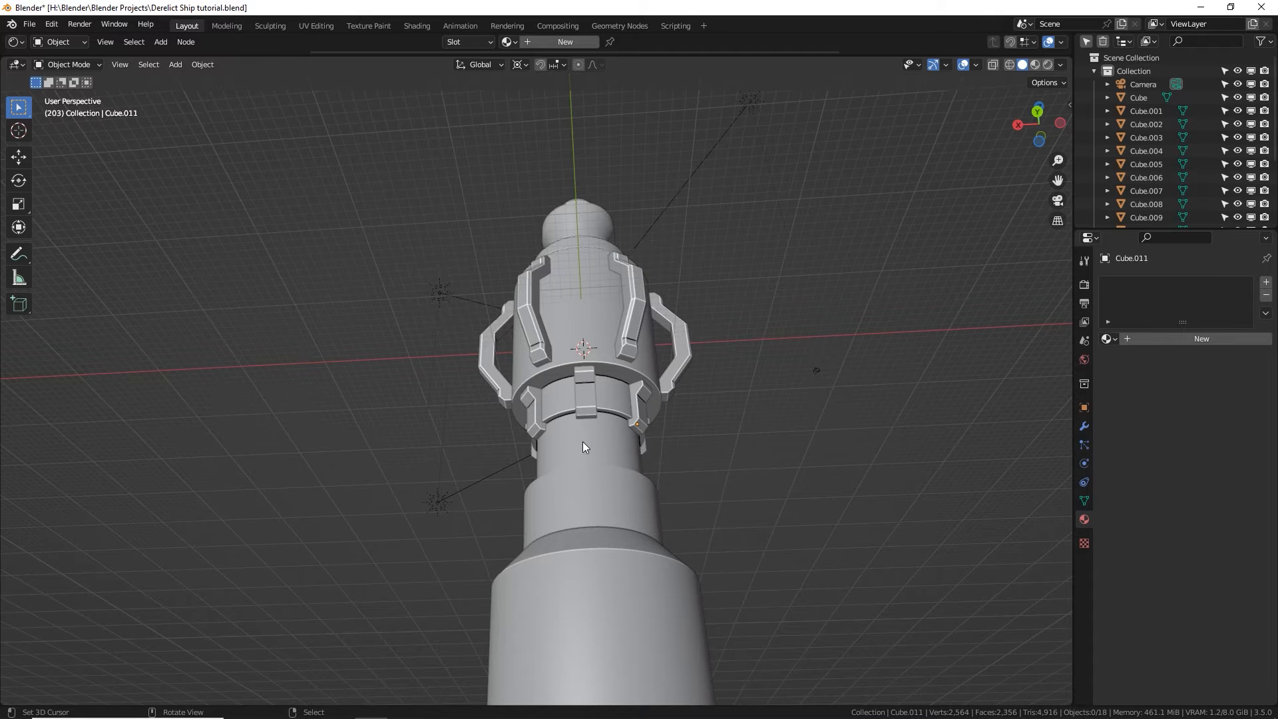
Duplicate the side face loop of the hull's wide lower section in place in Edit Mode.
{"action": "scroll", "coordinate": [582, 441], "scroll_direction": "down", "scroll_amount": 3}
{"action": "mouse_move", "coordinate": [595, 461]}
{"action": "middle_mouse_down"}
{"action": "mouse_move", "coordinate": [657, 549]}
{"action": "mouse_move", "coordinate": [595, 375]}
{"action": "mouse_move", "coordinate": [611, 451]}
{"action": "middle_mouse_up"}
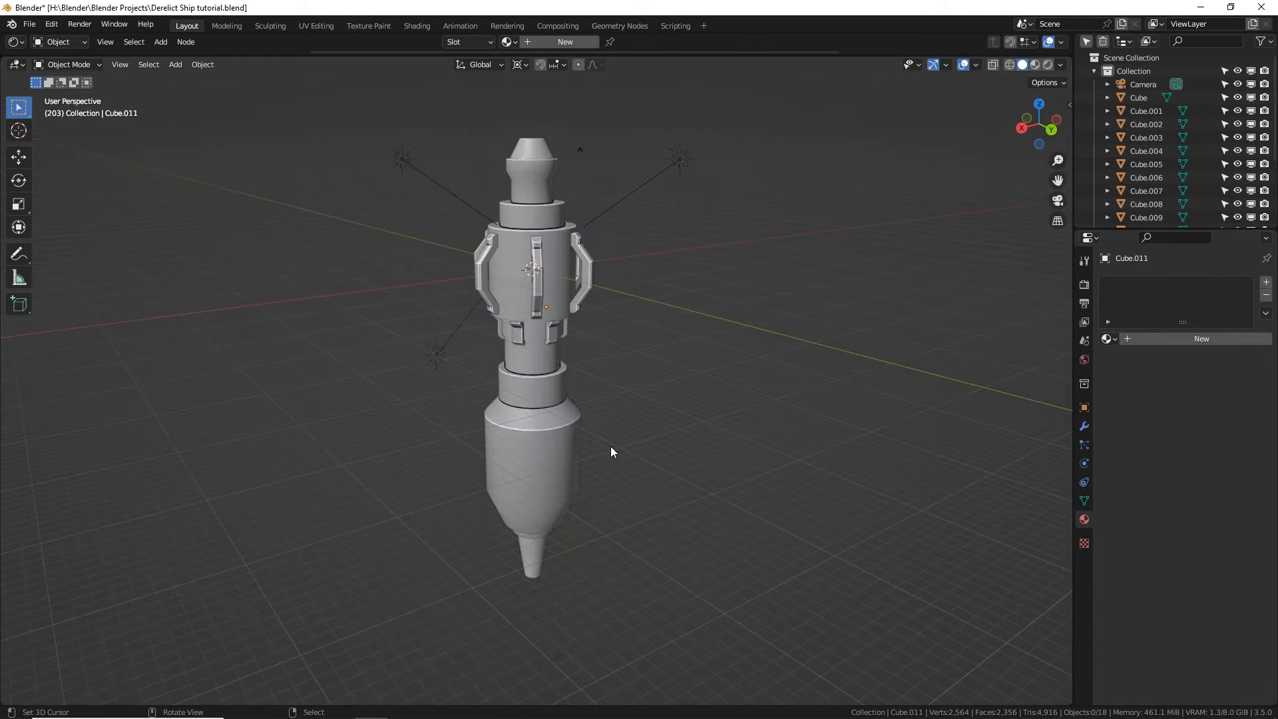
{"action": "scroll", "coordinate": [624, 433], "scroll_direction": "up", "scroll_amount": 6}
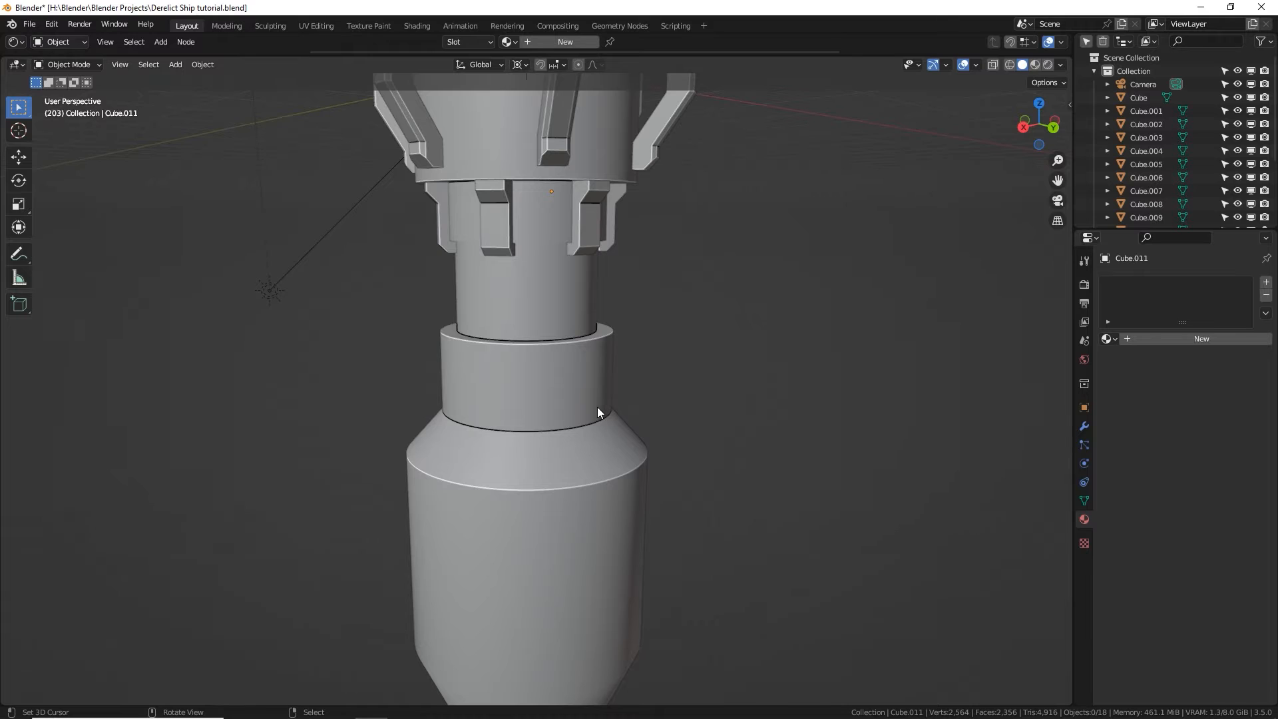
{"action": "middle_click_drag", "start_coordinate": [588, 475], "coordinate": [644, 402]}
{"action": "right_click", "coordinate": [580, 454]}
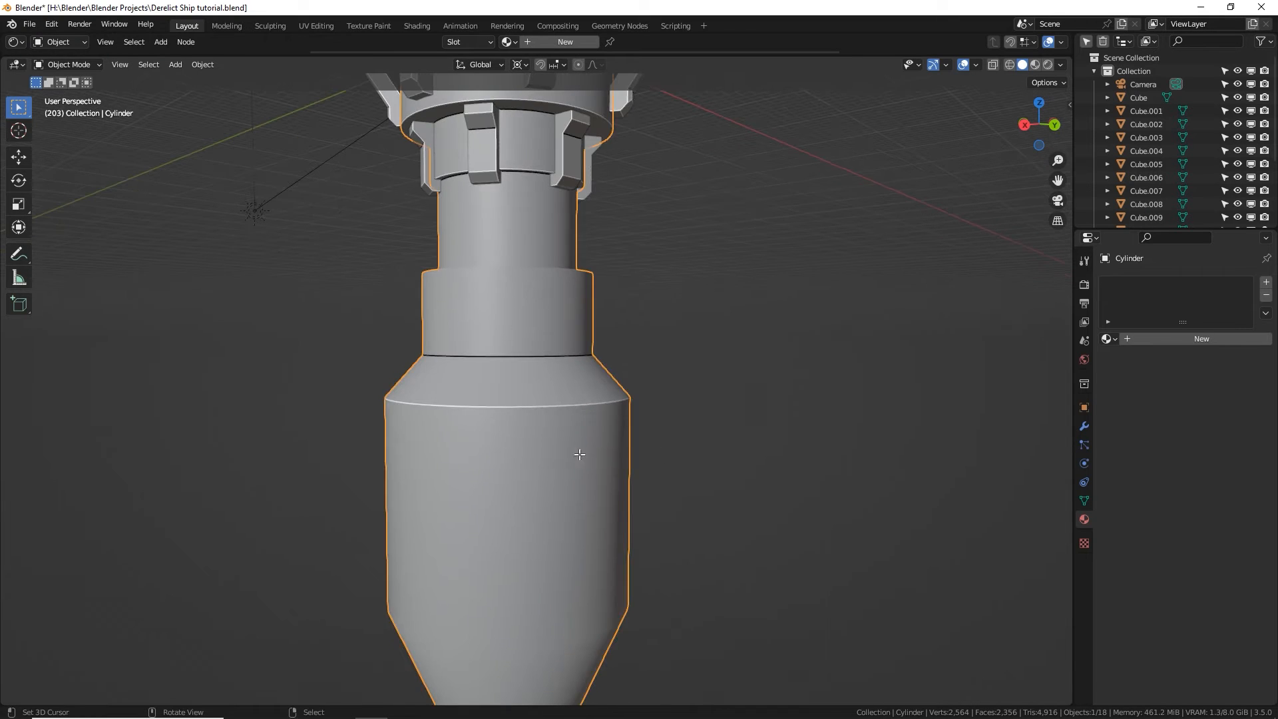
{"action": "key", "text": "Tab"}
{"action": "left_click", "coordinate": [600, 478], "text": "alt"}
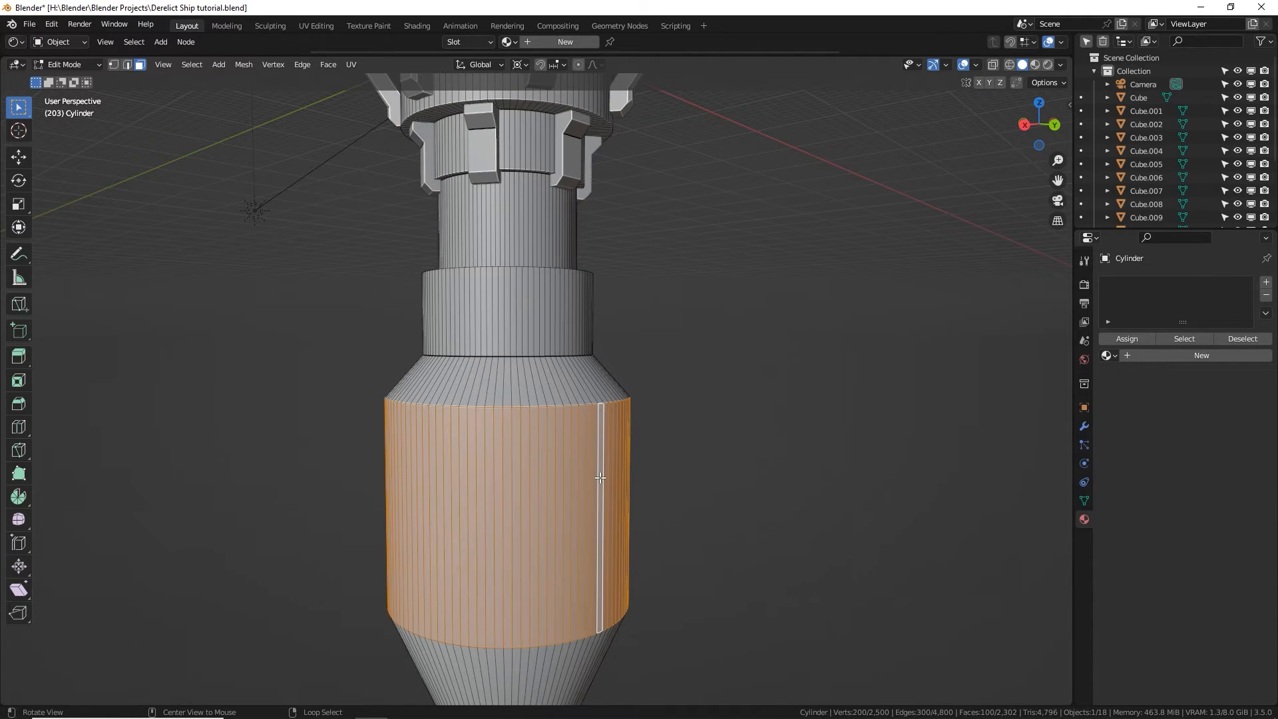
{"action": "key", "text": "shift+d"}
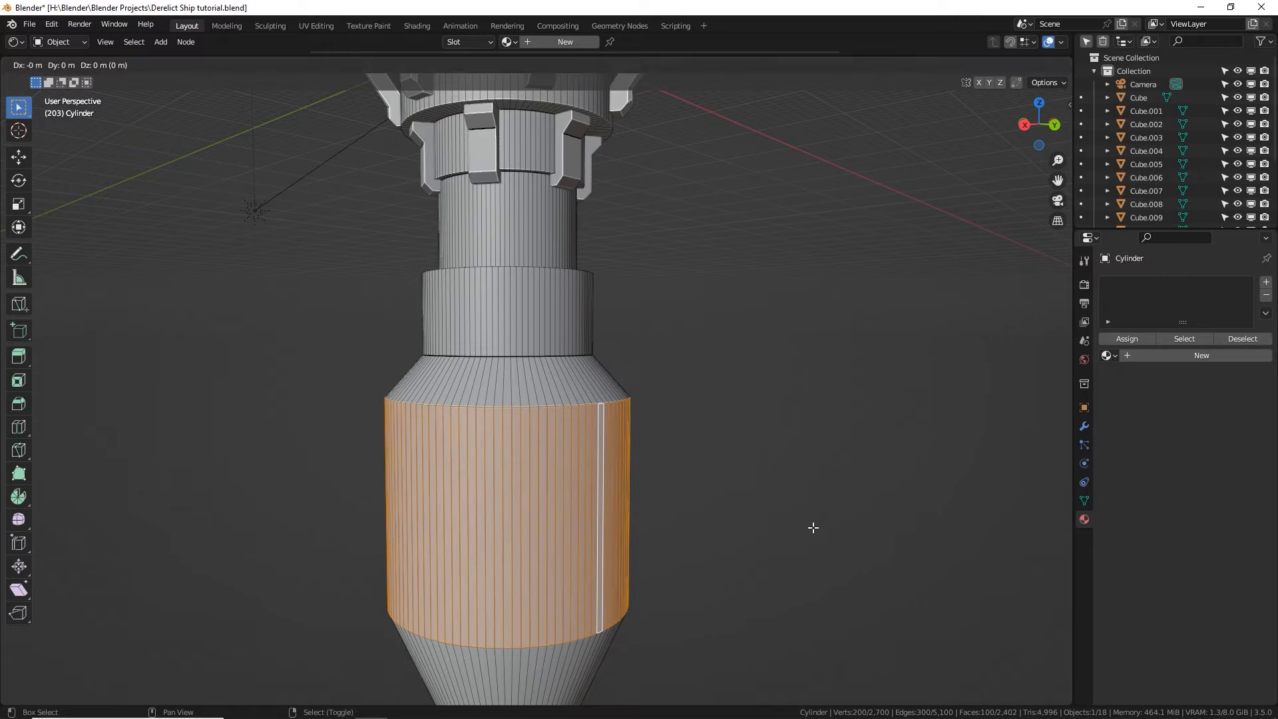
{"action": "right_click", "coordinate": [813, 526]}
{"action": "key", "text": "s"}
{"action": "key", "text": "z"}
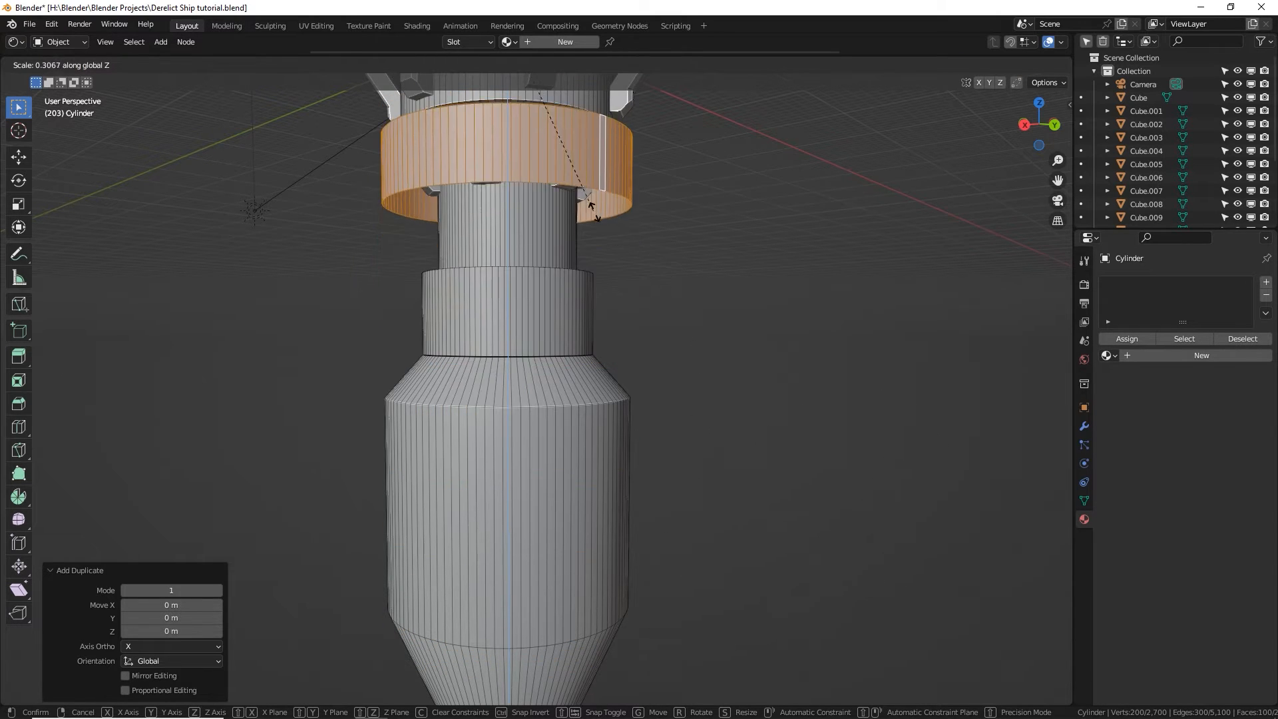
{"action": "right_click", "coordinate": [682, 315]}
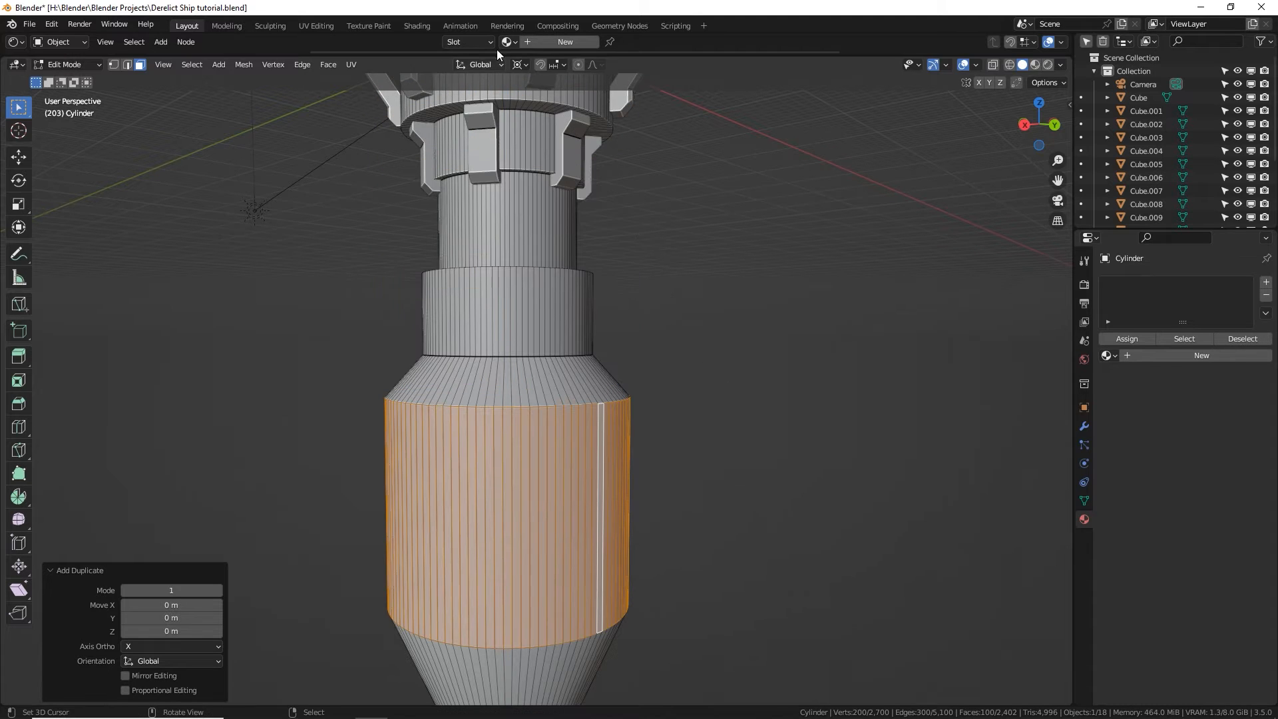
Set the pivot to Individual Origins and scale the duplicated face loop to 0.125 along Z as a narrow band.
{"action": "left_click", "coordinate": [520, 64]}
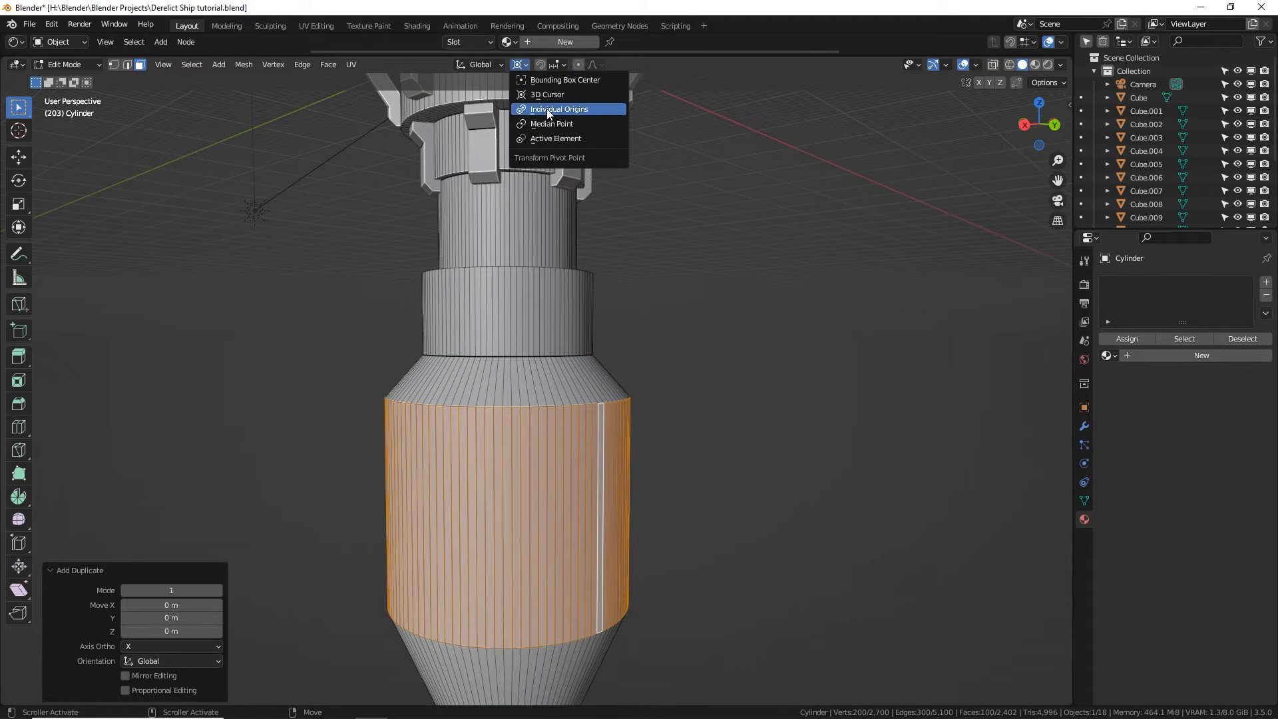
{"action": "left_click", "coordinate": [548, 111]}
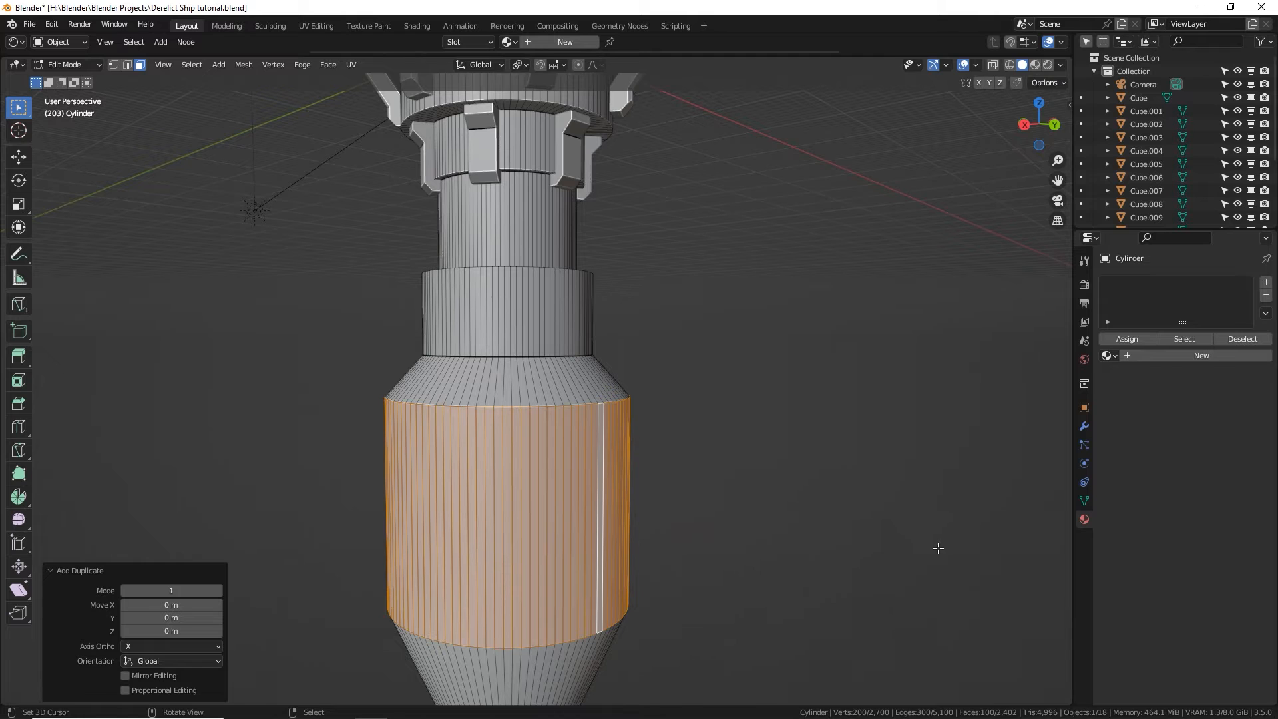
{"action": "key", "text": "s"}
{"action": "key", "text": "z"}
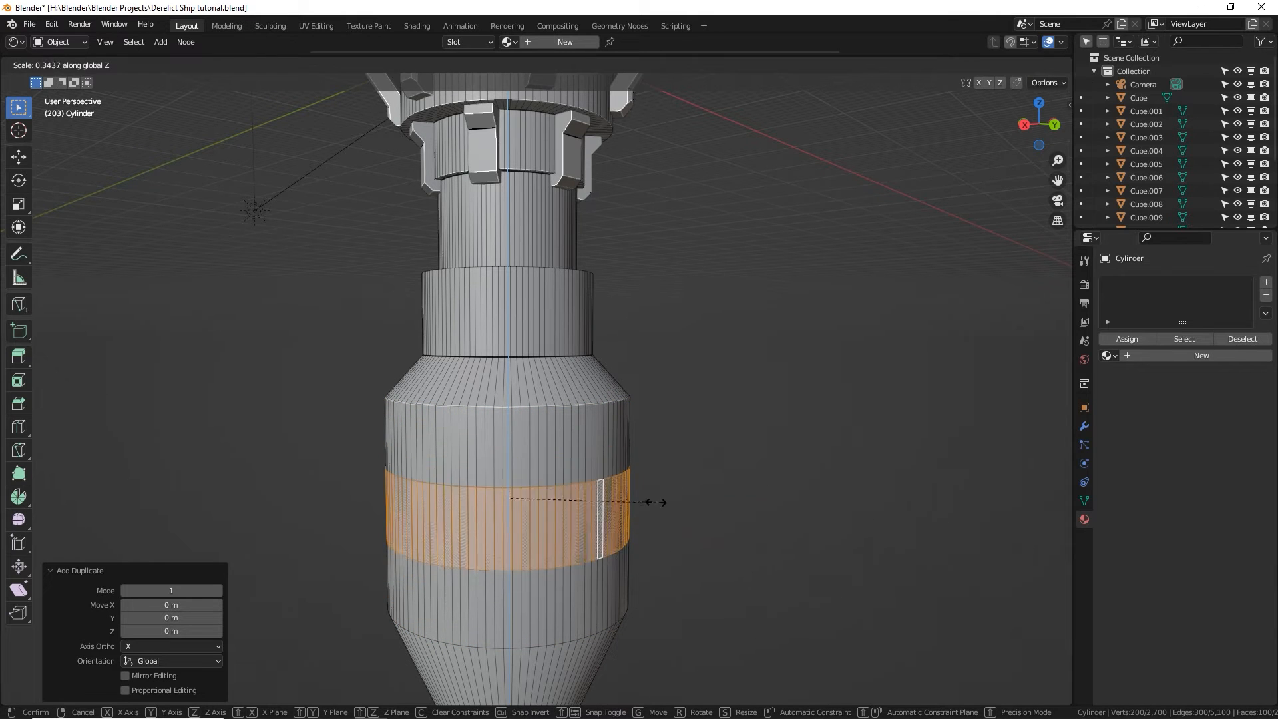
{"action": "left_click", "coordinate": [562, 510]}
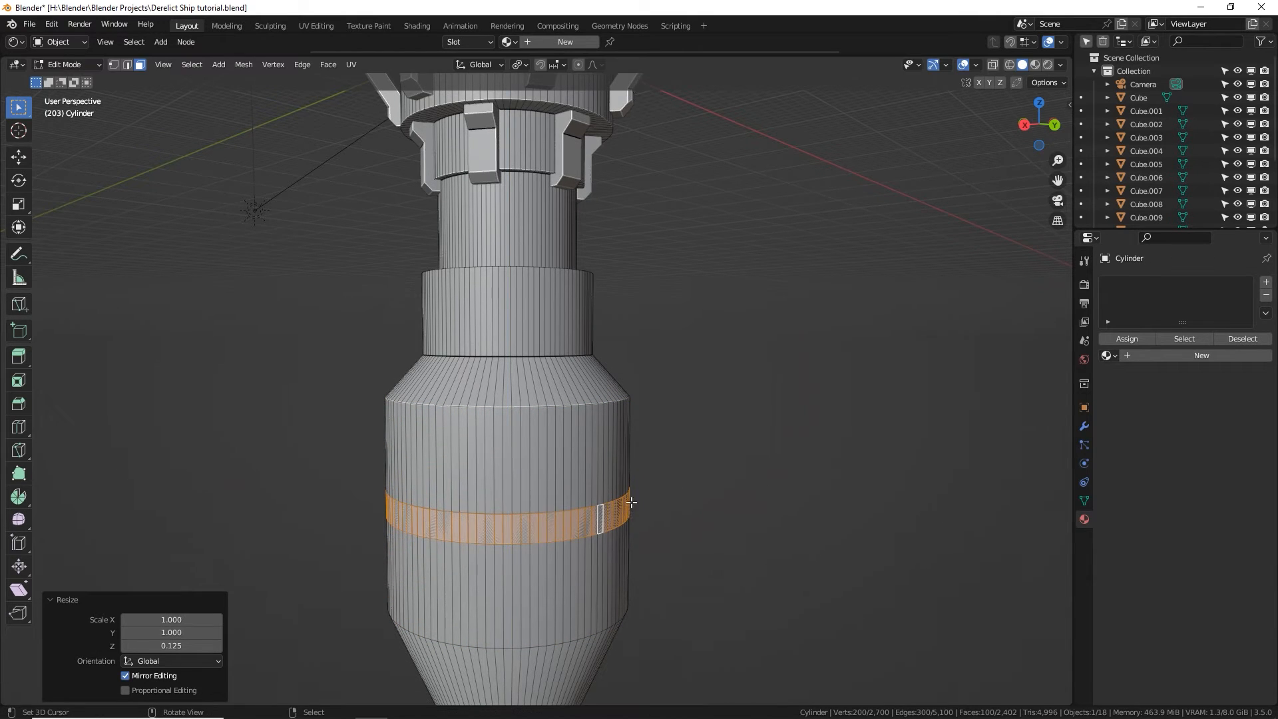
Extrude the band in place, scale it outward by 1.246, and thin its outer rim to 0.523 along Z.
{"action": "middle_click_drag", "start_coordinate": [622, 508], "coordinate": [670, 496]}
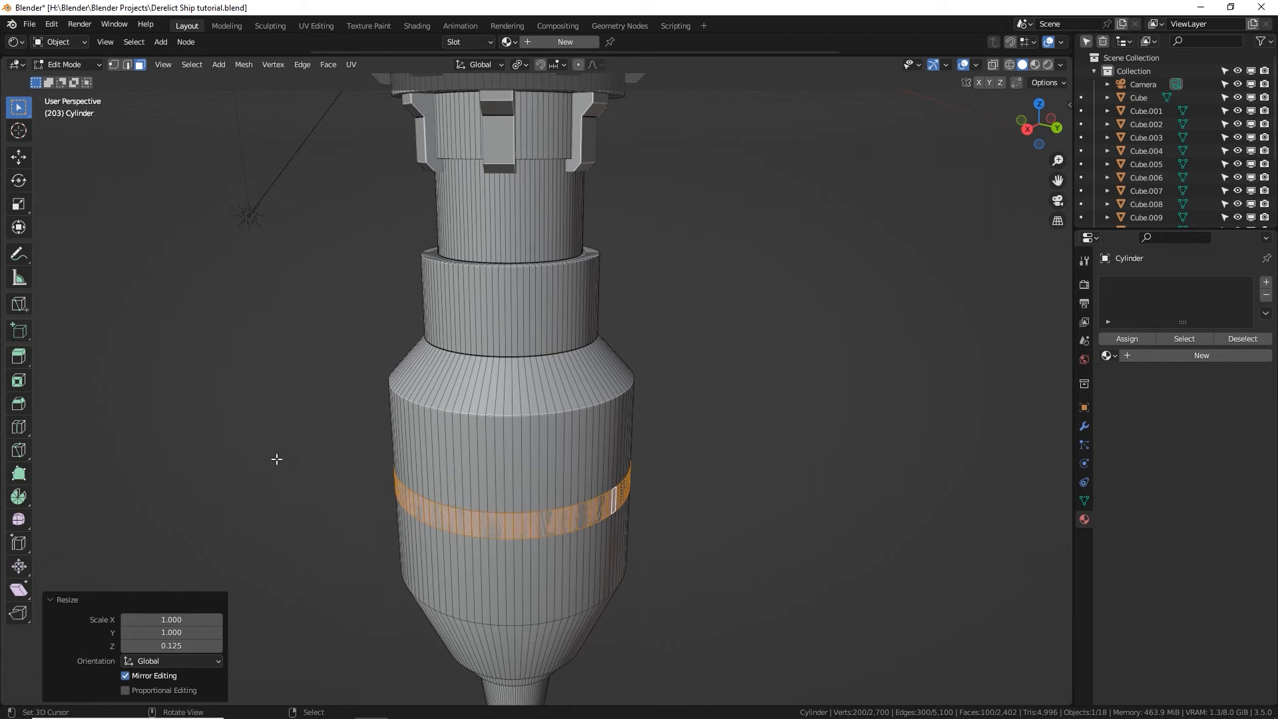
{"action": "key", "text": "e"}
{"action": "key", "text": "Escape"}
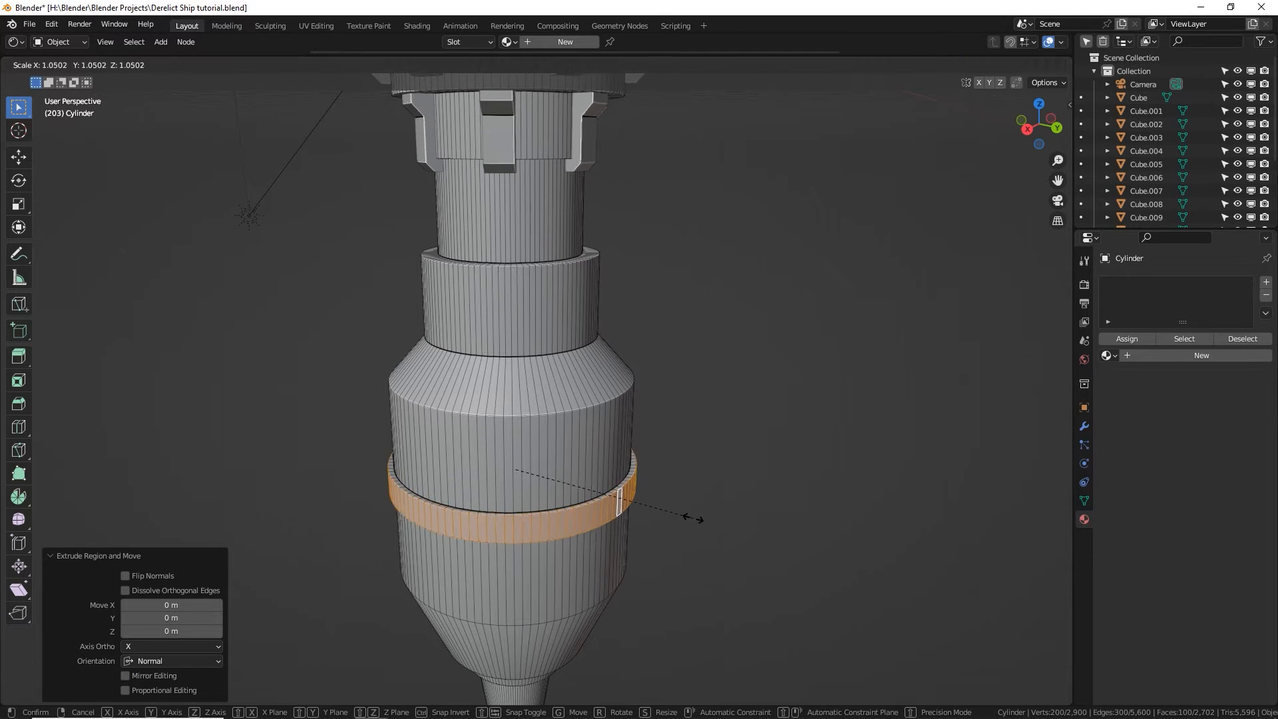
{"action": "key", "text": "s"}
{"action": "left_click", "coordinate": [729, 526]}
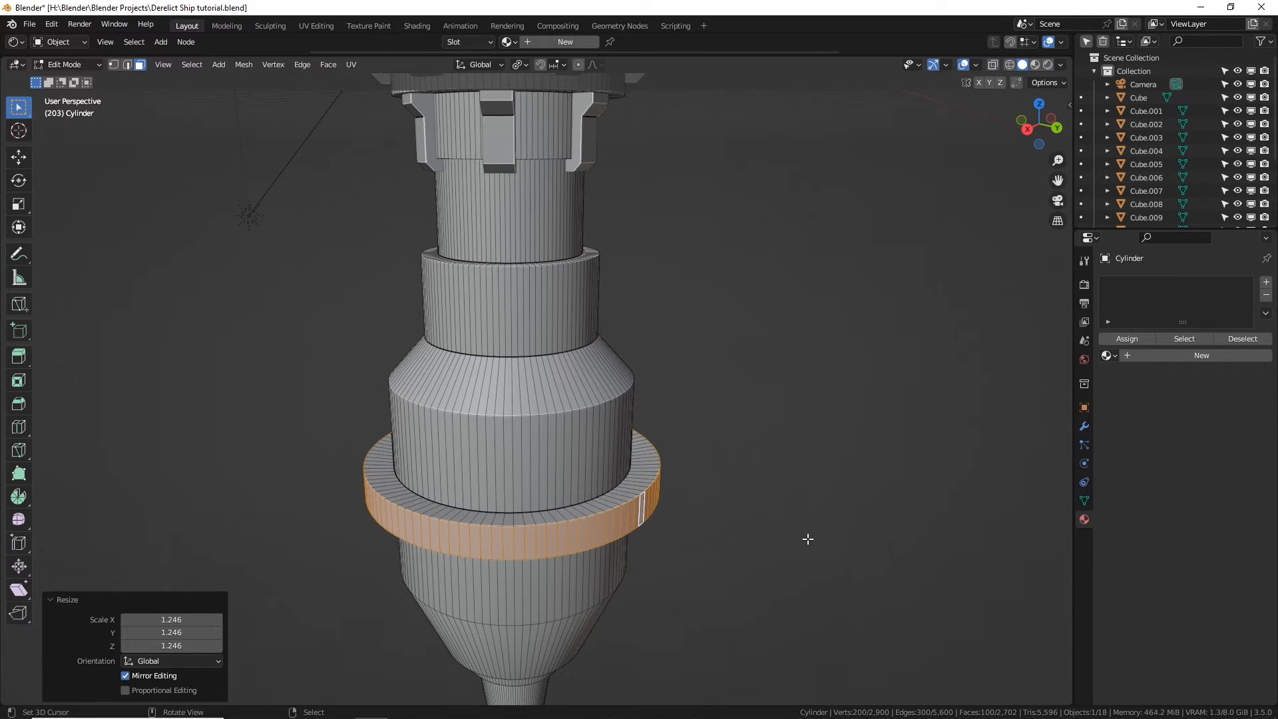
{"action": "key", "text": "s"}
{"action": "key", "text": "z"}
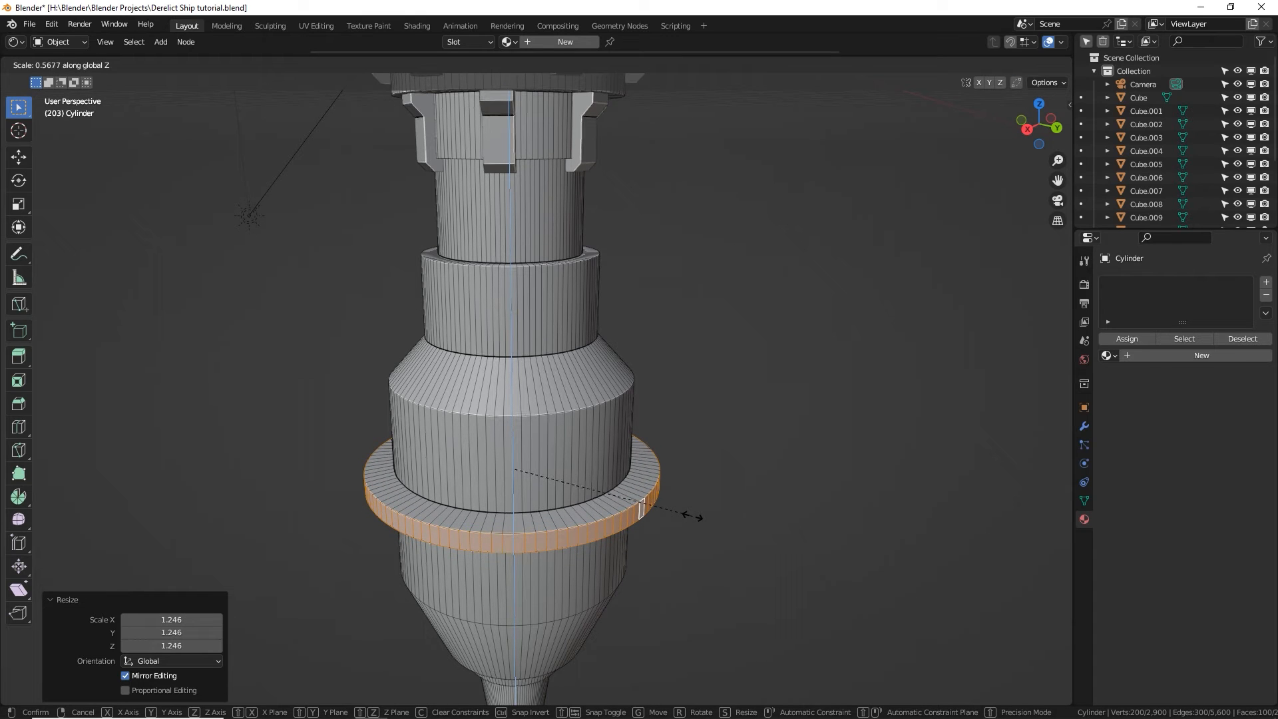
{"action": "left_click", "coordinate": [679, 506]}
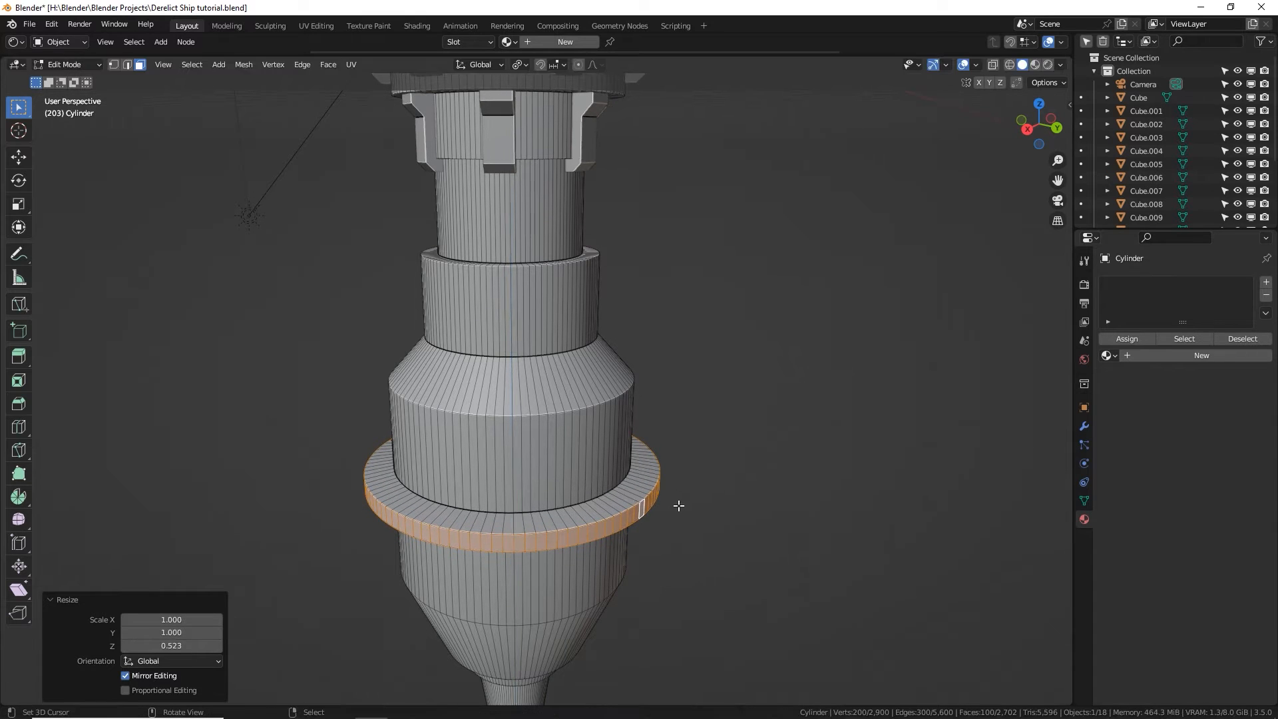
Extrude the disc's outer rim in place again and scale it outward to widen the disc.
{"action": "key", "text": "e"}
{"action": "right_click", "coordinate": [684, 457]}
{"action": "key", "text": "s"}
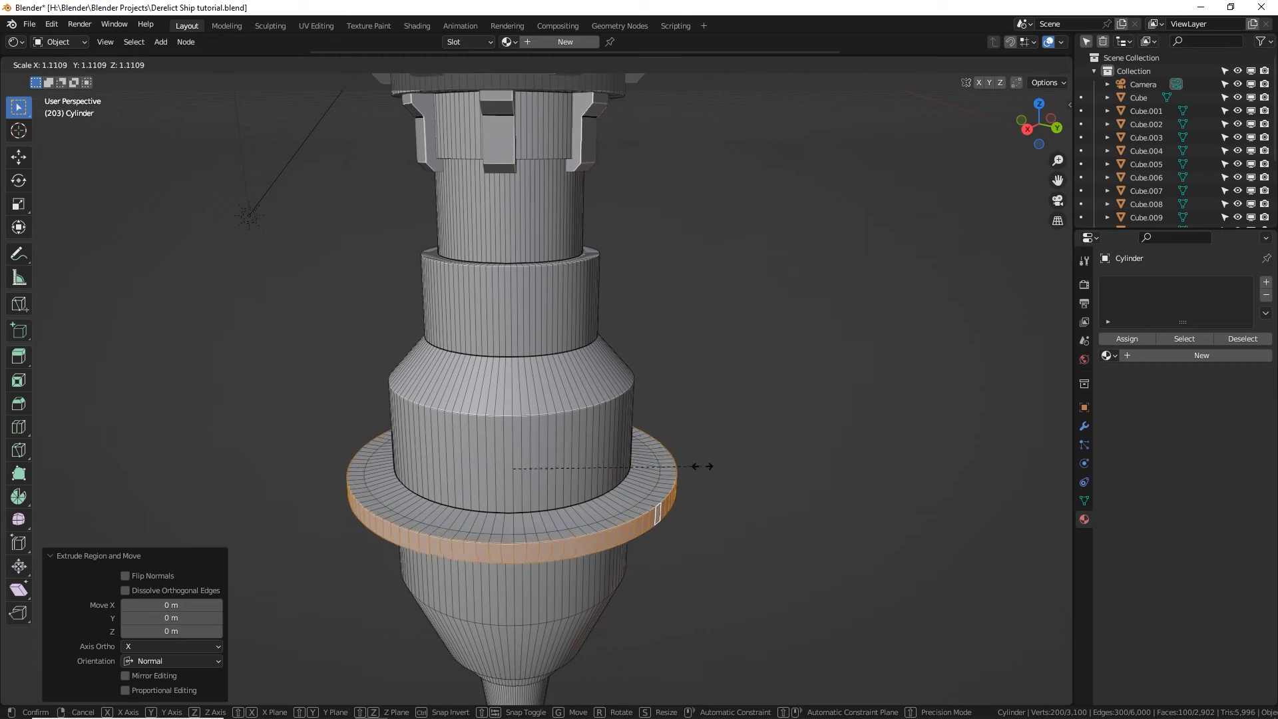
{"action": "left_click", "coordinate": [740, 484]}
{"action": "mouse_move", "coordinate": [740, 483]}
{"action": "middle_mouse_down"}
{"action": "mouse_move", "coordinate": [759, 471]}
{"action": "mouse_move", "coordinate": [773, 485]}
{"action": "mouse_move", "coordinate": [409, 436]}
{"action": "mouse_move", "coordinate": [733, 476]}
{"action": "middle_mouse_up"}
Inset each face of the disc's outer rim loop individually by about 0.30 m.
{"action": "left_click", "coordinate": [744, 487]}
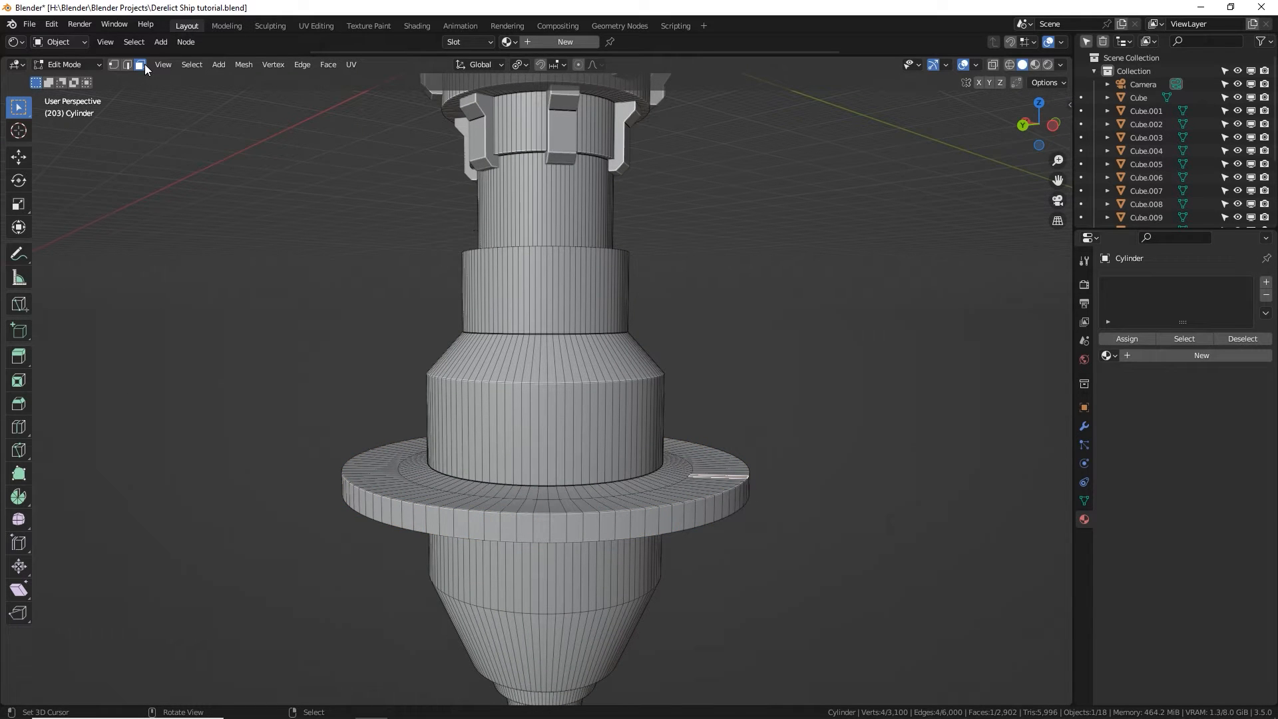
{"action": "left_click", "coordinate": [749, 490], "text": "alt"}
{"action": "mouse_move", "coordinate": [749, 490]}
{"action": "middle_mouse_down"}
{"action": "mouse_move", "coordinate": [745, 479]}
{"action": "mouse_move", "coordinate": [758, 515]}
{"action": "mouse_move", "coordinate": [749, 498]}
{"action": "middle_mouse_up"}
{"action": "middle_click_drag", "start_coordinate": [749, 498], "coordinate": [693, 417], "text": "shift"}
{"action": "scroll", "coordinate": [679, 428], "scroll_direction": "up", "scroll_amount": 2}
{"action": "left_click", "coordinate": [516, 65]}
{"action": "left_click", "coordinate": [540, 108]}
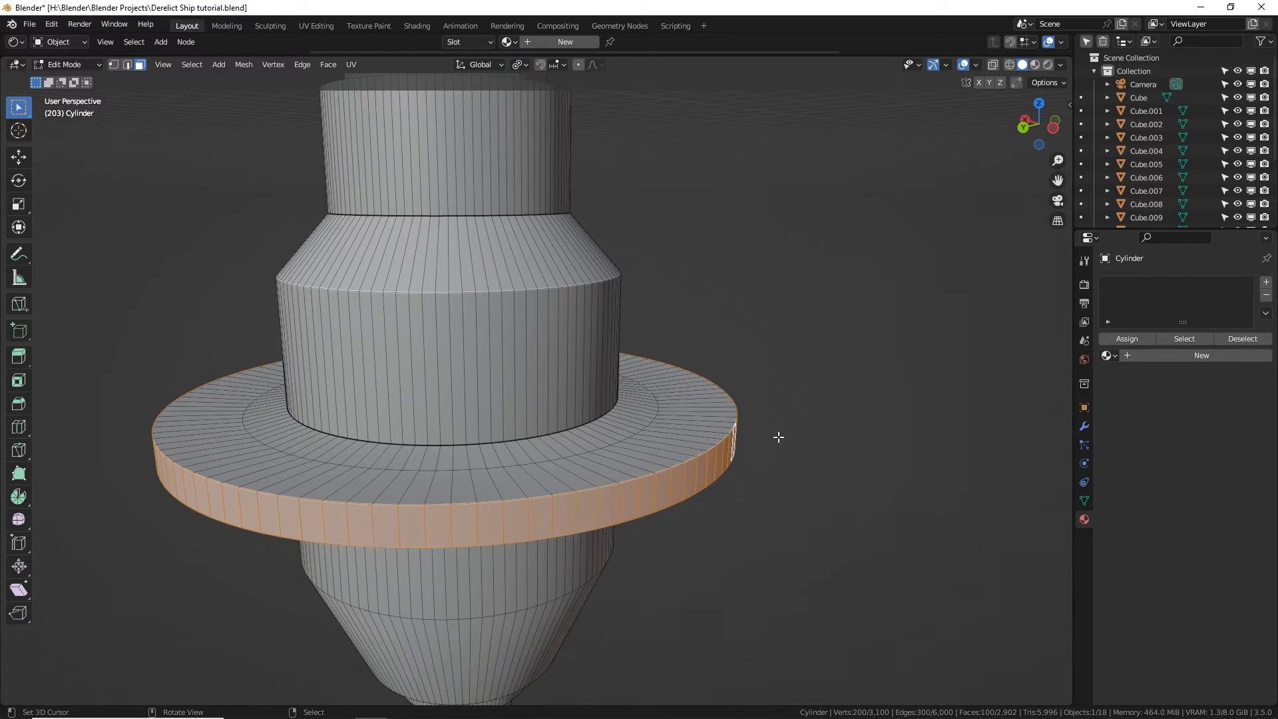
{"action": "middle_click_drag", "start_coordinate": [776, 437], "coordinate": [789, 412]}
{"action": "scroll", "coordinate": [878, 407], "scroll_direction": "up", "scroll_amount": 1}
{"action": "key", "text": "i"}
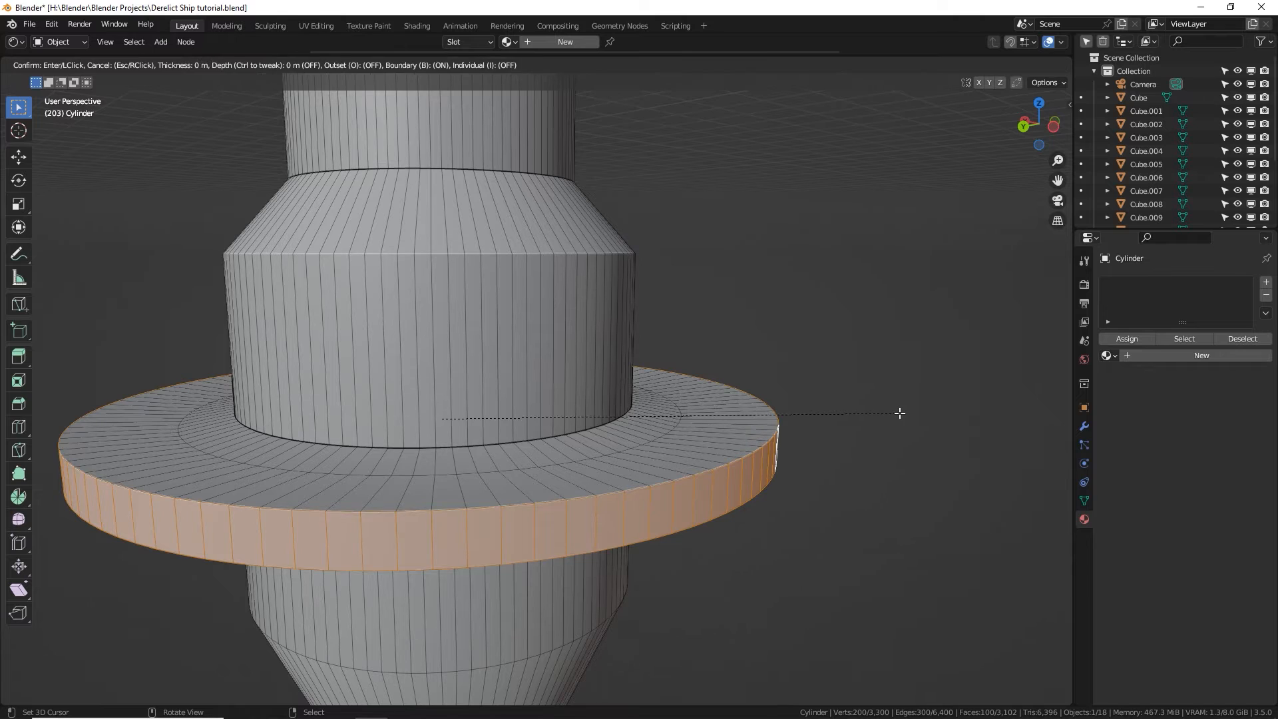
{"action": "key", "text": "i"}
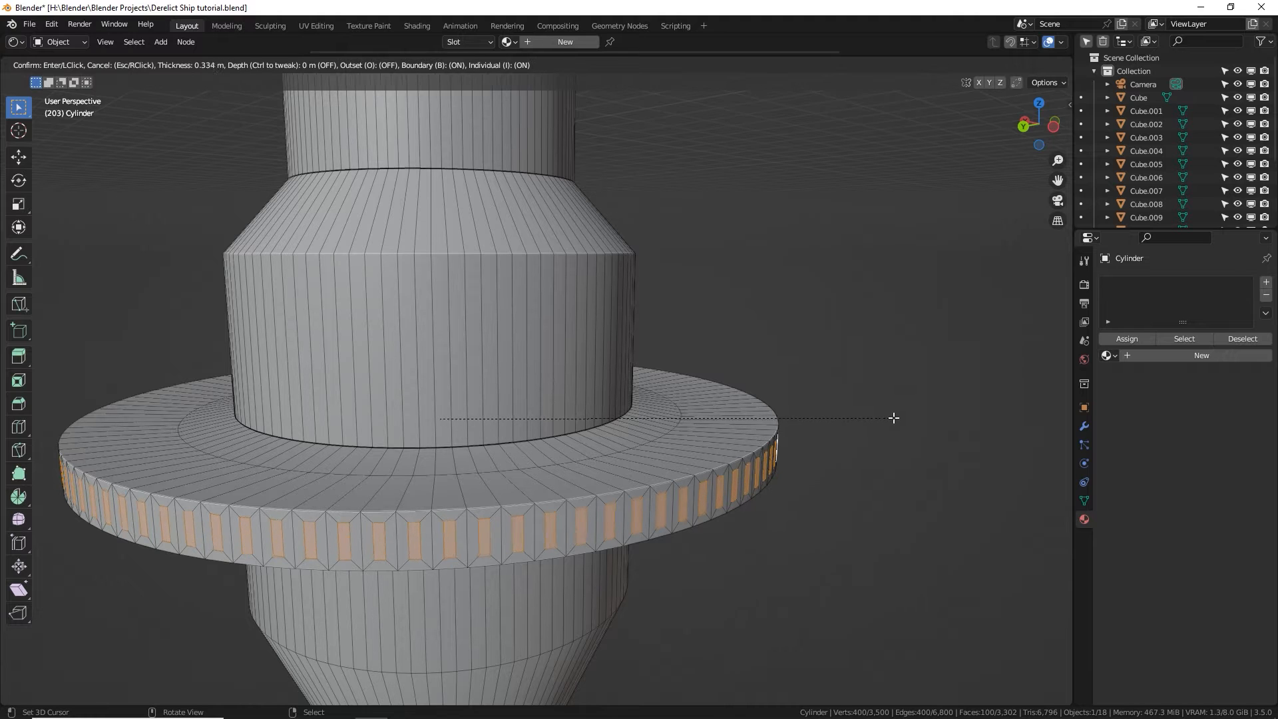
{"action": "left_click", "coordinate": [893, 417]}
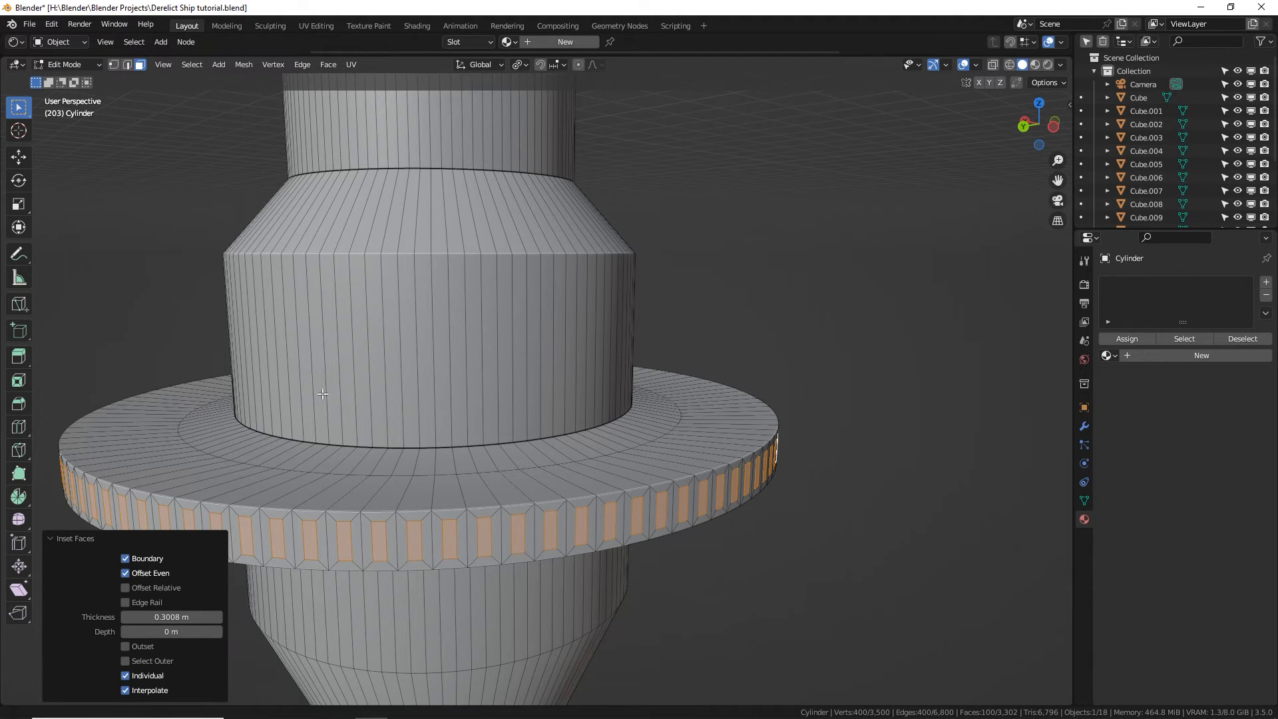
Extrude the inset rim faces outward along their normals by about 4.74 m to form radial fins.
{"action": "key", "text": "KP_Decimal"}
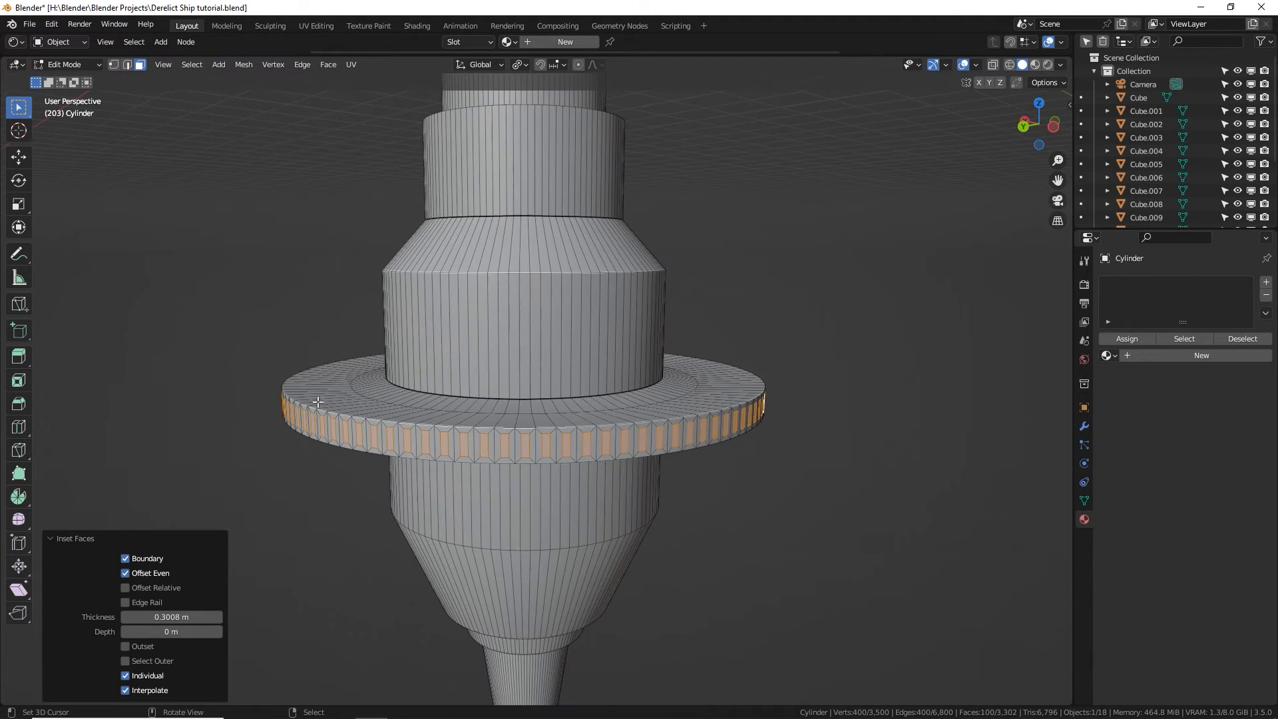
{"action": "left_click", "coordinate": [19, 356]}
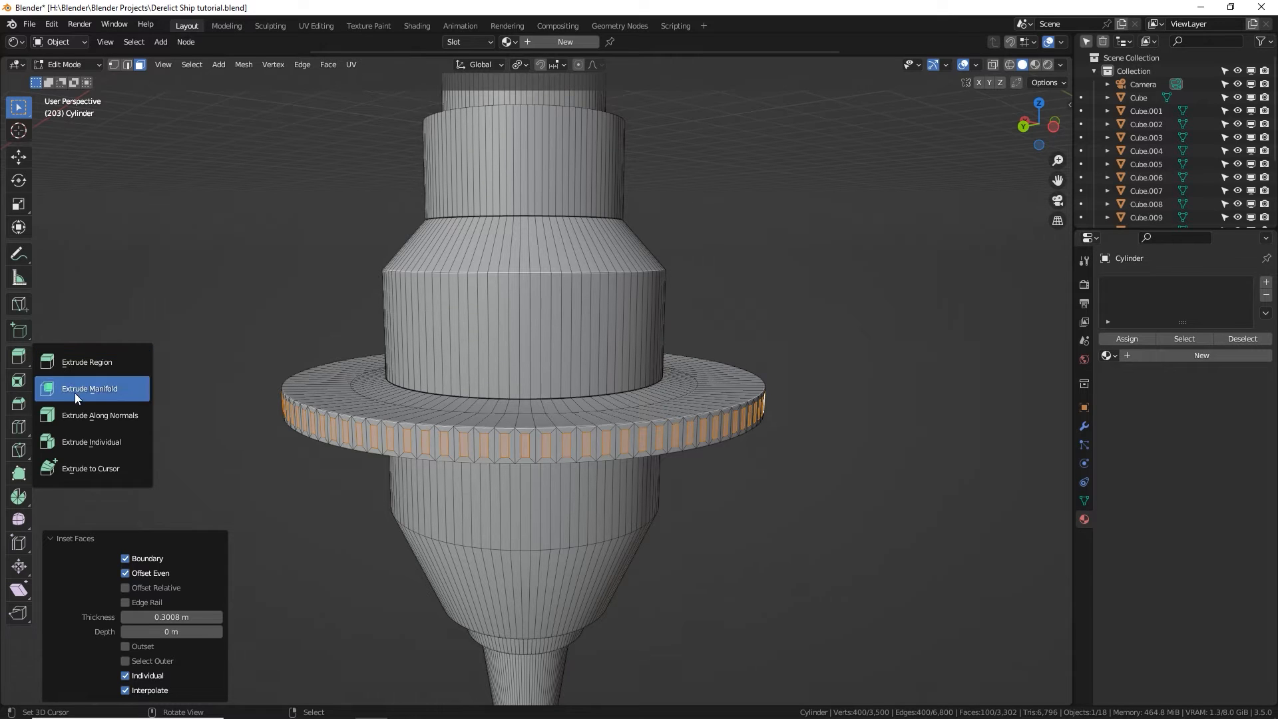
{"action": "left_click", "coordinate": [93, 416]}
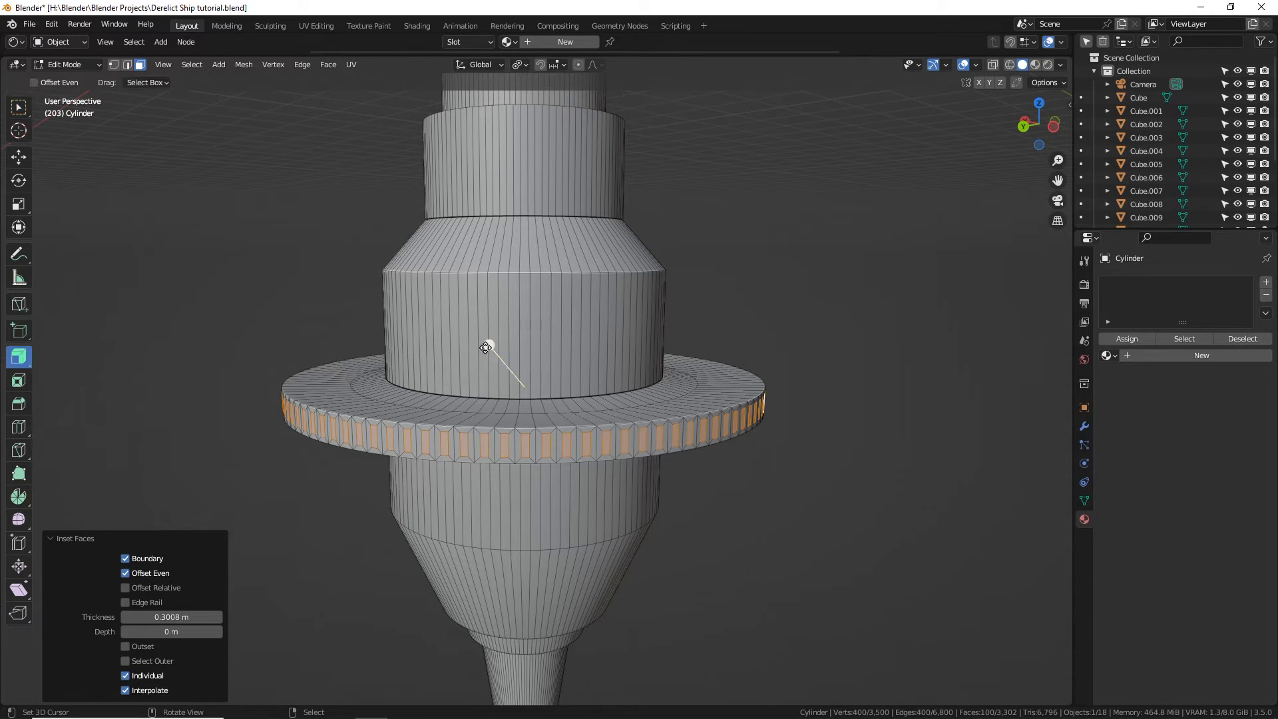
{"action": "left_click_drag", "start_coordinate": [488, 347], "coordinate": [458, 311]}
{"action": "middle_click_drag", "start_coordinate": [408, 372], "coordinate": [631, 317]}
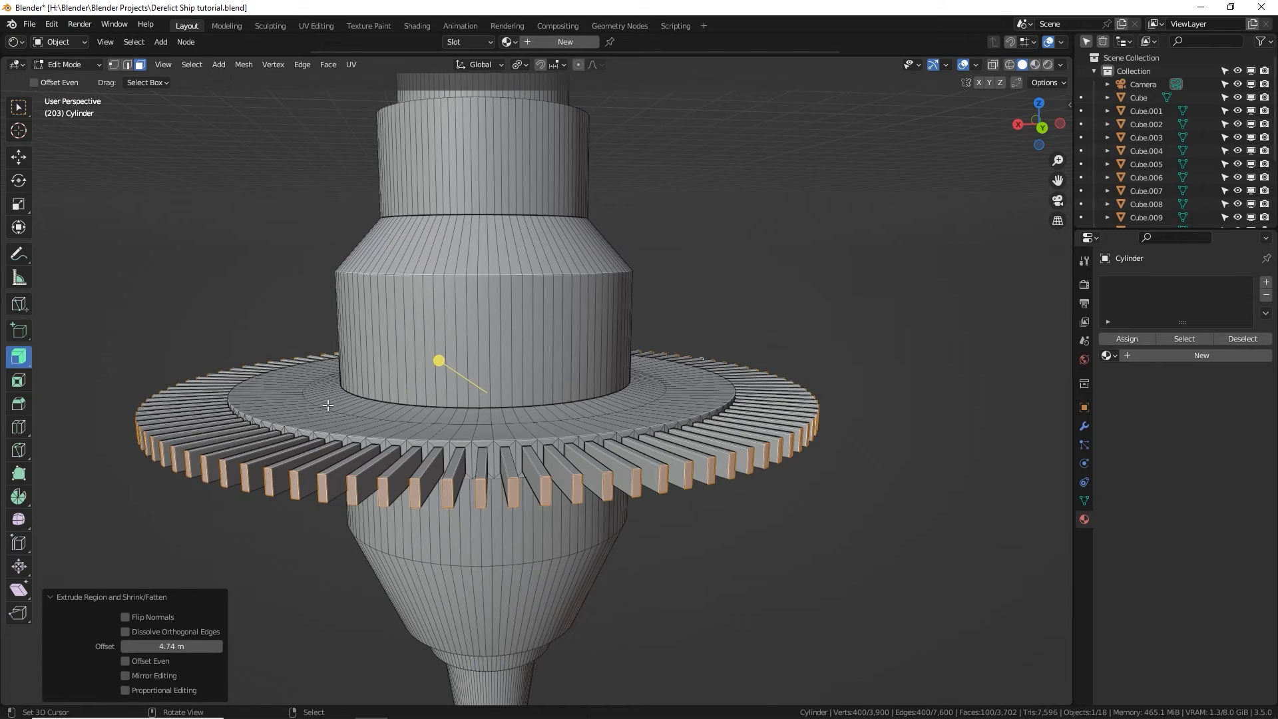
Duplicate the wide lower hull section's side face loop and scale the copy to 0.167 along Z.
{"action": "left_click", "coordinate": [401, 366], "text": "alt"}
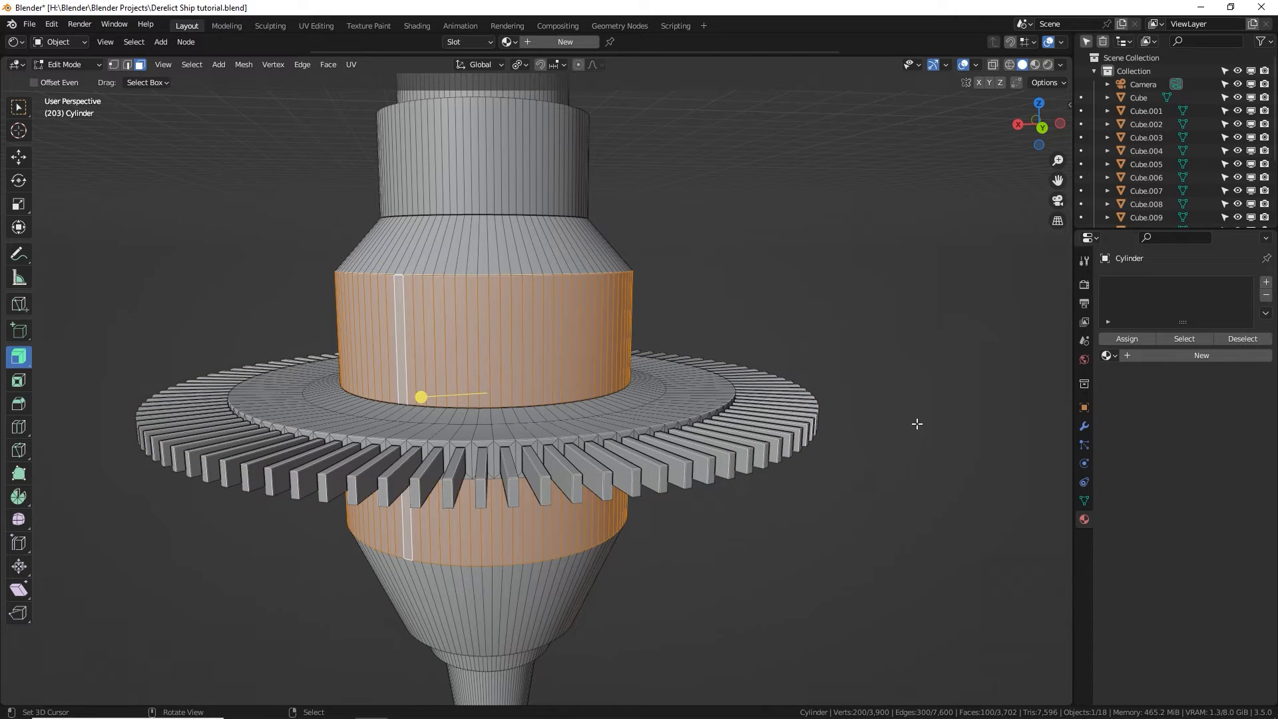
{"action": "key", "text": "s"}
{"action": "key", "text": "z"}
{"action": "left_click", "coordinate": [562, 394]}
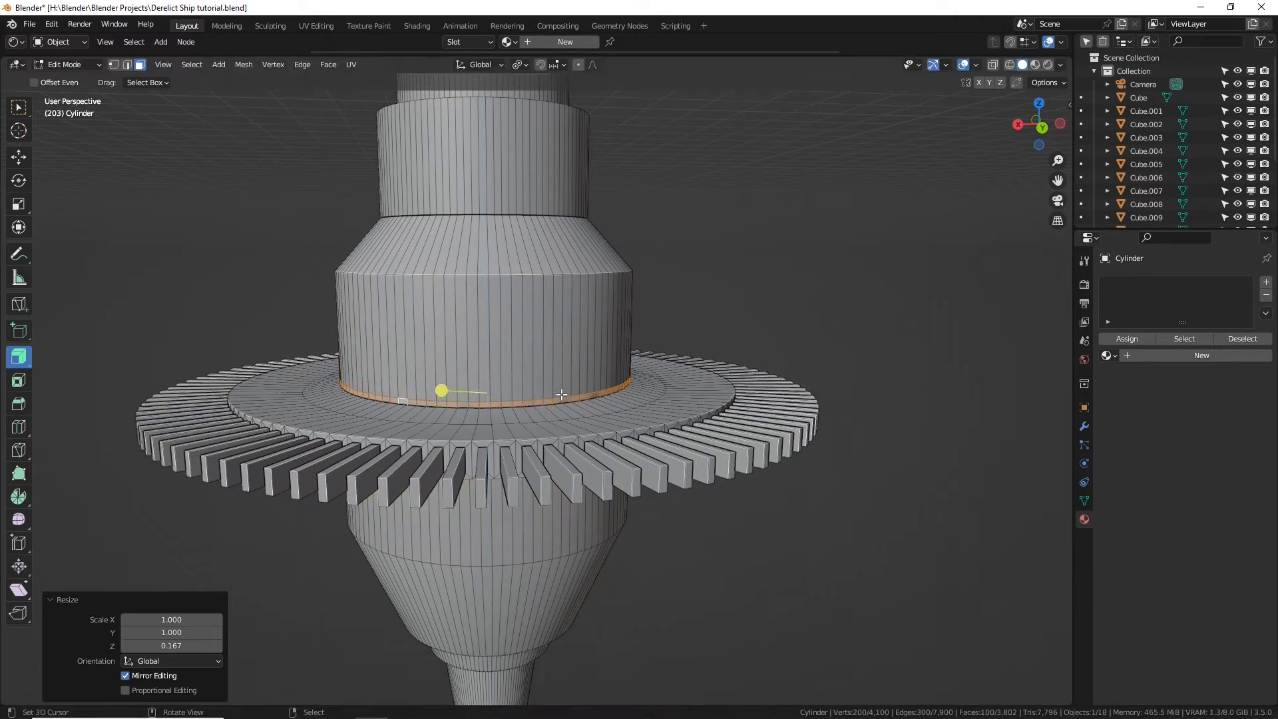
Scale the duplicated band up by about 2.19 to reach the fin tips, and flatten it to about half its height along Z.
{"action": "key", "text": "s"}
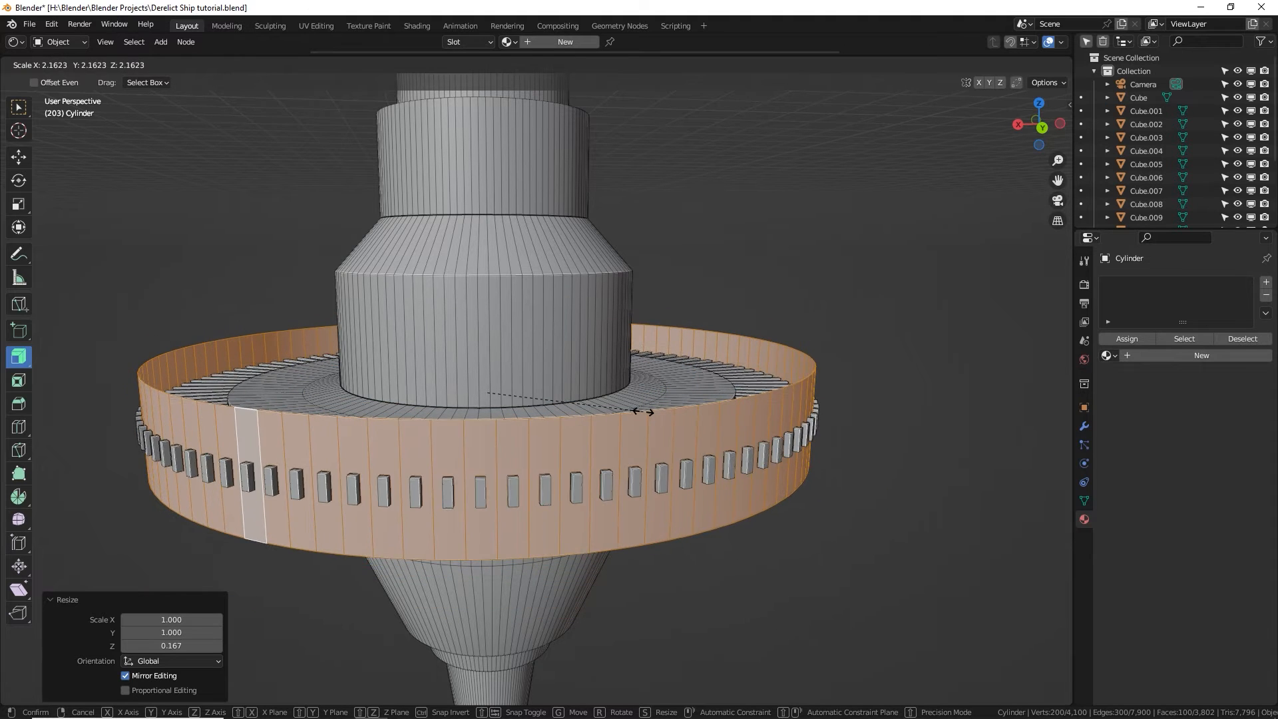
{"action": "key", "text": "z"}
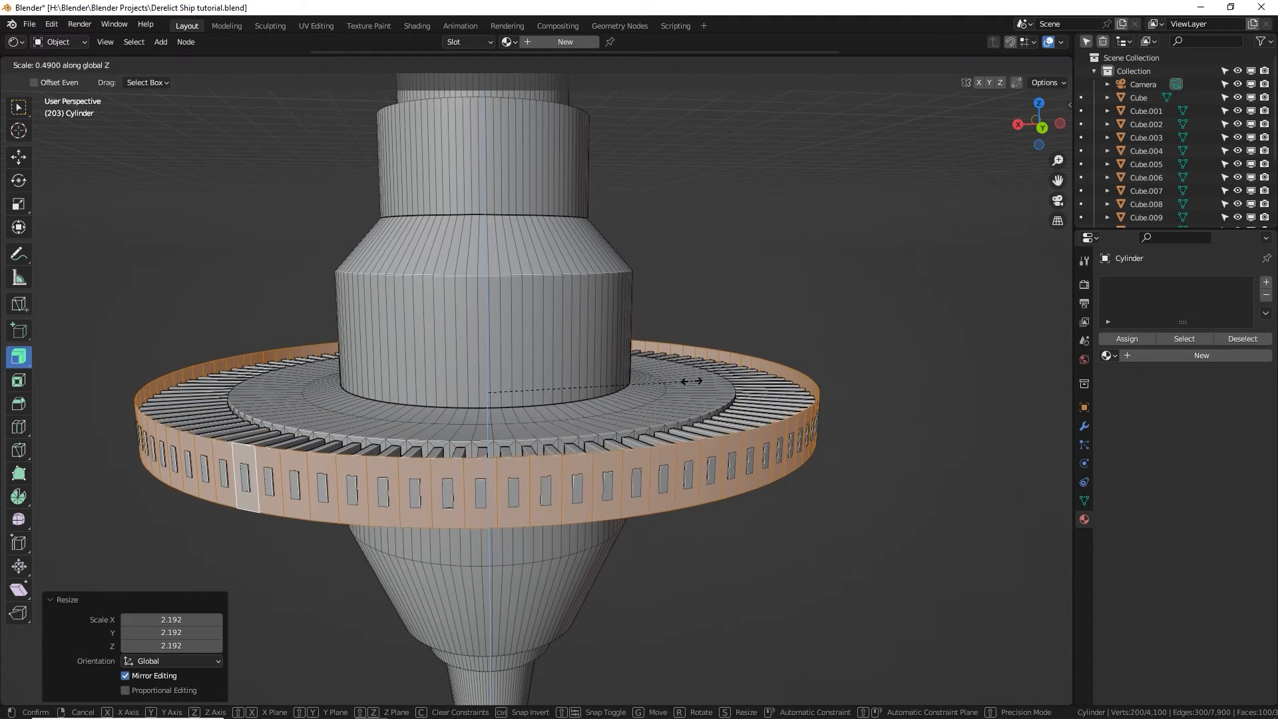
{"action": "left_click", "coordinate": [722, 393]}
Extrude the band around the fins in place and scale it outward by 1.085 in X and Y only to form a solid ring.
{"action": "key", "text": "e"}
{"action": "right_click", "coordinate": [883, 397]}
{"action": "key", "text": "s"}
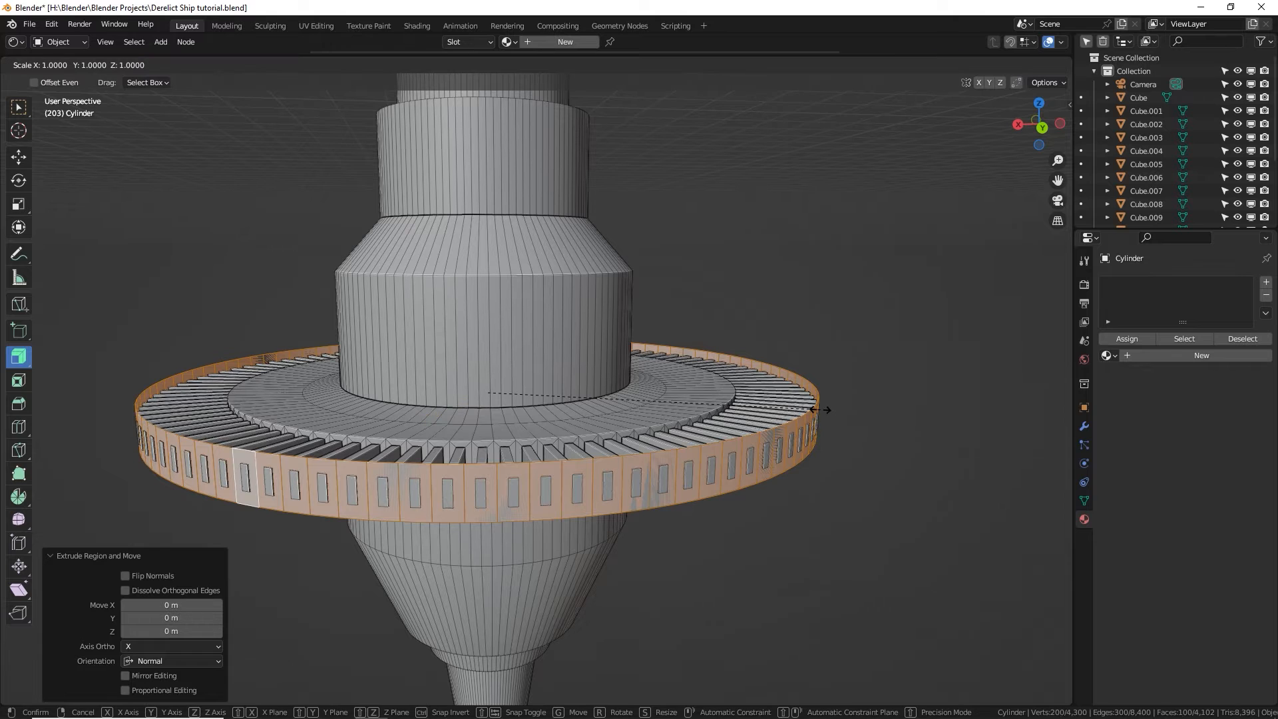
{"action": "key", "text": "shift+z"}
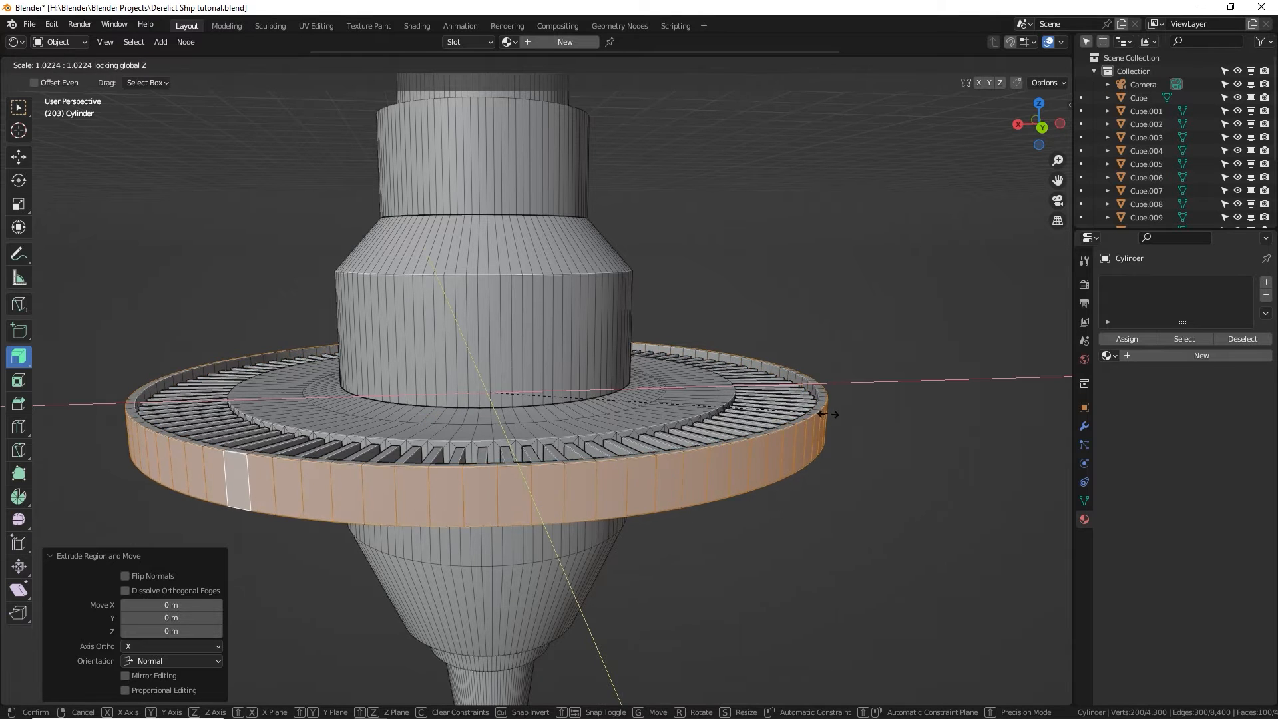
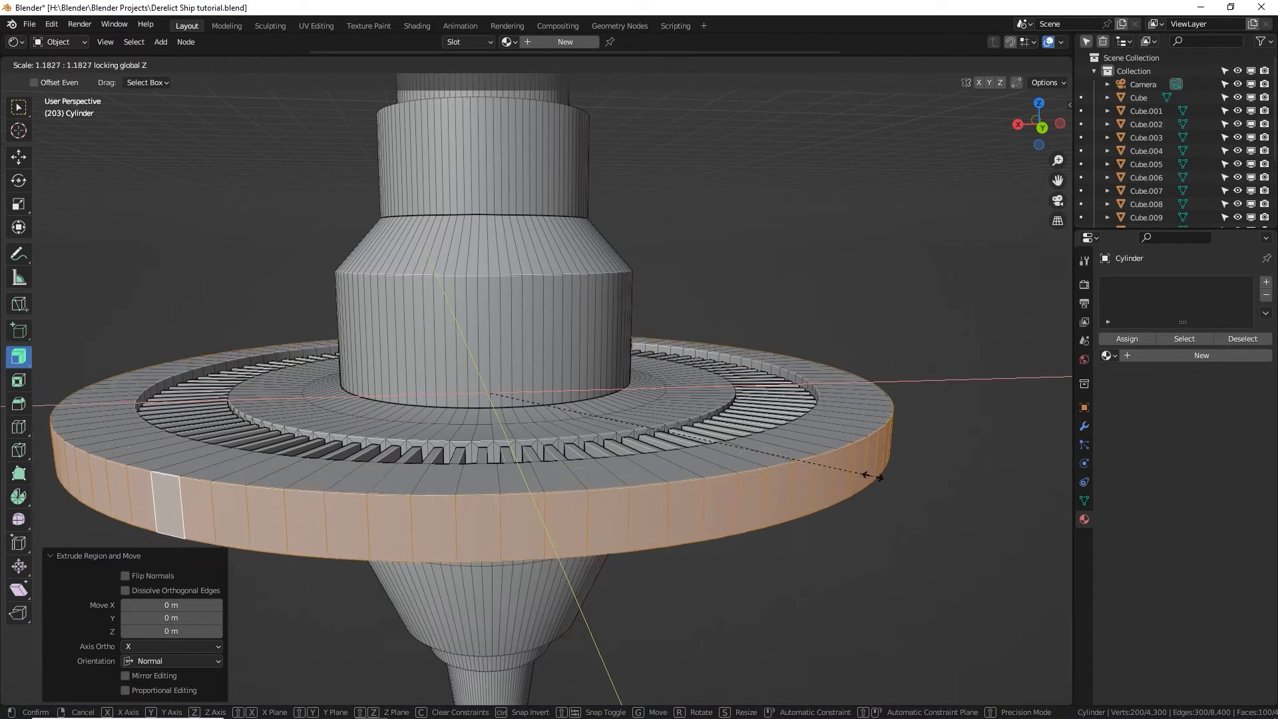
{"action": "right_click", "coordinate": [848, 476]}
{"action": "scroll", "coordinate": [805, 478], "scroll_direction": "down", "scroll_amount": 2}
{"action": "key", "text": "s"}
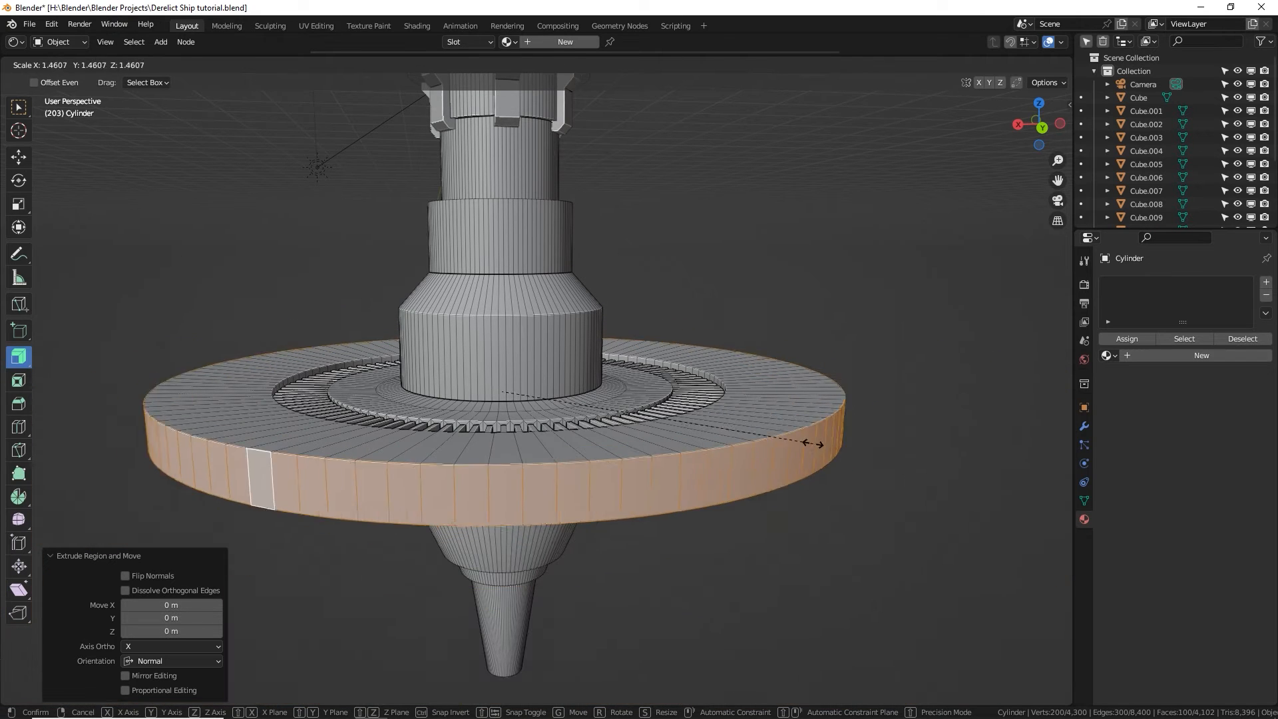
{"action": "key", "text": "shift+z"}
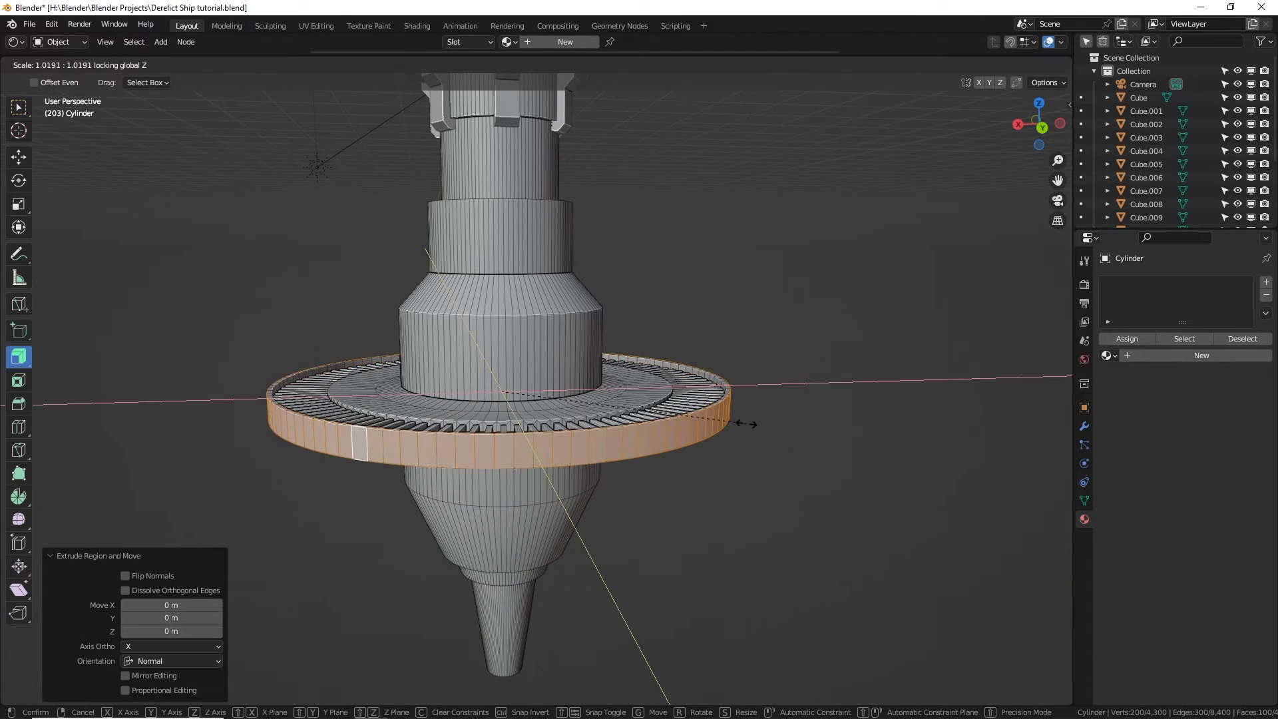
{"action": "left_click", "coordinate": [750, 428]}
Scale the ring's outer face loop along Z to roughly half its height to taper the rim, and return to Object Mode.
{"action": "key", "text": "s"}
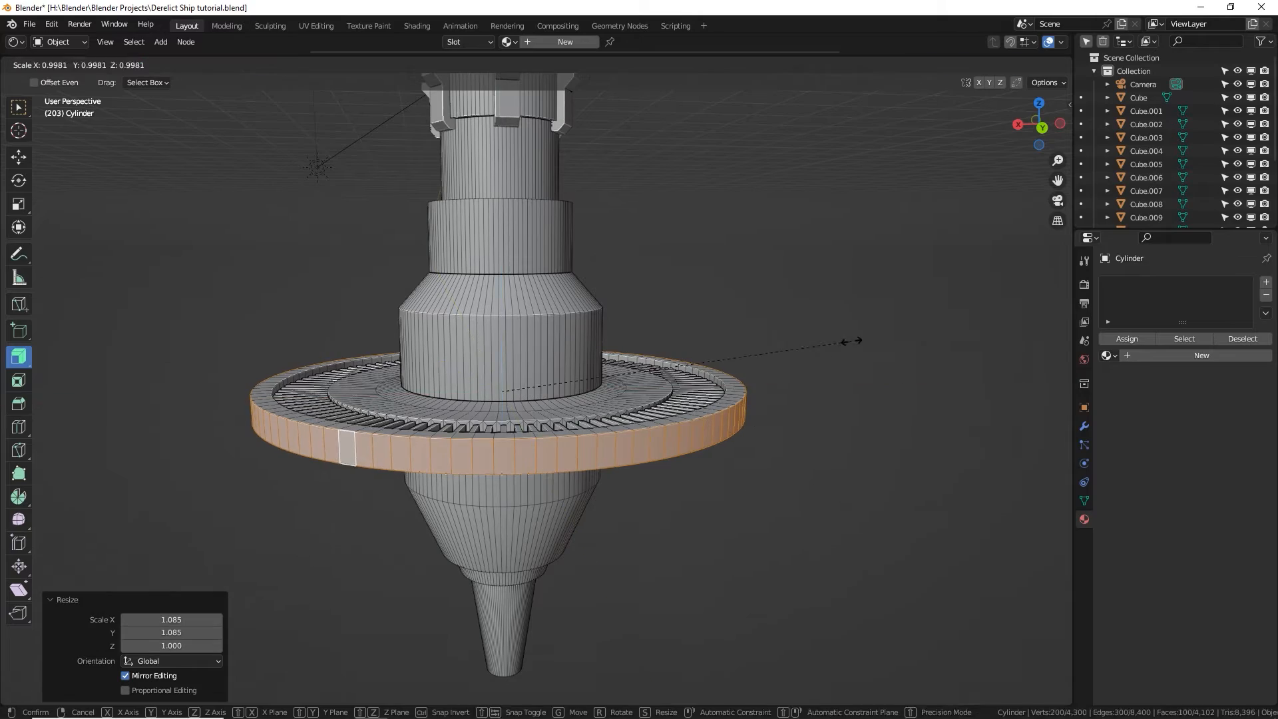
{"action": "key", "text": "z"}
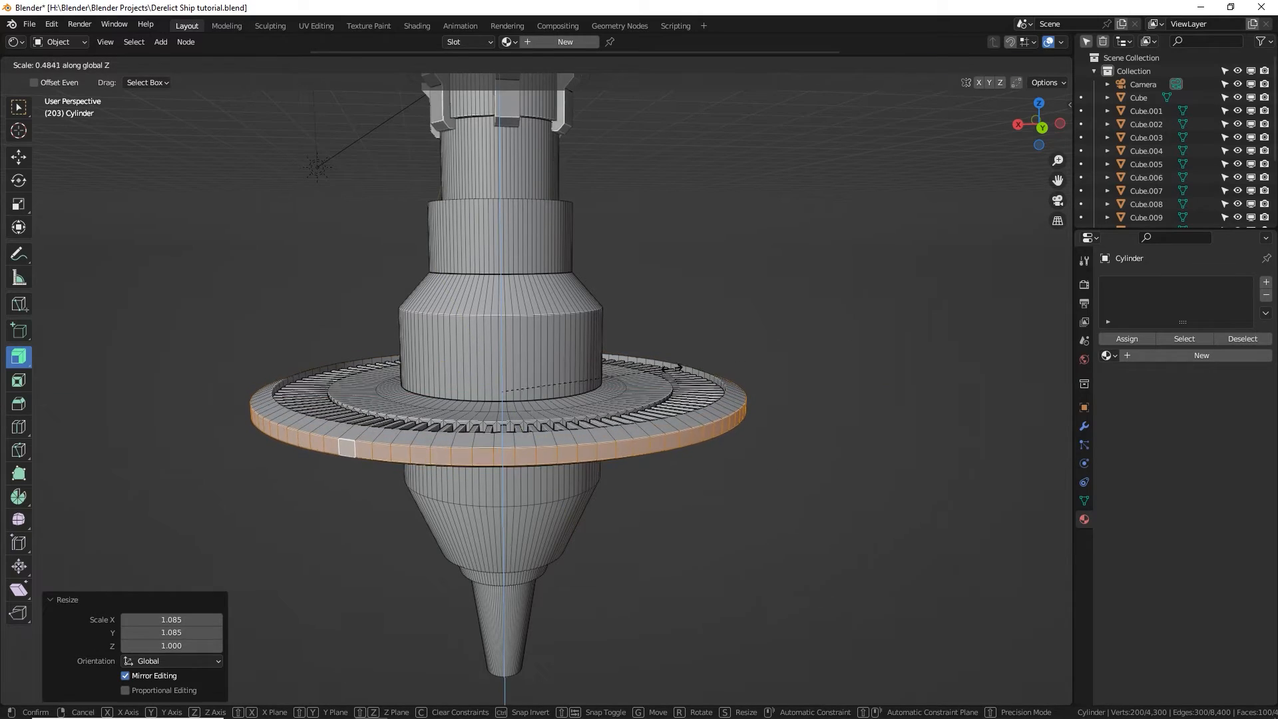
{"action": "left_click", "coordinate": [653, 370]}
{"action": "middle_click_drag", "start_coordinate": [596, 387], "coordinate": [646, 332]}
{"action": "key", "text": "Tab"}
Place a new cube scaled by 2.645 against the side of the lower hull, just beneath the finned ring.
{"action": "scroll", "coordinate": [682, 452], "scroll_direction": "down", "scroll_amount": 4}
{"action": "scroll", "coordinate": [645, 388], "scroll_direction": "up", "scroll_amount": 4}
{"action": "middle_click_drag", "start_coordinate": [646, 388], "coordinate": [691, 407]}
{"action": "key", "text": "s"}
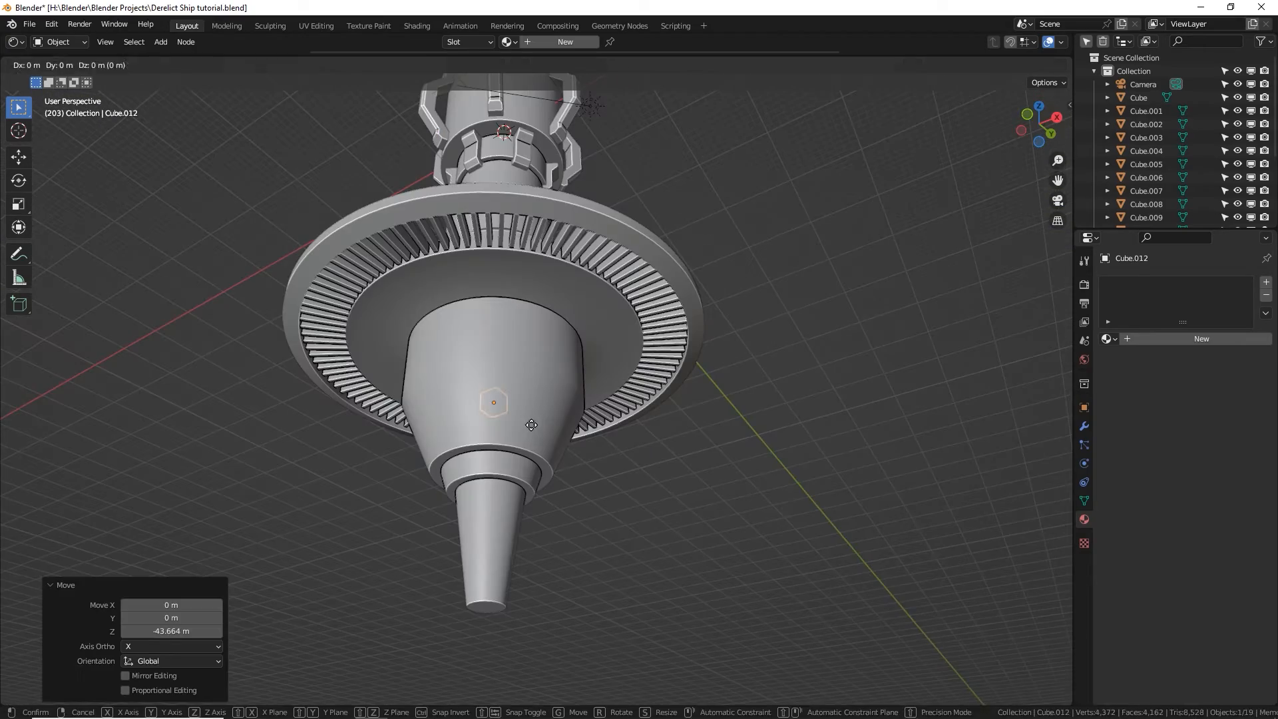
{"action": "key", "text": "Escape"}
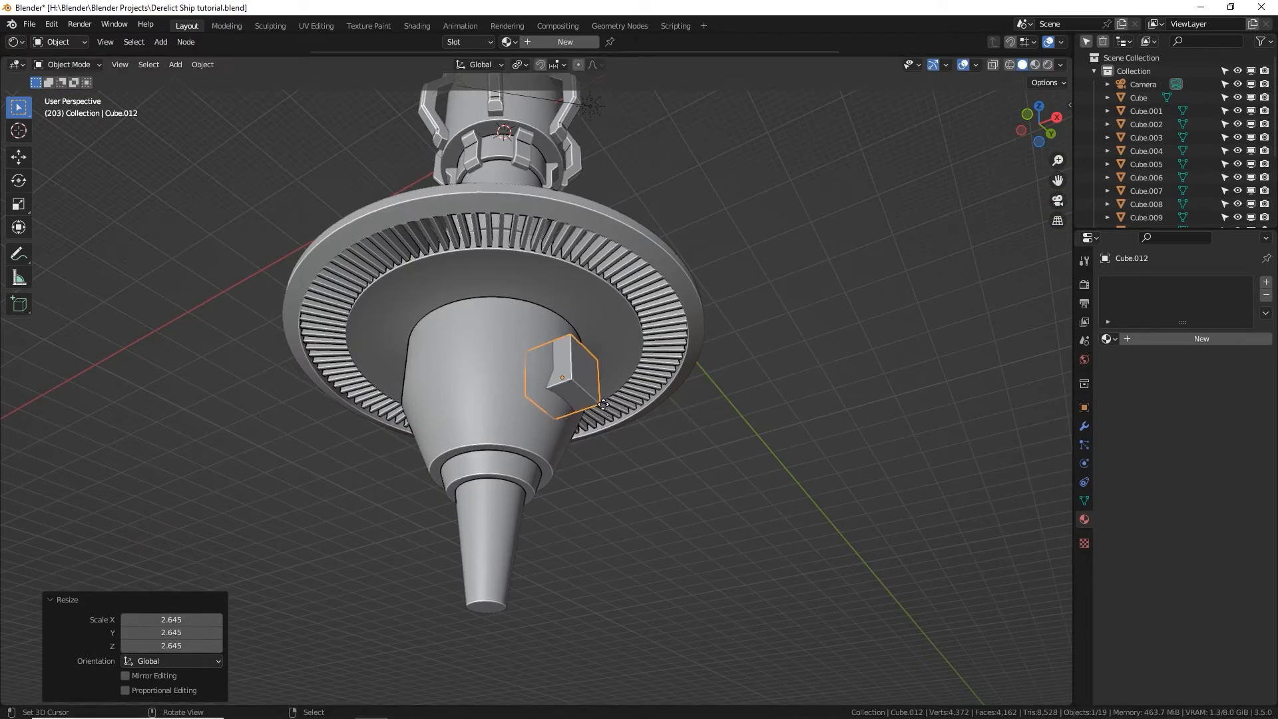
{"action": "key", "text": "g"}
{"action": "key", "text": "z"}
{"action": "left_click", "coordinate": [593, 373]}
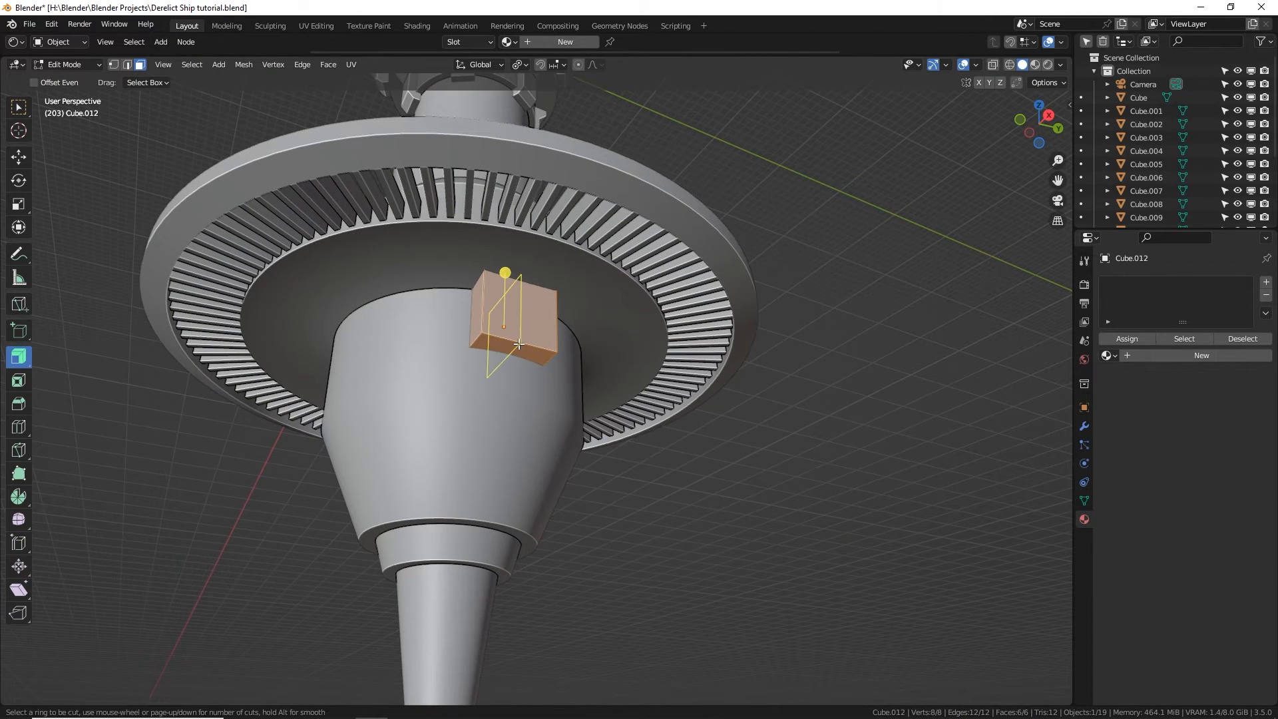
Divide the new cube into three vertical segments with two evenly spaced loop cuts.
{"action": "scroll", "coordinate": [520, 344], "scroll_direction": "up", "scroll_amount": 1}
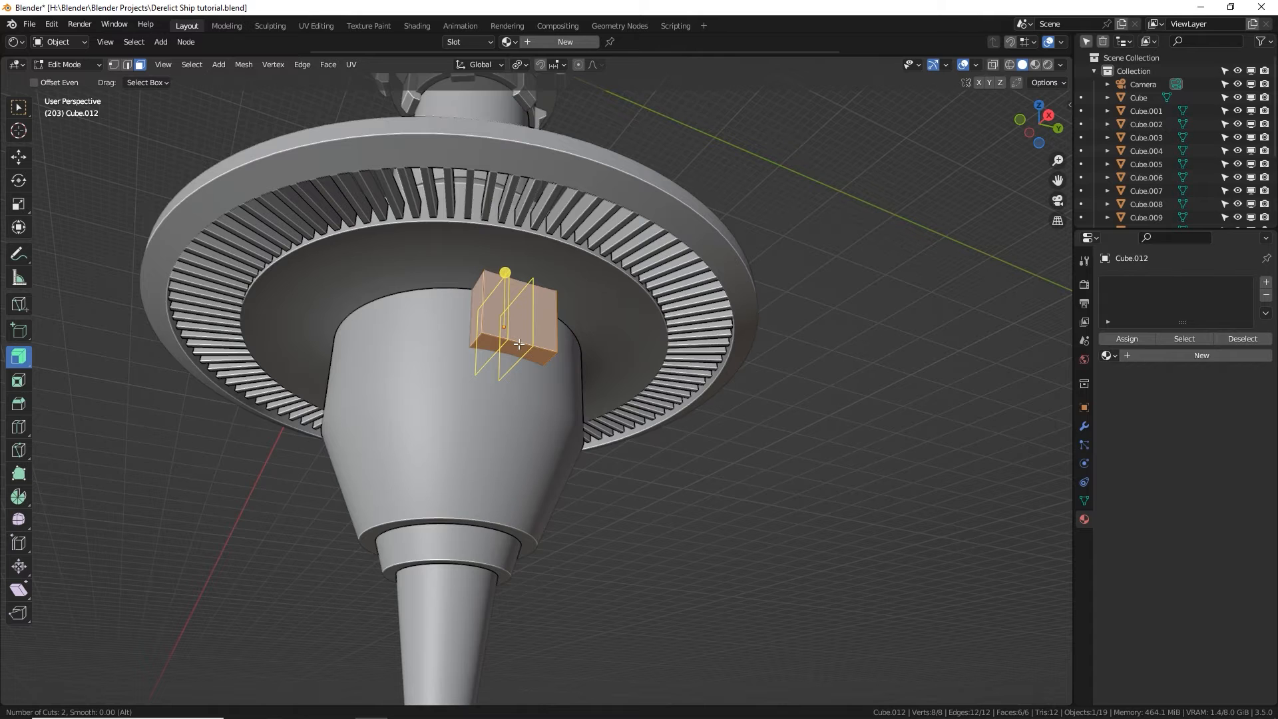
{"action": "left_click", "coordinate": [519, 344]}
{"action": "right_click", "coordinate": [520, 344]}
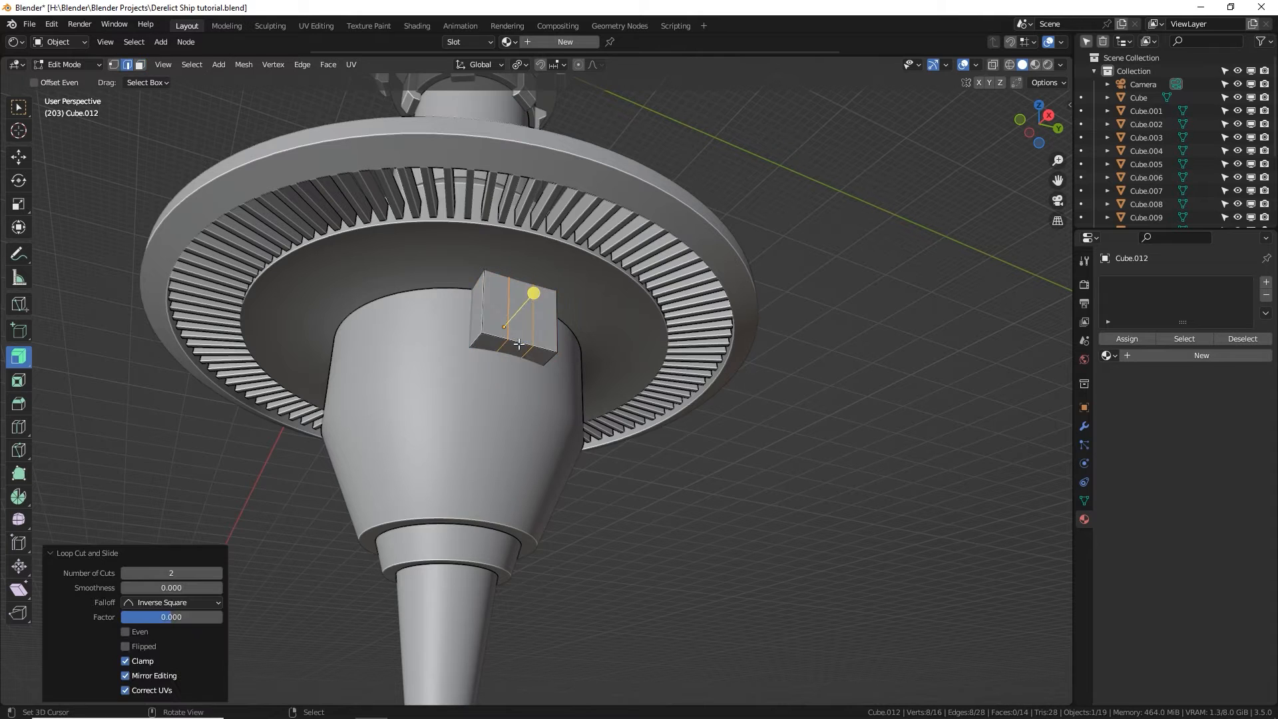
{"action": "middle_click_drag", "start_coordinate": [521, 343], "coordinate": [514, 336]}
Extrude the face loop of the cube's middle segment outward along its normals by about 0.27 m.
{"action": "left_click", "coordinate": [143, 67]}
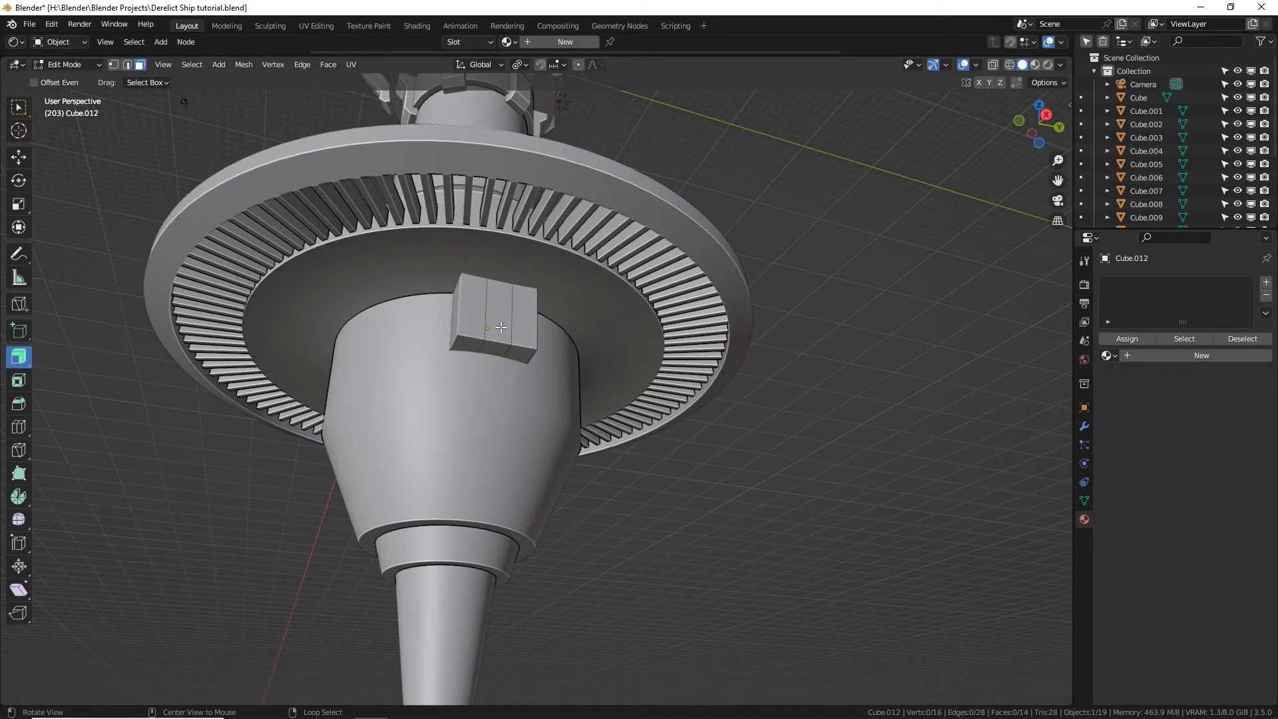
{"action": "right_click", "coordinate": [496, 338], "text": "alt"}
{"action": "right_click", "coordinate": [494, 346], "text": "alt"}
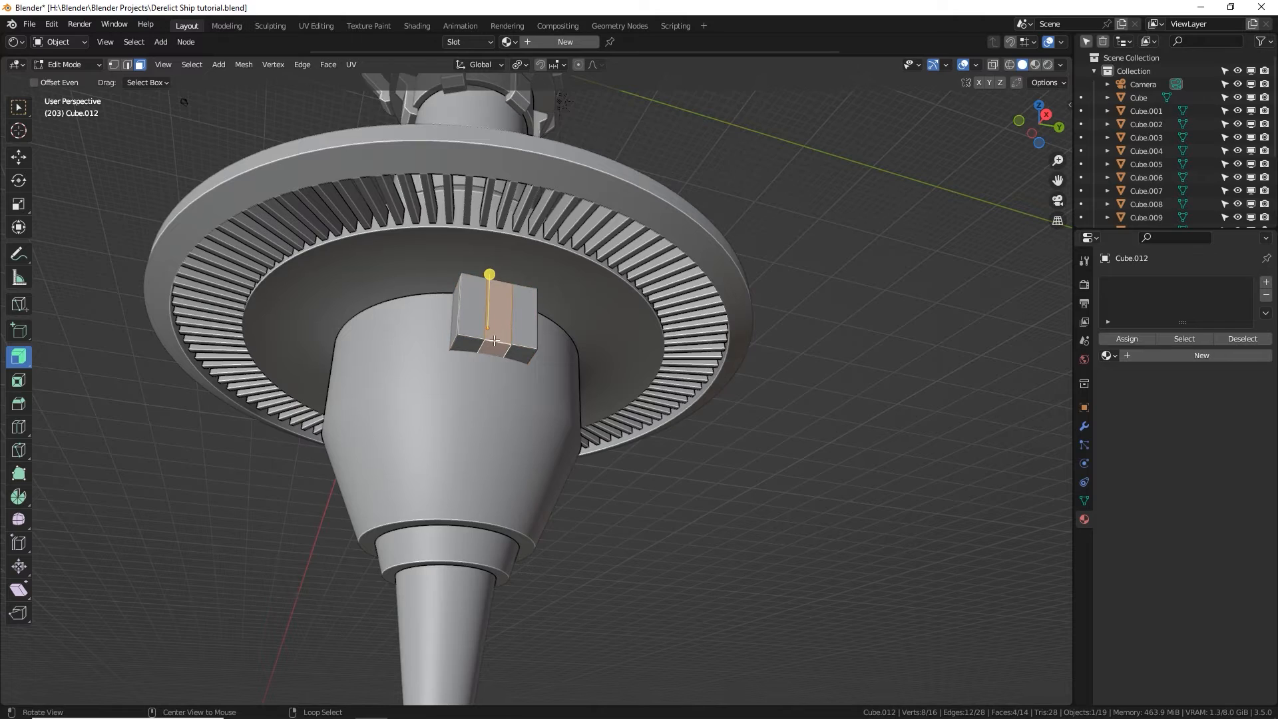
{"action": "middle_click_drag", "start_coordinate": [500, 347], "coordinate": [586, 314]}
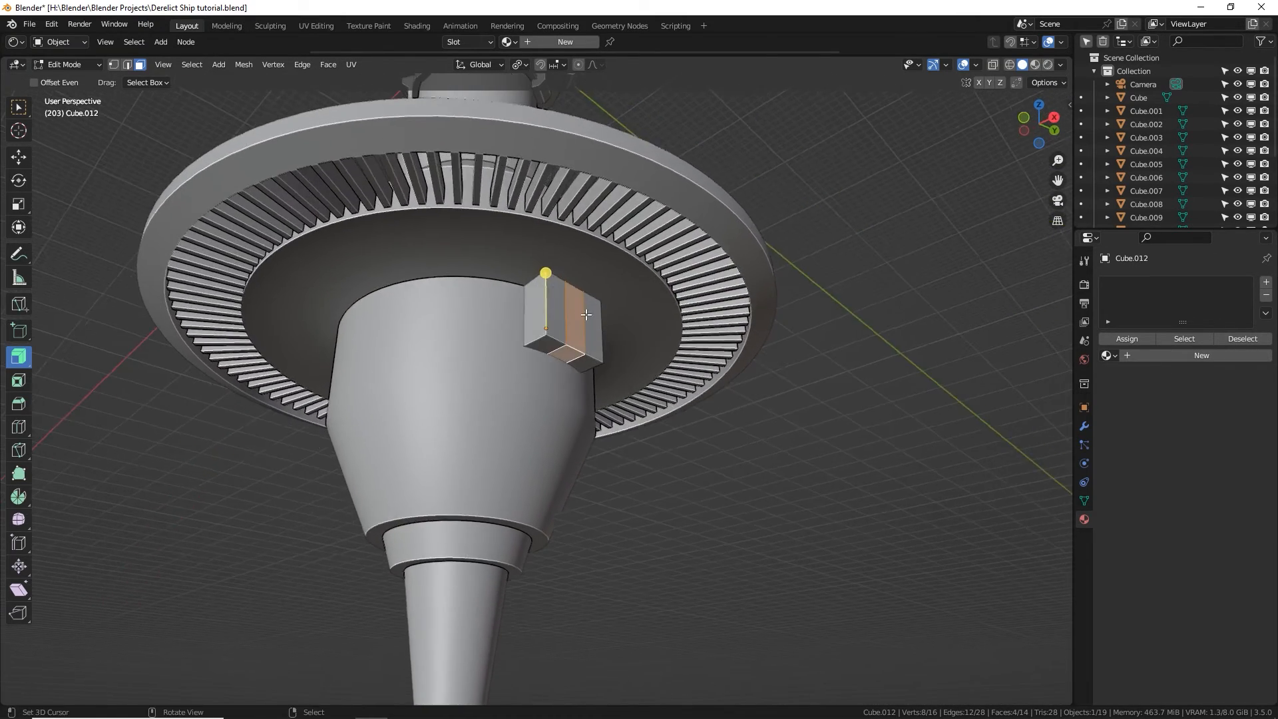
{"action": "key", "text": "alt+s"}
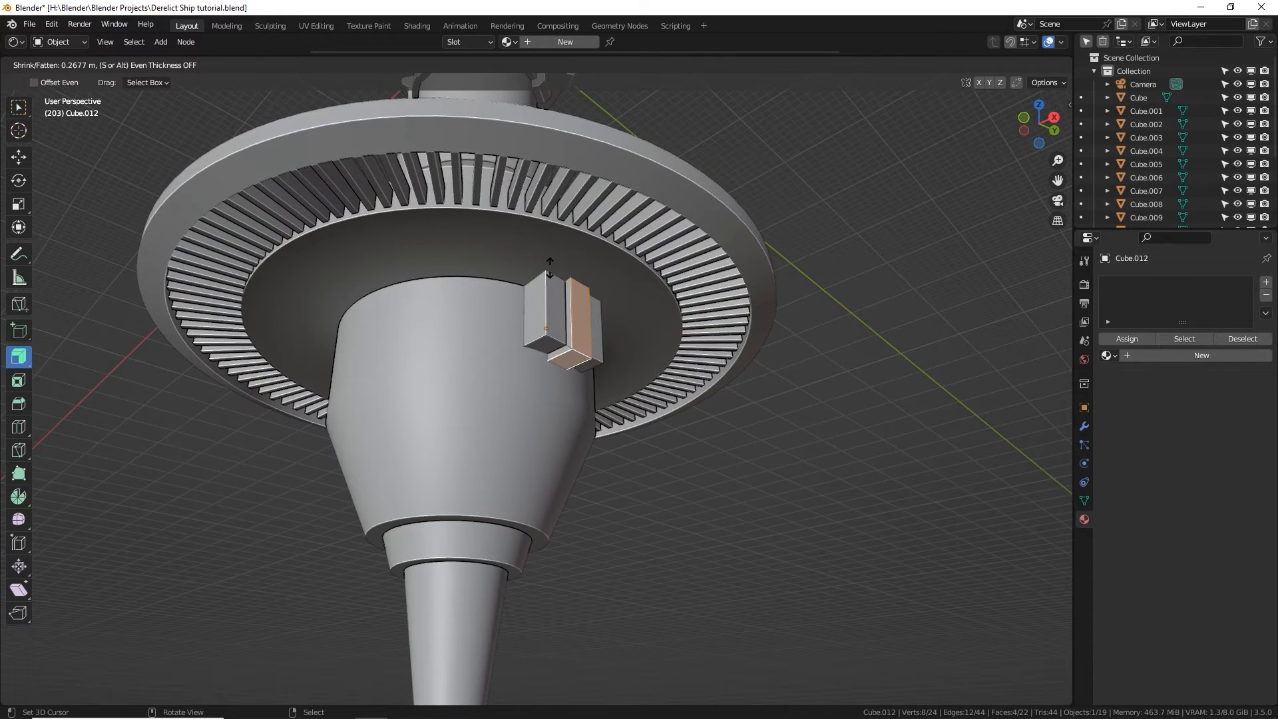
{"action": "left_click", "coordinate": [551, 268]}
{"action": "left_click", "coordinate": [29, 362]}
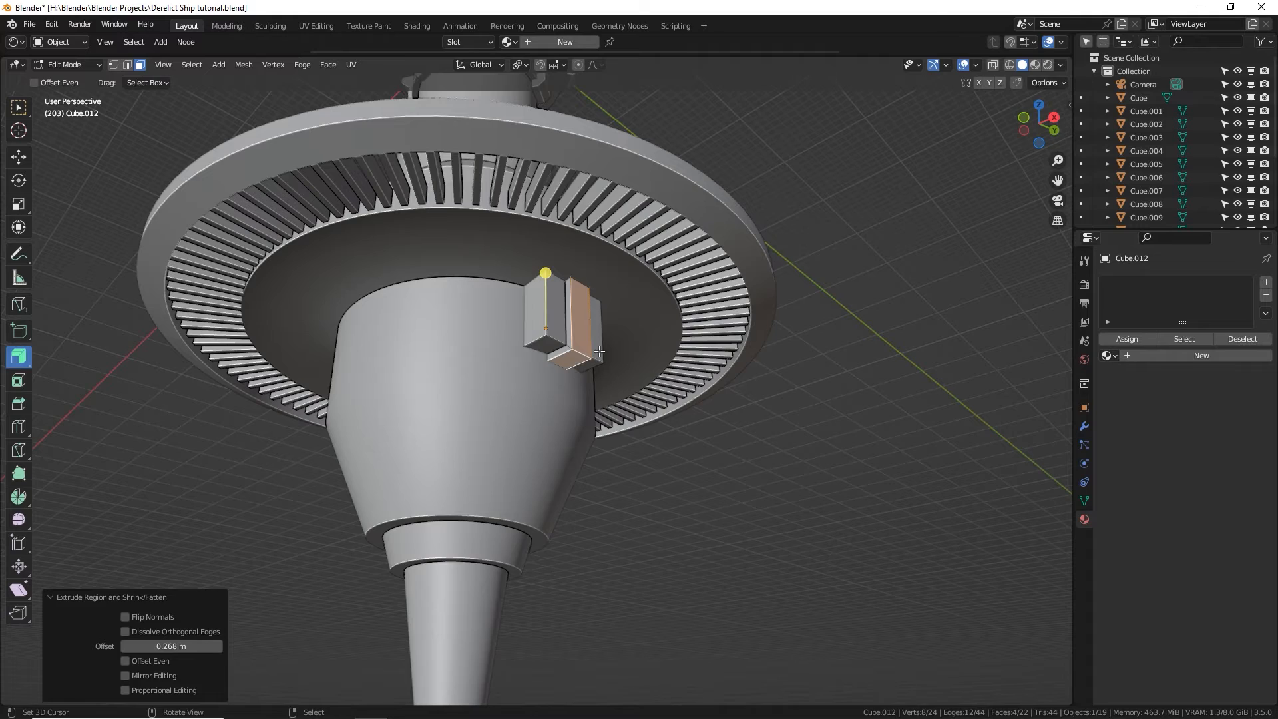
Extrude the bottom faces of the cube's two outer segments downward by about 3.4 m to form legs.
{"action": "middle_click_drag", "start_coordinate": [600, 352], "coordinate": [544, 332]}
{"action": "right_click", "coordinate": [573, 349]}
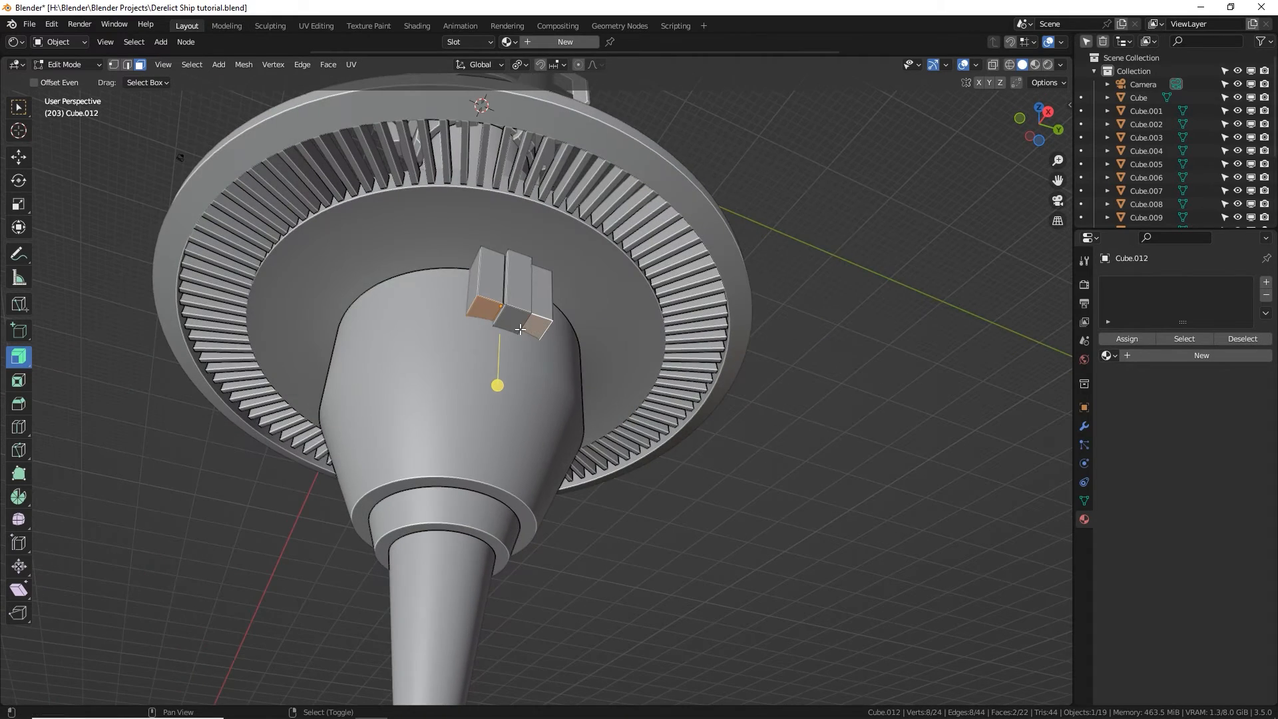
{"action": "key", "text": "e"}
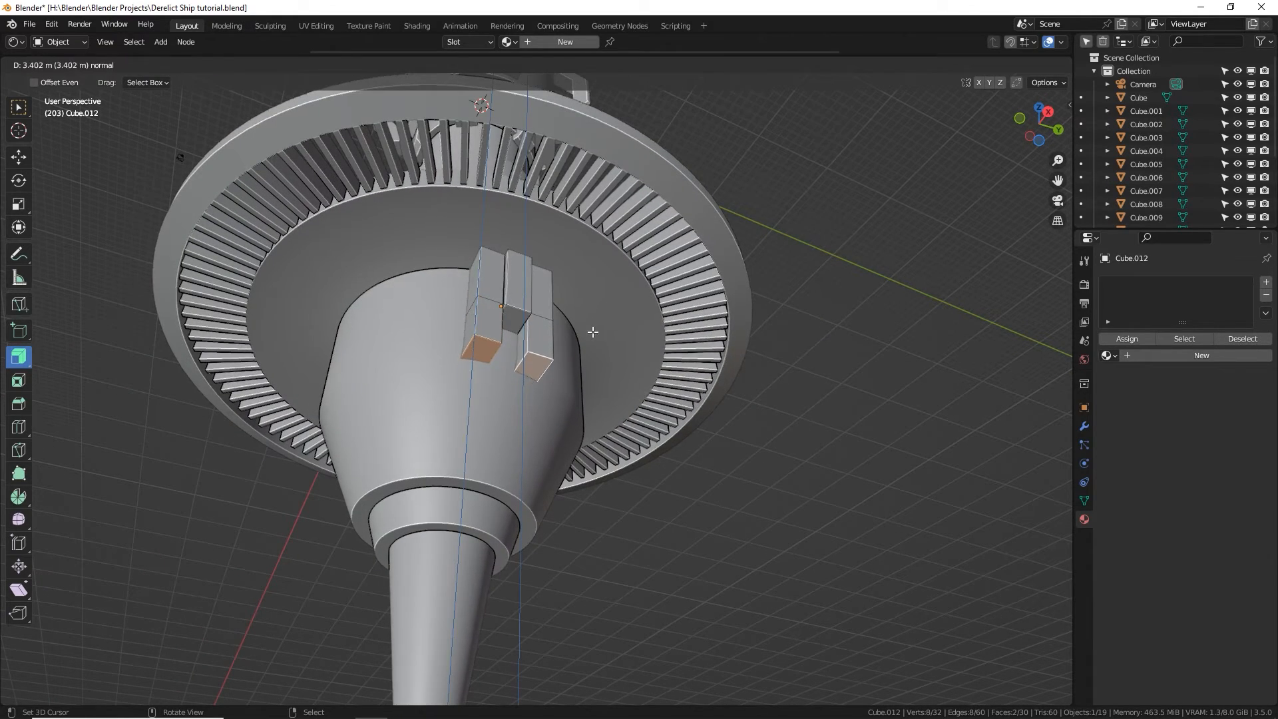
{"action": "left_click", "coordinate": [593, 332]}
Extrude both leg ends downward by another 2.67 m or so and shift them about 1.61 m toward the hull along X.
{"action": "middle_click_drag", "start_coordinate": [594, 332], "coordinate": [645, 372]}
{"action": "key", "text": "e"}
{"action": "left_click", "coordinate": [614, 366]}
{"action": "key", "text": "g"}
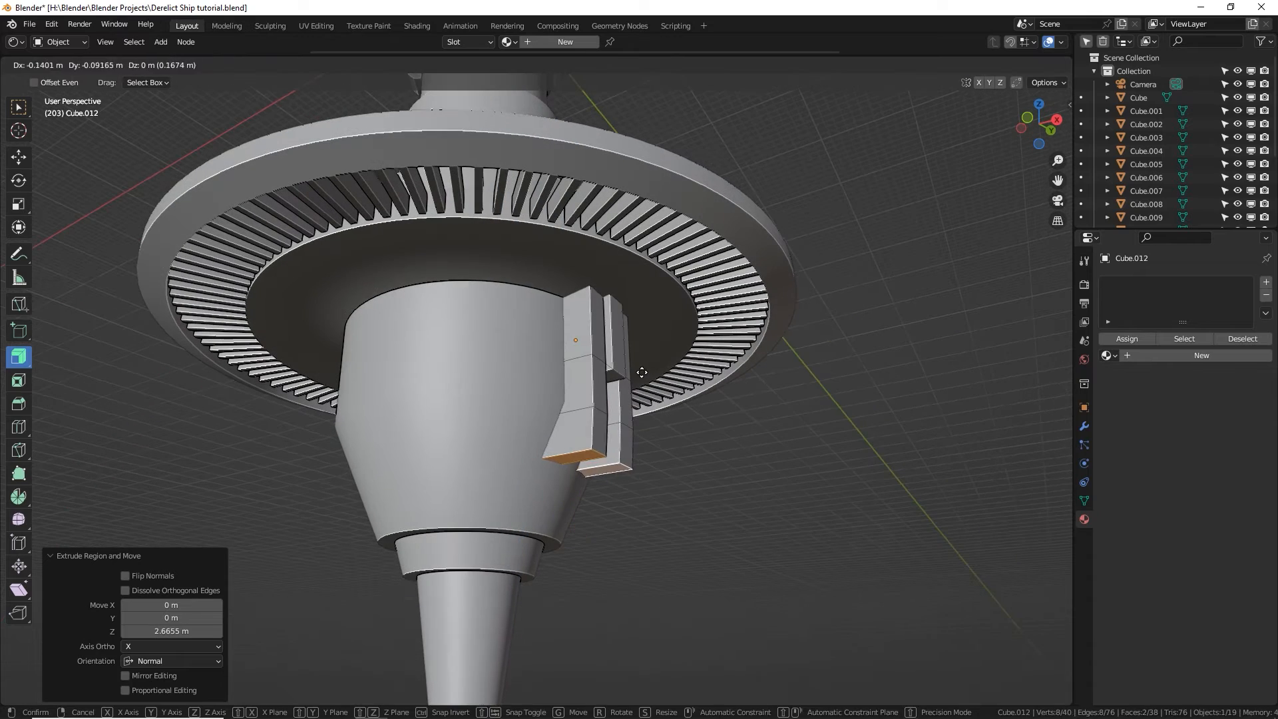
{"action": "key", "text": "x"}
{"action": "left_click", "coordinate": [622, 375]}
Extrude both leg ends about 1.26 m straight down, add another 1.70 m section and shift its end about 1.1 m inward along X.
{"action": "key", "text": "e"}
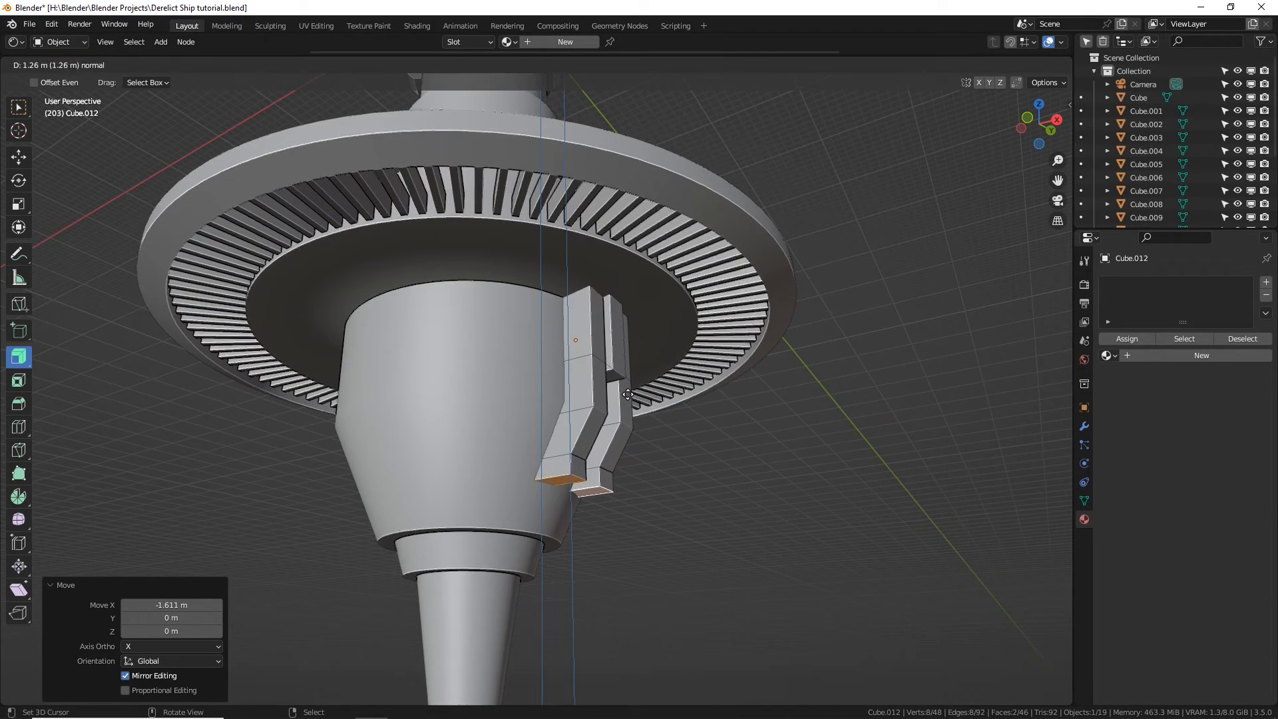
{"action": "left_click", "coordinate": [624, 393]}
{"action": "key", "text": "e"}
{"action": "left_click", "coordinate": [628, 421]}
{"action": "key", "text": "g"}
{"action": "key", "text": "x"}
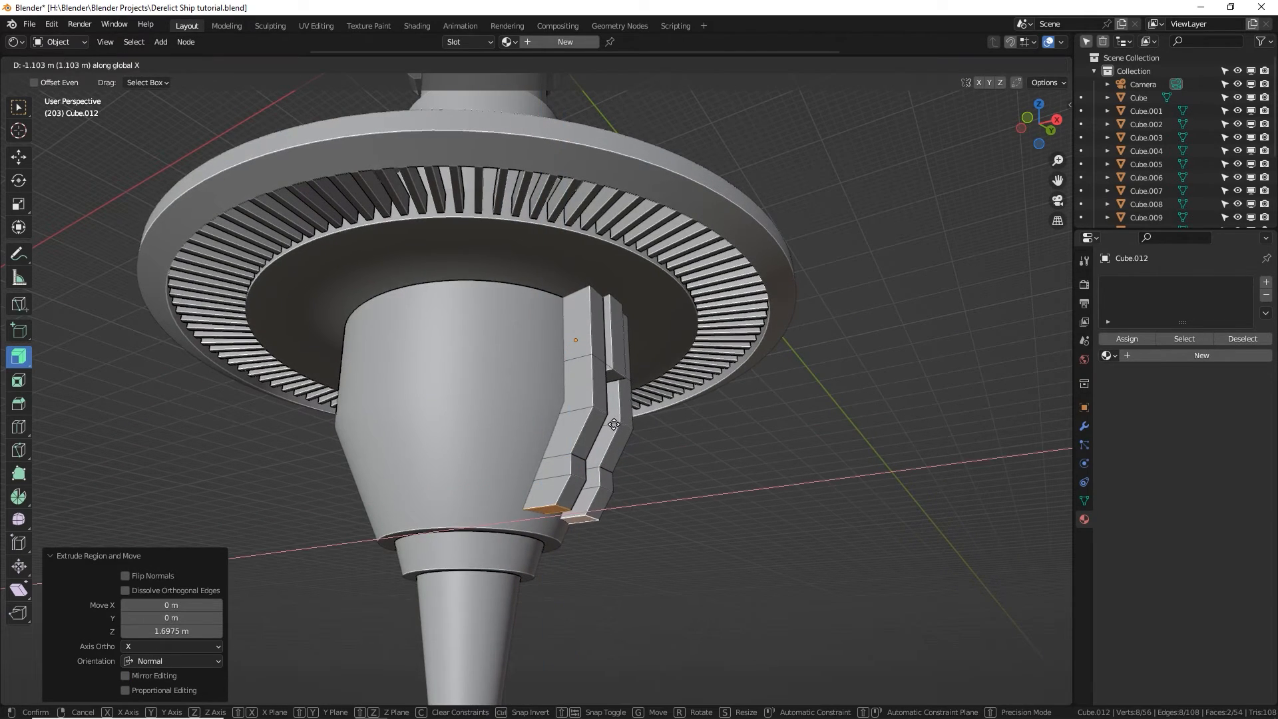
{"action": "left_click", "coordinate": [614, 424]}
Inset both leg end faces individually by 0.1243 m and extrude them downward by about 3.34 m to finish the lower bracket.
{"action": "middle_click_drag", "start_coordinate": [614, 426], "coordinate": [722, 449]}
{"action": "key", "text": "i"}
{"action": "left_click", "coordinate": [718, 449]}
{"action": "key", "text": "e"}
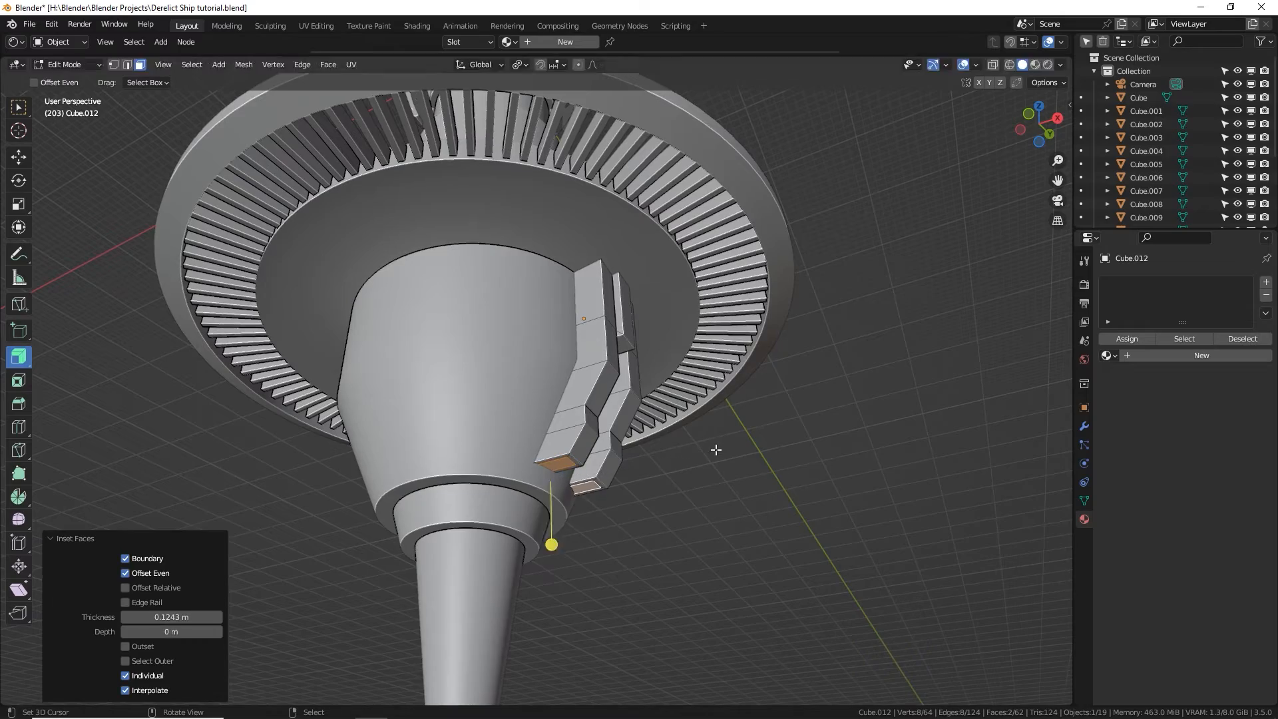
{"action": "left_click", "coordinate": [717, 506]}
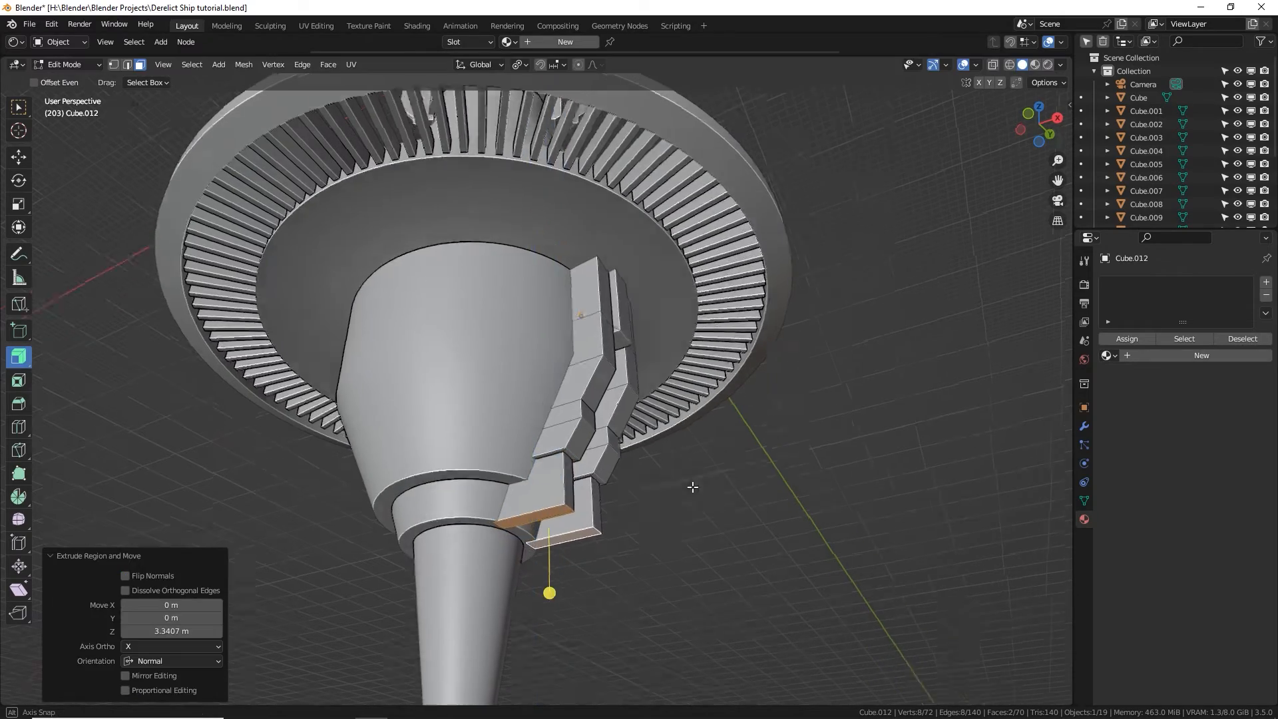
{"action": "middle_click_drag", "start_coordinate": [717, 506], "coordinate": [446, 357]}
{"action": "middle_click_drag", "start_coordinate": [474, 407], "coordinate": [579, 372]}
{"action": "key", "text": "Tab"}
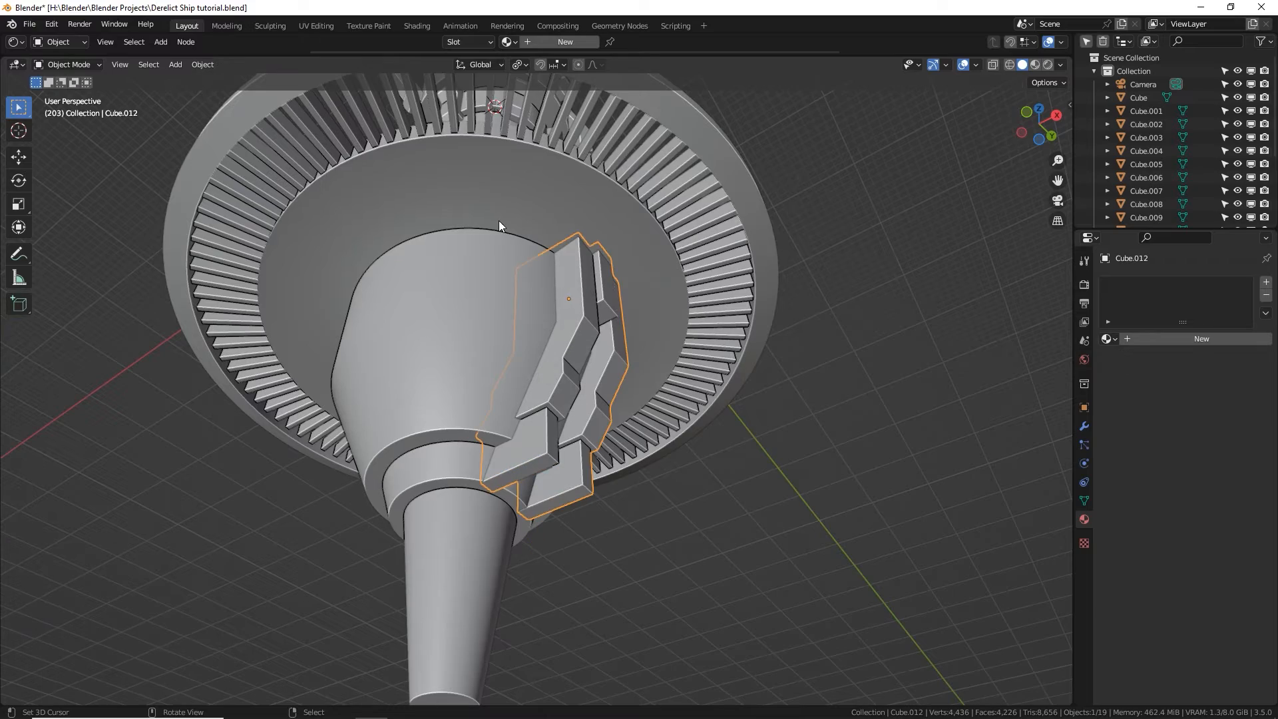
Make three linked duplicates of the lower bracket, each rotated a further 90° around Z about the 3D cursor, to surround the hull.
{"action": "scroll", "coordinate": [498, 221], "scroll_direction": "down", "scroll_amount": 5}
{"action": "middle_click_drag", "start_coordinate": [490, 199], "coordinate": [499, 208]}
{"action": "middle_click_drag", "start_coordinate": [495, 133], "coordinate": [580, 208]}
{"action": "middle_click_drag", "start_coordinate": [598, 262], "coordinate": [586, 220]}
{"action": "left_click", "coordinate": [519, 64]}
{"action": "left_click", "coordinate": [533, 98]}
{"action": "scroll", "coordinate": [586, 370], "scroll_direction": "up", "scroll_amount": 2}
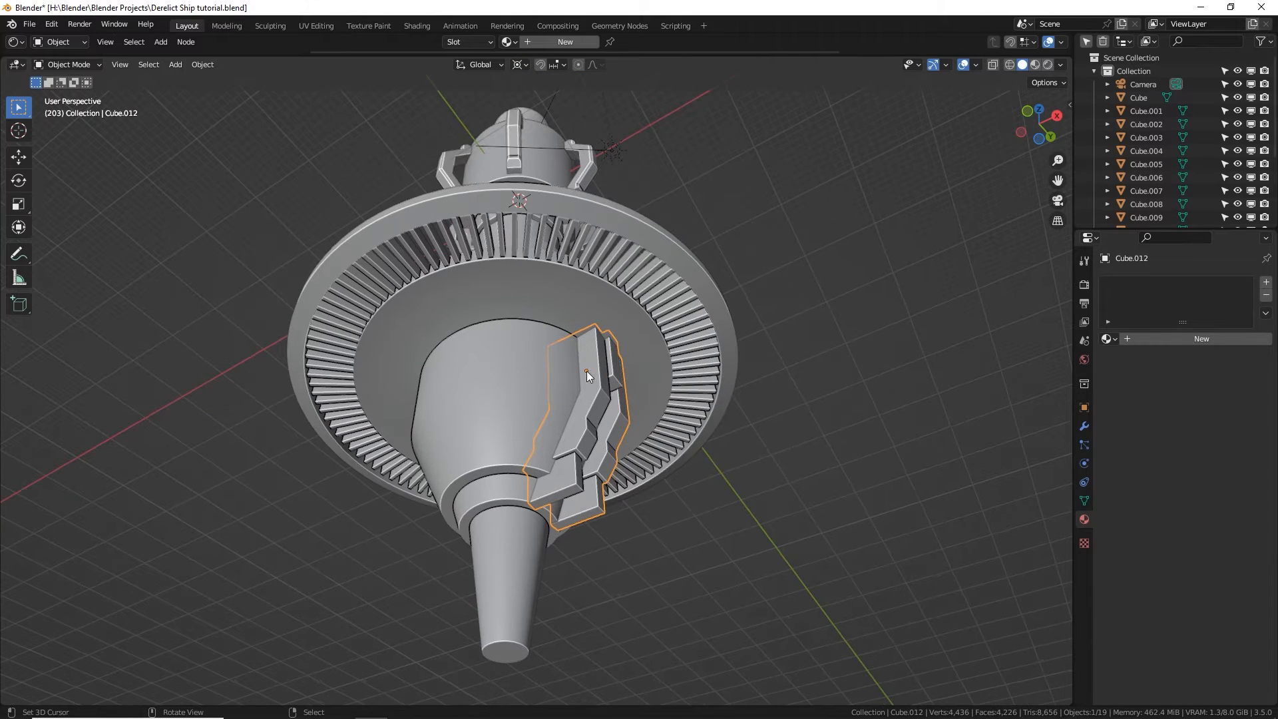
{"action": "key", "text": "shift+d"}
{"action": "key", "text": "r"}
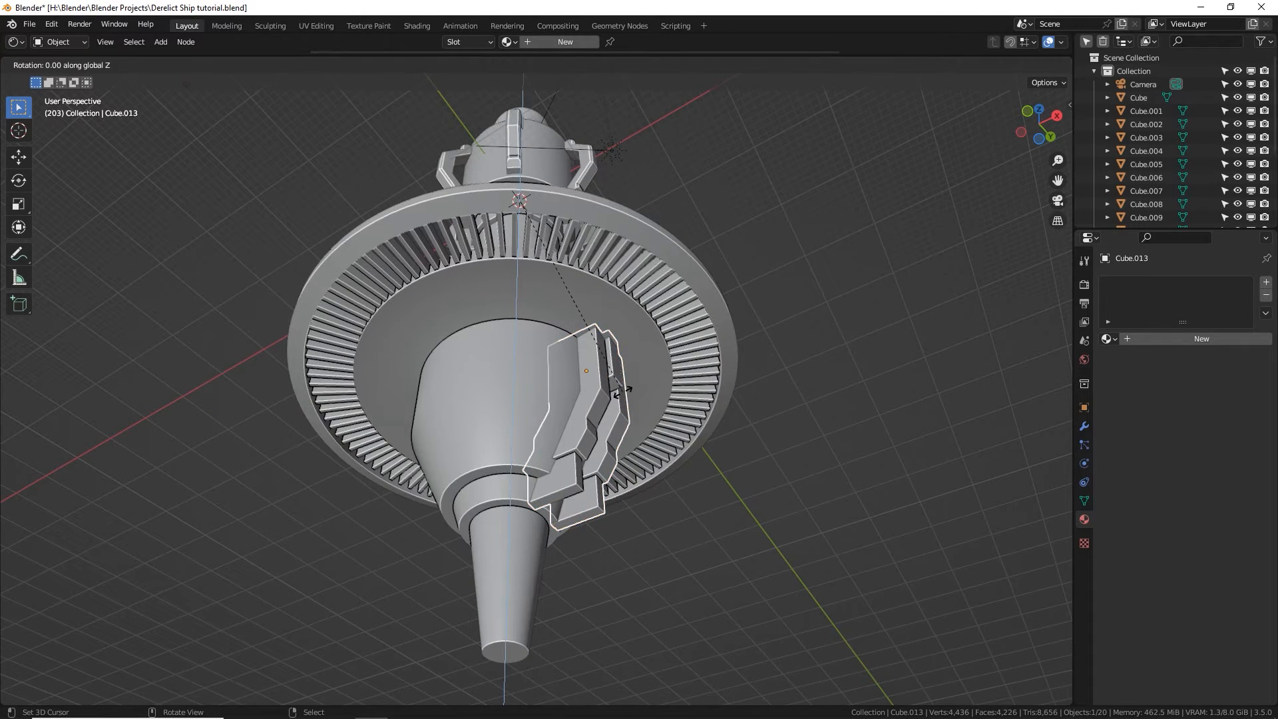
{"action": "key", "text": "Return"}
{"action": "key", "text": "shift+r"}
{"action": "key", "text": "shift+r"}
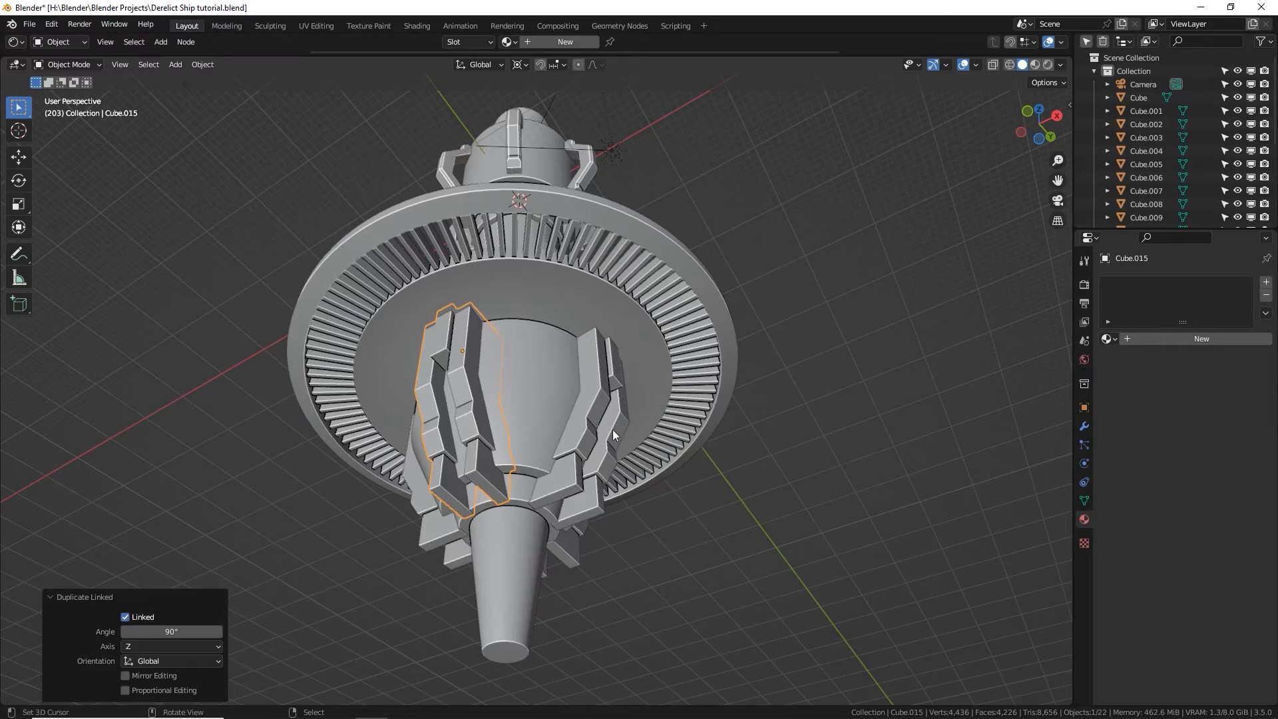
{"action": "key", "text": "alt+a"}
Assign the existing Scifi hull 1 material to the main cylinder hull.
{"action": "middle_click_drag", "start_coordinate": [613, 429], "coordinate": [614, 358]}
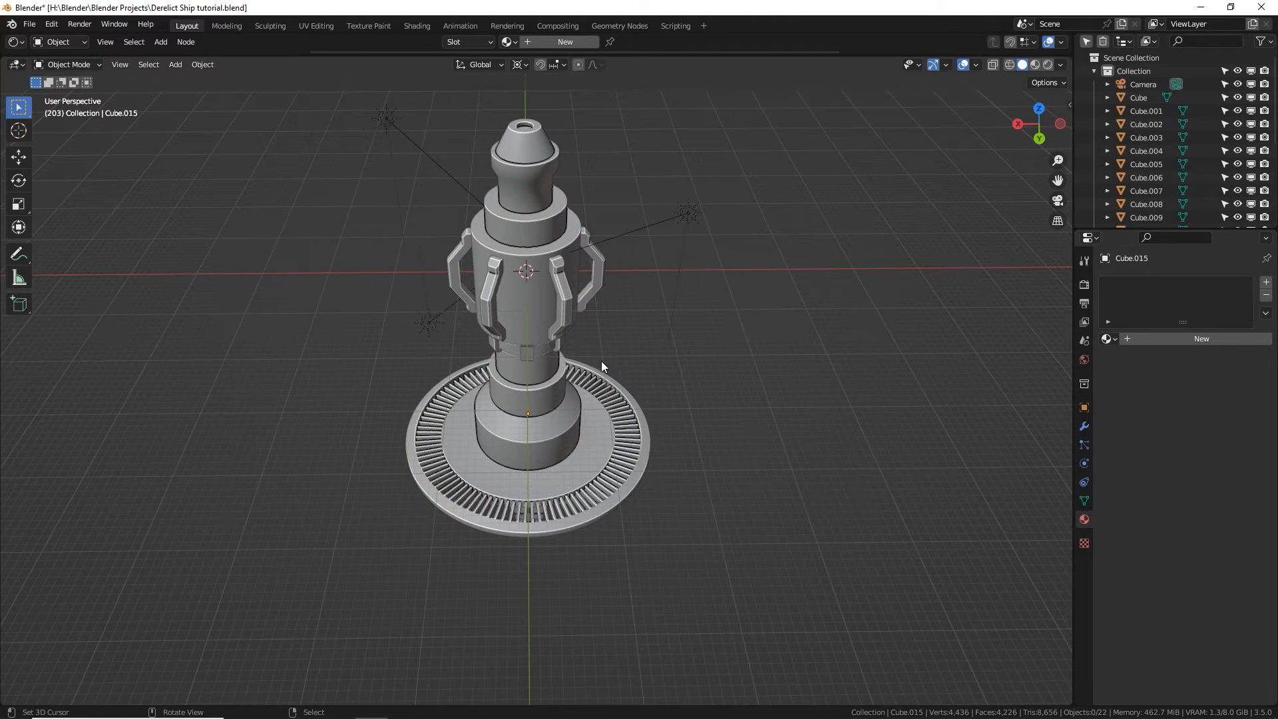
{"action": "left_click", "coordinate": [1109, 340]}
{"action": "left_click", "coordinate": [1022, 371]}
{"action": "middle_click_drag", "start_coordinate": [721, 366], "coordinate": [694, 314]}
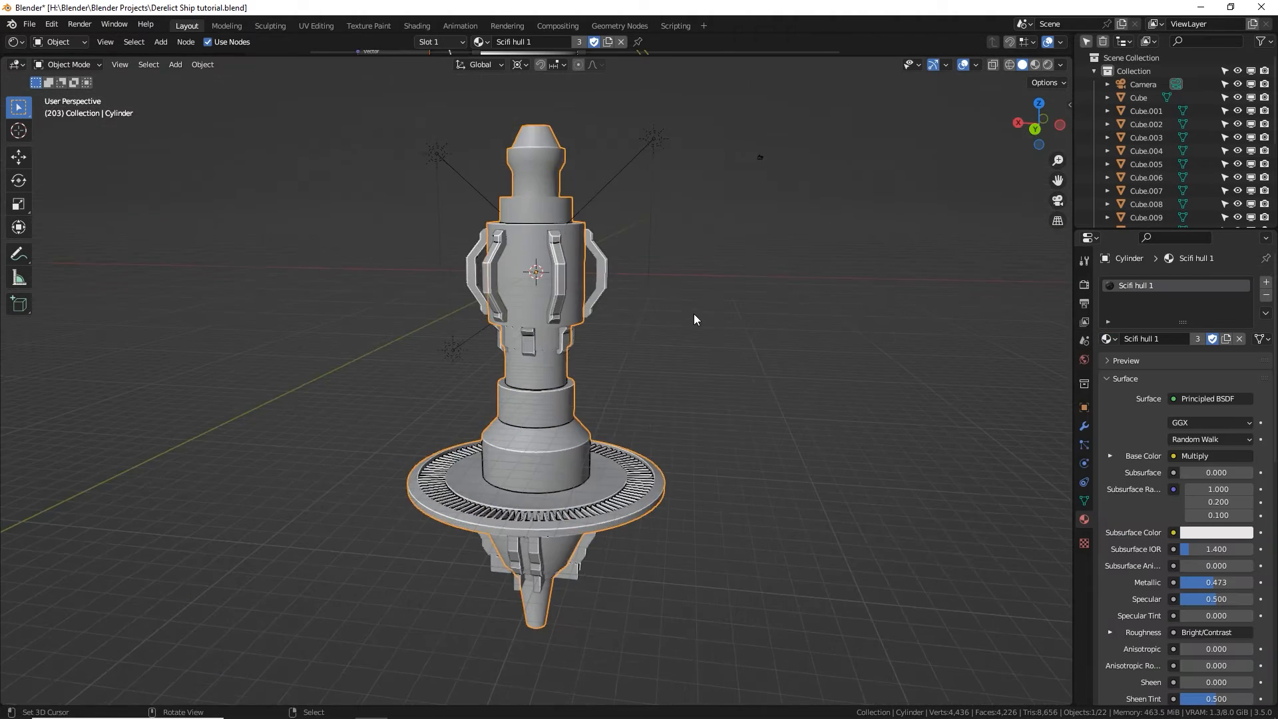
Select an upper strut, a small bracket and a lower bracket together, and assign Scifi hull 1 with the lower bracket active.
{"action": "right_click", "coordinate": [564, 278]}
{"action": "middle_click_drag", "start_coordinate": [565, 278], "coordinate": [567, 340]}
{"action": "left_click", "coordinate": [566, 341], "text": "shift"}
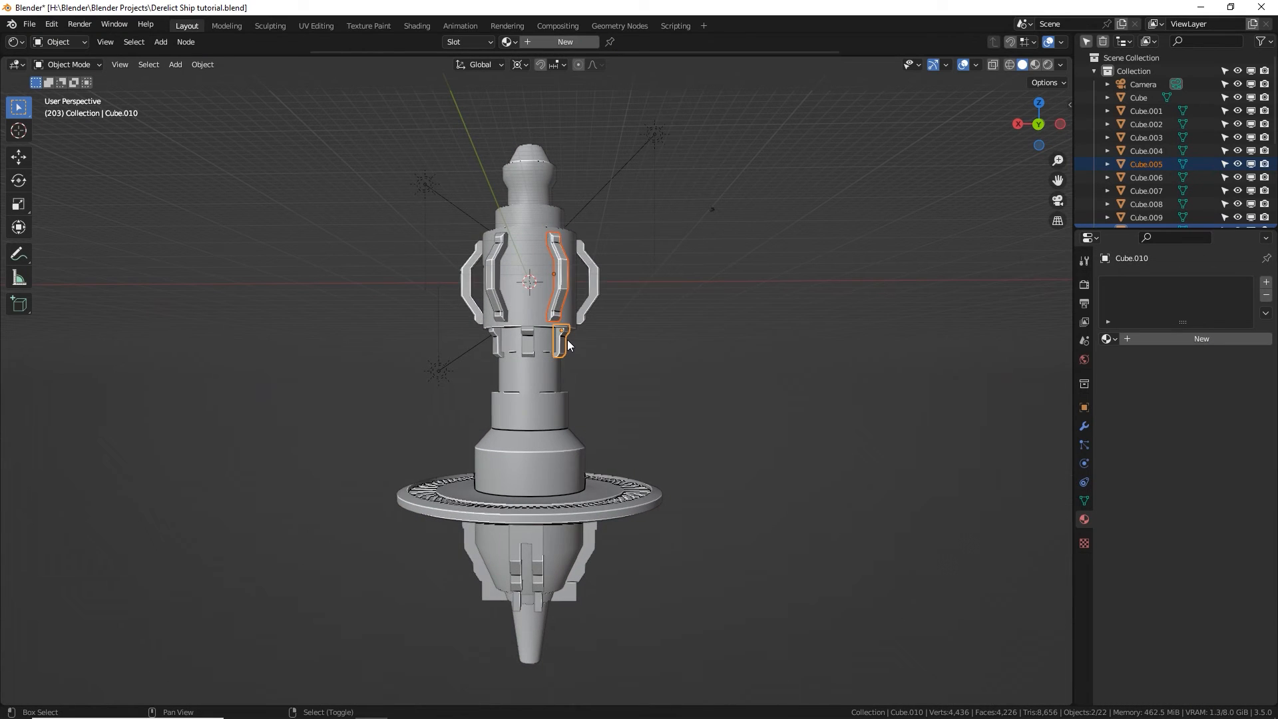
{"action": "left_click", "coordinate": [597, 550], "text": "shift"}
{"action": "left_click", "coordinate": [1109, 340]}
{"action": "left_click", "coordinate": [1026, 371]}
Switch to material preview and assign the existing Scifi hull 1 material to an upper strut and a small bracket below it.
{"action": "left_click", "coordinate": [1034, 65]}
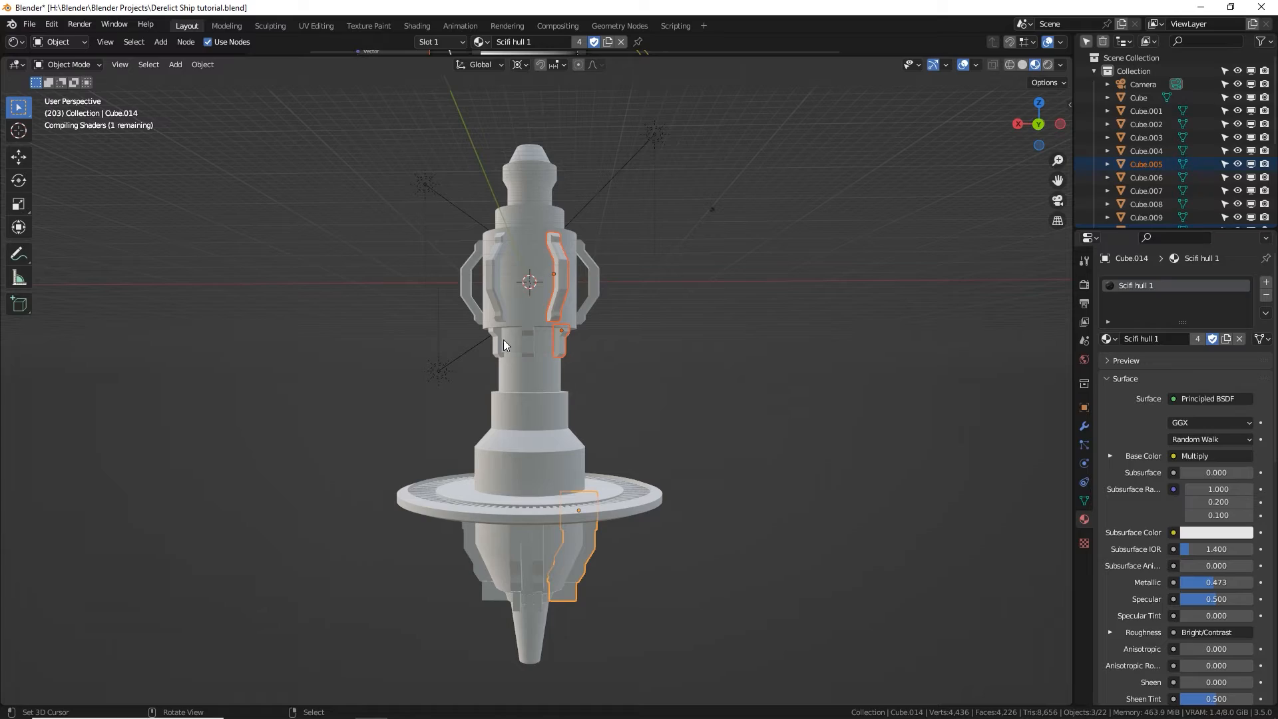
{"action": "middle_click_drag", "start_coordinate": [478, 337], "coordinate": [673, 291]}
{"action": "left_click", "coordinate": [672, 290]}
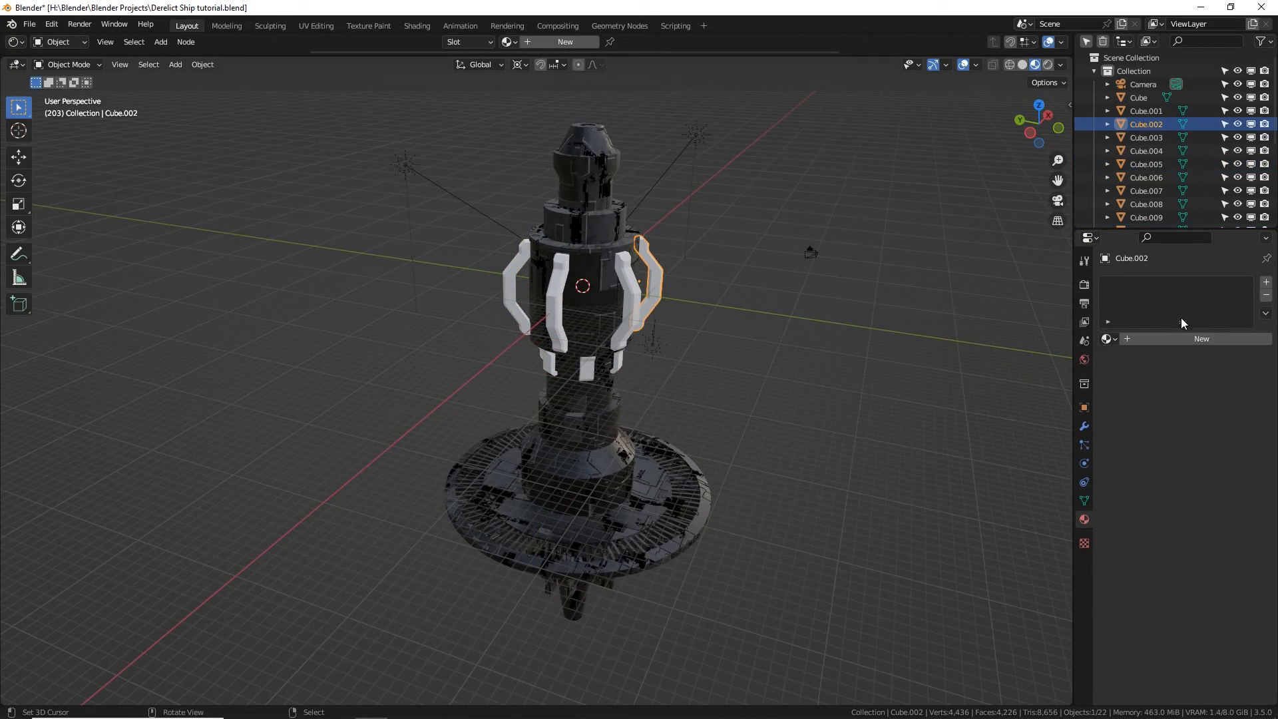
{"action": "left_click", "coordinate": [1110, 341]}
{"action": "left_click", "coordinate": [1056, 375]}
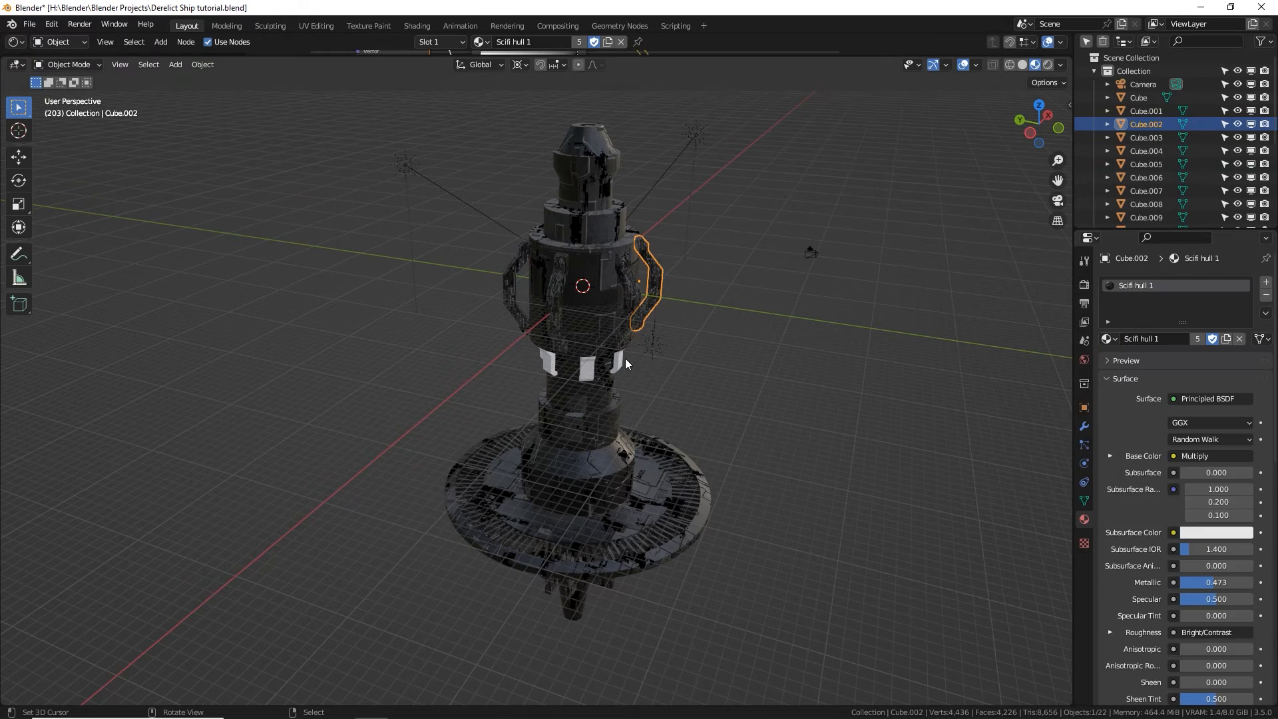
{"action": "left_click", "coordinate": [625, 362]}
{"action": "left_click", "coordinate": [1107, 338]}
{"action": "left_click", "coordinate": [1058, 371]}
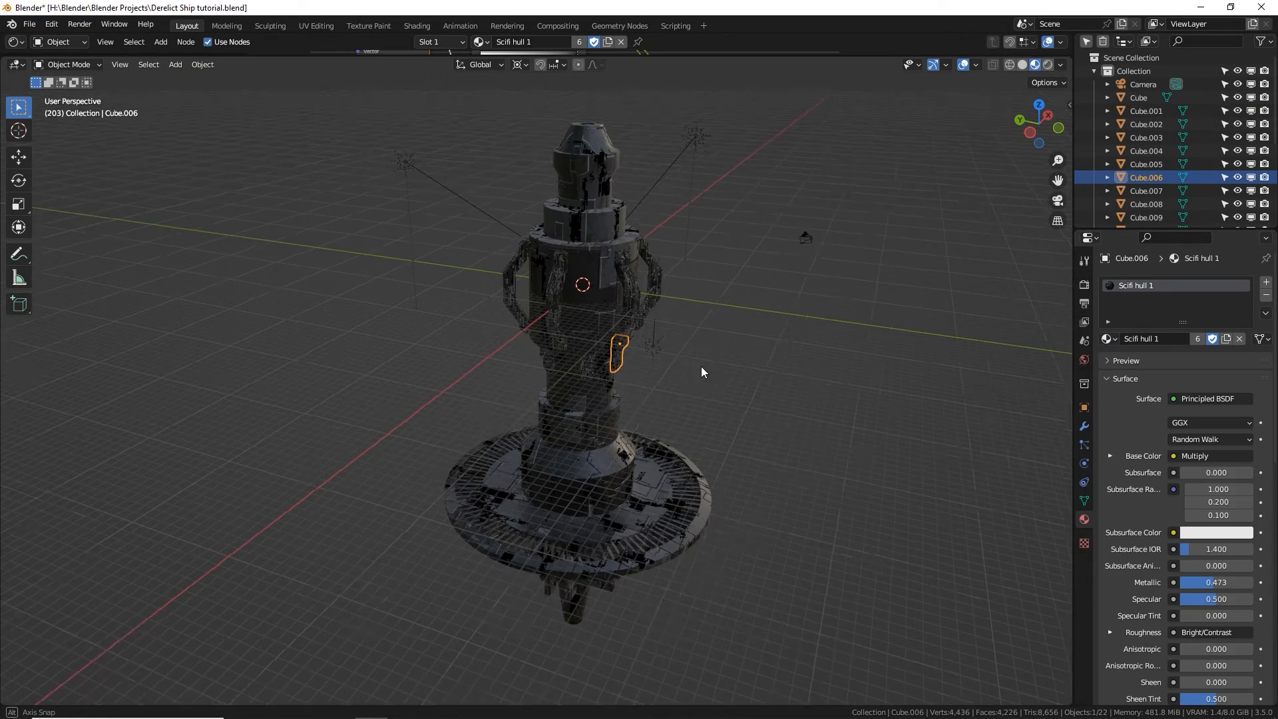
Show the viewport in rendered shading and hide the floor grid overlay.
{"action": "middle_click_drag", "start_coordinate": [701, 366], "coordinate": [666, 321]}
{"action": "scroll", "coordinate": [609, 294], "scroll_direction": "up", "scroll_amount": 5}
{"action": "scroll", "coordinate": [667, 321], "scroll_direction": "down", "scroll_amount": 5}
{"action": "middle_click_drag", "start_coordinate": [628, 278], "coordinate": [821, 223]}
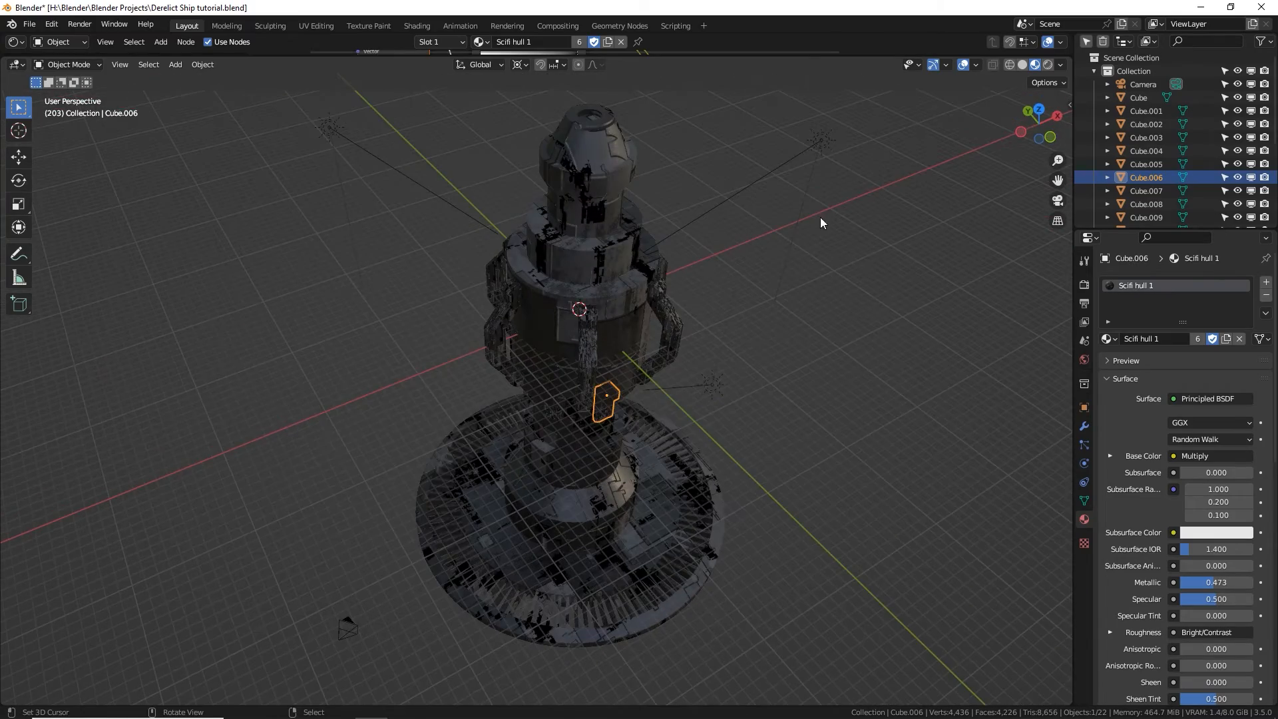
{"action": "left_click", "coordinate": [1048, 65]}
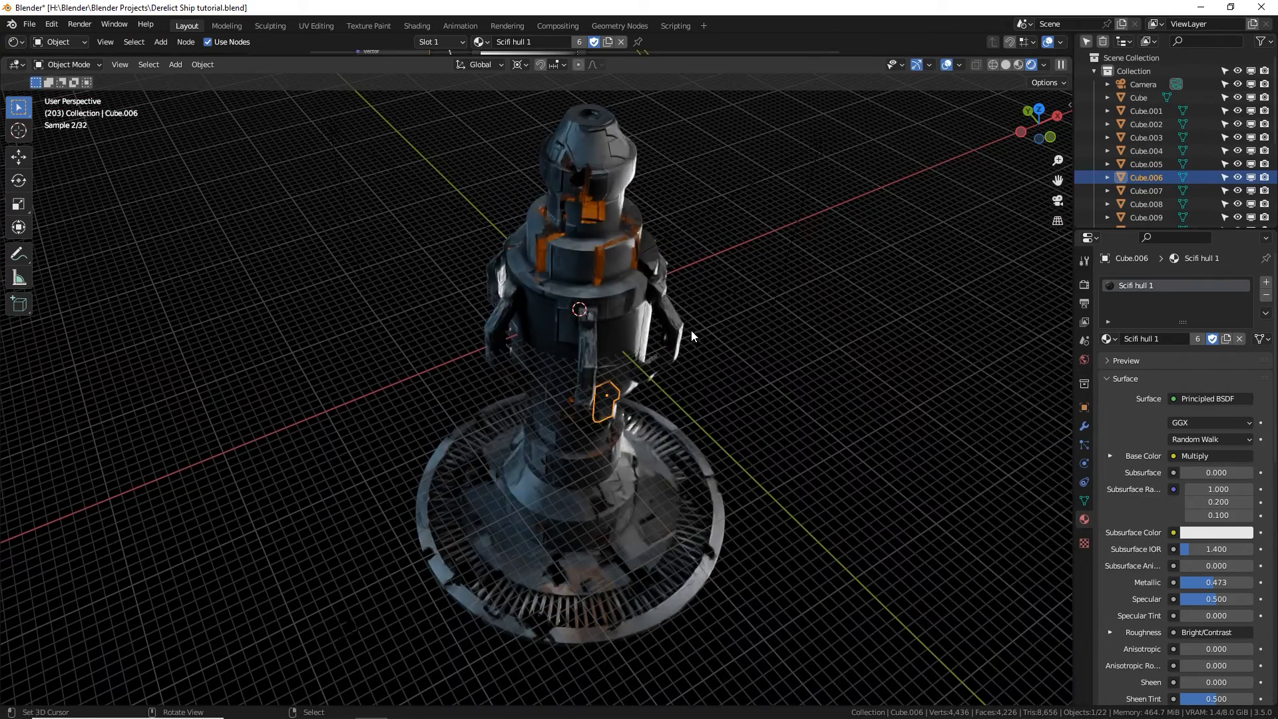
{"action": "middle_click_drag", "start_coordinate": [739, 320], "coordinate": [755, 331]}
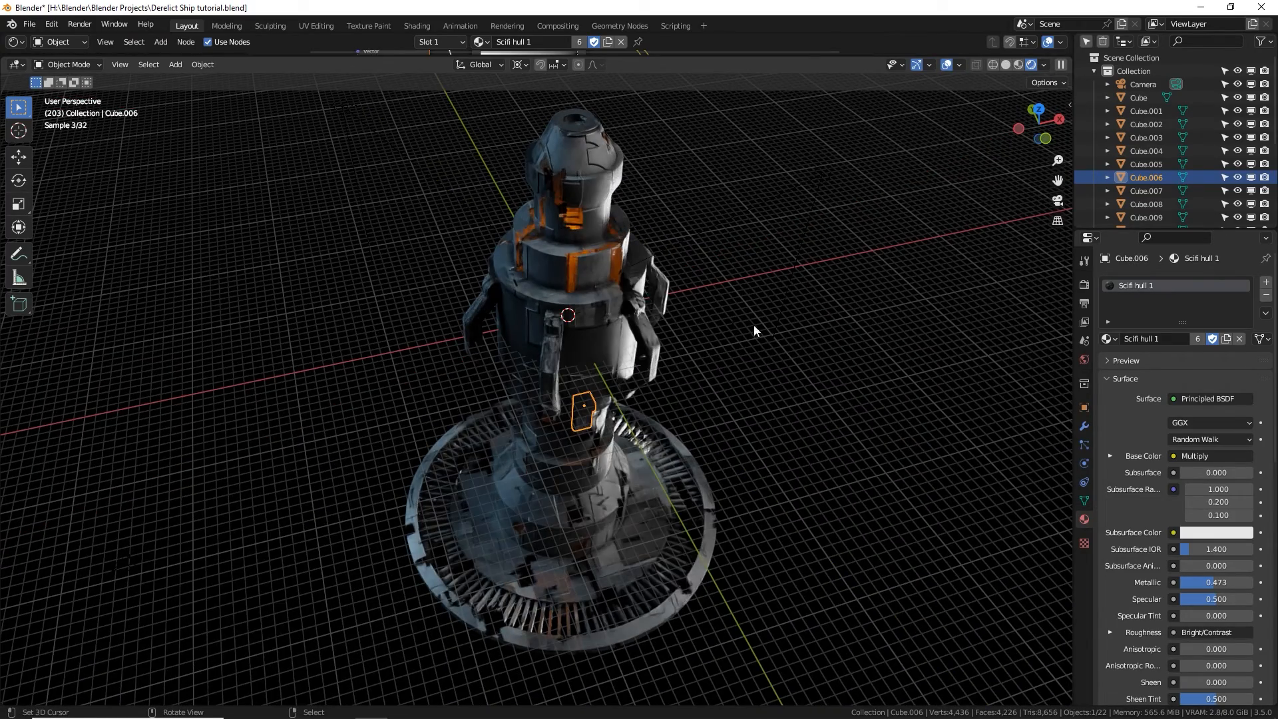
{"action": "left_click", "coordinate": [960, 65]}
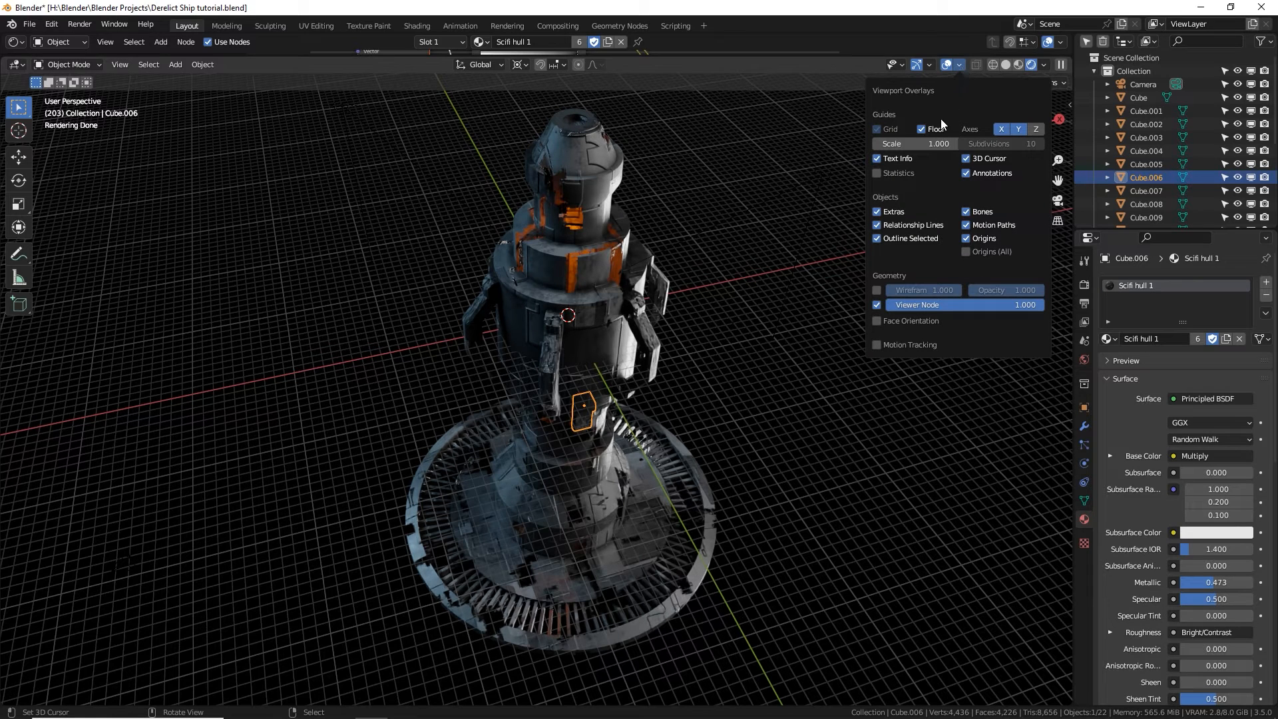
{"action": "left_click", "coordinate": [922, 130]}
{"action": "middle_click_drag", "start_coordinate": [737, 446], "coordinate": [669, 395]}
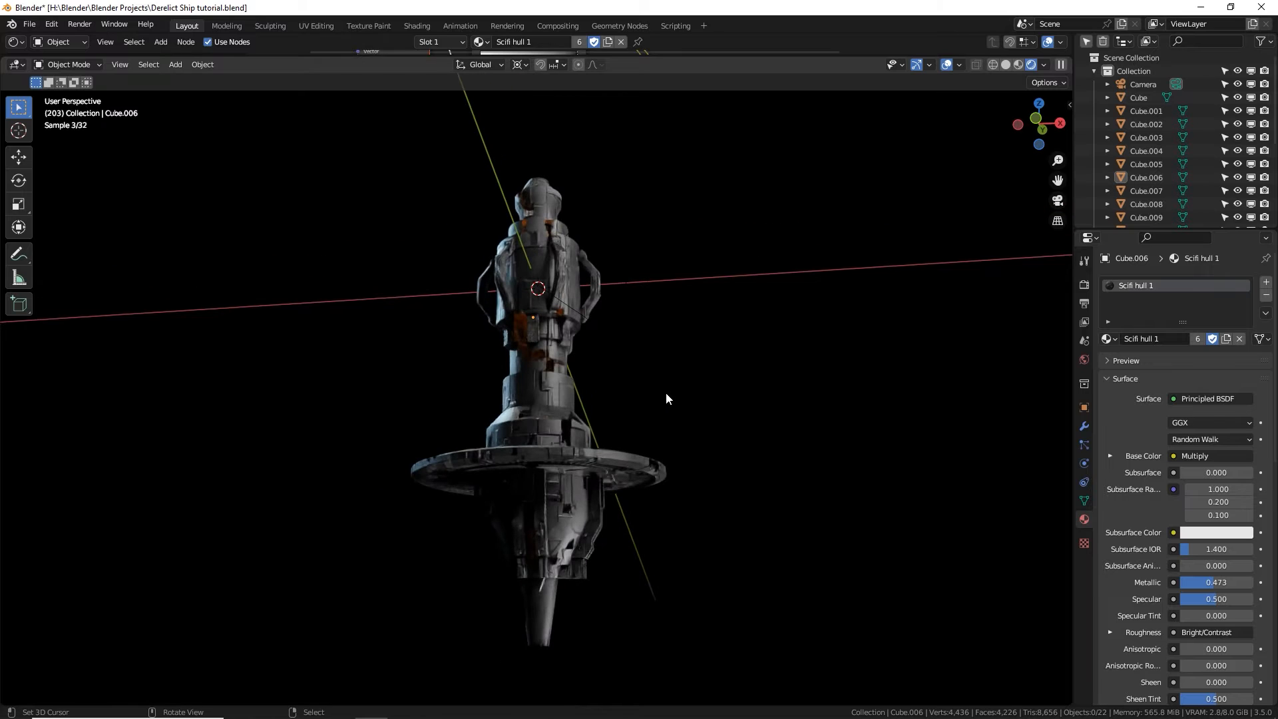
Look through the scene camera and rotate the camera by about -110° around the view's Z axis.
{"action": "key", "text": "KP_0"}
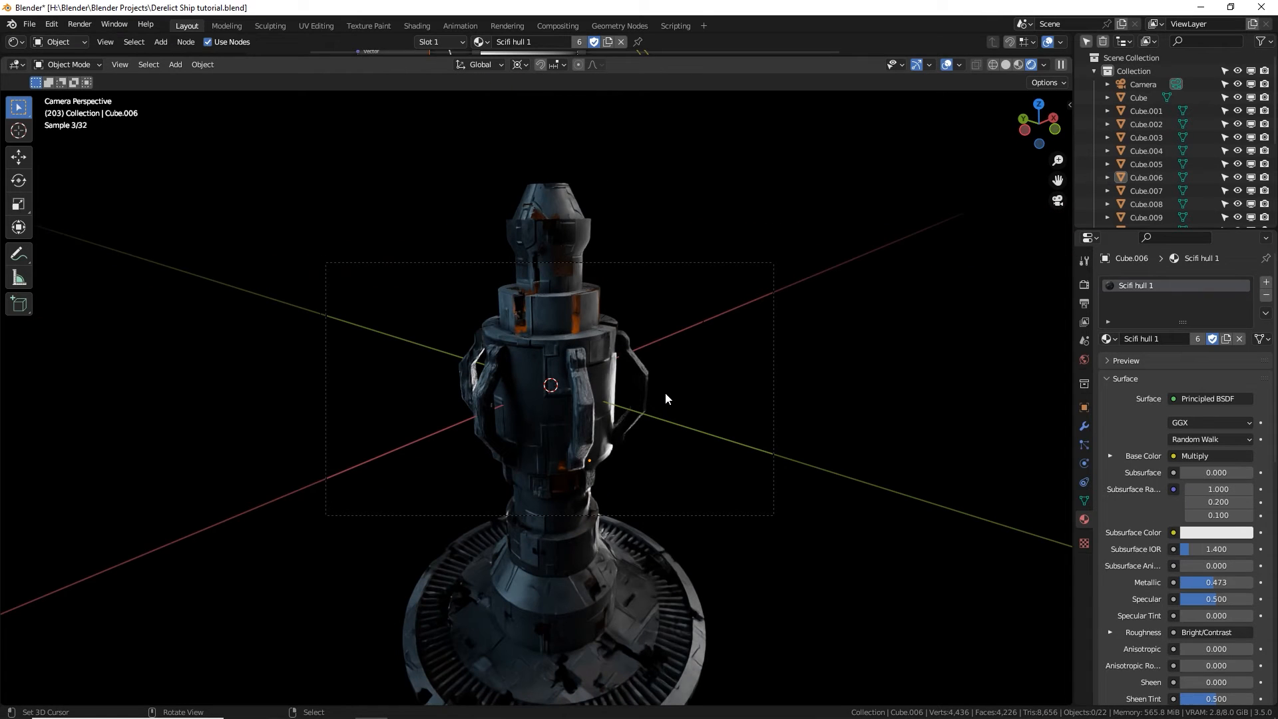
{"action": "left_click", "coordinate": [650, 263]}
{"action": "key", "text": "r"}
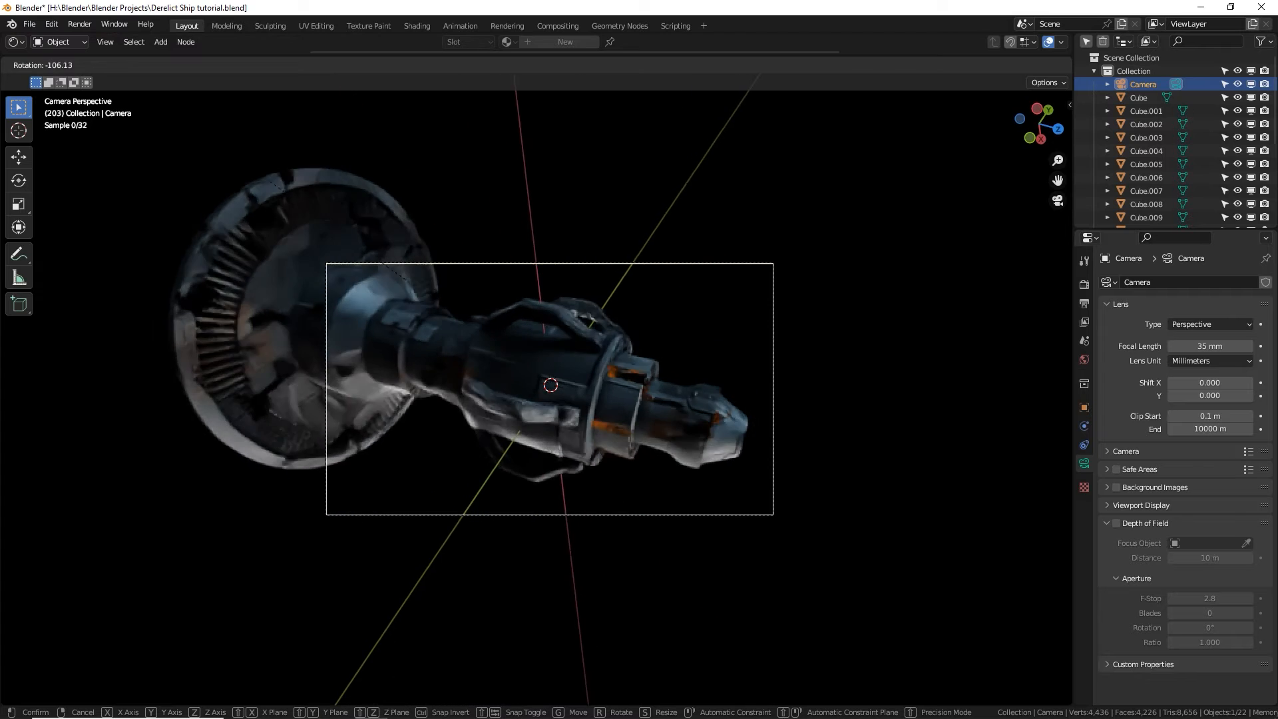
{"action": "left_click", "coordinate": [369, 268]}
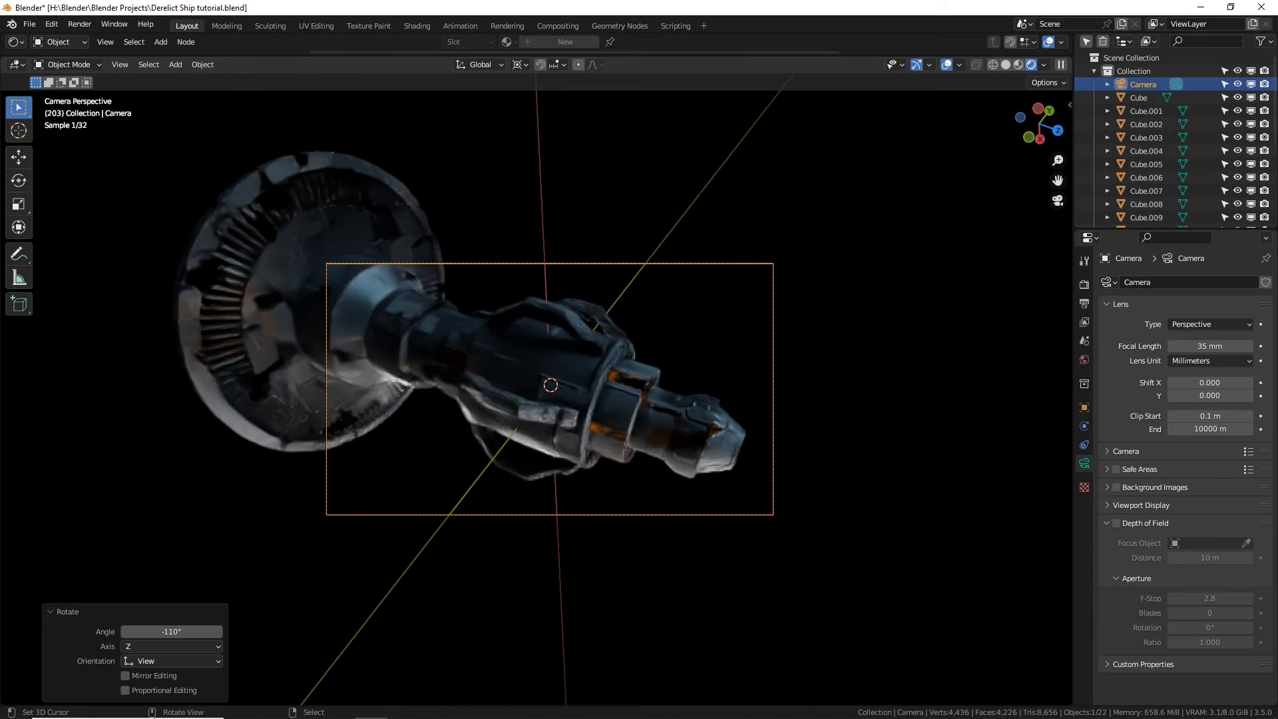
Shift the camera within its view plane by about -30.1 m in X and 17.8 m in Y, then refine the framing with smaller moves.
{"action": "key", "text": "g"}
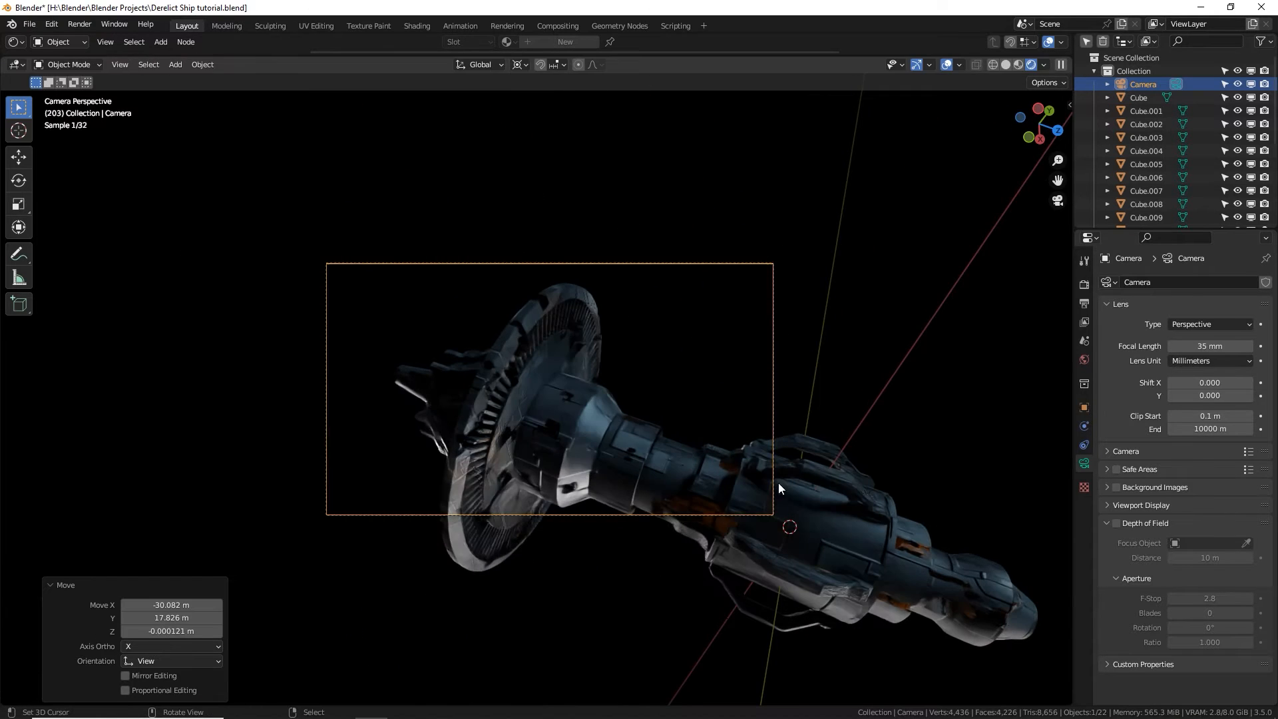
{"action": "left_click", "coordinate": [665, 318]}
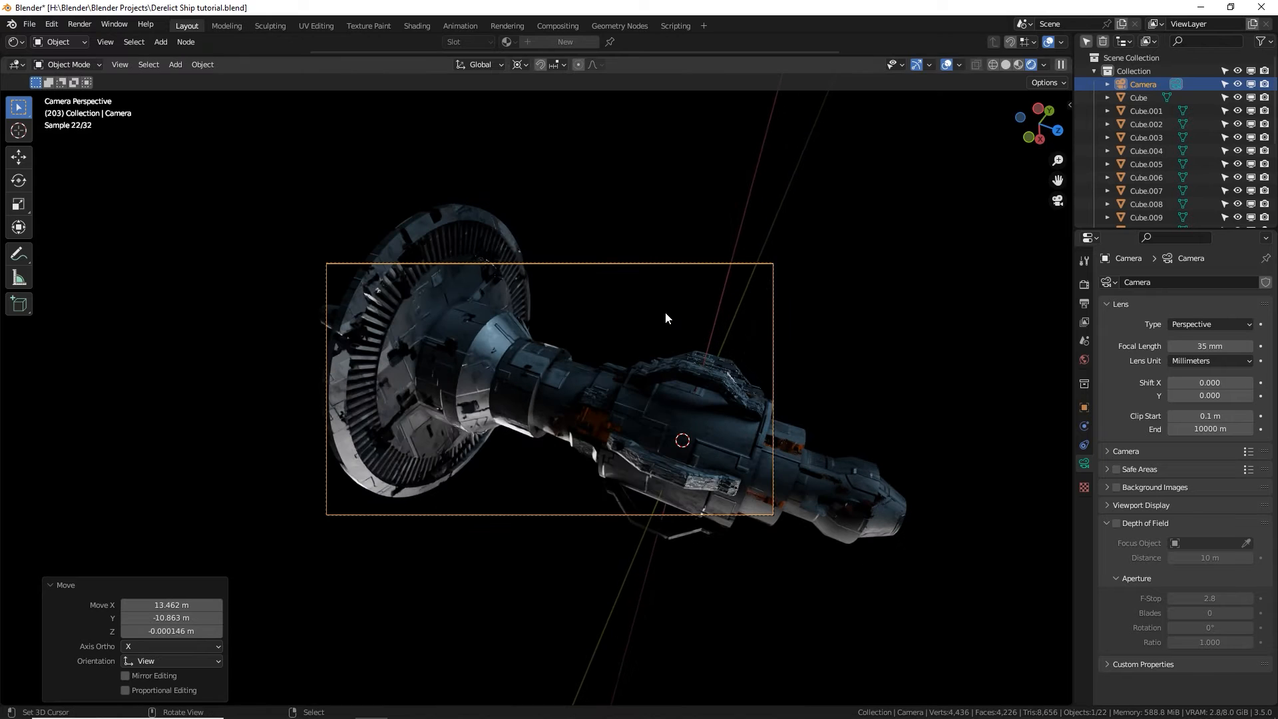
{"action": "key", "text": "g"}
{"action": "left_click", "coordinate": [649, 335]}
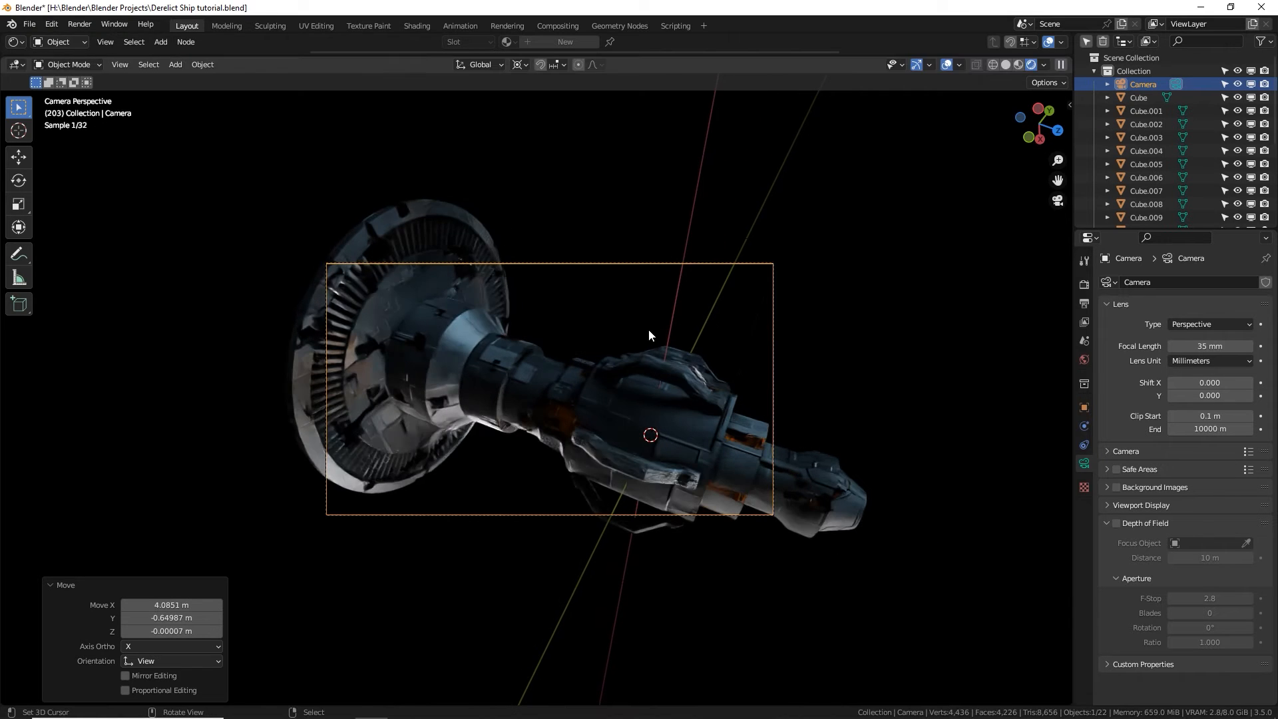
{"action": "key", "text": "g"}
{"action": "key", "text": "Return"}
{"action": "key", "text": "r"}
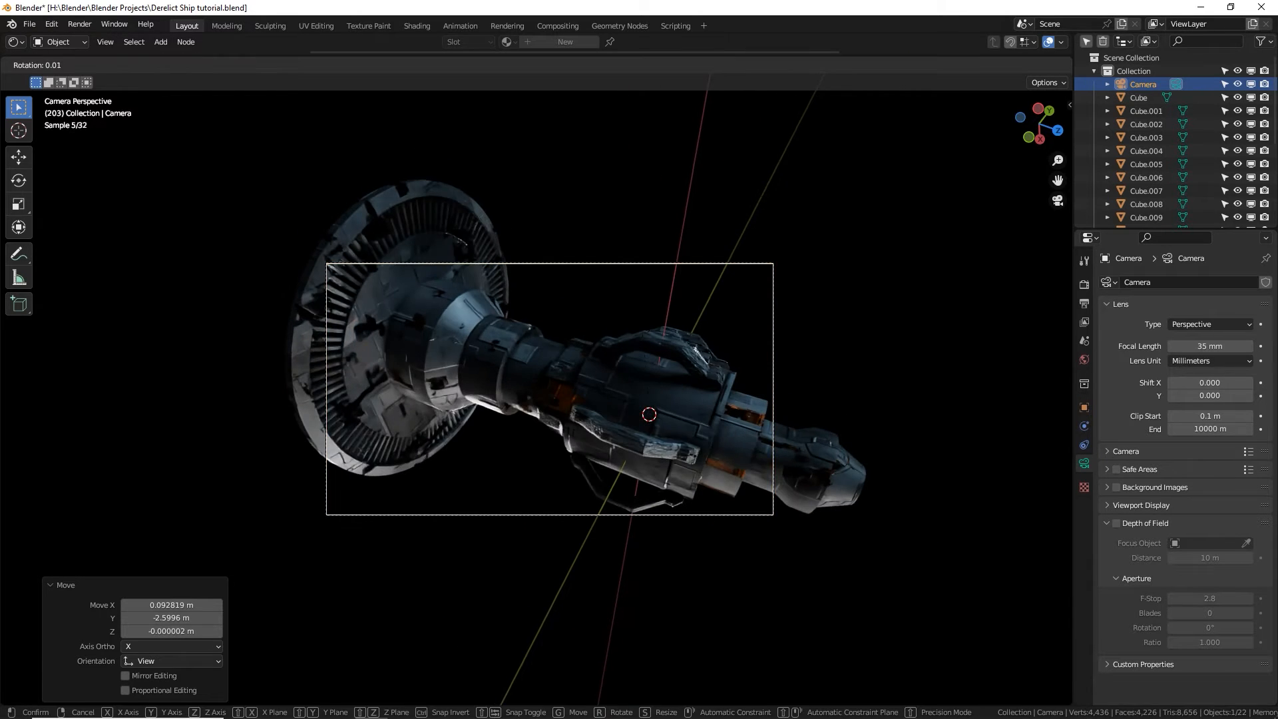
{"action": "key", "text": "r"}
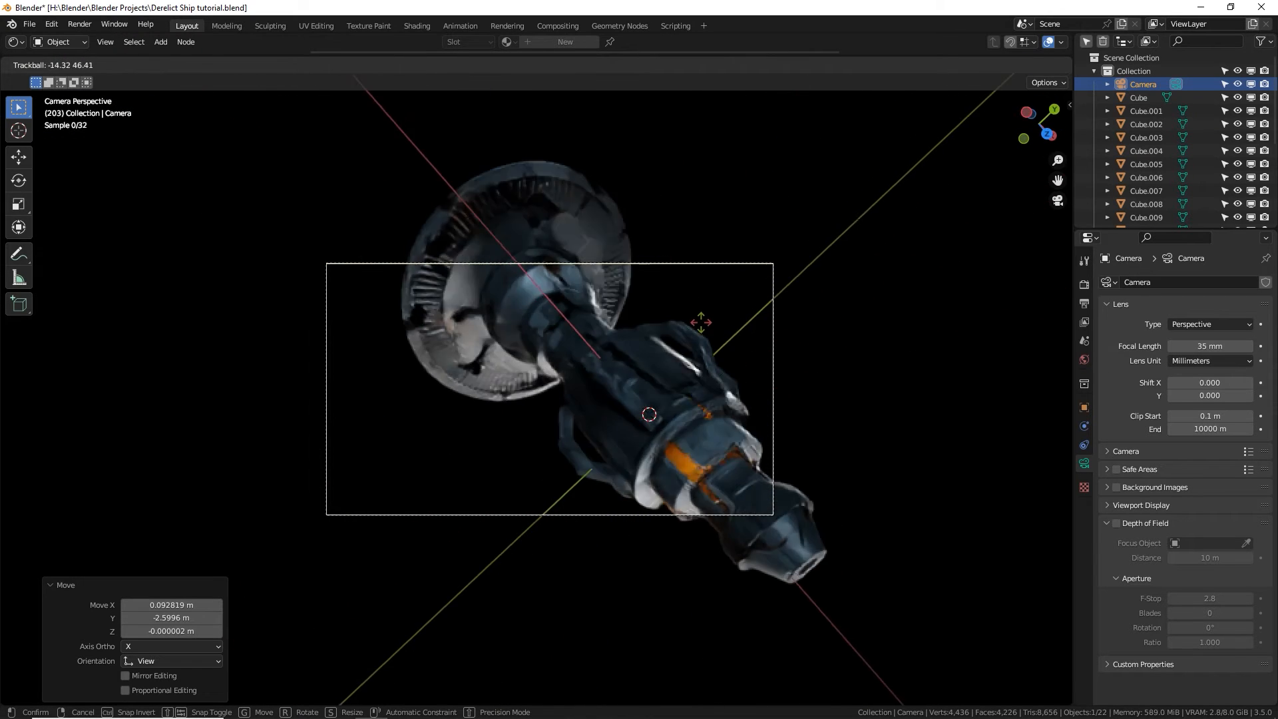
{"action": "key", "text": "Escape"}
Move the camera back about 188.8 m along its local Z axis and set its focal length to 100 mm.
{"action": "key", "text": "g"}
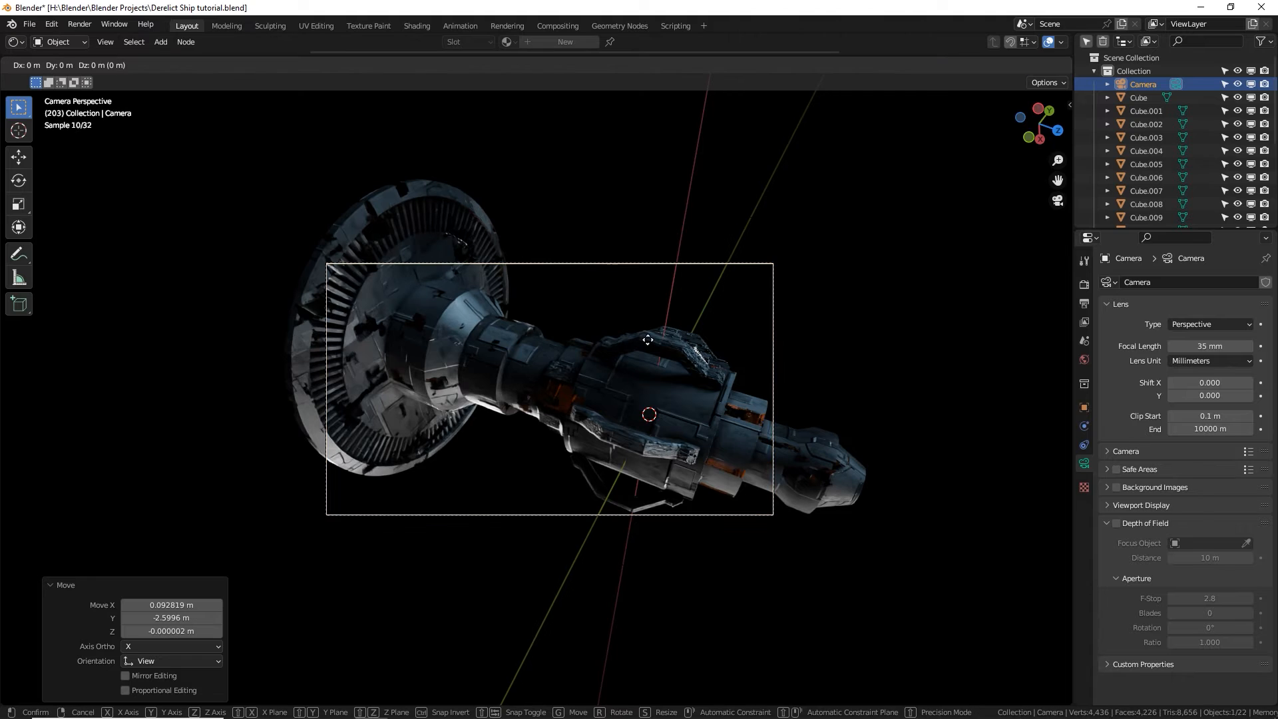
{"action": "key", "text": "z"}
{"action": "key", "text": "z"}
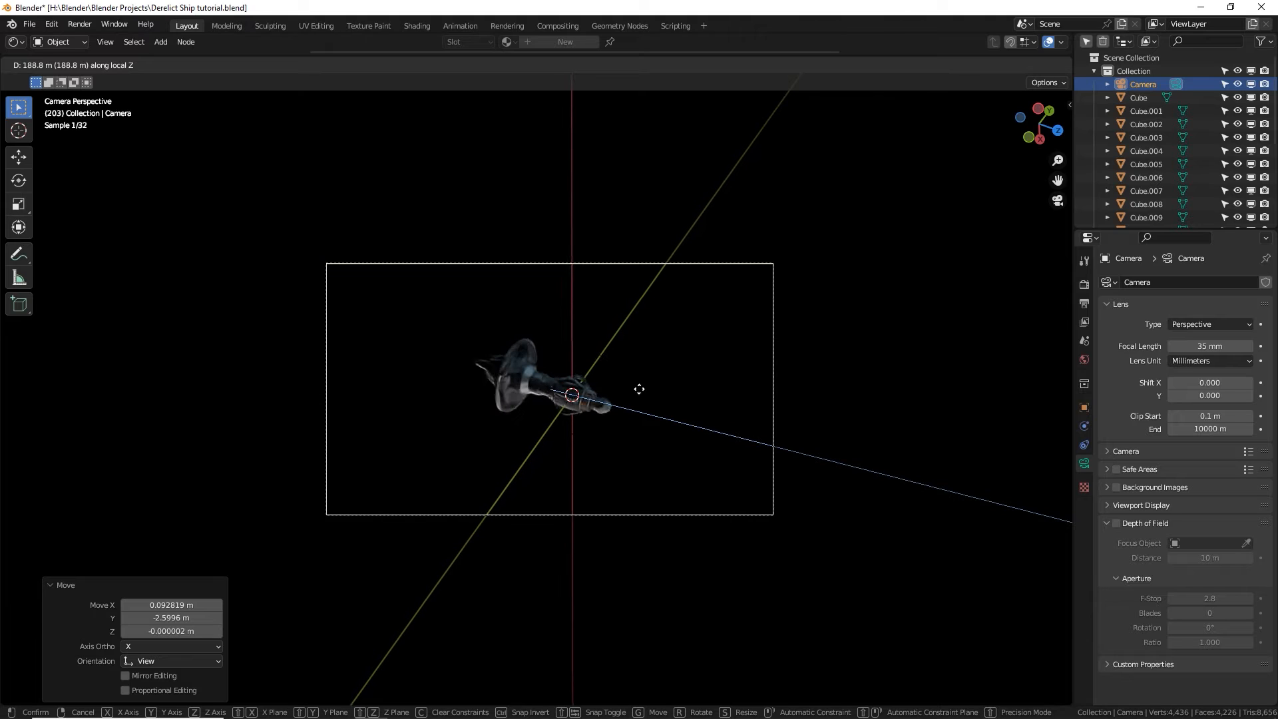
{"action": "left_click", "coordinate": [639, 390]}
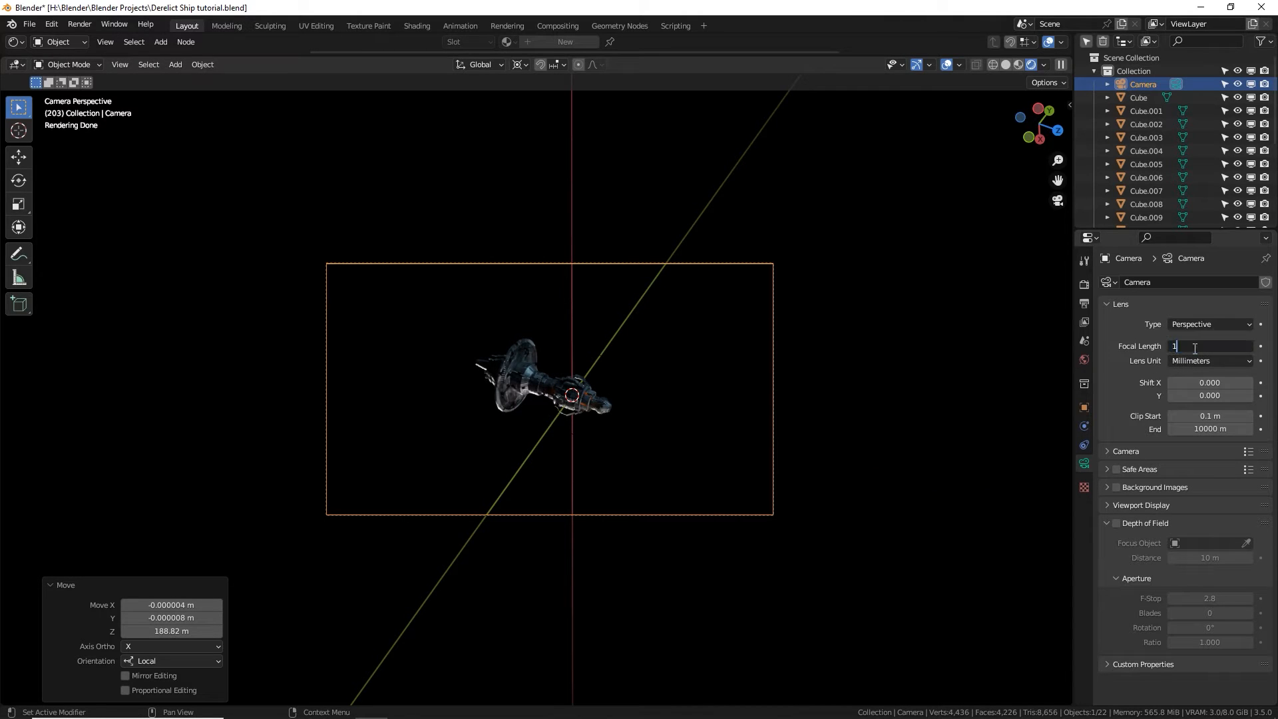
{"action": "key", "text": "Return"}
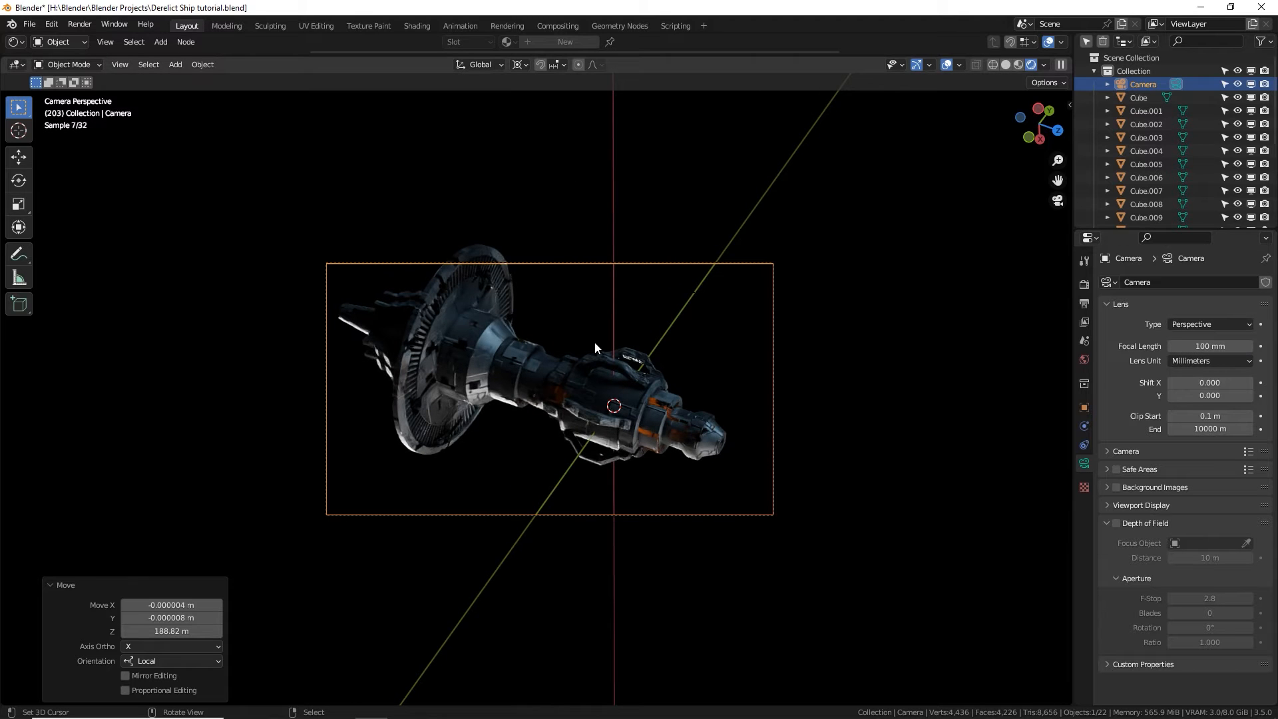
Set the camera's focal length to 200 mm and move it back about 297.3 m along its local Z axis.
{"action": "left_click", "coordinate": [675, 263]}
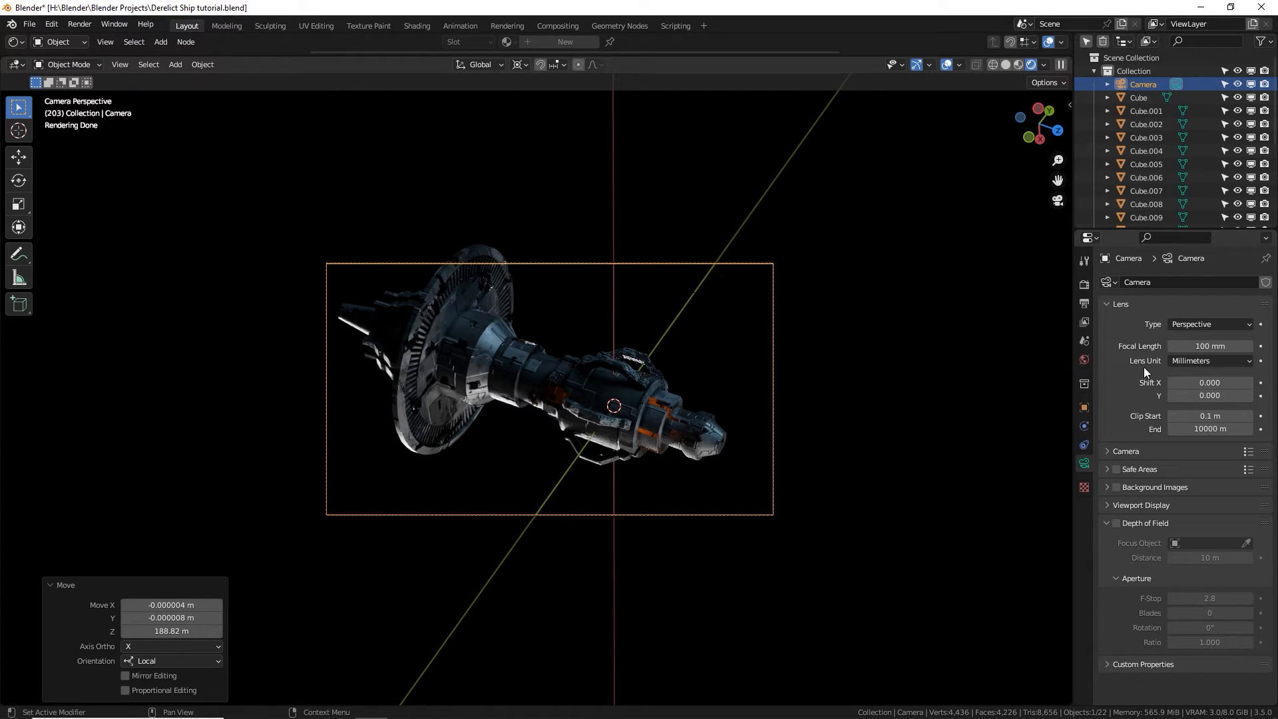
{"action": "left_click", "coordinate": [1210, 346]}
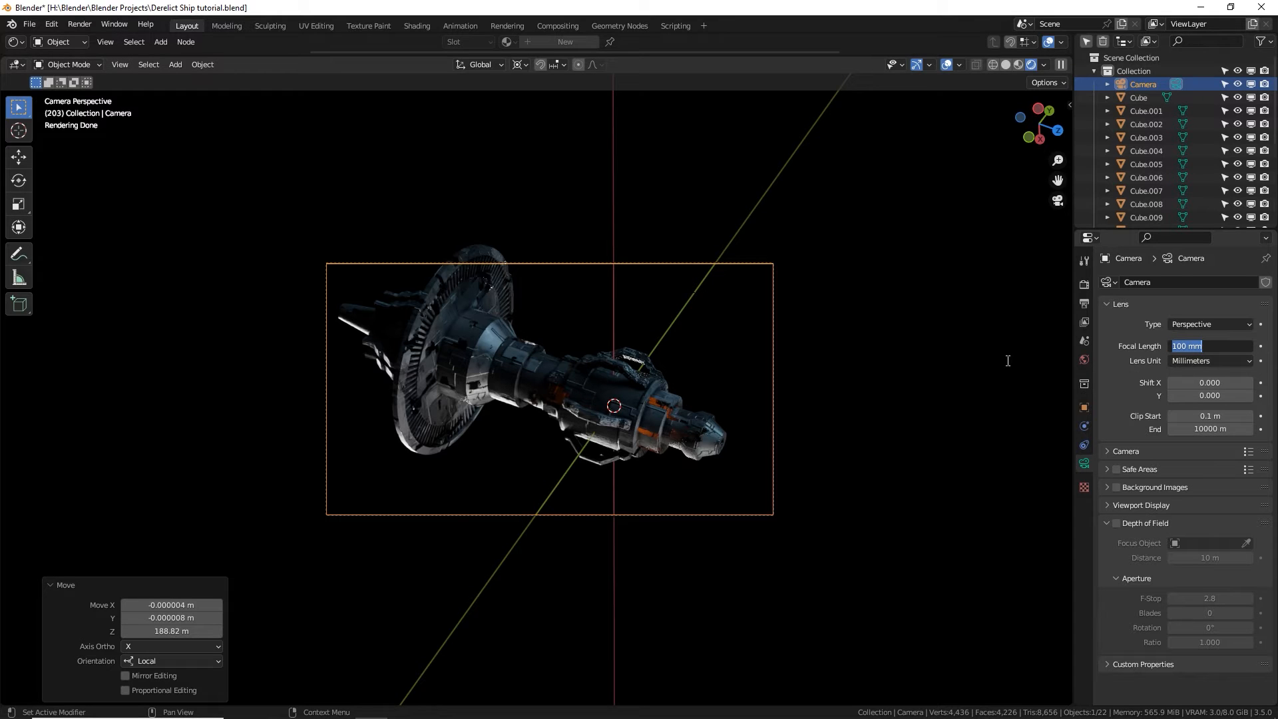
{"action": "key", "text": "Return"}
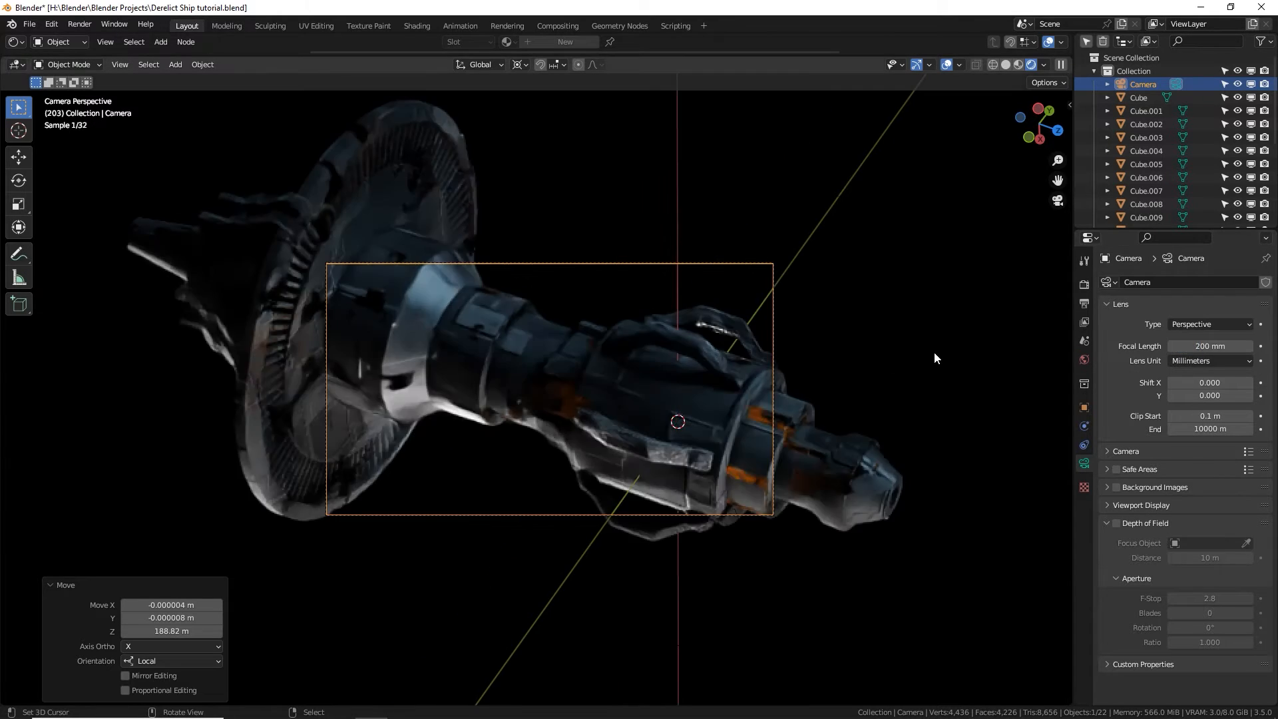
{"action": "key", "text": "g"}
{"action": "key", "text": "z"}
{"action": "key", "text": "z"}
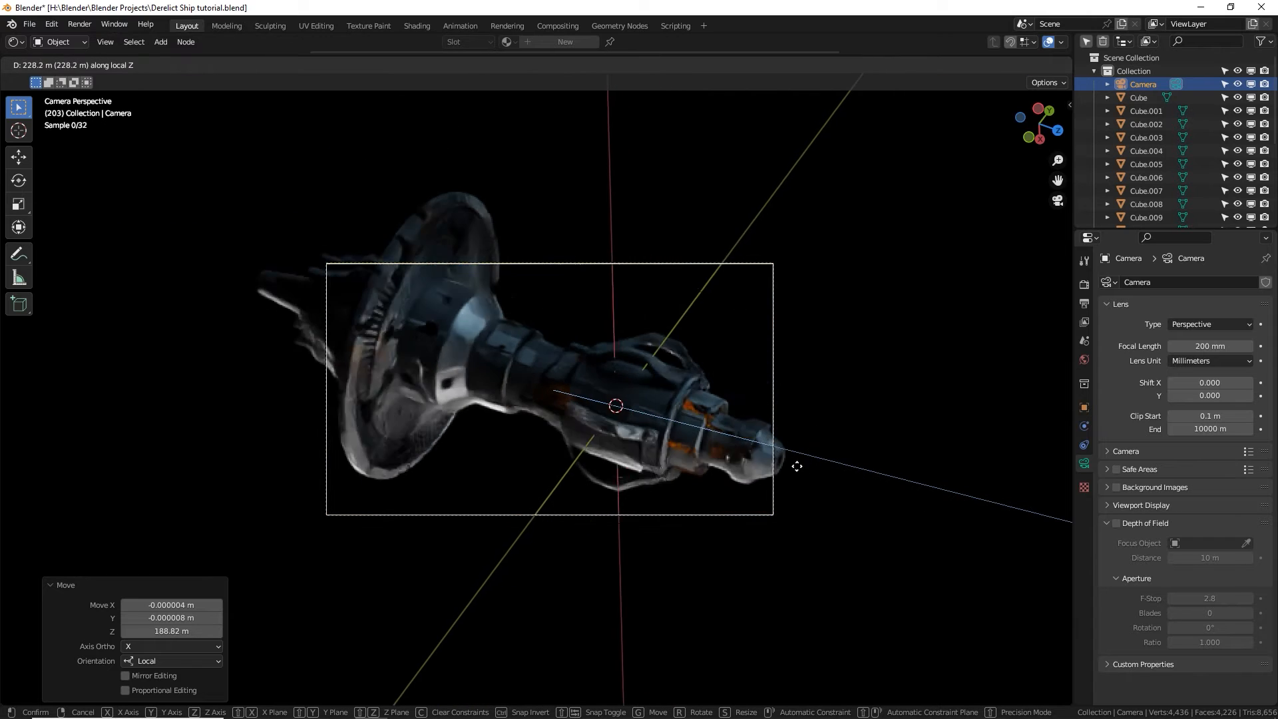
{"action": "left_click", "coordinate": [785, 468]}
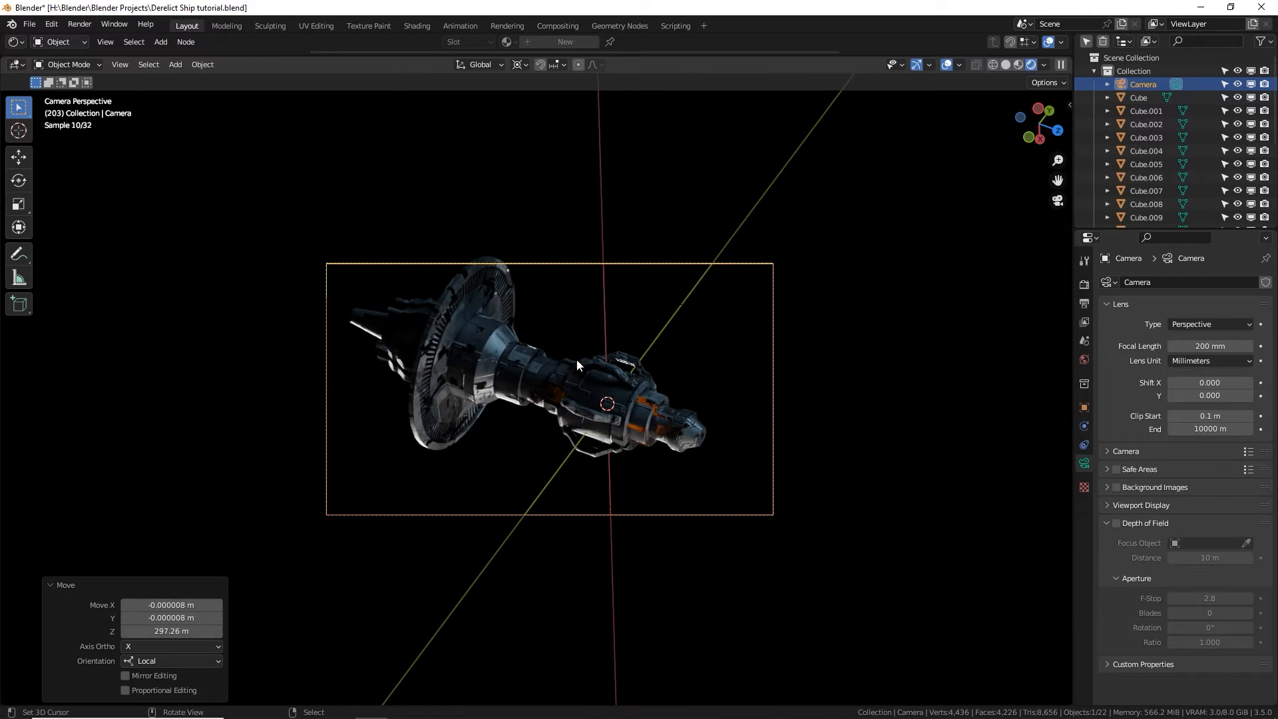
Adjust the camera's framing of the ship, including a trackball rotation of about 8.02° and 10.9°.
{"action": "key", "text": "g"}
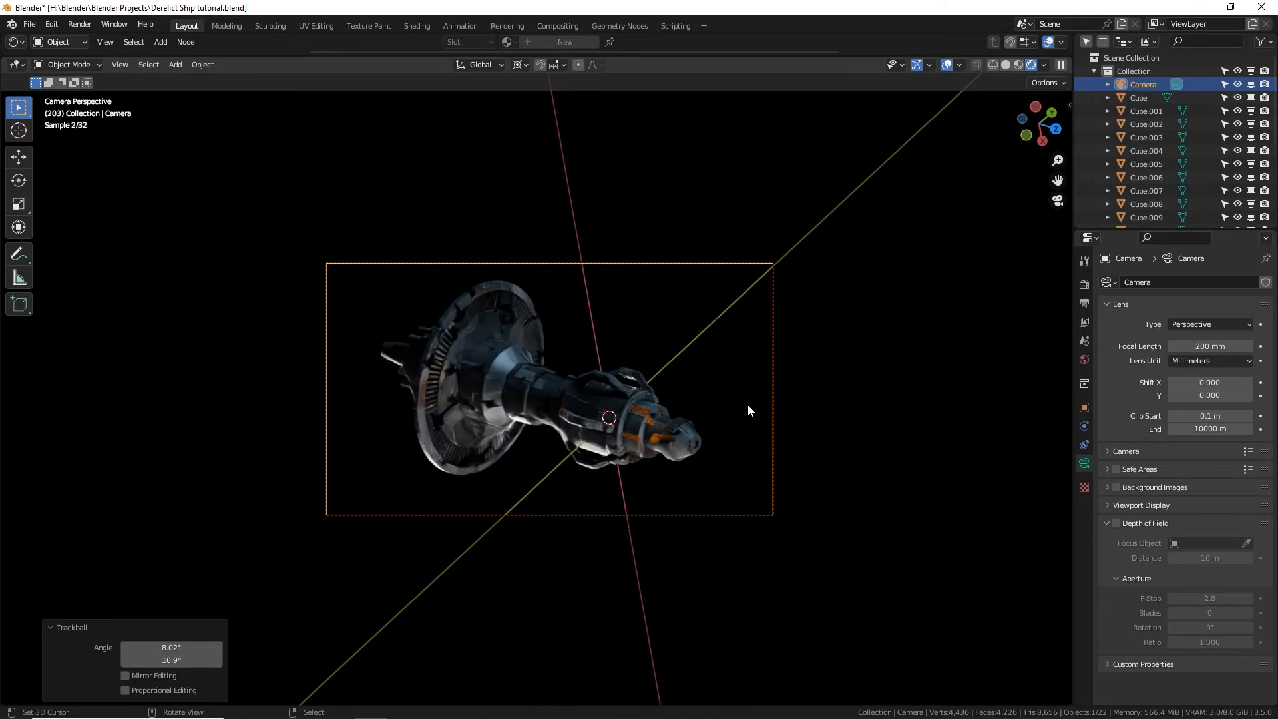
{"action": "left_click", "coordinate": [733, 409]}
{"action": "scroll", "coordinate": [691, 418], "scroll_direction": "up", "scroll_amount": 1}
Stretch the main cylinder hull to about 1.24 times its length along the global Z axis.
{"action": "left_click", "coordinate": [692, 419]}
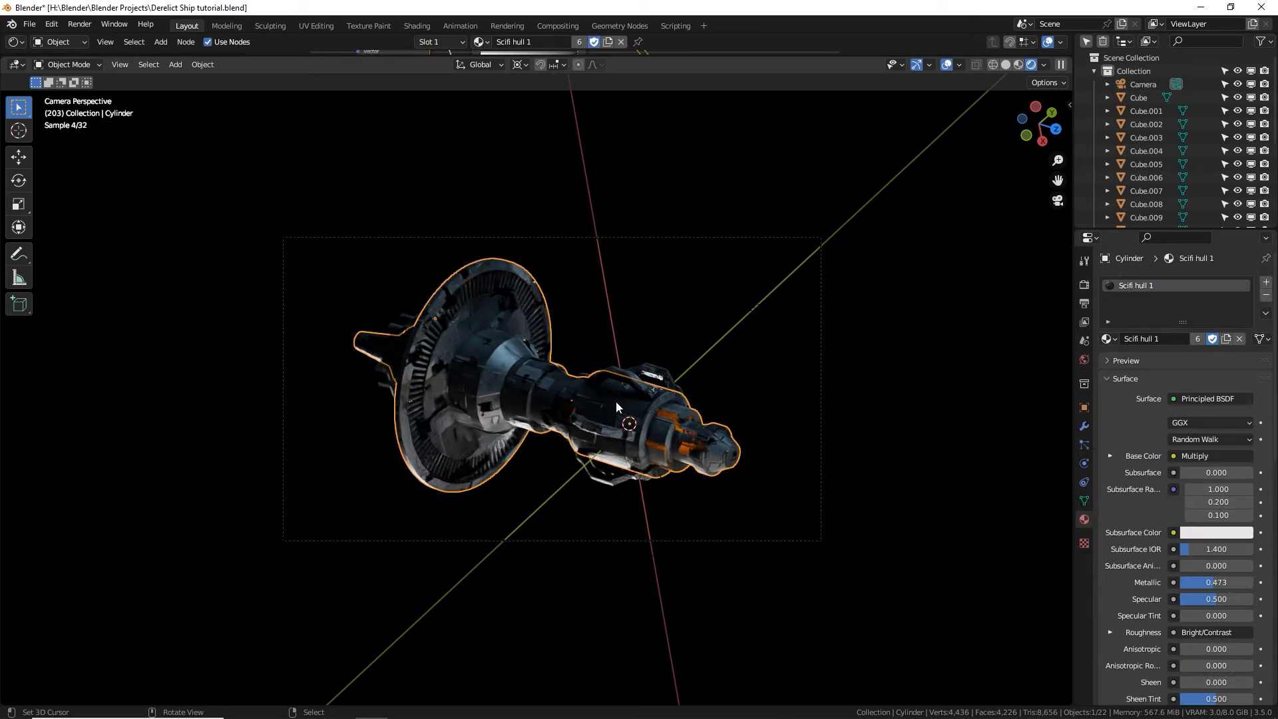
{"action": "key", "text": "g"}
{"action": "key", "text": "s"}
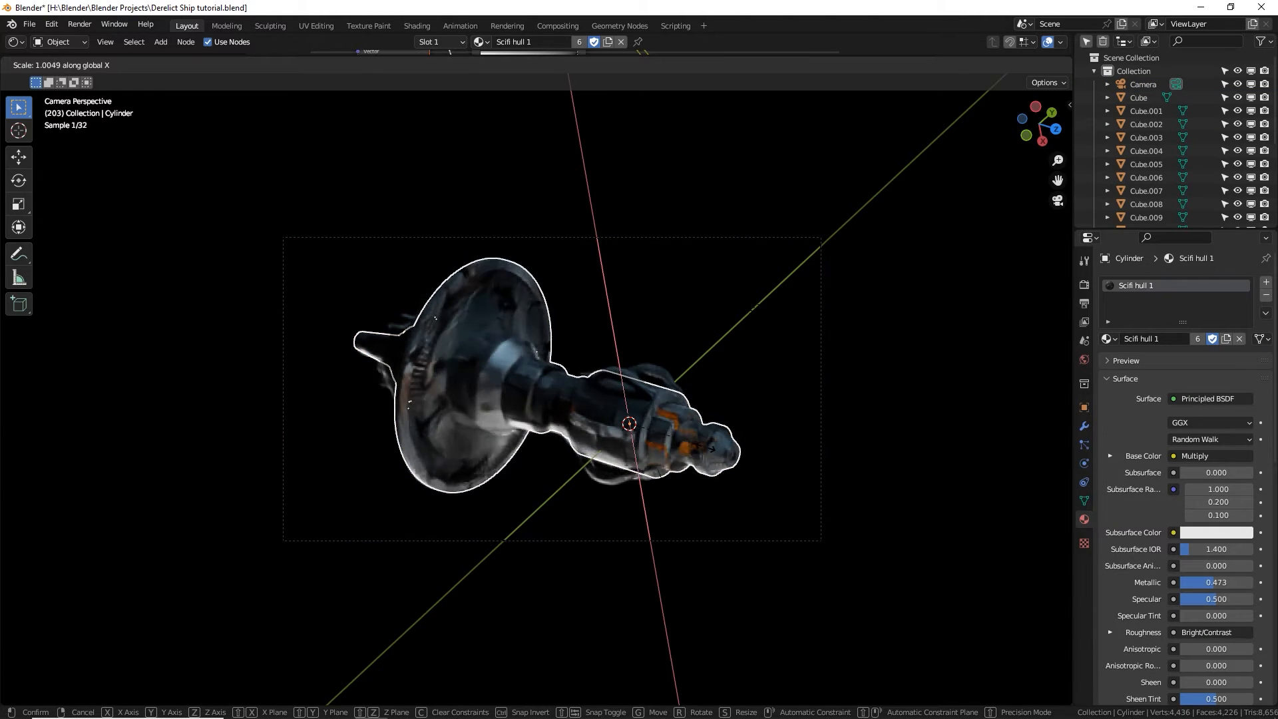
{"action": "key", "text": "z"}
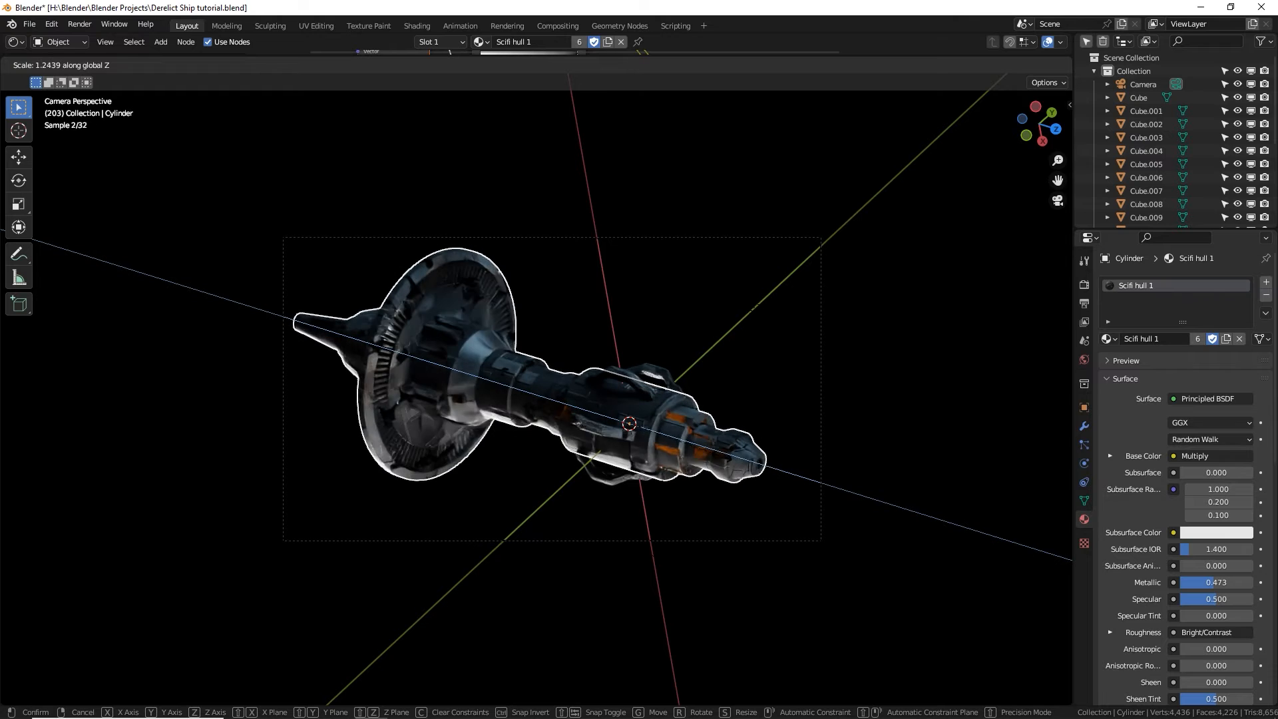
{"action": "left_click", "coordinate": [678, 448]}
{"action": "right_click", "coordinate": [436, 299]}
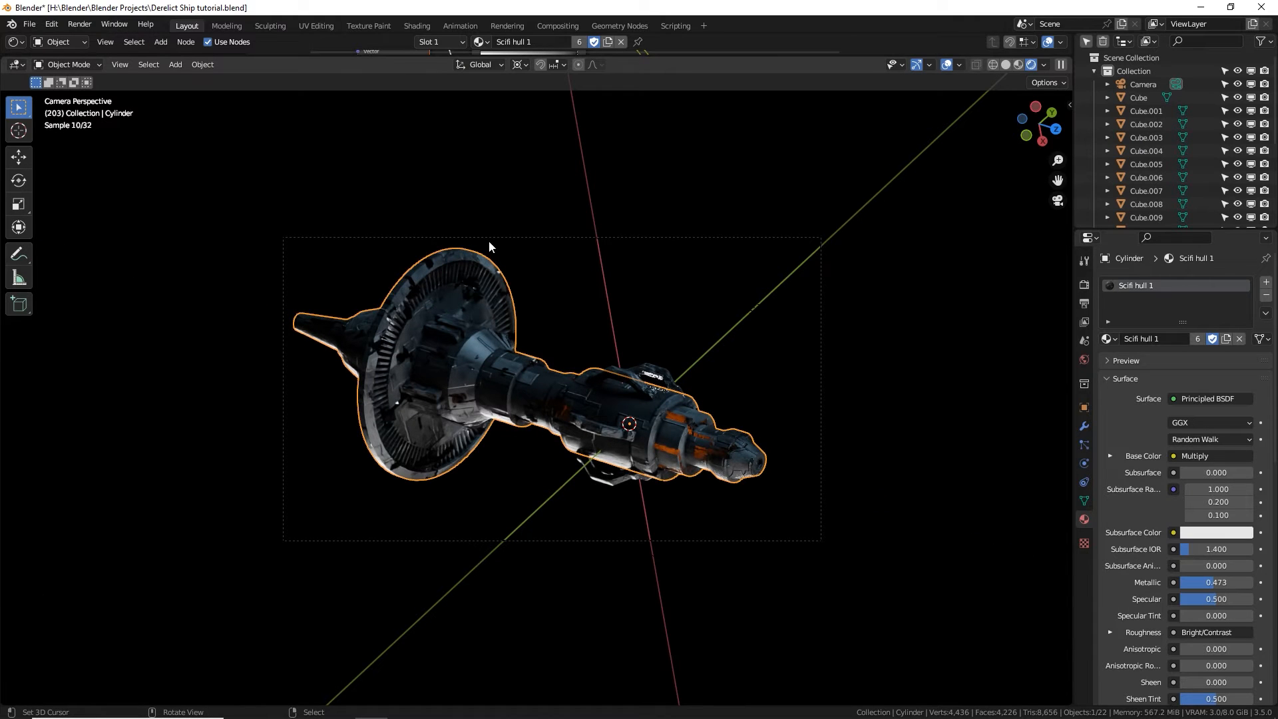
Select the whole linked disc of the cylinder hull and scale it down uniformly to about 0.76.
{"action": "key", "text": "KP_0"}
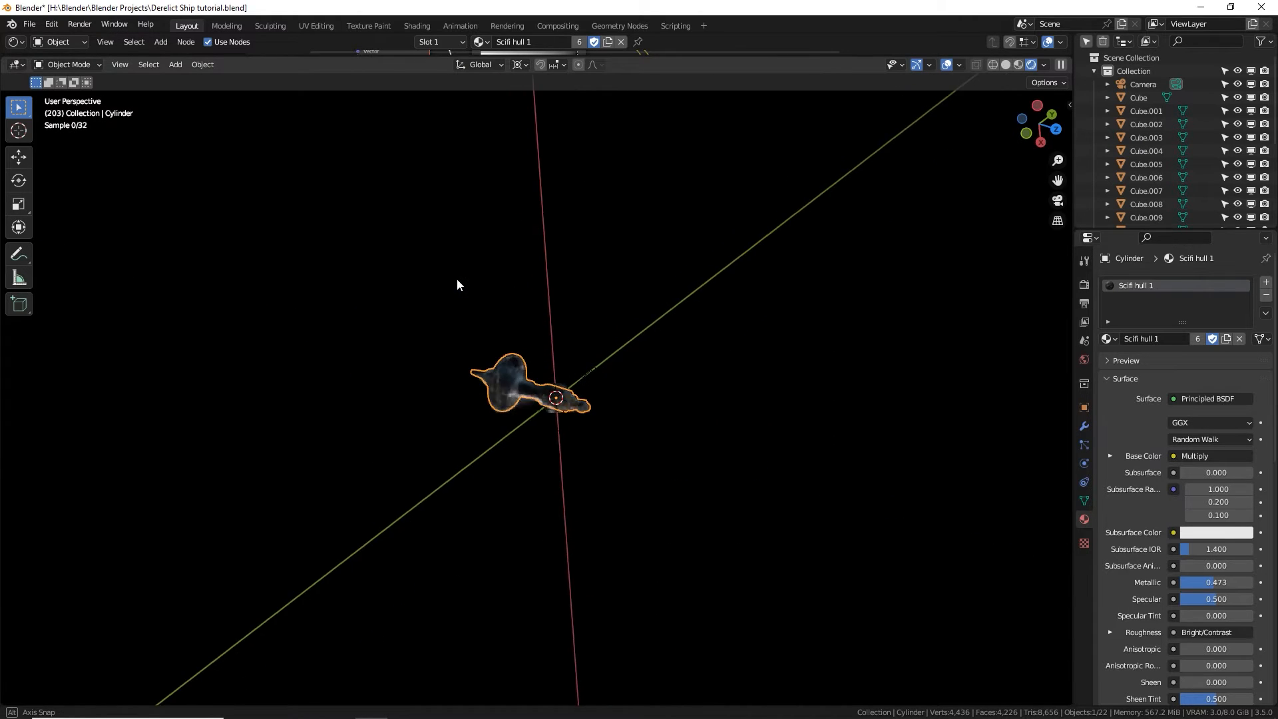
{"action": "key", "text": "KP_1"}
{"action": "key", "text": "KP_Decimal"}
{"action": "middle_click_drag", "start_coordinate": [456, 281], "coordinate": [699, 482]}
{"action": "scroll", "coordinate": [642, 491], "scroll_direction": "up", "scroll_amount": 3}
{"action": "key", "text": "Tab"}
{"action": "scroll", "coordinate": [662, 486], "scroll_direction": "up", "scroll_amount": 2}
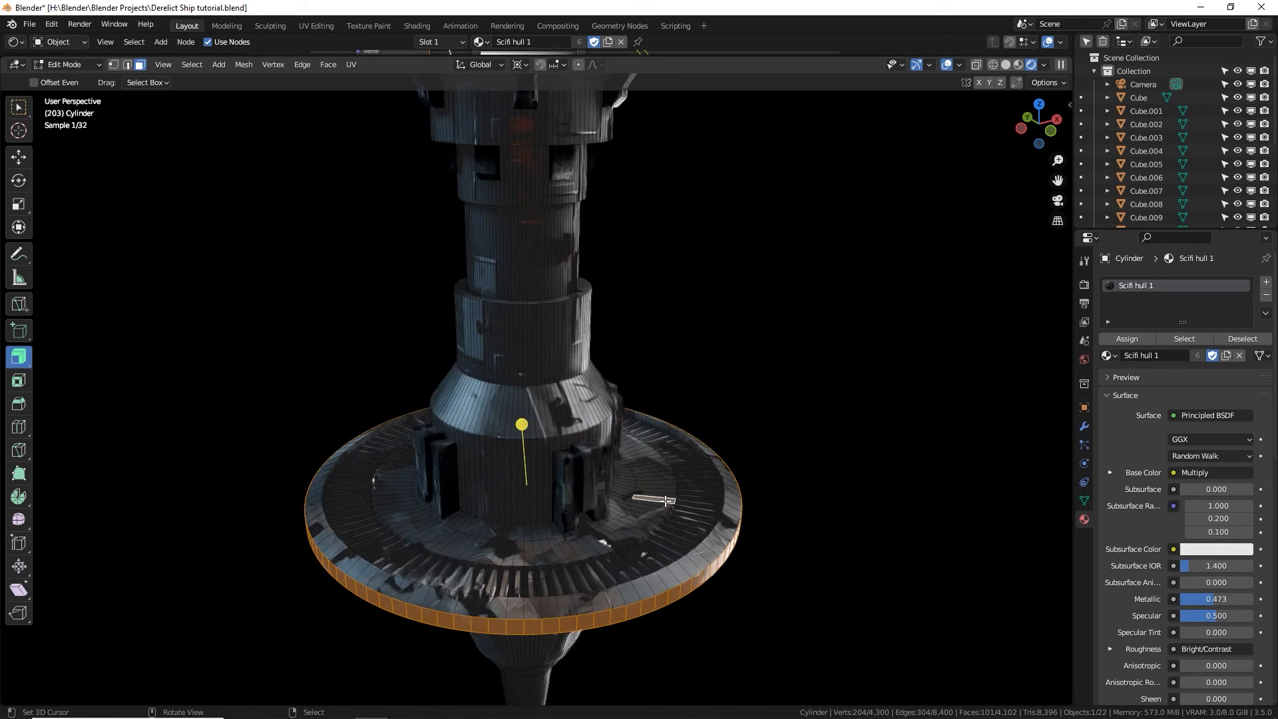
{"action": "key", "text": "ctrl+l"}
{"action": "middle_click_drag", "start_coordinate": [652, 520], "coordinate": [680, 517]}
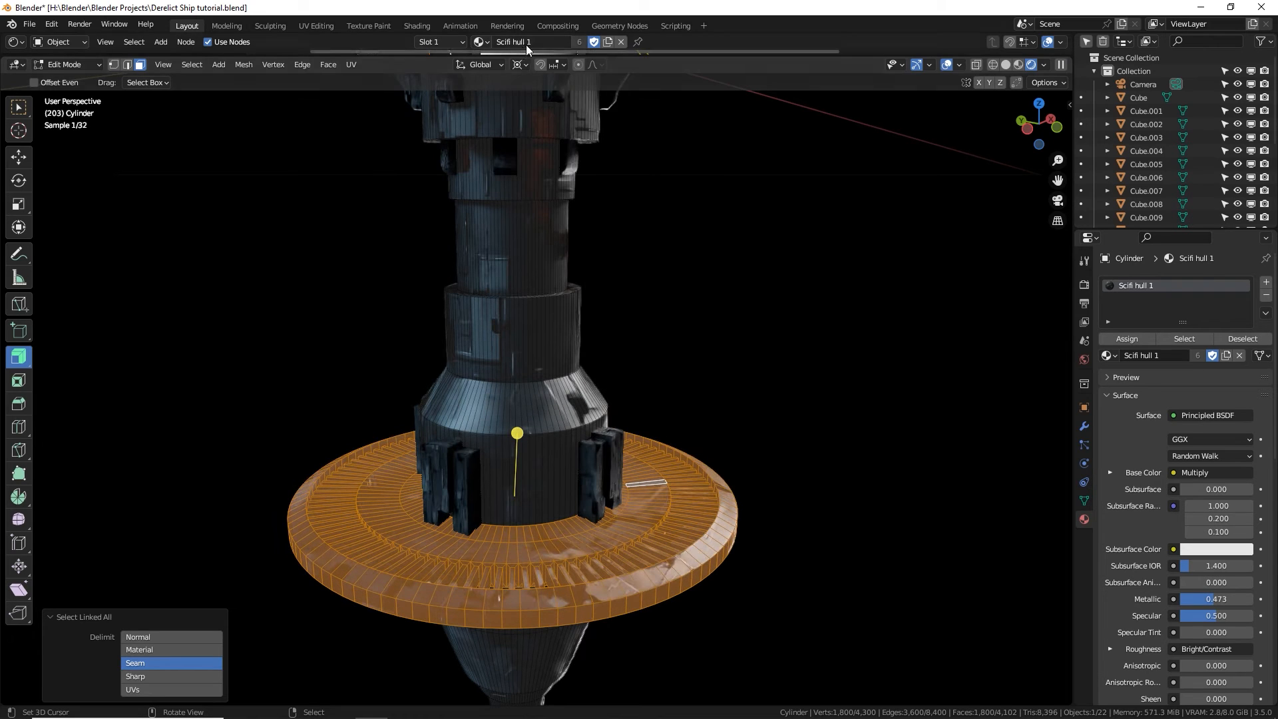
{"action": "key", "text": "s"}
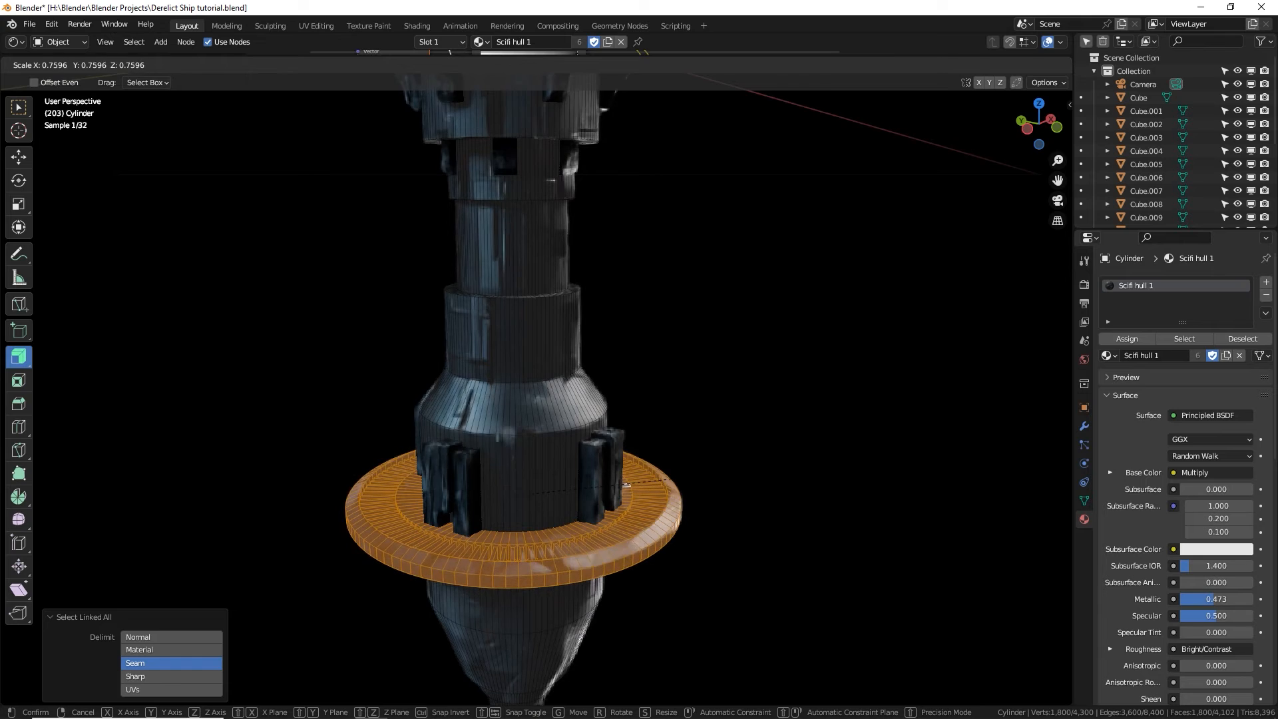
{"action": "key", "text": "Return"}
Thicken the selected disc to about 2 times its height along the global Z axis.
{"action": "key", "text": "s"}
{"action": "key", "text": "z"}
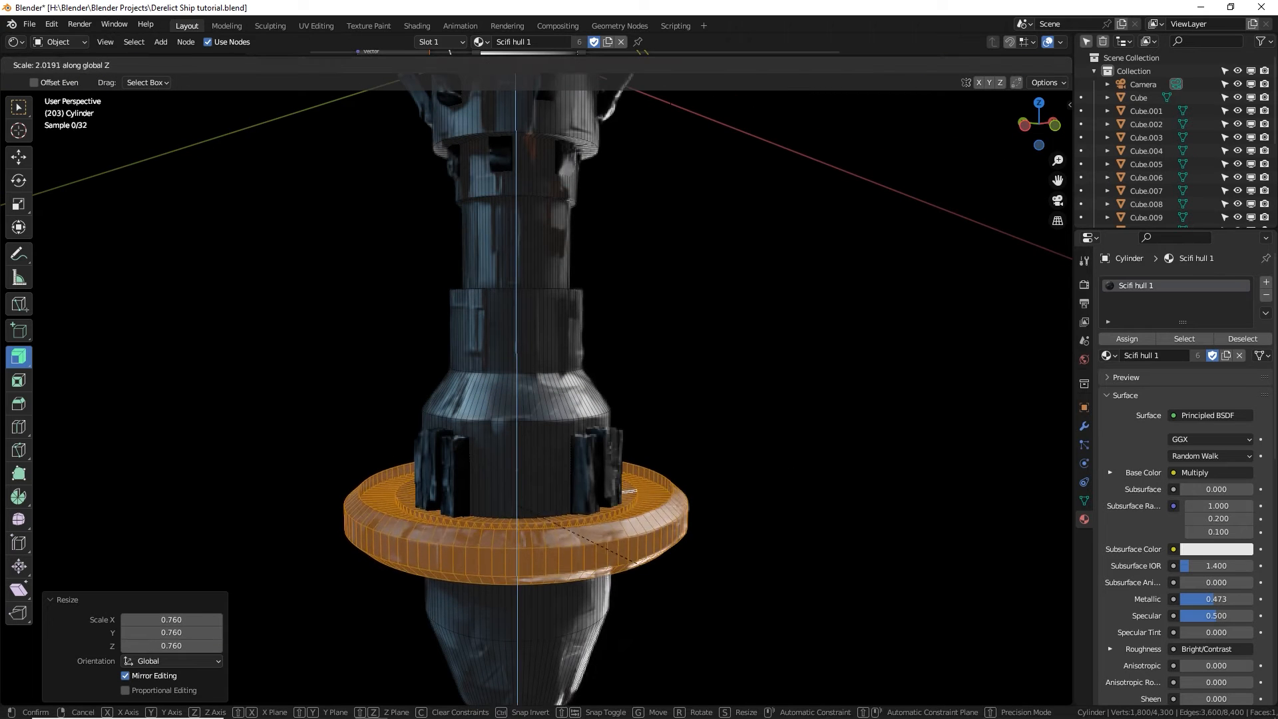
{"action": "key", "text": "Return"}
{"action": "key", "text": "Tab"}
{"action": "middle_click_drag", "start_coordinate": [788, 473], "coordinate": [666, 487]}
{"action": "scroll", "coordinate": [667, 487], "scroll_direction": "down", "scroll_amount": 2}
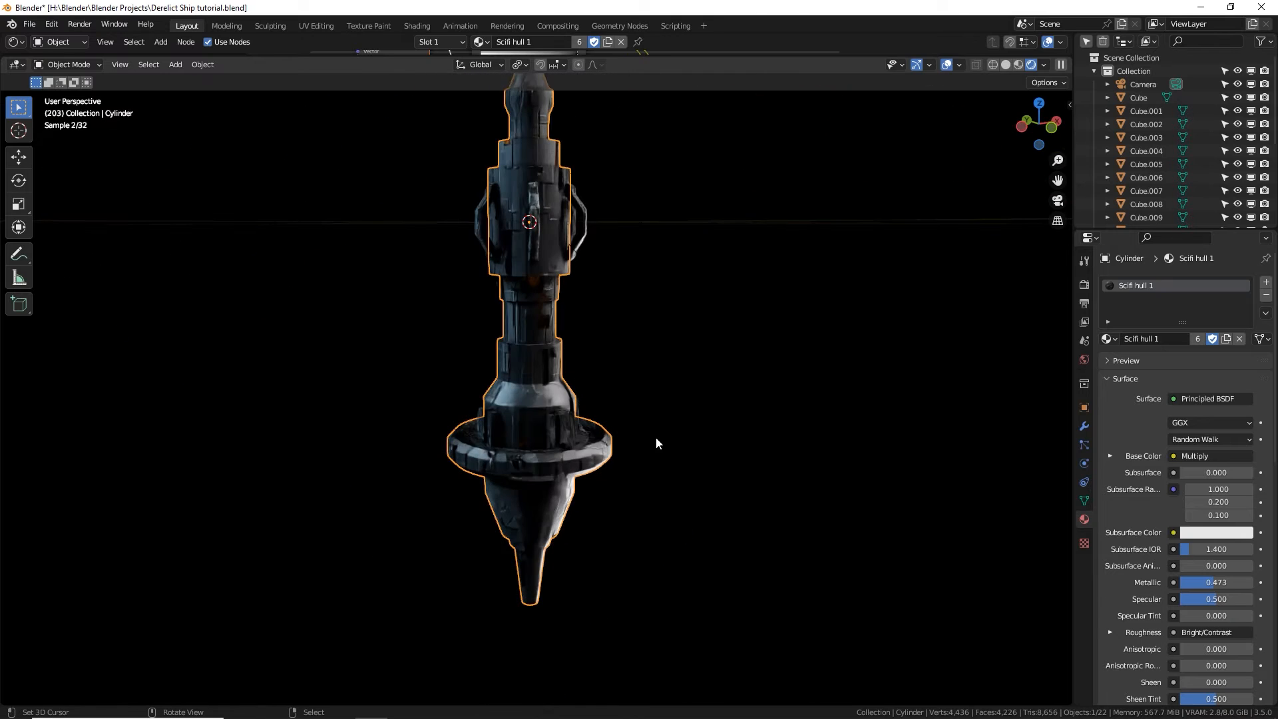
Enlarge the hull's disc slightly with a uniform scale of its mesh.
{"action": "key", "text": "Tab"}
{"action": "key", "text": "s"}
{"action": "left_click", "coordinate": [660, 429]}
{"action": "key", "text": "Tab"}
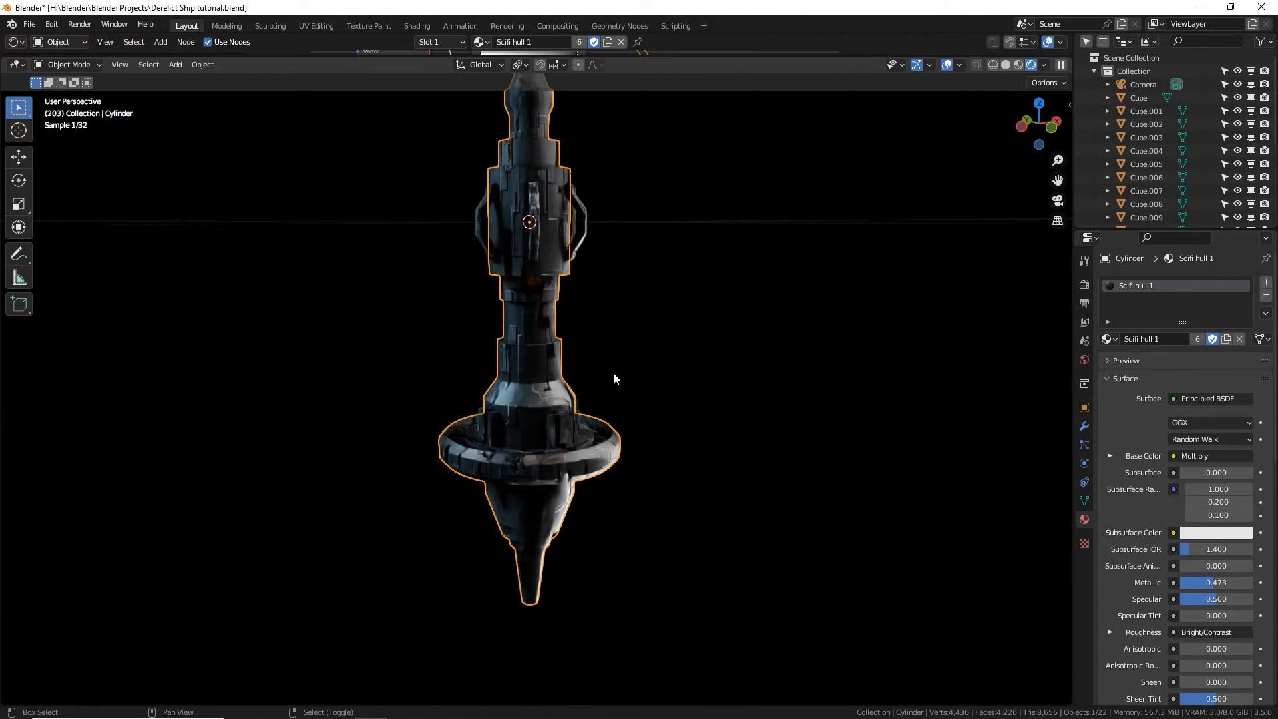
Shorten the whole cylinder hull by scaling it to about 0.903 along the global Z axis.
{"action": "key", "text": "s"}
{"action": "key", "text": "z"}
{"action": "left_click", "coordinate": [454, 366]}
{"action": "key", "text": "KP_0"}
{"action": "key", "text": "KP_1"}
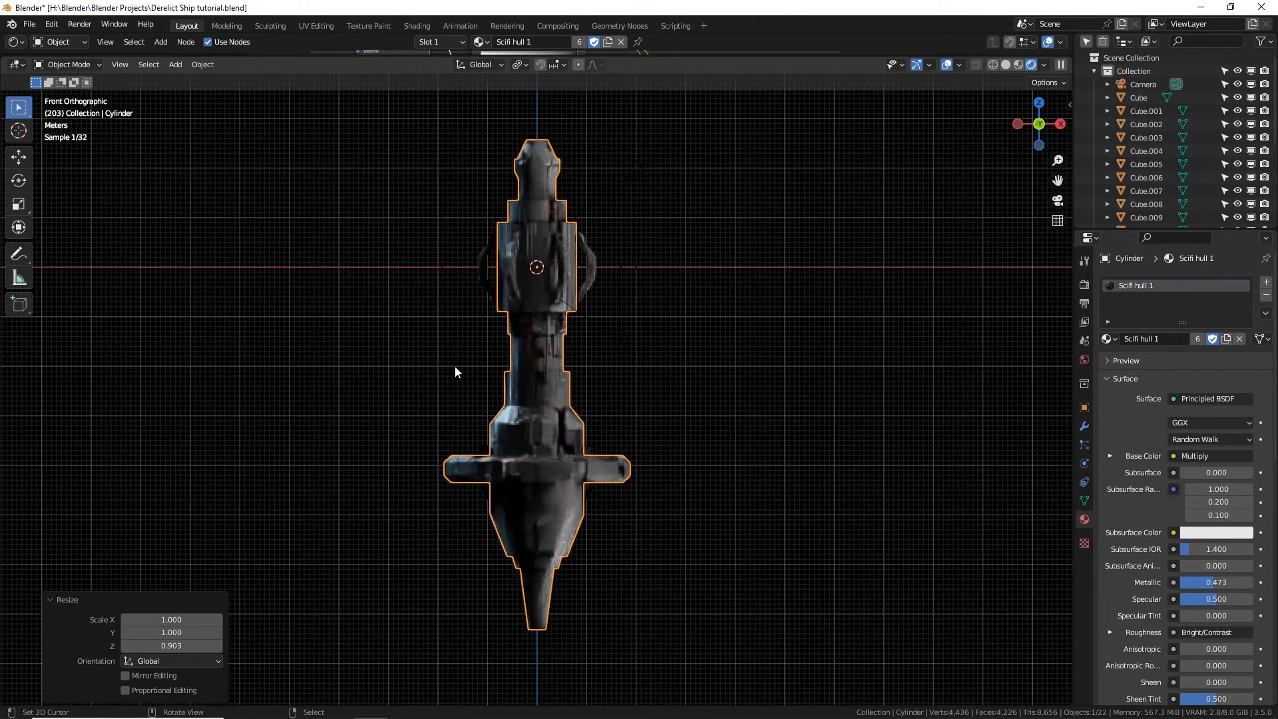
Move the end face of the hull's narrow tail about 15.134 m along the global Z axis, pushing it into the hull.
{"action": "middle_click_drag", "start_coordinate": [522, 456], "coordinate": [529, 426]}
{"action": "key", "text": "Tab"}
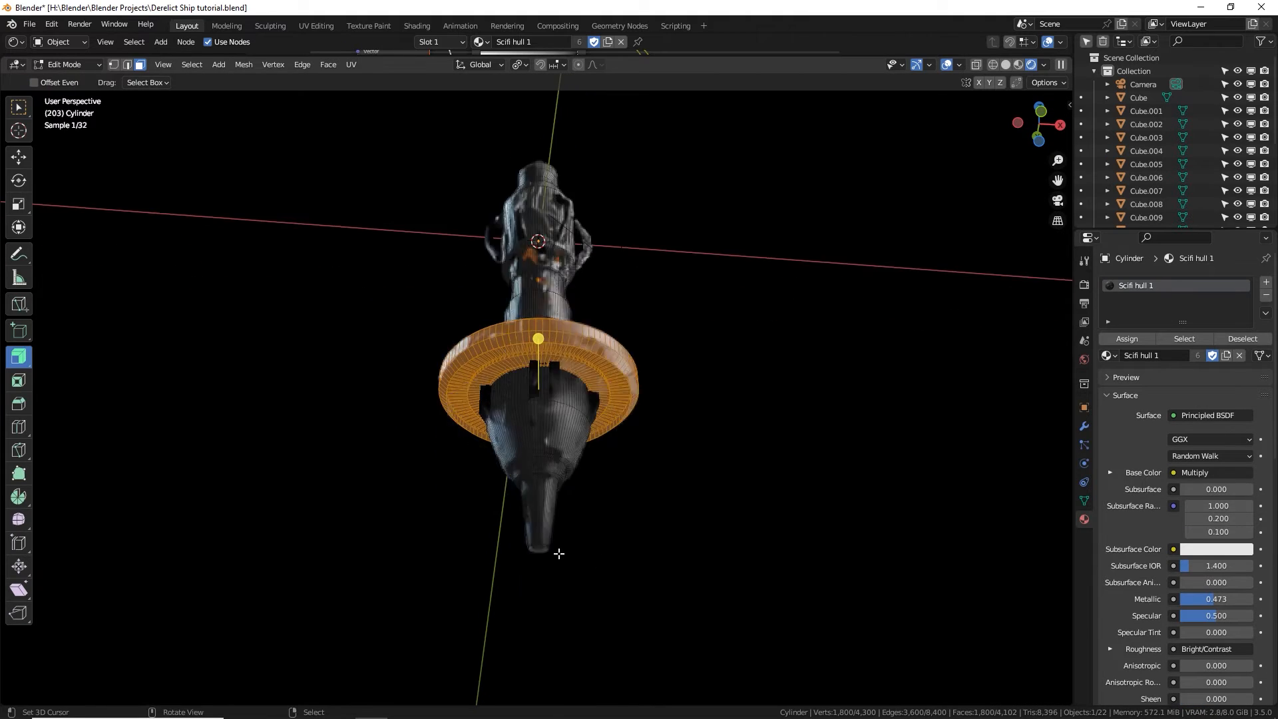
{"action": "scroll", "coordinate": [563, 619], "scroll_direction": "up", "scroll_amount": 4}
{"action": "middle_click_drag", "start_coordinate": [558, 527], "coordinate": [540, 398], "text": "shift"}
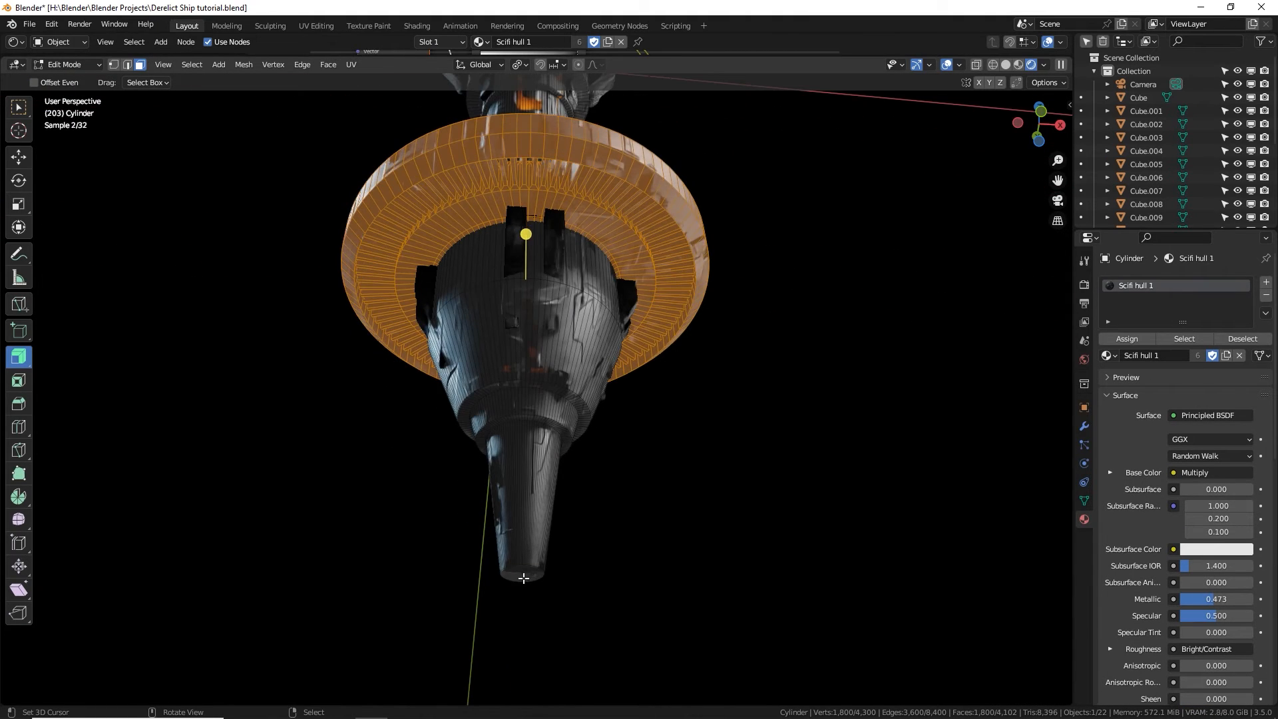
{"action": "right_click", "coordinate": [524, 575]}
{"action": "key", "text": "g"}
{"action": "key", "text": "z"}
{"action": "left_click", "coordinate": [570, 452]}
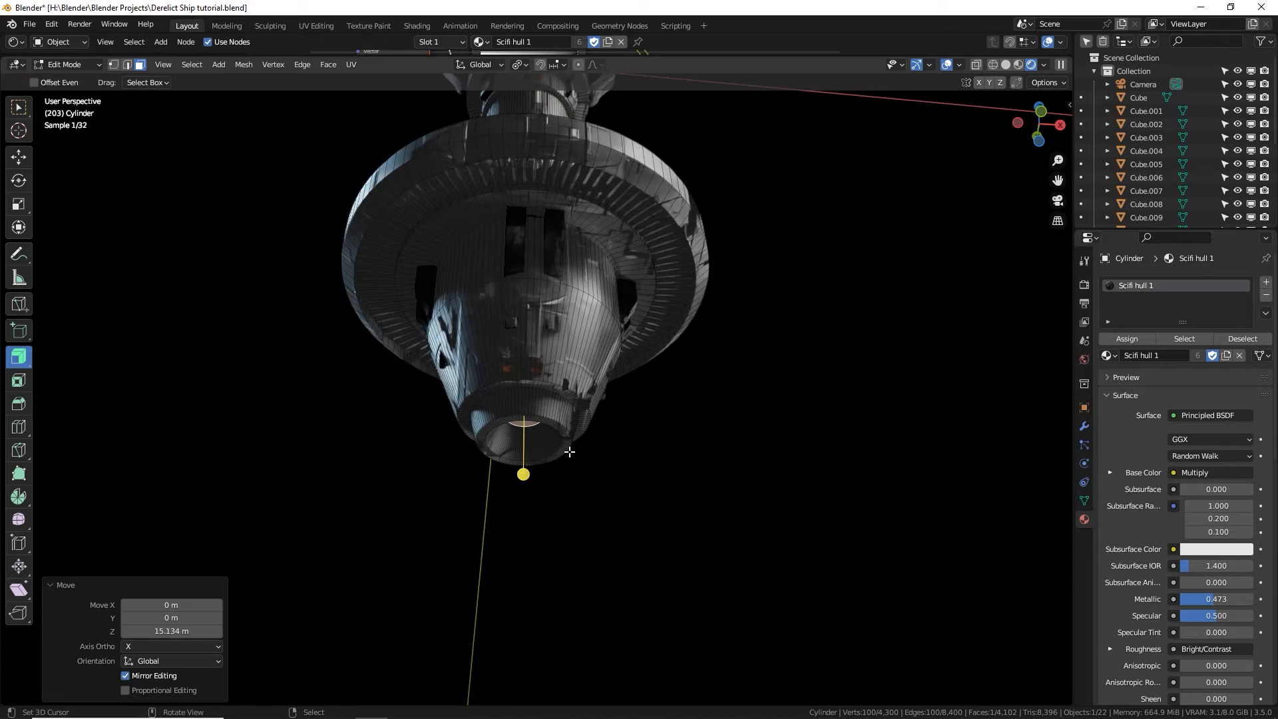
{"action": "middle_click_drag", "start_coordinate": [541, 413], "coordinate": [633, 335]}
{"action": "key", "text": "Tab"}
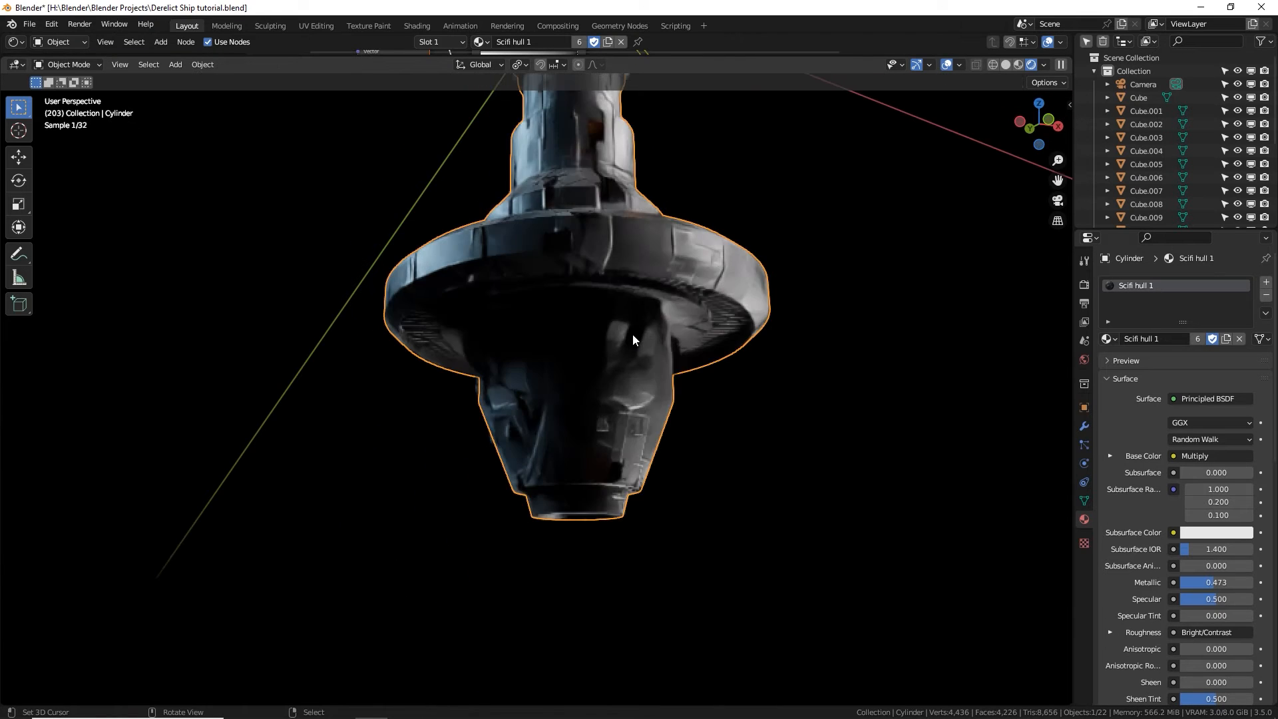
Select the four fin panels around the tapered hull beyond the large ring and scale them up to about 1.2 times.
{"action": "left_click", "coordinate": [622, 333]}
{"action": "left_click", "coordinate": [527, 350], "text": "shift"}
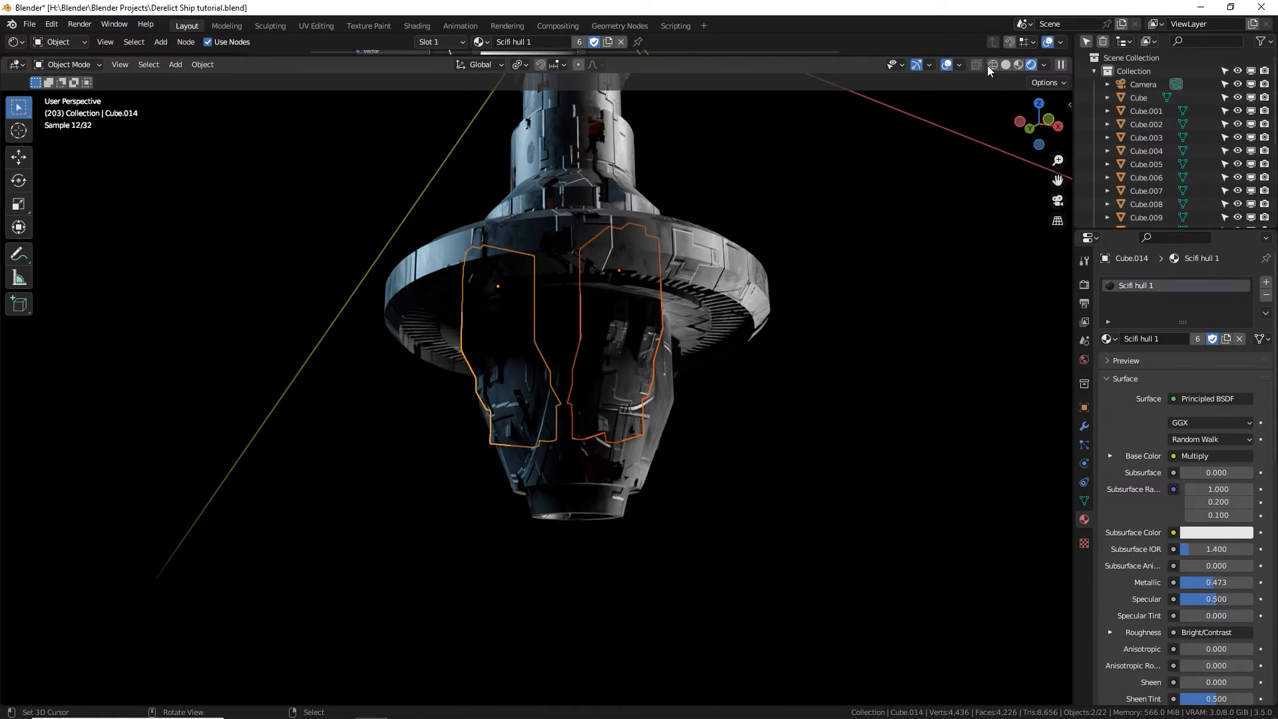
{"action": "left_click", "coordinate": [1006, 65]}
{"action": "middle_click_drag", "start_coordinate": [630, 310], "coordinate": [738, 370]}
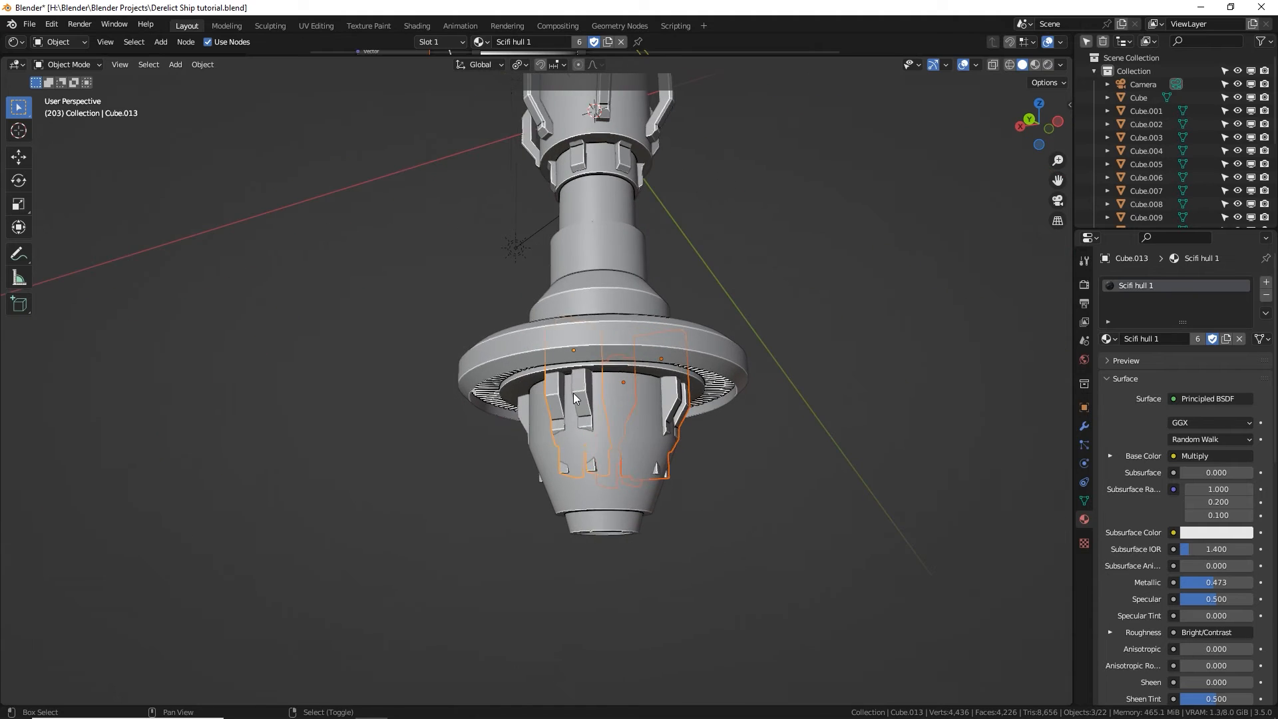
{"action": "middle_click_drag", "start_coordinate": [576, 397], "coordinate": [432, 411]}
{"action": "key", "text": "s"}
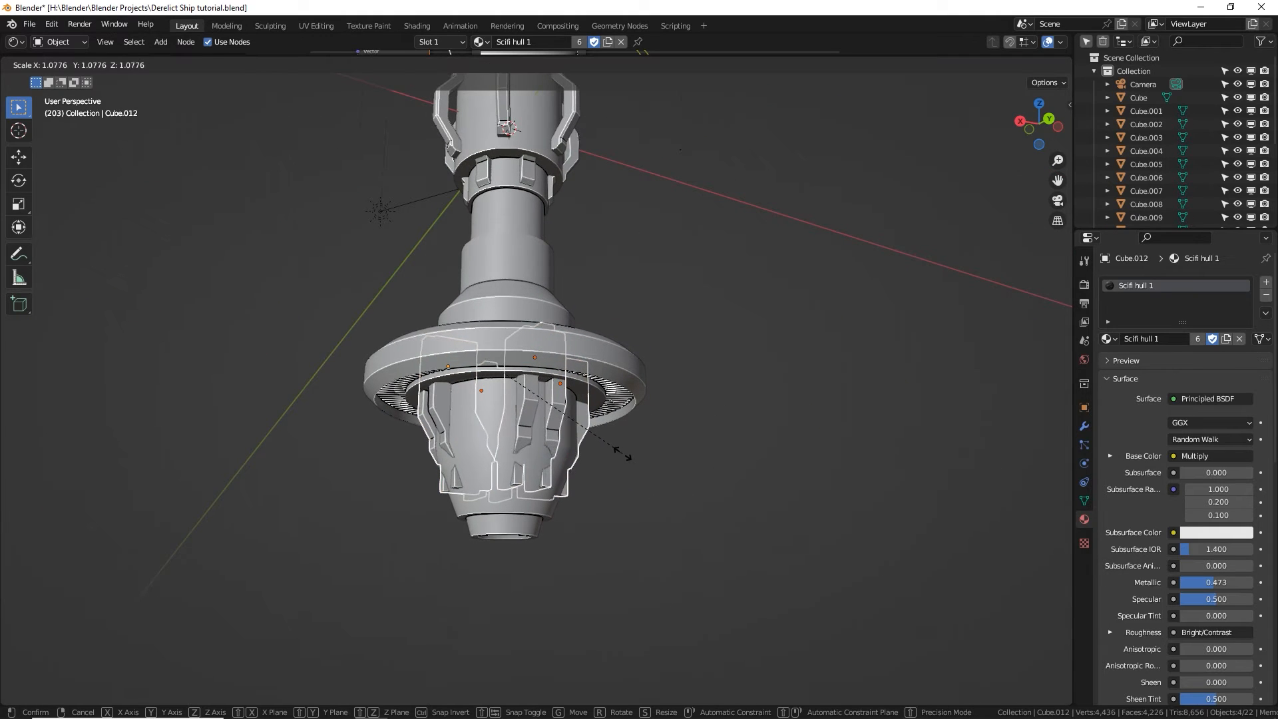
{"action": "left_click", "coordinate": [632, 441]}
Move the four selected fins down along global Z by about 3.9 m, extending them past the ring.
{"action": "key", "text": "g"}
{"action": "key", "text": "z"}
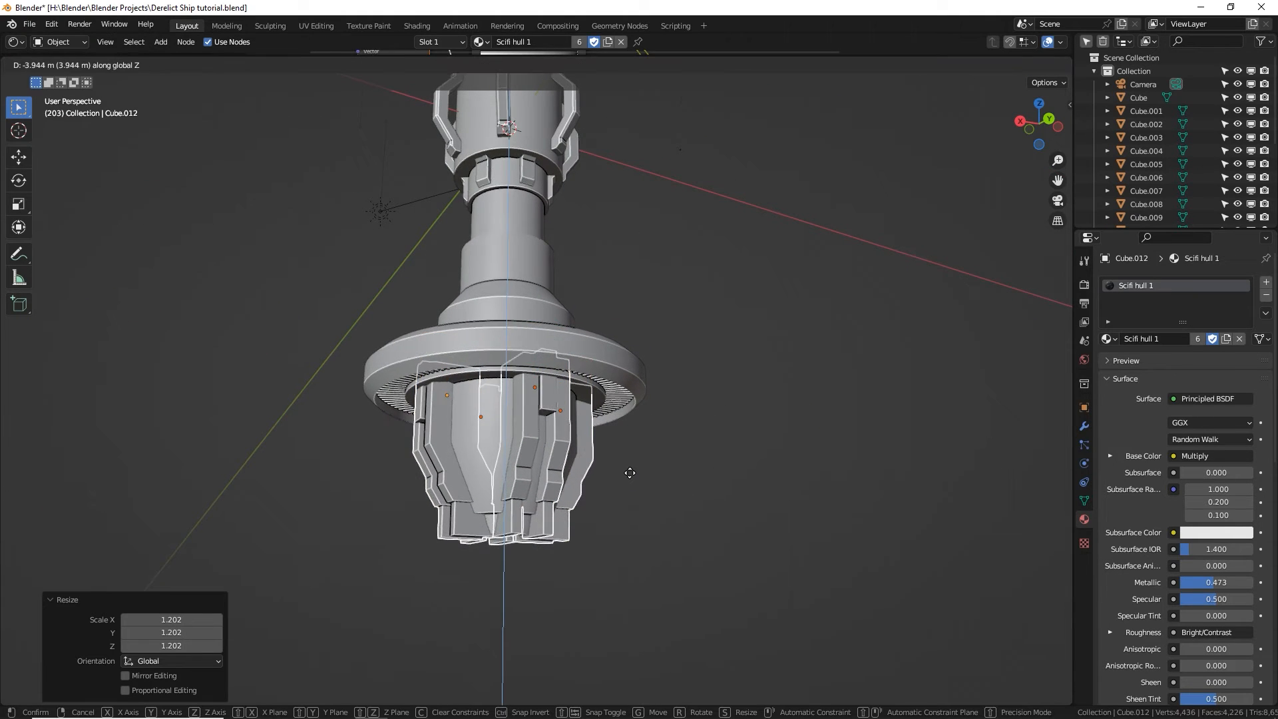
{"action": "left_click", "coordinate": [630, 473]}
{"action": "middle_click_drag", "start_coordinate": [631, 473], "coordinate": [582, 482]}
Look through the scene camera, fit its frame in the viewport and display the ship in rendered shading.
{"action": "key", "text": "KP_0"}
{"action": "key", "text": "Home"}
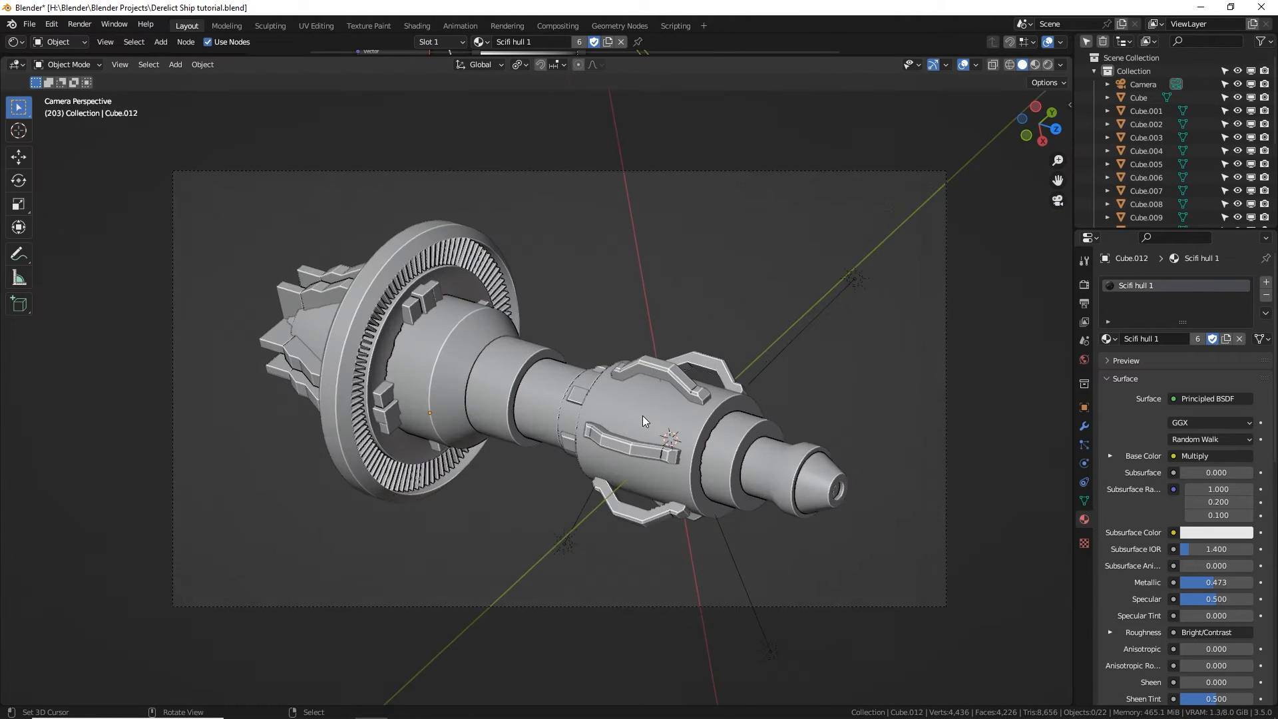
{"action": "left_click", "coordinate": [1049, 66]}
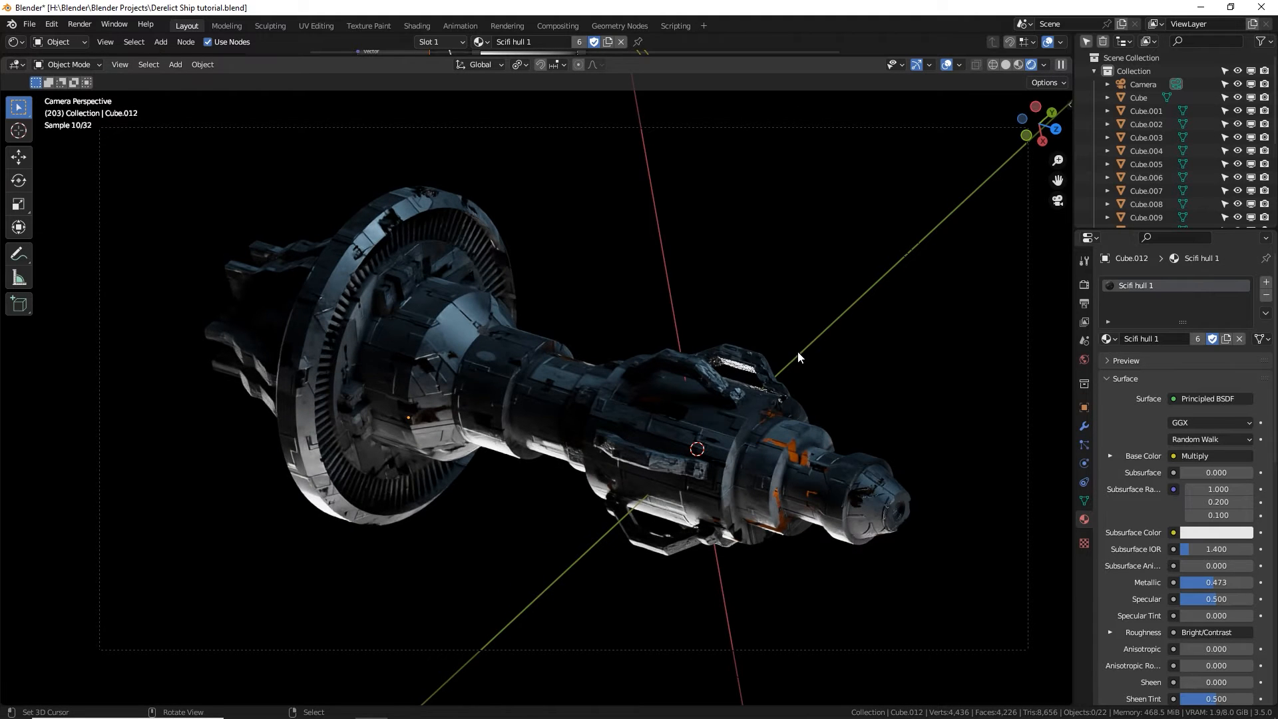
Select the Light sun lamp and disable Light.001 and Light.002 in the viewport to isolate it.
{"action": "left_click_drag", "start_coordinate": [1136, 231], "coordinate": [1137, 374]}
{"action": "left_click", "coordinate": [1137, 325]}
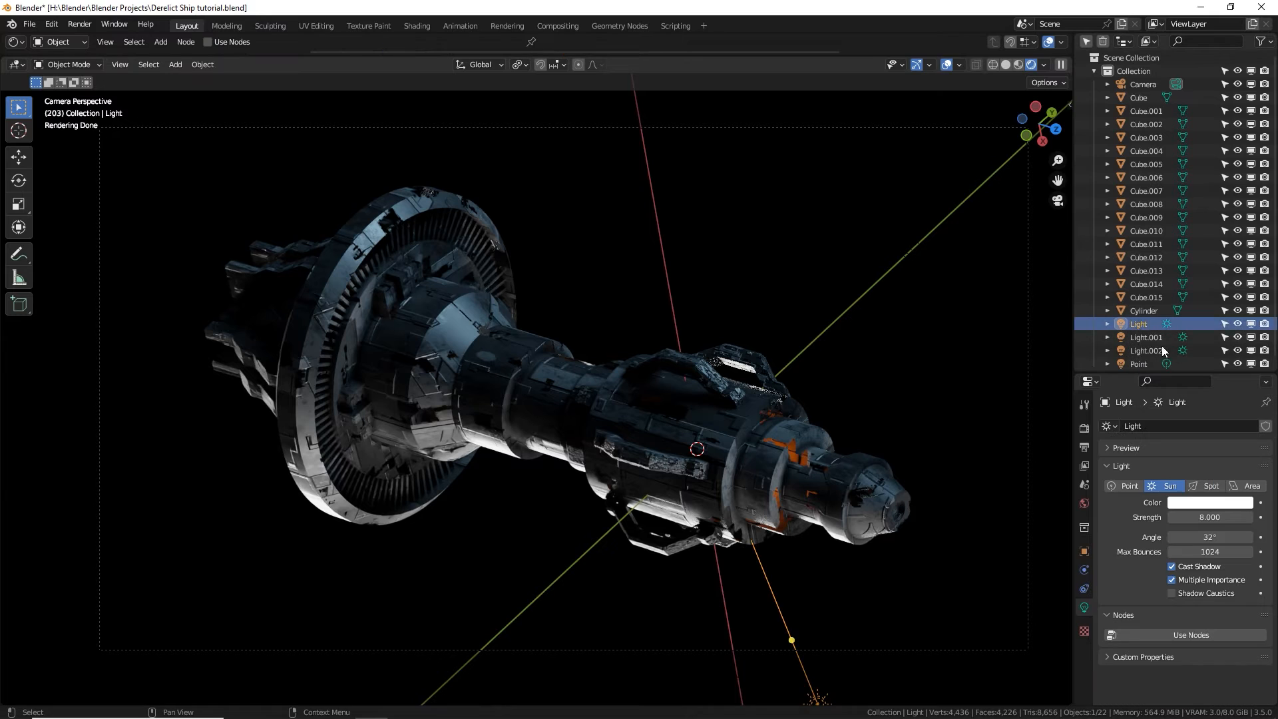
{"action": "left_click", "coordinate": [1251, 338]}
{"action": "left_click", "coordinate": [1251, 351]}
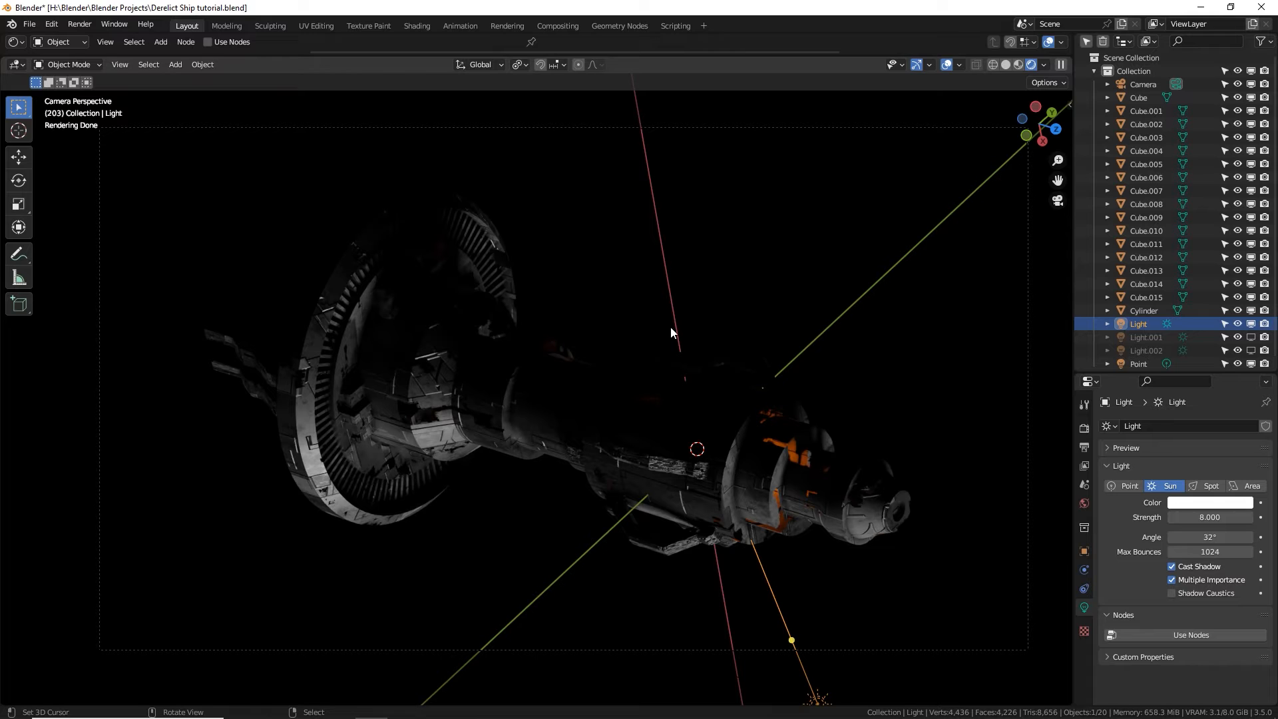
Trackball-rotate the Light sun lamp by about -107° and -19° so it lights the camera-facing side of the ship.
{"action": "key", "text": "r"}
{"action": "key", "text": "r"}
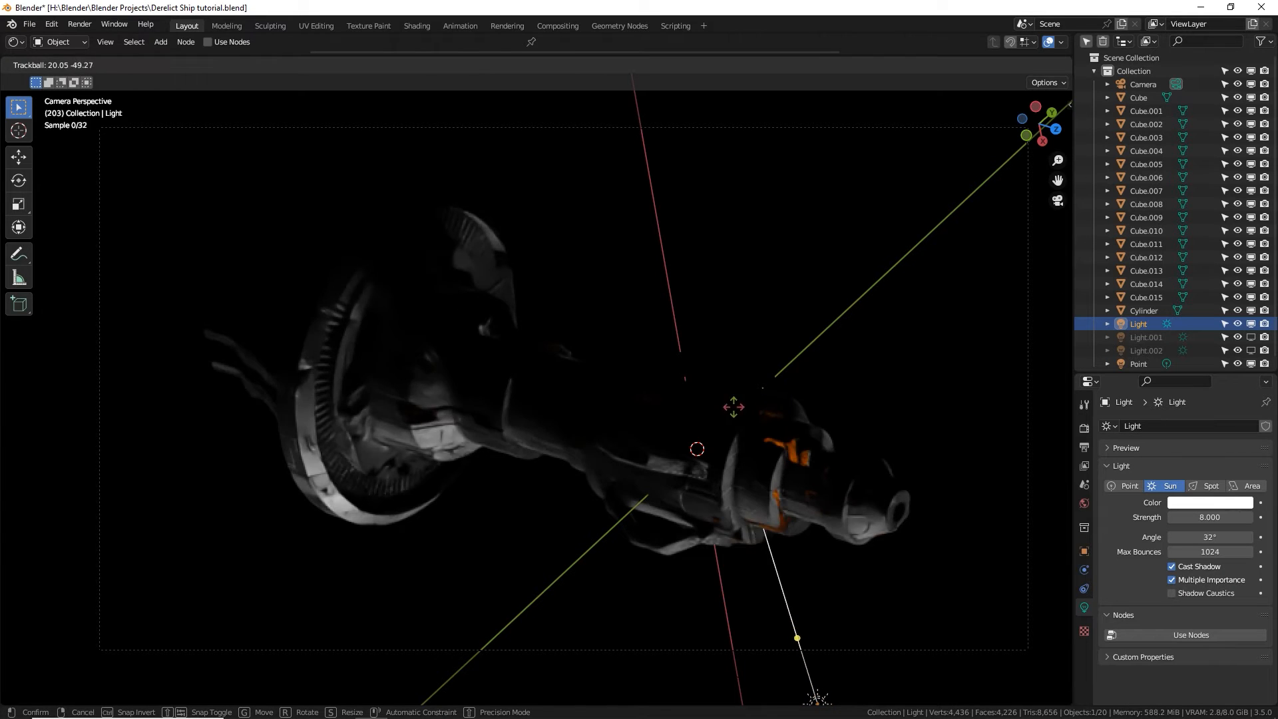
{"action": "left_click", "coordinate": [768, 259]}
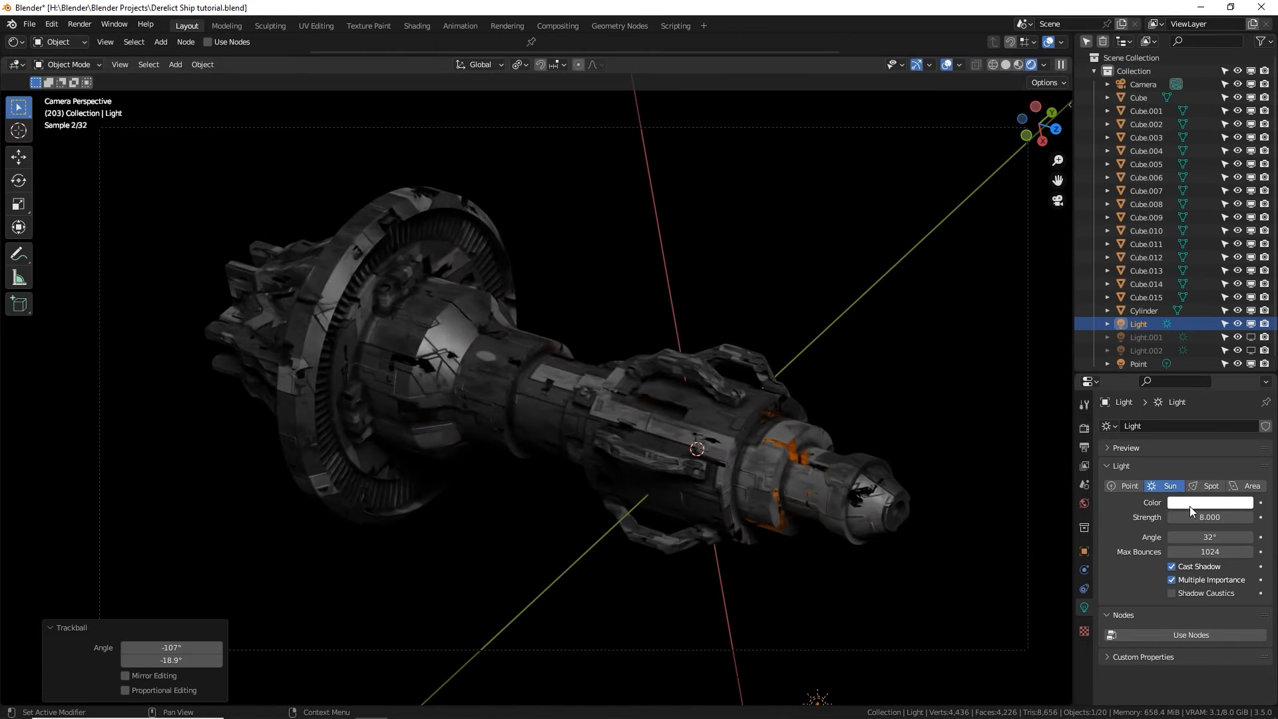
Set the Light sun lamp's angle to 1° and its strength to 20.
{"action": "left_click", "coordinate": [1213, 539]}
{"action": "type", "text": "1"}
{"action": "key", "text": "Return"}
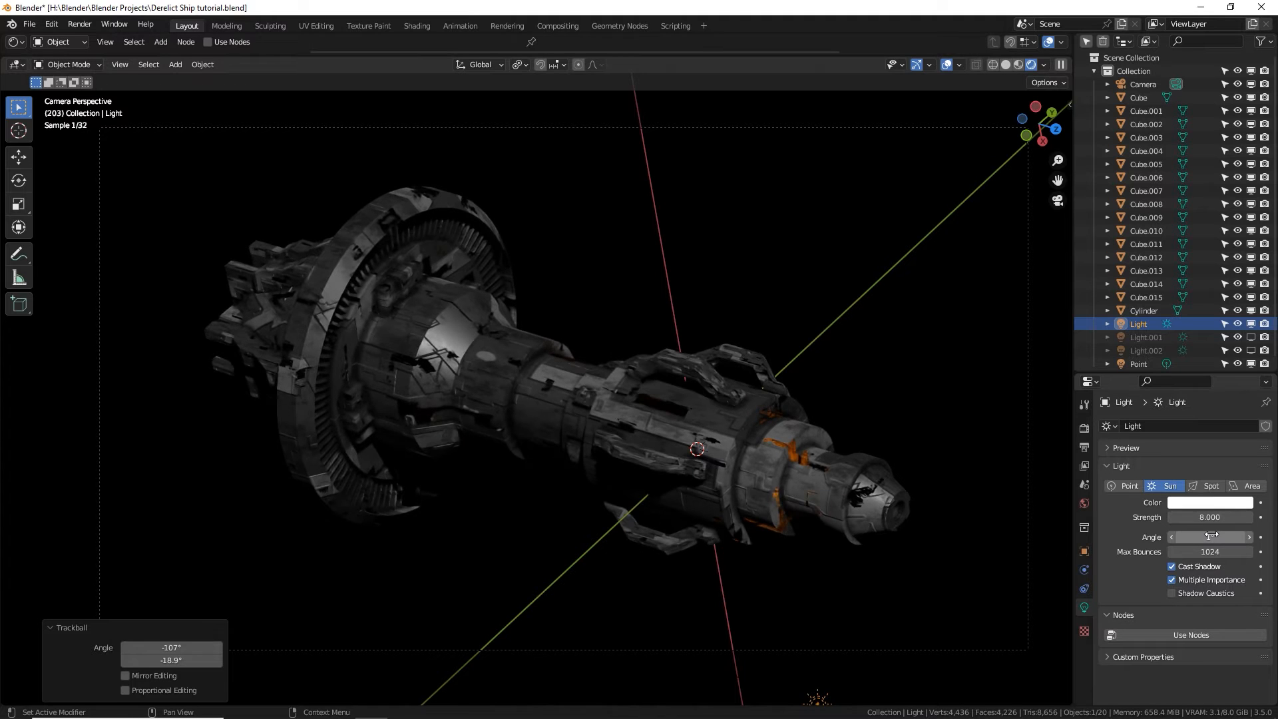
{"action": "left_click", "coordinate": [1219, 518]}
{"action": "type", "text": "20"}
{"action": "key", "text": "Return"}
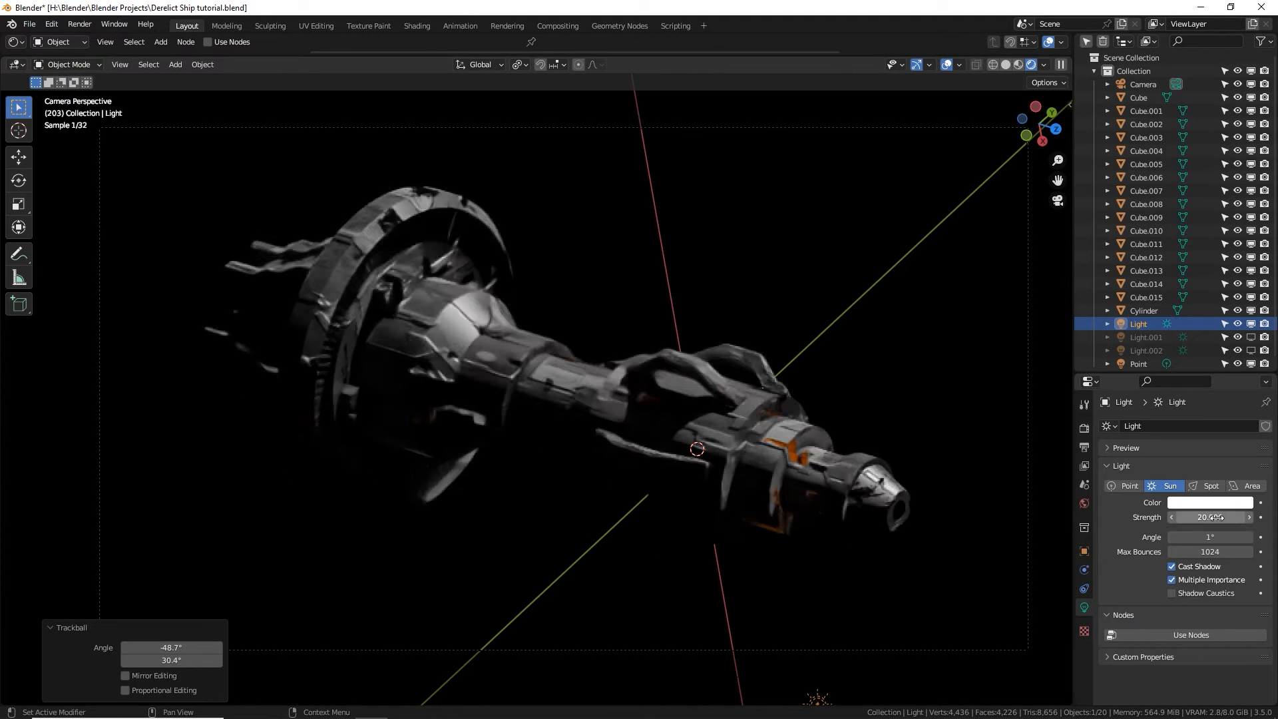
Re-aim the Light sun lamp with several trackball rotations, the last about -57° and -40°, so it lights the ship's upper side.
{"action": "key", "text": "r"}
{"action": "key", "text": "r"}
{"action": "left_click", "coordinate": [906, 450]}
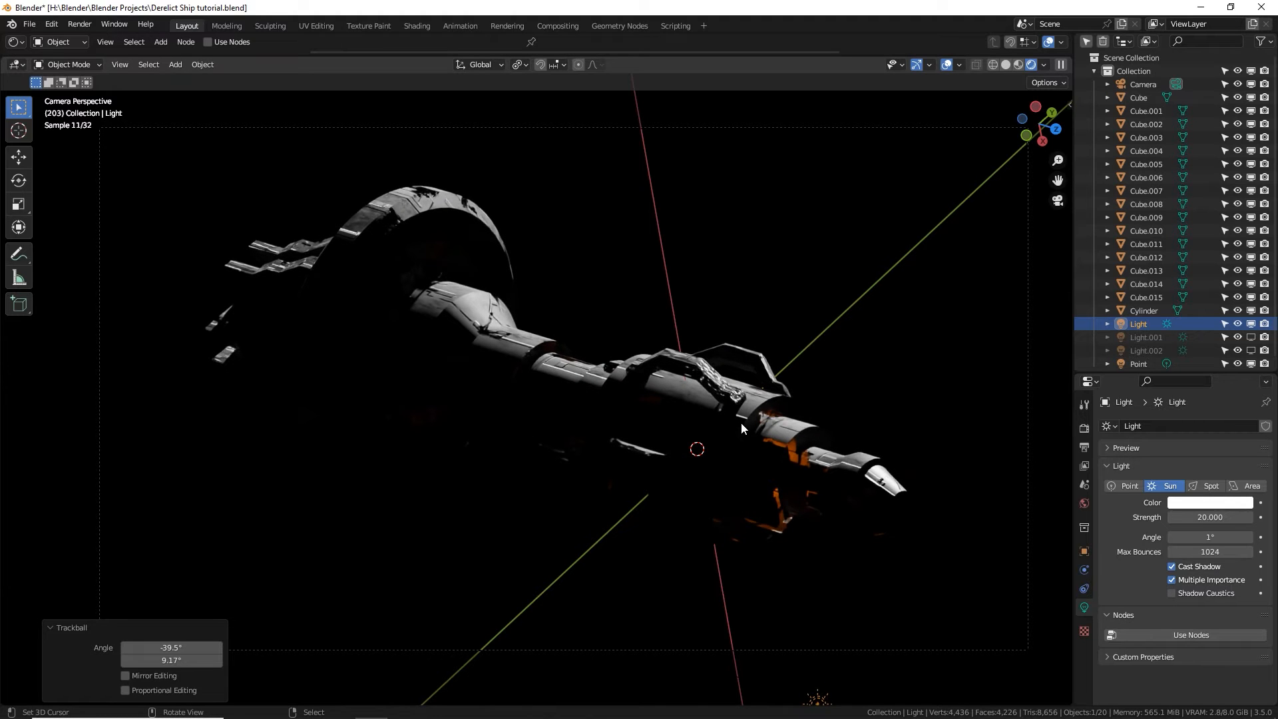
{"action": "key", "text": "r"}
{"action": "key", "text": "r"}
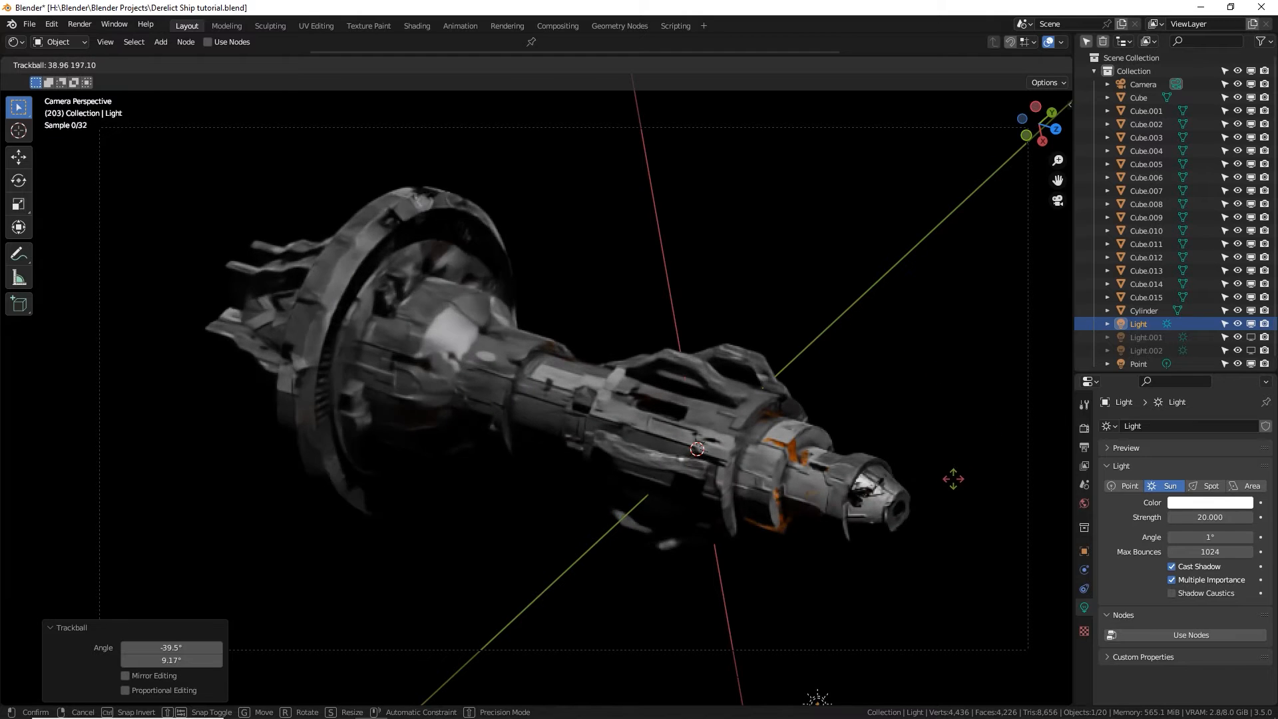
{"action": "left_click", "coordinate": [976, 529]}
{"action": "key", "text": "r"}
{"action": "key", "text": "r"}
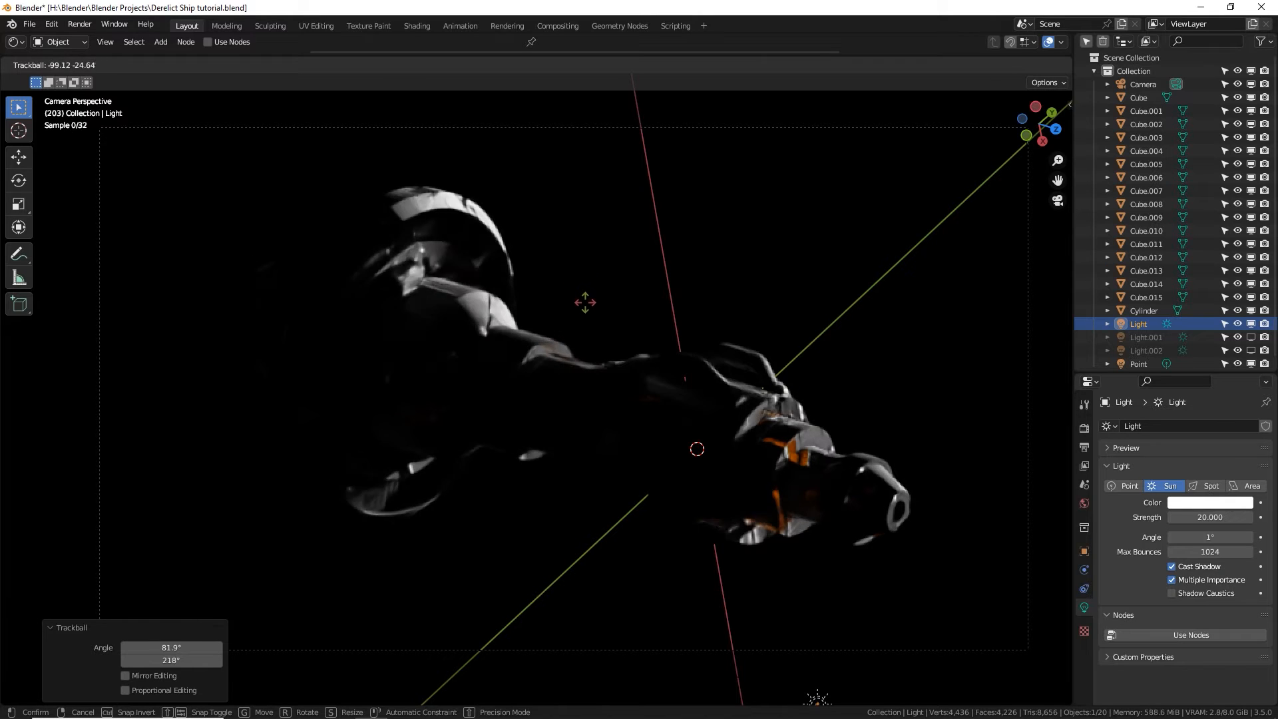
{"action": "key", "text": "Return"}
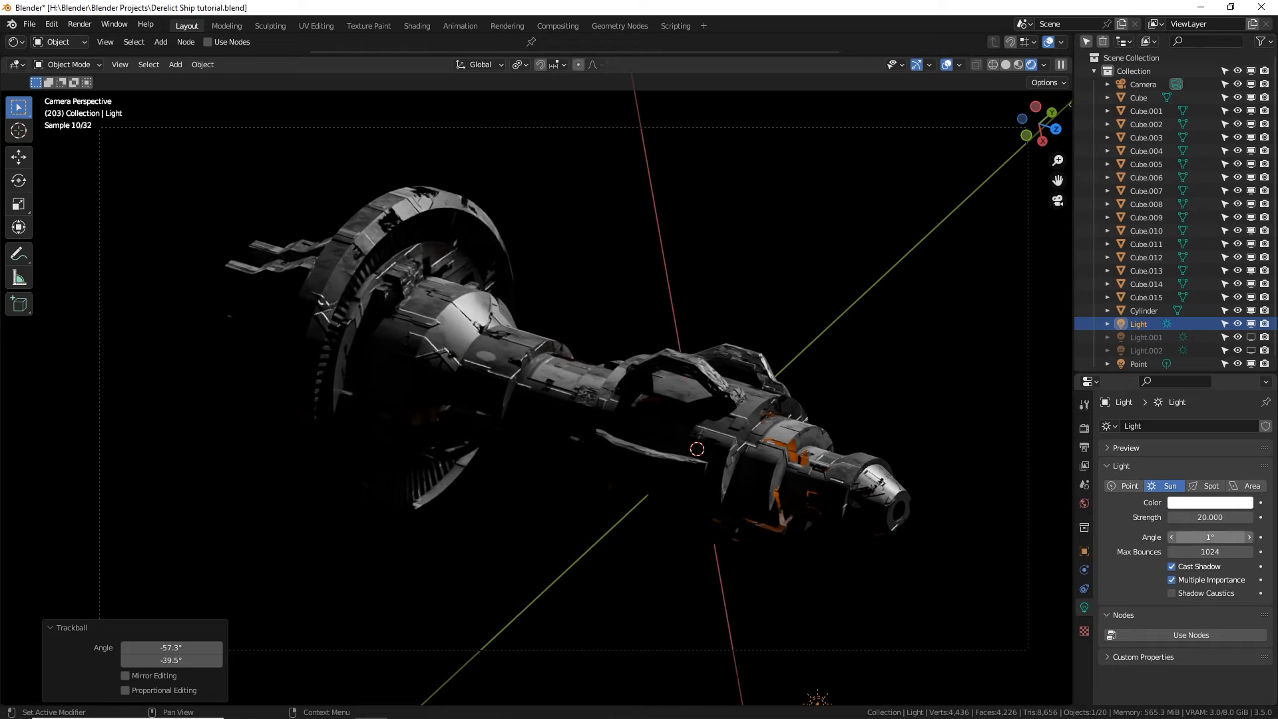
Soften the Light sun lamp's shadows by setting its angle to 20°.
{"action": "left_click", "coordinate": [1214, 536]}
{"action": "type", "text": "1"}
{"action": "key", "text": "Return"}
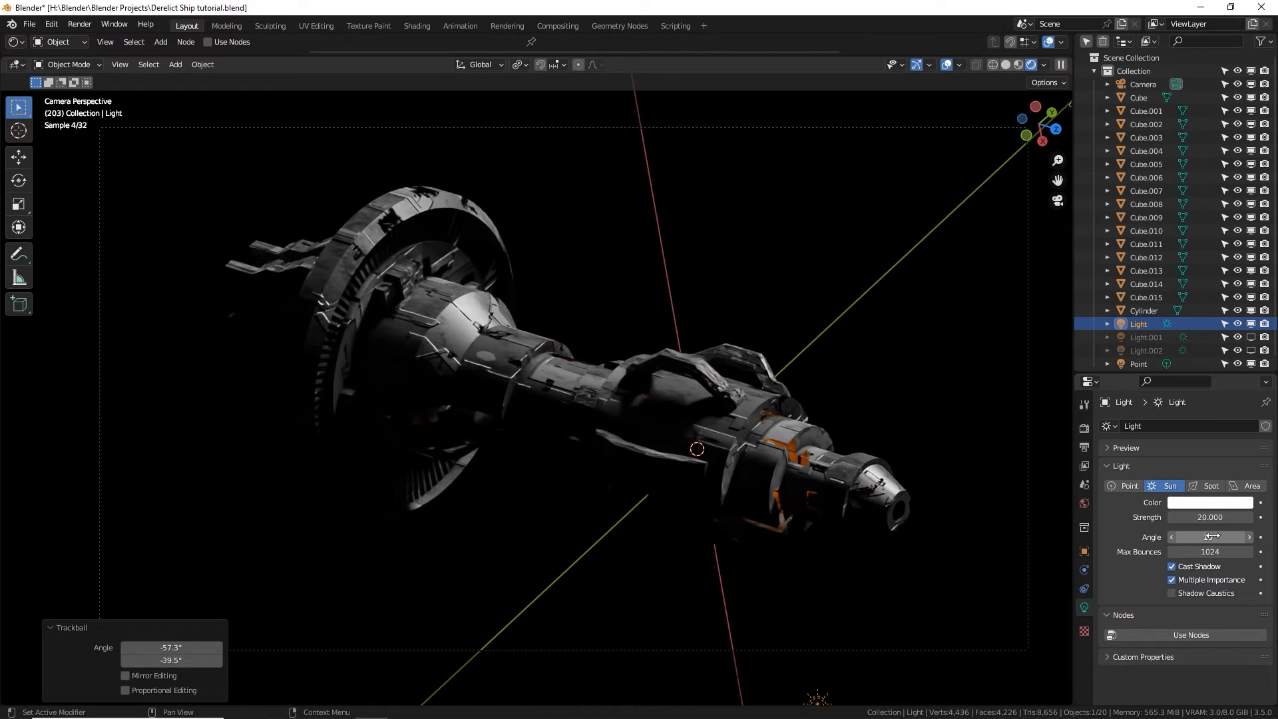
{"action": "left_click", "coordinate": [1212, 536]}
{"action": "type", "text": "20"}
{"action": "key", "text": "Return"}
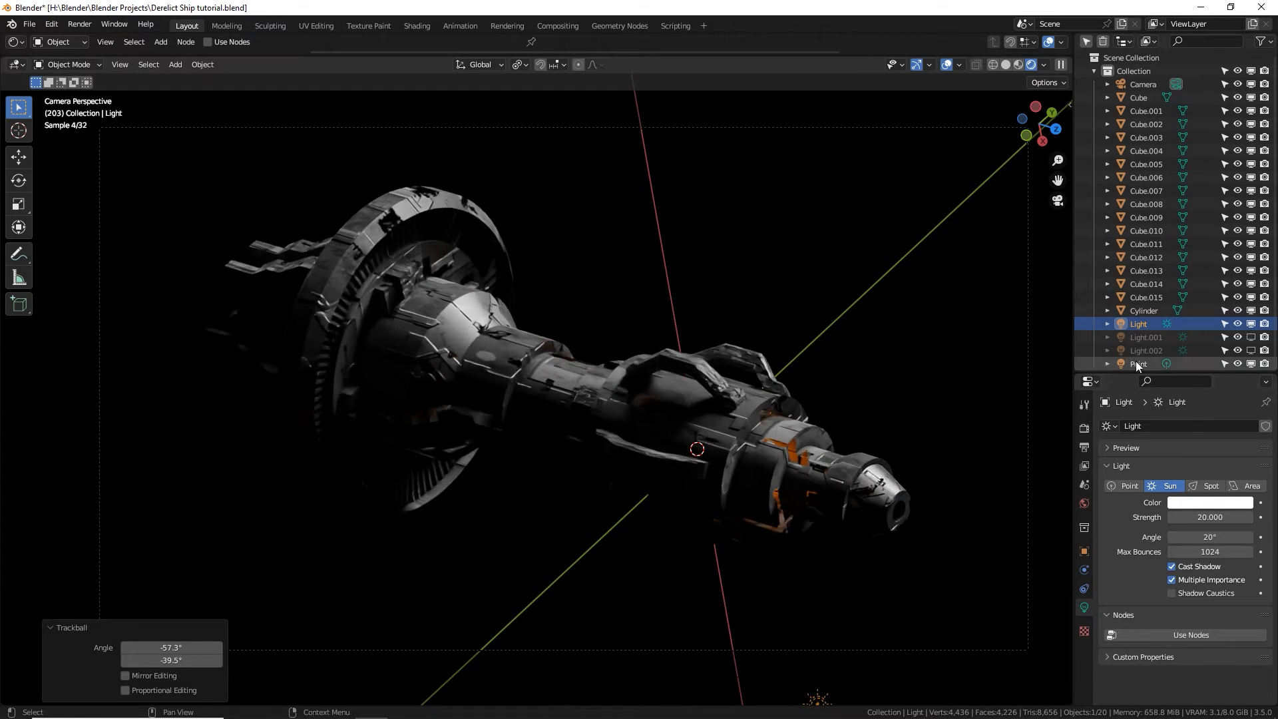
Re-enable Light.001 in the viewport and rotate it so its blue light falls on the ship's underside.
{"action": "scroll", "coordinate": [1139, 365], "scroll_direction": "down", "scroll_amount": 1}
{"action": "left_click", "coordinate": [1252, 332]}
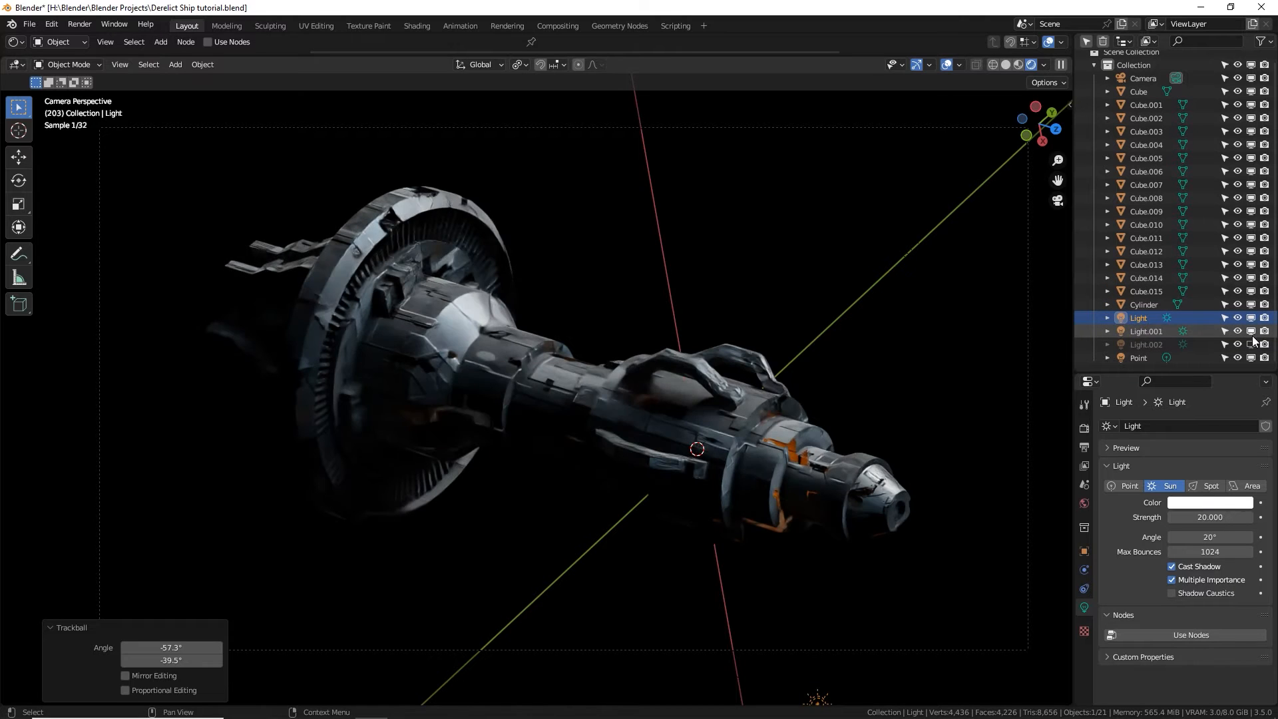
{"action": "left_click", "coordinate": [1165, 331]}
{"action": "key", "text": "r"}
{"action": "key", "text": "r"}
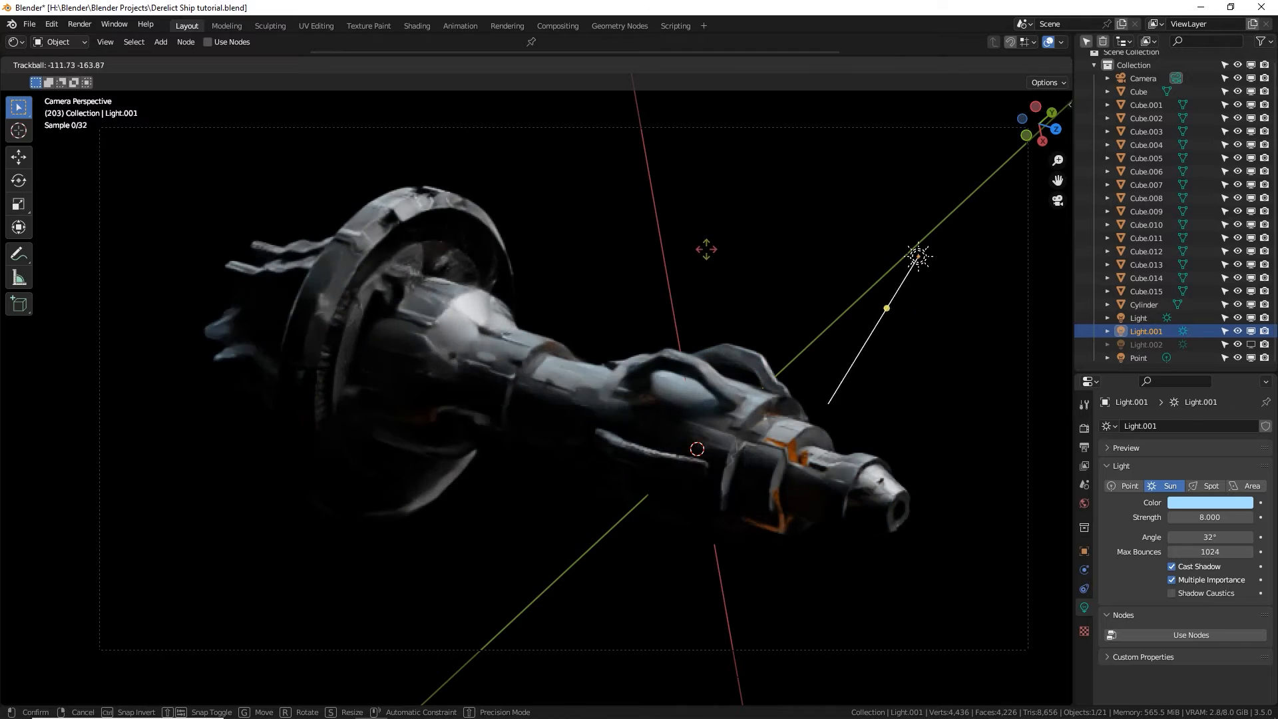
{"action": "left_click", "coordinate": [805, 213]}
{"action": "key", "text": "r"}
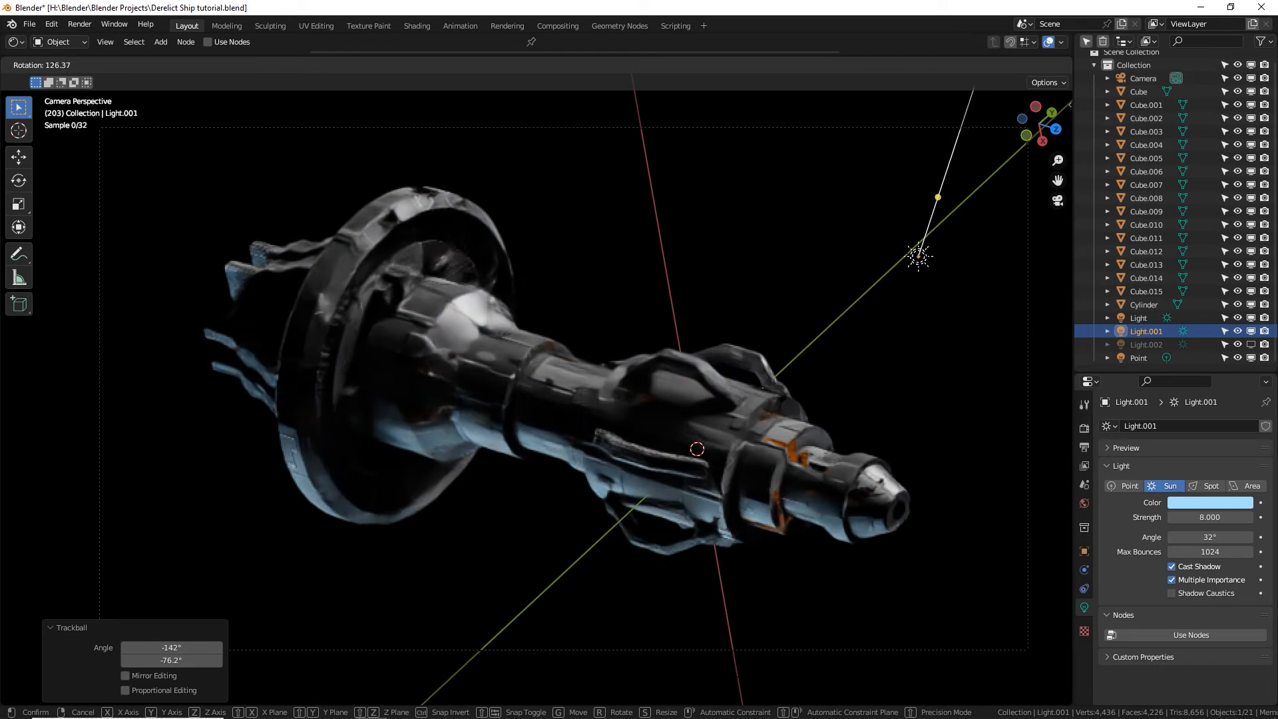
{"action": "left_click", "coordinate": [841, 388]}
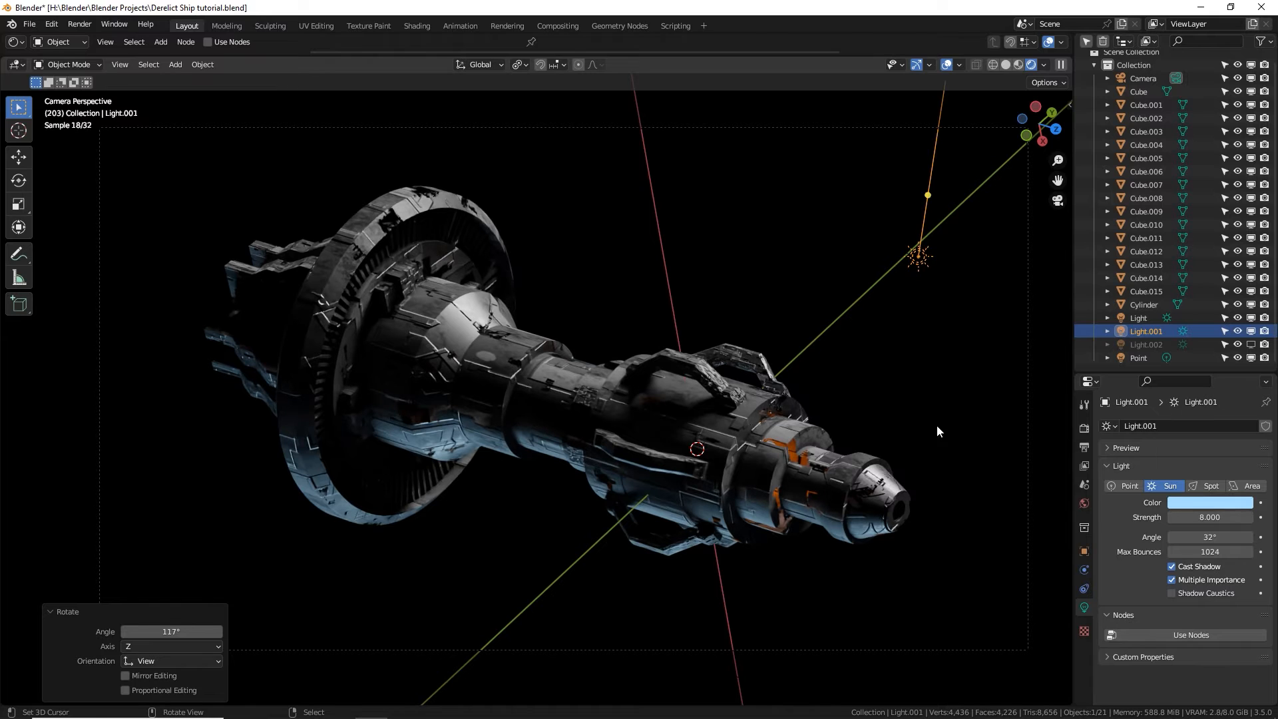
Set Light.001's strength to 2 and trackball-rotate it by about 18° and -16°.
{"action": "left_click", "coordinate": [1199, 514]}
{"action": "type", "text": "2"}
{"action": "key", "text": "Return"}
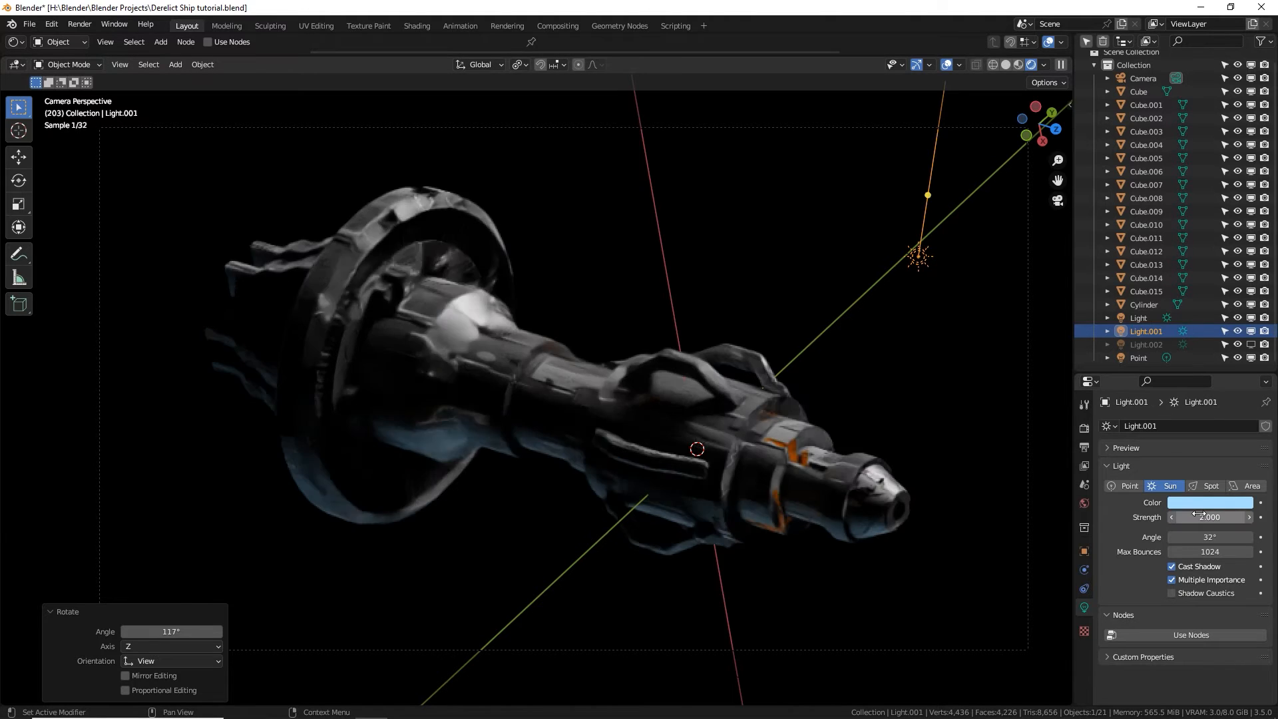
{"action": "left_click", "coordinate": [1207, 538]}
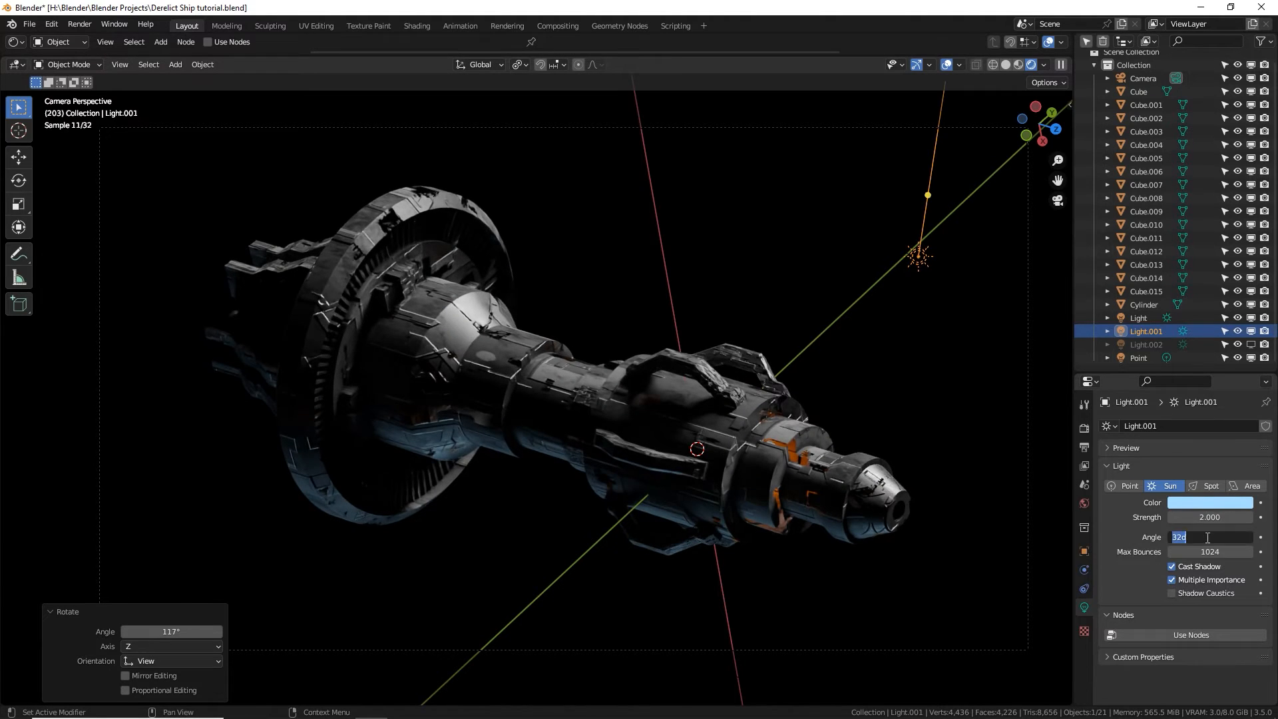
{"action": "key", "text": "Return"}
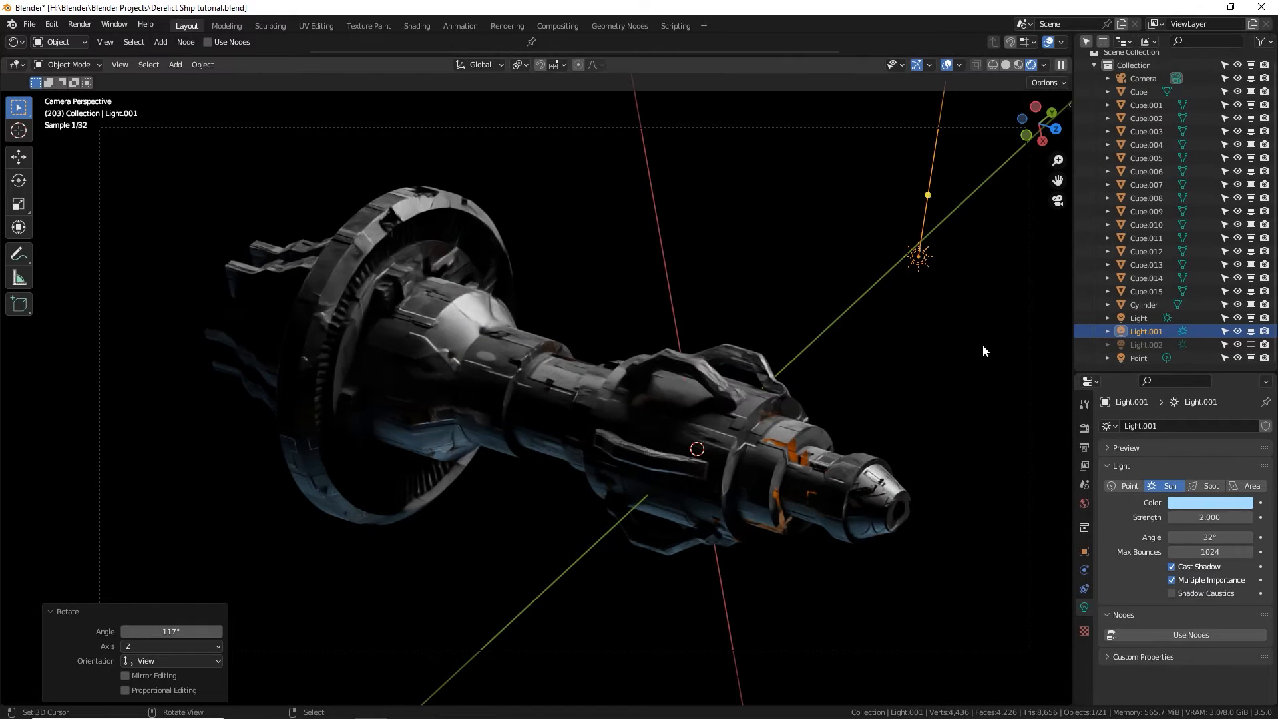
{"action": "key", "text": "r"}
{"action": "key", "text": "r"}
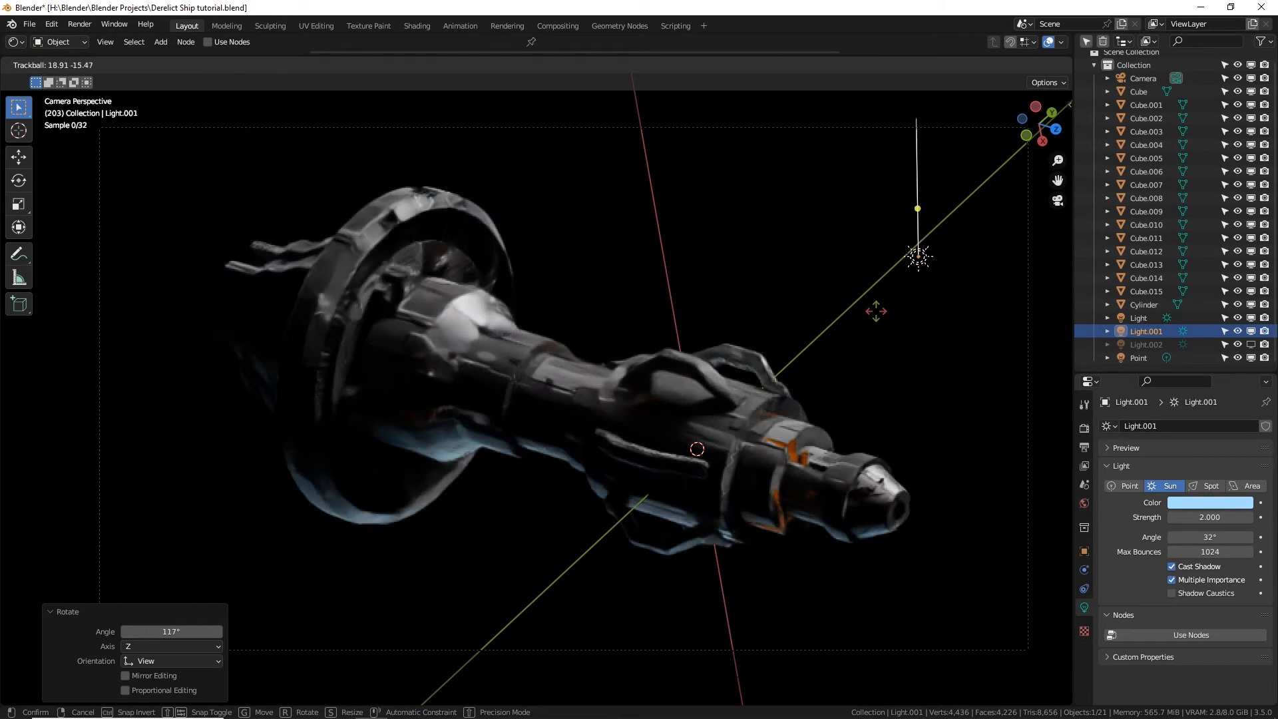
{"action": "left_click", "coordinate": [879, 305]}
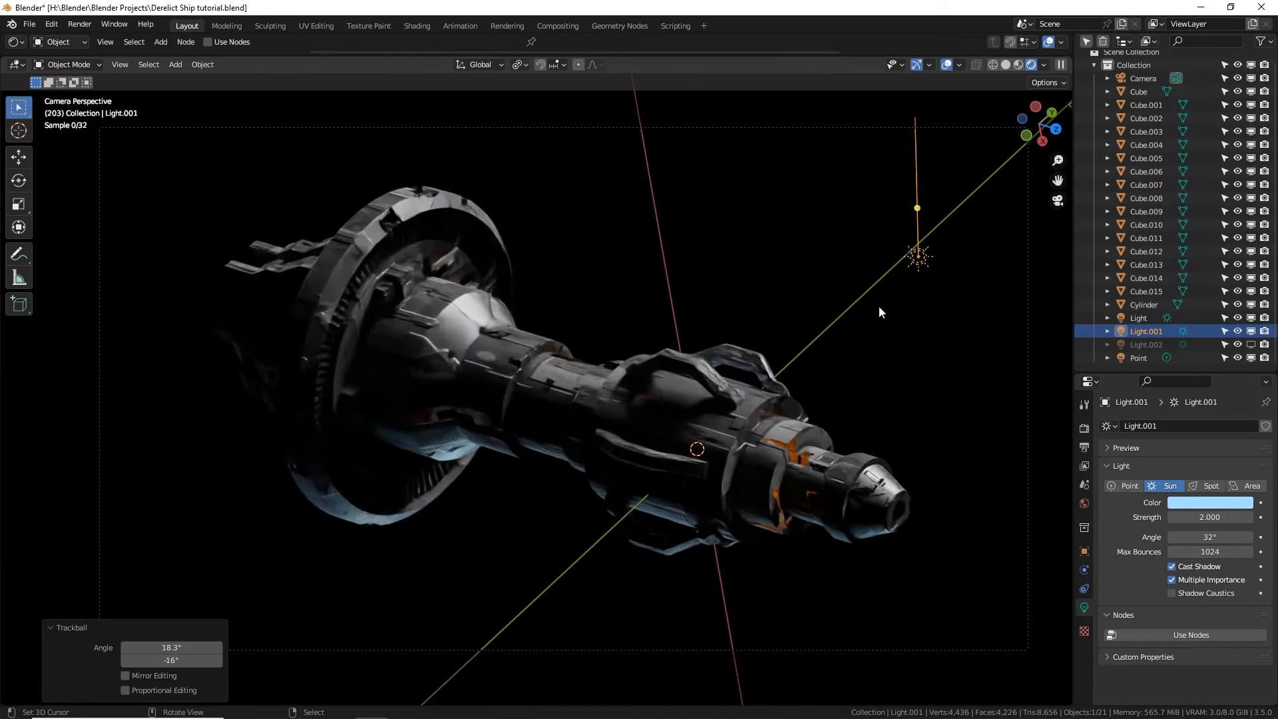
Re-enable Light.002 in the viewport, select it and trackball-rotate it by about 22° and 45°.
{"action": "left_click", "coordinate": [1252, 344]}
{"action": "left_click", "coordinate": [1138, 344]}
{"action": "key", "text": "r"}
{"action": "key", "text": "r"}
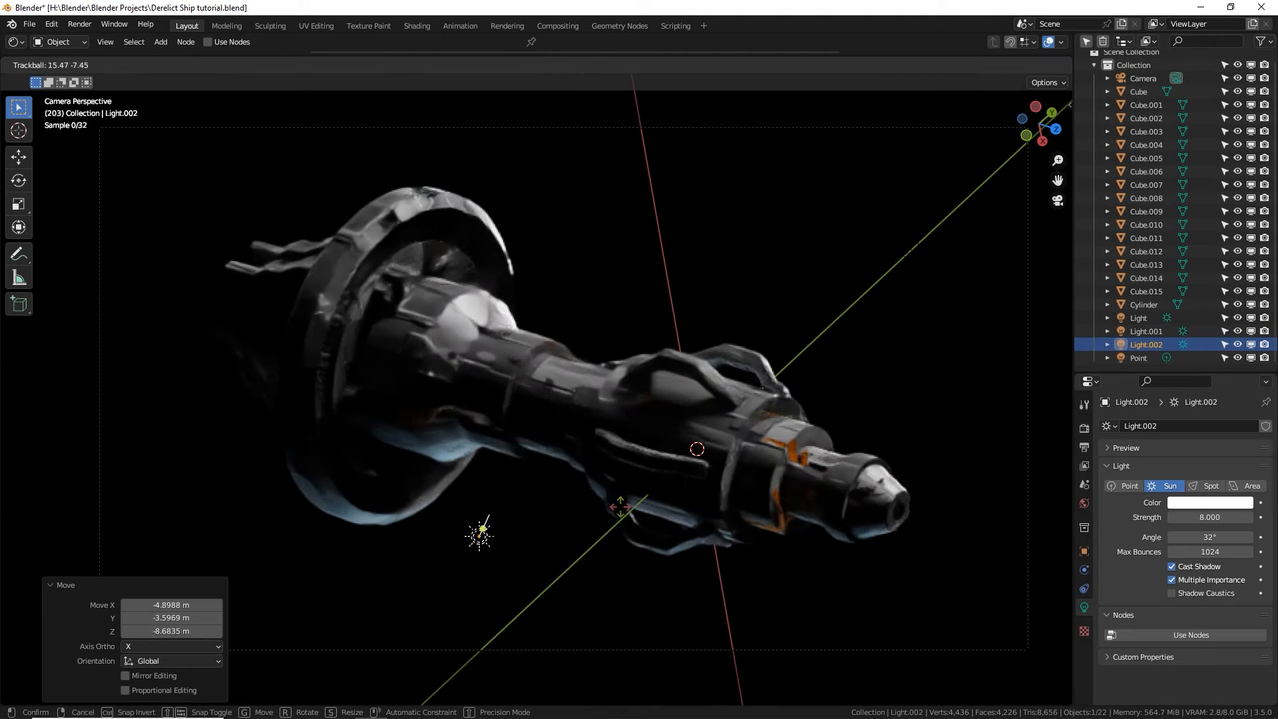
{"action": "left_click", "coordinate": [684, 519]}
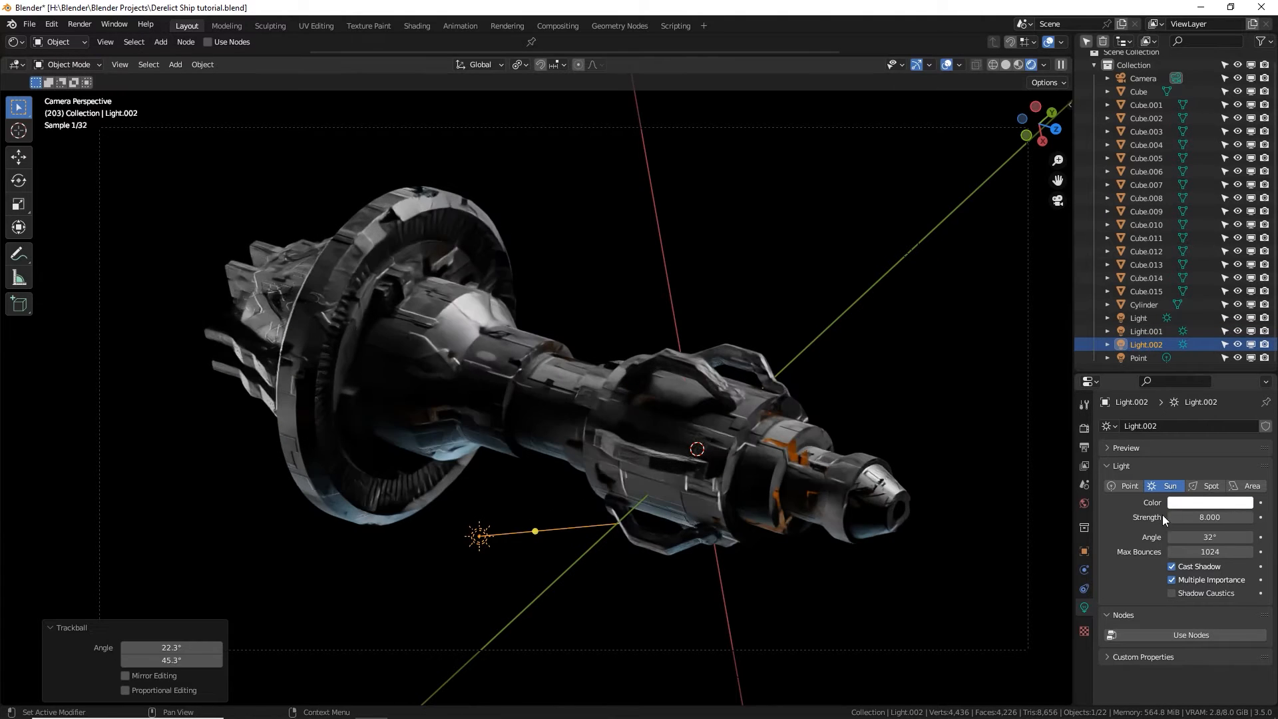
Tint Light.002 pale orange and trackball-rotate it by about 56° and -156° to warm the ship's camera-facing side.
{"action": "left_click", "coordinate": [1188, 503]}
{"action": "left_click_drag", "start_coordinate": [1183, 377], "coordinate": [1176, 391]}
{"action": "key", "text": "r"}
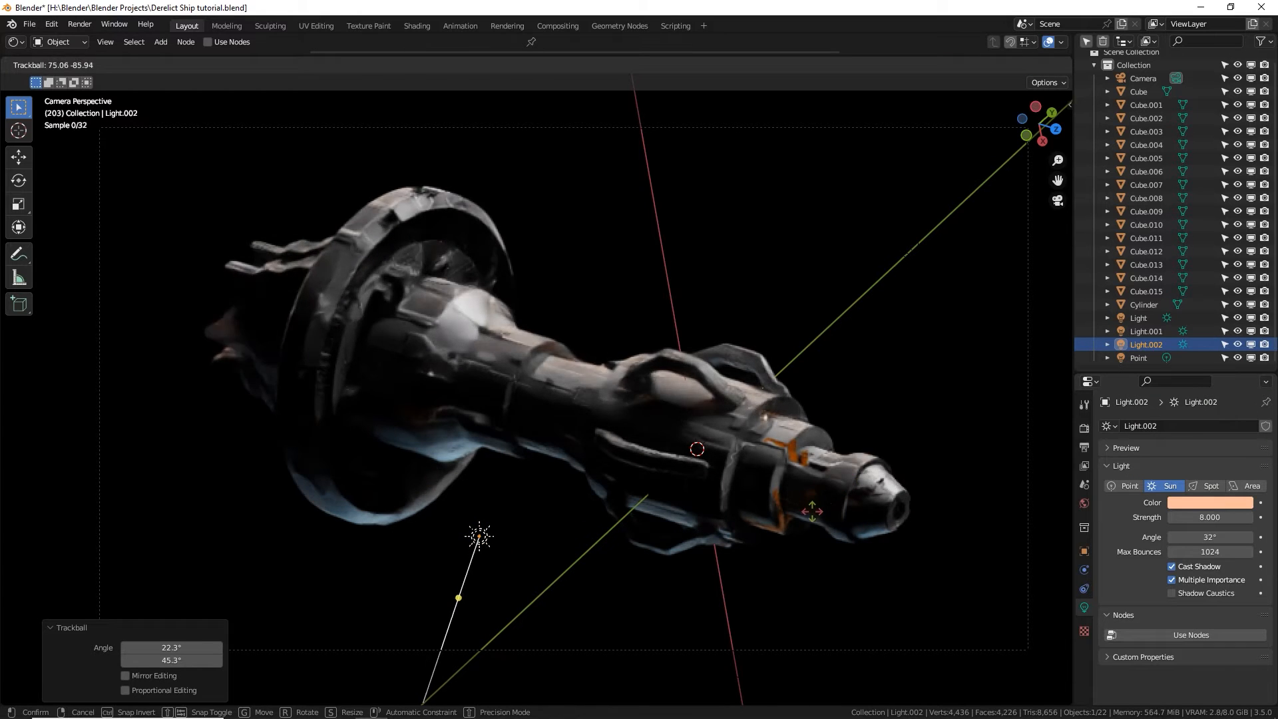
{"action": "left_click", "coordinate": [810, 556]}
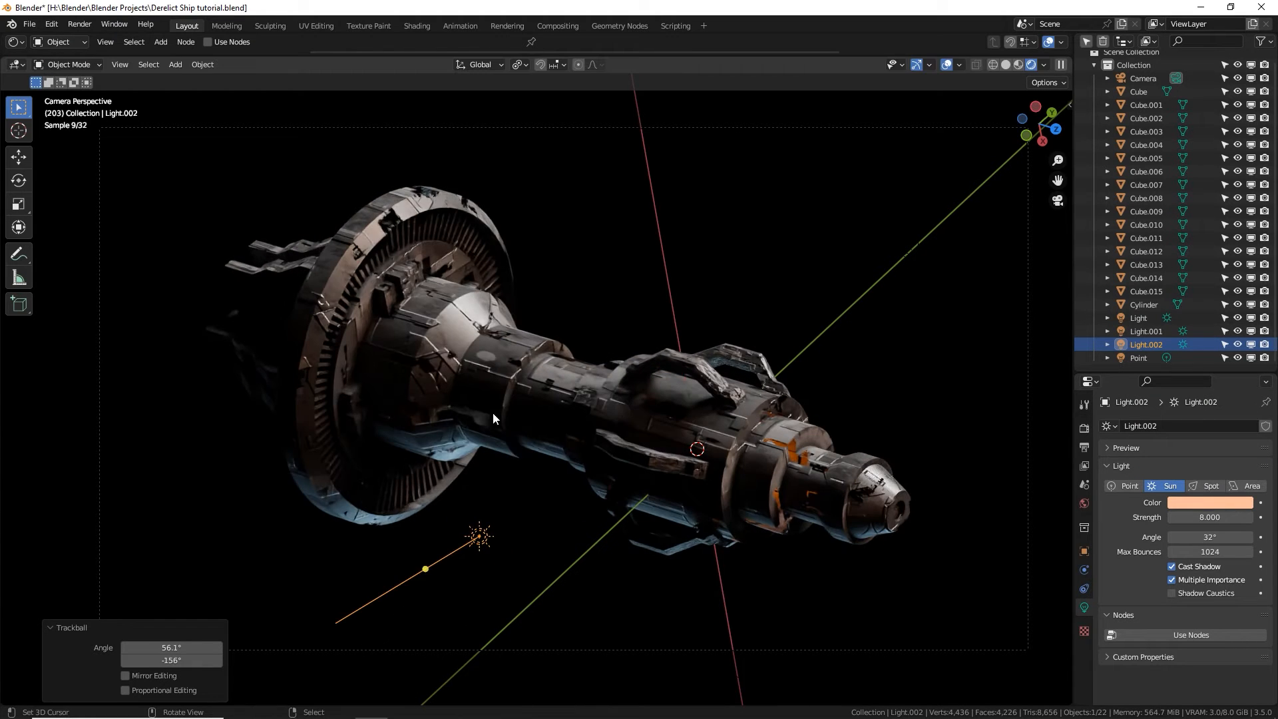
Select the Cylinder hull together with Cube and Cube.014, and enter Edit Mode on all three.
{"action": "scroll", "coordinate": [462, 337], "scroll_direction": "up", "scroll_amount": 3}
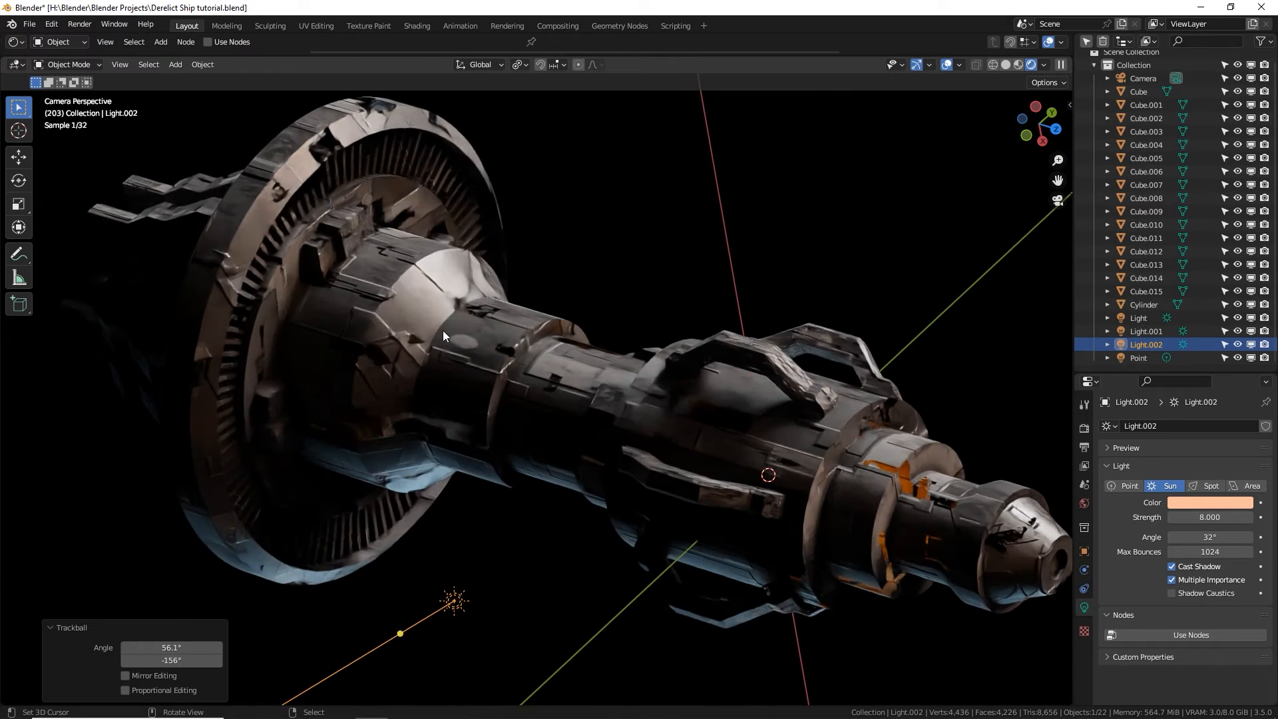
{"action": "left_click", "coordinate": [443, 334]}
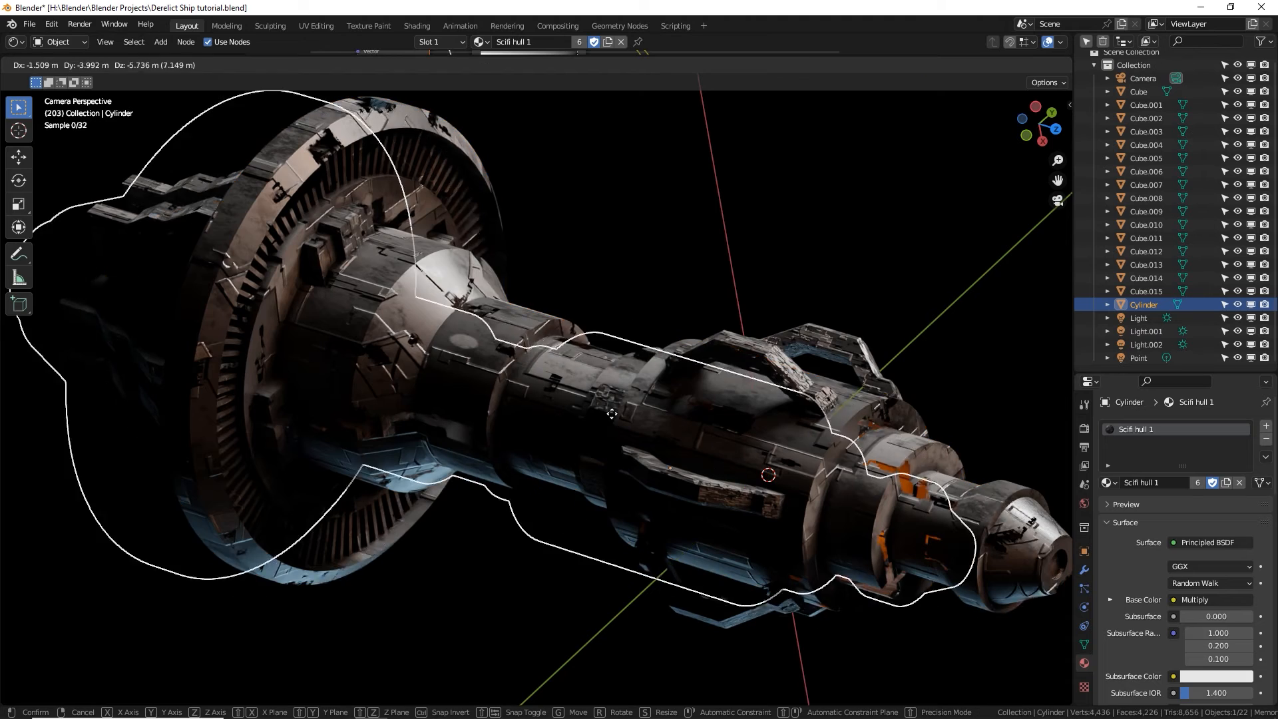
{"action": "left_click", "coordinate": [769, 360], "text": "shift"}
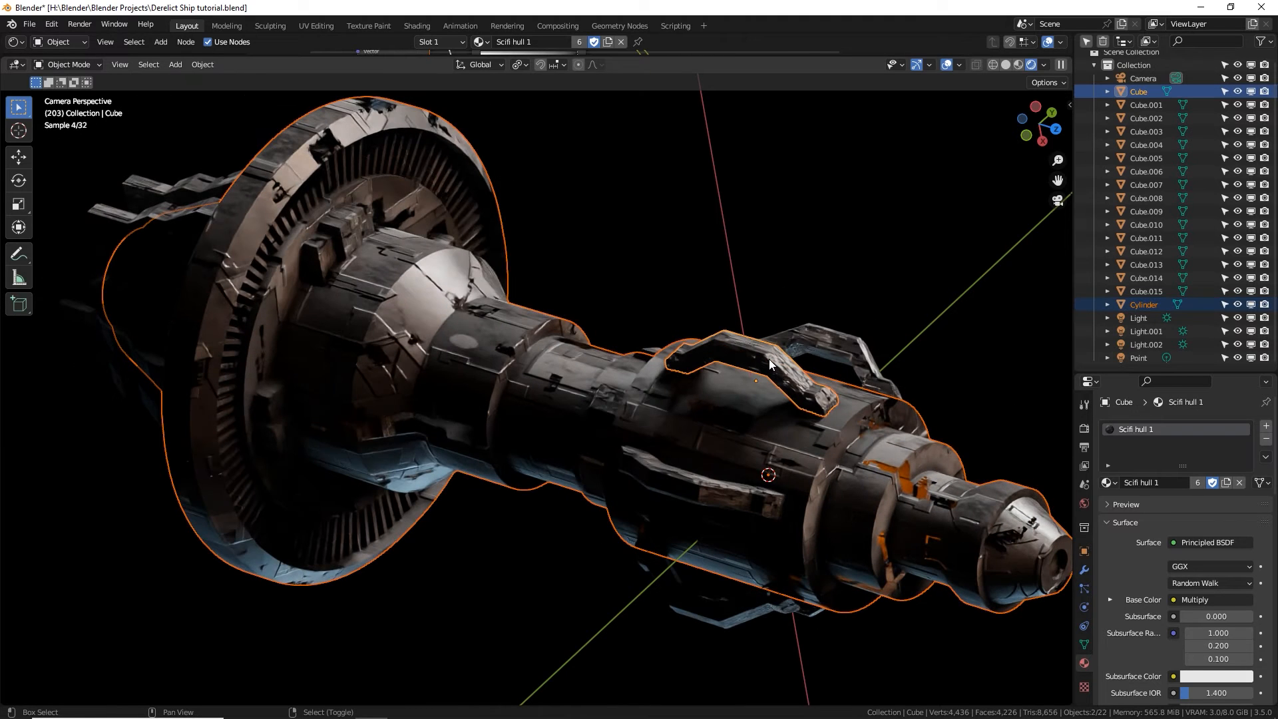
{"action": "left_click", "coordinate": [345, 237], "text": "shift"}
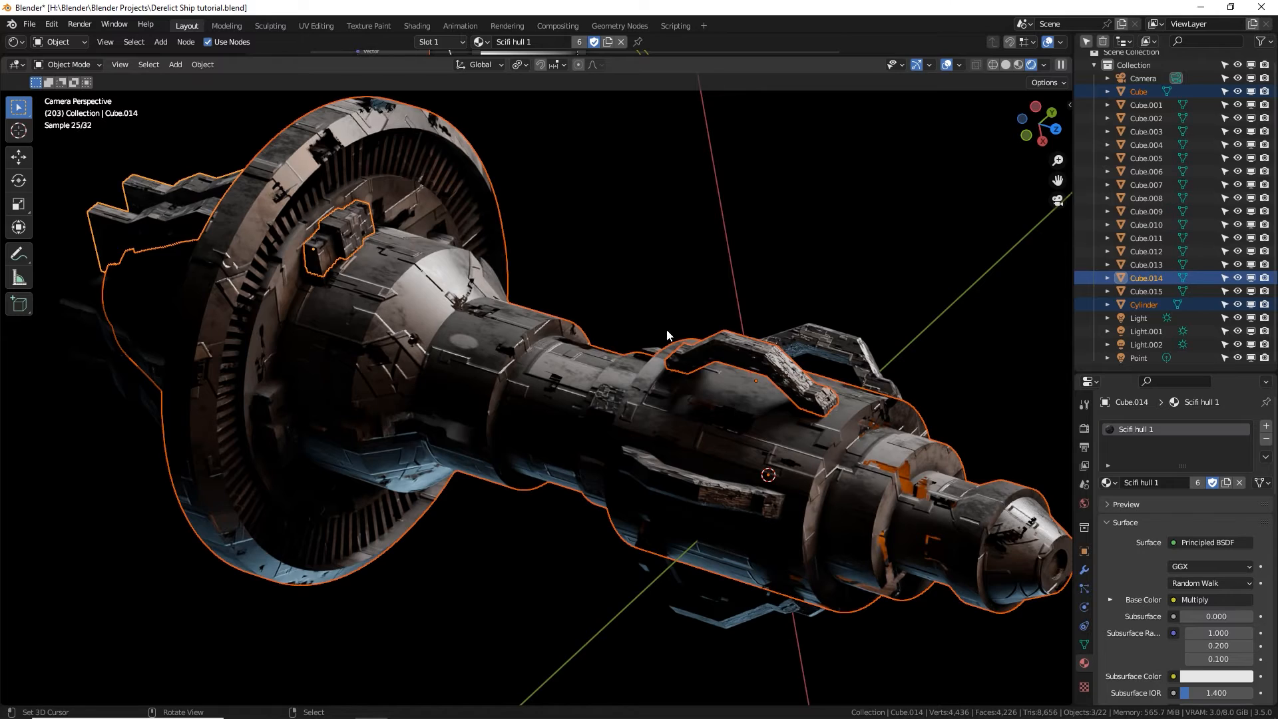
{"action": "key", "text": "Tab"}
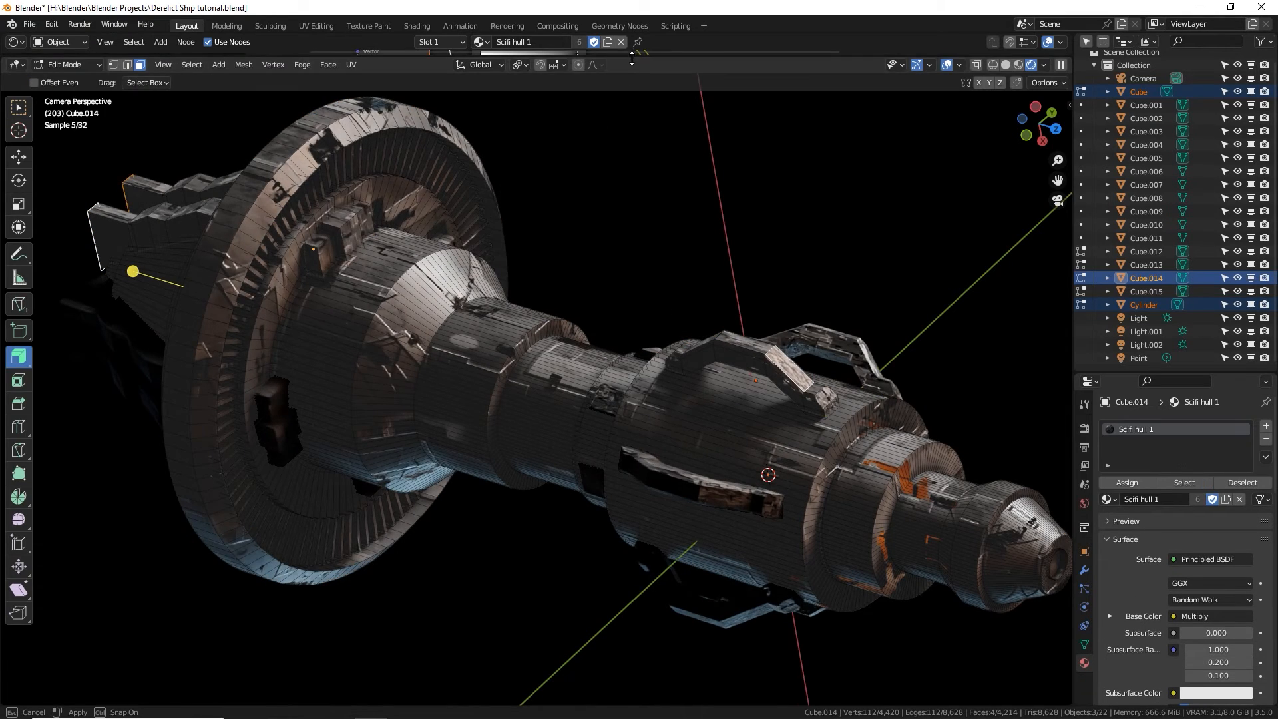
Enlarge the Shader Editor over most of the viewport and bring the Color Panels nodes of Scifi hull 1 into view.
{"action": "left_click_drag", "start_coordinate": [631, 55], "coordinate": [631, 311]}
{"action": "middle_click_drag", "start_coordinate": [173, 158], "coordinate": [380, 127]}
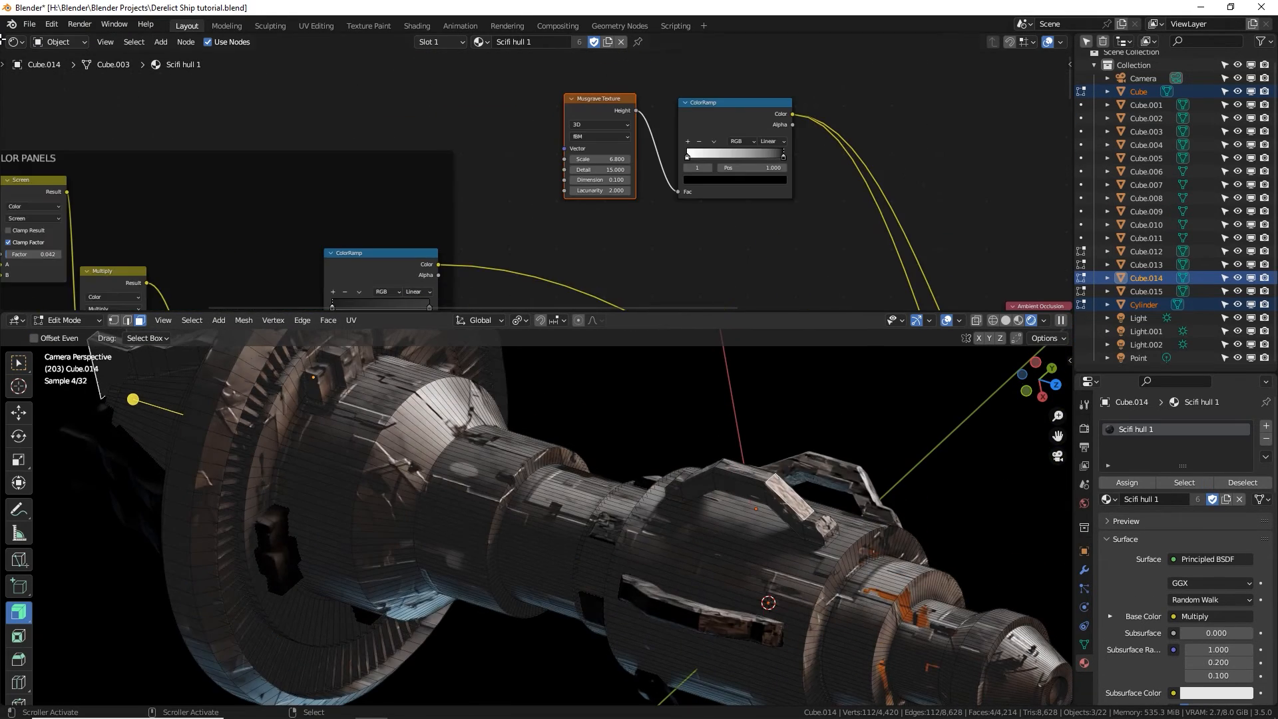
{"action": "left_click", "coordinate": [15, 42]}
{"action": "middle_click_drag", "start_coordinate": [281, 104], "coordinate": [899, 62]}
{"action": "scroll", "coordinate": [558, 177], "scroll_direction": "down", "scroll_amount": 6}
{"action": "middle_click_drag", "start_coordinate": [313, 279], "coordinate": [508, 186]}
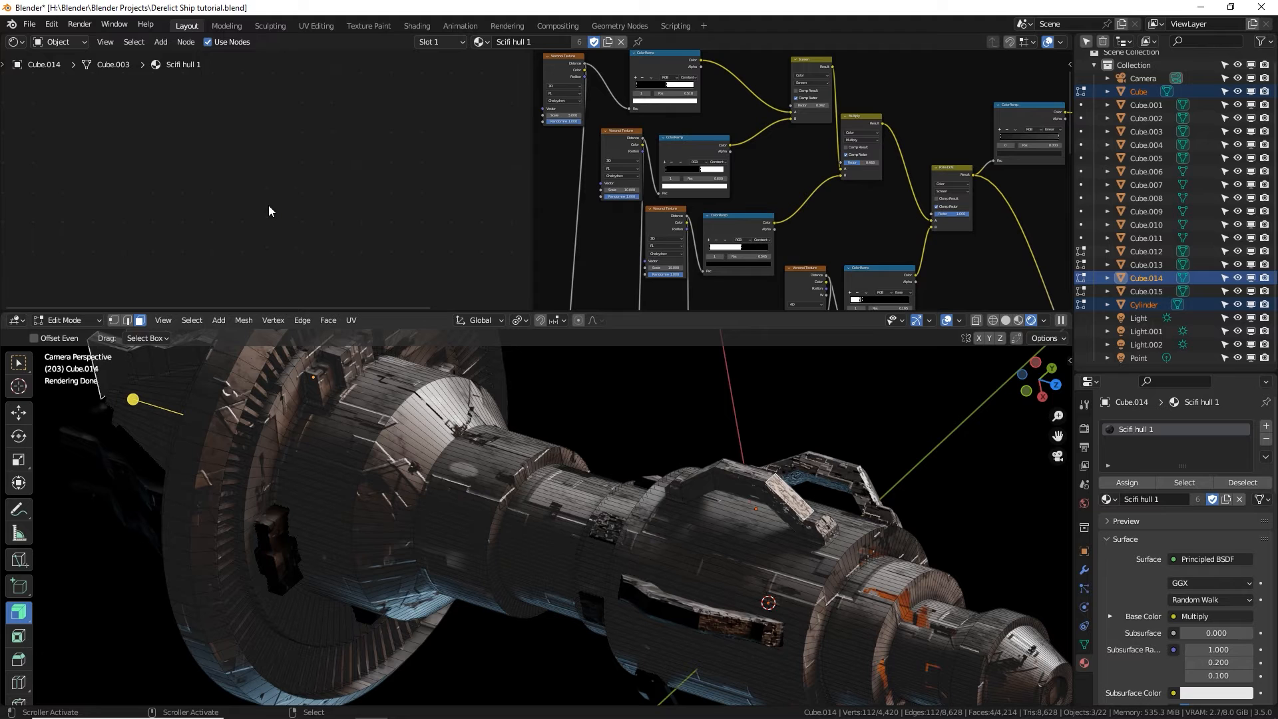
{"action": "mouse_move", "coordinate": [557, 71]}
{"action": "left_mouse_down"}
{"action": "mouse_move", "coordinate": [508, 85]}
{"action": "mouse_move", "coordinate": [543, 75]}
{"action": "left_mouse_up"}
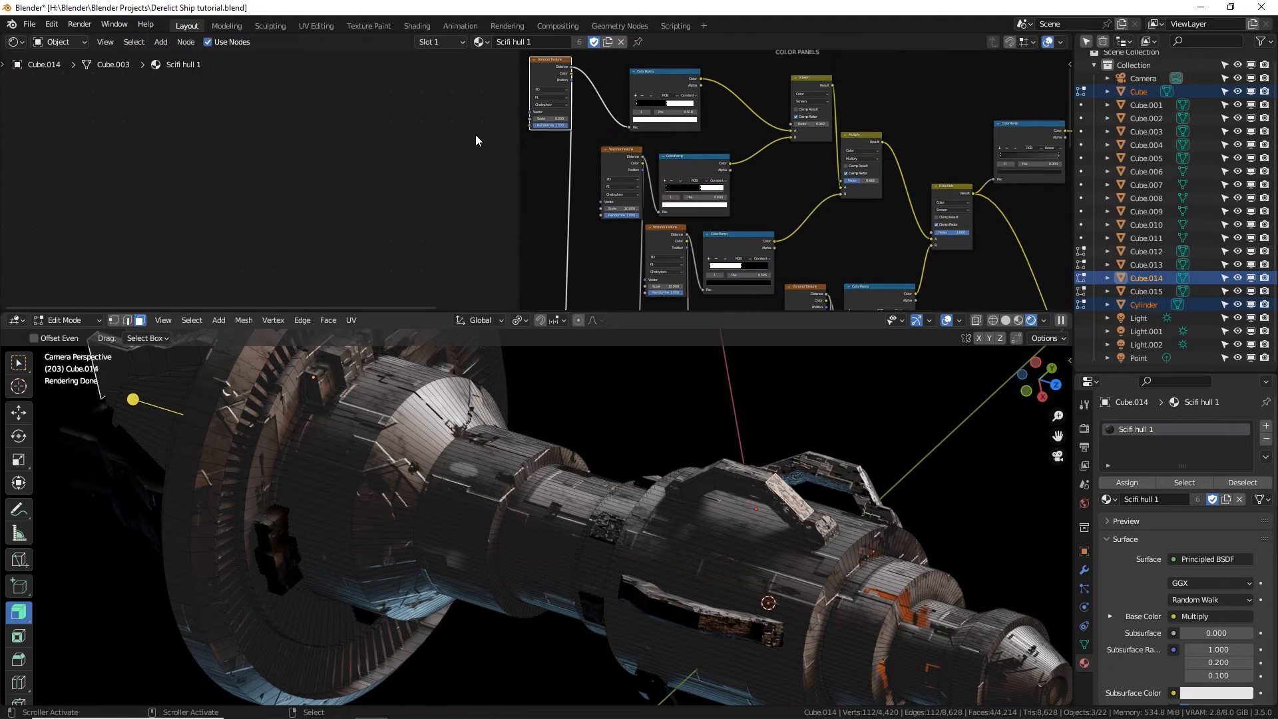
{"action": "middle_click_drag", "start_coordinate": [374, 180], "coordinate": [410, 173]}
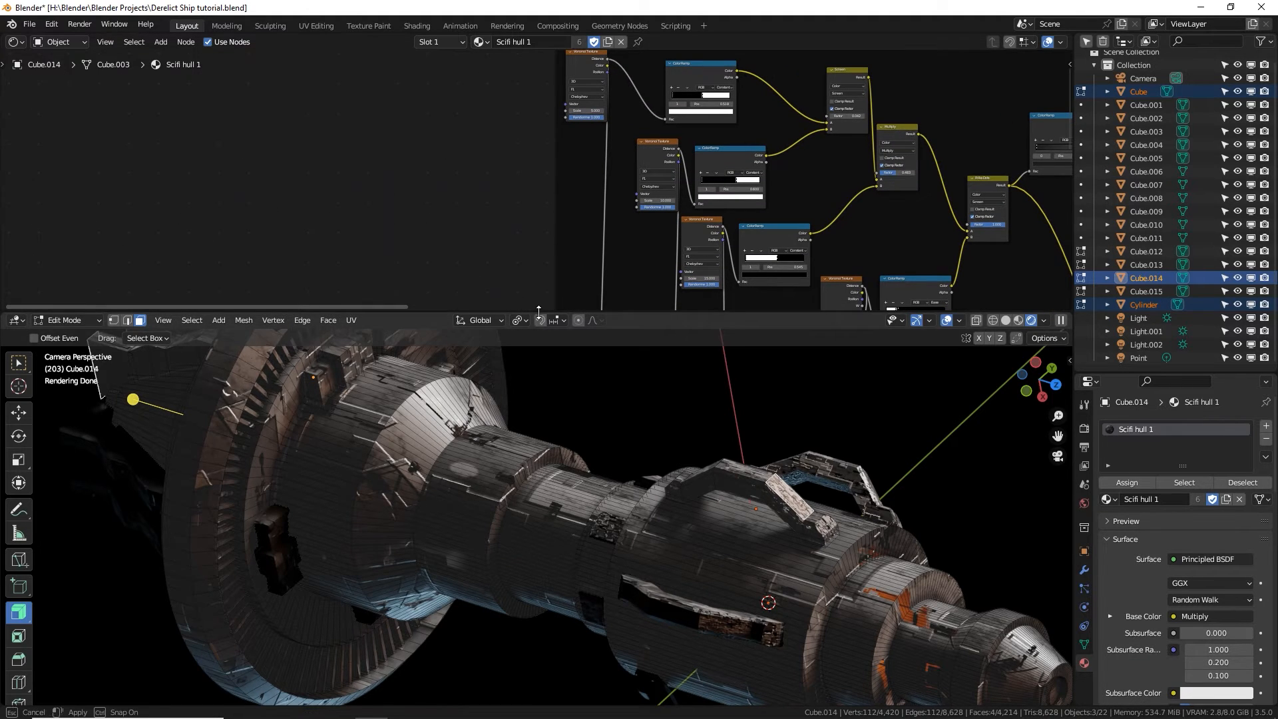
{"action": "left_click_drag", "start_coordinate": [538, 312], "coordinate": [538, 649]}
{"action": "middle_click_drag", "start_coordinate": [484, 374], "coordinate": [456, 276]}
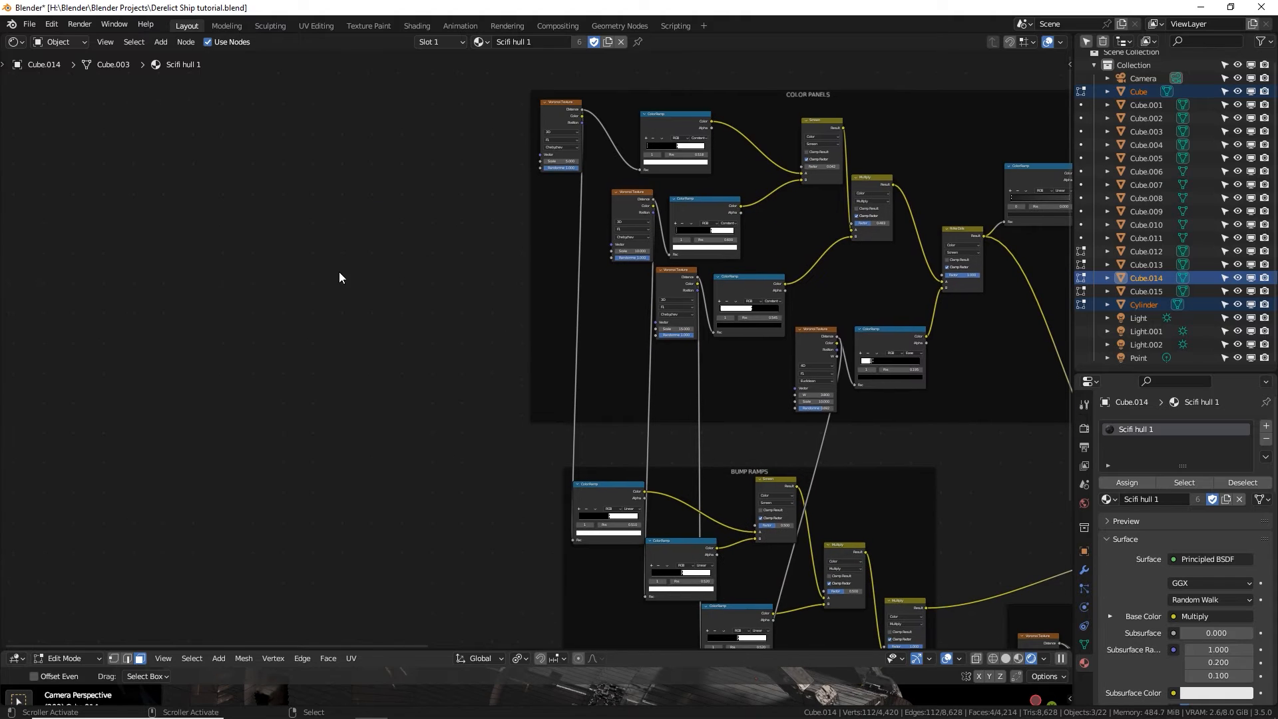
Add a Texture Coordinate node in the empty space before the Color Panels frame.
{"action": "key", "text": "shift+a"}
{"action": "left_click", "coordinate": [305, 262]}
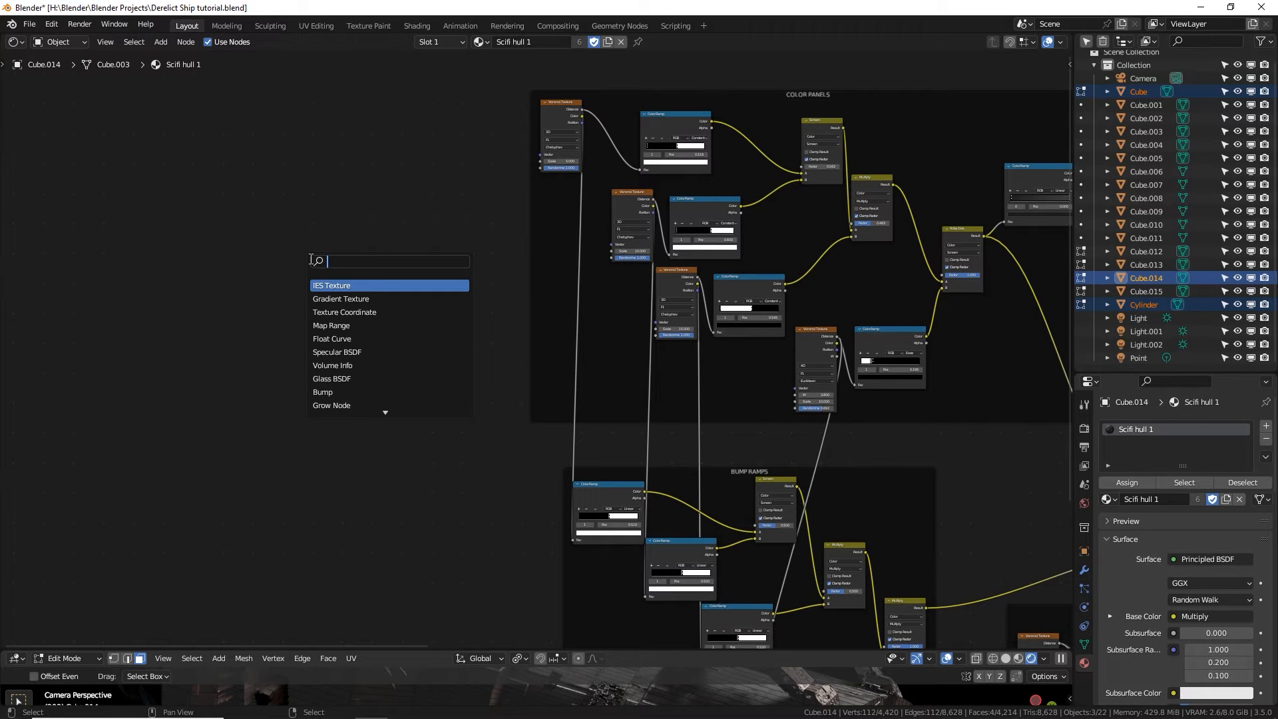
{"action": "type", "text": "coord"}
{"action": "key", "text": "Return"}
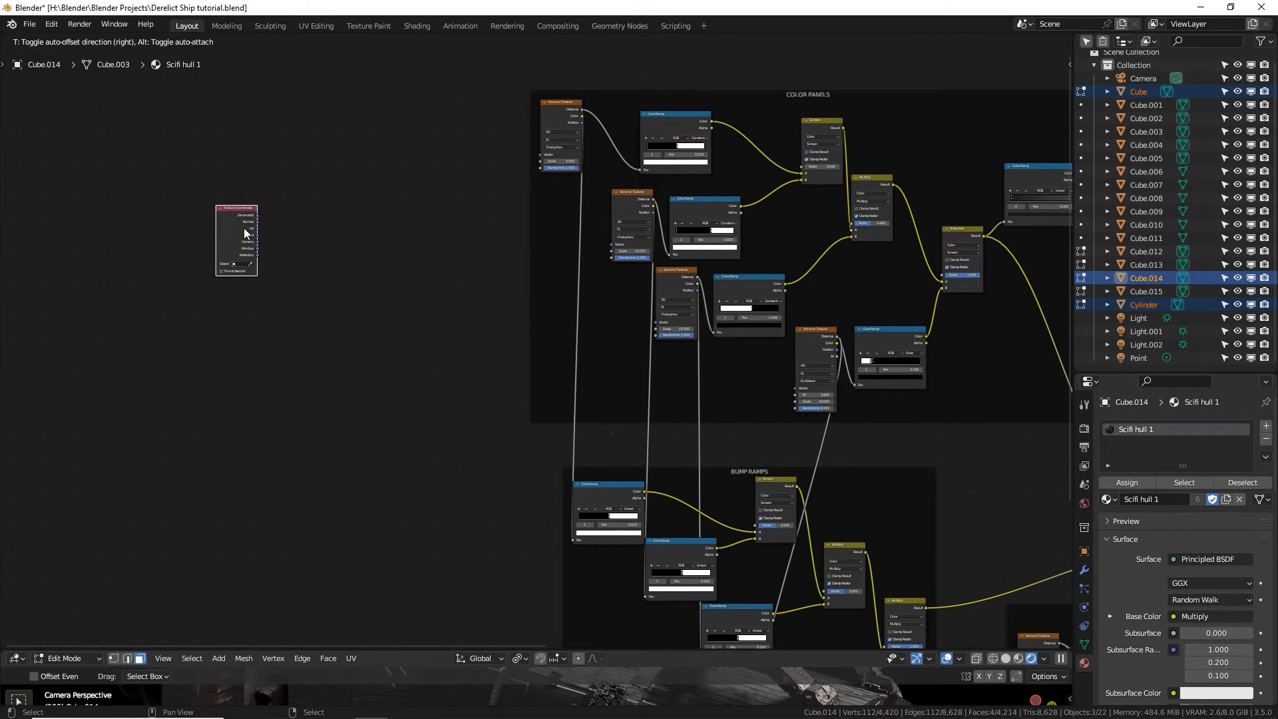
{"action": "left_click", "coordinate": [247, 234]}
Add a Mapping node beside Texture Coordinate and link the UV output to its Vector input.
{"action": "scroll", "coordinate": [293, 220], "scroll_direction": "up", "scroll_amount": 3}
{"action": "key", "text": "shift+a"}
{"action": "left_click", "coordinate": [320, 203]}
{"action": "type", "text": "mapp"}
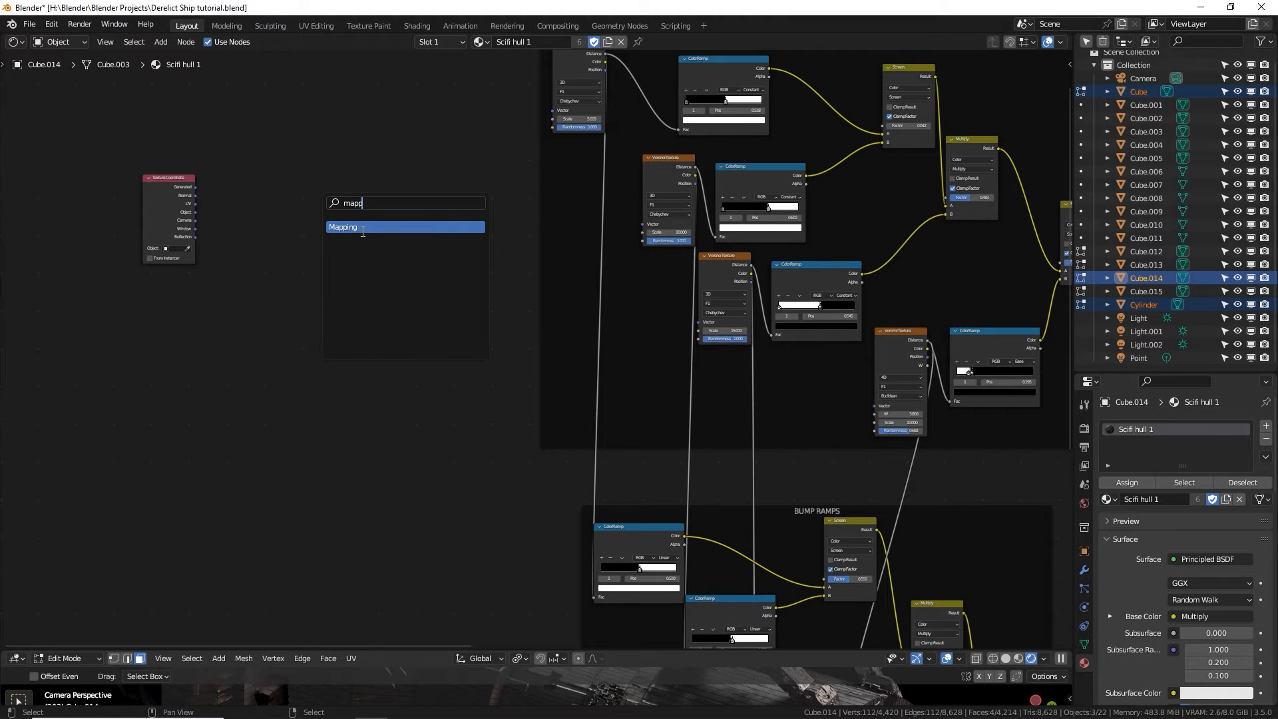
{"action": "key", "text": "Return"}
{"action": "left_click", "coordinate": [256, 191]}
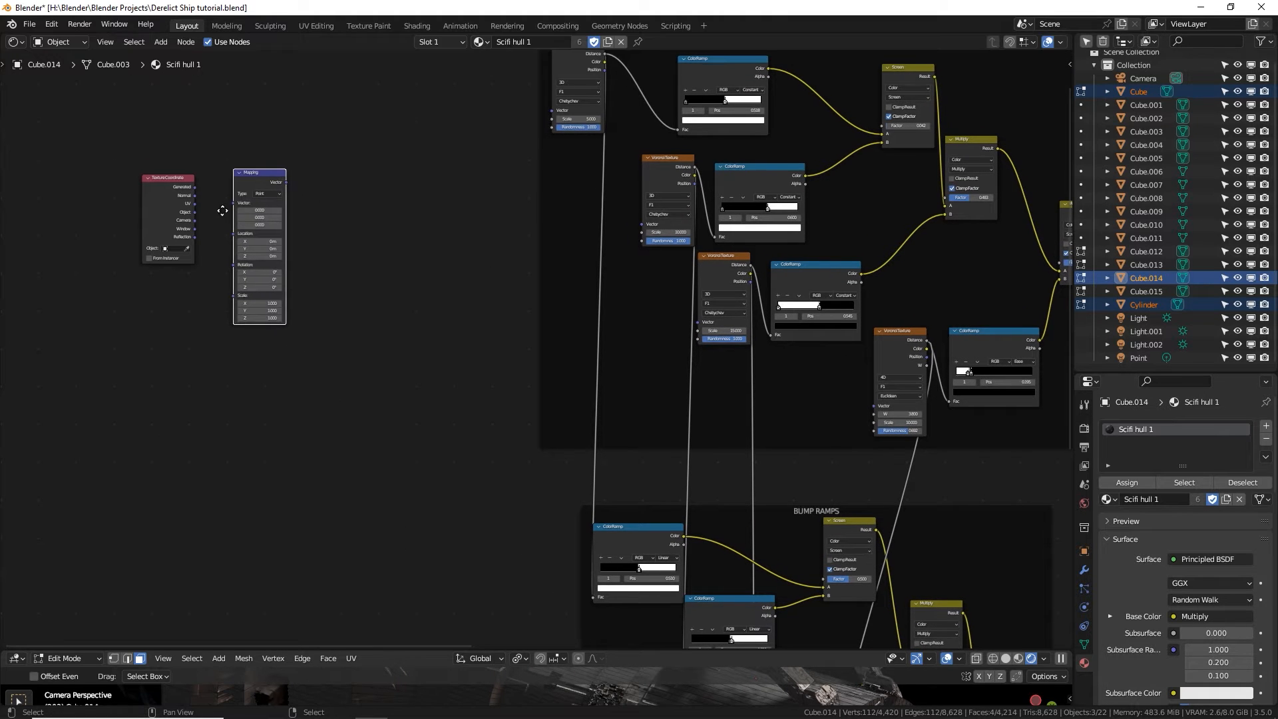
{"action": "middle_click_drag", "start_coordinate": [222, 208], "coordinate": [274, 168]}
{"action": "scroll", "coordinate": [330, 214], "scroll_direction": "up", "scroll_amount": 8}
{"action": "middle_click_drag", "start_coordinate": [414, 264], "coordinate": [623, 406]}
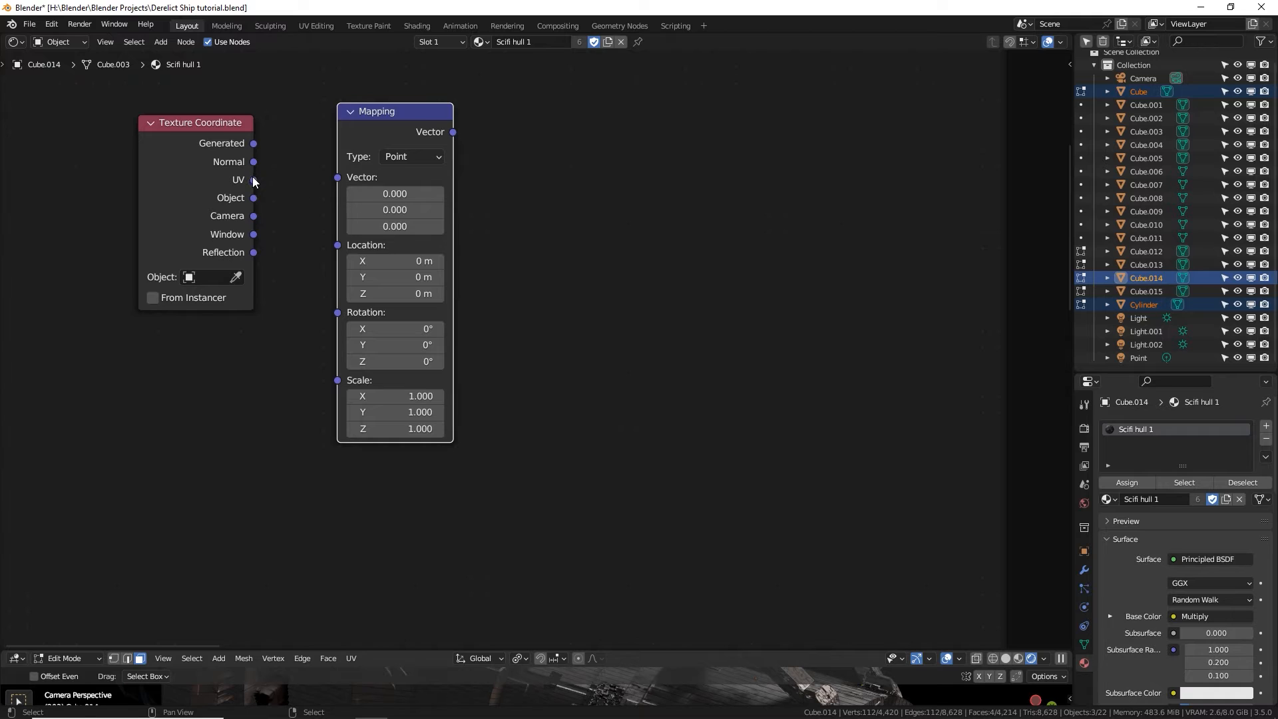
{"action": "left_click_drag", "start_coordinate": [255, 181], "coordinate": [335, 177]}
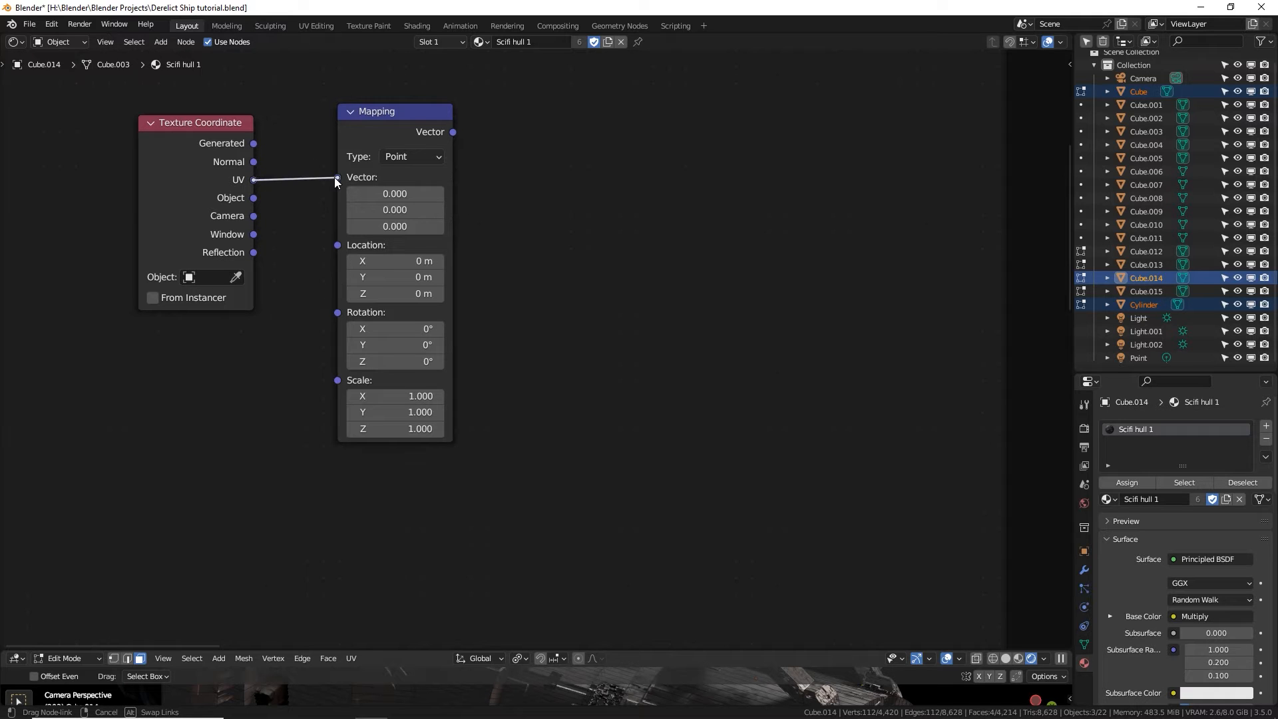
Add a reroute point between the Mapping node and the Color Panels Voronoi Textures.
{"action": "scroll", "coordinate": [550, 172], "scroll_direction": "down", "scroll_amount": 4}
{"action": "middle_click_drag", "start_coordinate": [473, 177], "coordinate": [410, 222]}
{"action": "left_click_drag", "start_coordinate": [411, 227], "coordinate": [596, 229]}
{"action": "key", "text": "shift+a"}
{"action": "mouse_move", "coordinate": [521, 333]}
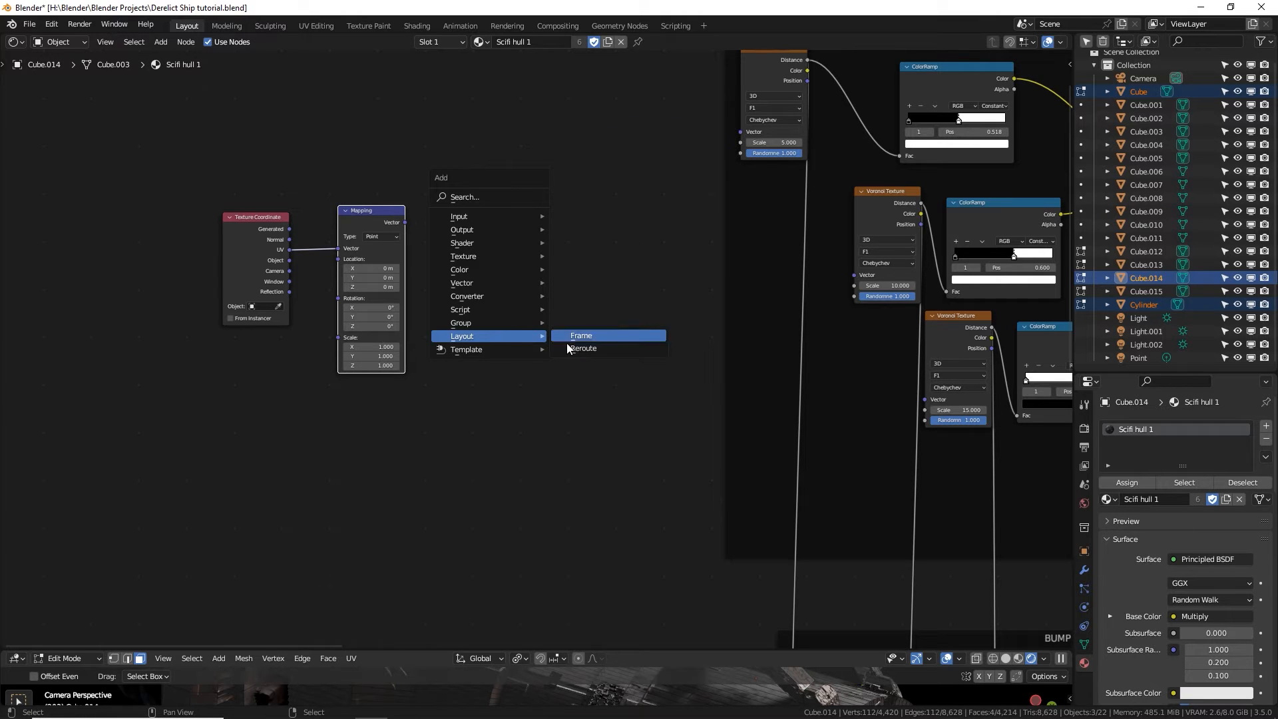
{"action": "left_click", "coordinate": [586, 349]}
{"action": "left_click", "coordinate": [545, 251]}
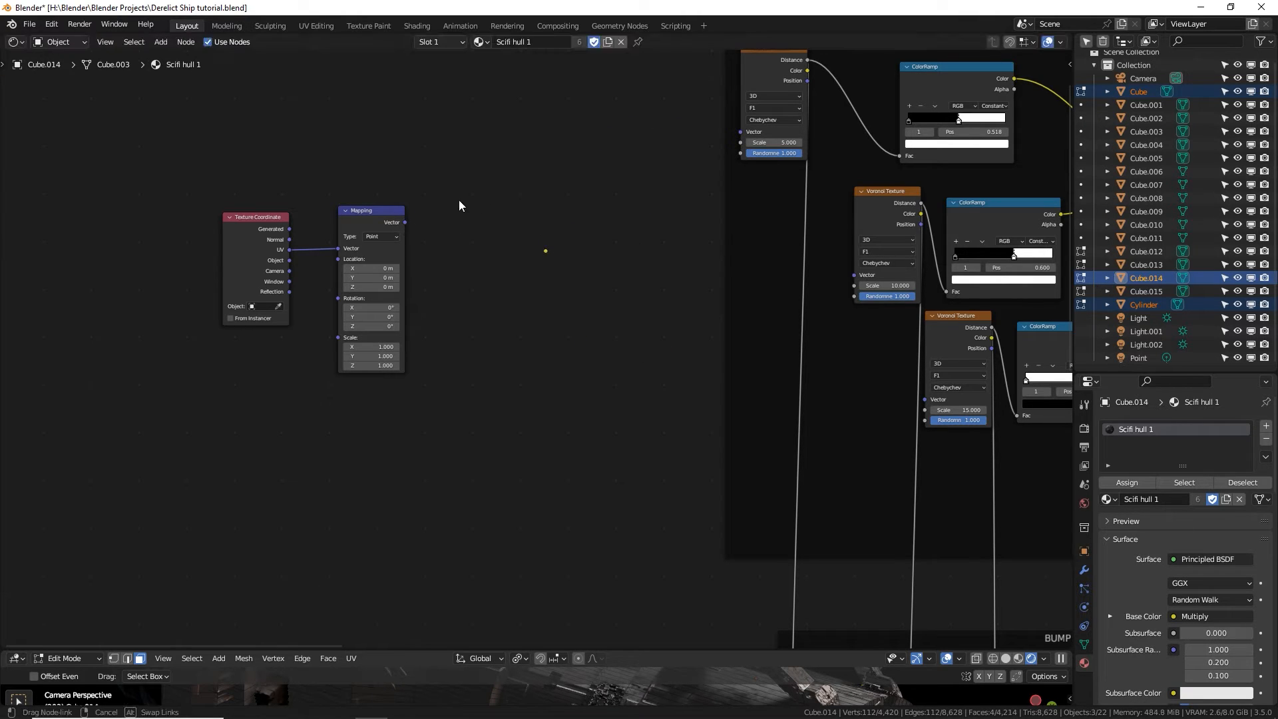
Link Mapping's Vector output through the reroute point to all four Color Panels Voronoi Textures, moving the reroute point lower.
{"action": "left_click_drag", "start_coordinate": [544, 248], "coordinate": [739, 134]}
{"action": "left_click_drag", "start_coordinate": [546, 251], "coordinate": [855, 276]}
{"action": "left_click_drag", "start_coordinate": [547, 252], "coordinate": [892, 384]}
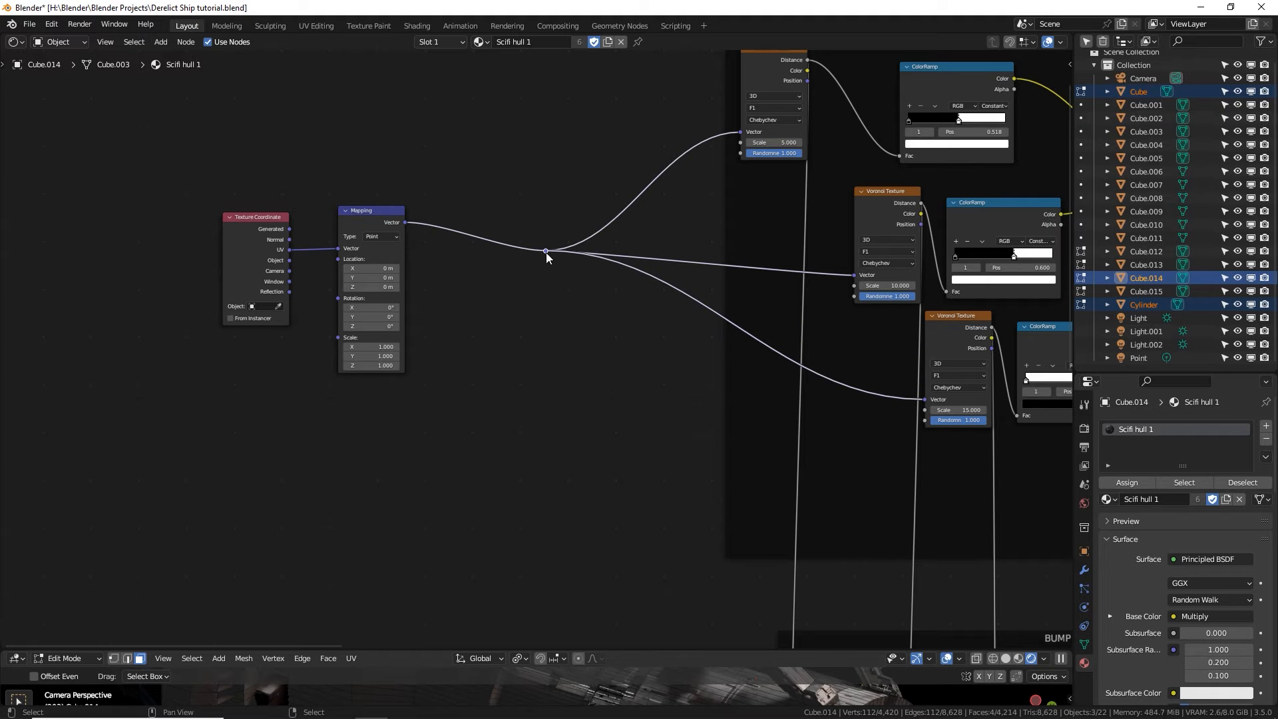
{"action": "left_click_drag", "start_coordinate": [546, 252], "coordinate": [570, 467]}
{"action": "middle_click_drag", "start_coordinate": [661, 457], "coordinate": [429, 283]}
{"action": "left_click_drag", "start_coordinate": [357, 276], "coordinate": [934, 312]}
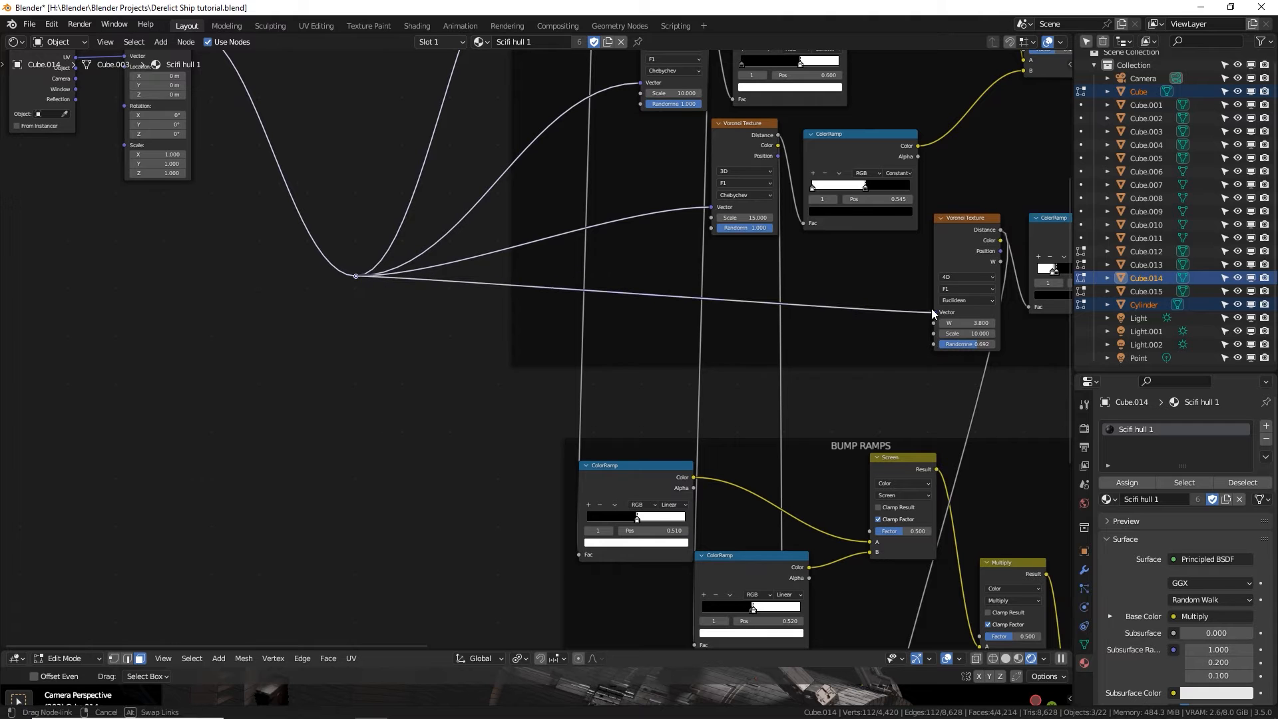
Try to route the vector link across the Bump Ramps frame through duplicated reroute points.
{"action": "middle_click_drag", "start_coordinate": [674, 330], "coordinate": [551, 233]}
{"action": "scroll", "coordinate": [590, 325], "scroll_direction": "down", "scroll_amount": 4}
{"action": "left_click", "coordinate": [289, 197]}
{"action": "key", "text": "g"}
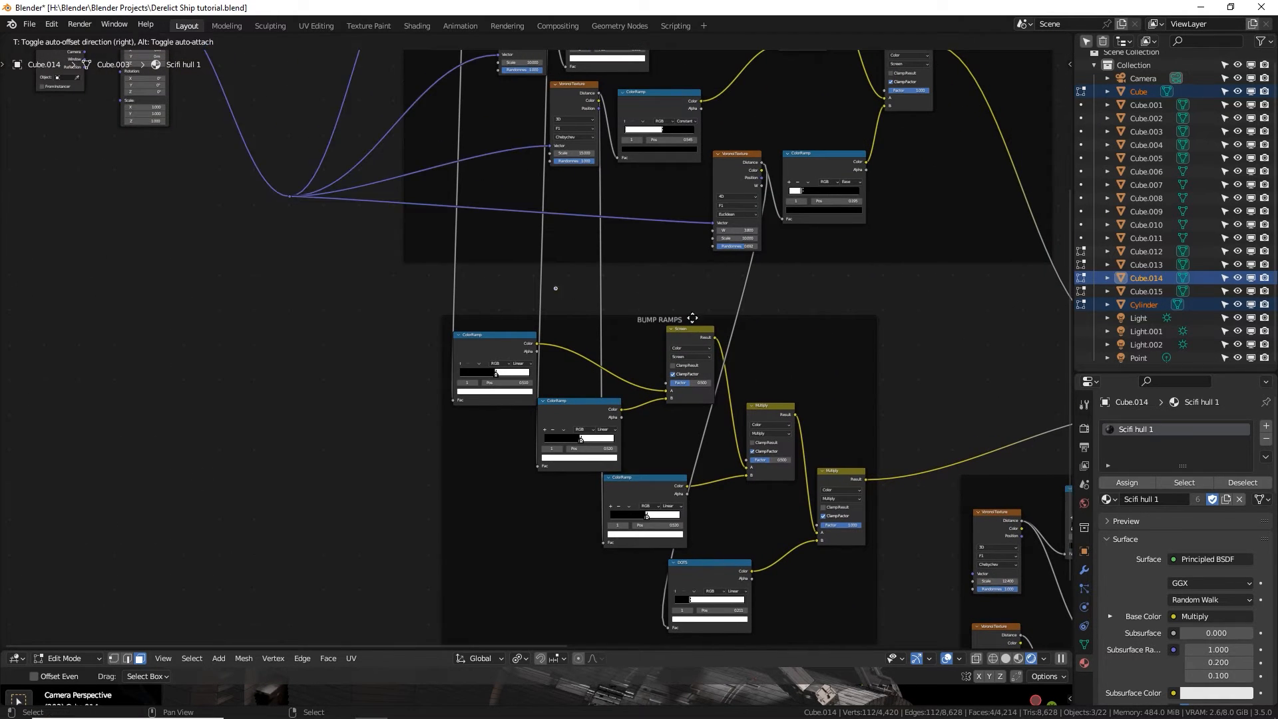
{"action": "left_click", "coordinate": [941, 351]}
{"action": "key", "text": "shift+d"}
{"action": "left_click", "coordinate": [324, 334]}
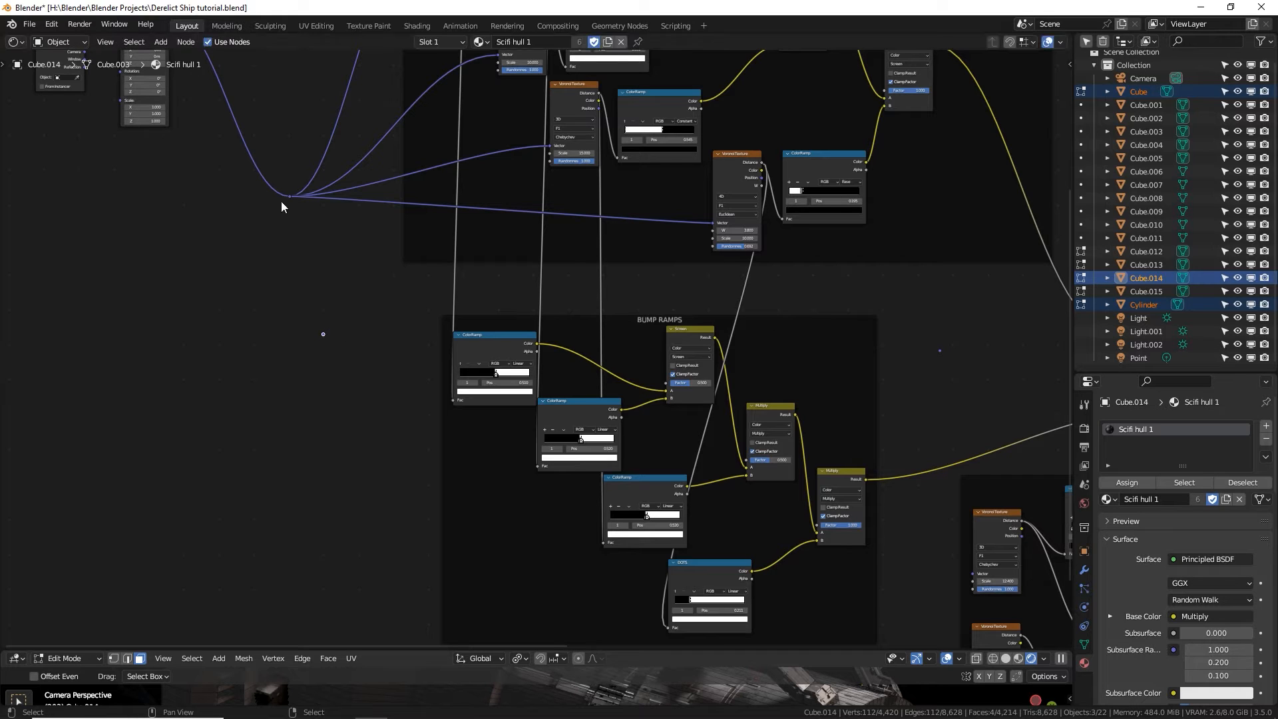
{"action": "left_click_drag", "start_coordinate": [283, 197], "coordinate": [309, 253]}
{"action": "left_click_drag", "start_coordinate": [290, 197], "coordinate": [940, 350]}
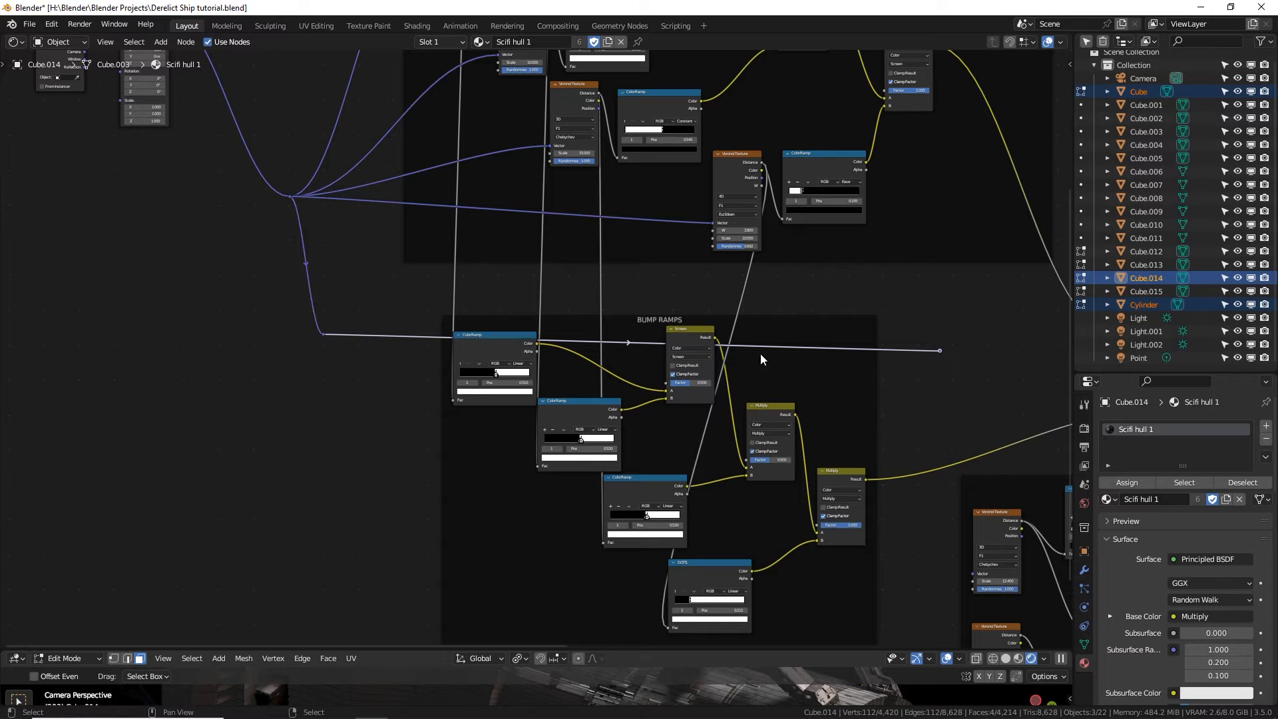
Raise the reroute chain above the Bump Ramps nodes, shift its start outward, and delete its reroute points.
{"action": "left_click", "coordinate": [325, 337], "text": "shift"}
{"action": "key", "text": "r"}
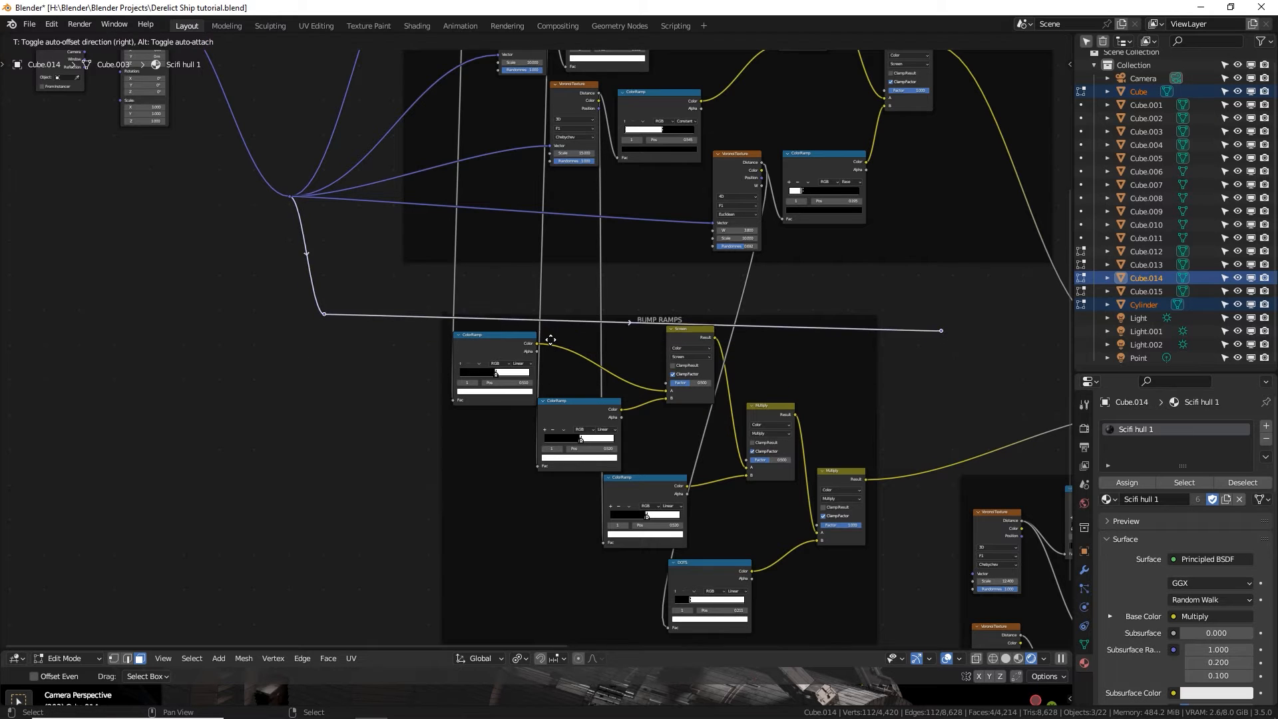
{"action": "left_click", "coordinate": [550, 346]}
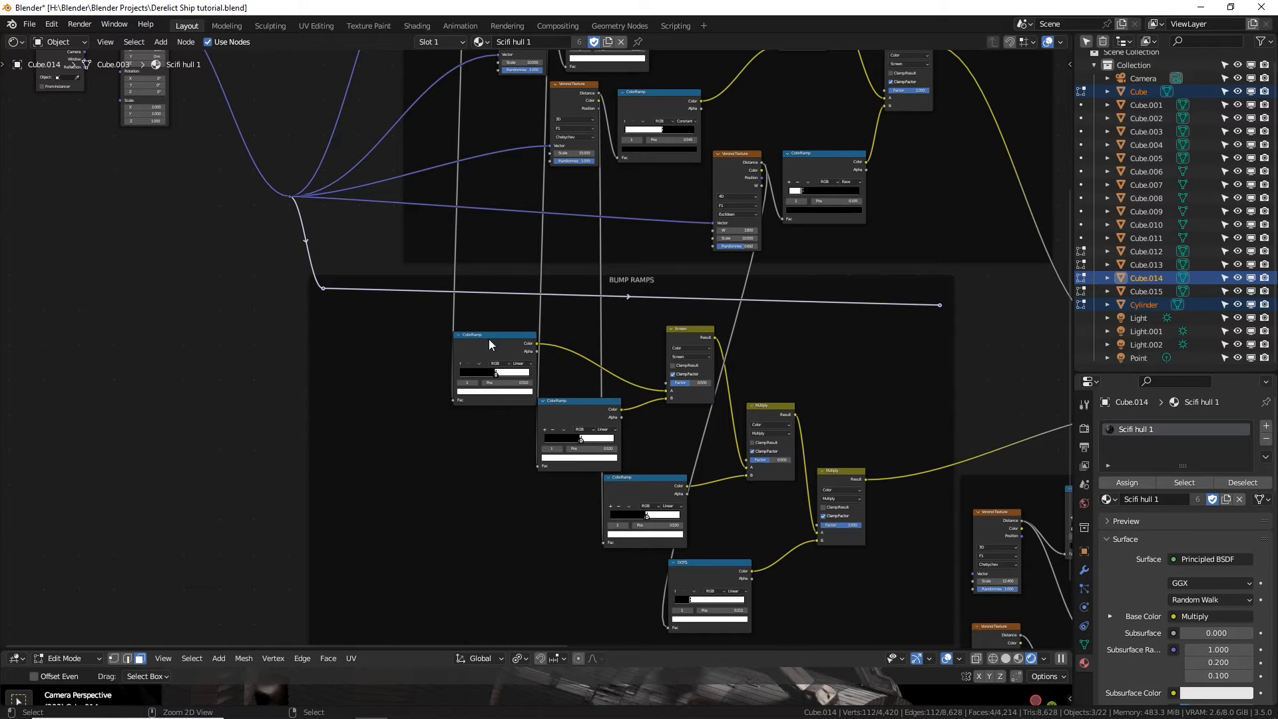
{"action": "left_click_drag", "start_coordinate": [308, 290], "coordinate": [248, 287]}
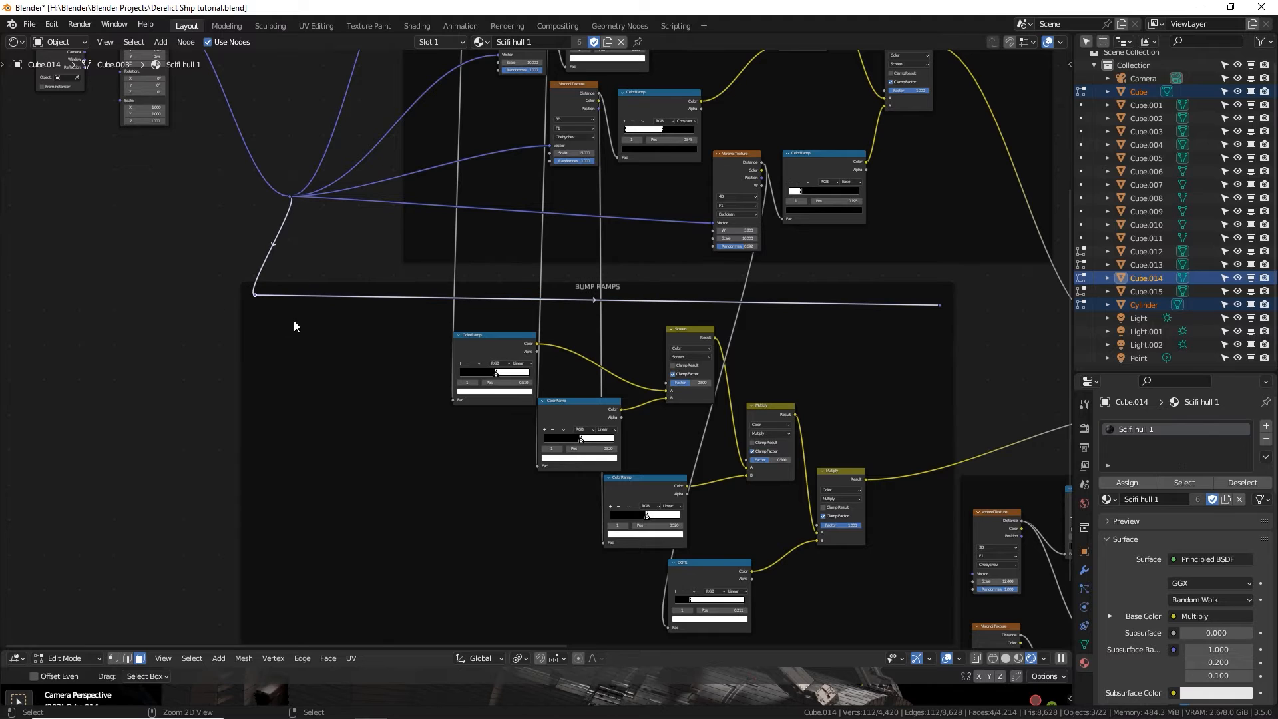
{"action": "key", "text": "x"}
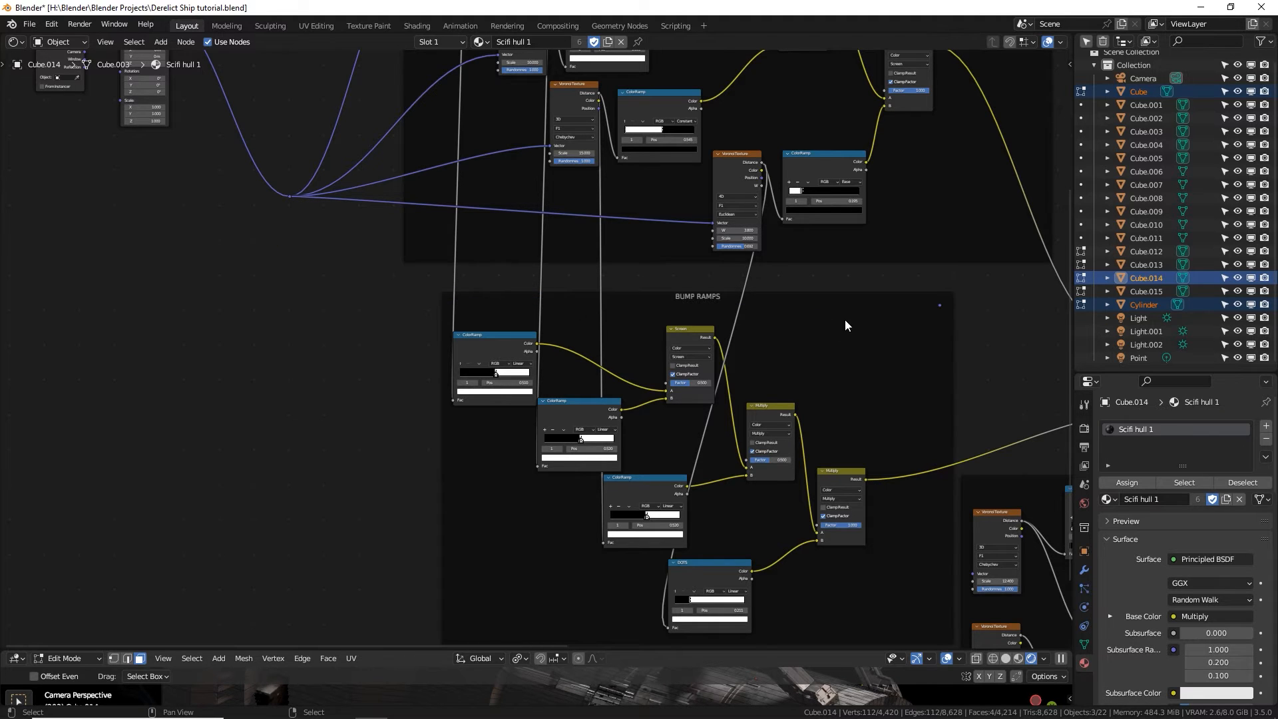
{"action": "left_click", "coordinate": [939, 306]}
{"action": "key", "text": "x"}
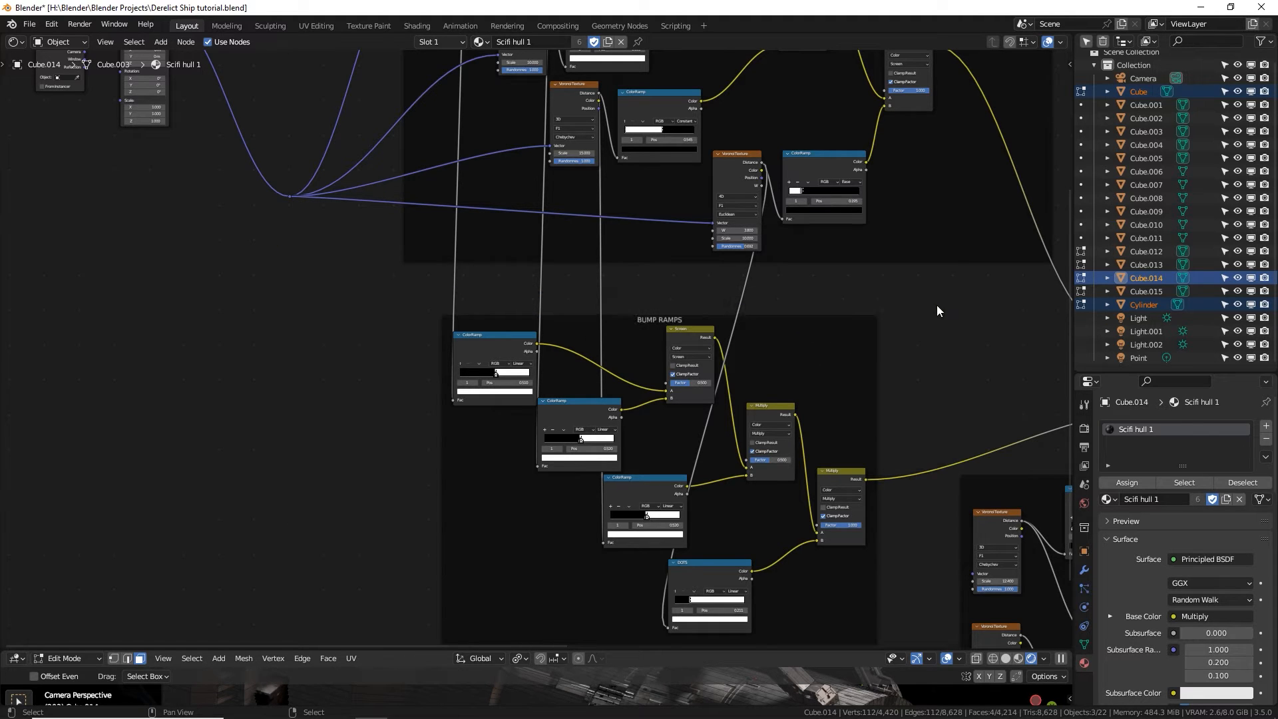
Duplicate linked reroute points to carry the vector link between the Color Panels and Bump Ramps frames towards Holes.
{"action": "left_click", "coordinate": [291, 199]}
{"action": "key", "text": "shift+d"}
{"action": "left_click", "coordinate": [291, 293]}
{"action": "left_click_drag", "start_coordinate": [290, 197], "coordinate": [299, 219]}
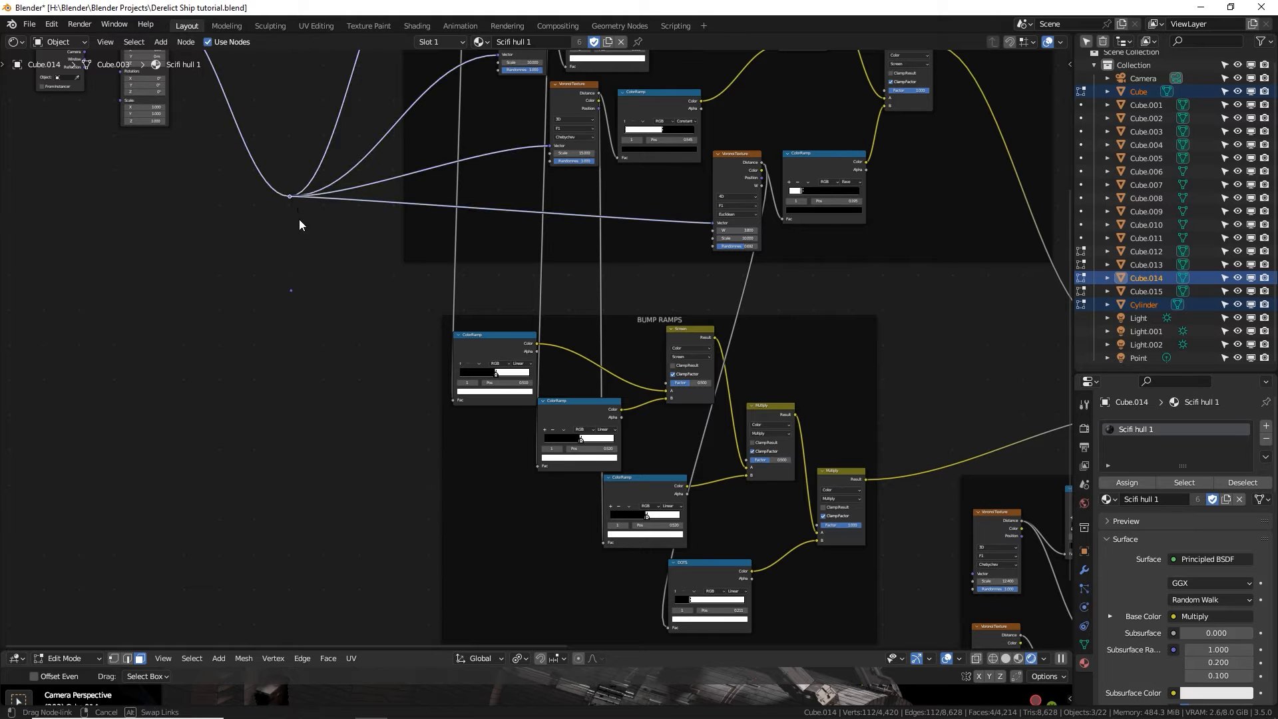
{"action": "left_click", "coordinate": [292, 291]}
{"action": "left_click_drag", "start_coordinate": [293, 292], "coordinate": [978, 553]}
{"action": "key", "text": "shift+d"}
{"action": "left_click", "coordinate": [957, 289]}
Link the end of the reroute chain to the second Voronoi Texture's Vector input in the Holes frame.
{"action": "middle_click_drag", "start_coordinate": [958, 541], "coordinate": [566, 427]}
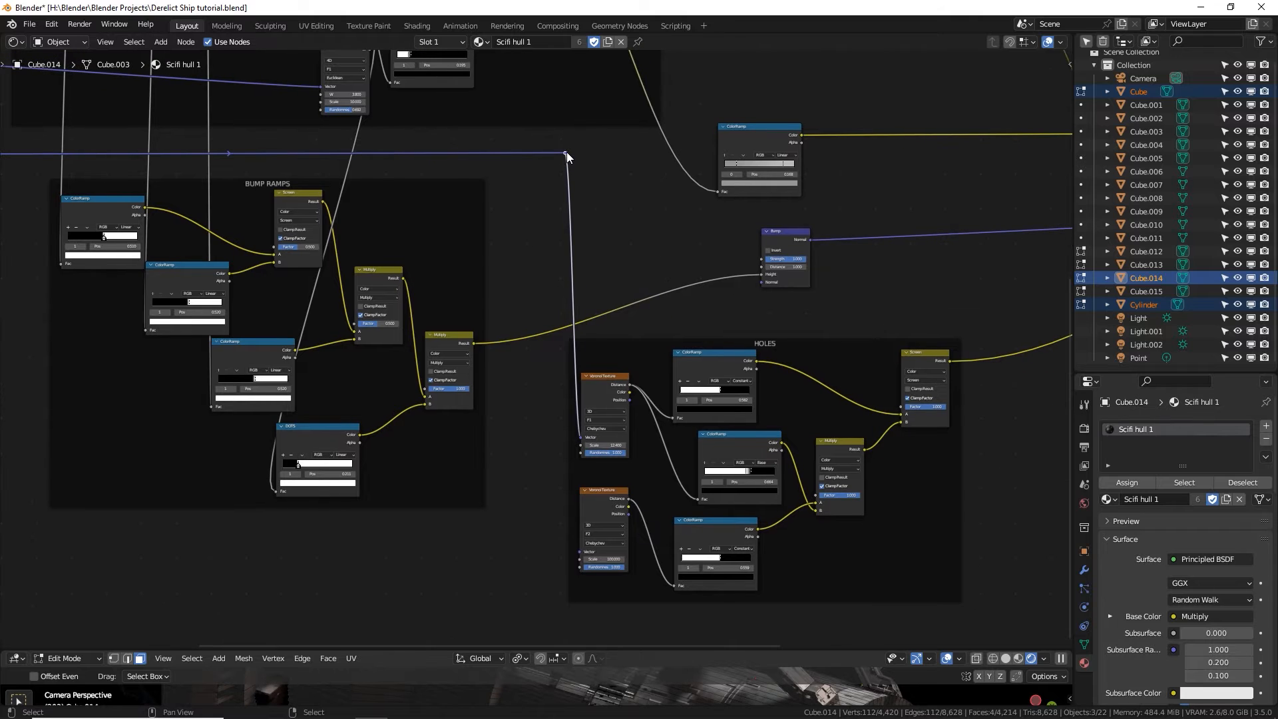
{"action": "left_click_drag", "start_coordinate": [566, 154], "coordinate": [580, 552]}
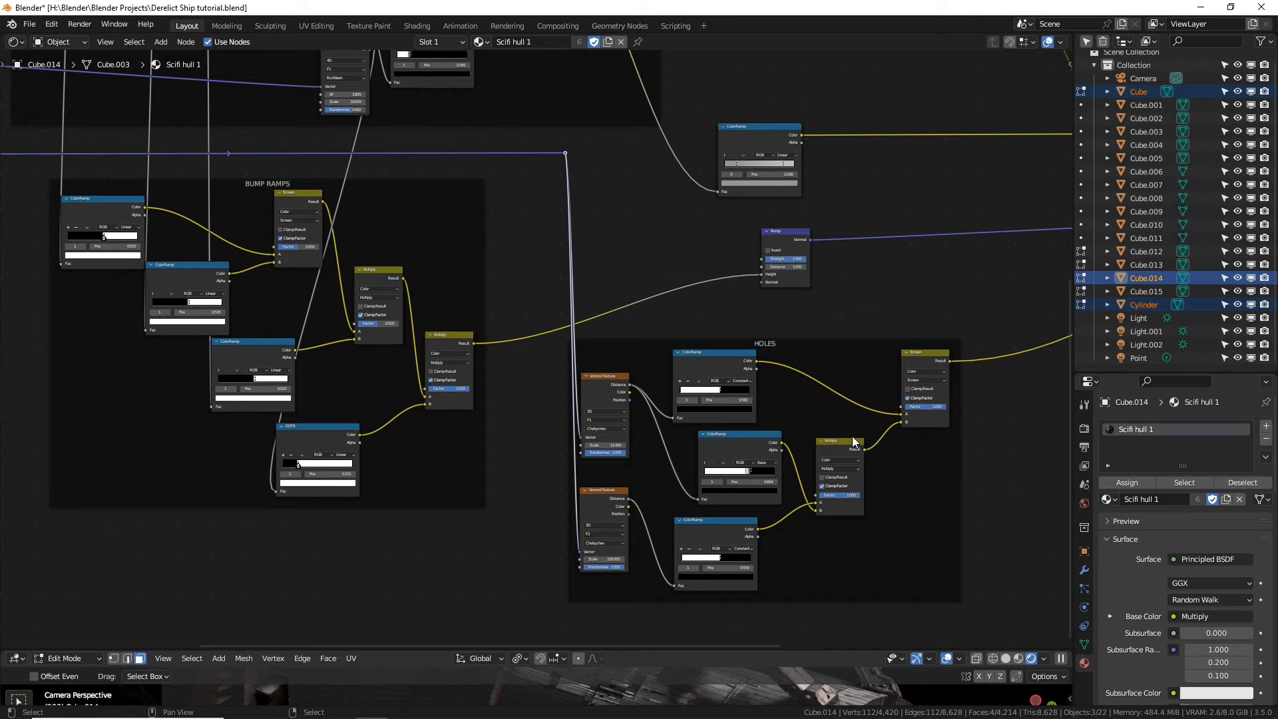
{"action": "left_click_drag", "start_coordinate": [804, 345], "coordinate": [883, 329]}
Duplicate the main reroute point above the Color Panels frame and extend the vector link up to it.
{"action": "middle_click_drag", "start_coordinate": [746, 203], "coordinate": [692, 503]}
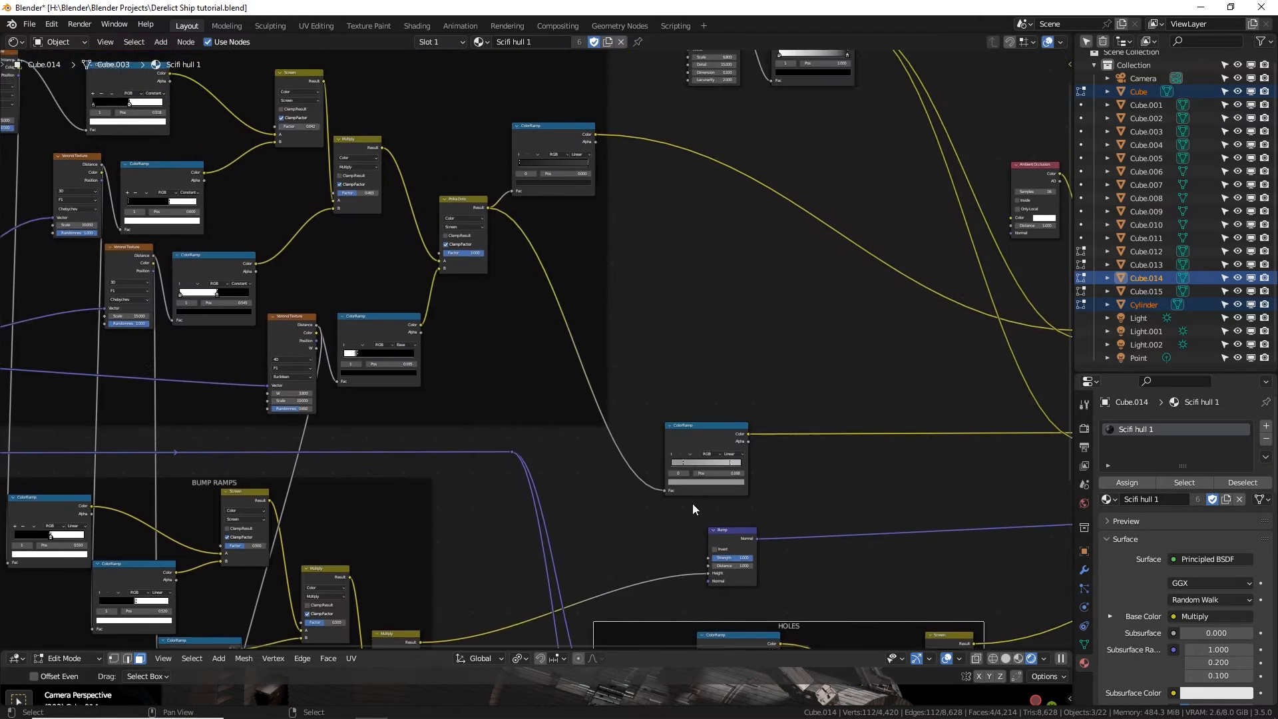
{"action": "middle_click_drag", "start_coordinate": [618, 521], "coordinate": [1044, 673]}
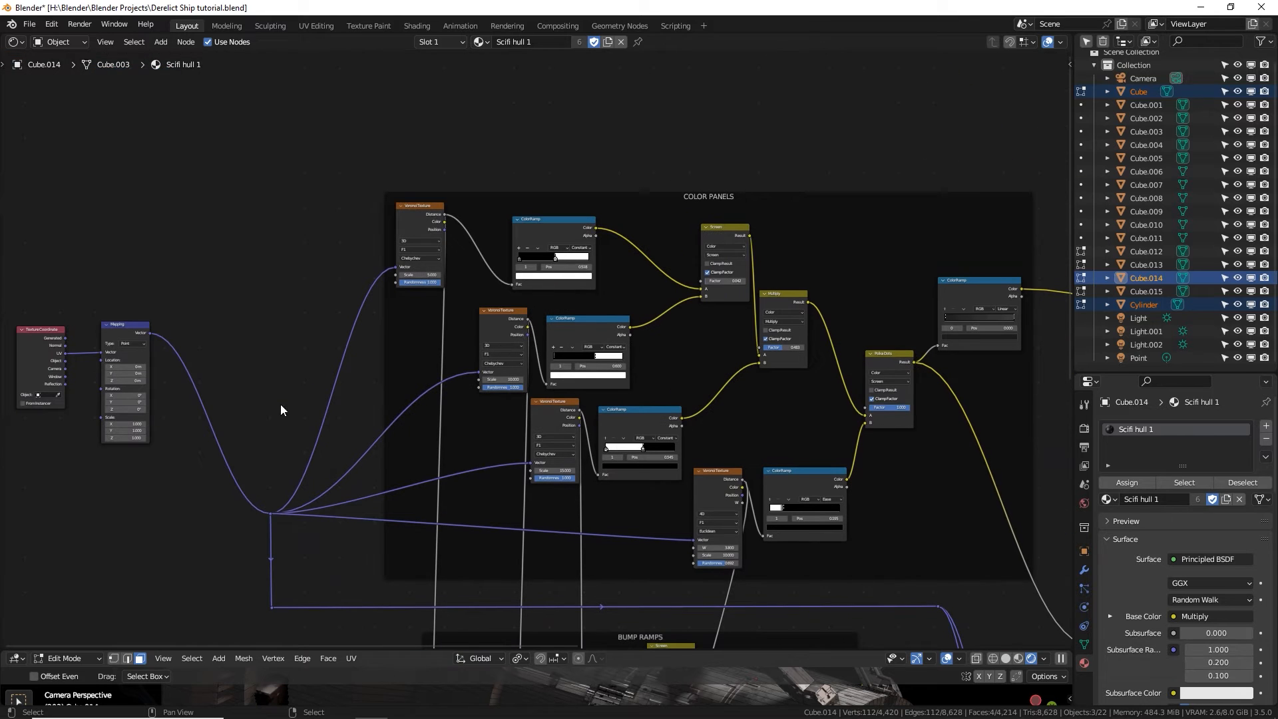
{"action": "left_click", "coordinate": [271, 515]}
{"action": "key", "text": "shift+d"}
{"action": "left_click", "coordinate": [280, 120]}
{"action": "left_click_drag", "start_coordinate": [267, 513], "coordinate": [267, 134]}
{"action": "left_click_drag", "start_coordinate": [270, 516], "coordinate": [884, 201]}
Replace the node editor area with the UV Editor and give the 3D viewport more room.
{"action": "middle_click_drag", "start_coordinate": [917, 387], "coordinate": [463, 304]}
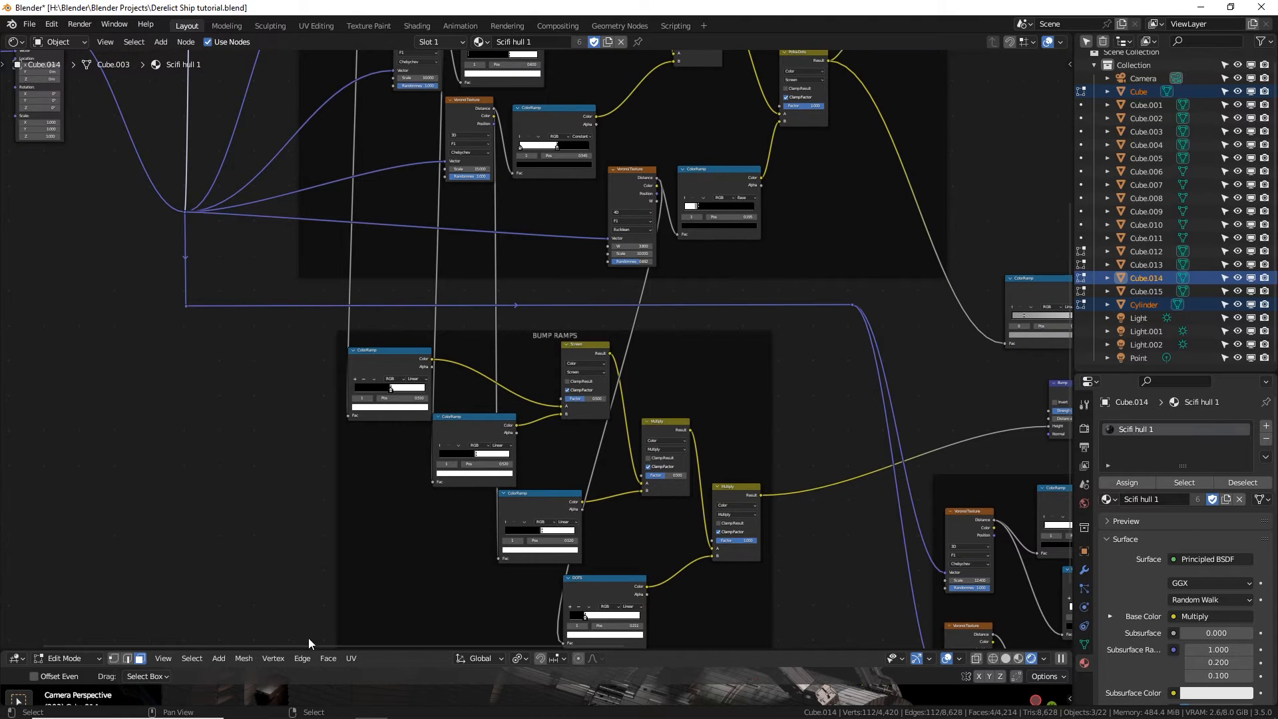
{"action": "left_click", "coordinate": [14, 43]}
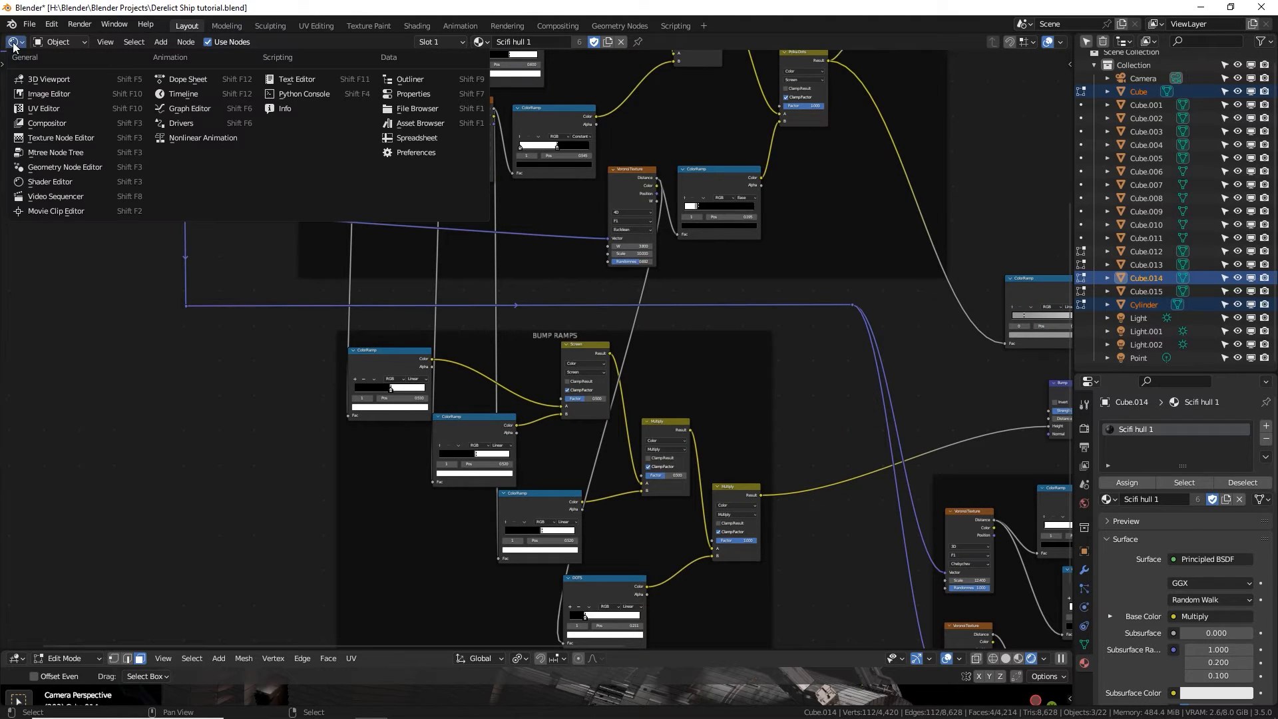
{"action": "left_click", "coordinate": [45, 109]}
{"action": "left_click_drag", "start_coordinate": [580, 646], "coordinate": [530, 242]}
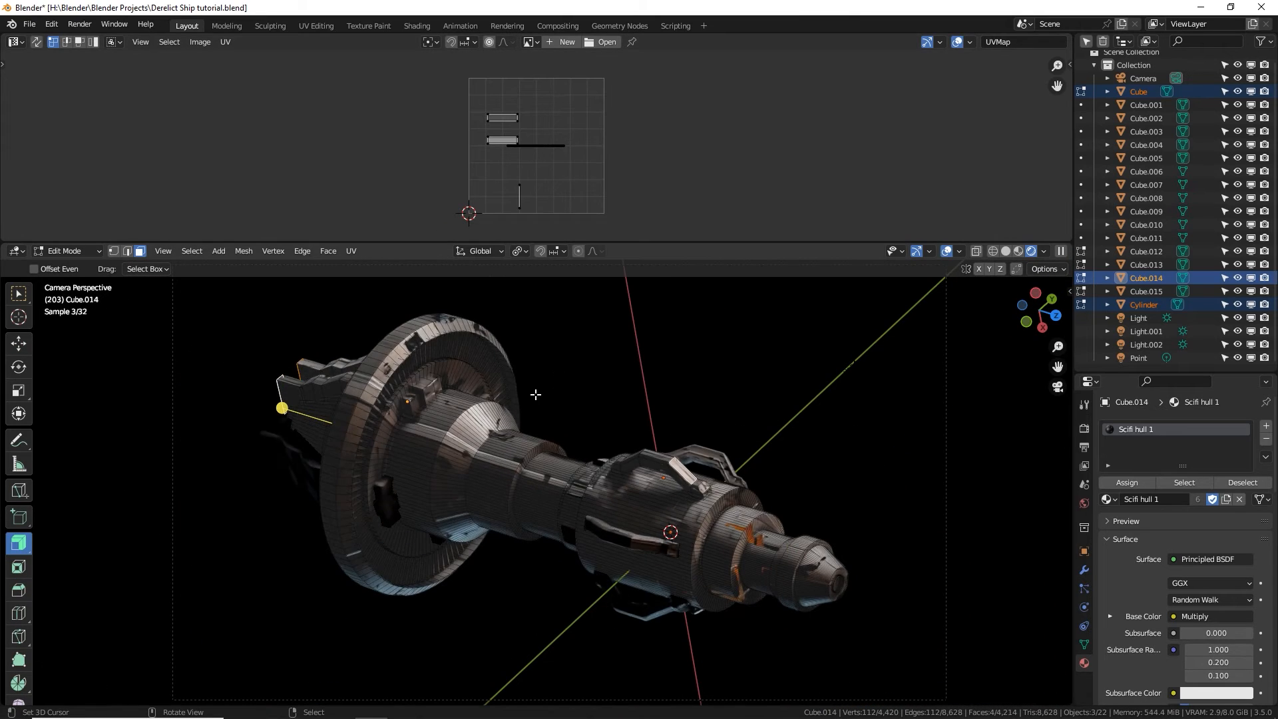
Select all faces of the ship and unwrap them with Smart UV Project at a 66° angle limit and zero island margin.
{"action": "key", "text": "a"}
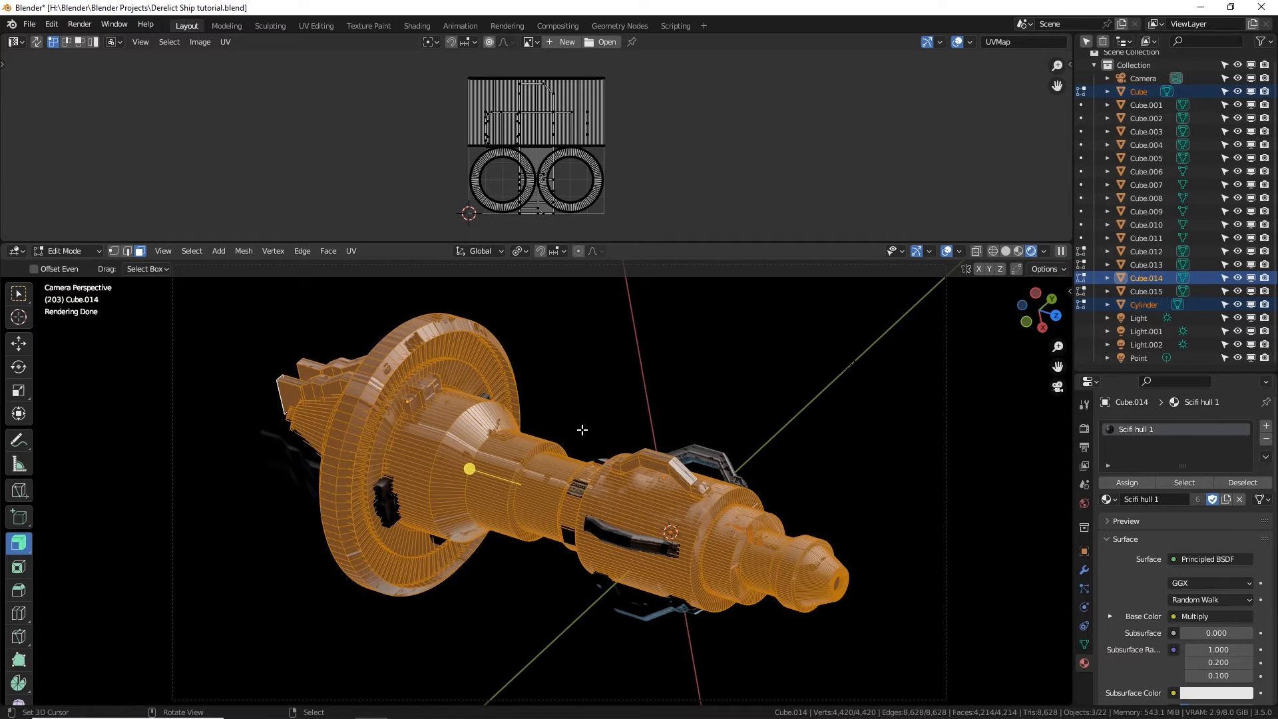
{"action": "key", "text": "u"}
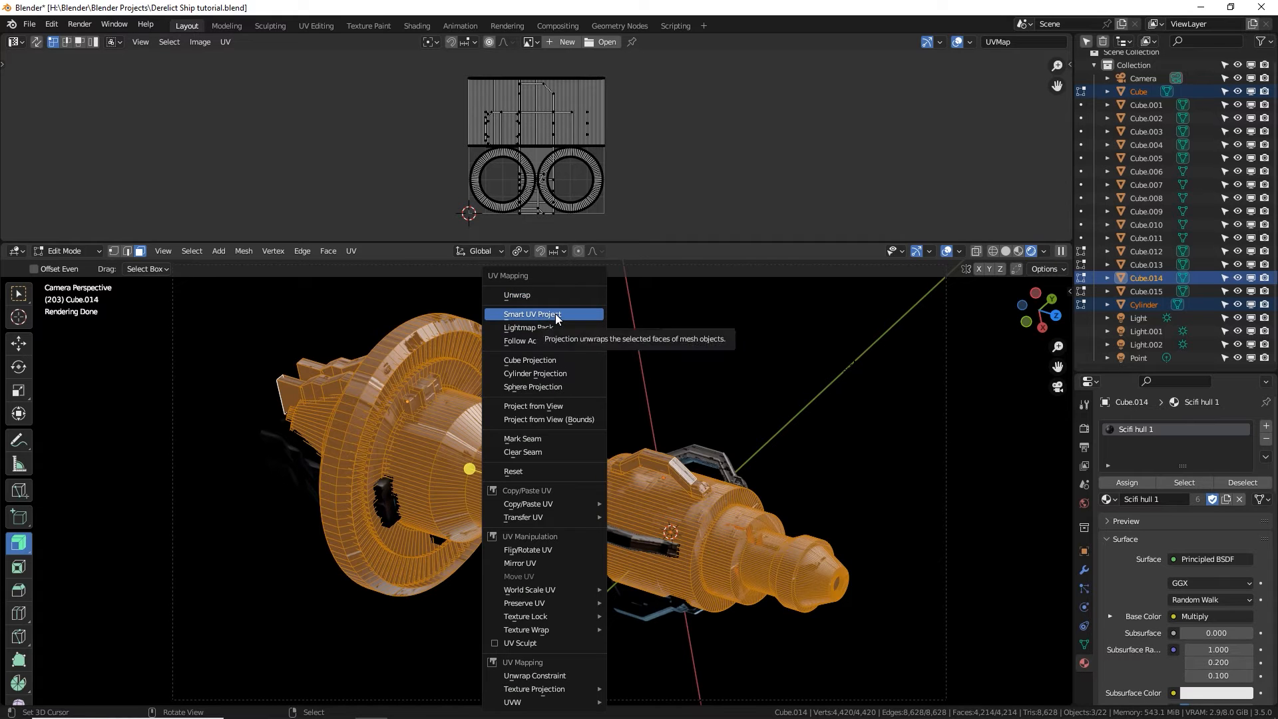
{"action": "left_click", "coordinate": [555, 314]}
{"action": "left_click", "coordinate": [569, 435]}
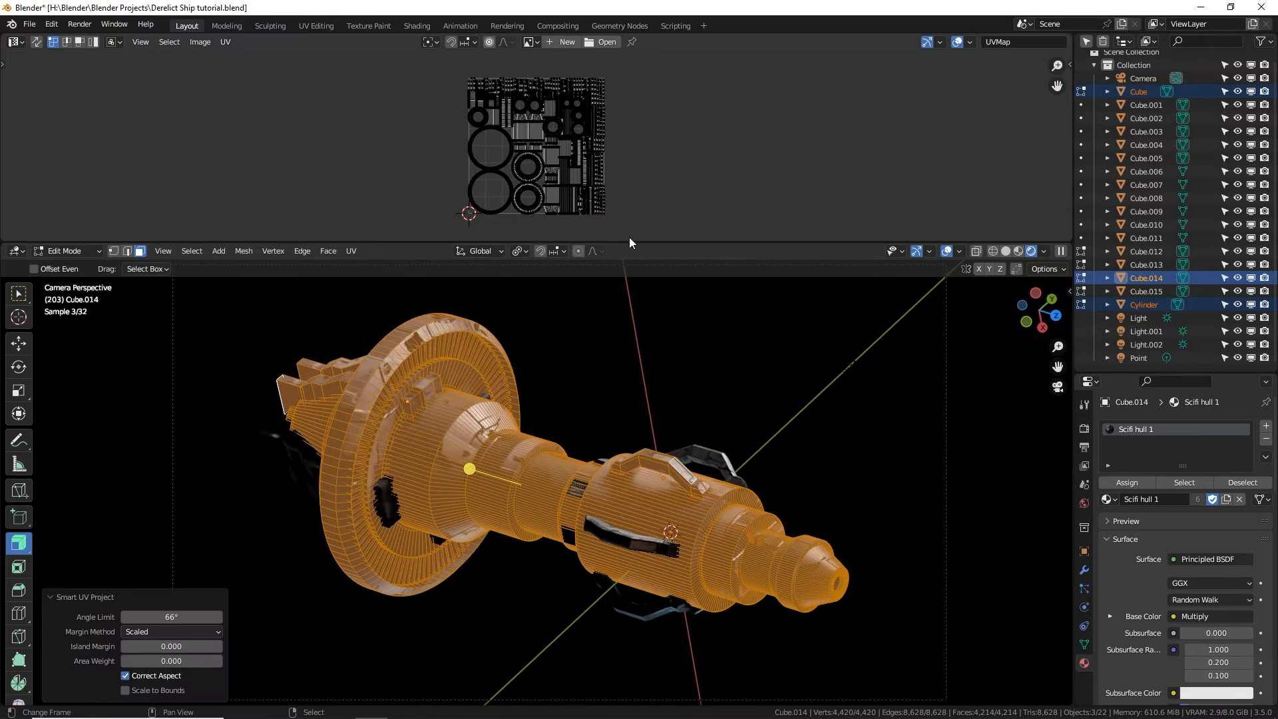
Enlarge the UV Editor, select all UV islands and straighten them into rectangular grid strips.
{"action": "left_click_drag", "start_coordinate": [629, 242], "coordinate": [626, 434]}
{"action": "scroll", "coordinate": [536, 236], "scroll_direction": "up", "scroll_amount": 5}
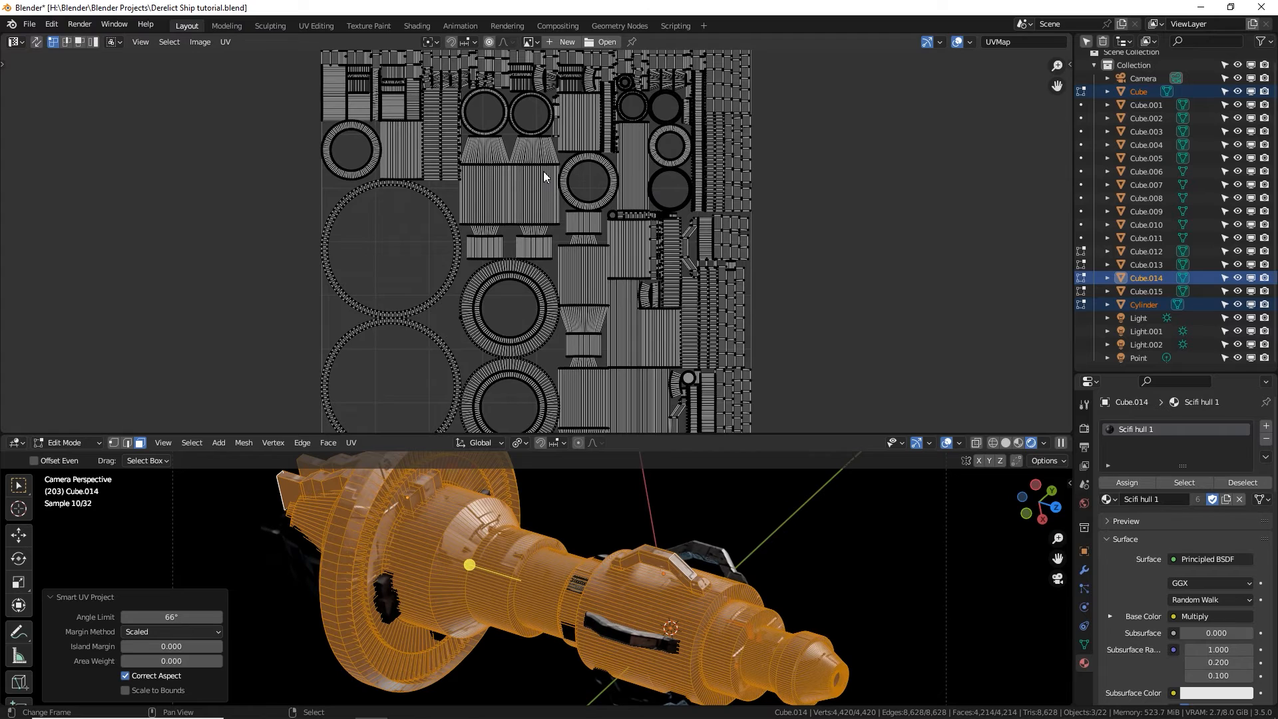
{"action": "scroll", "coordinate": [543, 170], "scroll_direction": "down", "scroll_amount": 1}
{"action": "key", "text": "a"}
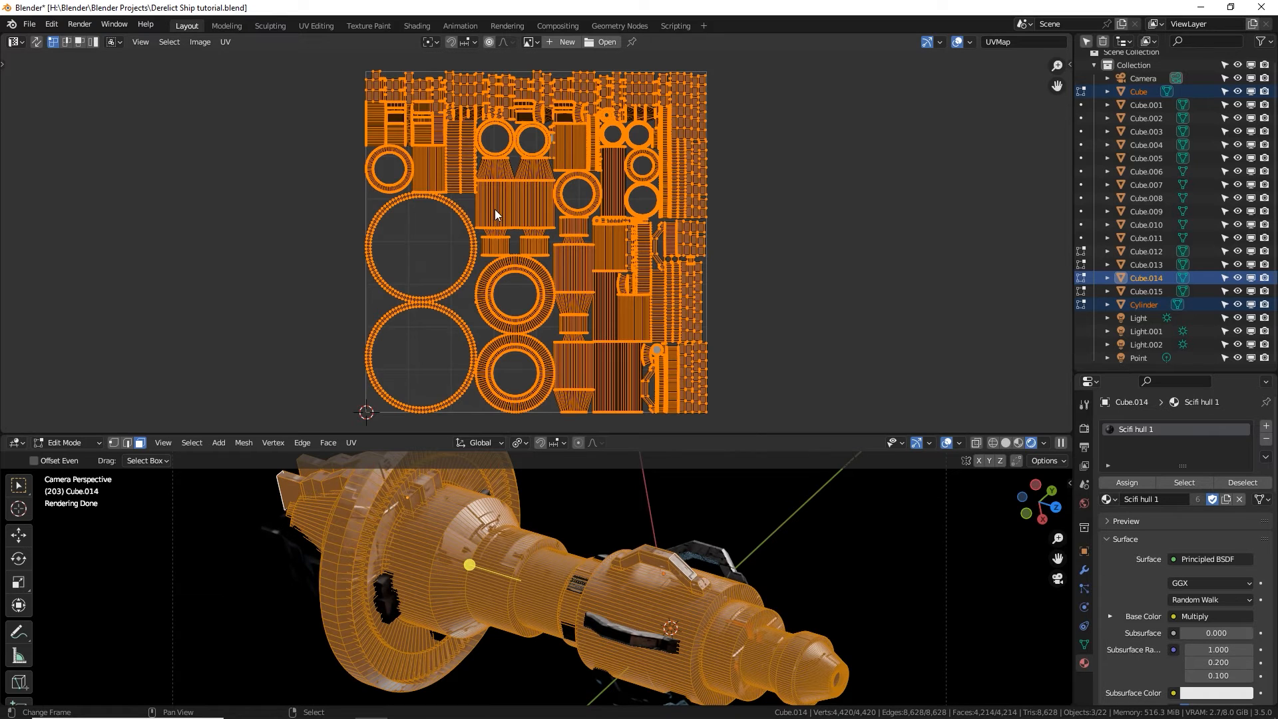
{"action": "key", "text": "alt+e"}
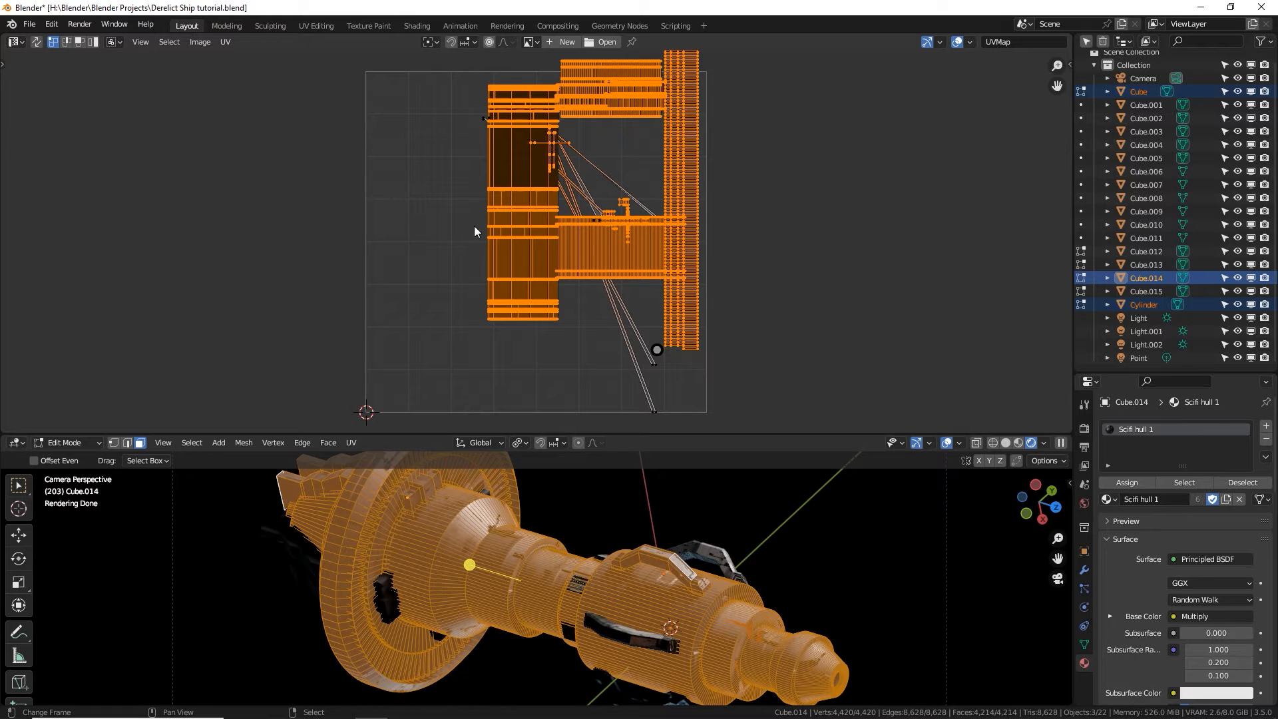
Select face loops on the conical hull section, the large ring and the main body in turn to inspect their UV strips.
{"action": "left_click", "coordinate": [379, 532]}
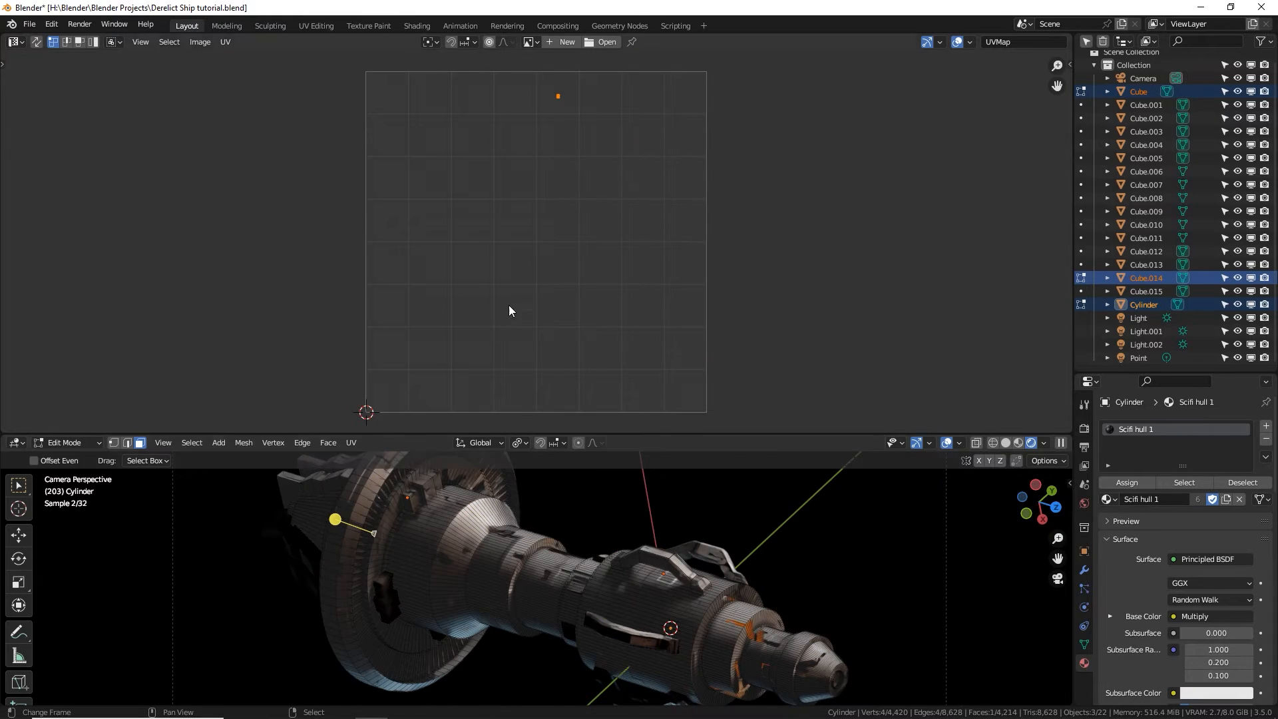
{"action": "left_click", "coordinate": [437, 541], "text": "alt"}
{"action": "left_click", "coordinate": [469, 538], "text": "alt"}
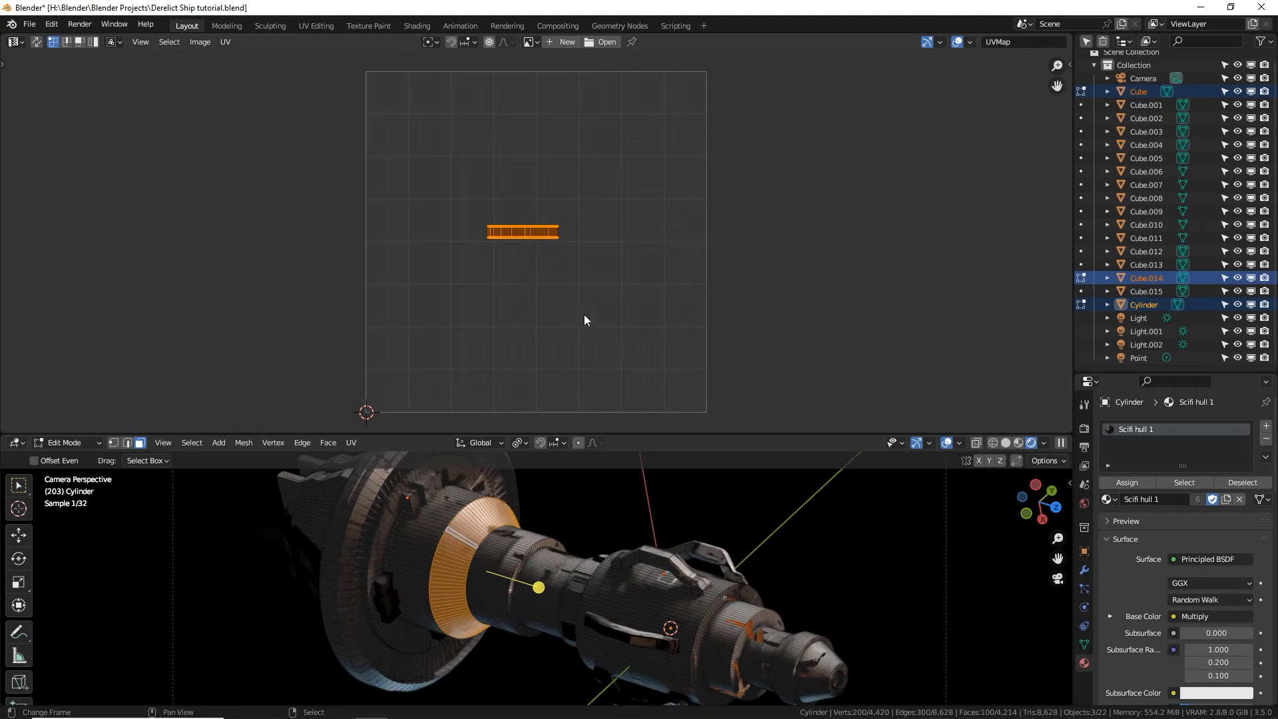
{"action": "left_click", "coordinate": [350, 503], "text": "alt"}
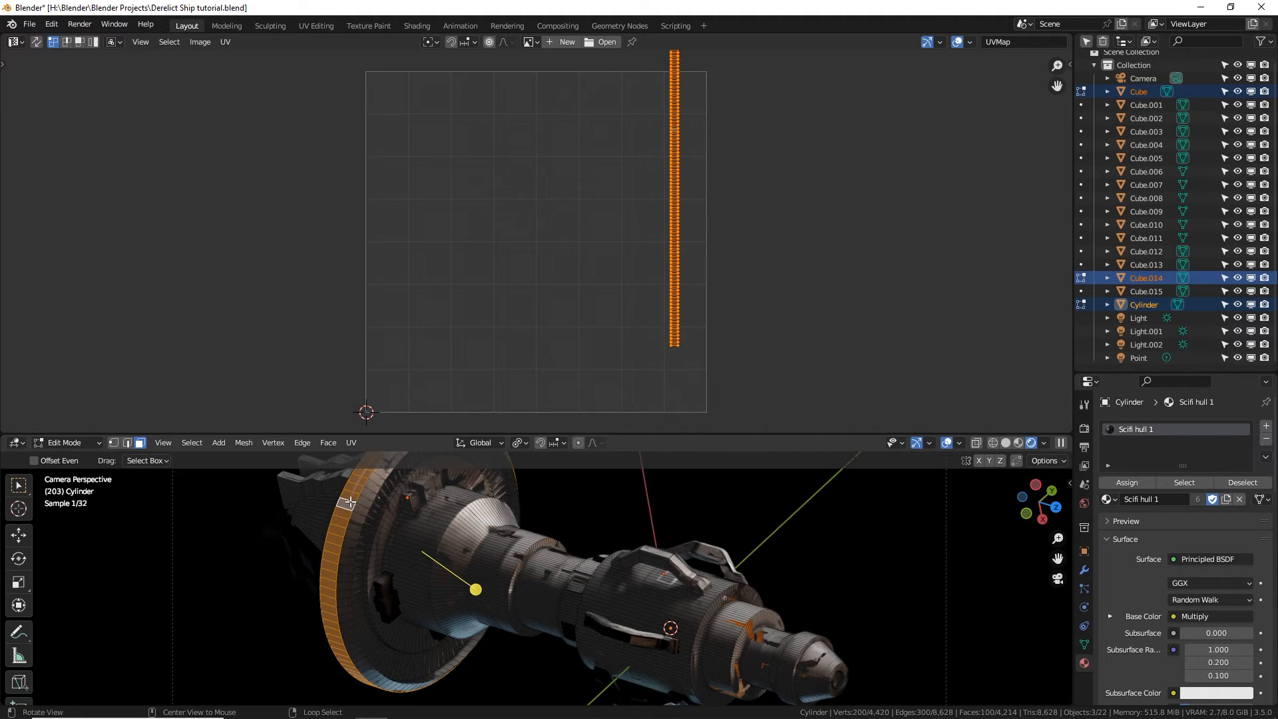
{"action": "left_click", "coordinate": [684, 616], "text": "alt"}
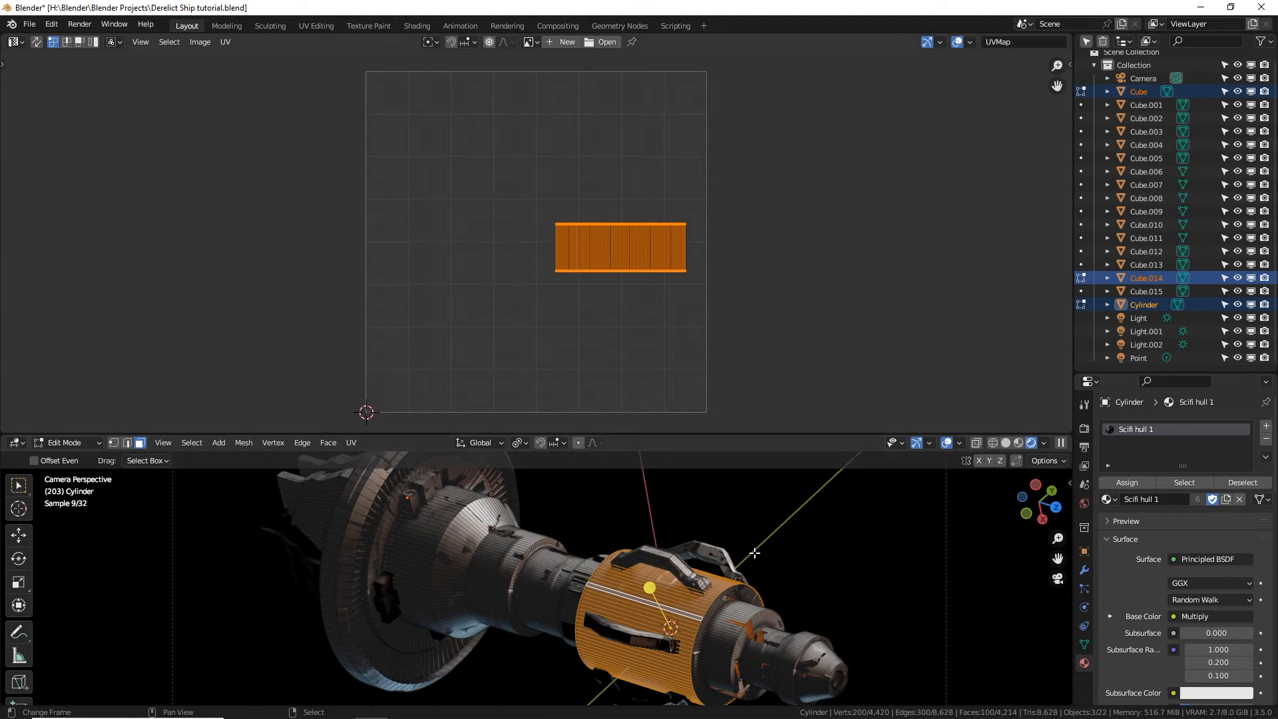
Clear the selection, enlarge the viewport to examine the hull textures, and check the UVs of the ring's inner face loop.
{"action": "middle_click_drag", "start_coordinate": [768, 583], "coordinate": [619, 636]}
{"action": "scroll", "coordinate": [716, 562], "scroll_direction": "up", "scroll_amount": 5}
{"action": "key", "text": "alt+a"}
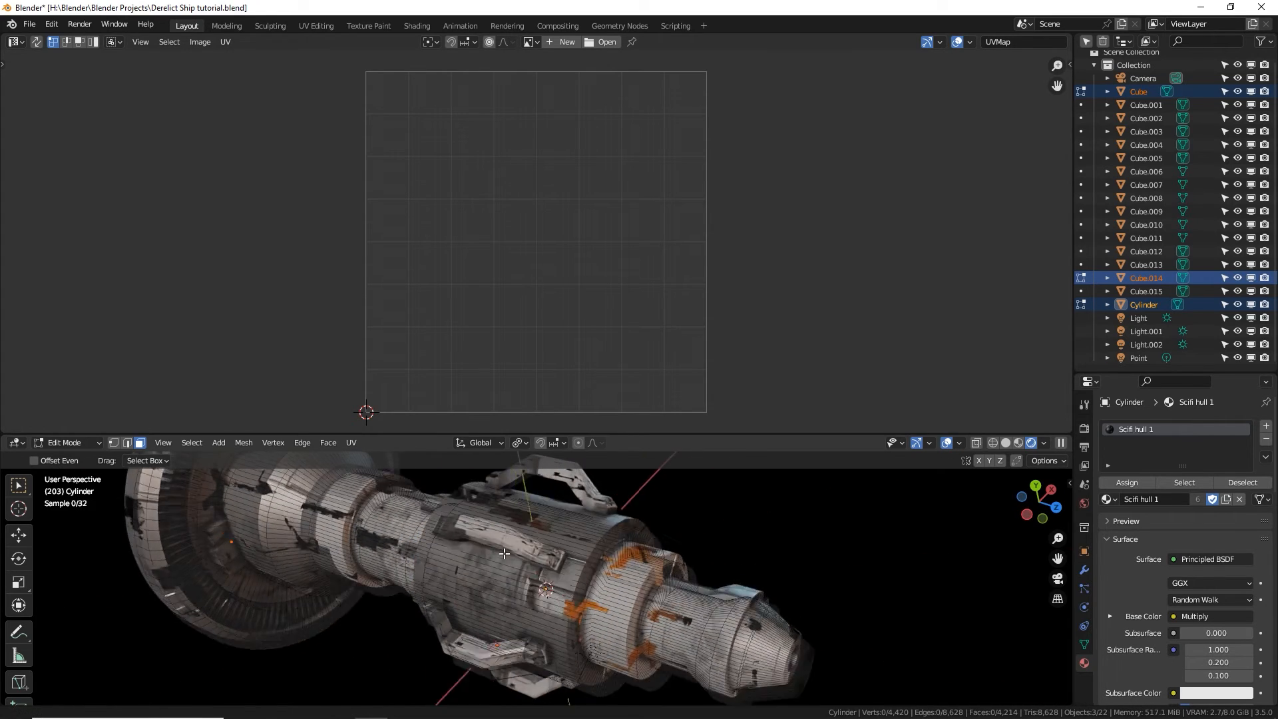
{"action": "middle_click_drag", "start_coordinate": [506, 533], "coordinate": [573, 581], "text": "shift"}
{"action": "left_click_drag", "start_coordinate": [492, 433], "coordinate": [493, 243]}
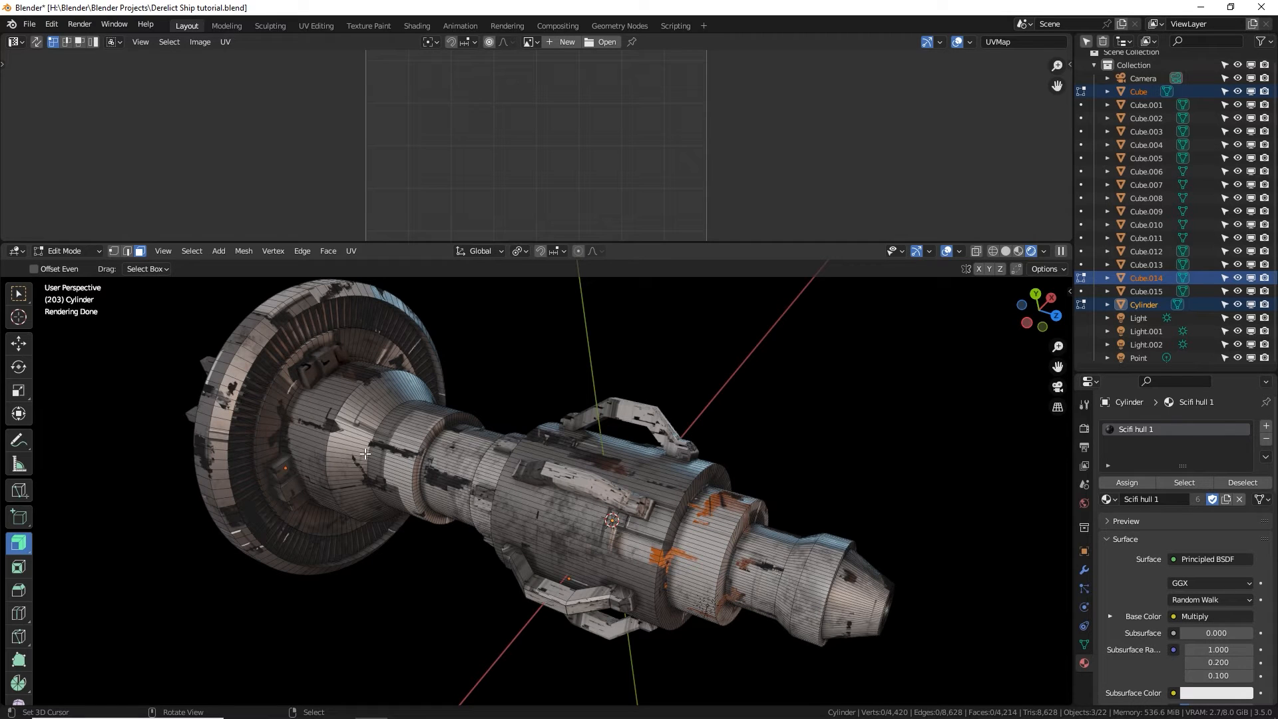
{"action": "middle_click_drag", "start_coordinate": [366, 453], "coordinate": [233, 388]}
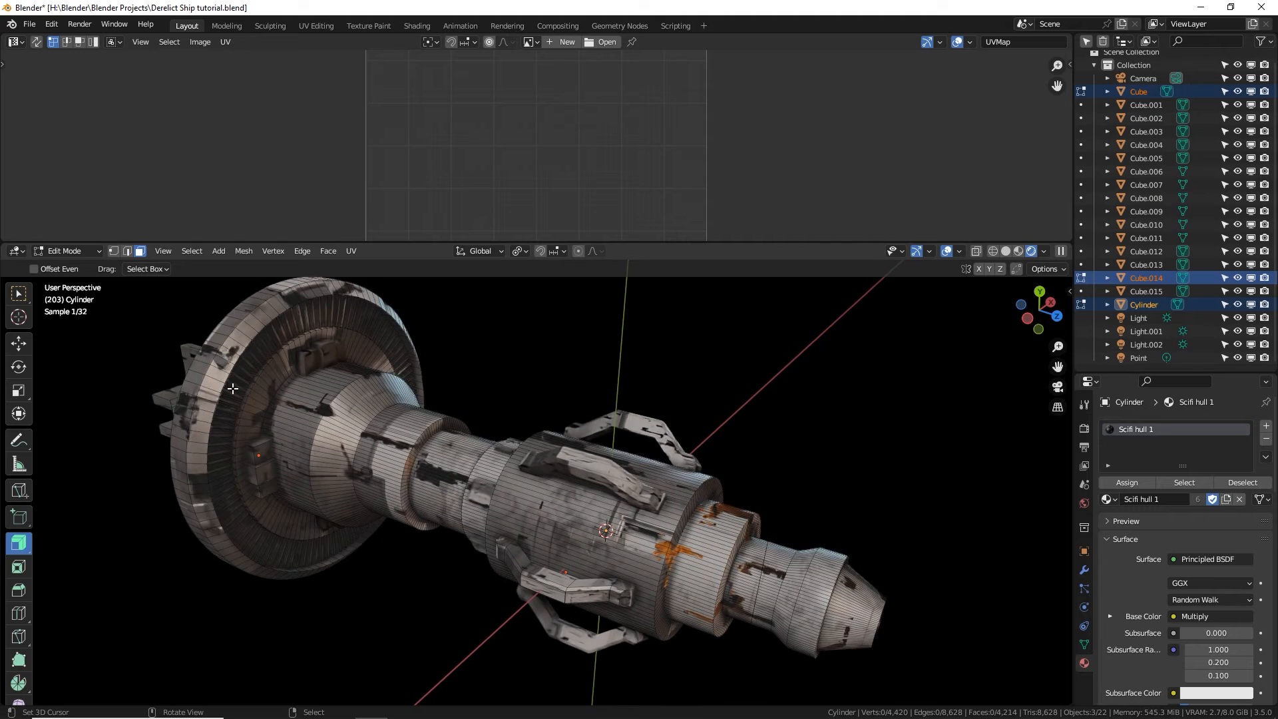
{"action": "left_click", "coordinate": [222, 375], "text": "alt"}
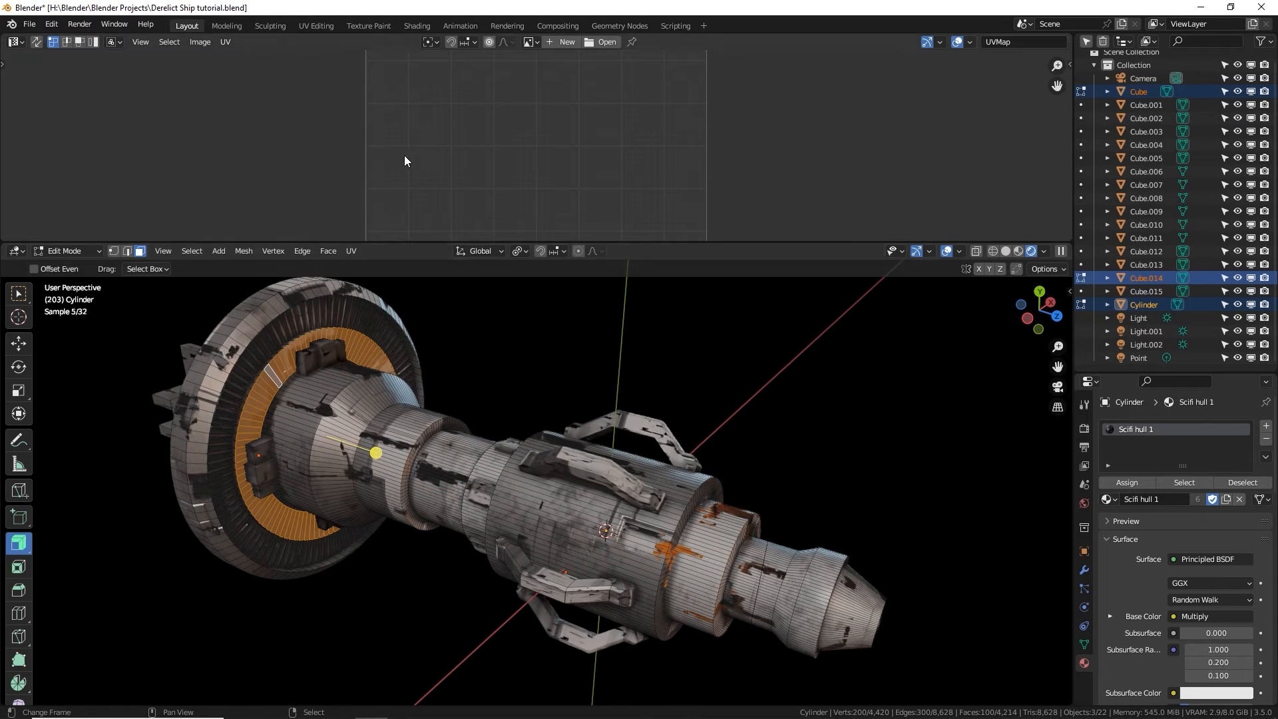
{"action": "key", "text": "a"}
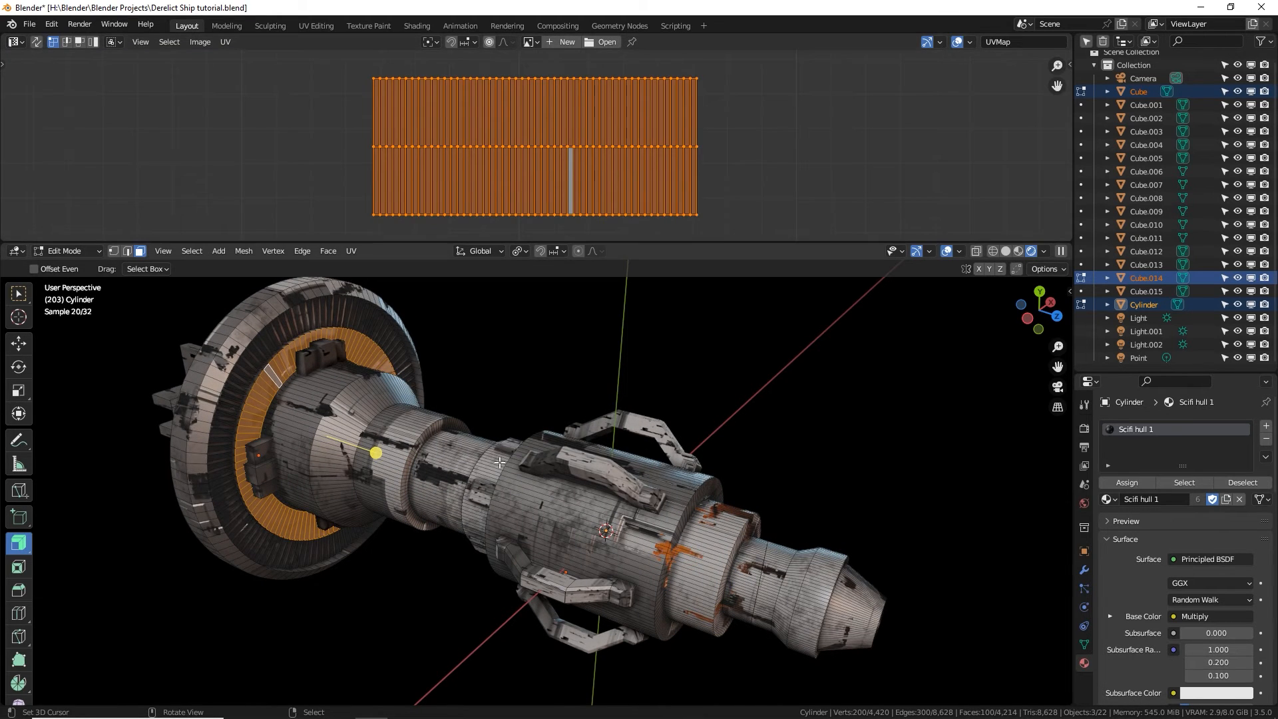
Select the whole mesh, turn on UV sync selection, and pick the circular UV island to locate its face on the ship.
{"action": "key", "text": "a"}
{"action": "scroll", "coordinate": [477, 154], "scroll_direction": "down", "scroll_amount": 6}
{"action": "middle_click_drag", "start_coordinate": [548, 177], "coordinate": [396, 145]}
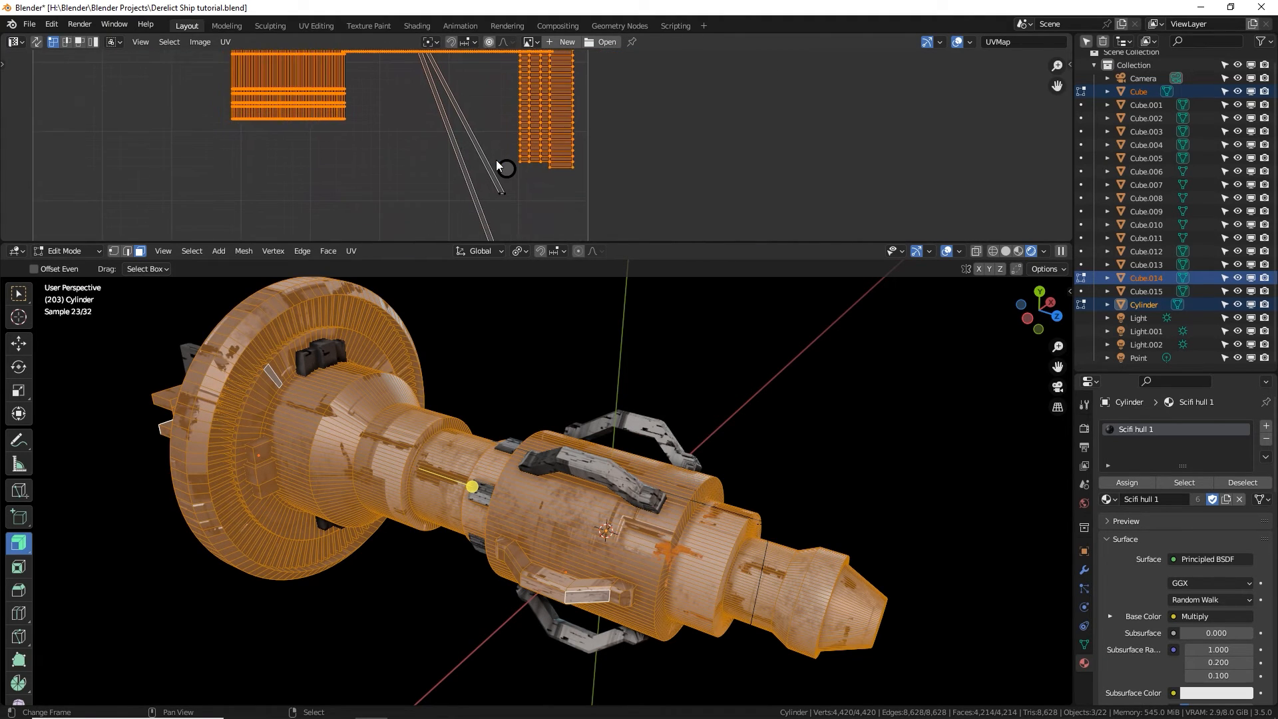
{"action": "right_click", "coordinate": [499, 164]}
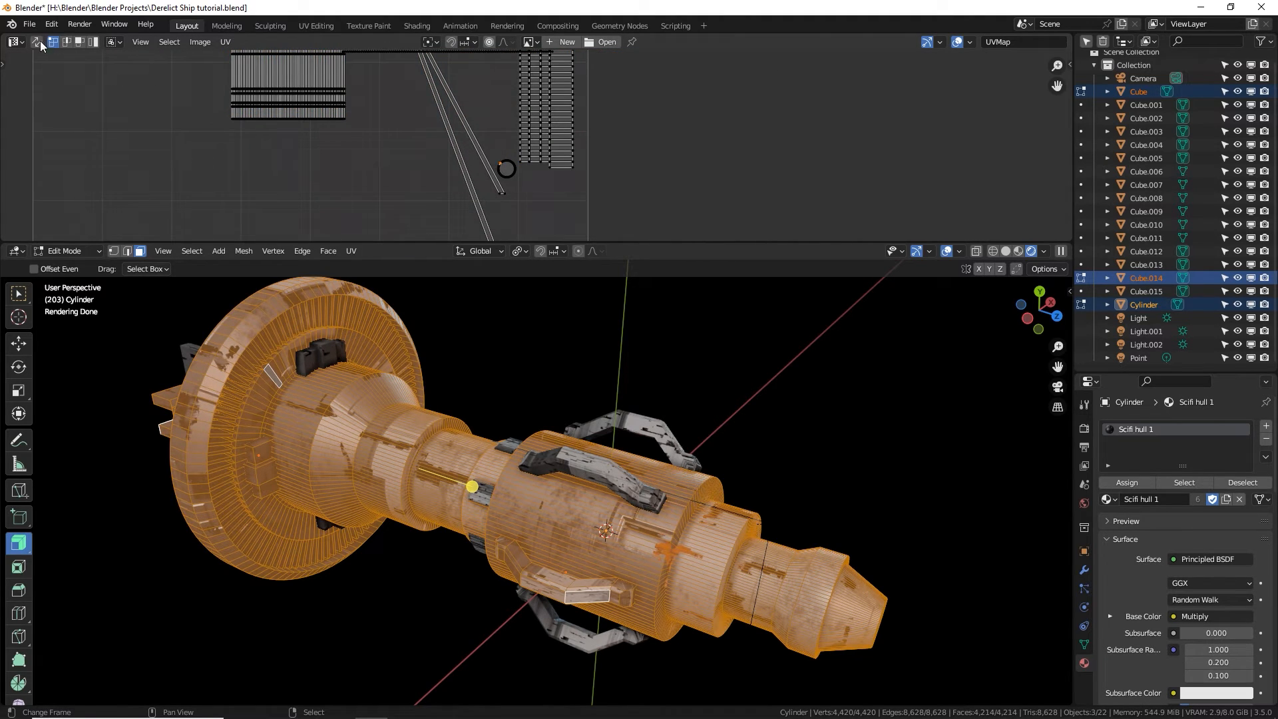
{"action": "left_click", "coordinate": [37, 42]}
{"action": "right_click", "coordinate": [506, 169]}
{"action": "key", "text": "KP_1"}
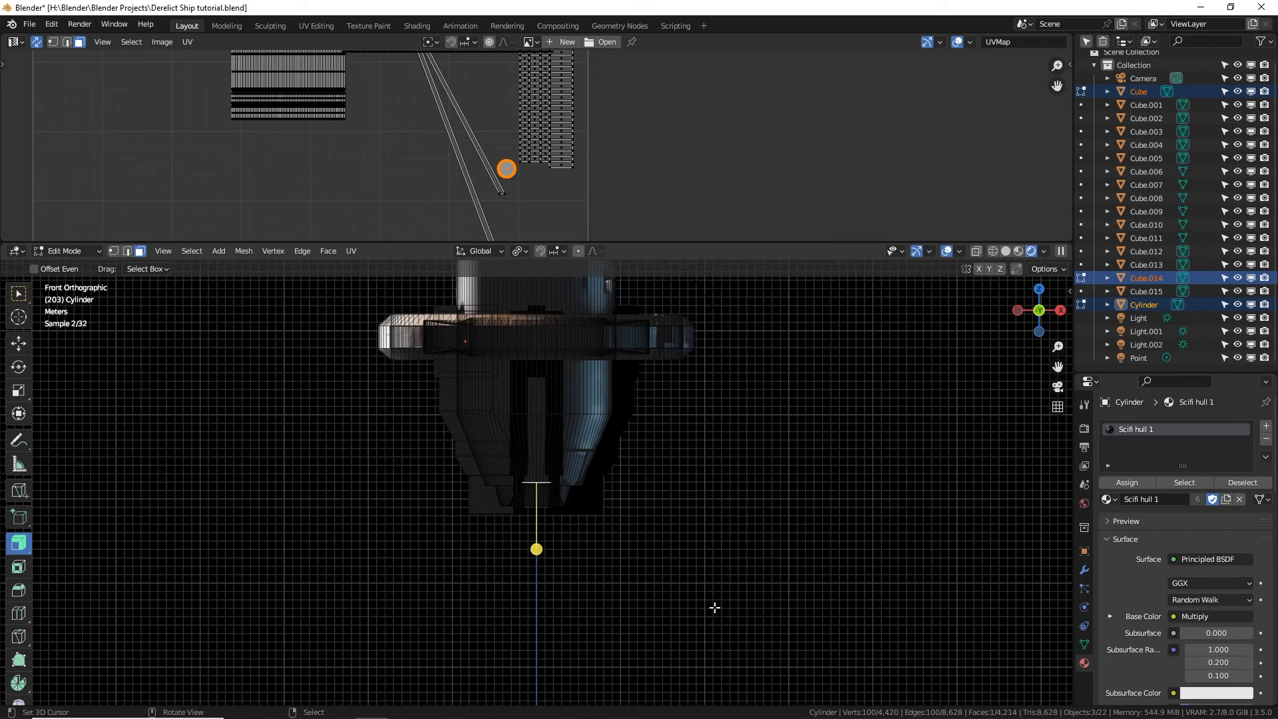
{"action": "middle_click_drag", "start_coordinate": [714, 607], "coordinate": [782, 463]}
Return to Object Mode and switch the viewport to Material Preview shading.
{"action": "key", "text": "Tab"}
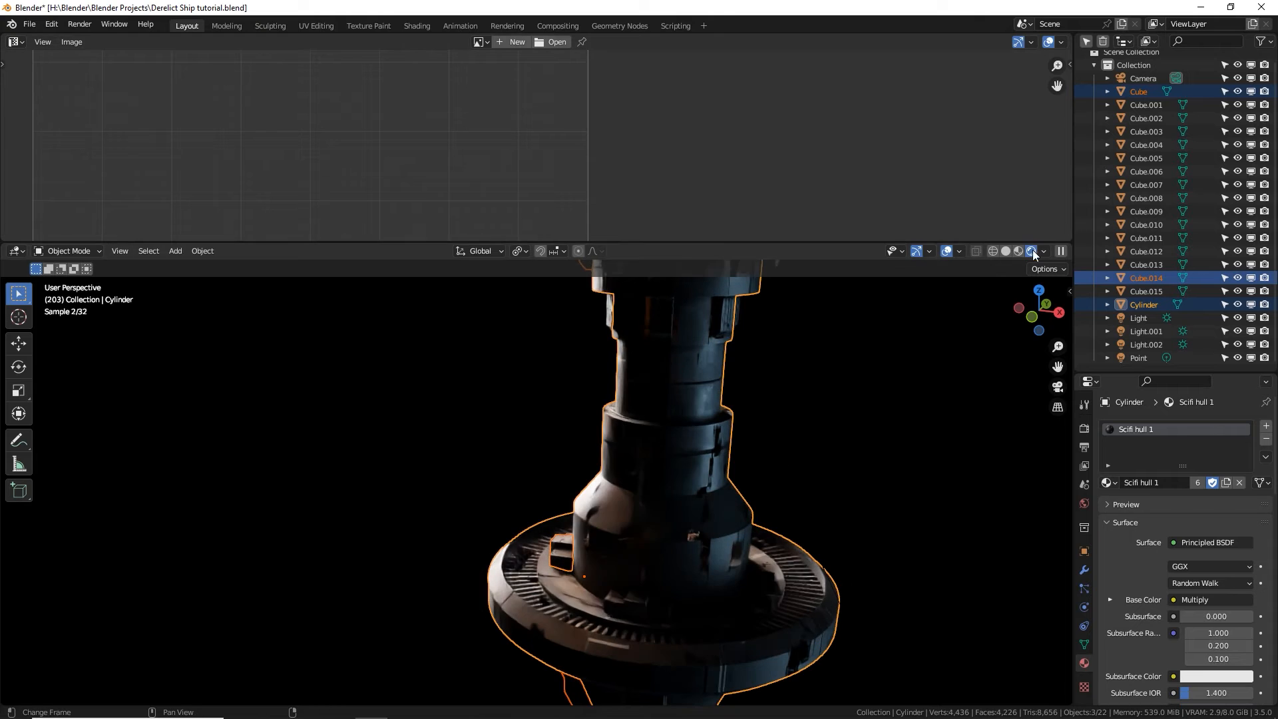
{"action": "left_click", "coordinate": [1019, 251]}
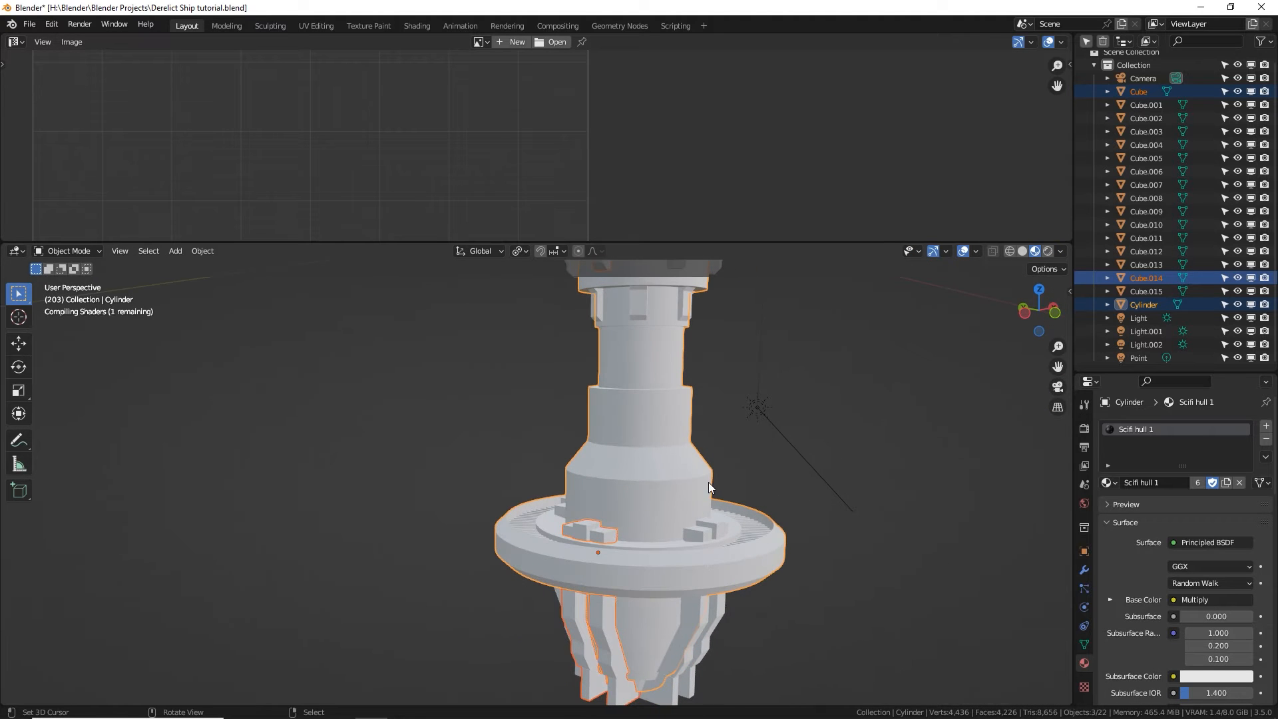
{"action": "middle_click_drag", "start_coordinate": [654, 541], "coordinate": [782, 492]}
{"action": "middle_click_drag", "start_coordinate": [536, 446], "coordinate": [590, 566], "text": "shift"}
{"action": "scroll", "coordinate": [571, 460], "scroll_direction": "up", "scroll_amount": 5}
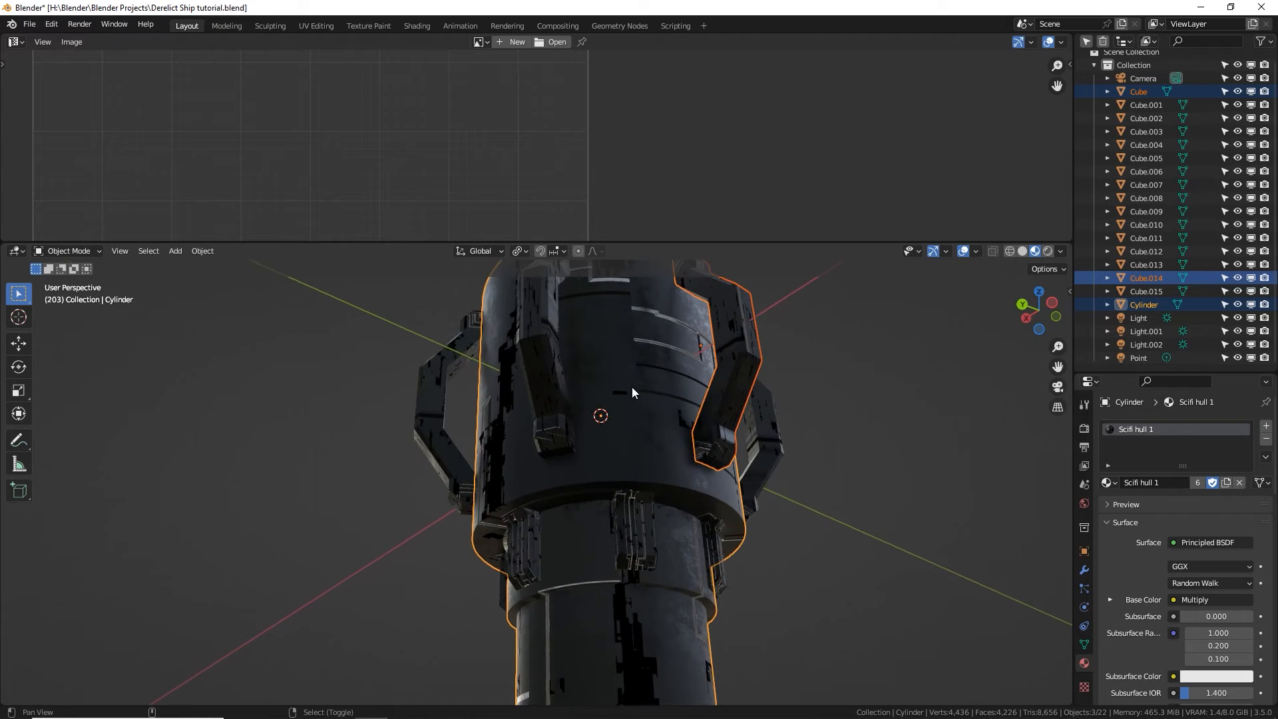
Deselect the ship parts and examine the panel and hole textures along the hull up to its nose.
{"action": "middle_click_drag", "start_coordinate": [633, 386], "coordinate": [592, 432]}
{"action": "scroll", "coordinate": [633, 426], "scroll_direction": "down", "scroll_amount": 3}
{"action": "middle_click_drag", "start_coordinate": [659, 506], "coordinate": [525, 481], "text": "shift"}
{"action": "left_click", "coordinate": [632, 395]}
{"action": "scroll", "coordinate": [631, 454], "scroll_direction": "up", "scroll_amount": 3}
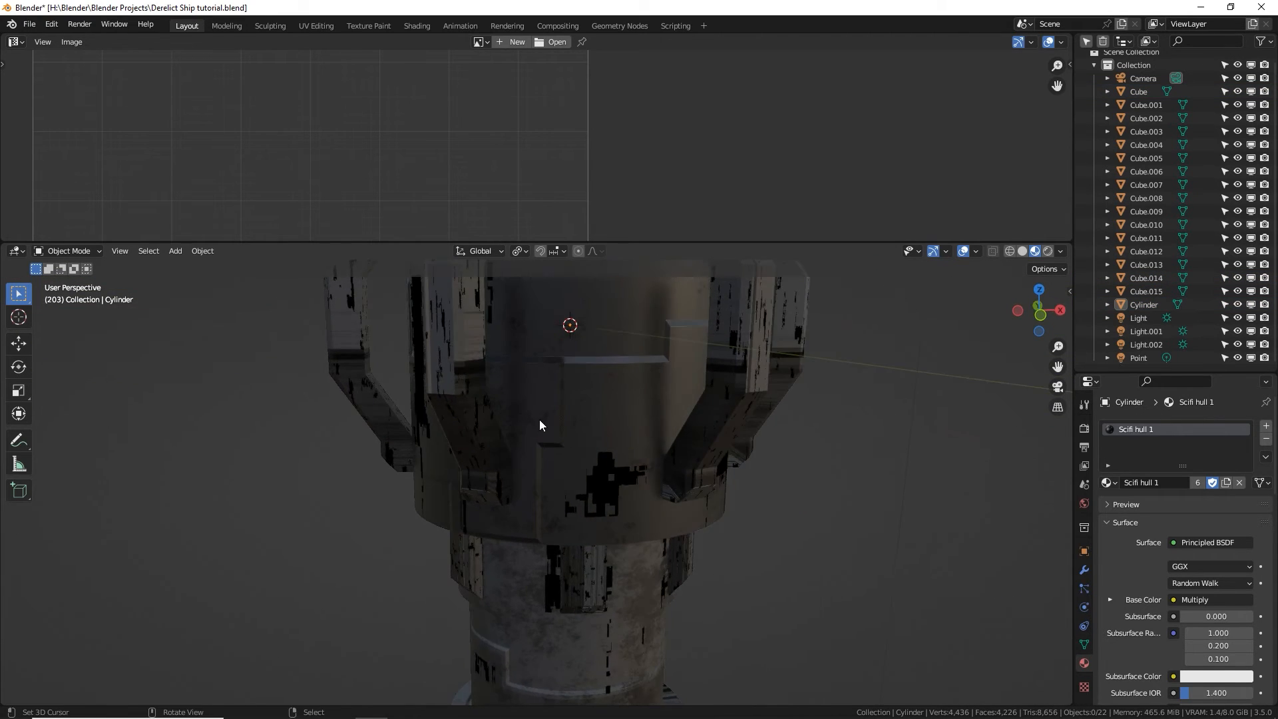
{"action": "middle_click_drag", "start_coordinate": [540, 420], "coordinate": [537, 596], "text": "shift"}
{"action": "middle_click_drag", "start_coordinate": [558, 452], "coordinate": [554, 641], "text": "shift"}
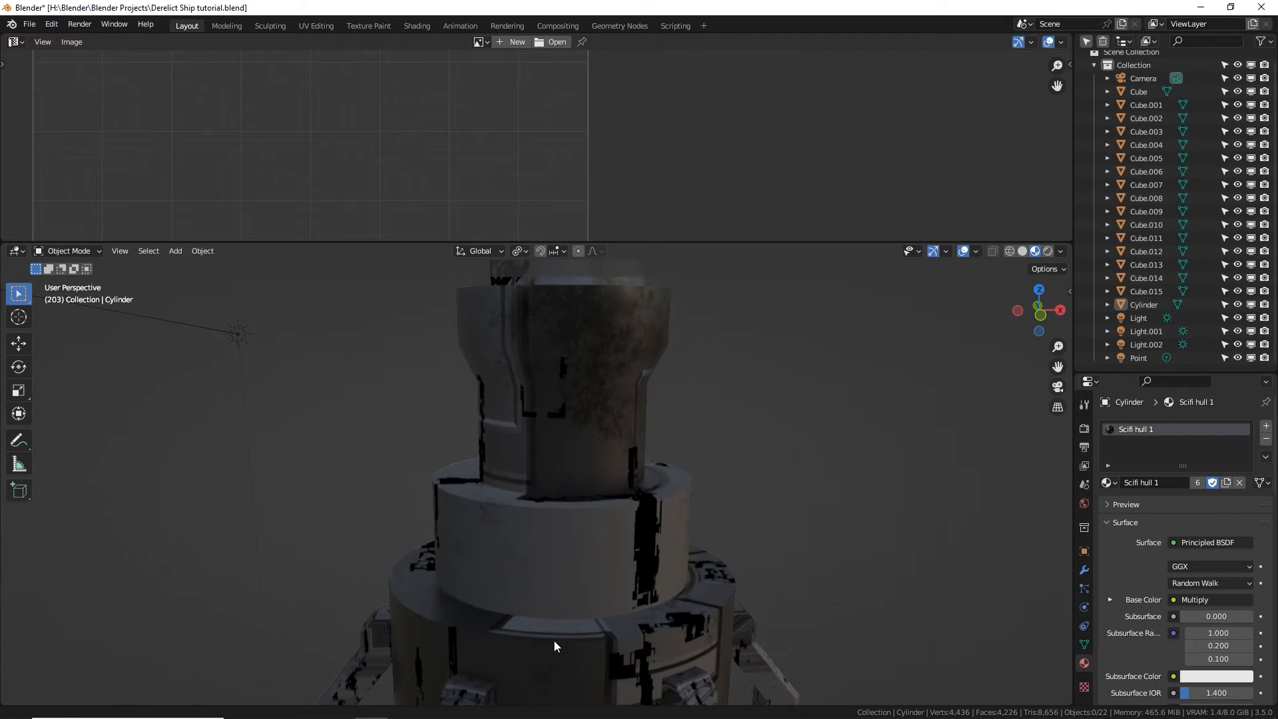
{"action": "scroll", "coordinate": [554, 640], "scroll_direction": "down", "scroll_amount": 3}
Select the main cylinder and switch the UV Editor area to the Shader Editor, framing the Mapping node's scale values.
{"action": "left_click", "coordinate": [559, 583]}
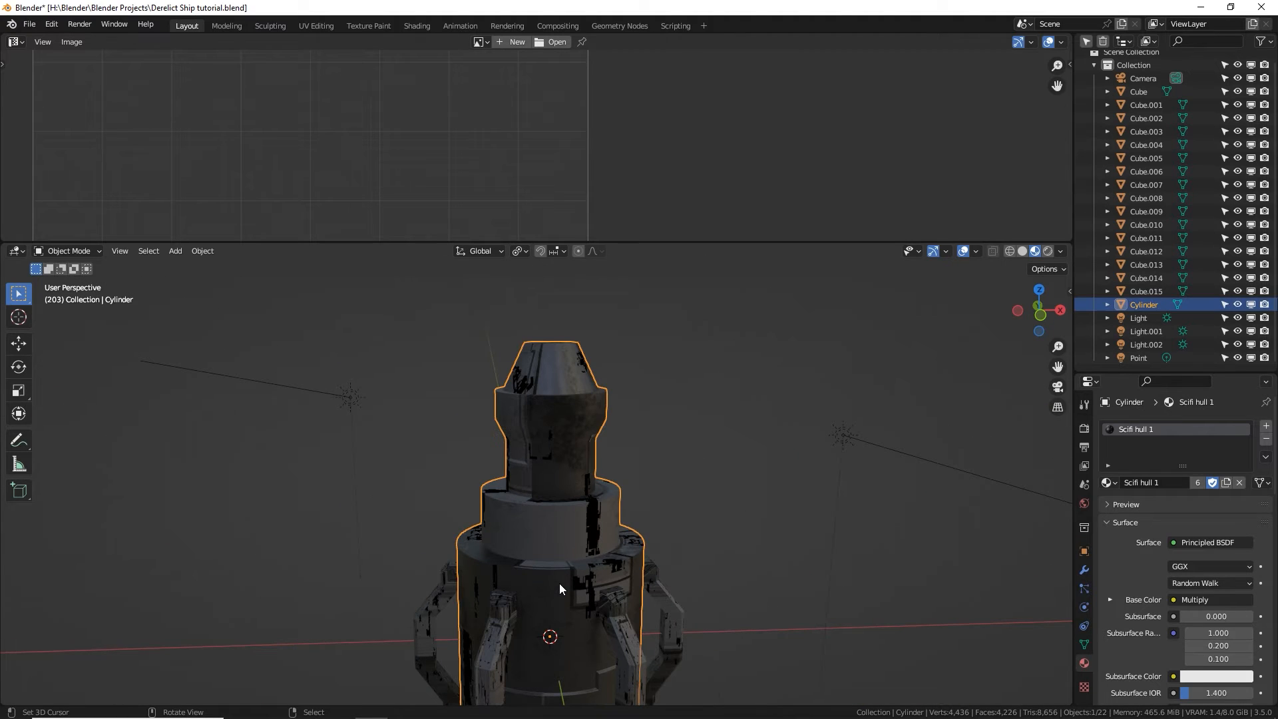
{"action": "left_click", "coordinate": [13, 42]}
{"action": "left_click", "coordinate": [46, 183]}
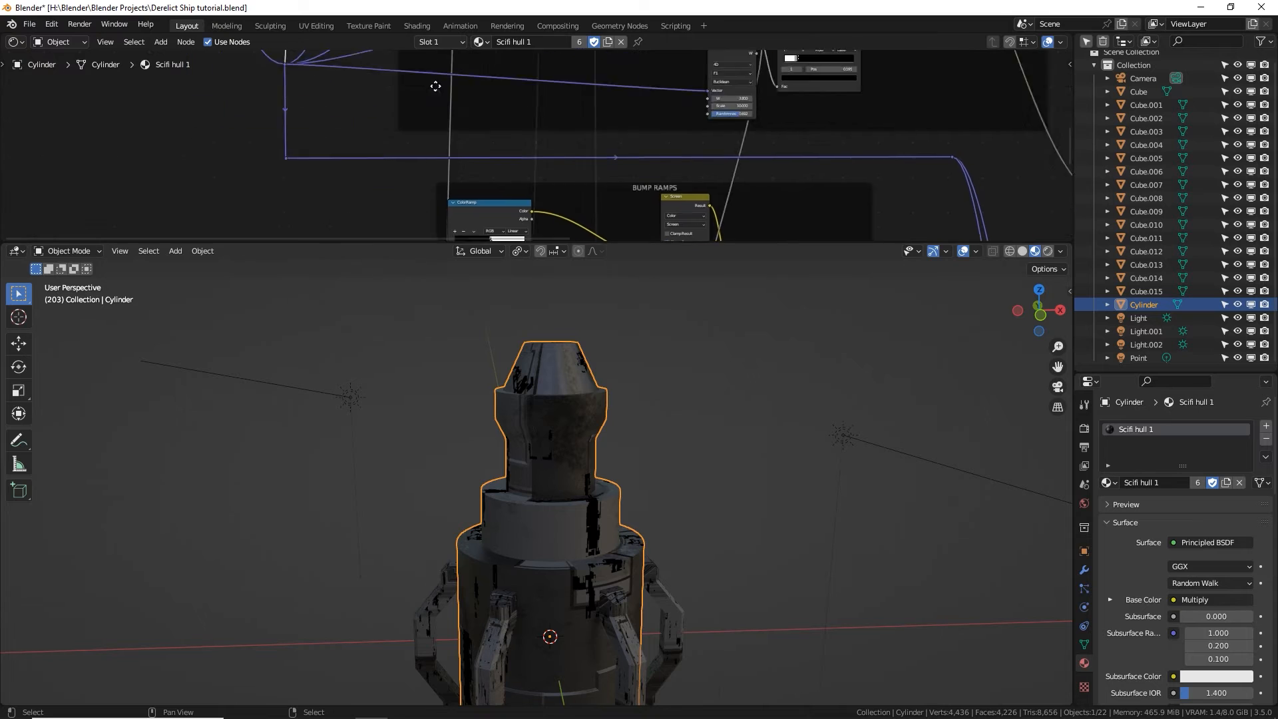
{"action": "middle_click_drag", "start_coordinate": [435, 86], "coordinate": [623, 206]}
{"action": "scroll", "coordinate": [542, 189], "scroll_direction": "up", "scroll_amount": 5}
{"action": "middle_click_drag", "start_coordinate": [541, 189], "coordinate": [550, 157]}
{"action": "scroll", "coordinate": [574, 109], "scroll_direction": "up", "scroll_amount": 3}
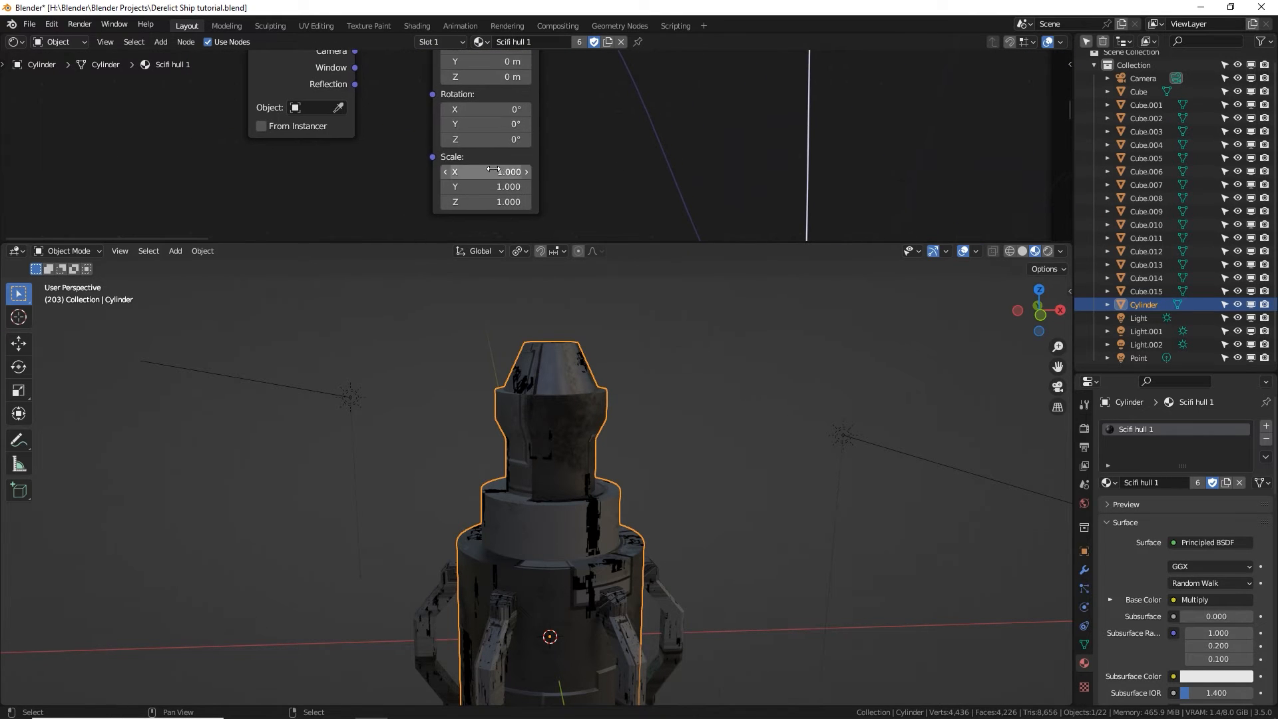
Raise the Mapping node's X and Y Scale together to 6.3.
{"action": "left_click_drag", "start_coordinate": [493, 171], "coordinate": [554, 187]}
{"action": "middle_click_drag", "start_coordinate": [629, 457], "coordinate": [666, 526]}
{"action": "middle_click_drag", "start_coordinate": [666, 526], "coordinate": [656, 363], "text": "shift"}
{"action": "left_click_drag", "start_coordinate": [492, 172], "coordinate": [608, 187]}
Deselect the cylinder, switch the viewport to Rendered shading and look through the camera.
{"action": "left_click", "coordinate": [604, 509]}
{"action": "mouse_move", "coordinate": [605, 510]}
{"action": "middle_mouse_down"}
{"action": "mouse_move", "coordinate": [658, 450]}
{"action": "mouse_move", "coordinate": [657, 522]}
{"action": "mouse_move", "coordinate": [618, 425]}
{"action": "mouse_move", "coordinate": [637, 413]}
{"action": "mouse_move", "coordinate": [642, 423]}
{"action": "middle_mouse_up"}
{"action": "key", "text": "z"}
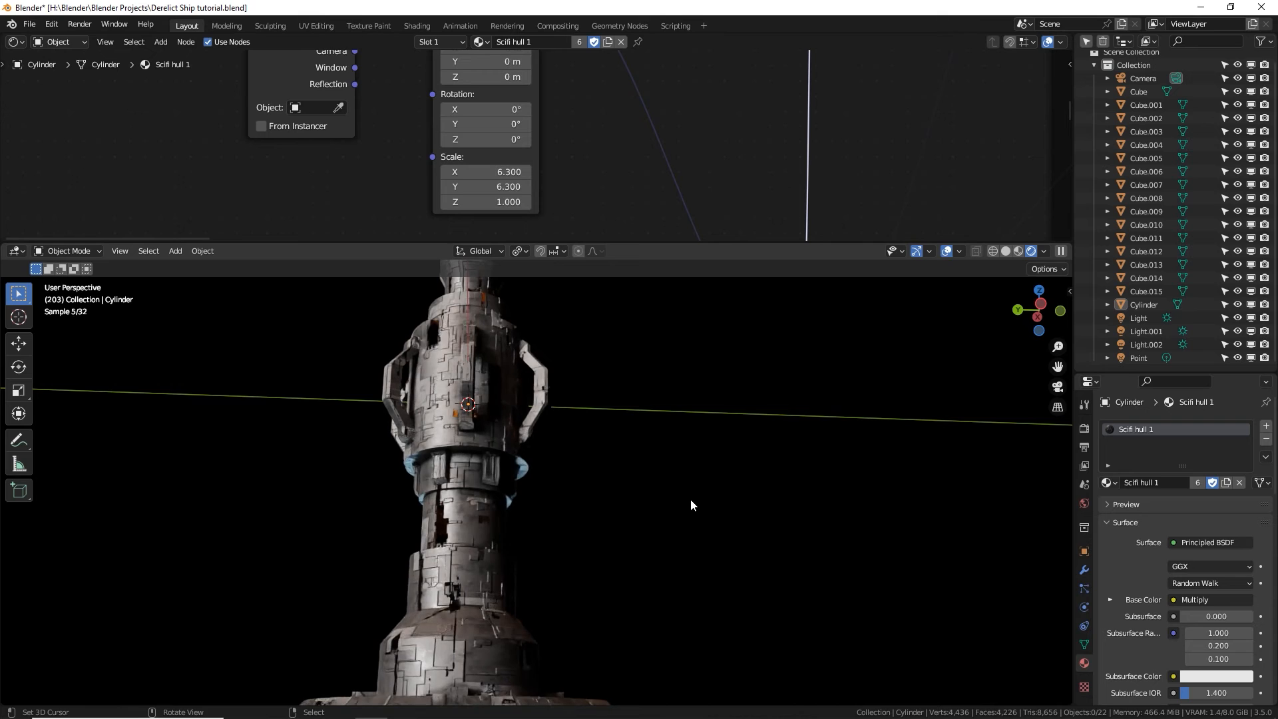
{"action": "key", "text": "KP_0"}
Try an X and Y Scale of 20 on the Mapping node, settle on 15 for both, and check the ship's render.
{"action": "left_click_drag", "start_coordinate": [492, 172], "coordinate": [492, 179]}
{"action": "type", "text": "20"}
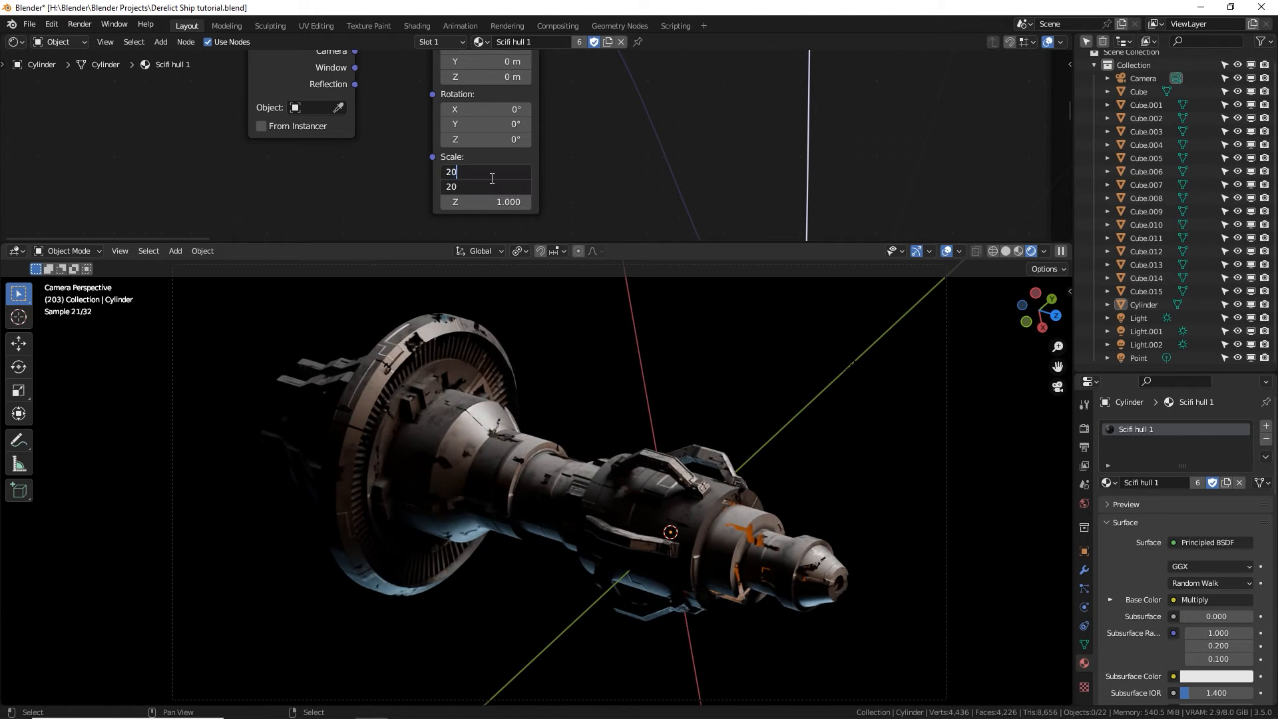
{"action": "key", "text": "Return"}
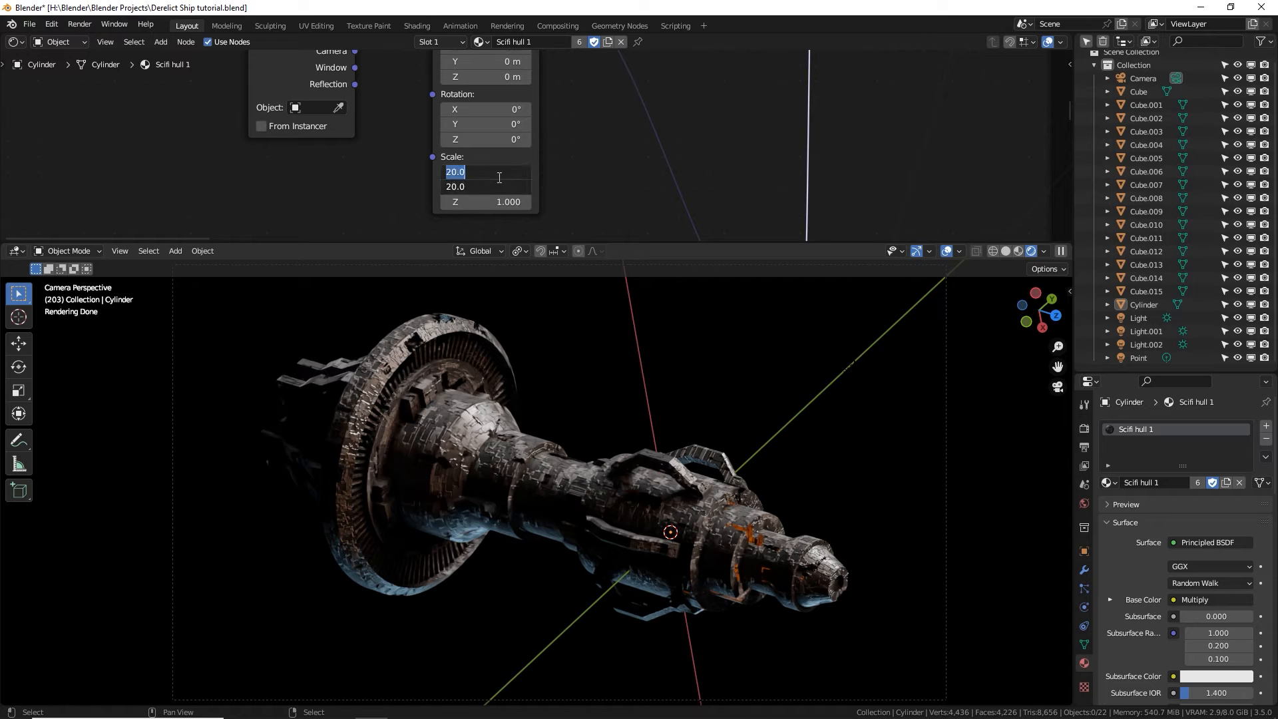
{"action": "type", "text": "15"}
{"action": "key", "text": "Return"}
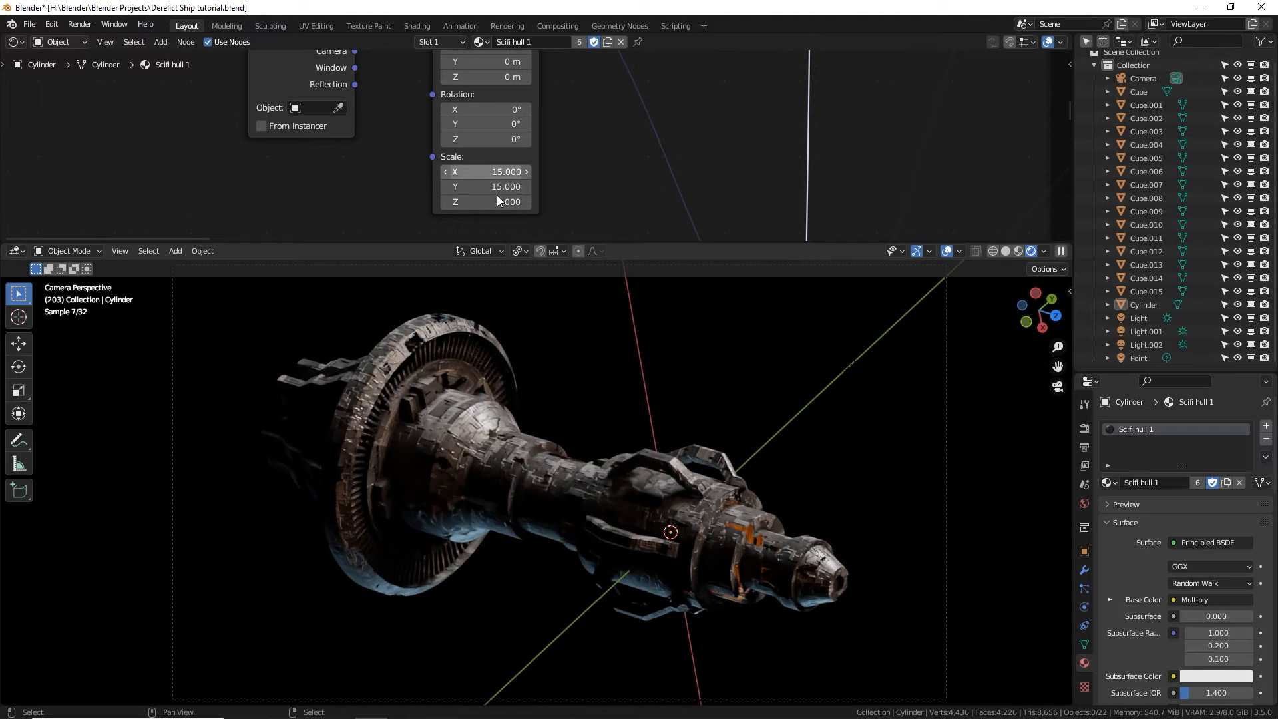
{"action": "scroll", "coordinate": [565, 486], "scroll_direction": "up", "scroll_amount": 2}
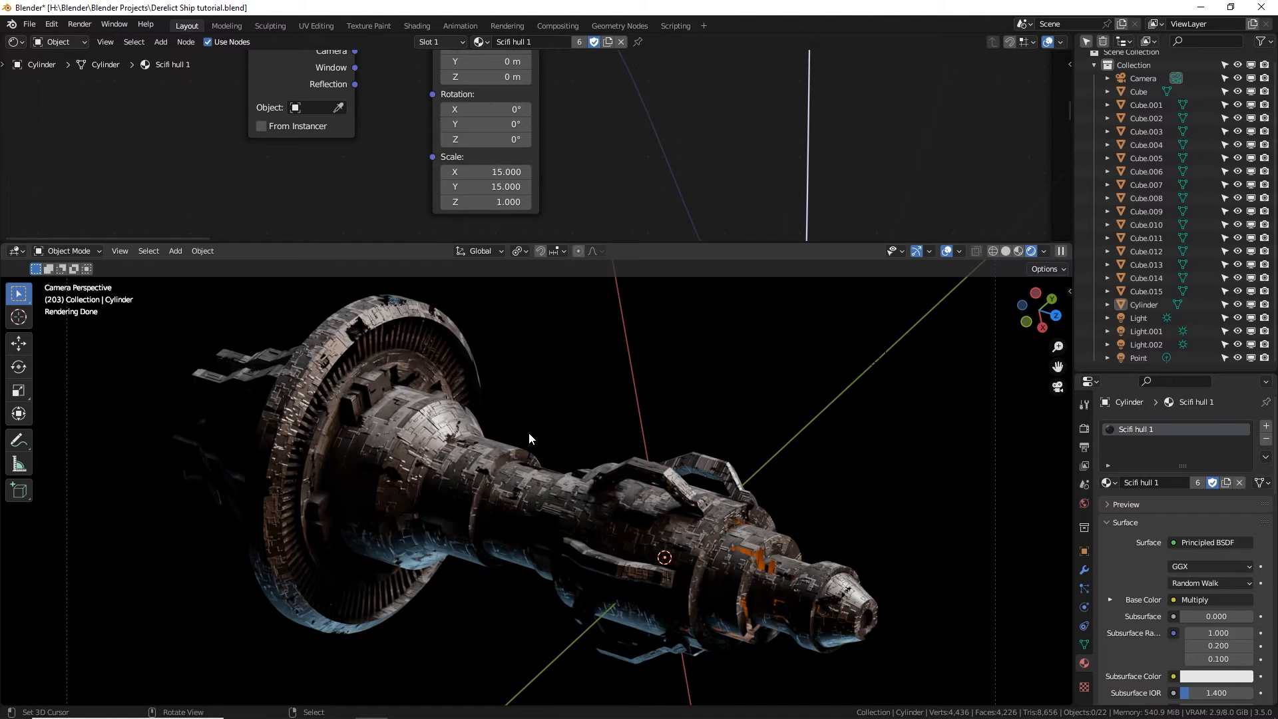
{"action": "scroll", "coordinate": [522, 146], "scroll_direction": "down", "scroll_amount": 2}
Move the black stop of the constant ColorRamp fed by the F1 Voronoi Texture to position 0.318 and check the render.
{"action": "middle_click_drag", "start_coordinate": [641, 185], "coordinate": [318, 180]}
{"action": "middle_click_drag", "start_coordinate": [704, 179], "coordinate": [601, 178]}
{"action": "scroll", "coordinate": [655, 177], "scroll_direction": "up", "scroll_amount": 6}
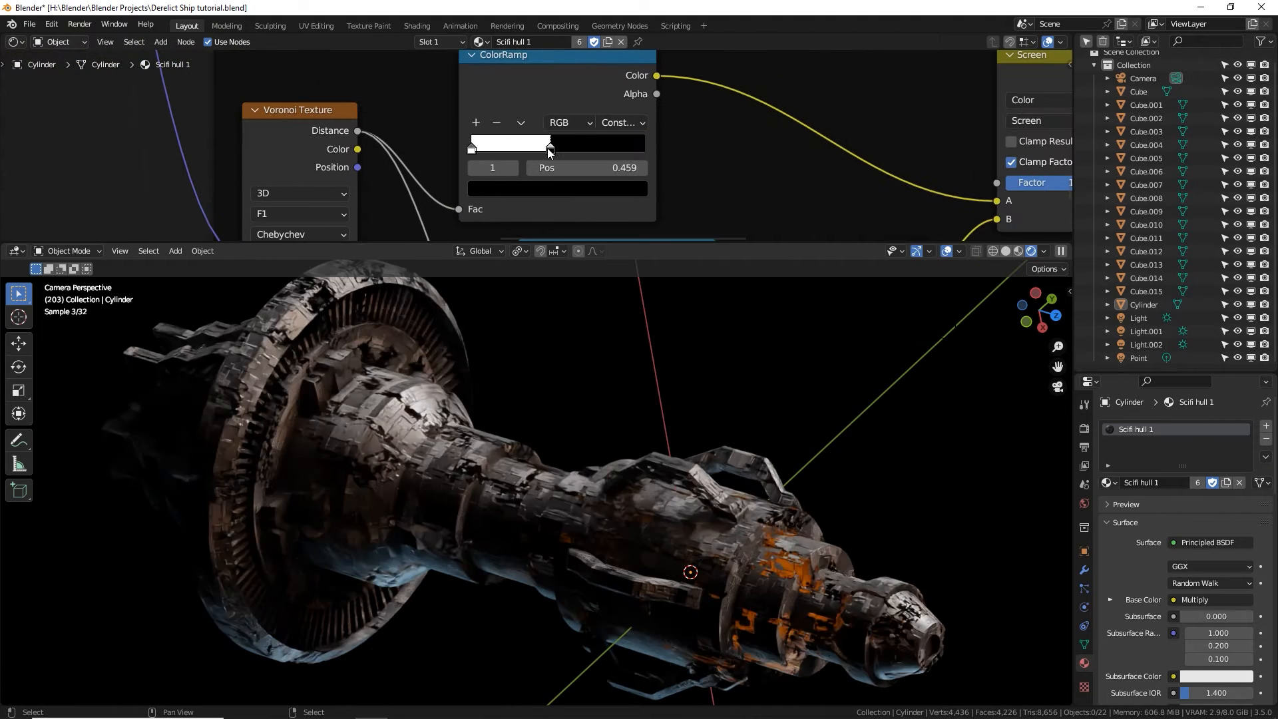
{"action": "left_click_drag", "start_coordinate": [573, 148], "coordinate": [527, 149]}
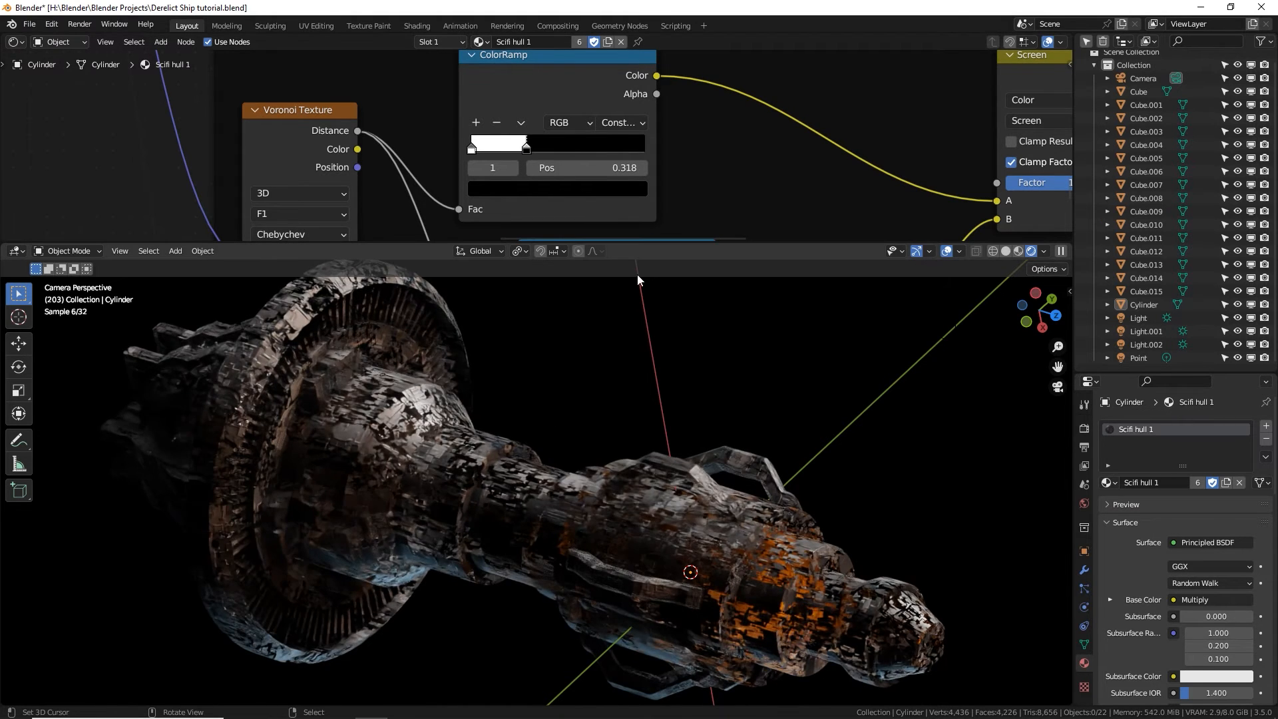
{"action": "middle_click_drag", "start_coordinate": [560, 138], "coordinate": [548, 56]}
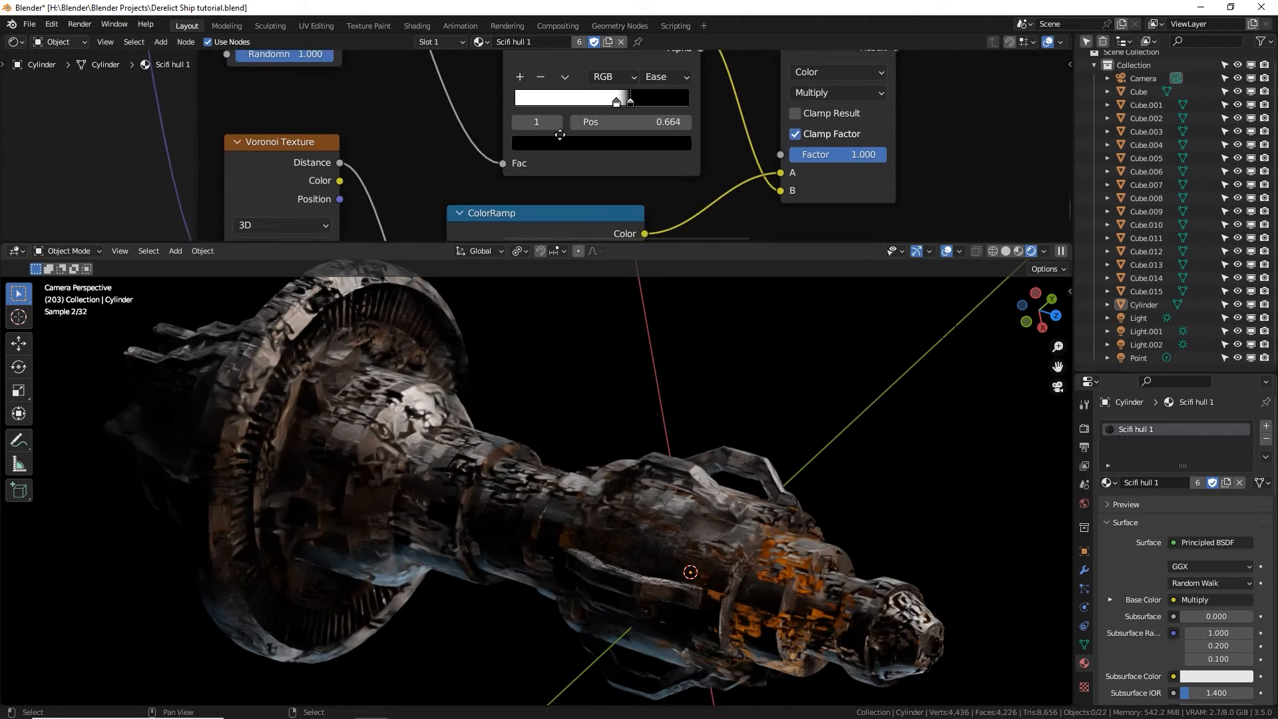
Try a Scale of 25 on the F2 Voronoi Texture, then settle on 60.
{"action": "middle_click_drag", "start_coordinate": [412, 239], "coordinate": [538, 116]}
{"action": "left_click", "coordinate": [419, 174]}
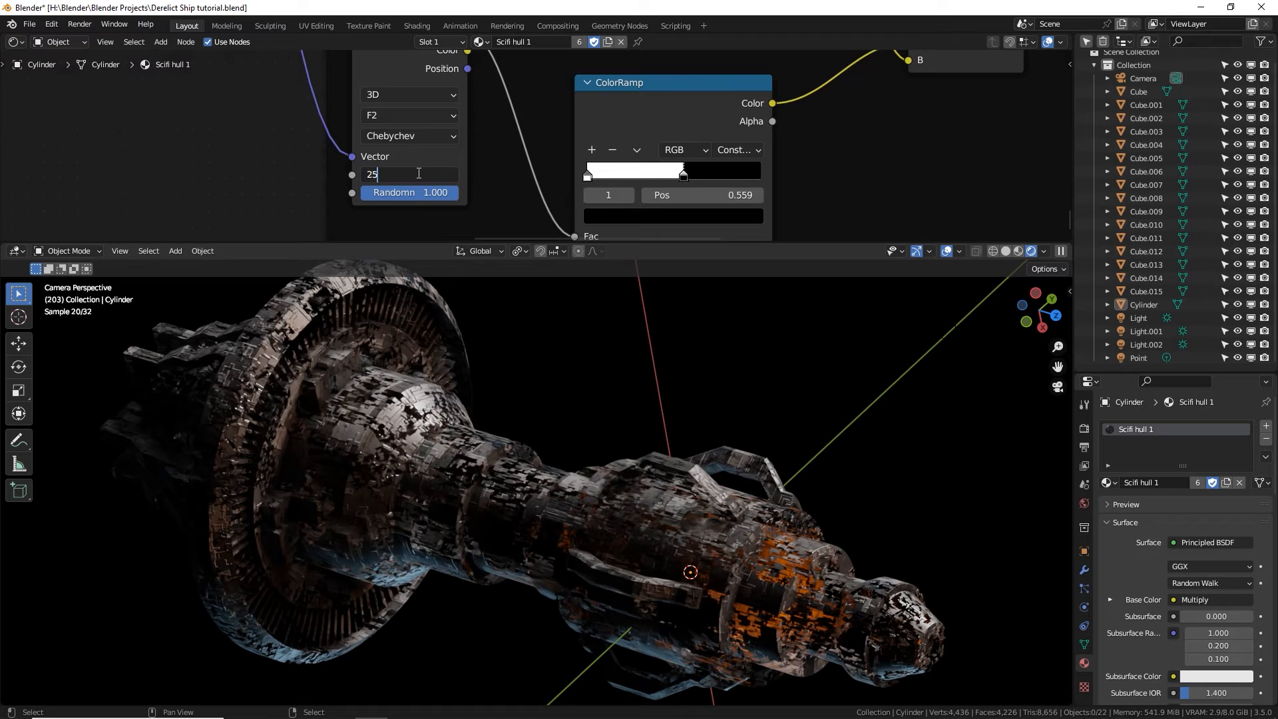
{"action": "key", "text": "Return"}
{"action": "left_click", "coordinate": [419, 174]}
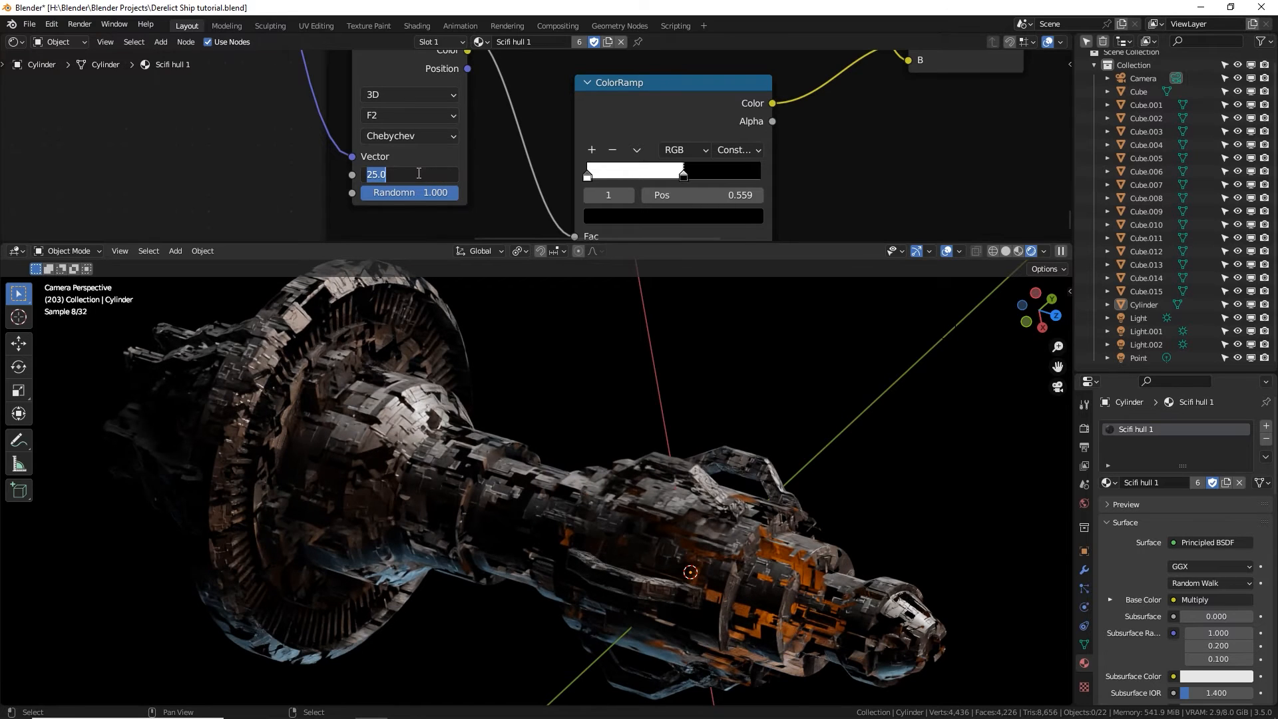
{"action": "type", "text": "60"}
{"action": "key", "text": "Return"}
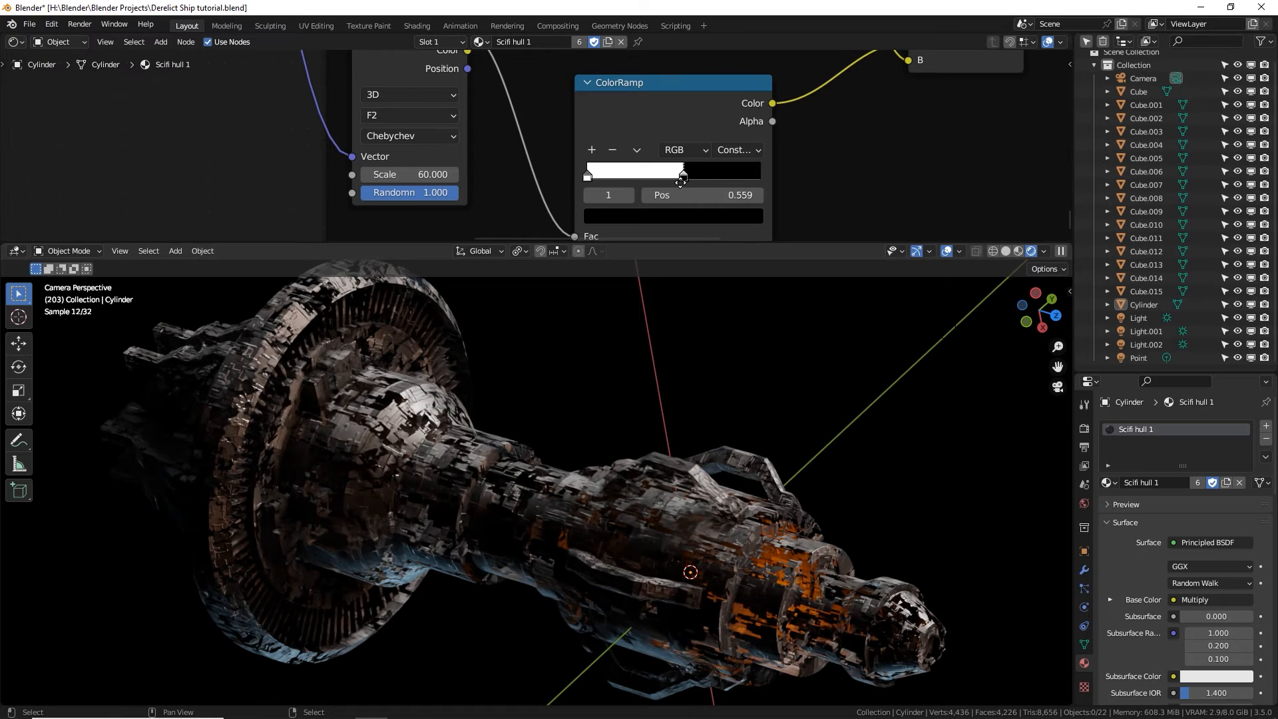
Set the black stop of the F1 Voronoi's constant ColorRamp to 0.414 and deselect the cylinder.
{"action": "middle_click_drag", "start_coordinate": [681, 182], "coordinate": [437, 325]}
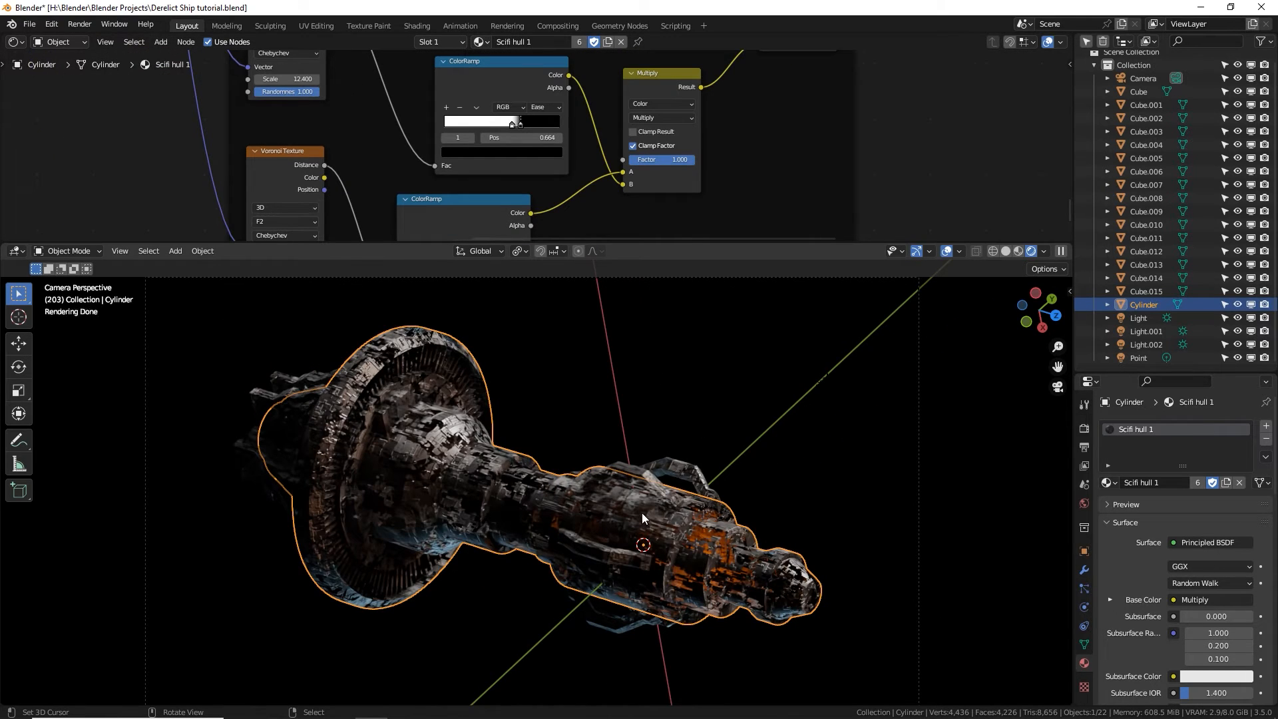
{"action": "scroll", "coordinate": [613, 510], "scroll_direction": "up", "scroll_amount": 1}
{"action": "middle_click_drag", "start_coordinate": [526, 225], "coordinate": [596, 285]}
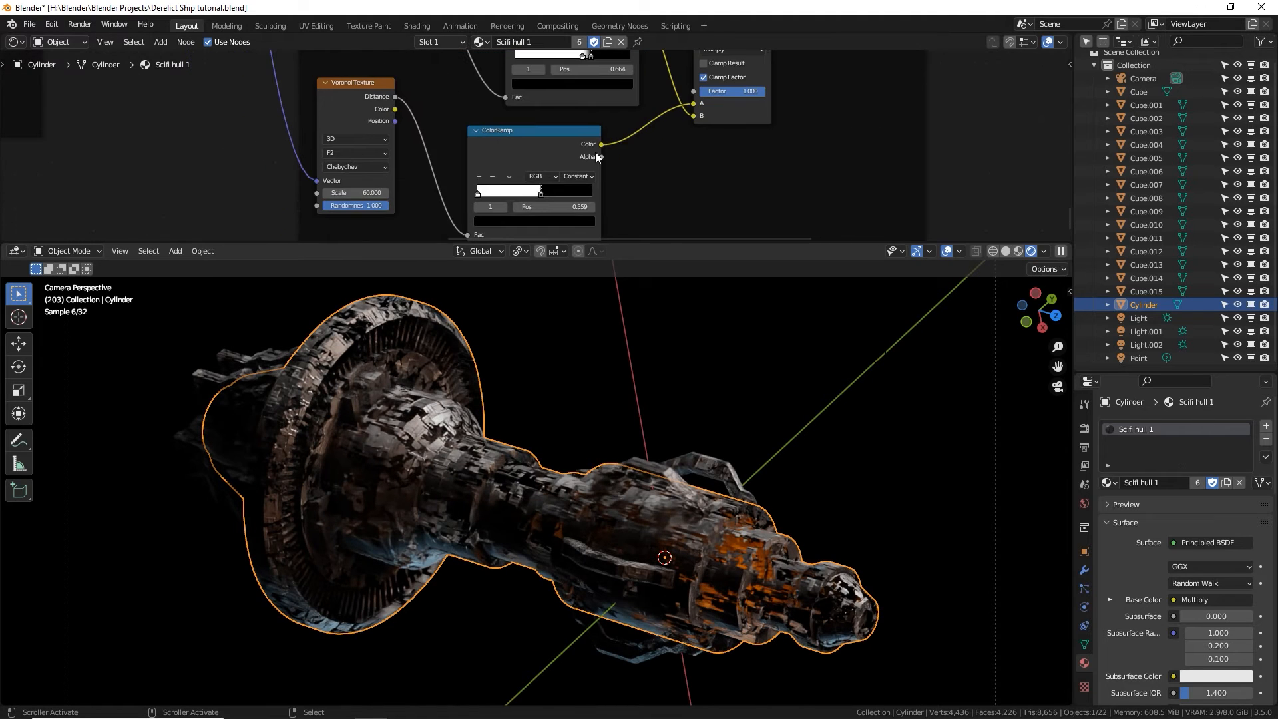
{"action": "left_click_drag", "start_coordinate": [556, 70], "coordinate": [562, 70]}
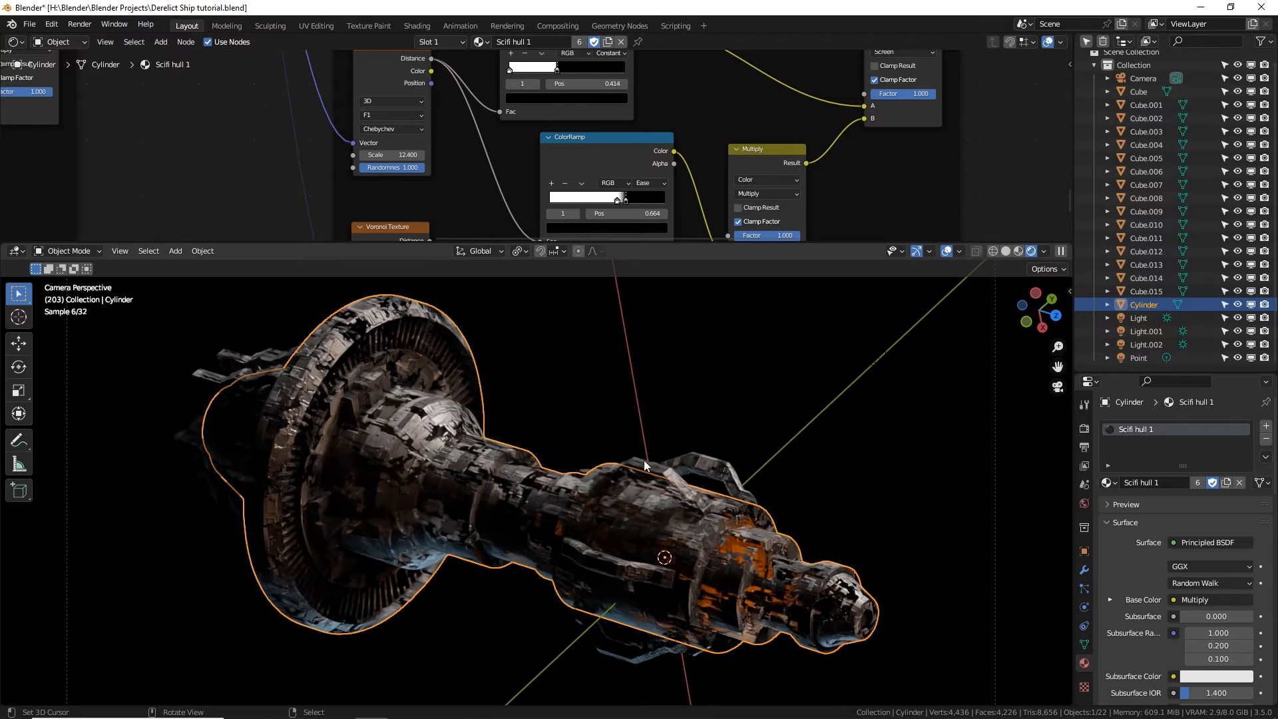
{"action": "key", "text": "alt+a"}
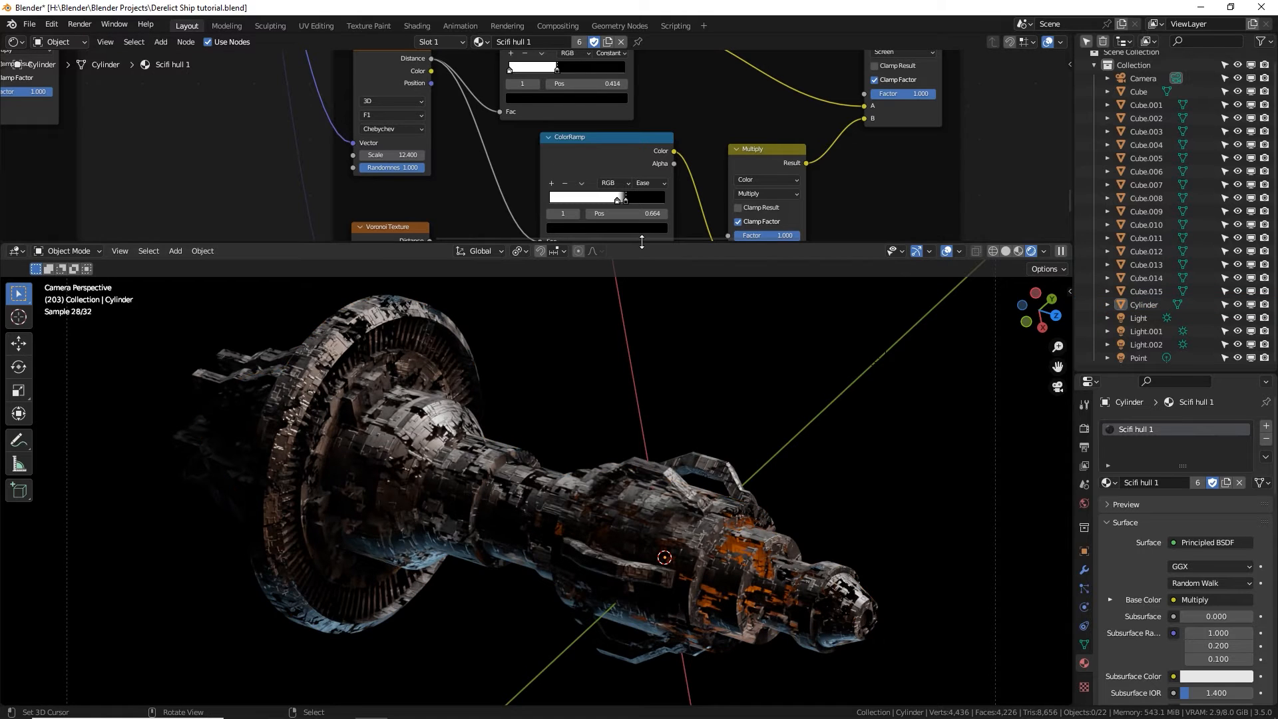
Collapse the existing collection and create a new scene collection named Greebles.
{"action": "left_click", "coordinate": [1094, 64]}
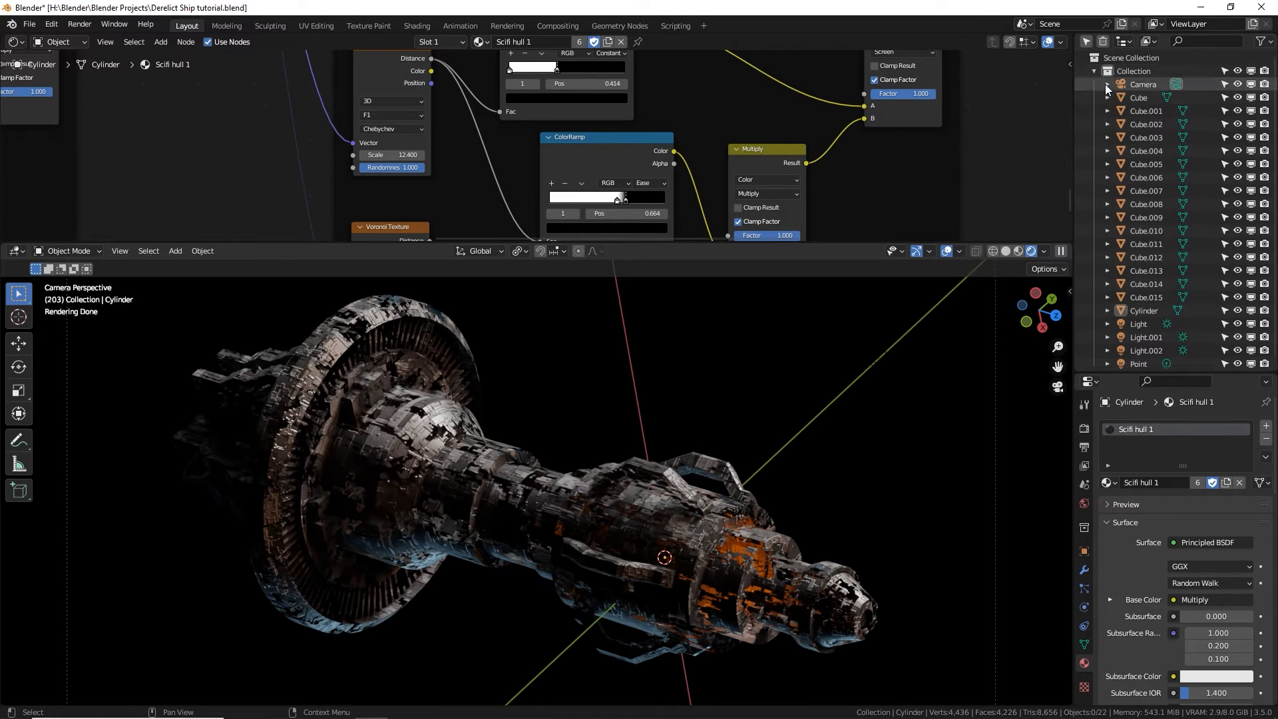
{"action": "right_click", "coordinate": [1184, 273]}
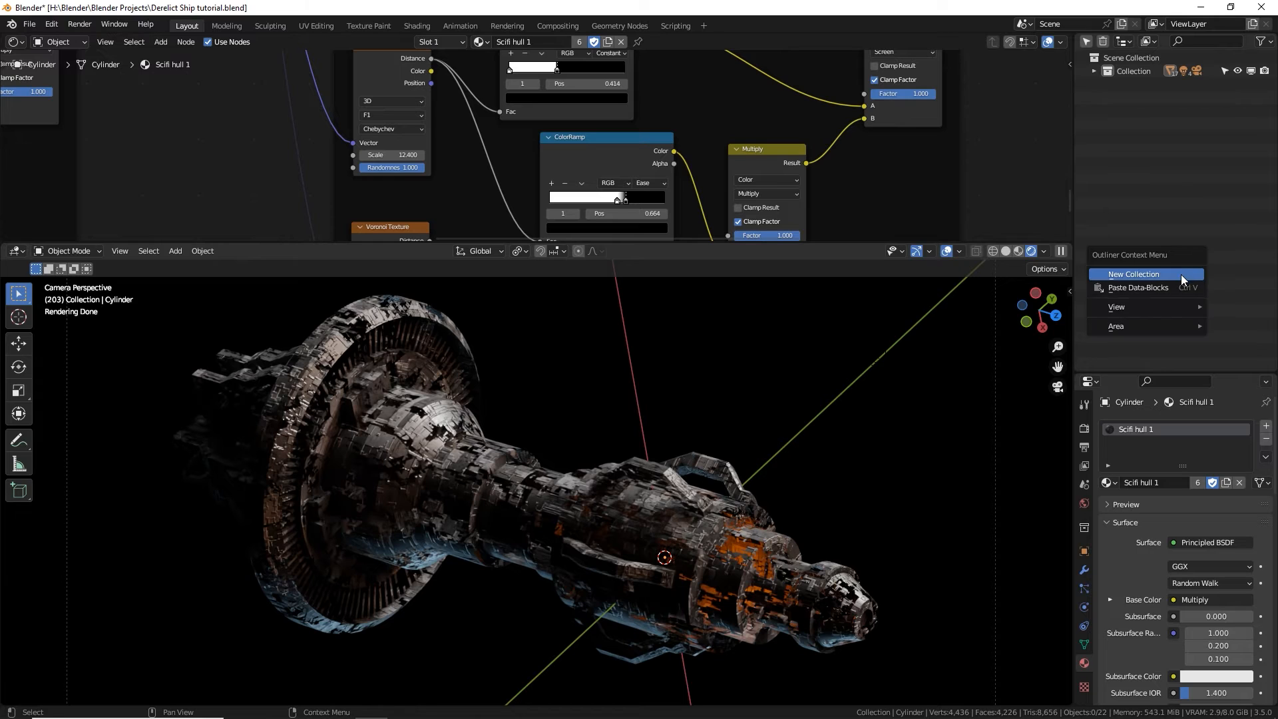
{"action": "left_click", "coordinate": [1181, 274]}
{"action": "double_click", "coordinate": [1131, 86]}
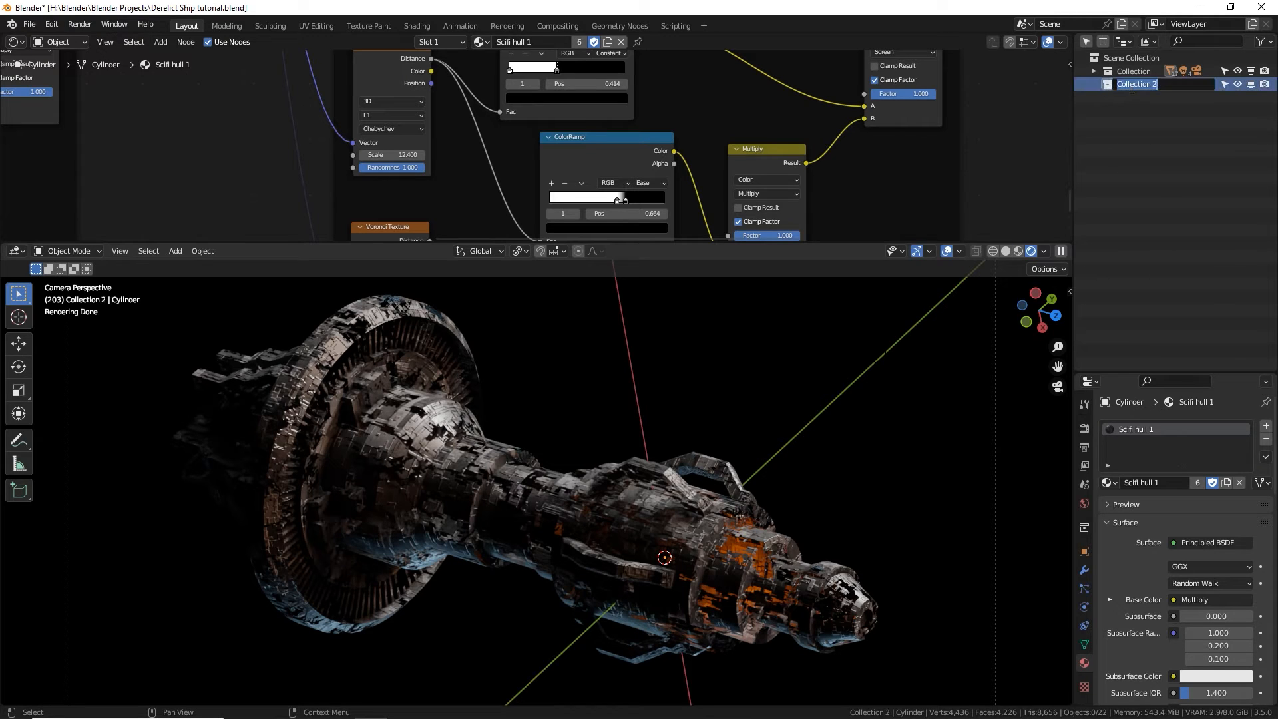
{"action": "type", "text": "Greebles"}
{"action": "key", "text": "Return"}
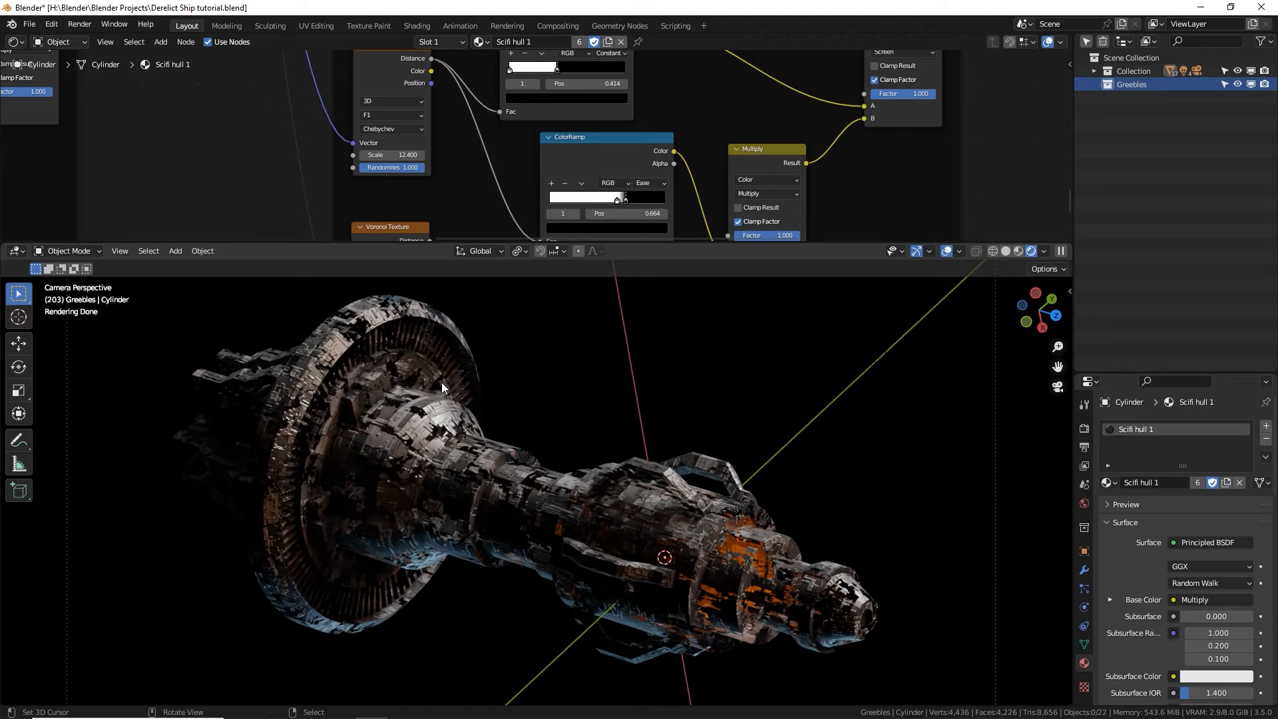
Turn the Shader Editor area into an Asset Browser showing the My Products library.
{"action": "left_click", "coordinate": [16, 42]}
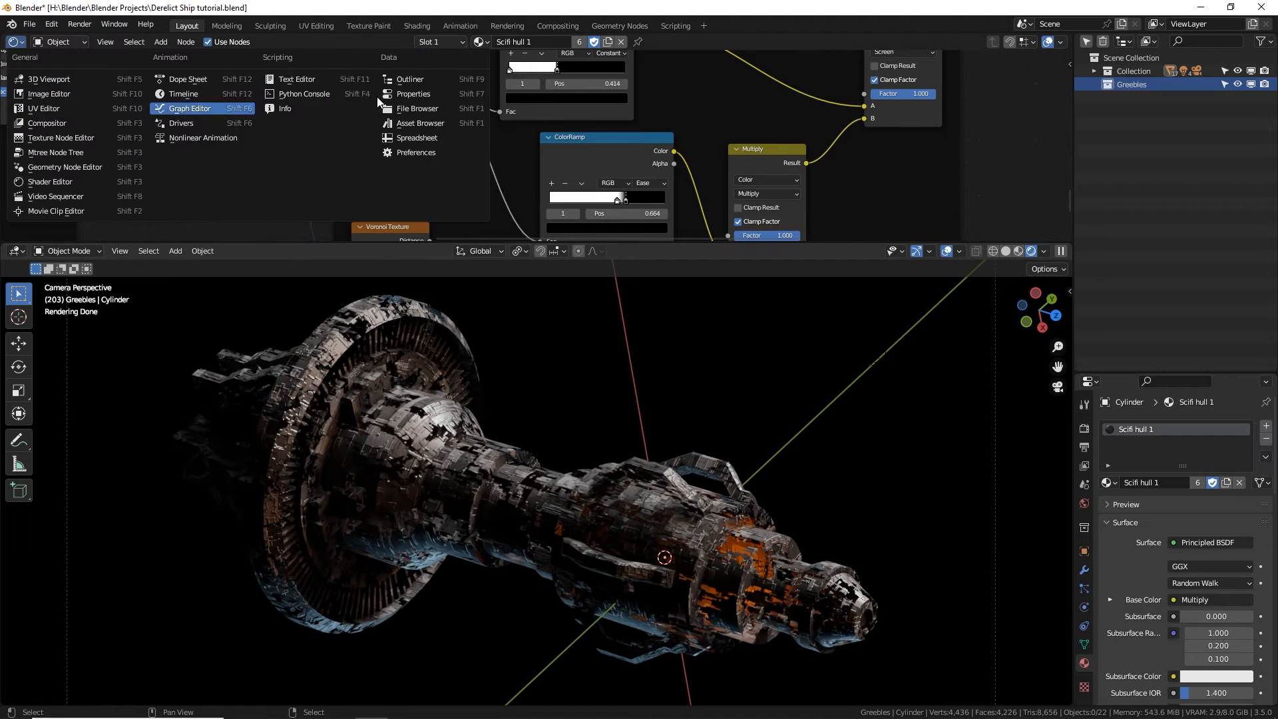
{"action": "left_click", "coordinate": [442, 122]}
{"action": "left_click", "coordinate": [74, 61]}
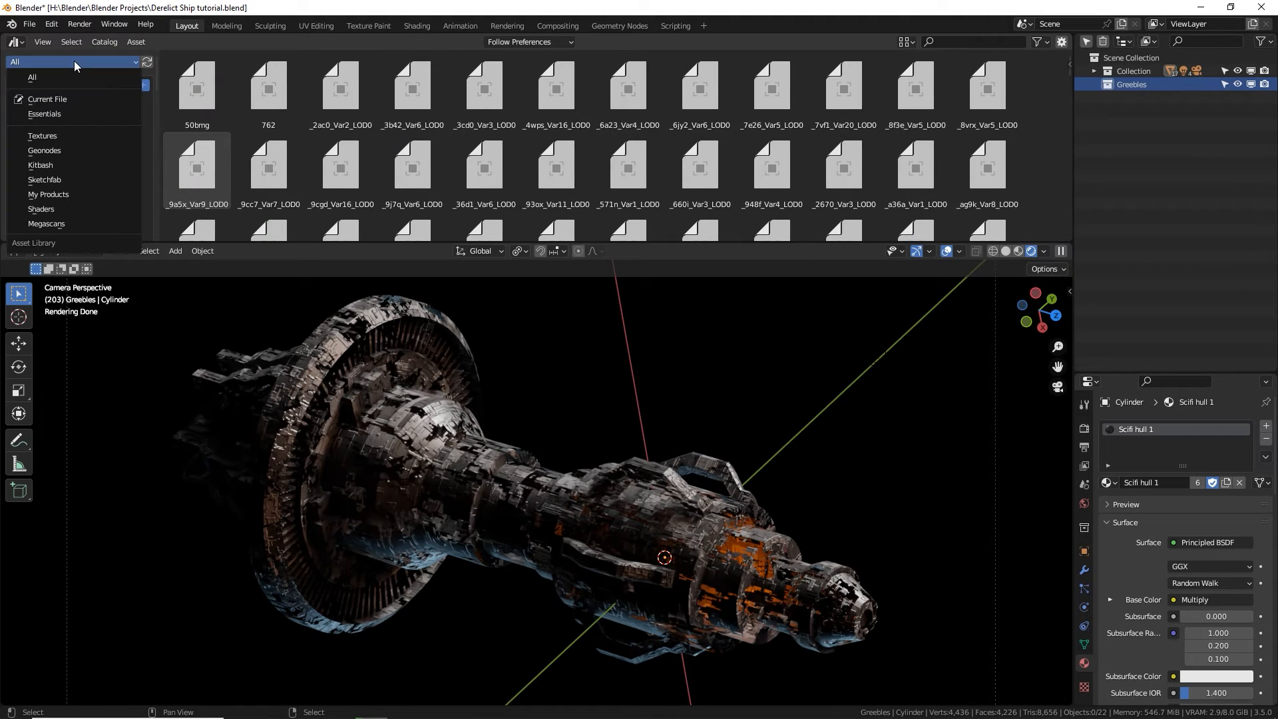
{"action": "left_click", "coordinate": [60, 193]}
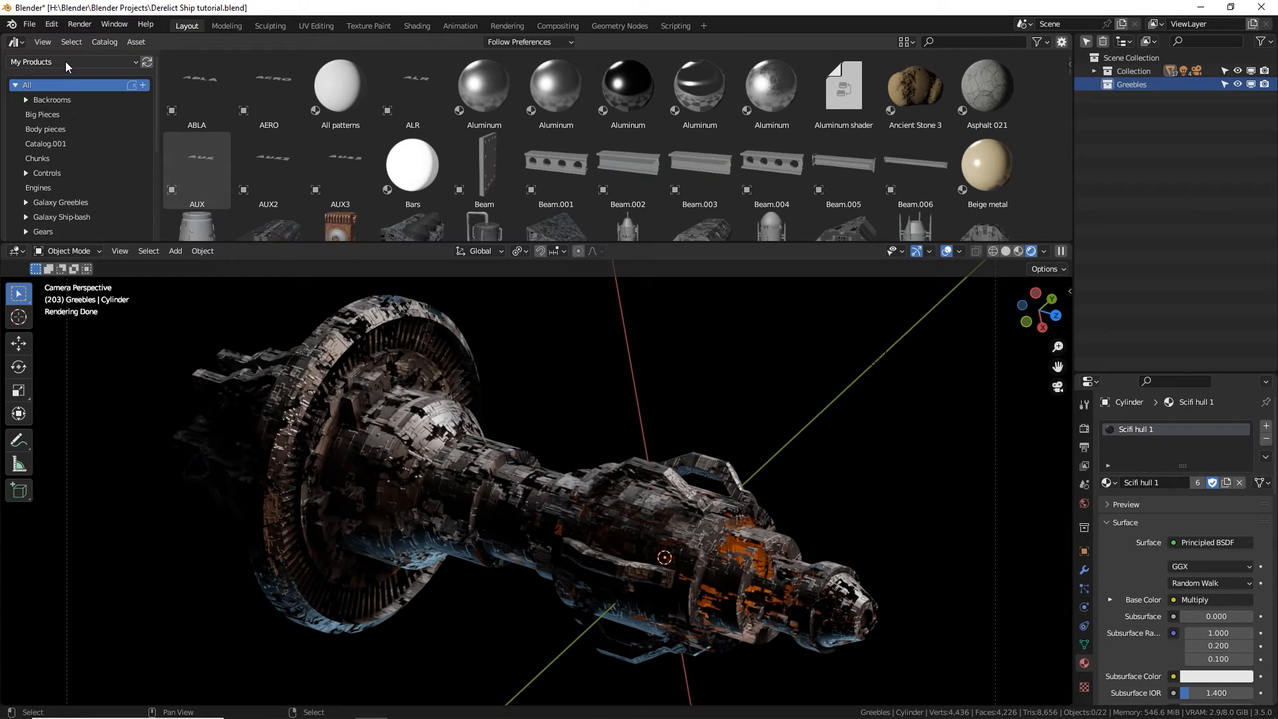
Show the Misc category of Galaxy Greebles and enlarge the Asset Browser to fit all its parts.
{"action": "scroll", "coordinate": [63, 162], "scroll_direction": "down", "scroll_amount": 2}
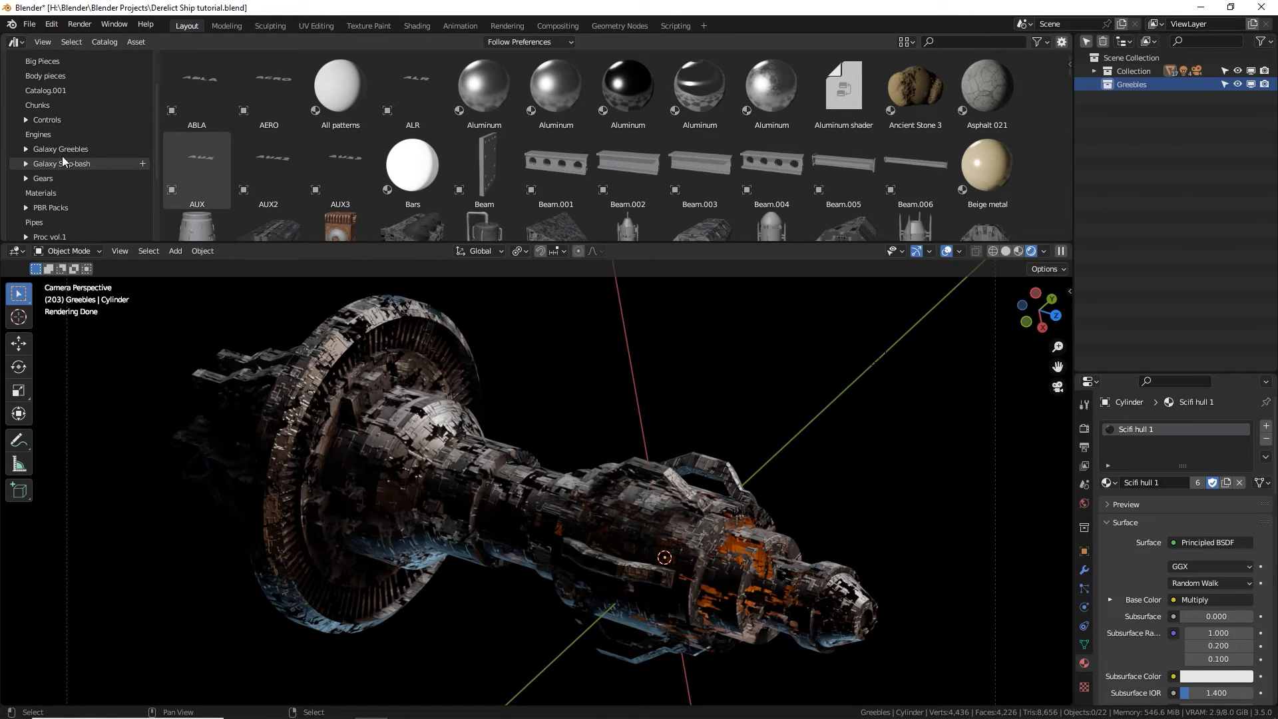
{"action": "left_click", "coordinate": [27, 149]}
{"action": "scroll", "coordinate": [80, 157], "scroll_direction": "down", "scroll_amount": 1}
{"action": "left_click", "coordinate": [70, 141]}
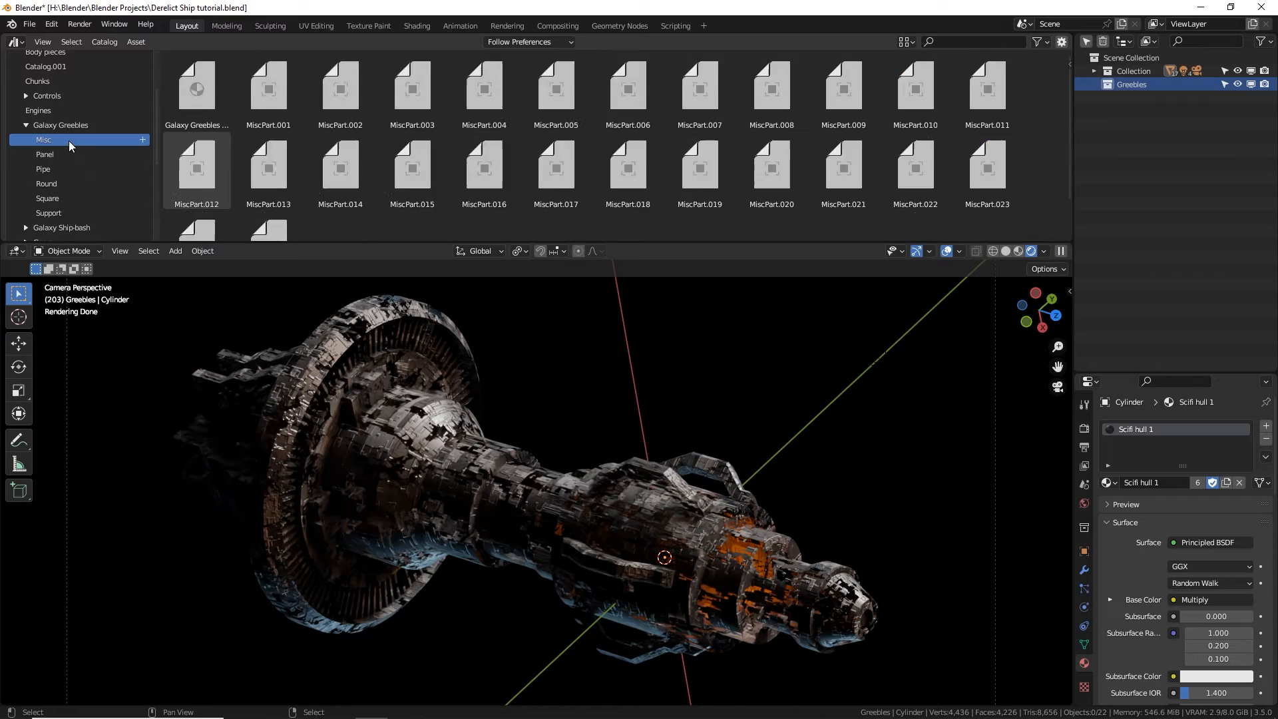
{"action": "scroll", "coordinate": [466, 133], "scroll_direction": "down", "scroll_amount": 1}
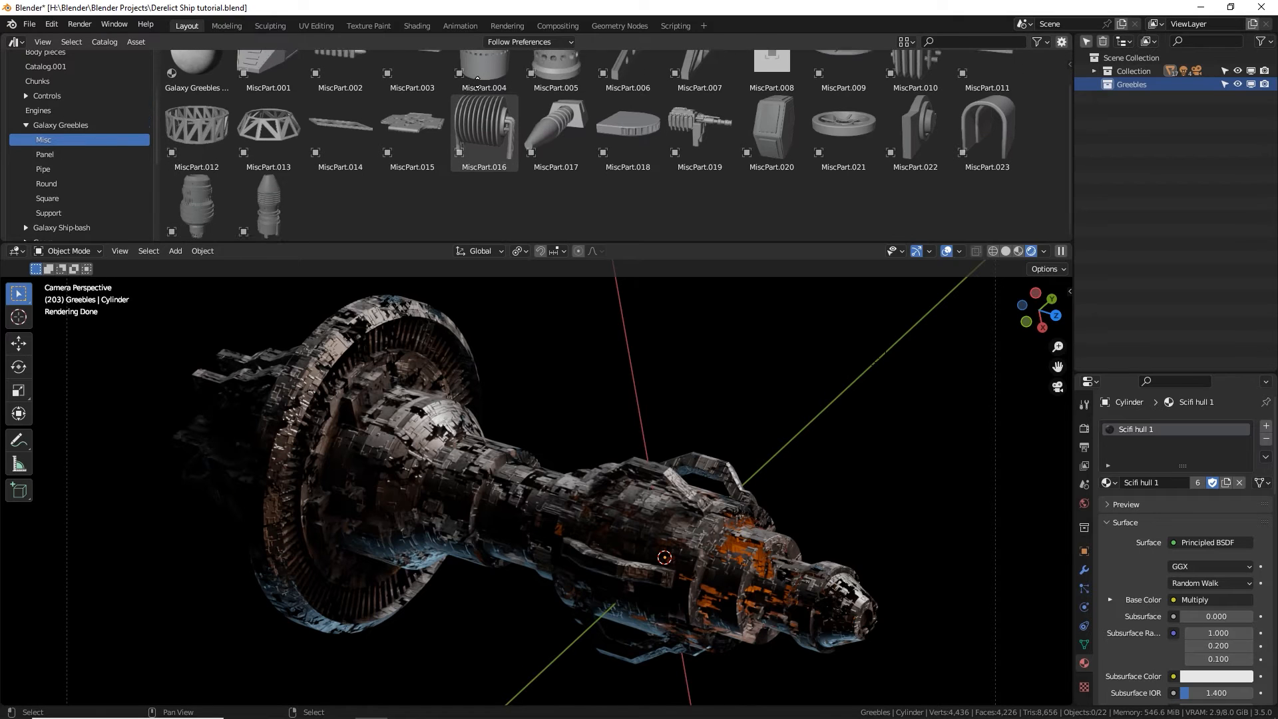
{"action": "scroll", "coordinate": [478, 77], "scroll_direction": "down", "scroll_amount": 1}
{"action": "left_click_drag", "start_coordinate": [448, 244], "coordinate": [443, 298]}
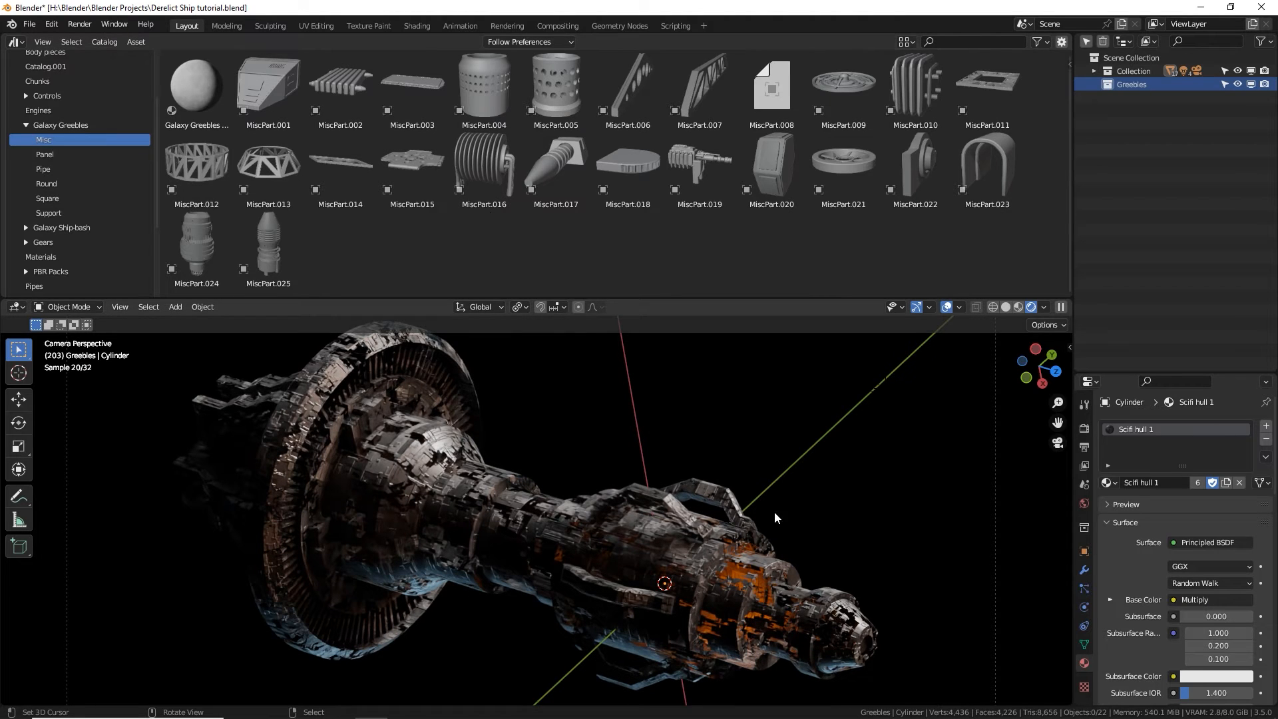
Leave the camera for a front orthographic view in Solid shading, with empty space beside the ship.
{"action": "key", "text": "KP_0"}
{"action": "key", "text": "KP_1"}
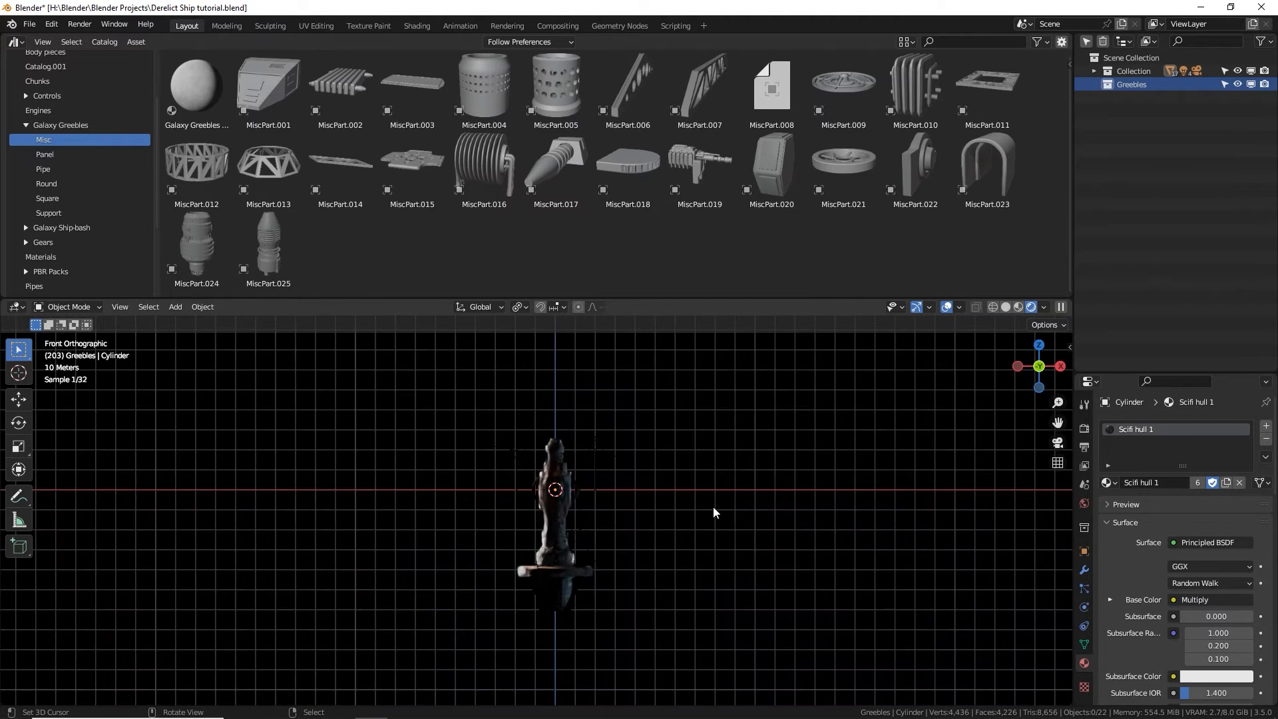
{"action": "left_click", "coordinate": [1006, 306]}
{"action": "middle_click_drag", "start_coordinate": [627, 501], "coordinate": [534, 512], "text": "shift"}
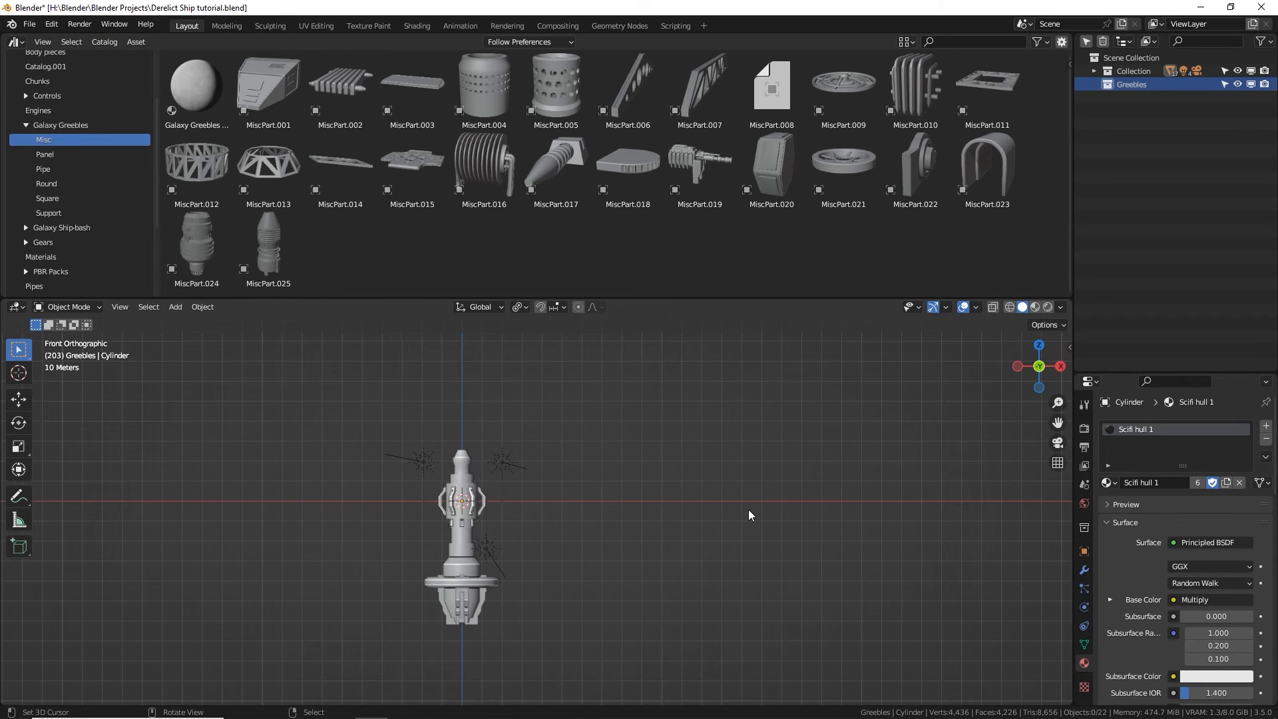
Add a plane beside the ship, scale it up by about 12.9 and frame it from above.
{"action": "key", "text": "shift+a"}
{"action": "mouse_move", "coordinate": [783, 419]}
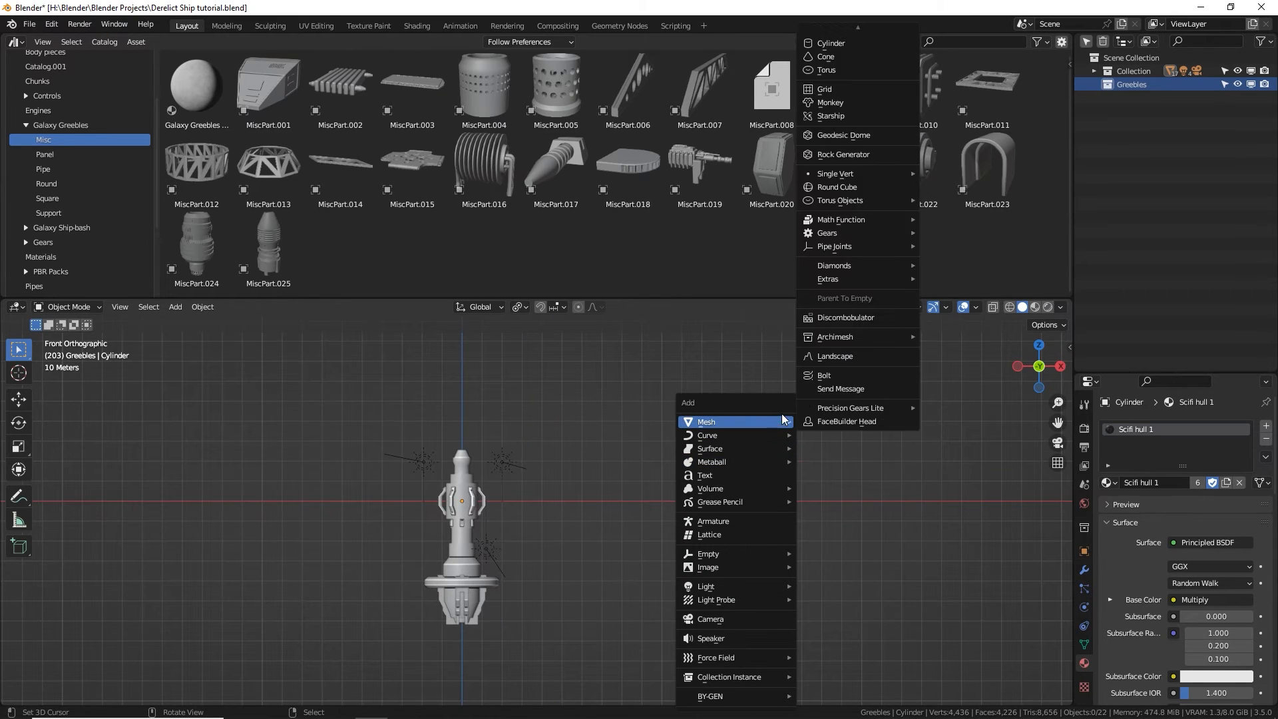
{"action": "left_click", "coordinate": [855, 36]}
{"action": "key", "text": "s"}
{"action": "left_click", "coordinate": [860, 566]}
{"action": "middle_click_drag", "start_coordinate": [861, 566], "coordinate": [852, 616]}
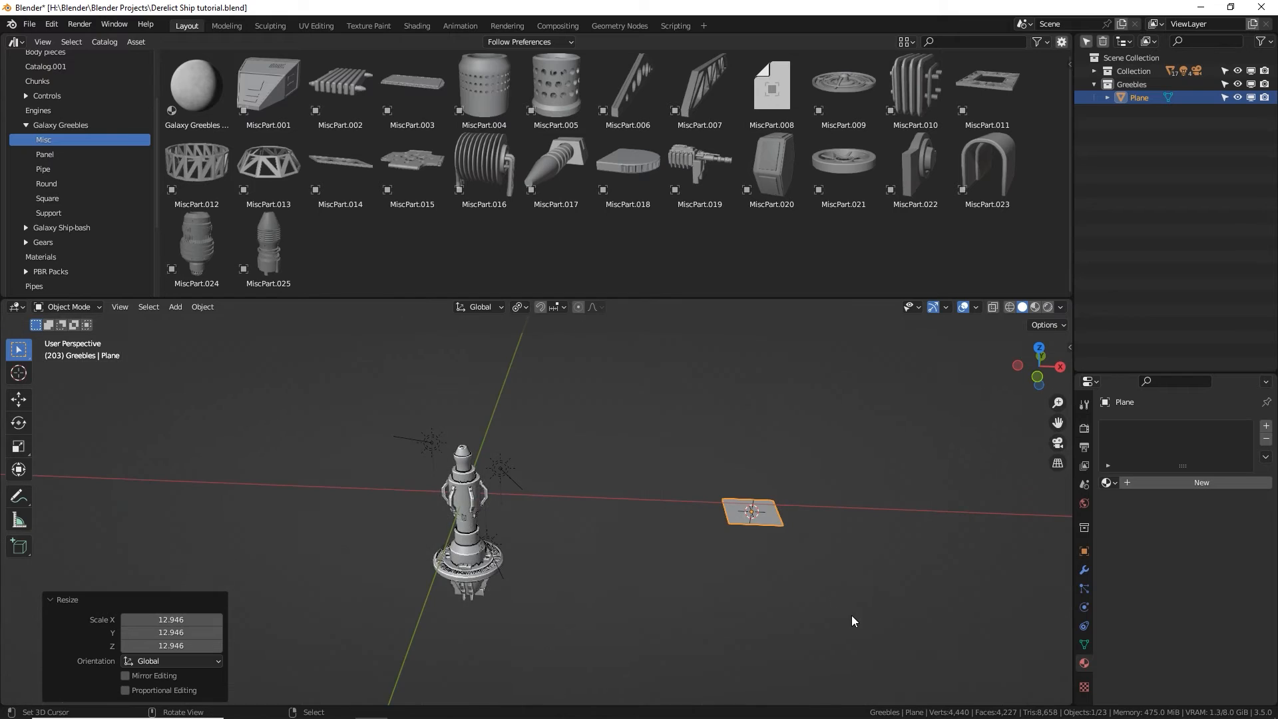
{"action": "key", "text": "KP_Decimal"}
{"action": "scroll", "coordinate": [581, 509], "scroll_direction": "up", "scroll_amount": 3}
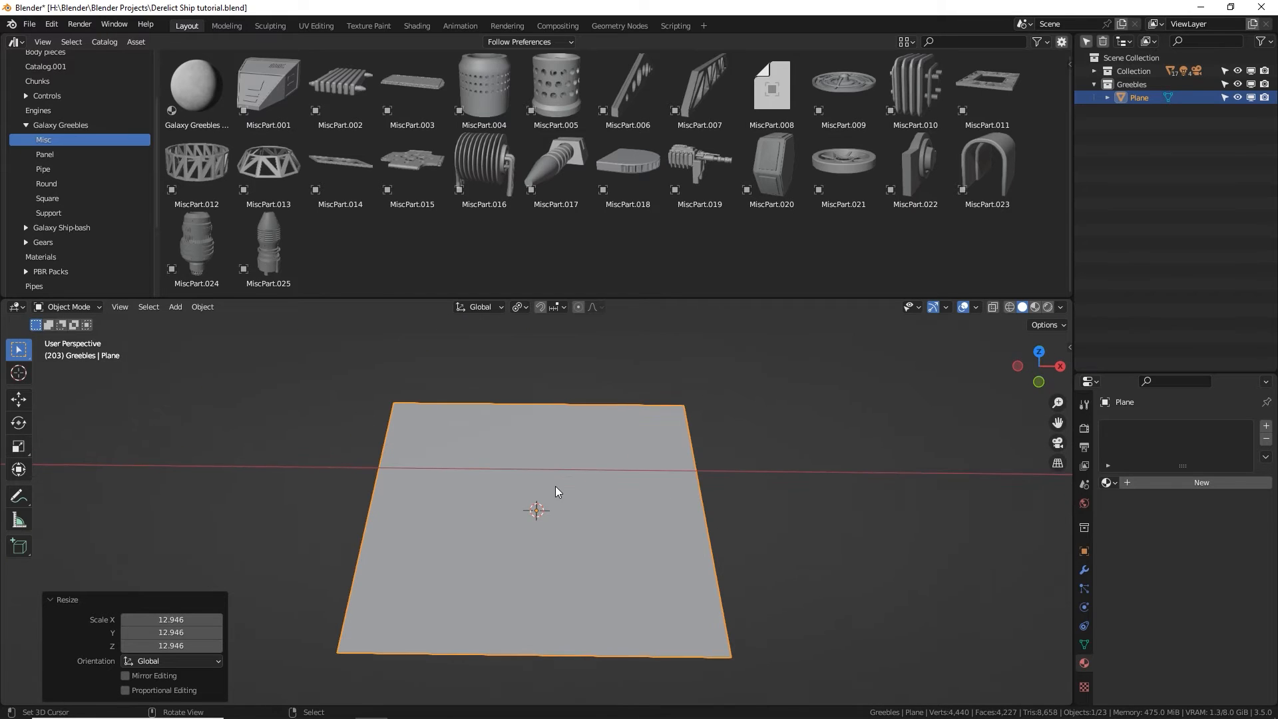
Place MiscPart.002, .004 to .007 and .009 to .011 in a row along the plane's far edge.
{"action": "left_click_drag", "start_coordinate": [341, 84], "coordinate": [418, 420]}
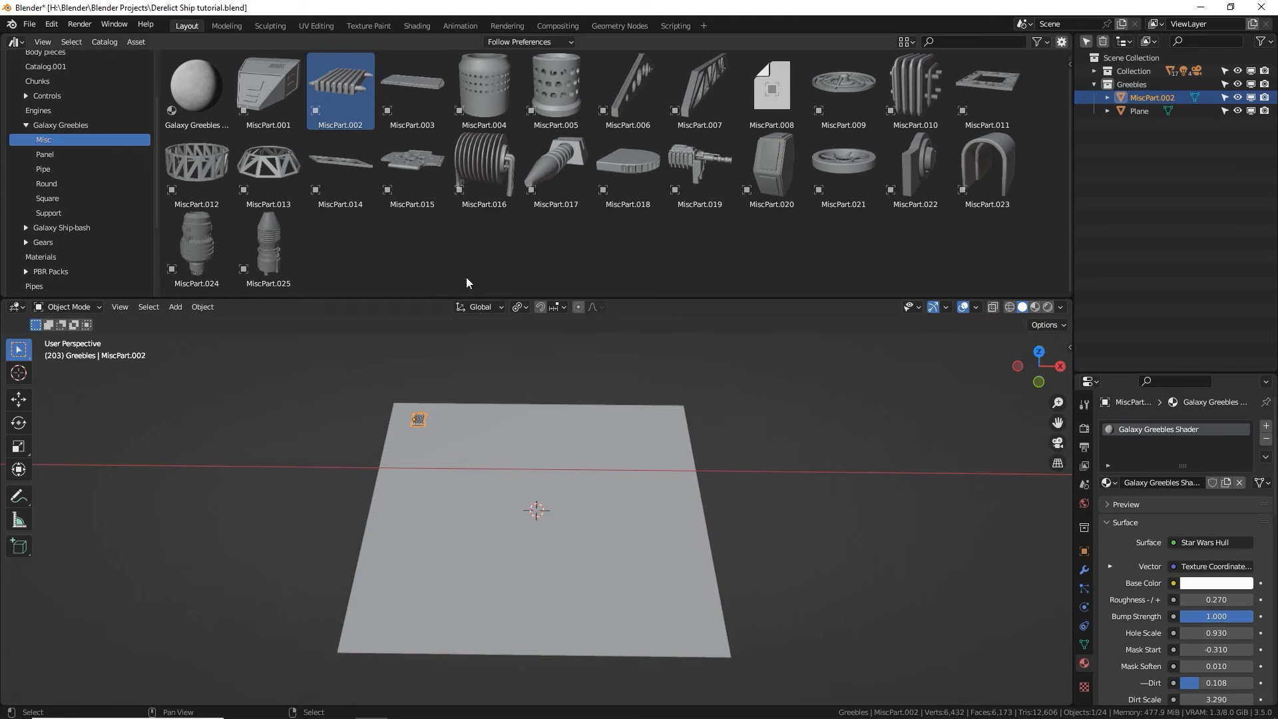
{"action": "scroll", "coordinate": [500, 420], "scroll_direction": "up", "scroll_amount": 2}
{"action": "left_click_drag", "start_coordinate": [484, 87], "coordinate": [418, 389]}
{"action": "left_click_drag", "start_coordinate": [556, 86], "coordinate": [434, 390]}
{"action": "left_click_drag", "start_coordinate": [628, 87], "coordinate": [453, 390]}
{"action": "left_click_drag", "start_coordinate": [699, 87], "coordinate": [493, 397]}
{"action": "left_click_drag", "start_coordinate": [843, 87], "coordinate": [538, 394]}
{"action": "left_click_drag", "start_coordinate": [932, 103], "coordinate": [569, 393]}
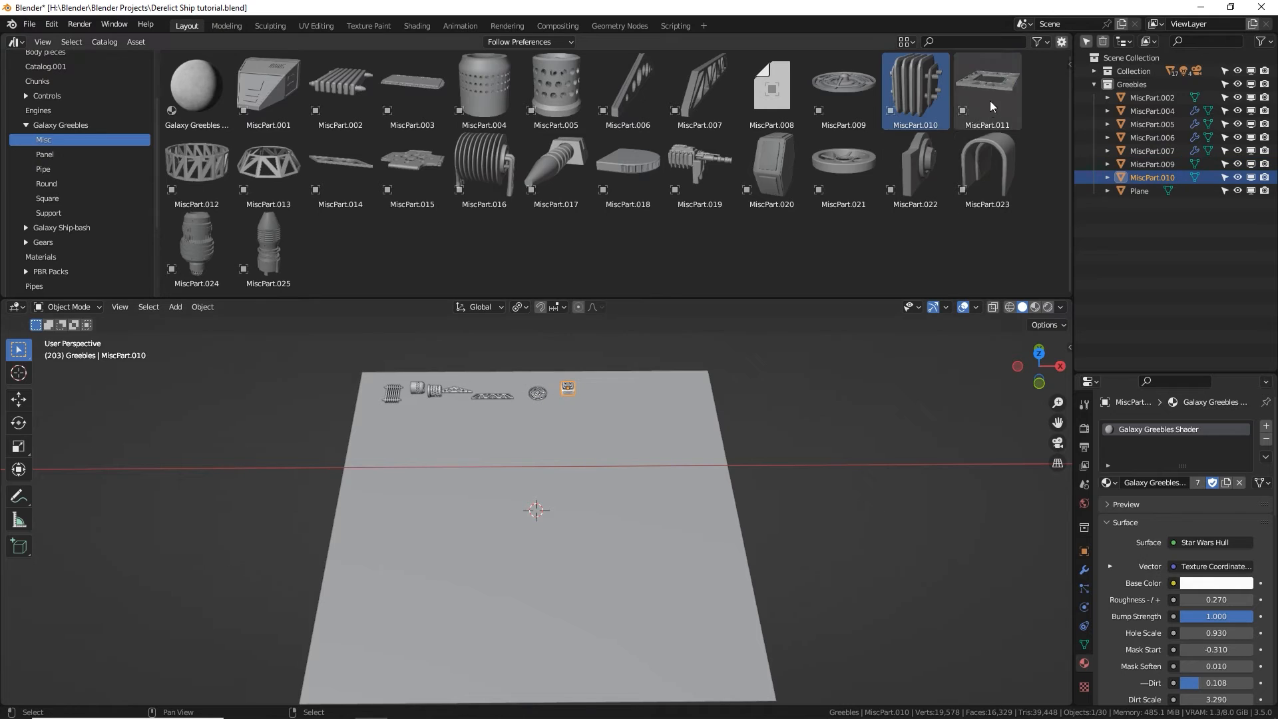
{"action": "left_click_drag", "start_coordinate": [989, 101], "coordinate": [601, 393]}
Place MiscPart.014, .016, .017 and .019 to .025 on the plane, mostly in a second row behind the first.
{"action": "left_click_drag", "start_coordinate": [194, 162], "coordinate": [273, 164]}
{"action": "left_click_drag", "start_coordinate": [338, 176], "coordinate": [385, 419]}
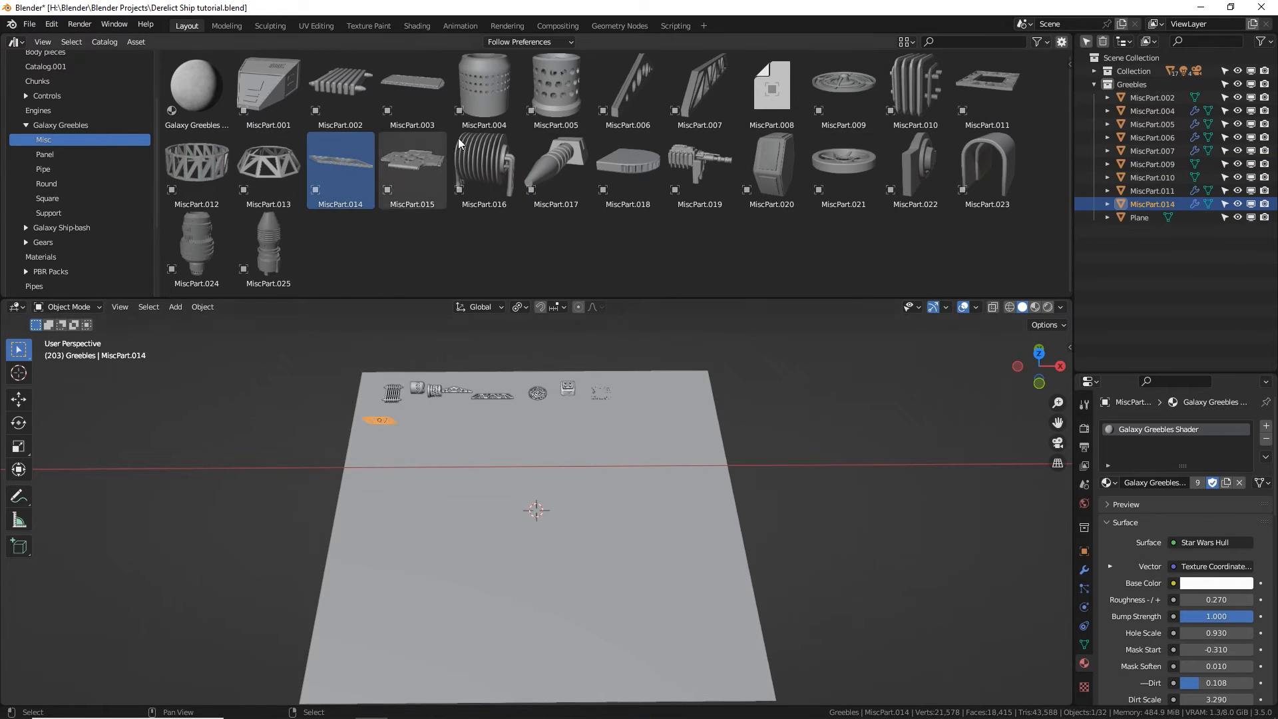
{"action": "left_click_drag", "start_coordinate": [484, 166], "coordinate": [420, 415]}
{"action": "left_click_drag", "start_coordinate": [556, 165], "coordinate": [447, 413]}
{"action": "left_click_drag", "start_coordinate": [699, 165], "coordinate": [470, 409]}
{"action": "left_click_drag", "start_coordinate": [772, 167], "coordinate": [506, 412]}
{"action": "left_click_drag", "start_coordinate": [843, 165], "coordinate": [546, 415]}
{"action": "left_click_drag", "start_coordinate": [916, 166], "coordinate": [581, 412]}
{"action": "left_click_drag", "start_coordinate": [673, 398], "coordinate": [677, 398]}
{"action": "left_click_drag", "start_coordinate": [197, 243], "coordinate": [627, 386]}
Place a varied selection of Square greebles, including SquarePart.002, in rows across the middle of the plane.
{"action": "left_click", "coordinate": [48, 198]}
{"action": "left_click_drag", "start_coordinate": [341, 87], "coordinate": [366, 483]}
{"action": "left_click_drag", "start_coordinate": [484, 86], "coordinate": [386, 475]}
{"action": "left_click_drag", "start_coordinate": [556, 86], "coordinate": [415, 477]}
{"action": "left_click_drag", "start_coordinate": [627, 86], "coordinate": [385, 512]}
{"action": "left_click_drag", "start_coordinate": [269, 190], "coordinate": [416, 514]}
{"action": "left_click_drag", "start_coordinate": [627, 183], "coordinate": [454, 502]}
{"action": "left_click_drag", "start_coordinate": [987, 183], "coordinate": [455, 524]}
{"action": "scroll", "coordinate": [700, 187], "scroll_direction": "down", "scroll_amount": 1}
{"action": "left_click_drag", "start_coordinate": [699, 177], "coordinate": [475, 518]}
{"action": "left_click_drag", "start_coordinate": [196, 250], "coordinate": [515, 513]}
Place a selection of Round greebles, including RoundPart.003, .013, .014 and .028, near the plane's front edge.
{"action": "left_click", "coordinate": [46, 183]}
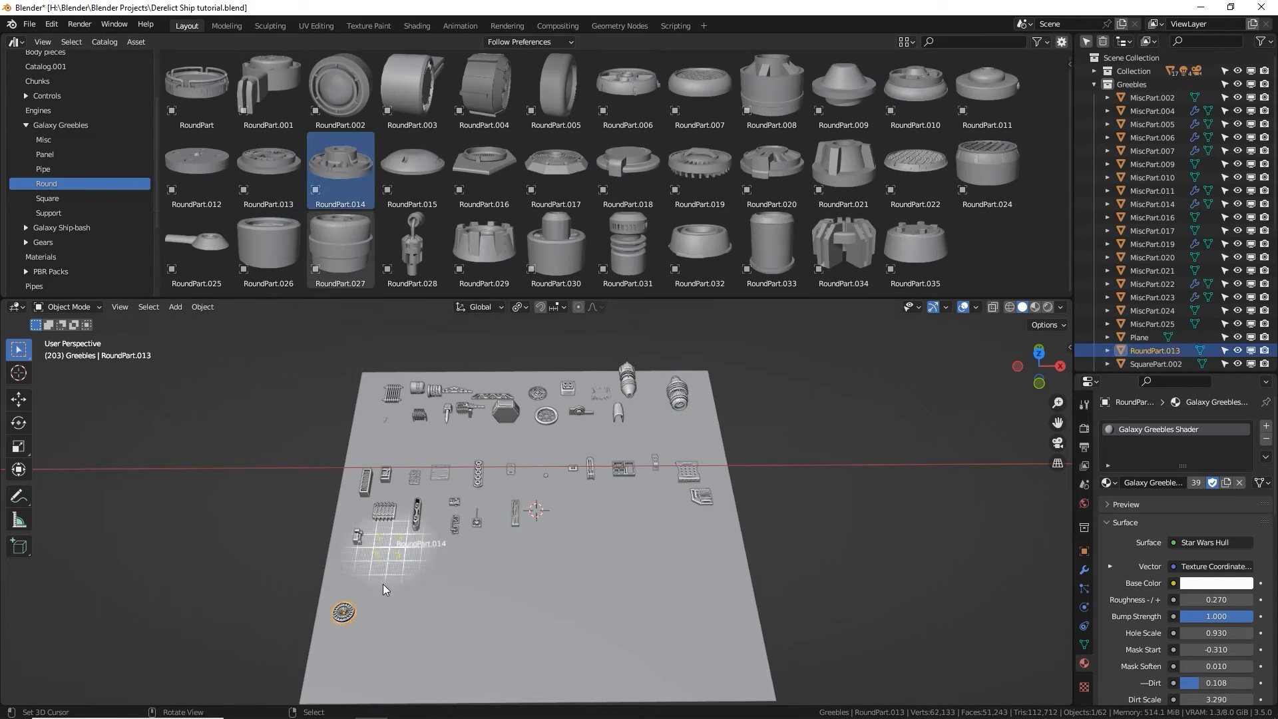
{"action": "left_click_drag", "start_coordinate": [355, 637], "coordinate": [355, 637]}
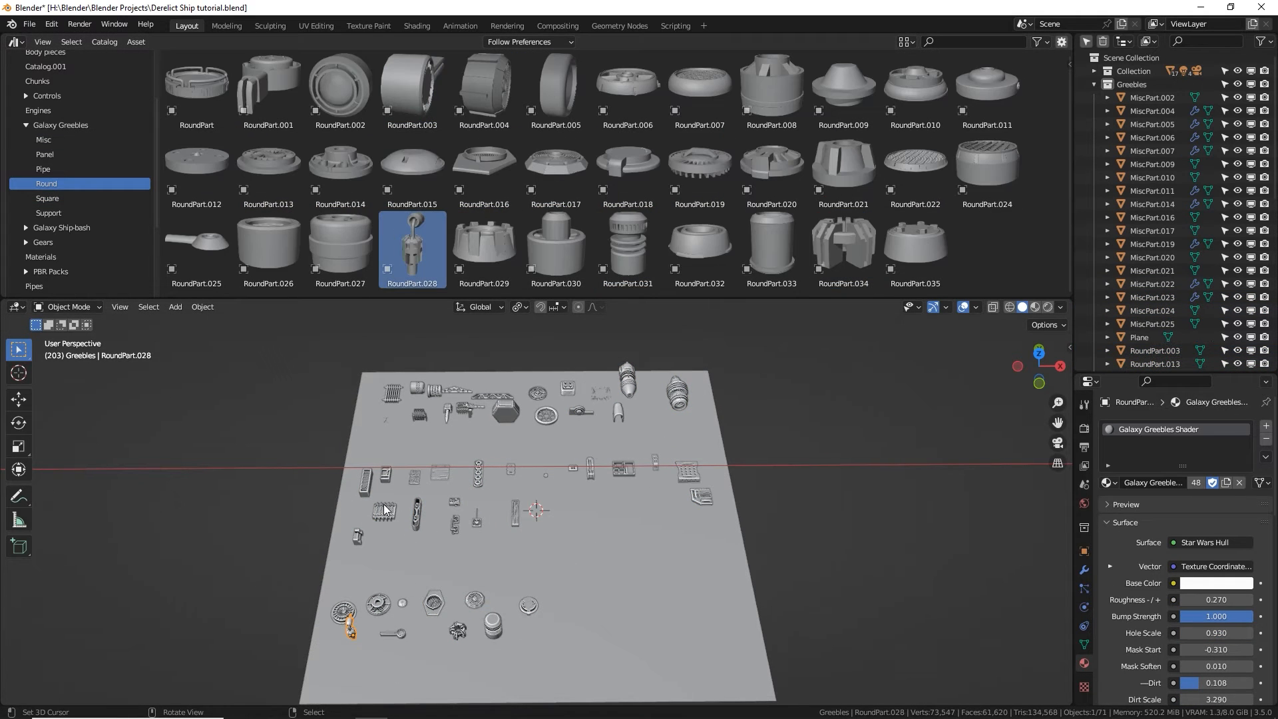
Delete the supporting plane, move all the placed greebles into the Greebles collection and collapse it.
{"action": "left_click", "coordinate": [366, 457]}
{"action": "key", "text": "Delete"}
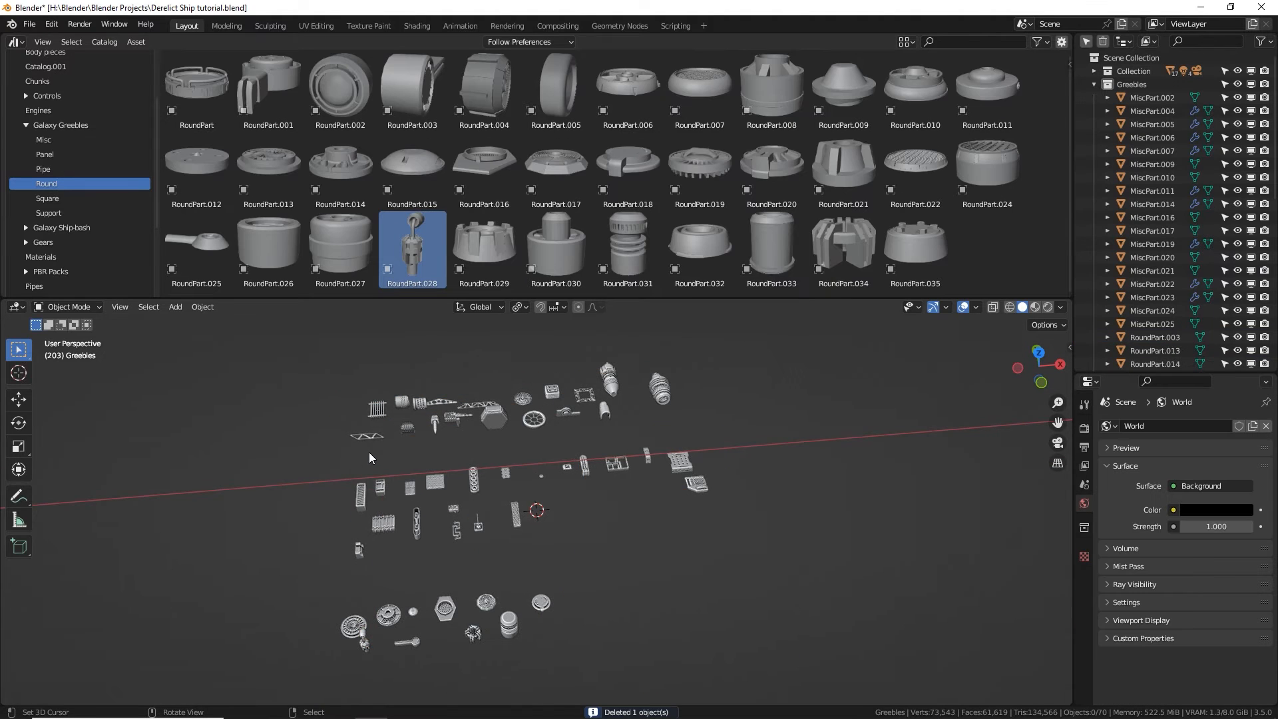
{"action": "left_click_drag", "start_coordinate": [276, 335], "coordinate": [839, 659]}
{"action": "key", "text": "m"}
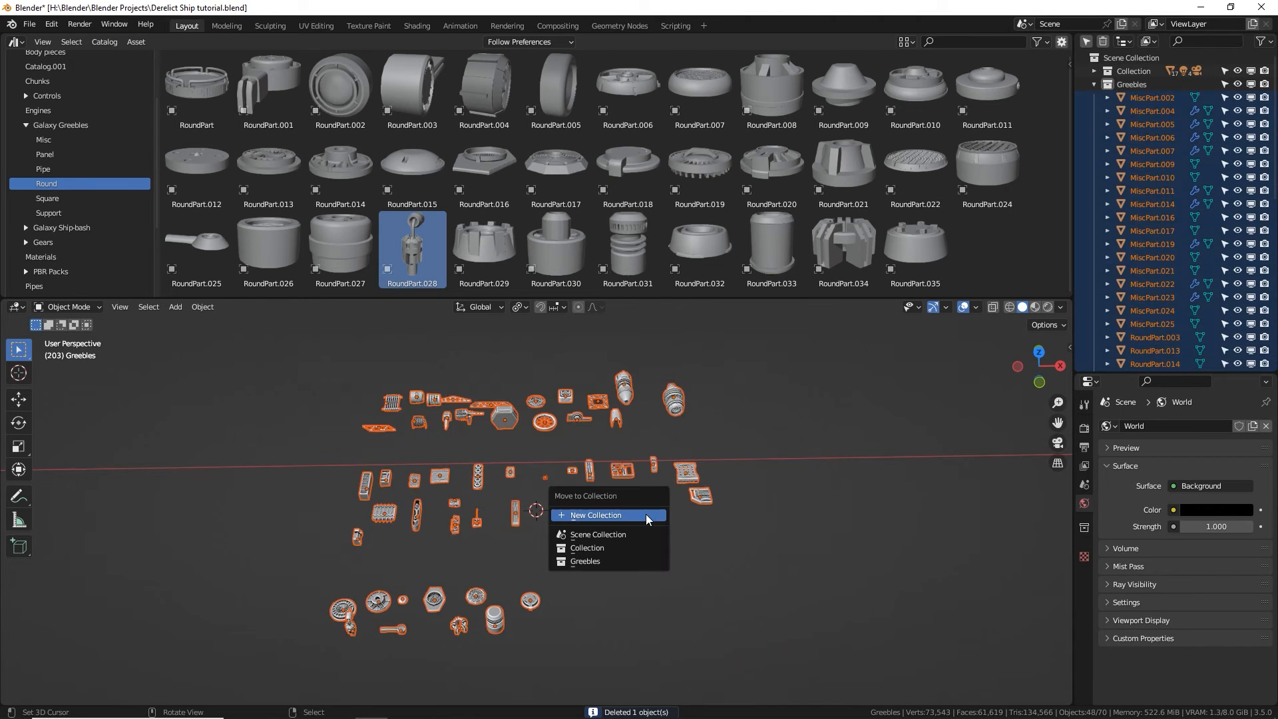
{"action": "left_click", "coordinate": [614, 561]}
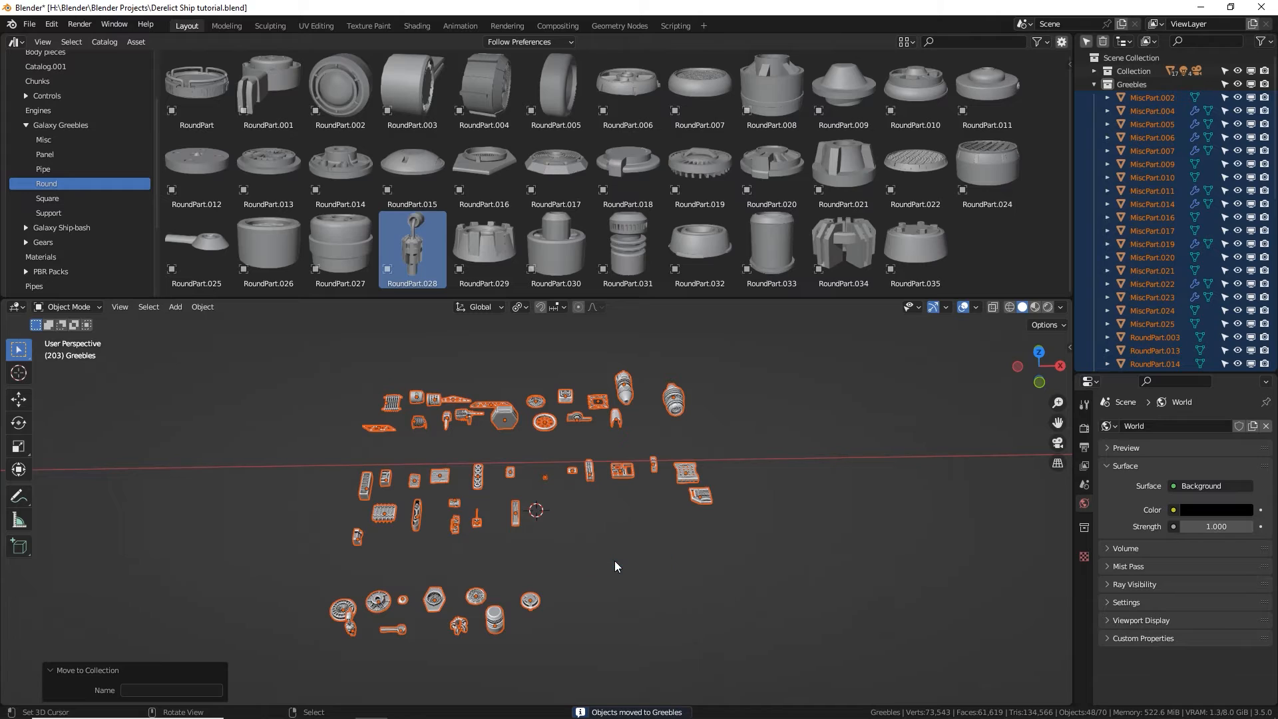
{"action": "left_click", "coordinate": [1093, 84]}
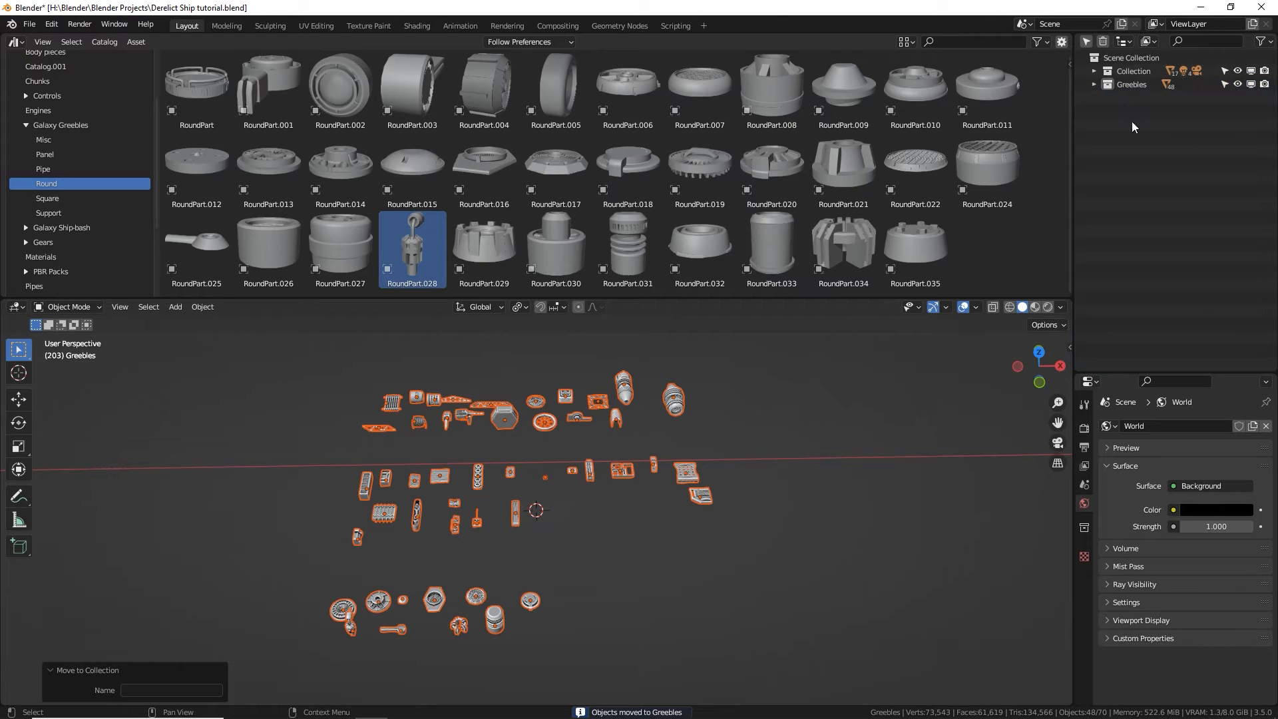
{"action": "left_click", "coordinate": [1094, 71]}
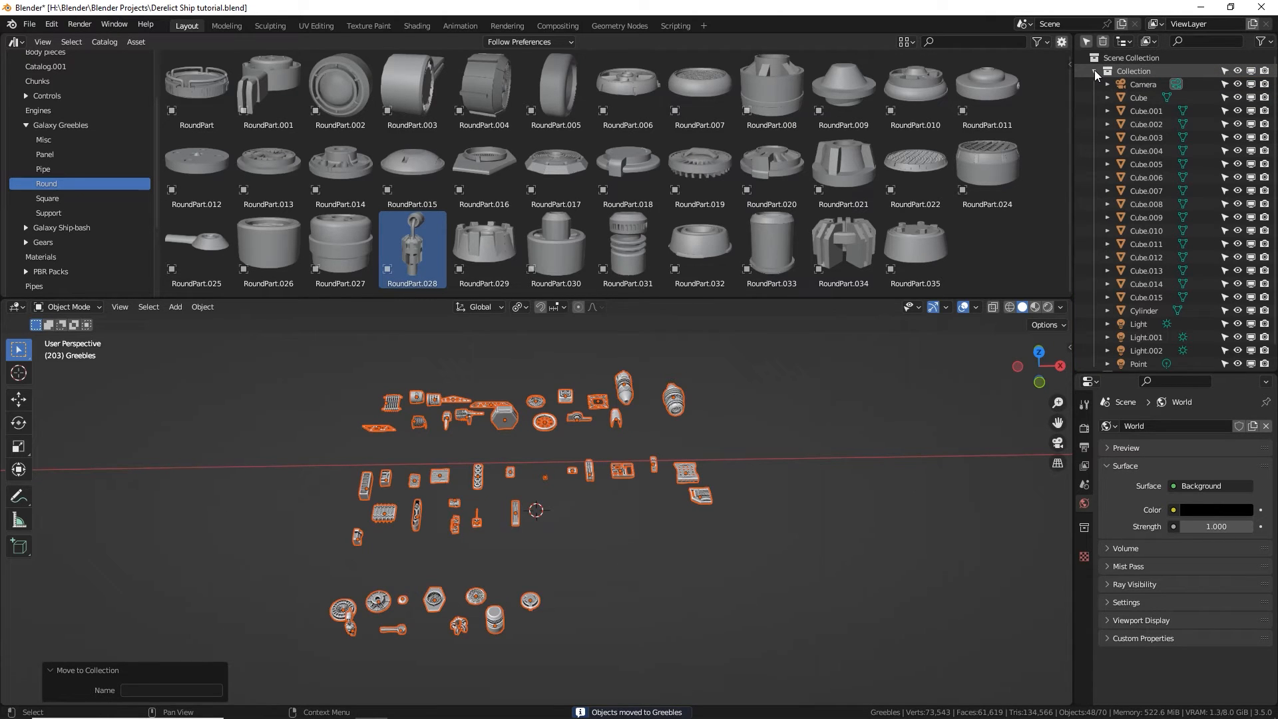
{"action": "scroll", "coordinate": [1161, 153], "scroll_direction": "down", "scroll_amount": 1}
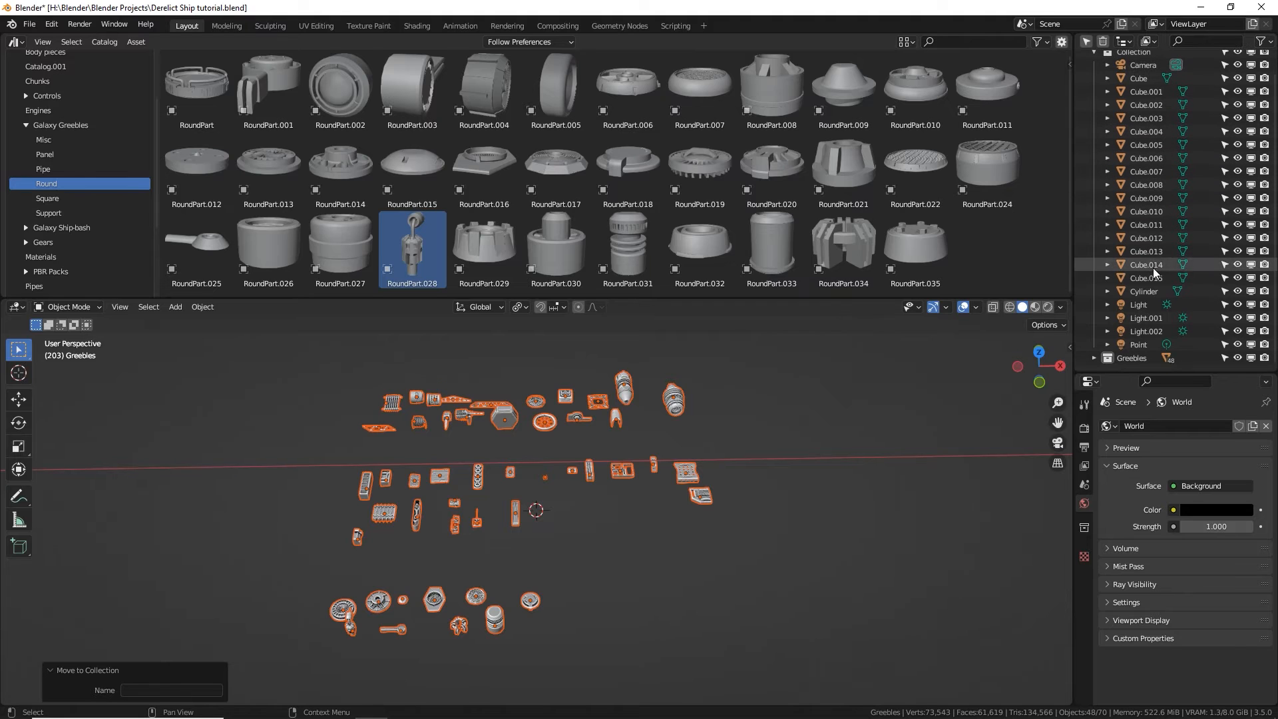
{"action": "scroll", "coordinate": [1148, 130], "scroll_direction": "up", "scroll_amount": 1}
{"action": "left_click", "coordinate": [1094, 71]}
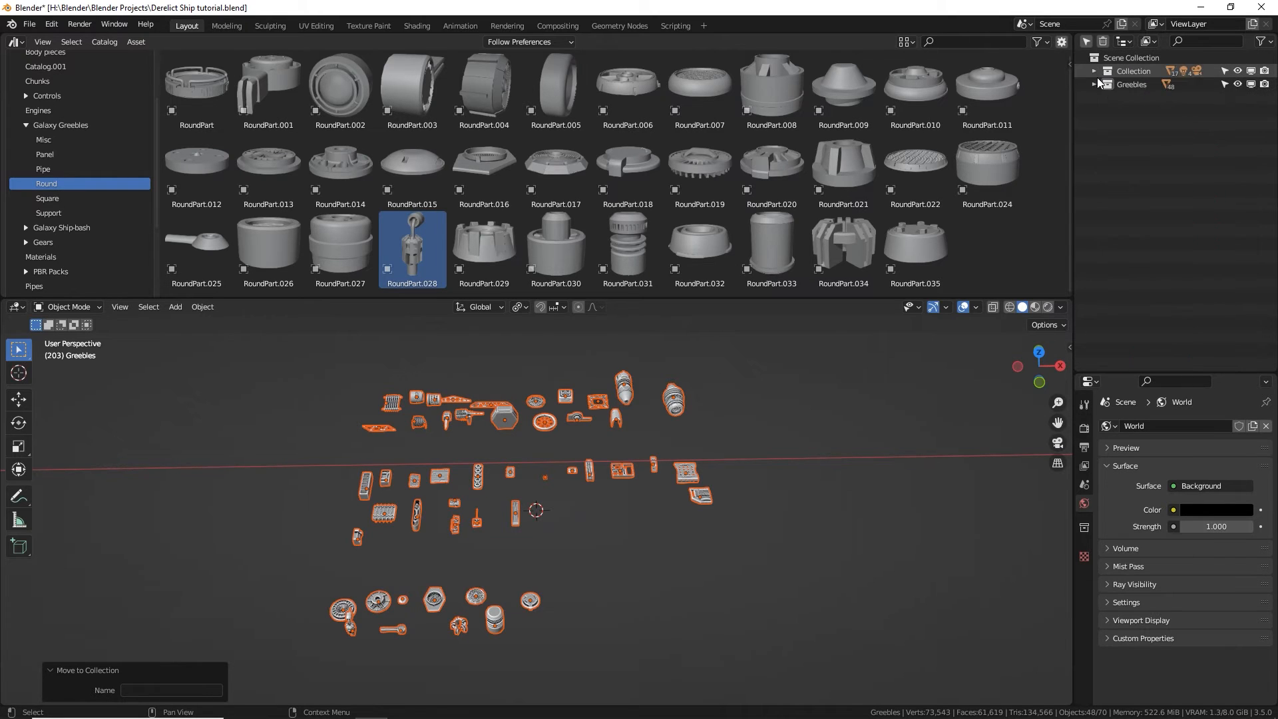
Select the ship's cylinder hull, switch the asset browser area to the Geometry Node Editor and create a new geometry node tree for it.
{"action": "left_click", "coordinate": [1132, 84]}
{"action": "scroll", "coordinate": [533, 437], "scroll_direction": "down", "scroll_amount": 5}
{"action": "middle_click_drag", "start_coordinate": [424, 484], "coordinate": [313, 474]}
{"action": "left_click", "coordinate": [405, 366]}
{"action": "key", "text": "KP_Decimal"}
{"action": "left_click", "coordinate": [19, 45]}
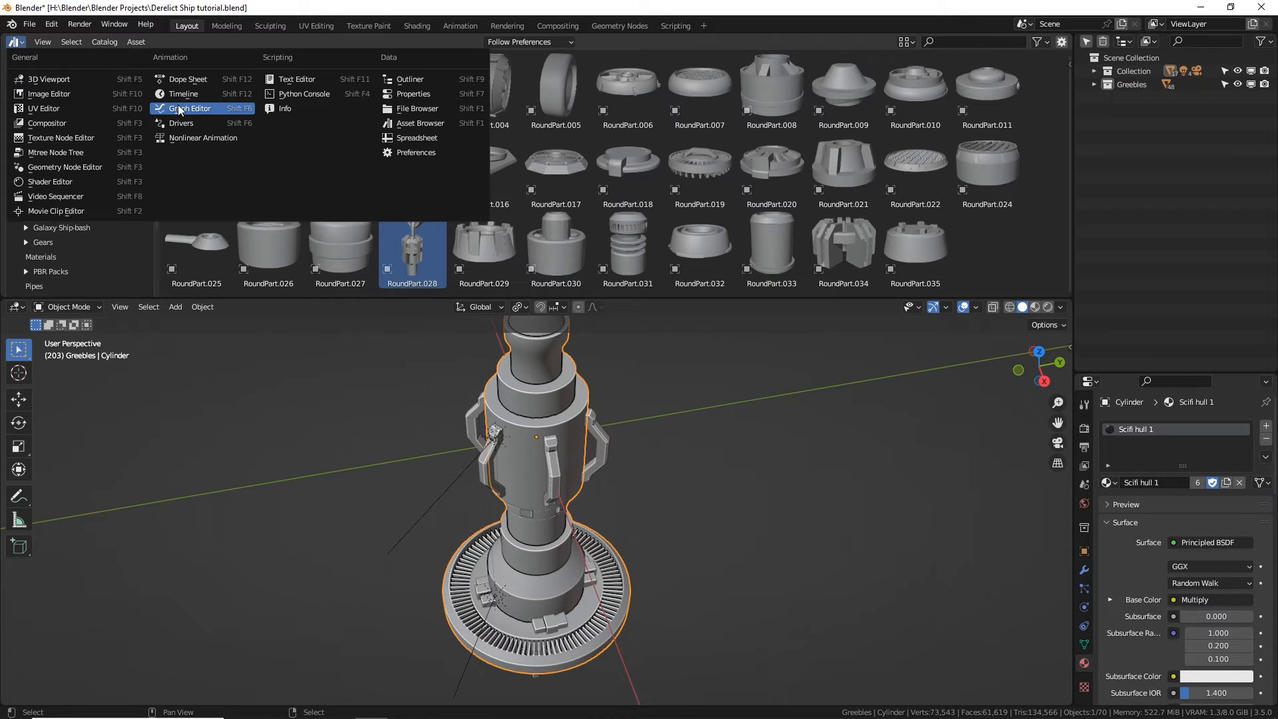
{"action": "left_click", "coordinate": [52, 168]}
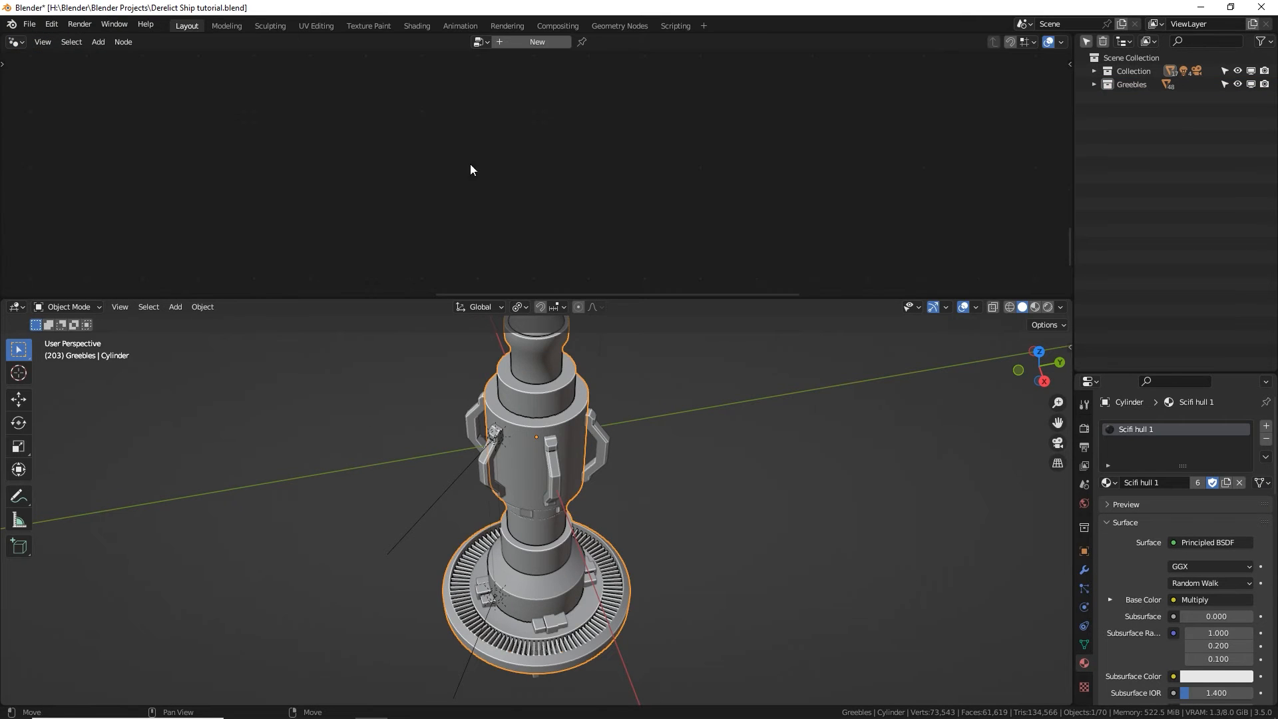
{"action": "left_click", "coordinate": [529, 42]}
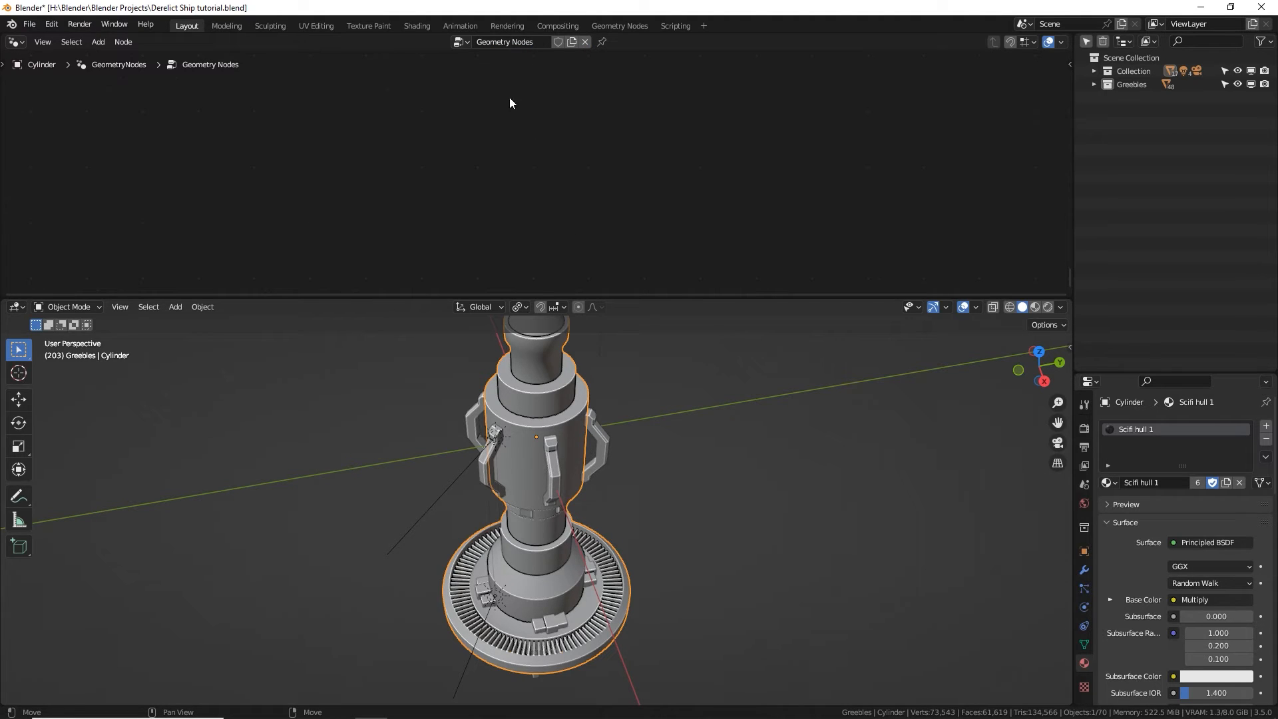
Show the cylinder's Geometry Nodes modifier settings, bring all its nodes into view and enlarge the node editor.
{"action": "middle_click_drag", "start_coordinate": [586, 381], "coordinate": [551, 428]}
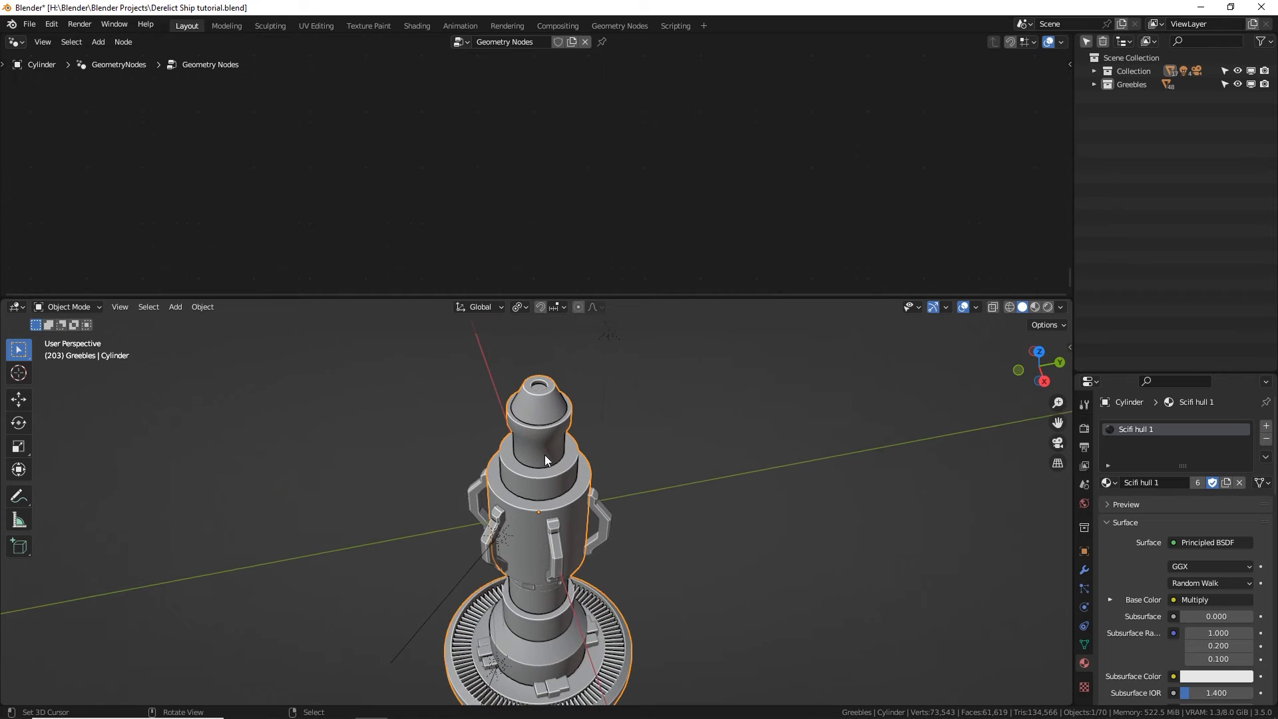
{"action": "scroll", "coordinate": [544, 460], "scroll_direction": "up", "scroll_amount": 1}
{"action": "left_click", "coordinate": [15, 41]}
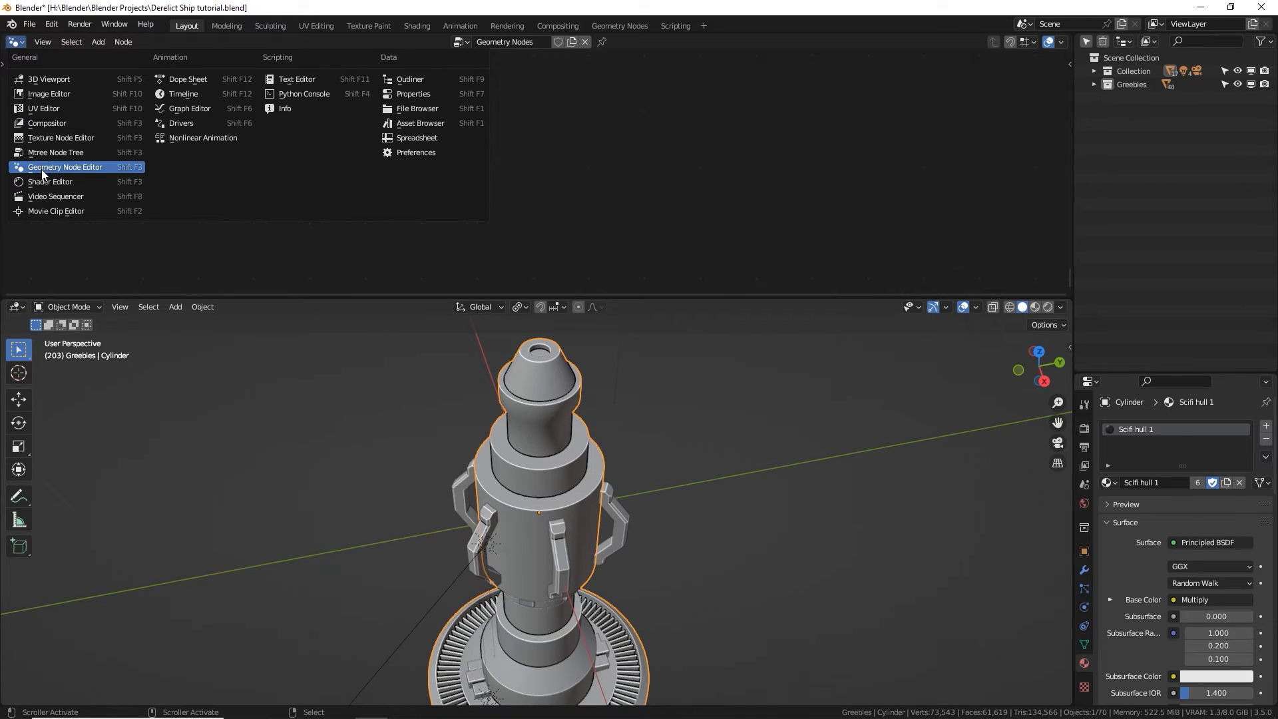
{"action": "left_click", "coordinate": [42, 169]}
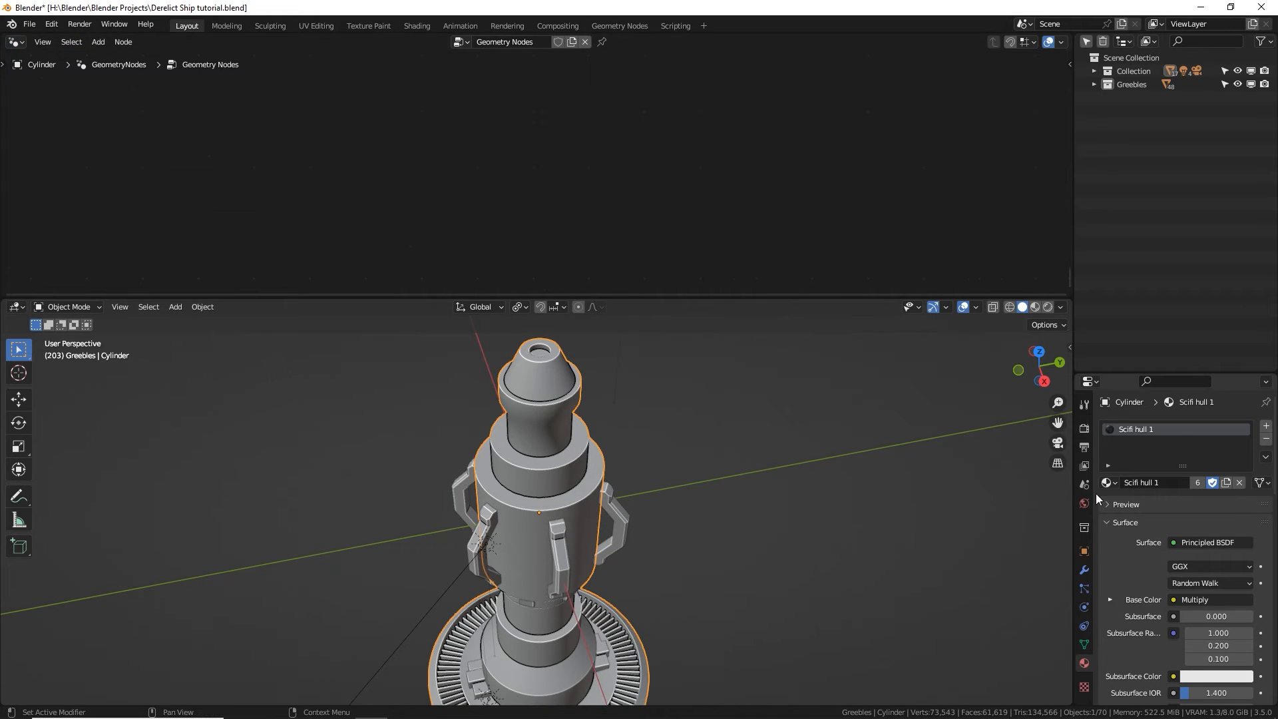
{"action": "left_click", "coordinate": [1085, 571]}
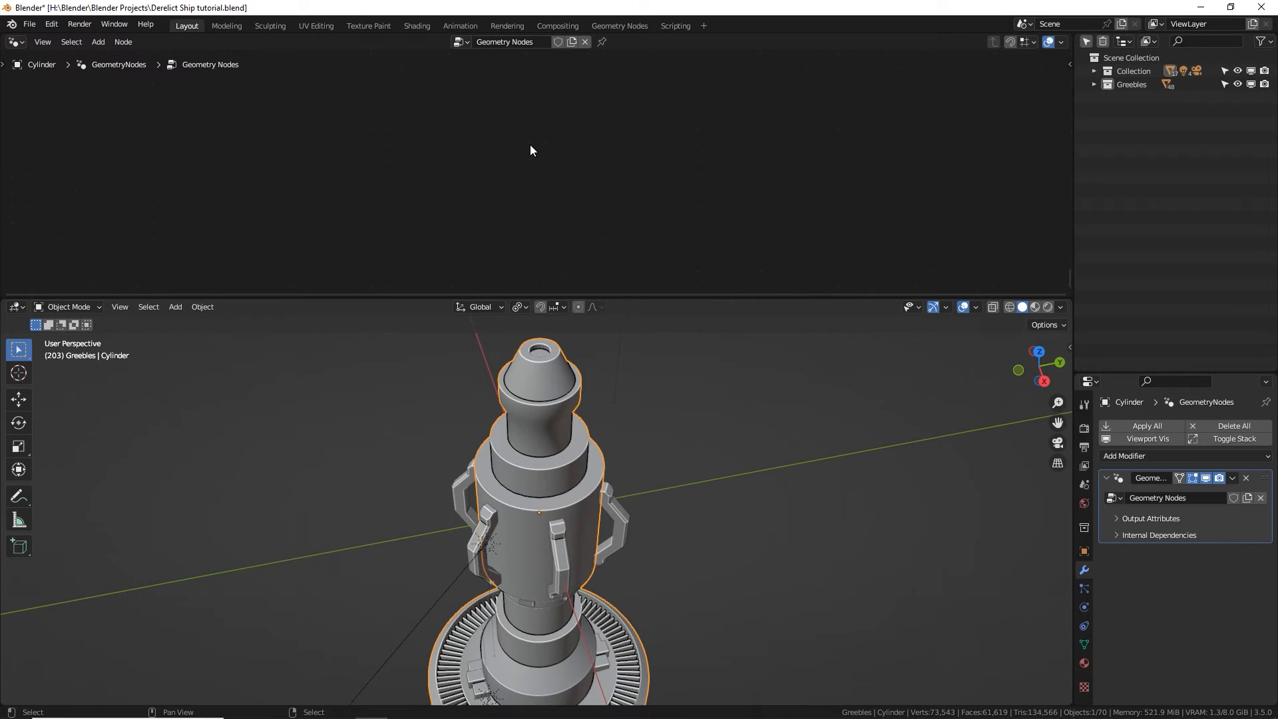
{"action": "key", "text": "Home"}
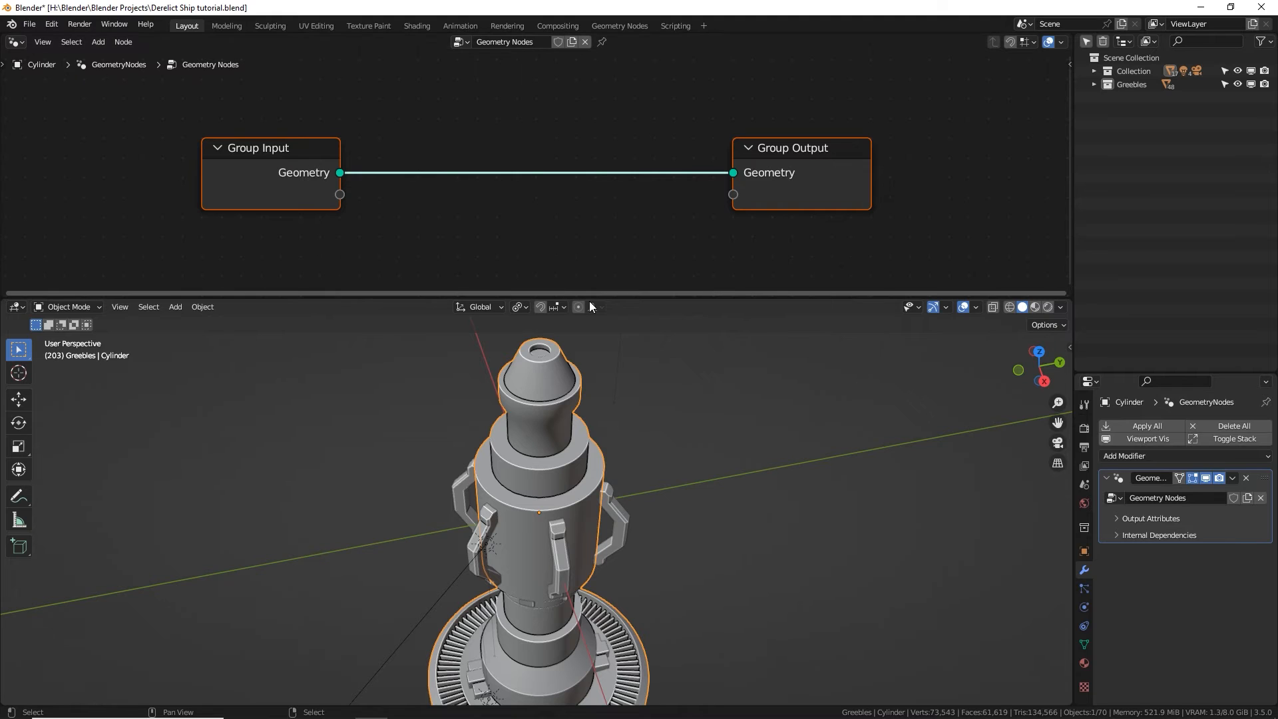
{"action": "left_click_drag", "start_coordinate": [590, 295], "coordinate": [581, 476]}
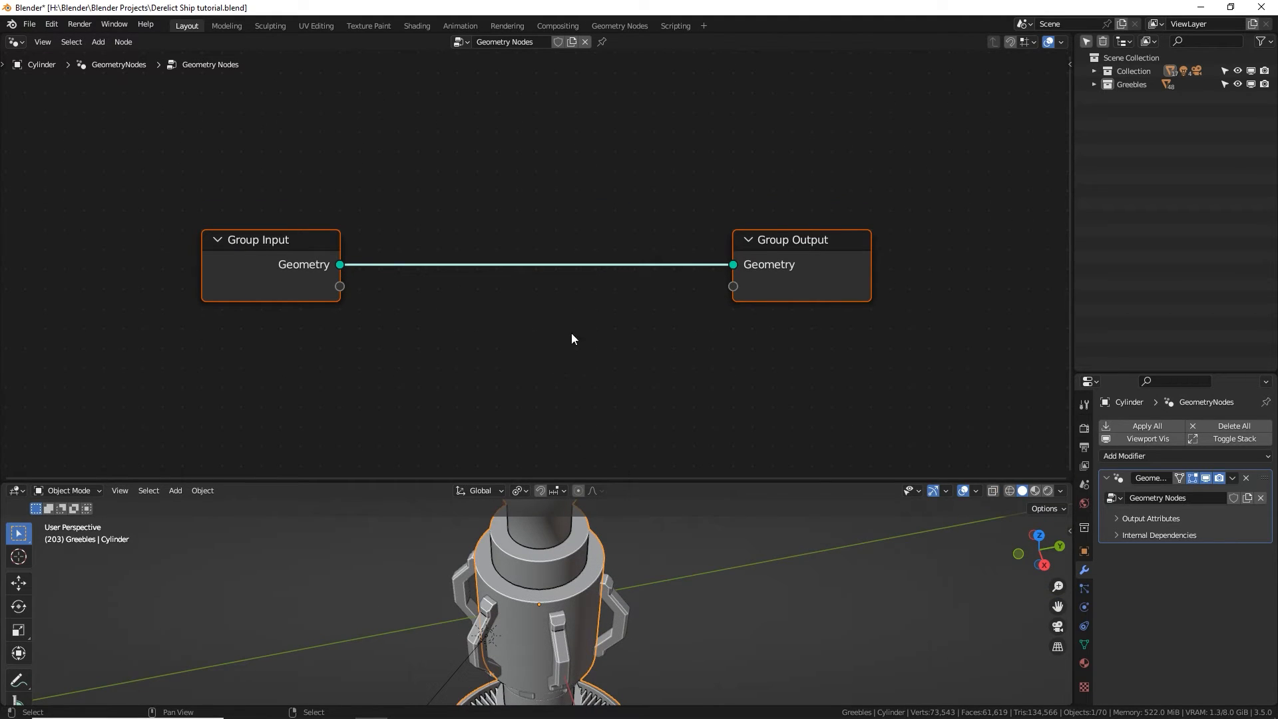
Add the Greebles collection to the node tree as a Collection Info node and move Group Input well away from Group Output.
{"action": "scroll", "coordinate": [537, 358], "scroll_direction": "down", "scroll_amount": 2}
{"action": "left_click", "coordinate": [530, 353]}
{"action": "scroll", "coordinate": [529, 354], "scroll_direction": "down", "scroll_amount": 3}
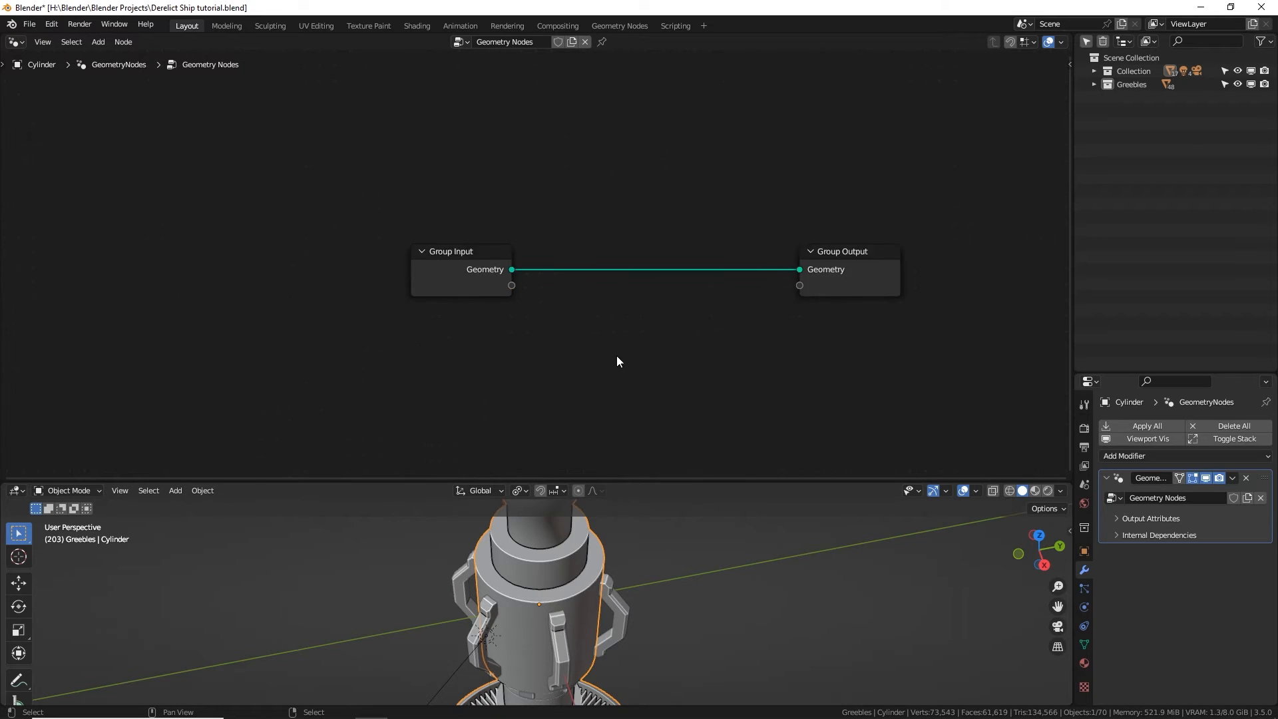
{"action": "middle_click_drag", "start_coordinate": [685, 337], "coordinate": [848, 313]}
{"action": "left_click_drag", "start_coordinate": [1132, 85], "coordinate": [371, 392]}
{"action": "left_click_drag", "start_coordinate": [647, 244], "coordinate": [100, 257]}
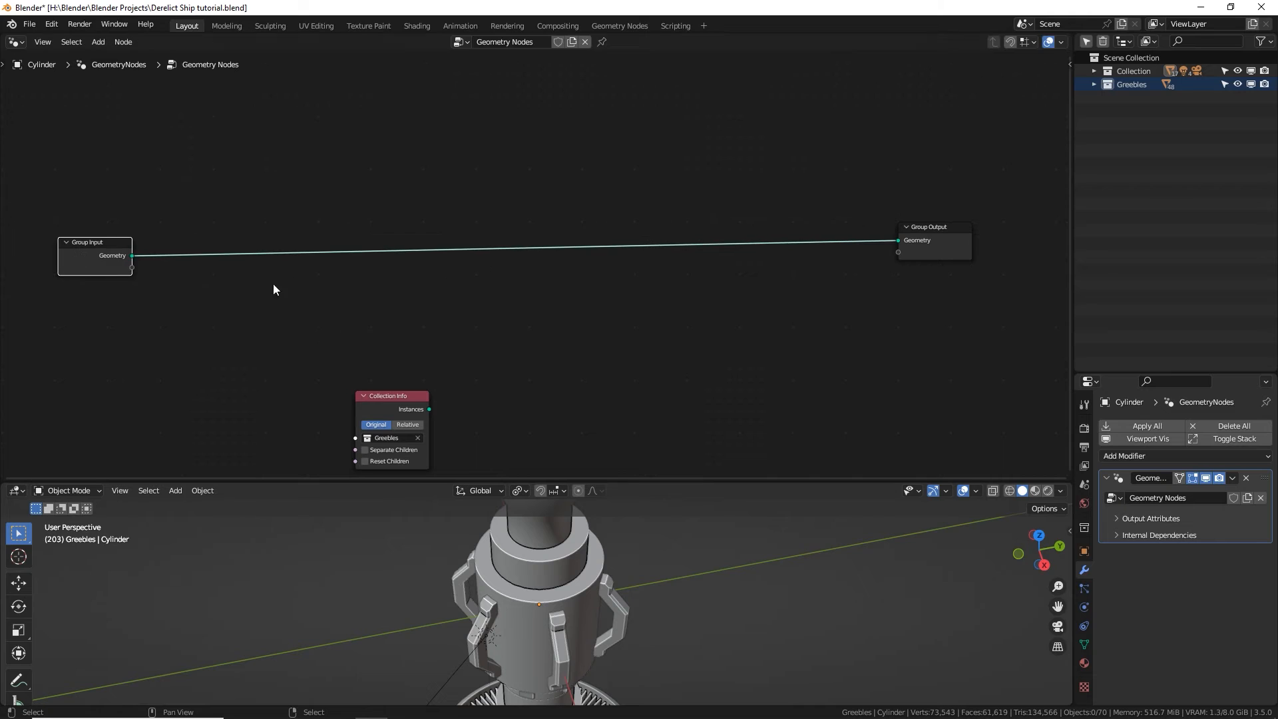
{"action": "middle_click_drag", "start_coordinate": [355, 251], "coordinate": [422, 251]}
Insert a Distribute Points on Faces node between Group Input and Group Output, and move the Collection Info node below Group Input.
{"action": "key", "text": "shift+a"}
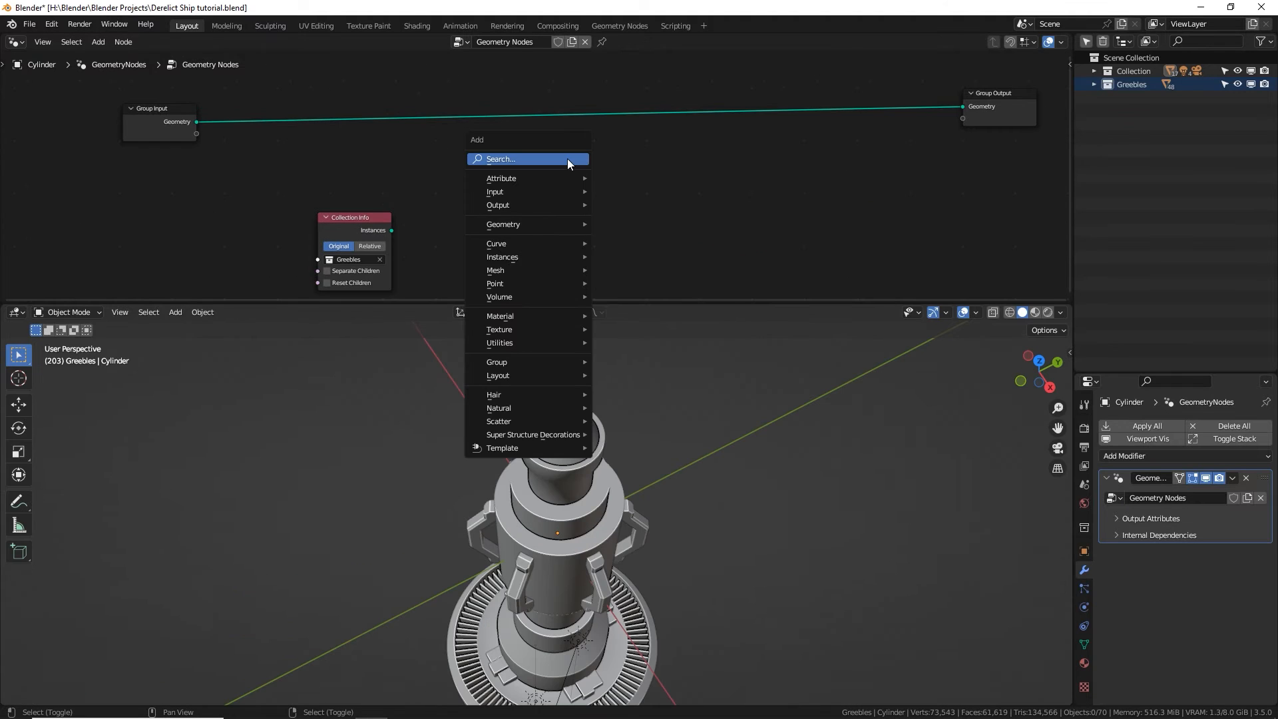
{"action": "left_click", "coordinate": [569, 160]}
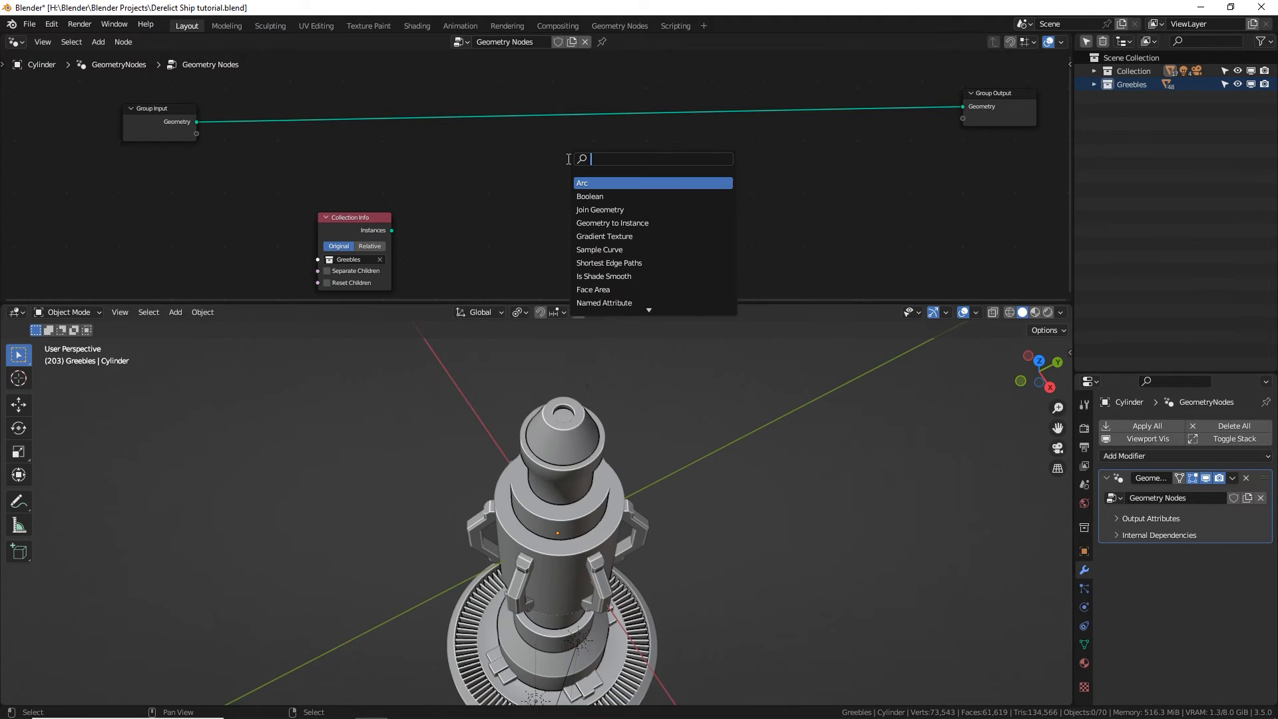
{"action": "type", "text": "distrib"}
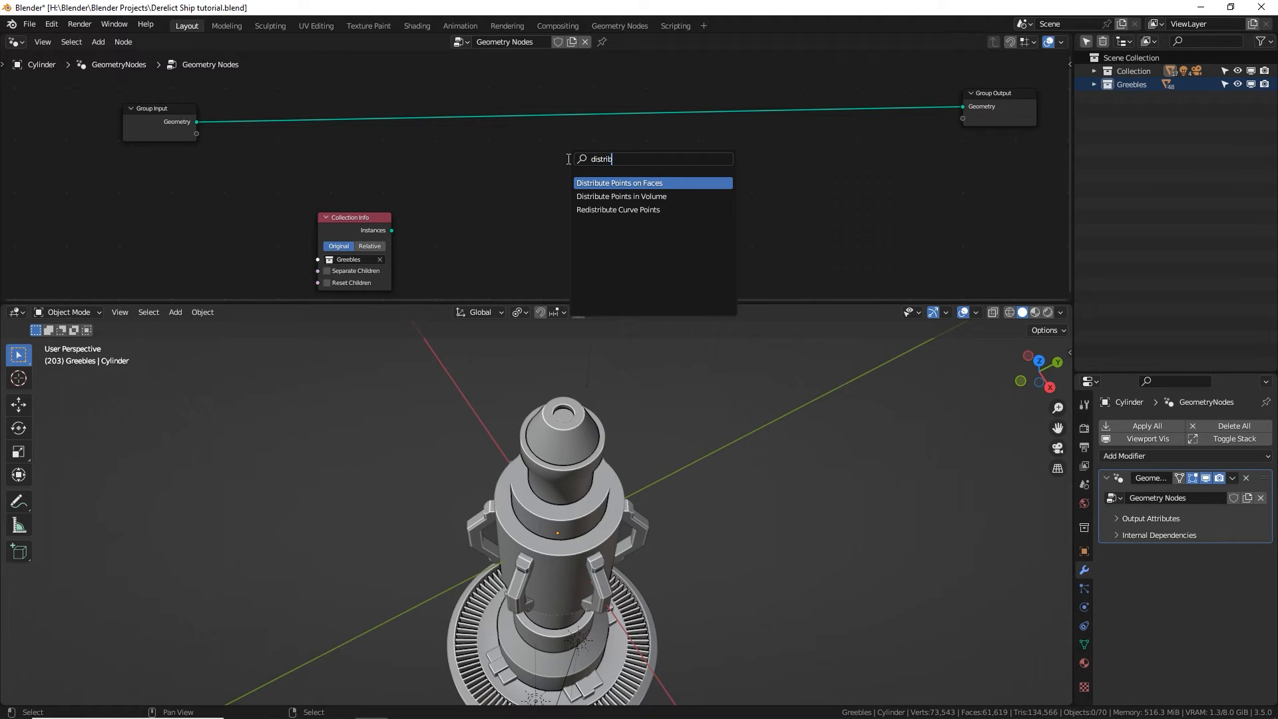
{"action": "key", "text": "Return"}
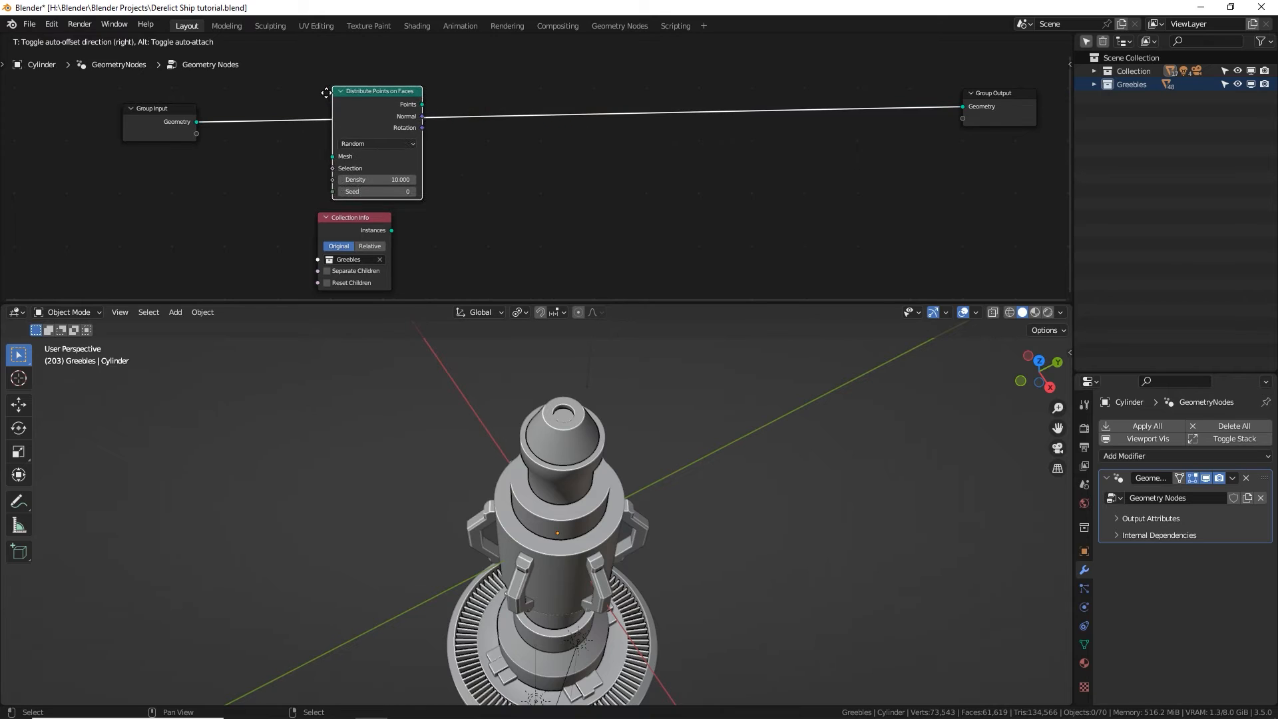
{"action": "left_click", "coordinate": [325, 105]}
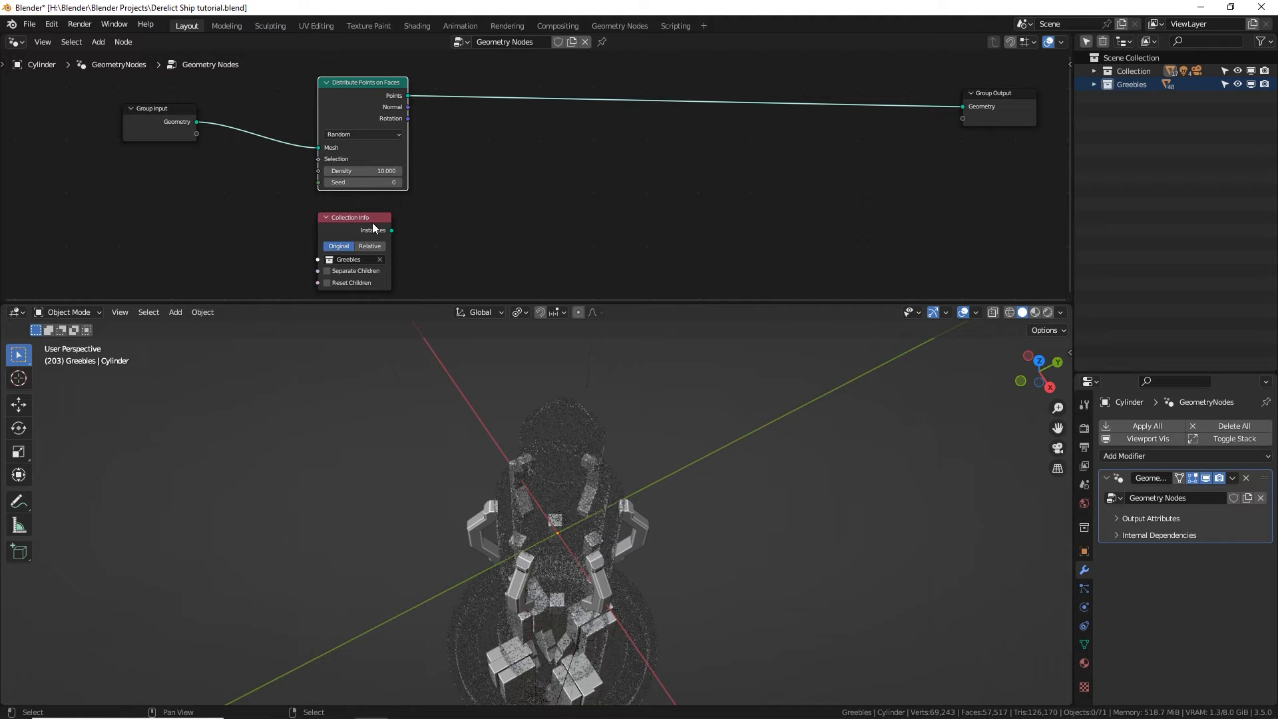
{"action": "left_click_drag", "start_coordinate": [370, 225], "coordinate": [238, 223]}
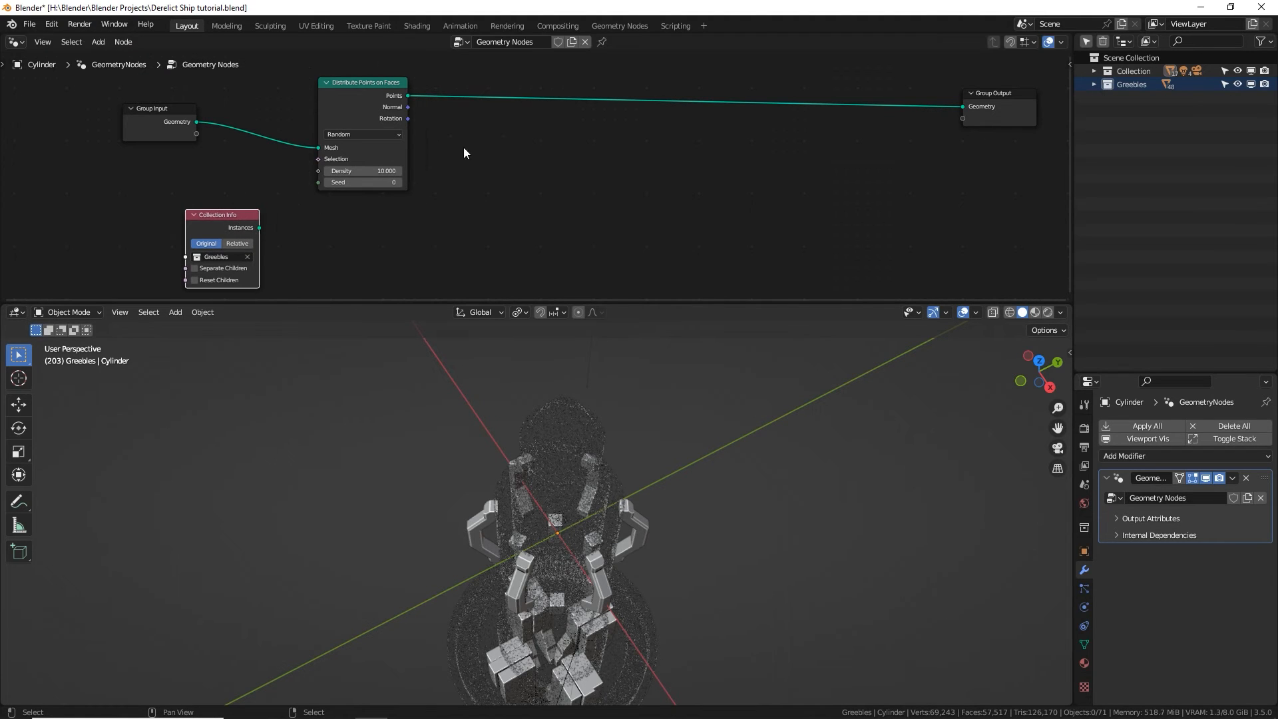
{"action": "left_click", "coordinate": [363, 109]}
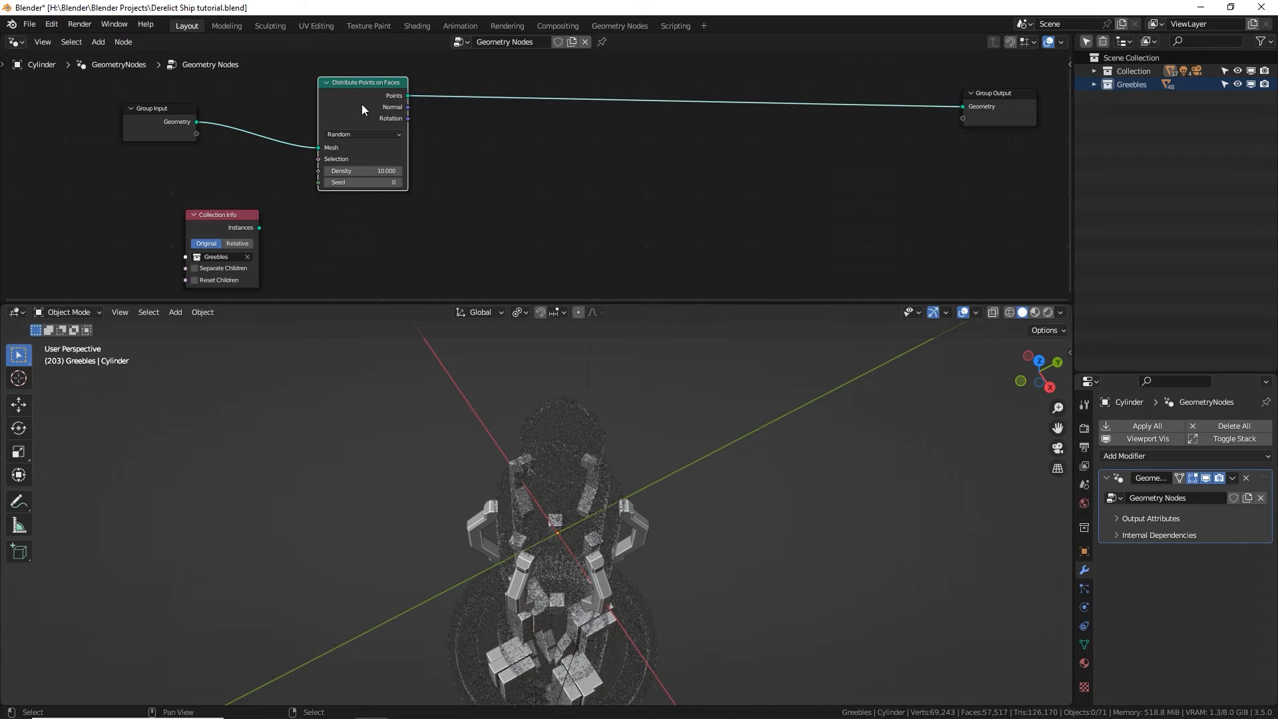
{"action": "left_click_drag", "start_coordinate": [363, 109], "coordinate": [349, 95]}
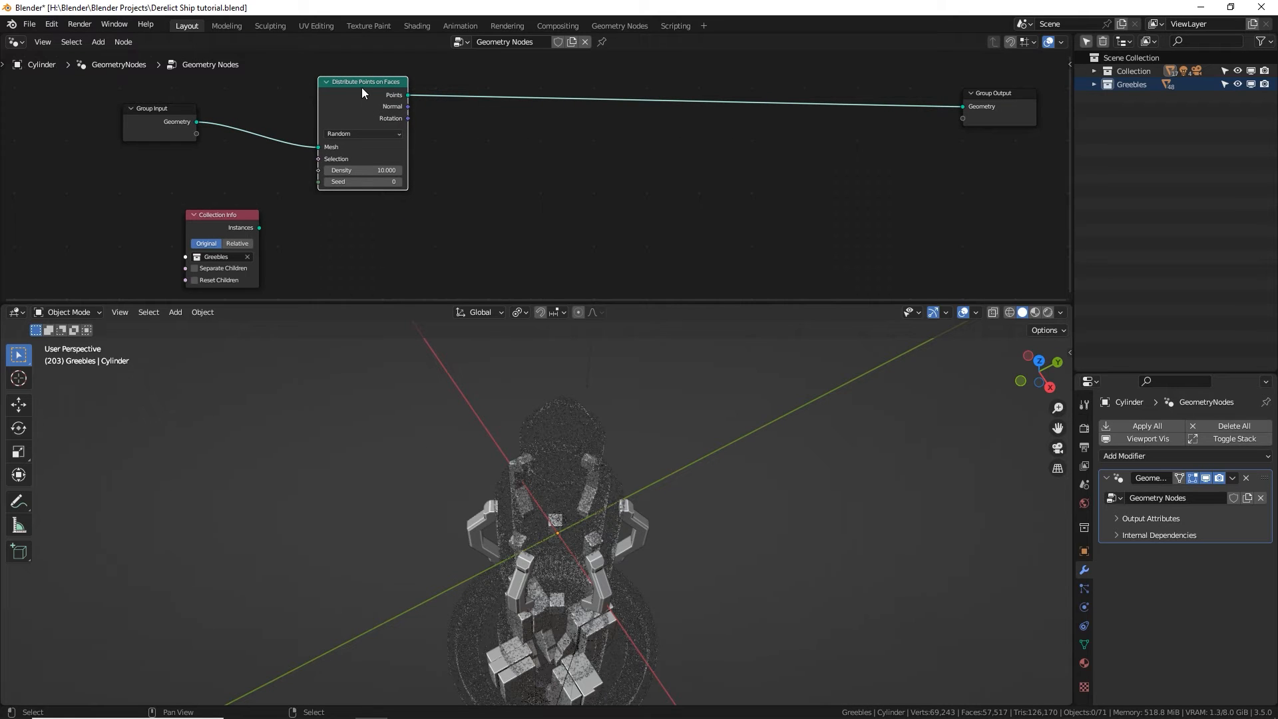
{"action": "left_click", "coordinate": [482, 201]}
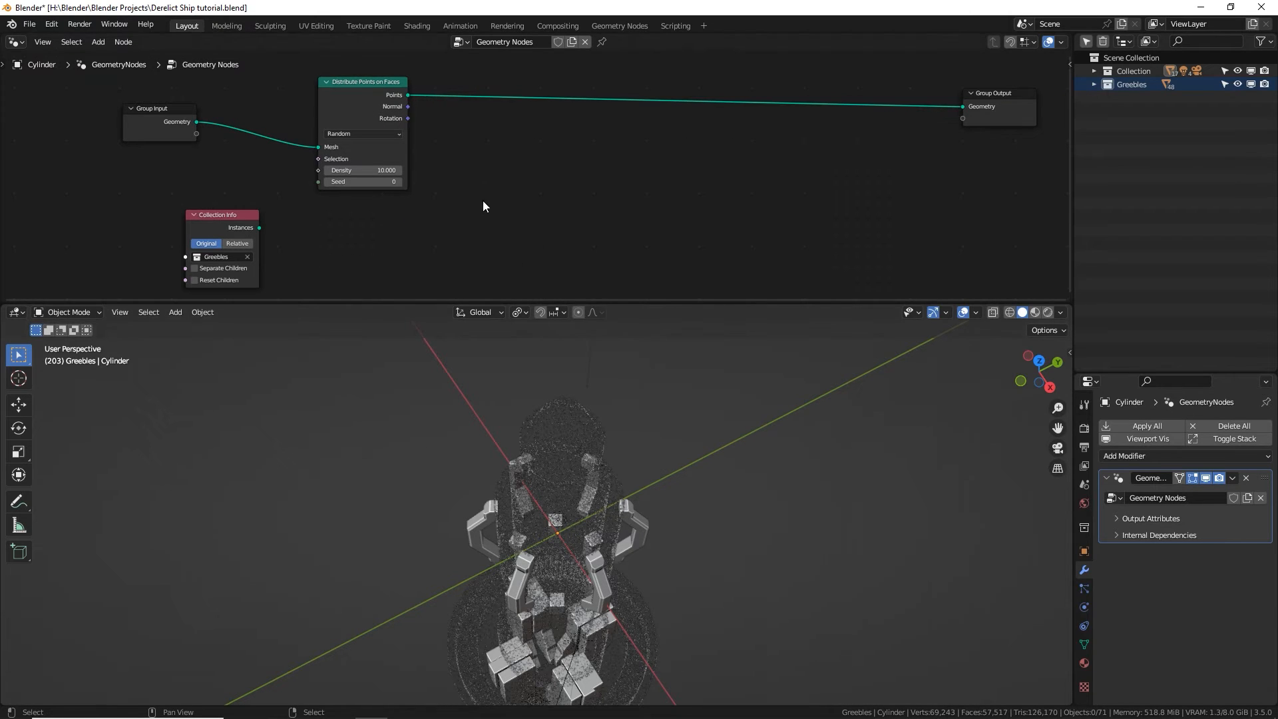
Insert an Instance on Points node after Distribute Points on Faces and link Collection Info's Instances output to its Instance input.
{"action": "key", "text": "shift+a"}
{"action": "left_click", "coordinate": [526, 152]}
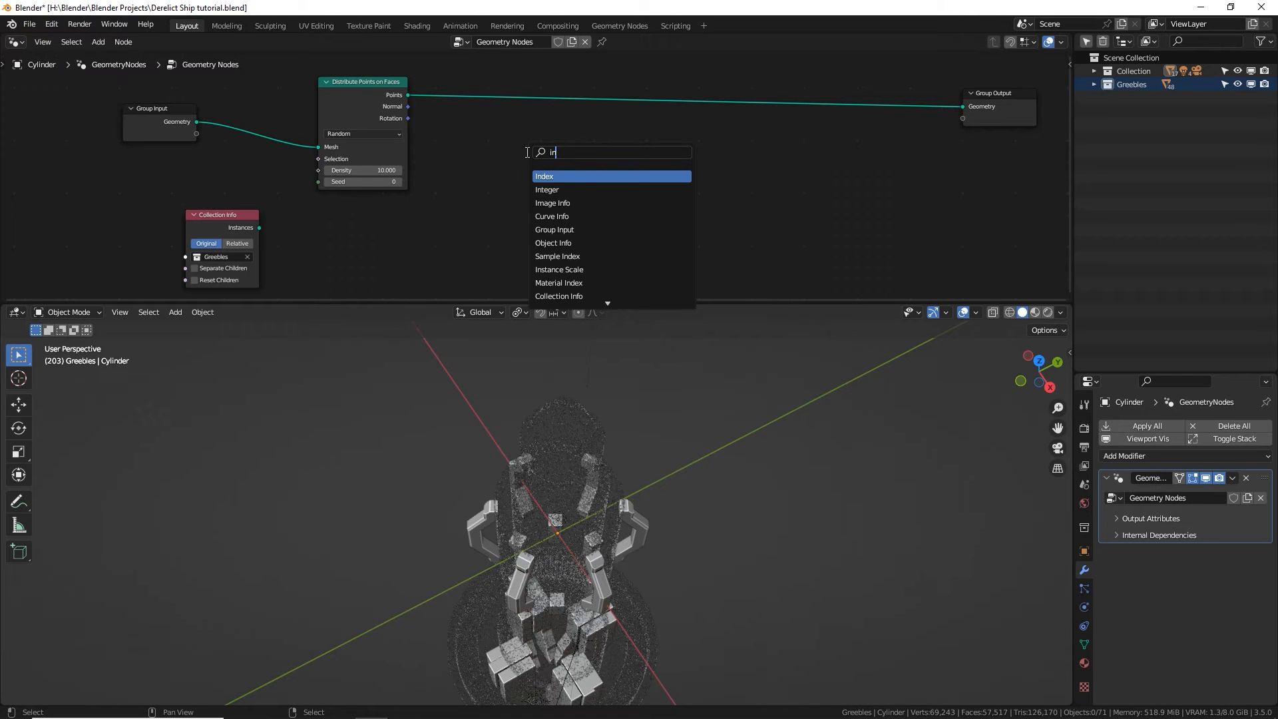
{"action": "type", "text": "instance"}
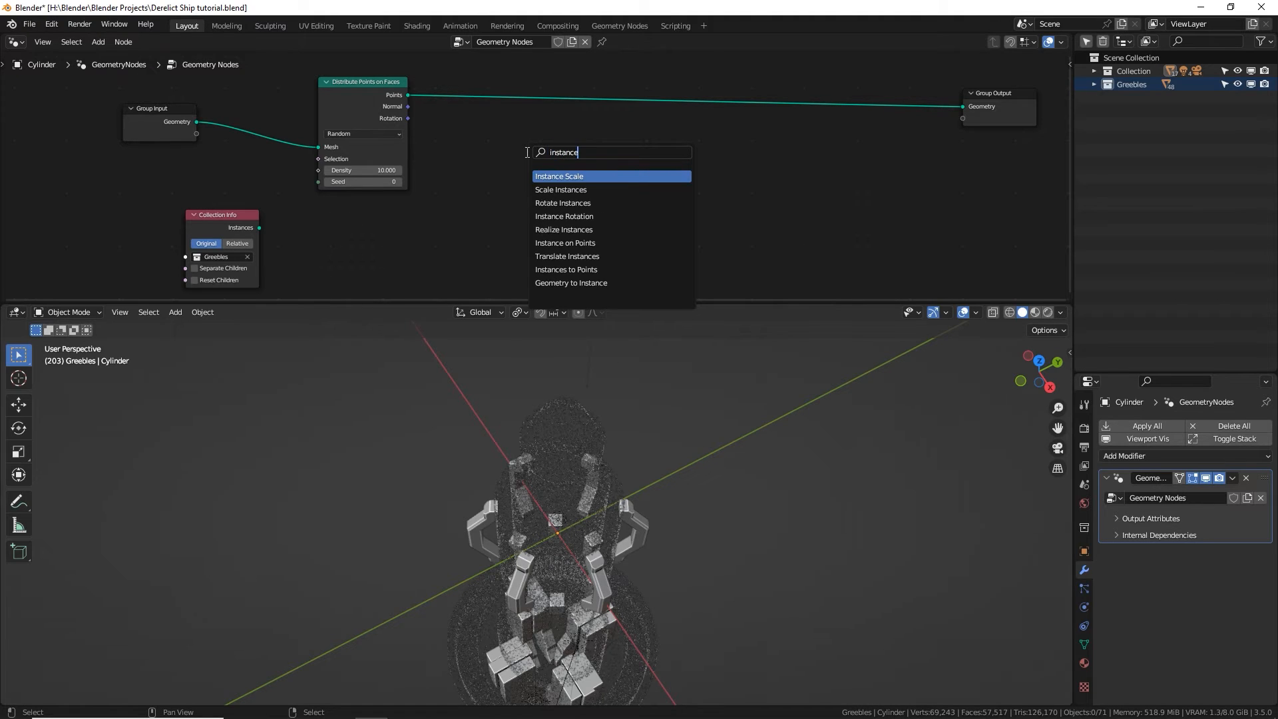
{"action": "type", "text": "s on"}
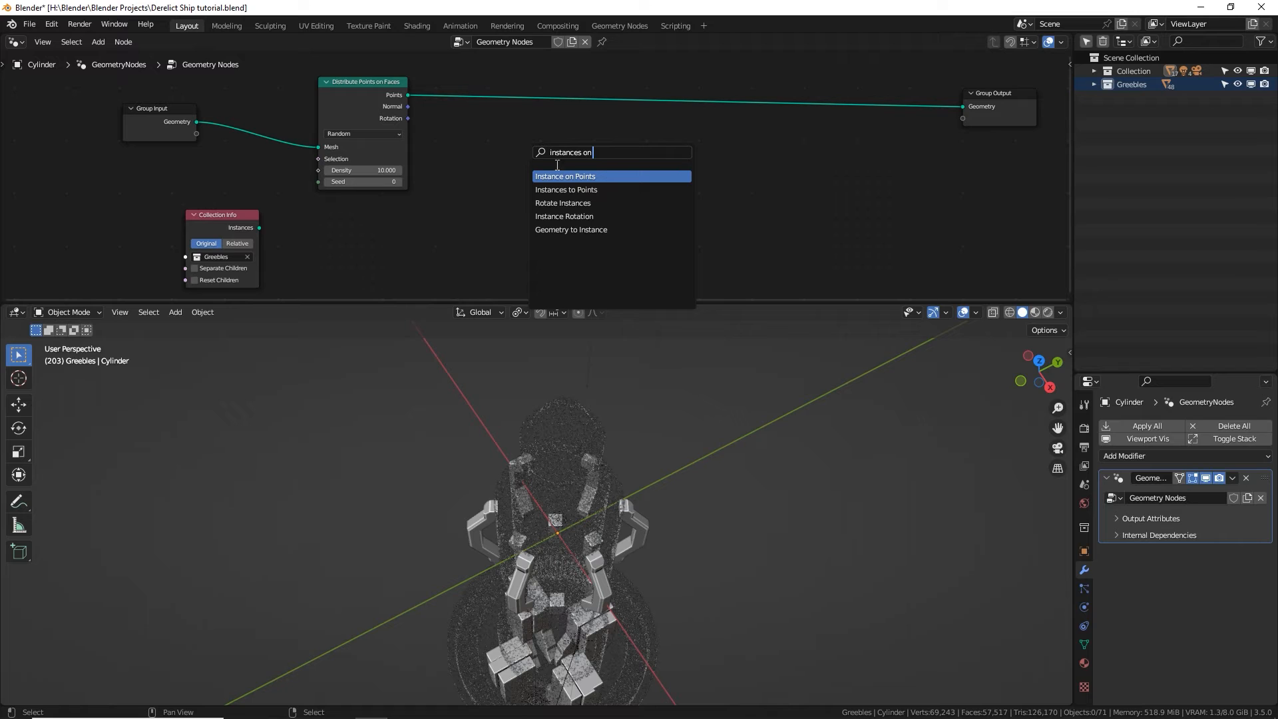
{"action": "left_click", "coordinate": [597, 176]}
{"action": "left_click_drag", "start_coordinate": [258, 227], "coordinate": [519, 133]}
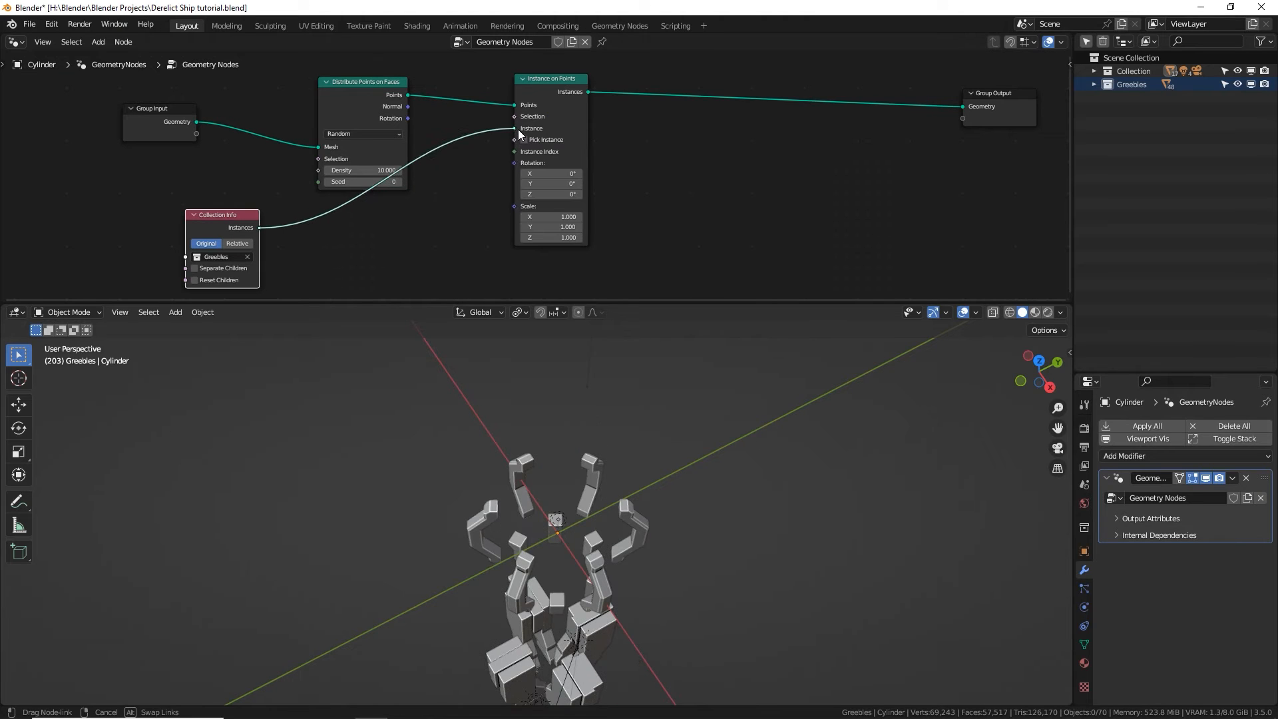
Disconnect Collection Info from Instance on Points and reduce the Distribute Points on Faces density to 0.000.
{"action": "left_click_drag", "start_coordinate": [464, 231], "coordinate": [291, 242]}
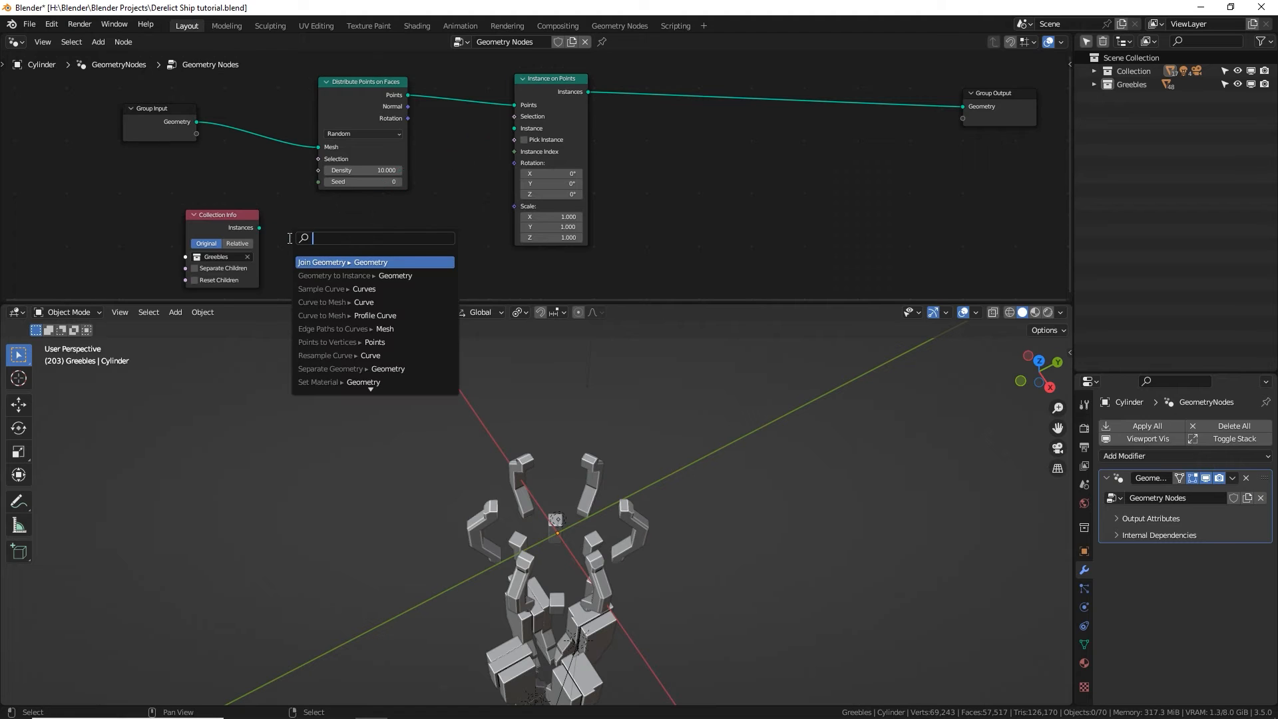
{"action": "left_click", "coordinate": [381, 171]}
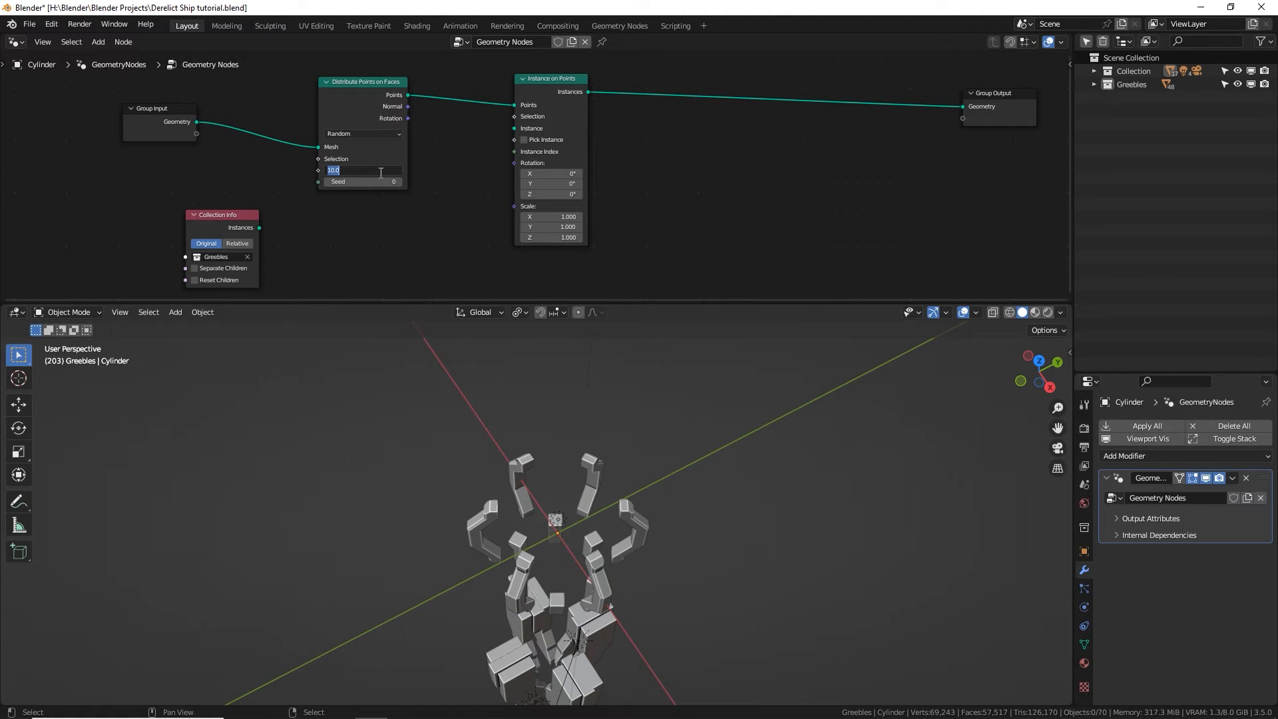
{"action": "type", "text": "1"}
{"action": "key", "text": "Return"}
Enable Separate Children and Reset Children on the Collection Info node, and Pick Instance on the Instance on Points node.
{"action": "middle_click_drag", "start_coordinate": [337, 219], "coordinate": [443, 138]}
{"action": "scroll", "coordinate": [401, 180], "scroll_direction": "up", "scroll_amount": 4}
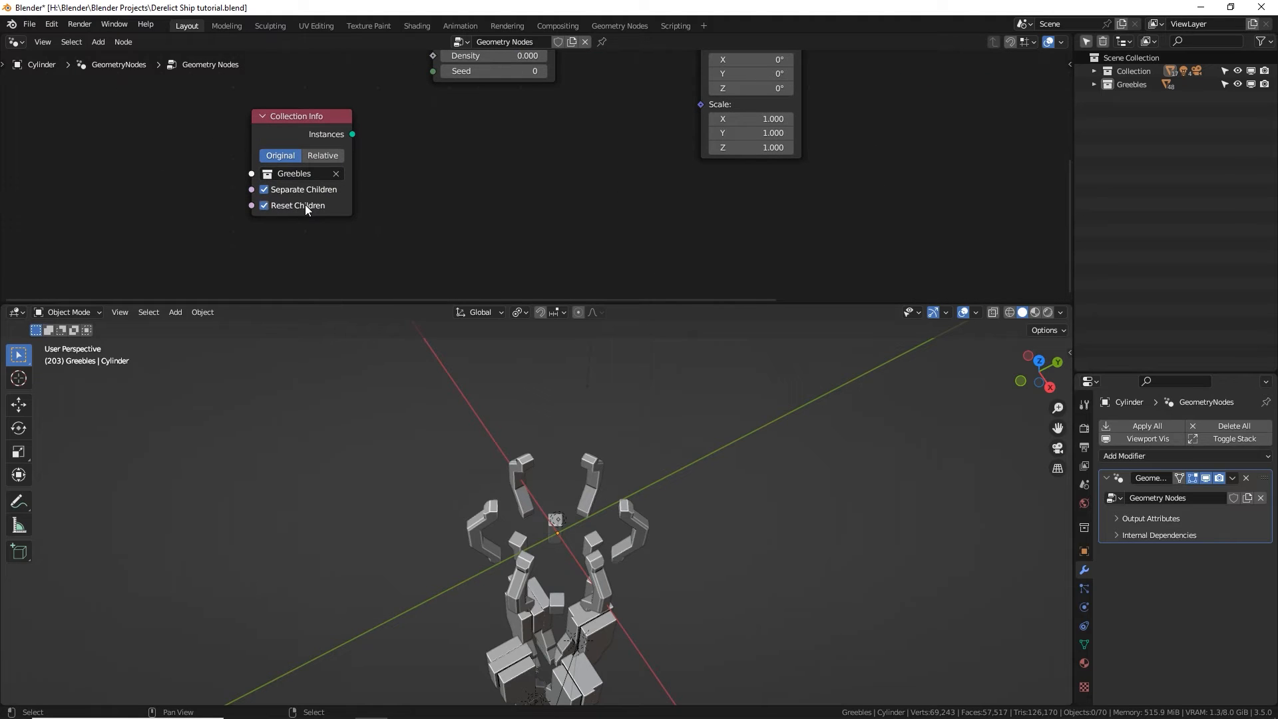
{"action": "middle_click_drag", "start_coordinate": [549, 117], "coordinate": [413, 223]}
{"action": "scroll", "coordinate": [413, 222], "scroll_direction": "down", "scroll_amount": 2}
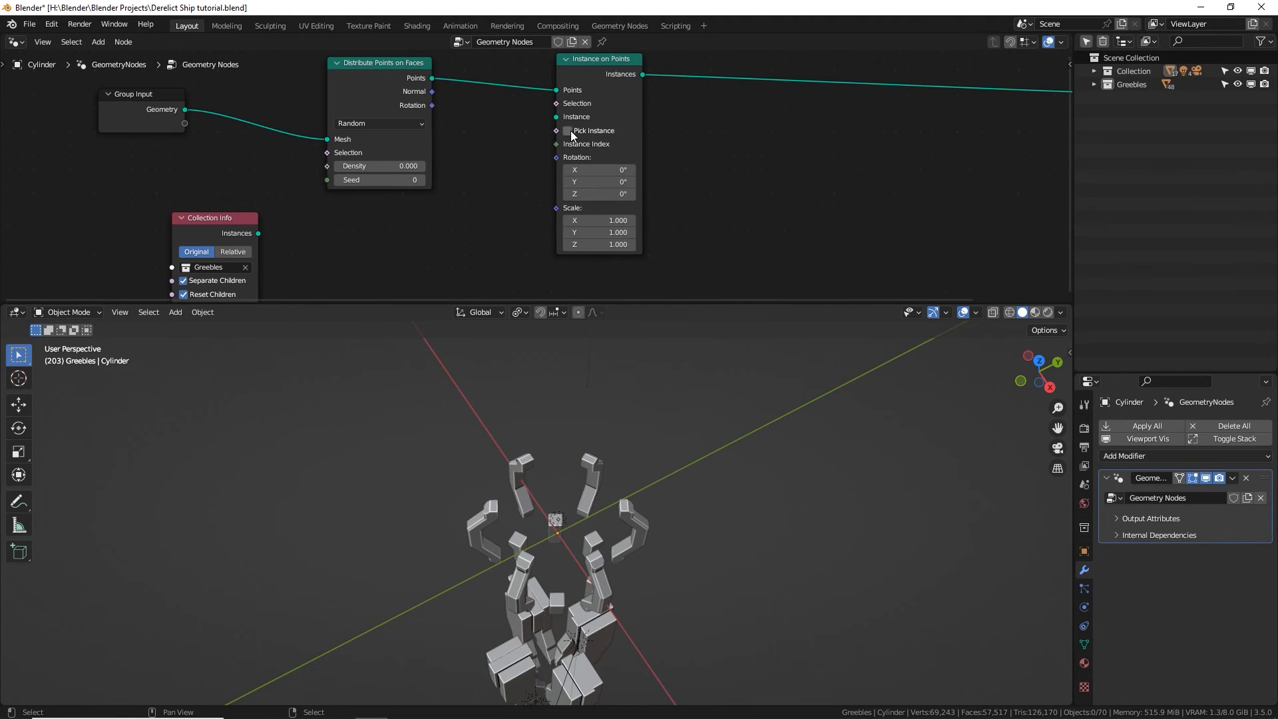
{"action": "left_click", "coordinate": [570, 133]}
Save the file and reconnect Collection Info's Instances output to the Instance input of Instance on Points.
{"action": "left_click", "coordinate": [1092, 84]}
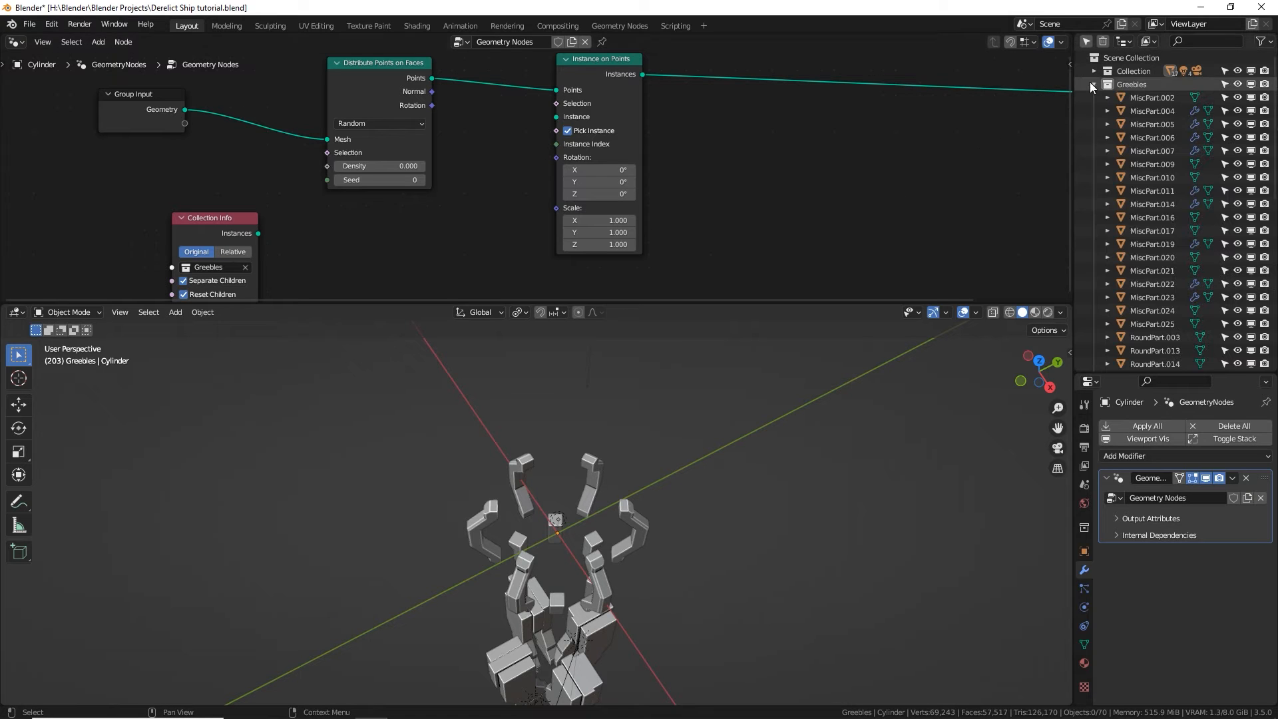
{"action": "scroll", "coordinate": [1132, 225], "scroll_direction": "down", "scroll_amount": 5}
{"action": "middle_click_drag", "start_coordinate": [553, 526], "coordinate": [473, 262]}
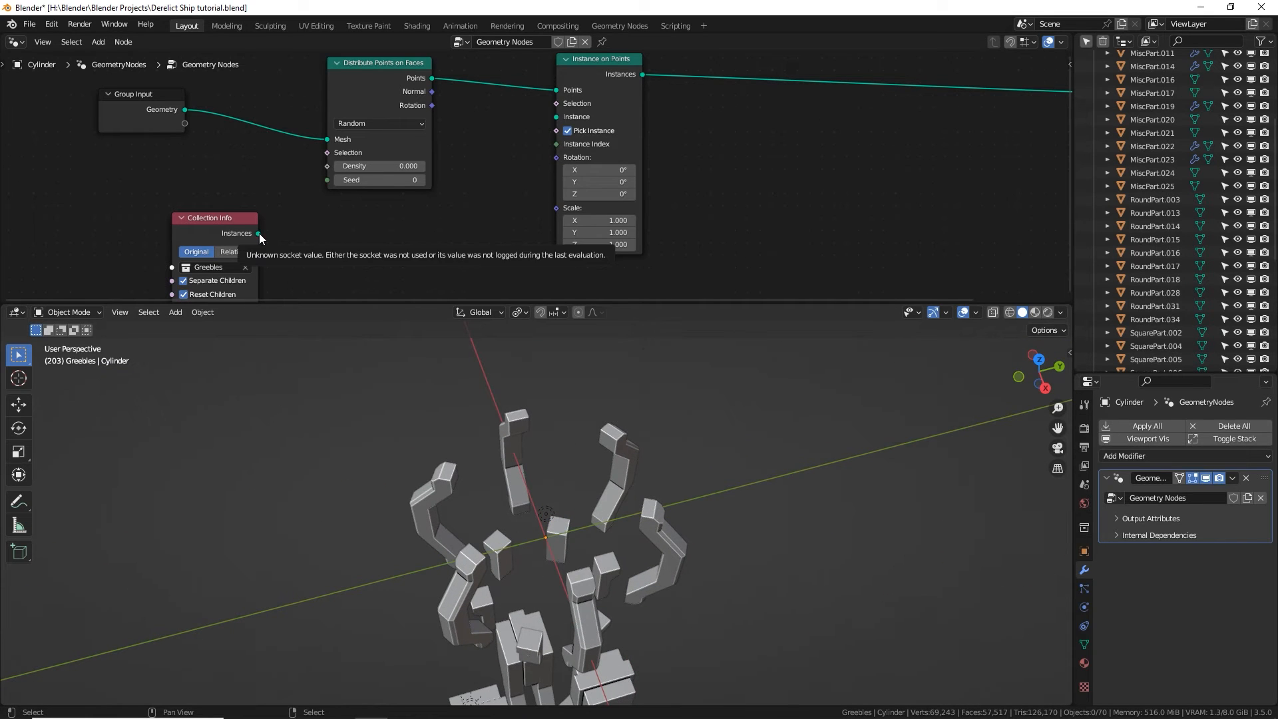
{"action": "middle_click_drag", "start_coordinate": [279, 232], "coordinate": [283, 224]}
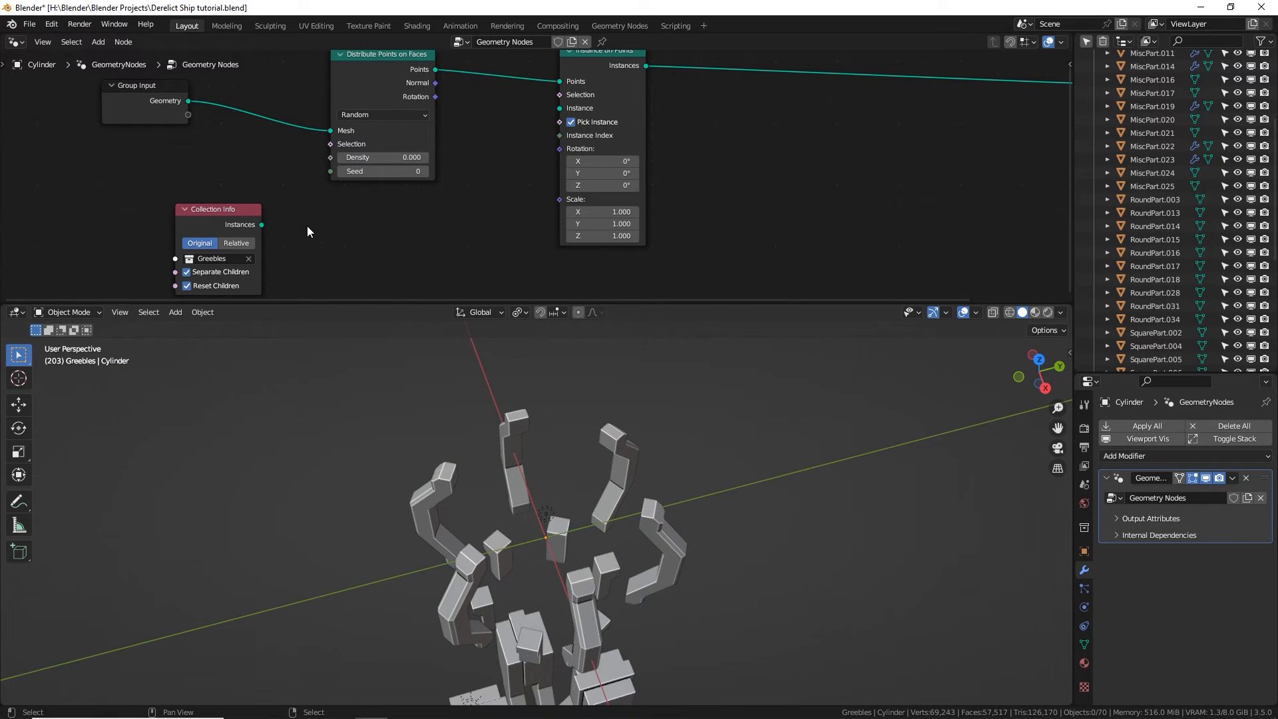
{"action": "key", "text": "ctrl+s"}
{"action": "left_click_drag", "start_coordinate": [262, 224], "coordinate": [560, 107]}
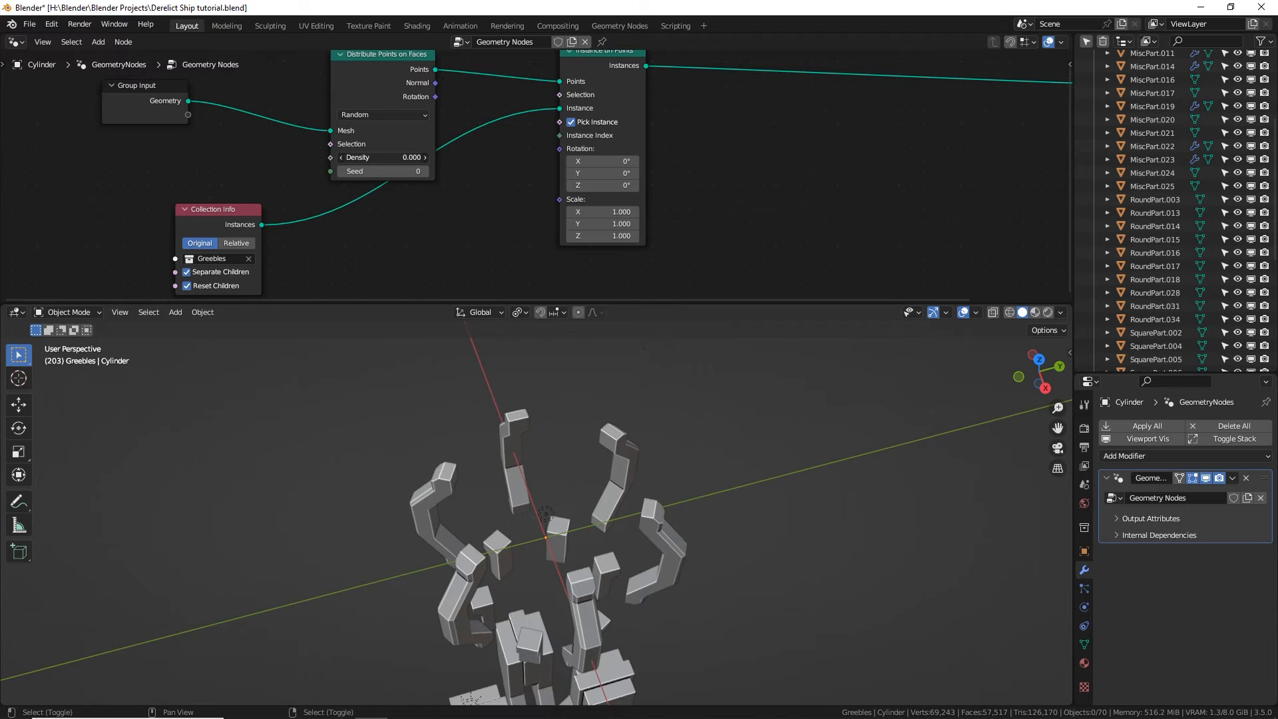
Raise the Distribute Points on Faces density to 0.190.
{"action": "left_click_drag", "start_coordinate": [383, 158], "coordinate": [423, 158], "text": "shift"}
{"action": "middle_click_drag", "start_coordinate": [518, 452], "coordinate": [564, 427]}
{"action": "scroll", "coordinate": [564, 426], "scroll_direction": "down", "scroll_amount": 4}
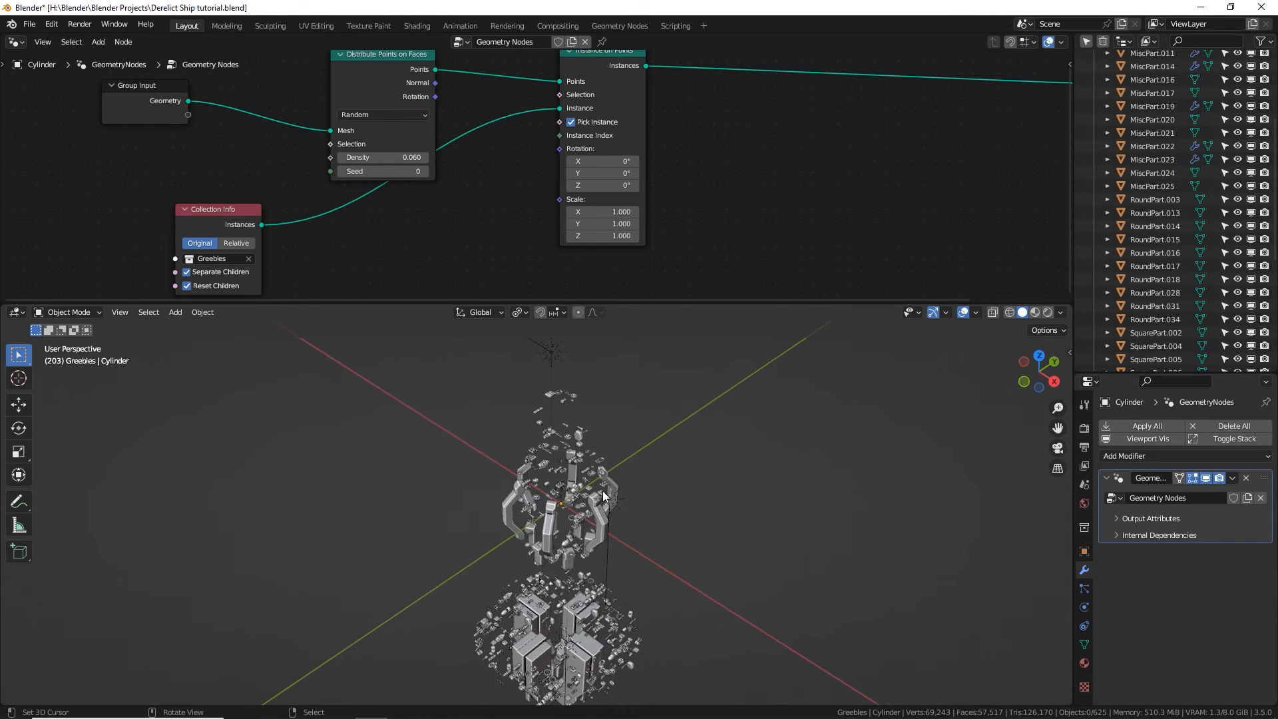
{"action": "mouse_move", "coordinate": [392, 162]}
{"action": "left_mouse_down"}
{"action": "mouse_move", "coordinate": [433, 162]}
{"action": "mouse_move", "coordinate": [390, 162]}
{"action": "left_mouse_up"}
{"action": "mouse_move", "coordinate": [599, 432]}
{"action": "middle_mouse_down"}
{"action": "mouse_move", "coordinate": [618, 385]}
{"action": "mouse_move", "coordinate": [617, 418]}
{"action": "mouse_move", "coordinate": [595, 420]}
{"action": "middle_mouse_up"}
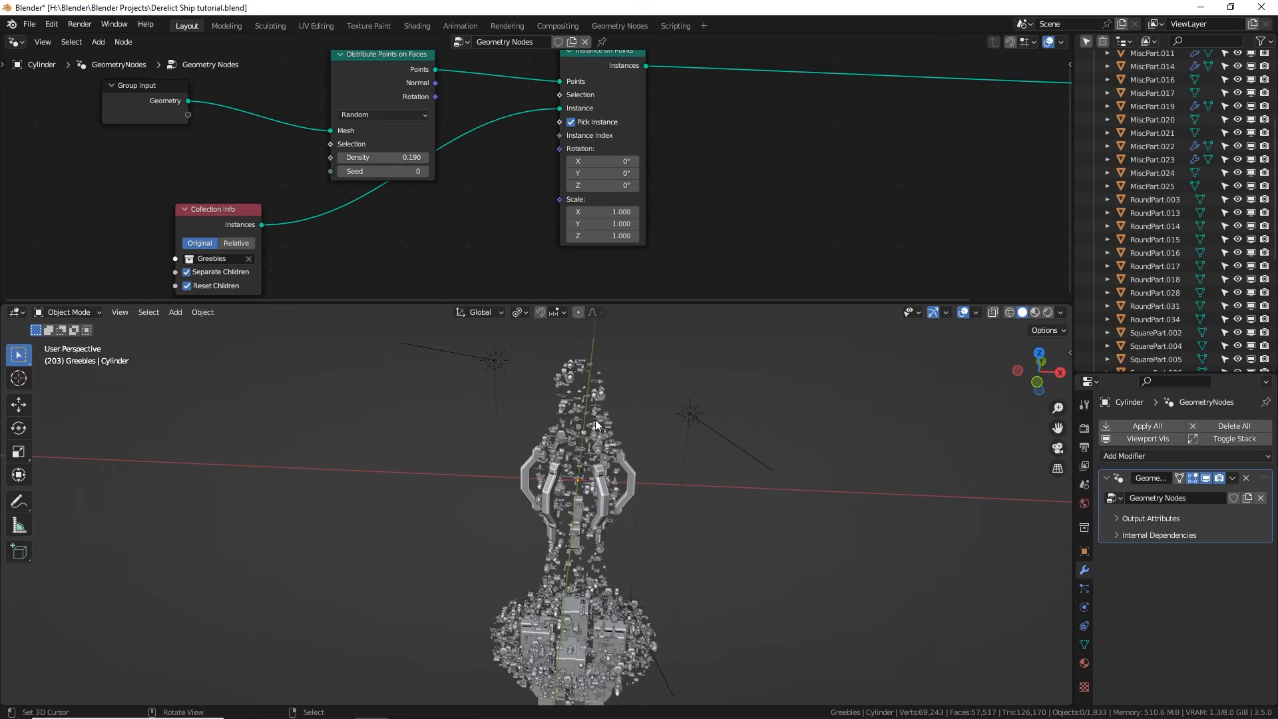
Add a Join Geometry node above the link between Instance on Points and Group Output.
{"action": "middle_click_drag", "start_coordinate": [506, 173], "coordinate": [482, 242]}
{"action": "scroll", "coordinate": [481, 247], "scroll_direction": "down", "scroll_amount": 2}
{"action": "key", "text": "shift+a"}
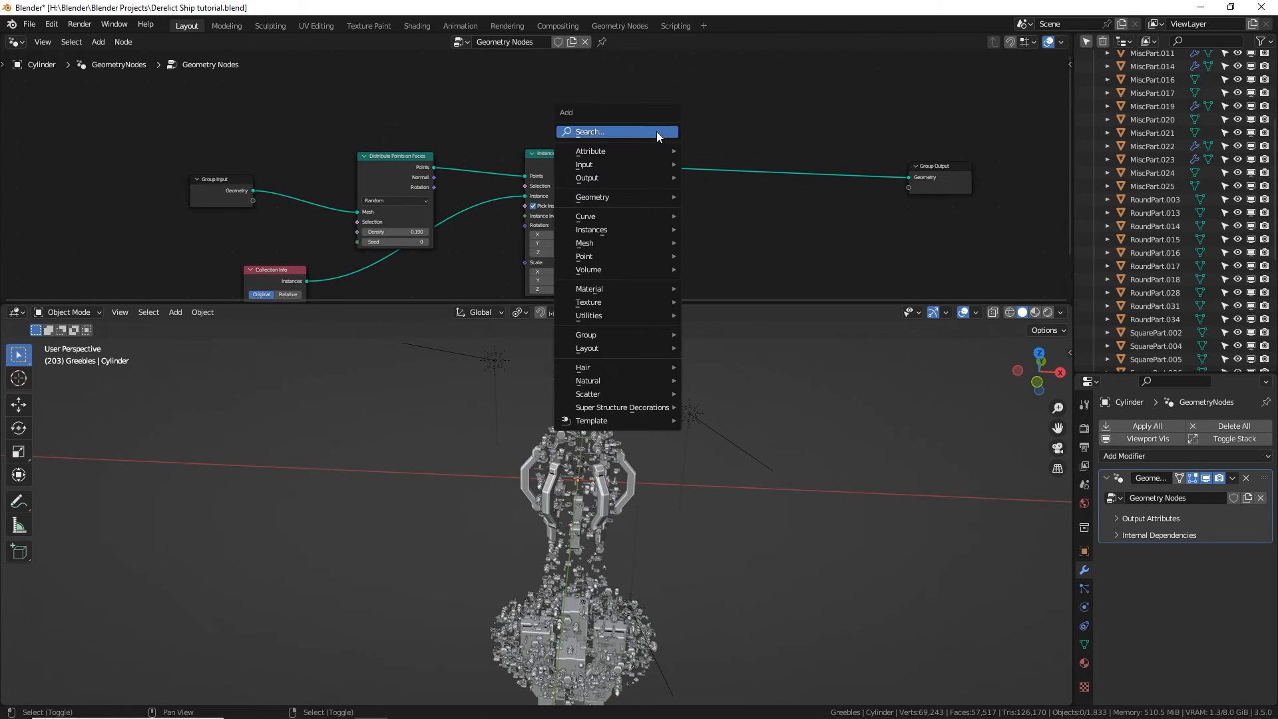
{"action": "left_click", "coordinate": [656, 130]}
{"action": "type", "text": "joi"}
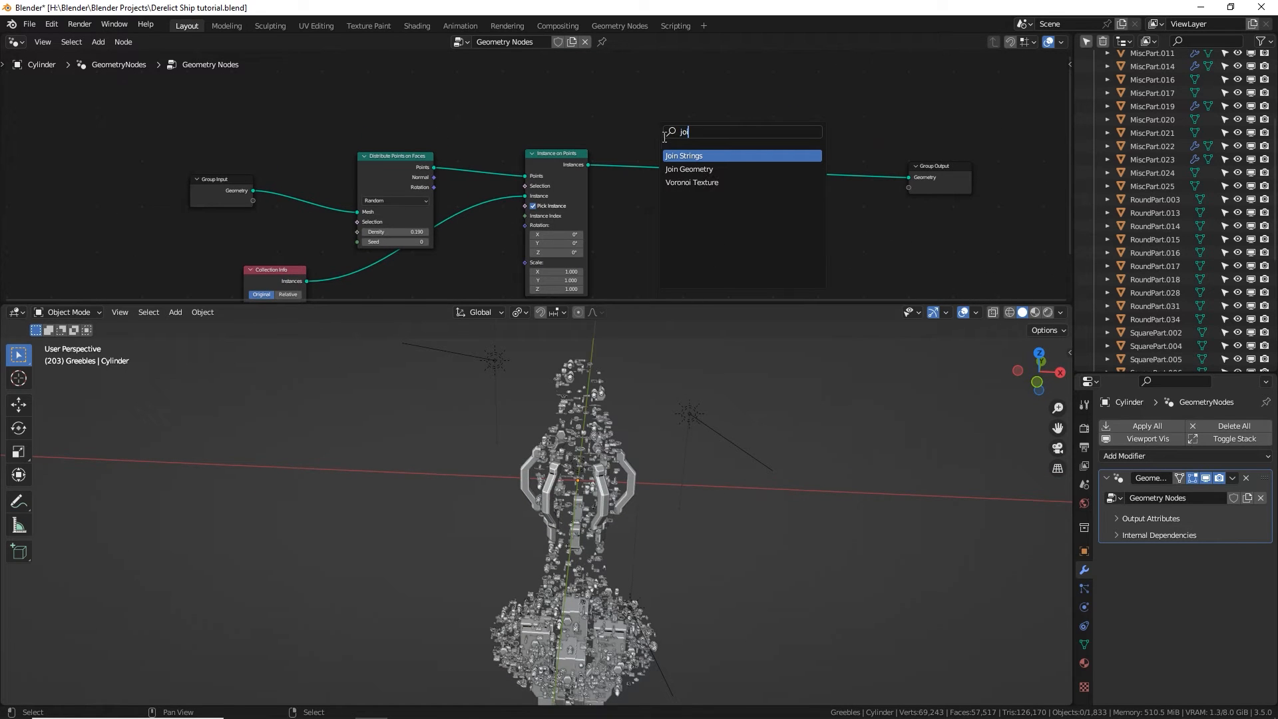
{"action": "left_click", "coordinate": [689, 169]}
{"action": "left_click", "coordinate": [611, 129]}
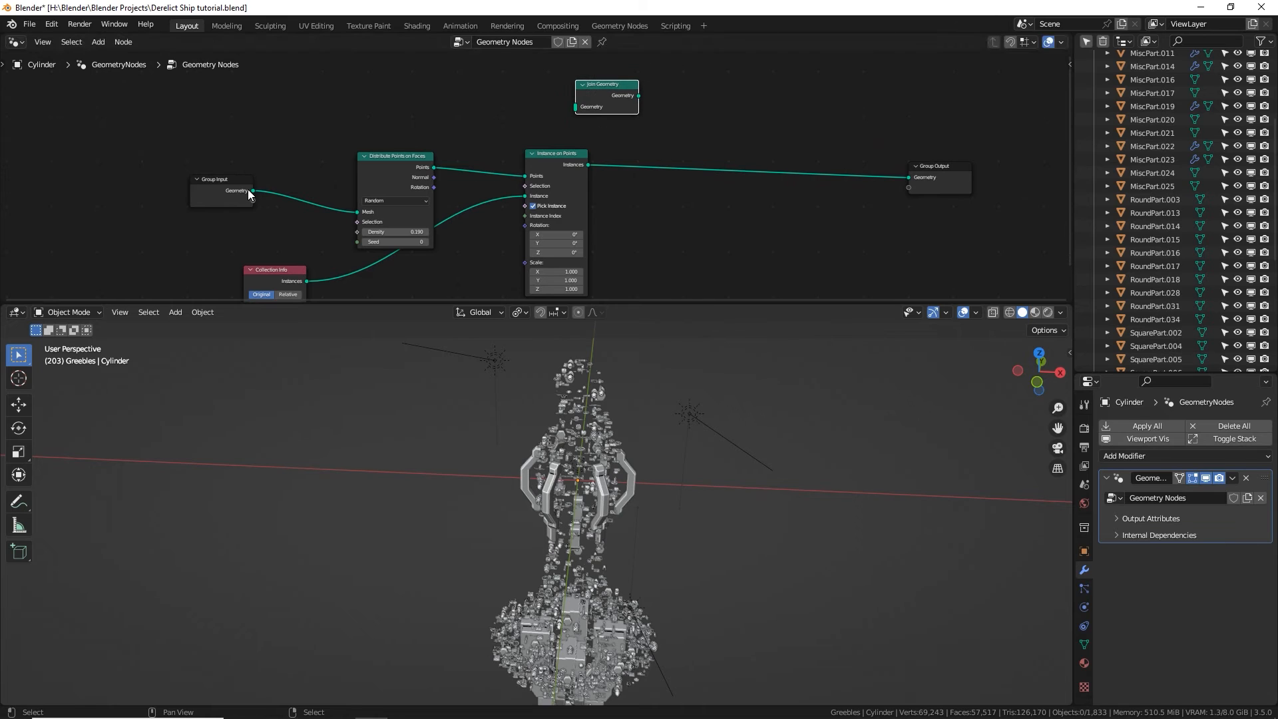
Link Group Input's Geometry and Instance on Points' Instances into Join Geometry, and feed its output to Group Output.
{"action": "left_click_drag", "start_coordinate": [251, 190], "coordinate": [705, 98]}
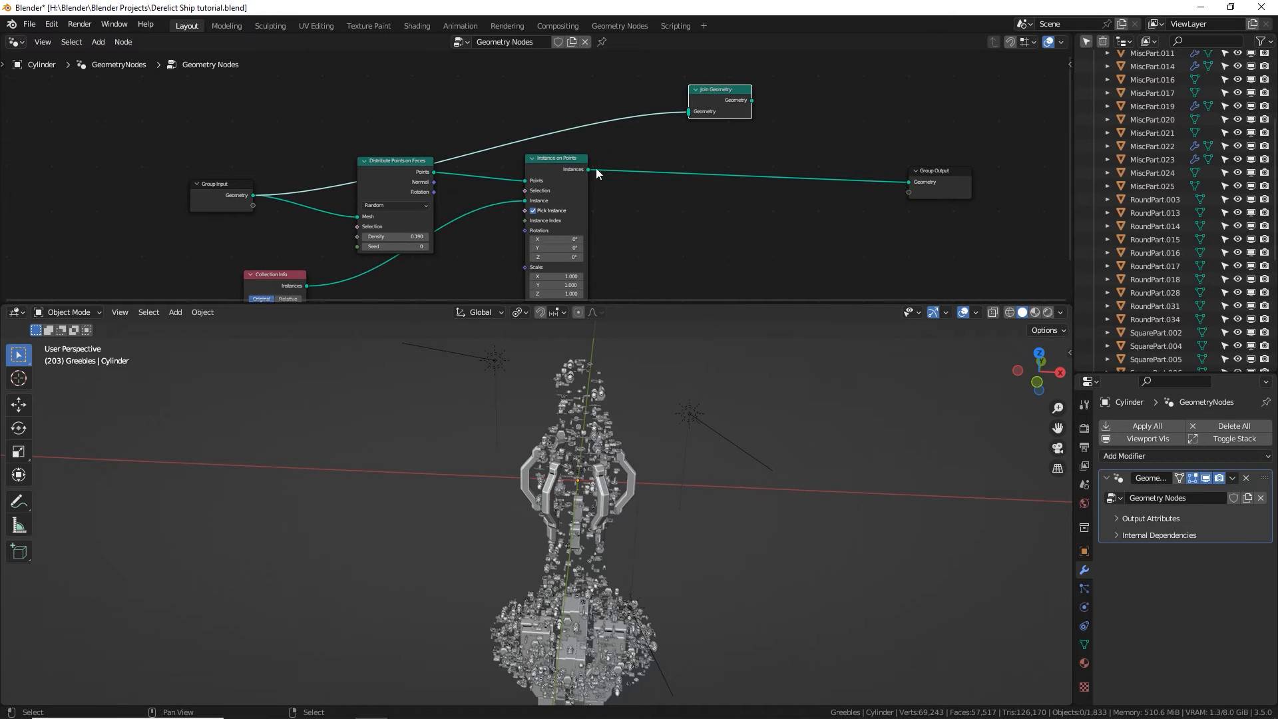
{"action": "left_click_drag", "start_coordinate": [588, 170], "coordinate": [909, 183]}
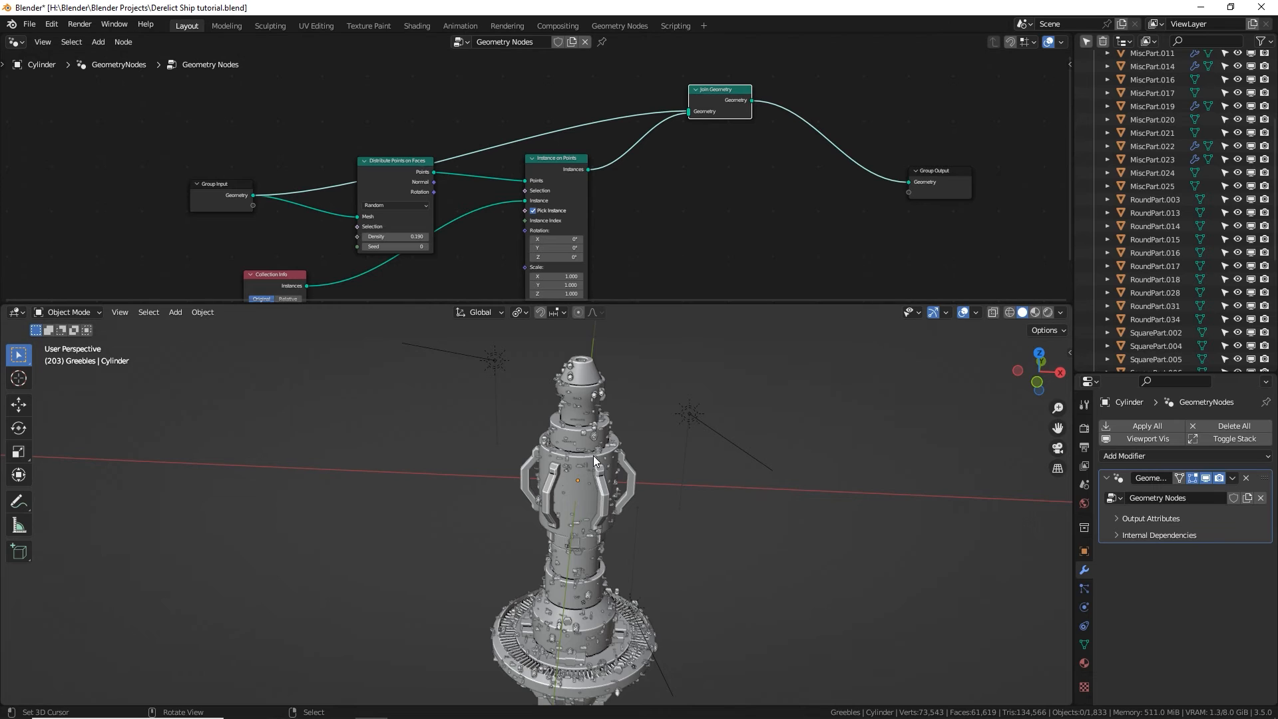
{"action": "scroll", "coordinate": [593, 455], "scroll_direction": "up", "scroll_amount": 6}
{"action": "middle_click_drag", "start_coordinate": [654, 465], "coordinate": [616, 469]}
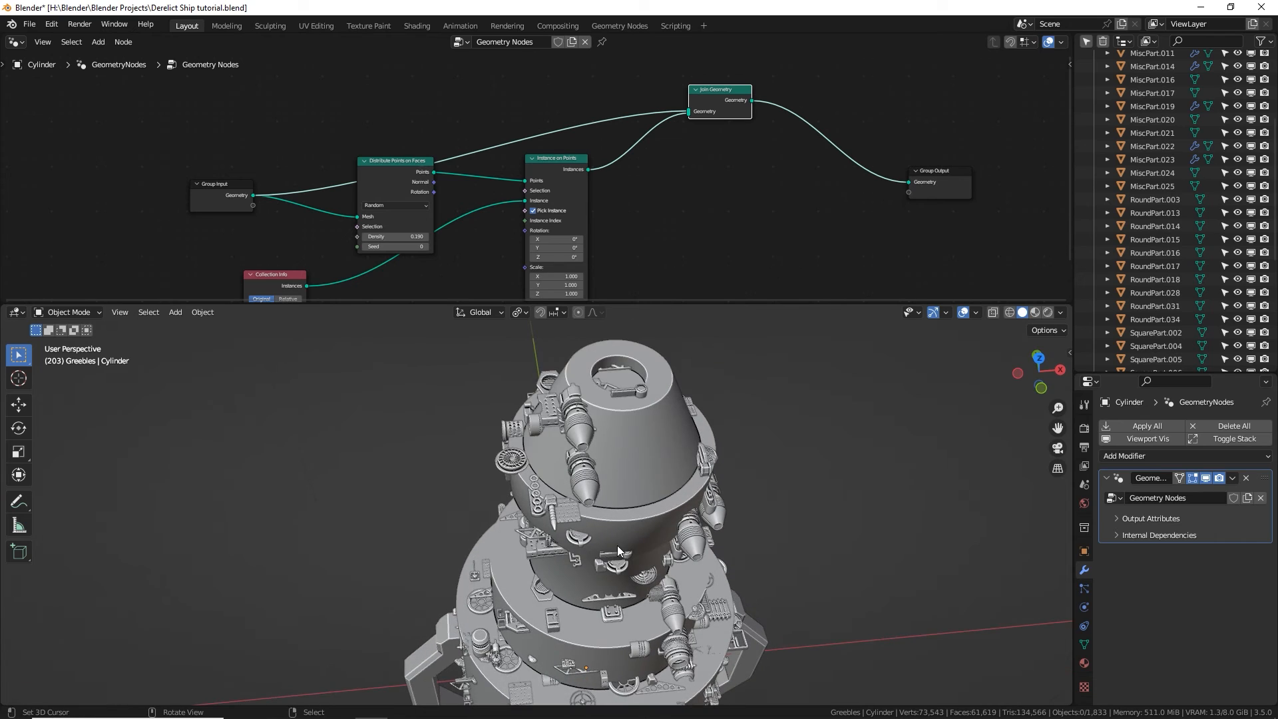
{"action": "middle_click_drag", "start_coordinate": [617, 545], "coordinate": [602, 505]}
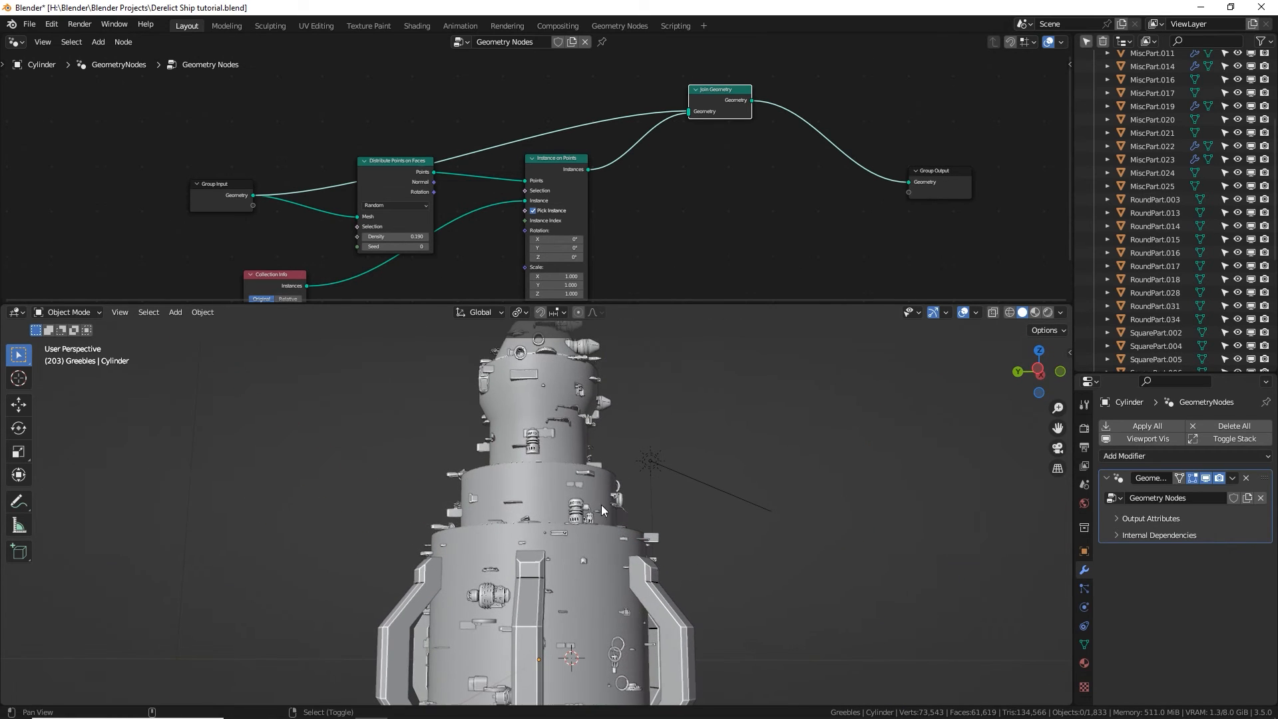
Link the Rotation output of Distribute Points on Faces to the Rotation input of Instance on Points.
{"action": "middle_click_drag", "start_coordinate": [594, 279], "coordinate": [659, 185]}
{"action": "scroll", "coordinate": [659, 185], "scroll_direction": "up", "scroll_amount": 1}
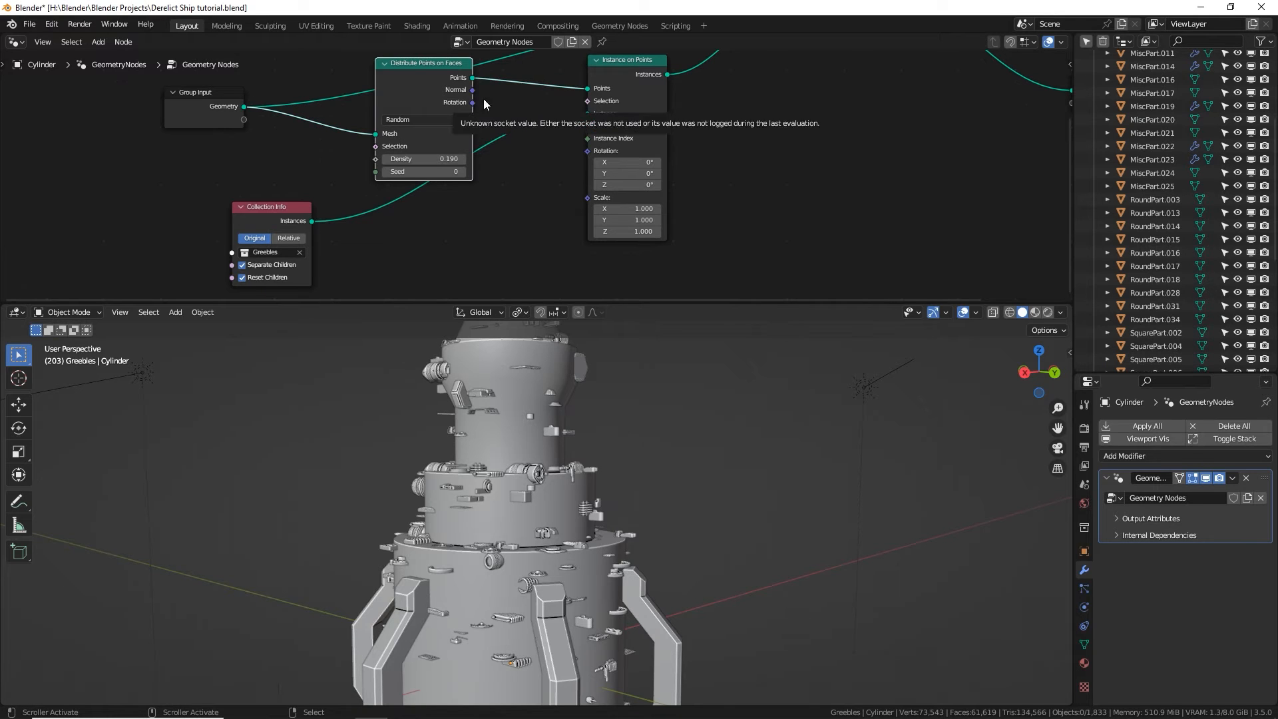
{"action": "left_click_drag", "start_coordinate": [472, 102], "coordinate": [585, 152]}
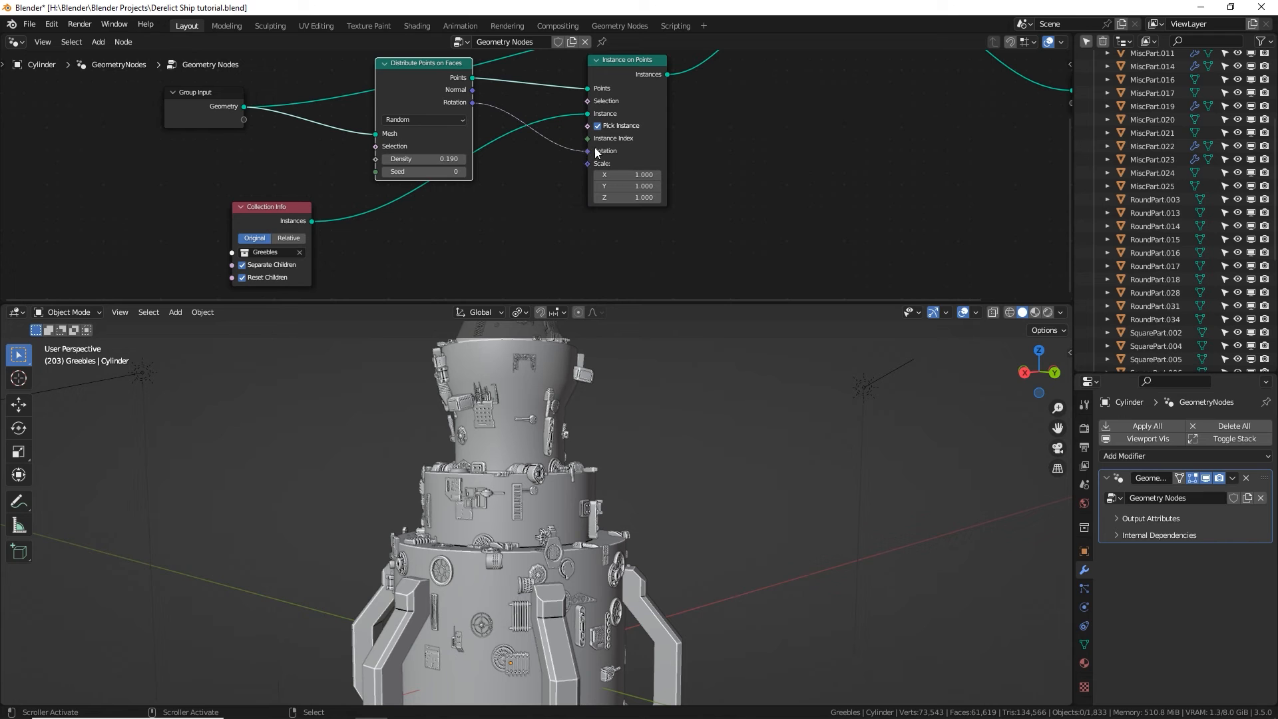
{"action": "mouse_move", "coordinate": [598, 156]}
{"action": "middle_click_drag", "start_coordinate": [582, 532], "coordinate": [582, 577]}
{"action": "middle_click_drag", "start_coordinate": [488, 434], "coordinate": [482, 474]}
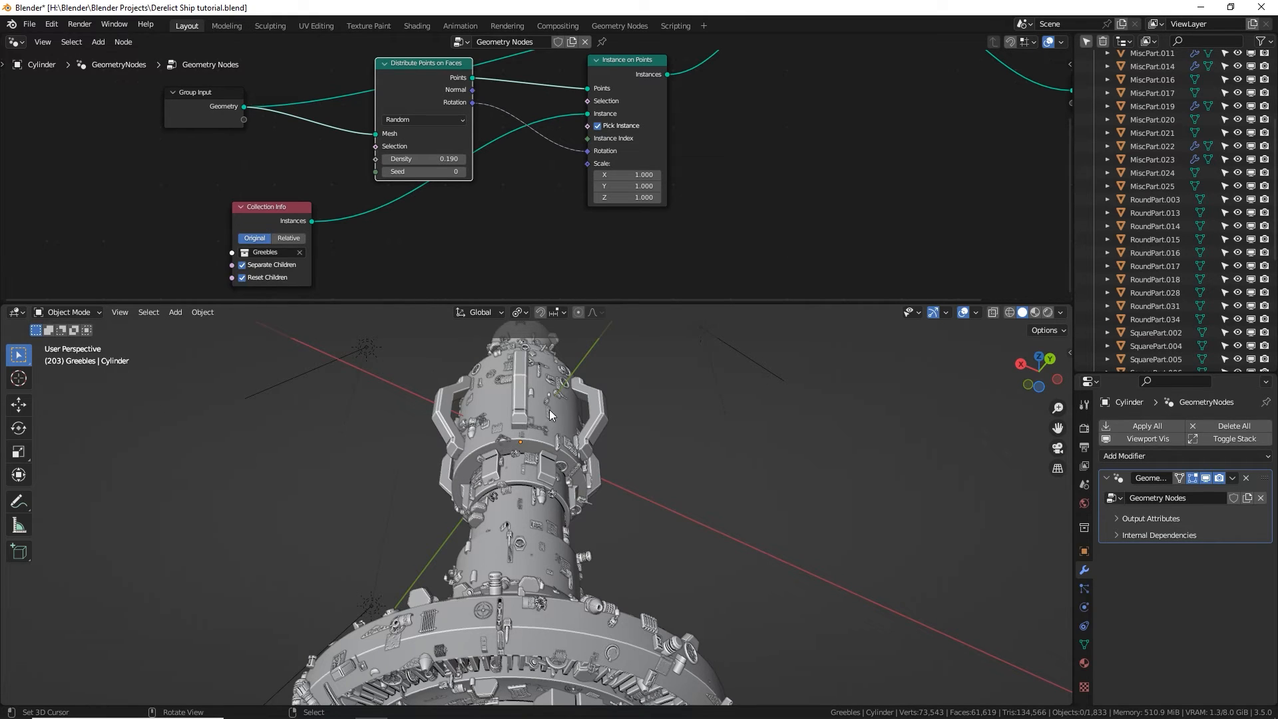
Reduce the Distribute Points on Faces density to 0.060 and look at the ship through the camera.
{"action": "scroll", "coordinate": [428, 171], "scroll_direction": "up", "scroll_amount": 3}
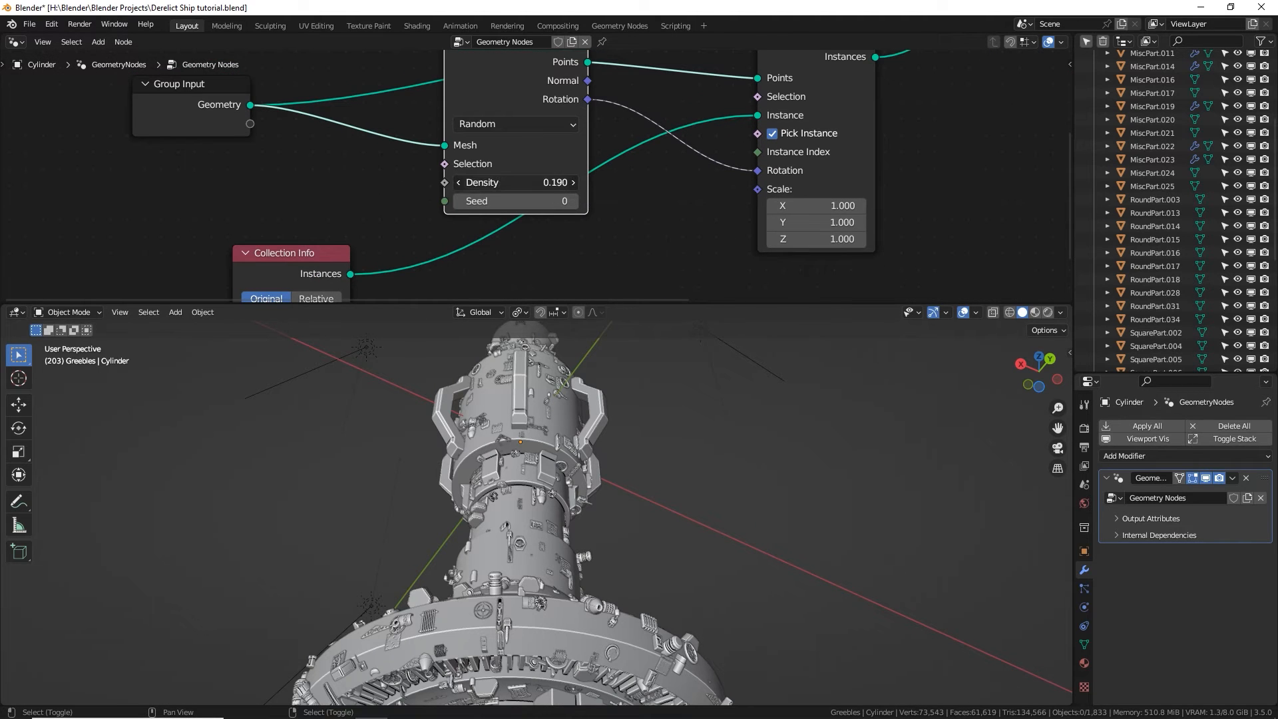
{"action": "left_click_drag", "start_coordinate": [516, 182], "coordinate": [464, 182]}
{"action": "middle_click_drag", "start_coordinate": [550, 442], "coordinate": [606, 535]}
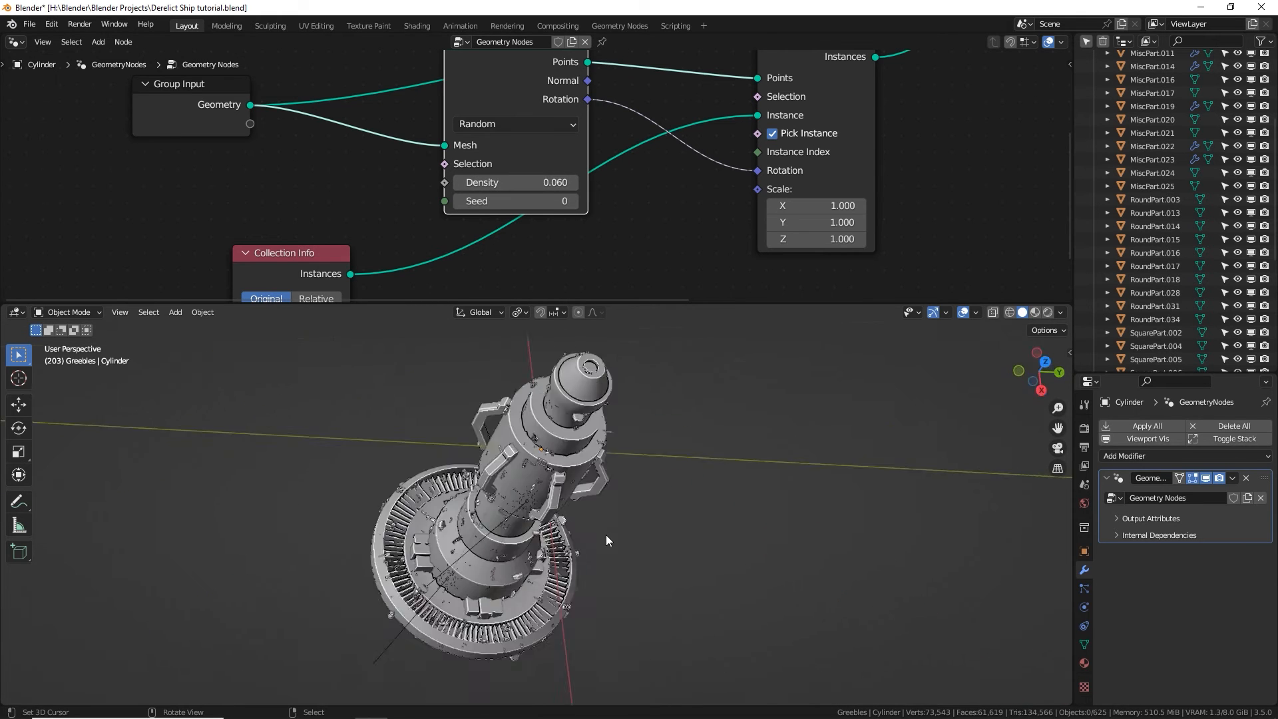
{"action": "key", "text": "KP_0"}
Add a Random Value node beside Collection Info and shift Instance on Points to make room.
{"action": "middle_click_drag", "start_coordinate": [735, 219], "coordinate": [594, 206]}
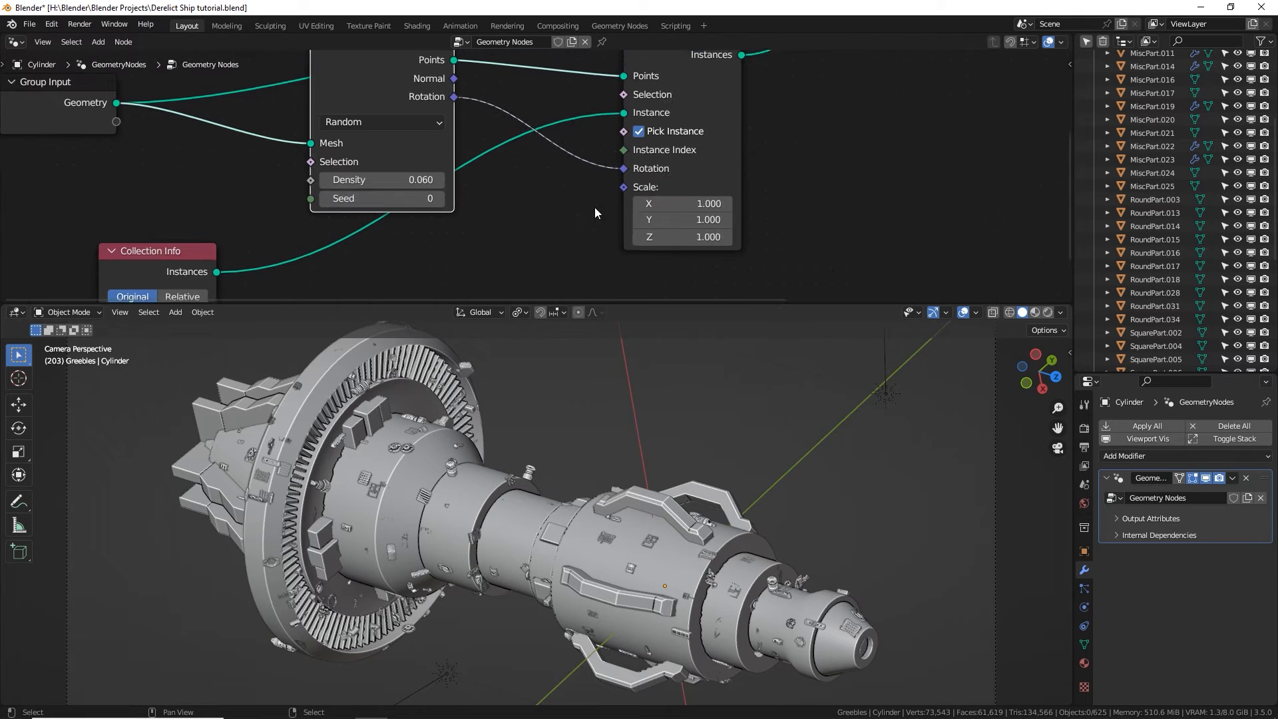
{"action": "scroll", "coordinate": [594, 212], "scroll_direction": "up", "scroll_amount": 2}
{"action": "key", "text": "shift+a"}
{"action": "left_click", "coordinate": [452, 230]}
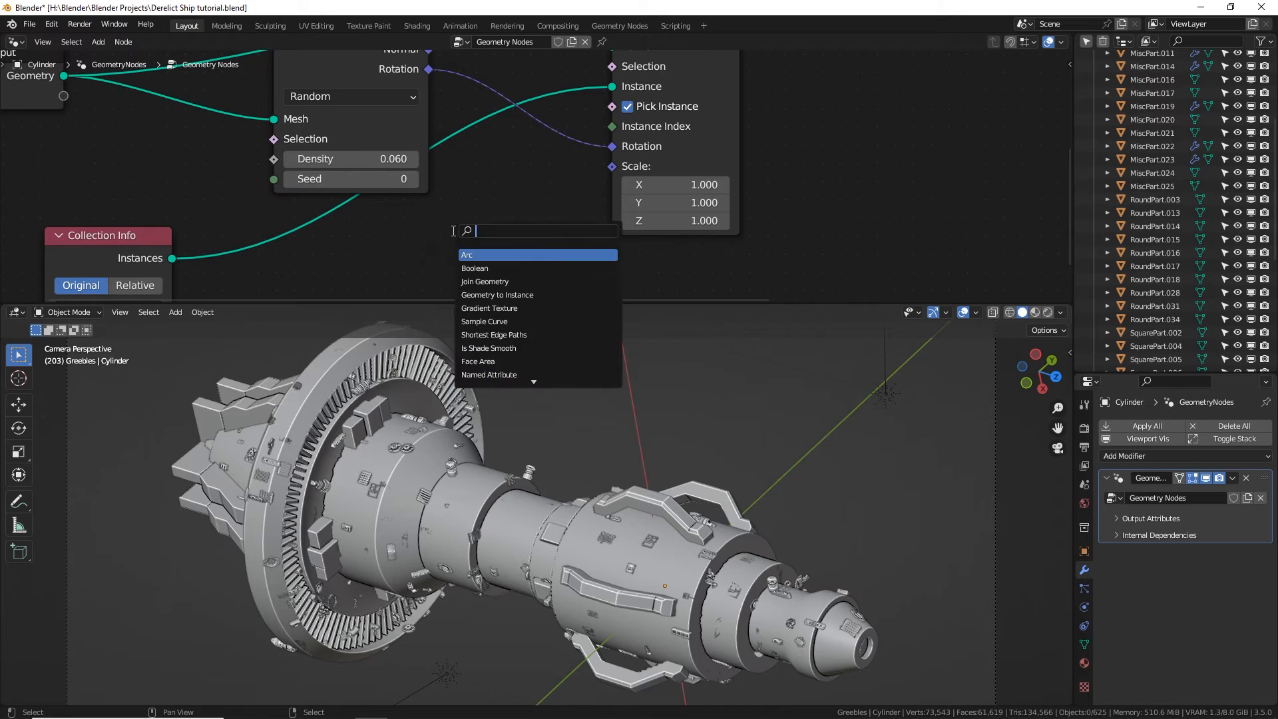
{"action": "type", "text": "rand"}
{"action": "left_click", "coordinate": [486, 255]}
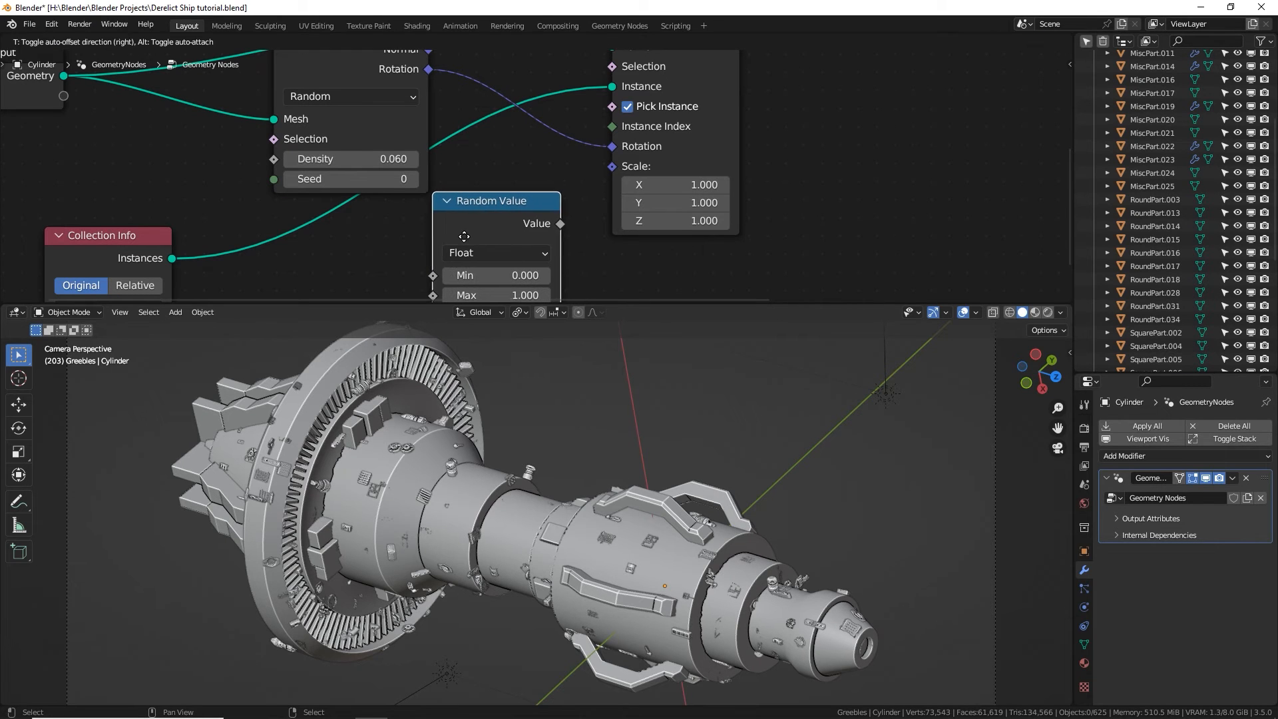
{"action": "left_click", "coordinate": [466, 237]}
{"action": "middle_click_drag", "start_coordinate": [466, 237], "coordinate": [431, 195]}
{"action": "left_click_drag", "start_coordinate": [592, 172], "coordinate": [624, 179]}
{"action": "middle_click_drag", "start_coordinate": [489, 217], "coordinate": [480, 205]}
Set Random Value's Min to 0.500 and Max to 1.000, and link its Value to Instance on Points' Scale.
{"action": "left_click", "coordinate": [457, 216]}
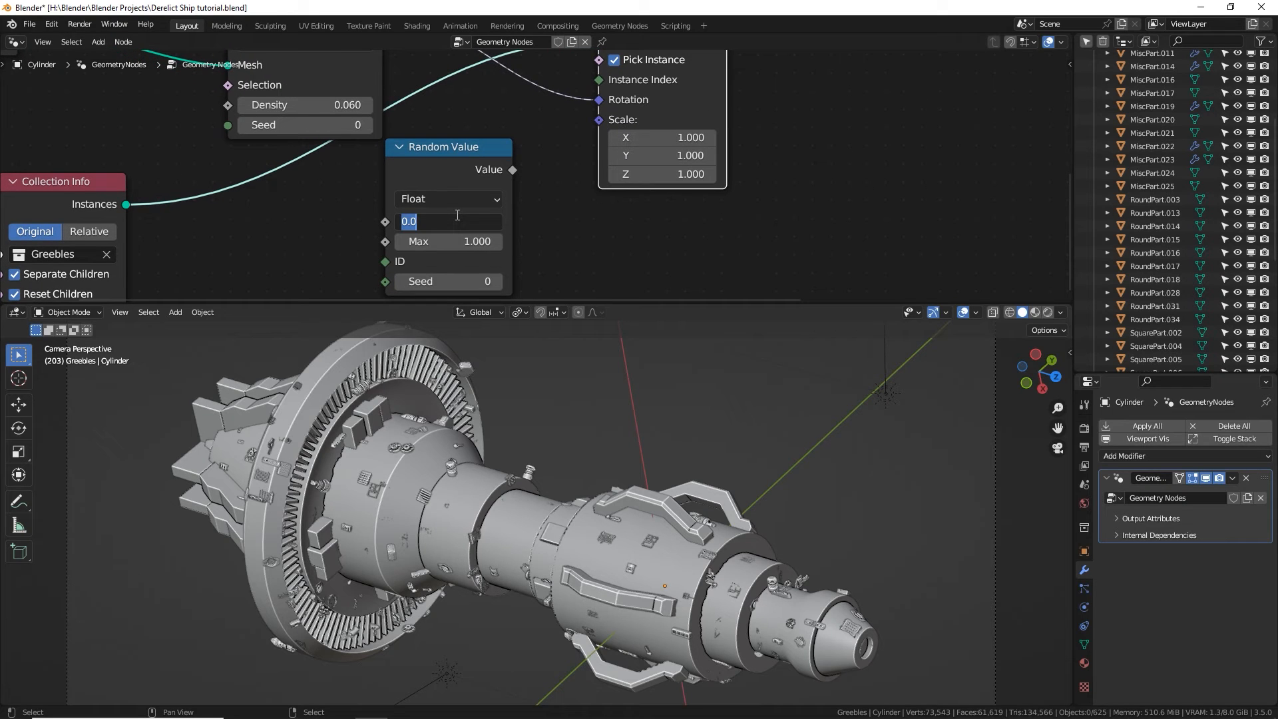
{"action": "key", "text": "Tab"}
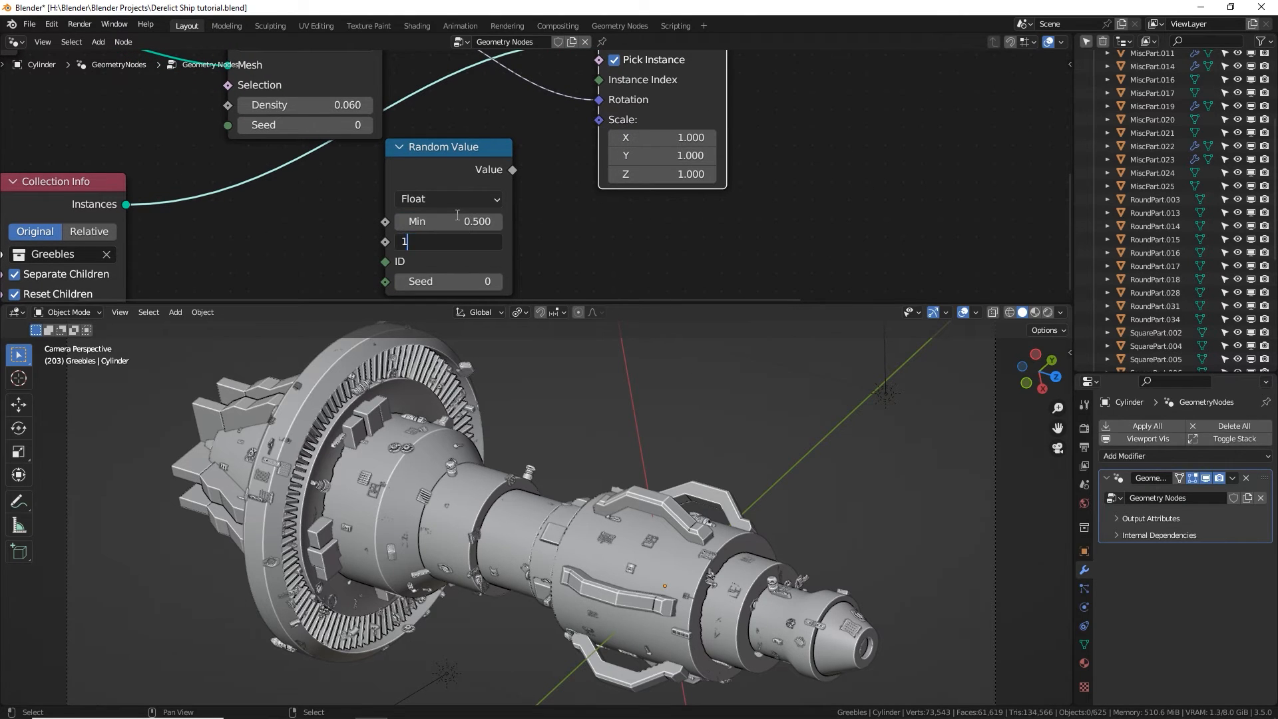
{"action": "type", "text": "1"}
{"action": "key", "text": "Return"}
{"action": "left_click_drag", "start_coordinate": [513, 169], "coordinate": [600, 123]}
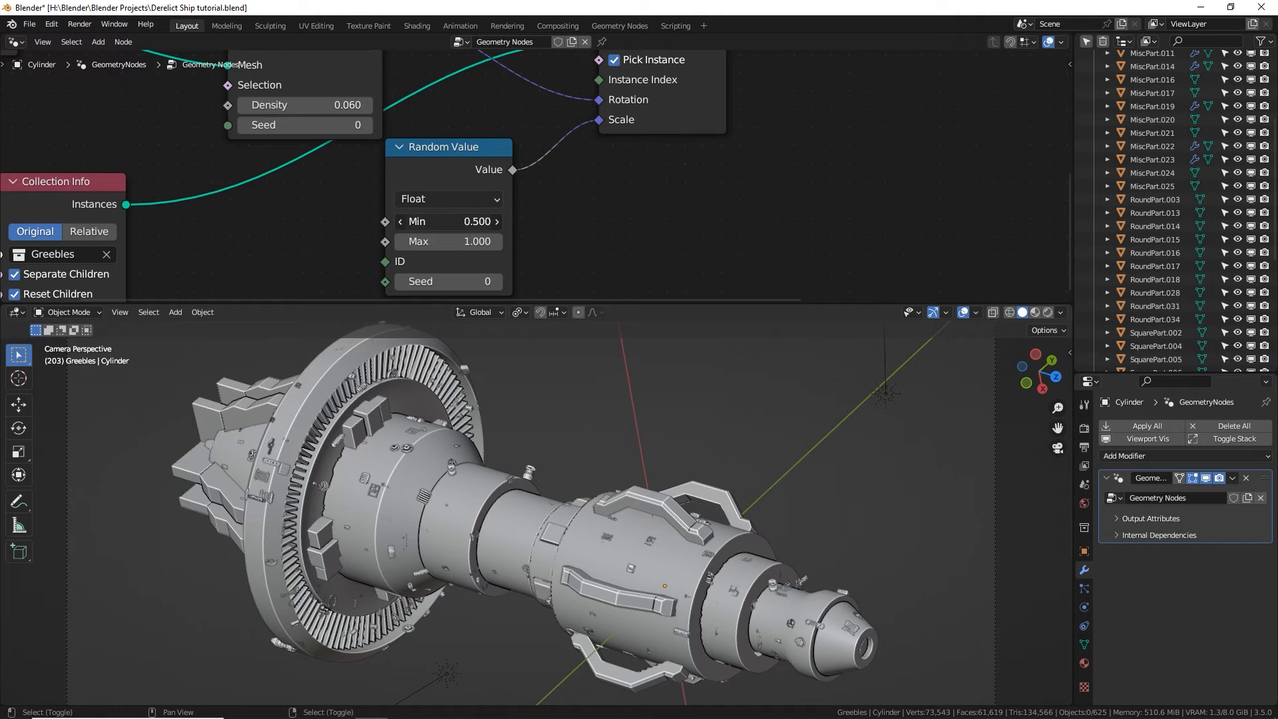
Set Random Value's Min to 0.290 and Max to 0.900, raise the point density to 0.150, and return to the camera view.
{"action": "mouse_move", "coordinate": [450, 221]}
{"action": "left_mouse_down"}
{"action": "mouse_move", "coordinate": [474, 221]}
{"action": "mouse_move", "coordinate": [463, 241]}
{"action": "mouse_move", "coordinate": [531, 241]}
{"action": "mouse_move", "coordinate": [447, 241]}
{"action": "mouse_move", "coordinate": [460, 241]}
{"action": "mouse_move", "coordinate": [433, 221]}
{"action": "left_mouse_up"}
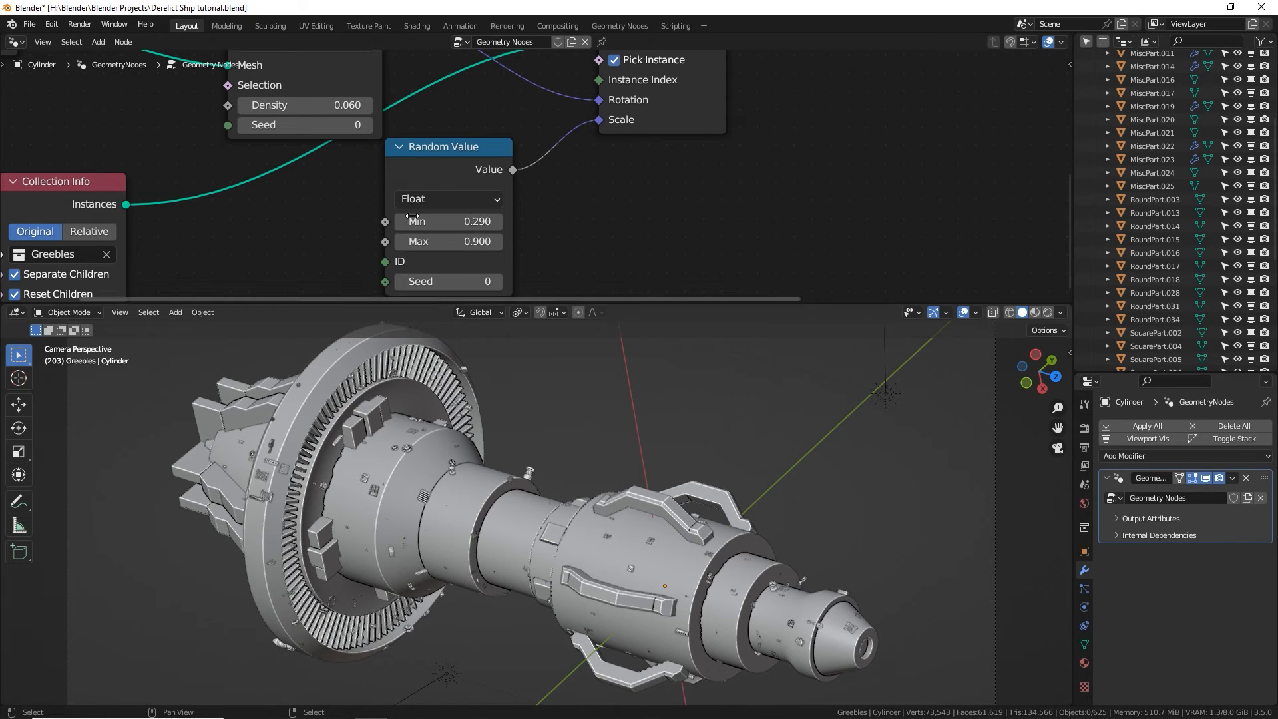
{"action": "middle_click_drag", "start_coordinate": [311, 104], "coordinate": [463, 165]}
{"action": "left_click_drag", "start_coordinate": [464, 164], "coordinate": [496, 164]}
{"action": "key", "text": "KP_0"}
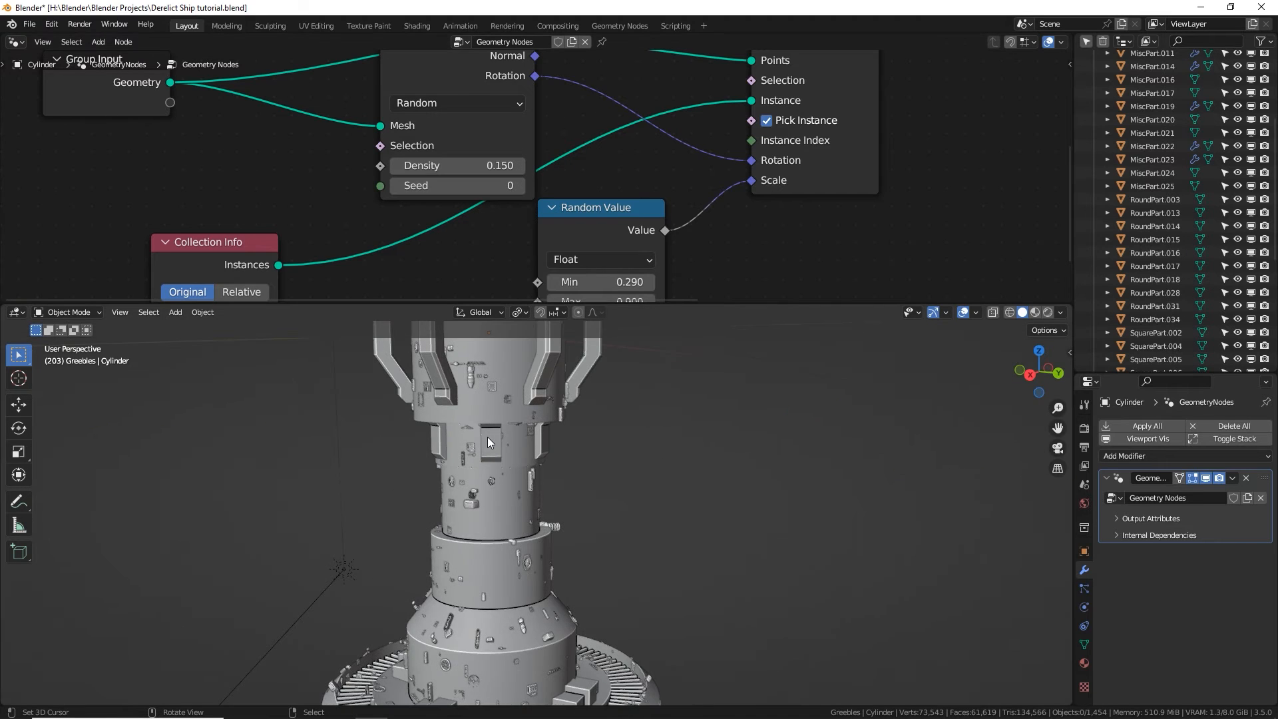
{"action": "scroll", "coordinate": [492, 446], "scroll_direction": "down", "scroll_amount": 6}
{"action": "key", "text": "KP_0"}
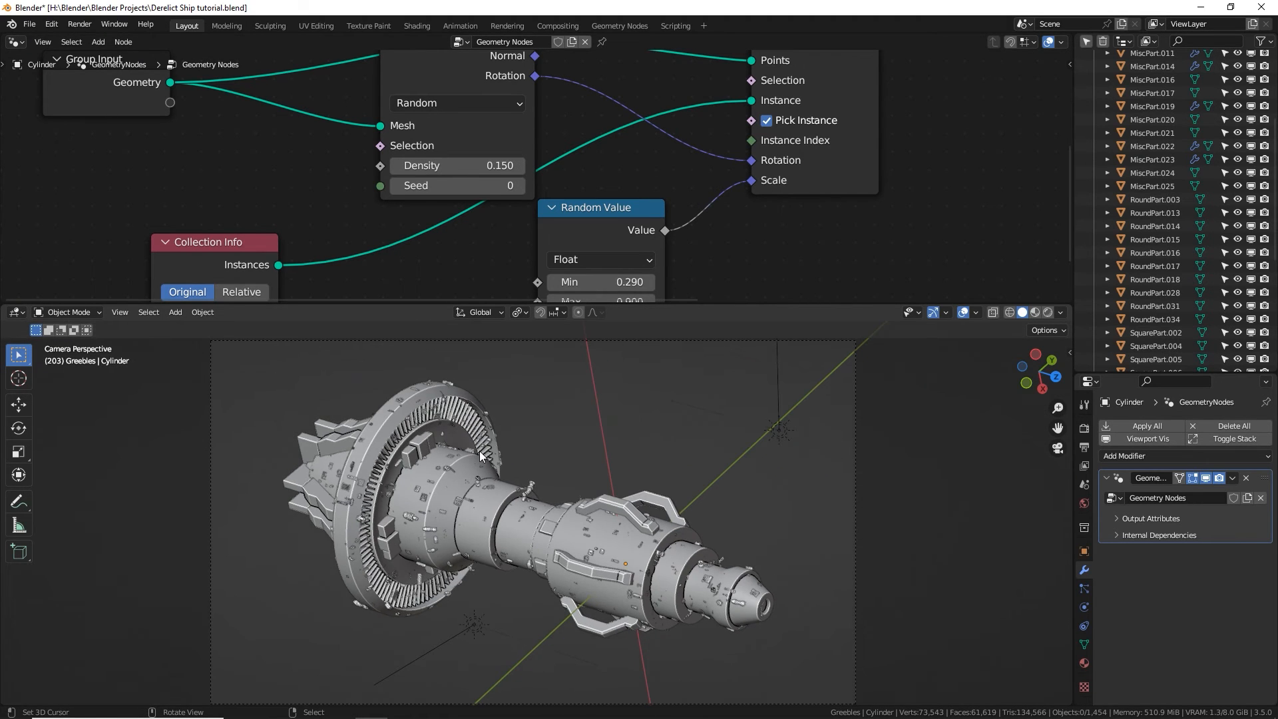
Switch the viewport to rendered shading and reduce the point density to 0.065.
{"action": "left_click", "coordinate": [1048, 312]}
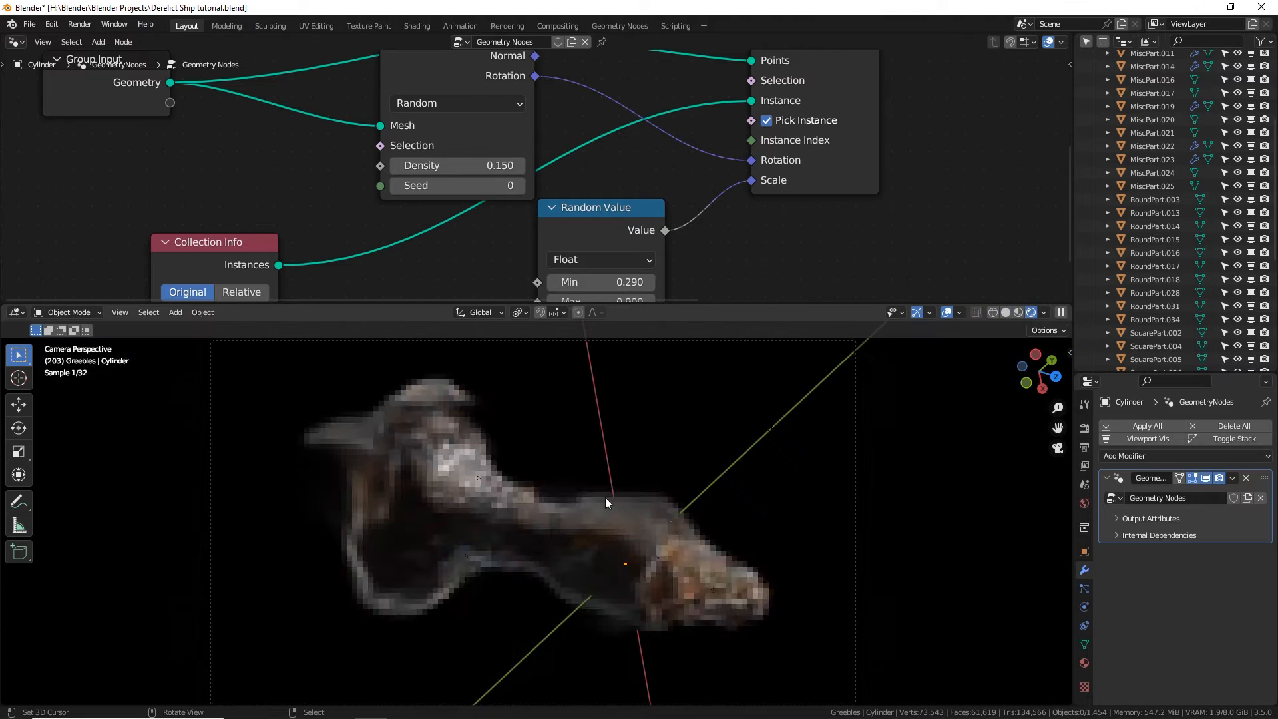
{"action": "scroll", "coordinate": [377, 460], "scroll_direction": "up", "scroll_amount": 5}
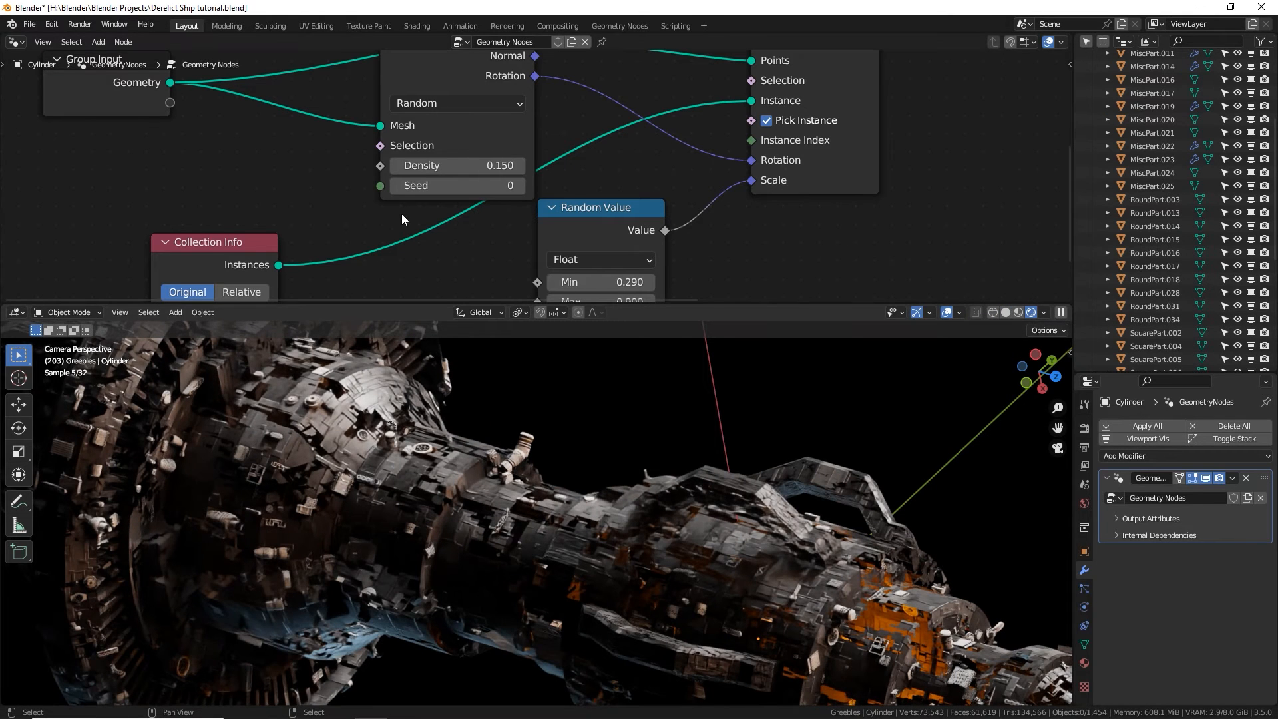
{"action": "double_click", "coordinate": [479, 165]}
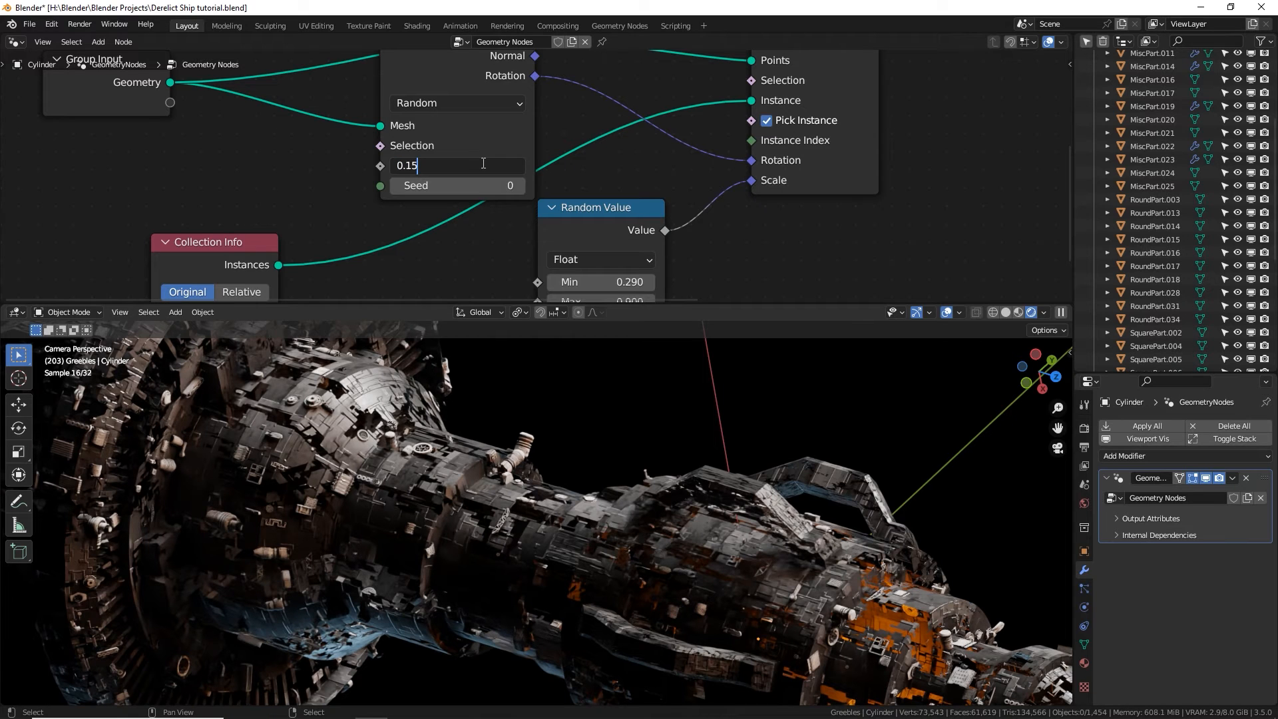
{"action": "type", "text": "/2"}
{"action": "key", "text": "Return"}
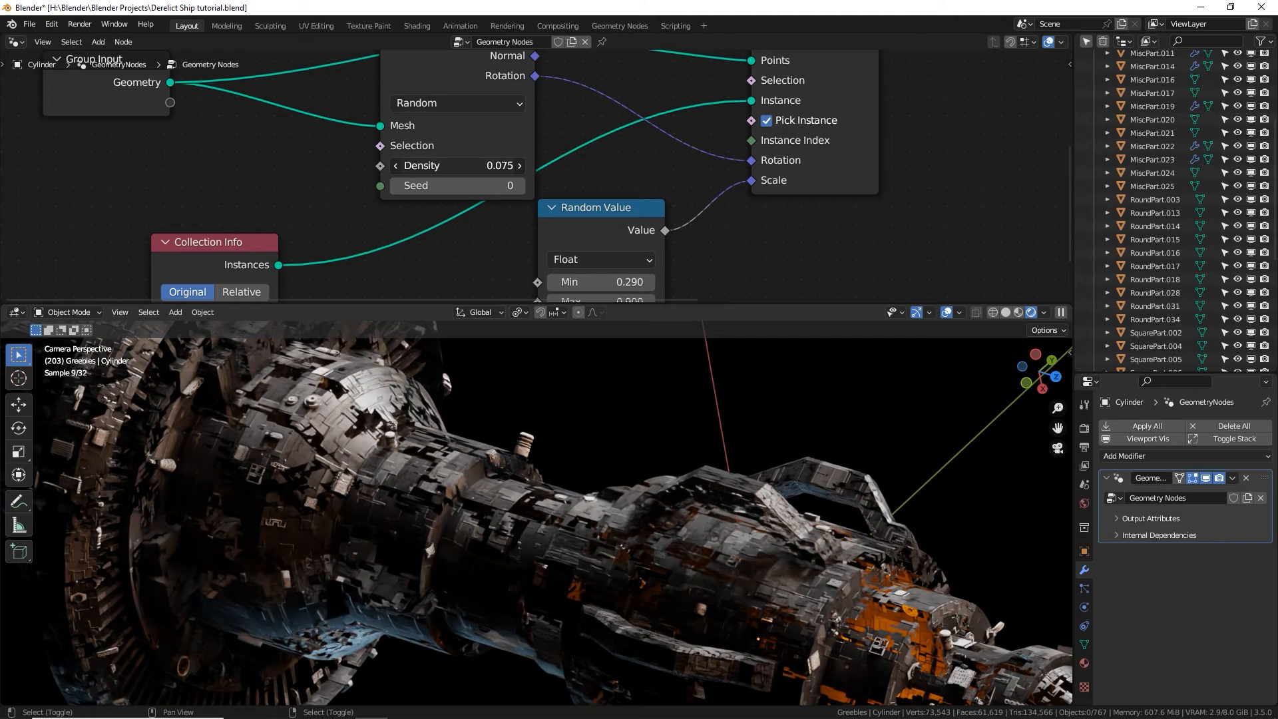
{"action": "left_click_drag", "start_coordinate": [478, 165], "coordinate": [479, 165]}
Set Random Value's Min to 0.100 and try Max at 0.200 and 0.400 to shrink the greebles.
{"action": "scroll", "coordinate": [477, 229], "scroll_direction": "down", "scroll_amount": 3, "text": "shift"}
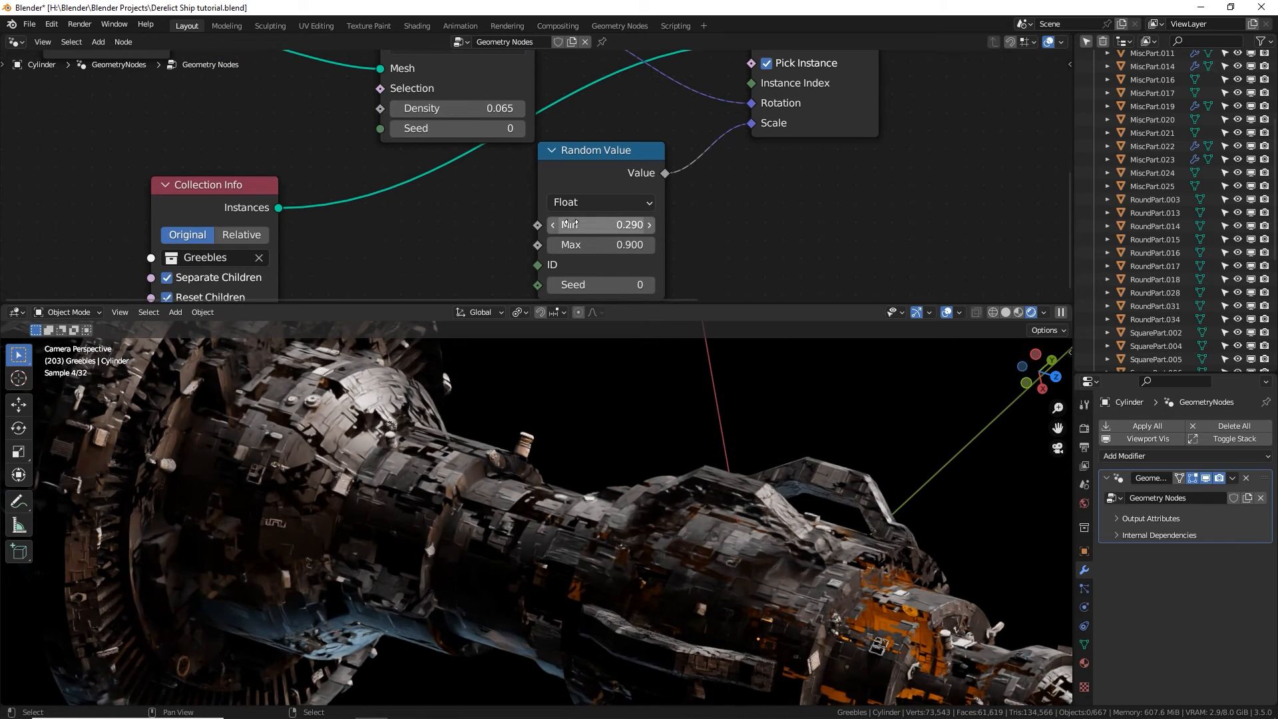
{"action": "left_click", "coordinate": [583, 224]}
{"action": "type", "text": "0.1"}
{"action": "key", "text": "Tab"}
{"action": "type", "text": "0.2"}
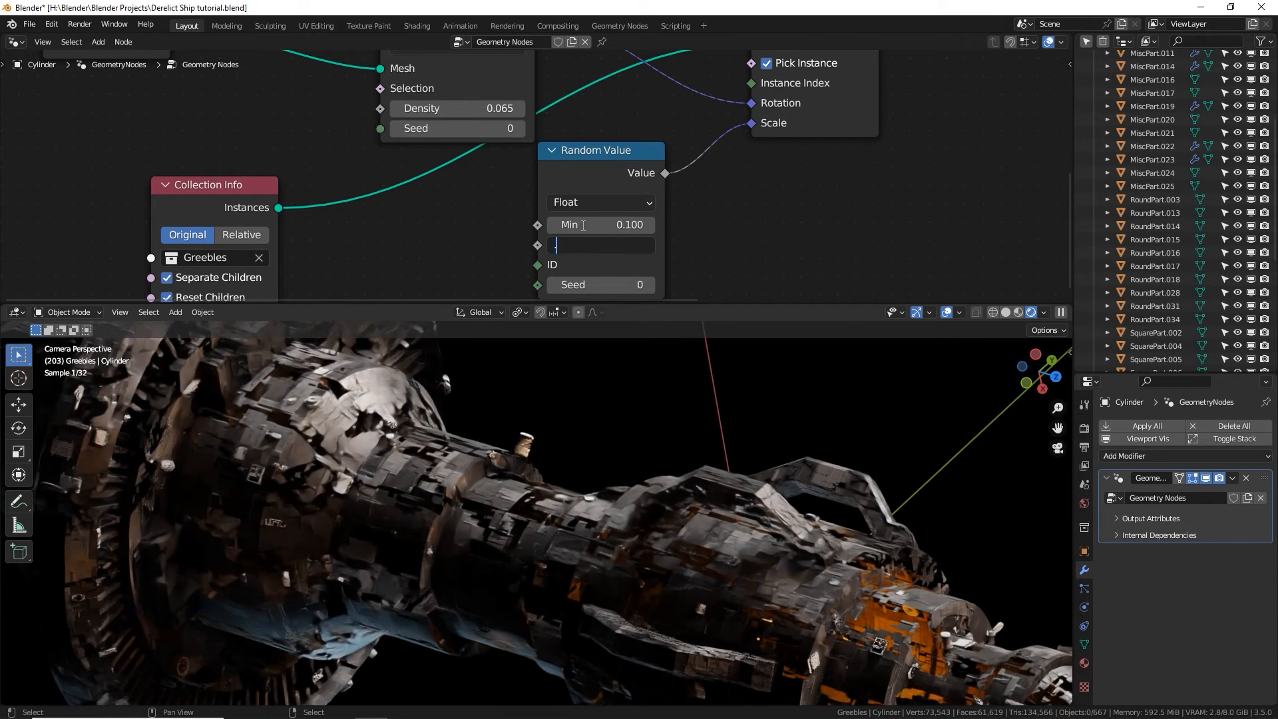
{"action": "key", "text": "Return"}
{"action": "left_click", "coordinate": [581, 225]}
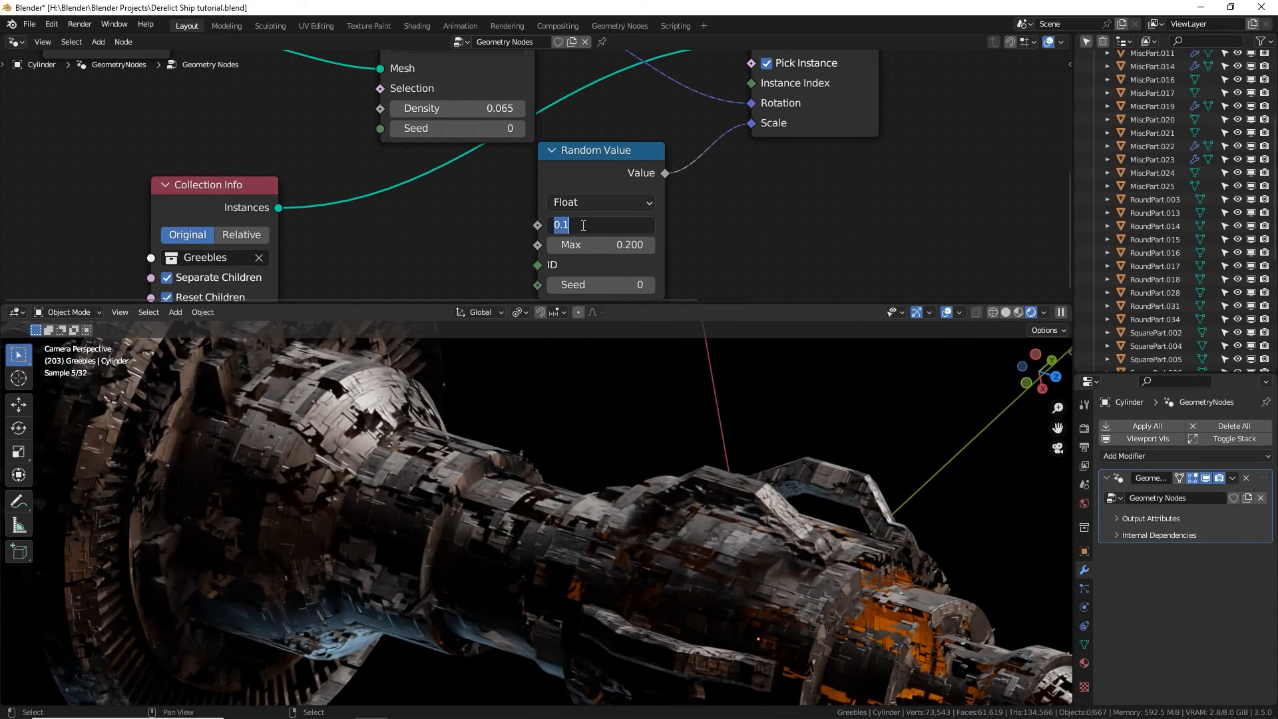
{"action": "key", "text": "Tab"}
{"action": "type", "text": ".4"}
{"action": "key", "text": "Return"}
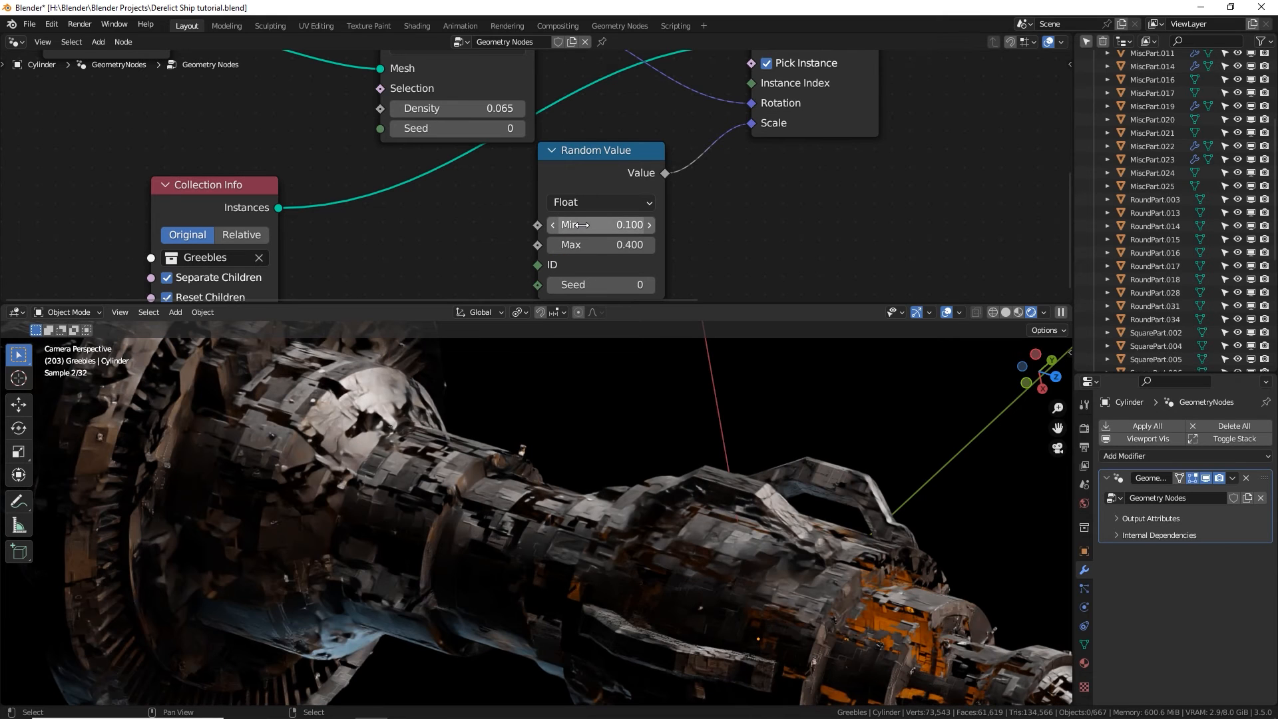
Set Random Value's Min to 0.200 and Max to 0.500.
{"action": "left_click", "coordinate": [612, 228]}
{"action": "type", "text": ".2"}
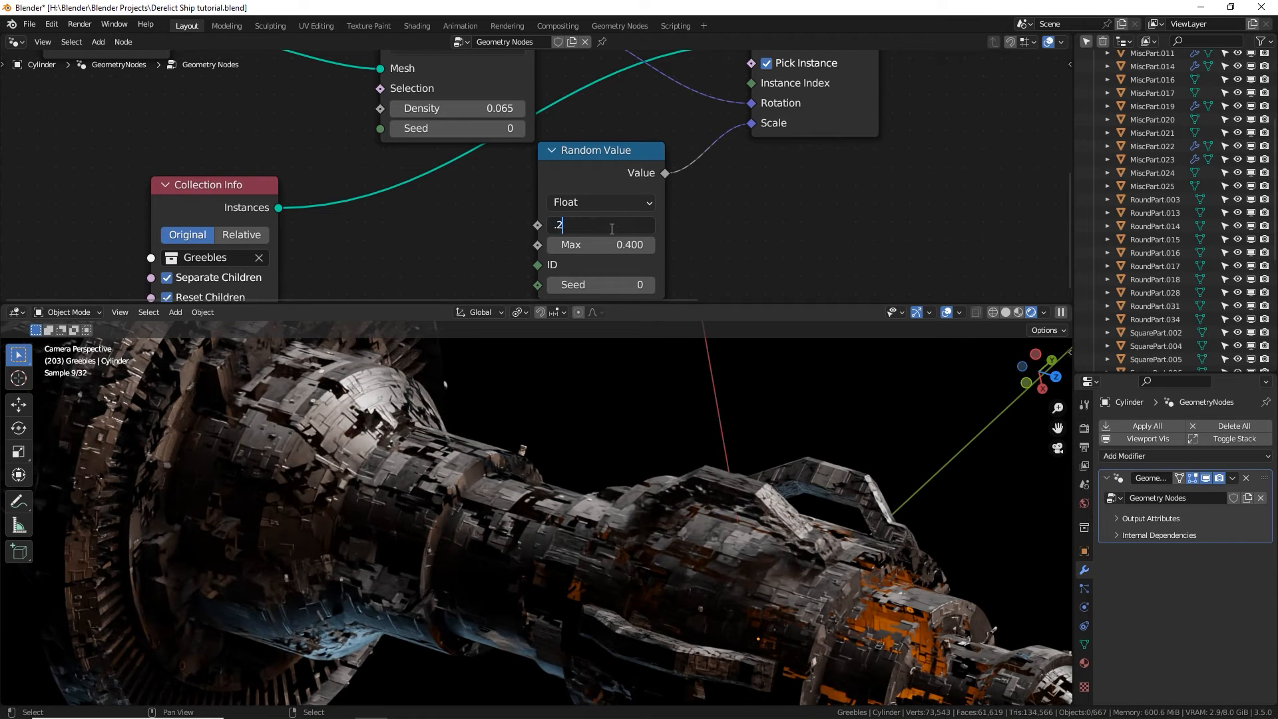
{"action": "key", "text": "Tab"}
{"action": "type", "text": ".5"}
{"action": "key", "text": "Return"}
Select RoundPart.003 from the Greebles collection and switch the node area to the Shader Editor.
{"action": "scroll", "coordinate": [549, 494], "scroll_direction": "down", "scroll_amount": 1}
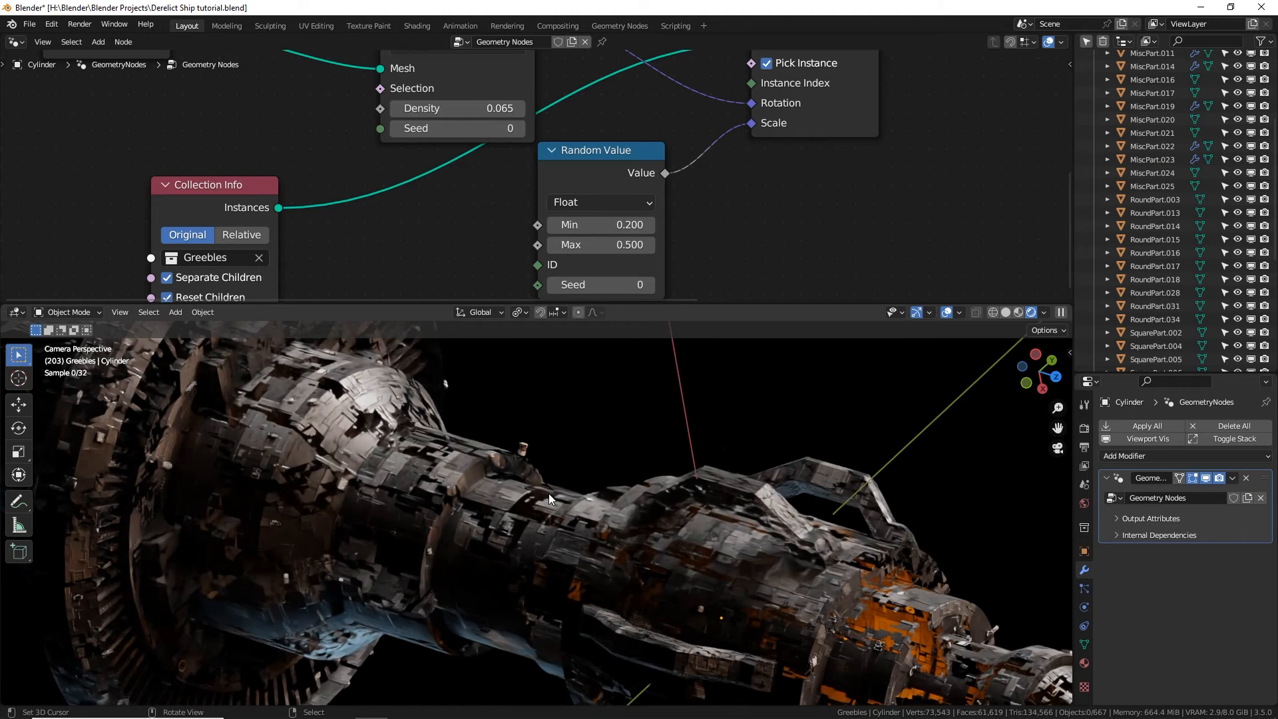
{"action": "middle_click_drag", "start_coordinate": [548, 493], "coordinate": [373, 470]}
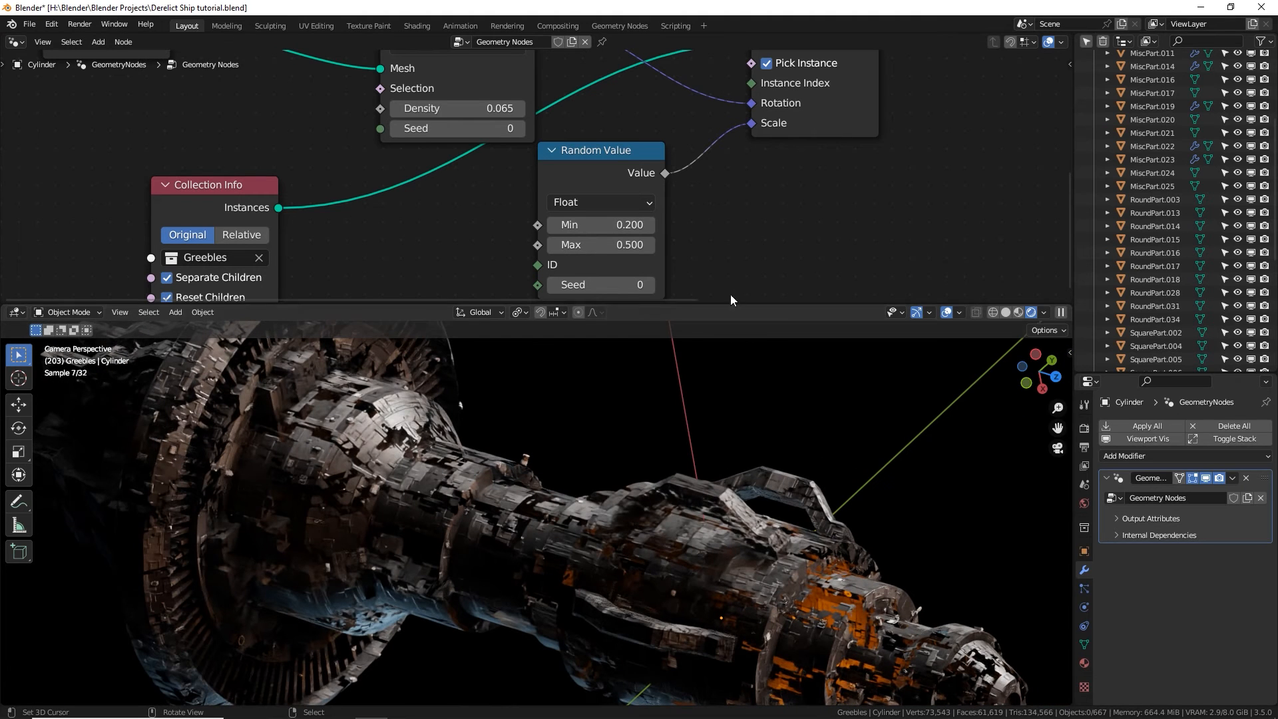
{"action": "left_click", "coordinate": [1169, 200]}
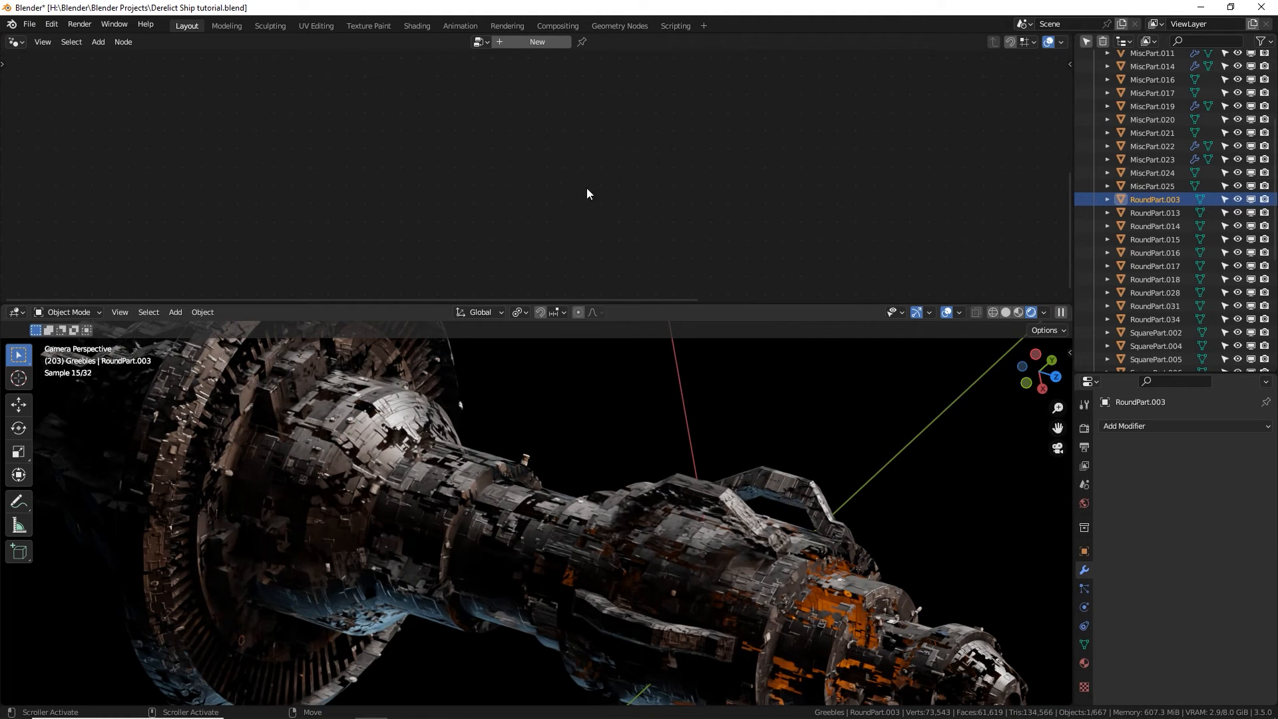
{"action": "left_click", "coordinate": [15, 42]}
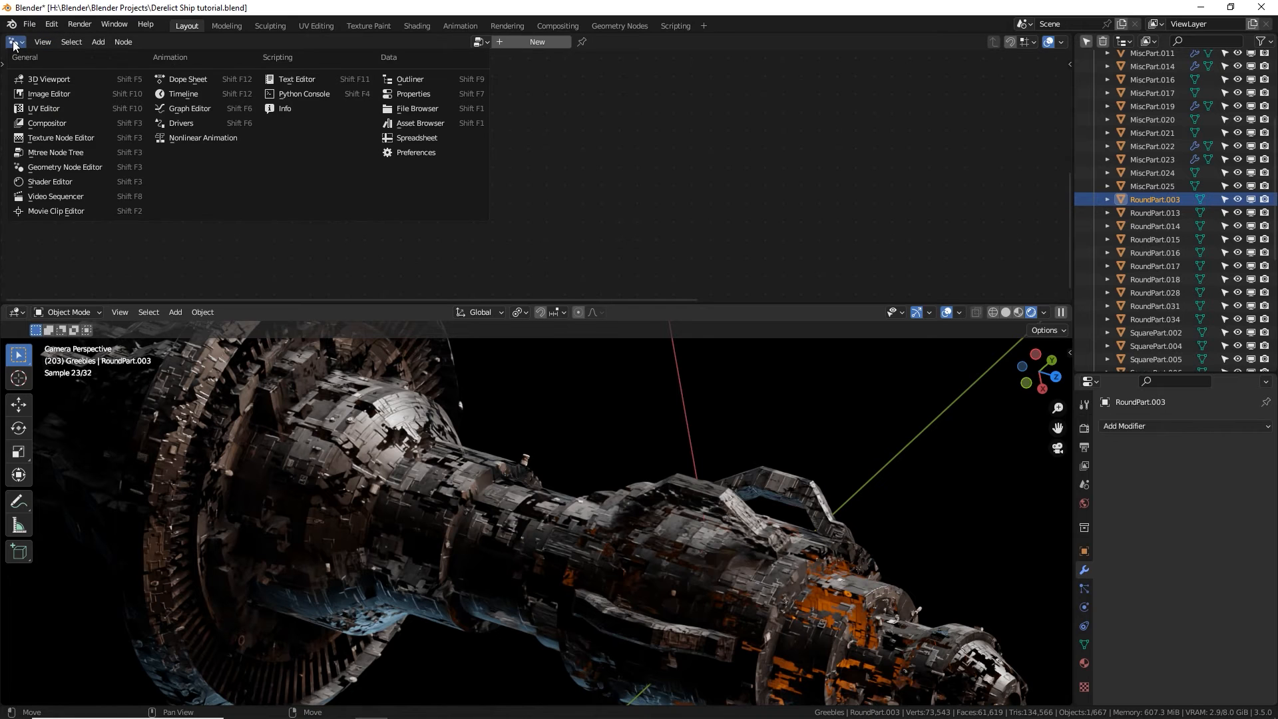
{"action": "left_click", "coordinate": [40, 183]}
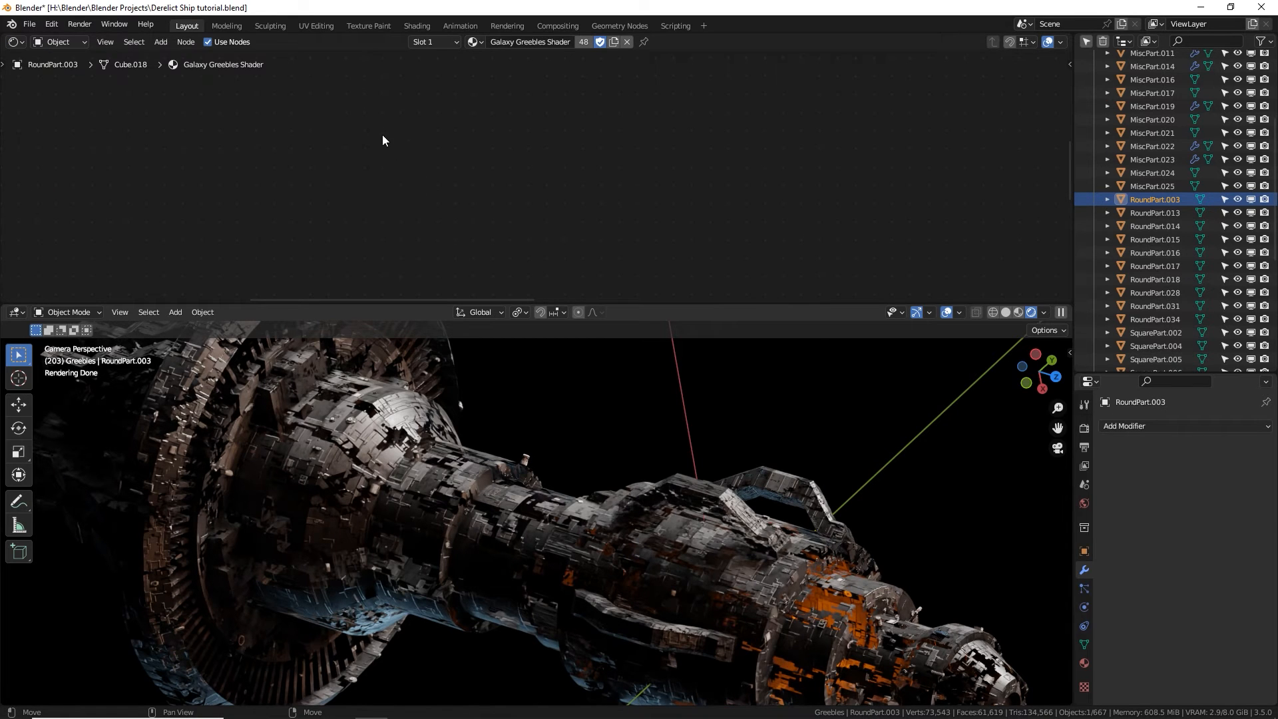
Locate the source greeble parts away from the ship and select the round flanged part RoundPart.014.
{"action": "key", "text": "KP_0"}
{"action": "middle_click_drag", "start_coordinate": [465, 485], "coordinate": [362, 489]}
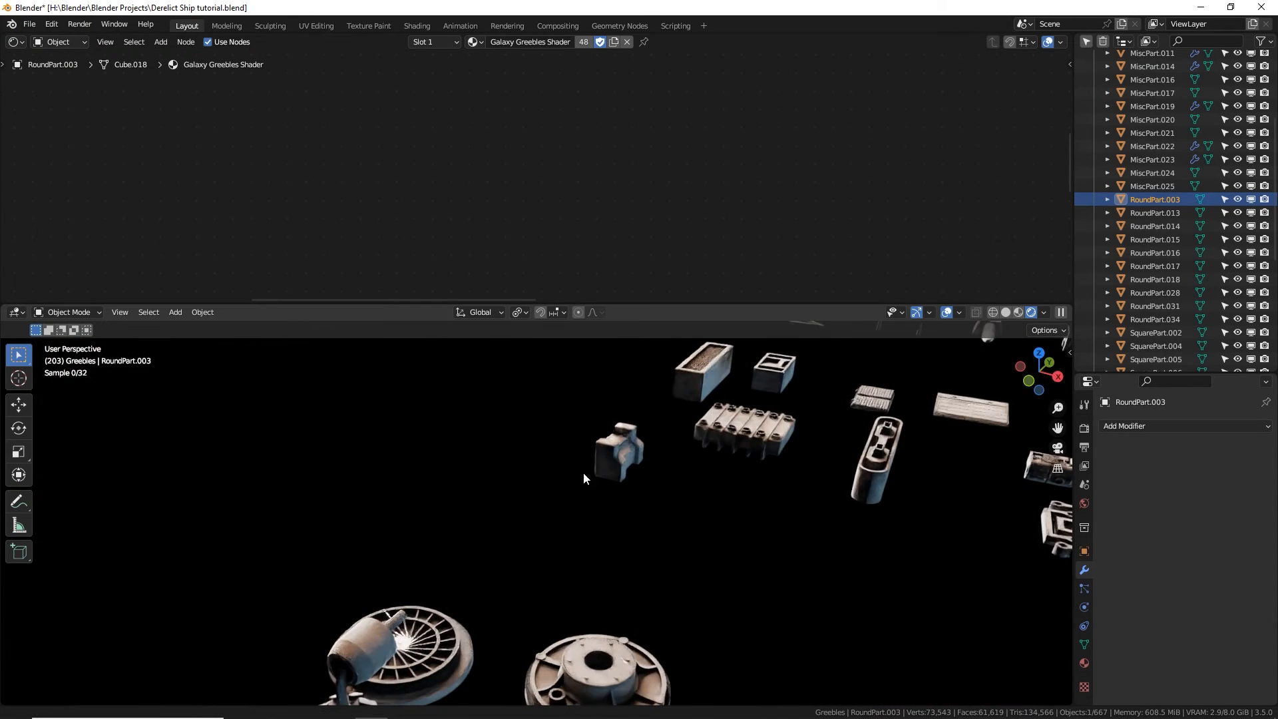
{"action": "middle_click_drag", "start_coordinate": [584, 472], "coordinate": [485, 612], "text": "shift"}
{"action": "scroll", "coordinate": [485, 613], "scroll_direction": "up", "scroll_amount": 2}
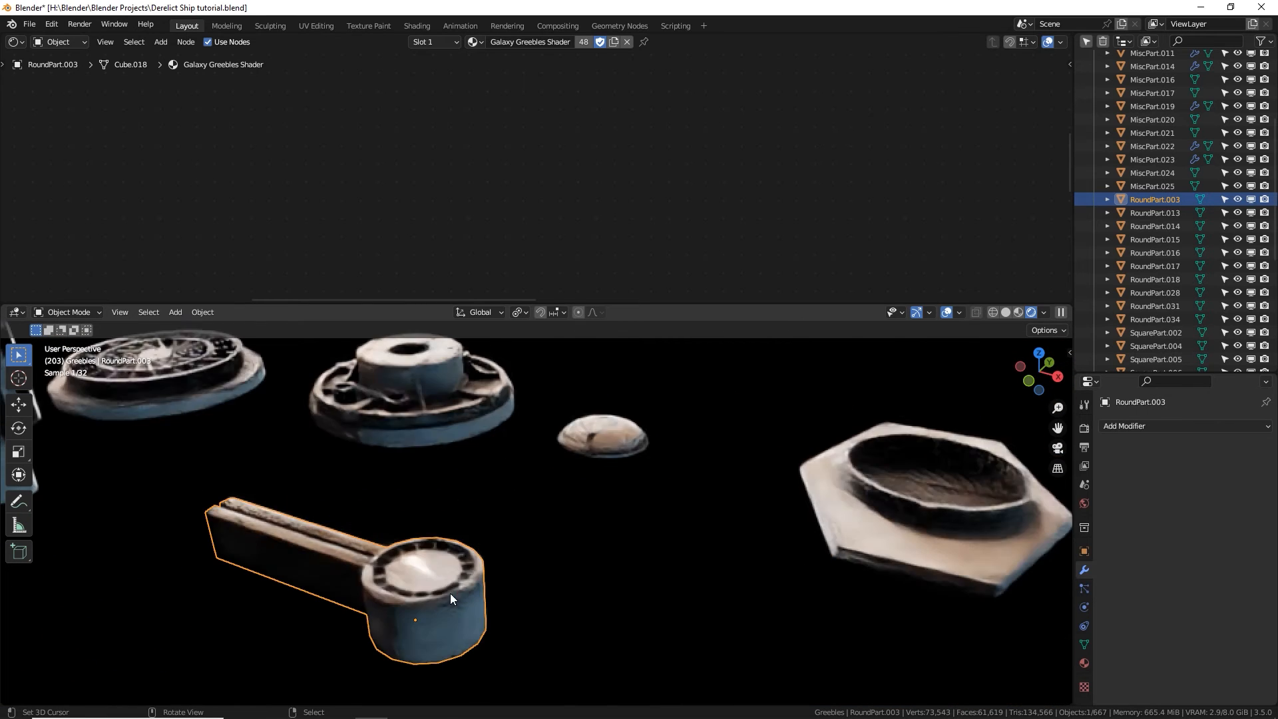
{"action": "middle_click_drag", "start_coordinate": [246, 505], "coordinate": [583, 561], "text": "shift"}
{"action": "middle_click_drag", "start_coordinate": [362, 465], "coordinate": [319, 505]}
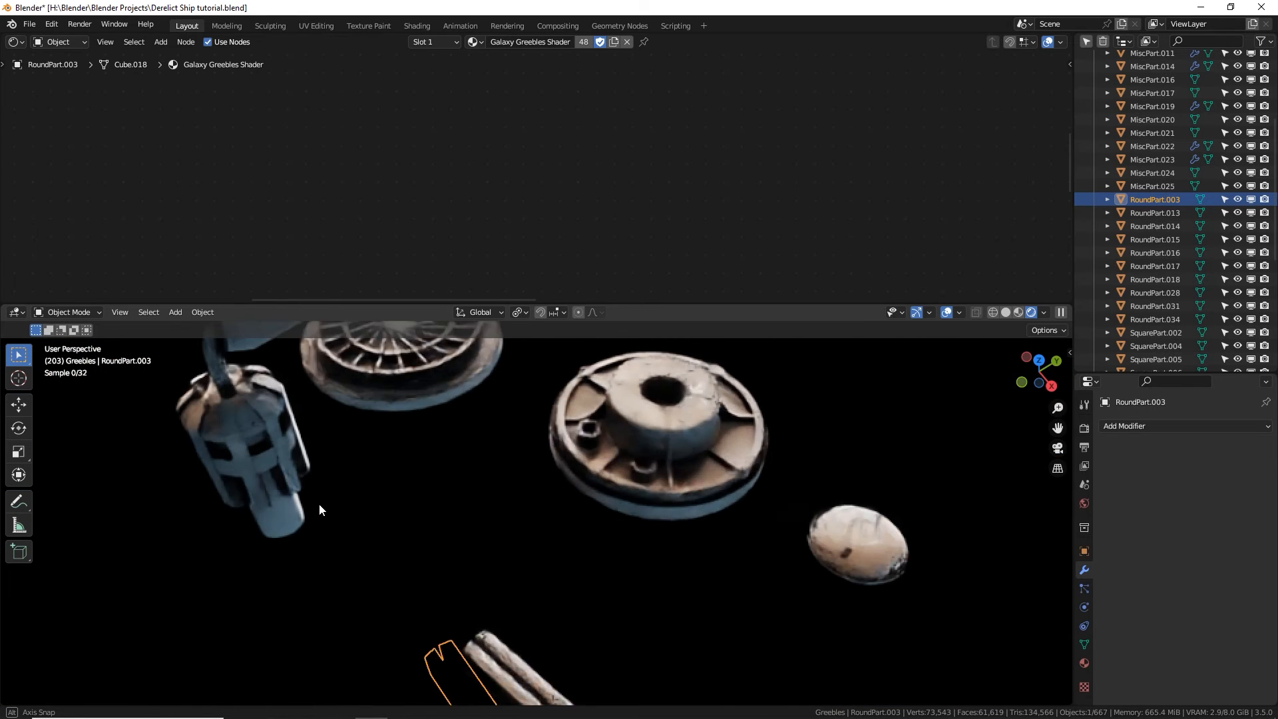
{"action": "middle_click_drag", "start_coordinate": [497, 477], "coordinate": [506, 584], "text": "shift"}
{"action": "left_click", "coordinate": [619, 482]}
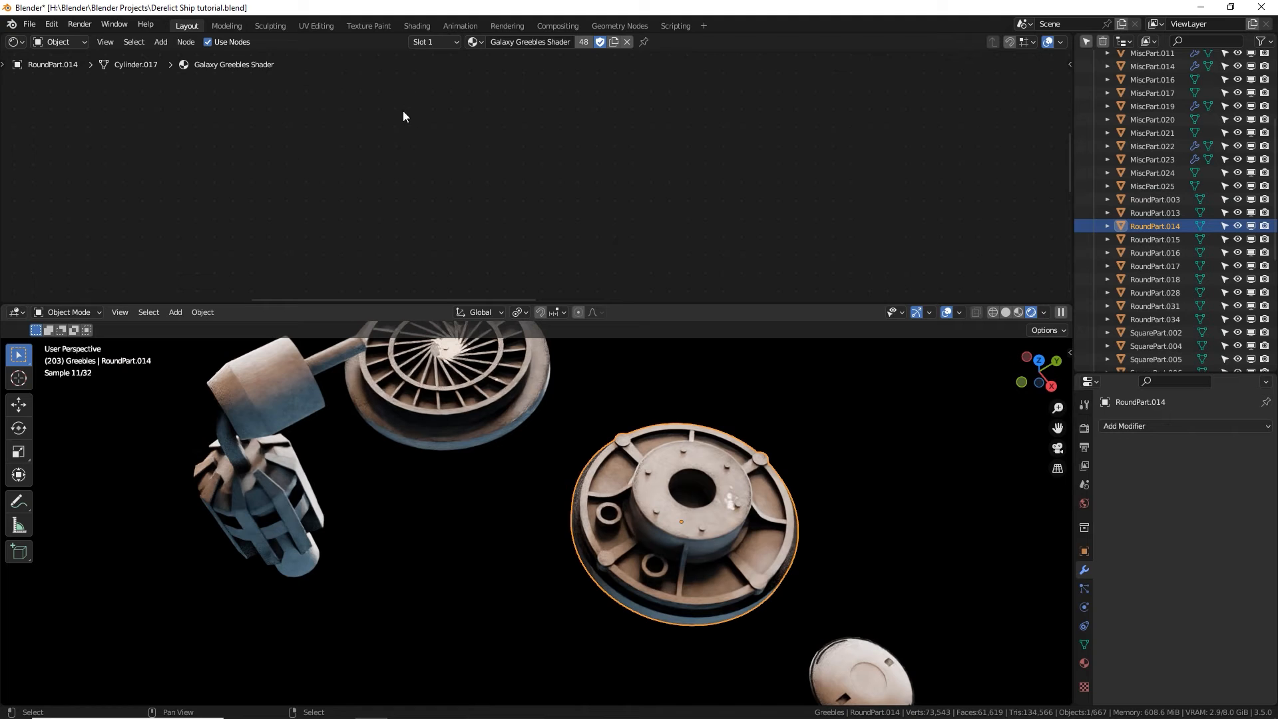
Darken the Base Color in the Galaxy Greebles Shader to a grey with Value 0.422.
{"action": "key", "text": "Home"}
{"action": "middle_click_drag", "start_coordinate": [628, 188], "coordinate": [598, 198]}
{"action": "scroll", "coordinate": [526, 209], "scroll_direction": "up", "scroll_amount": 5}
{"action": "key", "text": "alt+a"}
{"action": "scroll", "coordinate": [526, 208], "scroll_direction": "up", "scroll_amount": 4}
{"action": "scroll", "coordinate": [590, 193], "scroll_direction": "up", "scroll_amount": 4}
{"action": "middle_click_drag", "start_coordinate": [593, 154], "coordinate": [600, 171]}
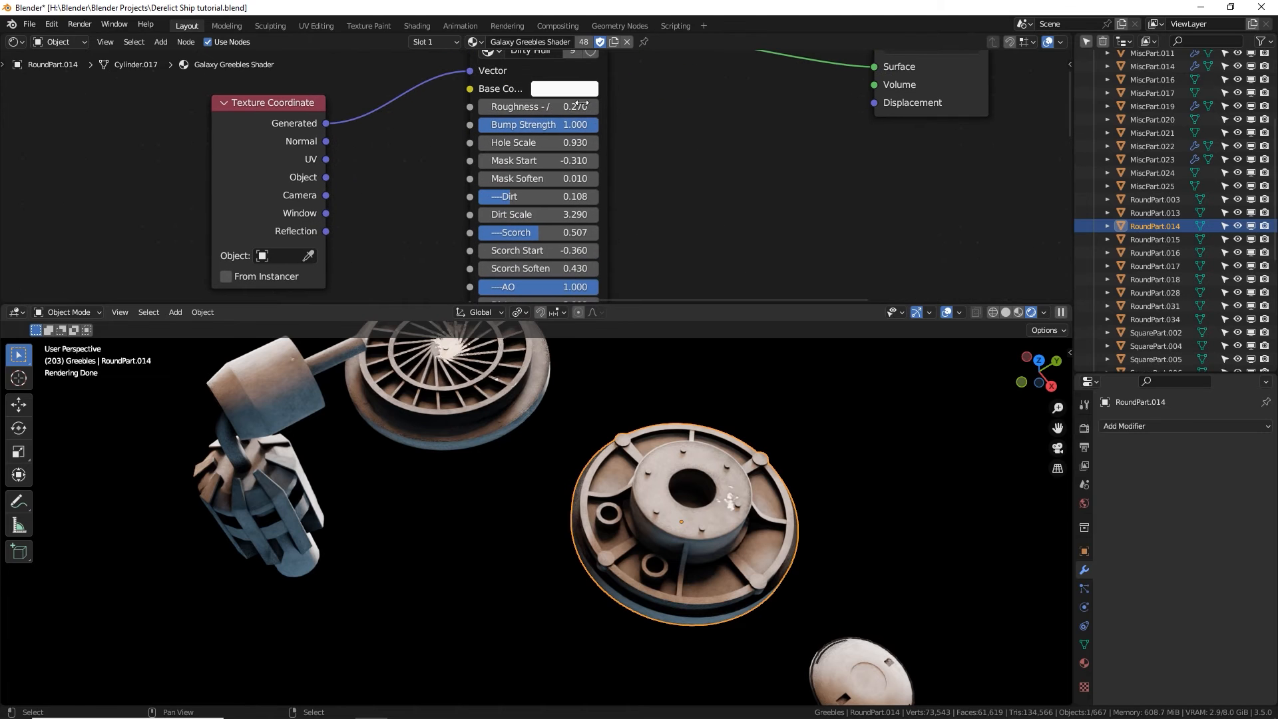
{"action": "left_click", "coordinate": [579, 94]}
{"action": "left_click_drag", "start_coordinate": [674, 117], "coordinate": [674, 148]}
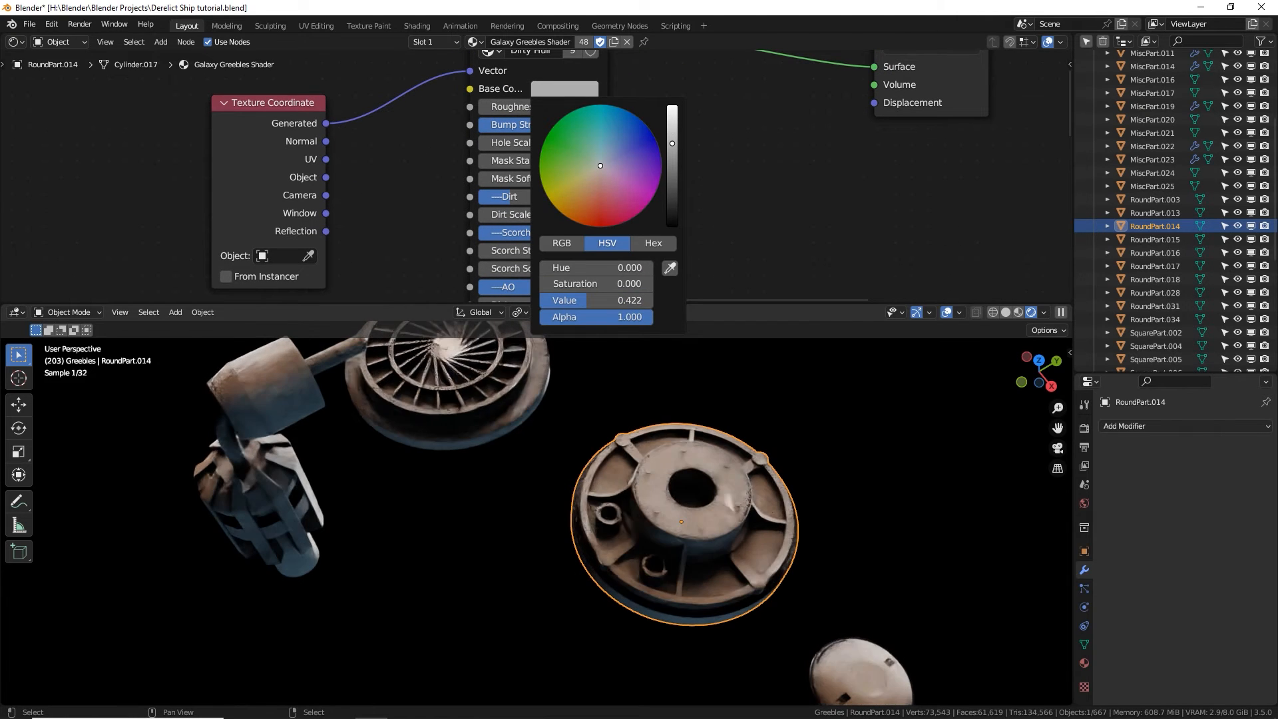
Set the greebles shader's Roughness to 0.410, Hole Scale to 1.530 and Dirt to 0.303.
{"action": "scroll", "coordinate": [812, 188], "scroll_direction": "down", "scroll_amount": 4, "text": "shift"}
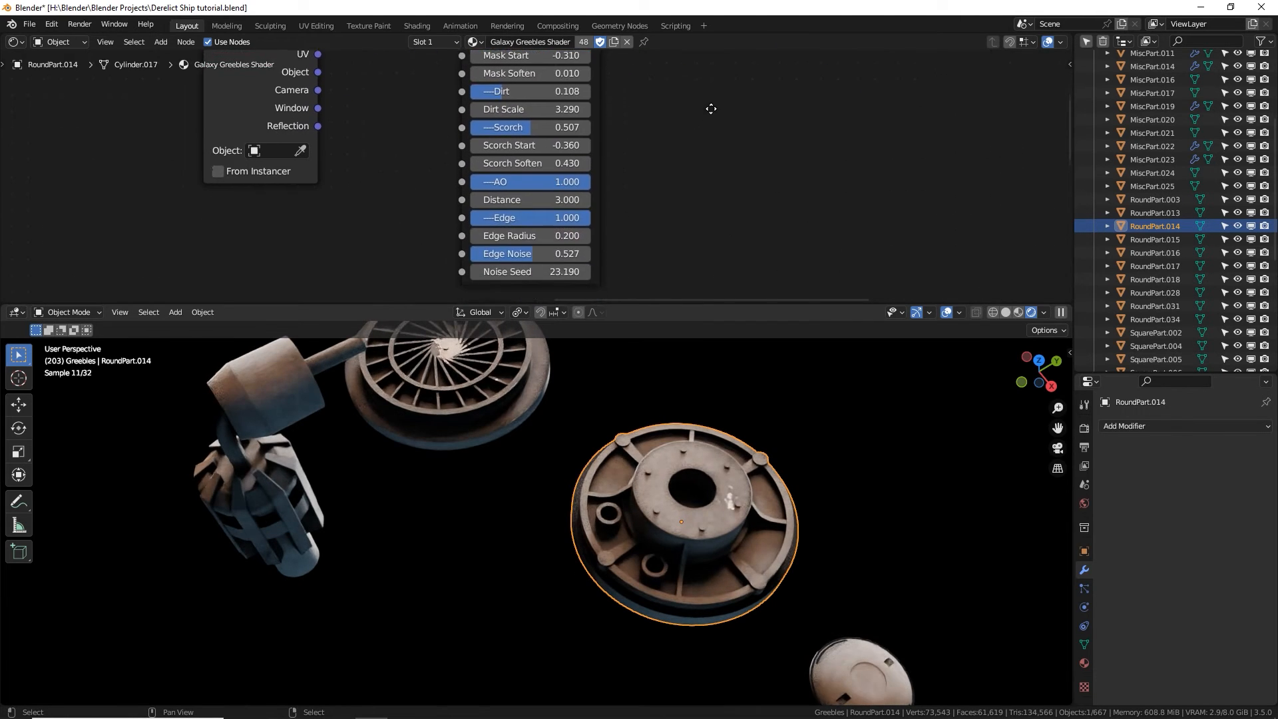
{"action": "scroll", "coordinate": [593, 206], "scroll_direction": "up", "scroll_amount": 4, "text": "shift"}
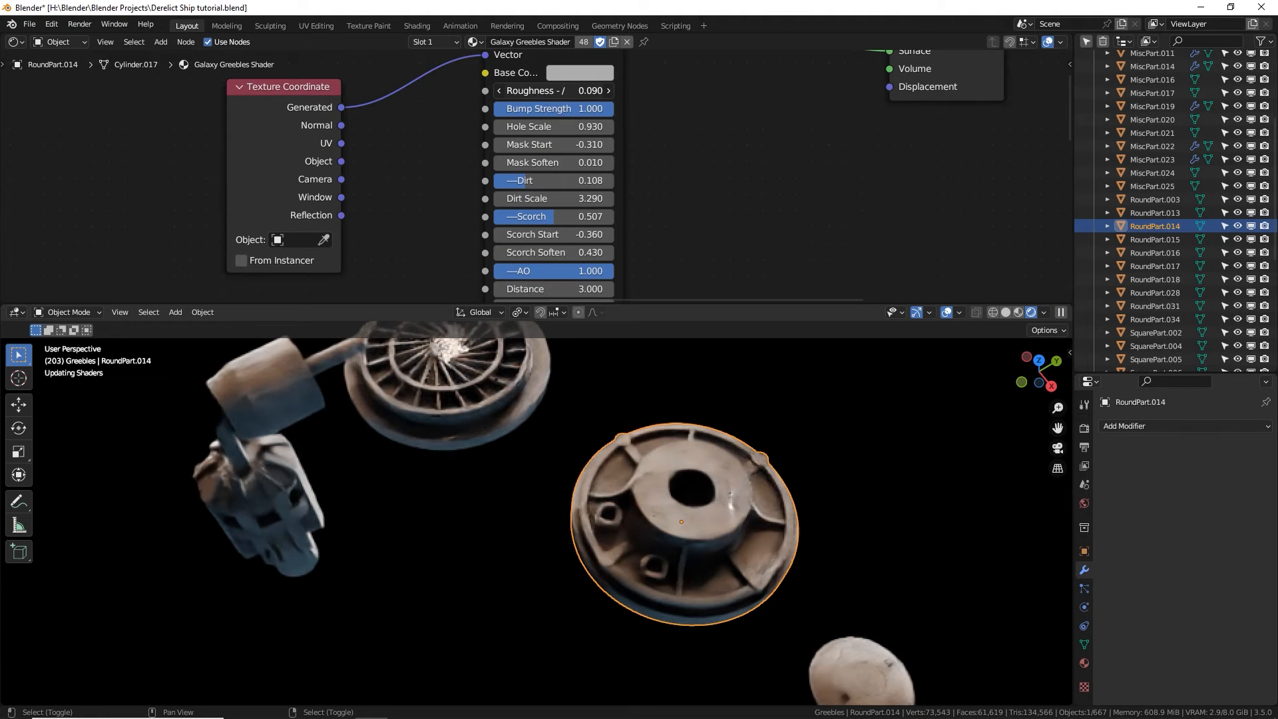
{"action": "left_click_drag", "start_coordinate": [554, 90], "coordinate": [586, 126]}
{"action": "left_click_drag", "start_coordinate": [552, 180], "coordinate": [584, 181]}
{"action": "middle_click_drag", "start_coordinate": [624, 502], "coordinate": [584, 493]}
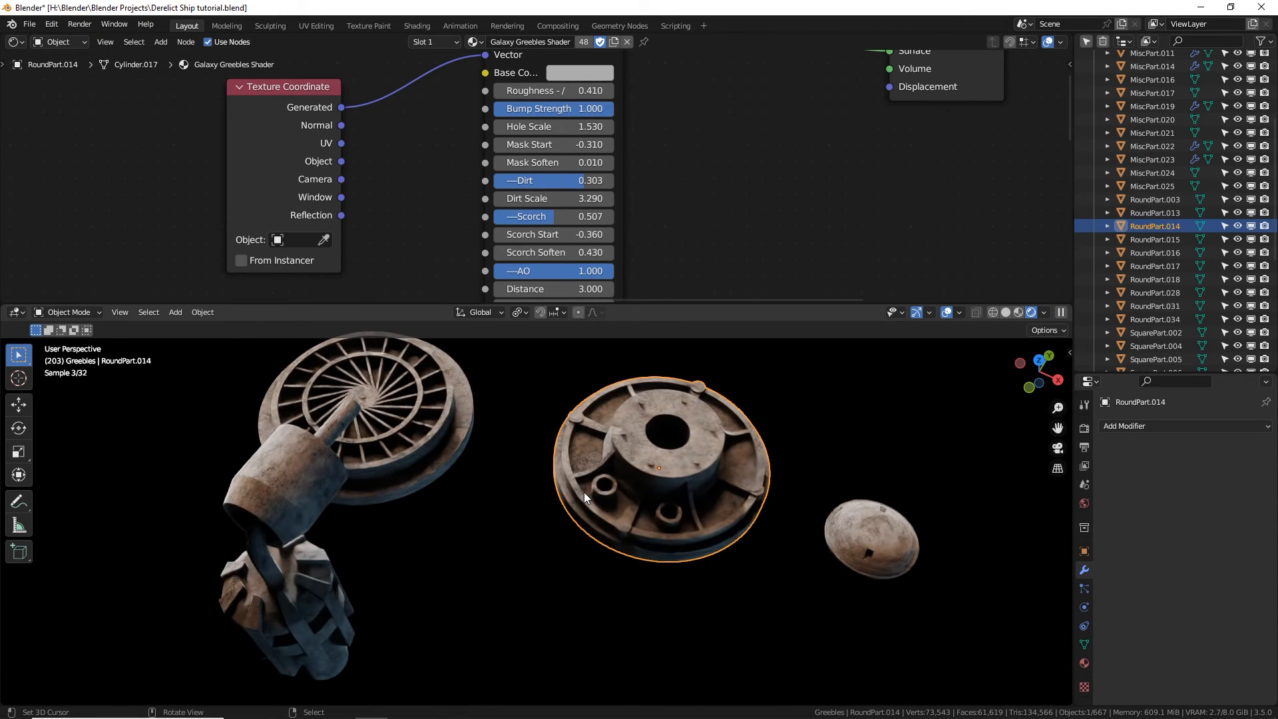
Return to the camera view, inspect the greebles on the hull up close, and darken their Base Color to a deeper grey.
{"action": "key", "text": "KP_0"}
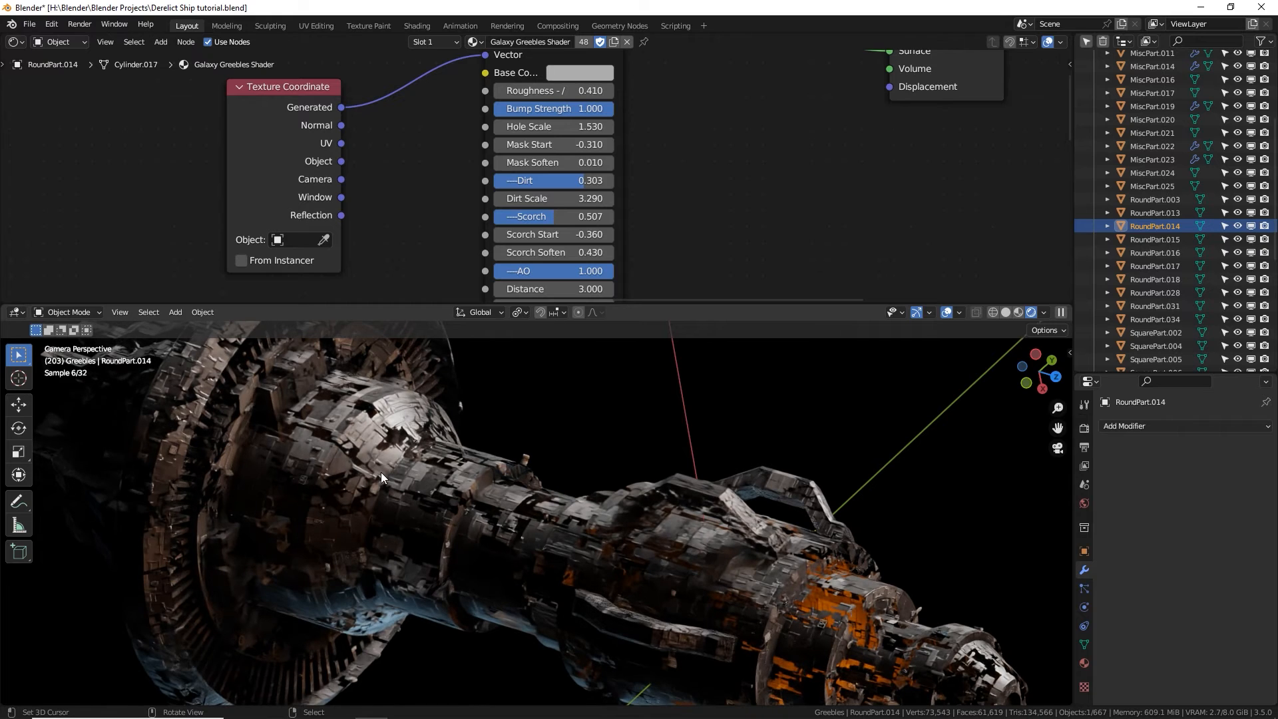
{"action": "middle_click_drag", "start_coordinate": [824, 588], "coordinate": [497, 462], "text": "shift"}
{"action": "scroll", "coordinate": [596, 494], "scroll_direction": "up", "scroll_amount": 6}
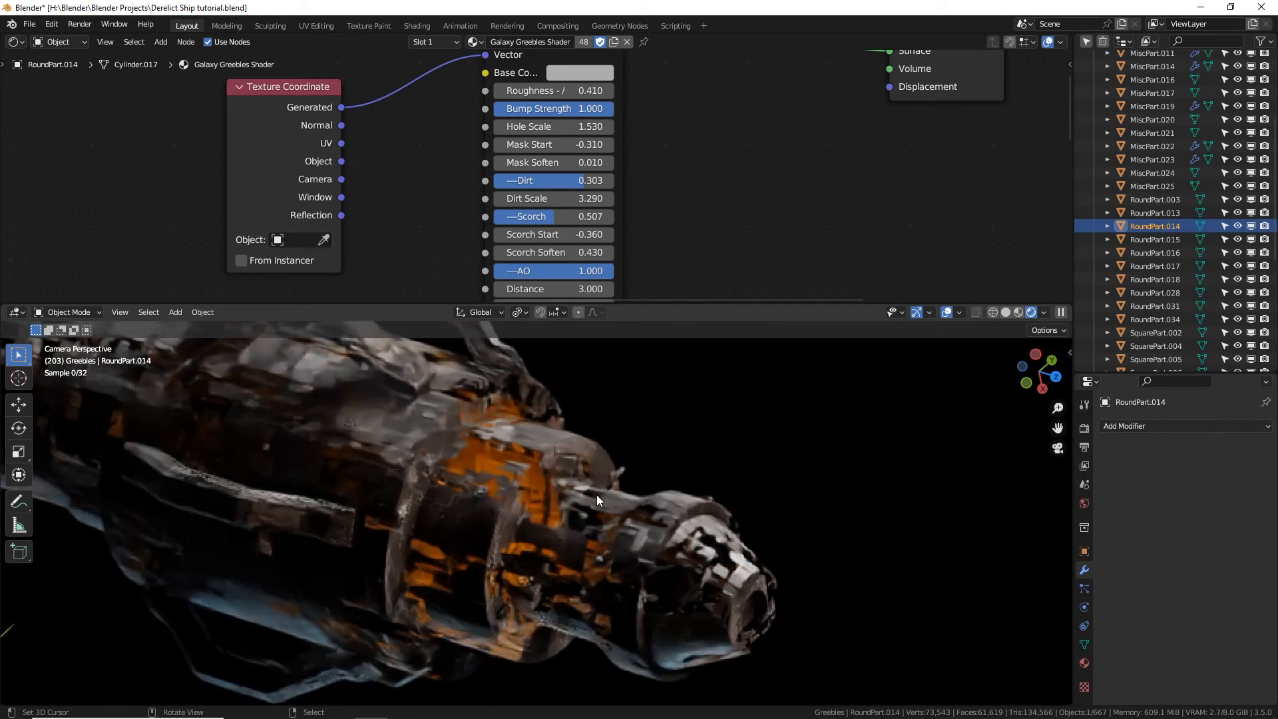
{"action": "scroll", "coordinate": [626, 474], "scroll_direction": "up", "scroll_amount": 4}
{"action": "left_click", "coordinate": [579, 73]}
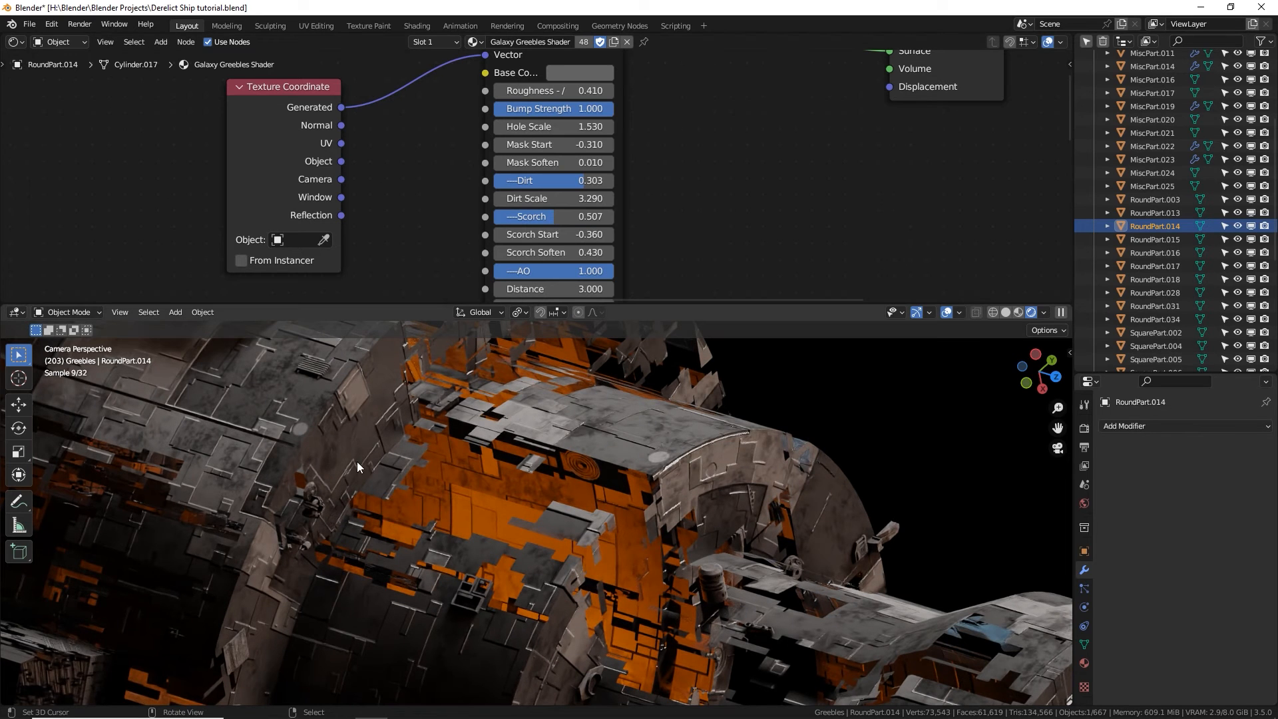
{"action": "middle_click_drag", "start_coordinate": [357, 461], "coordinate": [474, 526], "text": "shift"}
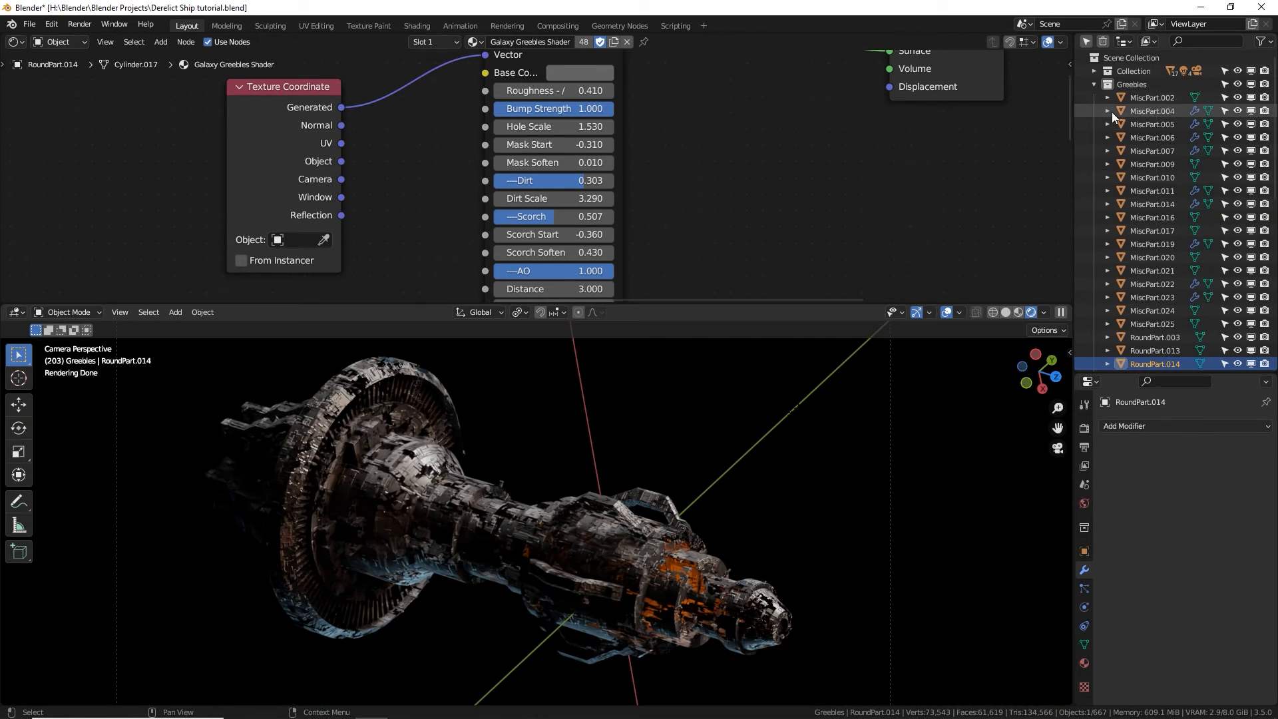
Collapse the Greebles collection, expand Collection, and disable the Point light in the viewport and render.
{"action": "left_click", "coordinate": [1094, 85]}
{"action": "left_click", "coordinate": [1094, 72]}
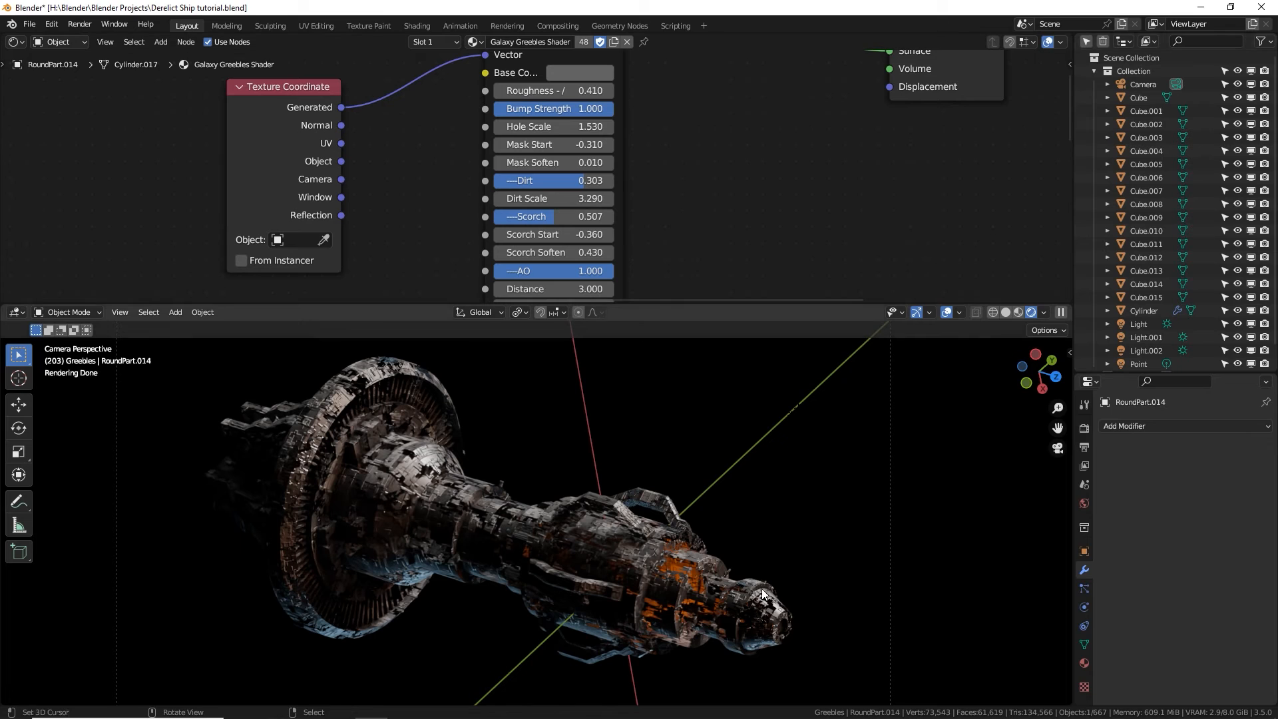
{"action": "scroll", "coordinate": [725, 587], "scroll_direction": "up", "scroll_amount": 2}
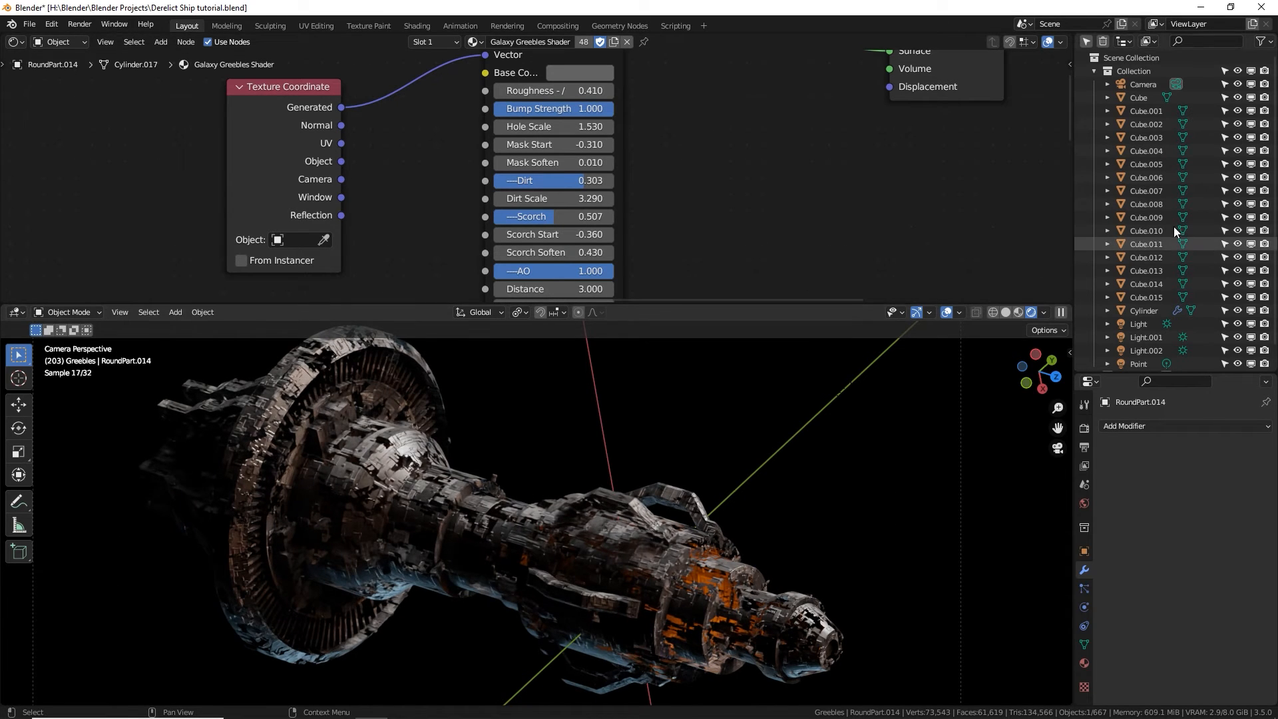
{"action": "scroll", "coordinate": [1152, 293], "scroll_direction": "down", "scroll_amount": 1}
{"action": "left_click", "coordinate": [1147, 332]}
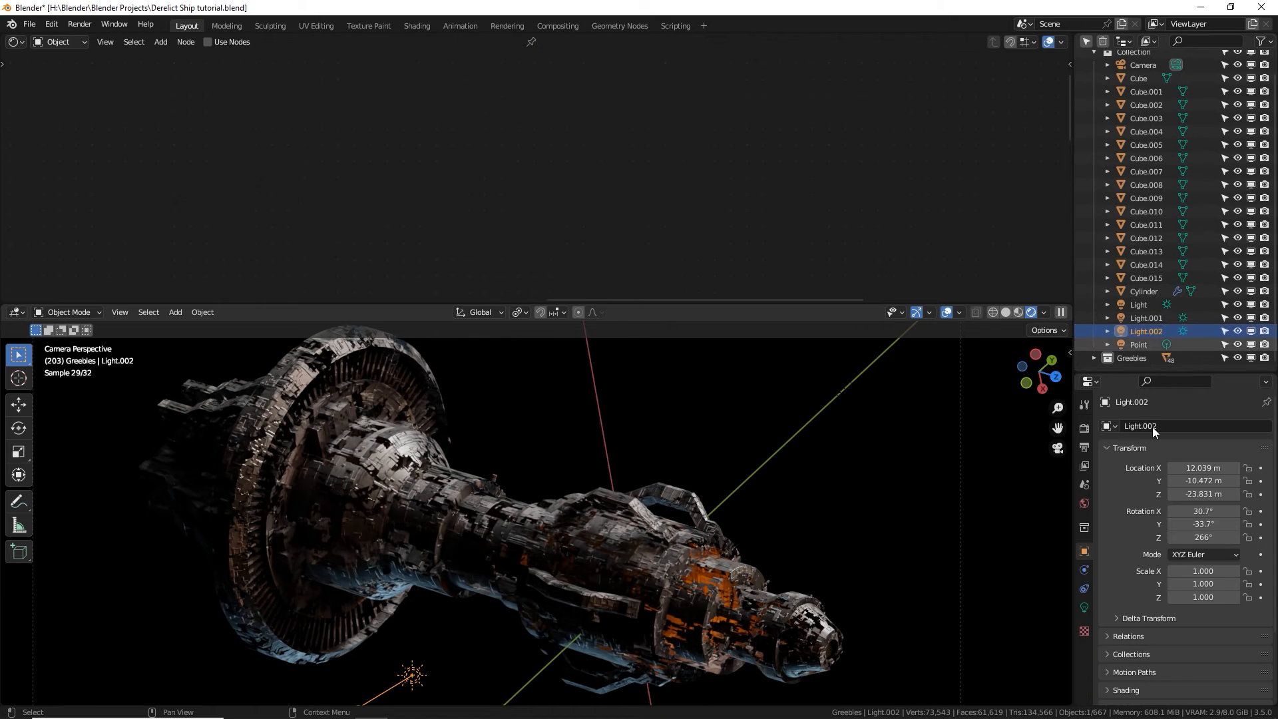
{"action": "left_click", "coordinate": [1129, 345]}
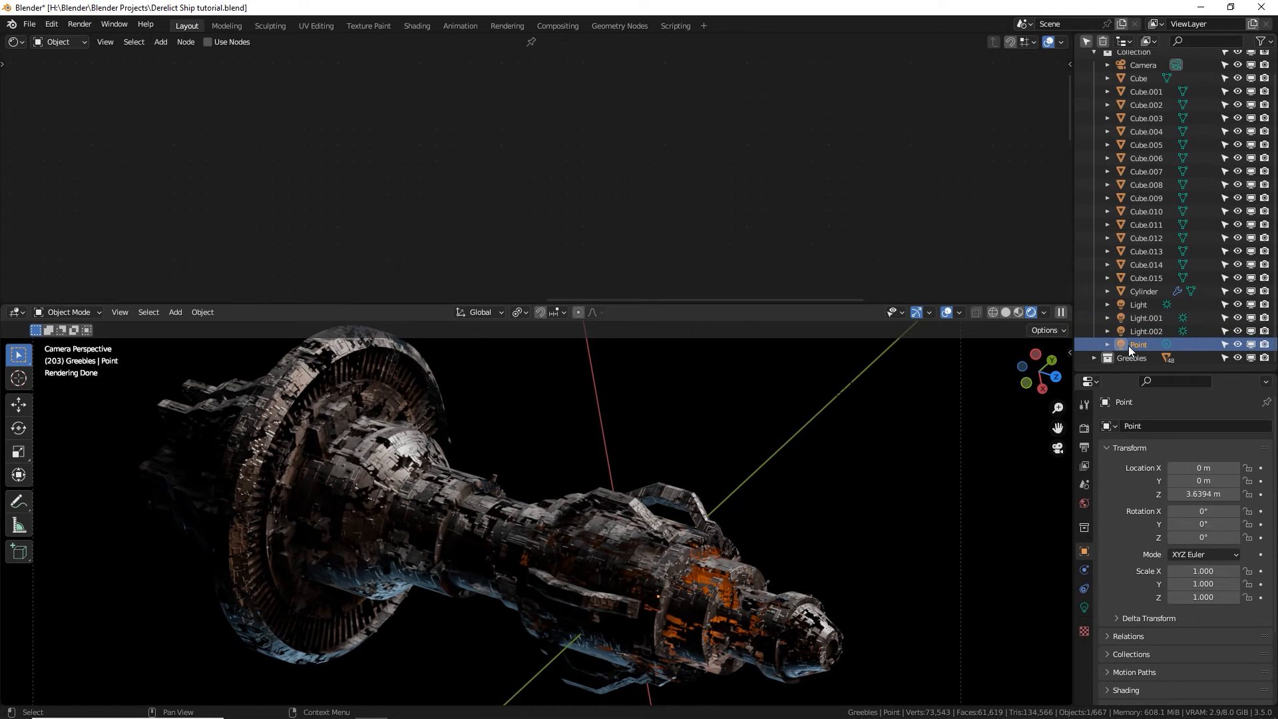
{"action": "left_click", "coordinate": [1251, 345]}
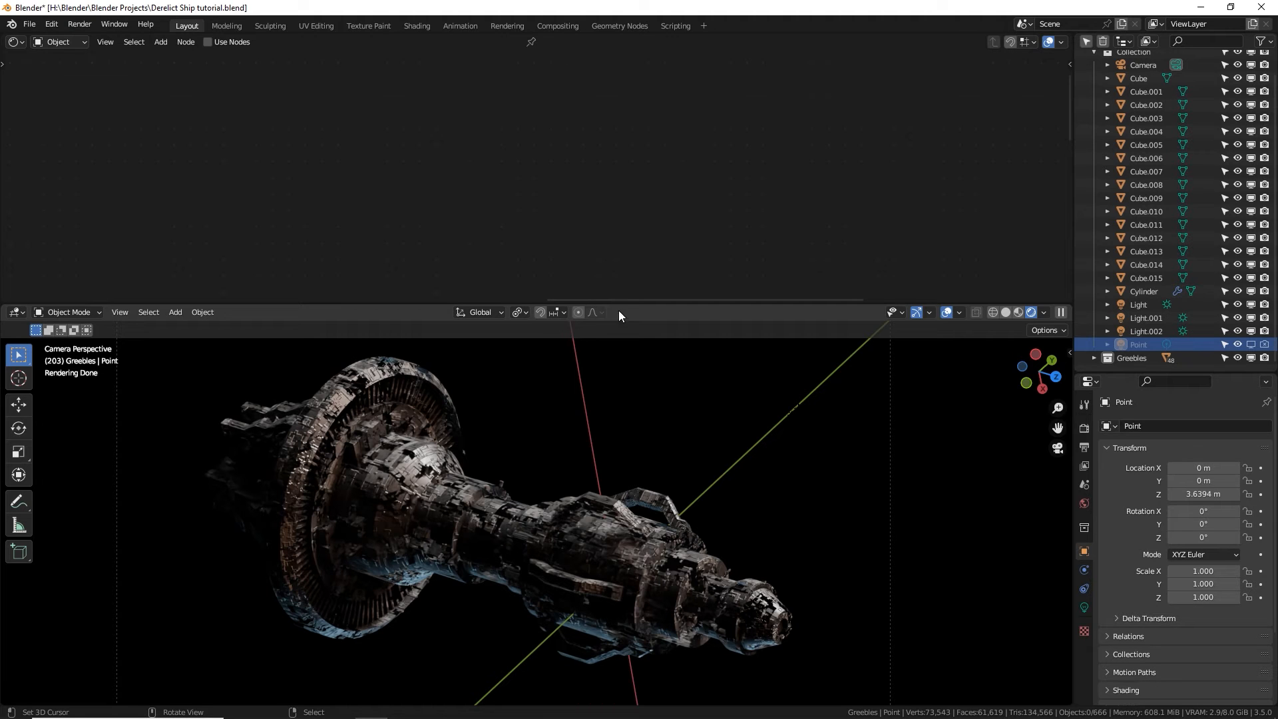
Enlarge the node editor area and switch its shader type to World.
{"action": "left_click_drag", "start_coordinate": [618, 310], "coordinate": [644, 209]}
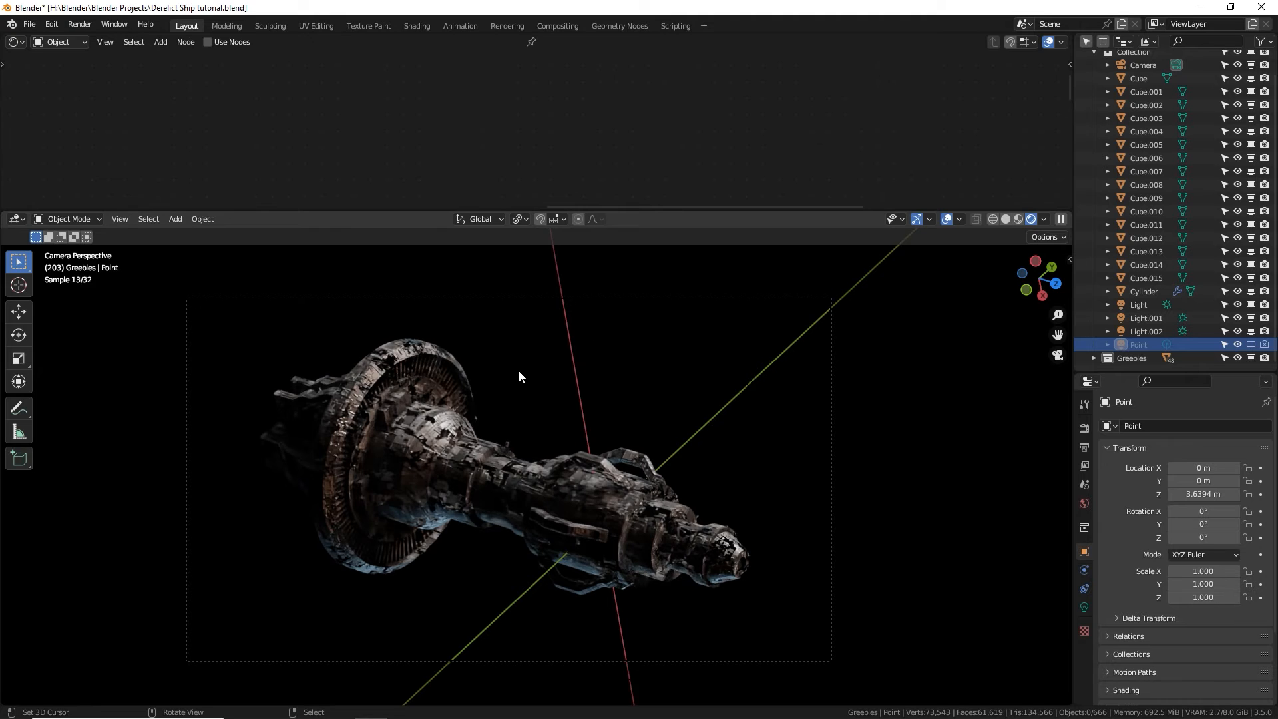
{"action": "scroll", "coordinate": [518, 371], "scroll_direction": "up", "scroll_amount": 2}
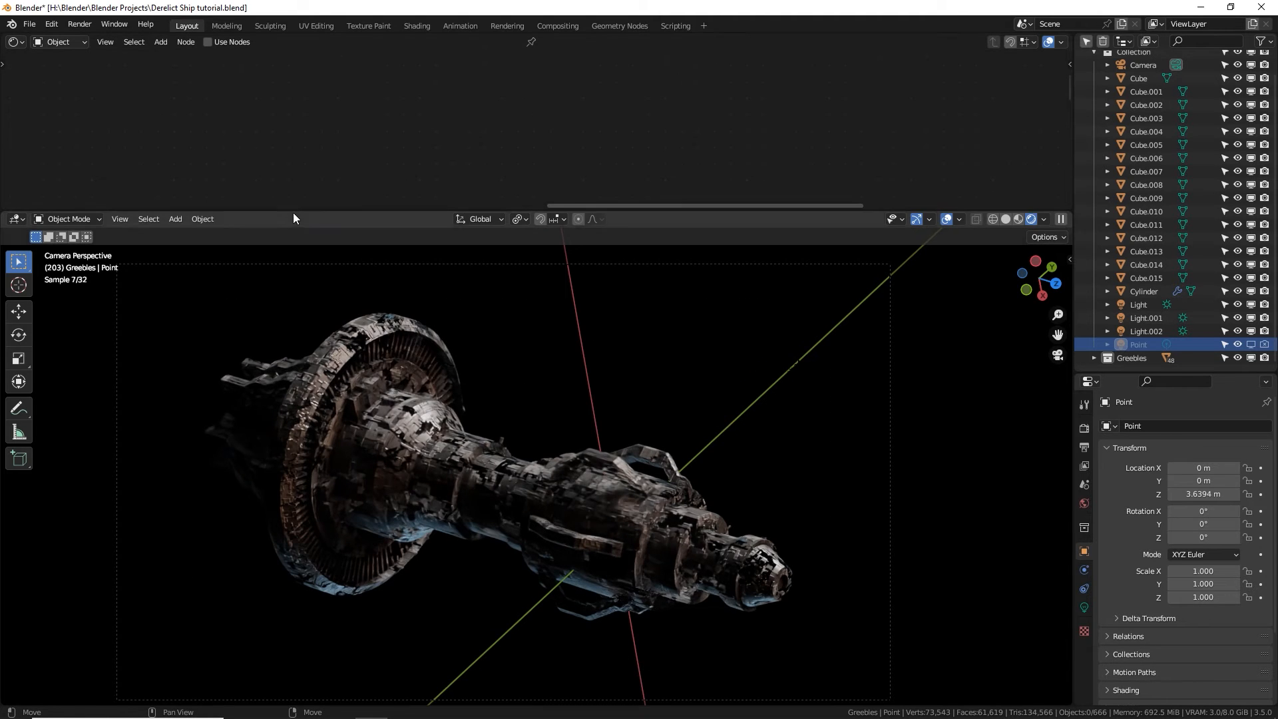
{"action": "left_click_drag", "start_coordinate": [293, 211], "coordinate": [283, 472]}
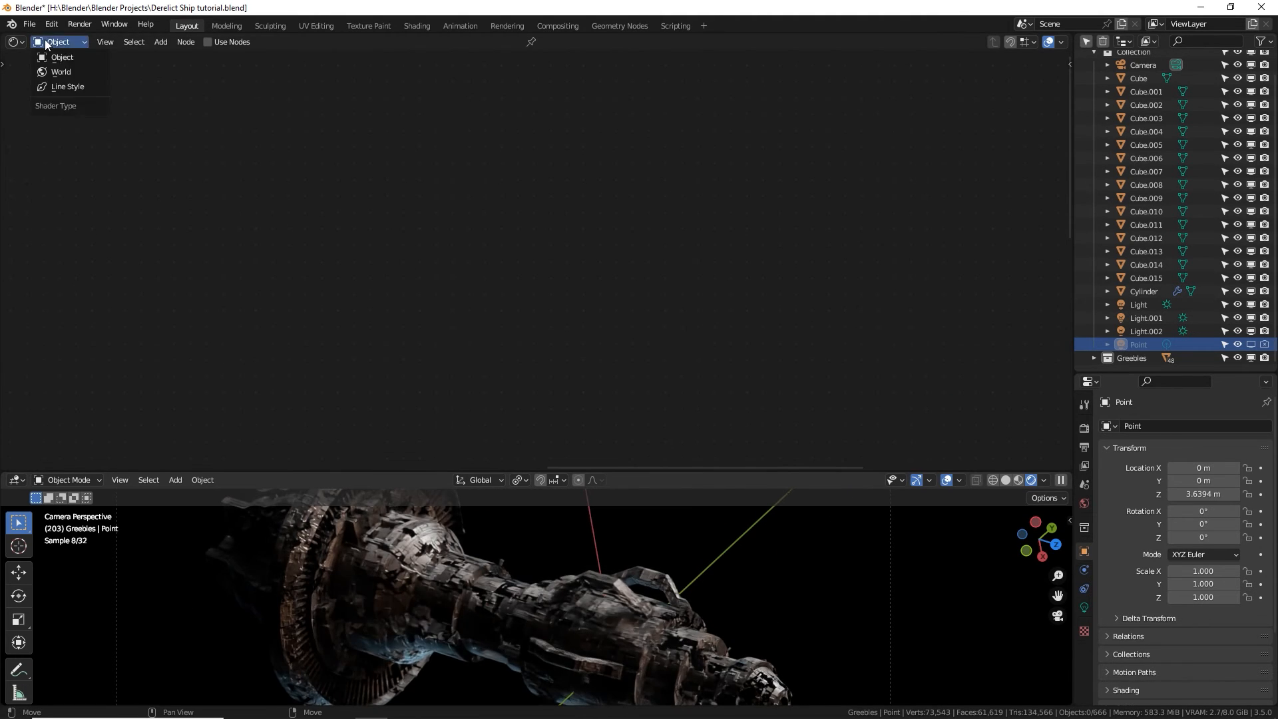
{"action": "left_click", "coordinate": [68, 70]}
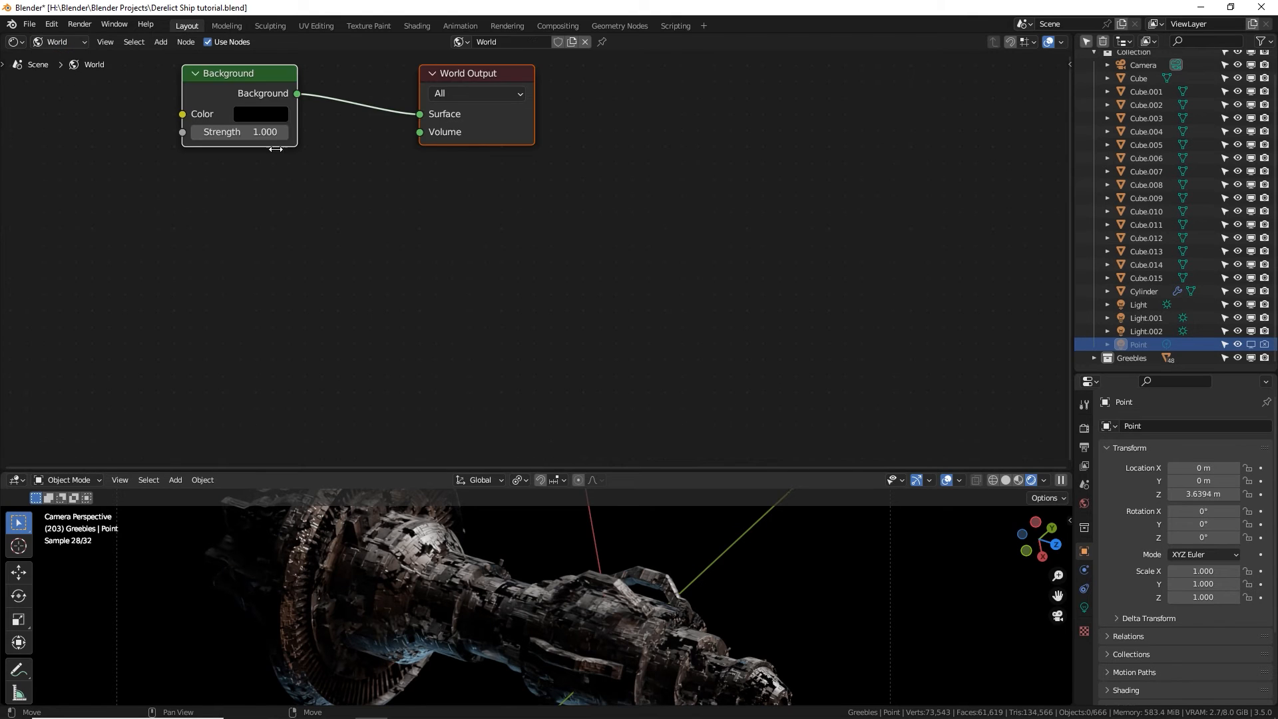
Add a Voronoi Texture node well before the Background node in the world shader.
{"action": "key", "text": "shift+a"}
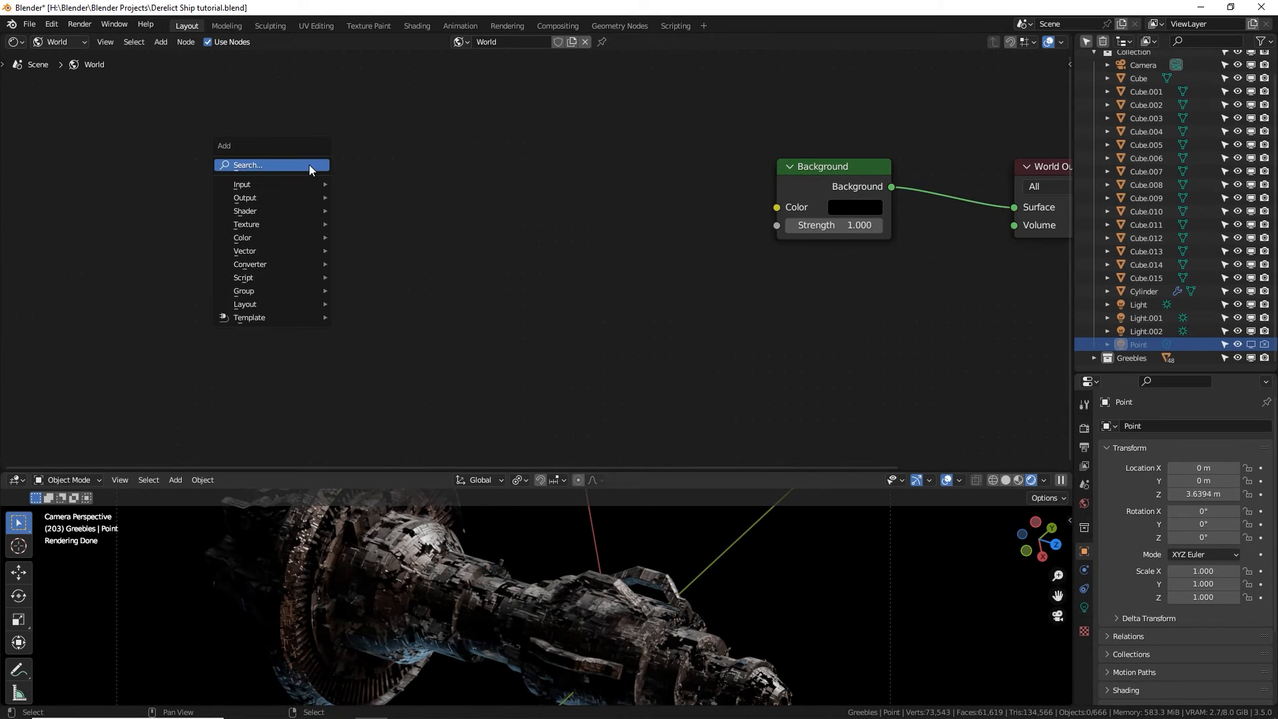
{"action": "left_click", "coordinate": [308, 165]}
{"action": "type", "text": "voro"}
{"action": "left_click", "coordinate": [343, 189]}
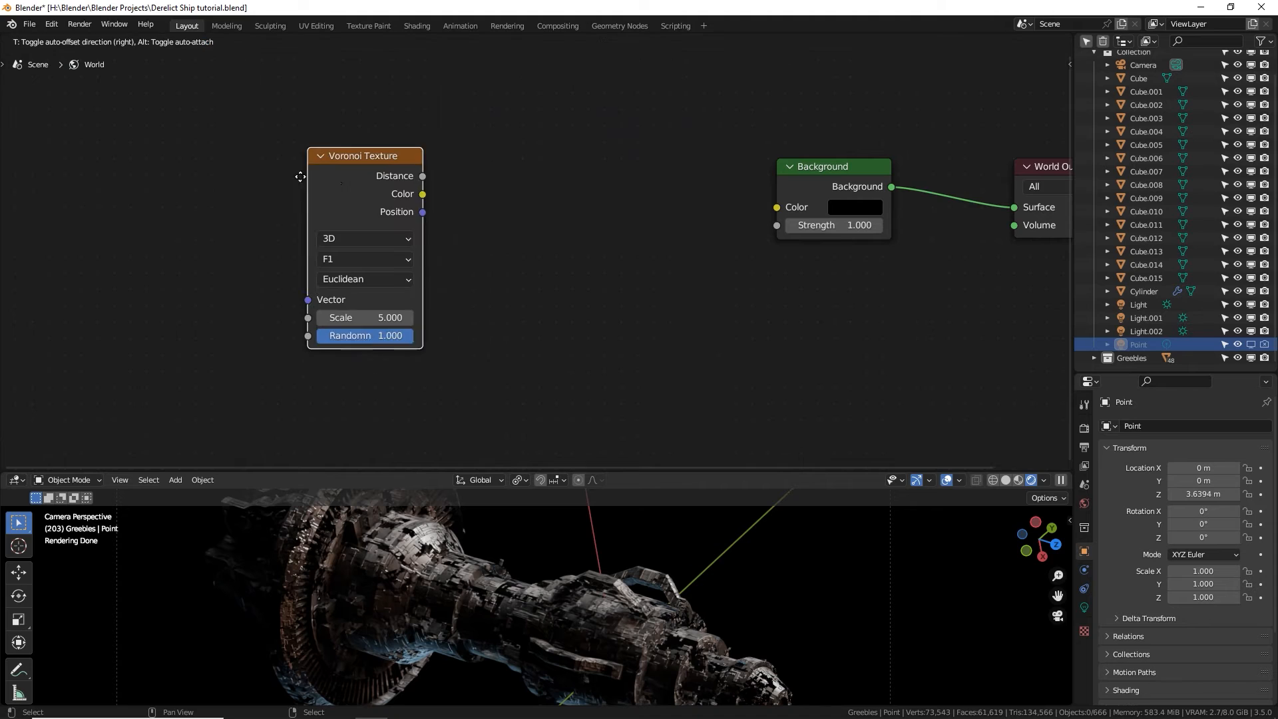
{"action": "left_click", "coordinate": [289, 258]}
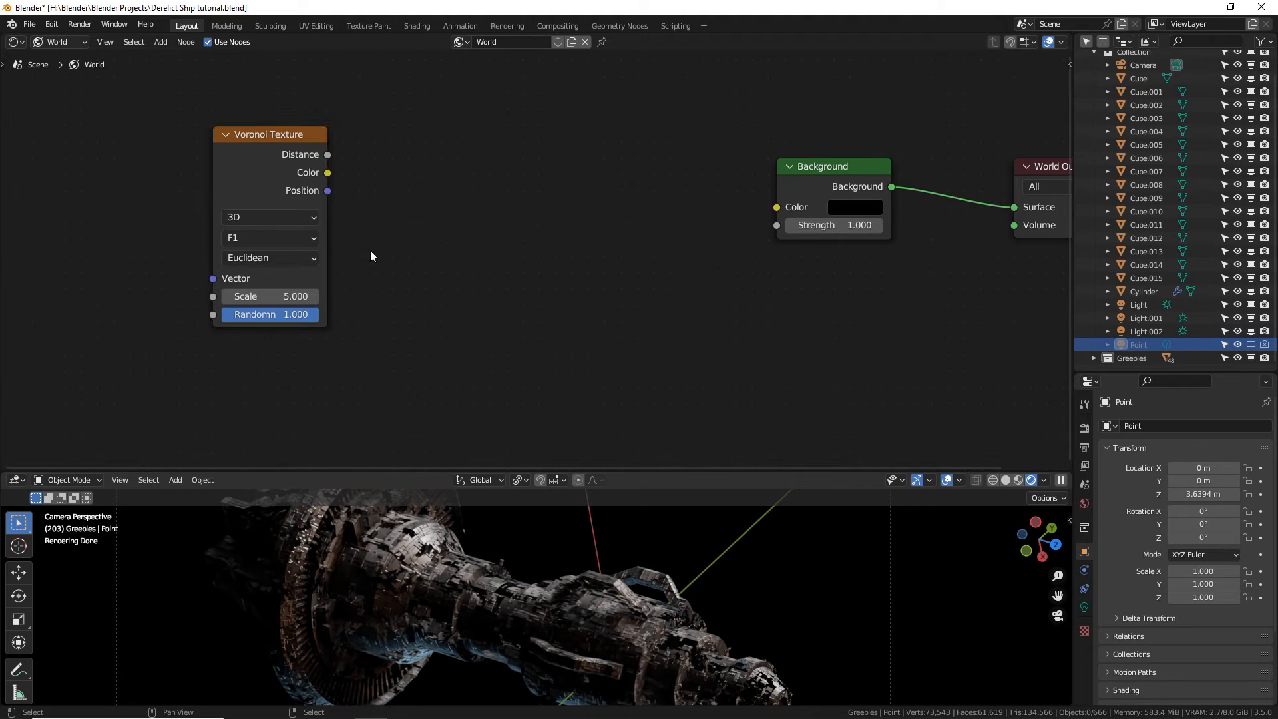
Add a ColorRamp beside the Voronoi Texture, moving its black stop to 0.064 and its white stop to 0.000.
{"action": "left_click_drag", "start_coordinate": [328, 173], "coordinate": [421, 173]}
{"action": "type", "text": "ramp"}
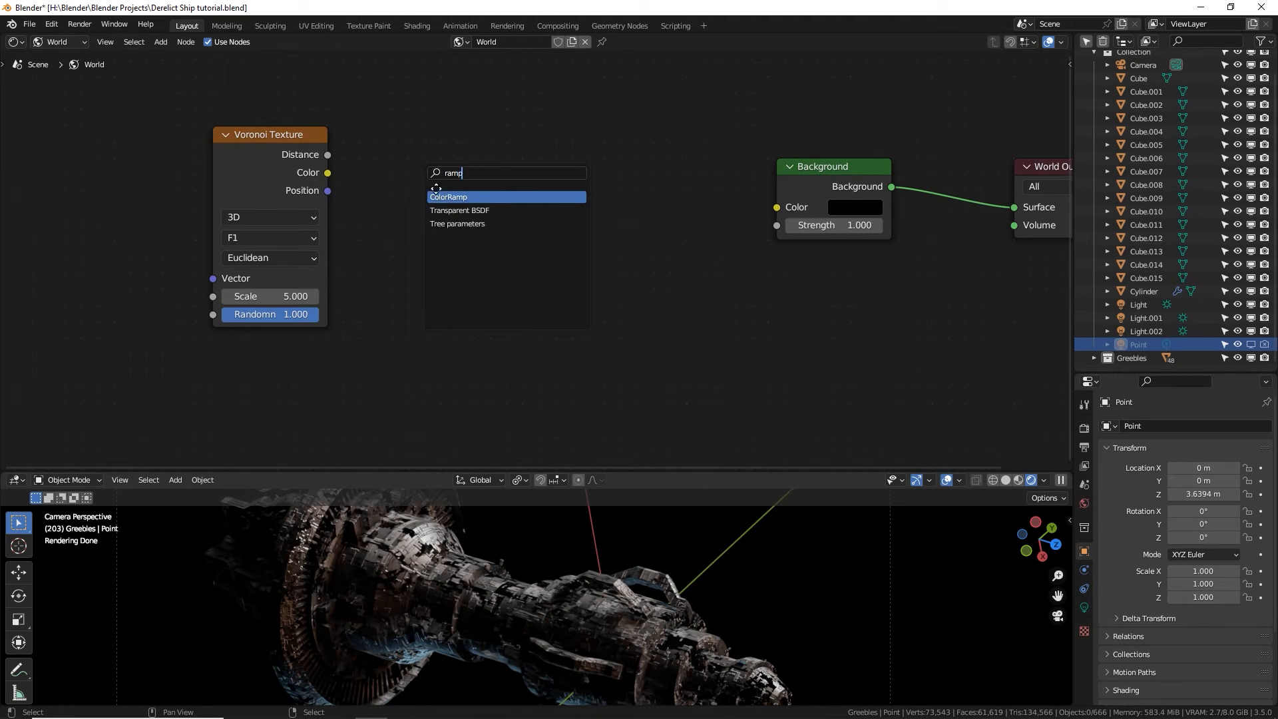
{"action": "key", "text": "Return"}
{"action": "left_click_drag", "start_coordinate": [421, 233], "coordinate": [429, 235]}
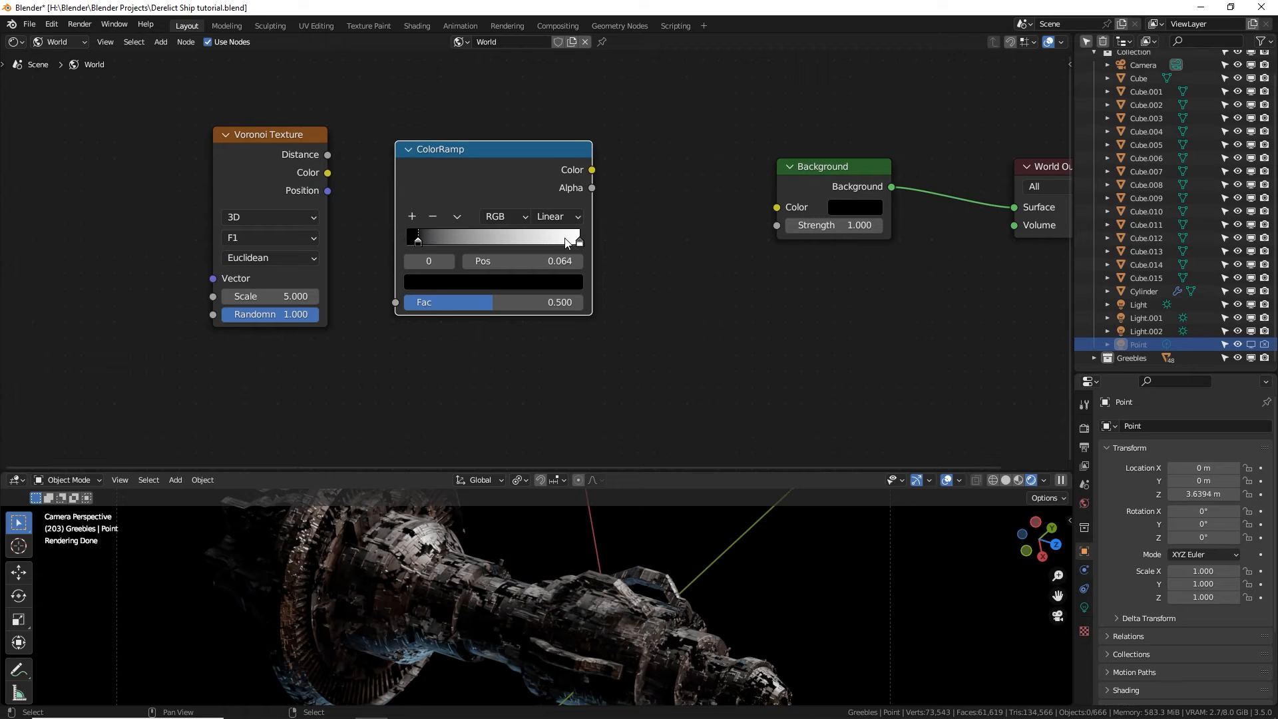
{"action": "left_click_drag", "start_coordinate": [579, 239], "coordinate": [326, 238]}
Connect Voronoi Distance to the ColorRamp's Fac and its Color to the Background Color, and enlarge the viewport.
{"action": "left_click_drag", "start_coordinate": [327, 154], "coordinate": [395, 302]}
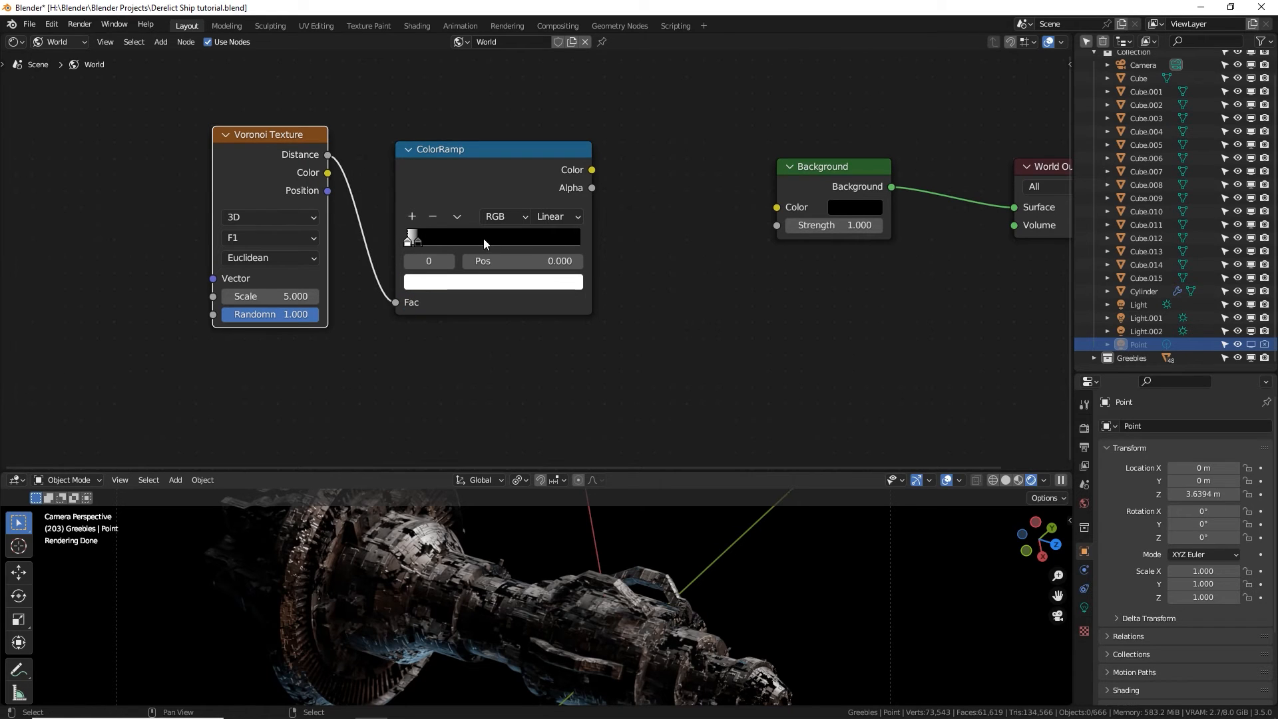
{"action": "left_click_drag", "start_coordinate": [591, 170], "coordinate": [774, 207]}
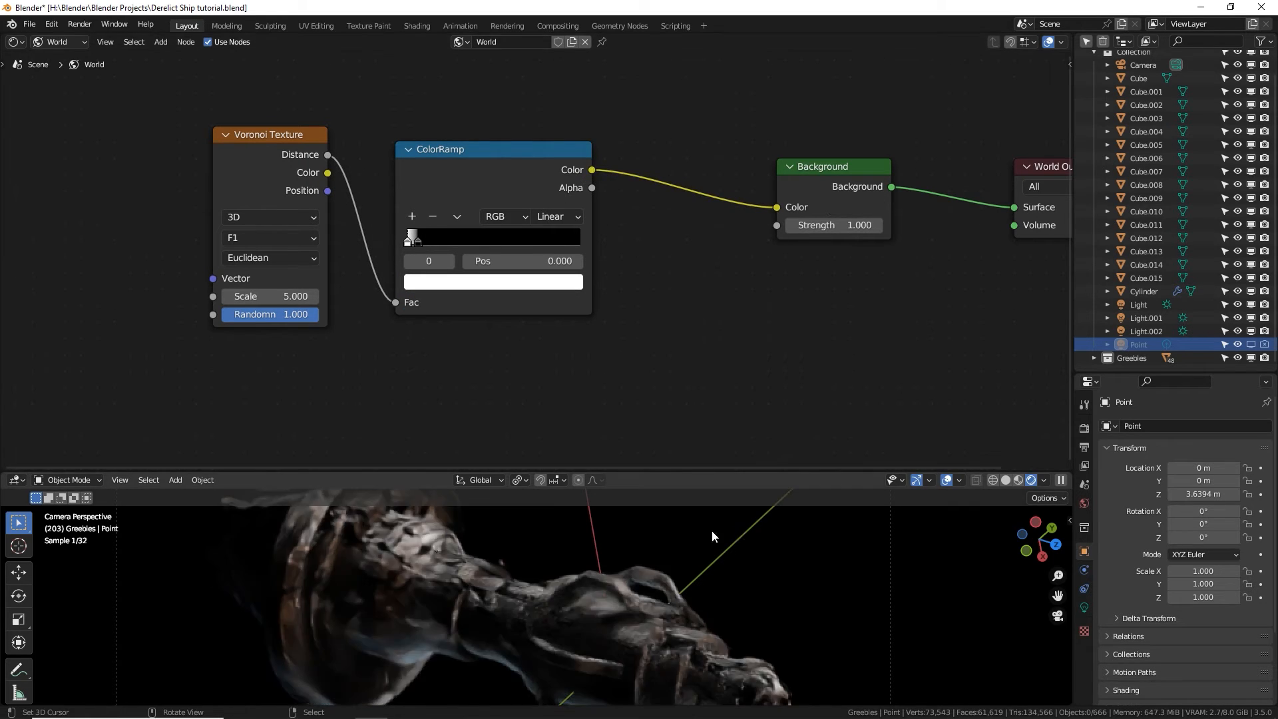
{"action": "left_click_drag", "start_coordinate": [634, 475], "coordinate": [639, 313]}
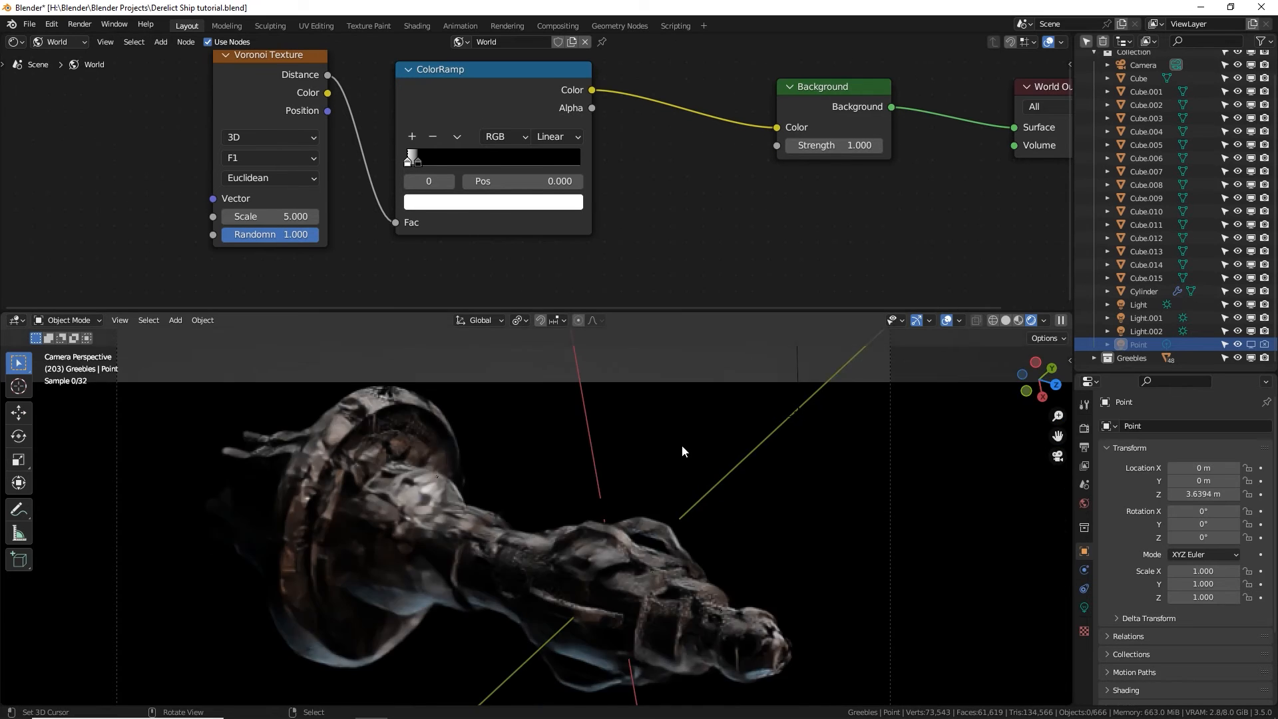
Set the Voronoi Texture's scale to 300 and move the ColorRamp's black stop to 0.030.
{"action": "left_click_drag", "start_coordinate": [273, 209], "coordinate": [313, 209]}
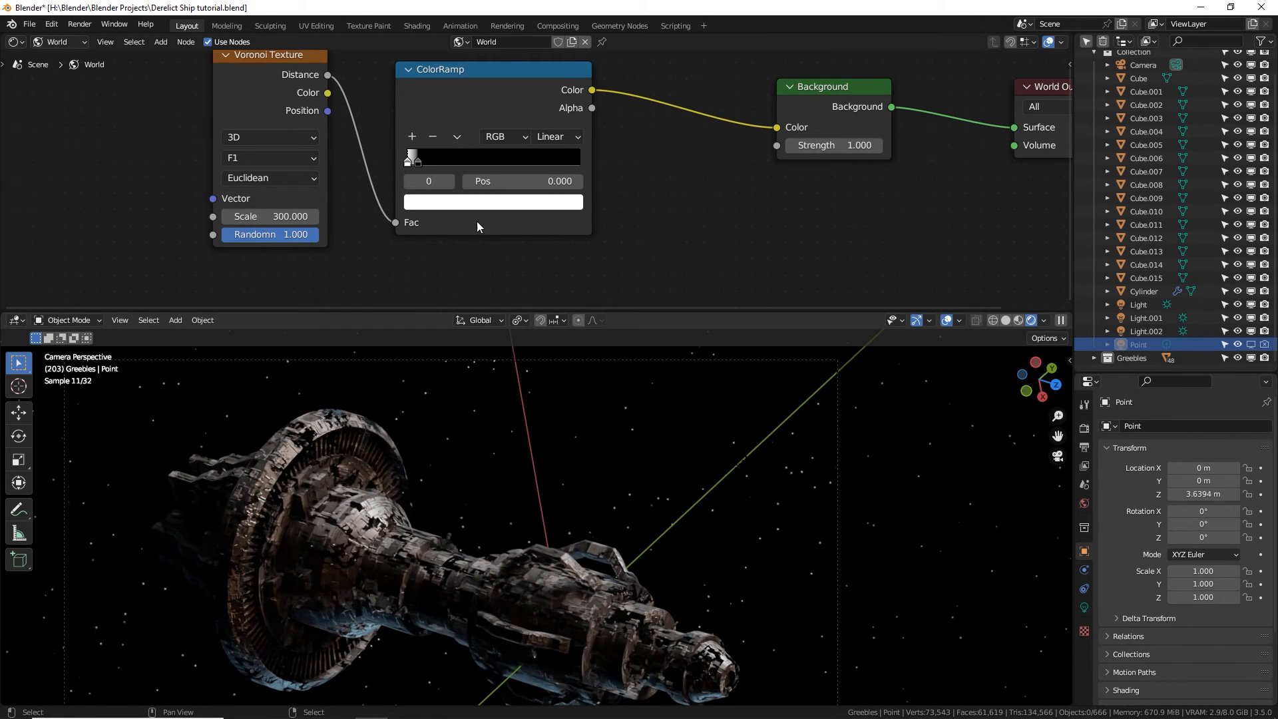
{"action": "scroll", "coordinate": [476, 226], "scroll_direction": "up", "scroll_amount": 2}
{"action": "scroll", "coordinate": [602, 506], "scroll_direction": "up", "scroll_amount": 5}
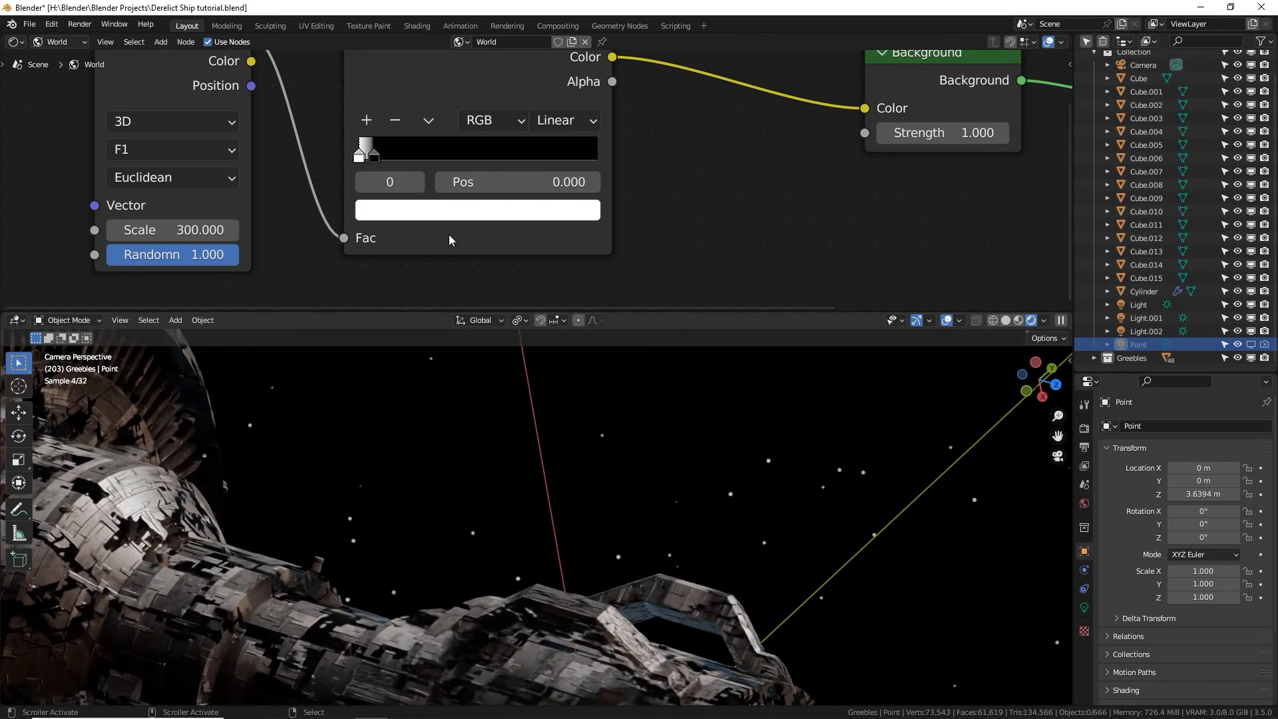
{"action": "middle_click_drag", "start_coordinate": [394, 159], "coordinate": [498, 196]}
{"action": "scroll", "coordinate": [498, 195], "scroll_direction": "up", "scroll_amount": 4}
{"action": "left_click", "coordinate": [471, 194]}
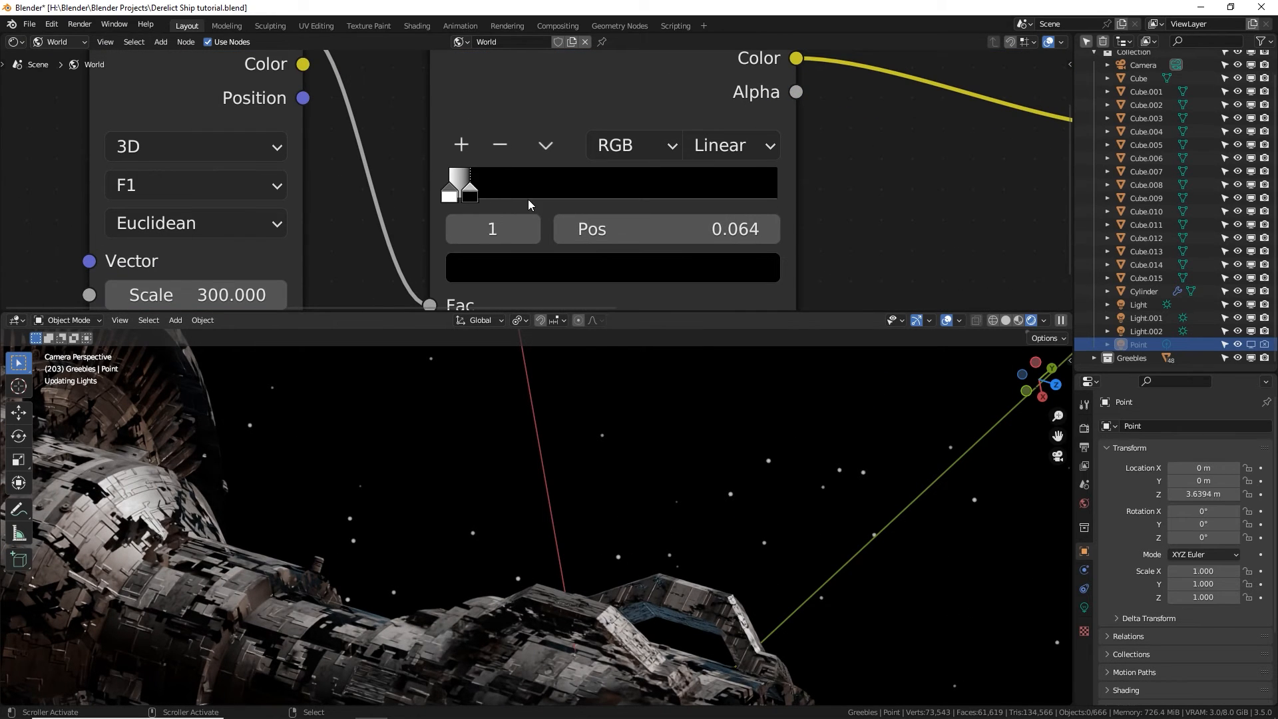
{"action": "left_click_drag", "start_coordinate": [470, 193], "coordinate": [457, 192]}
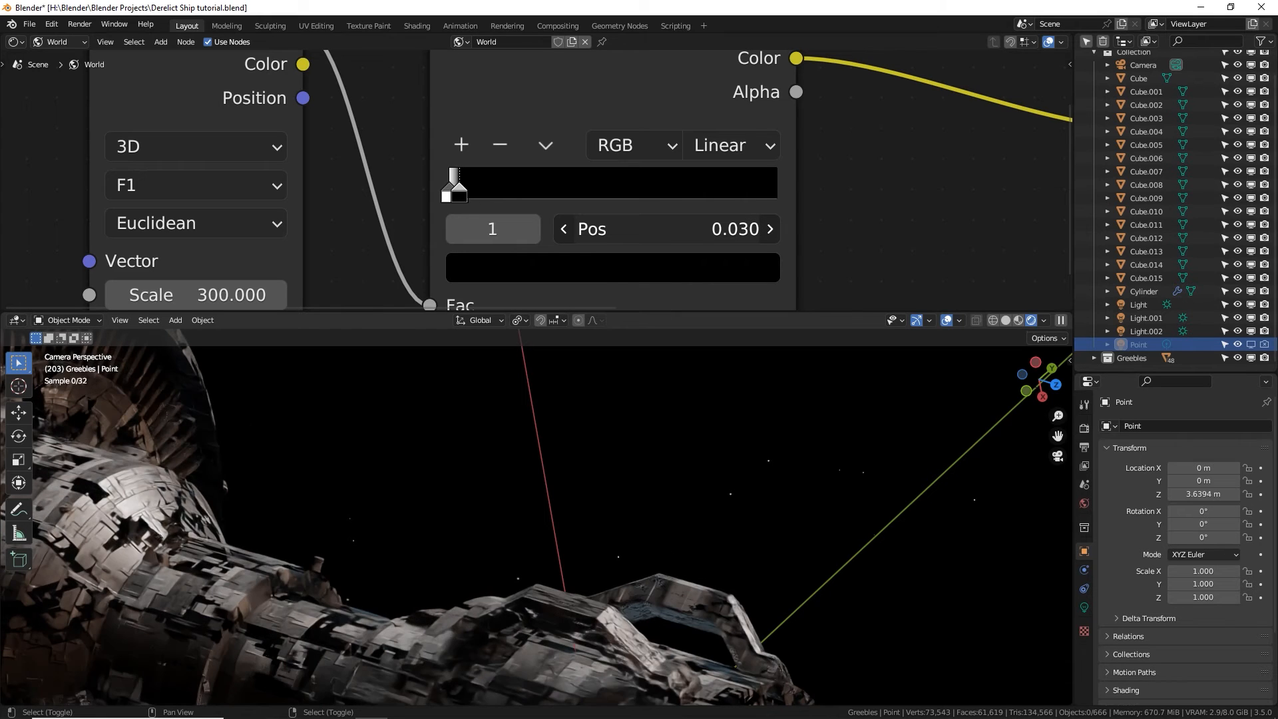
Add a Mix node set to Color and insert it between the ColorRamp and the Background node.
{"action": "scroll", "coordinate": [566, 287], "scroll_direction": "down", "scroll_amount": 4}
{"action": "scroll", "coordinate": [567, 282], "scroll_direction": "down", "scroll_amount": 2}
{"action": "middle_click_drag", "start_coordinate": [637, 279], "coordinate": [541, 205]}
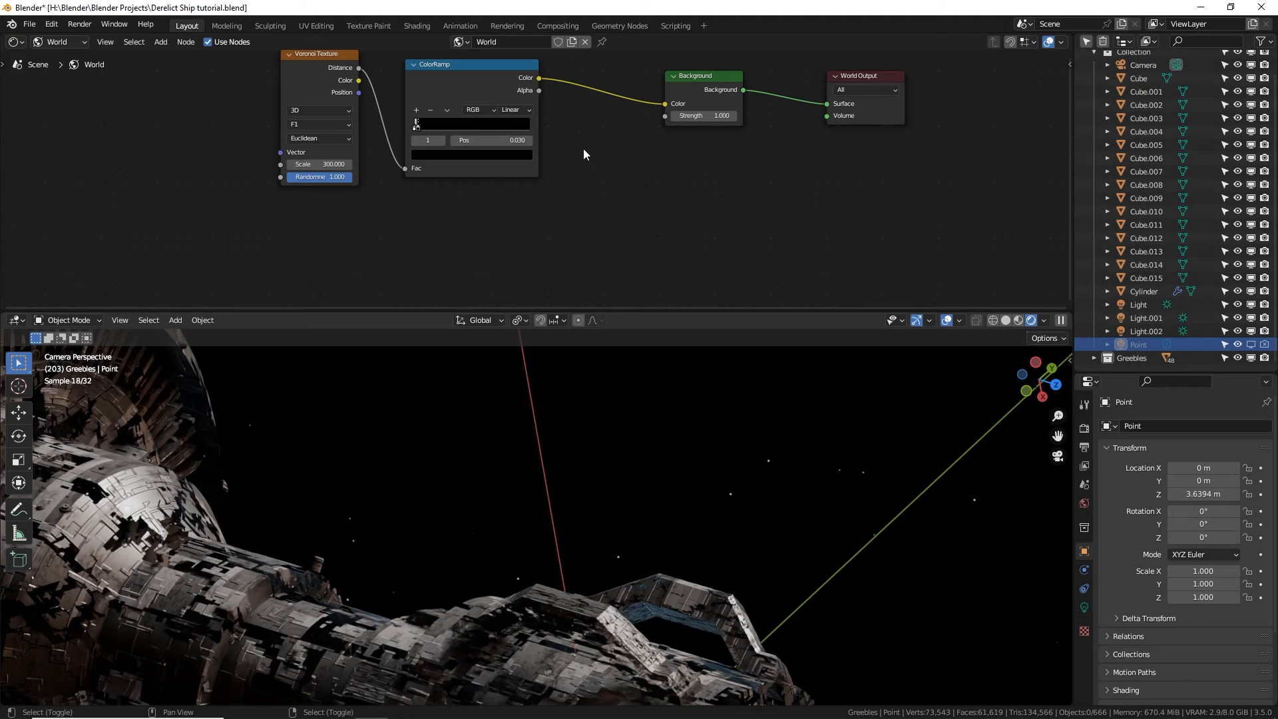
{"action": "key", "text": "shift+a"}
{"action": "type", "text": "mix"}
{"action": "left_click", "coordinate": [617, 173]}
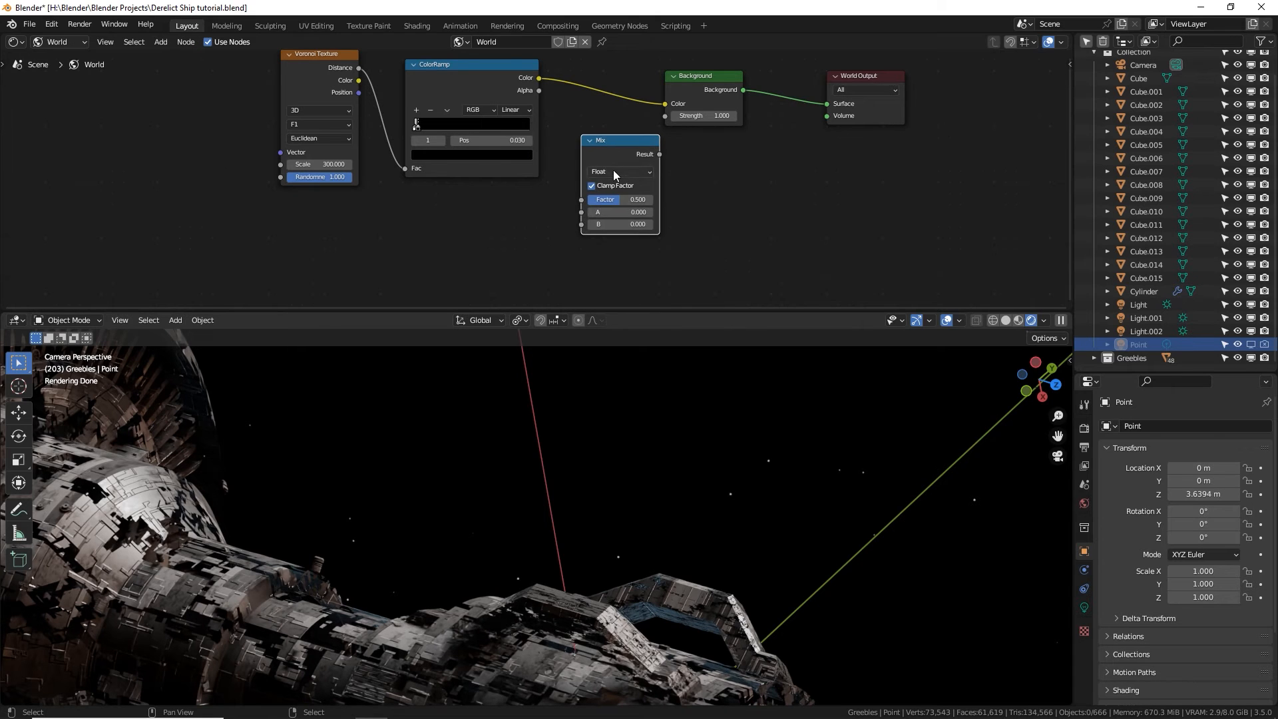
{"action": "left_click", "coordinate": [612, 207]}
{"action": "left_click_drag", "start_coordinate": [614, 141], "coordinate": [624, 89]}
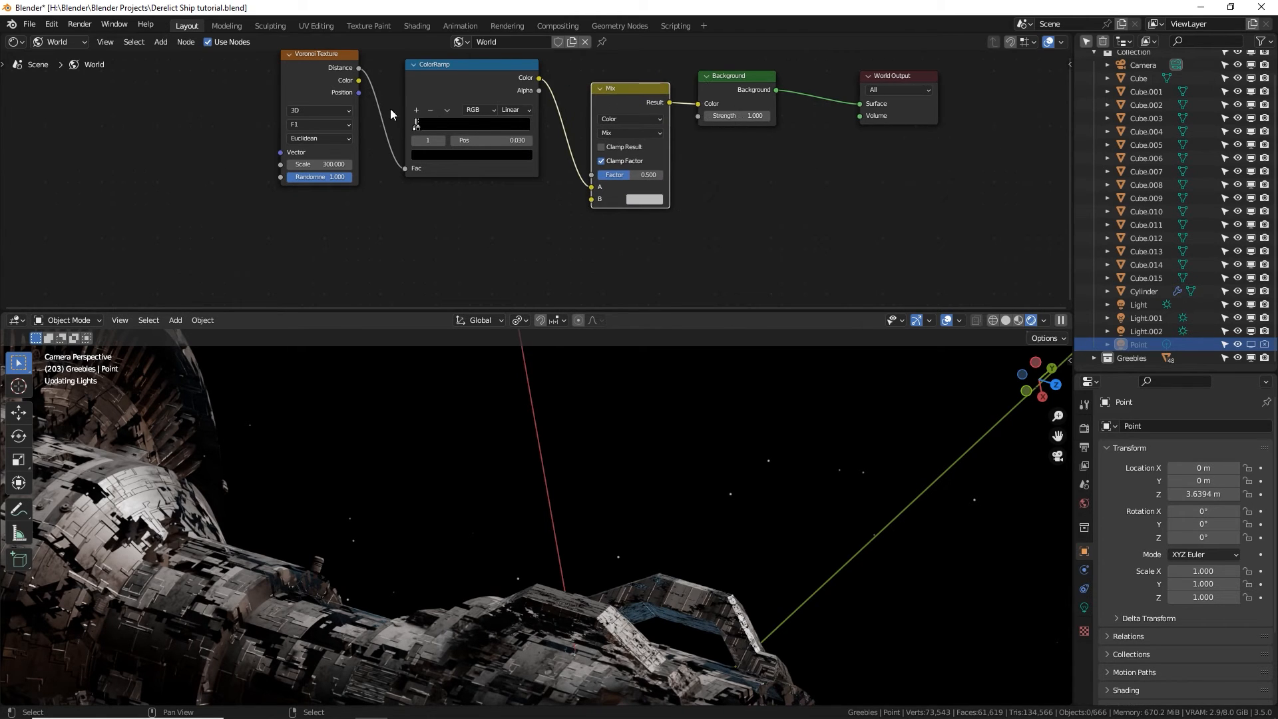
Duplicate the Voronoi Texture and ColorRamp below the originals and connect the copied ramp's Color to the Mix node's B input.
{"action": "left_click_drag", "start_coordinate": [267, 94], "coordinate": [549, 130]}
{"action": "key", "text": "shift+d"}
{"action": "left_click", "coordinate": [587, 279]}
{"action": "left_click_drag", "start_coordinate": [575, 227], "coordinate": [598, 201]}
Set the Mix node's blending mode to Screen and move it and the output nodes further from the ColorRamps.
{"action": "left_click", "coordinate": [645, 135]}
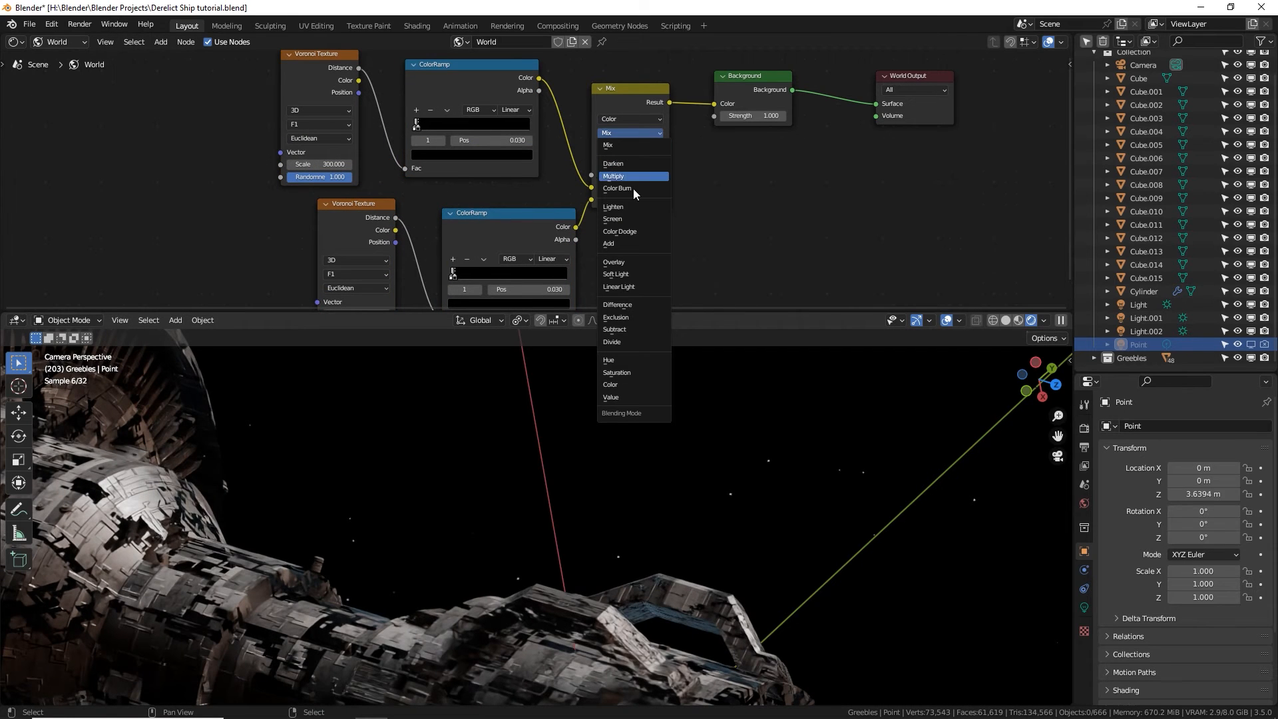
{"action": "left_click", "coordinate": [624, 221]}
{"action": "left_click_drag", "start_coordinate": [625, 78], "coordinate": [771, 96]}
{"action": "left_click", "coordinate": [708, 161]}
Set the duplicated Voronoi Texture's scale to 500 and its ColorRamp's black stop to 0.059.
{"action": "middle_click_drag", "start_coordinate": [618, 205], "coordinate": [627, 161]}
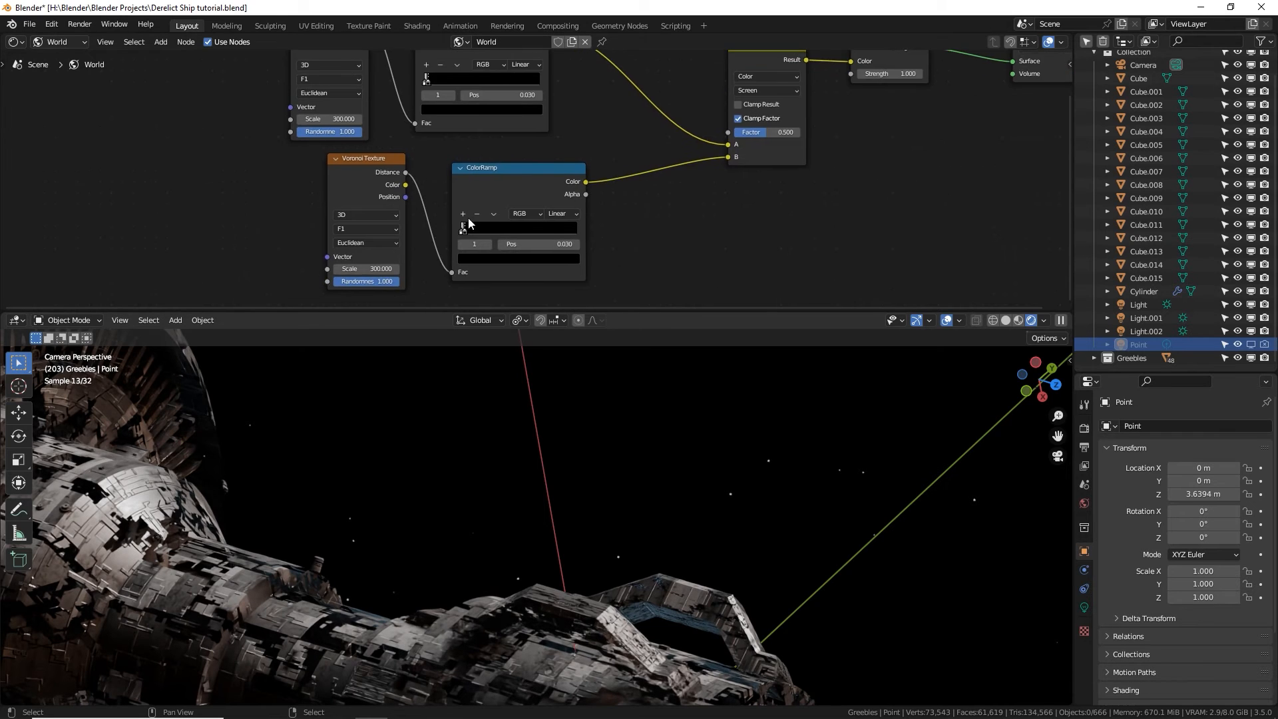
{"action": "middle_click_drag", "start_coordinate": [424, 257], "coordinate": [513, 197]}
{"action": "scroll", "coordinate": [514, 193], "scroll_direction": "up", "scroll_amount": 4}
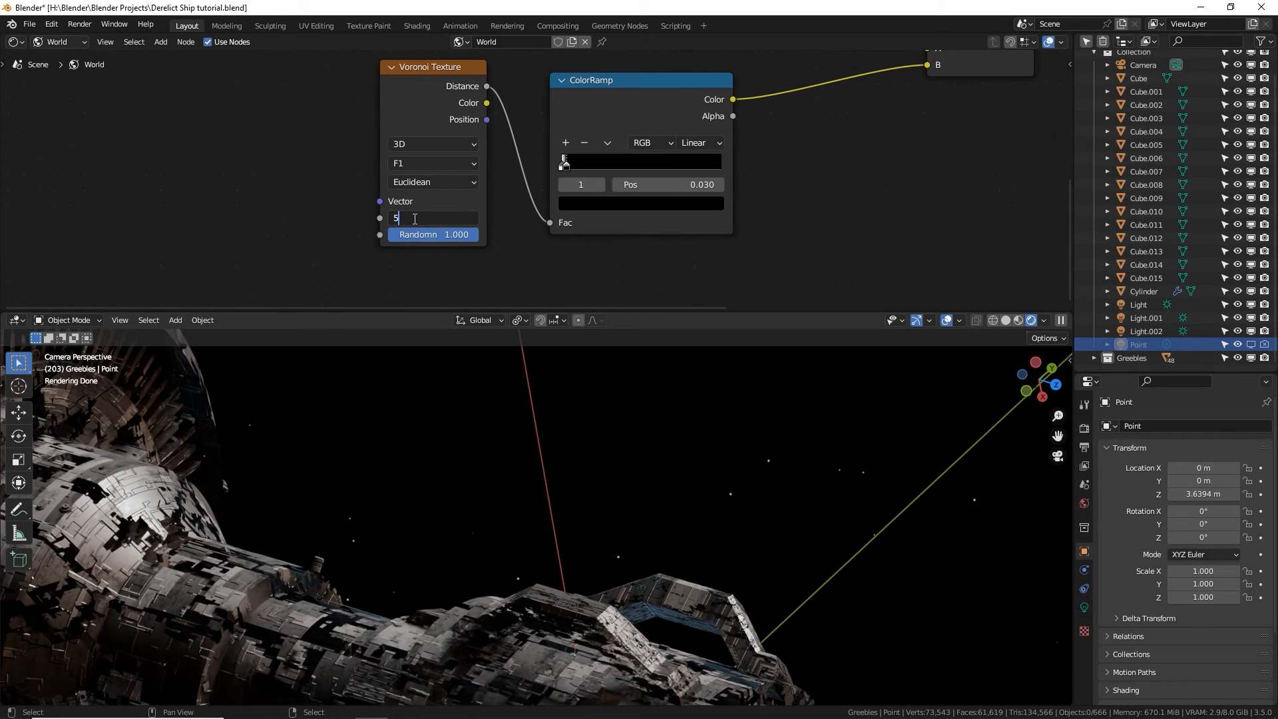
{"action": "key", "text": "Return"}
{"action": "scroll", "coordinate": [563, 188], "scroll_direction": "up", "scroll_amount": 1}
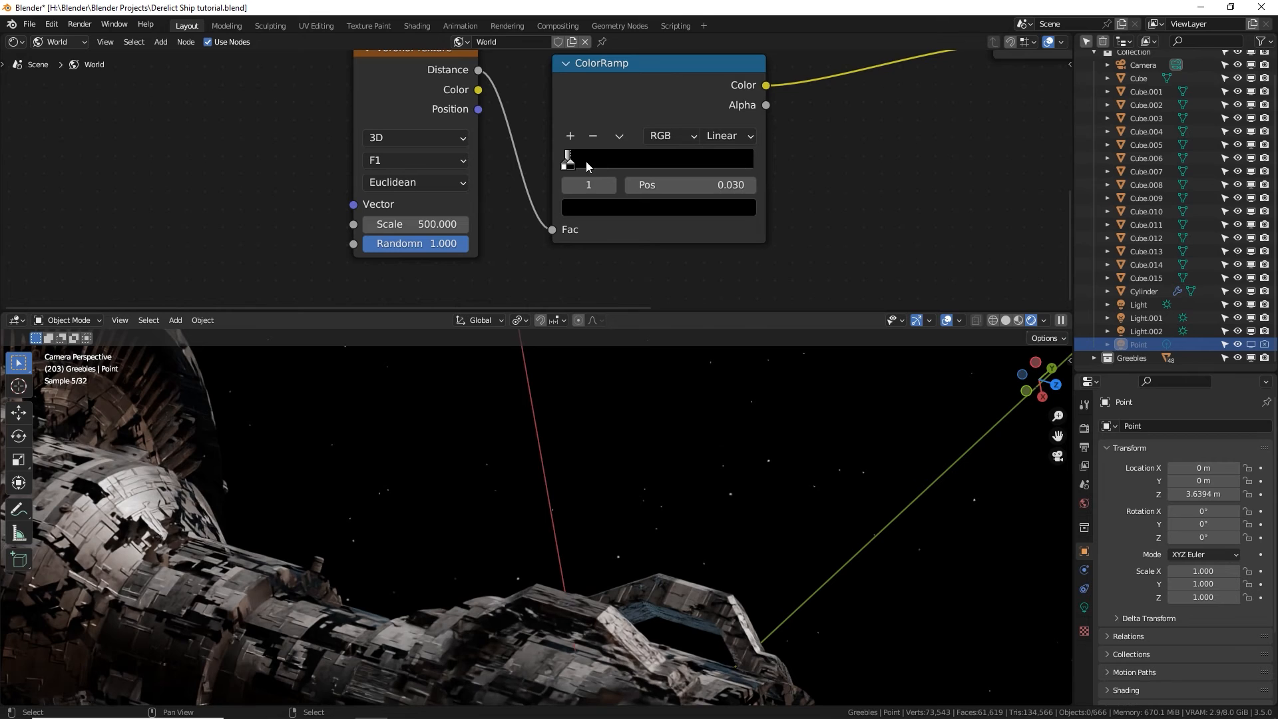
{"action": "scroll", "coordinate": [586, 166], "scroll_direction": "up", "scroll_amount": 2}
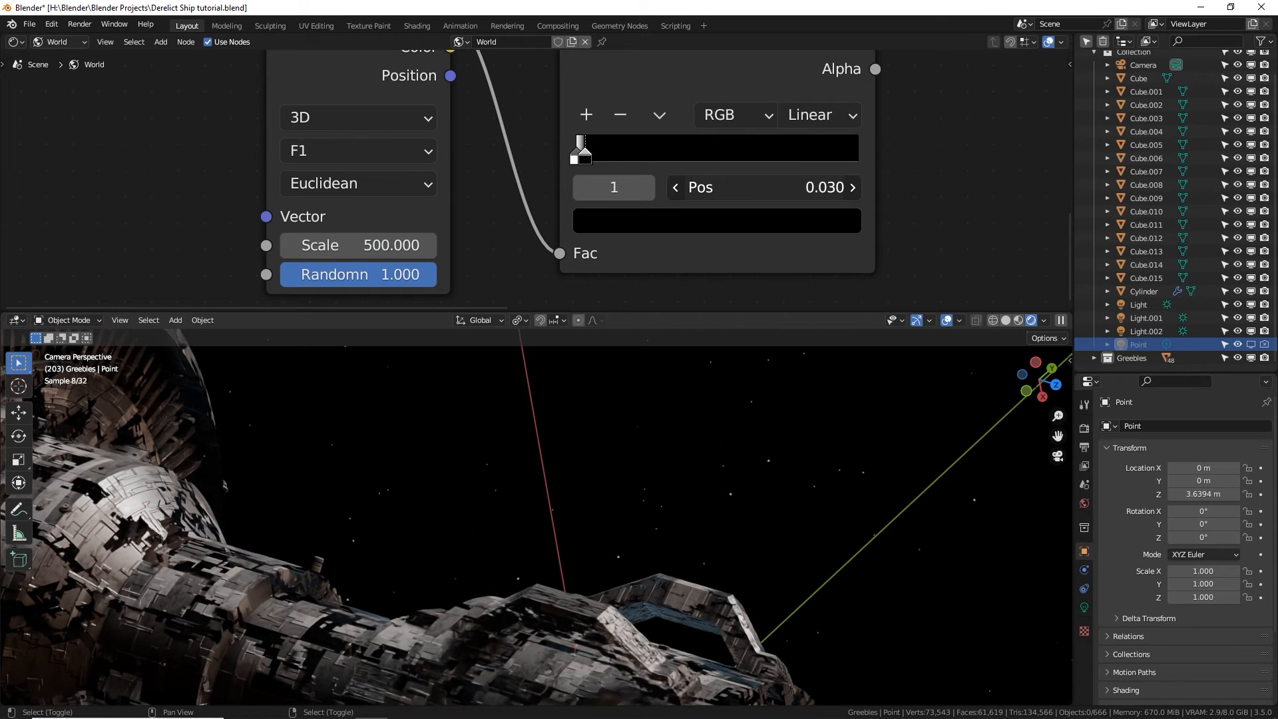
{"action": "left_click_drag", "start_coordinate": [582, 147], "coordinate": [584, 147]}
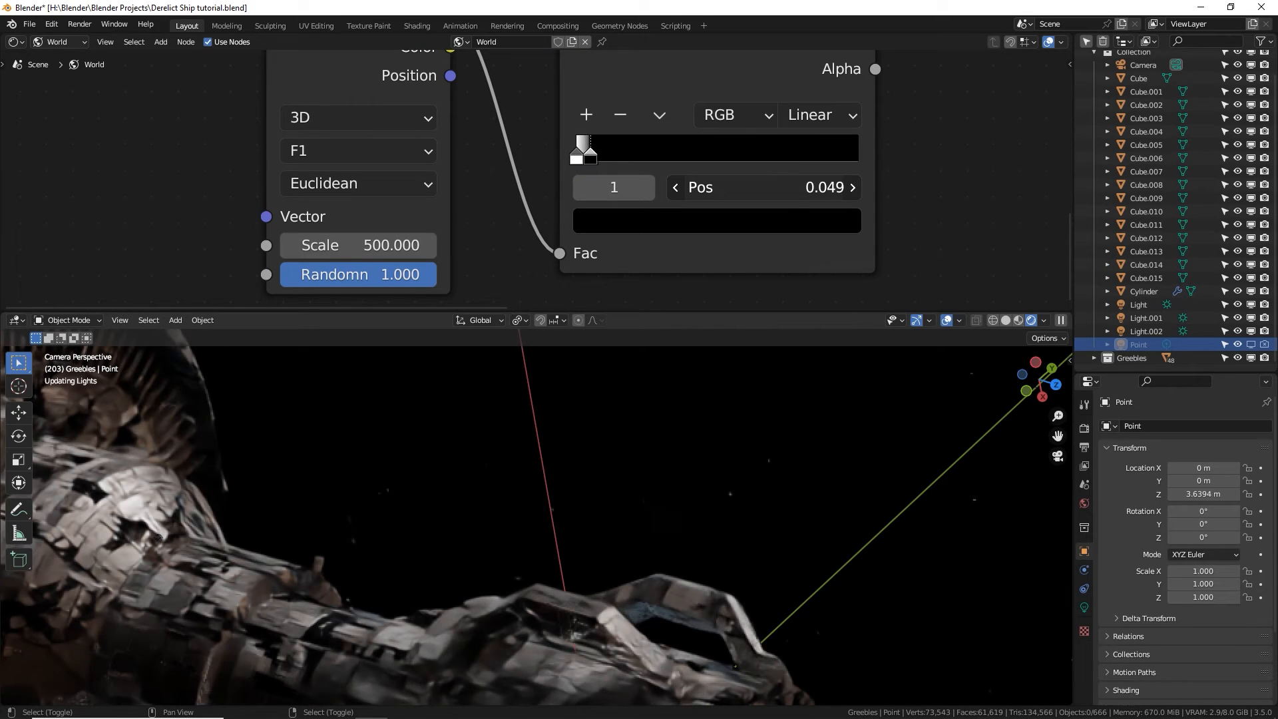
{"action": "left_click_drag", "start_coordinate": [757, 191], "coordinate": [789, 191], "text": "shift"}
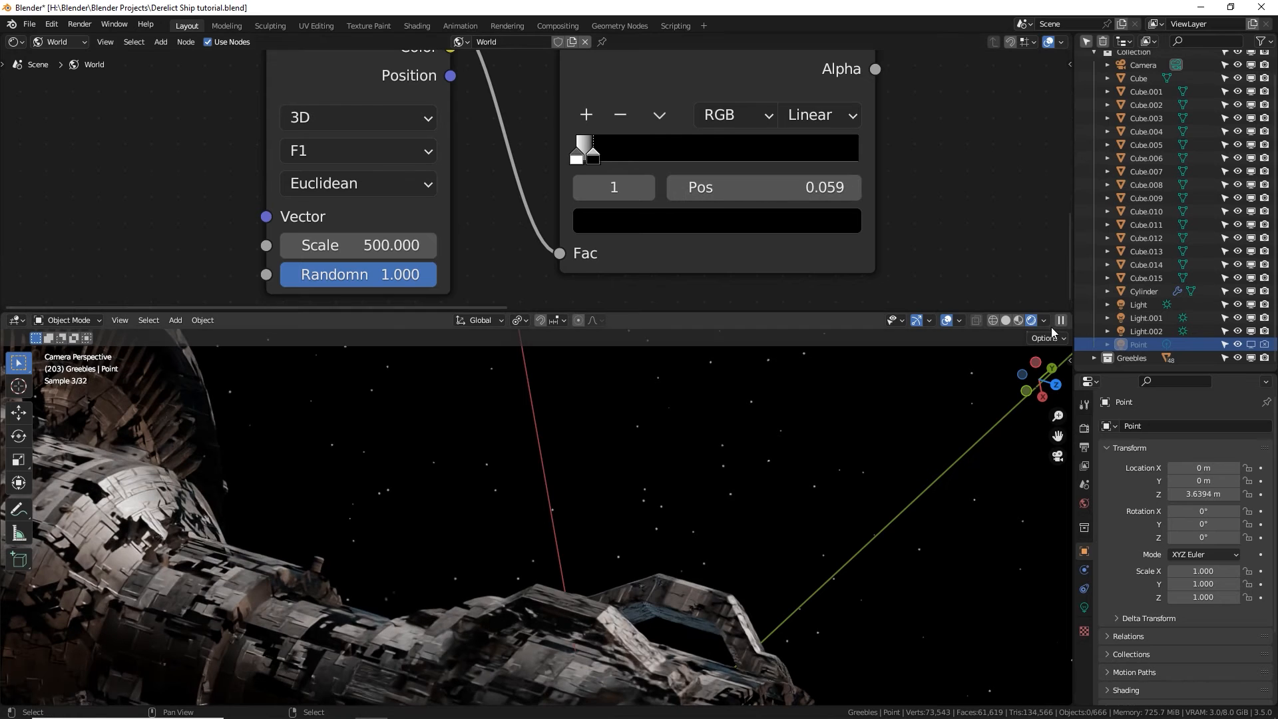
Switch the viewport to Material Preview with Scene Lights and Scene World enabled.
{"action": "left_click", "coordinate": [1018, 320]}
{"action": "middle_click_drag", "start_coordinate": [811, 383], "coordinate": [770, 414], "text": "shift"}
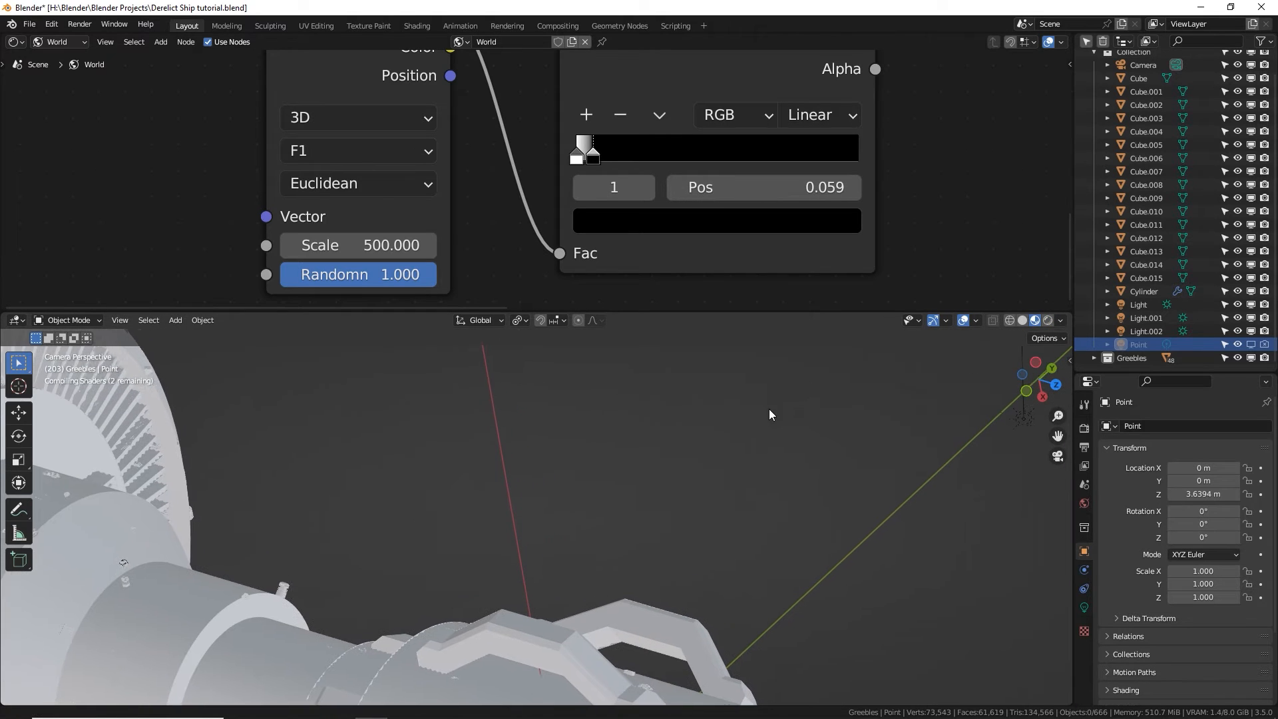
{"action": "left_click", "coordinate": [1062, 323]}
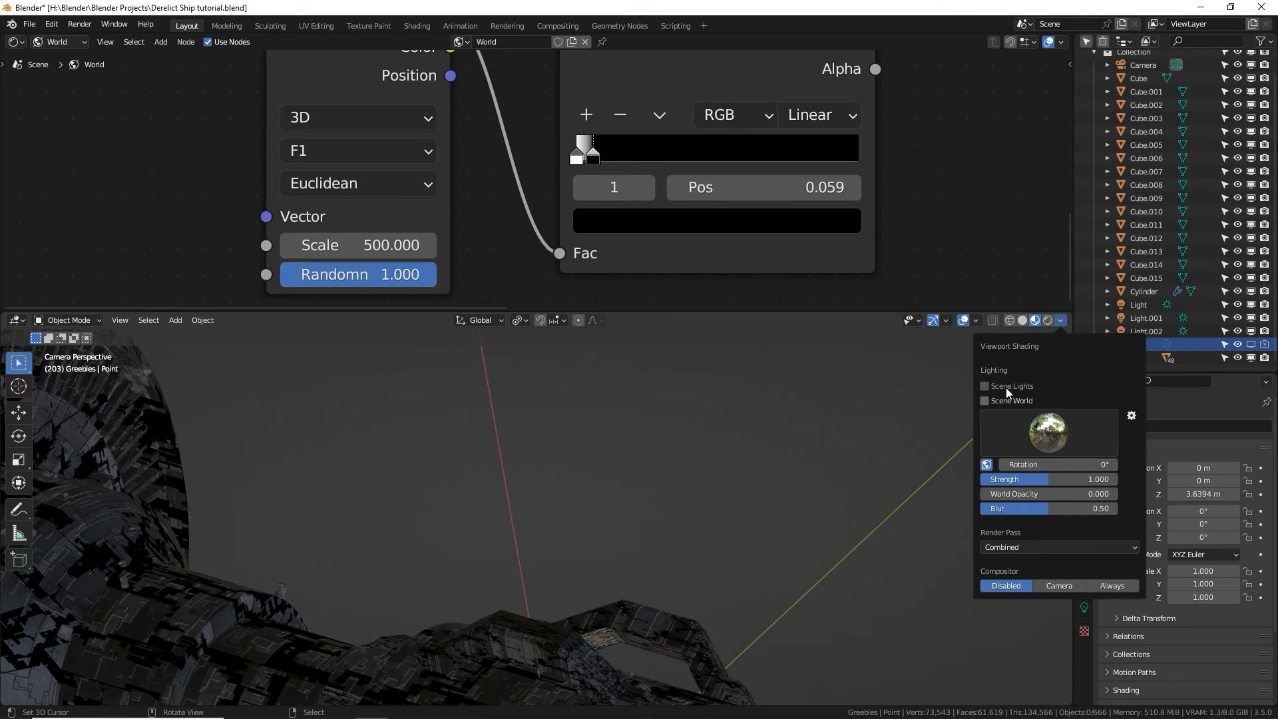
{"action": "left_click", "coordinate": [985, 400]}
{"action": "left_click", "coordinate": [985, 386]}
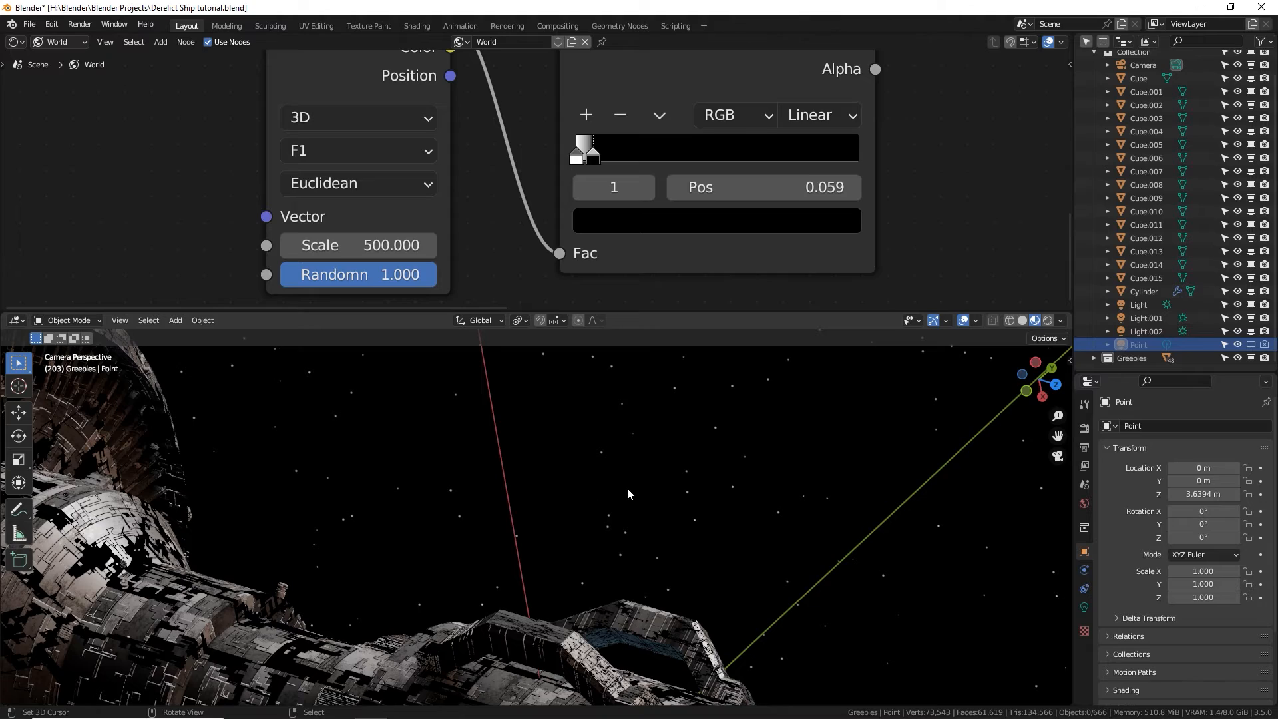
{"action": "key", "text": "Home"}
{"action": "scroll", "coordinate": [570, 502], "scroll_direction": "up", "scroll_amount": 6}
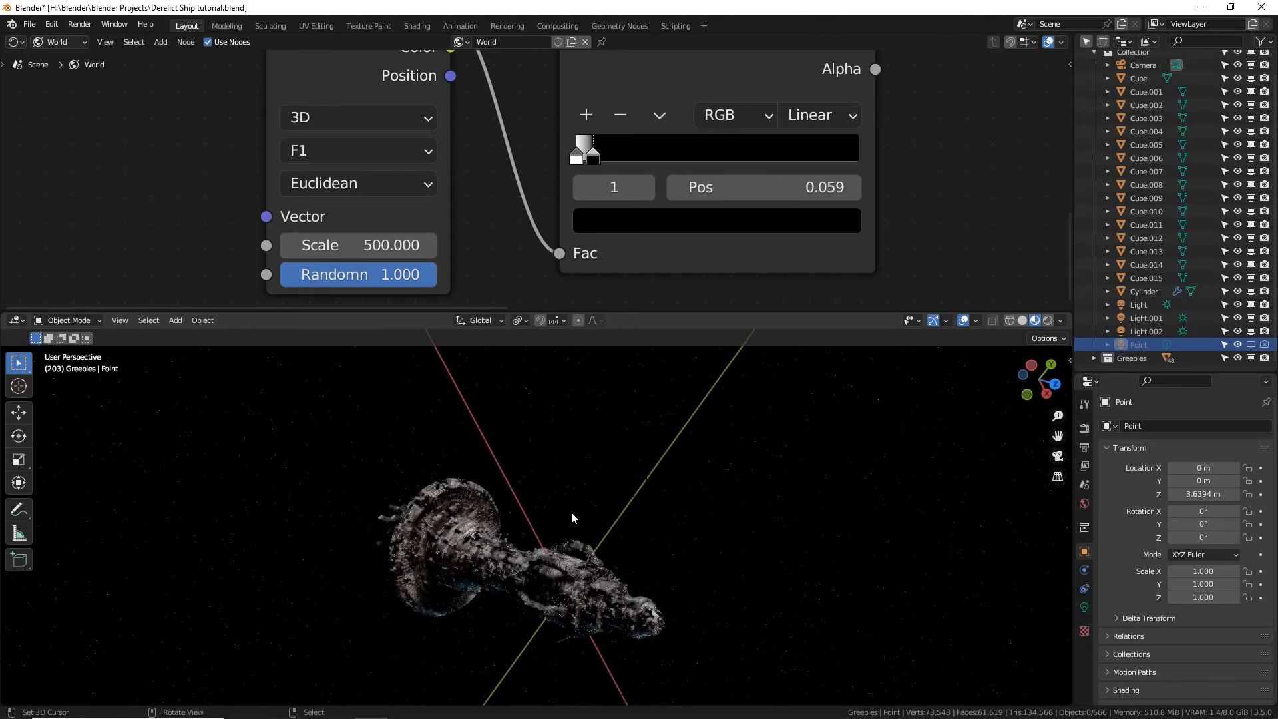
{"action": "scroll", "coordinate": [571, 522], "scroll_direction": "down", "scroll_amount": 5}
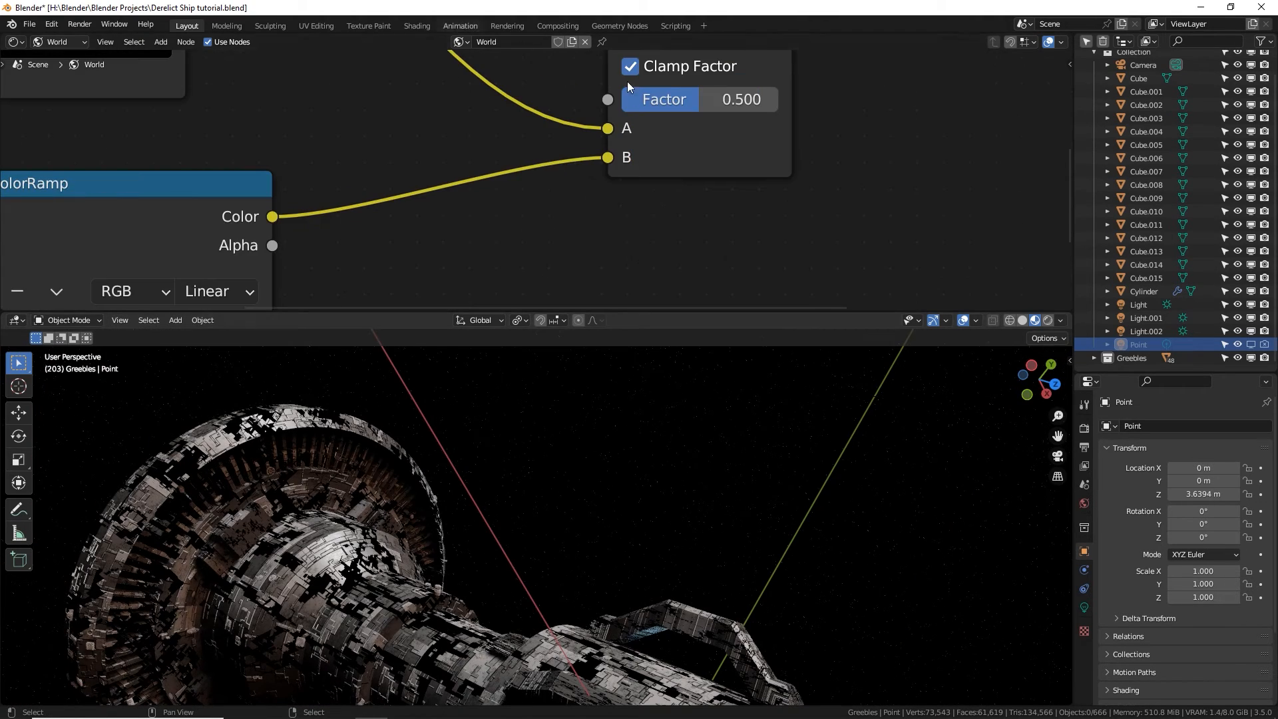
Set the Screen mix factor to 1.000 and the Background strength to 2, and return to the camera view.
{"action": "middle_click_drag", "start_coordinate": [627, 81], "coordinate": [713, 187]}
{"action": "scroll", "coordinate": [713, 192], "scroll_direction": "down", "scroll_amount": 2}
{"action": "left_click_drag", "start_coordinate": [594, 222], "coordinate": [730, 151]}
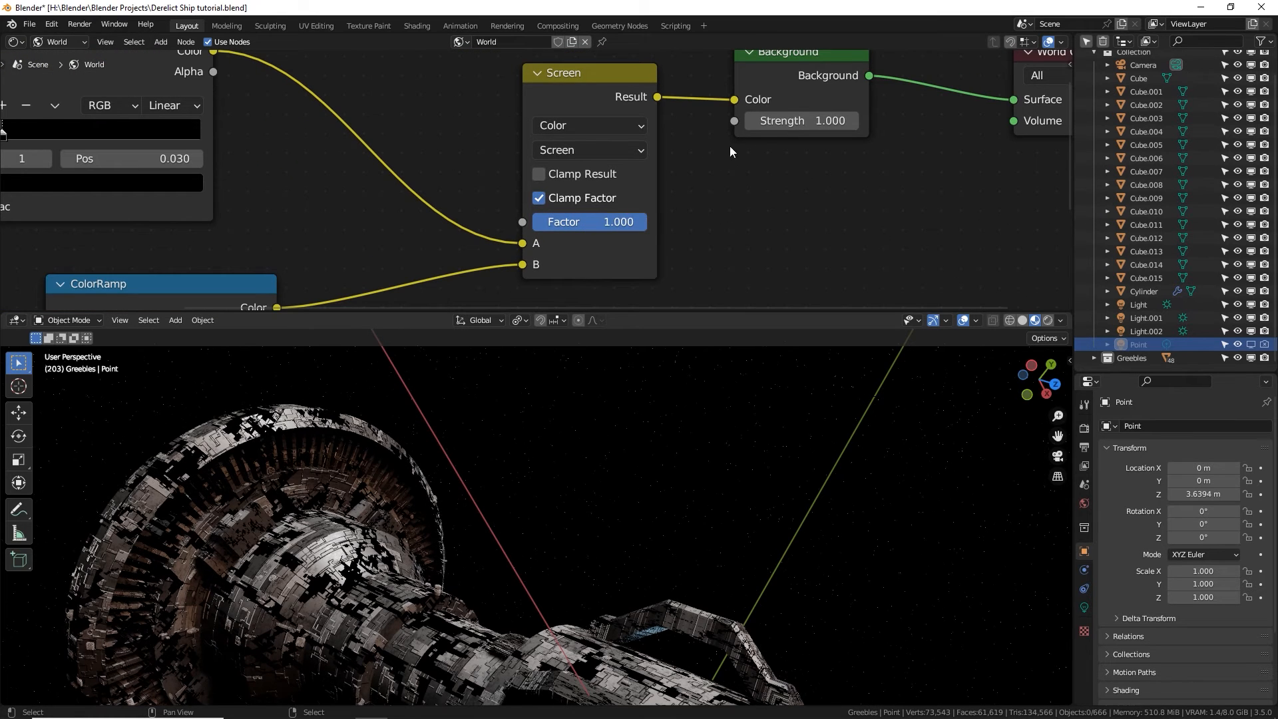
{"action": "left_click", "coordinate": [772, 122]}
{"action": "type", "text": "2"}
{"action": "key", "text": "Return"}
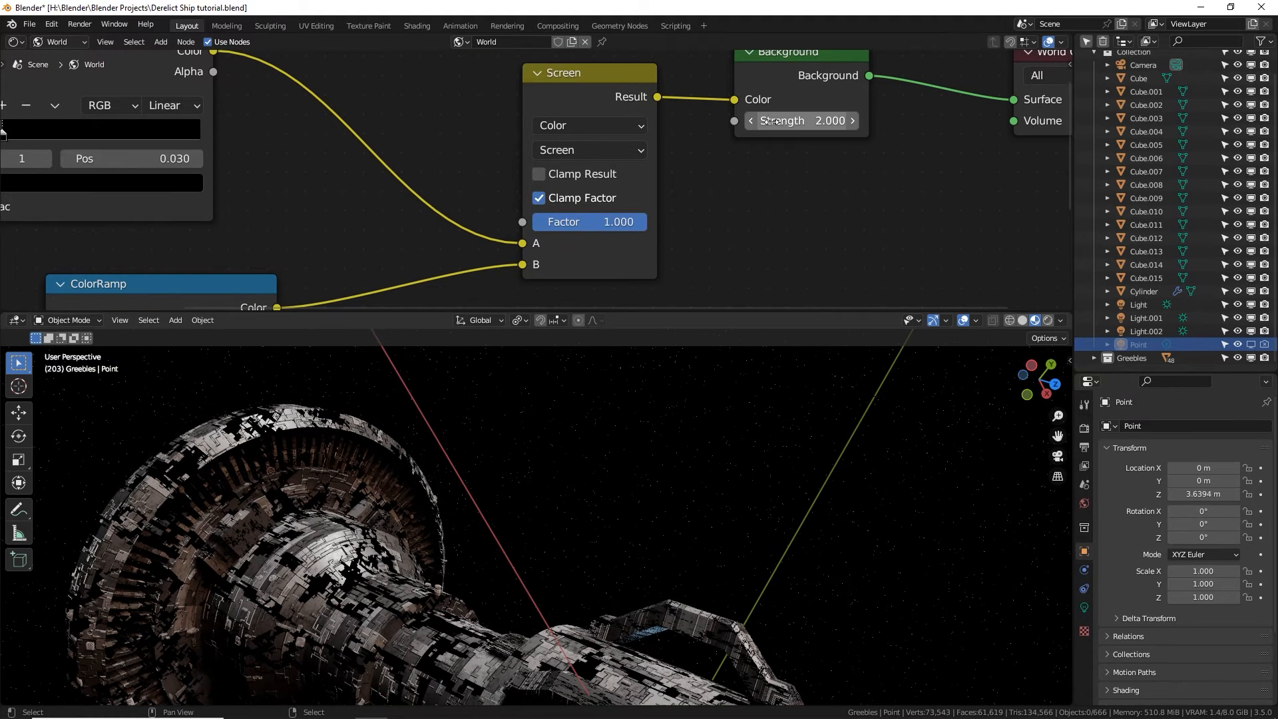
{"action": "key", "text": "KP_0"}
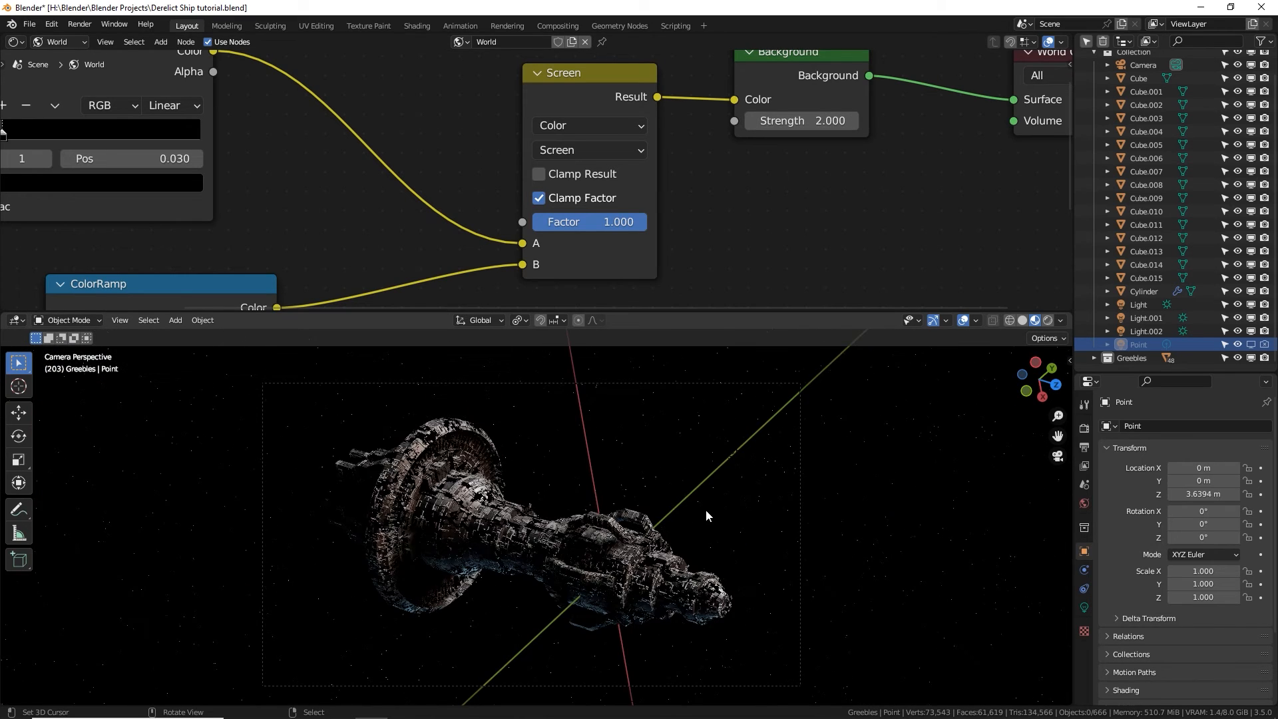
Add a cube, clear its location to the world origin, and scale it up by about 25.7.
{"action": "left_click", "coordinate": [525, 524]}
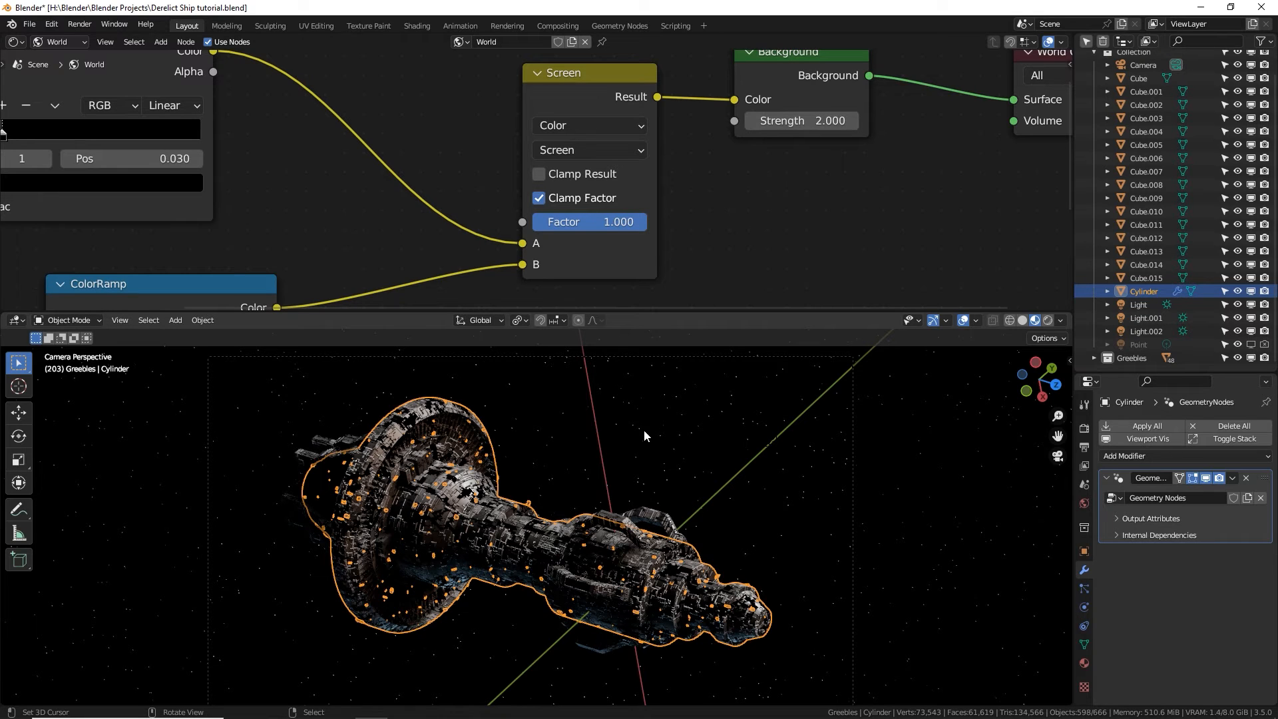
{"action": "key", "text": "shift+a"}
{"action": "mouse_move", "coordinate": [649, 425]}
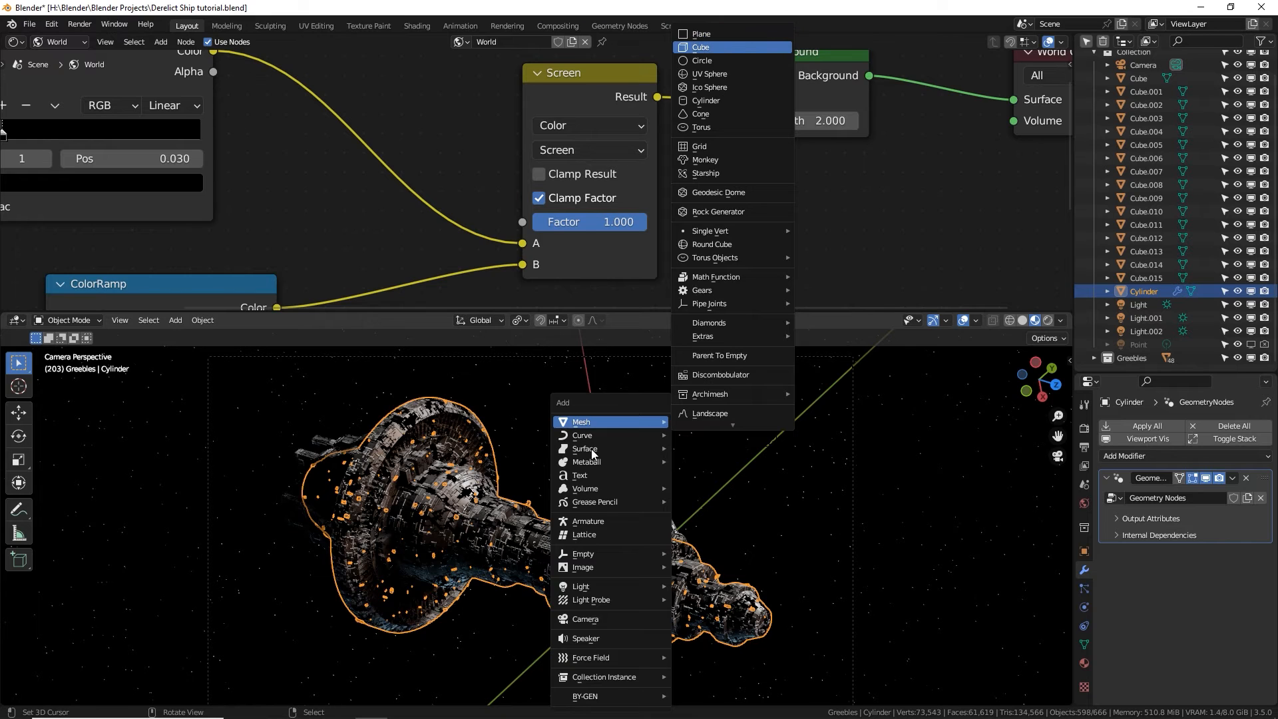
{"action": "key", "text": "Return"}
{"action": "key", "text": "alt+g"}
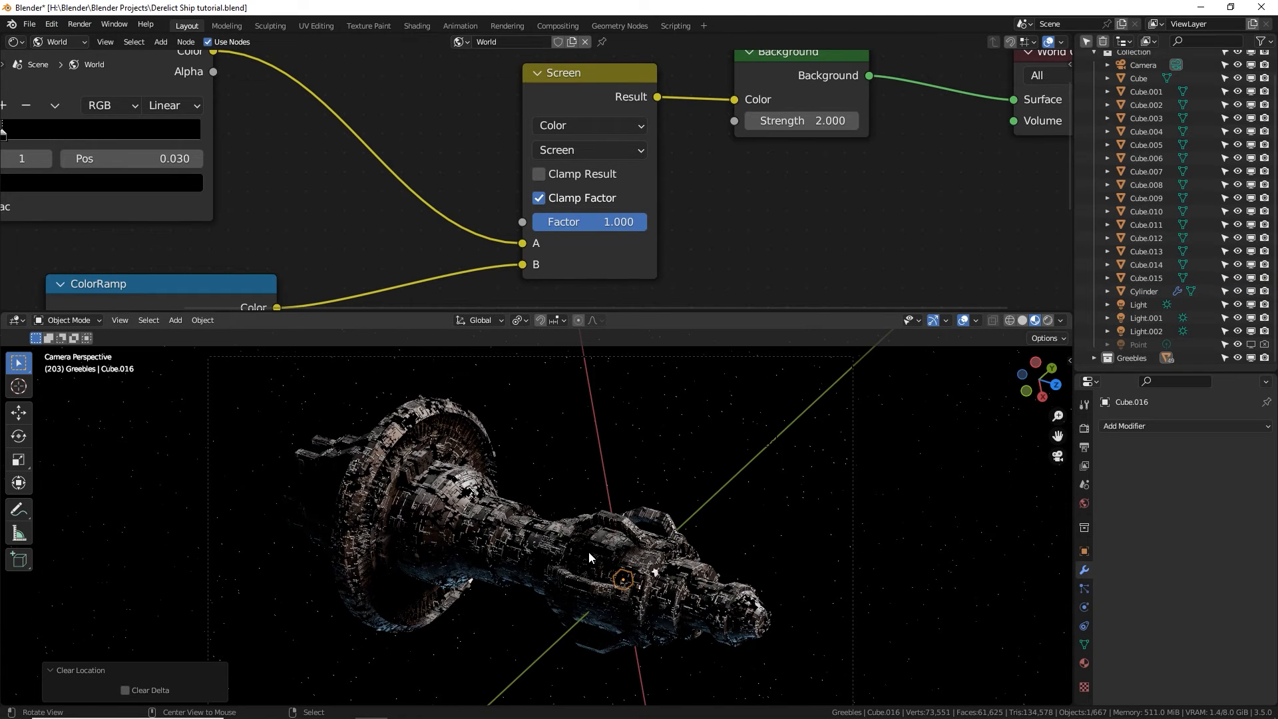
{"action": "key", "text": "s"}
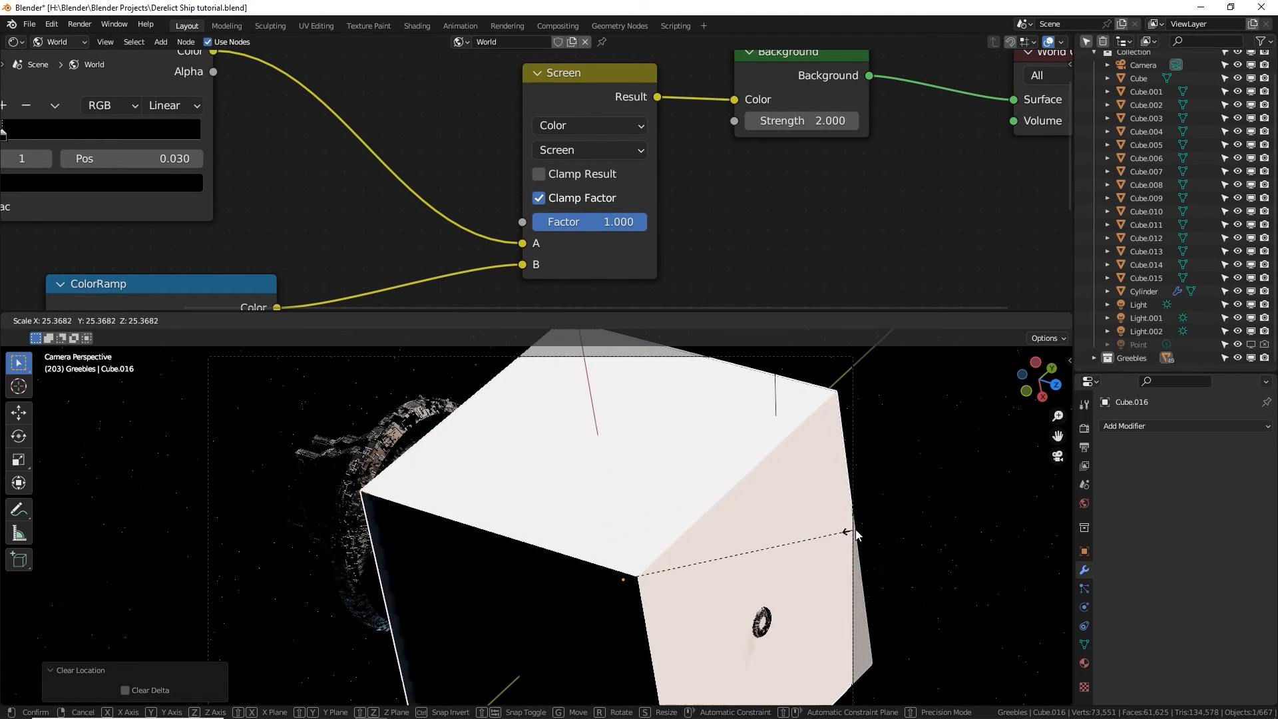
{"action": "left_click", "coordinate": [850, 528]}
Stretch the cube along Z by about 4.38 and enlarge it uniformly by about 1.23.
{"action": "key", "text": "s"}
{"action": "key", "text": "x"}
{"action": "key", "text": "z"}
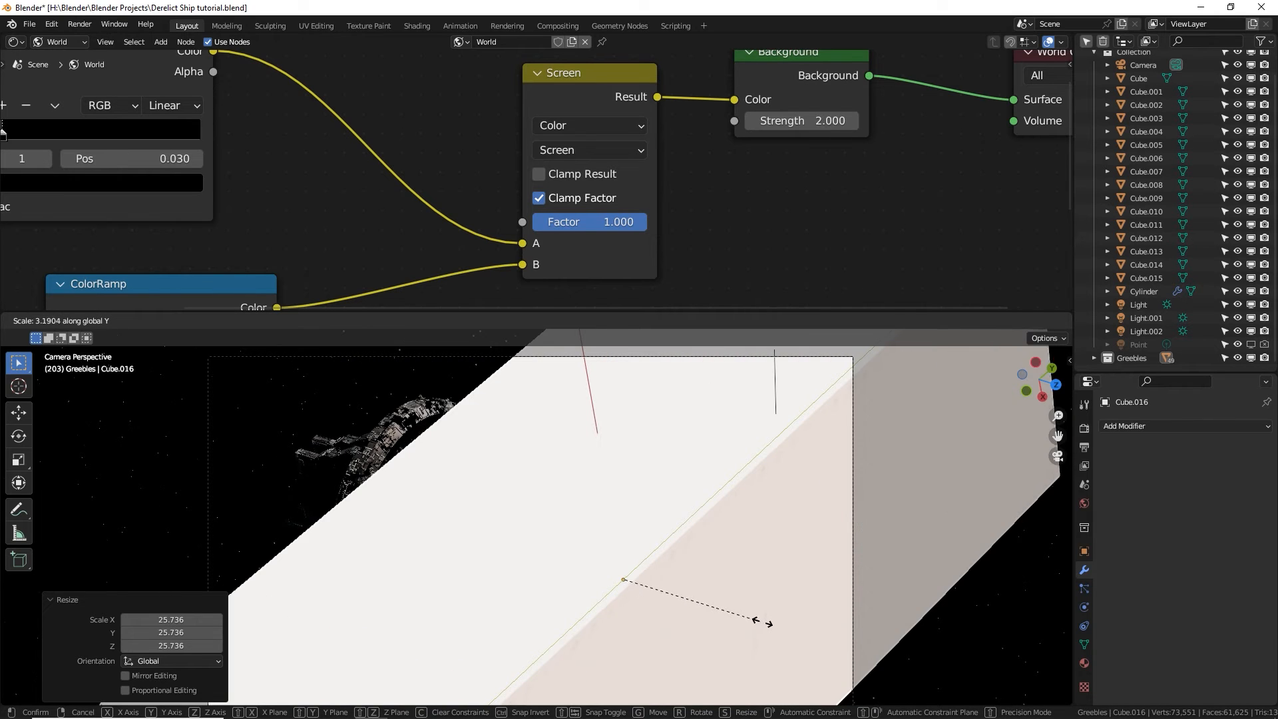
{"action": "left_click", "coordinate": [813, 633]}
{"action": "key", "text": "s"}
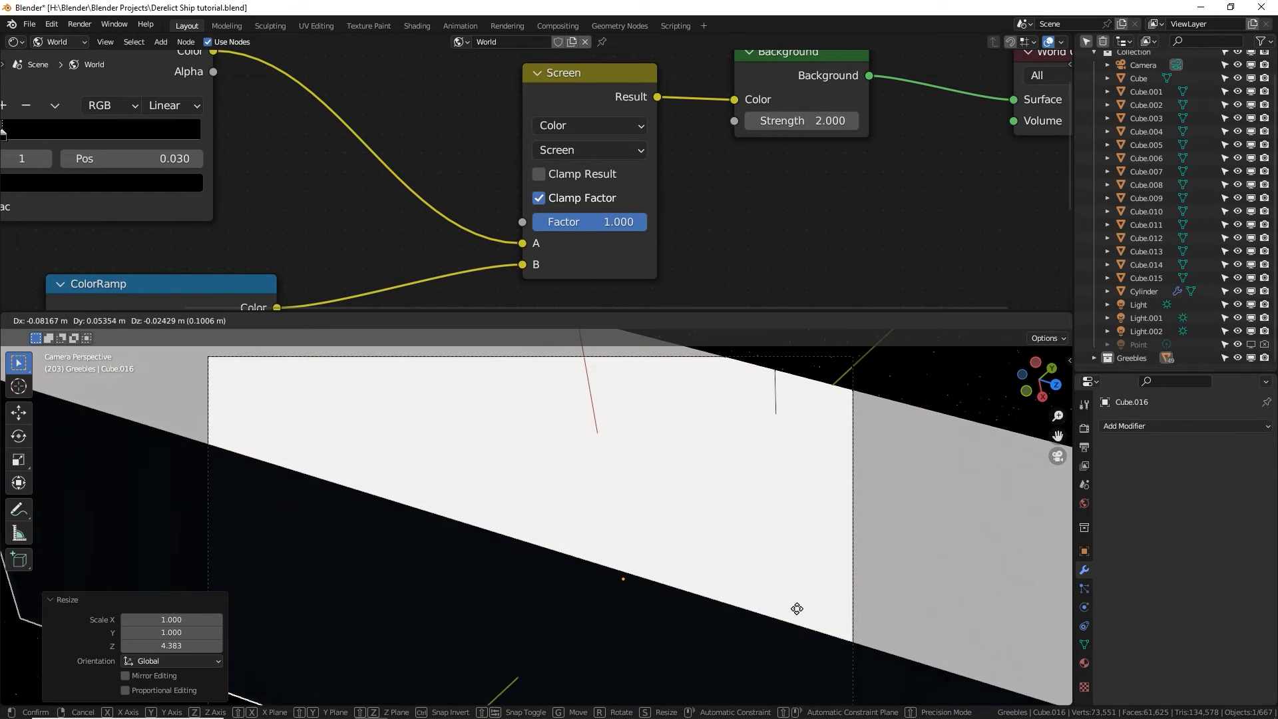
{"action": "left_click", "coordinate": [799, 578]}
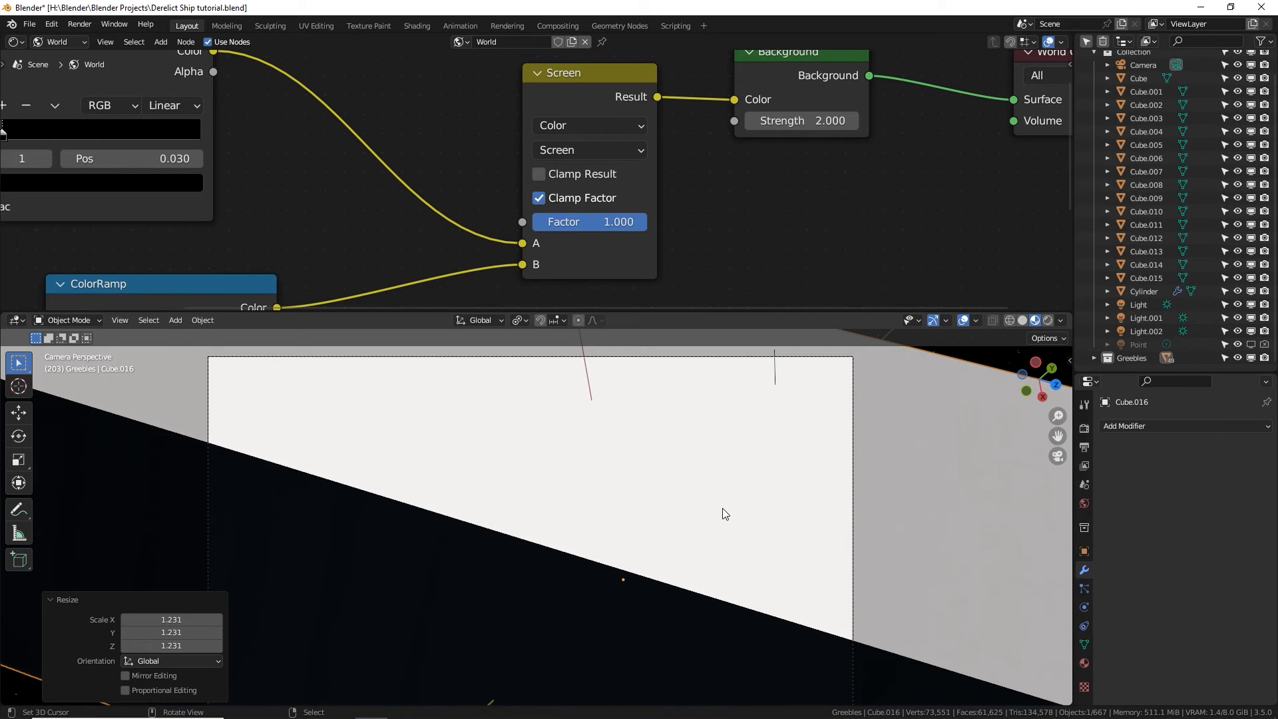
Switch the viewport to solid shading and give the large cube a new material named Atmo.
{"action": "mouse_move", "coordinate": [725, 514]}
{"action": "middle_mouse_down"}
{"action": "mouse_move", "coordinate": [742, 512]}
{"action": "mouse_move", "coordinate": [669, 469]}
{"action": "middle_mouse_up"}
{"action": "left_click", "coordinate": [1022, 320]}
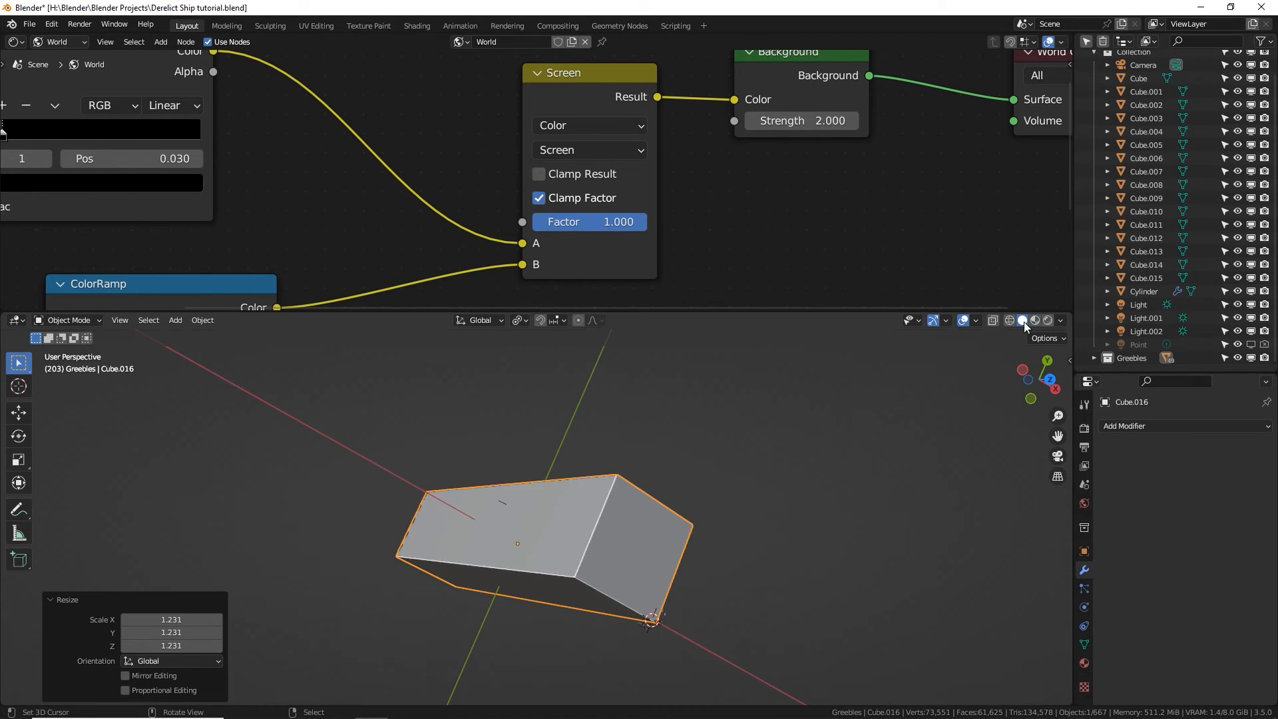
{"action": "middle_click_drag", "start_coordinate": [752, 452], "coordinate": [733, 516]}
{"action": "left_click", "coordinate": [1084, 663]}
{"action": "left_click", "coordinate": [1157, 482]}
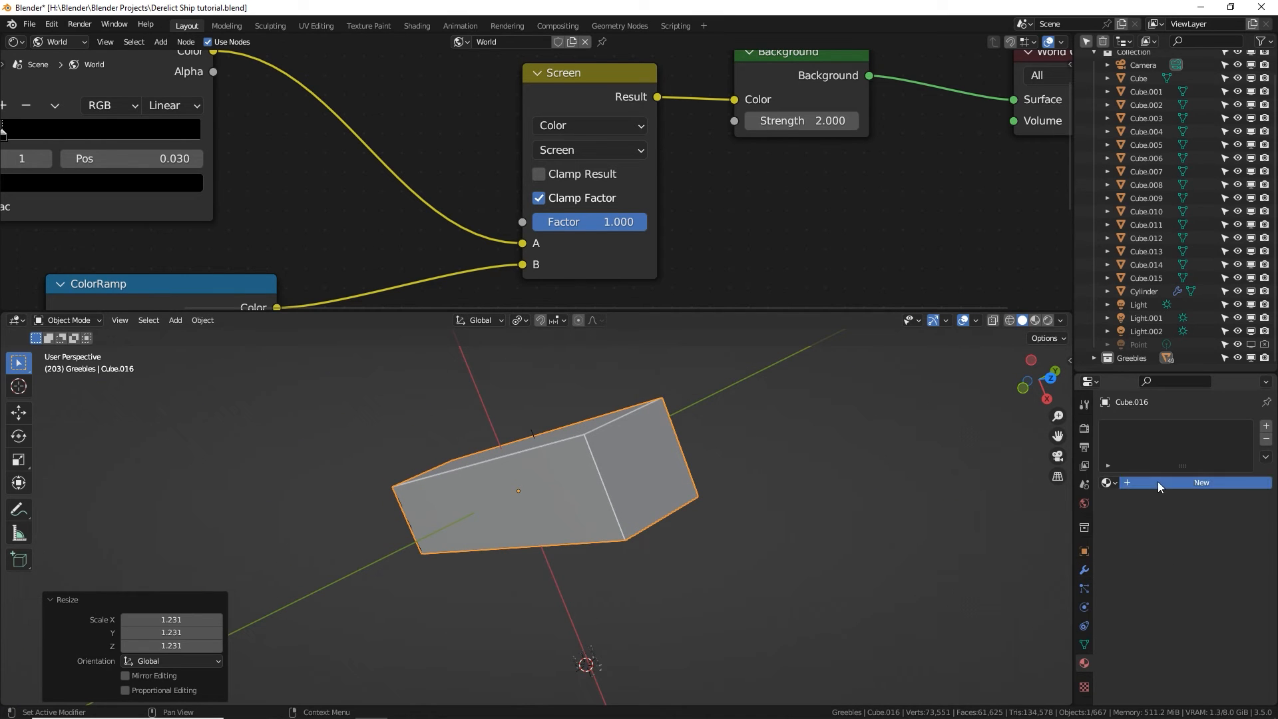
{"action": "left_click", "coordinate": [1182, 484]}
{"action": "type", "text": "A"}
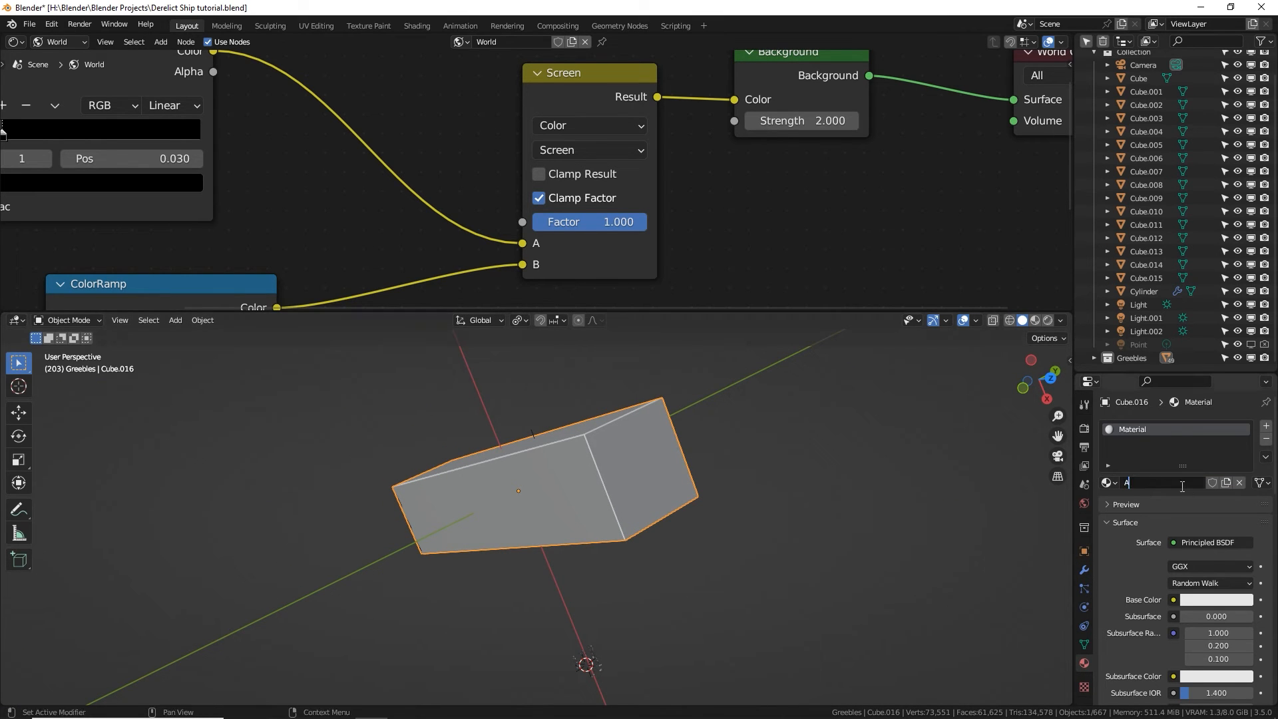
{"action": "type", "text": "tmo"}
{"action": "key", "text": "Return"}
Switch the node editor's shader type to Object and delete the Principled BSDF from the Atmo material.
{"action": "left_click", "coordinate": [81, 43]}
{"action": "left_click", "coordinate": [62, 57]}
{"action": "scroll", "coordinate": [263, 170], "scroll_direction": "down", "scroll_amount": 3}
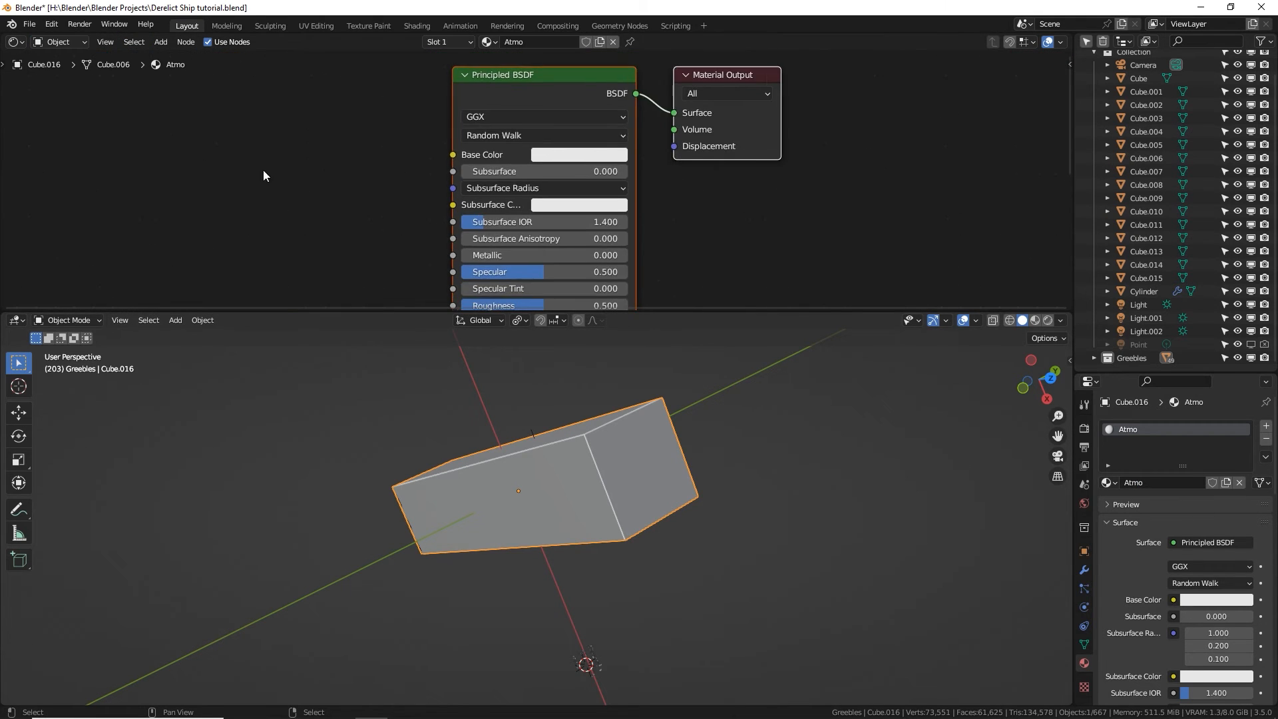
{"action": "left_click", "coordinate": [501, 99]}
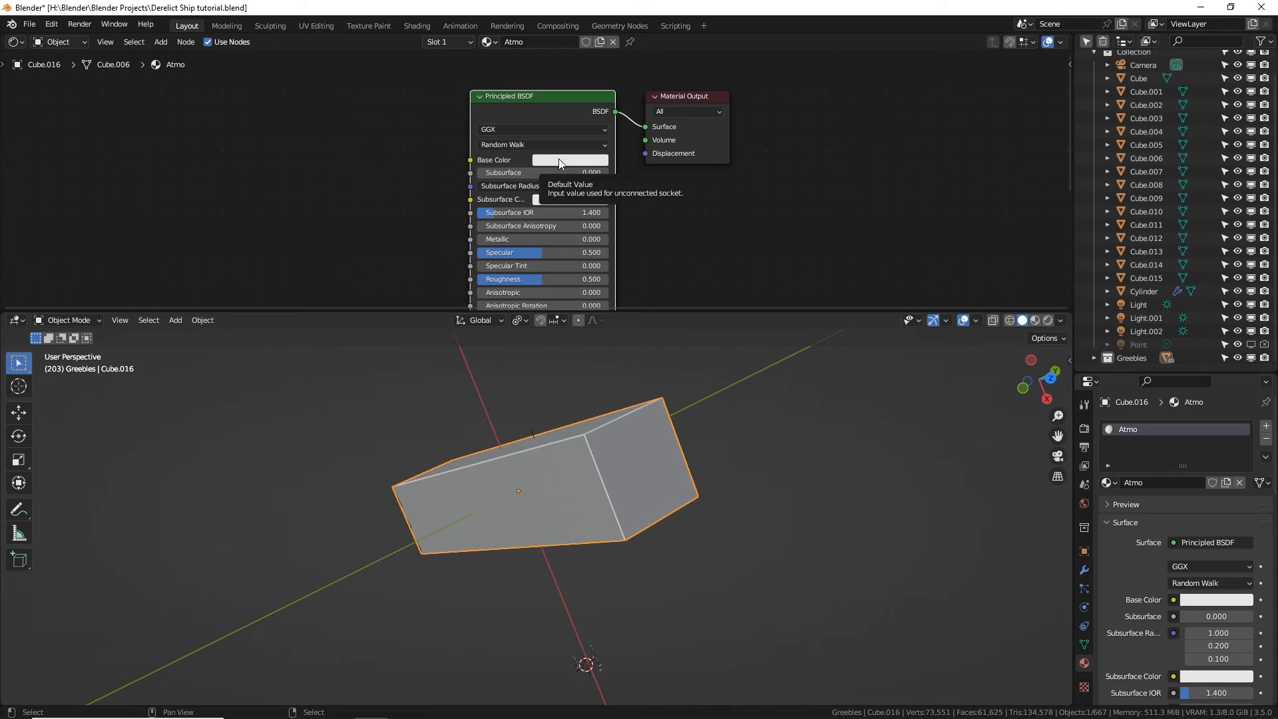
{"action": "key", "text": "Delete"}
Add a Principled Volume node to the Atmo material and connect its Volume output to the Material Output's Volume input.
{"action": "key", "text": "shift+a"}
{"action": "type", "text": "vol"}
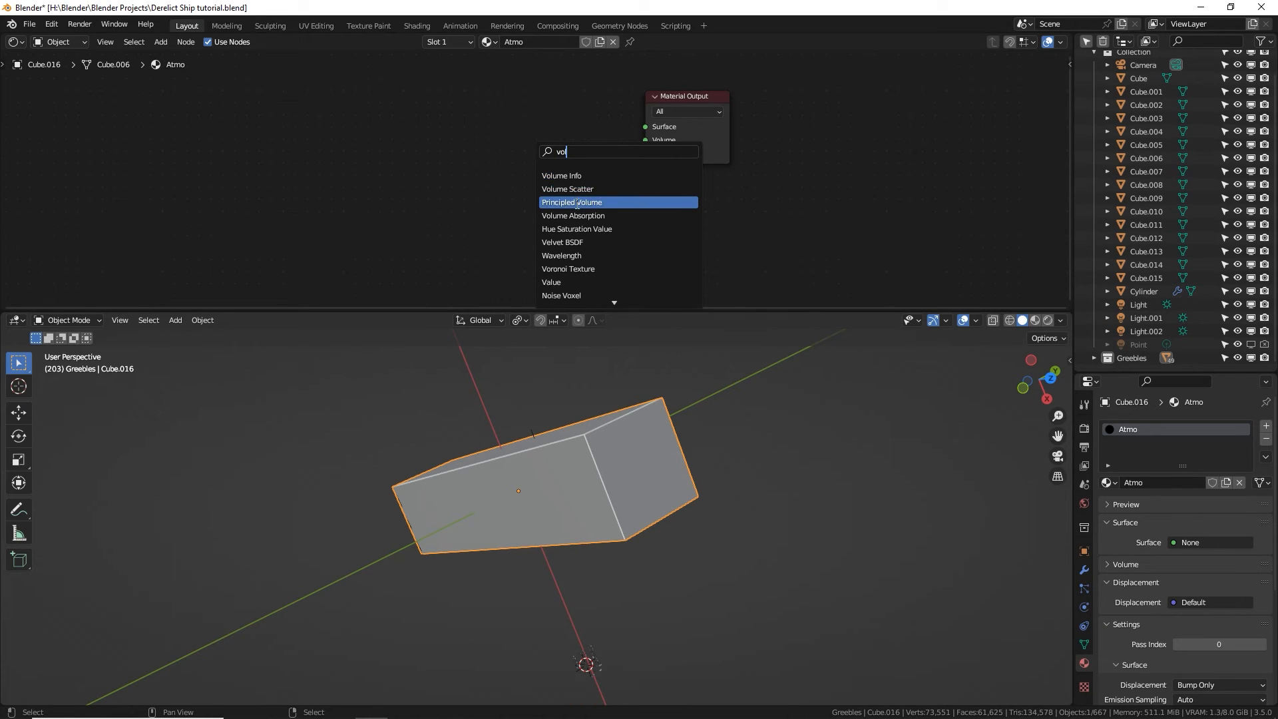
{"action": "left_click", "coordinate": [666, 202]}
{"action": "left_click", "coordinate": [602, 135]}
{"action": "left_click_drag", "start_coordinate": [601, 111], "coordinate": [659, 142]}
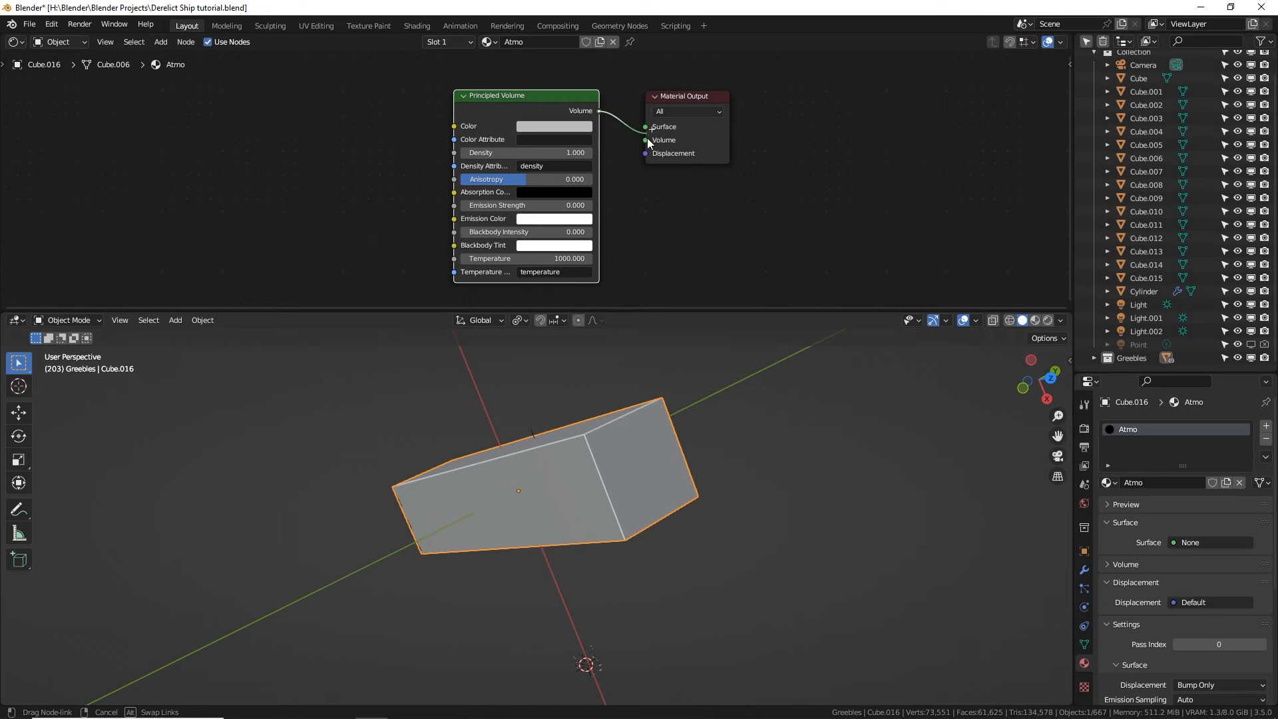
{"action": "left_click_drag", "start_coordinate": [647, 141], "coordinate": [647, 141]}
{"action": "scroll", "coordinate": [514, 129], "scroll_direction": "up", "scroll_amount": 2}
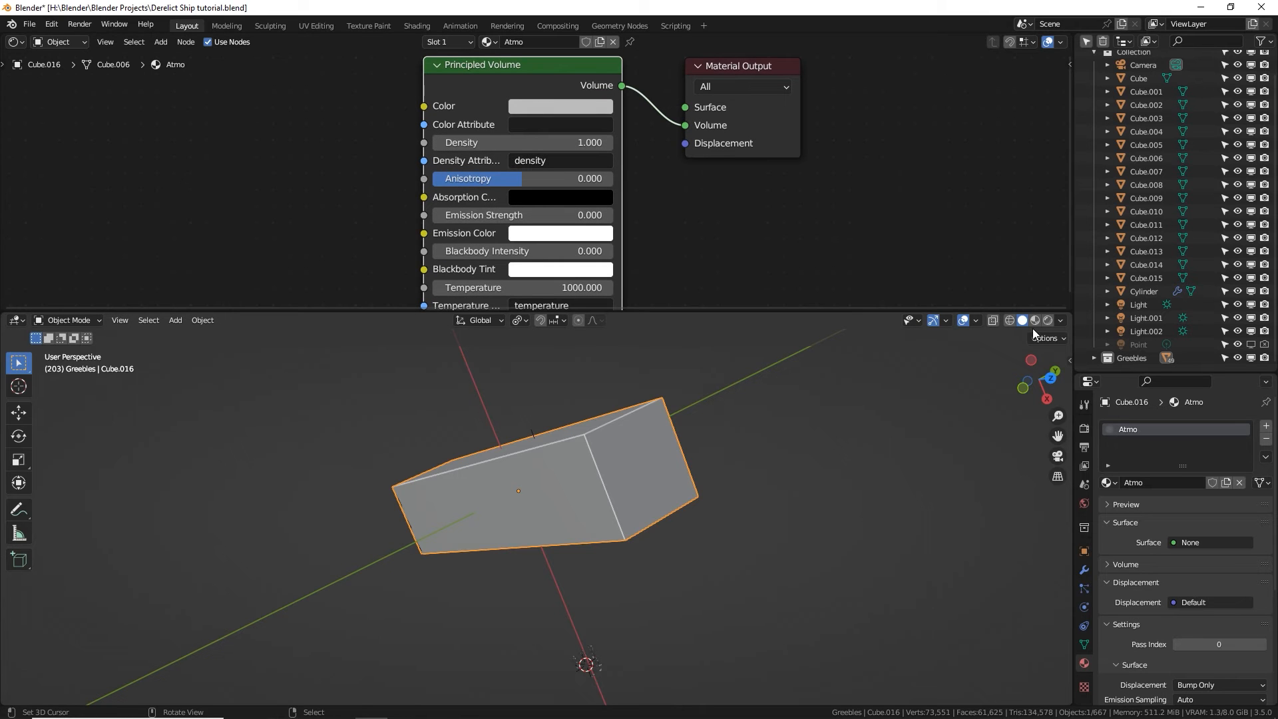
Switch the viewport to rendered shading and set the Principled Volume density to 0.1.
{"action": "left_click", "coordinate": [1049, 320]}
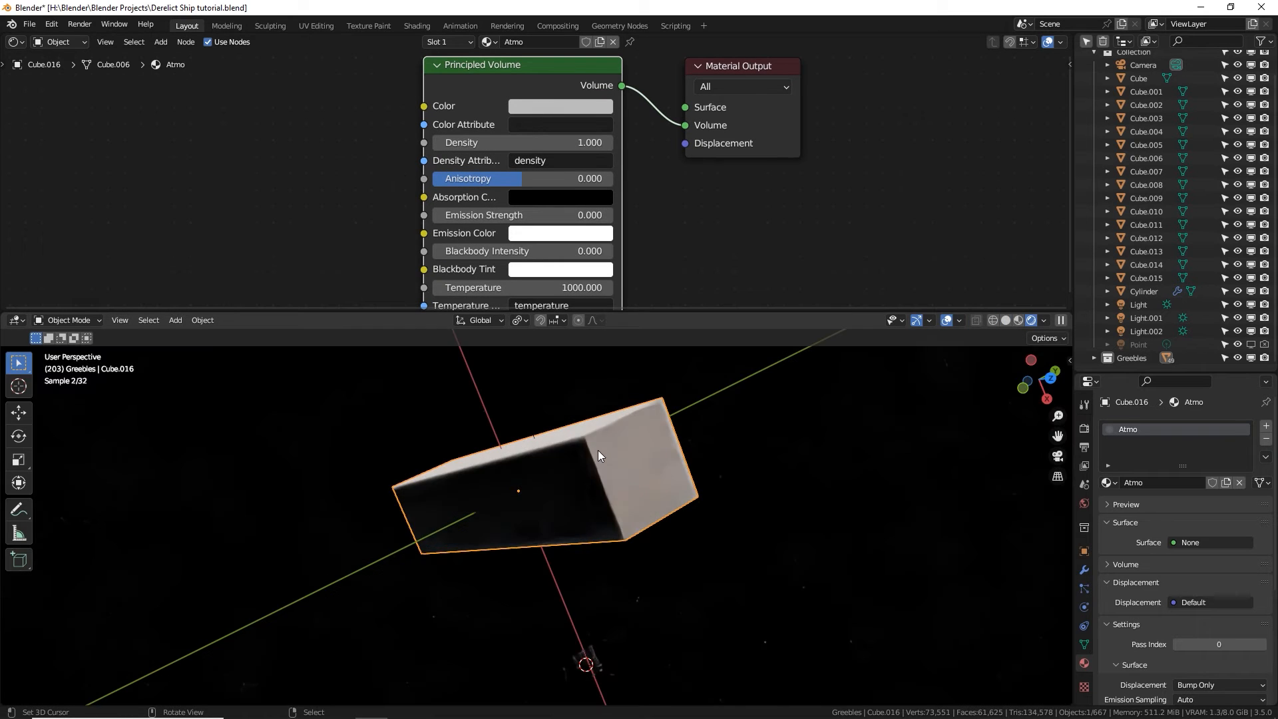
{"action": "middle_click_drag", "start_coordinate": [598, 450], "coordinate": [669, 501]}
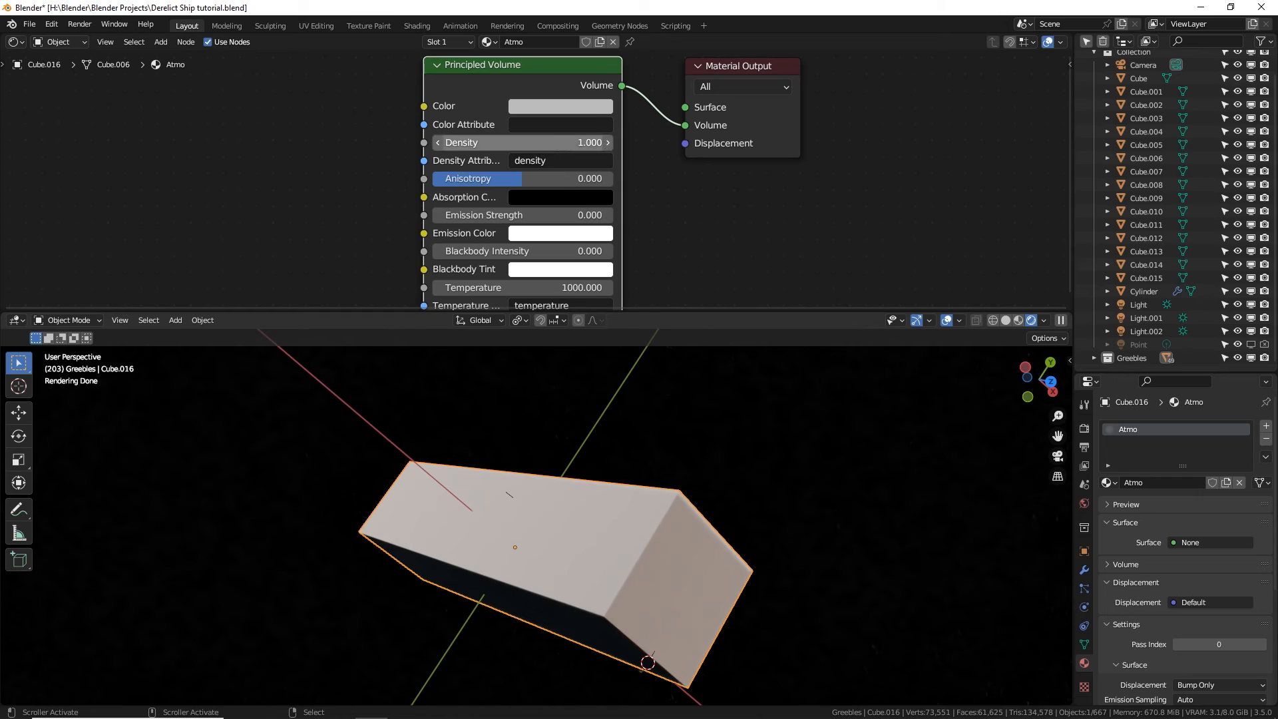
{"action": "double_click", "coordinate": [563, 144]}
{"action": "key", "text": "BackSpace"}
{"action": "type", "text": ".1"}
{"action": "key", "text": "Return"}
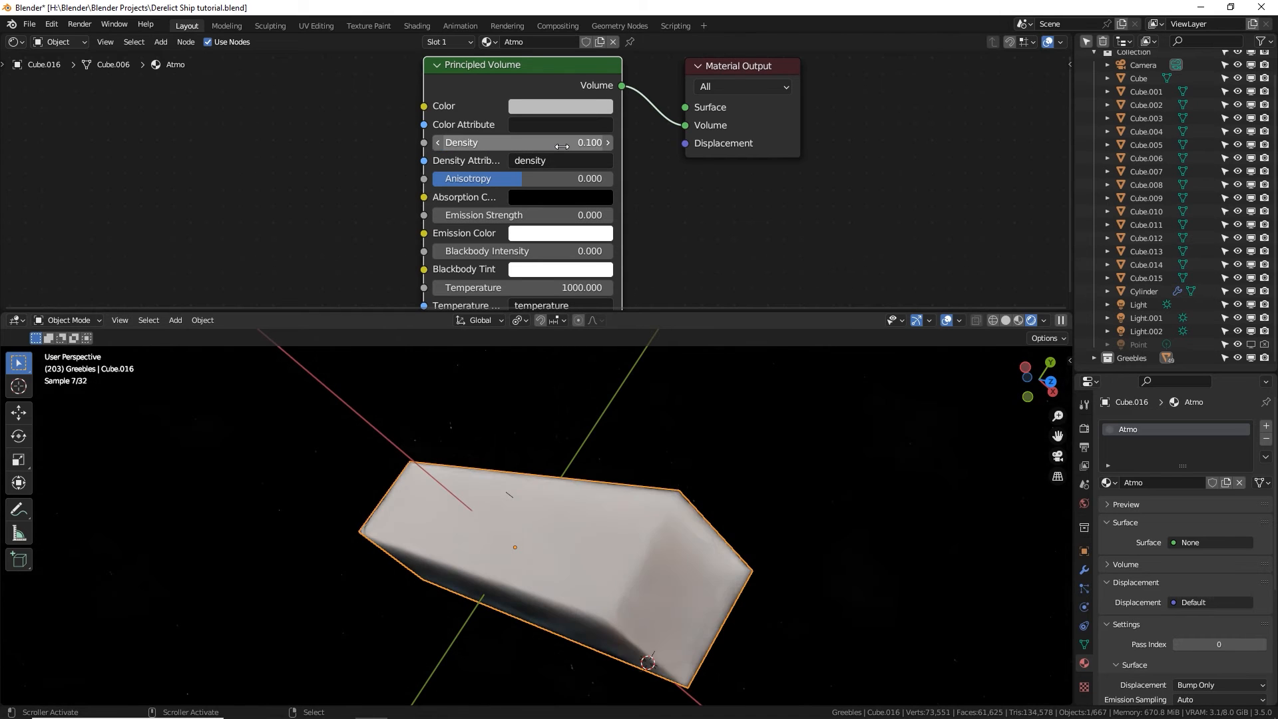
Try thinner Principled Volume densities of 0.01 and 0.001.
{"action": "double_click", "coordinate": [563, 143]}
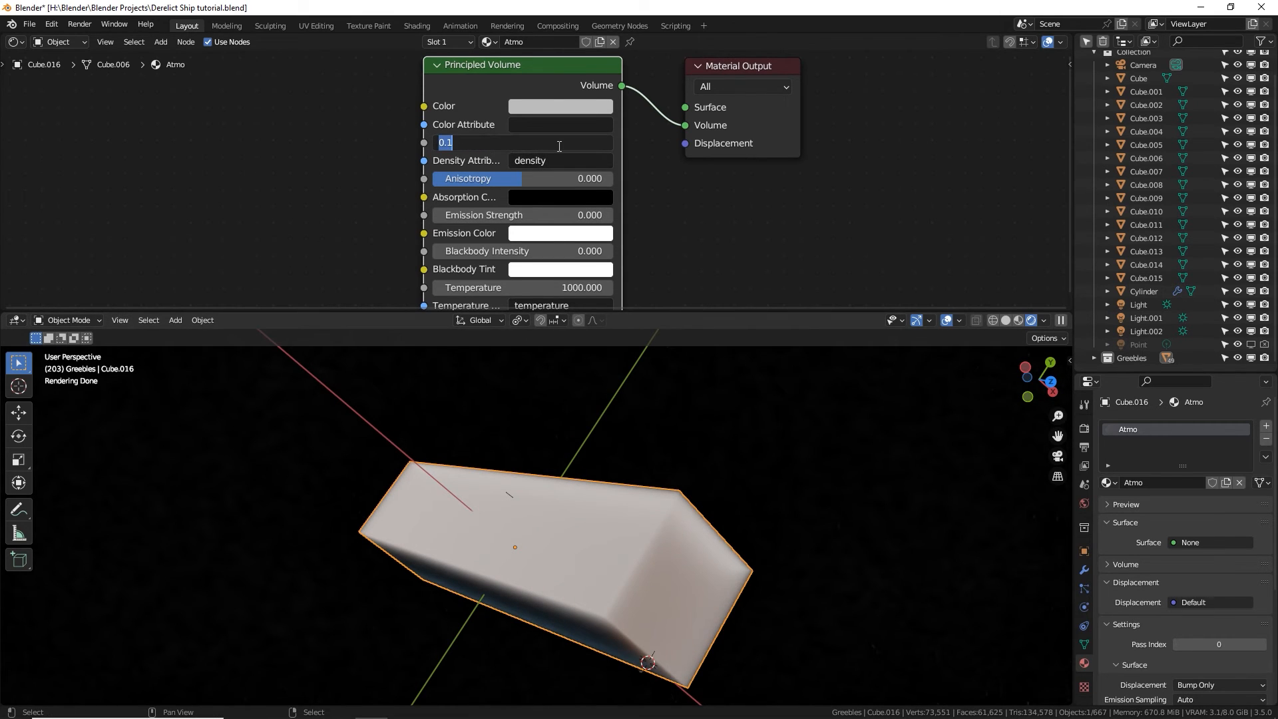
{"action": "type", "text": ".01"}
{"action": "key", "text": "Return"}
{"action": "double_click", "coordinate": [549, 143]}
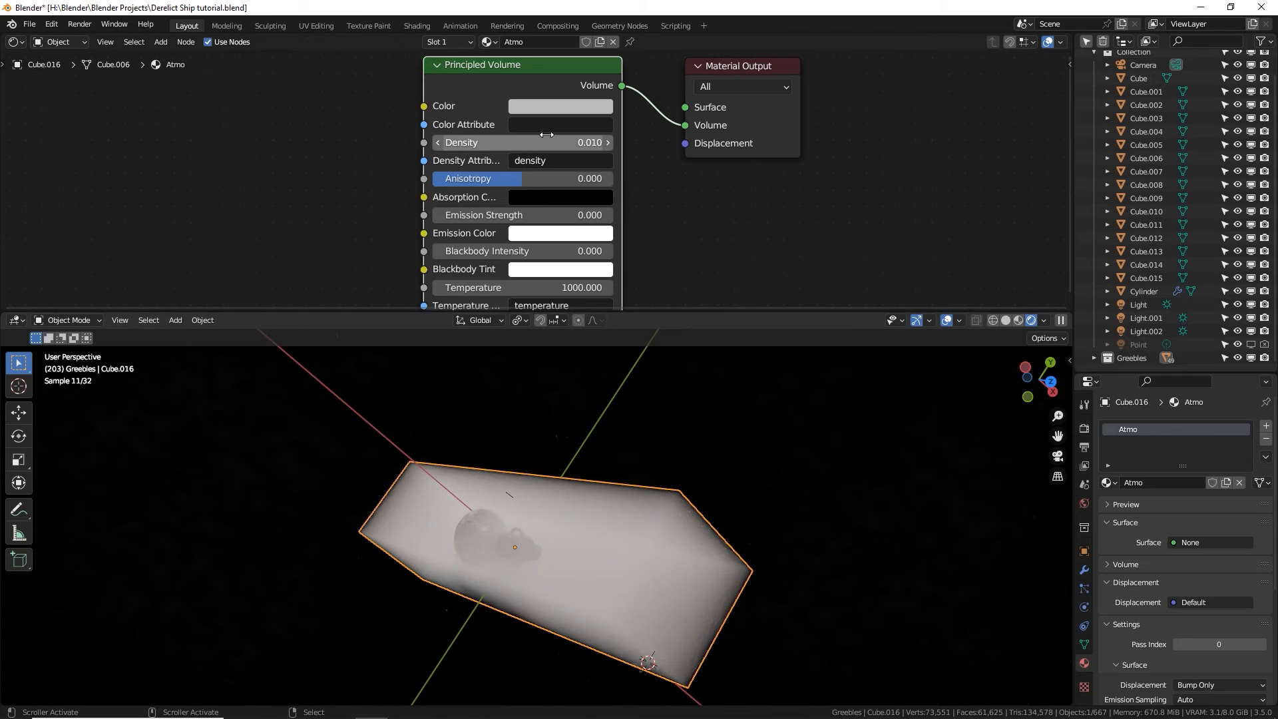
{"action": "key", "text": "BackSpace"}
{"action": "type", "text": ".001"}
{"action": "key", "text": "Return"}
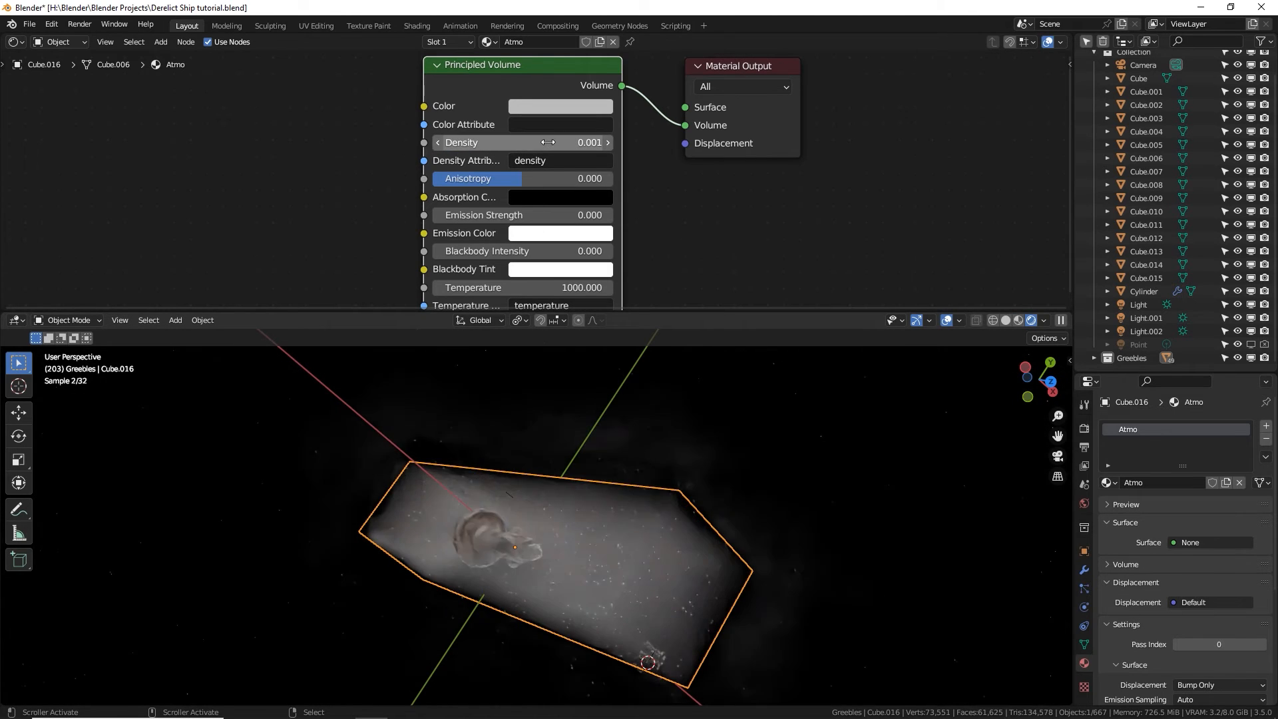
View the scene through the camera and set the Principled Volume density to 0.0005.
{"action": "key", "text": "KP_0"}
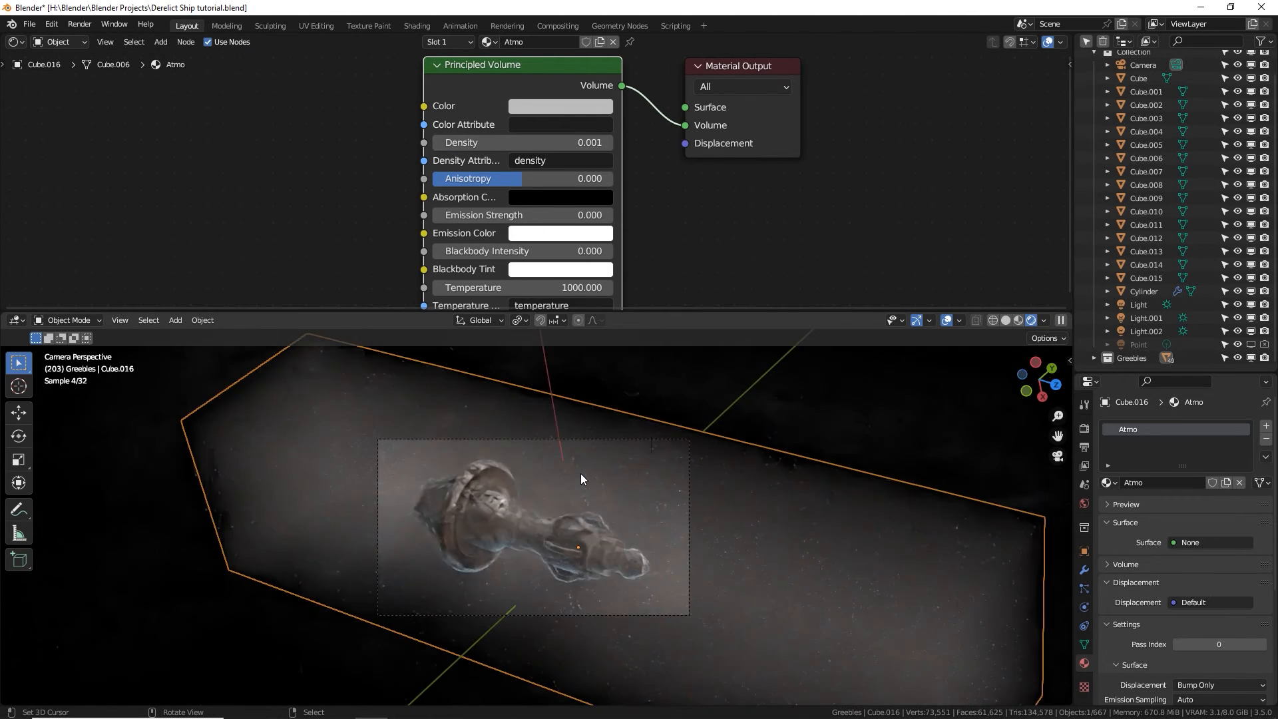
{"action": "scroll", "coordinate": [581, 473], "scroll_direction": "up", "scroll_amount": 4}
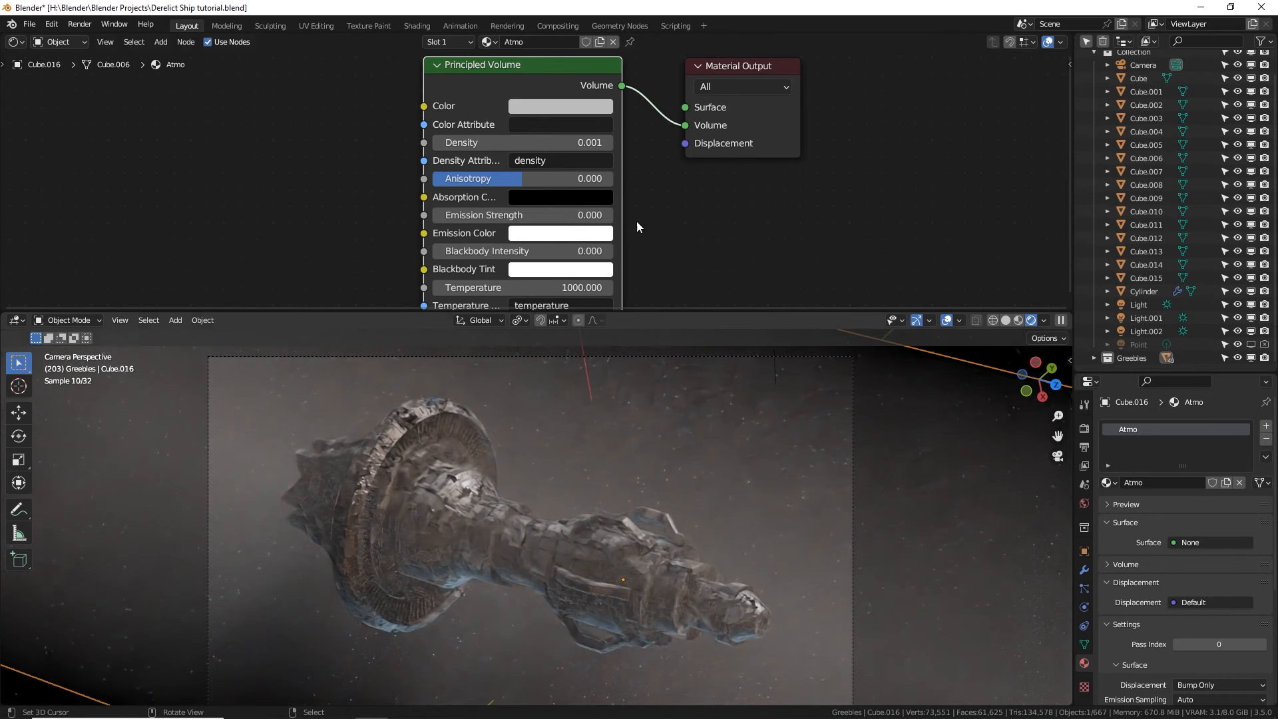
{"action": "double_click", "coordinate": [567, 142]}
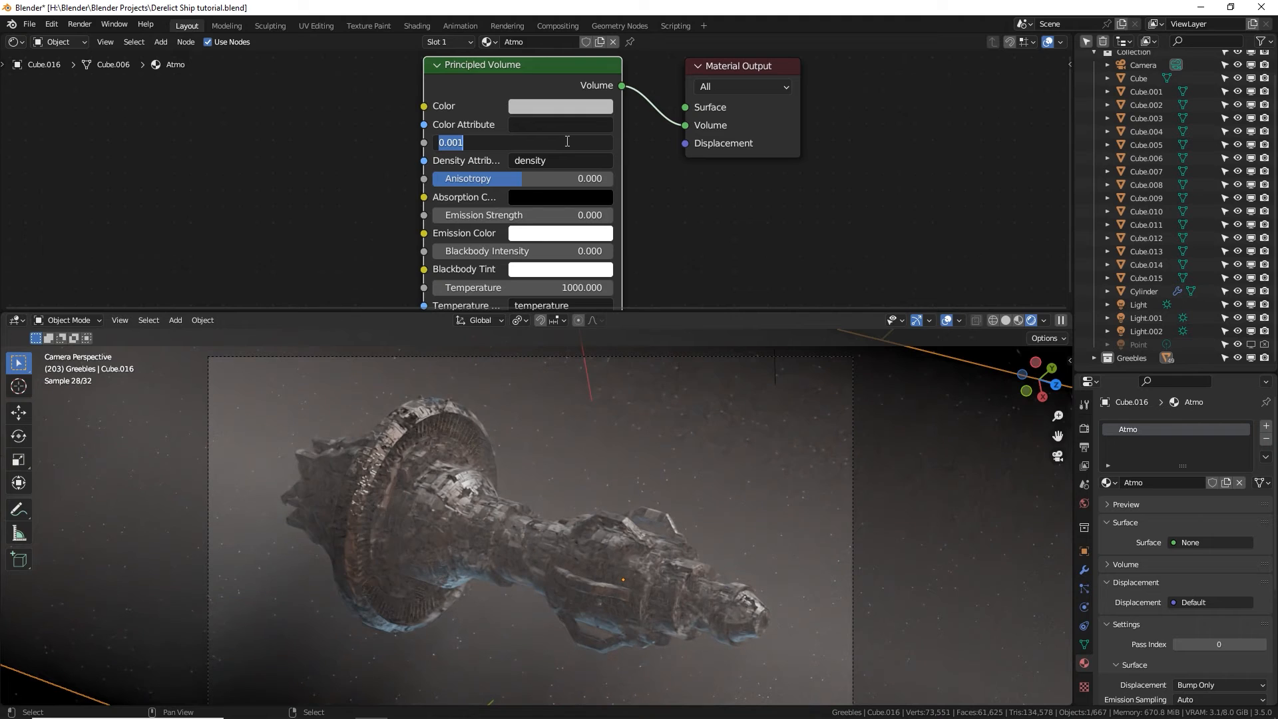
{"action": "type", "text": ".0005"}
{"action": "key", "text": "Return"}
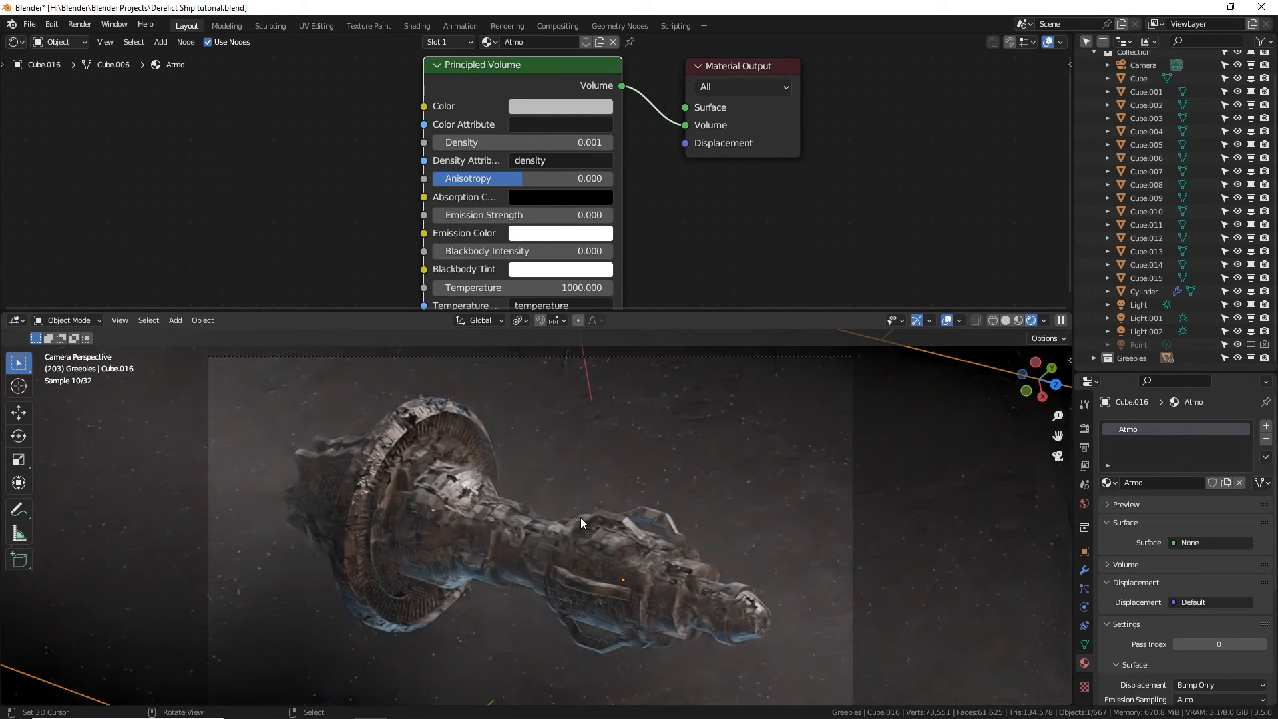
Tint the Principled Volume's main color a warm tan-orange.
{"action": "left_click", "coordinate": [576, 103]}
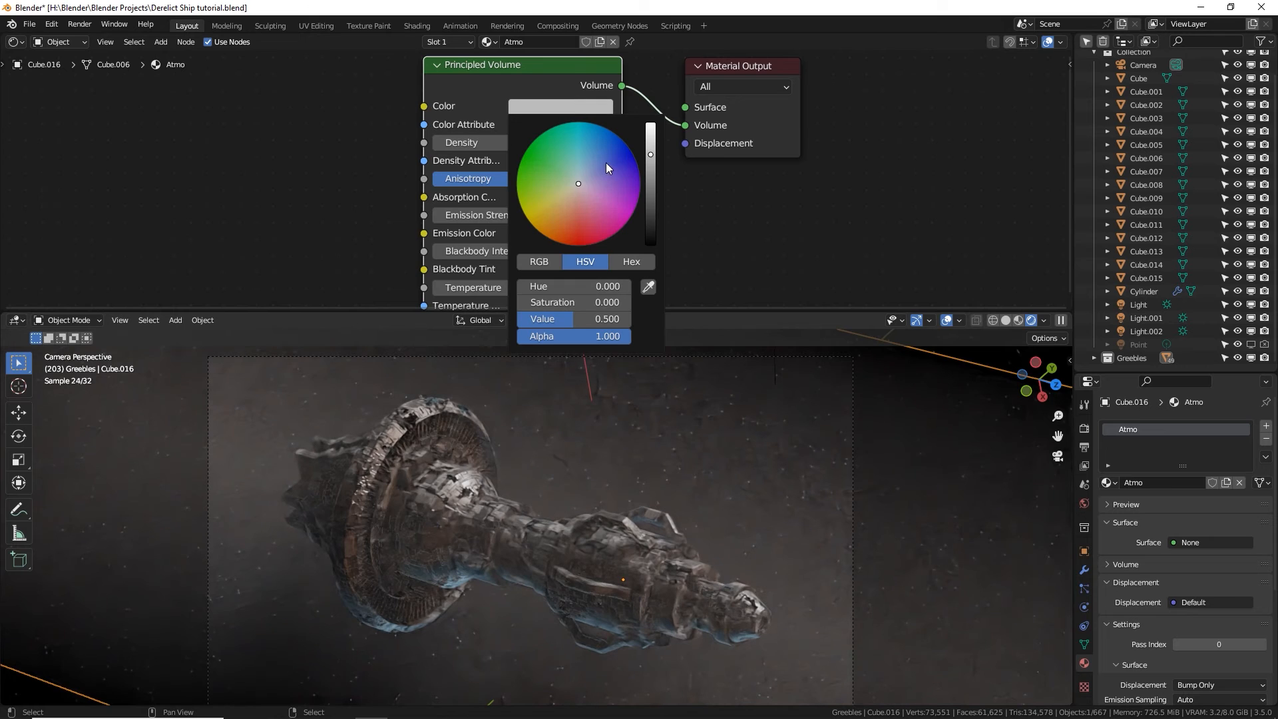
{"action": "left_click_drag", "start_coordinate": [606, 162], "coordinate": [578, 200]}
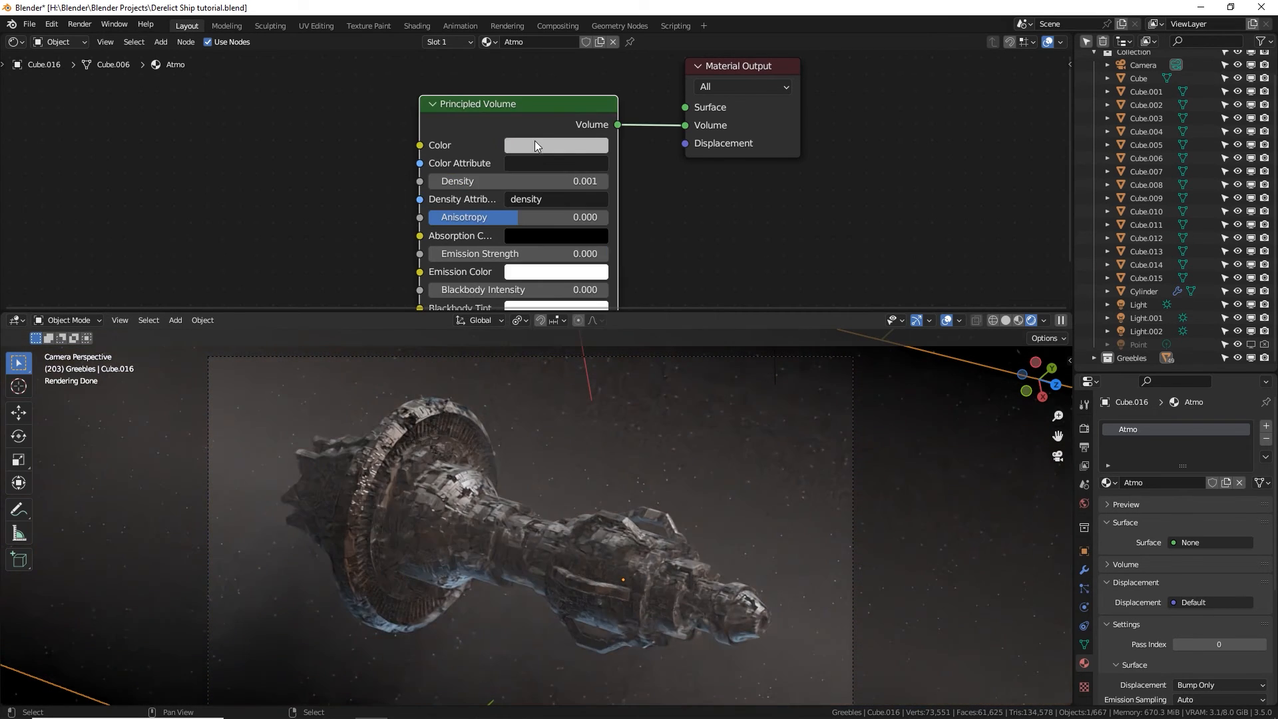
{"action": "left_click", "coordinate": [536, 145]}
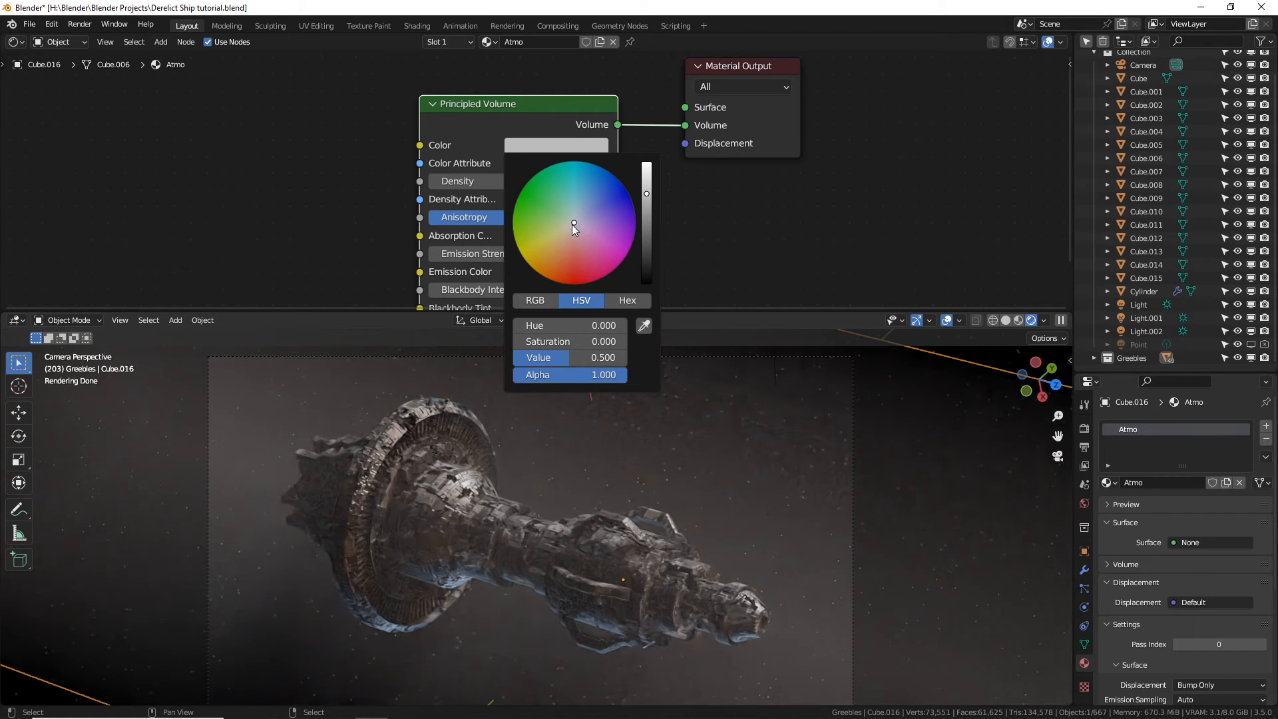
{"action": "left_click_drag", "start_coordinate": [573, 225], "coordinate": [562, 241]}
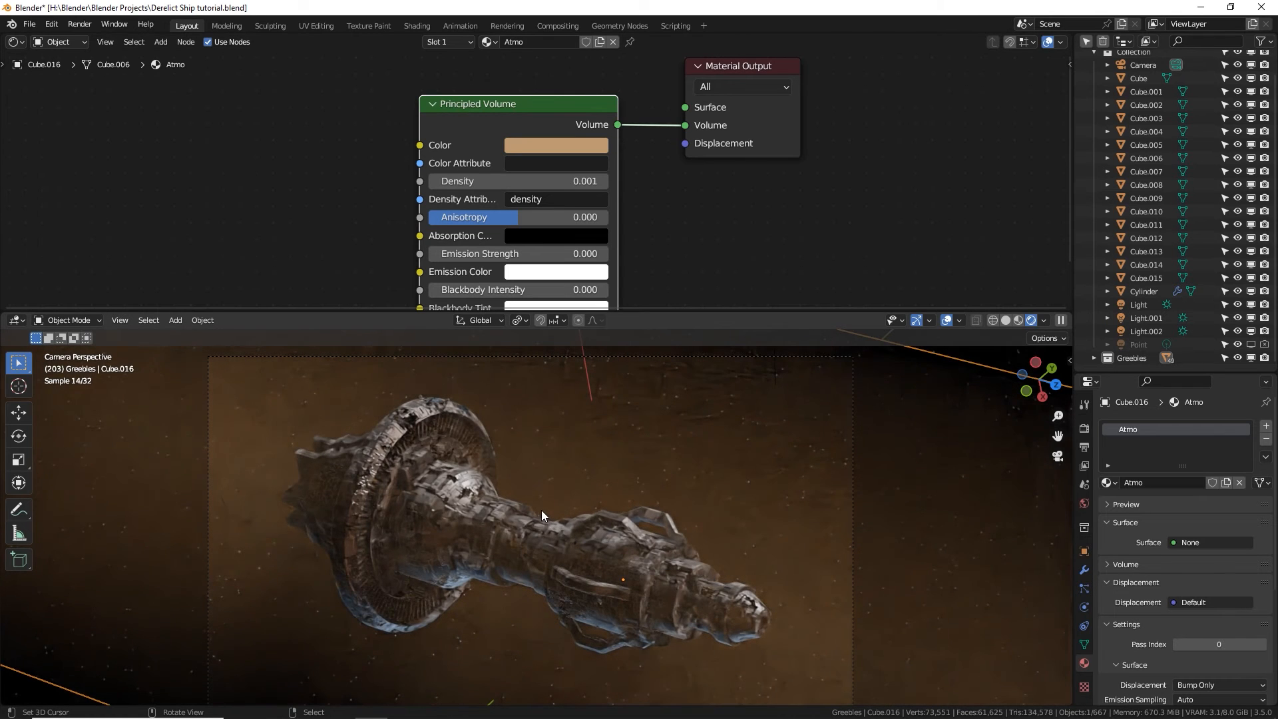
{"action": "middle_click_drag", "start_coordinate": [542, 510], "coordinate": [560, 509], "text": "shift"}
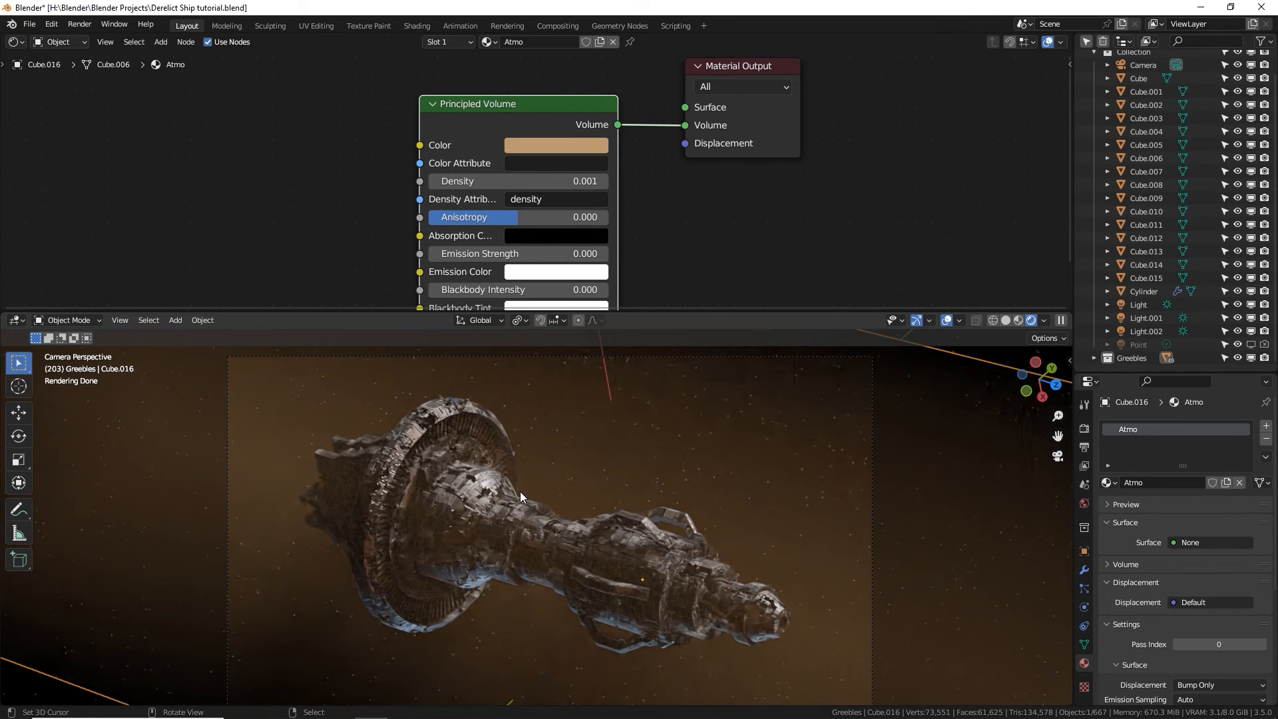
Set the color management look to High Contrast in the scene's render settings.
{"action": "left_click", "coordinate": [1085, 428]}
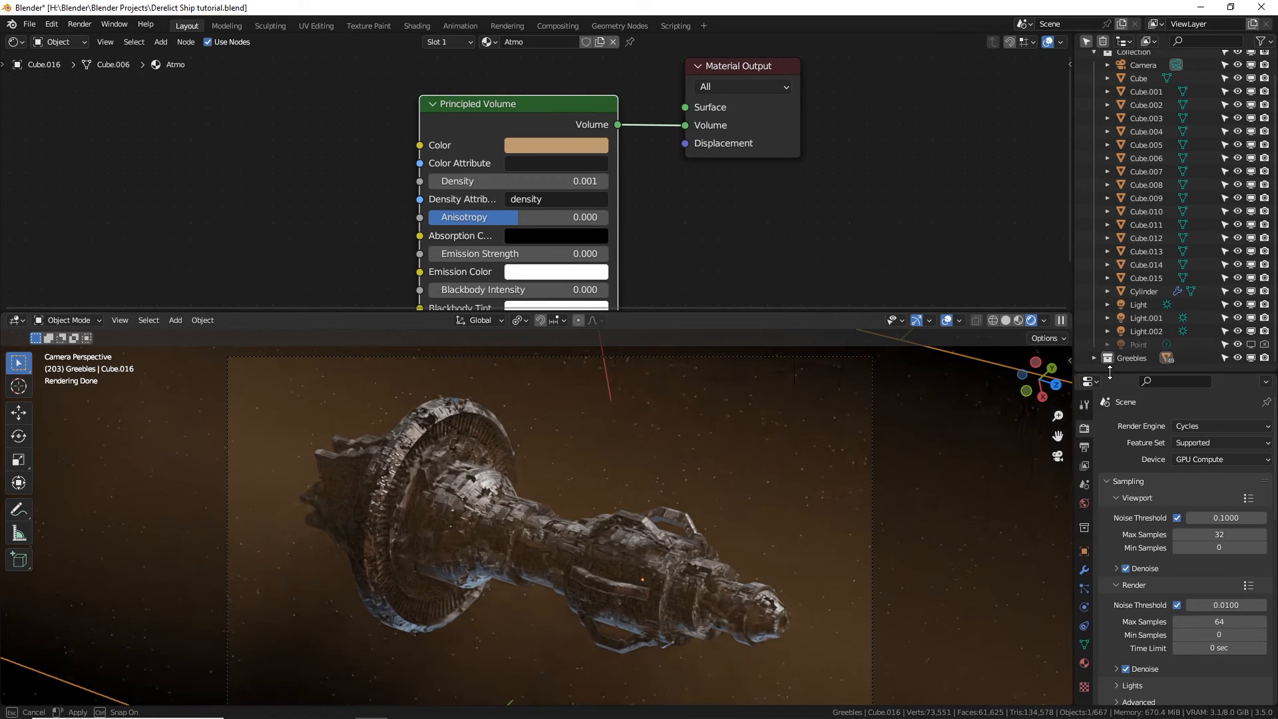
{"action": "left_click_drag", "start_coordinate": [1106, 373], "coordinate": [1110, 167]}
{"action": "scroll", "coordinate": [1148, 497], "scroll_direction": "down", "scroll_amount": 8}
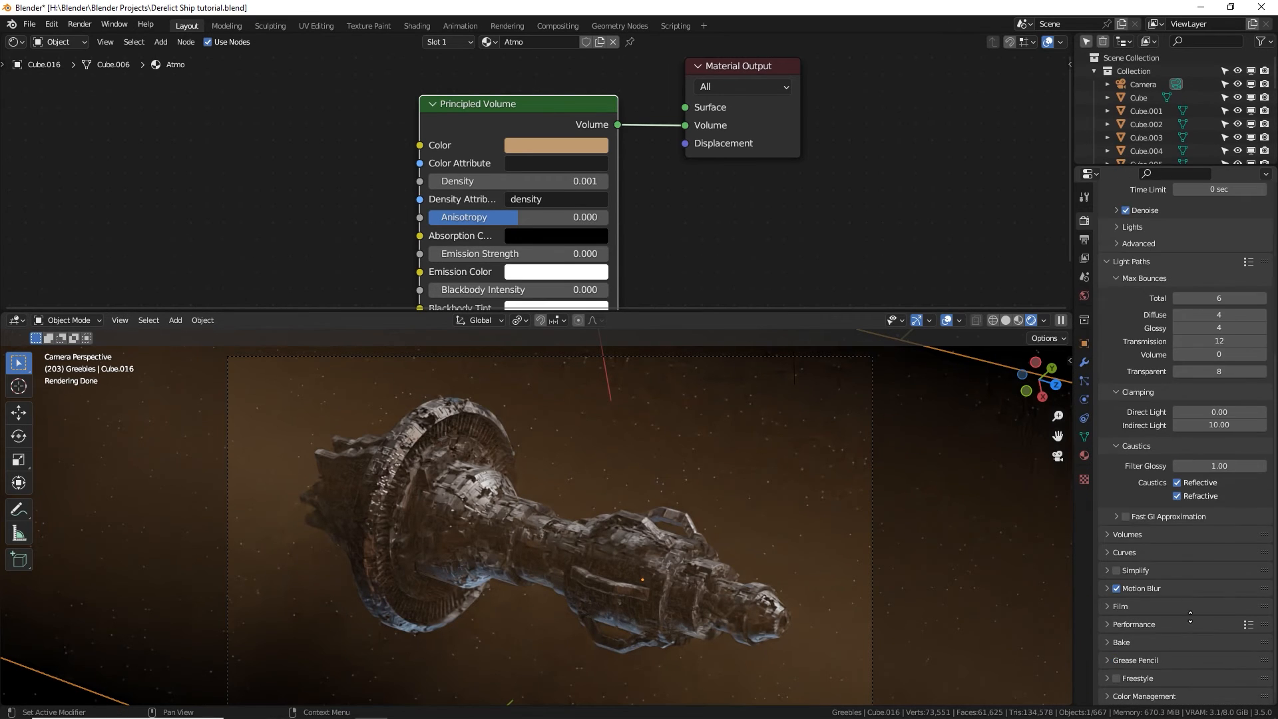
{"action": "middle_click_drag", "start_coordinate": [1127, 702], "coordinate": [1171, 508]}
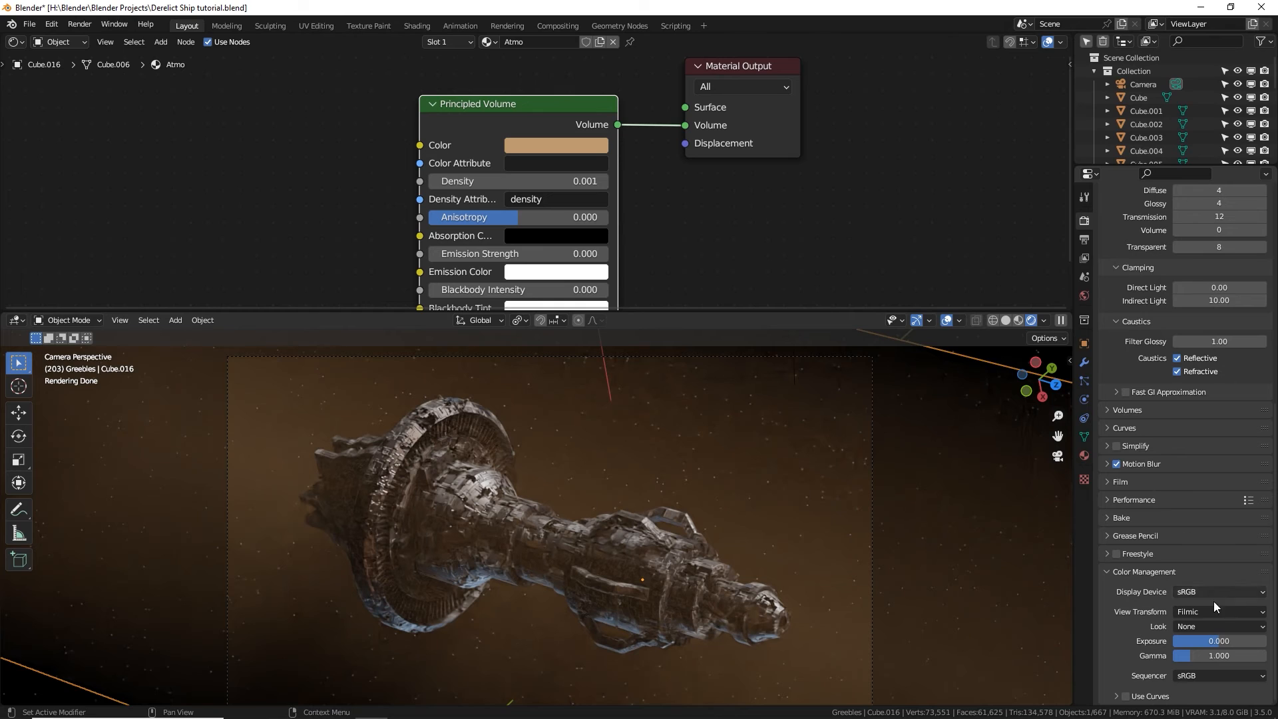
{"action": "left_click", "coordinate": [1215, 625]}
{"action": "left_click", "coordinate": [1196, 577]}
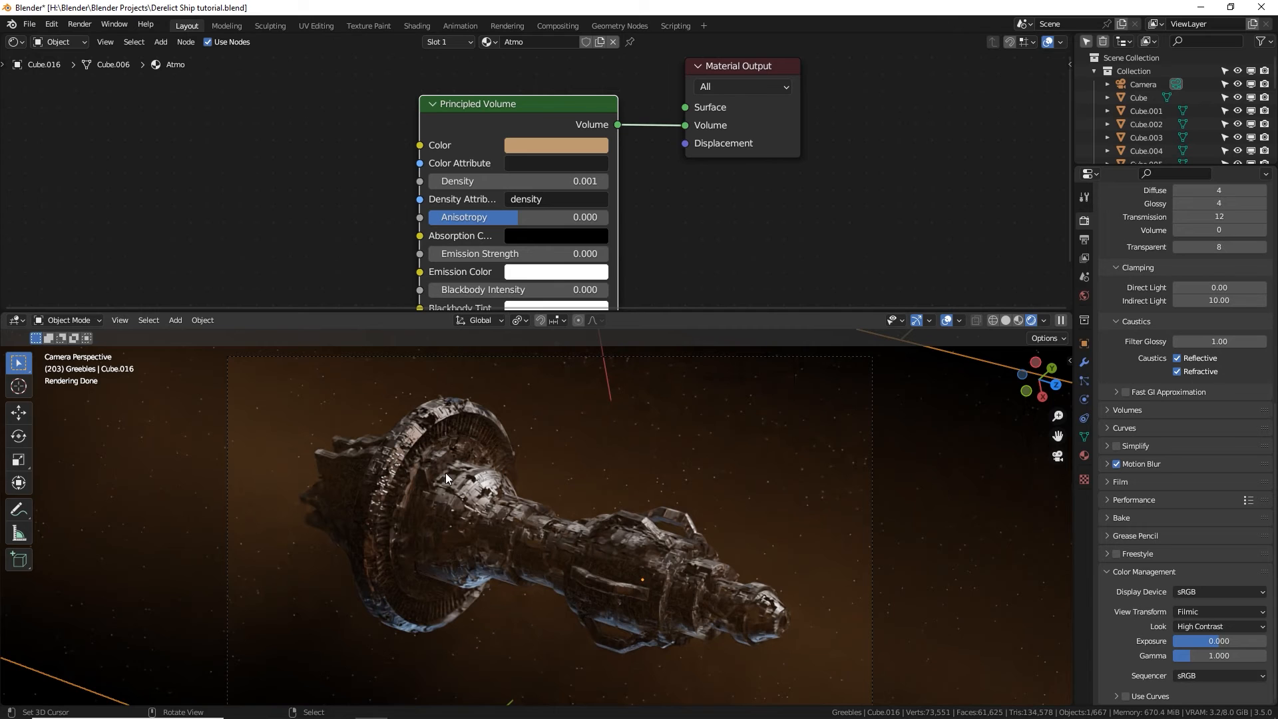
{"action": "scroll", "coordinate": [446, 473], "scroll_direction": "up", "scroll_amount": 1}
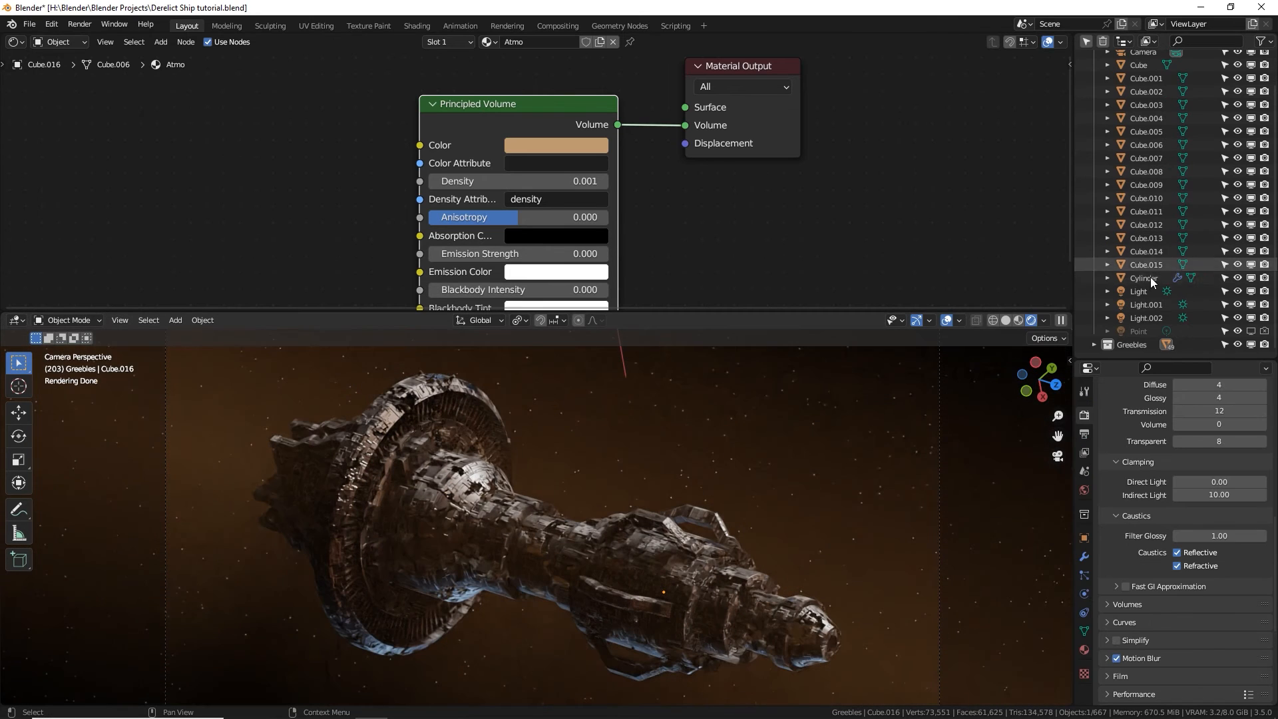
Set the angle of the sun lamp named Light to 1°.
{"action": "left_click", "coordinate": [1146, 291]}
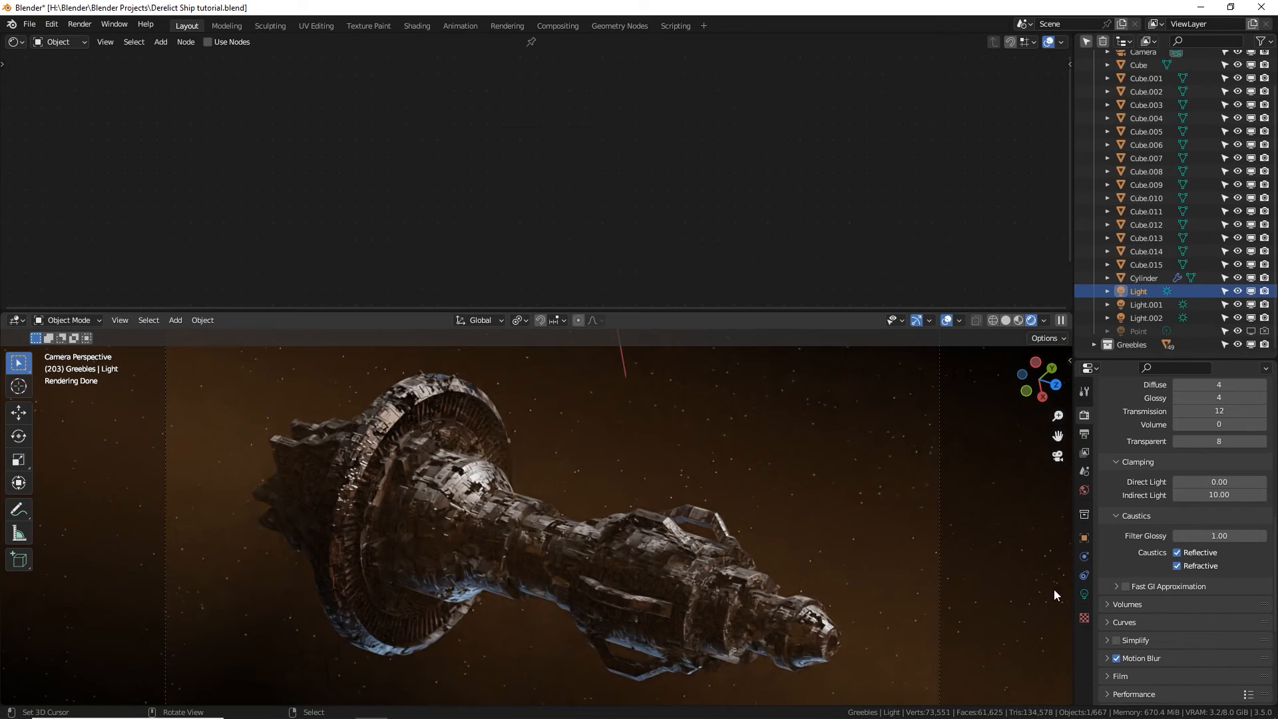
{"action": "left_click", "coordinate": [1085, 594]}
{"action": "left_click", "coordinate": [1217, 523]}
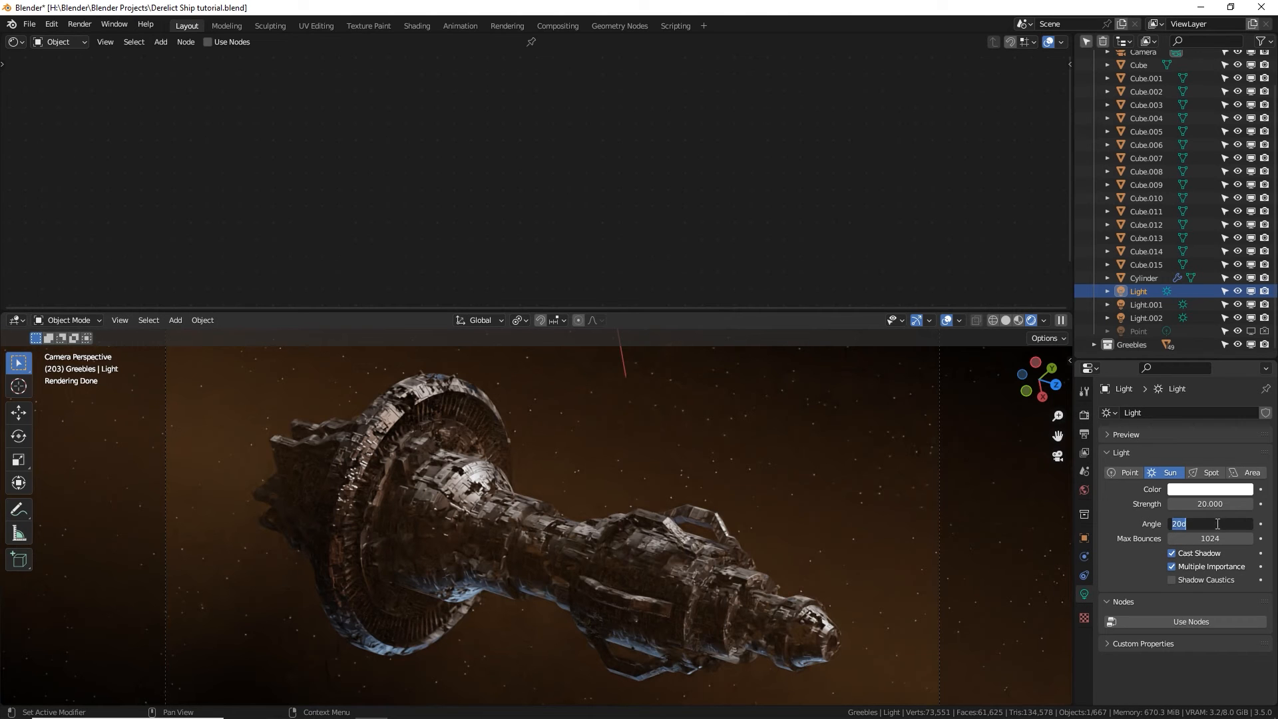
{"action": "type", "text": "1"}
{"action": "key", "text": "Return"}
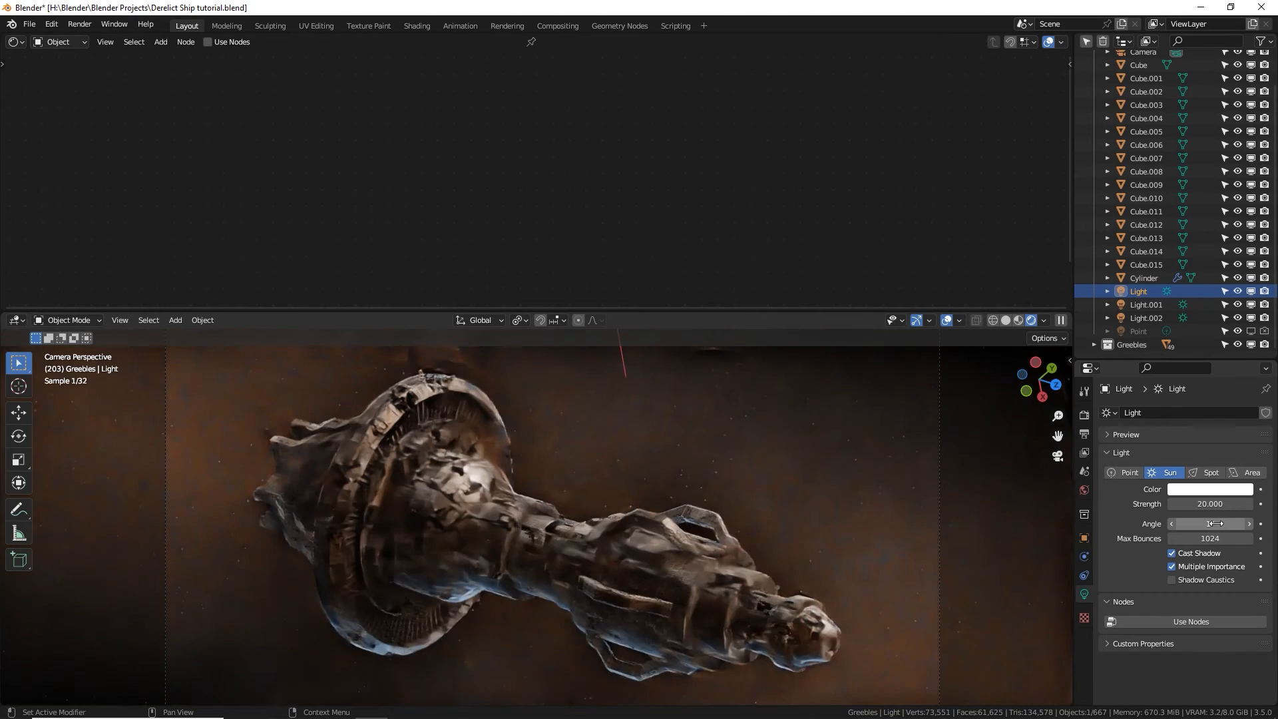
Reorient the sun lamp Light with three trackball rotations of about -102°/-118°, 146°/143° and -4°/29°.
{"action": "key", "text": "r"}
{"action": "key", "text": "r"}
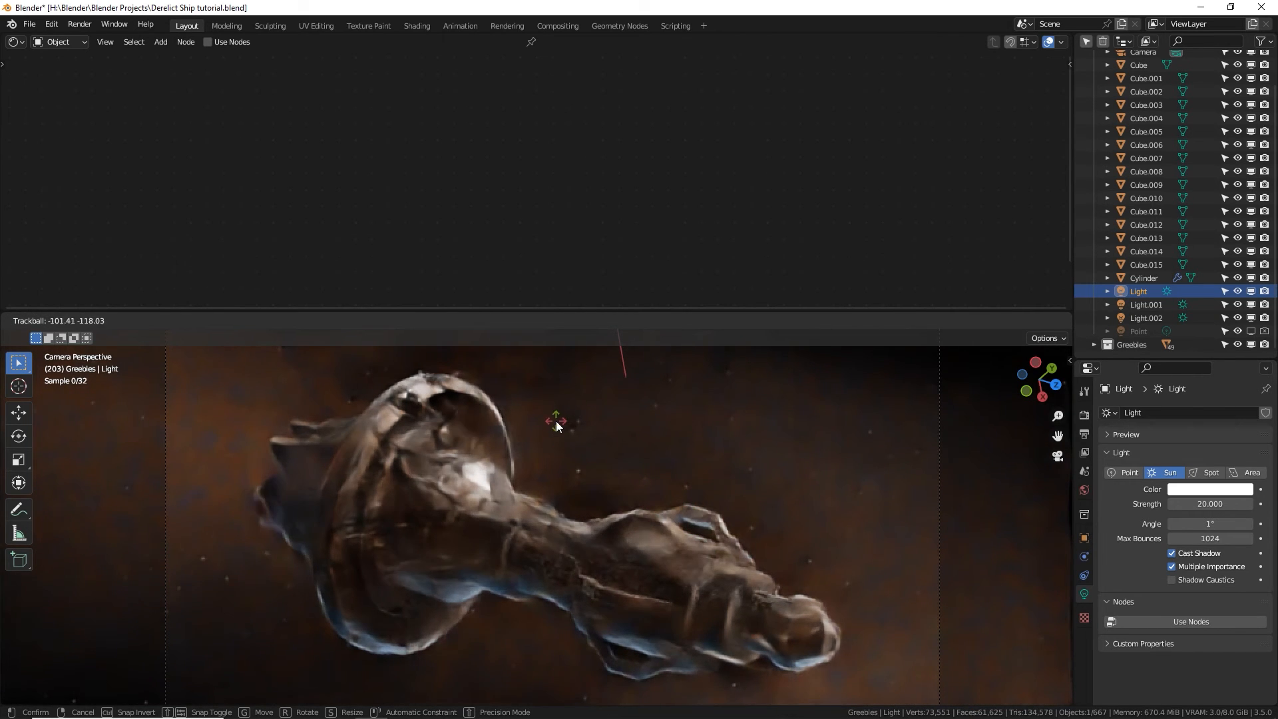
{"action": "left_click", "coordinate": [564, 446]}
{"action": "key", "text": "r"}
{"action": "key", "text": "r"}
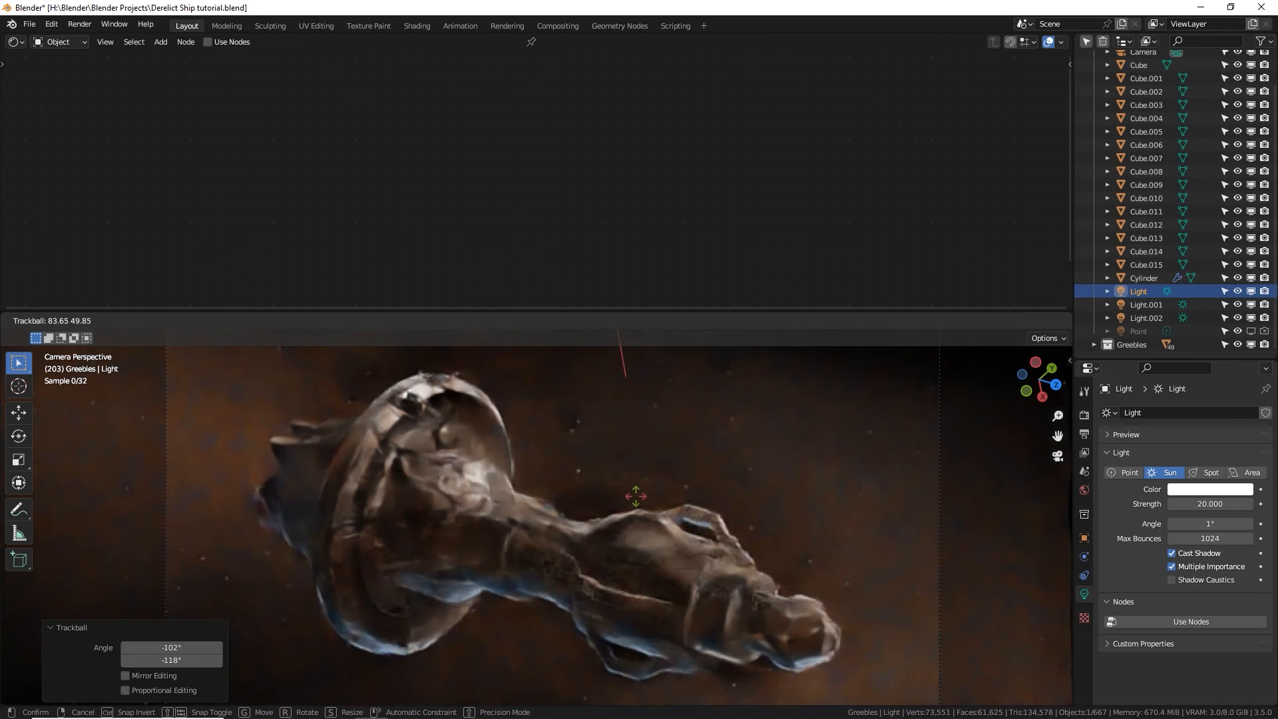
{"action": "left_click", "coordinate": [733, 574]}
{"action": "key", "text": "r"}
{"action": "key", "text": "r"}
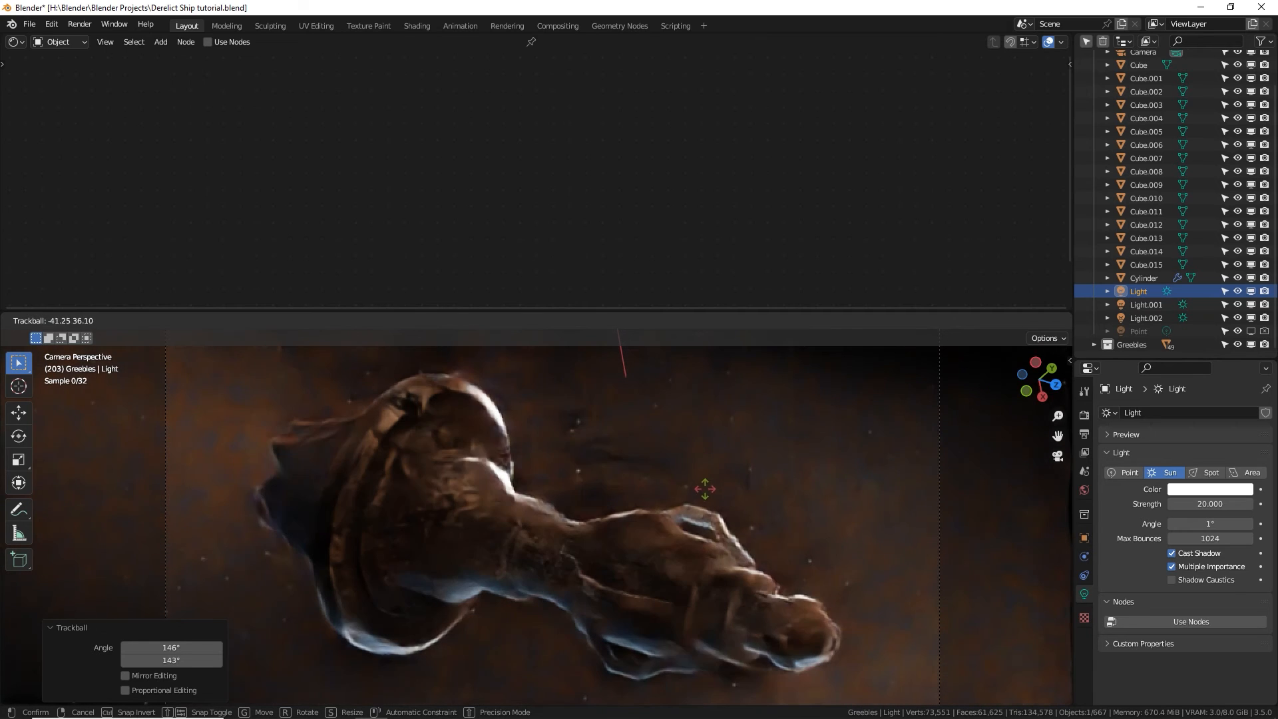
{"action": "left_click", "coordinate": [697, 532]}
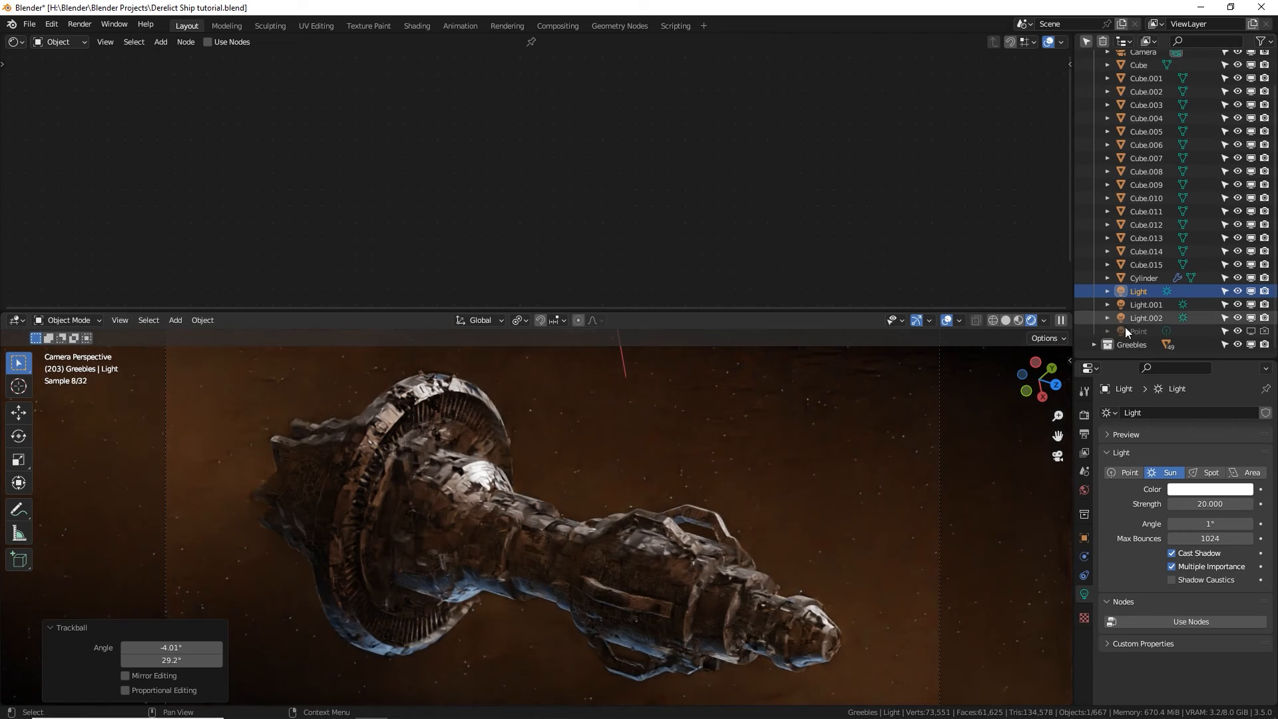
Compare the ship's lighting with and without Light.002, leaving that lamp disabled in the viewport.
{"action": "left_click", "coordinate": [1251, 318]}
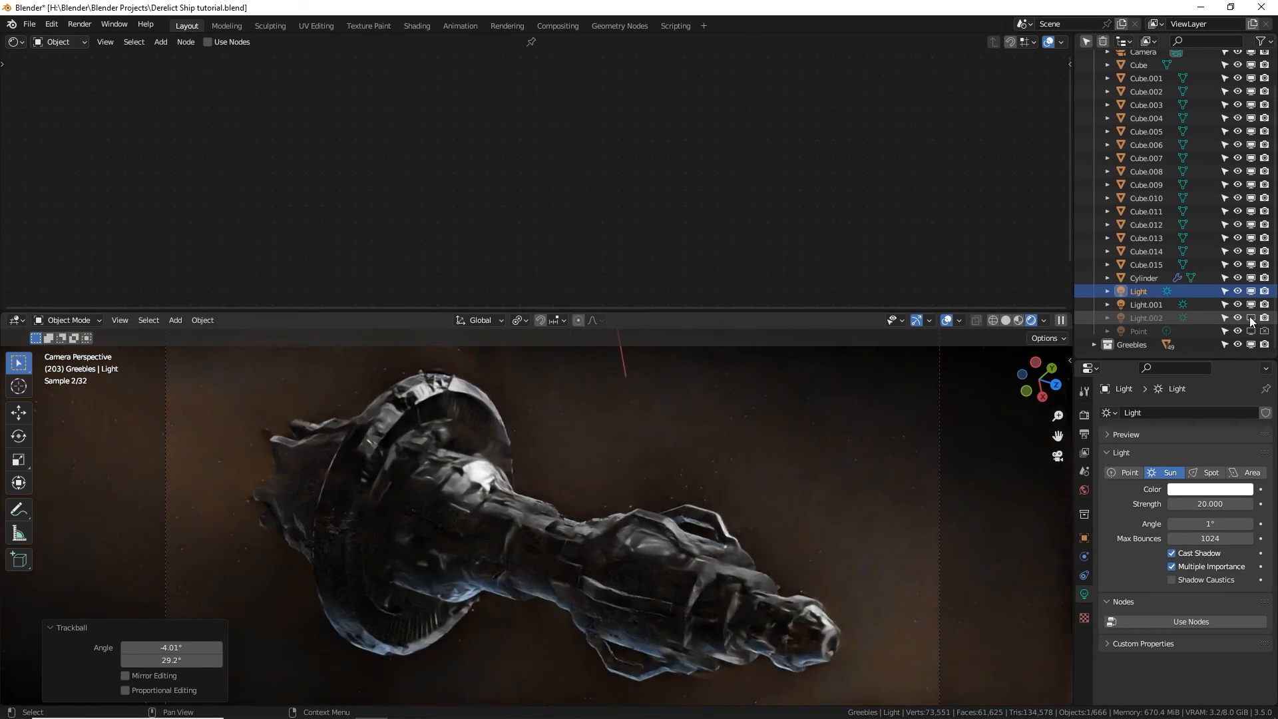
{"action": "left_click", "coordinate": [1251, 319]}
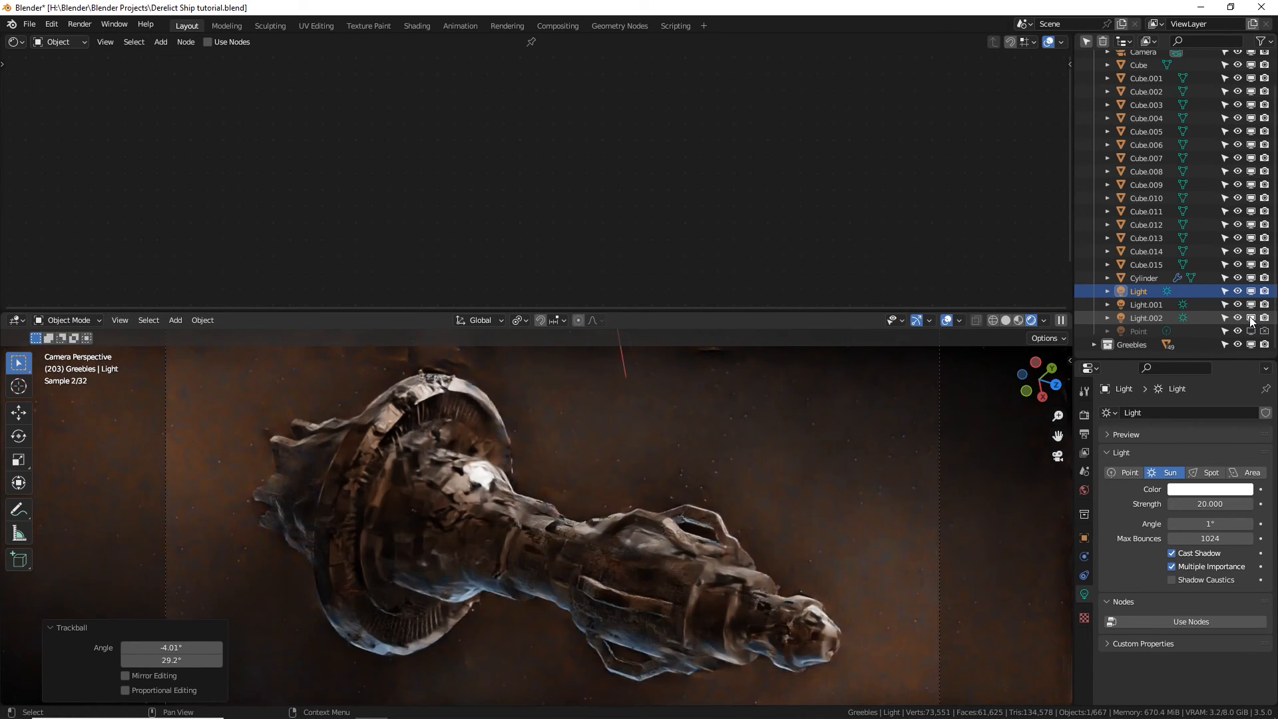
{"action": "left_click", "coordinate": [1251, 319]}
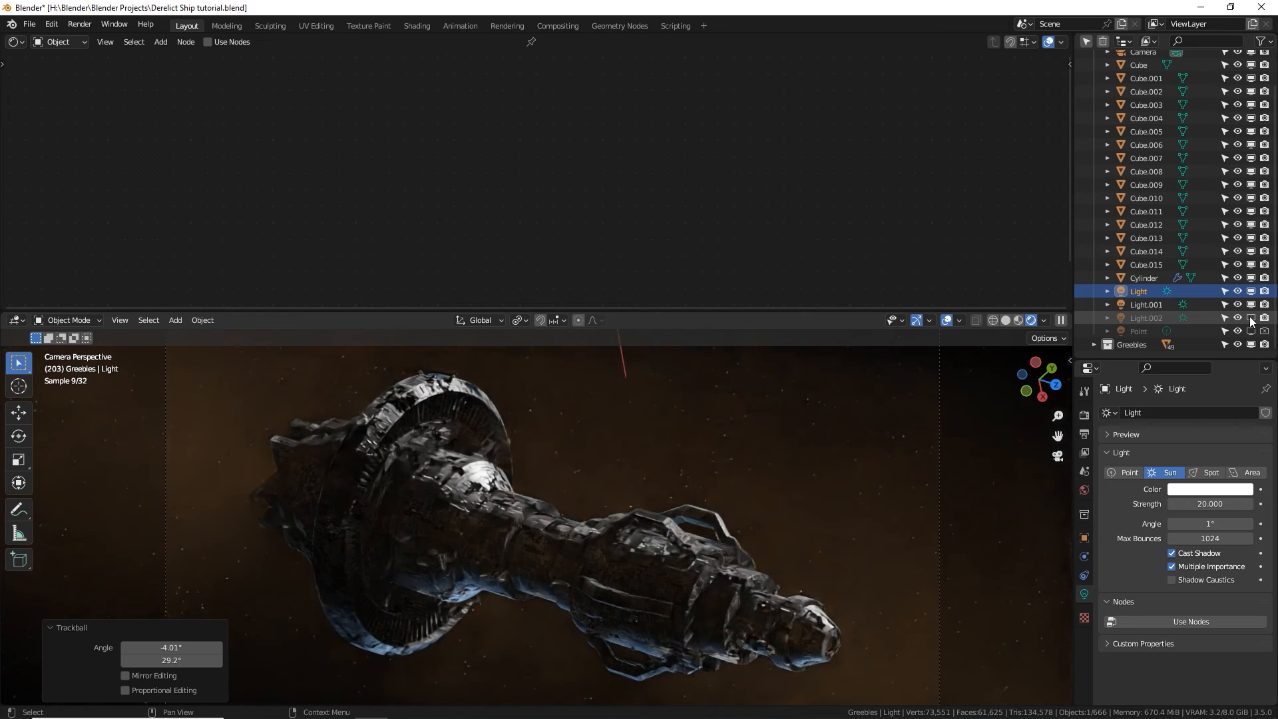
{"action": "left_click", "coordinate": [1251, 318]}
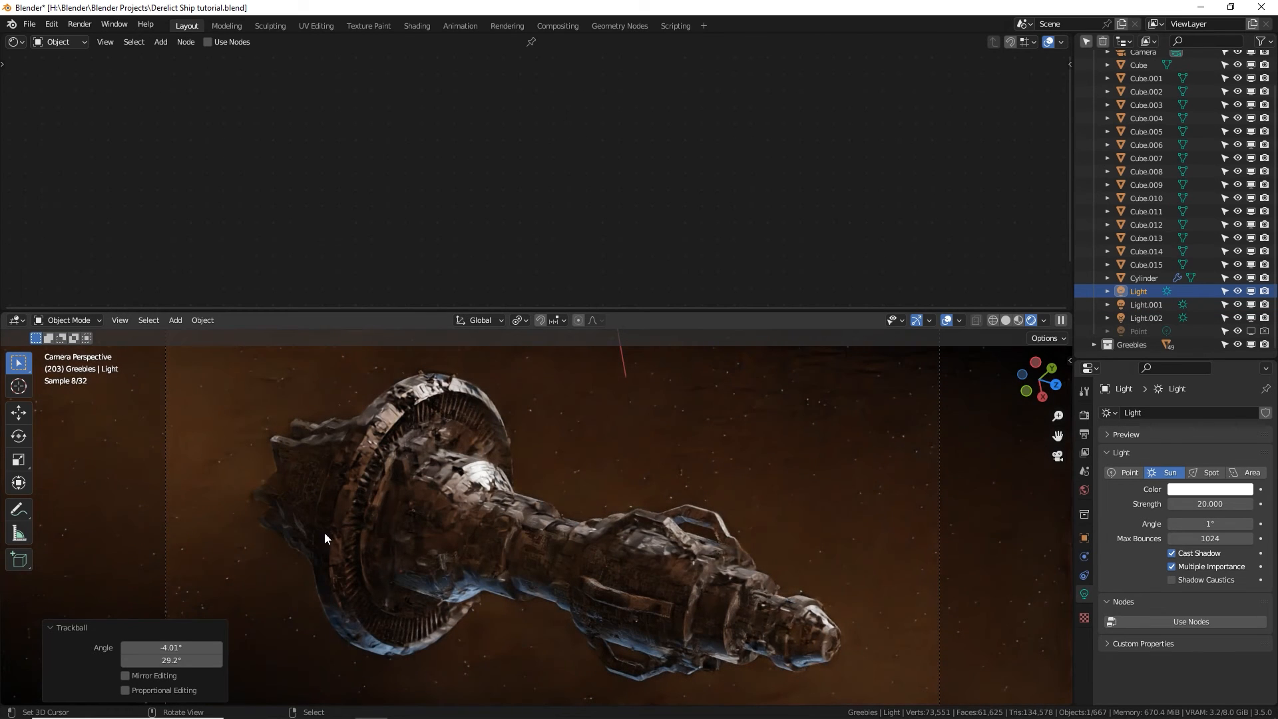
{"action": "left_click", "coordinate": [1251, 318]}
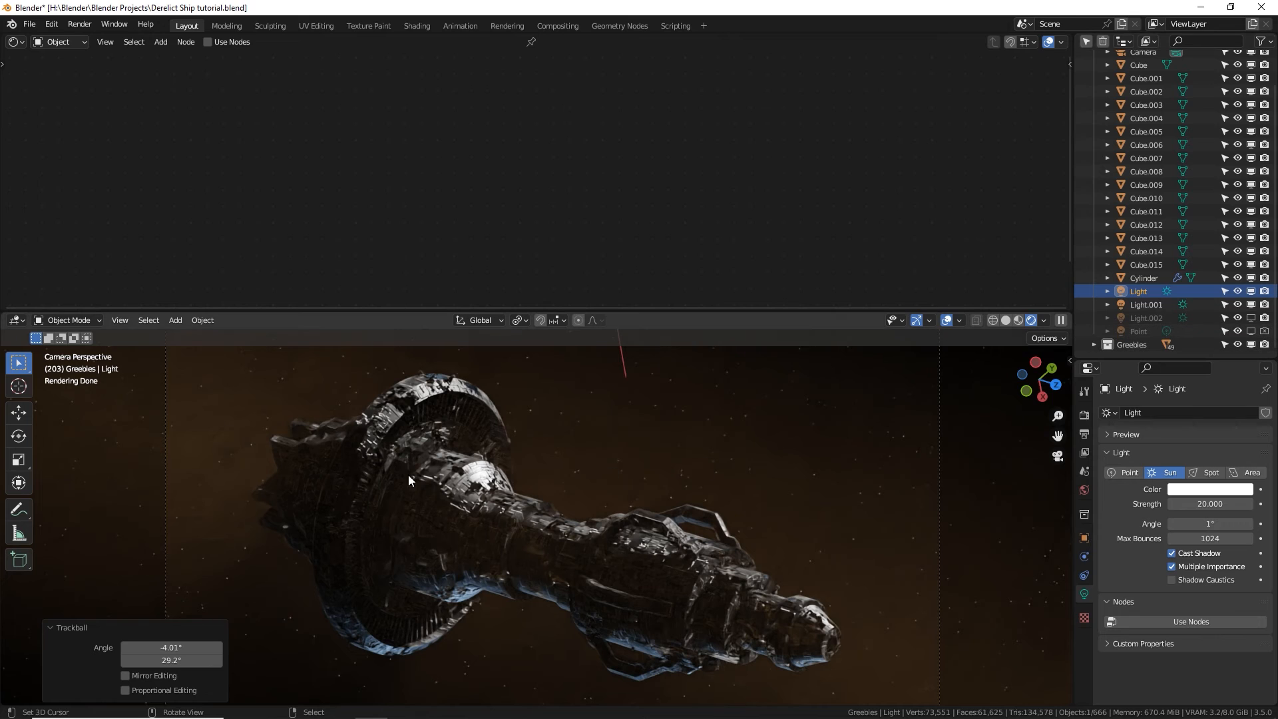
Tint the sun lamp Light a warm pale orange with hue 0.059 and saturation 0.401.
{"action": "left_click", "coordinate": [1198, 489]}
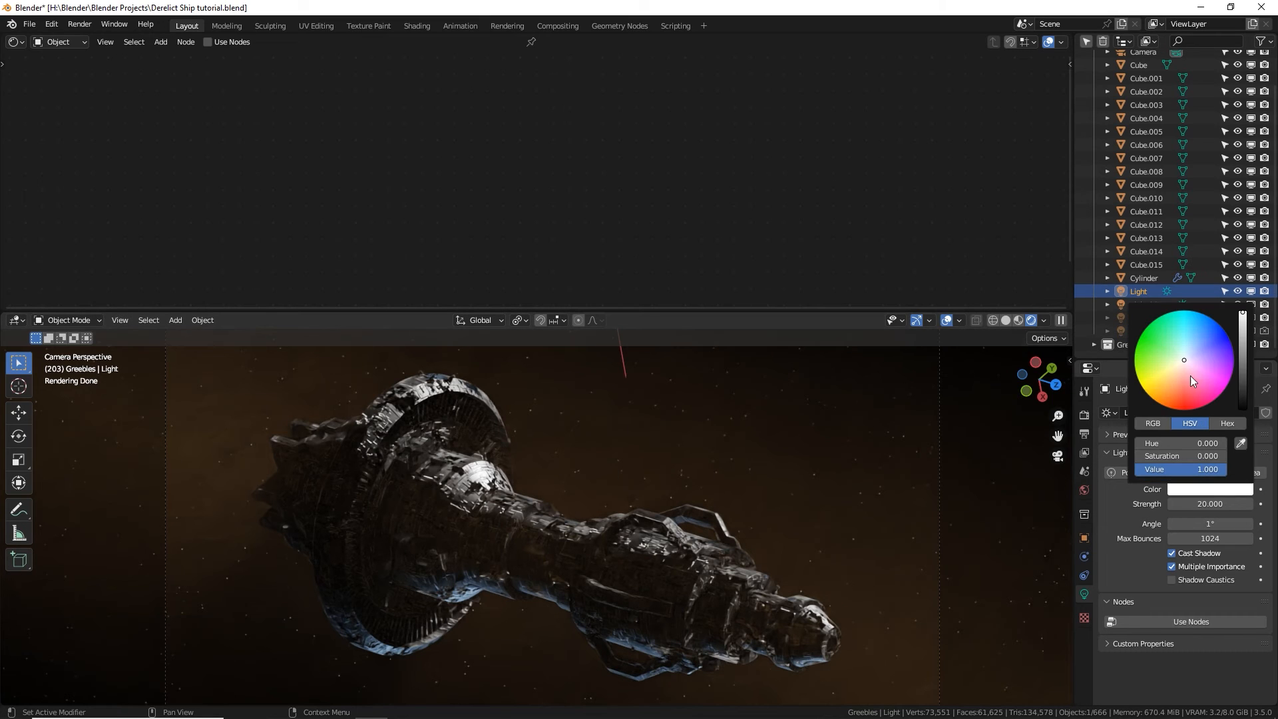
{"action": "left_click_drag", "start_coordinate": [1183, 362], "coordinate": [1181, 370]}
{"action": "left_click", "coordinate": [1199, 489]}
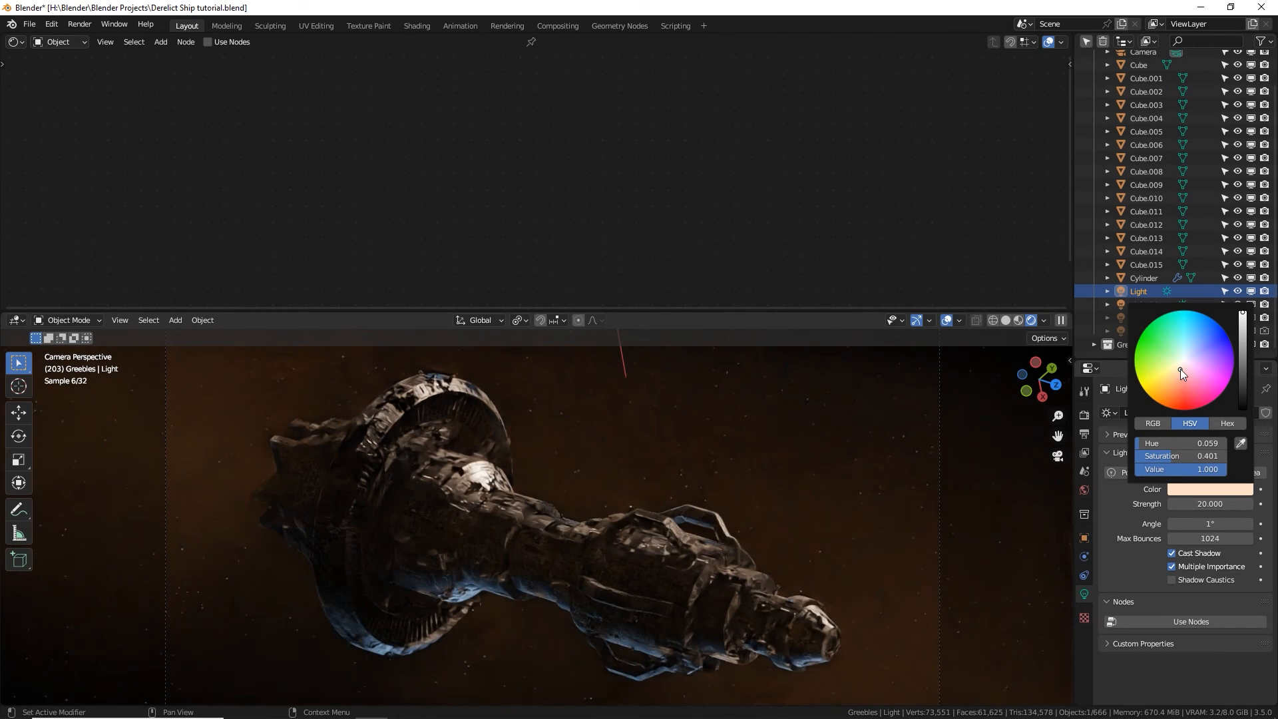
Enlarge the 3D viewport, switch it to solid shading and leave the camera view to see the whole atmosphere cube.
{"action": "left_click_drag", "start_coordinate": [605, 310], "coordinate": [601, 103]}
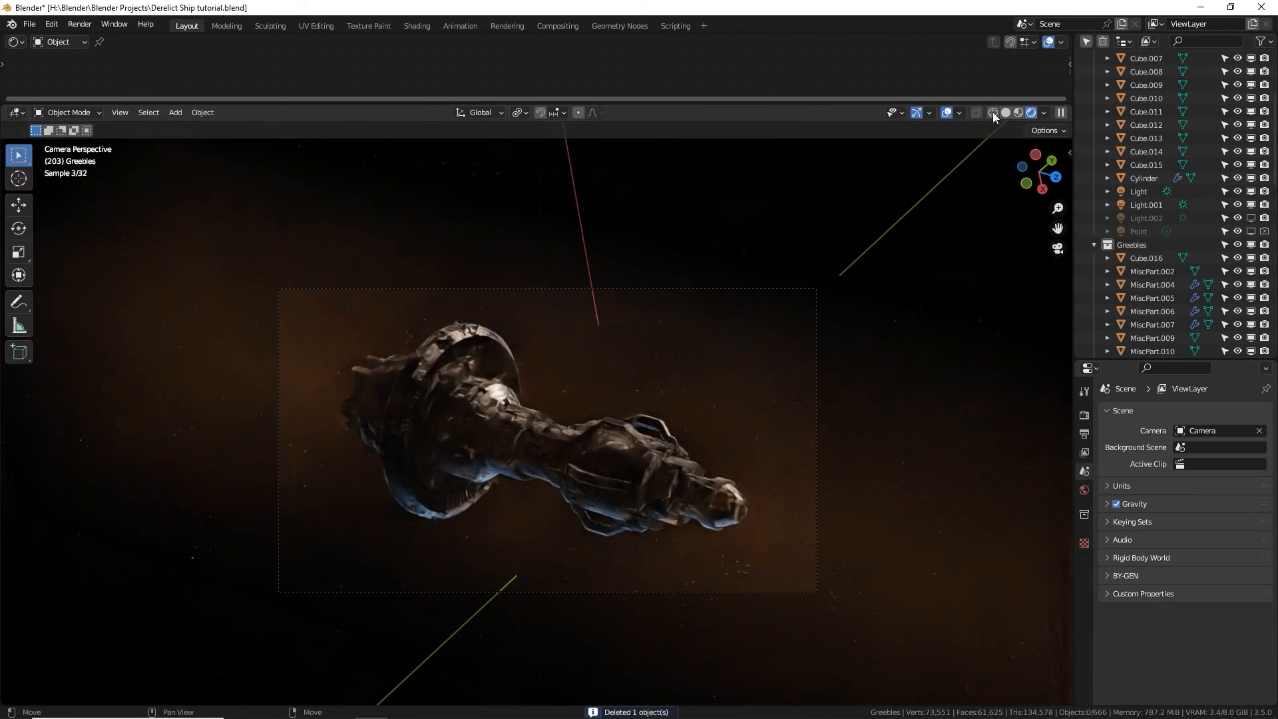
{"action": "left_click", "coordinate": [1023, 113]}
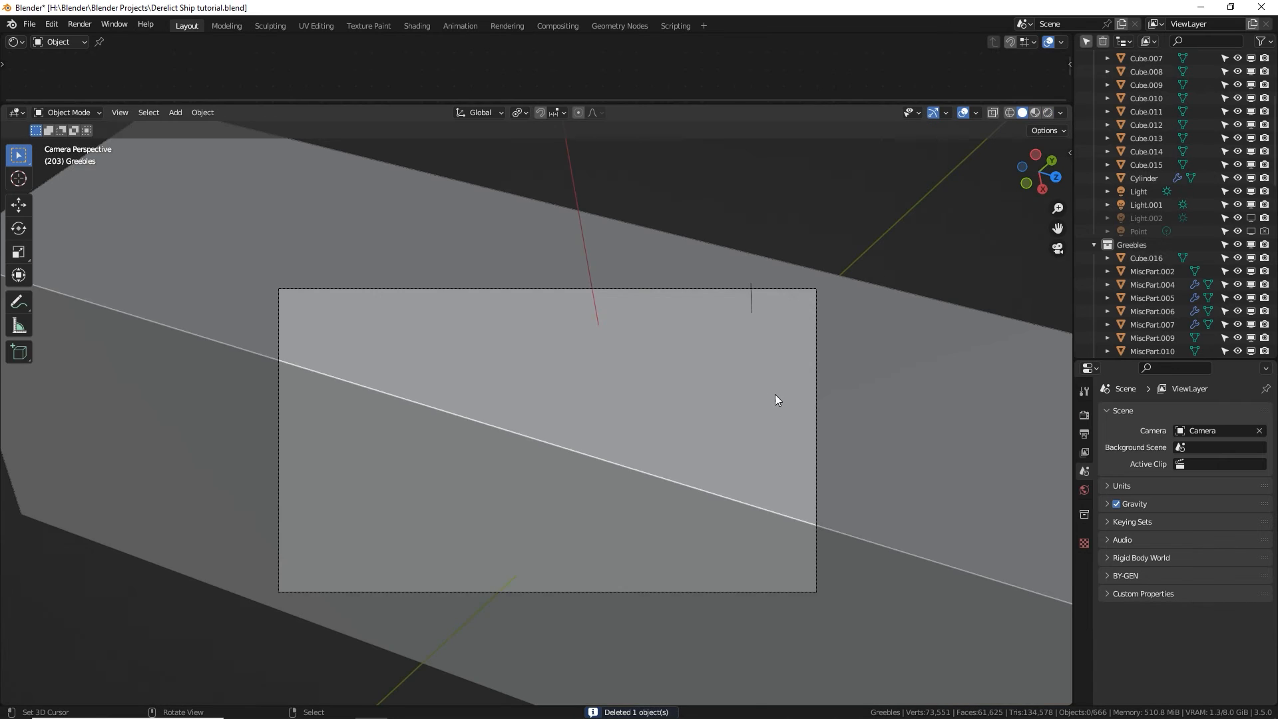
{"action": "scroll", "coordinate": [784, 395], "scroll_direction": "down", "scroll_amount": 2}
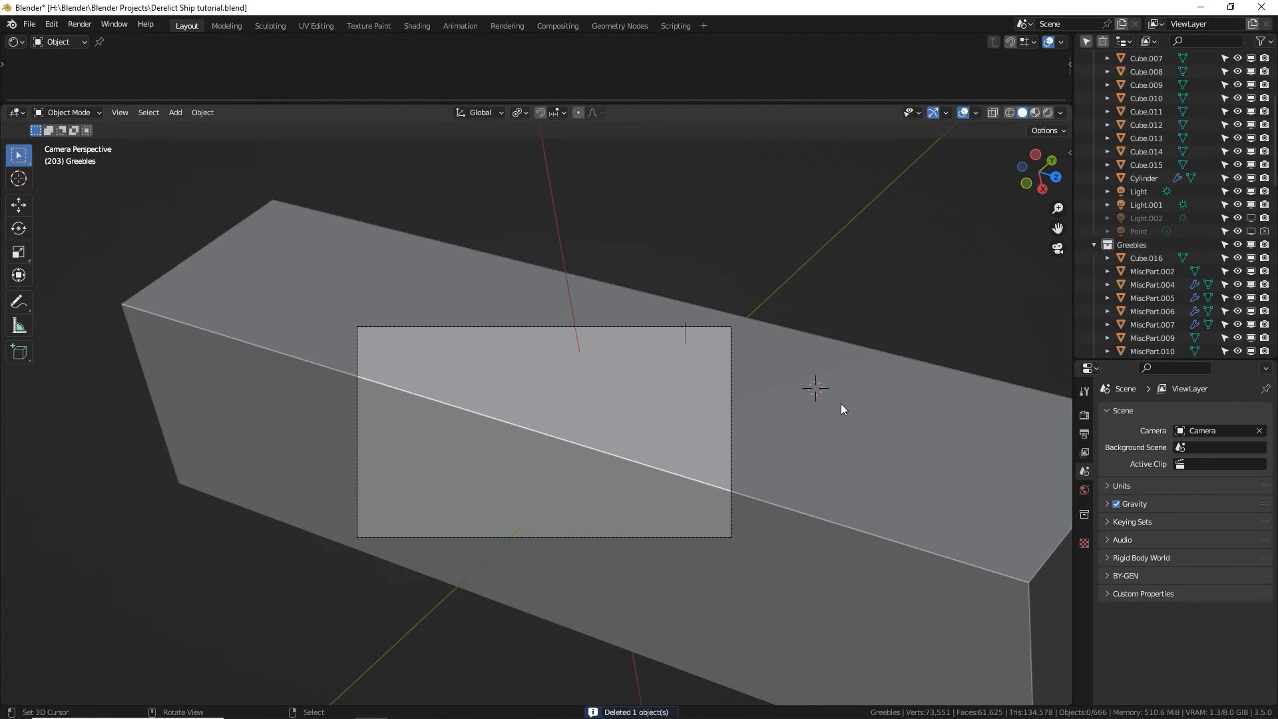
{"action": "middle_click_drag", "start_coordinate": [827, 407], "coordinate": [693, 408], "text": "shift"}
{"action": "middle_click_drag", "start_coordinate": [616, 398], "coordinate": [605, 410], "text": "shift"}
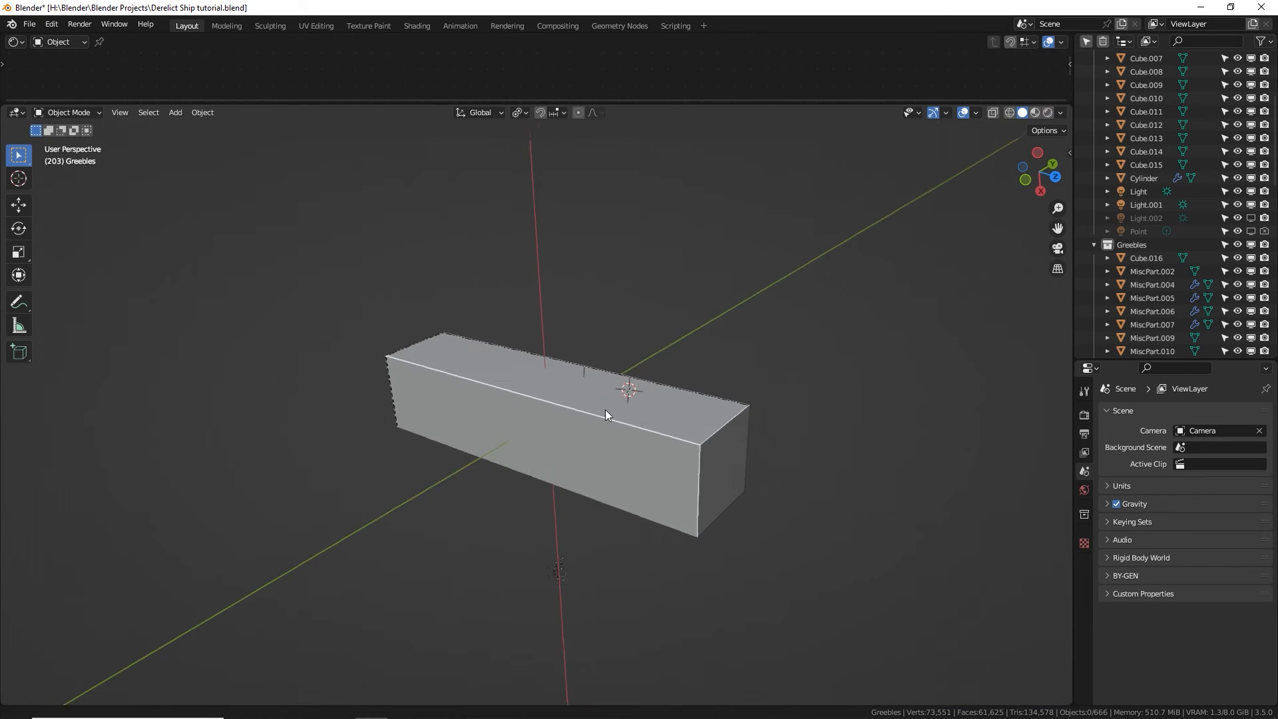
{"action": "scroll", "coordinate": [606, 414], "scroll_direction": "up", "scroll_amount": 3}
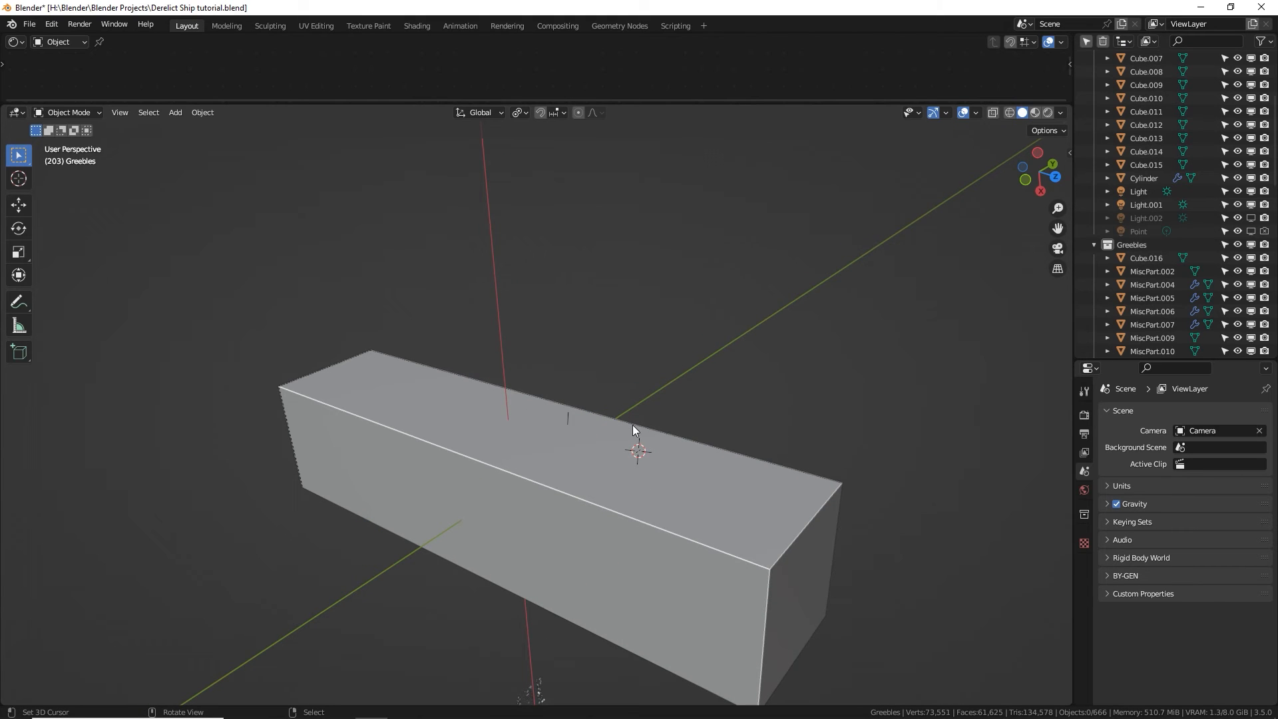
Add a mesh circle with 200 vertices at the 3D cursor.
{"action": "key", "text": "shift+a"}
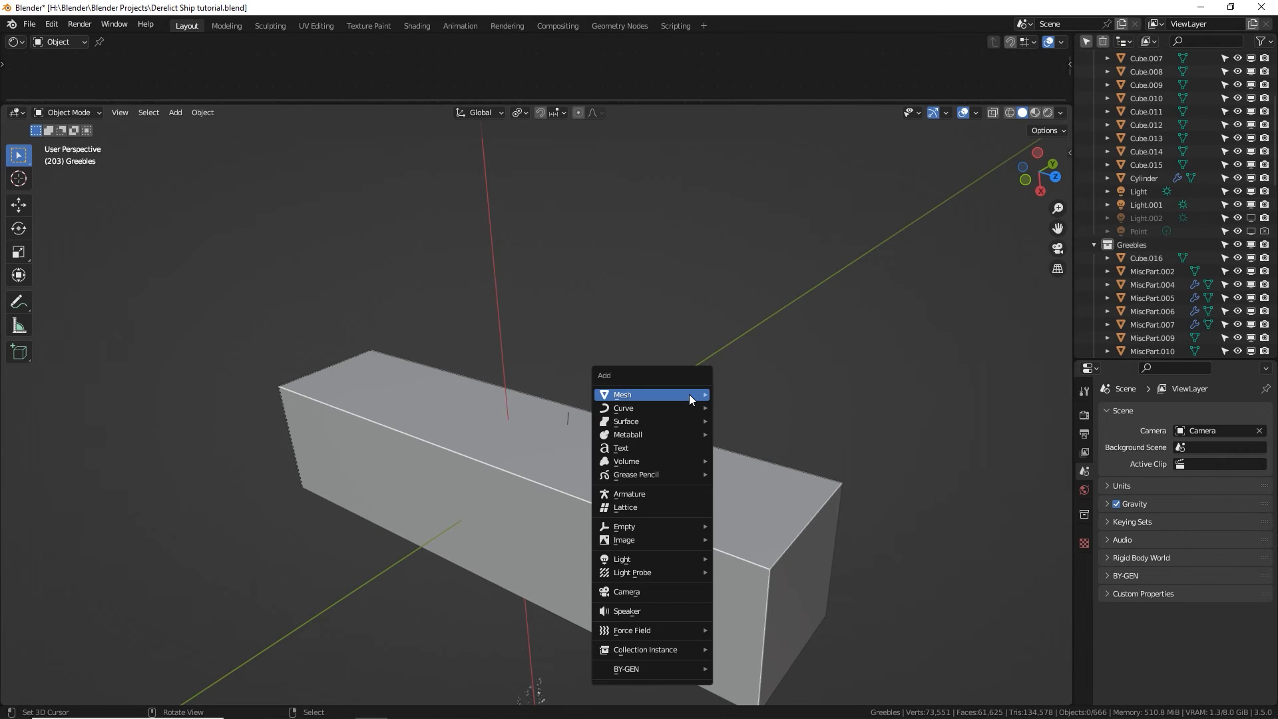
{"action": "mouse_move", "coordinate": [689, 395]}
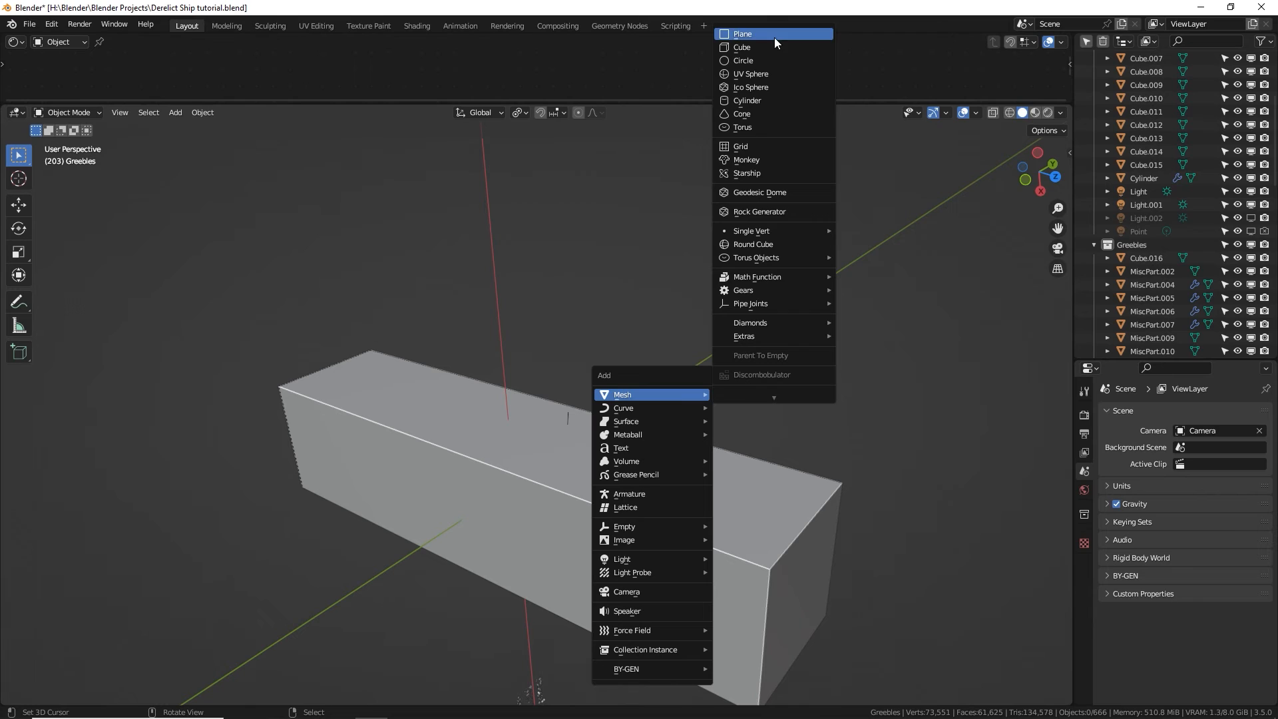
{"action": "left_click", "coordinate": [765, 61]}
{"action": "left_click", "coordinate": [168, 548]}
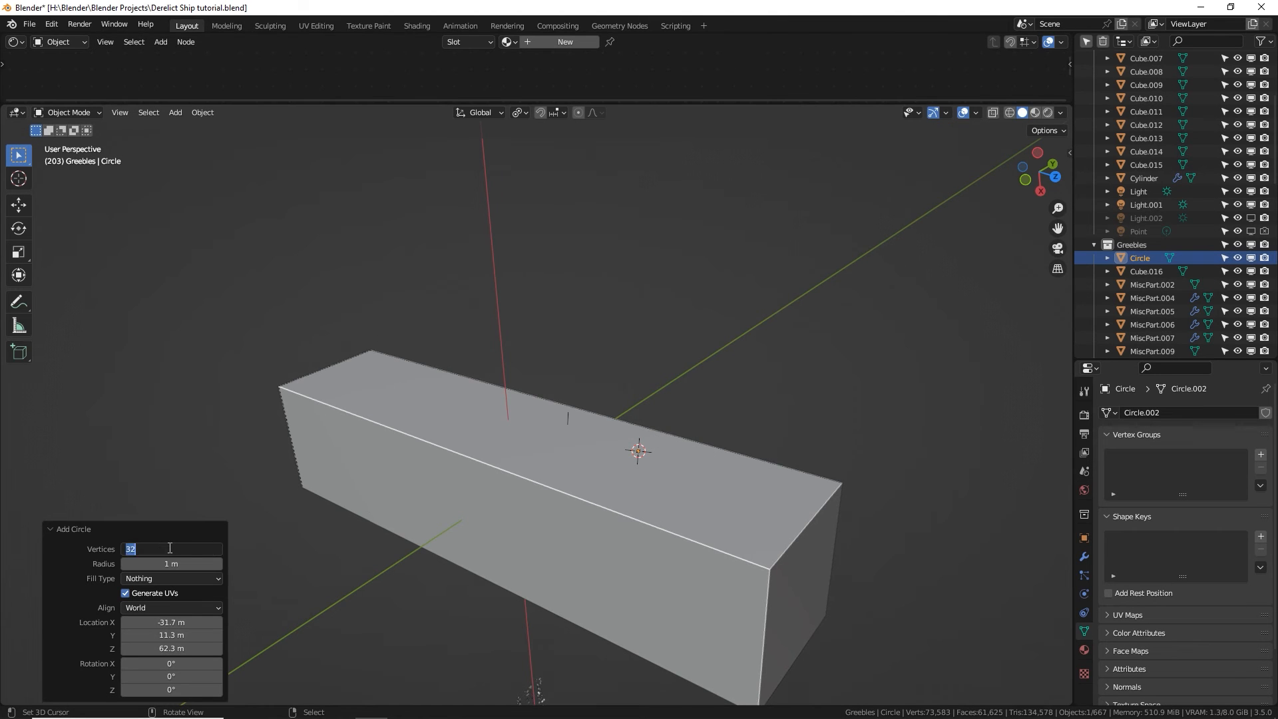
{"action": "key", "text": "Return"}
{"action": "scroll", "coordinate": [649, 450], "scroll_direction": "up", "scroll_amount": 5}
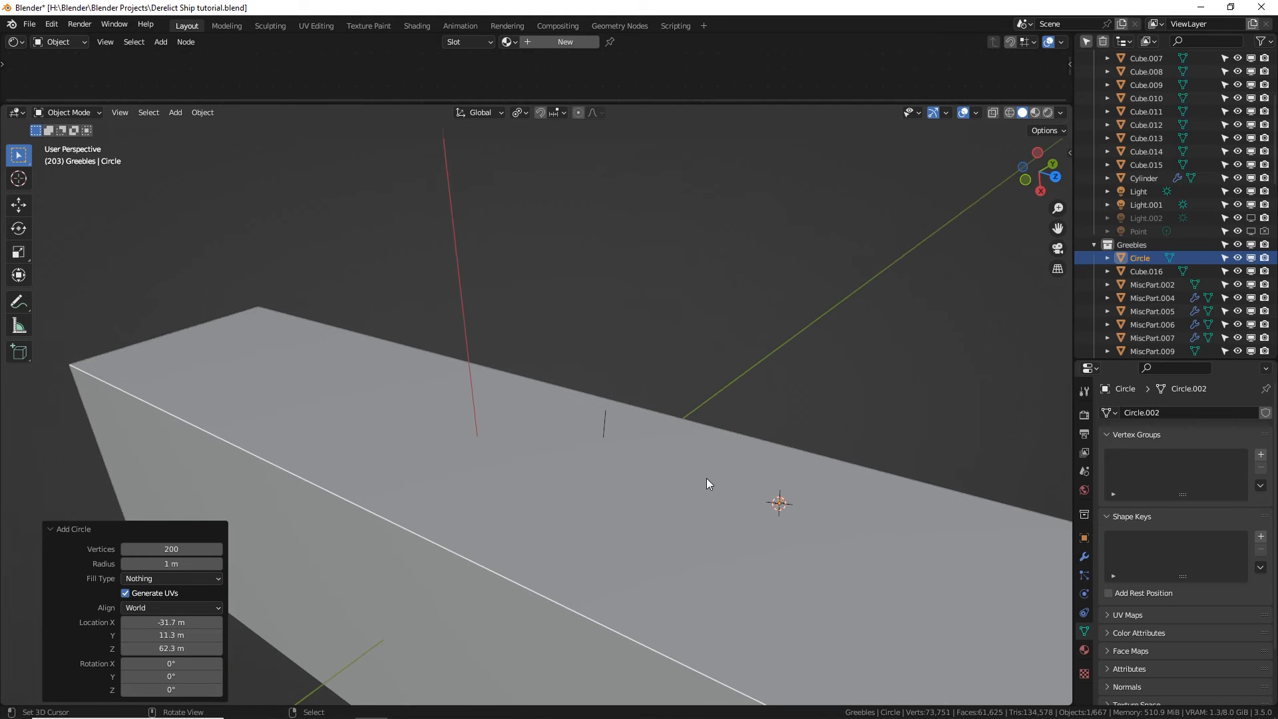
Fill the new circle with a single face to make a flat disc.
{"action": "key", "text": "KP_Decimal"}
{"action": "middle_click_drag", "start_coordinate": [539, 317], "coordinate": [567, 233]}
{"action": "key", "text": "Tab"}
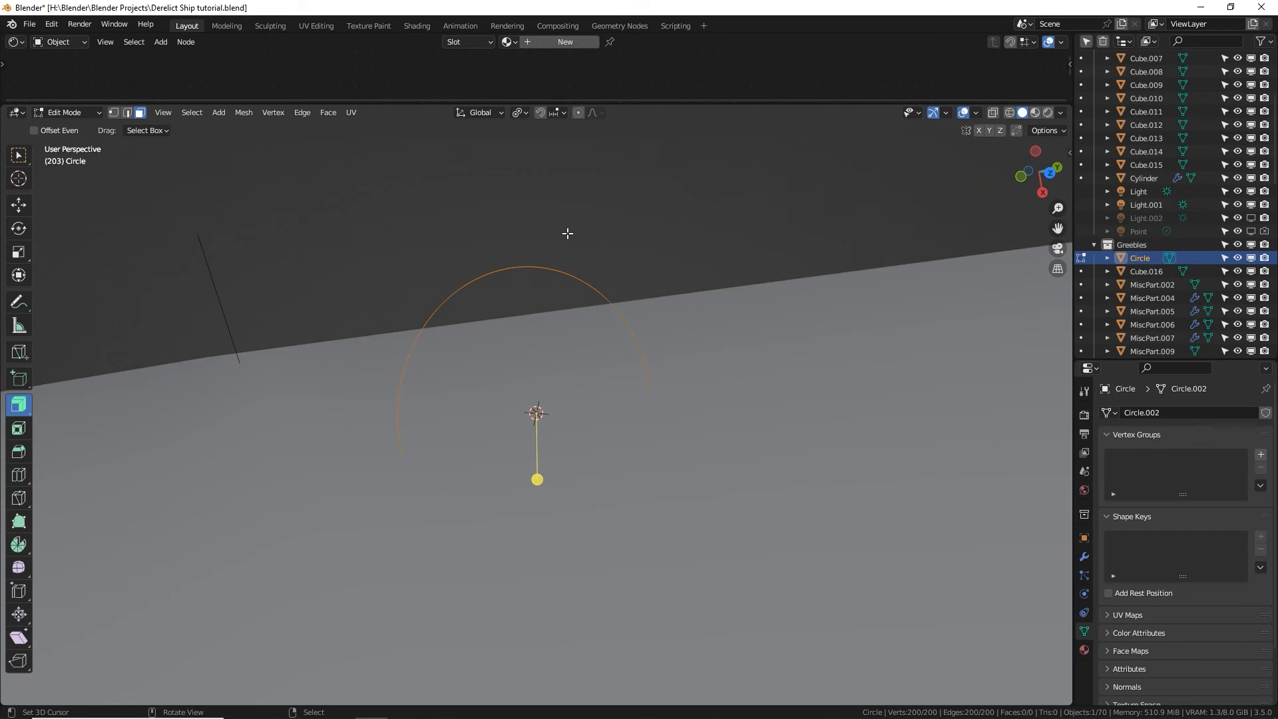
{"action": "key", "text": "f"}
{"action": "scroll", "coordinate": [511, 365], "scroll_direction": "down", "scroll_amount": 7}
{"action": "key", "text": "Tab"}
{"action": "scroll", "coordinate": [546, 399], "scroll_direction": "down", "scroll_amount": 3}
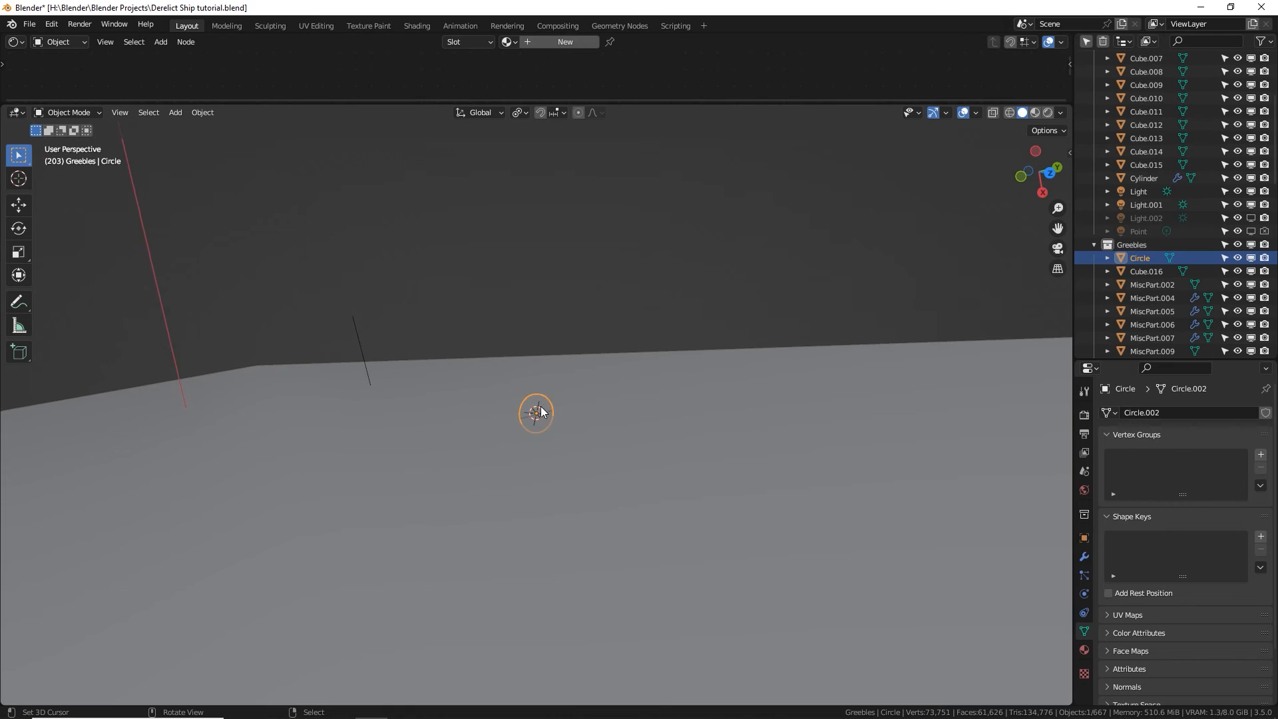
Scale the disc up in two passes to an overall scale of about 146.
{"action": "scroll", "coordinate": [540, 412], "scroll_direction": "down", "scroll_amount": 5}
{"action": "key", "text": "s"}
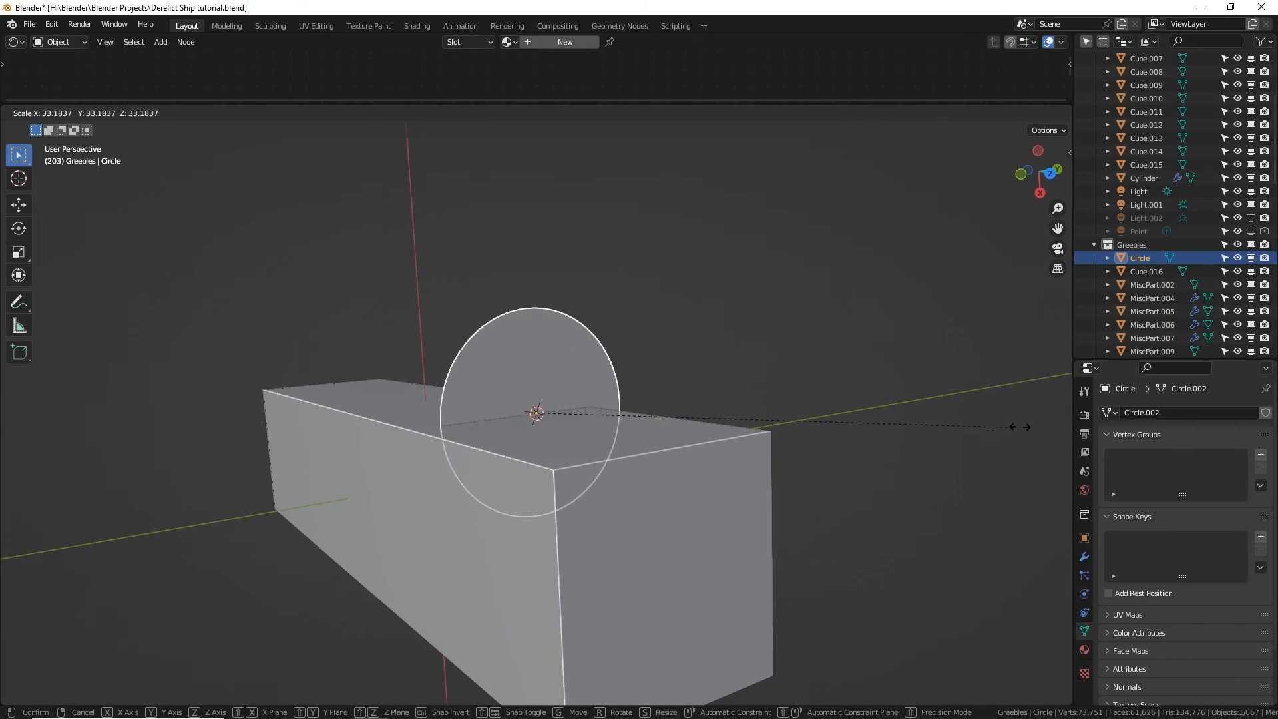
{"action": "left_click", "coordinate": [8, 405]}
{"action": "key", "text": "s"}
{"action": "left_click", "coordinate": [625, 419]}
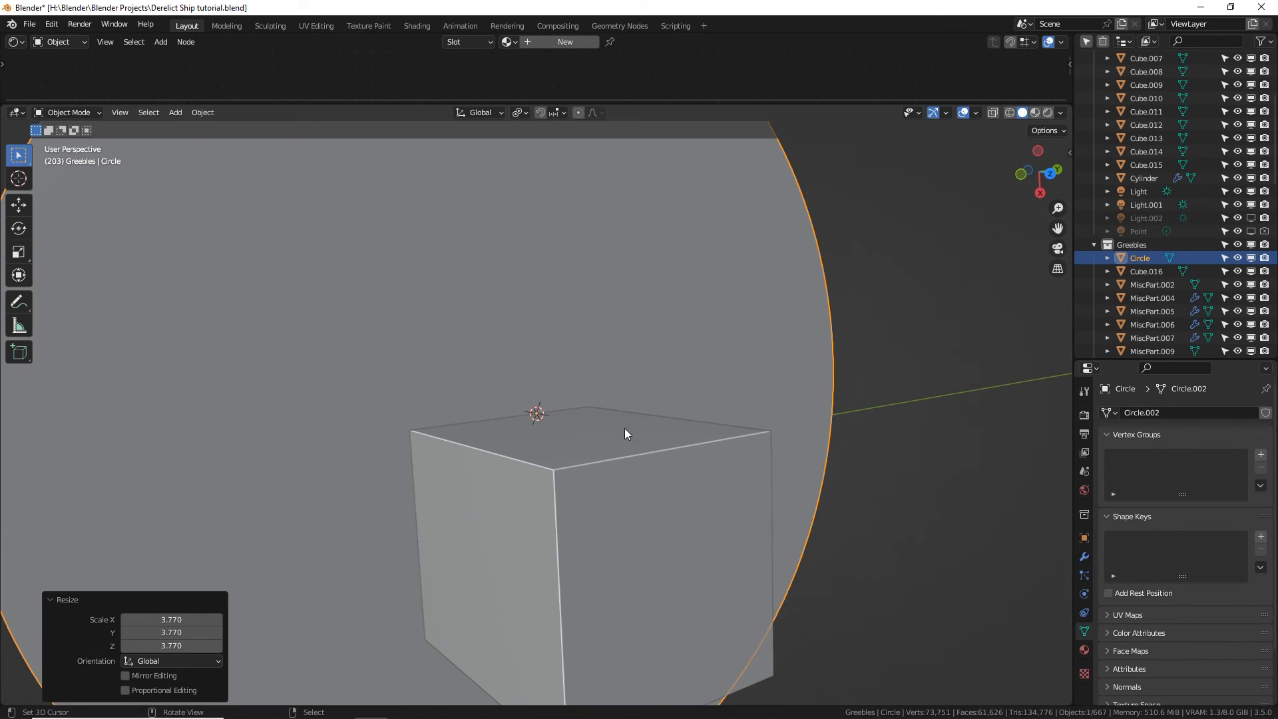
{"action": "scroll", "coordinate": [625, 432], "scroll_direction": "down", "scroll_amount": 3}
Scale the camera object by about 31.3 and again by about 3.8 to show its line of sight past the cube.
{"action": "key", "text": "KP_1"}
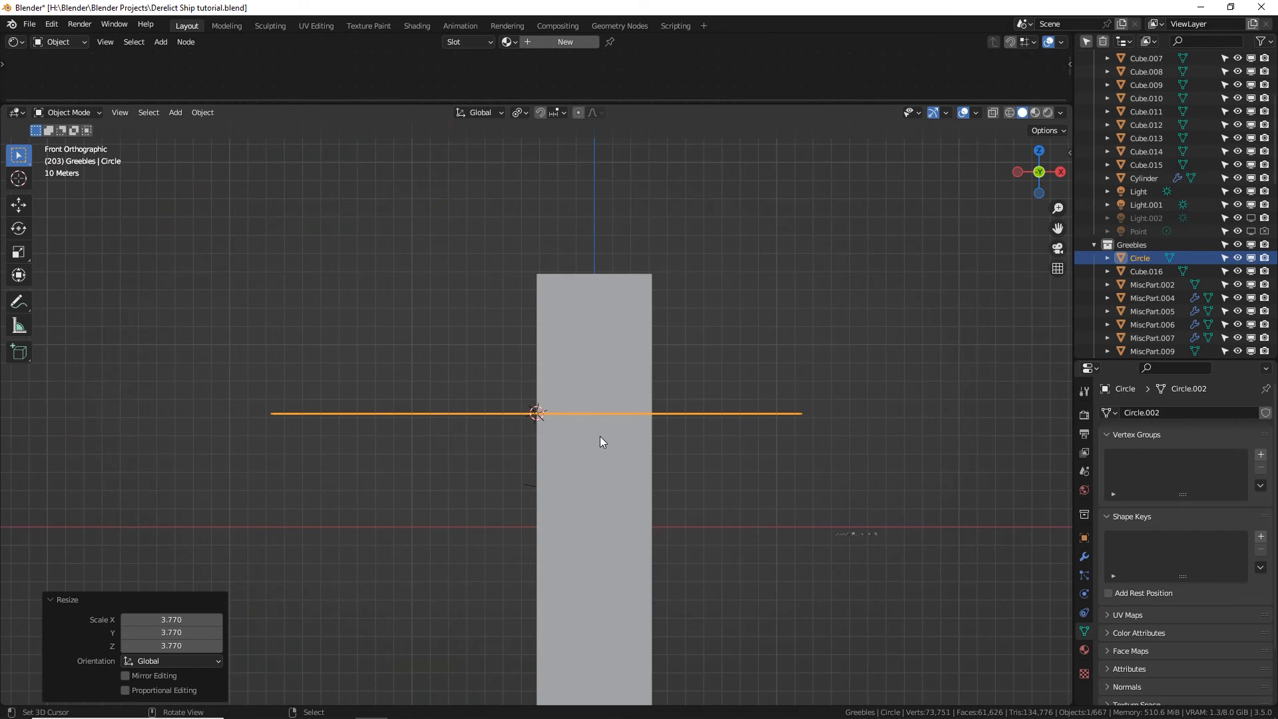
{"action": "scroll", "coordinate": [643, 458], "scroll_direction": "down", "scroll_amount": 5}
{"action": "key", "text": "a"}
{"action": "middle_click_drag", "start_coordinate": [605, 463], "coordinate": [597, 463]}
{"action": "left_click", "coordinate": [268, 179]}
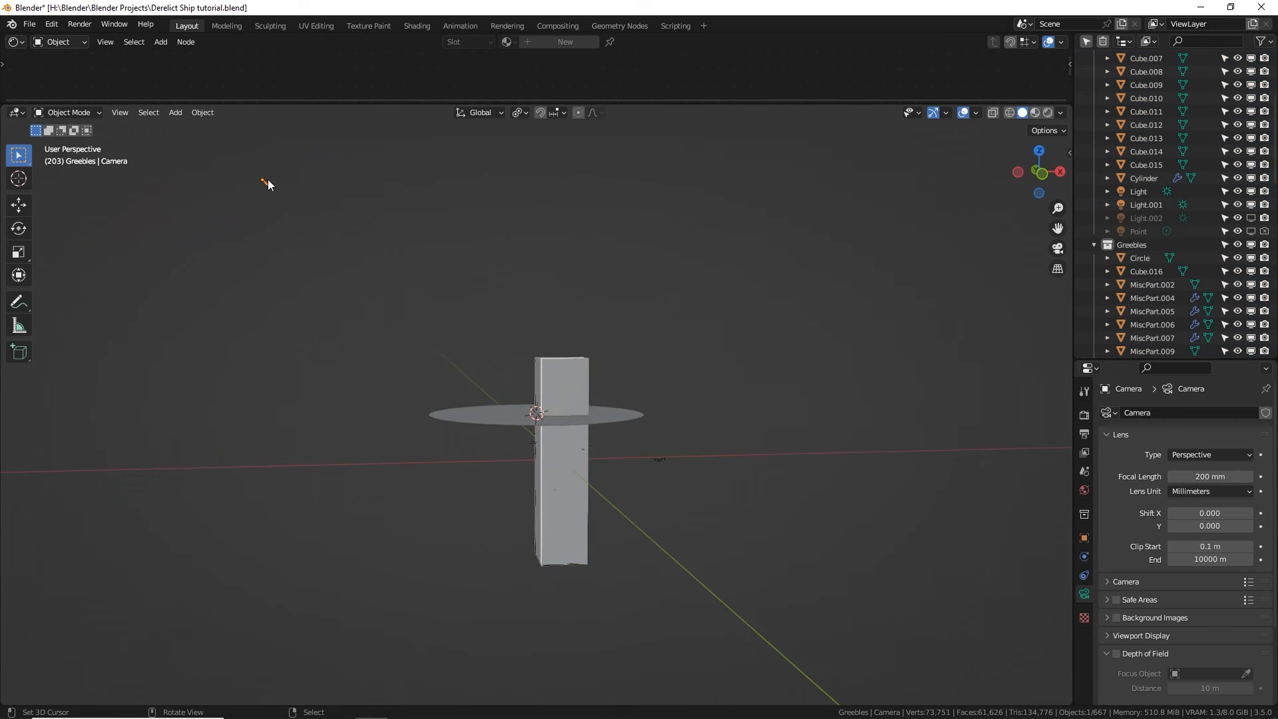
{"action": "middle_click_drag", "start_coordinate": [268, 178], "coordinate": [226, 181]}
{"action": "key", "text": "s"}
{"action": "left_click", "coordinate": [336, 293]}
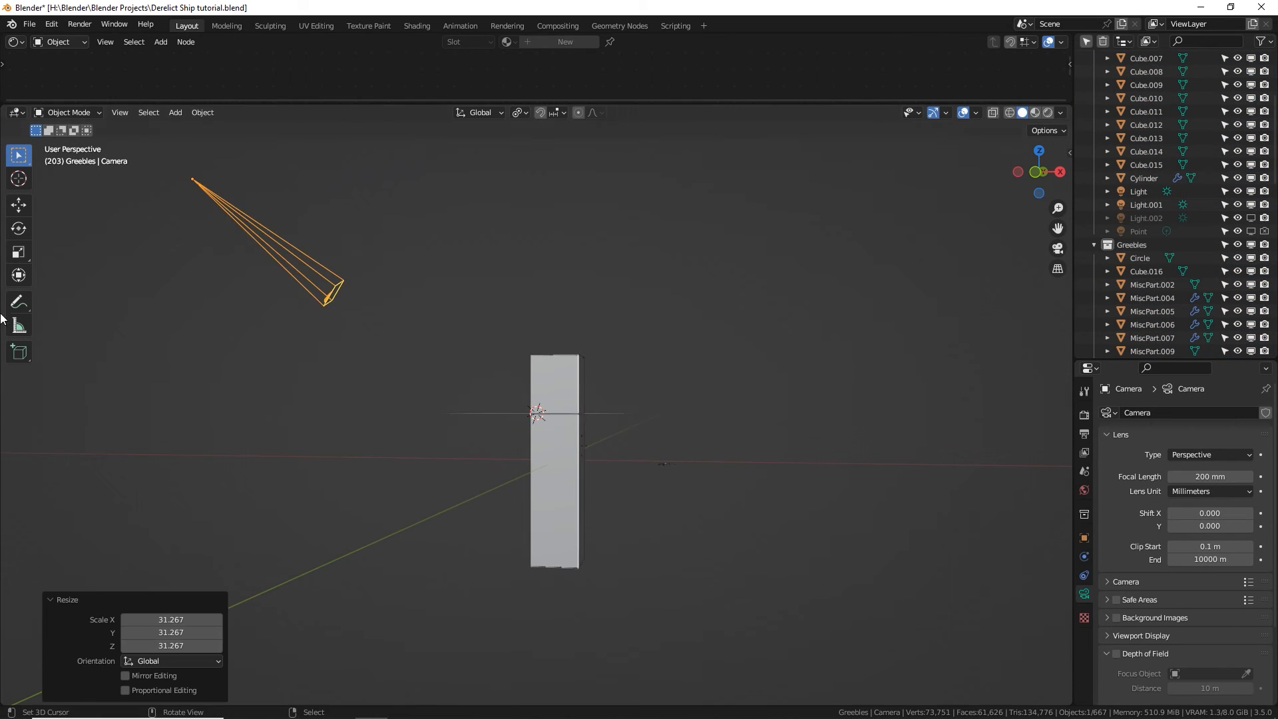
{"action": "key", "text": "s"}
{"action": "left_click", "coordinate": [303, 227]}
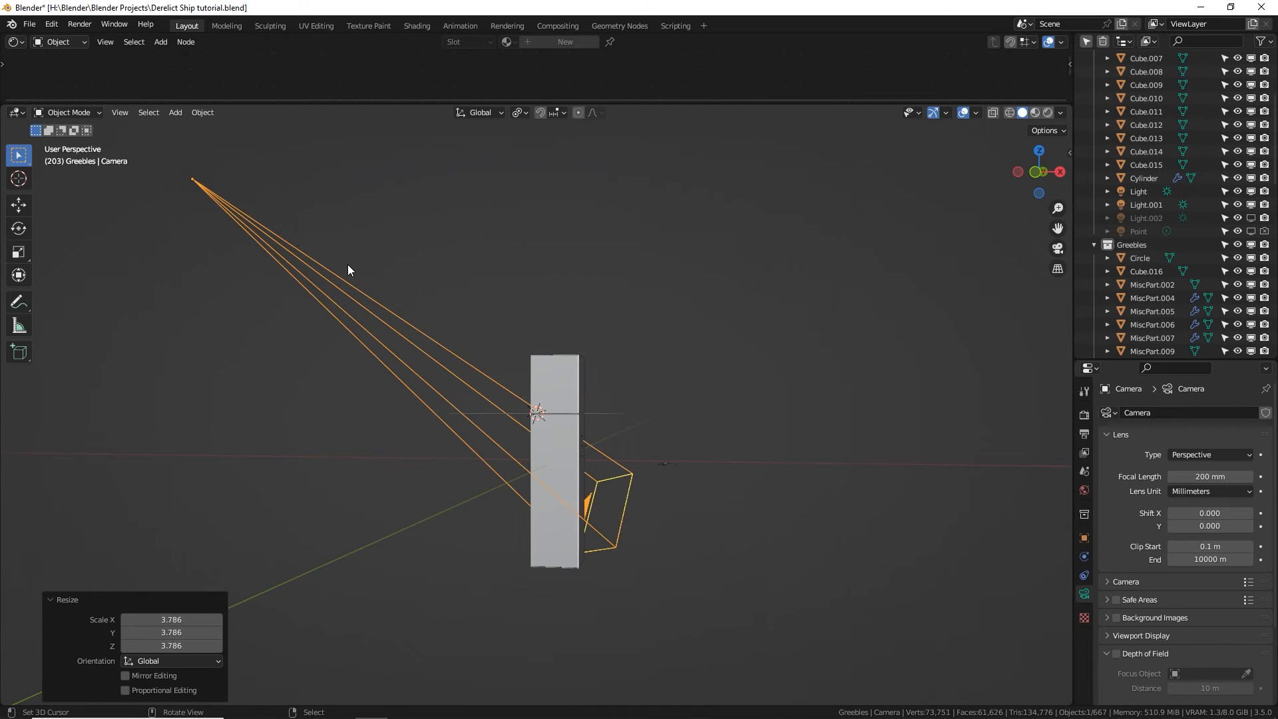
Move the disc by about 368, 407 and -415 m along X, Y and Z, rotate it 47.4°, and return to camera view.
{"action": "middle_click_drag", "start_coordinate": [348, 265], "coordinate": [636, 285]}
{"action": "left_click", "coordinate": [579, 412]}
{"action": "key", "text": "g"}
{"action": "left_click", "coordinate": [286, 450]}
{"action": "key", "text": "r"}
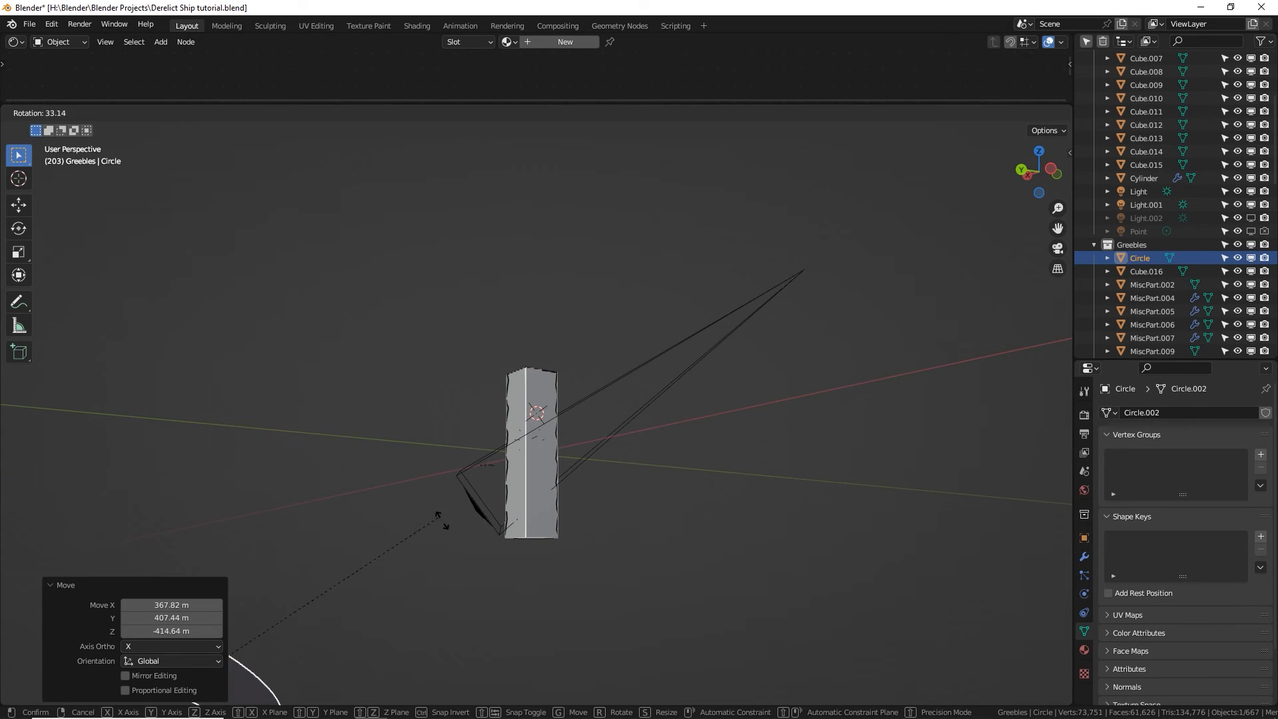
{"action": "left_click", "coordinate": [492, 572]}
{"action": "key", "text": "KP_0"}
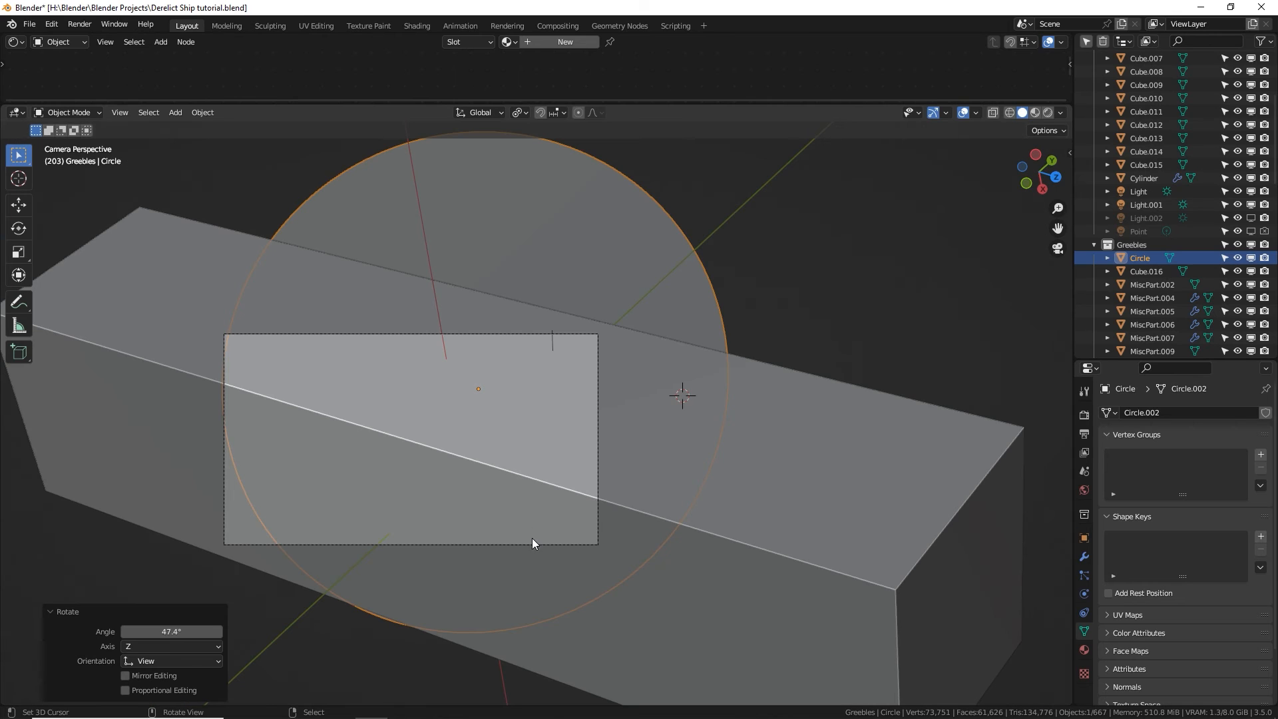
Set the atmosphere cube, Cube.016, to display as Wire in the viewport.
{"action": "left_click", "coordinate": [866, 414]}
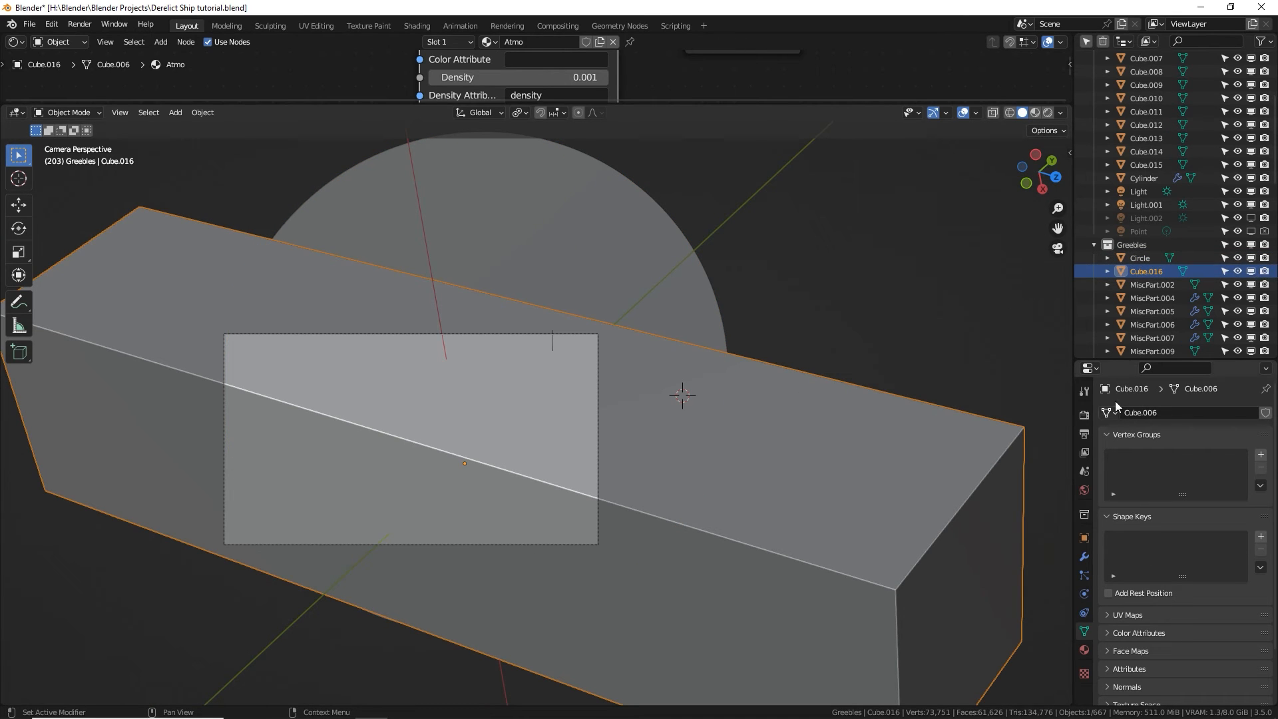
{"action": "left_click_drag", "start_coordinate": [1118, 360], "coordinate": [1118, 202]}
{"action": "left_click", "coordinate": [1084, 381]}
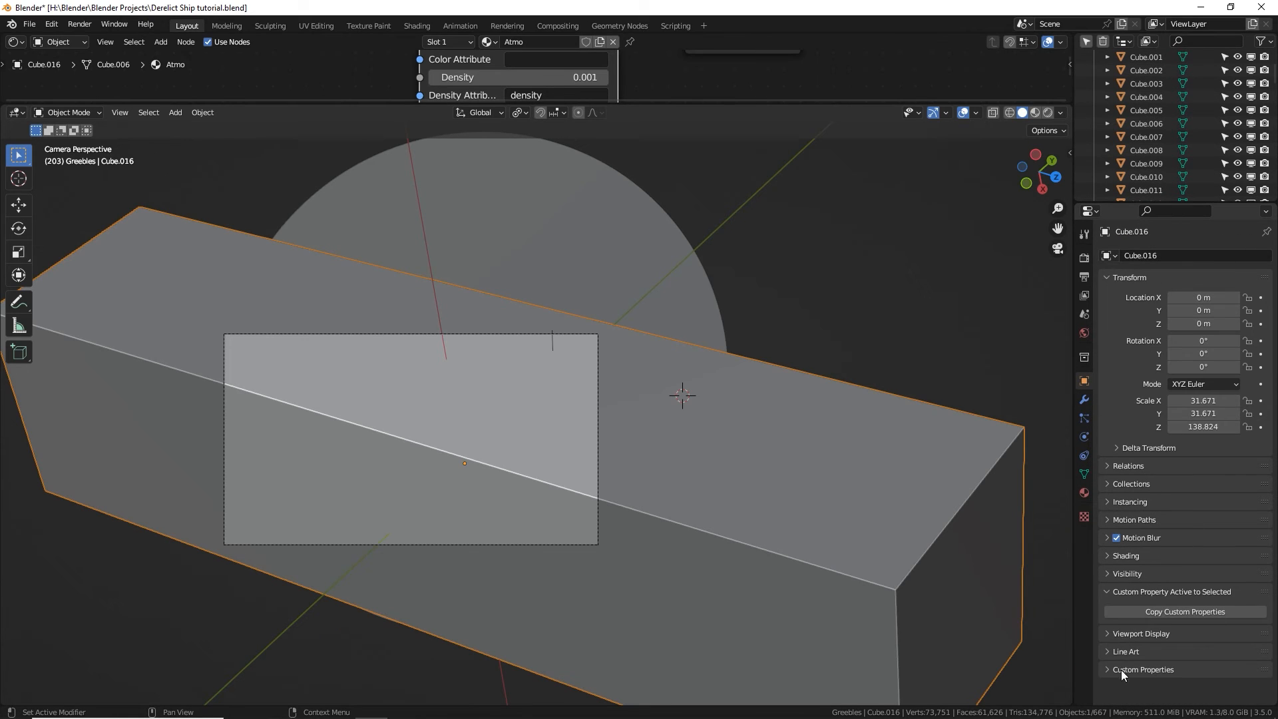
{"action": "left_click", "coordinate": [1120, 647]}
{"action": "left_click", "coordinate": [1123, 635]}
{"action": "scroll", "coordinate": [1126, 633], "scroll_direction": "down", "scroll_amount": 5}
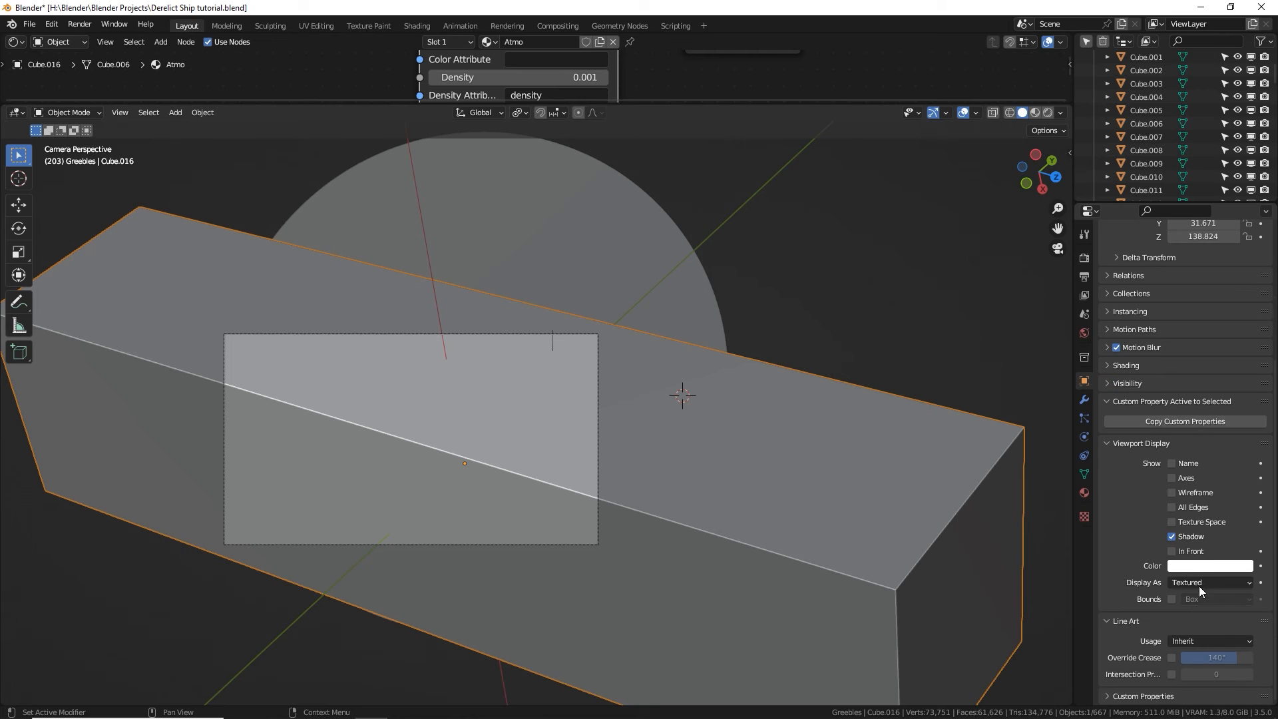
{"action": "left_click", "coordinate": [1183, 591]}
{"action": "left_click", "coordinate": [1191, 616]}
{"action": "scroll", "coordinate": [587, 426], "scroll_direction": "up", "scroll_amount": 3}
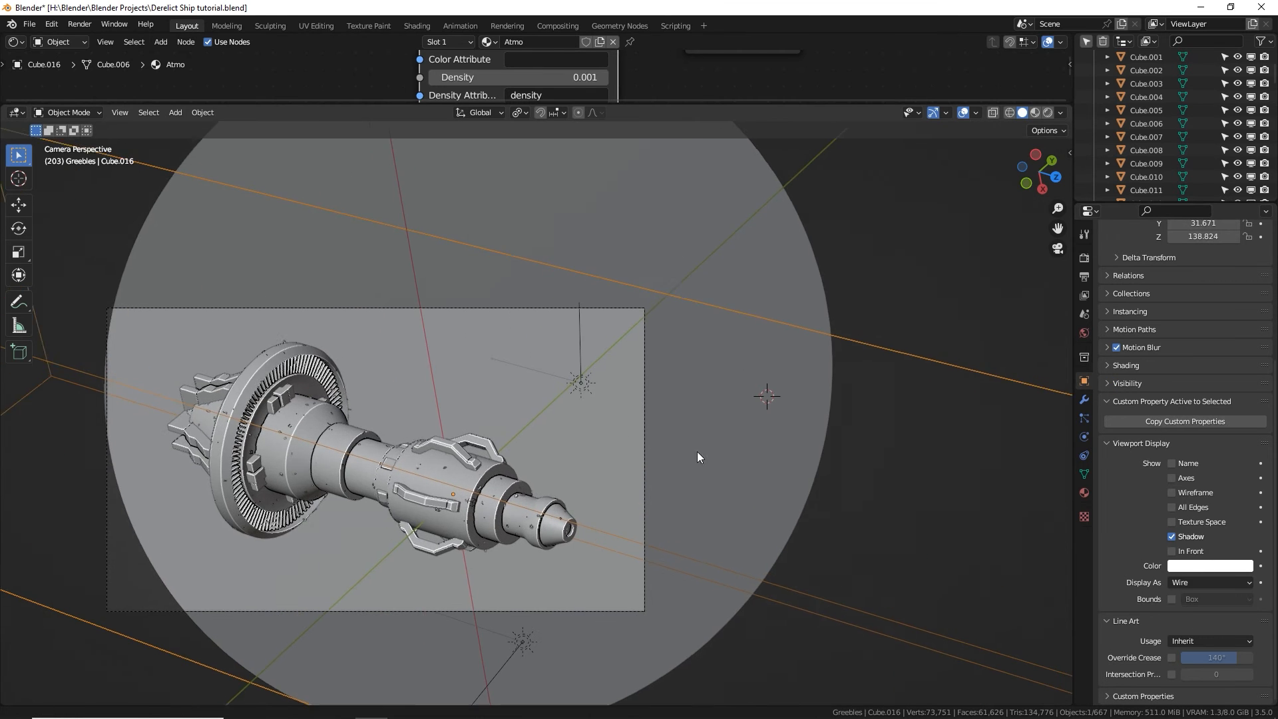
Move the disc by about -75, -123 and -205 m along X, Y and Z and tilt it with a trackball rotation.
{"action": "middle_click_drag", "start_coordinate": [697, 451], "coordinate": [898, 504], "text": "shift"}
{"action": "right_click", "coordinate": [761, 269]}
{"action": "scroll", "coordinate": [765, 280], "scroll_direction": "down", "scroll_amount": 3}
{"action": "key", "text": "g"}
{"action": "left_click", "coordinate": [468, 335]}
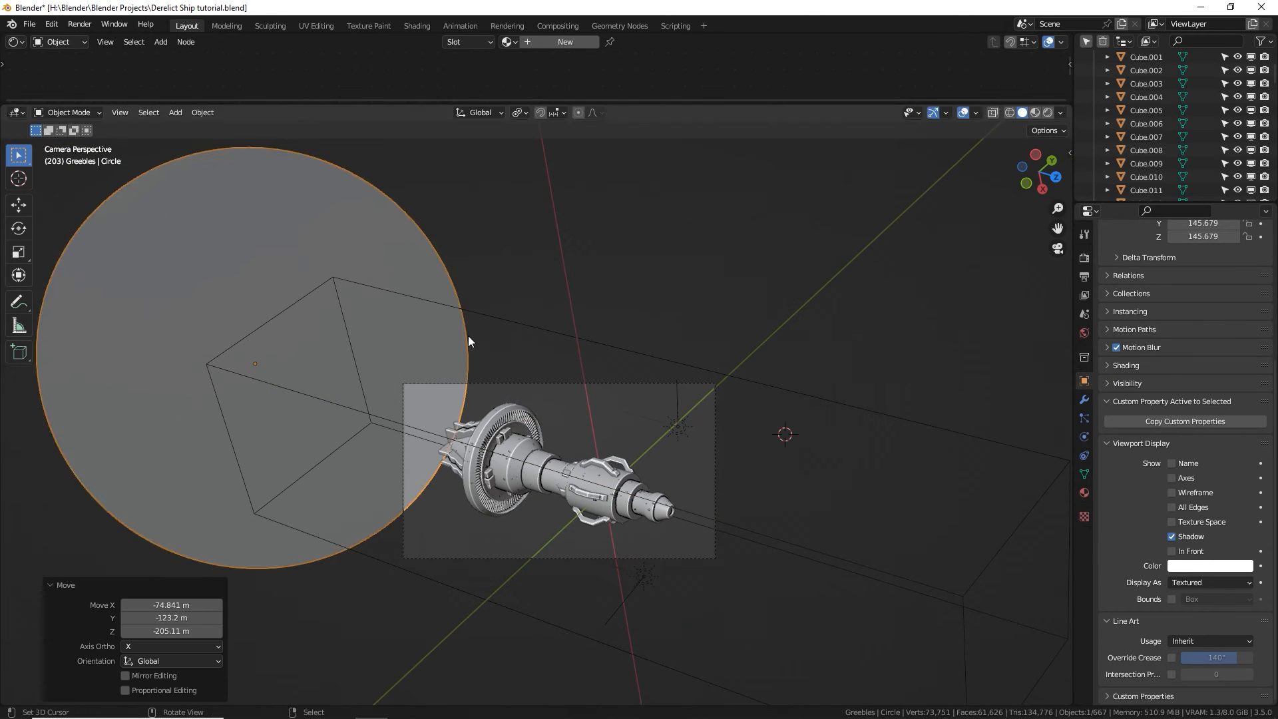
{"action": "key", "text": "r"}
{"action": "key", "text": "r"}
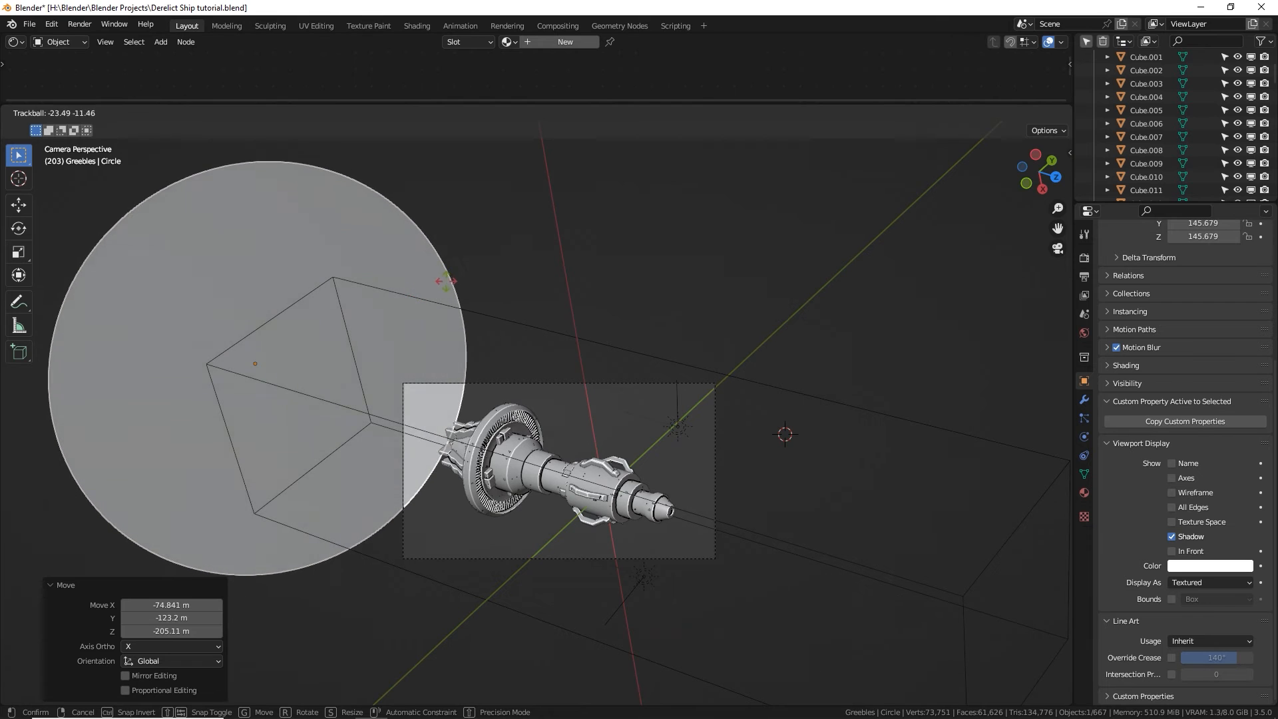
{"action": "left_click", "coordinate": [467, 303]}
Move the disc by about -3.5, 17.9 and 15.5 m, trackball-rotate it, and shift it by about -1.4, 4.7 and 3.6 m.
{"action": "key", "text": "g"}
{"action": "left_click", "coordinate": [499, 297]}
{"action": "key", "text": "r"}
{"action": "key", "text": "r"}
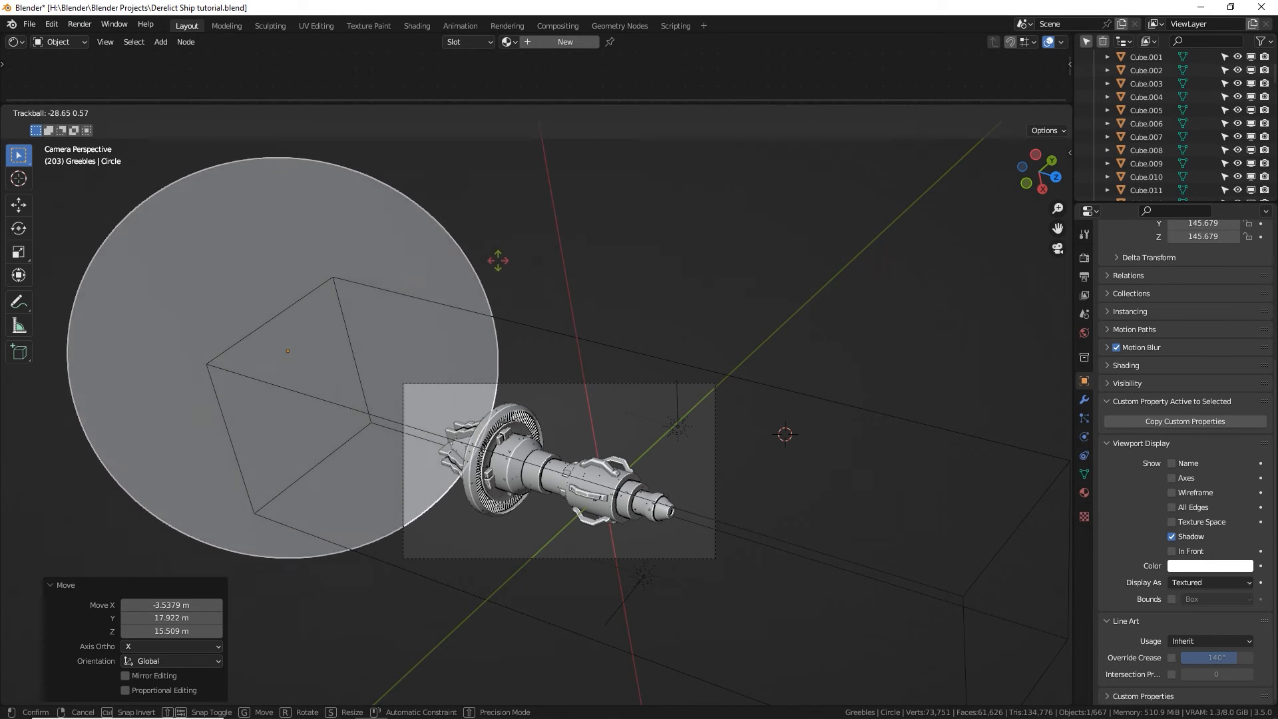
{"action": "left_click", "coordinate": [492, 325]}
{"action": "key", "text": "g"}
{"action": "left_click", "coordinate": [490, 361]}
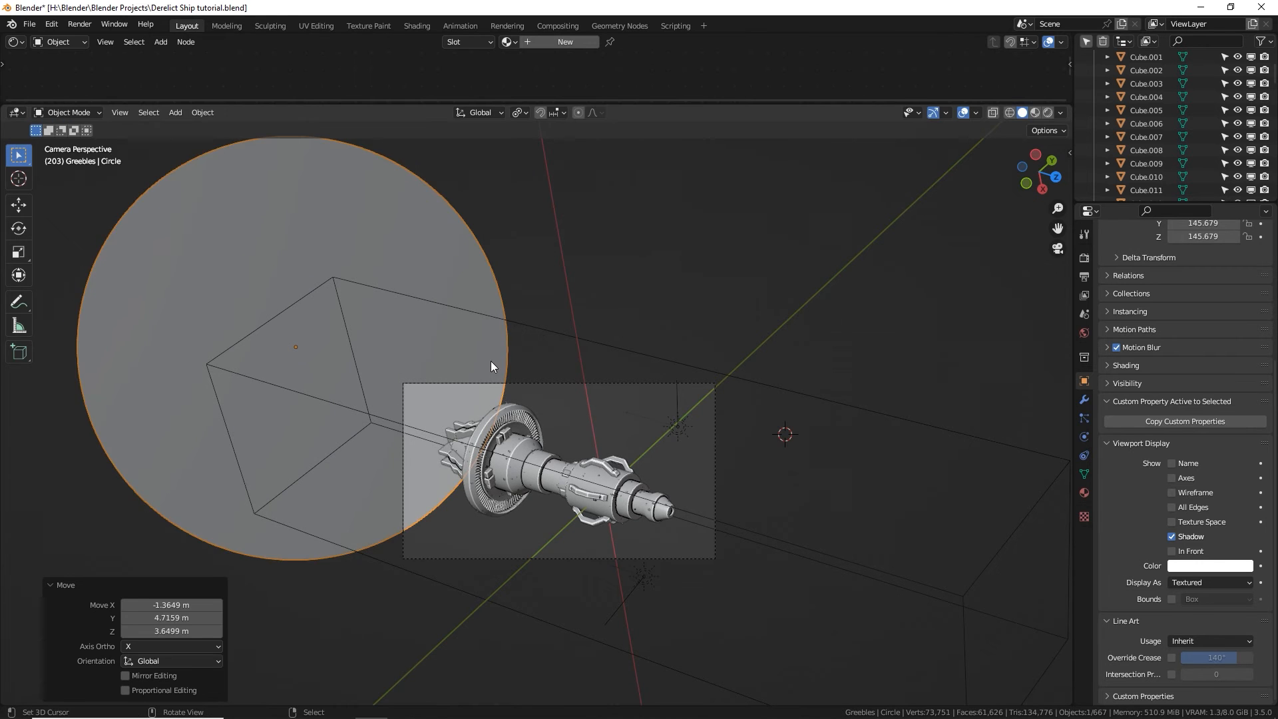
Inset the disc's face by about 0.59 m and delete the inner face to leave a flat ring.
{"action": "scroll", "coordinate": [490, 361], "scroll_direction": "up", "scroll_amount": 1}
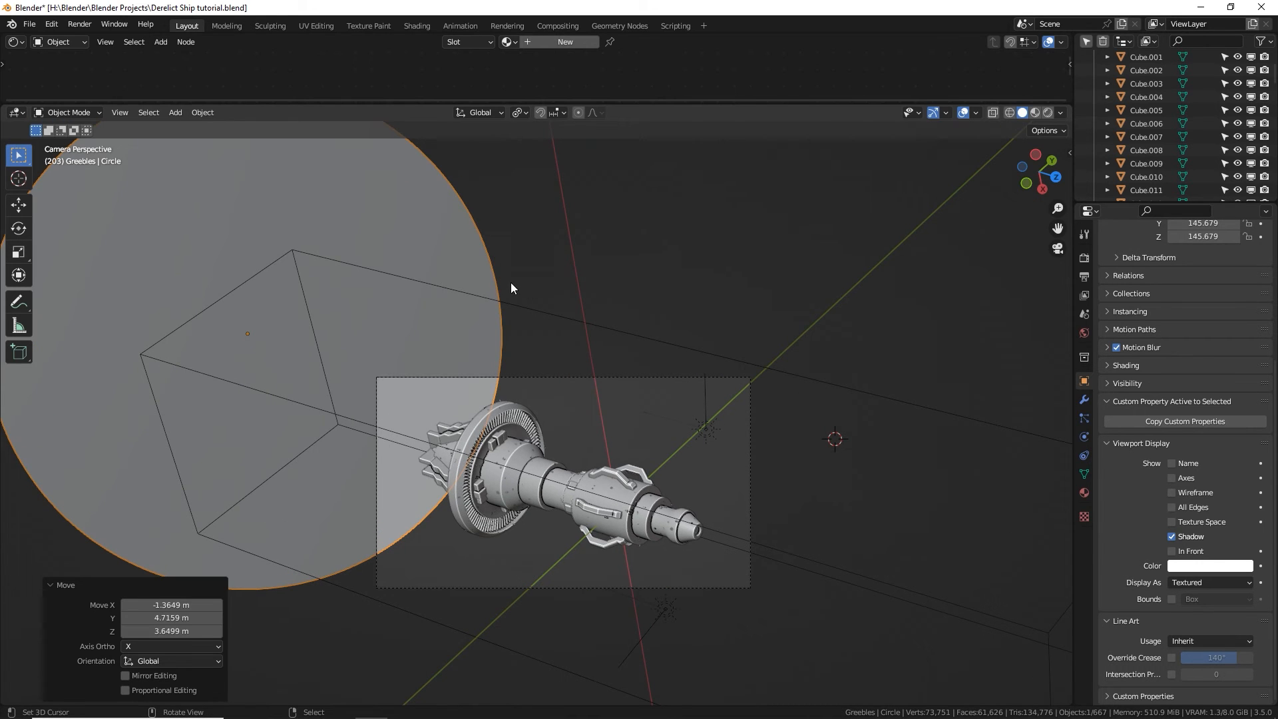
{"action": "key", "text": "Tab"}
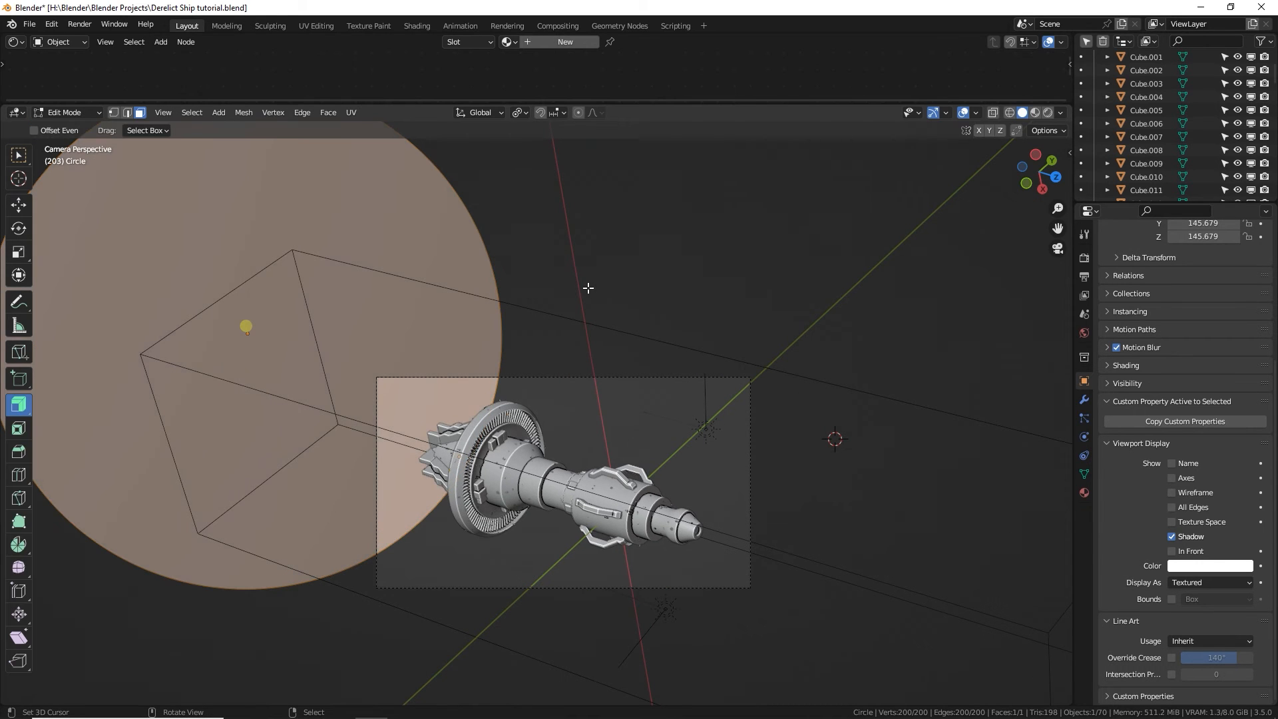
{"action": "key", "text": "i"}
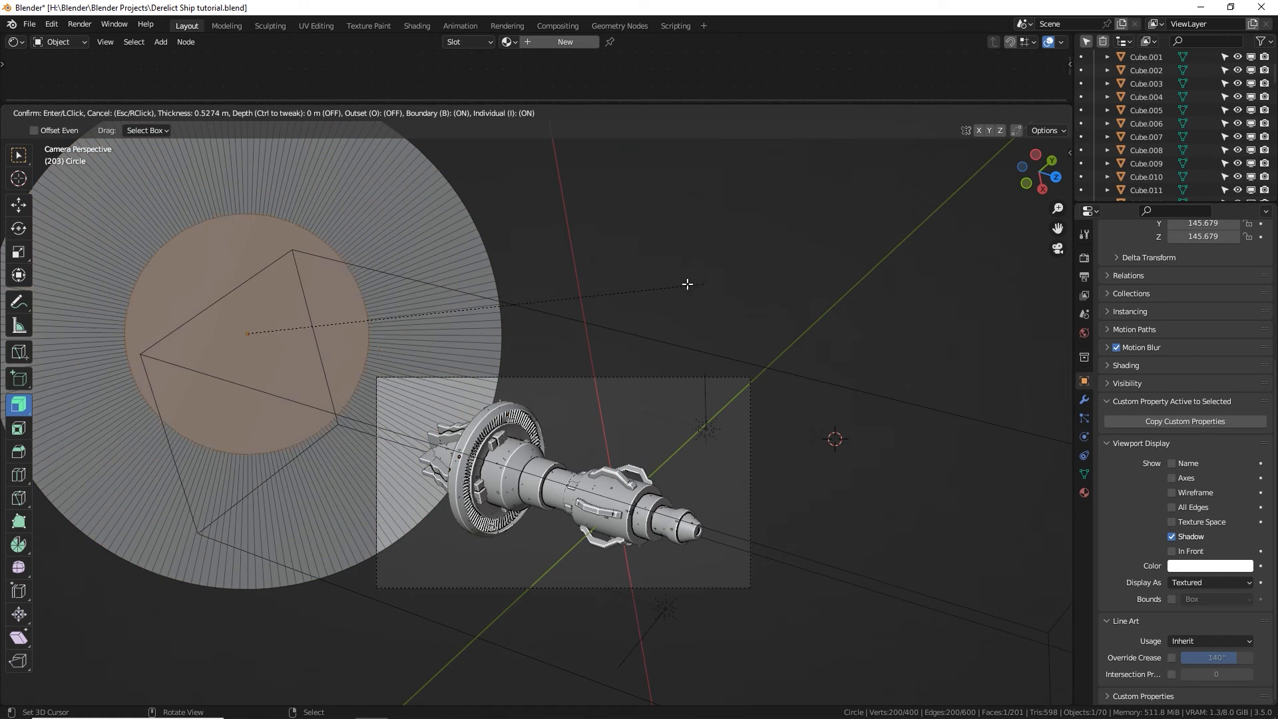
{"action": "left_click", "coordinate": [686, 287]}
{"action": "key", "text": "x"}
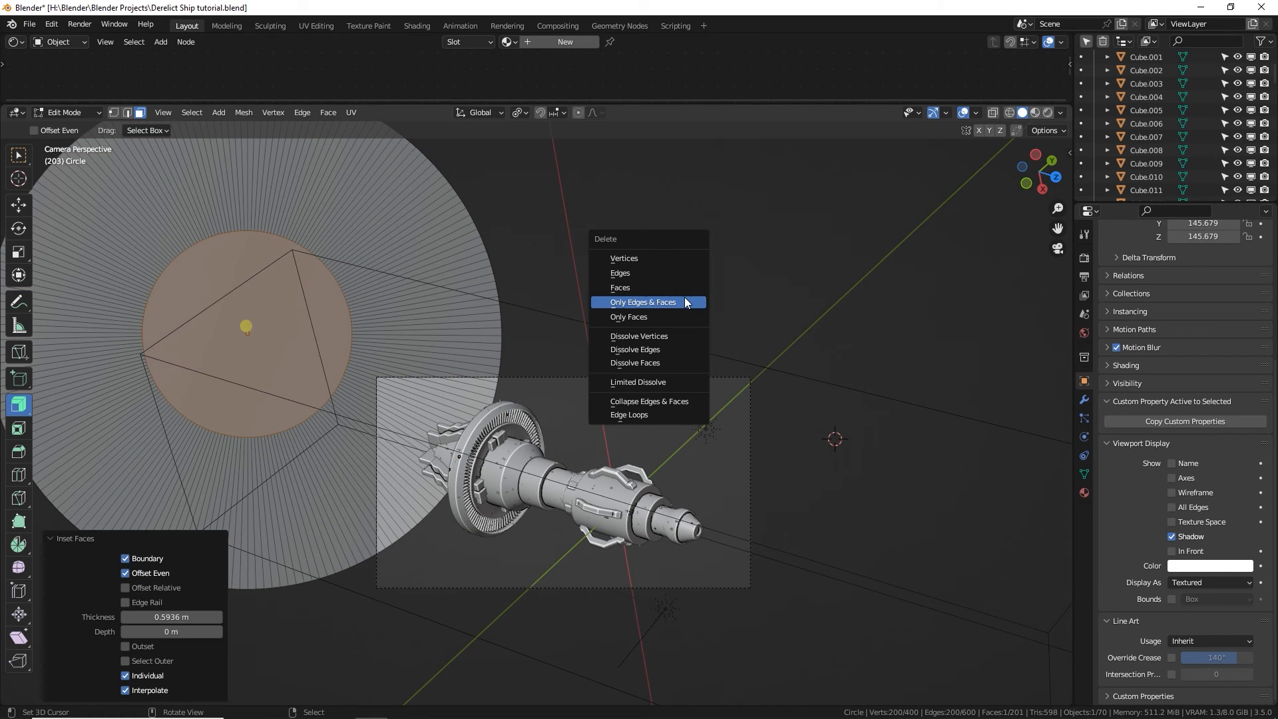
{"action": "left_click", "coordinate": [685, 287]}
{"action": "key", "text": "Tab"}
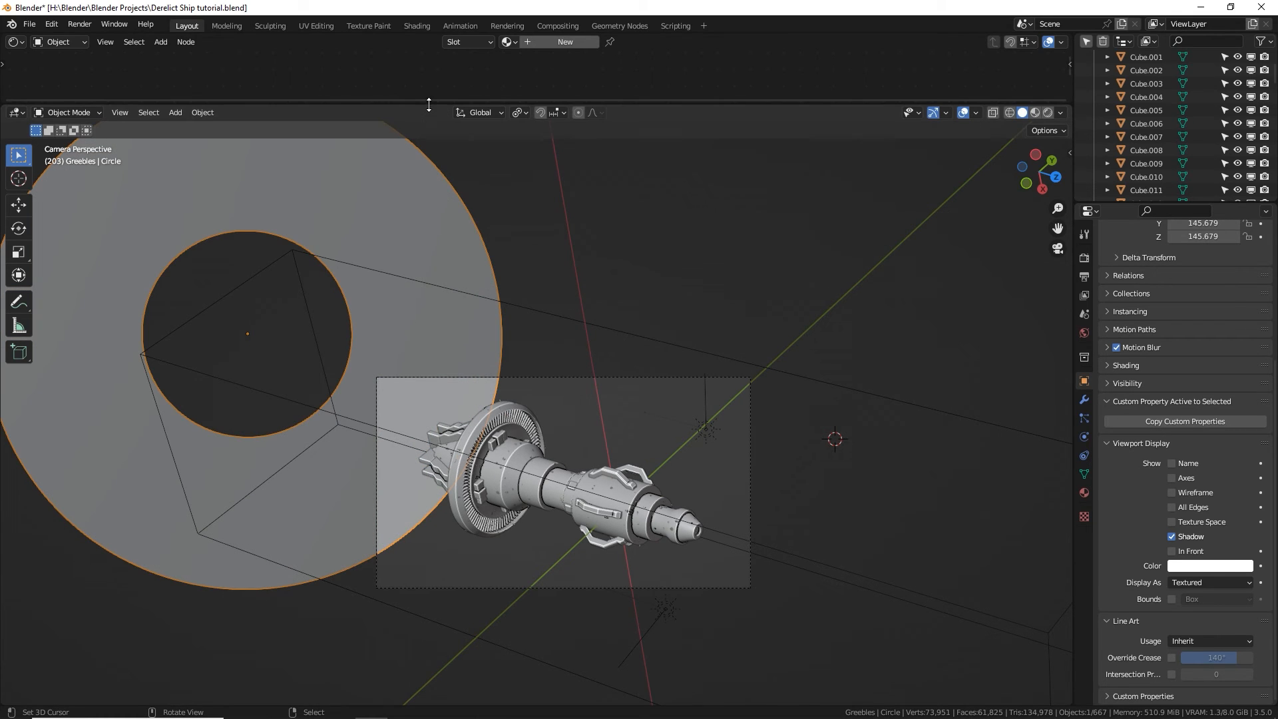
Enlarge the shader editor and create a new object material named Rings for the flat ring.
{"action": "left_click_drag", "start_coordinate": [430, 102], "coordinate": [399, 315]}
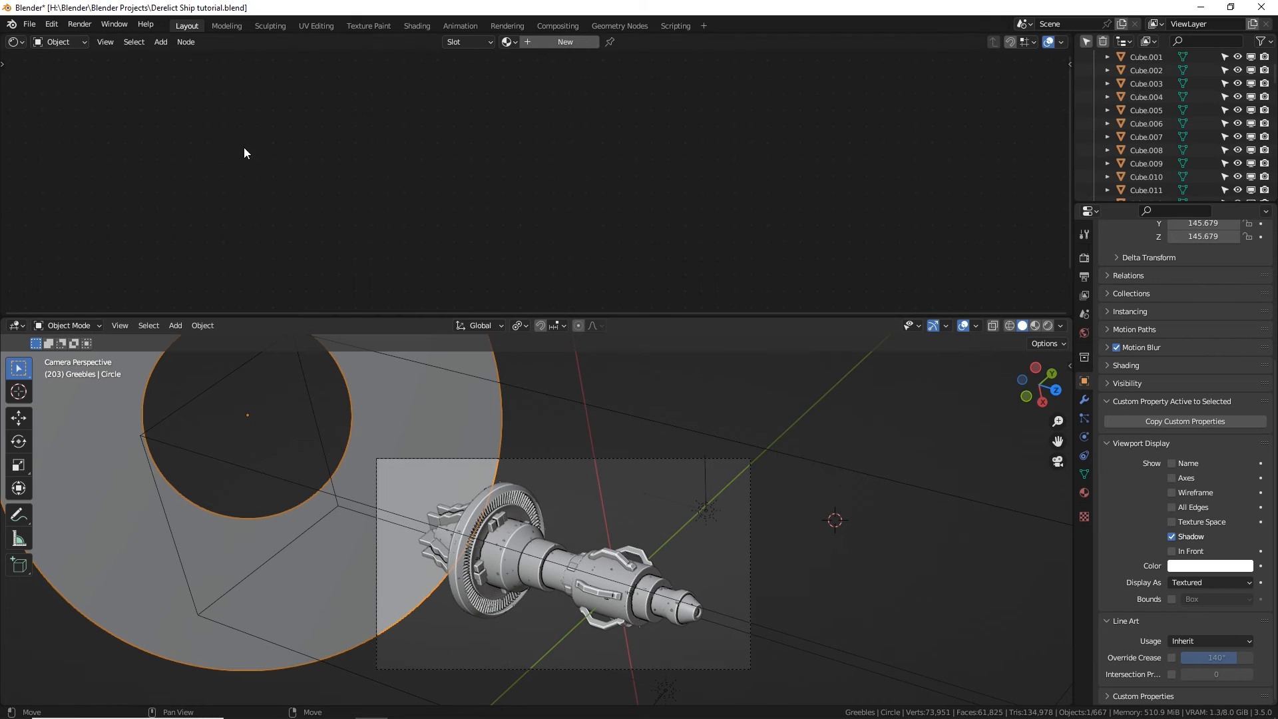
{"action": "left_click", "coordinate": [60, 42]}
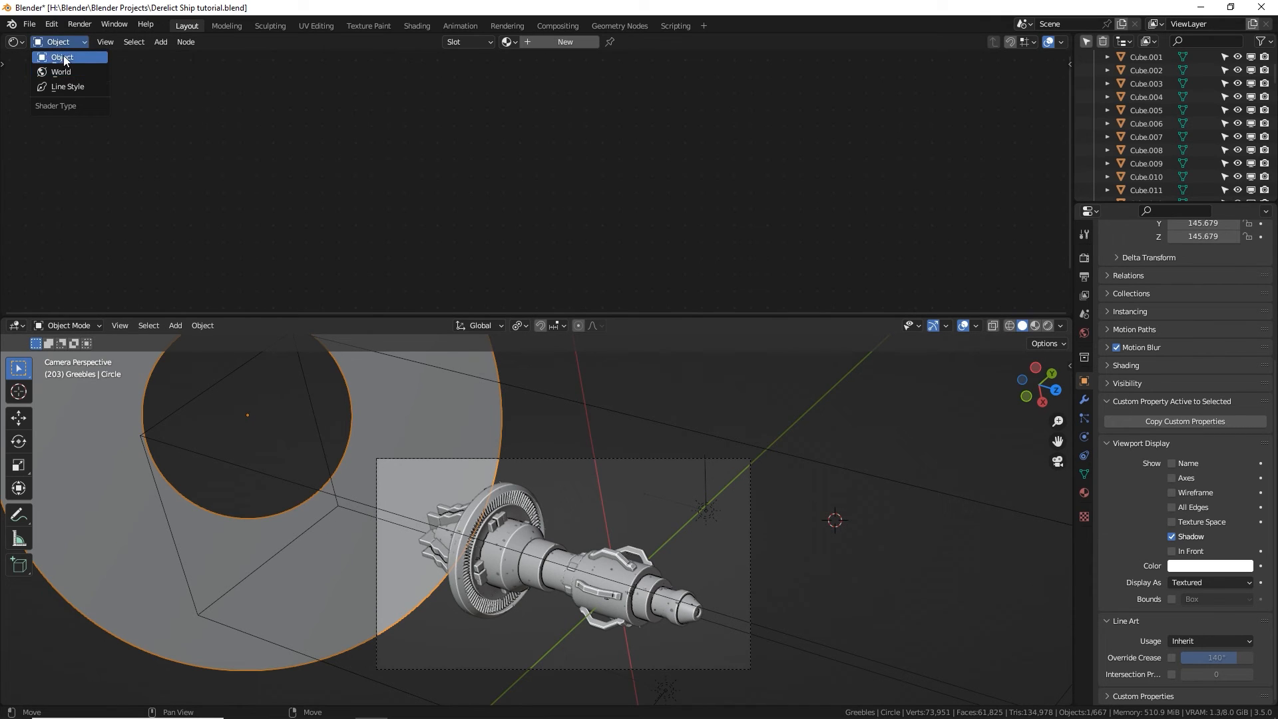
{"action": "left_click", "coordinate": [63, 55]}
{"action": "left_click", "coordinate": [561, 42]}
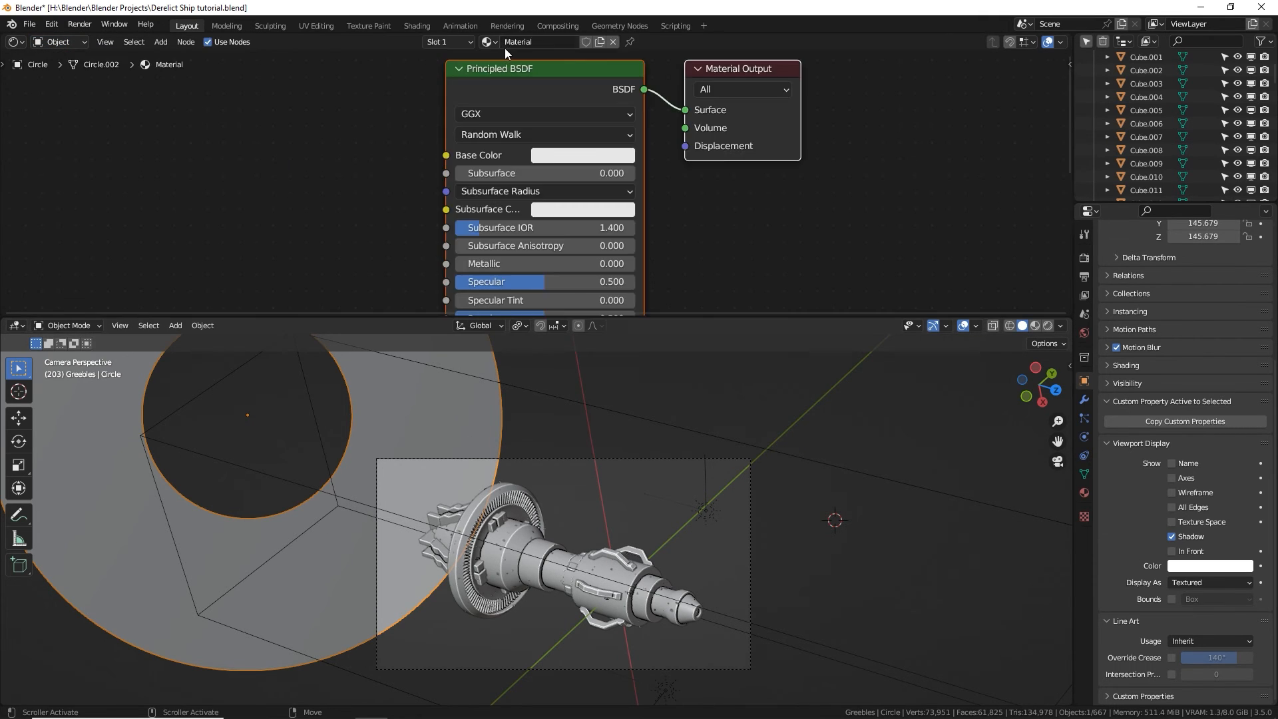
{"action": "double_click", "coordinate": [505, 45]}
{"action": "type", "text": "Rings"}
{"action": "key", "text": "Return"}
Add Texture Coordinate and Mapping nodes using Object coordinates, feed them into a Gradient Texture, and link its Color to the Principled BSDF's Base Color.
{"action": "middle_click_drag", "start_coordinate": [330, 179], "coordinate": [523, 186]}
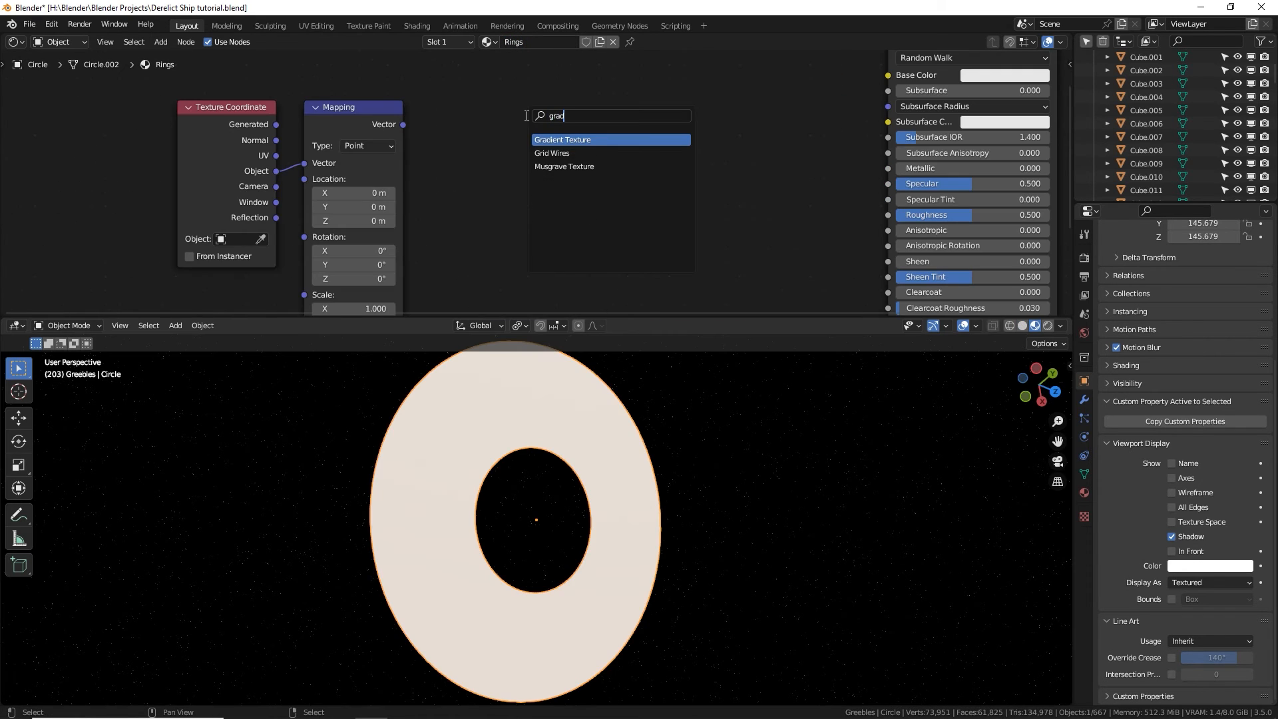
{"action": "left_click", "coordinate": [545, 140]}
{"action": "left_click", "coordinate": [462, 141]}
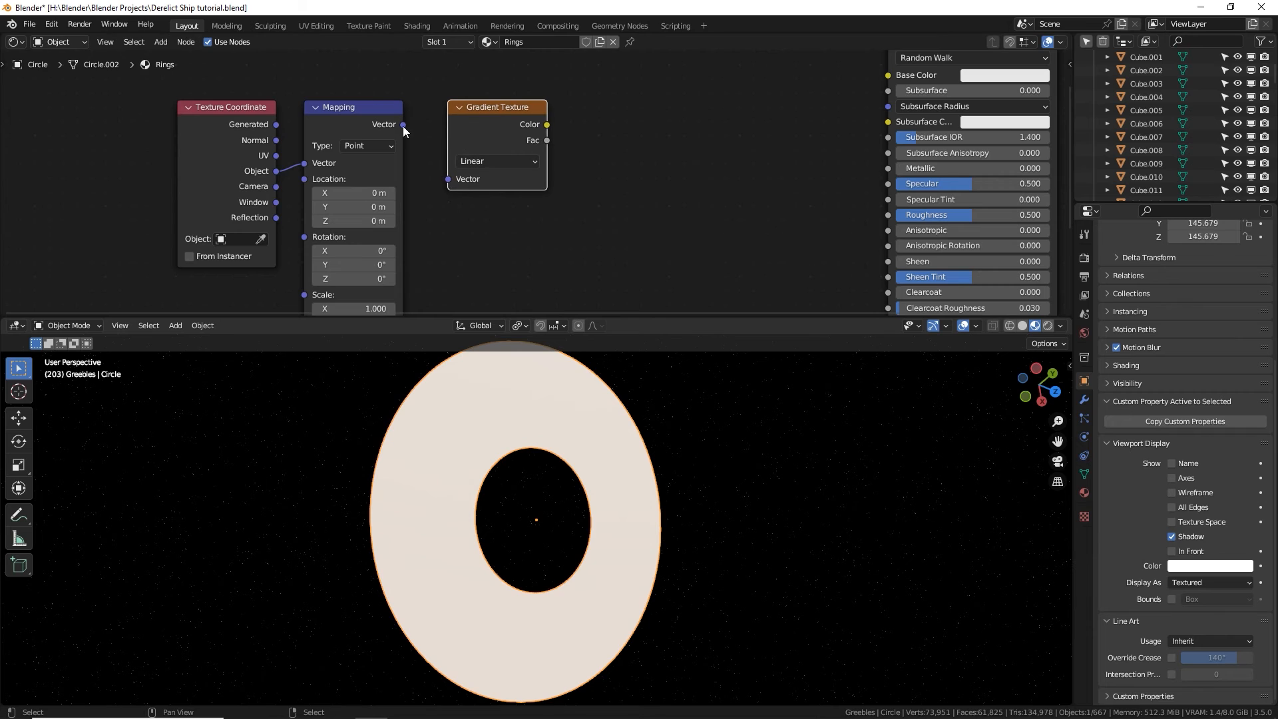
{"action": "left_click_drag", "start_coordinate": [402, 124], "coordinate": [447, 179]}
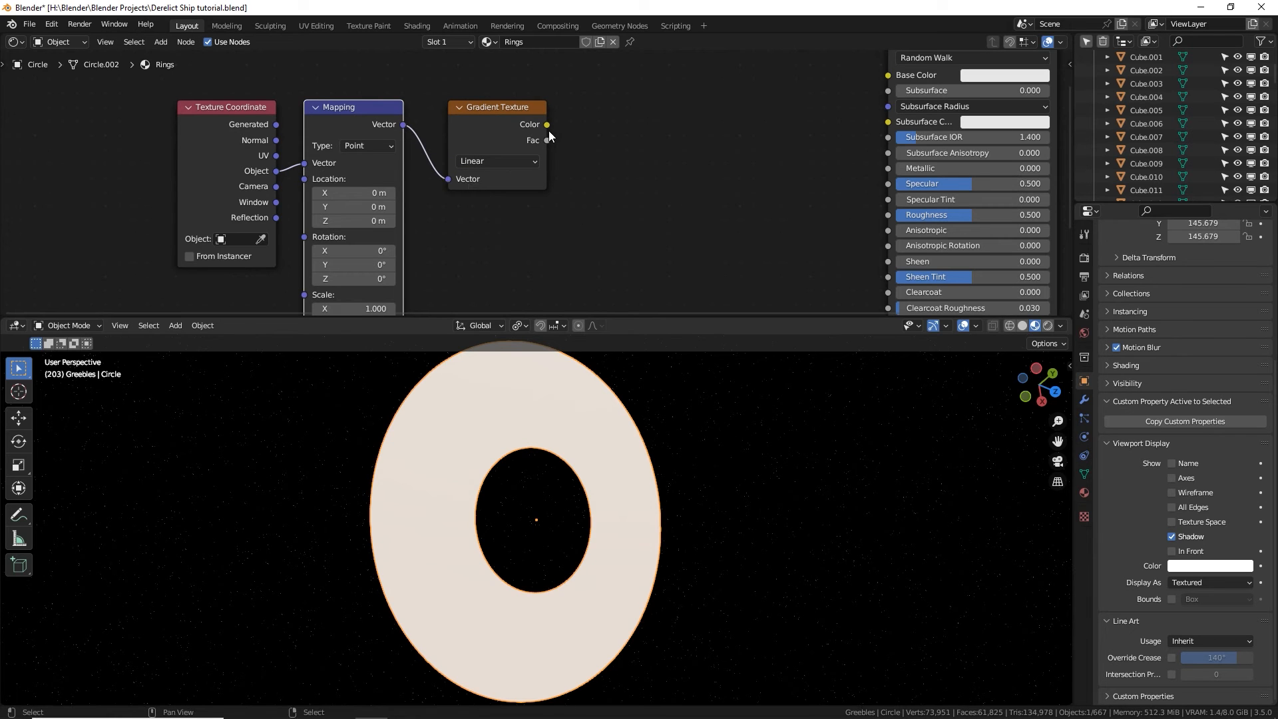
{"action": "left_click_drag", "start_coordinate": [547, 125], "coordinate": [888, 90]}
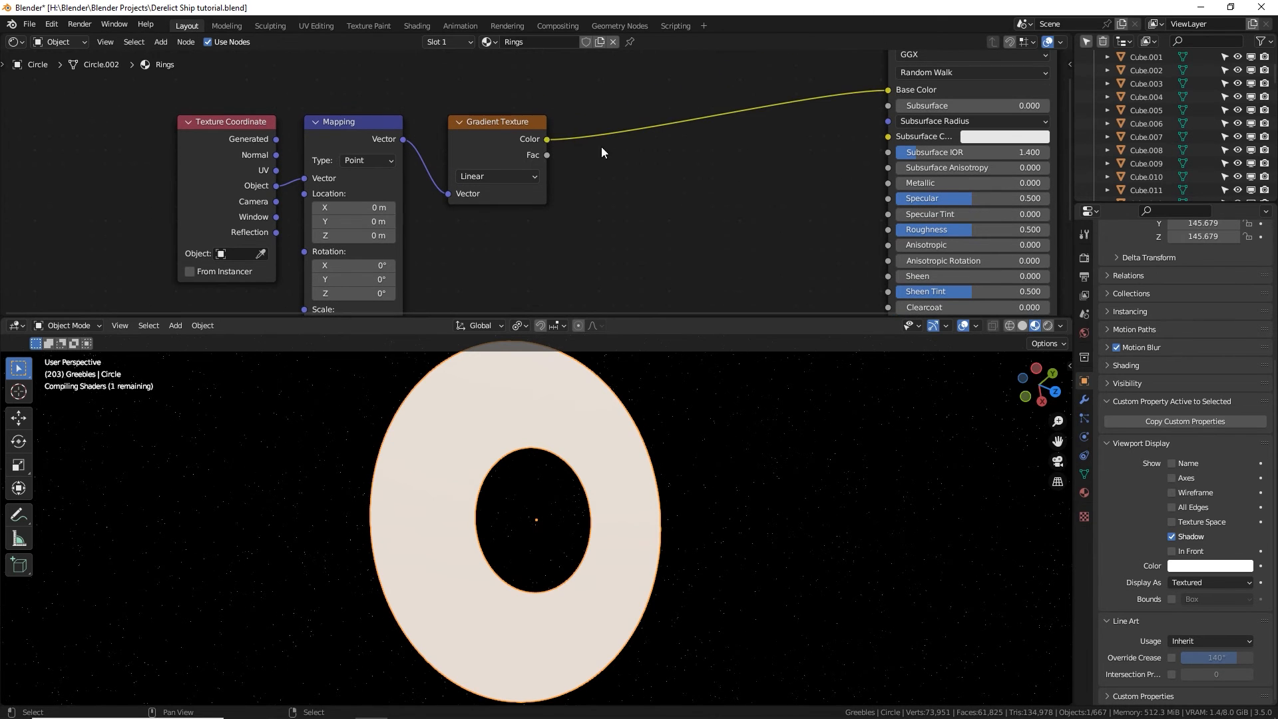
Insert a ColorRamp node between the Gradient Texture and the Principled BSDF's Base Color.
{"action": "key", "text": "shift+a"}
{"action": "type", "text": "r"}
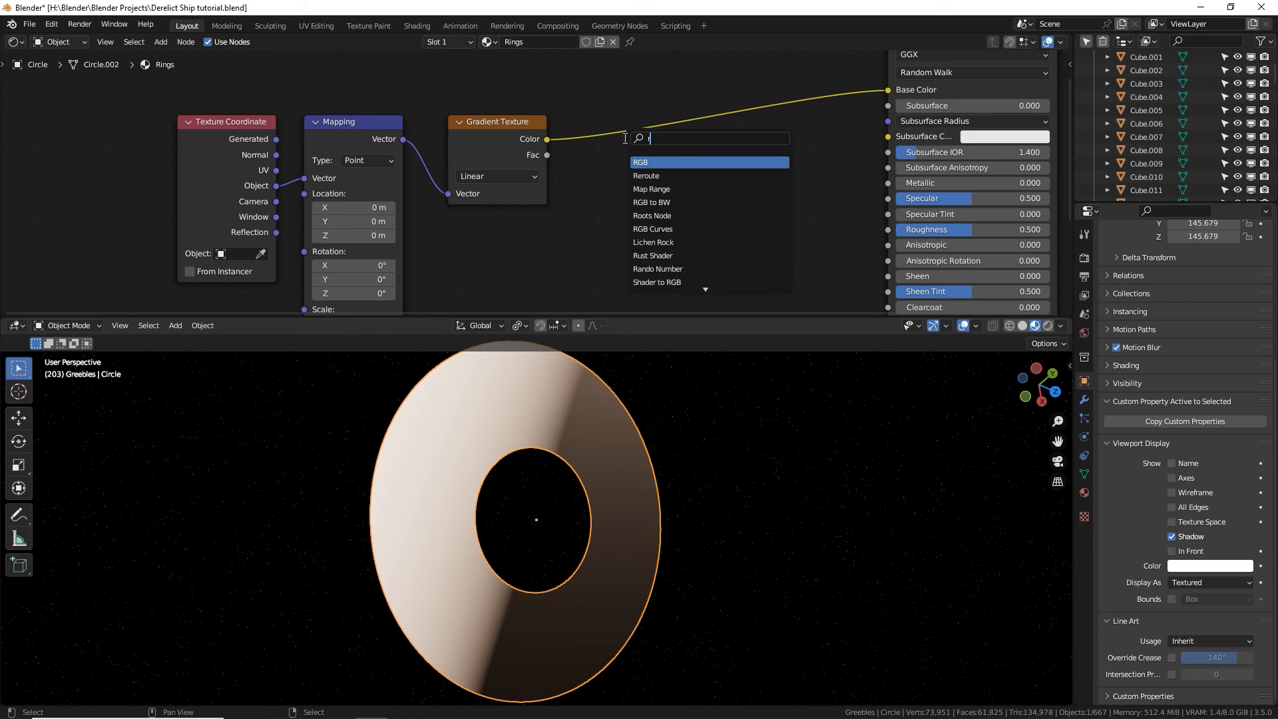
{"action": "type", "text": "amp"}
{"action": "left_click", "coordinate": [644, 162]}
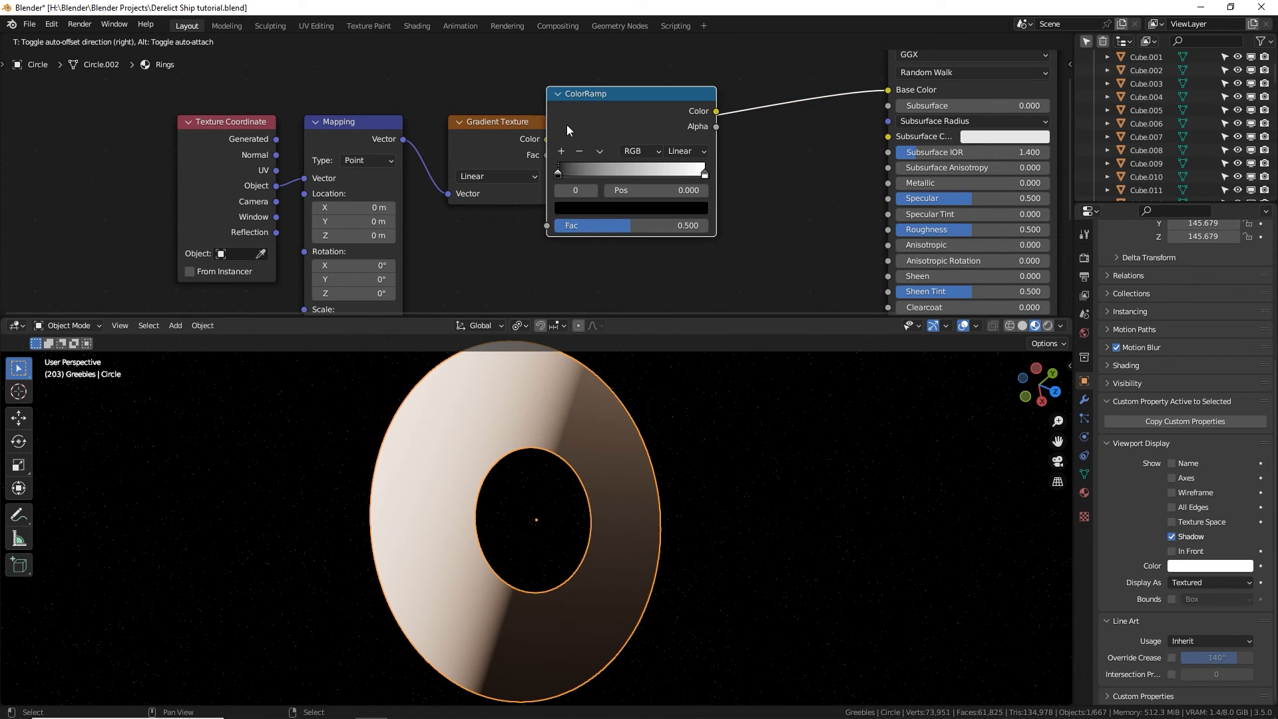